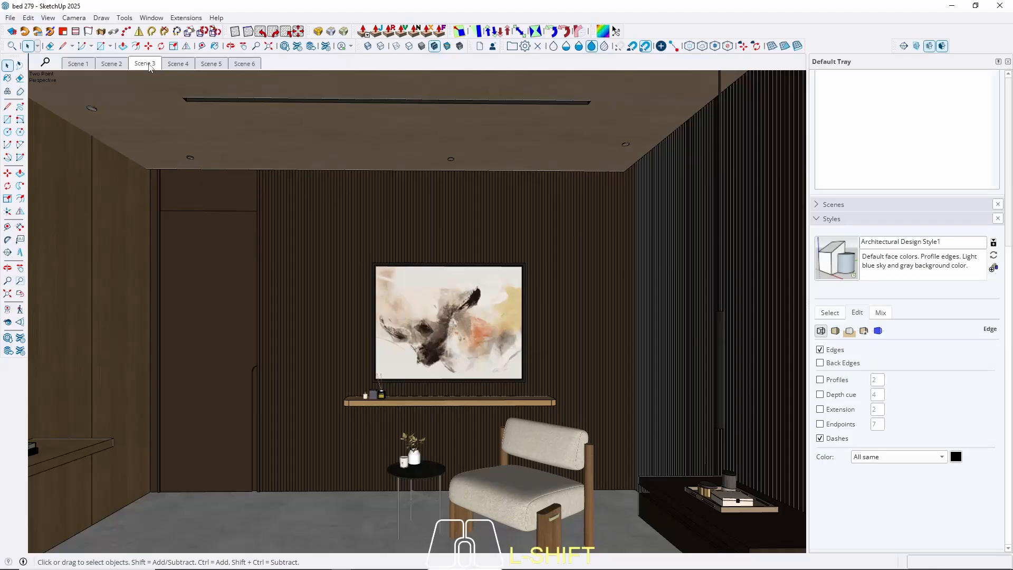
# View the finished bedroom in Scene 4 and Scene 5
pyautogui.click(178, 64)
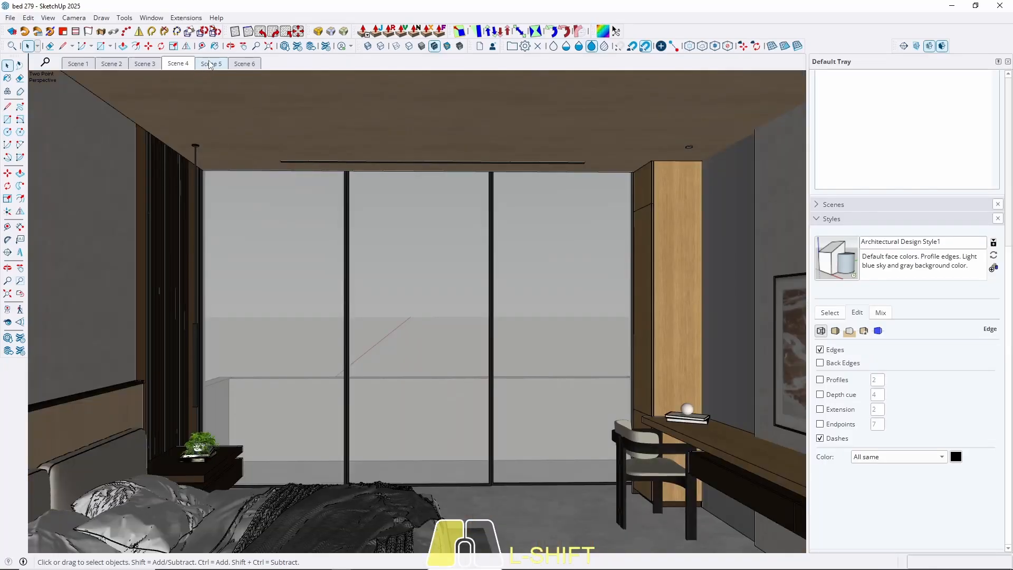
pyautogui.click(206, 64)
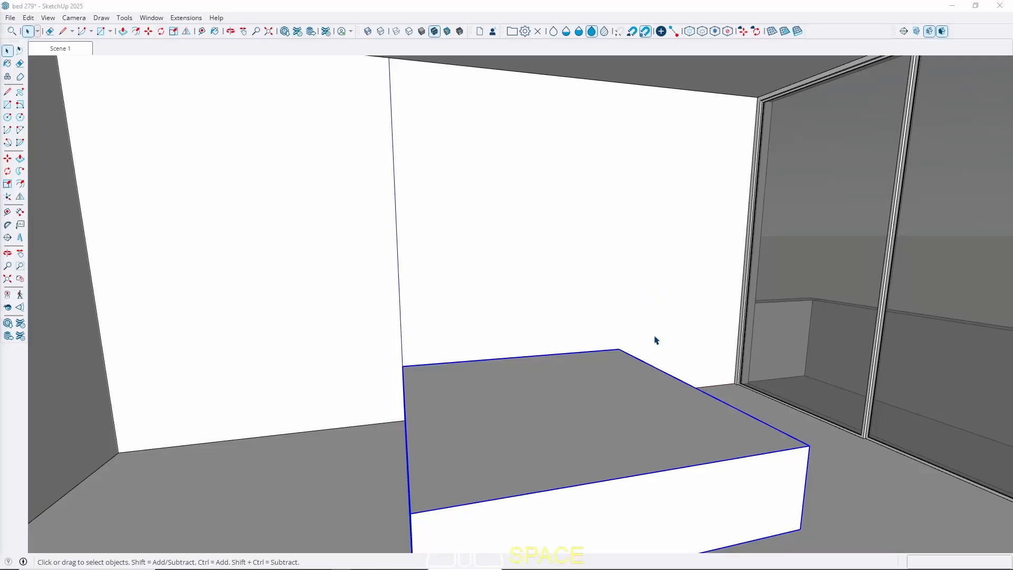
# Place a vertical guide on the wall 10 cm to the left of the bed block's edge
pyautogui.moveTo(720, 352); pyautogui.dragTo(652, 359, button='middle')
pyautogui.scroll(3, 472, 393)
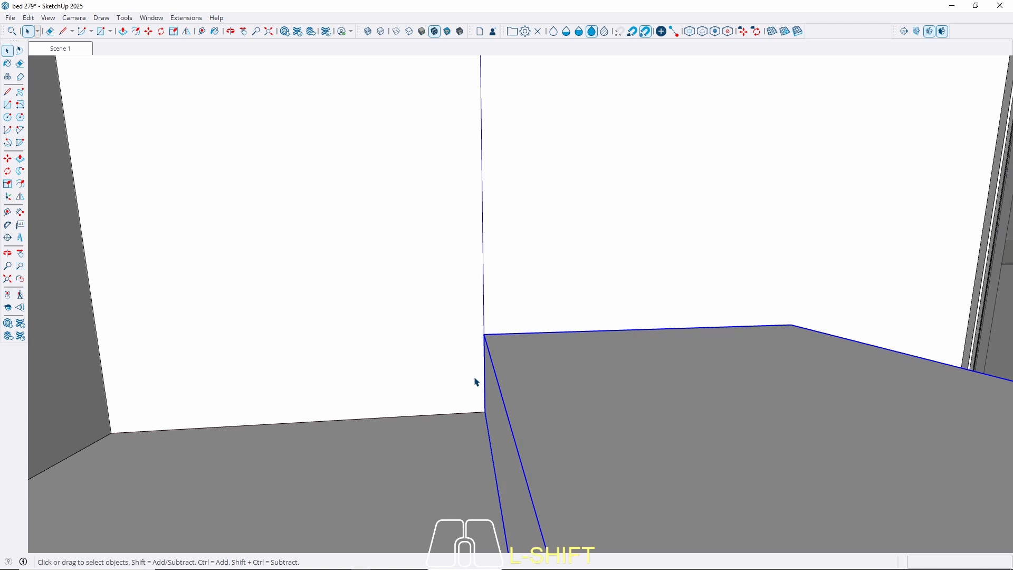
pyautogui.press('t')
pyautogui.scroll(3, 478, 372)
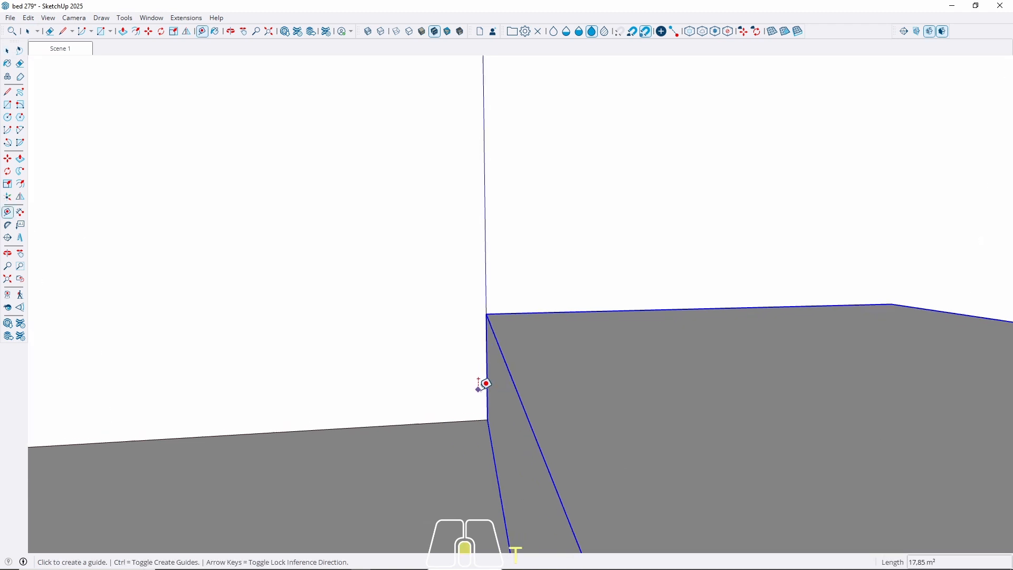
pyautogui.click(489, 370)
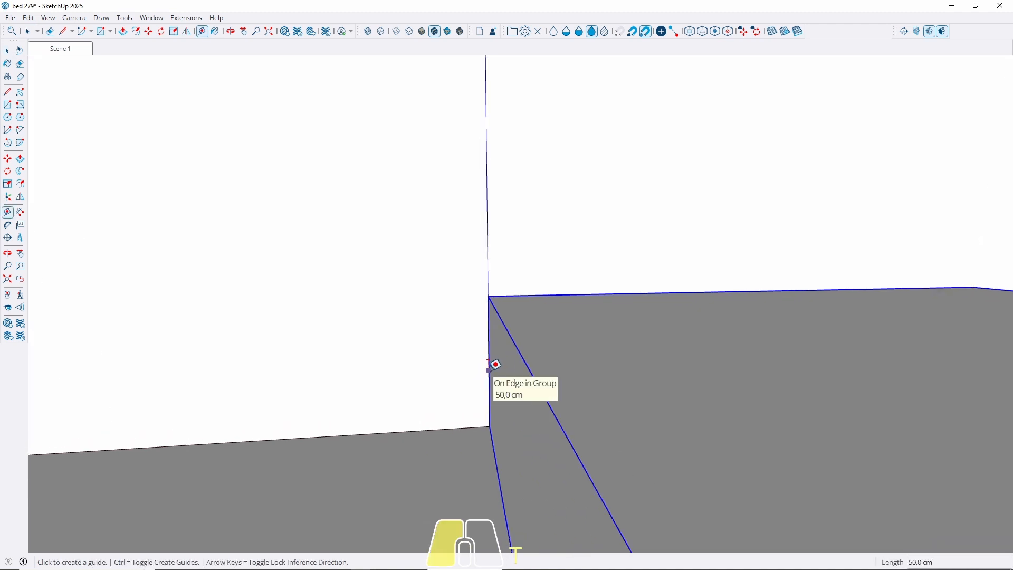
pyautogui.scroll(-3, 488, 369)
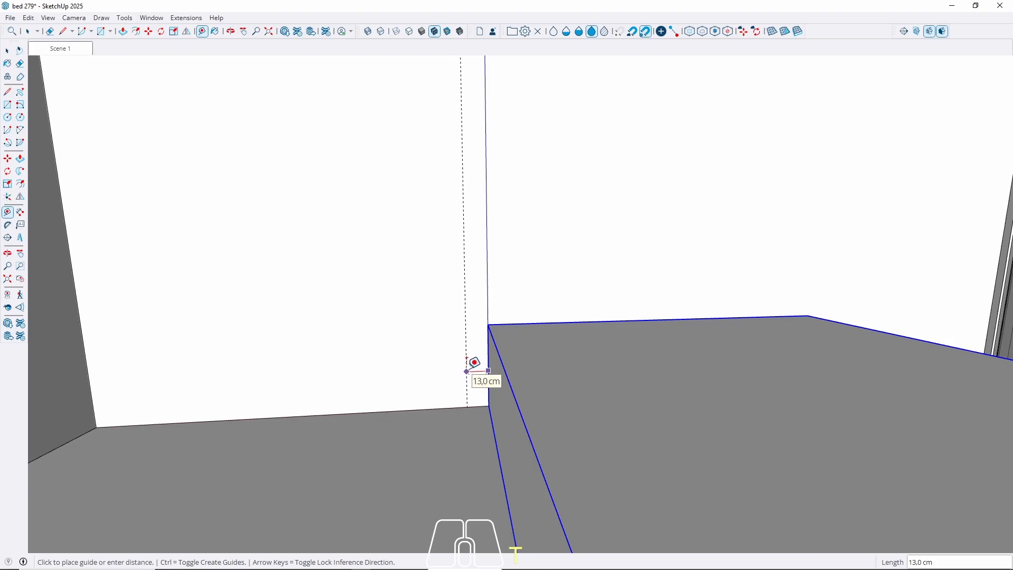
pyautogui.write('10')
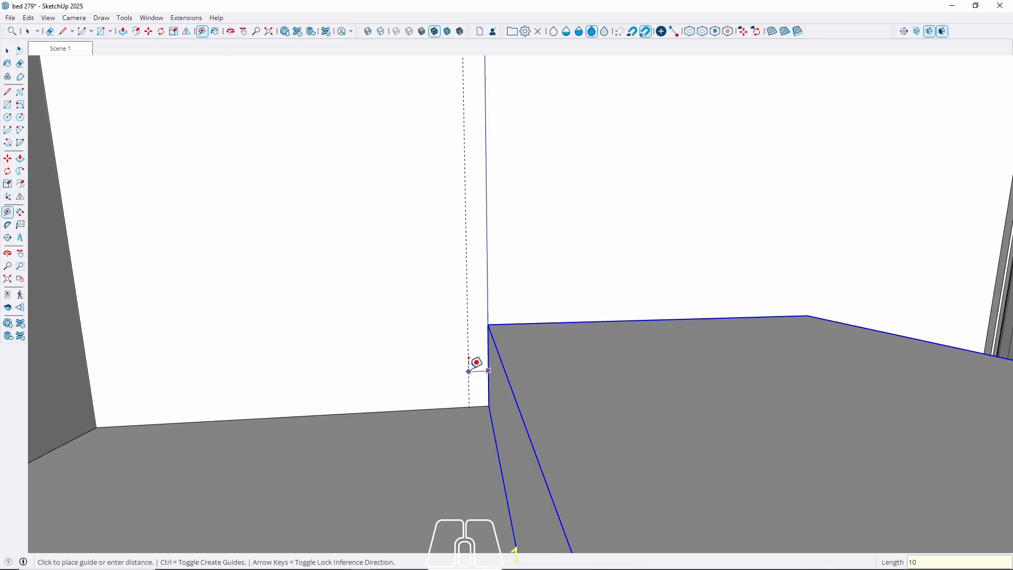
pyautogui.press('Return')
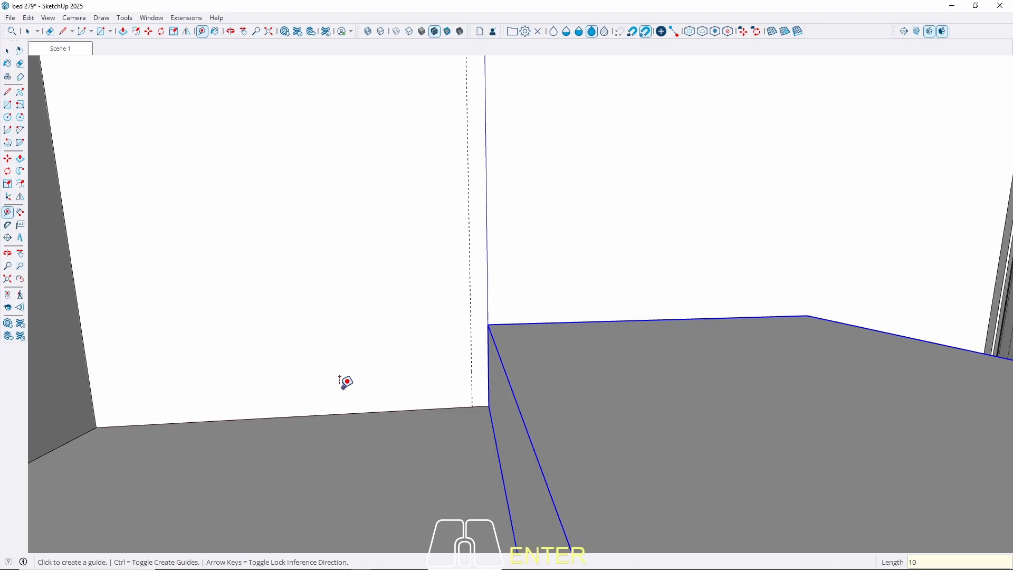
# Add a vertical wall guide 90 cm left of the first one and a floor guide 50 cm out from the wall
pyautogui.click(471, 364)
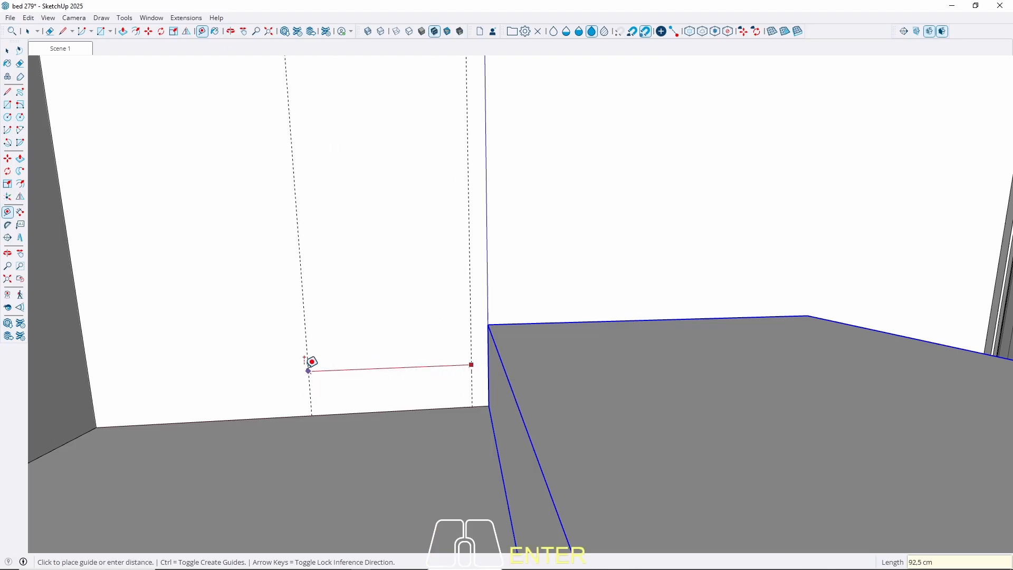
pyautogui.press('Return')
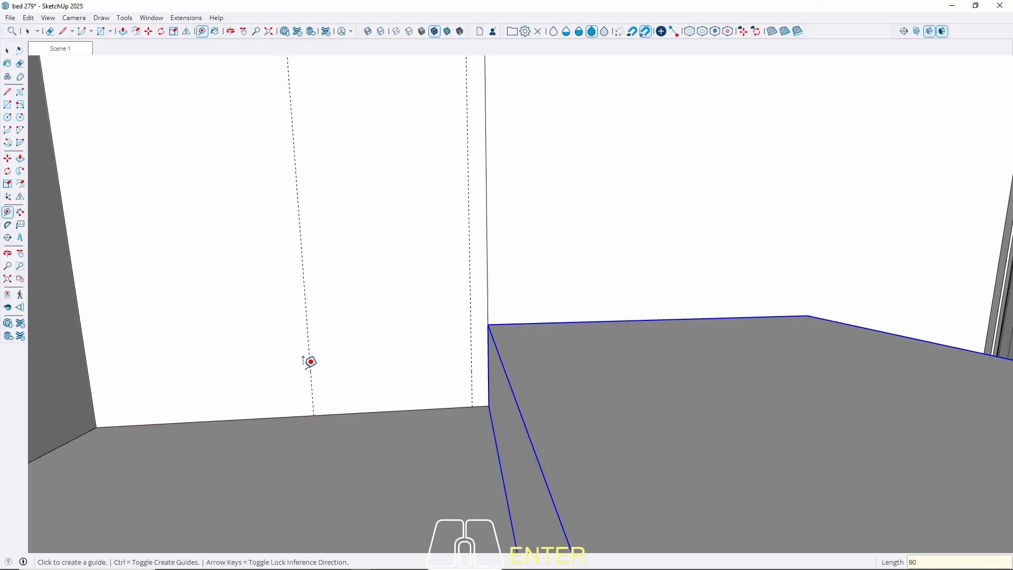
pyautogui.moveTo(190, 410); pyautogui.dragTo(332, 425, button='middle')
pyautogui.click(318, 440)
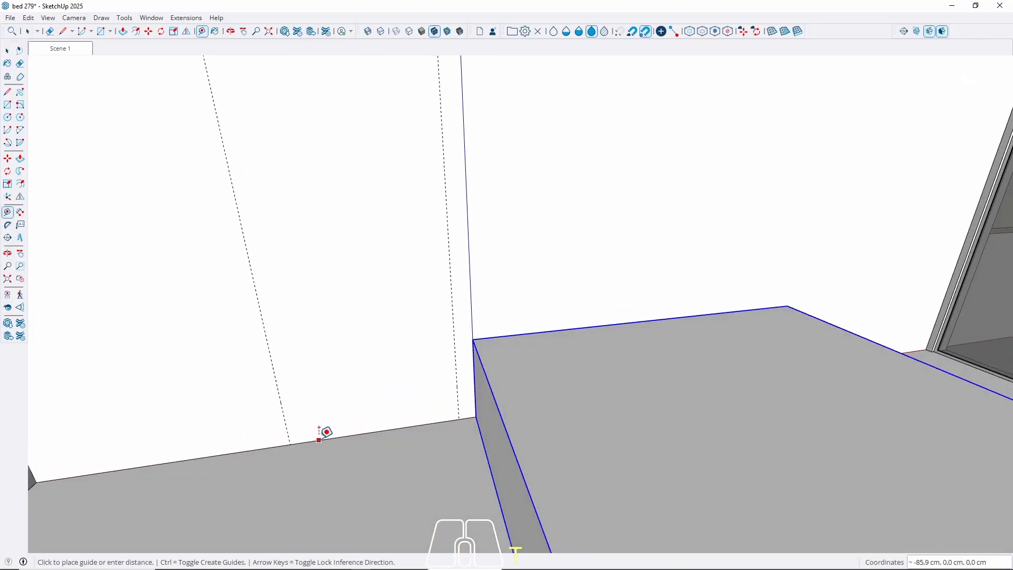
pyautogui.write('50')
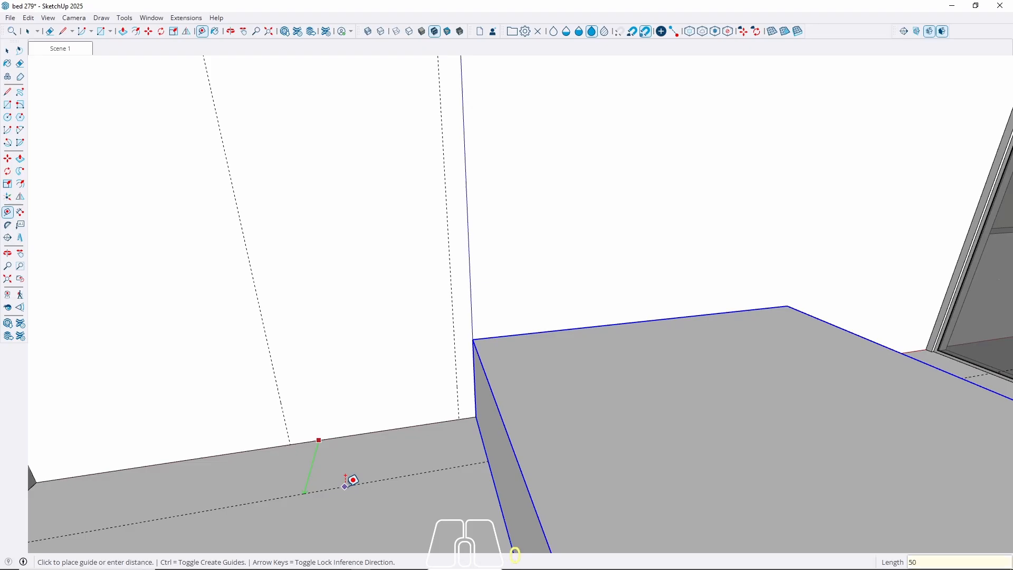
pyautogui.press('Return')
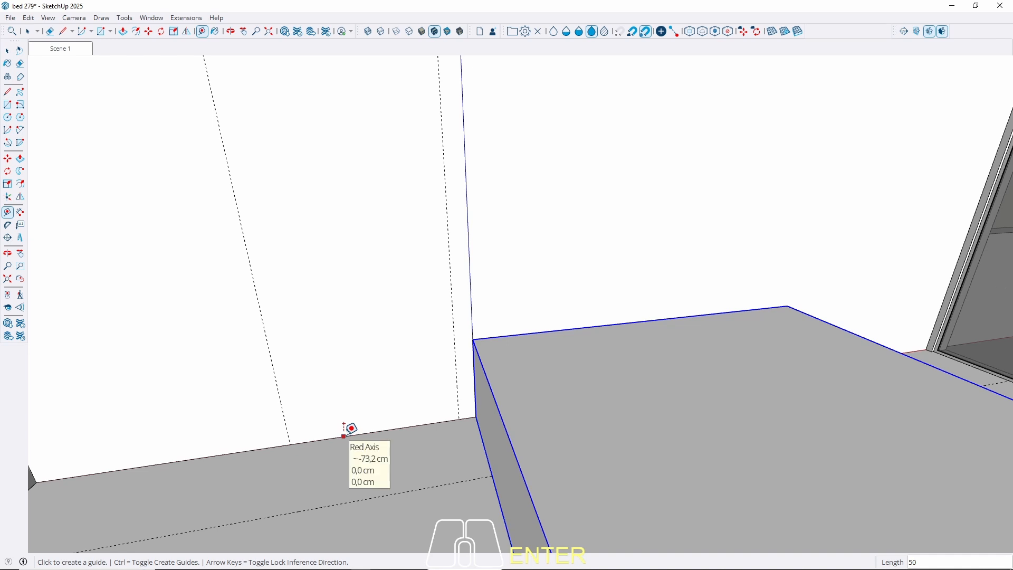
# Draw a floor rectangle about 68.5 × 50 cm from the outer wall guide and push-pull it up 50 cm to the bed's height
pyautogui.press('r')
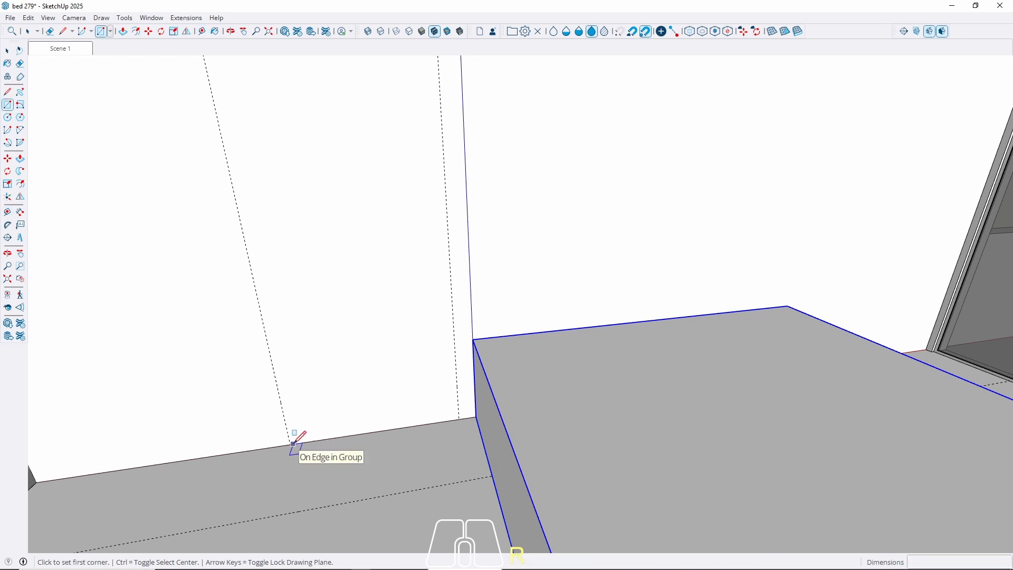
pyautogui.click(290, 444)
pyautogui.click(425, 488)
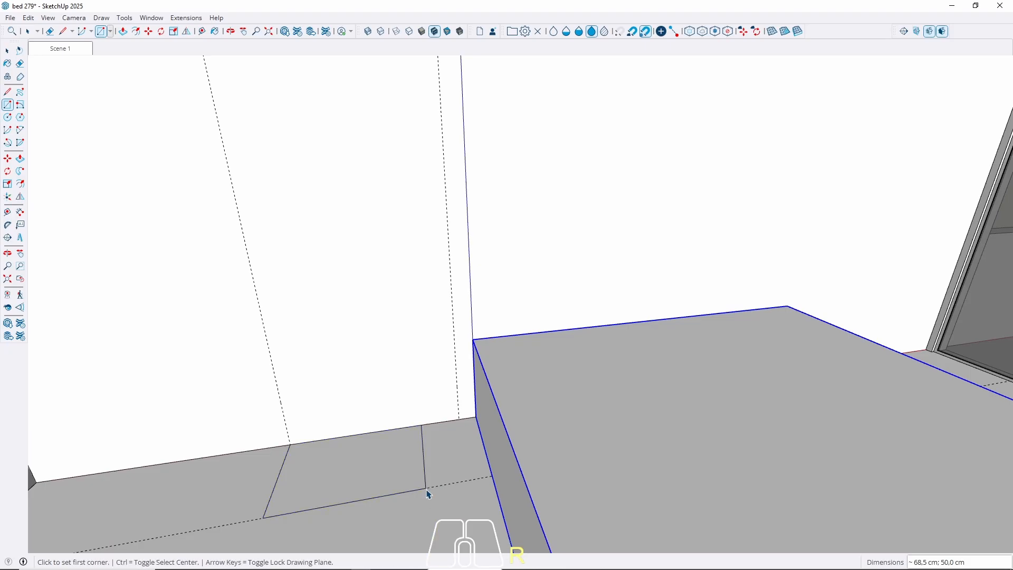
pyautogui.press('space')
pyautogui.press('p')
pyautogui.click(366, 484)
pyautogui.click(600, 468)
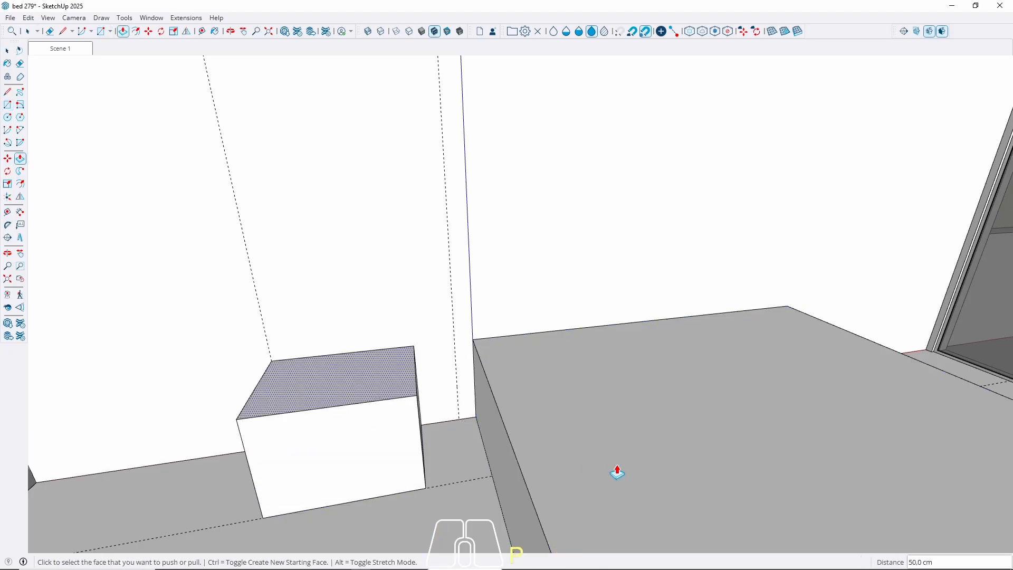
# Extend the nightstand block's side face toward the bed until it meets the guide nearest the bed
pyautogui.press('space')
pyautogui.moveTo(409, 430); pyautogui.dragTo(351, 459, button='middle')
pyautogui.scroll(2, 401, 407)
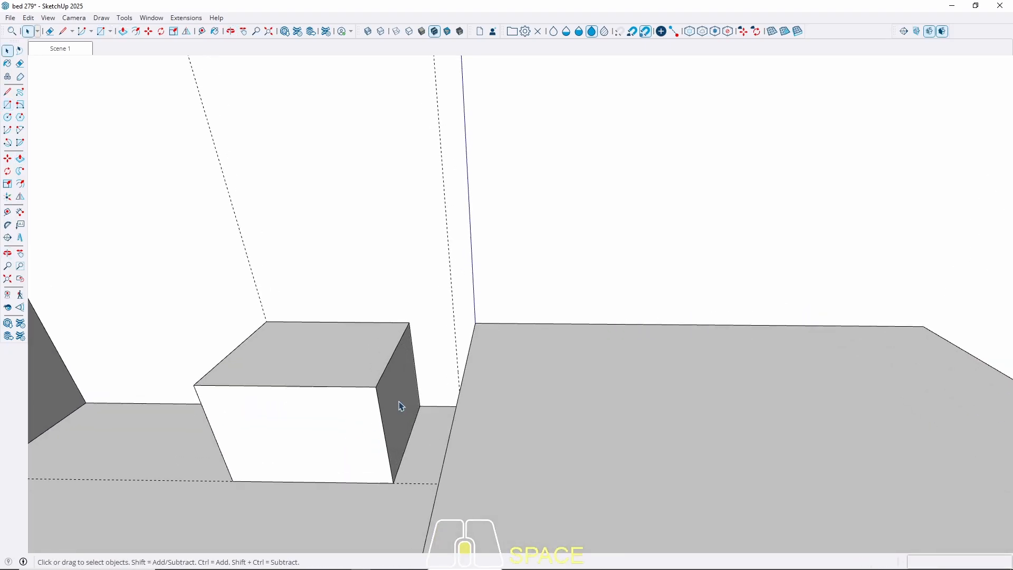
pyautogui.press('p')
pyautogui.click(395, 401)
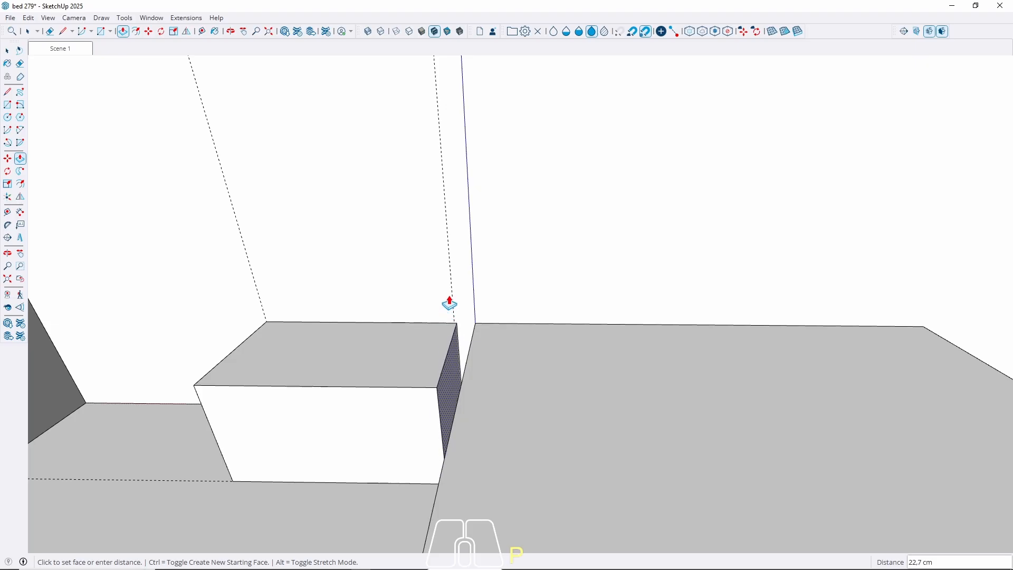
pyautogui.click(451, 296)
pyautogui.press('space')
# Select the entire nightstand block and make it a component with the default settings
pyautogui.scroll(-2, 359, 400)
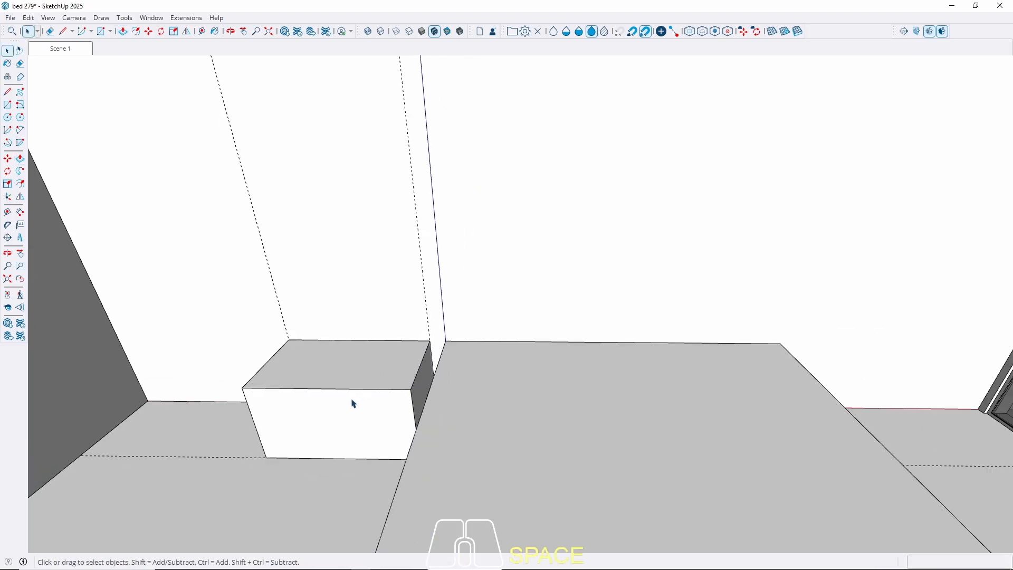
pyautogui.tripleClick(353, 403)
pyautogui.rightClick(351, 402)
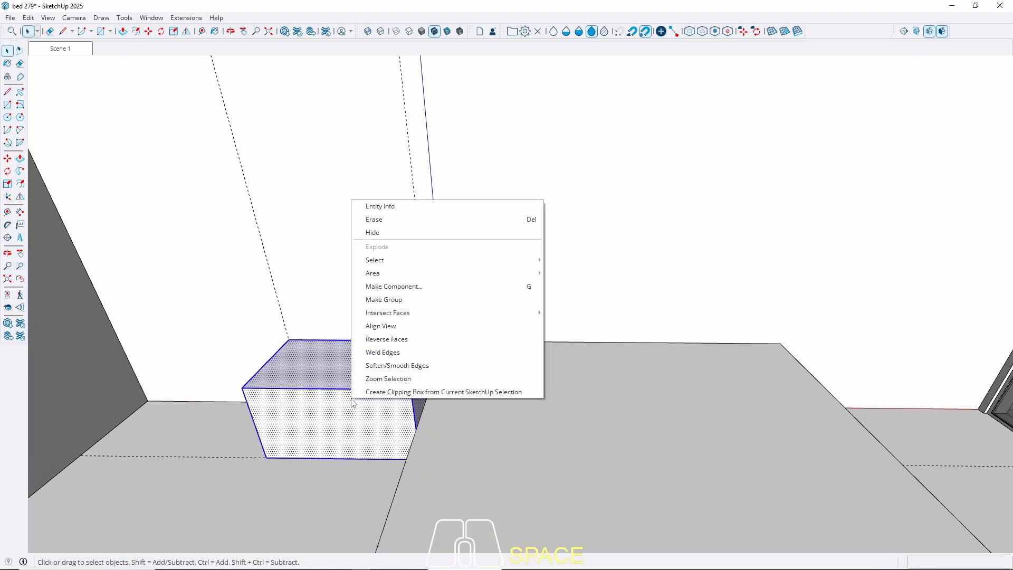
pyautogui.click(394, 286)
pyautogui.click(510, 421)
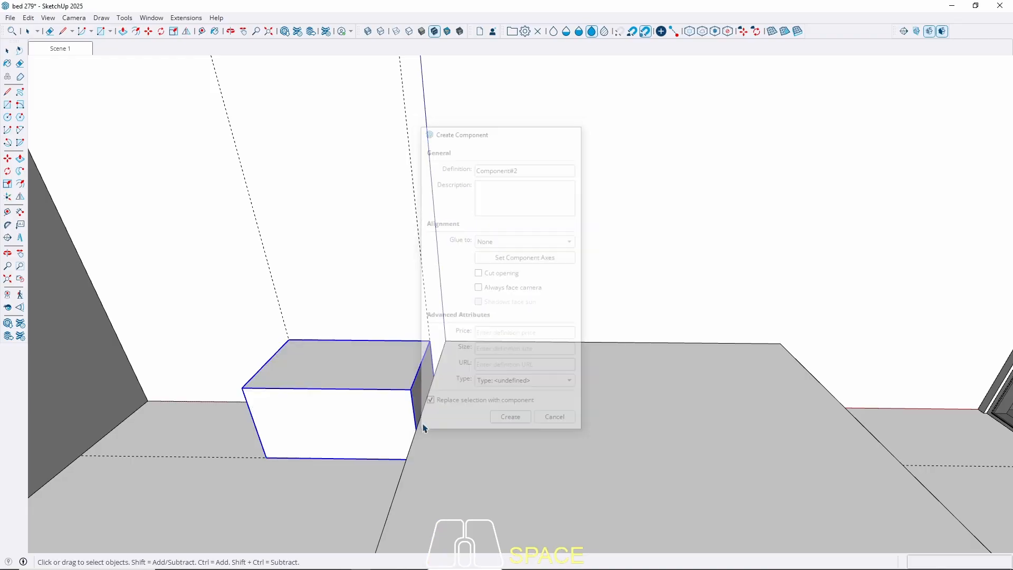
pyautogui.moveTo(338, 416); pyautogui.dragTo(350, 289, button='middle')
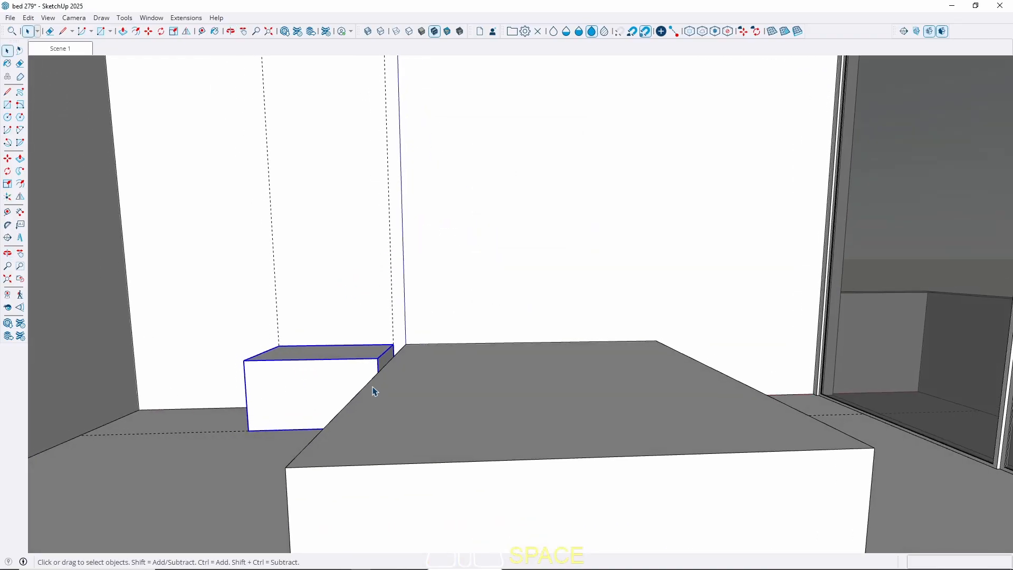
pyautogui.click(71, 50)
pyautogui.scroll(5, 459, 384)
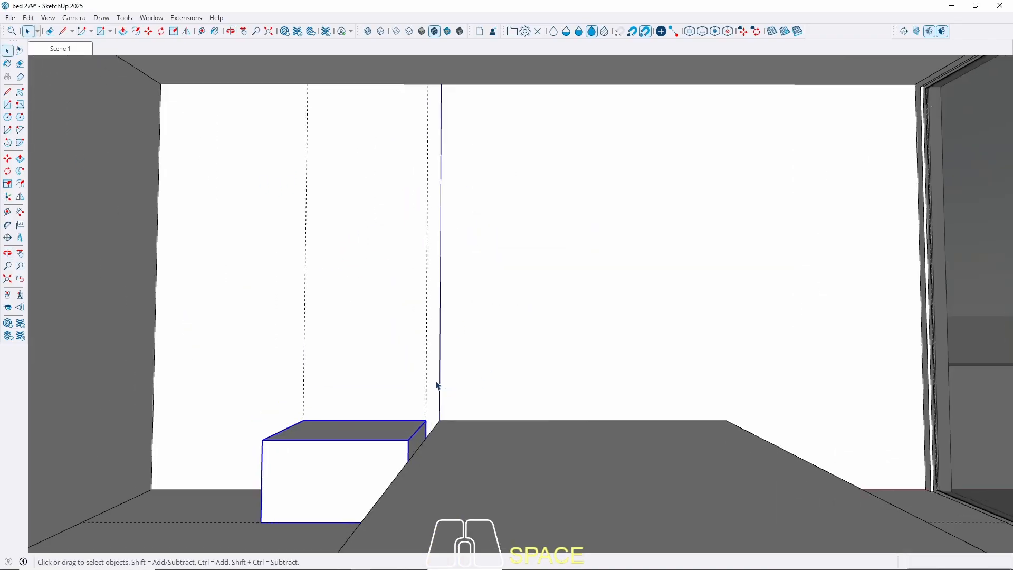
pyautogui.press('m')
pyautogui.scroll(2, 325, 384)
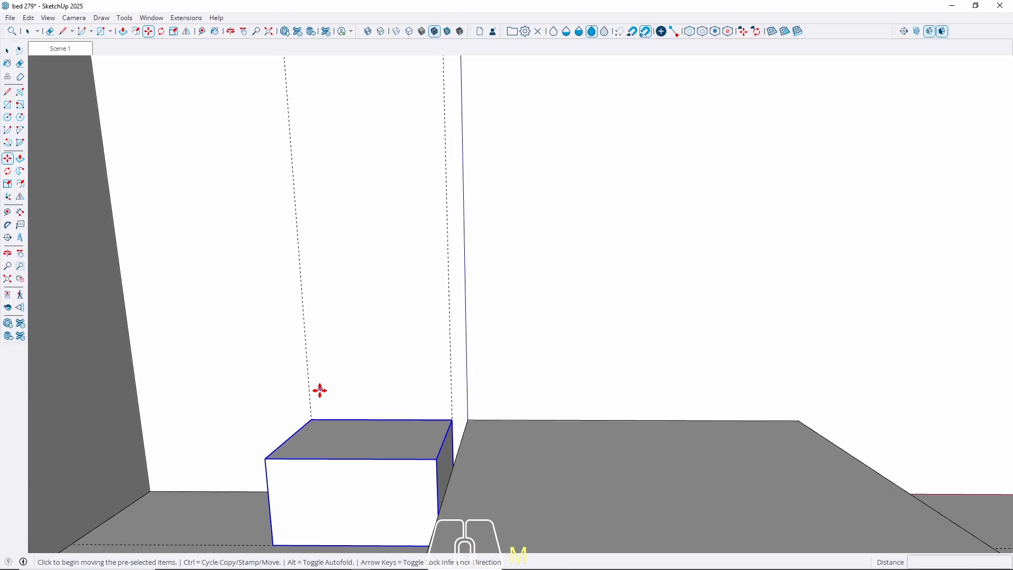
pyautogui.press('ctrl')
pyautogui.click(310, 419)
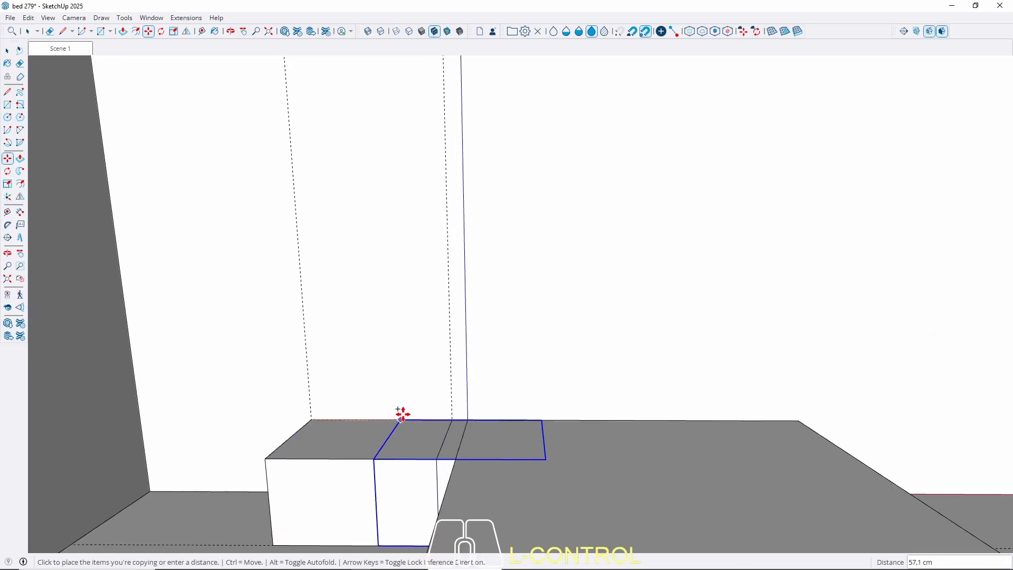
pyautogui.press('space')
pyautogui.rightClick(362, 444)
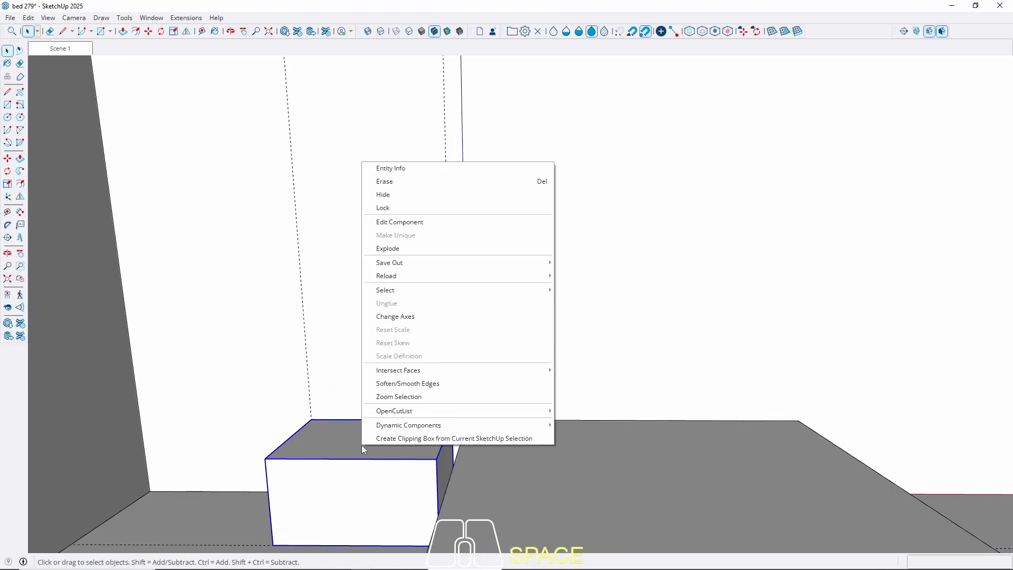
pyautogui.click(288, 473)
# Copy the nightstand component by its rear left top corner onto the bed's rear right top corner
pyautogui.press('m')
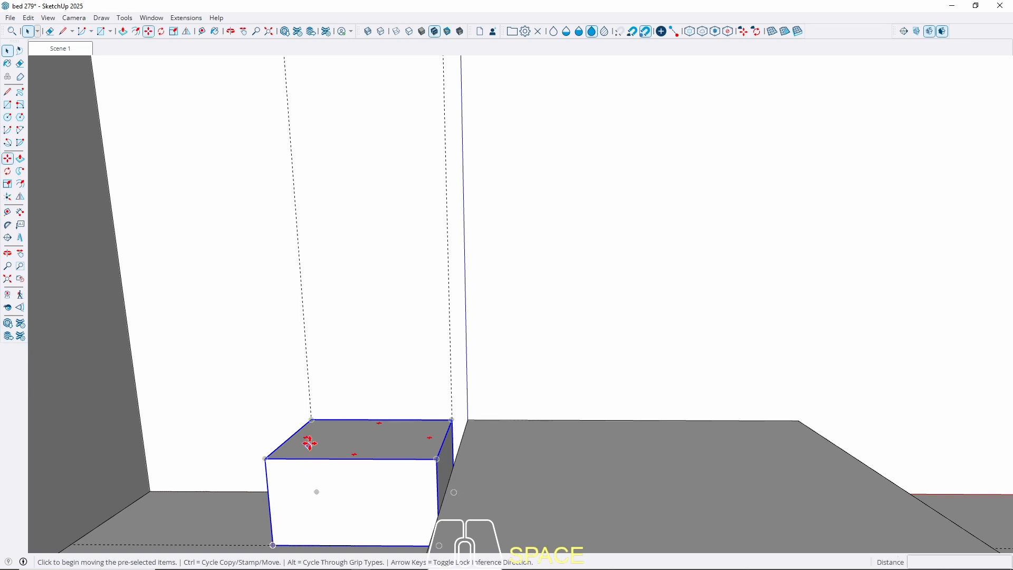
pyautogui.press('ctrl')
pyautogui.click(311, 419)
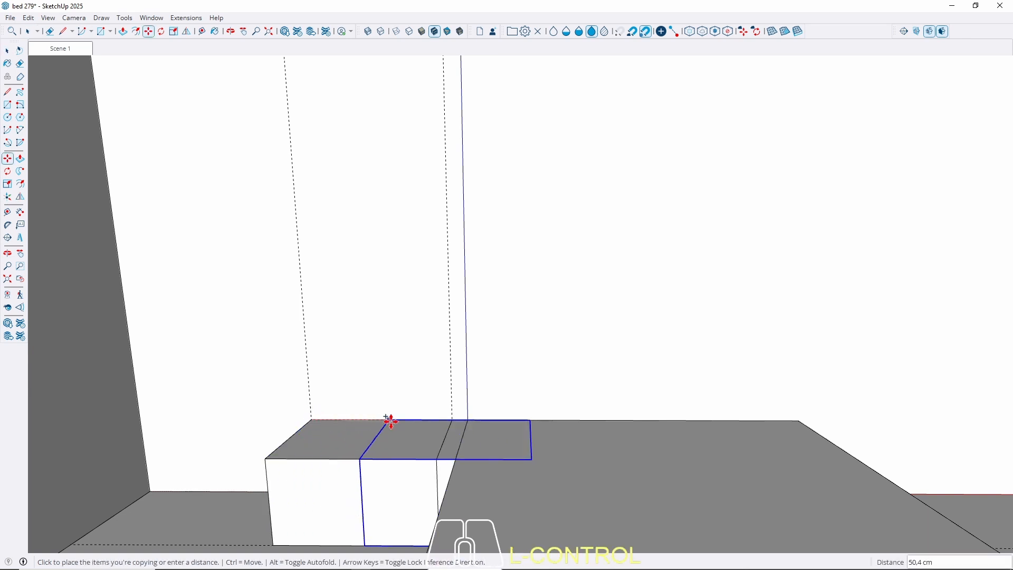
pyautogui.click(796, 420)
# Move the copied nightstand 10 cm away from the bed's right side
pyautogui.click(646, 485)
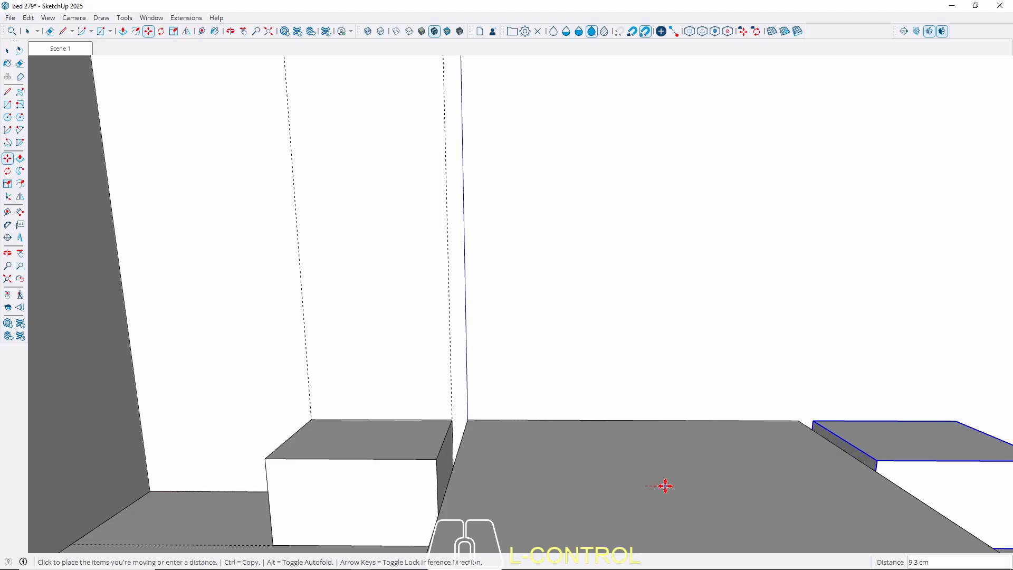
pyautogui.write('10')
pyautogui.press('Return')
pyautogui.press('space')
pyautogui.scroll(-3, 620, 439)
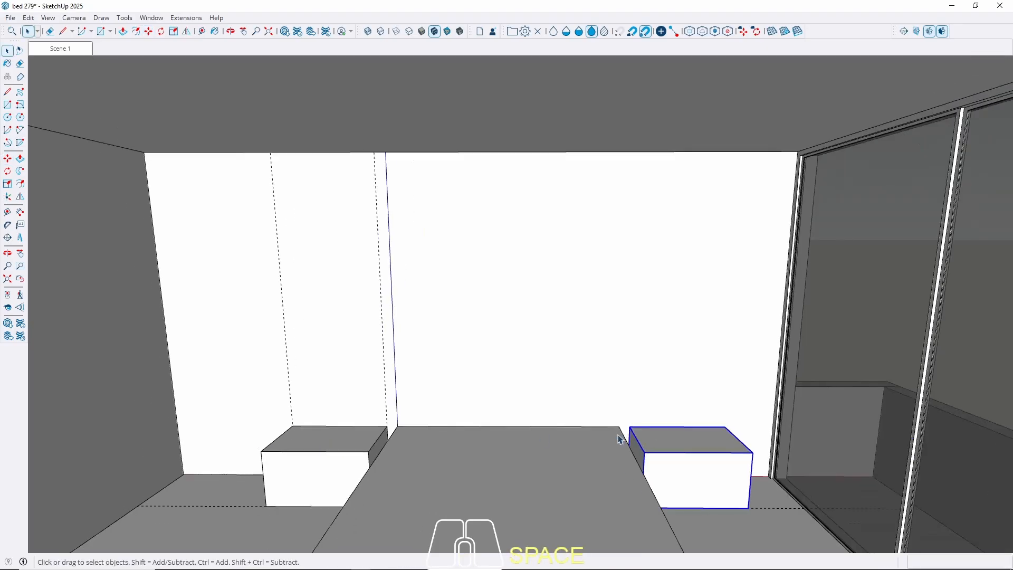
pyautogui.moveTo(620, 440); pyautogui.dragTo(439, 395, button='middle')
pyautogui.scroll(5, 564, 445)
pyautogui.moveTo(560, 444); pyautogui.dragTo(563, 456, button='middle')
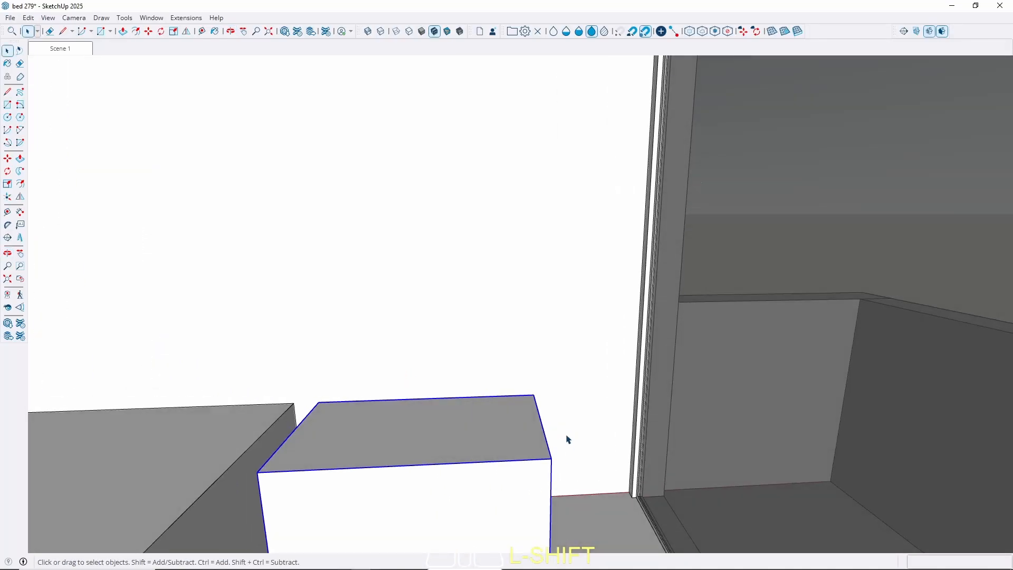
pyautogui.press('l')
pyautogui.click(534, 395)
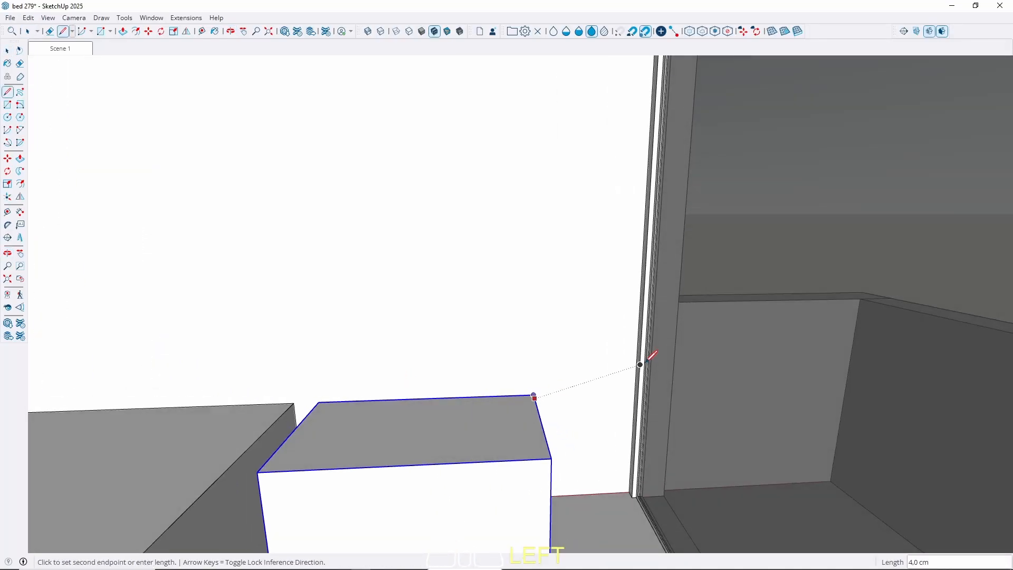
pyautogui.press('Right')
pyautogui.press('space')
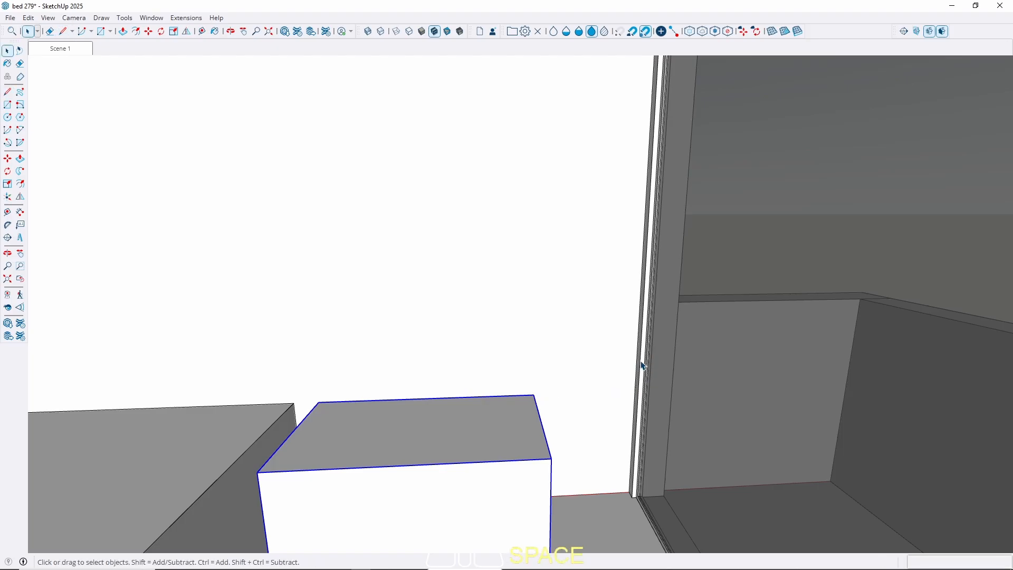
# Select the nightstand on the bed's left side and delete all guides in the model
pyautogui.moveTo(621, 370); pyautogui.dragTo(699, 410, button='middle')
pyautogui.scroll(2, 317, 436)
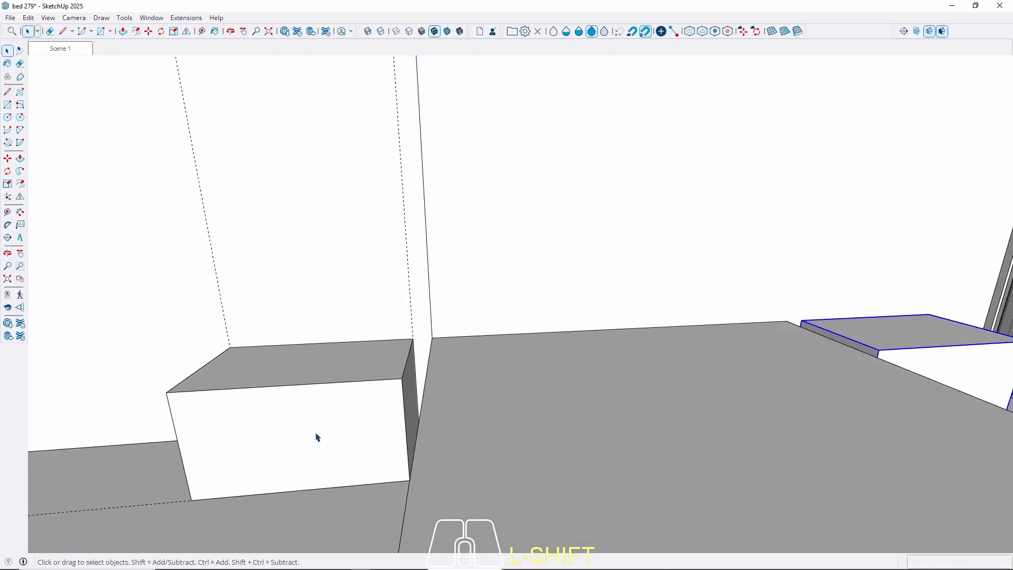
pyautogui.click(318, 435)
pyautogui.moveTo(334, 429); pyautogui.dragTo(370, 428, button='middle')
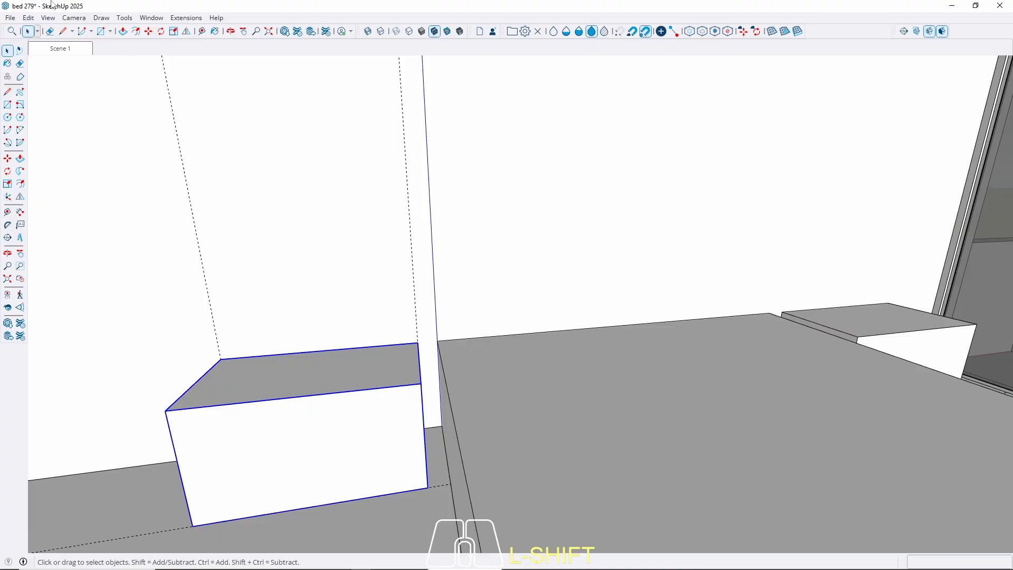
pyautogui.click(29, 17)
pyautogui.click(95, 126)
# Move the left nightstand 5 cm closer to the bed
pyautogui.press('m')
pyautogui.scroll(2, 375, 527)
pyautogui.click(364, 532)
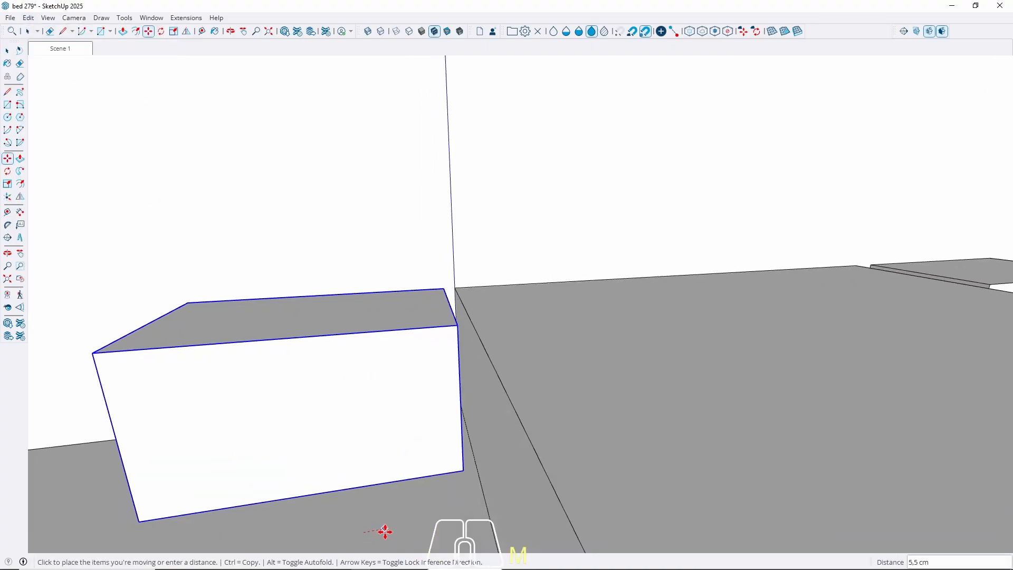
pyautogui.write('5')
pyautogui.press('Return')
pyautogui.scroll(-3, 97, 405)
pyautogui.press('space')
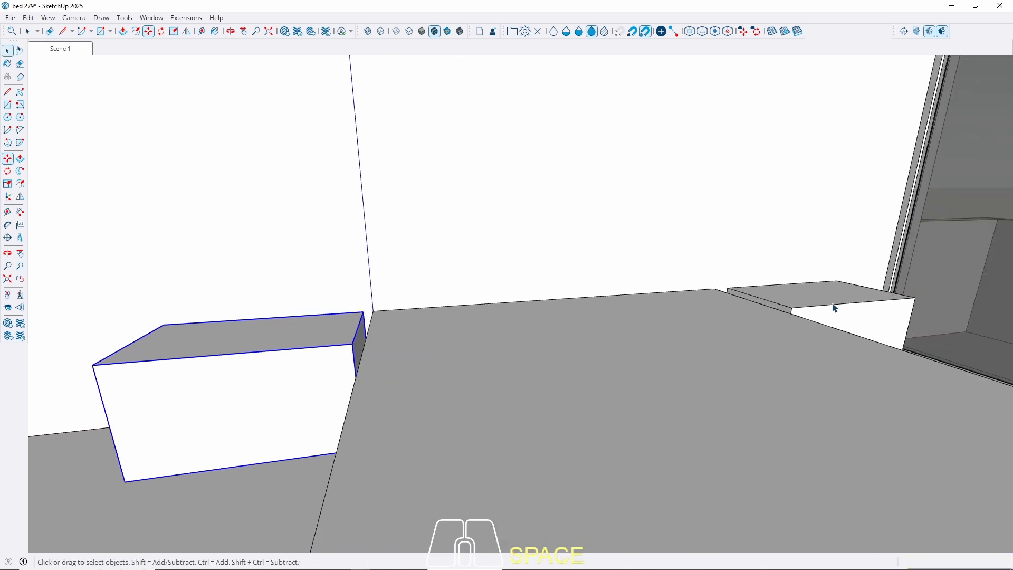
# Move the nightstand on the bed's right side 5 cm closer to the bed
pyautogui.click(834, 309)
pyautogui.keyDown('shift'); pyautogui.moveTo(823, 303); pyautogui.dragTo(534, 383, button='middle'); pyautogui.keyUp('shift')
pyautogui.press('m')
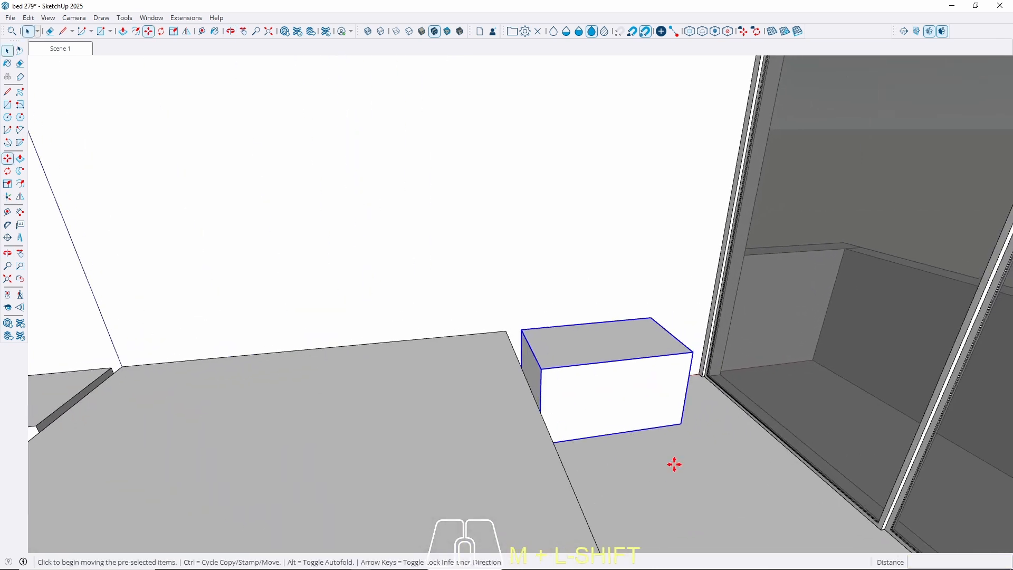
pyautogui.click(674, 464)
pyautogui.write('5')
pyautogui.press('Return')
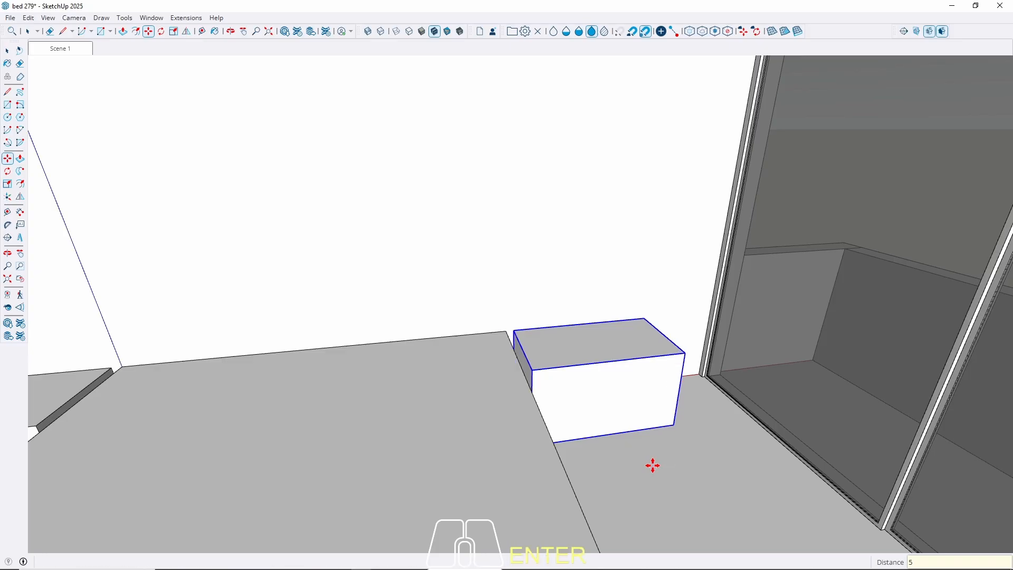
pyautogui.press('space')
# Measure the distance along the red axis from the right nightstand's rear outer top corner to the window frame
pyautogui.keyDown('shift'); pyautogui.moveTo(642, 346); pyautogui.dragTo(524, 369, button='middle'); pyautogui.keyUp('shift')
pyautogui.scroll(2, 524, 369)
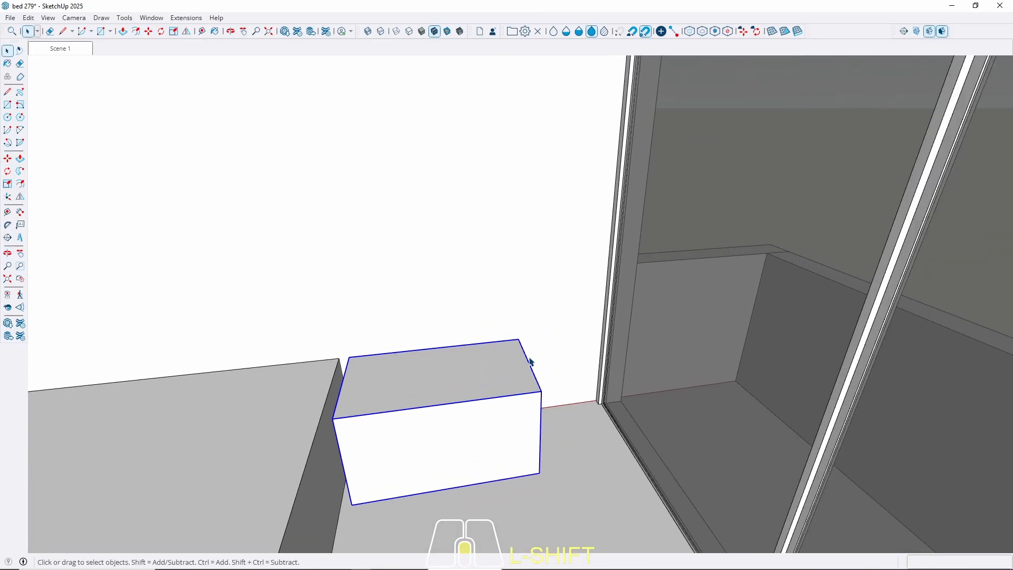
pyautogui.scroll(2, 530, 362)
pyautogui.press('l')
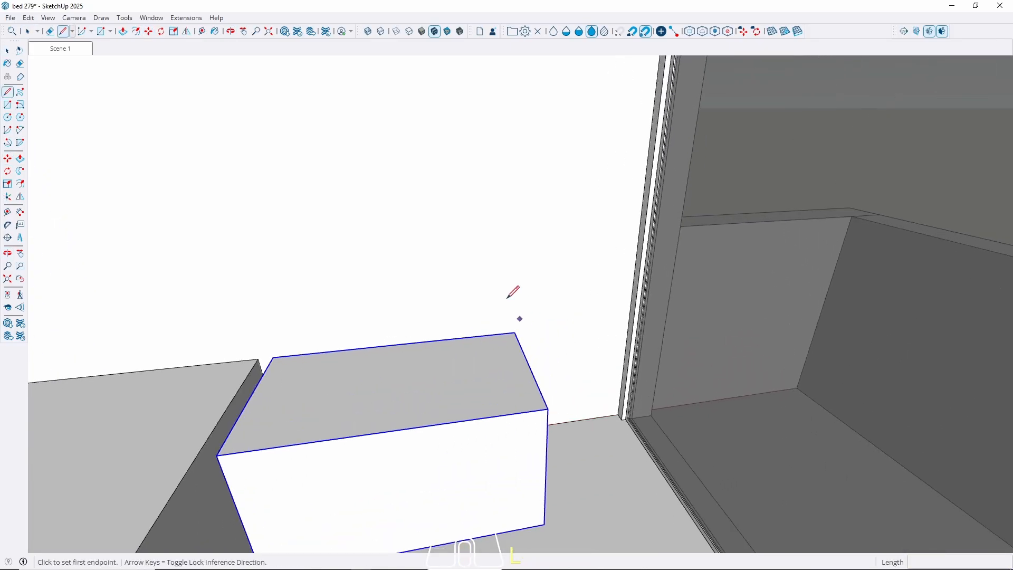
pyautogui.click(514, 332)
pyautogui.press('Right')
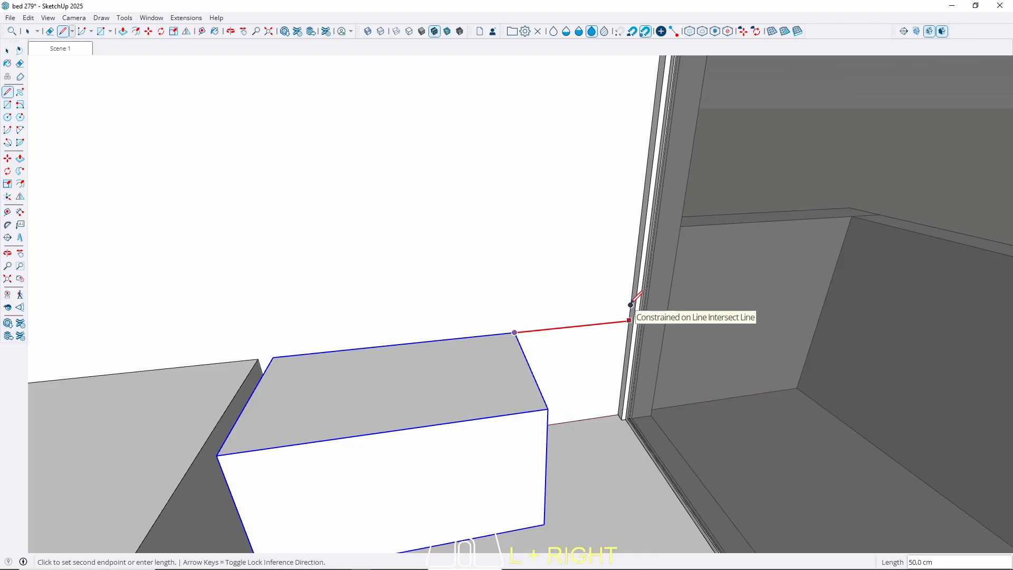
pyautogui.press('space')
pyautogui.moveTo(606, 312); pyautogui.dragTo(313, 364, button='middle')
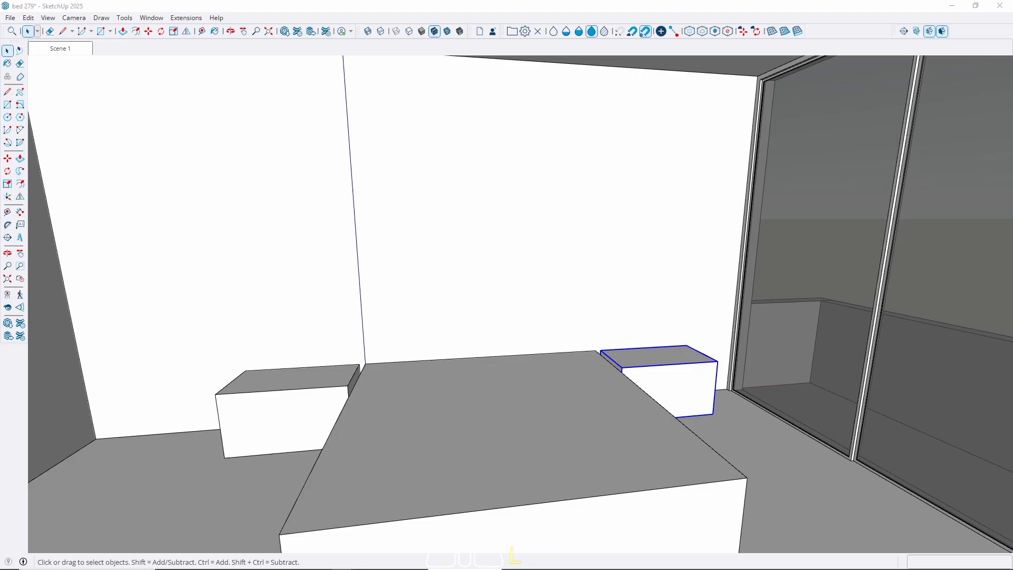
# Place a vertical guide on the side wall 10 cm from the corner opposite the bed wall, and another 90 cm beyond it
pyautogui.moveTo(500, 296); pyautogui.dragTo(479, 160, button='middle')
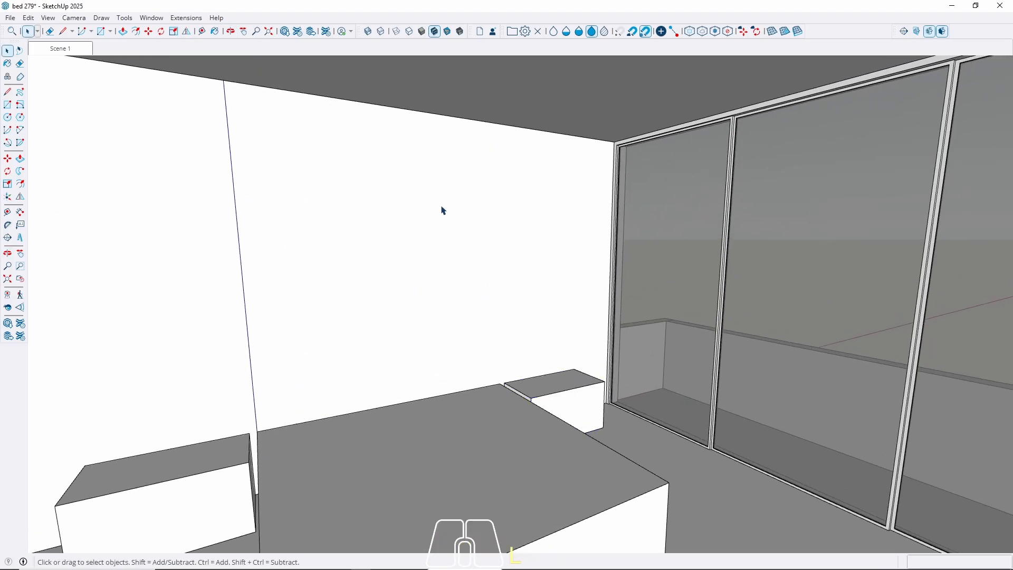
pyautogui.moveTo(331, 253); pyautogui.dragTo(637, 267, button='middle')
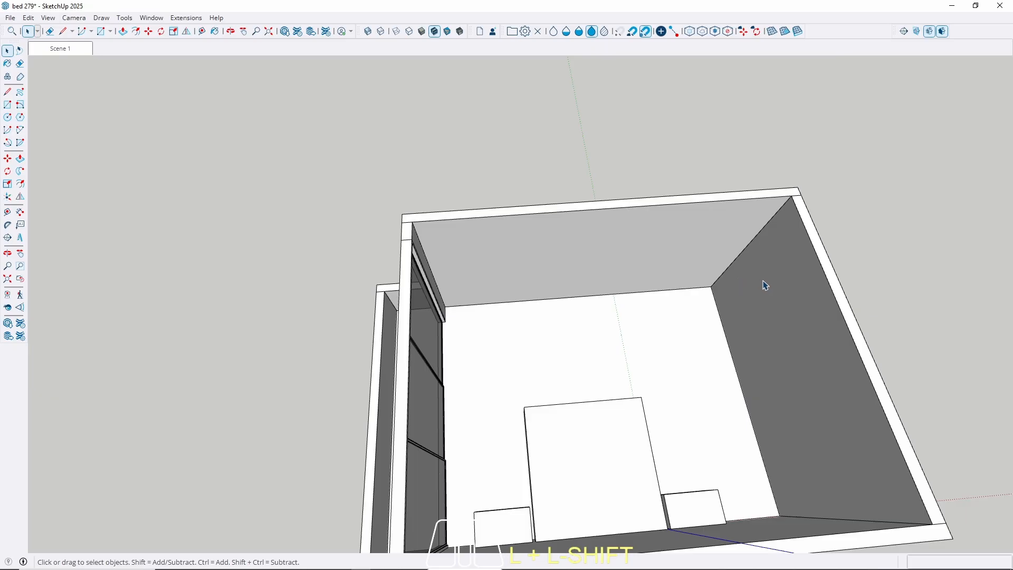
pyautogui.moveTo(674, 311); pyautogui.dragTo(709, 306, button='middle')
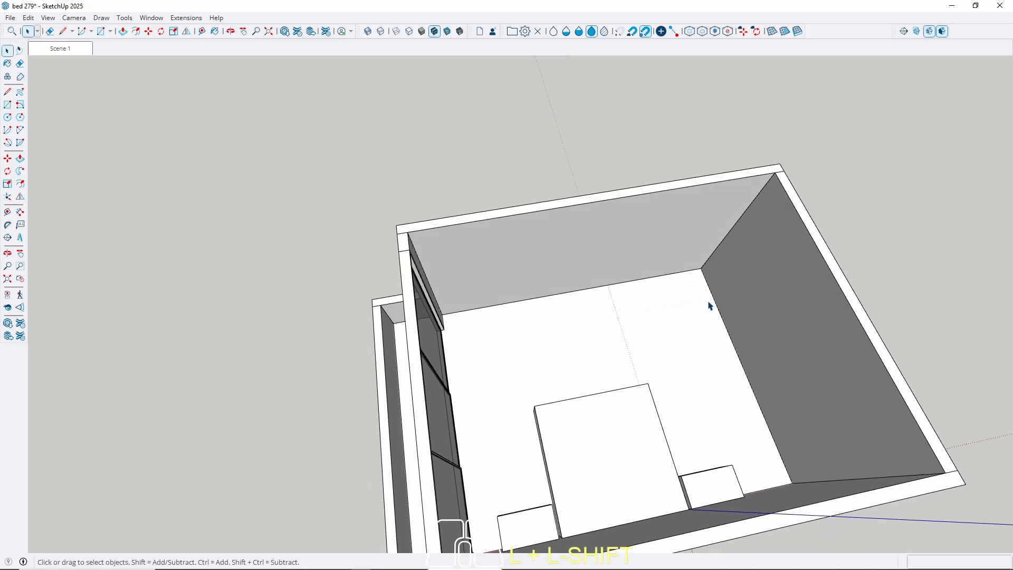
pyautogui.press('t')
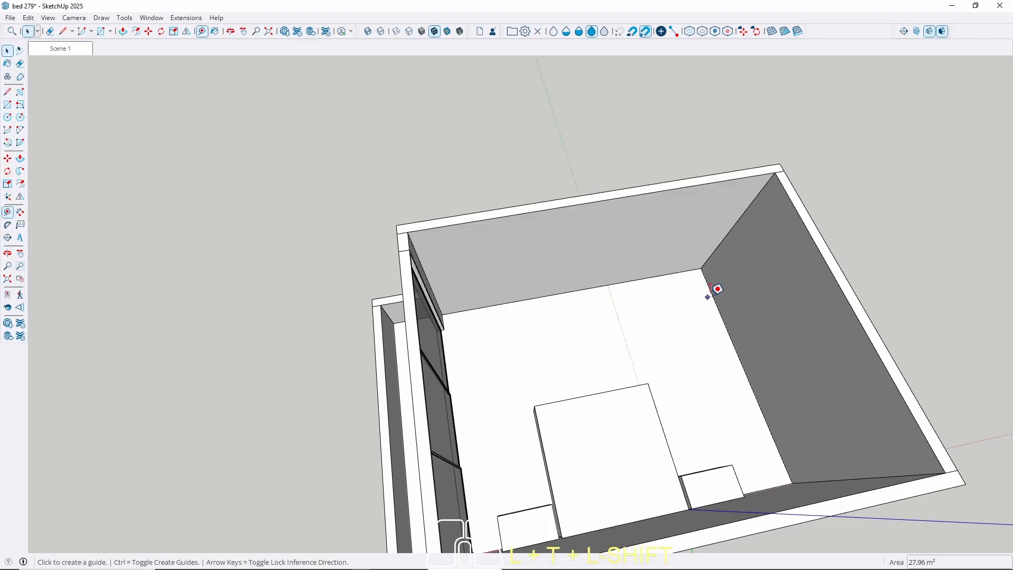
pyautogui.scroll(3, 715, 287)
pyautogui.click(718, 228)
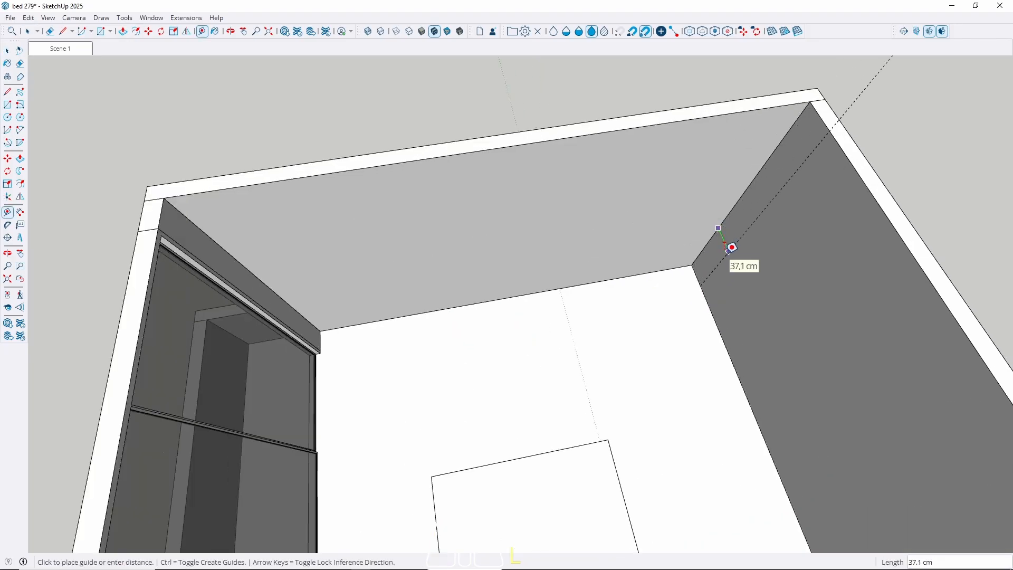
pyautogui.write('10')
pyautogui.press('Return')
pyautogui.click(720, 234)
pyautogui.write('90')
pyautogui.press('Return')
pyautogui.press('space')
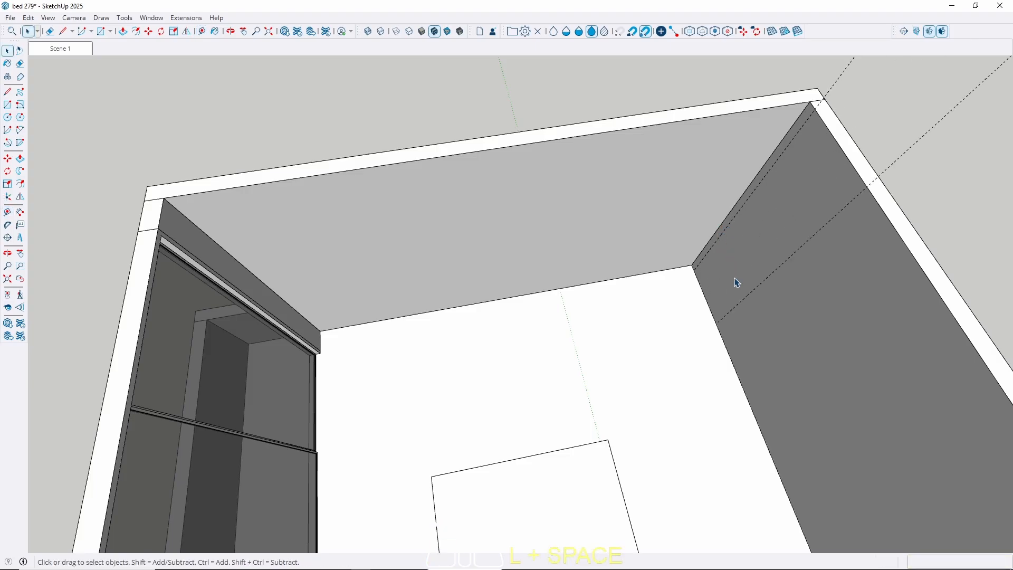
pyautogui.click(733, 280)
pyautogui.scroll(5, 733, 281)
pyautogui.scroll(3, 721, 275)
pyautogui.moveTo(721, 289); pyautogui.dragTo(751, 197, button='middle')
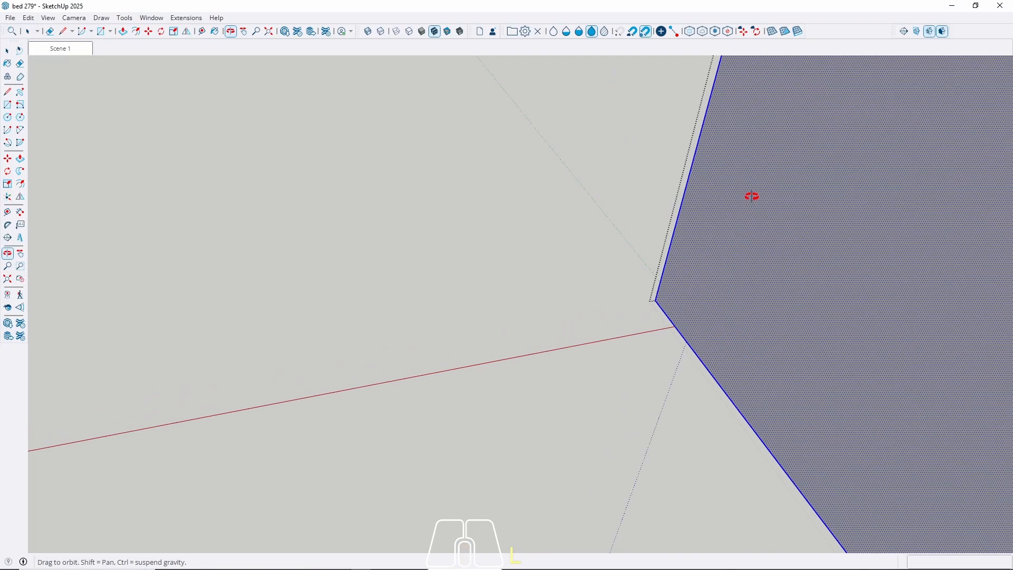
pyautogui.scroll(2, 680, 318)
pyautogui.press('w')
pyautogui.moveTo(681, 317); pyautogui.dragTo(681, 346, button='middle')
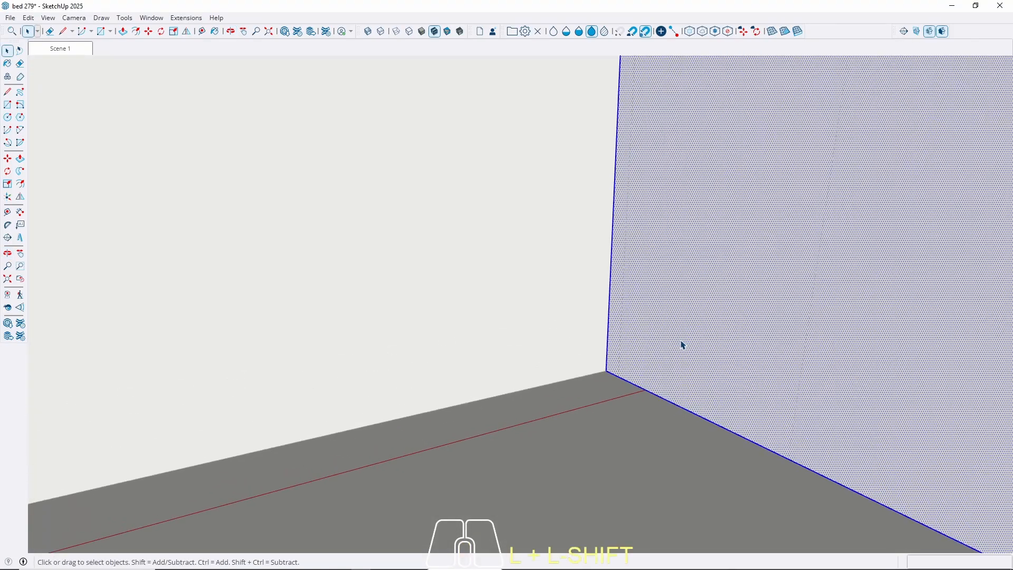
pyautogui.press('r')
pyautogui.click(618, 376)
pyautogui.scroll(-2, 567, 434)
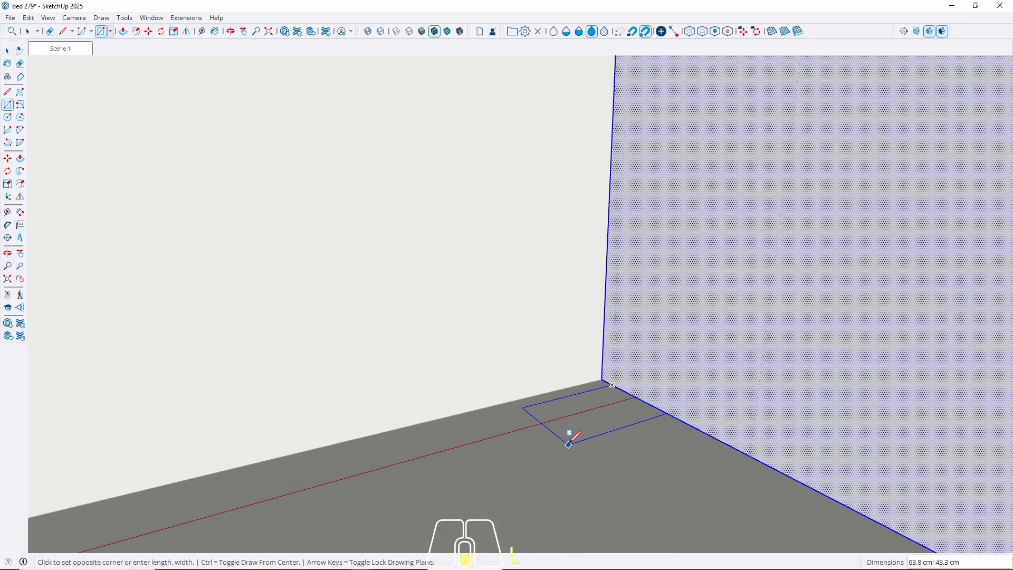
pyautogui.moveTo(645, 380); pyautogui.dragTo(687, 337, button='middle')
pyautogui.keyDown('shift'); pyautogui.moveTo(687, 338); pyautogui.dragTo(645, 540, button='middle'); pyautogui.keyUp('shift')
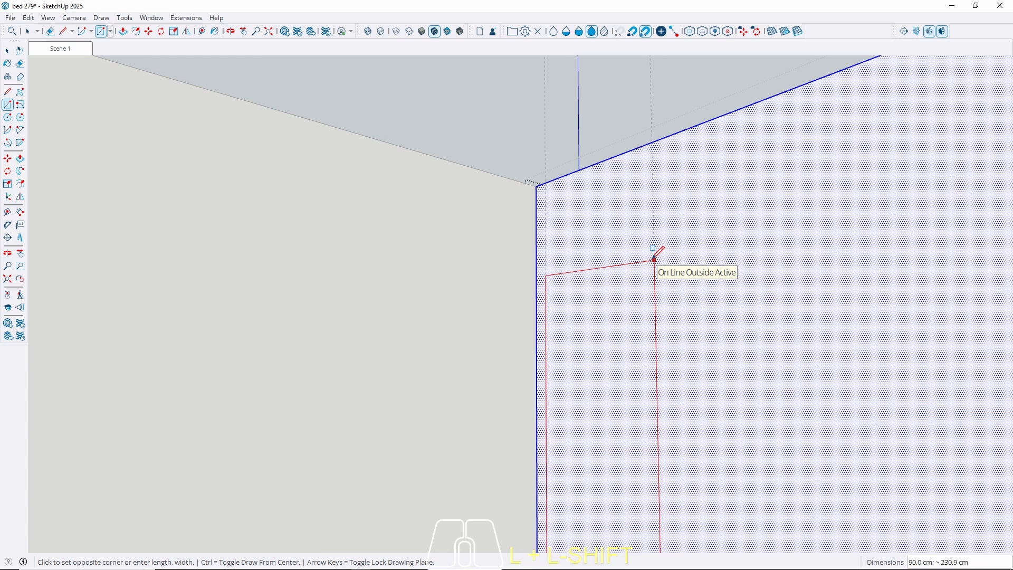
# Cancel the rectangle, leave the wall's editing context and unhide the ceiling
pyautogui.press('w')
pyautogui.press('Escape')
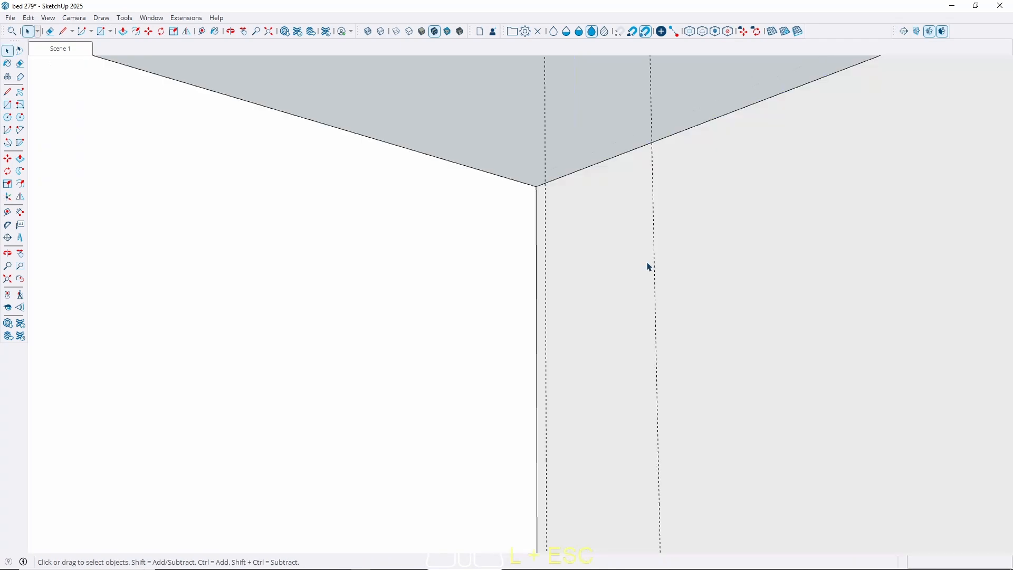
pyautogui.press('u')
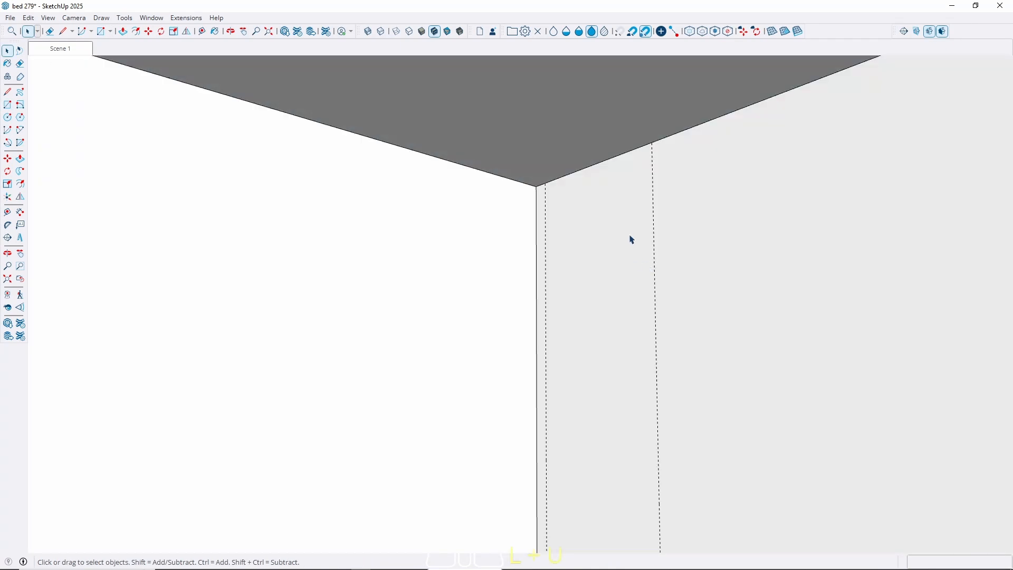
# Try to draw a ceiling-to-floor rectangle between the two guides outside the wall's editing context, and undo it
pyautogui.press('r')
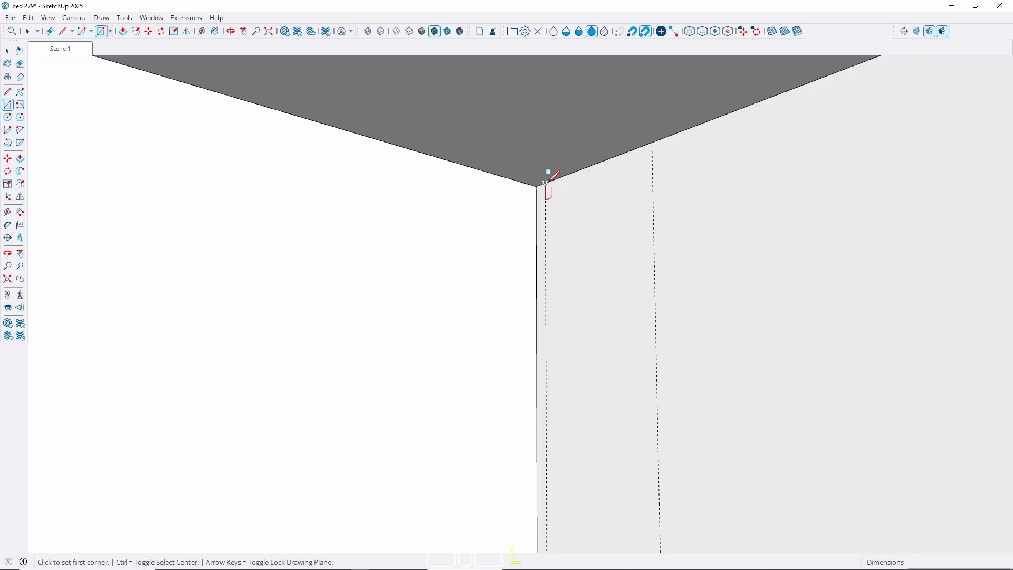
pyautogui.click(546, 183)
pyautogui.moveTo(663, 351); pyautogui.dragTo(657, 286, button='middle')
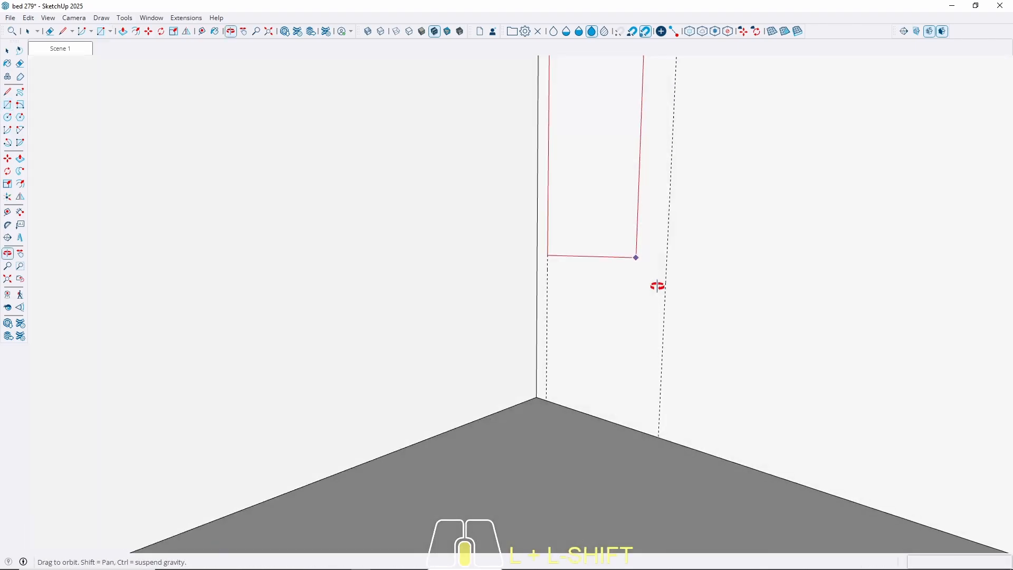
pyautogui.click(658, 434)
pyautogui.press('space')
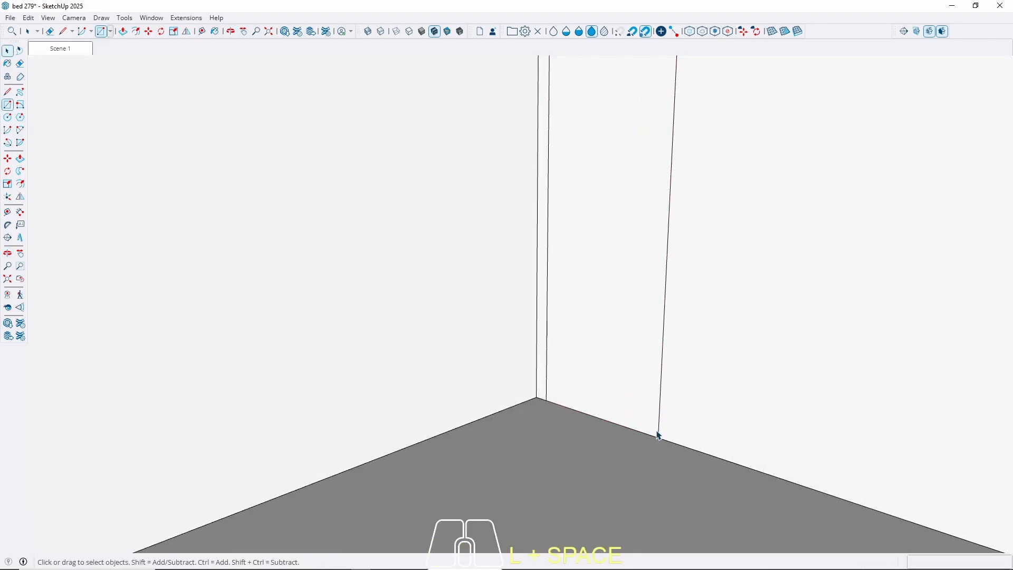
pyautogui.moveTo(658, 434); pyautogui.dragTo(601, 416, button='middle')
pyautogui.click(596, 403)
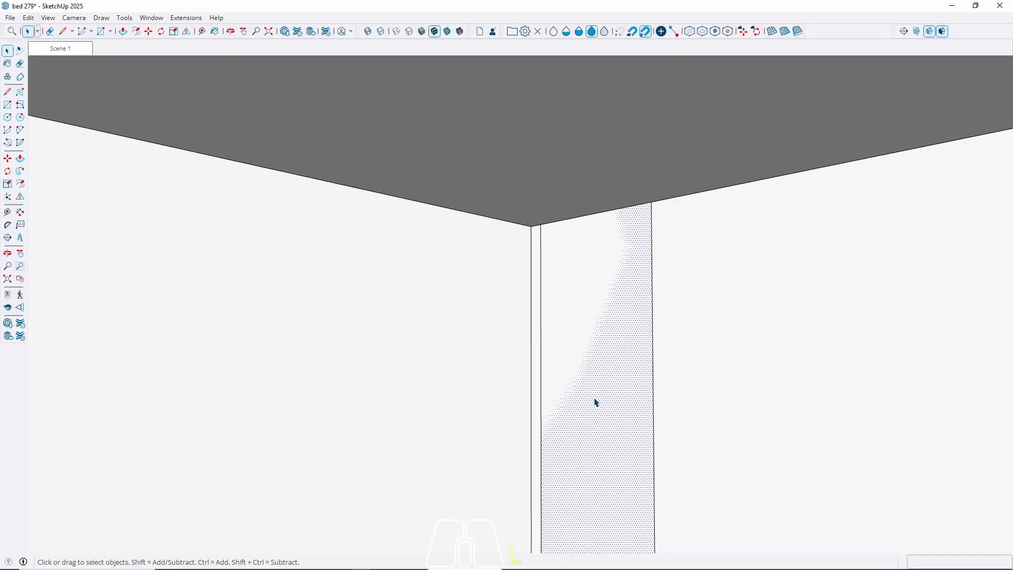
pyautogui.press('p')
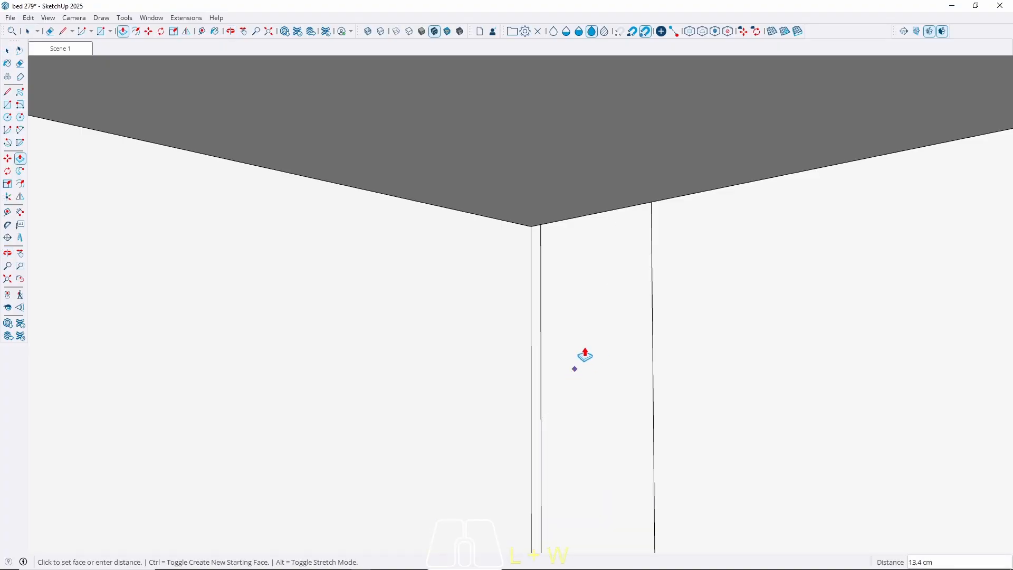
pyautogui.press('space')
pyautogui.click(586, 315)
pyautogui.hotkey('ctrl', 'l')
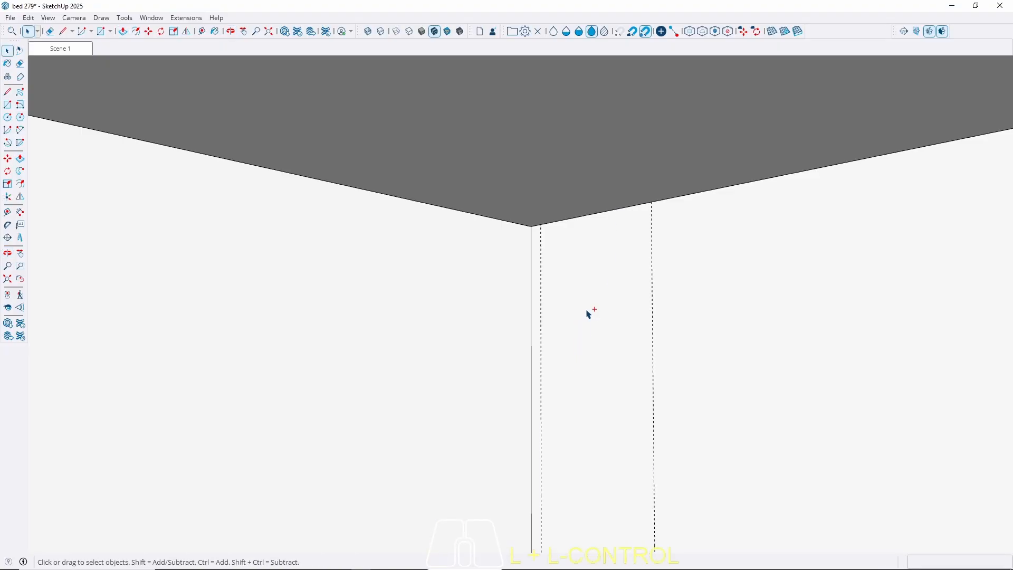
# Open the side wall for editing and draw a 90 × 300 cm rectangle between the two guides from ceiling to floor
pyautogui.click(668, 311)
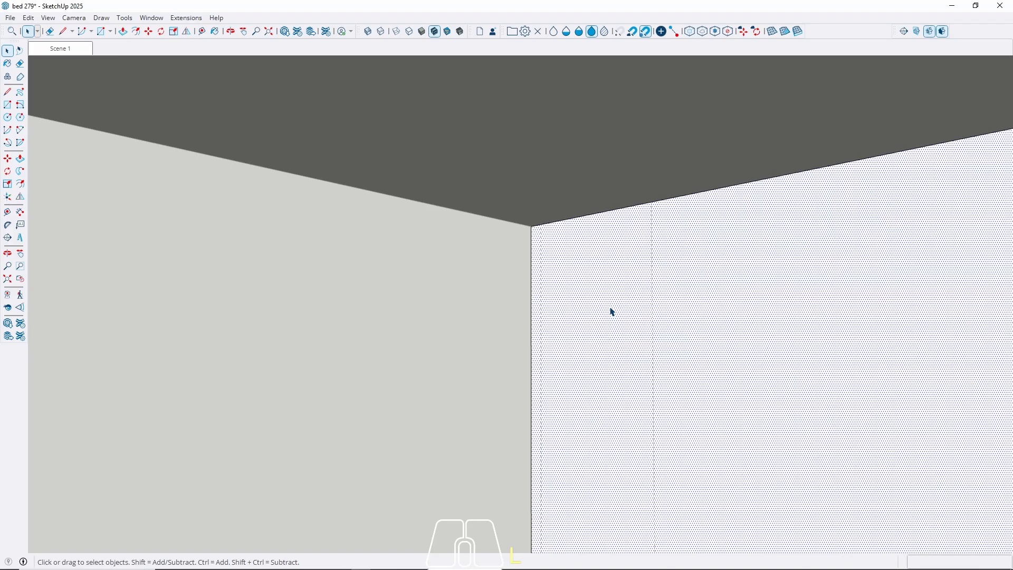
pyautogui.press('r')
pyautogui.click(539, 221)
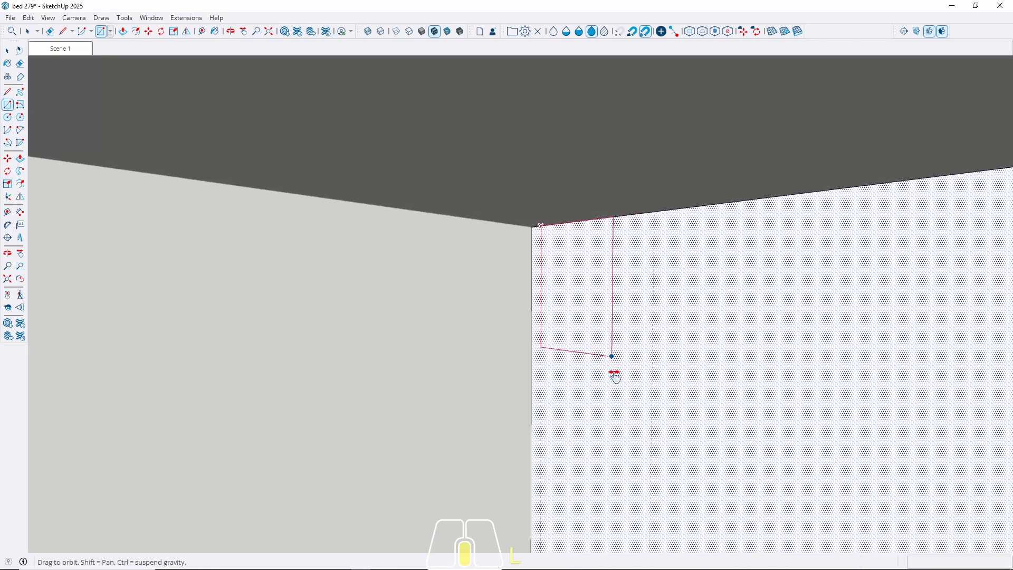
pyautogui.keyDown('shift'); pyautogui.moveTo(610, 355); pyautogui.dragTo(583, 284, button='middle'); pyautogui.keyUp('shift')
pyautogui.click(615, 425)
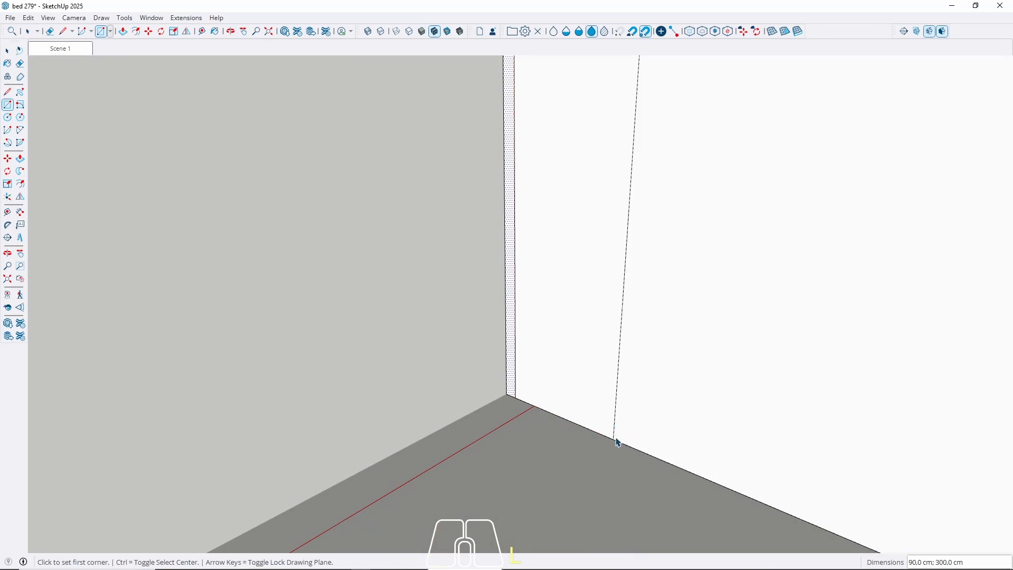
pyautogui.press('space')
# Push the 90 cm wide rectangle back into the side wall to recess the doorway
pyautogui.click(570, 380)
pyautogui.press('p')
pyautogui.click(561, 370)
pyautogui.click(563, 324)
pyautogui.press('space')
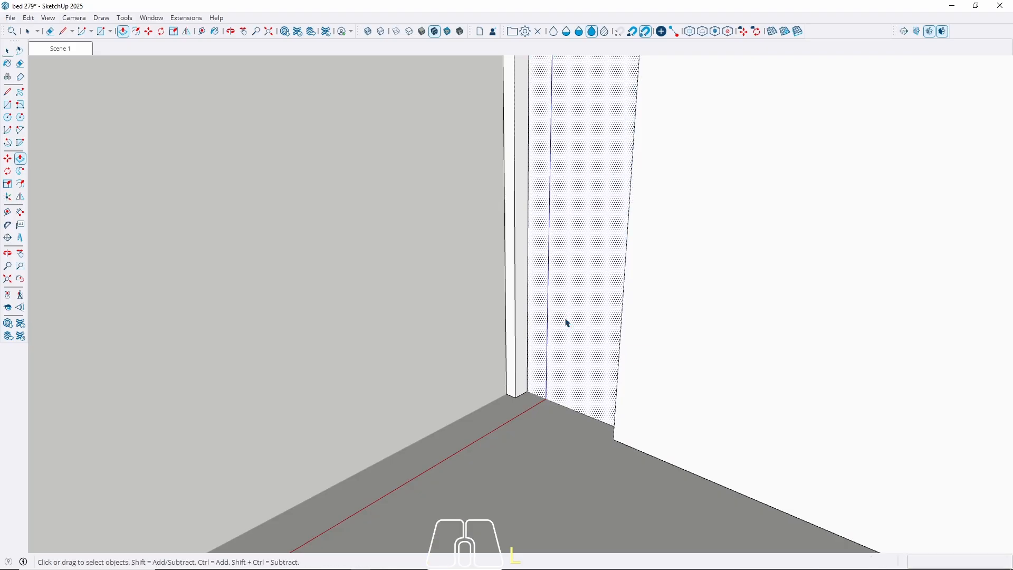
# Erase the recessed face and the leftover edge across the doorway's top to leave a clear opening in the wall
pyautogui.press('w')
pyautogui.moveTo(564, 367)
pyautogui.mouseDown(button='middle')
pyautogui.moveTo(570, 340)
pyautogui.moveTo(551, 515)
pyautogui.mouseUp(button='middle')
pyautogui.press('e')
pyautogui.click(570, 404)
pyautogui.press('z')
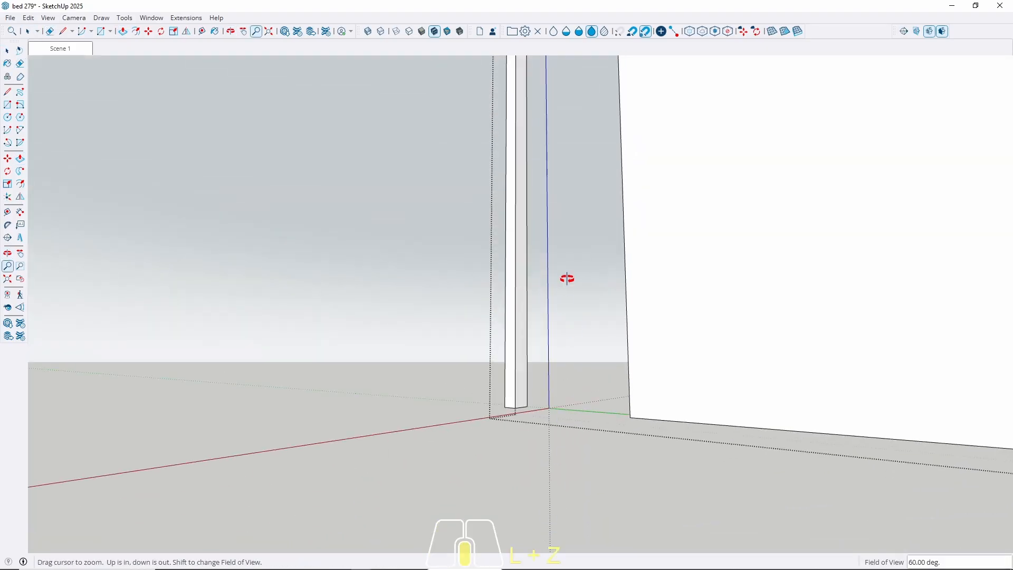
pyautogui.moveTo(567, 279)
pyautogui.mouseDown(button='middle')
pyautogui.moveTo(576, 233)
pyautogui.moveTo(561, 260)
pyautogui.mouseUp(button='middle')
pyautogui.press('e')
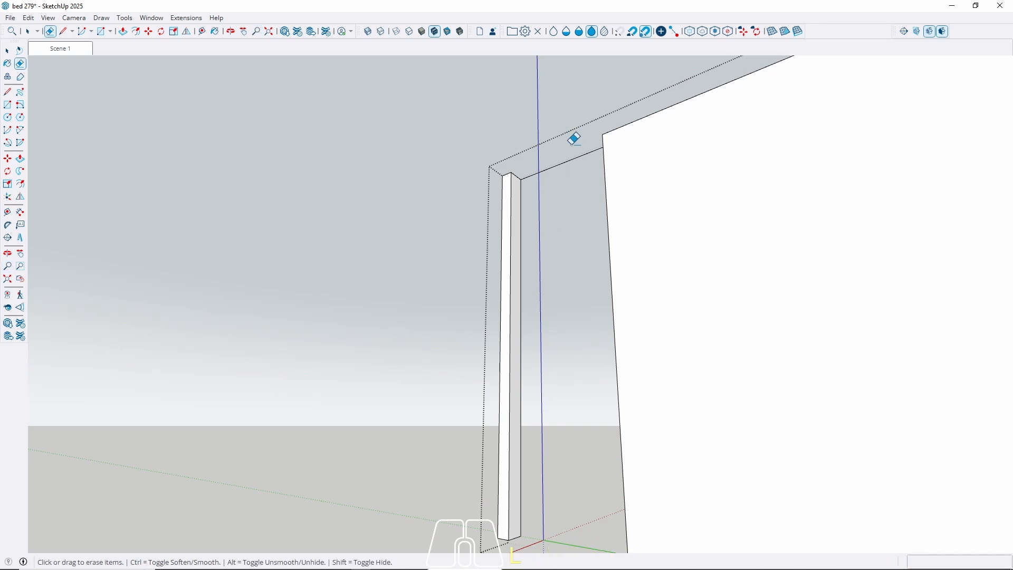
pyautogui.moveTo(574, 139); pyautogui.dragTo(562, 201)
pyautogui.press('space')
pyautogui.moveTo(542, 199); pyautogui.dragTo(500, 195, button='middle')
pyautogui.moveTo(492, 288); pyautogui.dragTo(458, 273, button='middle')
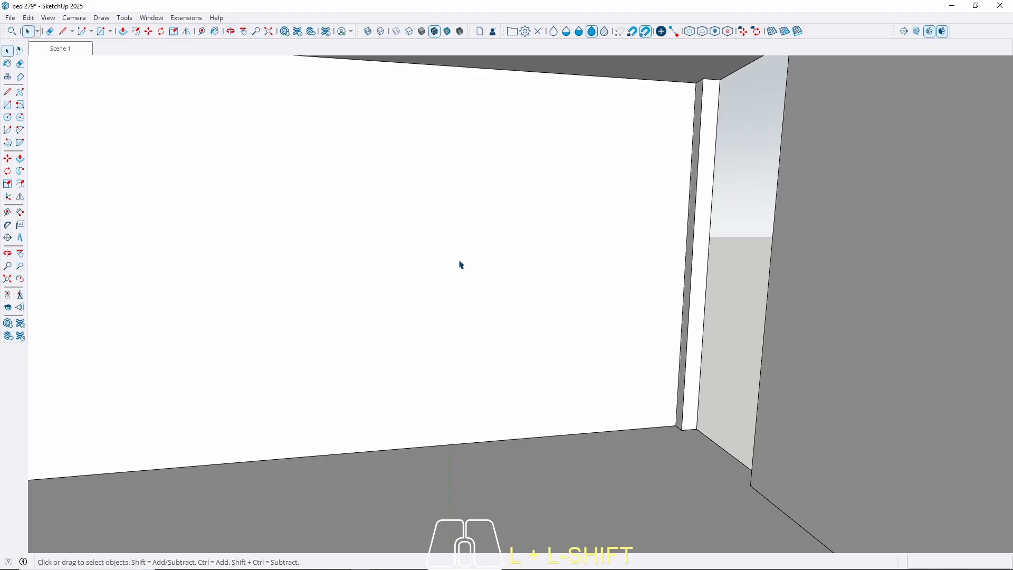
# Leave the side wall's editing context and place a guide 250 cm from the wardrobe-side wall corner, aligned with the midpoint of the bed's foot edge
pyautogui.press('Escape')
pyautogui.click(545, 74)
pyautogui.moveTo(536, 183); pyautogui.dragTo(501, 314, button='middle')
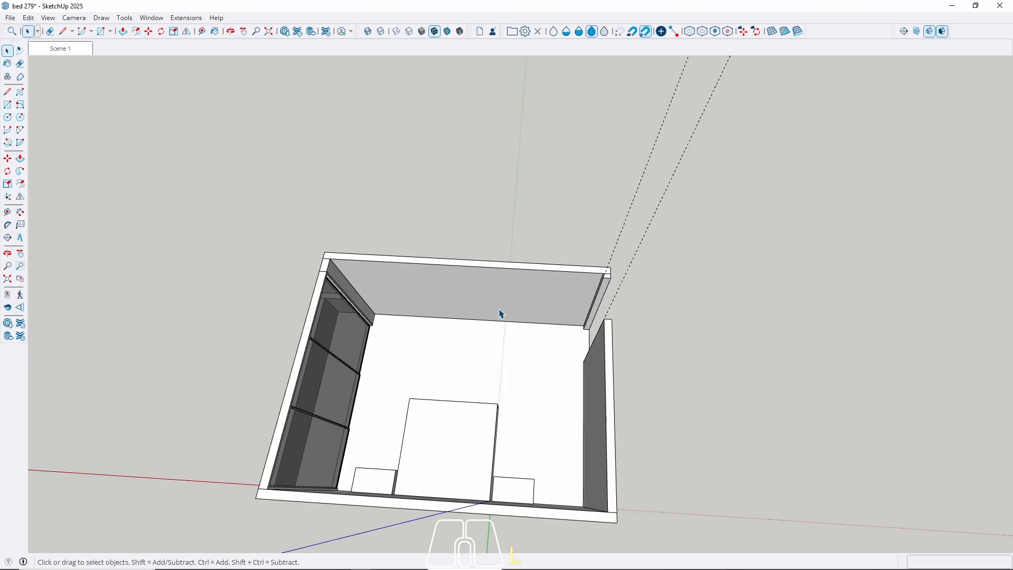
pyautogui.scroll(2, 434, 335)
pyautogui.moveTo(434, 335); pyautogui.dragTo(438, 339, button='middle')
pyautogui.press('t')
pyautogui.scroll(2, 383, 316)
pyautogui.scroll(3, 382, 319)
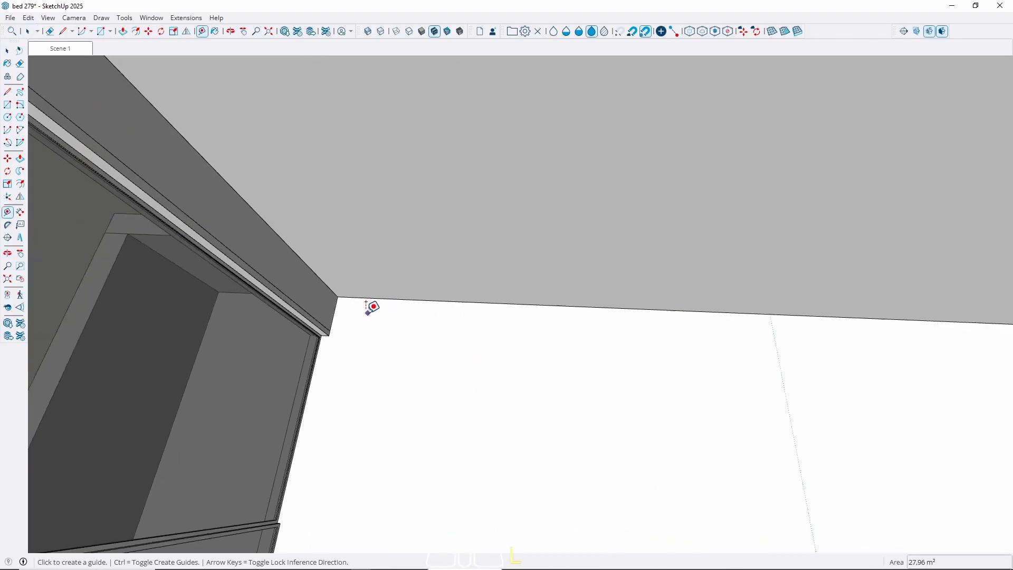
pyautogui.click(334, 313)
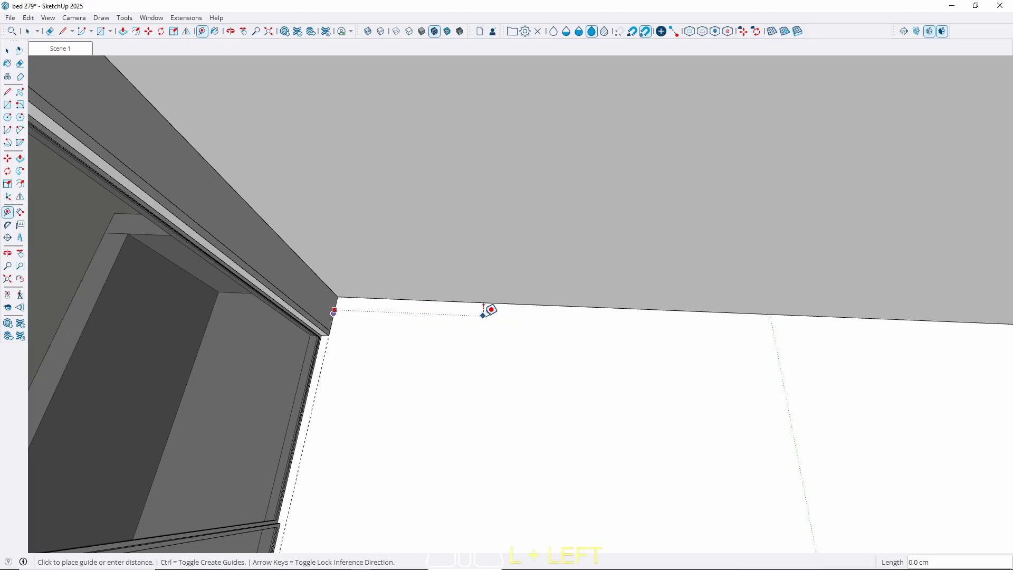
pyautogui.scroll(-5, 474, 311)
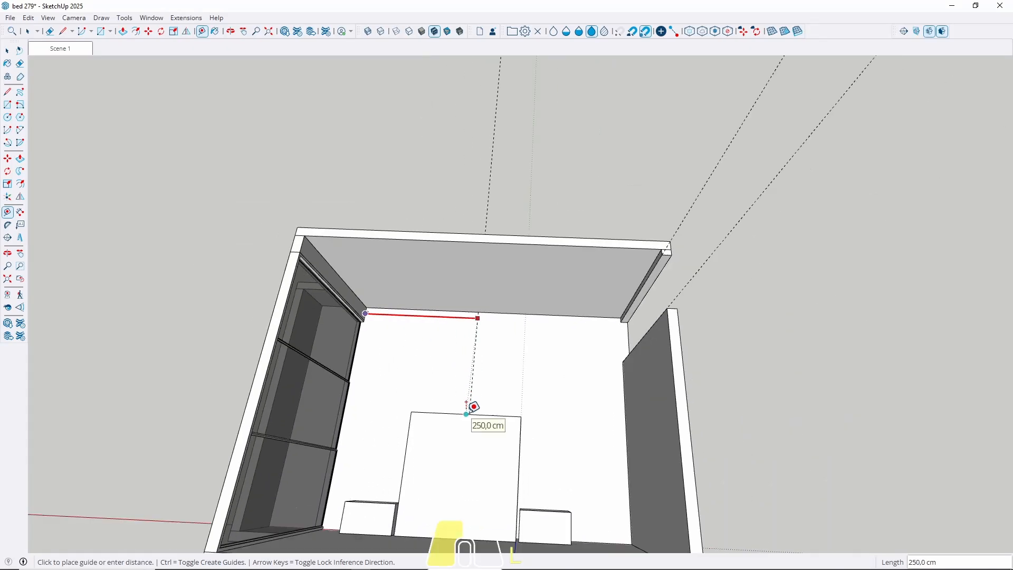
pyautogui.click(474, 409)
pyautogui.press('l')
pyautogui.press('space')
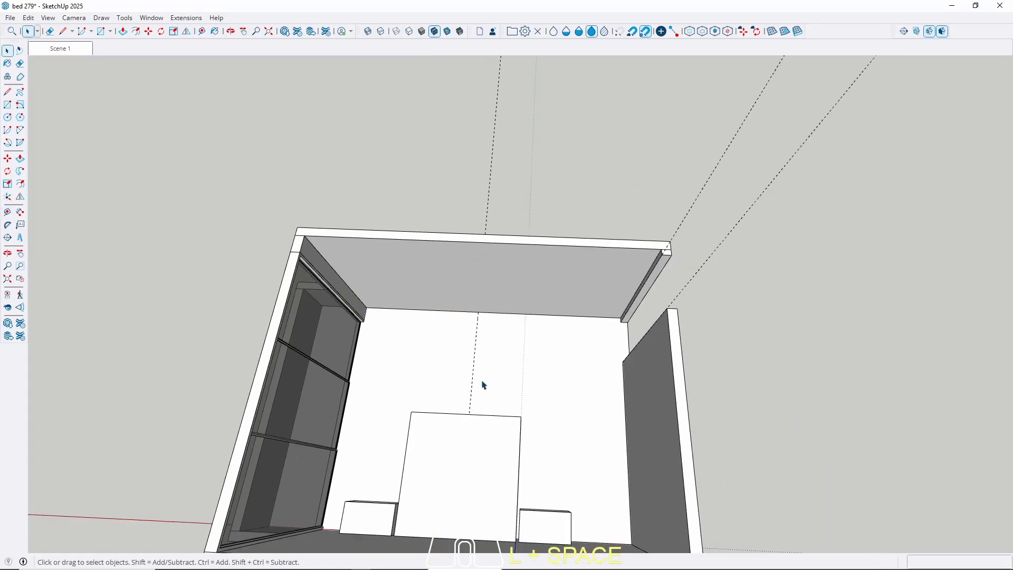
# Place a horizontal guide on the wall opposite the bed, 75 cm above its floor edge
pyautogui.moveTo(482, 370); pyautogui.dragTo(511, 301, button='middle')
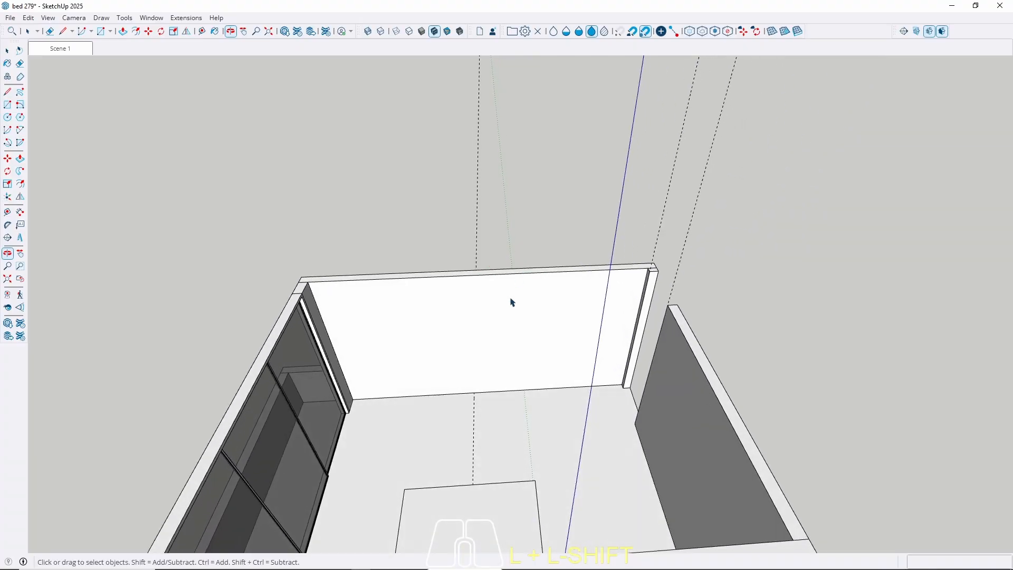
pyautogui.scroll(4, 481, 376)
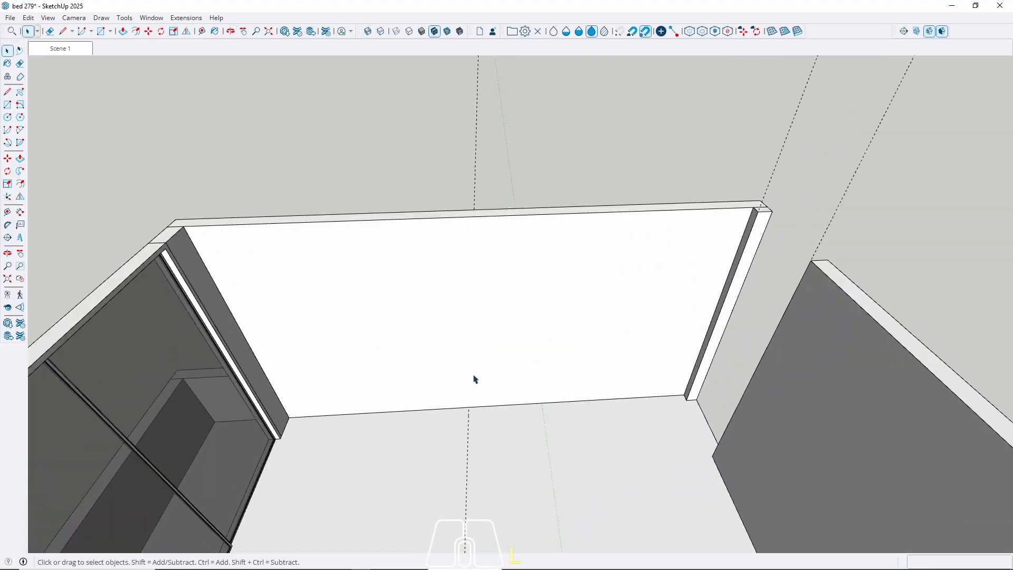
pyautogui.press('t')
pyautogui.scroll(3, 442, 402)
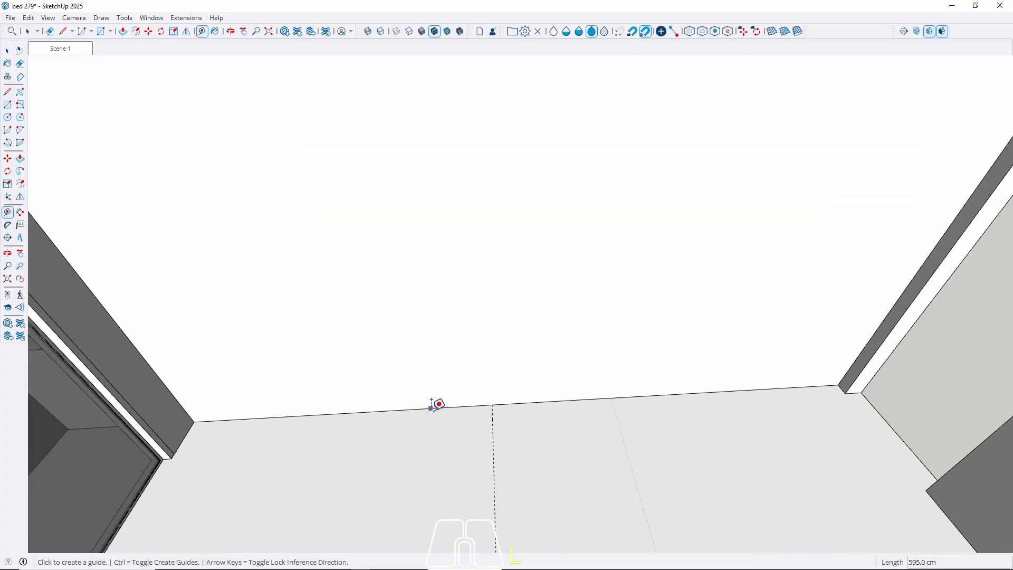
pyautogui.click(430, 408)
pyautogui.scroll(-3, 419, 358)
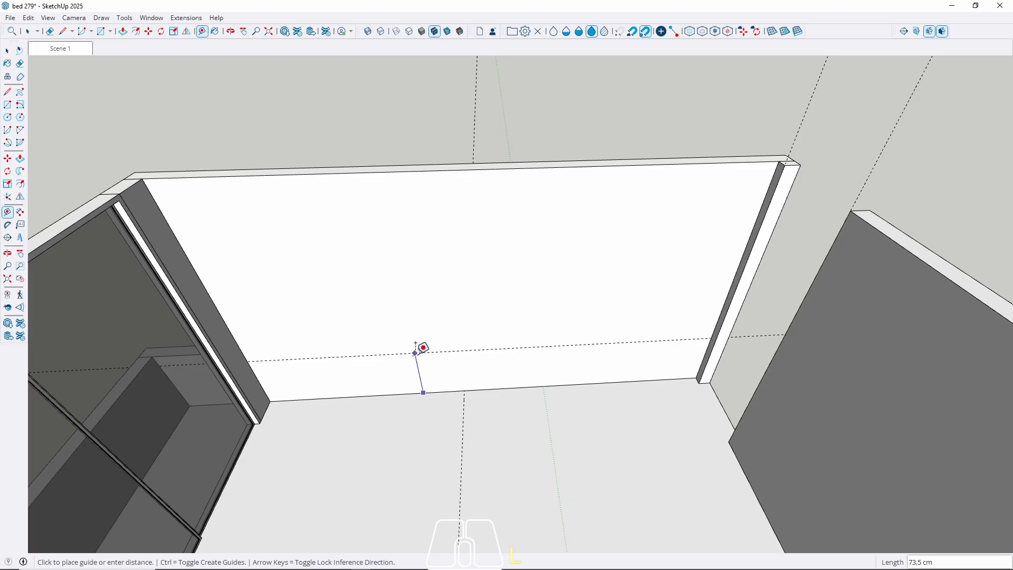
pyautogui.scroll(-3, 417, 347)
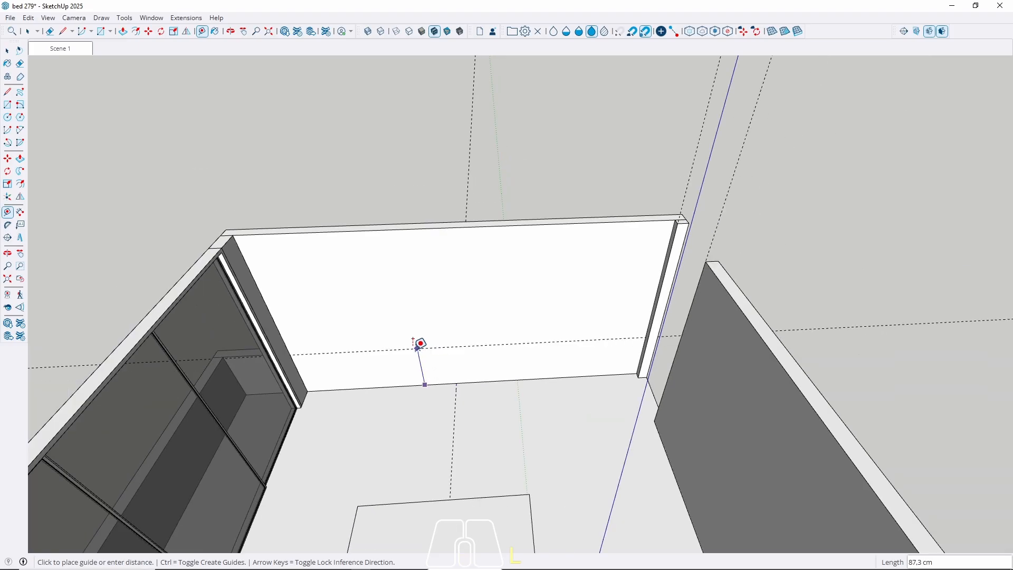
pyautogui.scroll(-3, 417, 348)
pyautogui.moveTo(417, 347); pyautogui.dragTo(404, 519, button='middle')
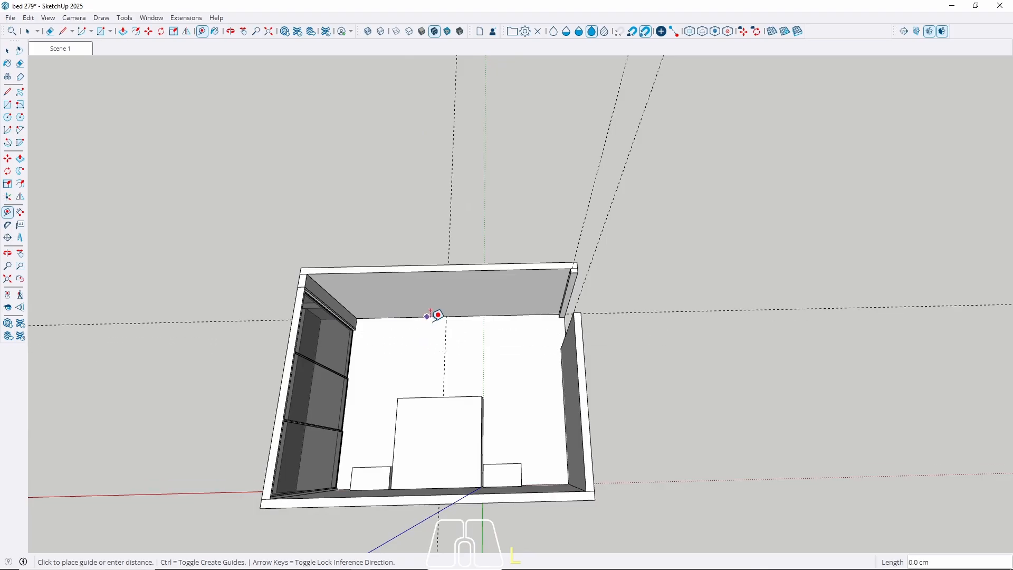
pyautogui.scroll(5, 422, 315)
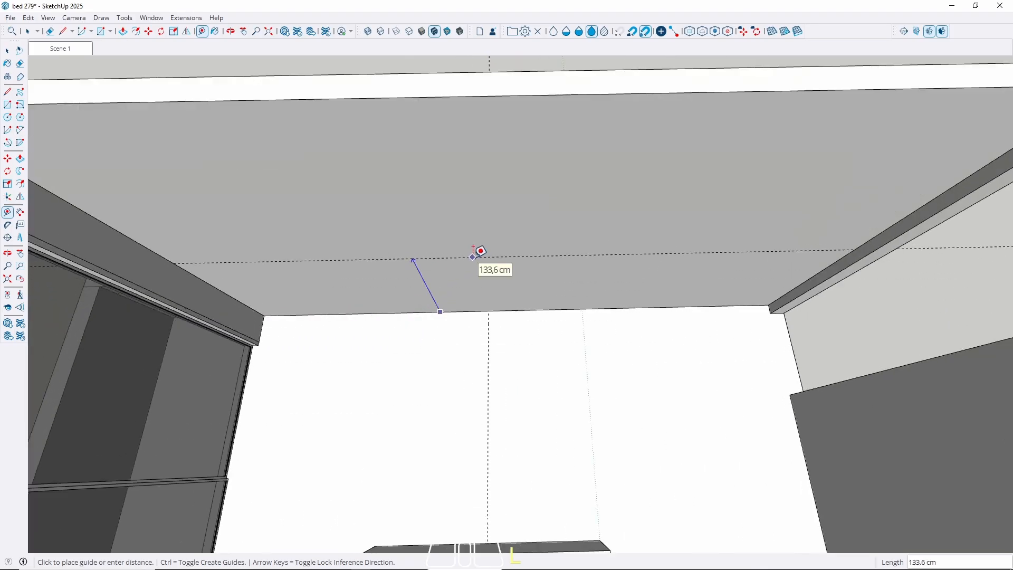
pyautogui.moveTo(474, 262)
pyautogui.mouseDown(button='middle')
pyautogui.moveTo(473, 228)
pyautogui.moveTo(470, 262)
pyautogui.mouseUp(button='middle')
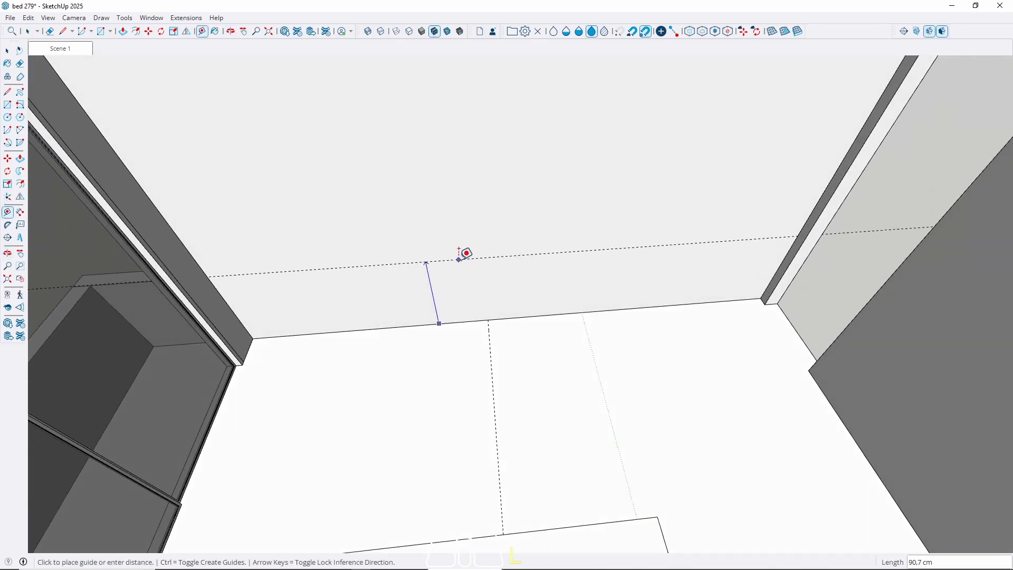
pyautogui.press('Return')
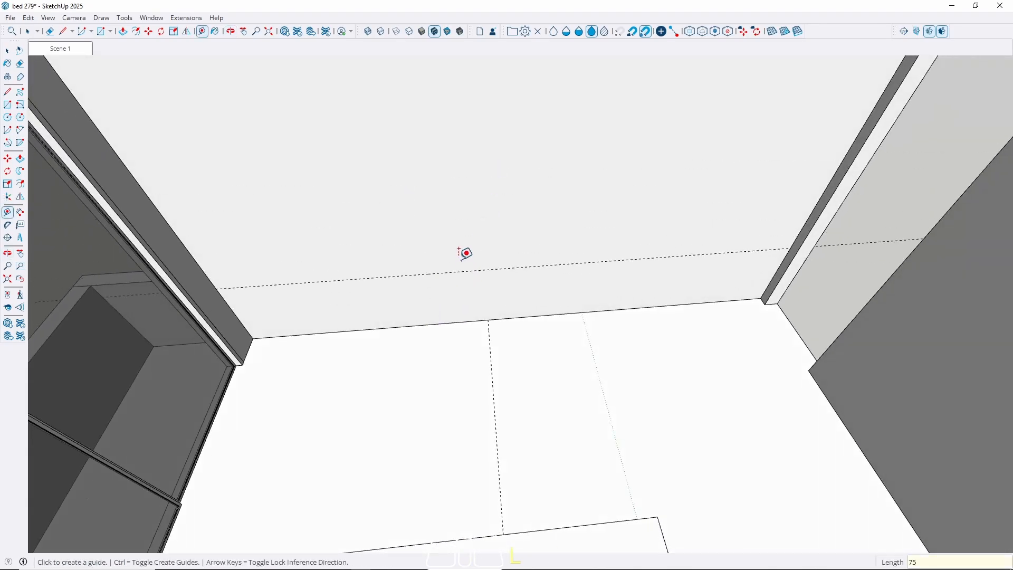
pyautogui.press('space')
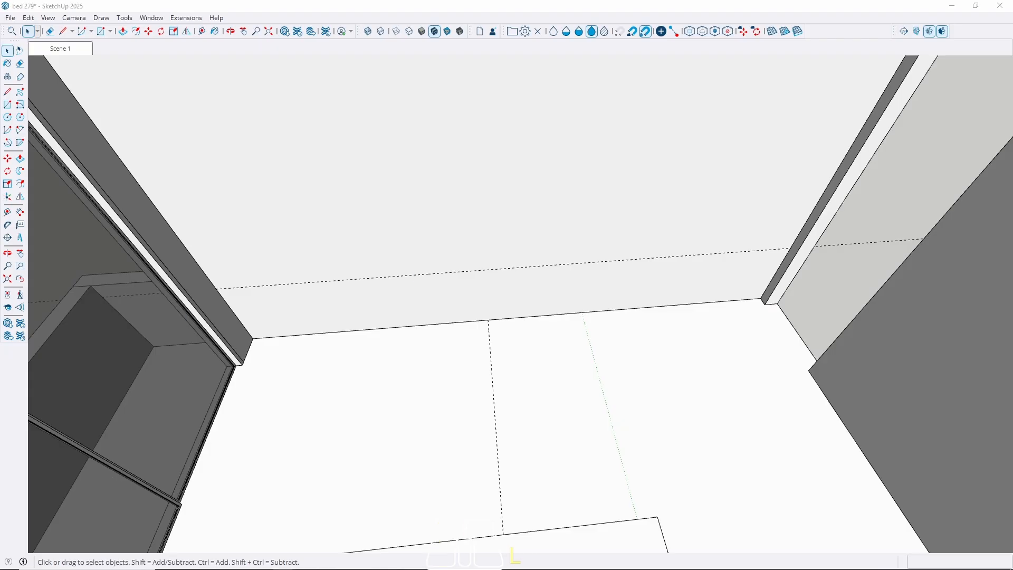
# Place a second horizontal guide on the wall 5 cm below the 75 cm guide
pyautogui.moveTo(330, 185); pyautogui.dragTo(409, 167, button='middle')
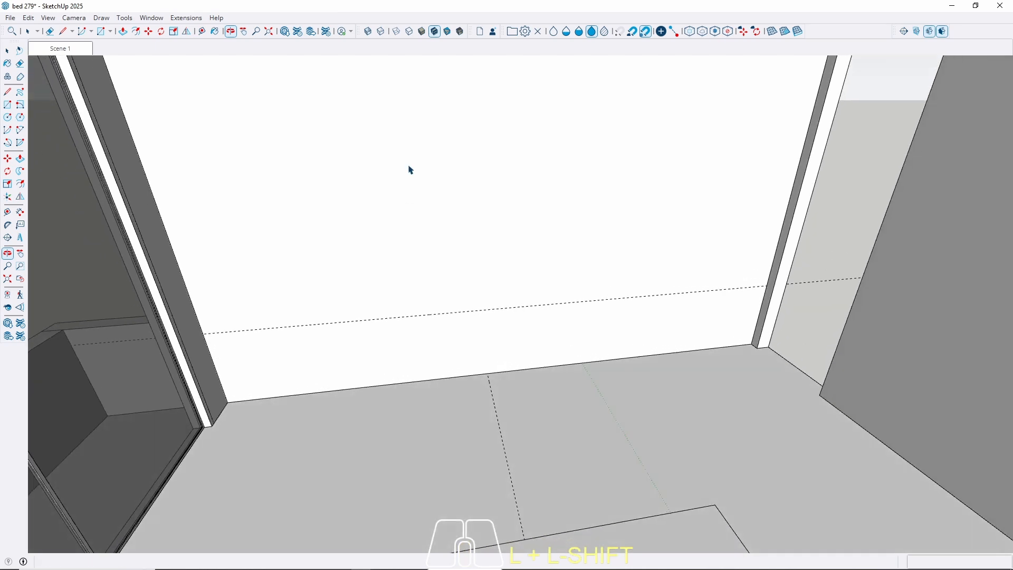
pyautogui.press('t')
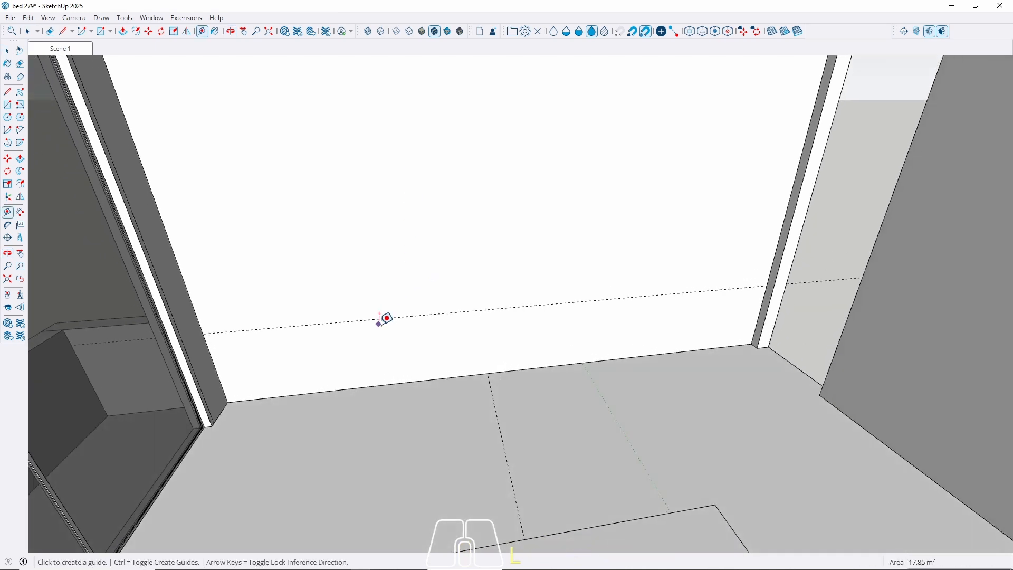
pyautogui.scroll(-2, 383, 320)
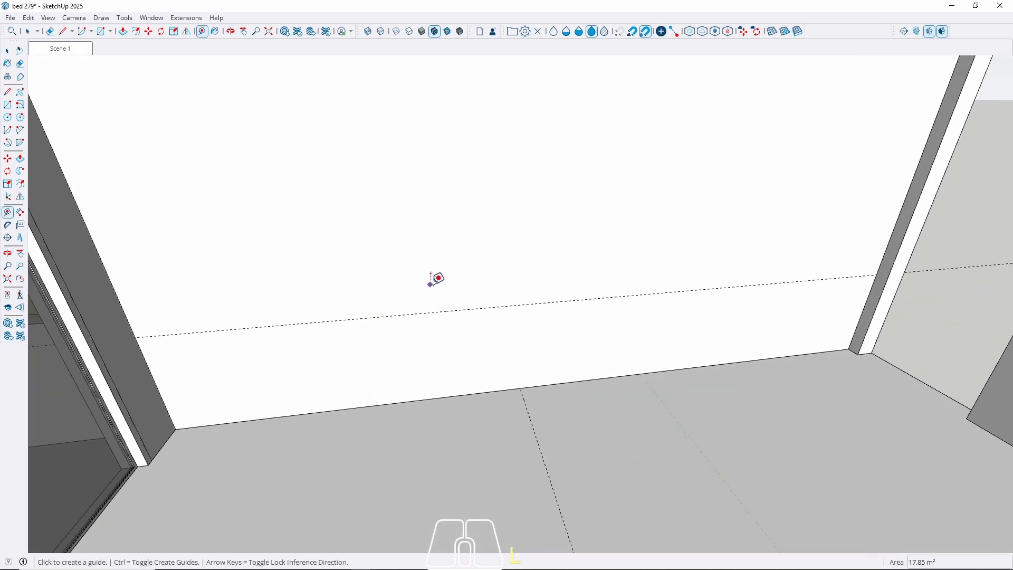
pyautogui.scroll(-2, 436, 280)
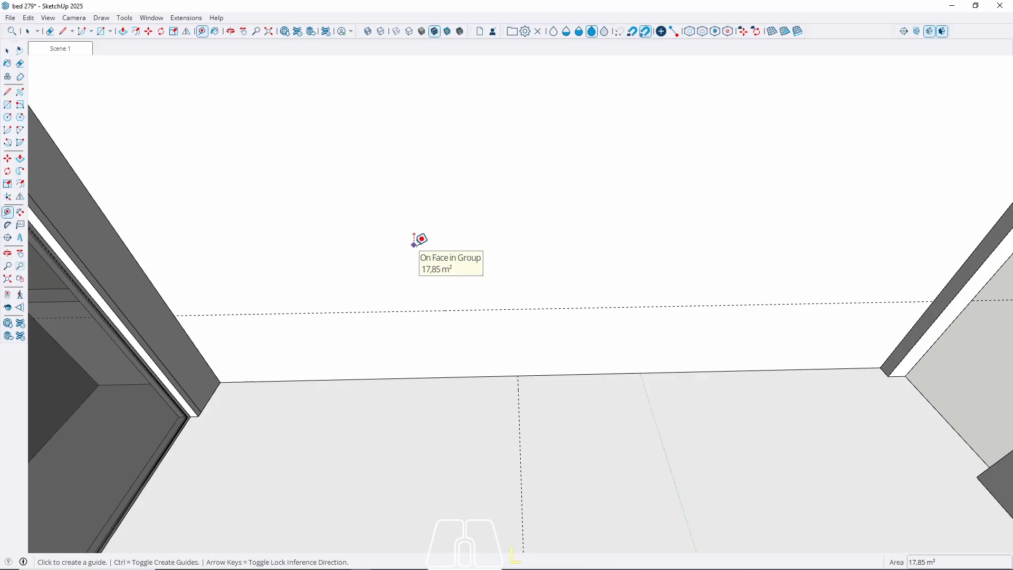
pyautogui.moveTo(420, 244); pyautogui.dragTo(387, 262, button='middle')
pyautogui.click(373, 302)
pyautogui.moveTo(385, 332); pyautogui.dragTo(368, 246, button='middle')
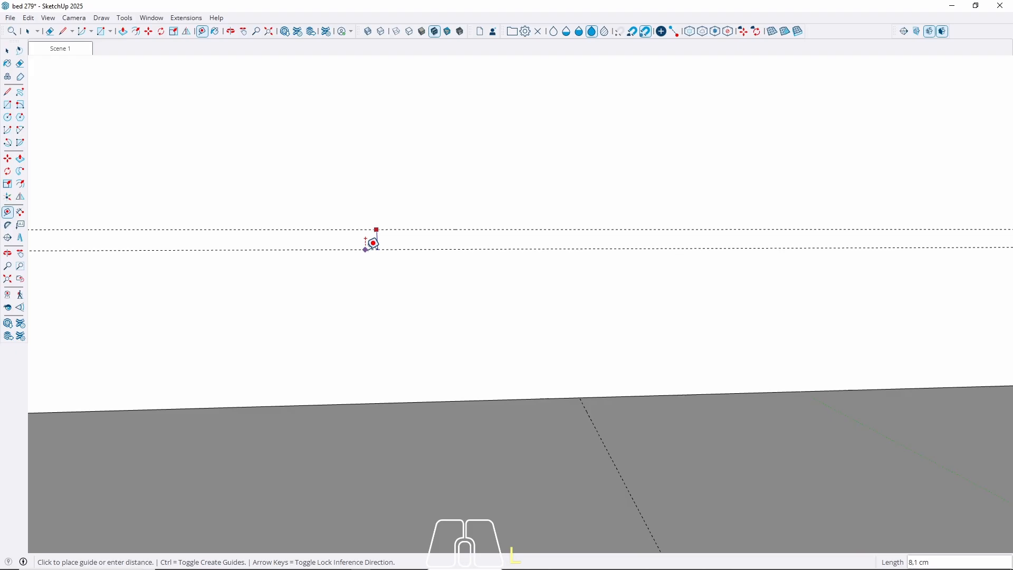
pyautogui.scroll(2, 376, 239)
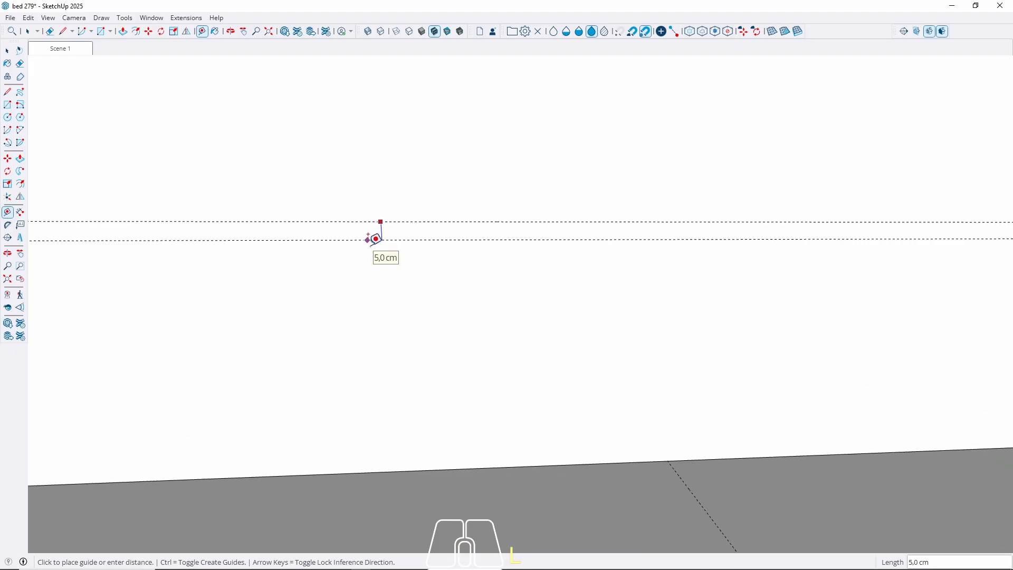
pyautogui.scroll(2, 375, 239)
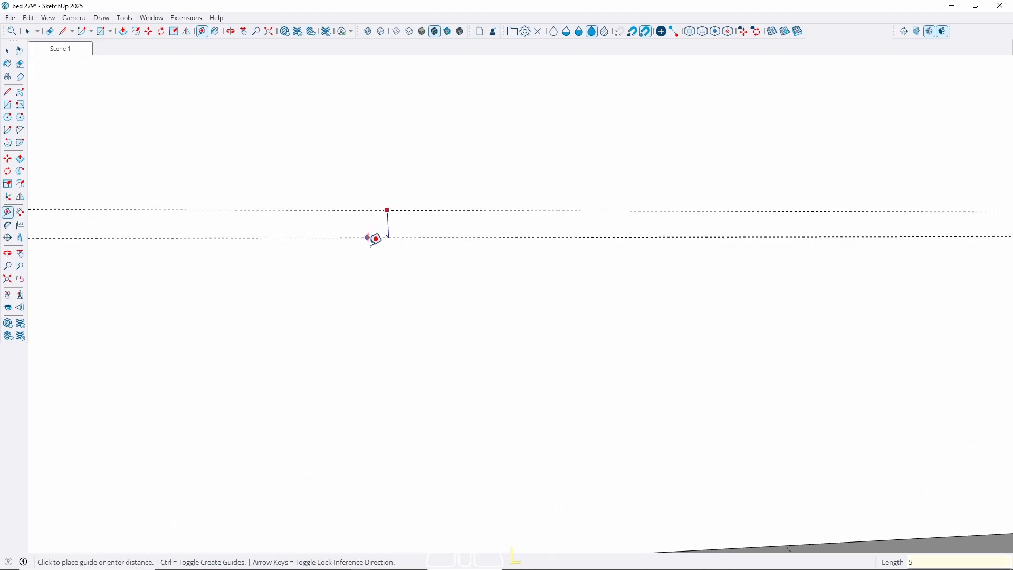
pyautogui.press('space')
# Draw a thin rectangle between the two horizontal guides across the full width of the wall opposite the bed
pyautogui.scroll(-5, 343, 323)
pyautogui.moveTo(339, 317); pyautogui.dragTo(390, 299, button='middle')
pyautogui.moveTo(223, 287); pyautogui.dragTo(307, 296, button='middle')
pyautogui.scroll(3, 308, 296)
pyautogui.press('r')
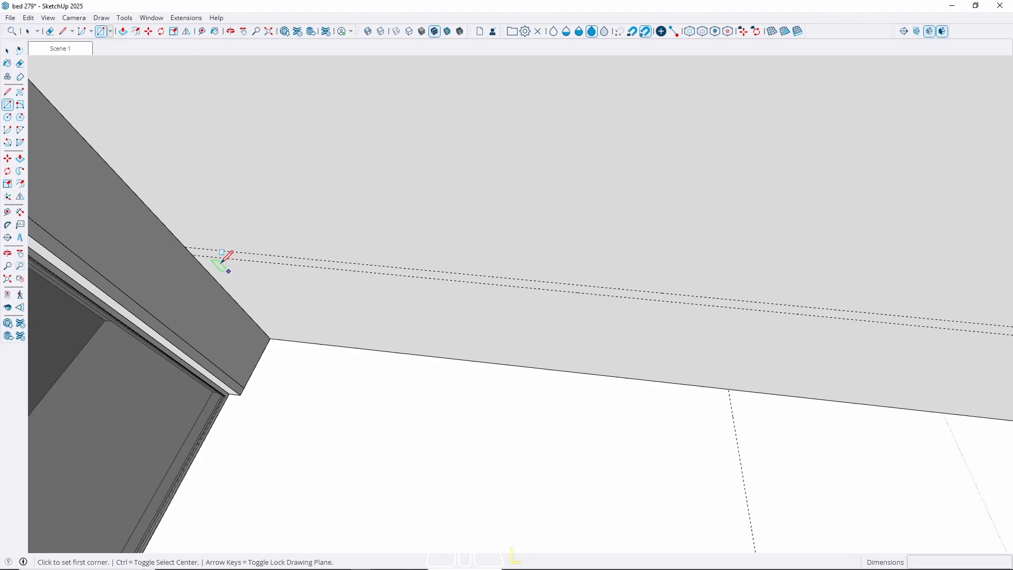
pyautogui.click(184, 246)
pyautogui.scroll(-3, 158, 271)
pyautogui.scroll(3, 686, 348)
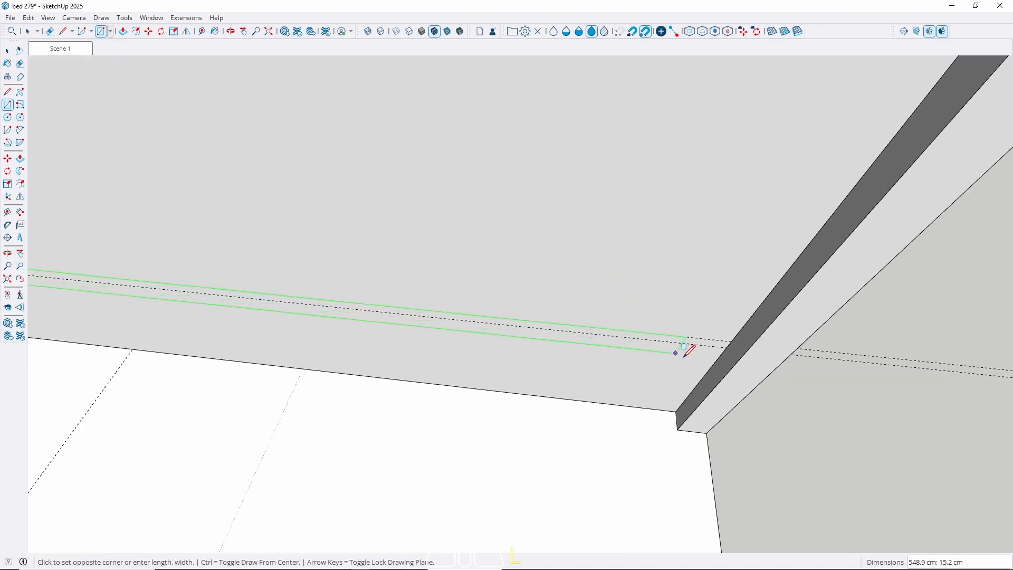
pyautogui.scroll(2, 686, 350)
pyautogui.click(751, 344)
pyautogui.press('space')
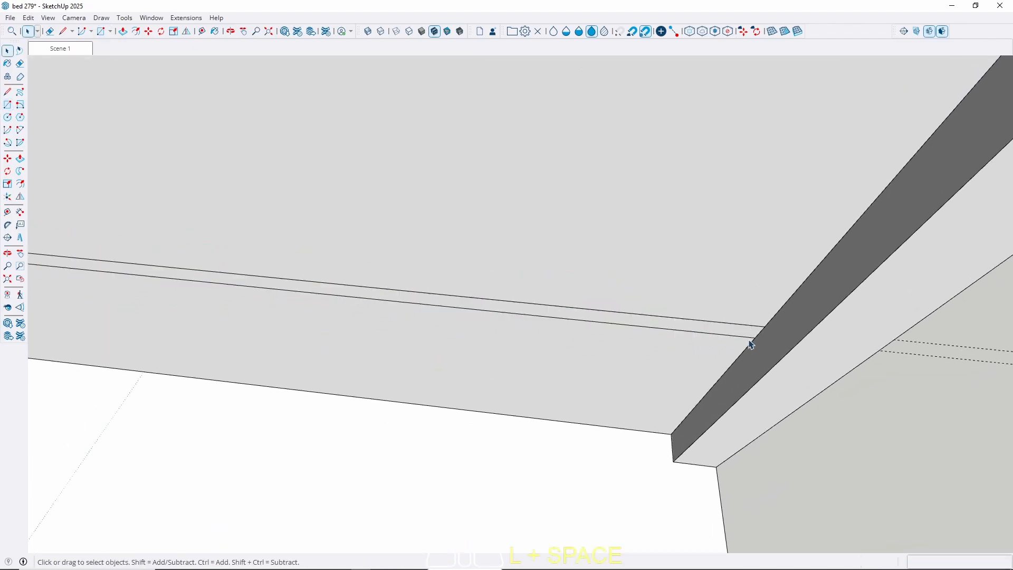
# Extrude the thin wall rectangle 50 cm into the room to form a desktop slab
pyautogui.press('p')
pyautogui.click(708, 333)
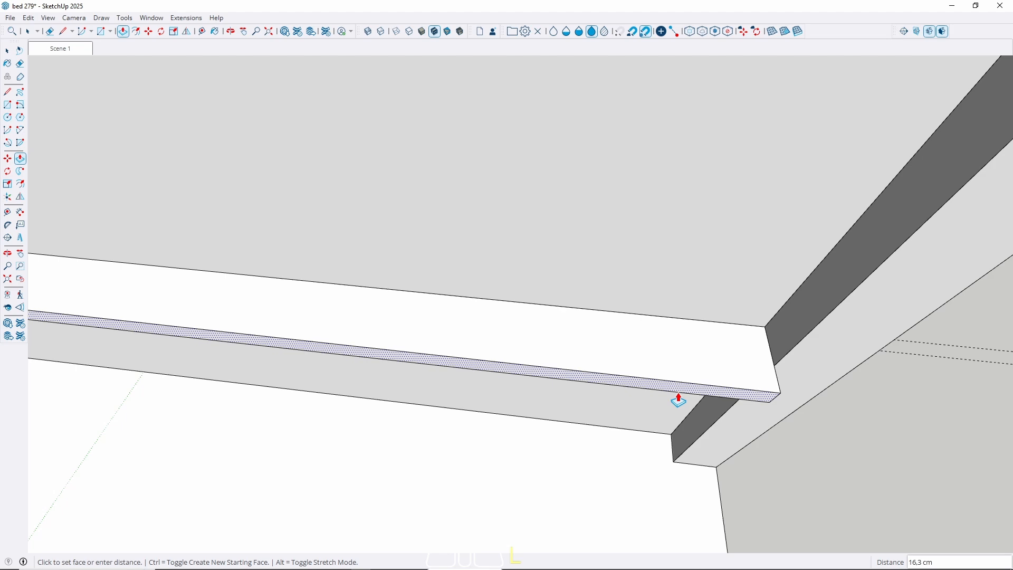
pyautogui.press('Return')
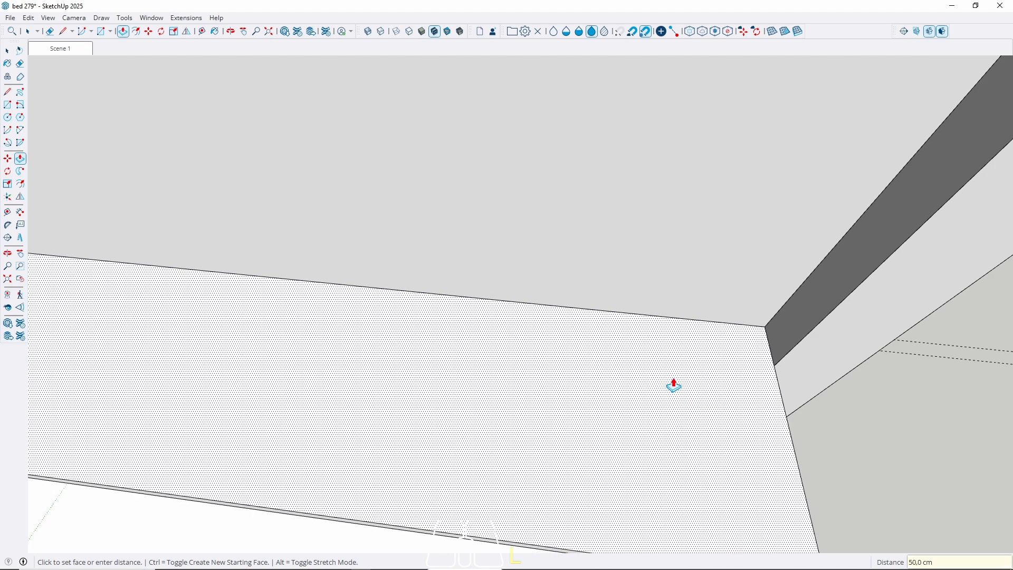
pyautogui.press('space')
# Select all of the extruded slab's geometry and make it a group
pyautogui.scroll(-6, 761, 293)
pyautogui.moveTo(637, 329); pyautogui.dragTo(515, 355, button='middle')
pyautogui.click(515, 355)
pyautogui.rightClick(515, 353)
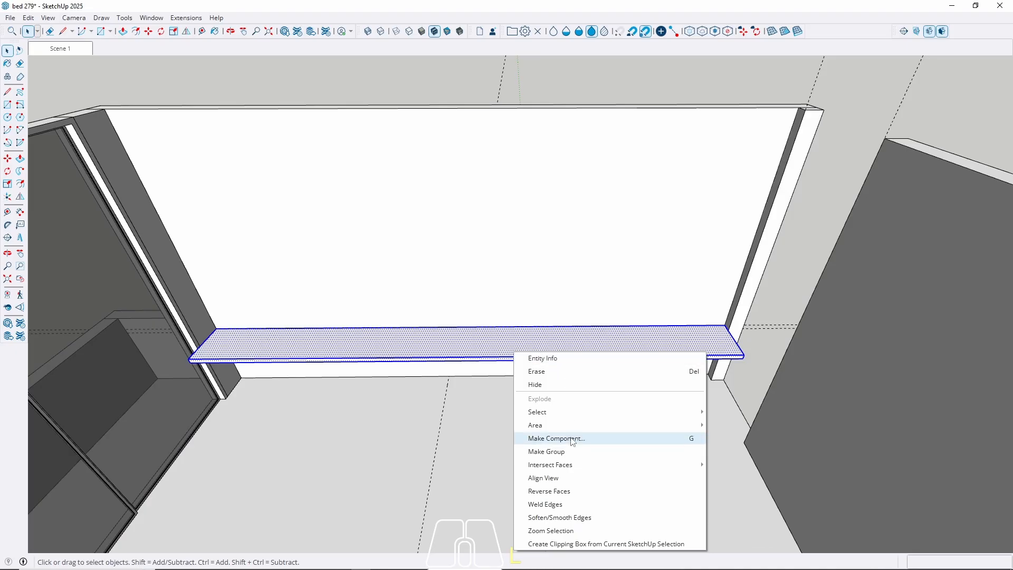
pyautogui.click(569, 457)
pyautogui.moveTo(569, 457); pyautogui.dragTo(330, 382, button='middle')
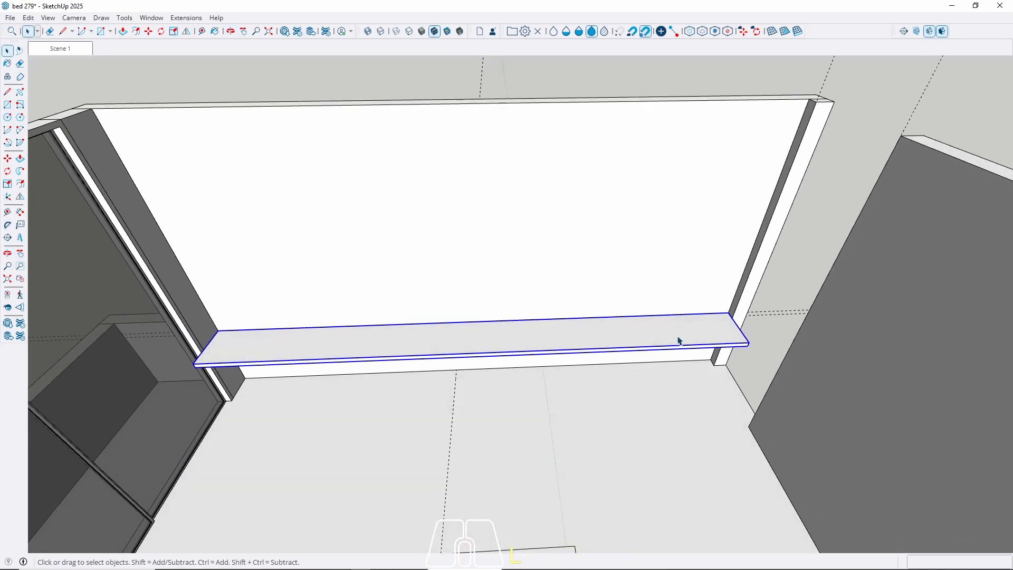
# Shorten the desktop slab by 115 cm at the end nearest the doorway, aligning it with the nightstand's outer edge
pyautogui.scroll(4, 777, 336)
pyautogui.moveTo(722, 338); pyautogui.dragTo(690, 419, button='middle')
pyautogui.scroll(-4, 616, 372)
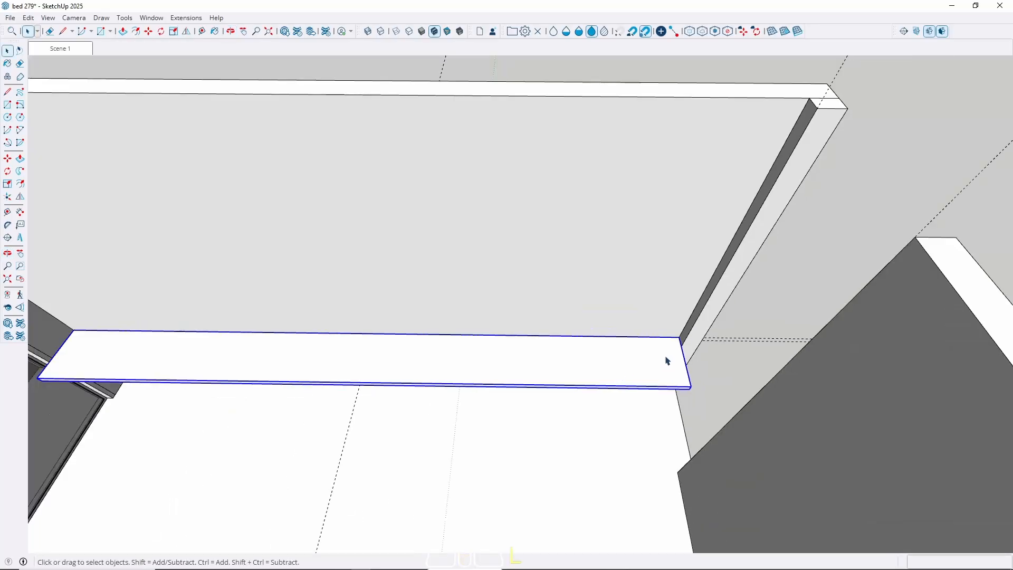
pyautogui.scroll(-6, 666, 361)
pyautogui.scroll(6, 655, 357)
pyautogui.scroll(2, 663, 373)
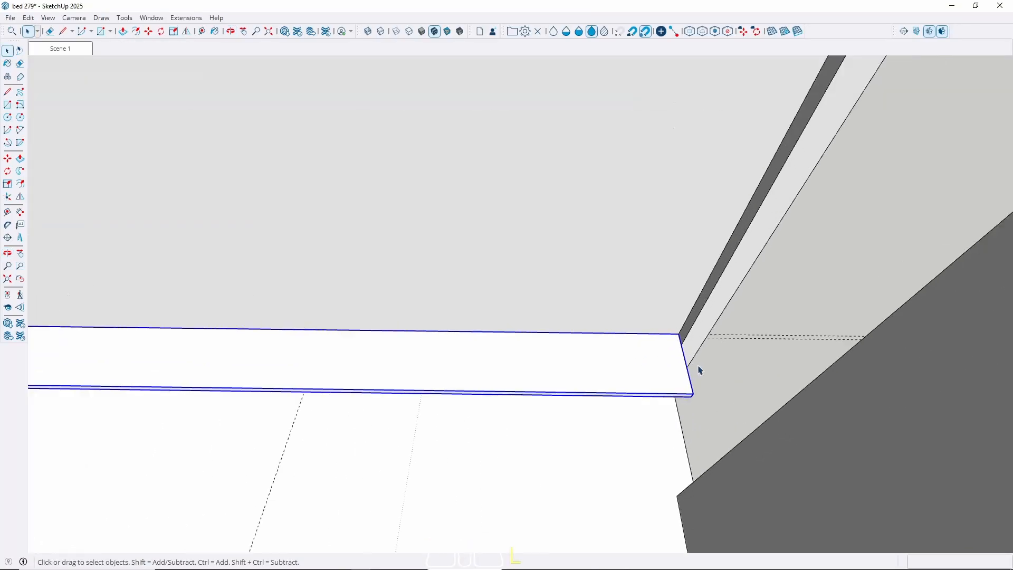
pyautogui.moveTo(699, 366)
pyautogui.mouseDown(button='middle')
pyautogui.moveTo(611, 425)
pyautogui.moveTo(633, 400)
pyautogui.moveTo(631, 409)
pyautogui.moveTo(627, 366)
pyautogui.moveTo(648, 409)
pyautogui.mouseUp(button='middle')
pyautogui.press('p')
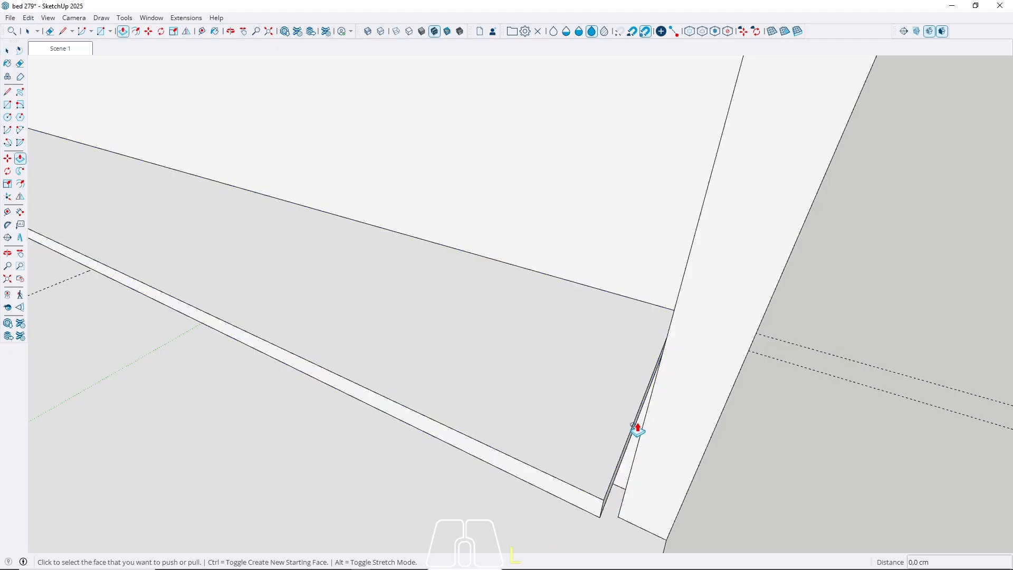
pyautogui.press('space')
pyautogui.tripleClick(634, 432)
pyautogui.press('p')
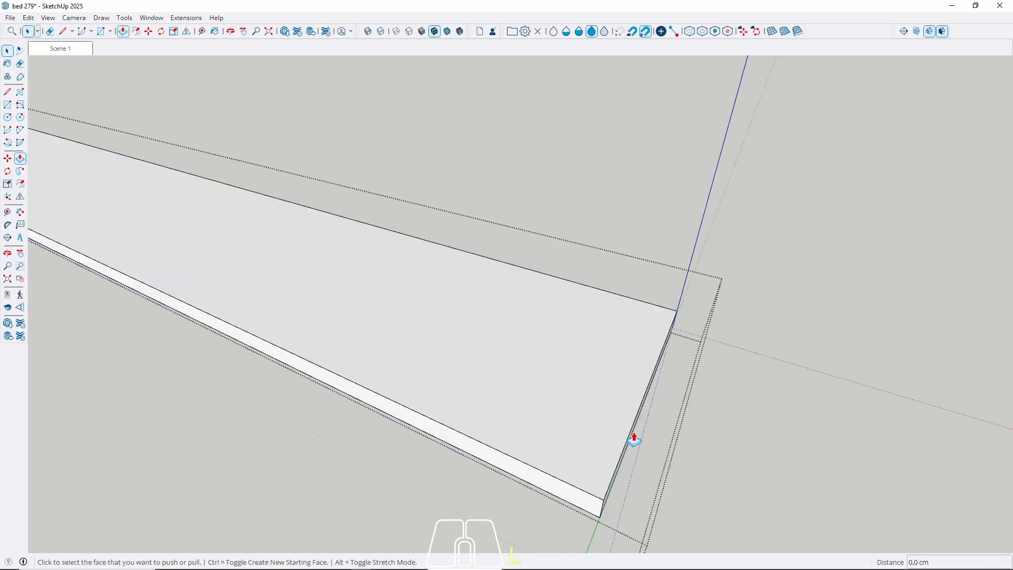
pyautogui.click(633, 433)
pyautogui.scroll(-2, 622, 353)
pyautogui.moveTo(599, 338); pyautogui.dragTo(513, 426, button='middle')
pyautogui.scroll(-6, 551, 343)
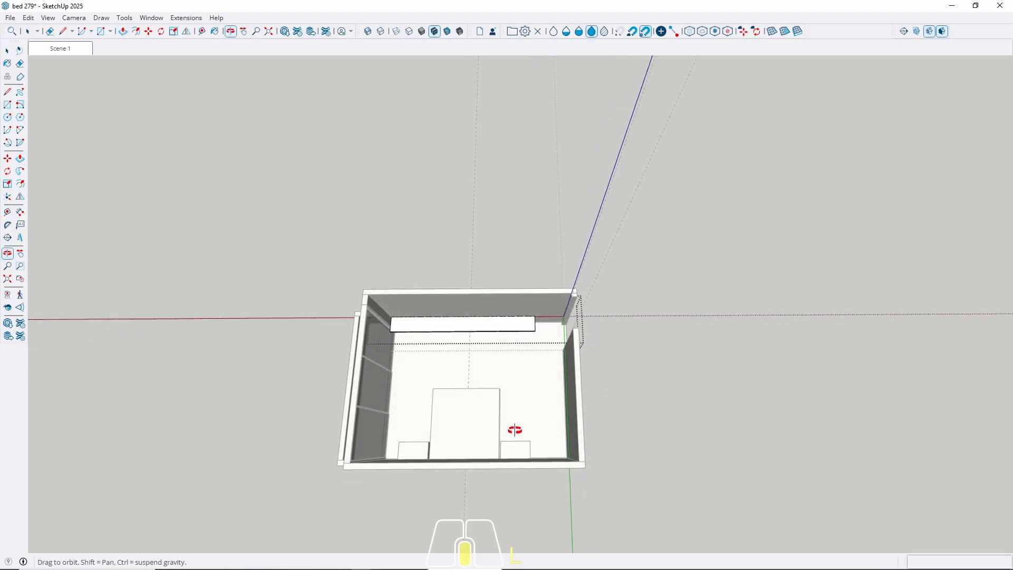
pyautogui.scroll(3, 514, 427)
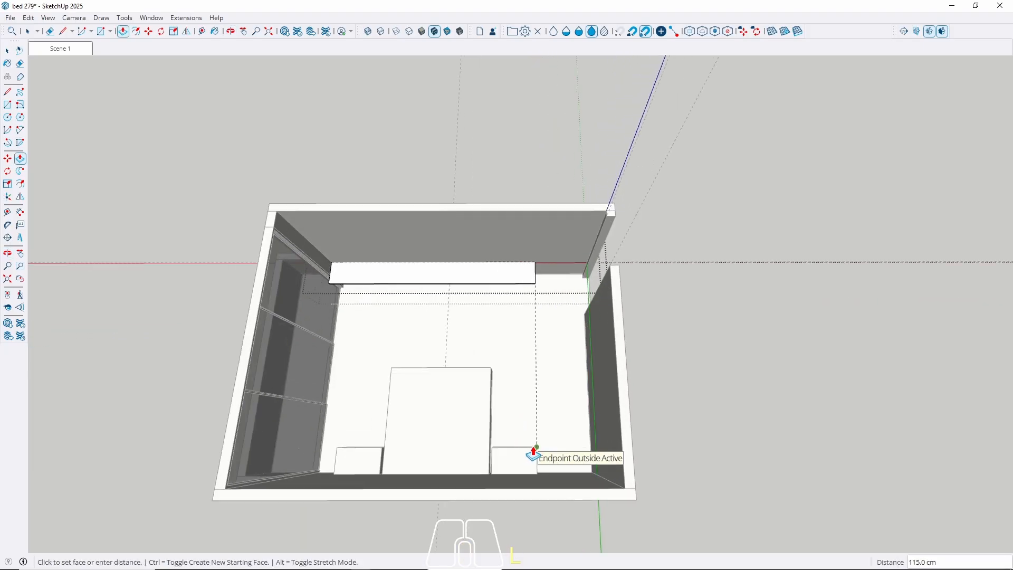
pyautogui.click(533, 452)
pyautogui.press('o')
pyautogui.scroll(2, 385, 316)
pyautogui.moveTo(373, 312); pyautogui.dragTo(502, 240)
pyautogui.press('space')
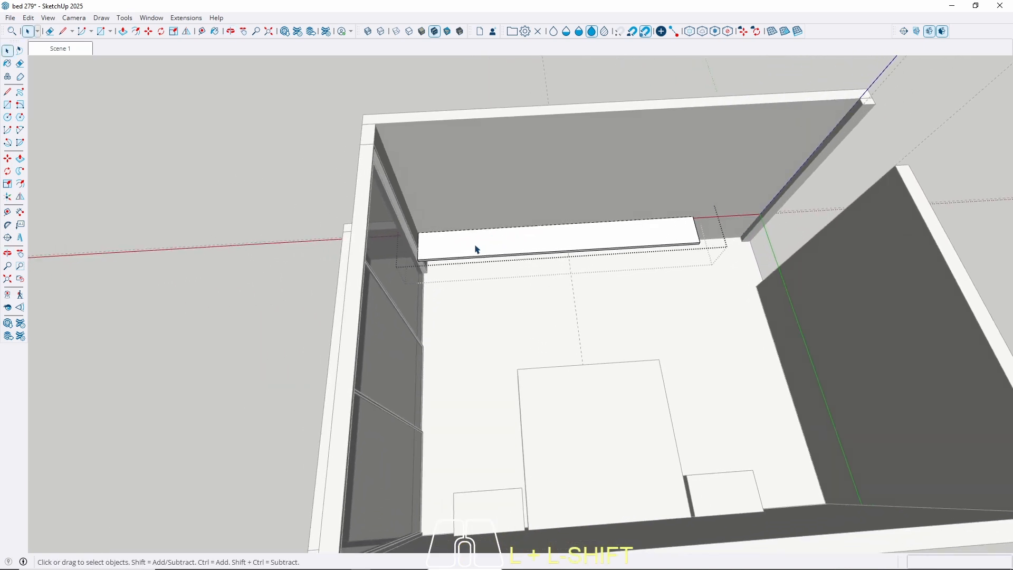
pyautogui.scroll(2, 414, 249)
pyautogui.click(480, 260)
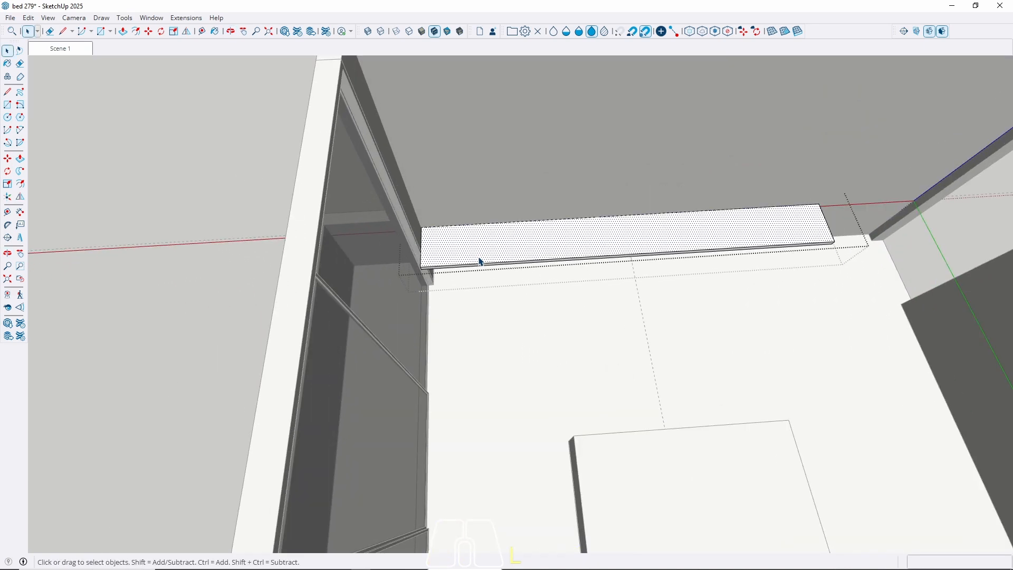
pyautogui.press('h')
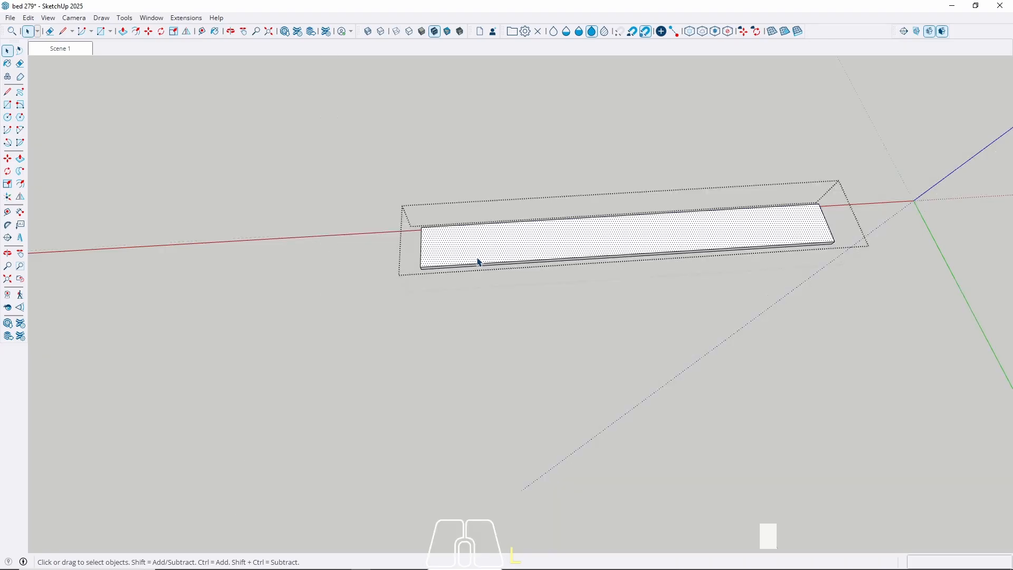
pyautogui.moveTo(437, 250); pyautogui.dragTo(420, 267, button='middle')
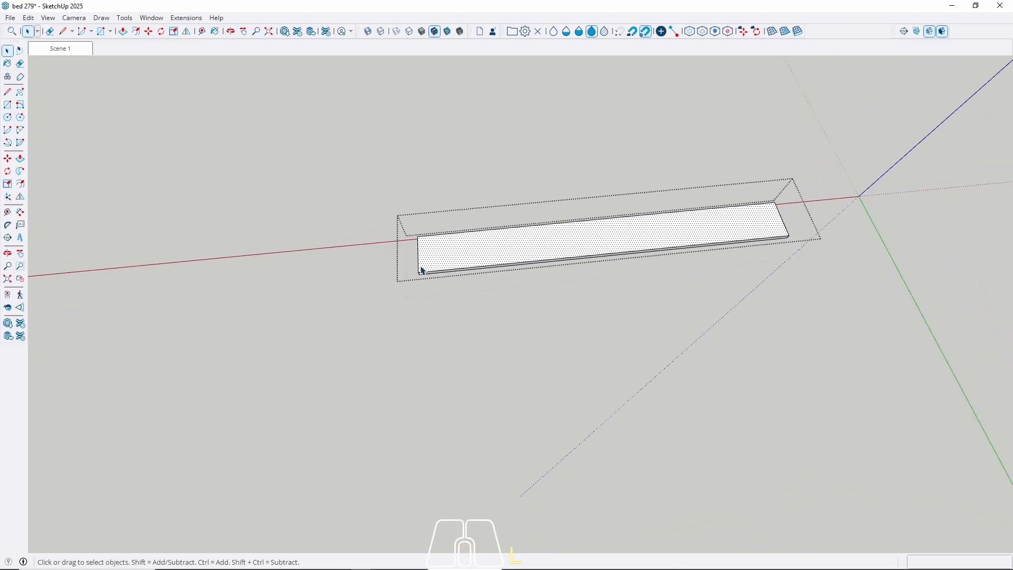
pyautogui.press('Escape')
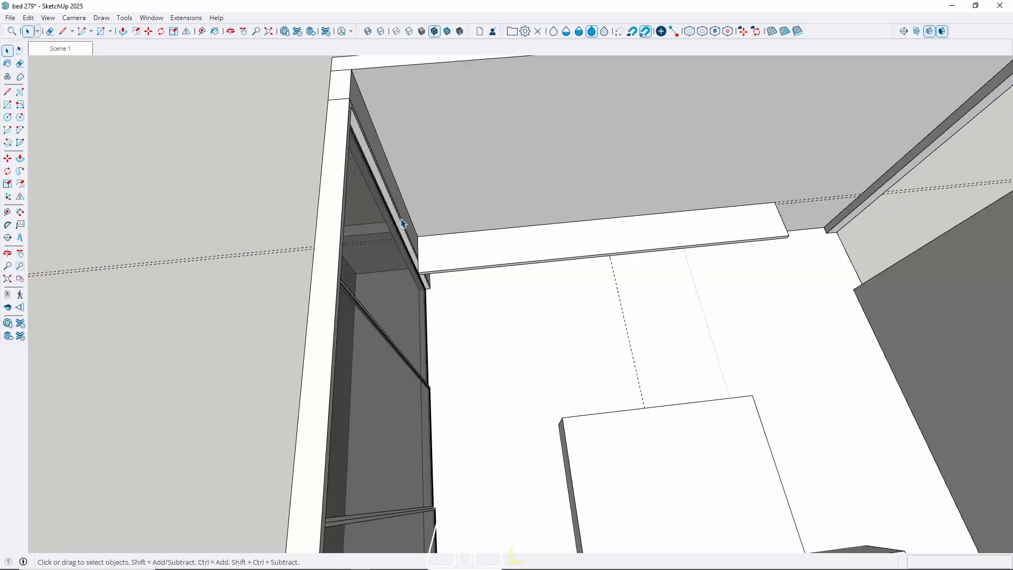
# Open the desktop slab group and push its window-side end face inward about 40 cm
pyautogui.scroll(5, 411, 238)
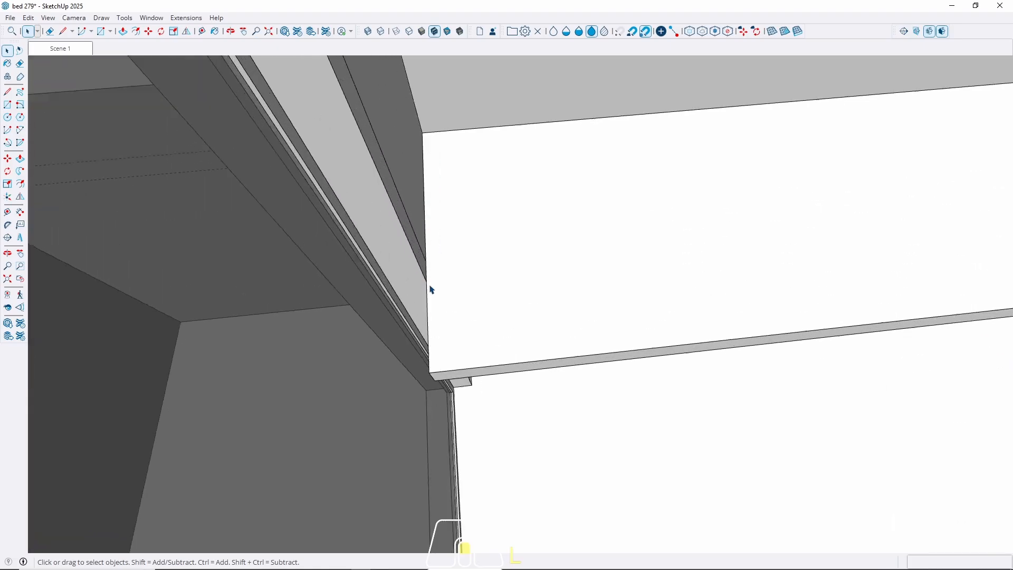
pyautogui.moveTo(430, 287)
pyautogui.mouseDown(button='middle')
pyautogui.moveTo(491, 234)
pyautogui.moveTo(452, 312)
pyautogui.moveTo(396, 325)
pyautogui.mouseUp(button='middle')
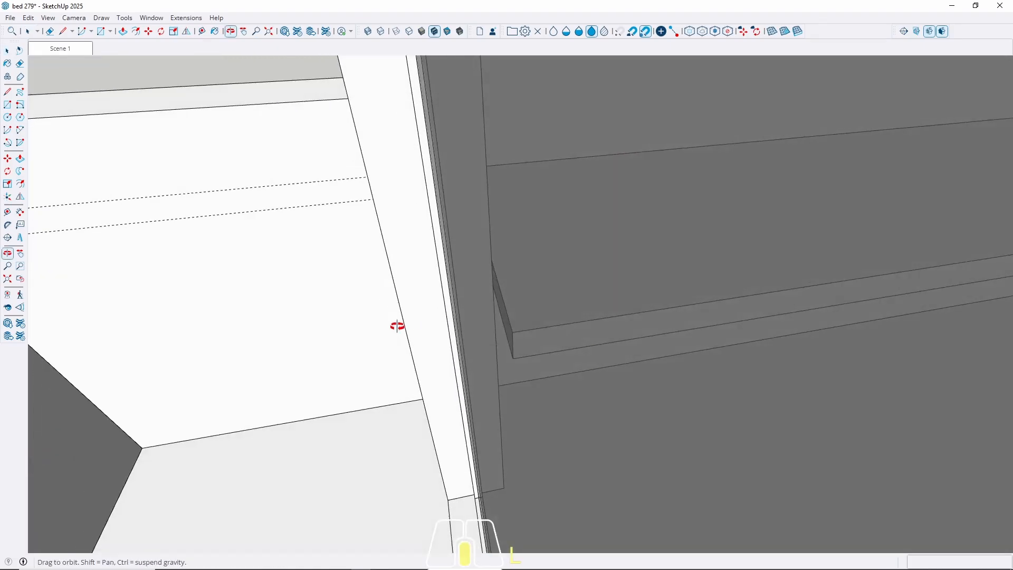
pyautogui.moveTo(401, 272)
pyautogui.mouseDown(button='middle')
pyautogui.moveTo(360, 275)
pyautogui.moveTo(549, 328)
pyautogui.moveTo(533, 283)
pyautogui.moveTo(468, 312)
pyautogui.mouseUp(button='middle')
pyautogui.click(478, 313)
pyautogui.doubleClick(478, 312)
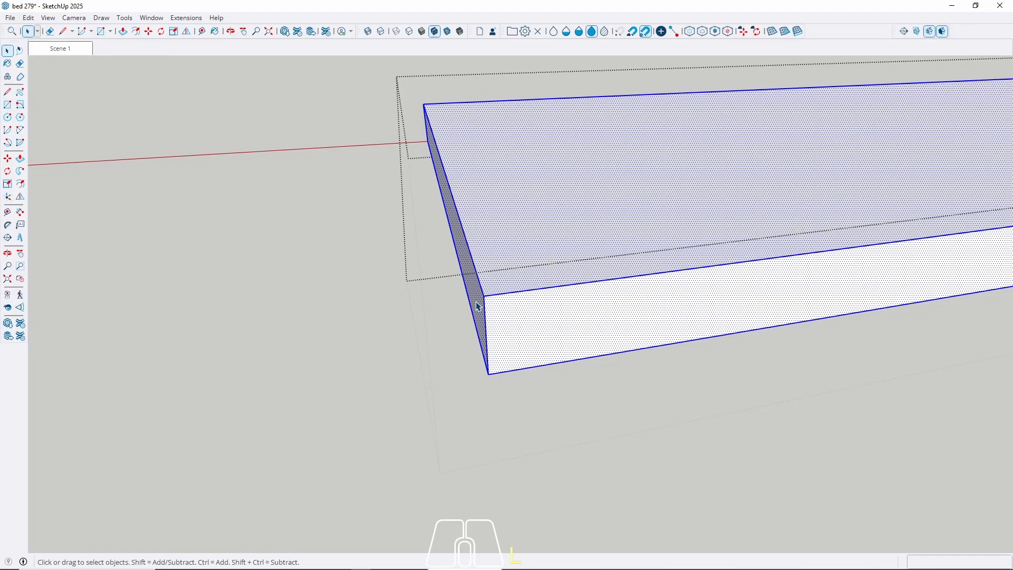
pyautogui.press('p')
pyautogui.click(476, 304)
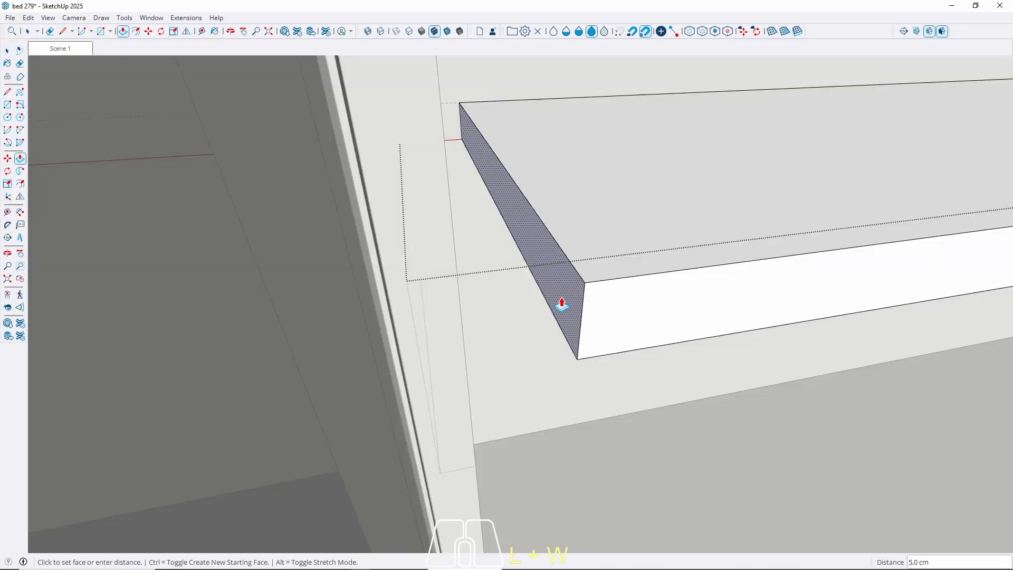
pyautogui.moveTo(559, 301); pyautogui.dragTo(513, 287, button='middle')
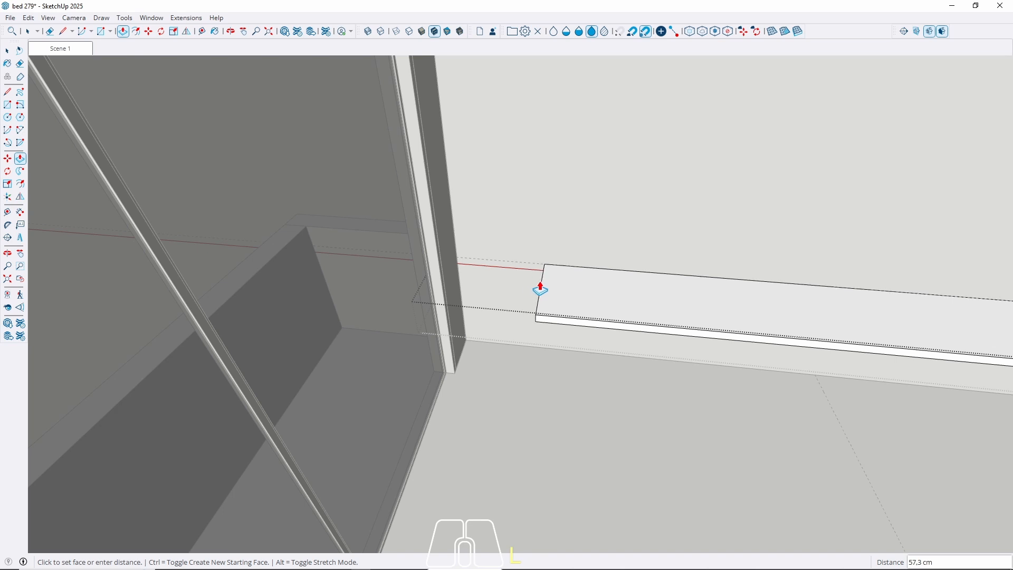
pyautogui.moveTo(540, 289); pyautogui.dragTo(592, 204, button='middle')
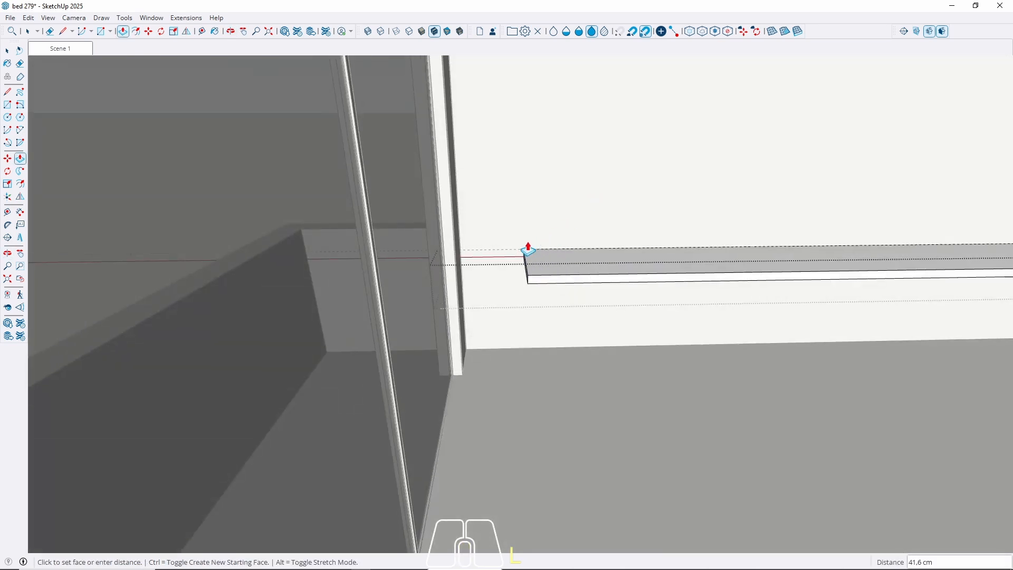
pyautogui.press('Return')
pyautogui.press('space')
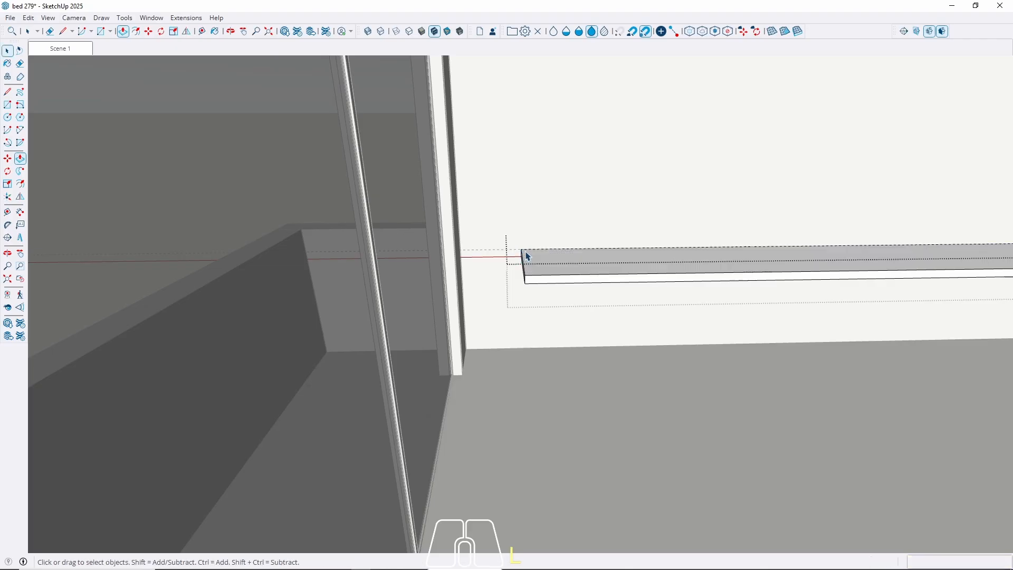
# Restore the saved Scene 1 view and examine the window-side corner of the wall opposite the bed
pyautogui.moveTo(523, 262); pyautogui.dragTo(470, 406, button='middle')
pyautogui.scroll(-2, 470, 407)
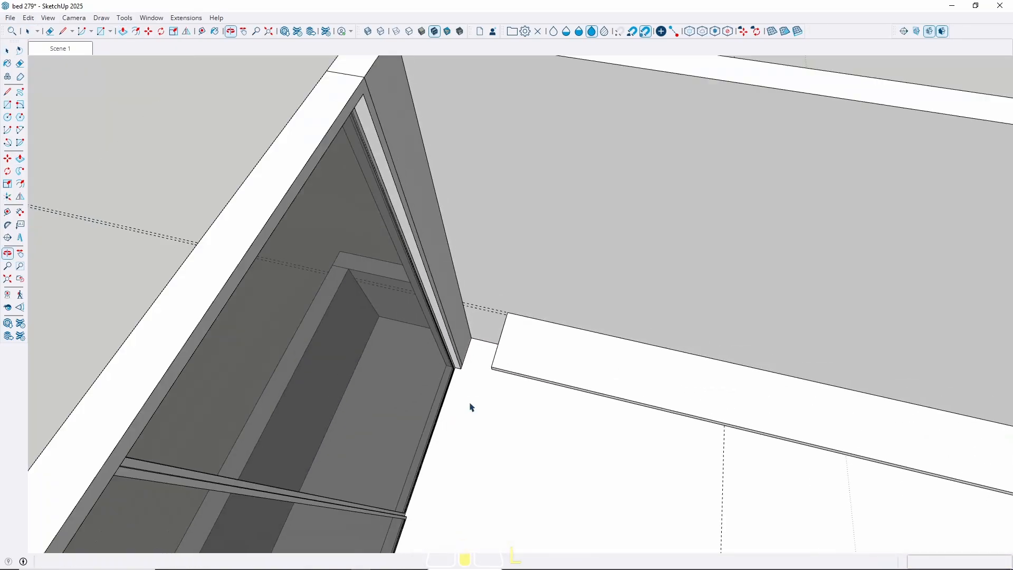
pyautogui.scroll(-3, 516, 262)
pyautogui.scroll(5, 517, 264)
pyautogui.moveTo(499, 265); pyautogui.dragTo(494, 363, button='middle')
pyautogui.scroll(-3, 441, 409)
pyautogui.scroll(-3, 485, 362)
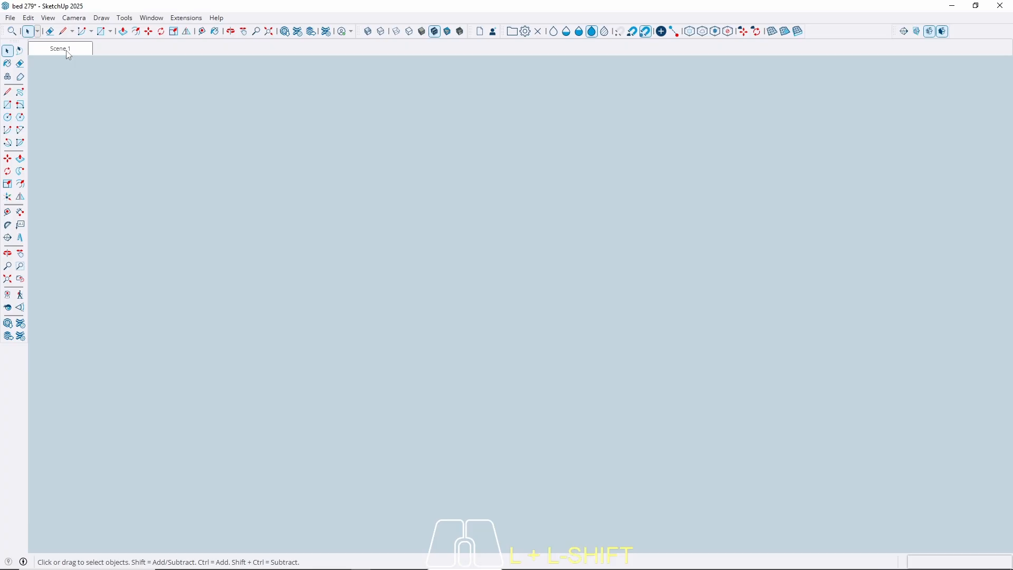
pyautogui.click(68, 52)
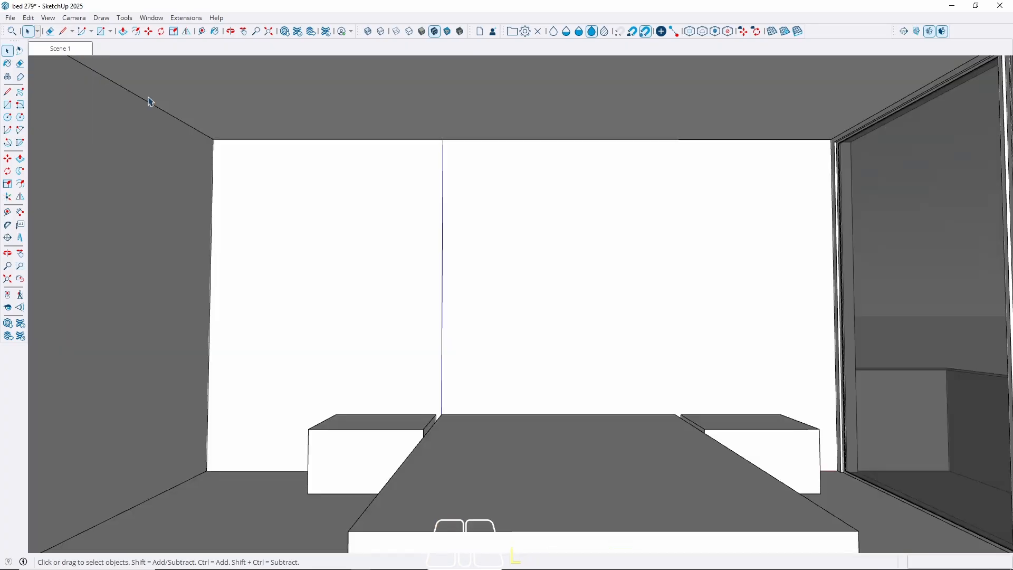
pyautogui.moveTo(472, 200); pyautogui.dragTo(464, 223, button='middle')
pyautogui.moveTo(383, 122); pyautogui.dragTo(502, 146, button='middle')
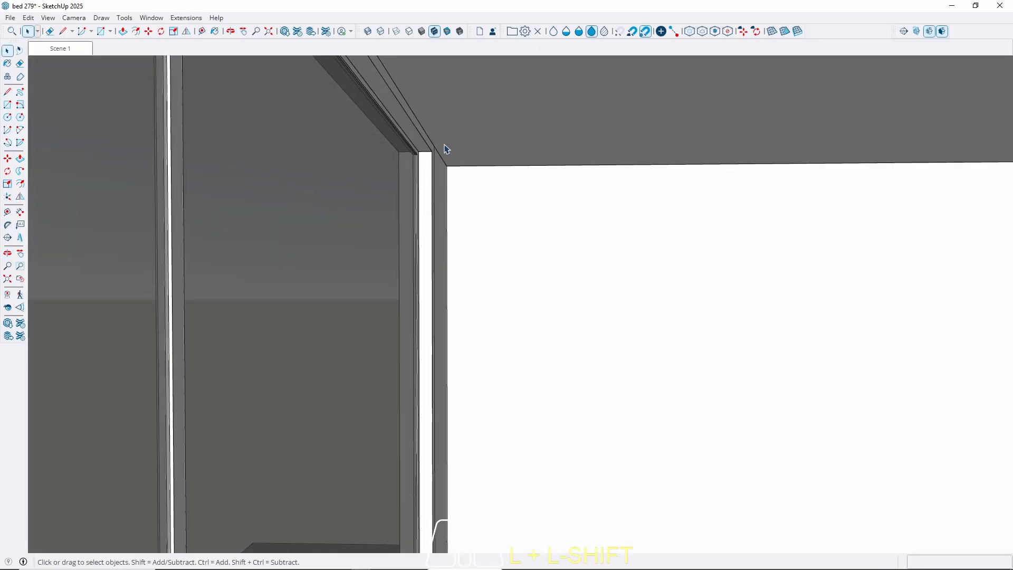
pyautogui.press('t')
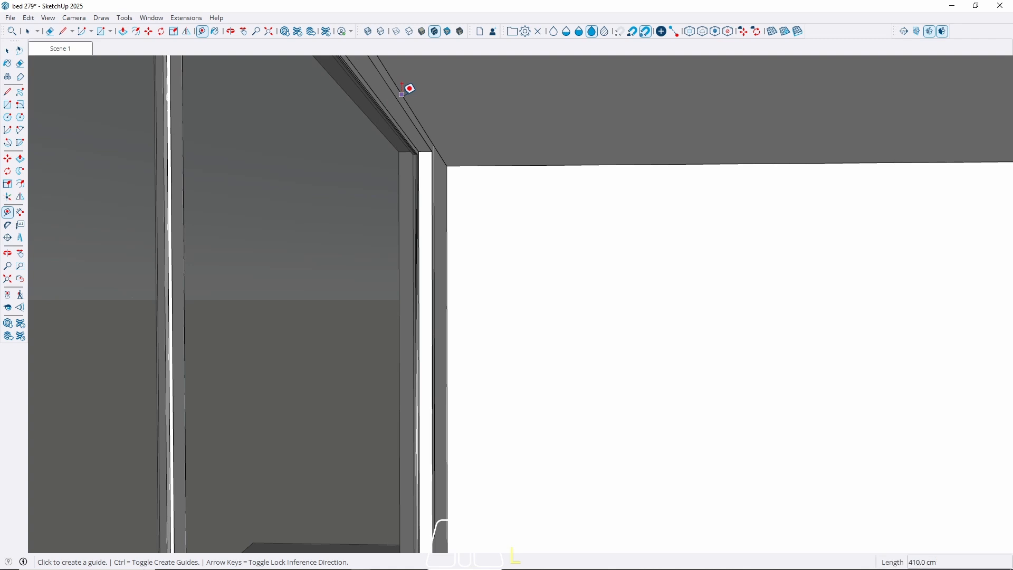
pyautogui.click(402, 93)
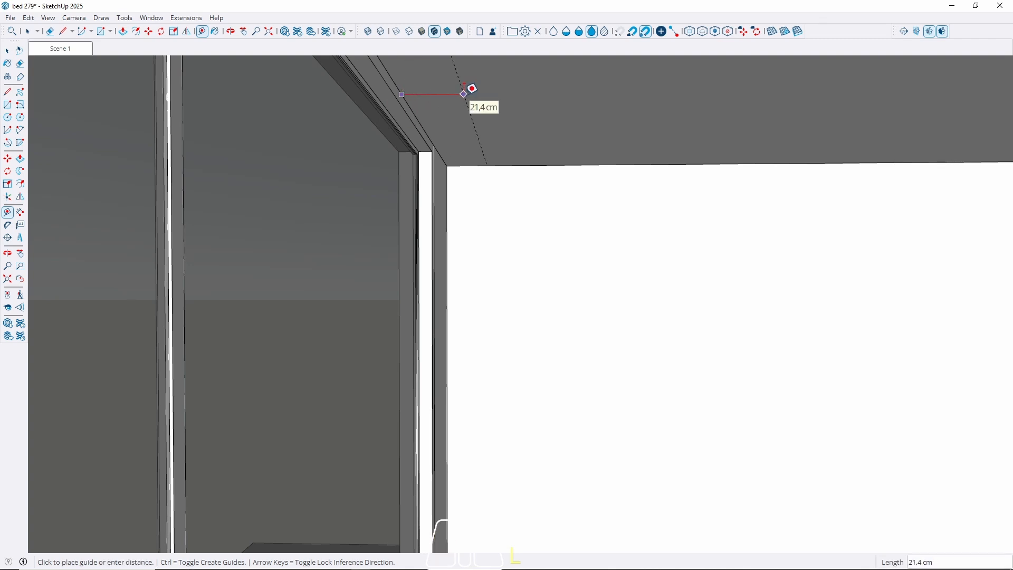
pyautogui.press('space')
# Place a vertical guide on the desk wall about 20 cm from its window-side edge
pyautogui.press('t')
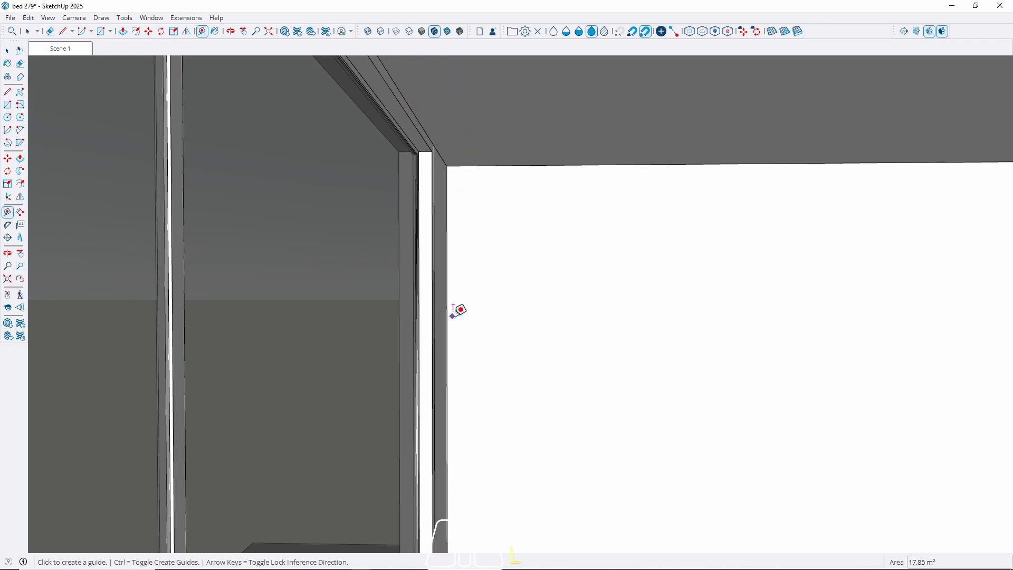
pyautogui.click(447, 316)
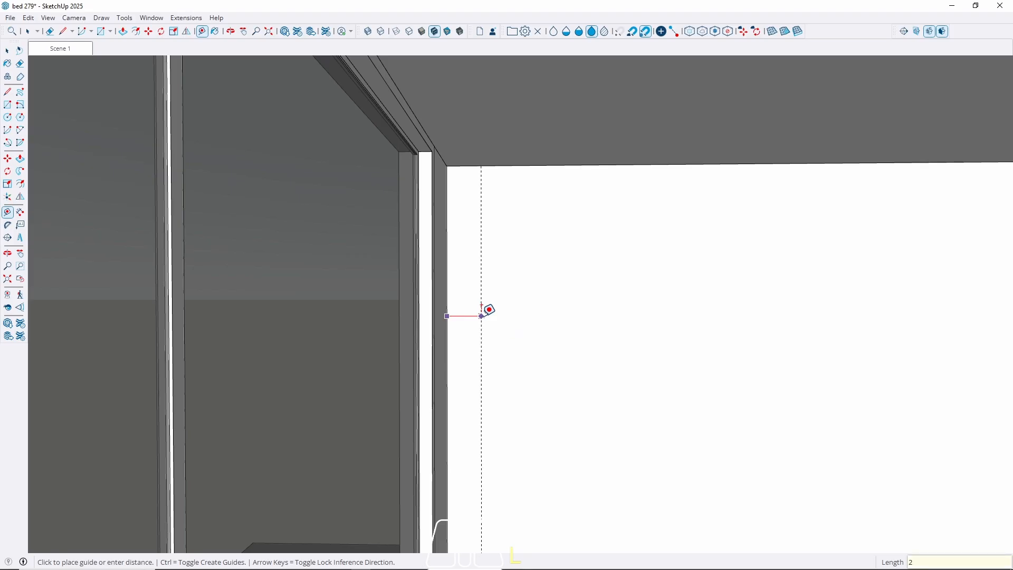
pyautogui.press('Return')
pyautogui.press('space')
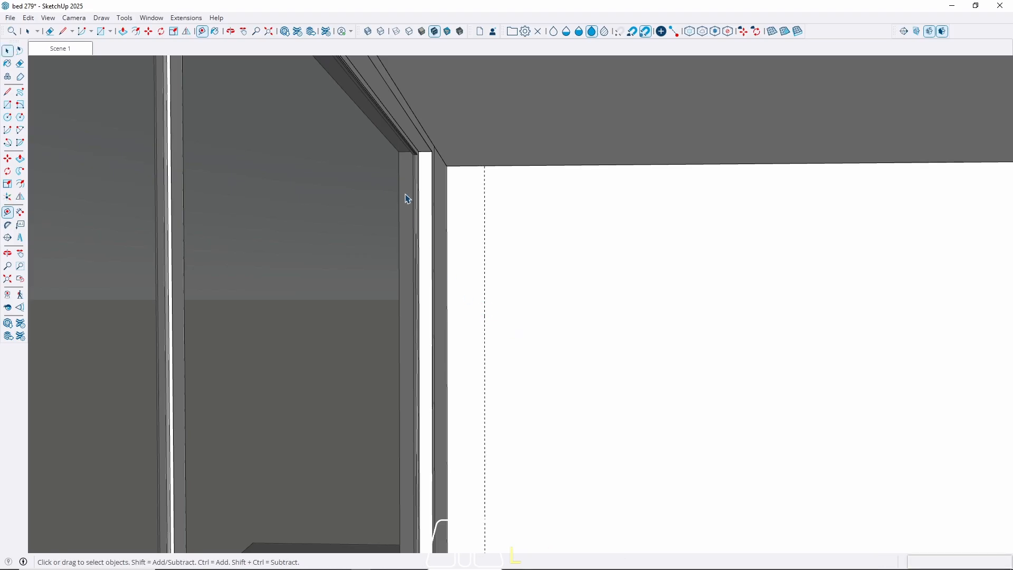
# Place a second vertical guide on the desk wall 40 cm from the first one, further from the window
pyautogui.moveTo(407, 199); pyautogui.dragTo(506, 273, button='middle')
pyautogui.scroll(3, 500, 372)
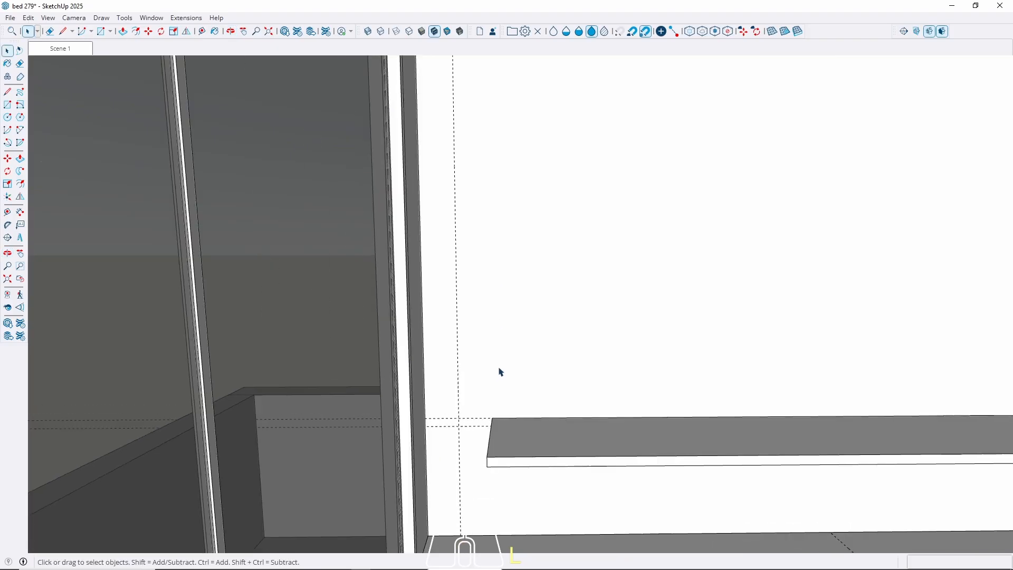
pyautogui.press('t')
pyautogui.click(458, 364)
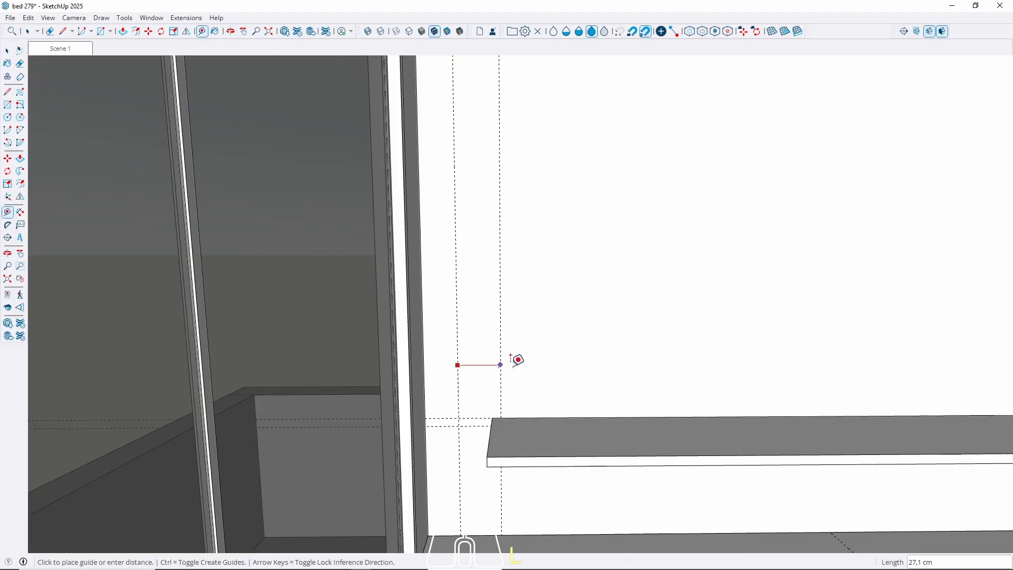
pyautogui.write('40')
pyautogui.press('Return')
pyautogui.press('space')
# Push the slab's window-side end face inward 20 cm to meet the second vertical guide, and close the group
pyautogui.scroll(-3, 449, 306)
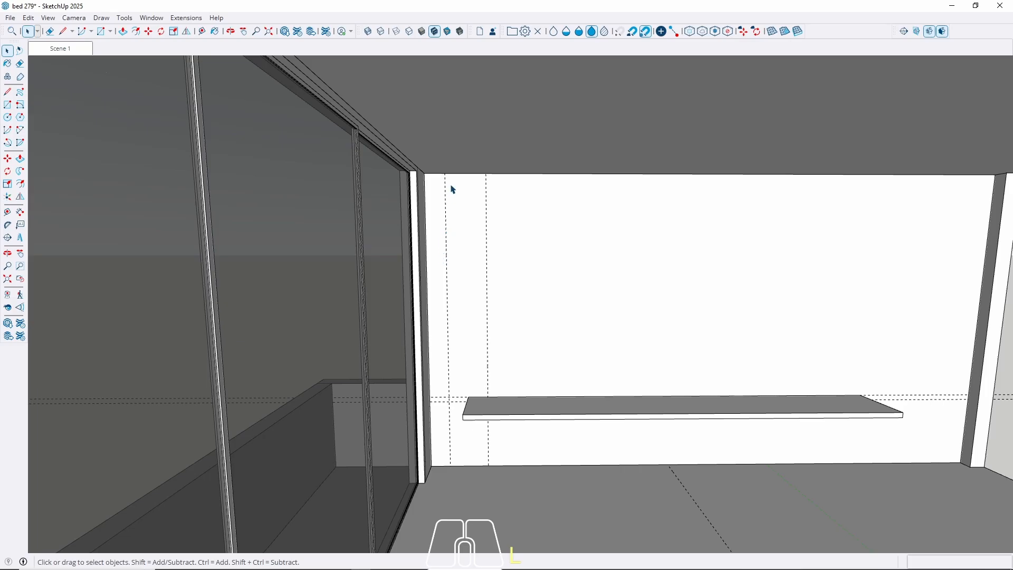
pyautogui.scroll(3, 451, 189)
pyautogui.moveTo(417, 454); pyautogui.dragTo(457, 428, button='middle')
pyautogui.scroll(7, 479, 448)
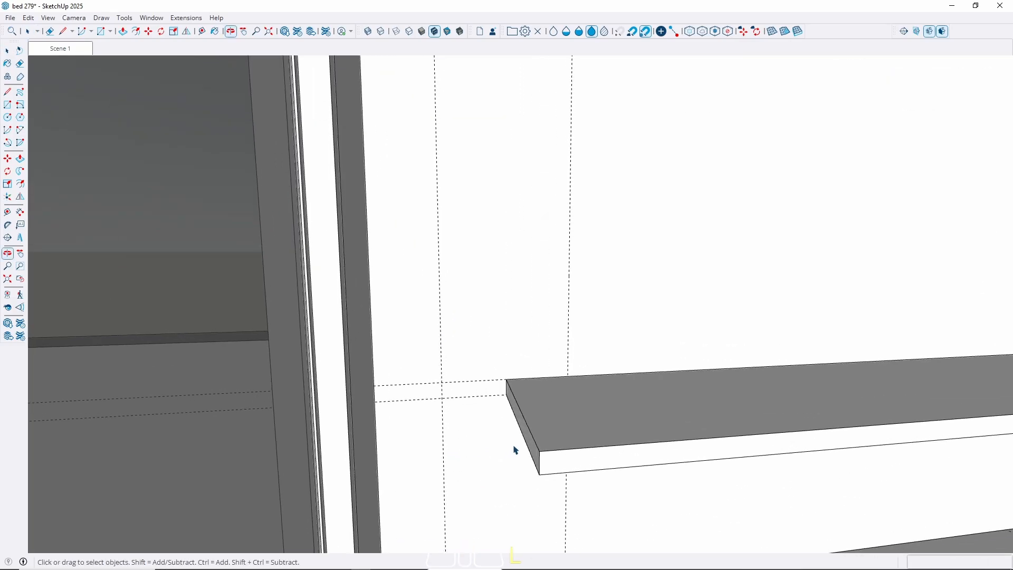
pyautogui.press('space')
pyautogui.doubleClick(532, 453)
pyautogui.press('p')
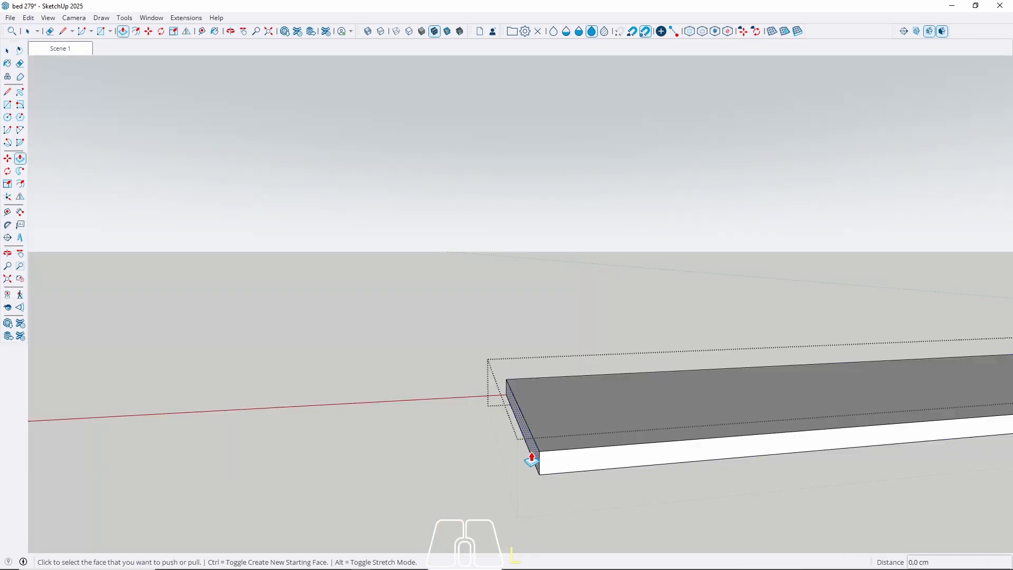
pyautogui.press('l')
pyautogui.click(532, 460)
pyautogui.click(570, 360)
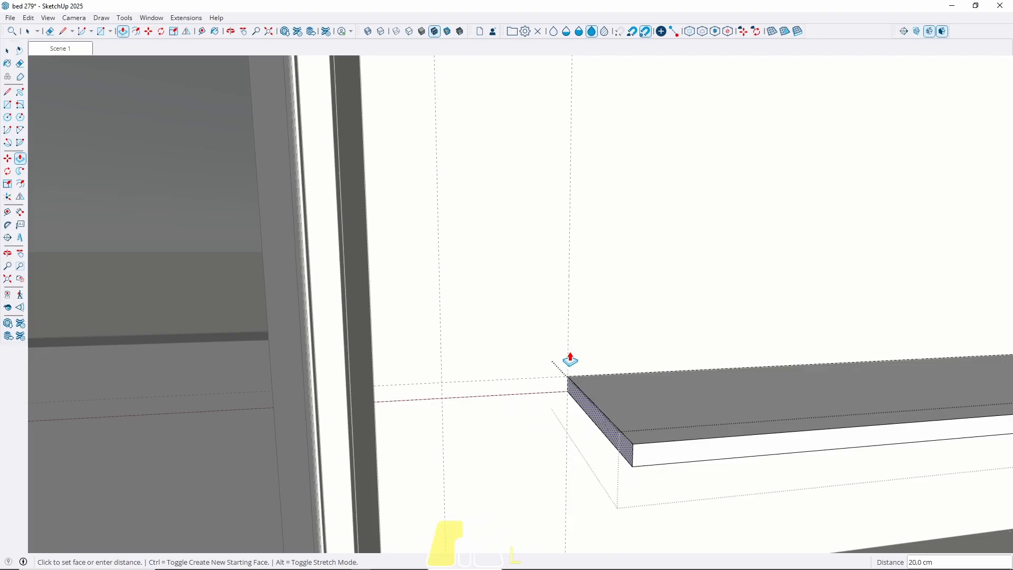
pyautogui.press('space')
pyautogui.scroll(-1, 204, 483)
pyautogui.moveTo(422, 477); pyautogui.dragTo(393, 479, button='middle')
pyautogui.scroll(-2, 401, 464)
pyautogui.click(418, 428)
# Draw a full-height rectangle on the desk wall between the two vertical guides, from the floor up to the wall's upper edge
pyautogui.moveTo(418, 428)
pyautogui.mouseDown(button='middle')
pyautogui.moveTo(372, 455)
pyautogui.moveTo(395, 457)
pyautogui.moveTo(432, 410)
pyautogui.moveTo(407, 442)
pyautogui.mouseUp(button='middle')
pyautogui.scroll(-3, 316, 461)
pyautogui.press('r')
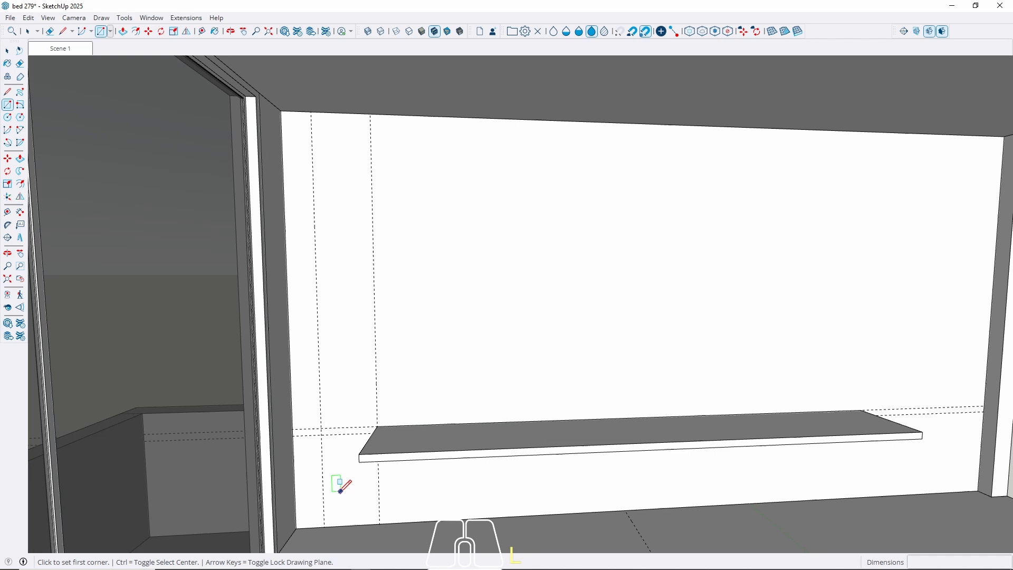
pyautogui.click(324, 527)
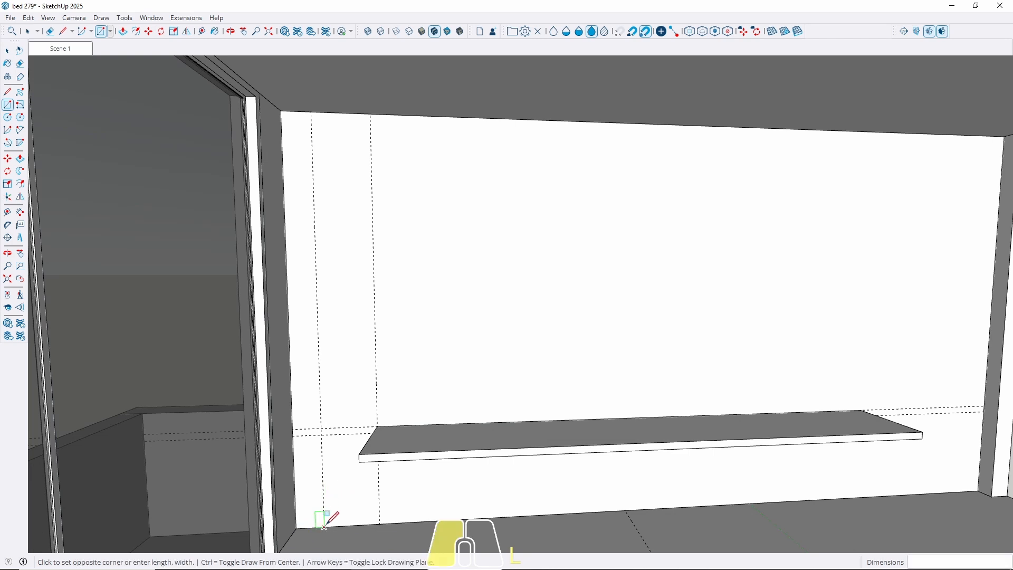
pyautogui.click(370, 114)
pyautogui.press('space')
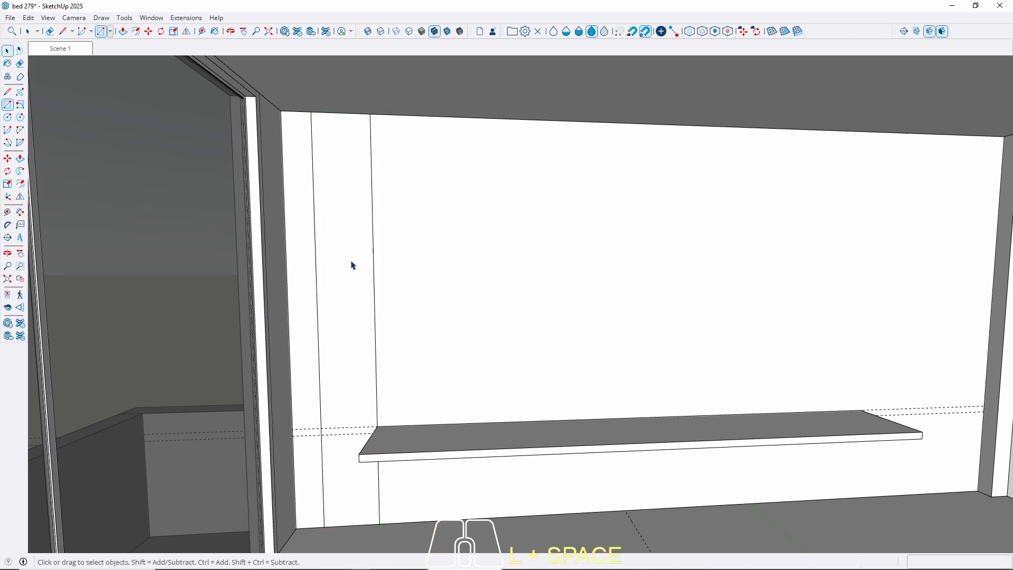
# Pull the full-height rectangle out from the wall by 50 cm, level with the desk slab's front corner, to form a column
pyautogui.moveTo(351, 311); pyautogui.dragTo(350, 414, button='middle')
pyautogui.press('p')
pyautogui.click(361, 335)
pyautogui.scroll(3, 397, 406)
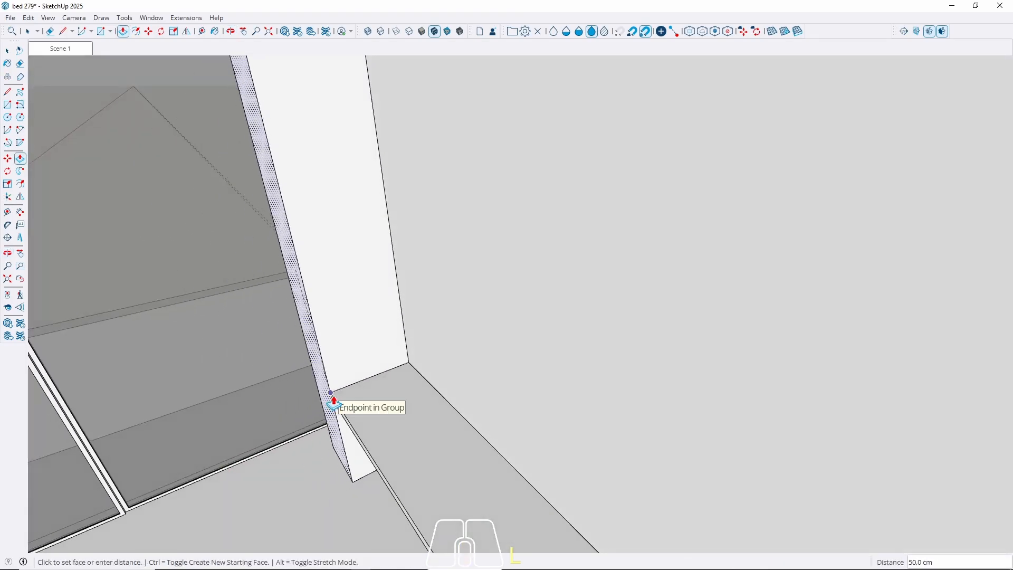
pyautogui.click(332, 401)
# Push the column's front face back 5 cm toward the wall
pyautogui.moveTo(185, 471); pyautogui.dragTo(339, 420, button='middle')
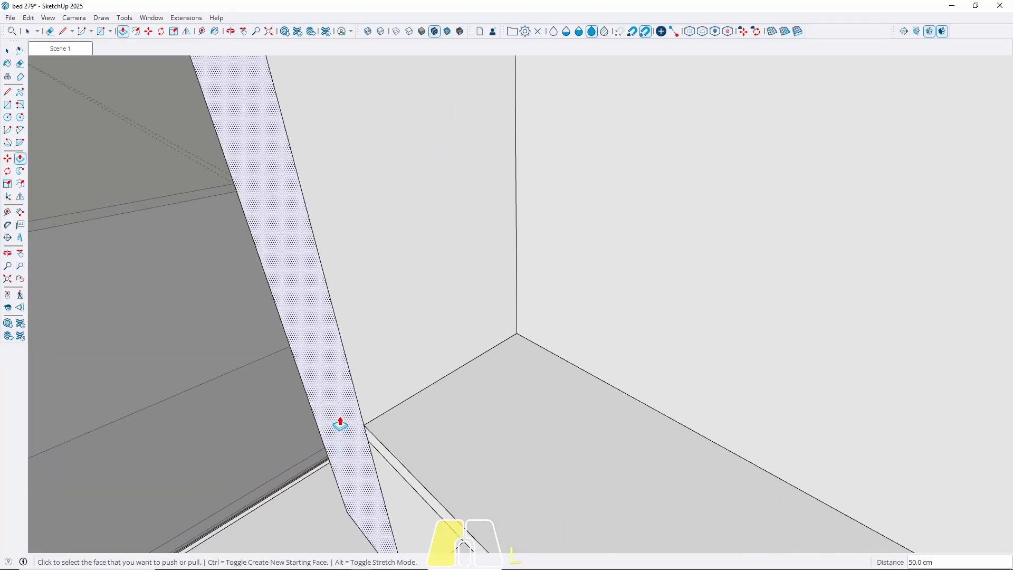
pyautogui.click(340, 420)
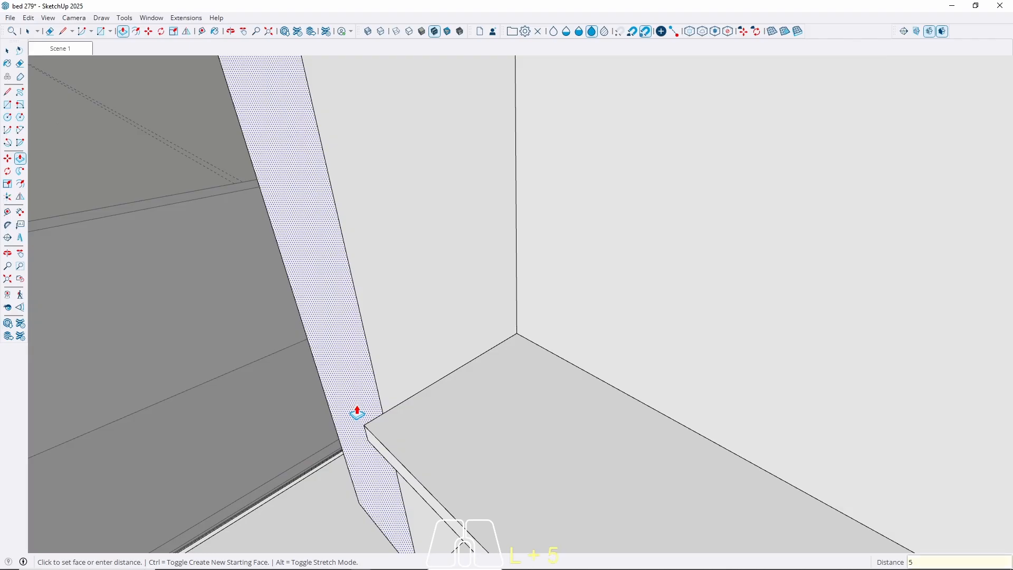
pyautogui.press('Return')
pyautogui.press('space')
# Select all of the column's connected geometry beside the desk slab and make it a group
pyautogui.moveTo(355, 409); pyautogui.dragTo(639, 303, button='middle')
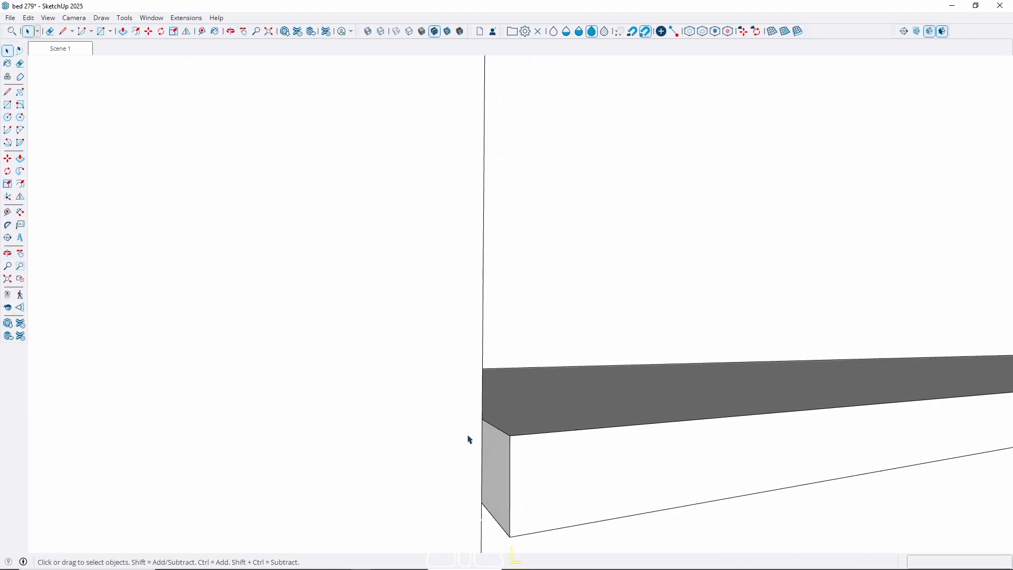
pyautogui.moveTo(484, 442); pyautogui.dragTo(374, 430, button='middle')
pyautogui.click(374, 430)
pyautogui.moveTo(446, 402); pyautogui.dragTo(533, 426, button='middle')
pyautogui.moveTo(481, 447)
pyautogui.mouseDown(button='middle')
pyautogui.moveTo(319, 477)
pyautogui.moveTo(510, 443)
pyautogui.moveTo(271, 463)
pyautogui.mouseUp(button='middle')
pyautogui.rightClick(396, 276)
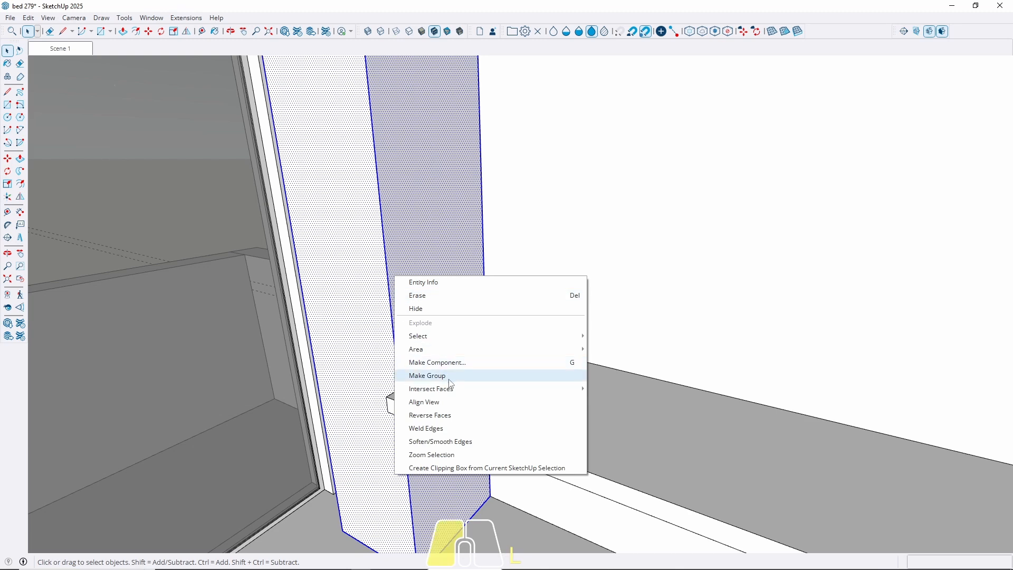
pyautogui.click(427, 375)
# Place a vertical guide on the desk wall, parallel to the column's wall edge and aligned with the bed's centre guide
pyautogui.moveTo(427, 375); pyautogui.dragTo(602, 323, button='middle')
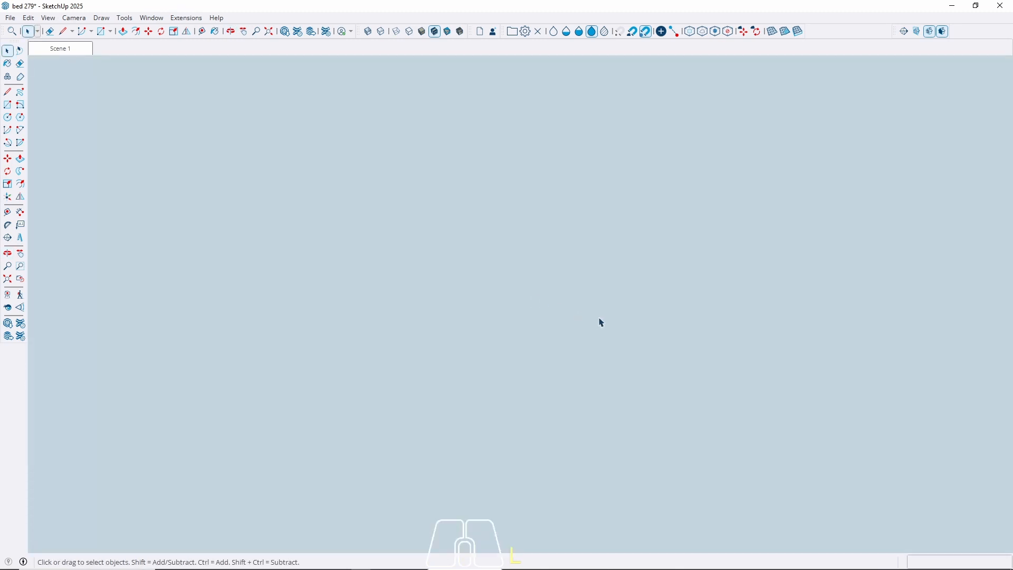
pyautogui.click(77, 51)
pyautogui.scroll(10, 472, 363)
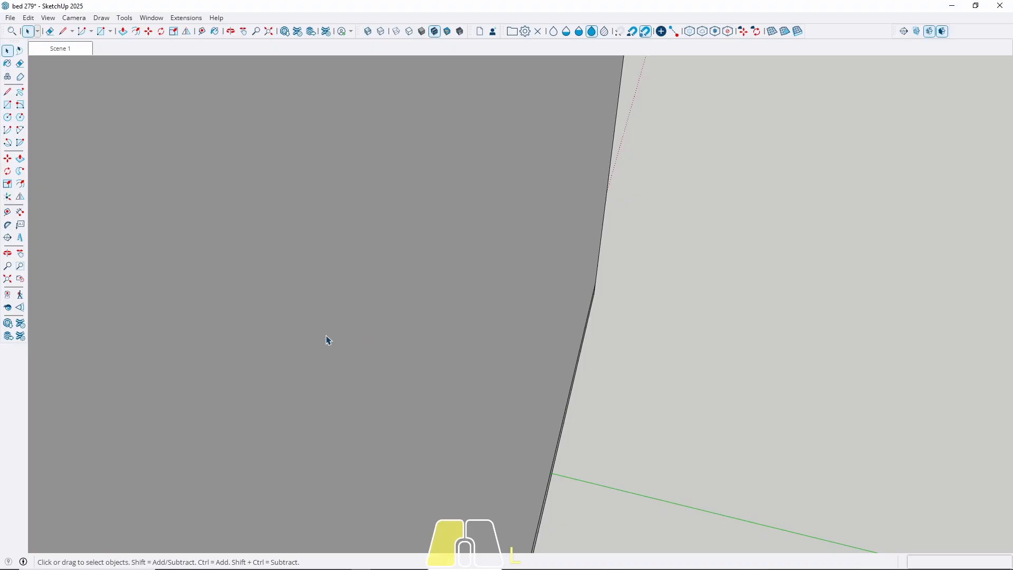
pyautogui.moveTo(328, 341); pyautogui.dragTo(240, 334, button='middle')
pyautogui.scroll(3, 243, 334)
pyautogui.moveTo(304, 334); pyautogui.dragTo(394, 319, button='middle')
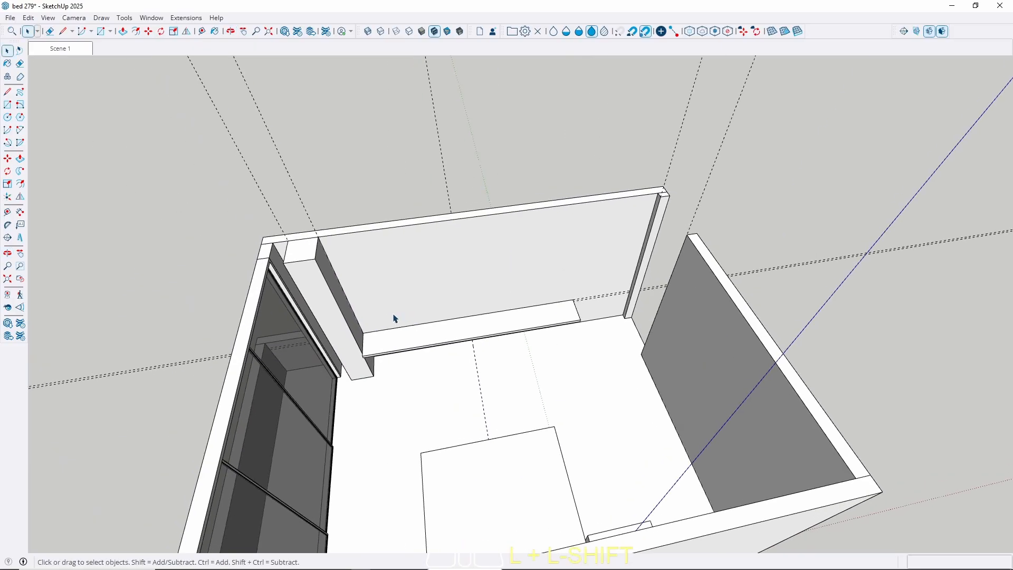
pyautogui.scroll(2, 393, 317)
pyautogui.press('t')
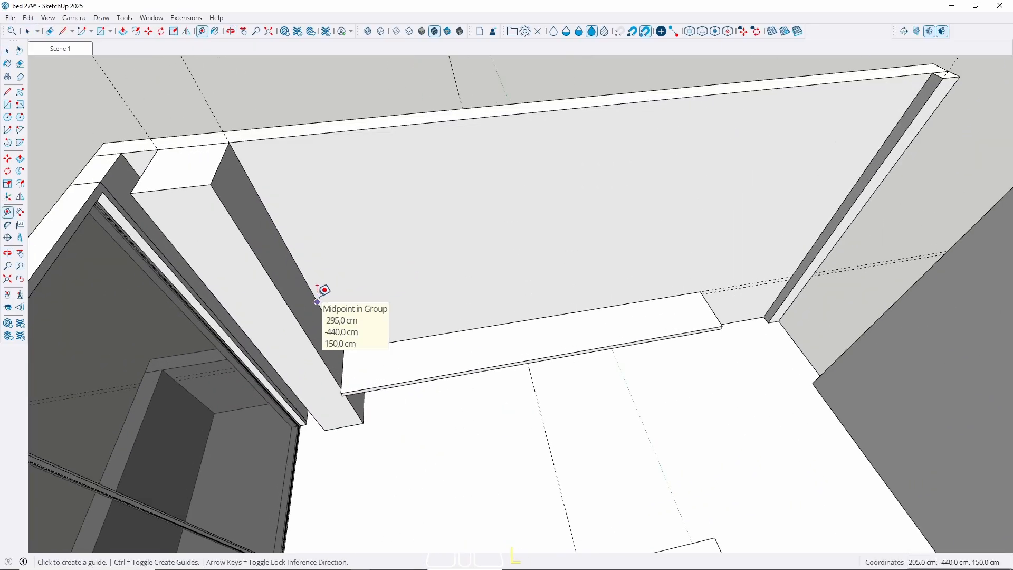
pyautogui.click(317, 286)
pyautogui.moveTo(505, 284); pyautogui.dragTo(534, 408, button='middle')
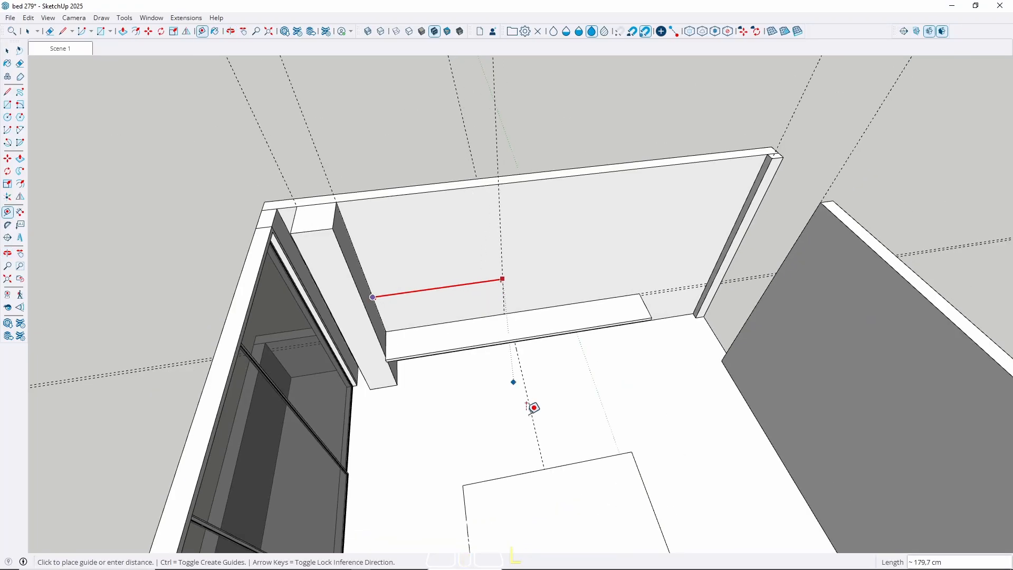
pyautogui.click(552, 461)
pyautogui.press('space')
# Place a vertical guide on the desk wall 80 cm from the column's wall edge, toward the bed's centre line
pyautogui.scroll(-5, 547, 464)
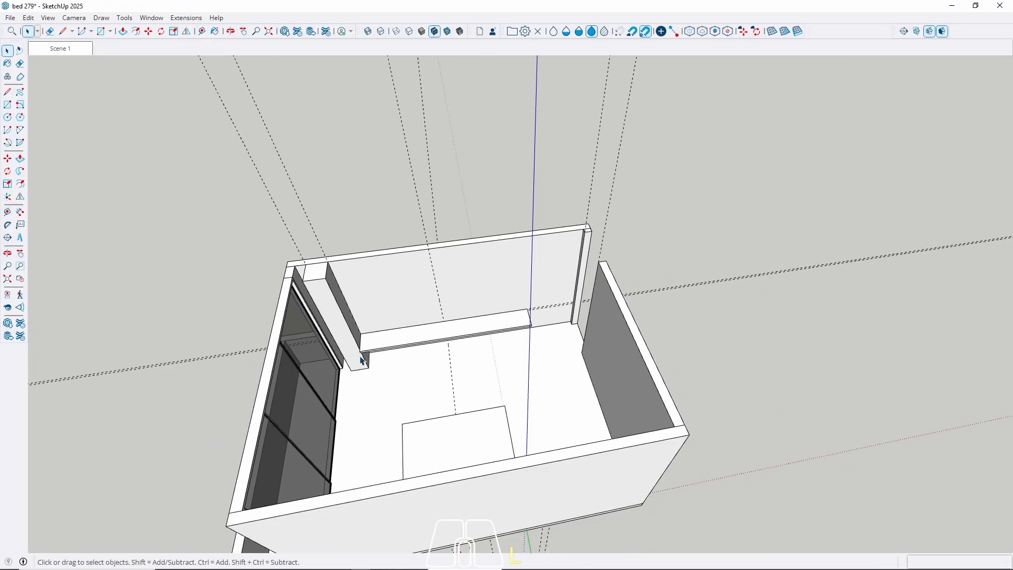
pyautogui.moveTo(547, 464); pyautogui.dragTo(424, 305, button='middle')
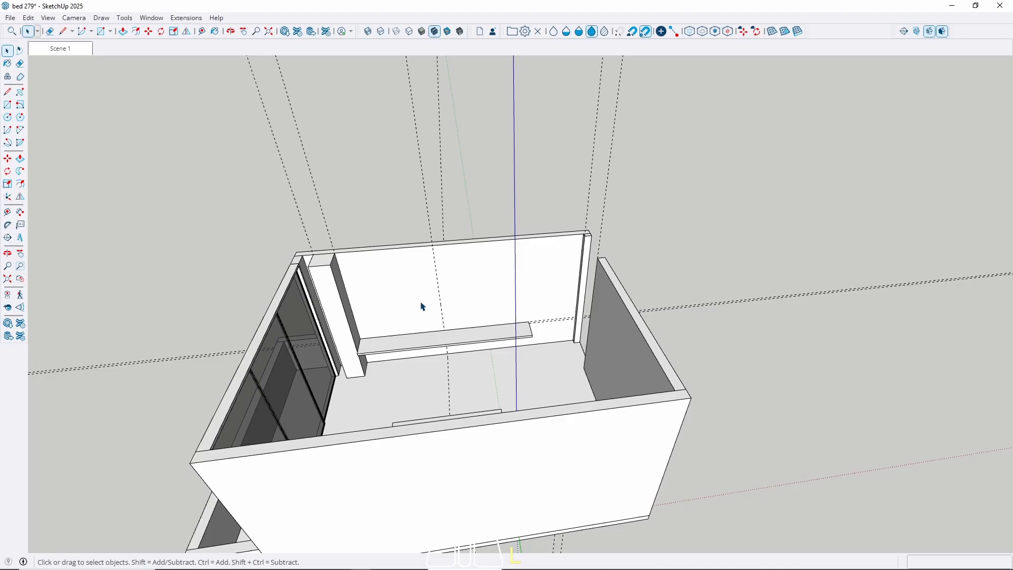
pyautogui.scroll(3, 380, 323)
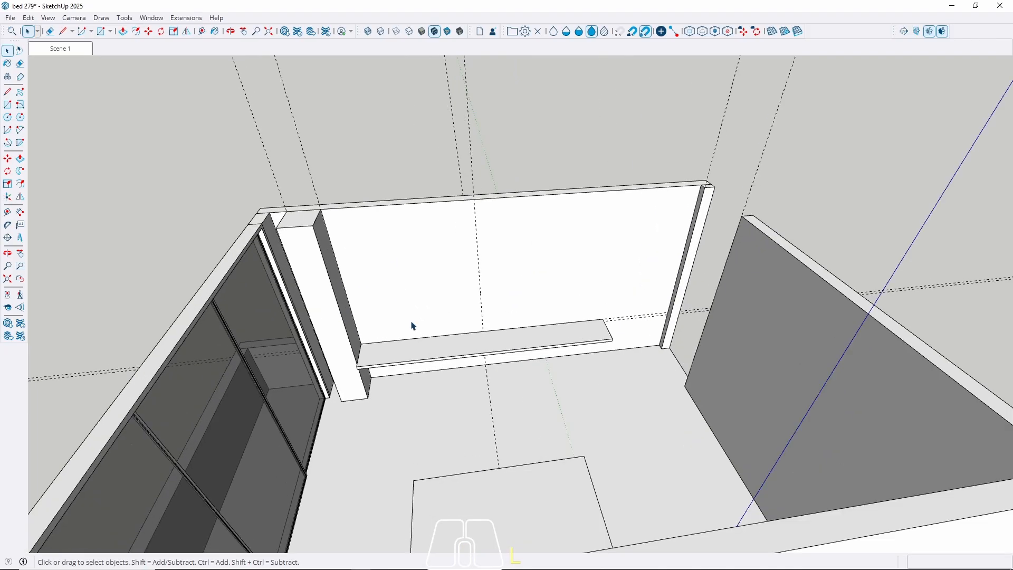
pyautogui.press('t')
pyautogui.scroll(2, 379, 309)
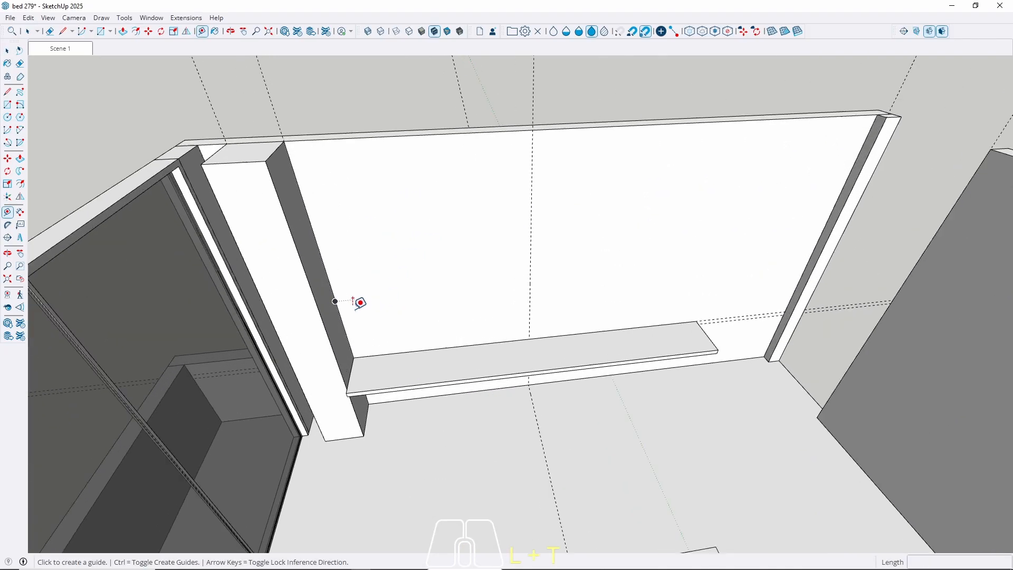
pyautogui.click(335, 300)
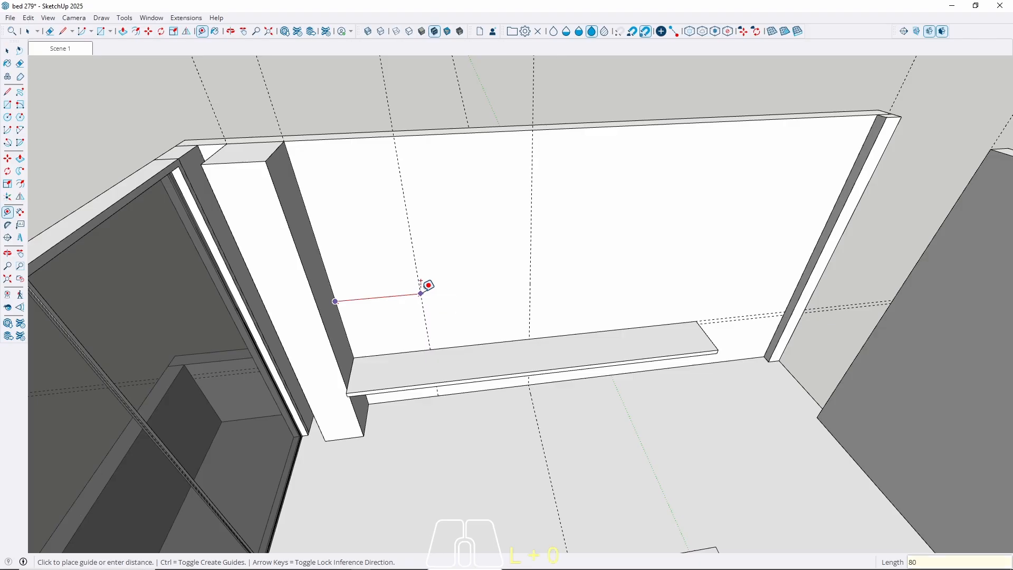
pyautogui.press('Escape')
pyautogui.press('space')
# Draw a rectangle on the desk wall from the column's upper wall corner to the foot of the 80 cm guide
pyautogui.moveTo(436, 316); pyautogui.dragTo(360, 294, button='middle')
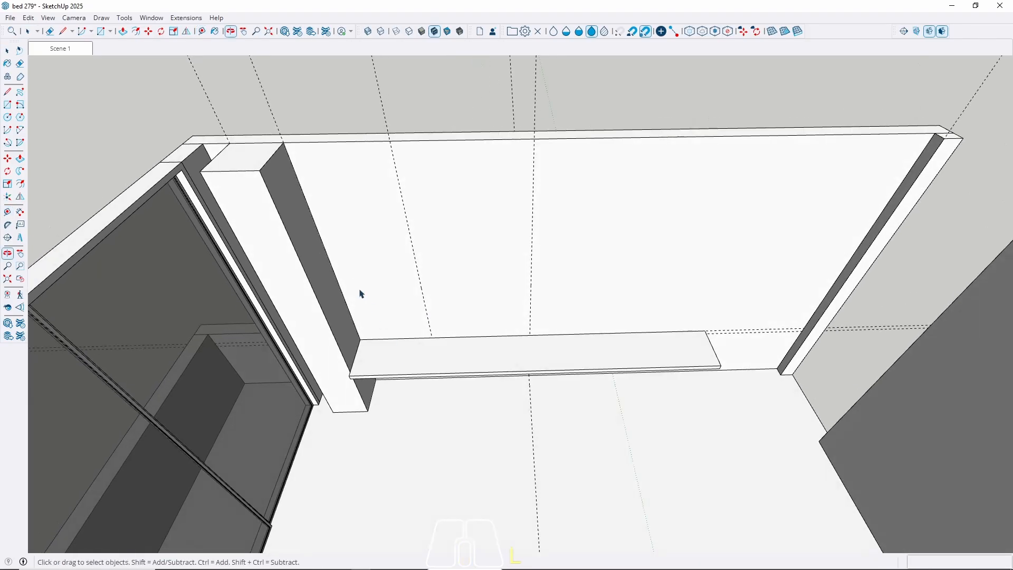
pyautogui.press('r')
pyautogui.scroll(3, 351, 238)
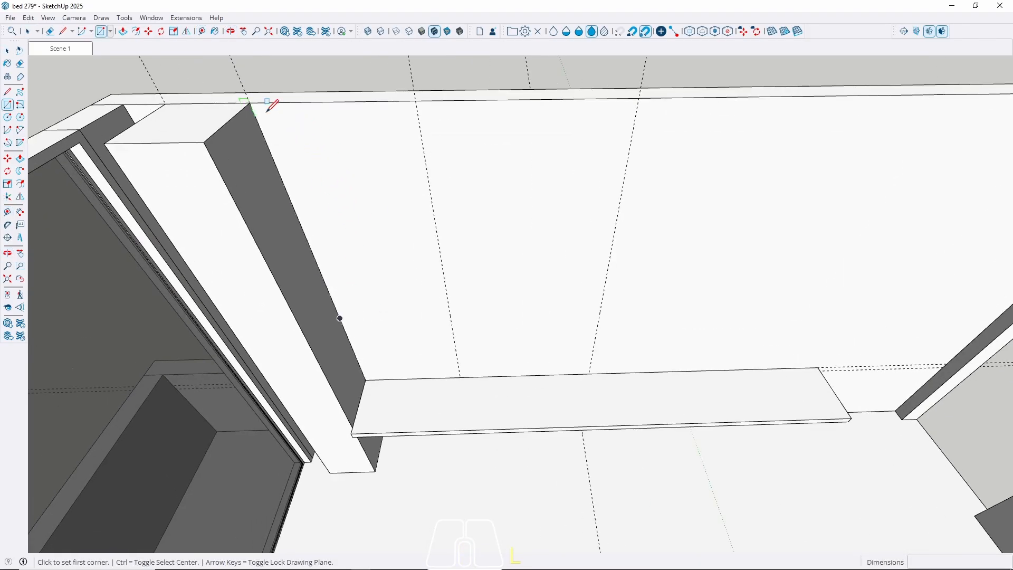
pyautogui.click(251, 102)
pyautogui.moveTo(430, 389); pyautogui.dragTo(459, 402, button='middle')
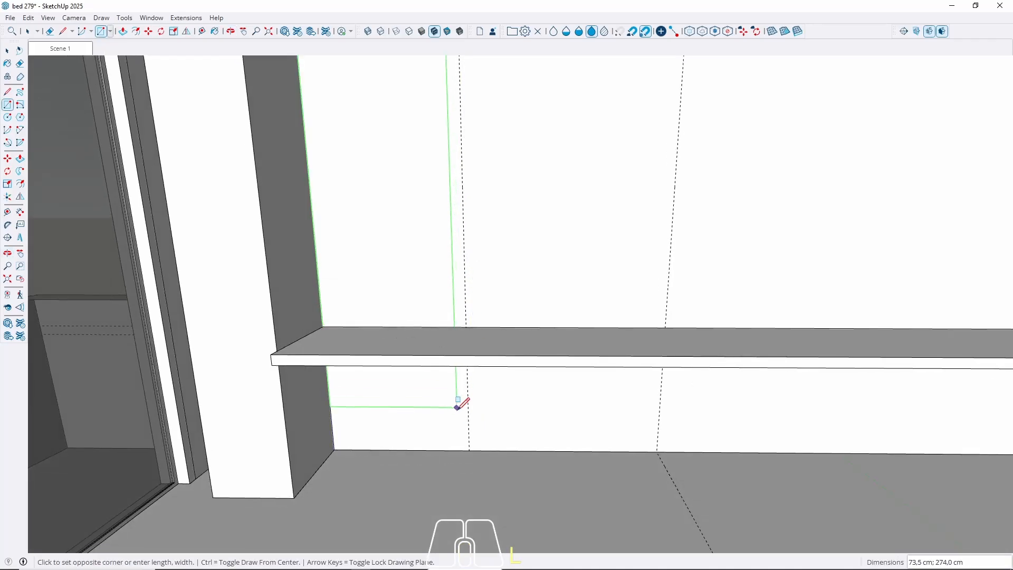
pyautogui.click(469, 450)
pyautogui.press('space')
# Pull the rectangle beside the column out 3 cm as a wall panel and make the panel a group
pyautogui.moveTo(470, 446); pyautogui.dragTo(361, 463, button='middle')
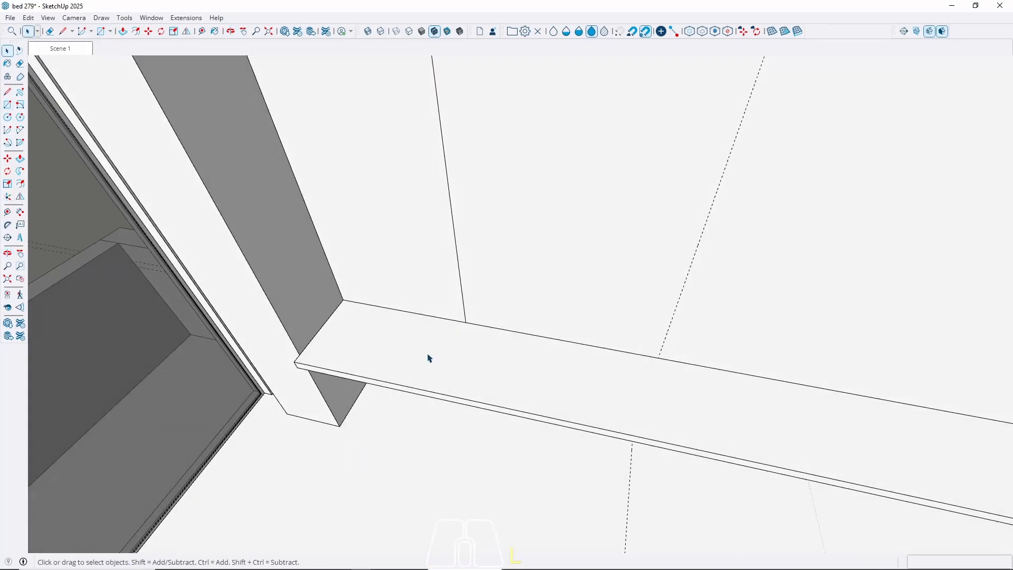
pyautogui.press('p')
pyautogui.click(417, 302)
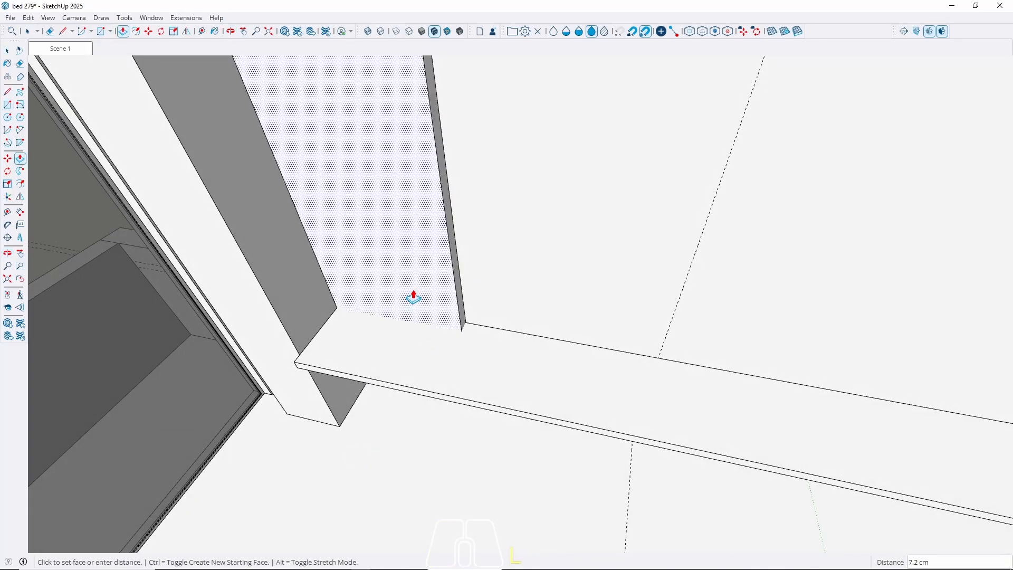
pyautogui.press('Return')
pyautogui.press('space')
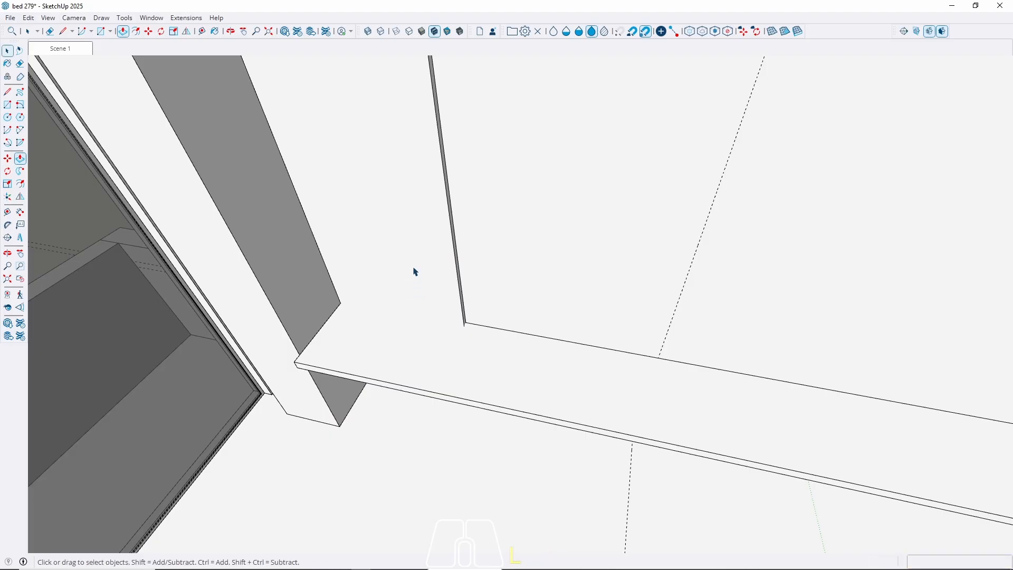
pyautogui.doubleClick(413, 271)
pyautogui.rightClick(414, 270)
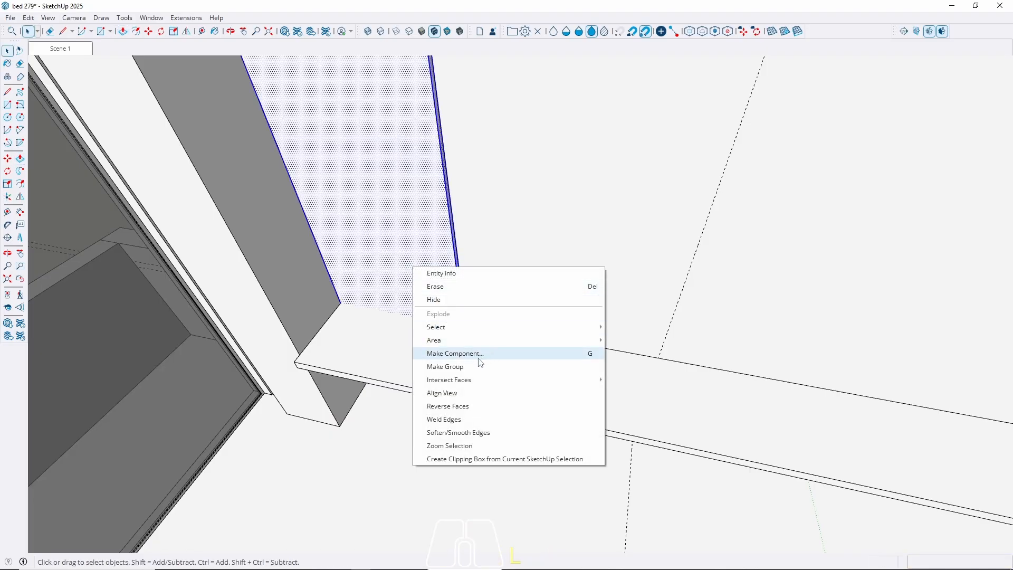
pyautogui.click(446, 366)
# Draw a second rectangle on the wall from the panel's upper corner down to the desk surface at the centre guide
pyautogui.moveTo(459, 372); pyautogui.dragTo(373, 494, button='middle')
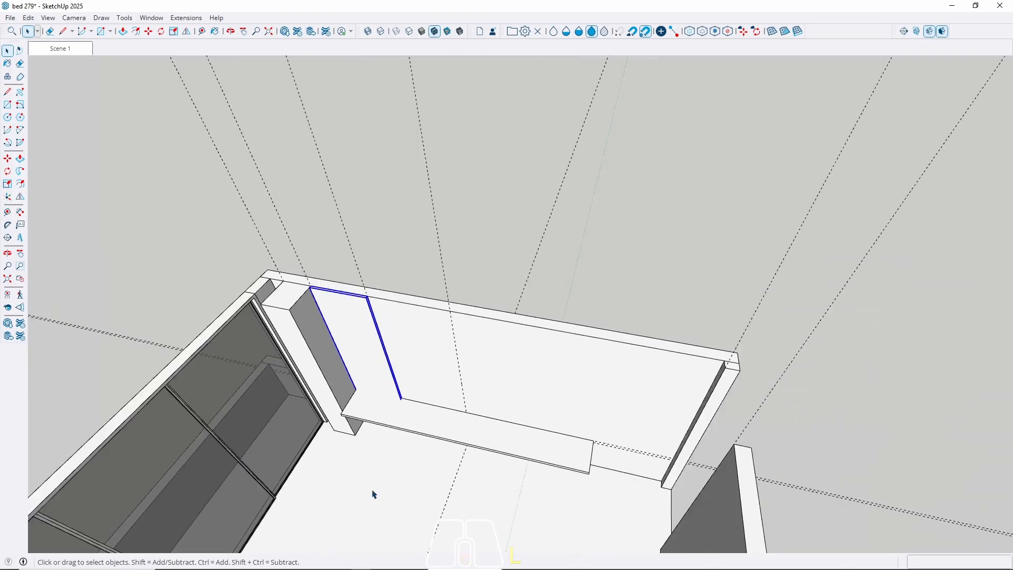
pyautogui.moveTo(437, 430); pyautogui.dragTo(514, 332, button='middle')
pyautogui.scroll(-3, 523, 330)
pyautogui.moveTo(460, 363); pyautogui.dragTo(502, 416, button='middle')
pyautogui.scroll(3, 465, 331)
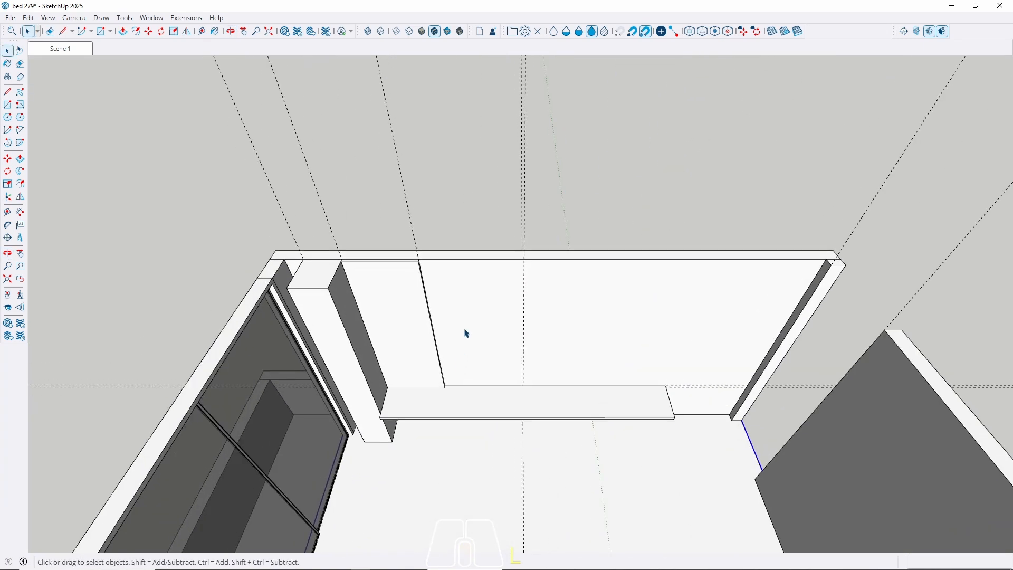
pyautogui.scroll(4, 457, 303)
pyautogui.press('r')
pyautogui.scroll(2, 319, 151)
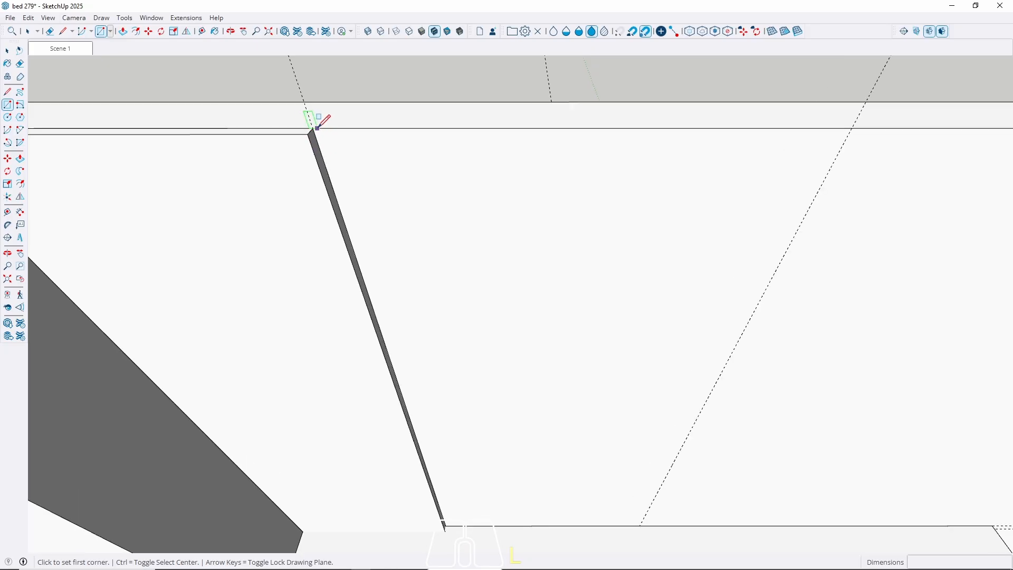
pyautogui.click(313, 128)
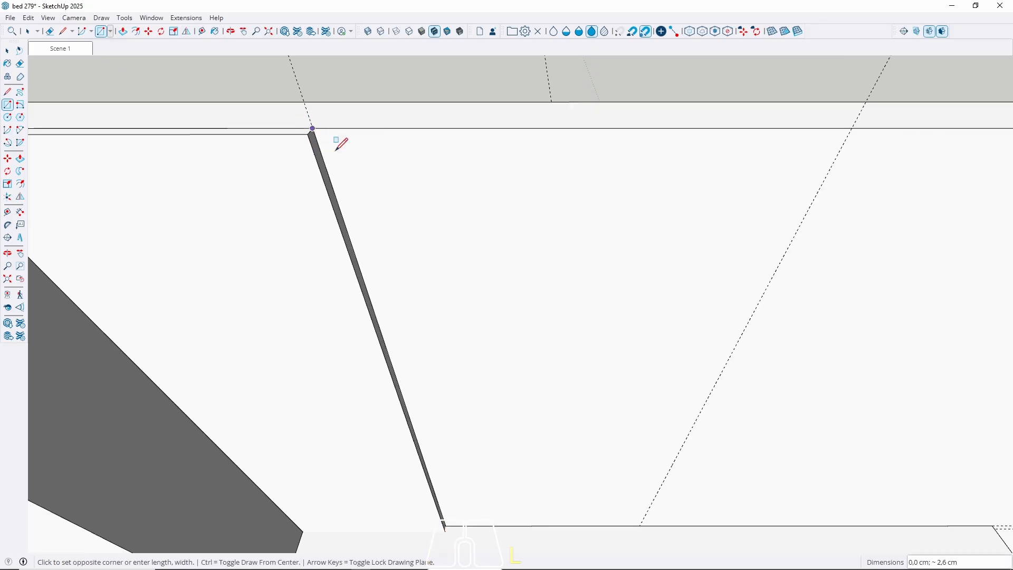
pyautogui.click(640, 526)
pyautogui.scroll(-3, 563, 323)
pyautogui.press('space')
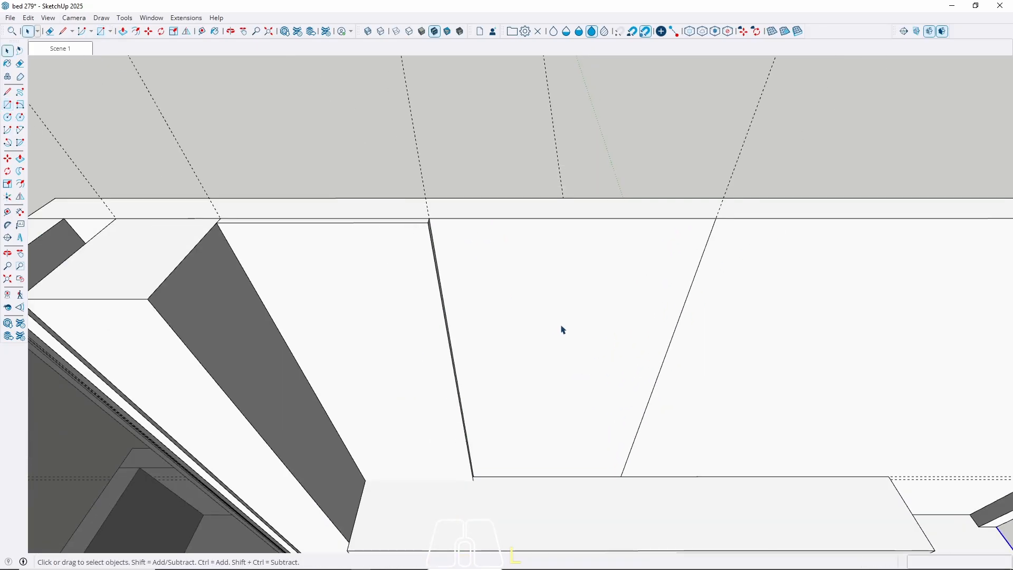
# Pull the second rectangle out 3 cm, flush with the neighbouring wall panel
pyautogui.press('p')
pyautogui.click(485, 343)
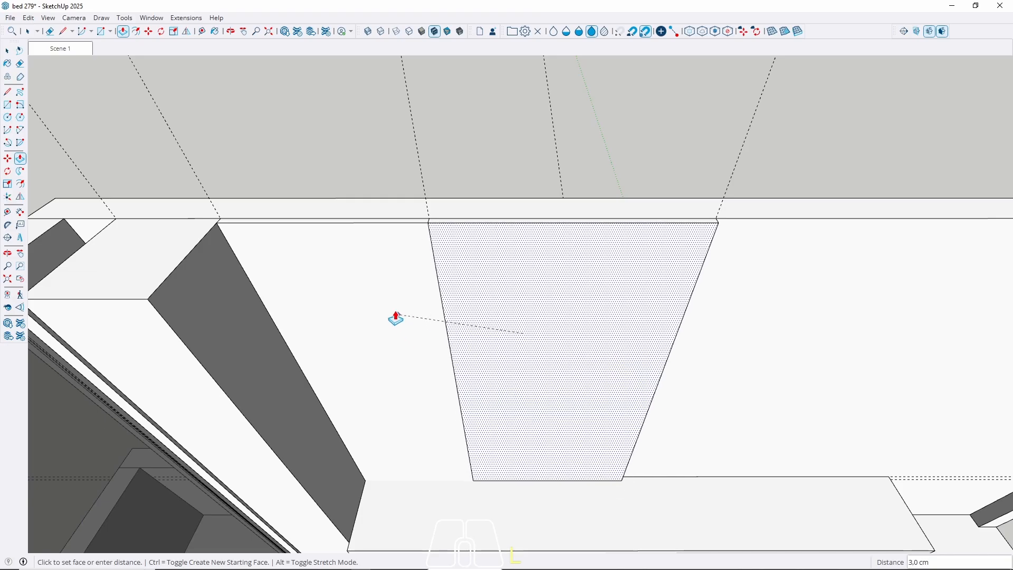
pyautogui.click(391, 305)
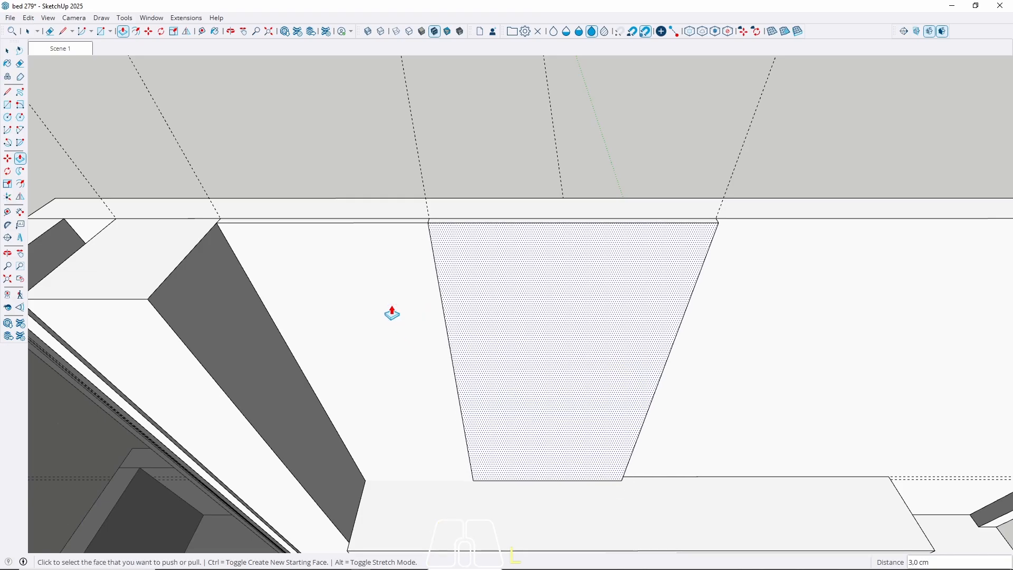
# Pull the second wall panel further out so it projects beyond the neighbouring panel beside the column
pyautogui.scroll(-3, 622, 266)
pyautogui.moveTo(622, 273); pyautogui.dragTo(629, 347, button='middle')
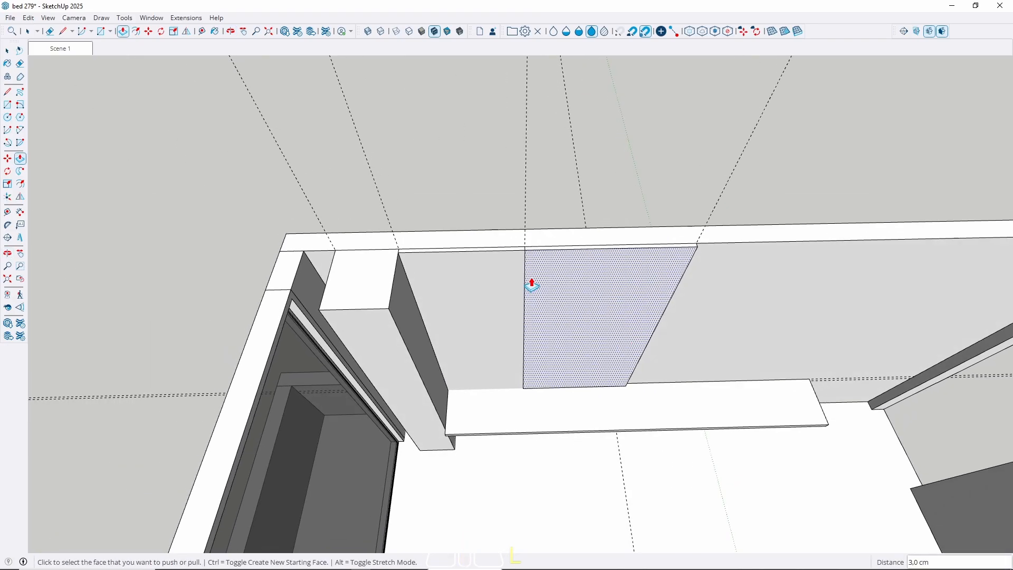
pyautogui.scroll(3, 532, 284)
pyautogui.moveTo(532, 282); pyautogui.dragTo(510, 316, button='middle')
pyautogui.scroll(1, 509, 315)
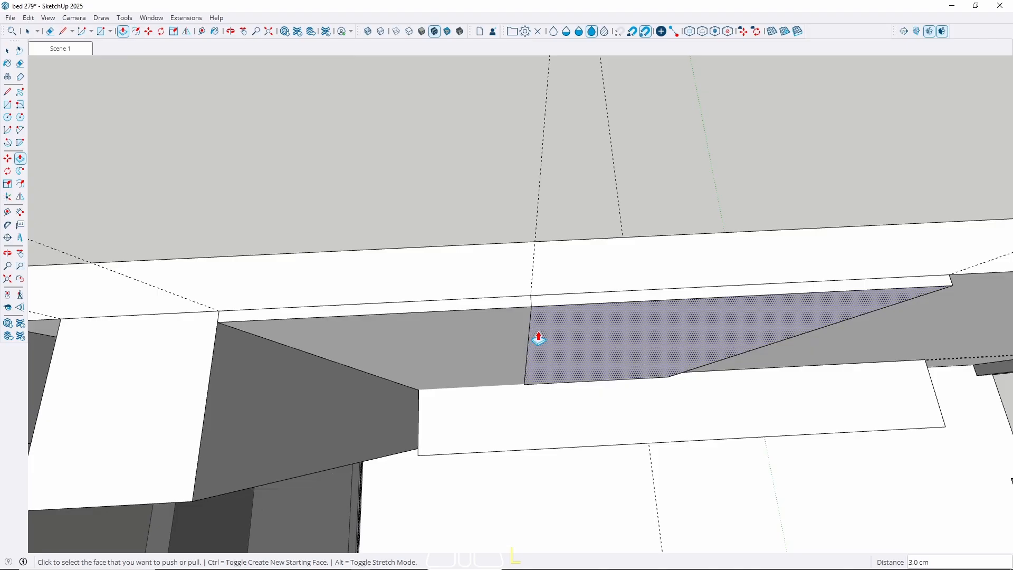
pyautogui.scroll(1, 538, 338)
pyautogui.click(544, 340)
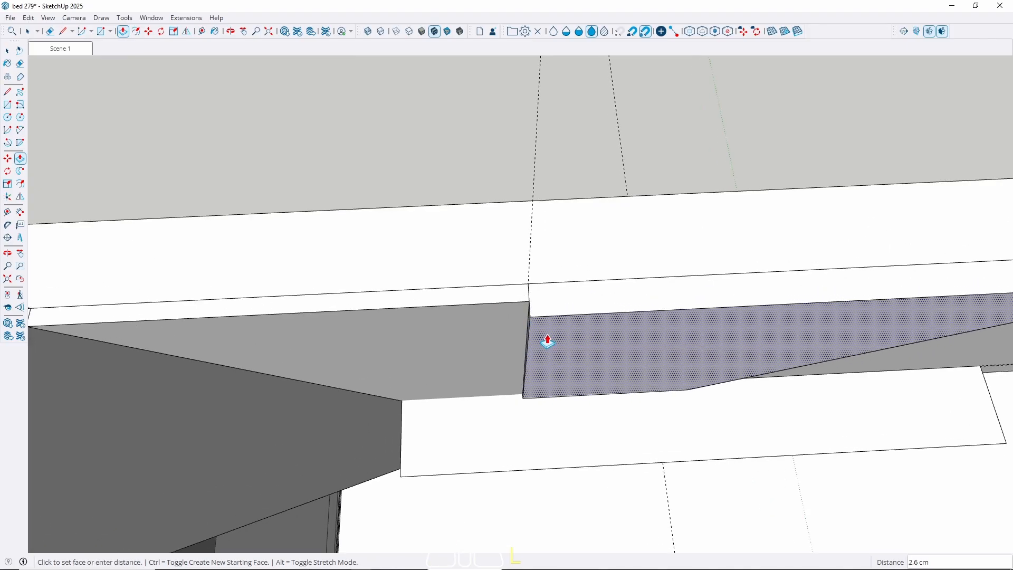
pyautogui.press('Return')
# Make the projecting wall panel a group and convert that group into a component
pyautogui.press('space')
pyautogui.scroll(-6, 359, 287)
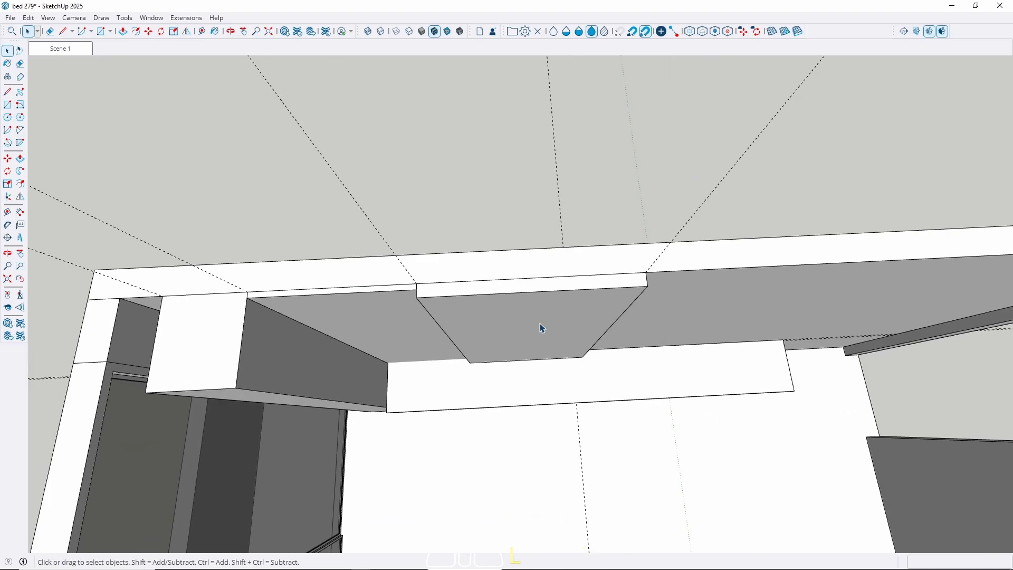
pyautogui.moveTo(541, 326); pyautogui.dragTo(468, 273, button='middle')
pyautogui.scroll(2, 468, 273)
pyautogui.scroll(-3, 670, 306)
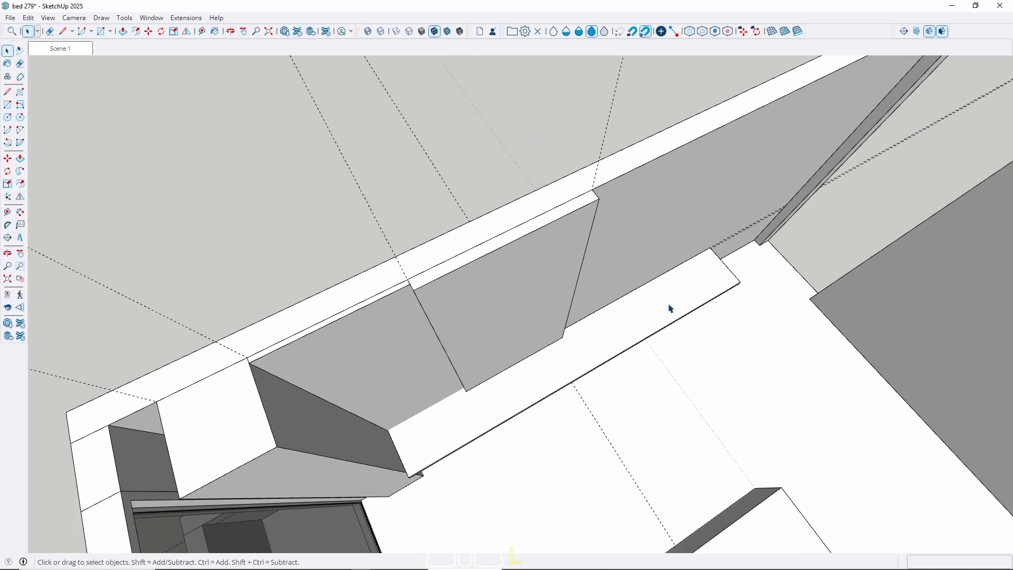
pyautogui.moveTo(669, 306); pyautogui.dragTo(529, 156, button='middle')
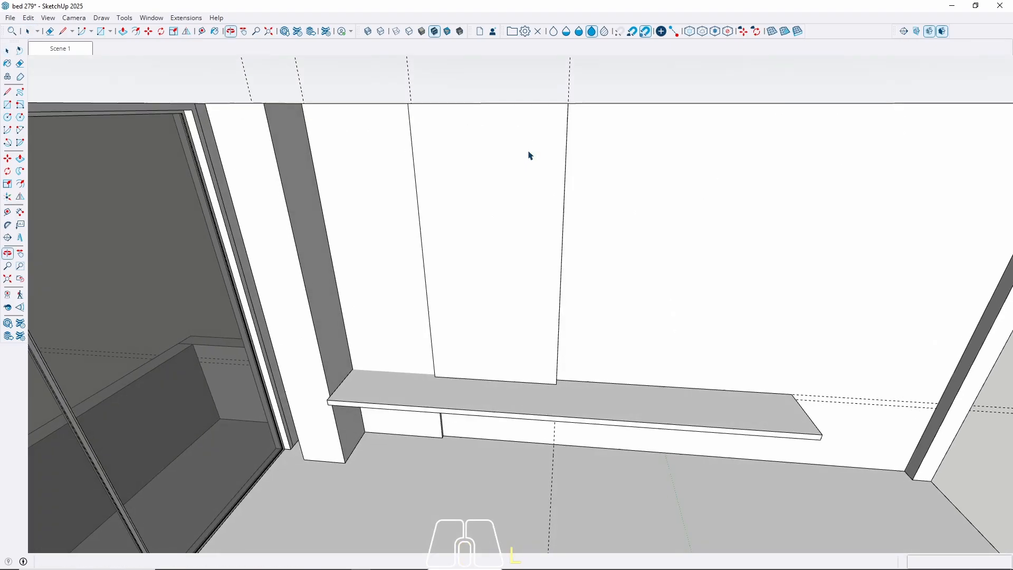
pyautogui.click(494, 340)
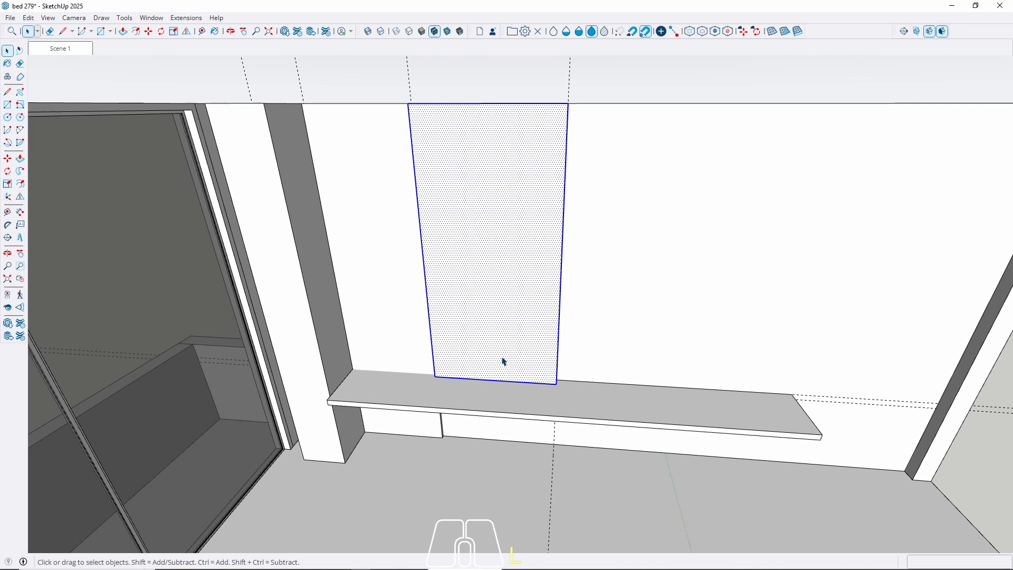
pyautogui.rightClick(502, 330)
pyautogui.click(556, 431)
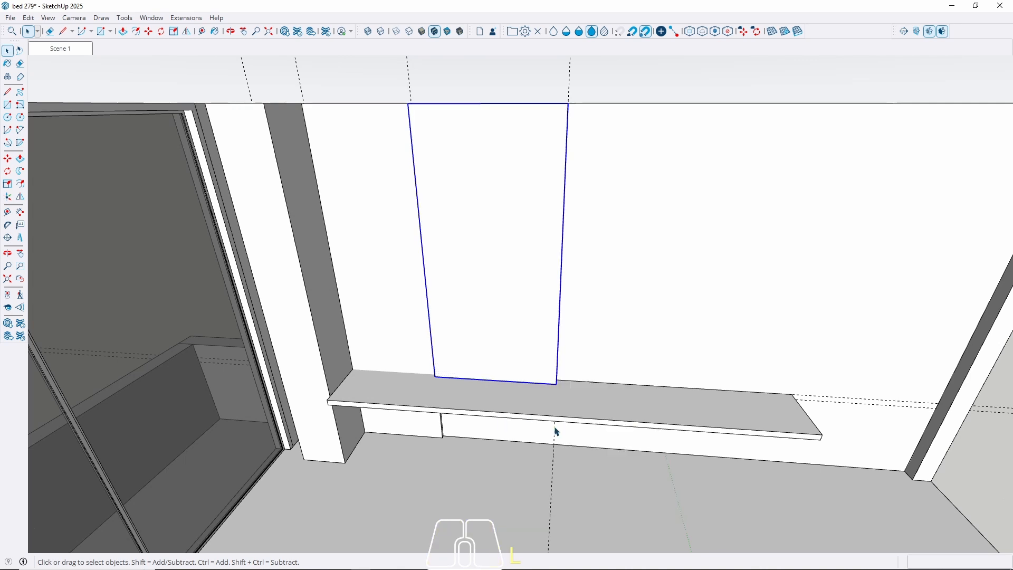
pyautogui.rightClick(473, 319)
pyautogui.click(524, 404)
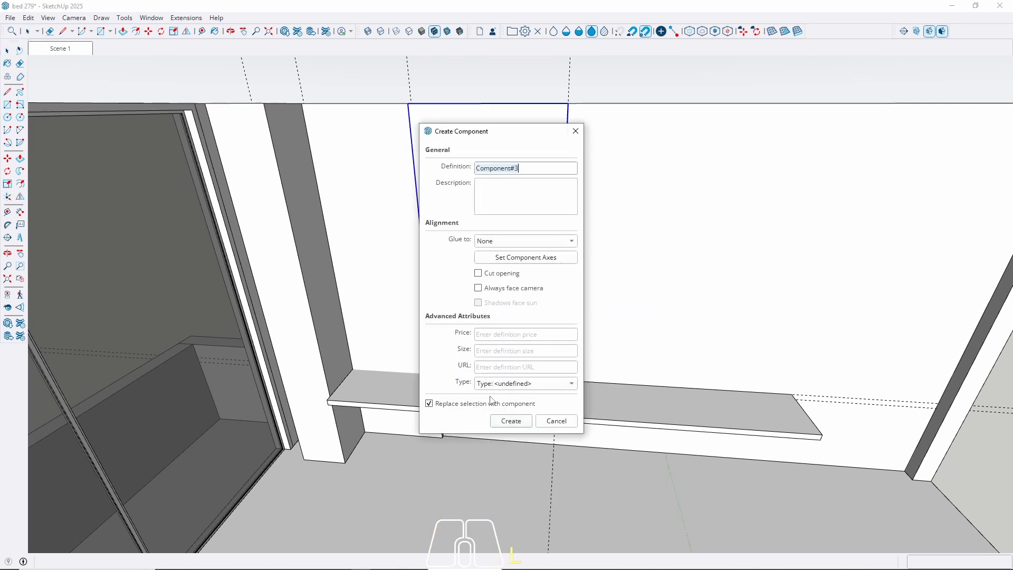
pyautogui.click(511, 420)
# Inside the panel component, move the bottom edge down 75 cm so the panel reaches the floor
pyautogui.doubleClick(498, 350)
pyautogui.click(517, 382)
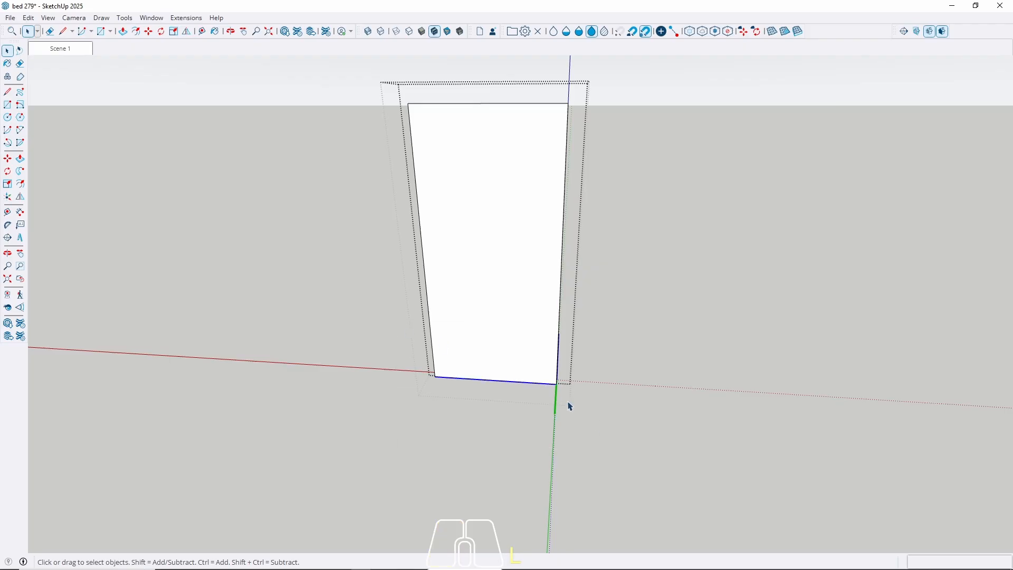
pyautogui.scroll(4, 561, 398)
pyautogui.press('m')
pyautogui.click(553, 378)
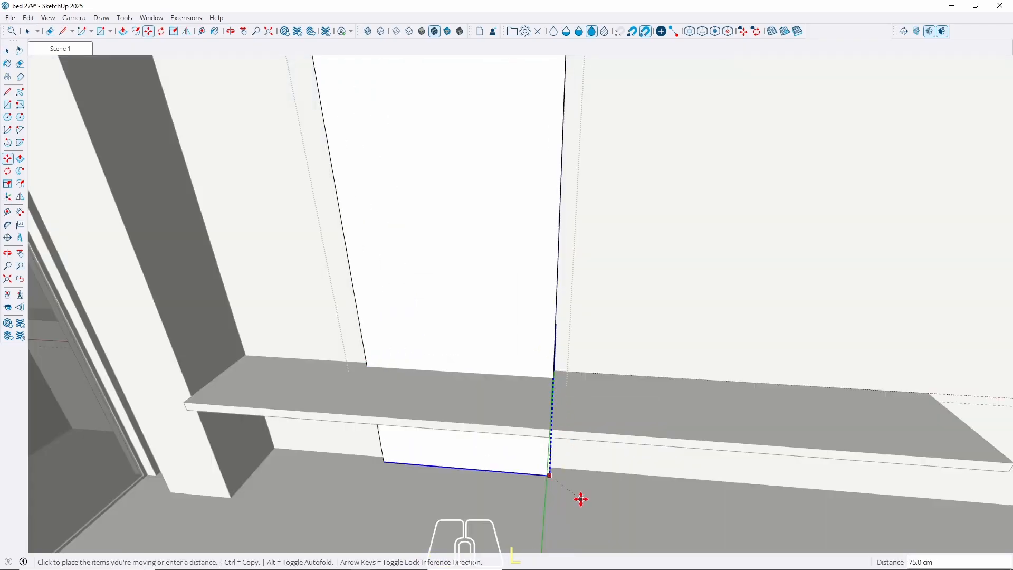
pyautogui.click(580, 499)
pyautogui.press('space')
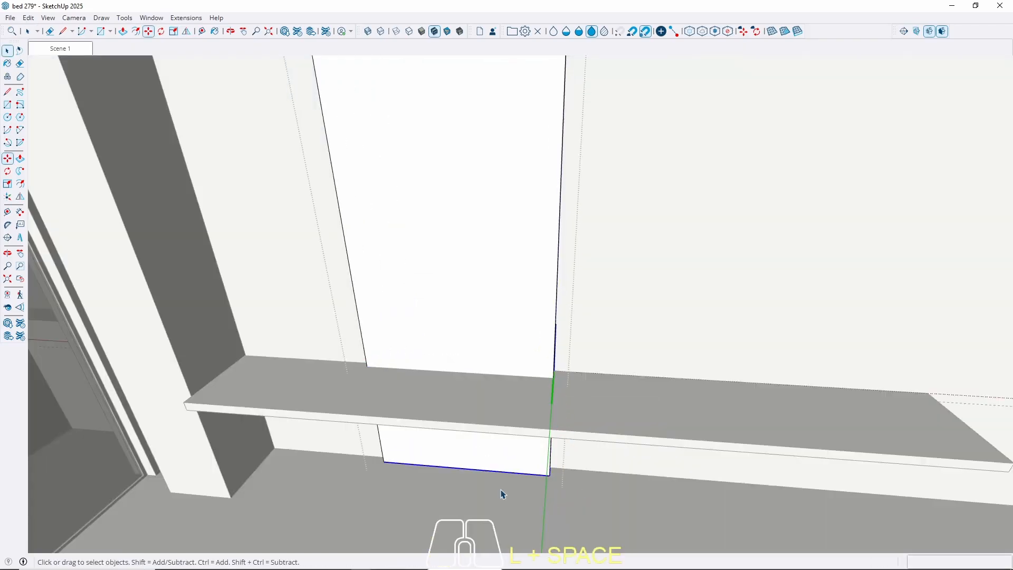
pyautogui.scroll(-5, 474, 465)
pyautogui.press('Escape')
# Copy the projecting panel component and place the copy directly beside the original, edge to edge
pyautogui.click(438, 350)
pyautogui.scroll(2, 438, 350)
pyautogui.moveTo(439, 351); pyautogui.dragTo(443, 409, button='middle')
pyautogui.press('m')
pyautogui.scroll(3, 392, 297)
pyautogui.keyDown('ctrl'); pyautogui.moveTo(389, 316); pyautogui.dragTo(651, 321); pyautogui.keyUp('ctrl')
pyautogui.press('space')
pyautogui.scroll(-5, 651, 322)
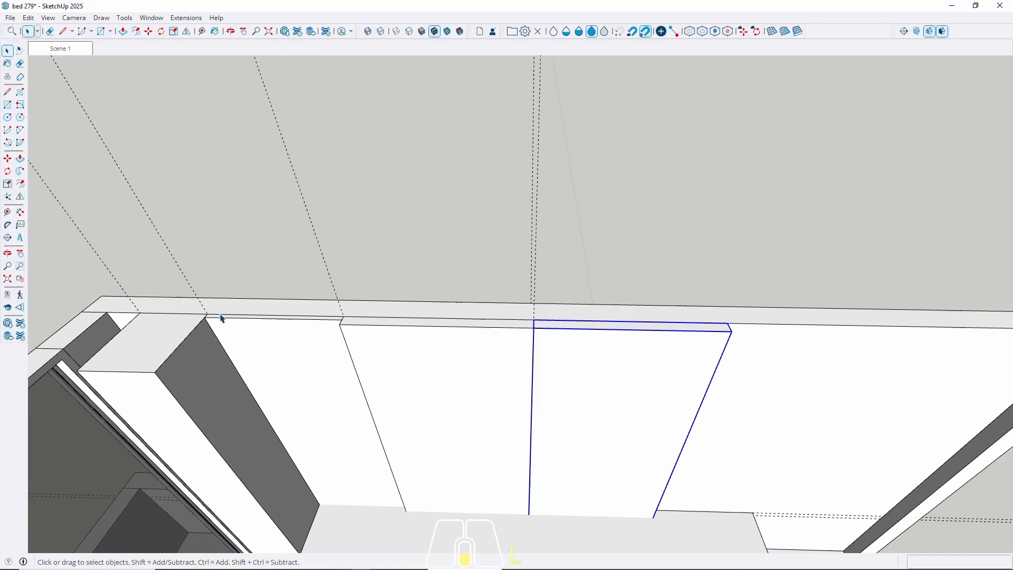
# Draw a 205 x 300 cm rectangle on the wall from the copied panel's upper wall corner to the far corner at the floor
pyautogui.moveTo(549, 389); pyautogui.dragTo(638, 299, button='middle')
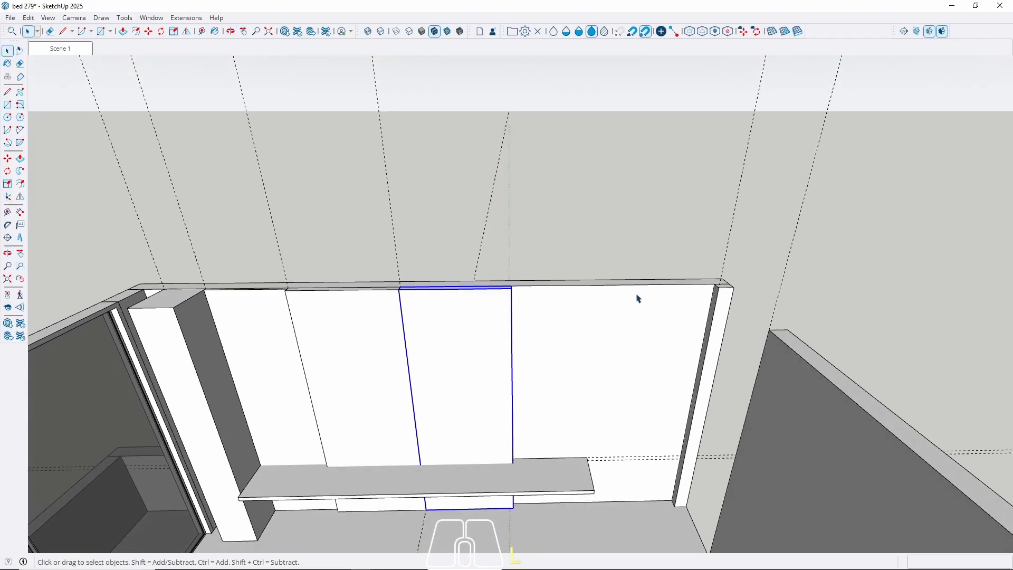
pyautogui.moveTo(581, 389); pyautogui.dragTo(668, 290, button='middle')
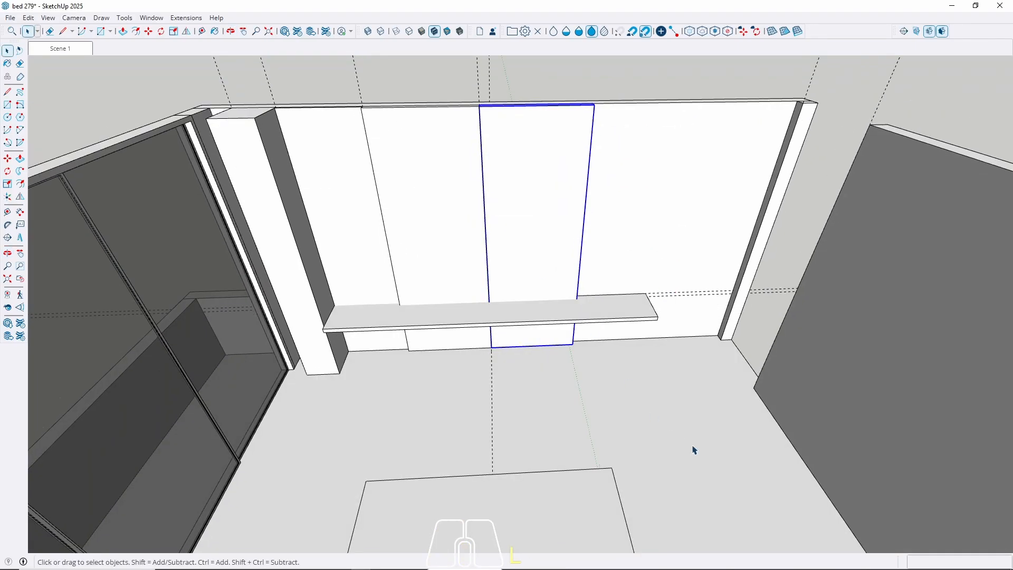
pyautogui.moveTo(554, 237); pyautogui.dragTo(465, 384, button='middle')
pyautogui.moveTo(591, 285); pyautogui.dragTo(496, 323, button='middle')
pyautogui.scroll(3, 491, 321)
pyautogui.press('r')
pyautogui.scroll(2, 439, 240)
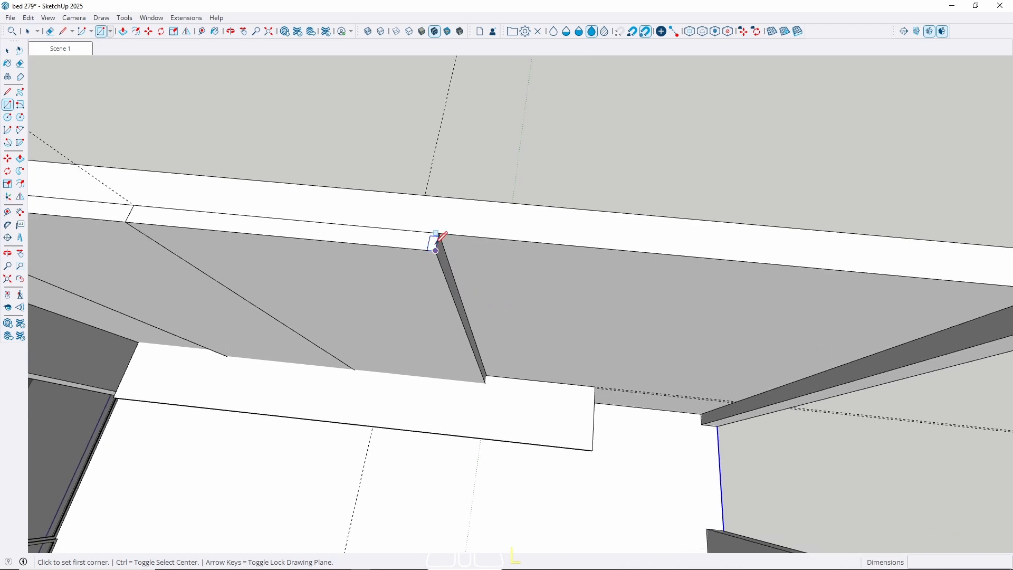
pyautogui.click(439, 232)
pyautogui.scroll(3, 708, 417)
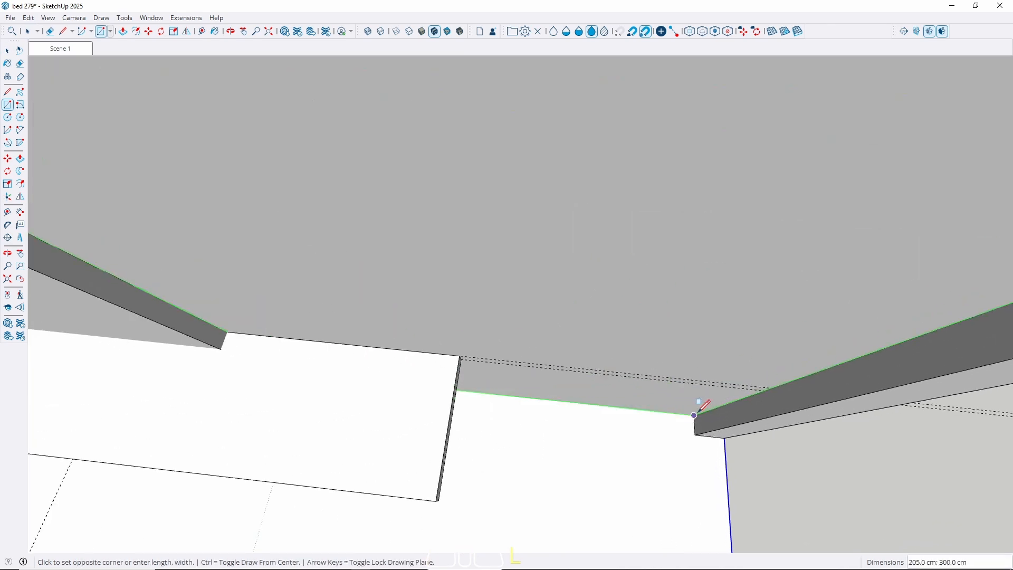
pyautogui.click(694, 416)
# Pull the new wall rectangle out to the depth of the panel beside the column and make it a group
pyautogui.press('space')
pyautogui.scroll(-5, 703, 407)
pyautogui.press('p')
pyautogui.click(658, 372)
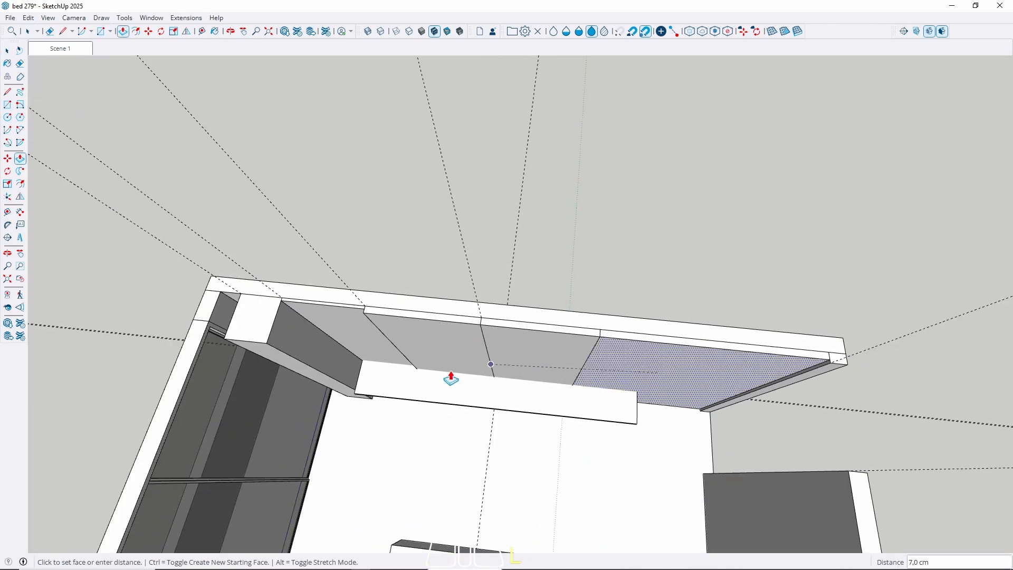
pyautogui.click(451, 378)
pyautogui.press('space')
pyautogui.click(661, 363)
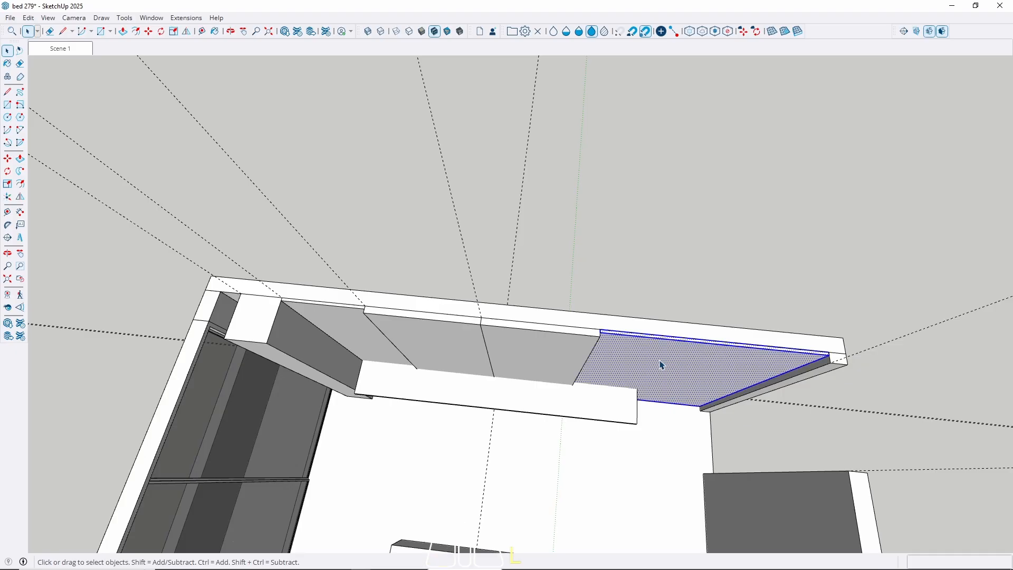
pyautogui.rightClick(660, 364)
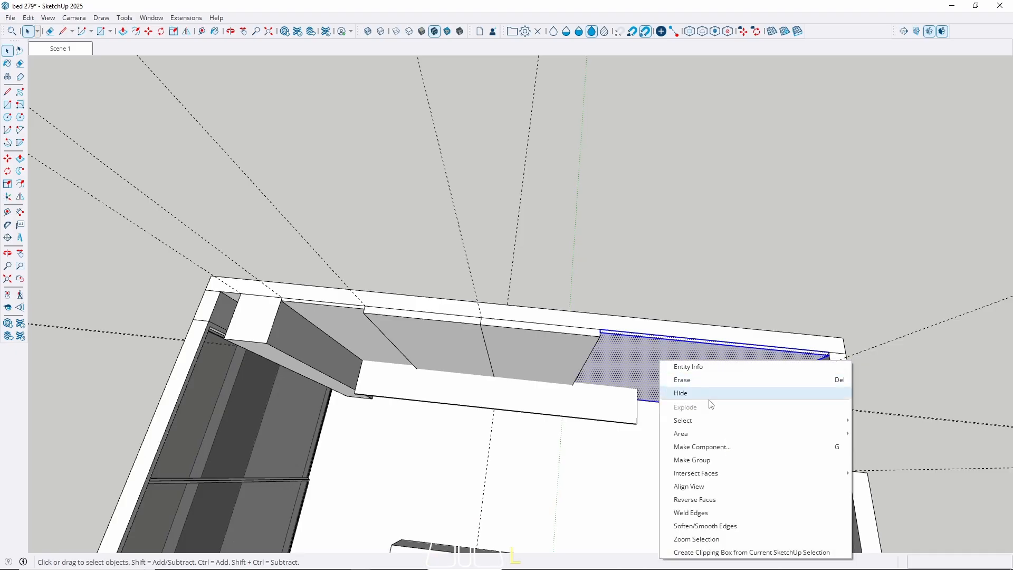
pyautogui.click(731, 460)
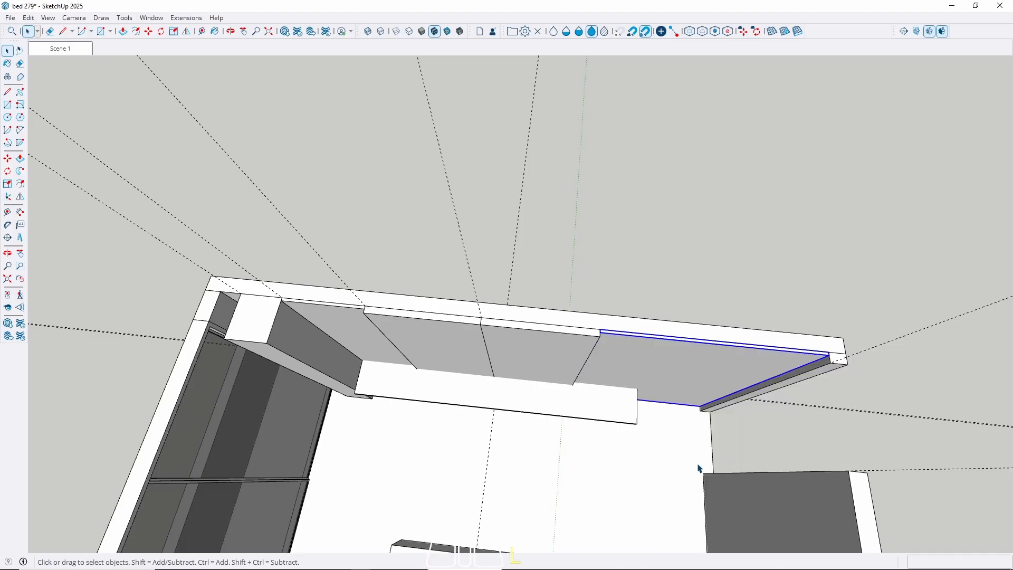
# Move the desk 3 cm away from the wall along the green axis
pyautogui.scroll(5, 390, 384)
pyautogui.press('m')
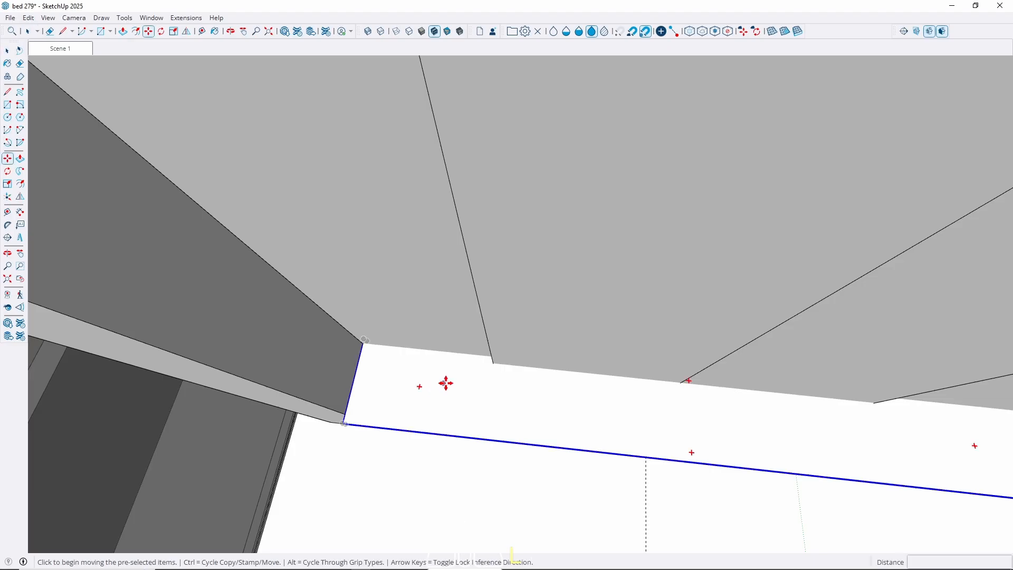
pyautogui.click(445, 386)
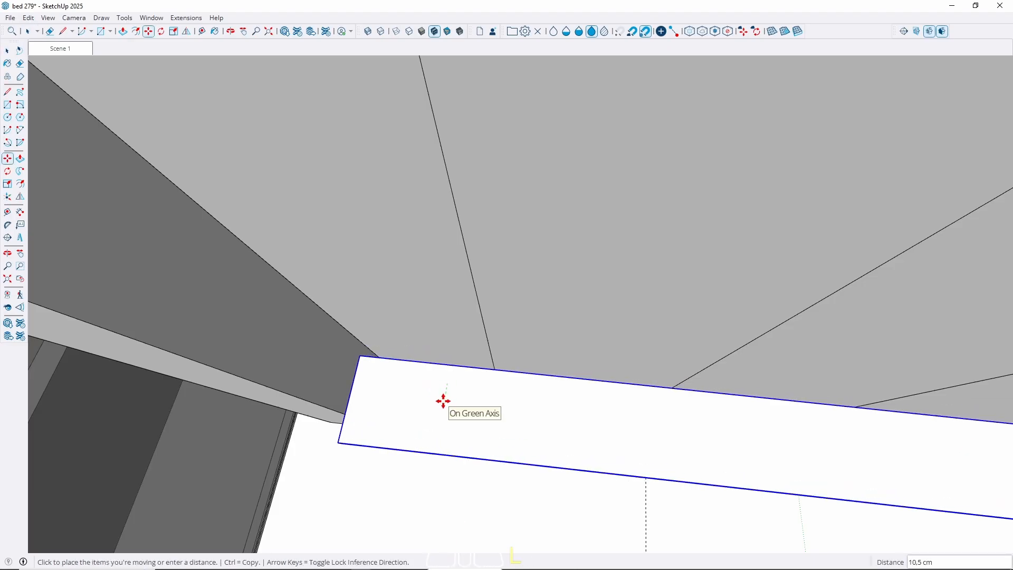
pyautogui.click(456, 354)
pyautogui.press('space')
pyautogui.scroll(4, 457, 354)
pyautogui.press('m')
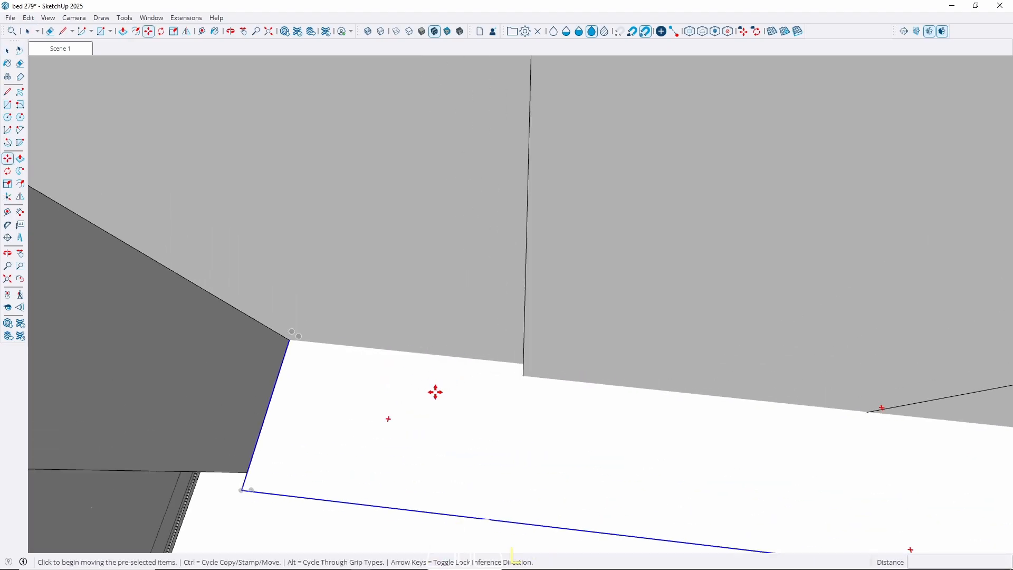
pyautogui.click(434, 391)
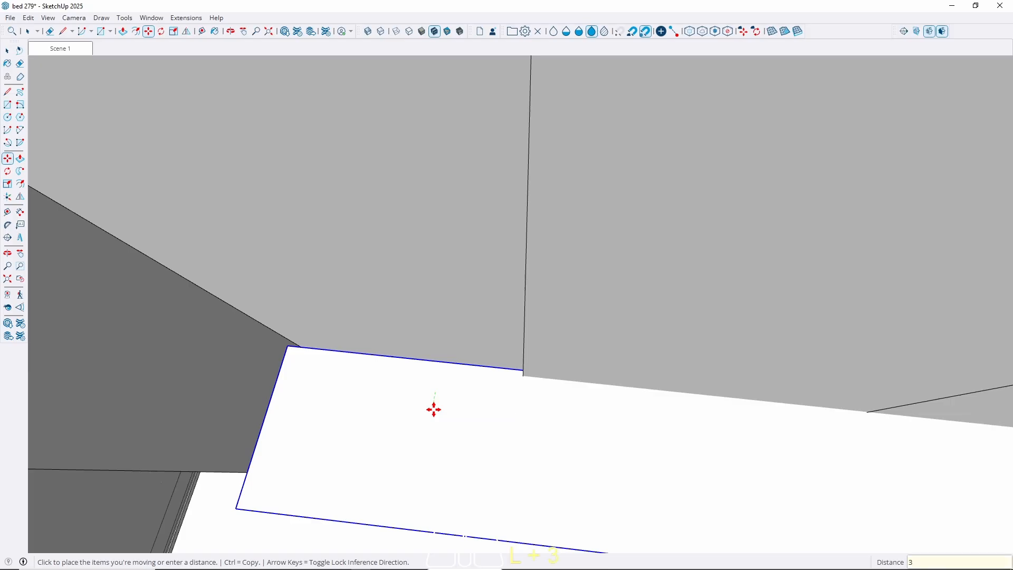
pyautogui.press('Return')
pyautogui.press('space')
# Examine the wall panels' depth differences and the desk from above, from the front and from below
pyautogui.moveTo(433, 409); pyautogui.dragTo(378, 400, button='middle')
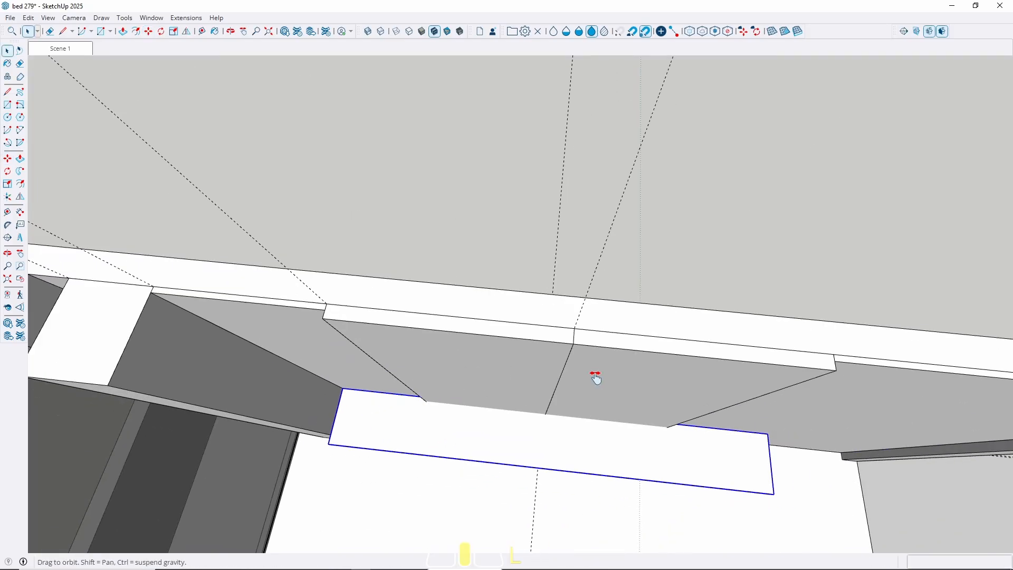
pyautogui.moveTo(596, 378); pyautogui.dragTo(181, 471, button='middle')
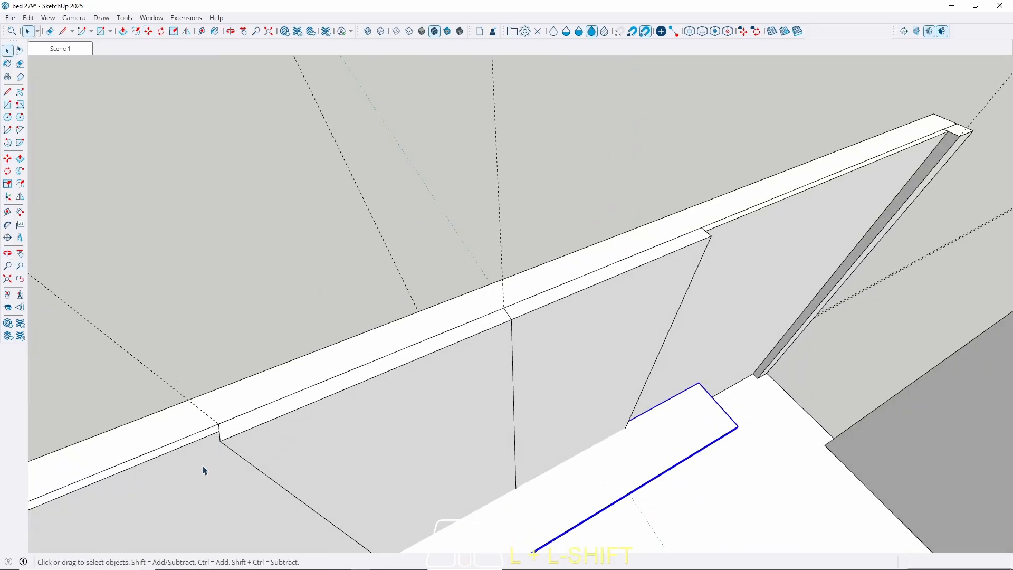
pyautogui.scroll(-3, 496, 326)
pyautogui.moveTo(545, 424); pyautogui.dragTo(660, 215, button='middle')
pyautogui.scroll(3, 452, 386)
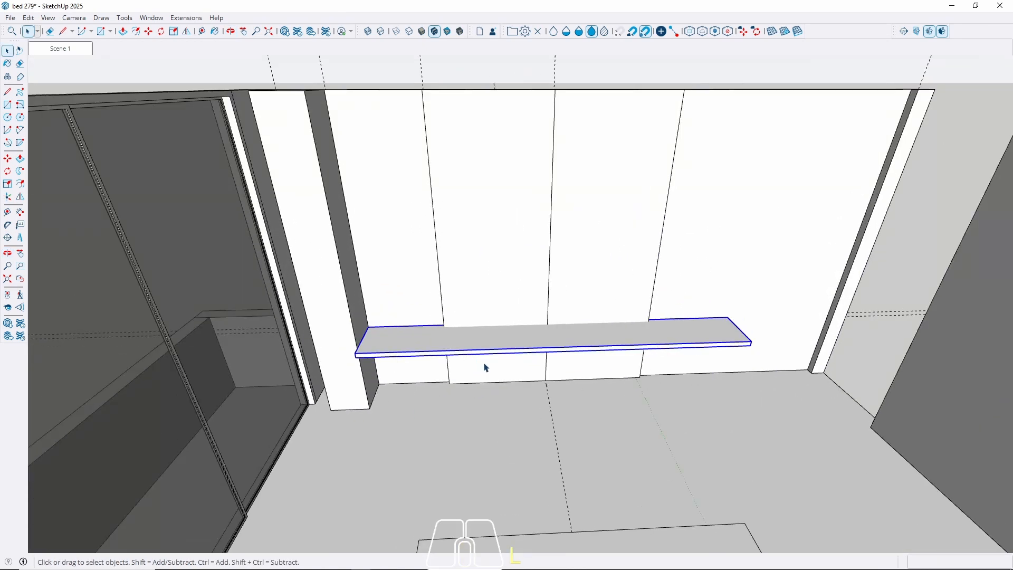
pyautogui.moveTo(486, 368); pyautogui.dragTo(493, 301, button='middle')
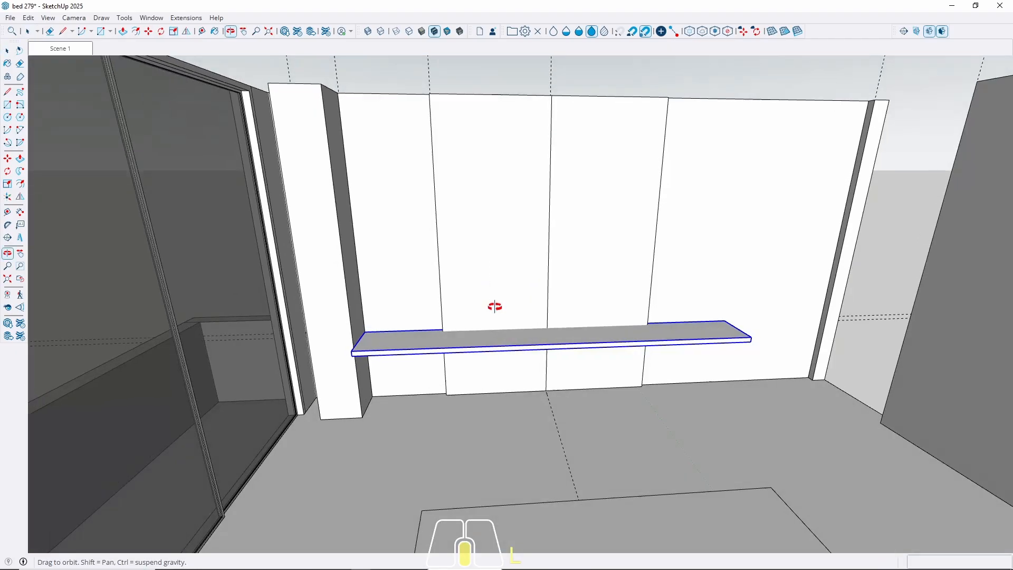
pyautogui.scroll(5, 425, 359)
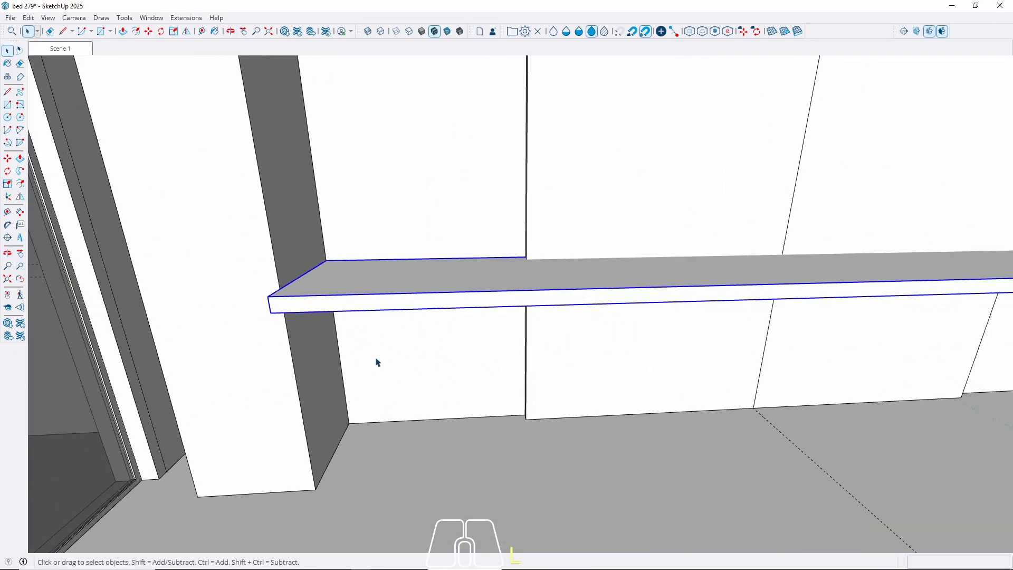
pyautogui.moveTo(635, 367); pyautogui.dragTo(401, 307, button='middle')
pyautogui.moveTo(401, 307); pyautogui.dragTo(401, 309, button='middle')
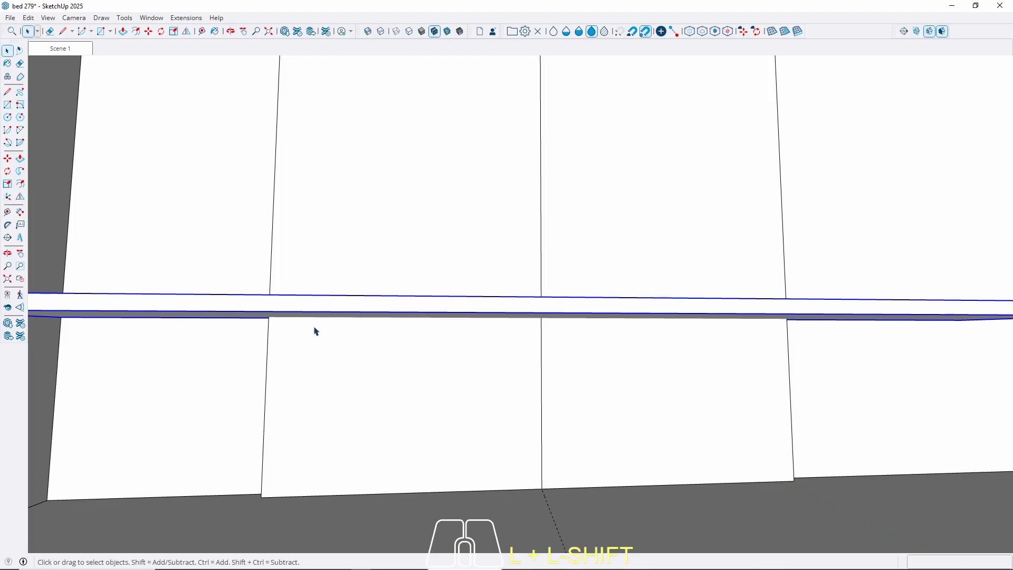
pyautogui.moveTo(315, 331); pyautogui.dragTo(296, 314, button='middle')
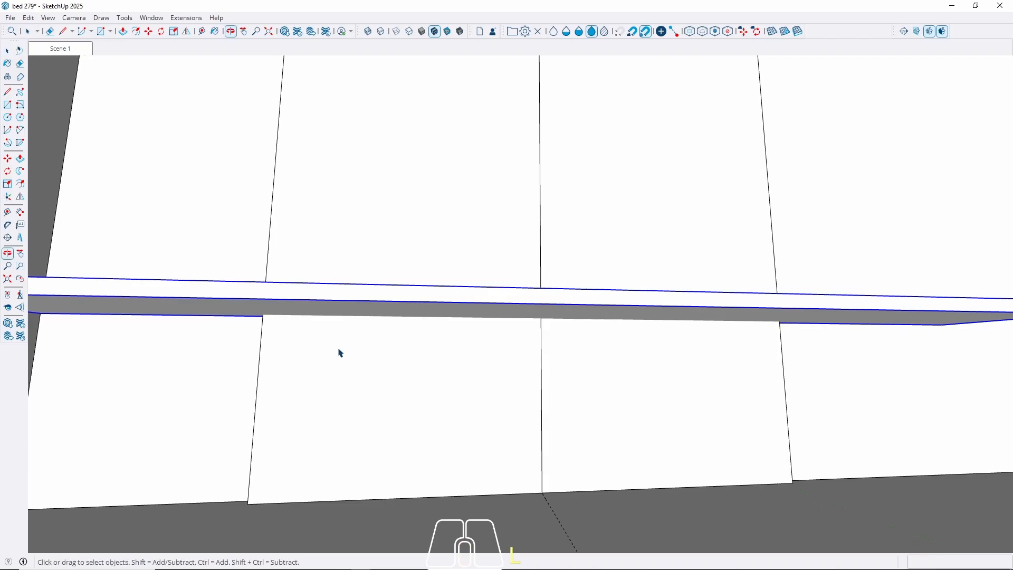
# Draw a narrow rectangle across the desk's underside, from the joint between the first two panels to the desk's front edge
pyautogui.press('r')
pyautogui.scroll(2, 335, 351)
pyautogui.moveTo(264, 309); pyautogui.dragTo(470, 253, button='middle')
pyautogui.click(335, 257)
pyautogui.click(492, 247)
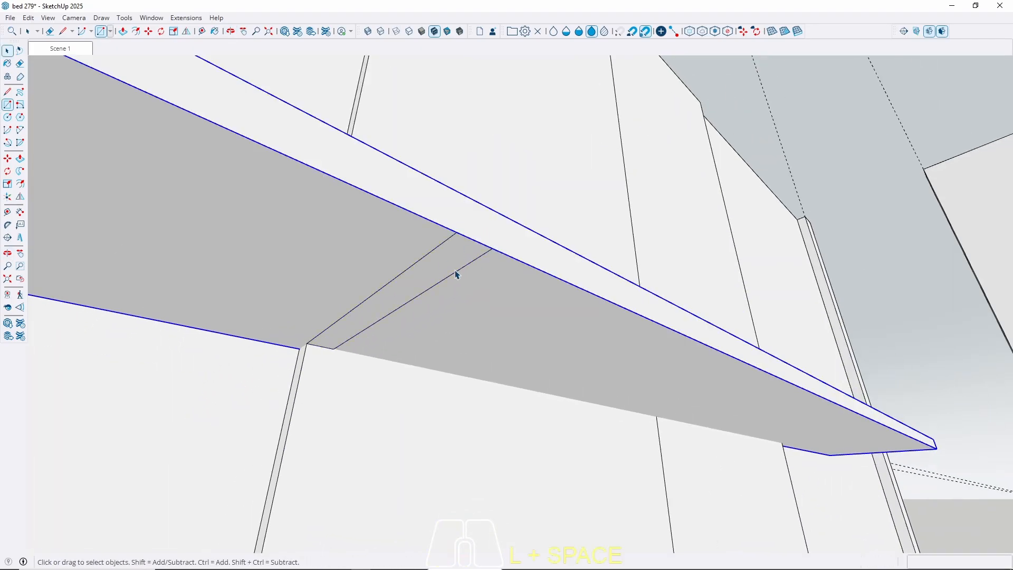
pyautogui.press('space')
# Pull the narrow strip under the desk down 15 cm
pyautogui.press('p')
pyautogui.click(432, 274)
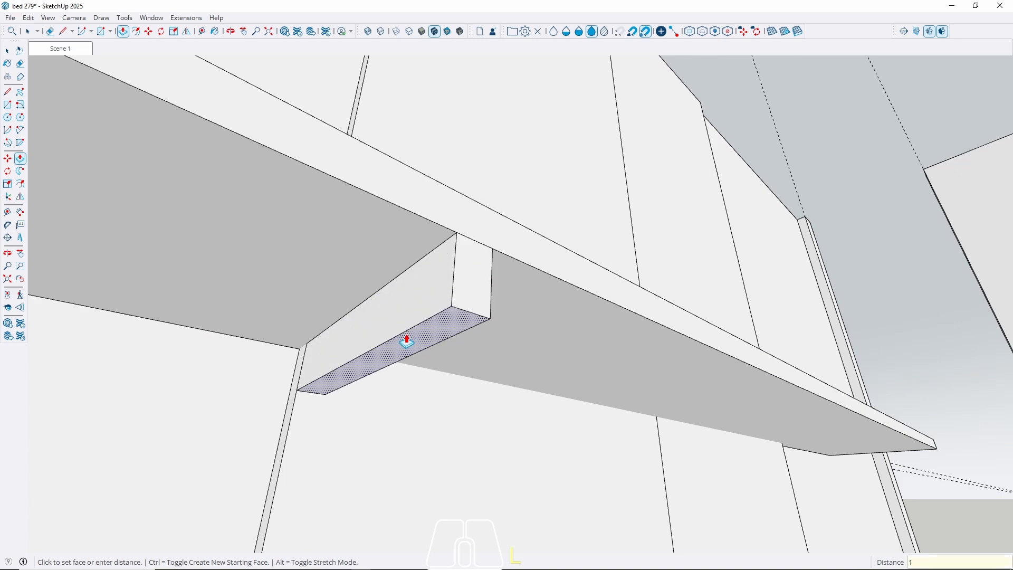
pyautogui.write('15')
pyautogui.press('Return')
pyautogui.moveTo(536, 278); pyautogui.dragTo(258, 398, button='middle')
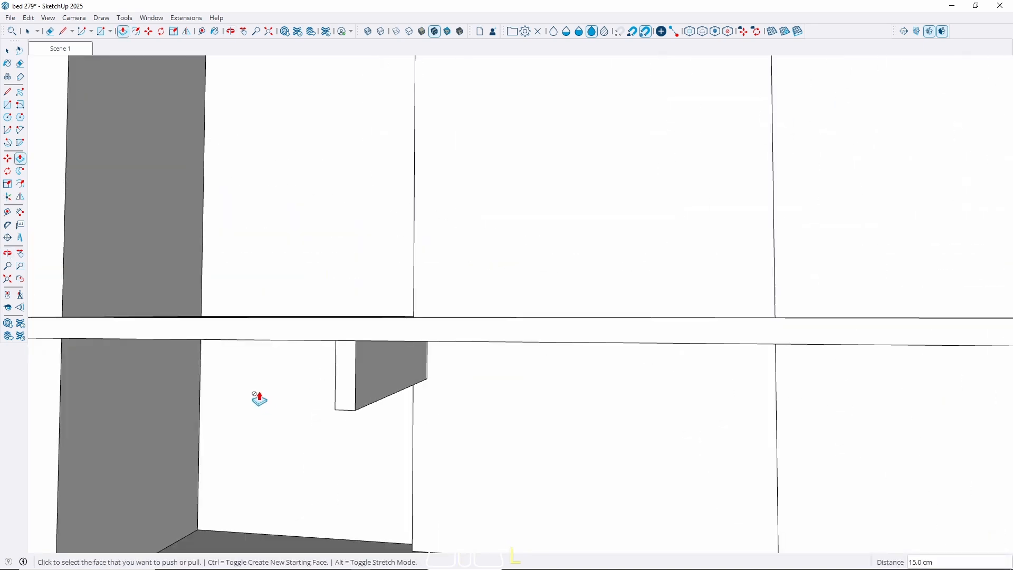
# Push/pull the narrow block's side face sideways to the next panel joint so it spans the second wall panel's width
pyautogui.click(331, 391)
pyautogui.keyDown('shift'); pyautogui.moveTo(606, 407); pyautogui.dragTo(292, 323, button='middle'); pyautogui.keyUp('shift')
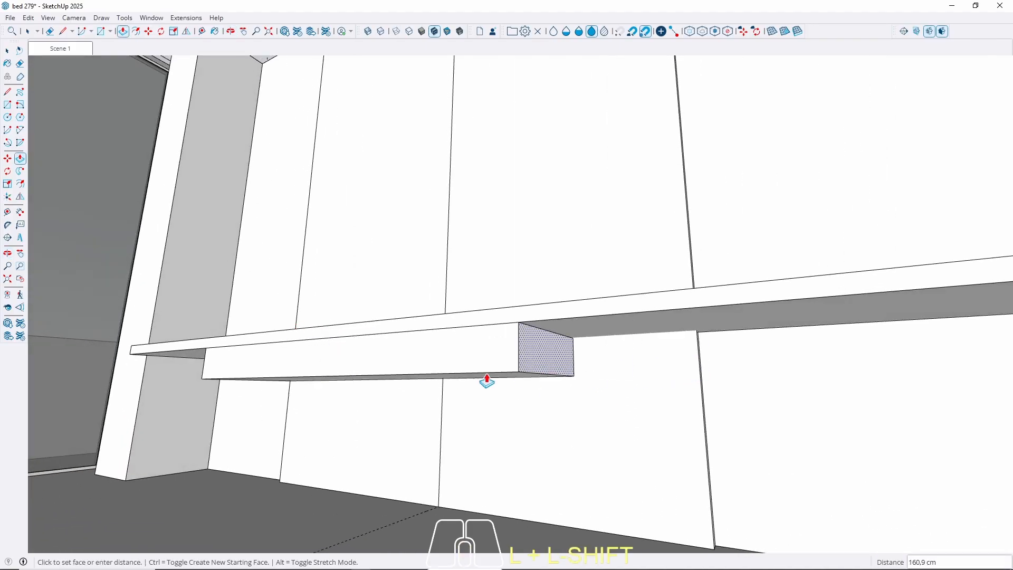
pyautogui.click(441, 407)
# Turn the support block under the desk into a component, keeping the default definition settings
pyautogui.moveTo(441, 407); pyautogui.dragTo(625, 412, button='middle')
pyautogui.press('space')
pyautogui.click(496, 414)
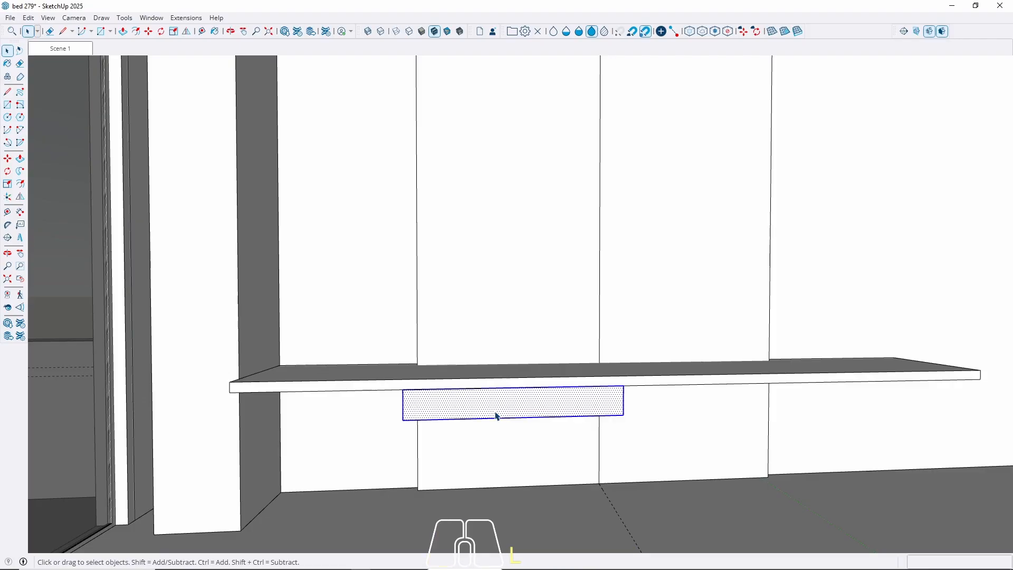
pyautogui.rightClick(496, 412)
pyautogui.click(553, 299)
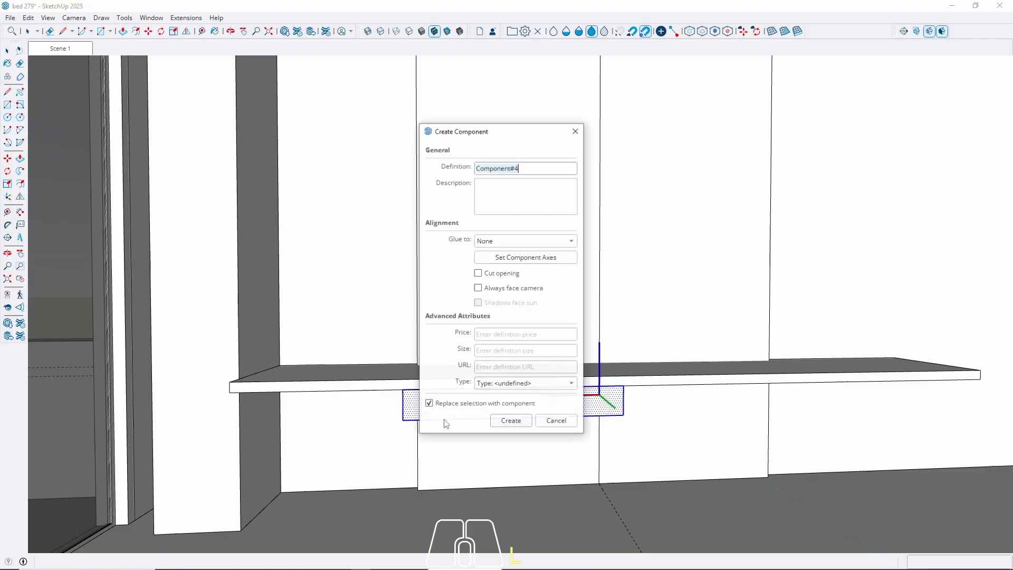
pyautogui.click(510, 421)
# Move the block component straight down along the blue axis to leave a gap beneath the desktop
pyautogui.scroll(3, 428, 424)
pyautogui.press('m')
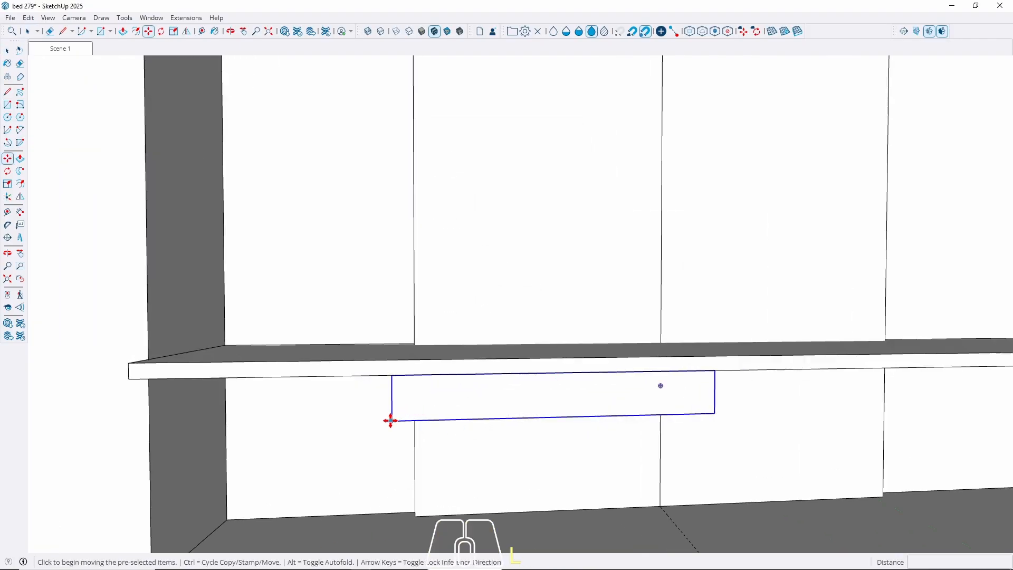
pyautogui.scroll(2, 414, 376)
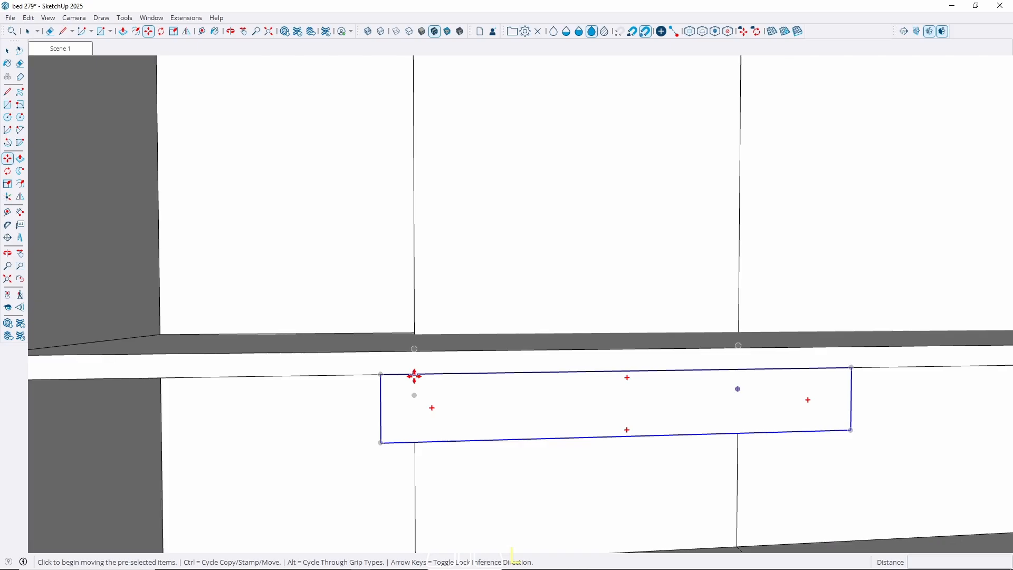
pyautogui.click(384, 374)
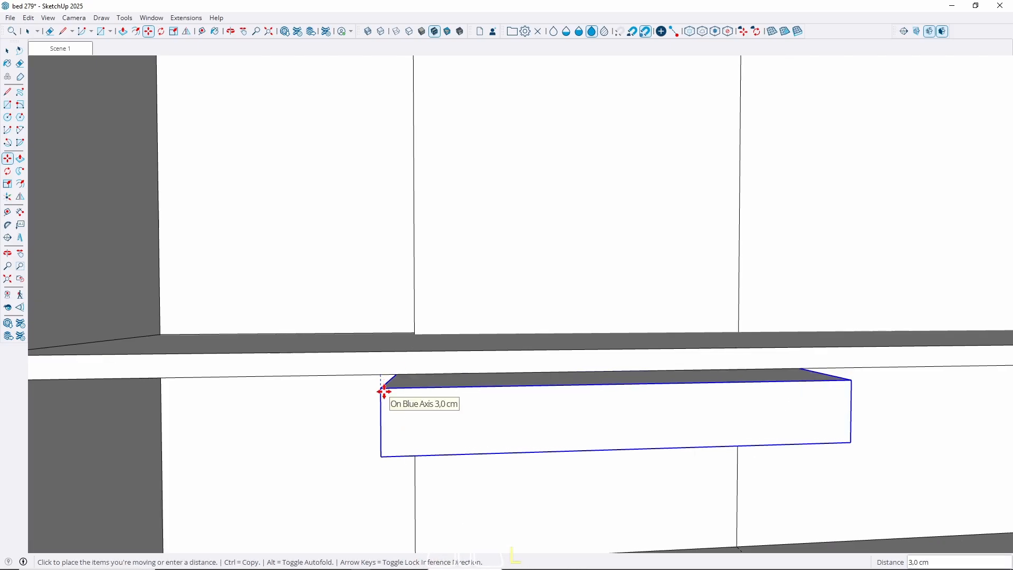
pyautogui.scroll(2, 385, 389)
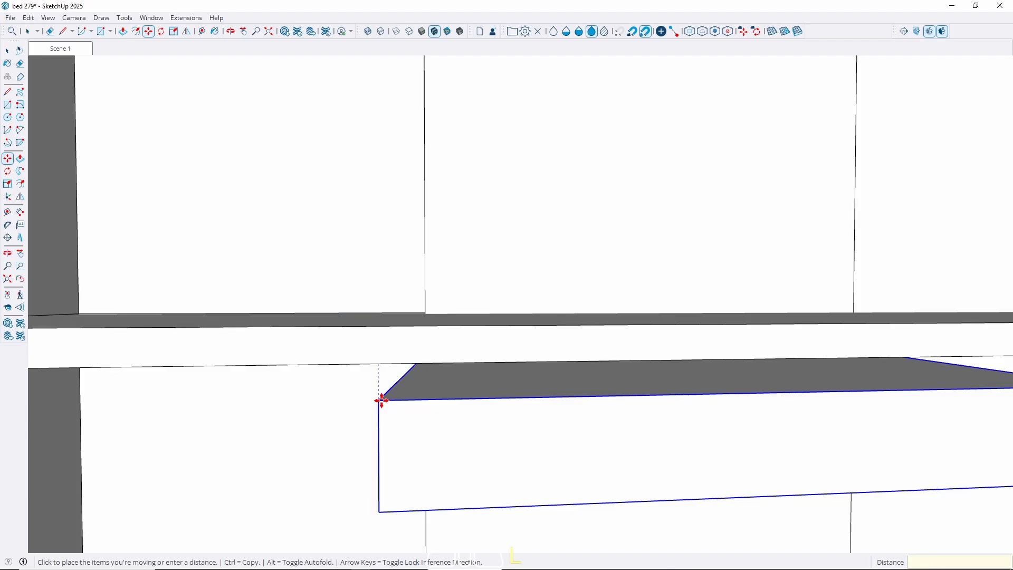
pyautogui.press('Return')
pyautogui.press('space')
pyautogui.scroll(-5, 223, 411)
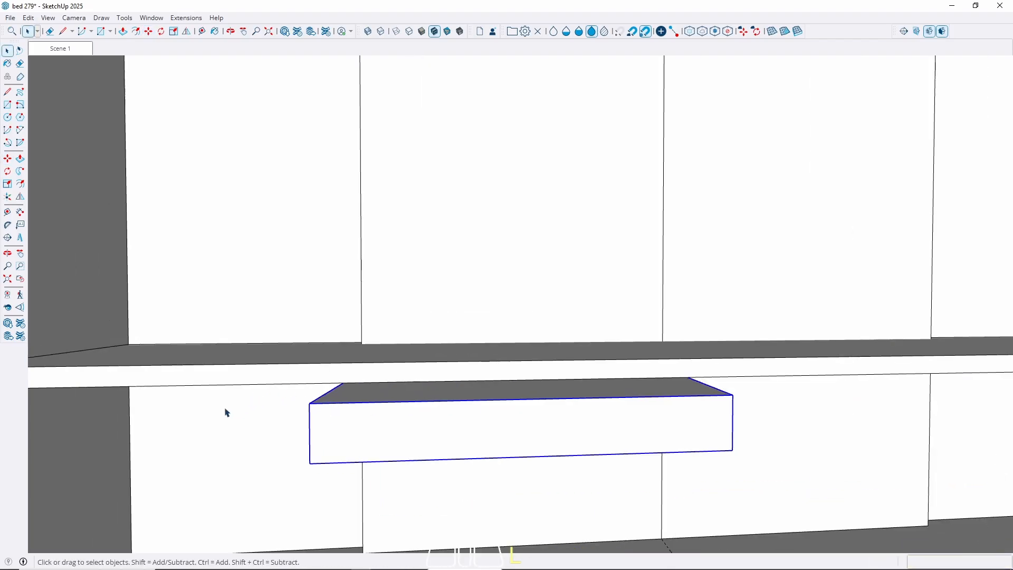
# Copy the block component from corner to corner so the copy sits directly beside it, beneath the third wall panel
pyautogui.rightClick(407, 415)
pyautogui.click(362, 418)
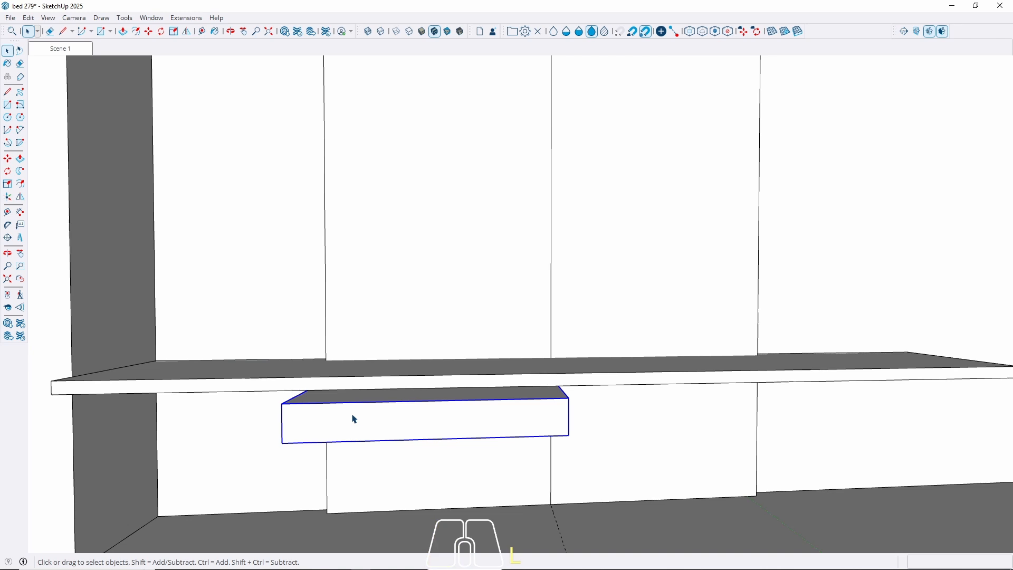
pyautogui.press('m')
pyautogui.keyDown('ctrl'); pyautogui.moveTo(283, 405); pyautogui.dragTo(565, 389); pyautogui.keyUp('ctrl')
pyautogui.press('space')
pyautogui.scroll(-5, 253, 491)
pyautogui.scroll(-1, 254, 487)
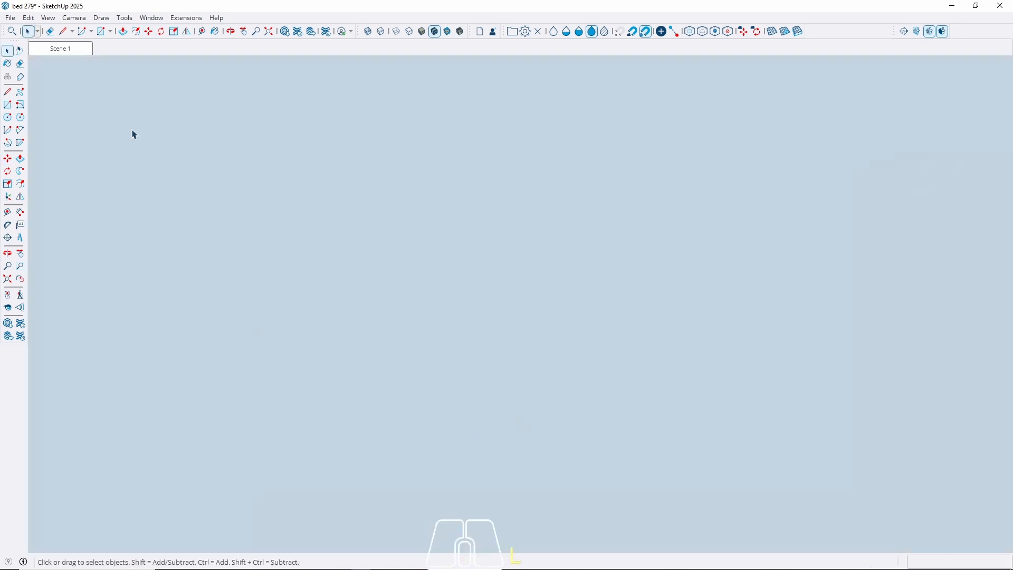
# Starting from Scene 1, position the camera inside the room and turn it to face the desk wall squarely
pyautogui.click(73, 52)
pyautogui.scroll(4, 337, 305)
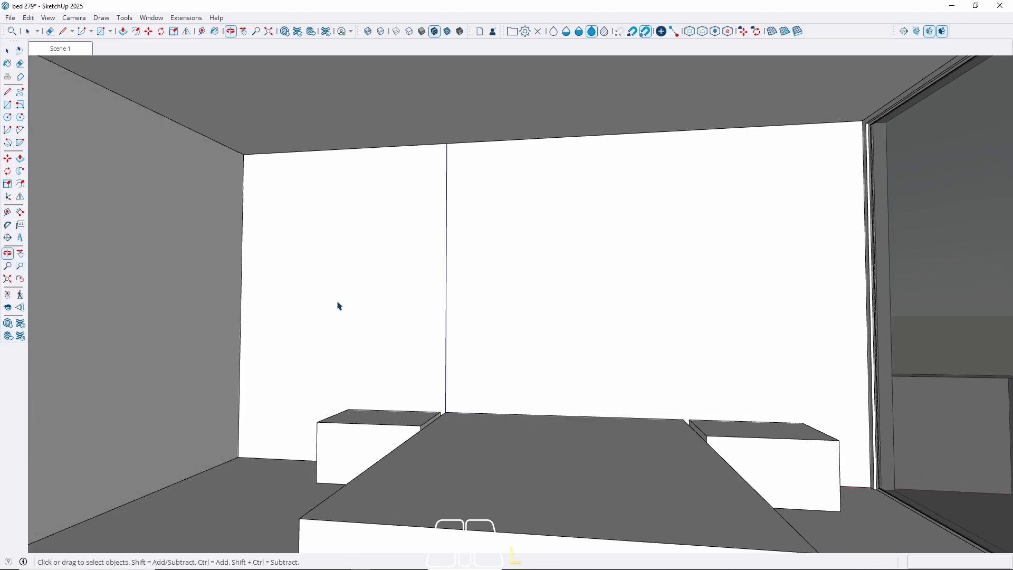
pyautogui.click(8, 294)
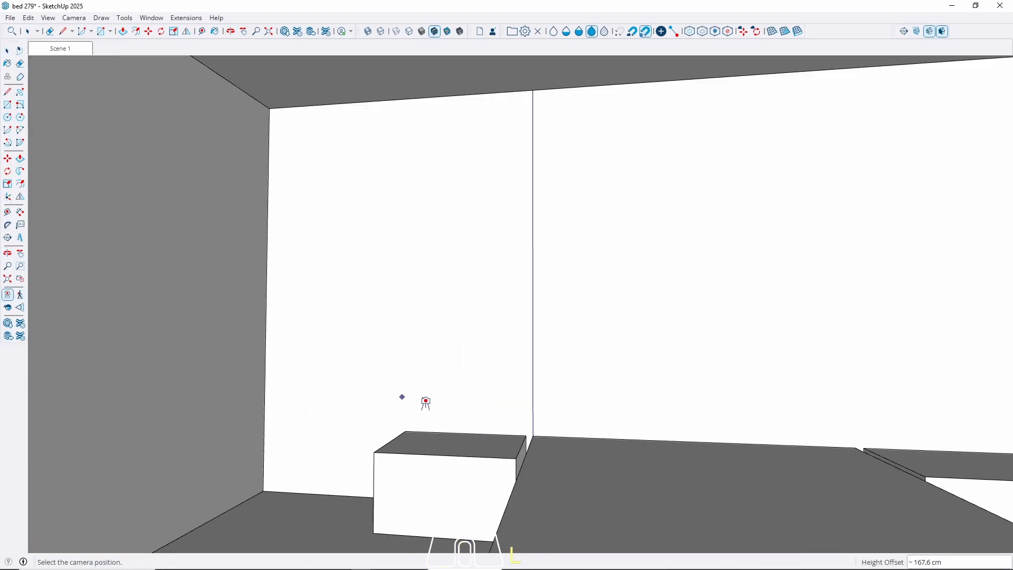
pyautogui.click(475, 419)
pyautogui.moveTo(475, 418); pyautogui.dragTo(571, 417, button='middle')
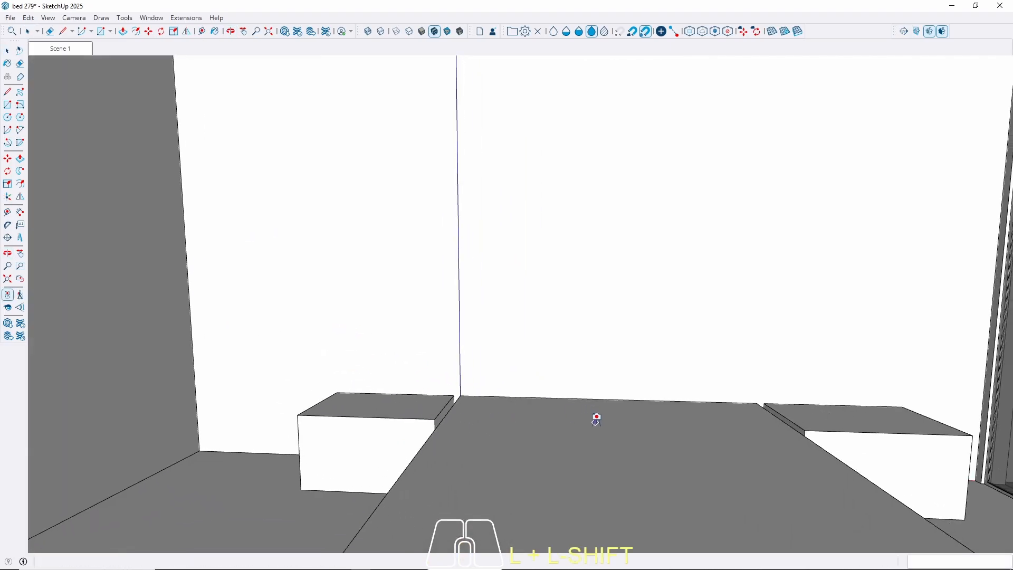
pyautogui.click(595, 419)
pyautogui.moveTo(592, 401); pyautogui.dragTo(305, 399)
pyautogui.press('space')
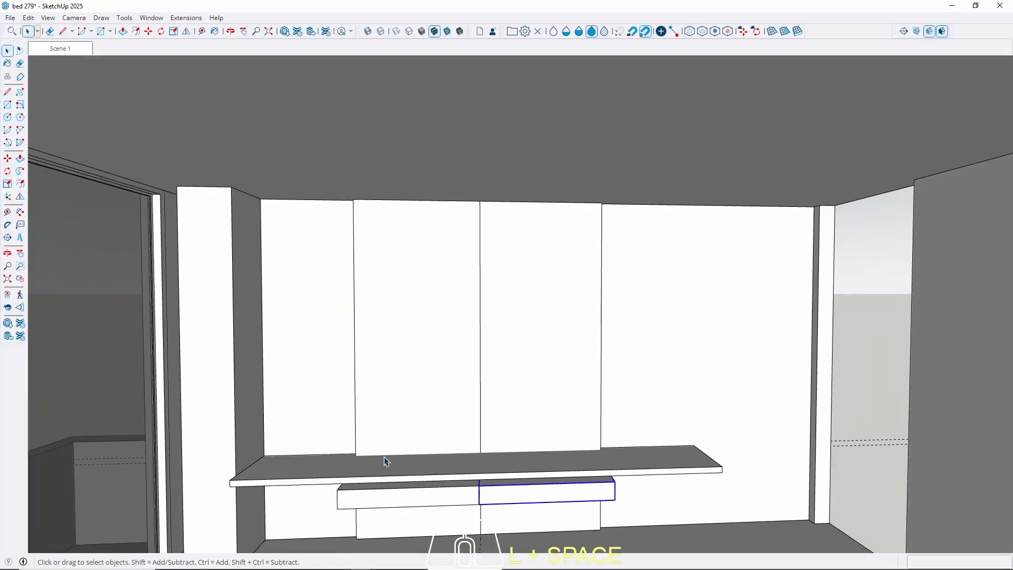
pyautogui.keyDown('shift'); pyautogui.moveTo(384, 461); pyautogui.dragTo(369, 367, button='middle'); pyautogui.keyUp('shift')
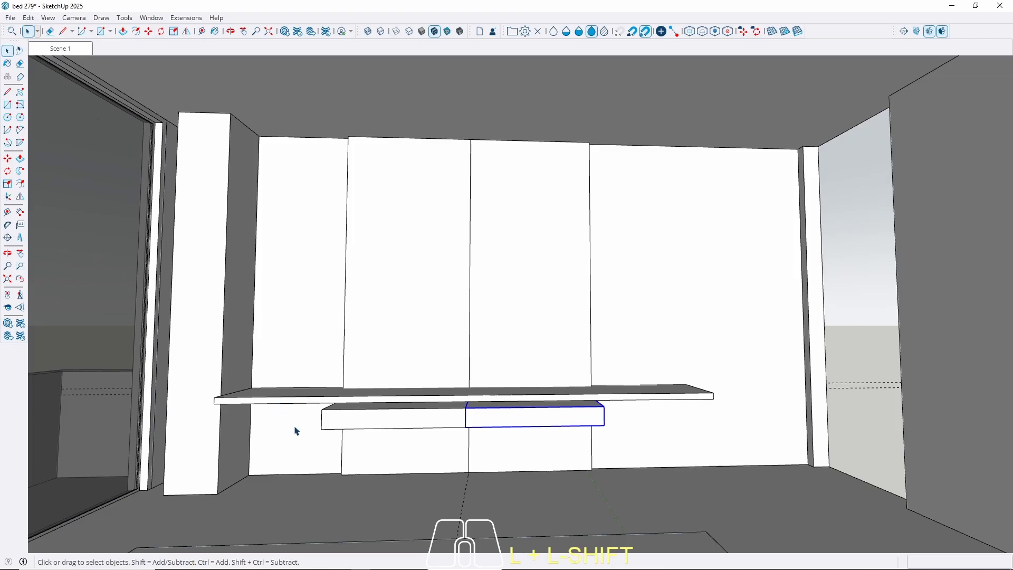
pyautogui.moveTo(310, 399); pyautogui.dragTo(303, 405, button='middle')
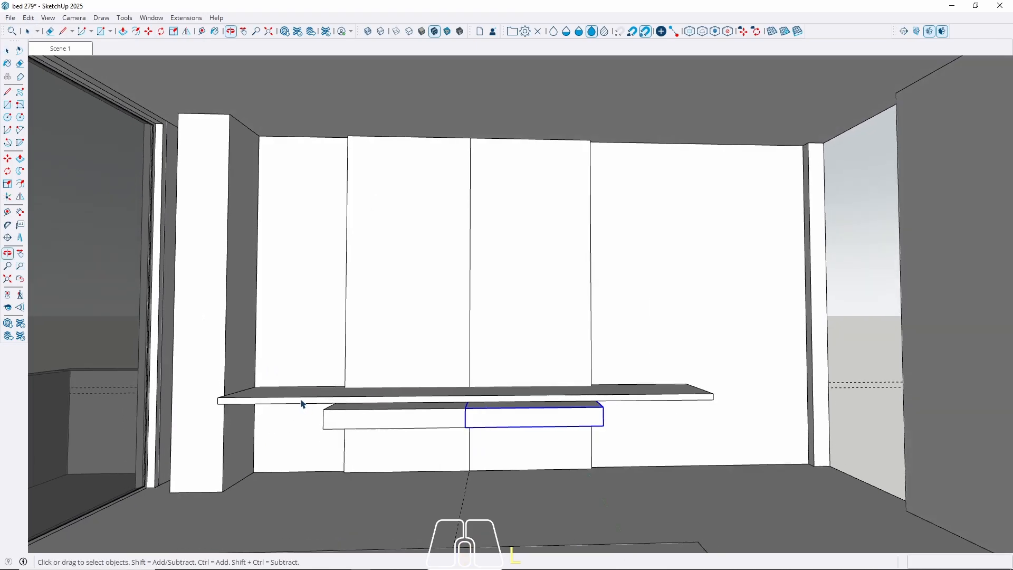
pyautogui.moveTo(421, 392); pyautogui.dragTo(475, 403, button='middle')
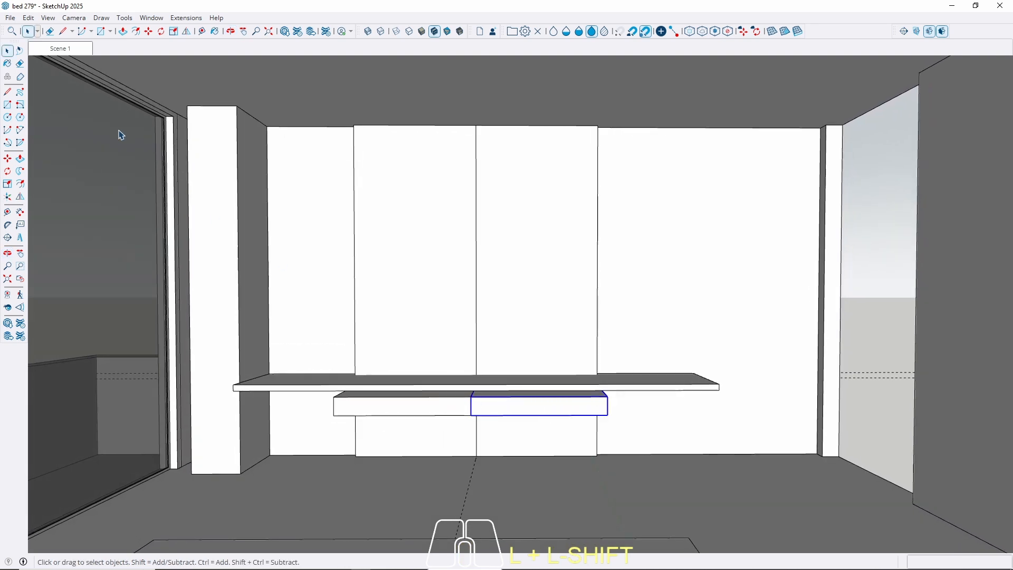
# Add a new scene from the desk wall view, compare it with Scene 1 and return to Scene 1
pyautogui.rightClick(67, 53)
pyautogui.click(88, 83)
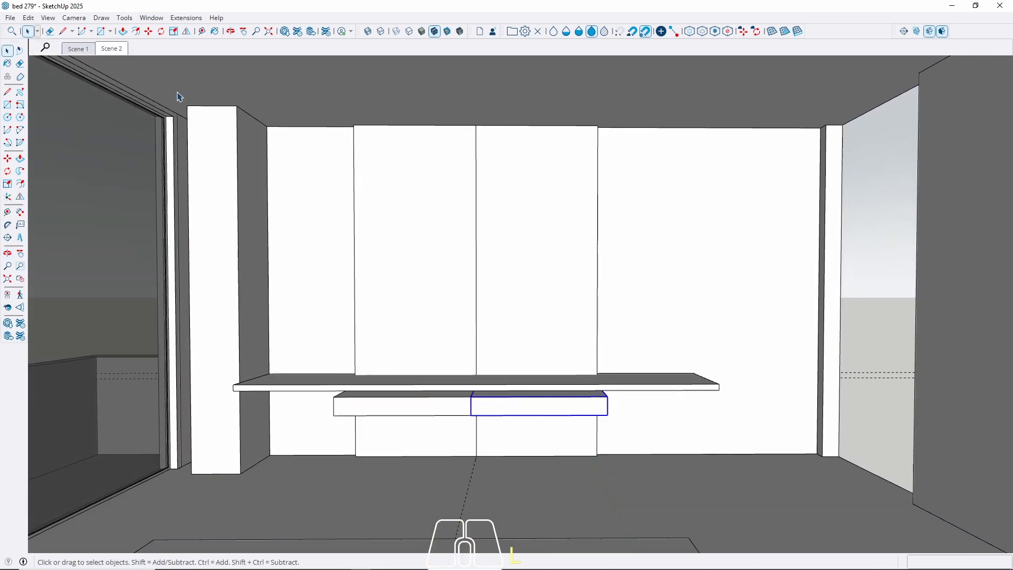
pyautogui.click(76, 51)
pyautogui.click(115, 53)
pyautogui.click(71, 50)
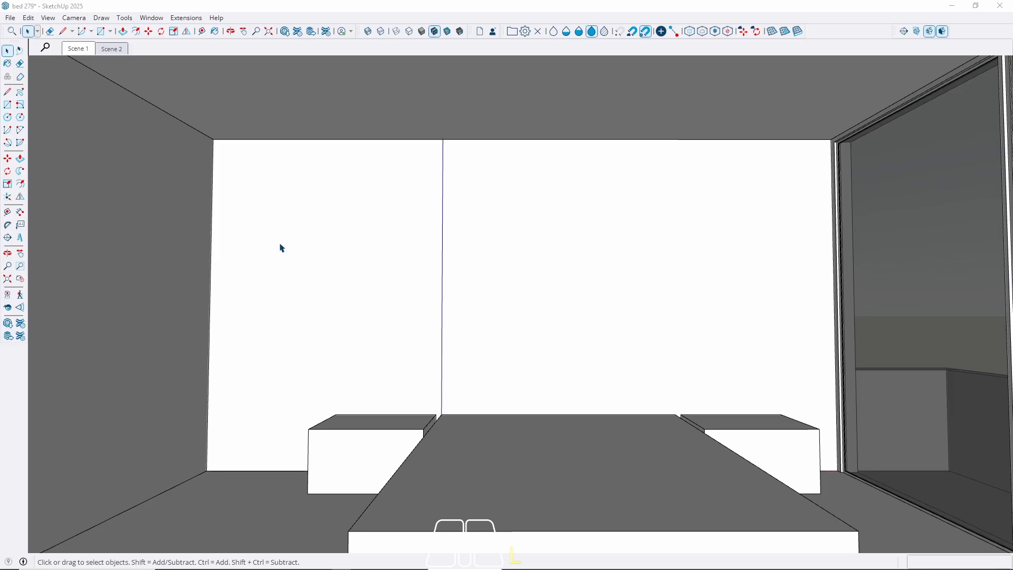
# Place a vertical guide on the bed wall through the middle of the bed's head edge, 315 cm from the left corner
pyautogui.moveTo(450, 289); pyautogui.dragTo(479, 332, button='middle')
pyautogui.press('t')
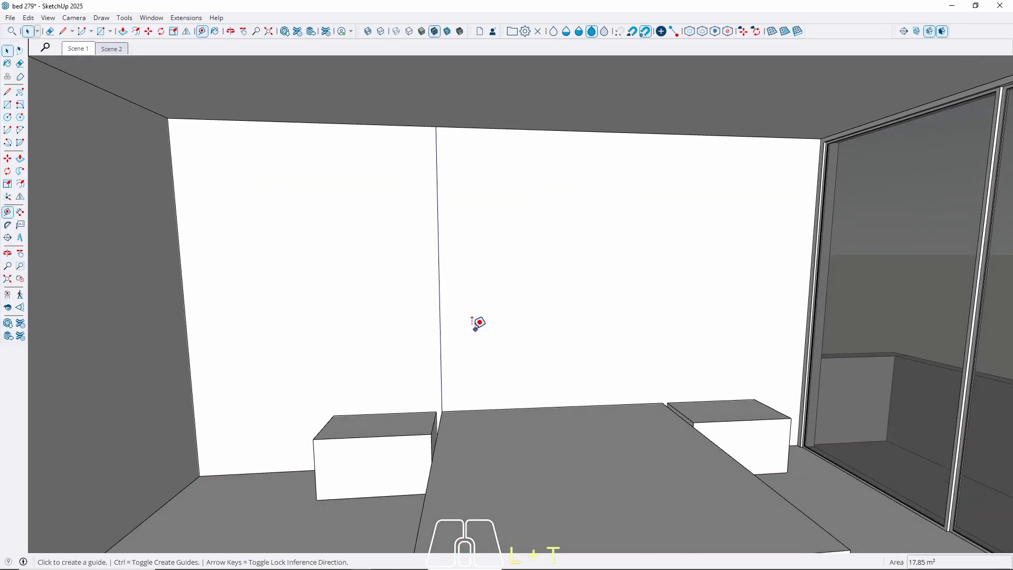
pyautogui.click(182, 291)
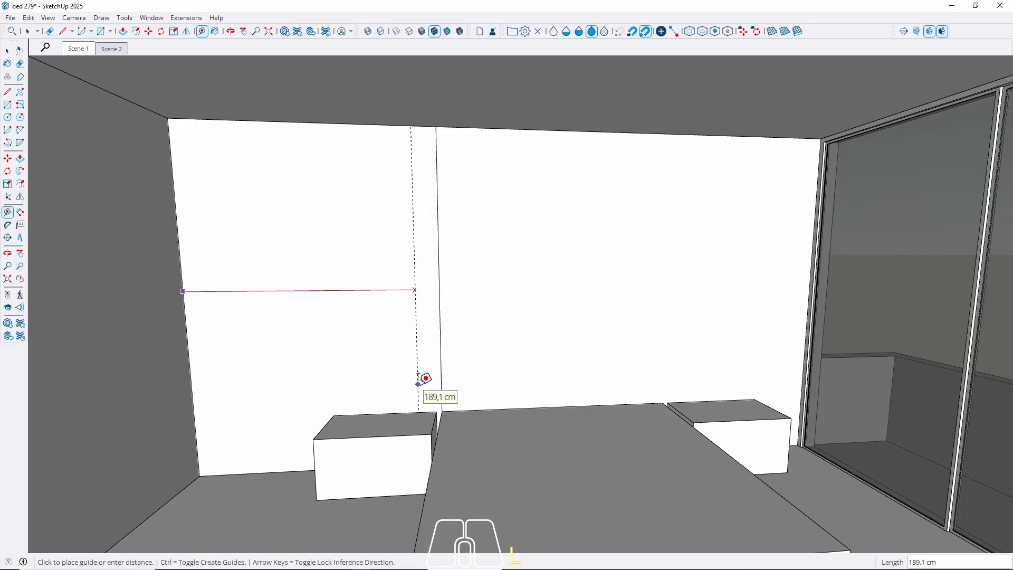
pyautogui.press('Right')
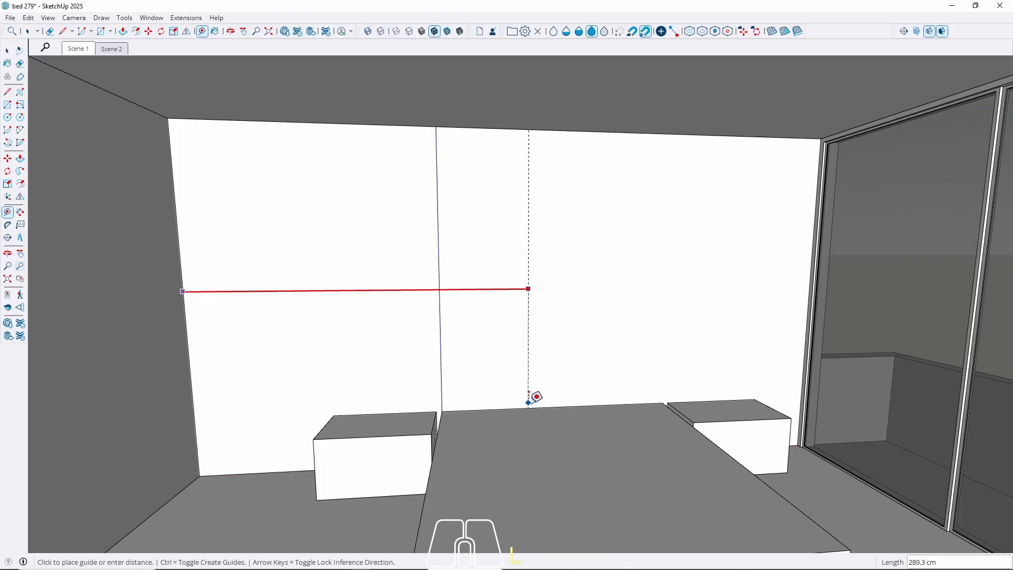
pyautogui.click(558, 403)
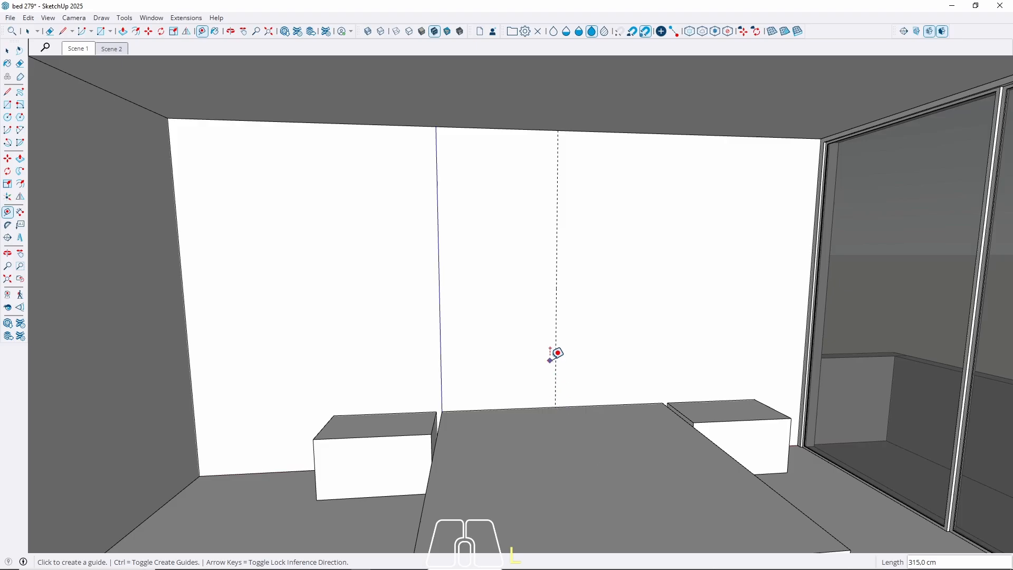
# Place a second vertical guide on the bed wall 130 cm to the left of the central guide
pyautogui.click(556, 351)
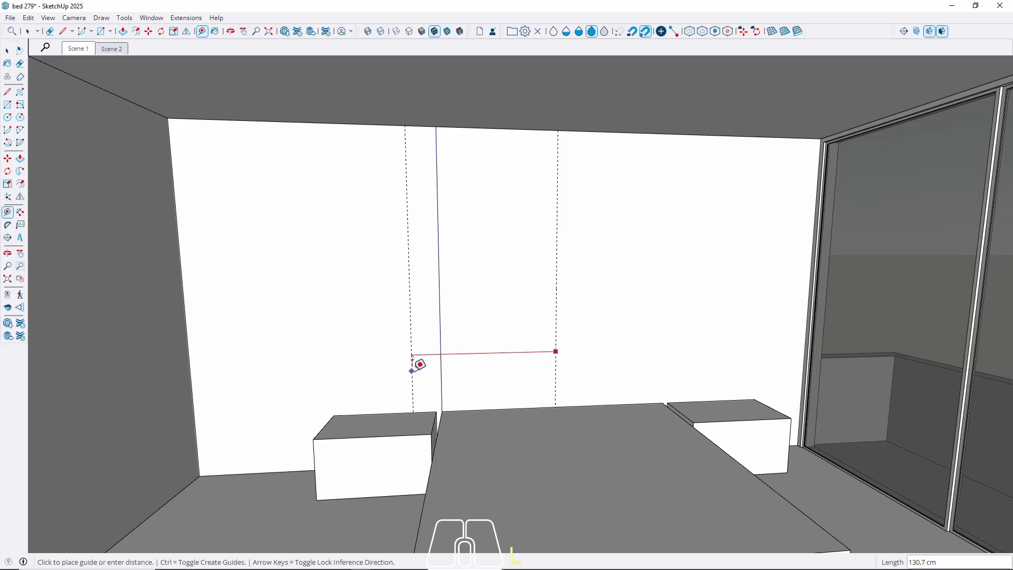
pyautogui.press('Left')
pyautogui.press('Right')
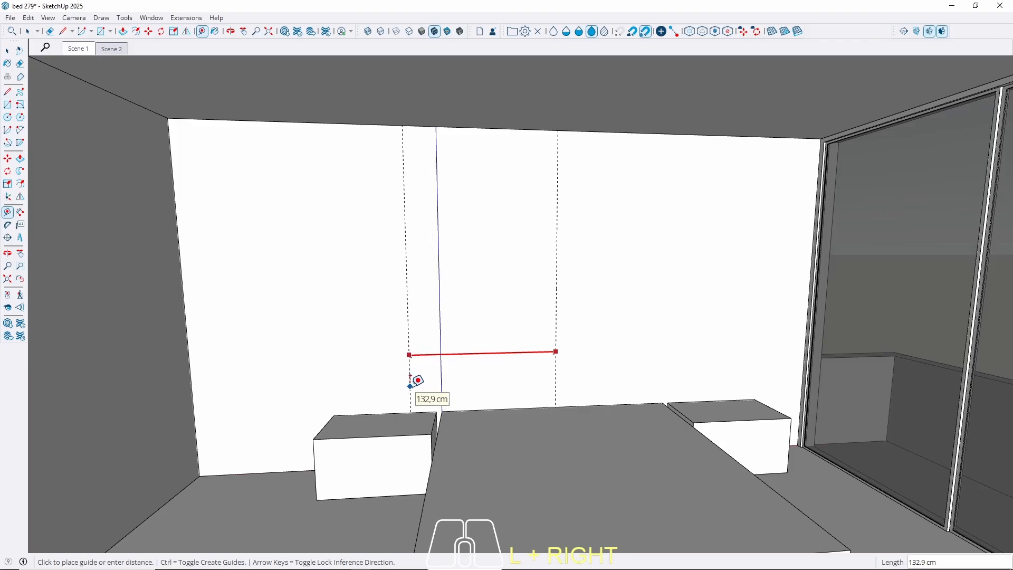
pyautogui.write('1')
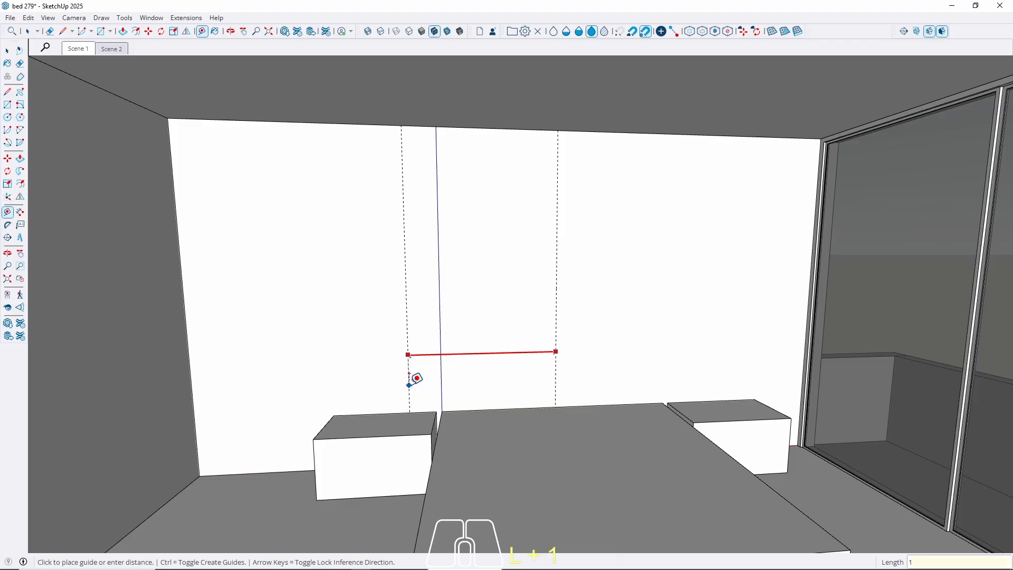
pyautogui.write('30')
pyautogui.press('Return')
# Restore the Scene 1 view and place a vertical guide 130 cm to the right of the bed wall's central guide
pyautogui.scroll(-2, 316, 347)
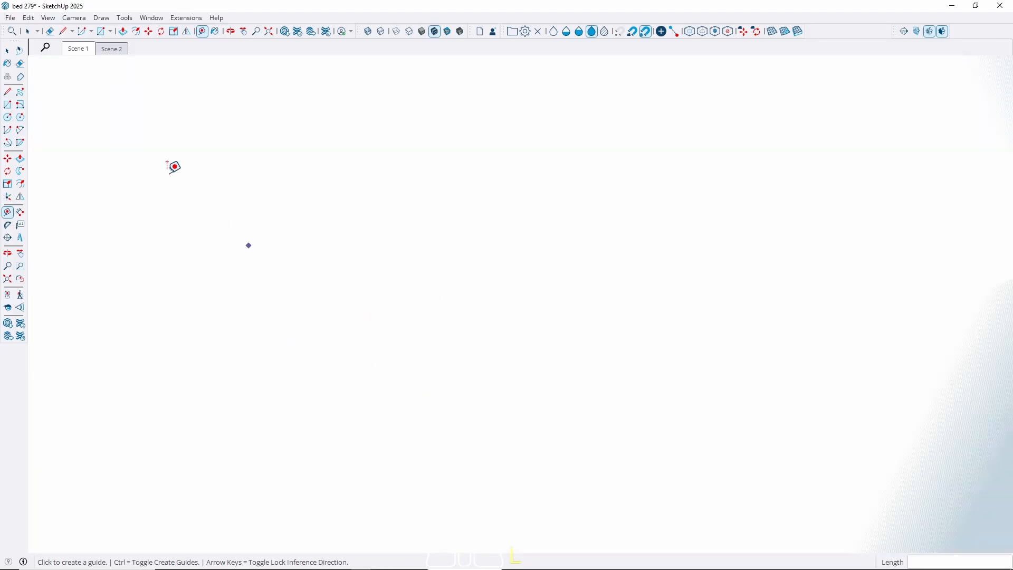
pyautogui.click(84, 50)
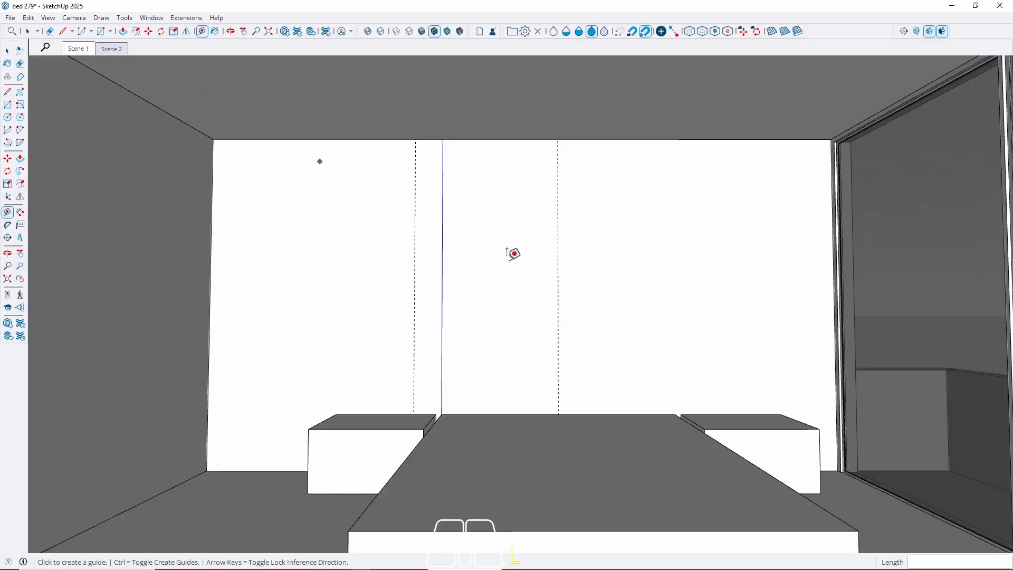
pyautogui.click(558, 313)
pyautogui.write('1')
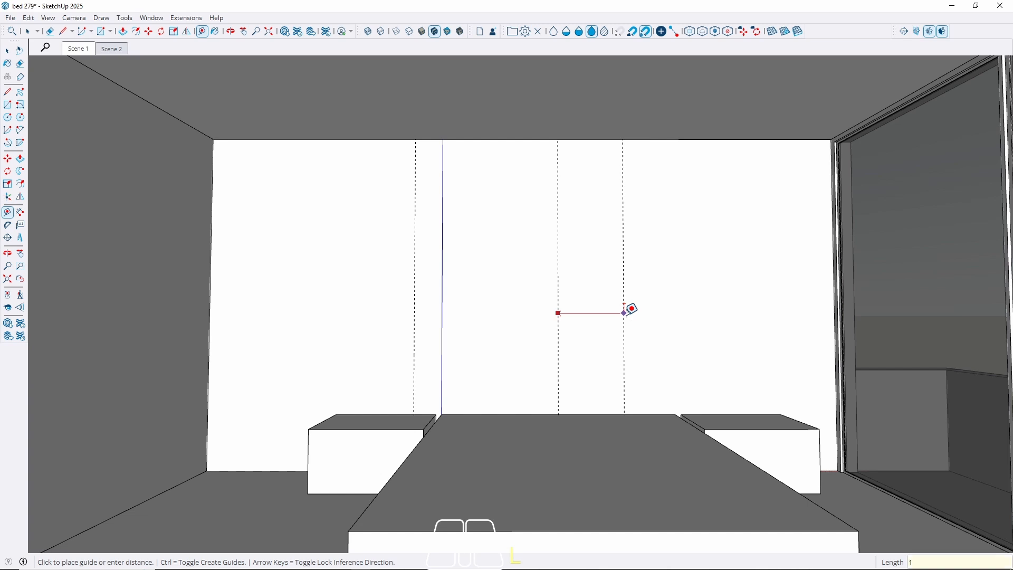
pyautogui.write('30')
pyautogui.press('Return')
pyautogui.press('space')
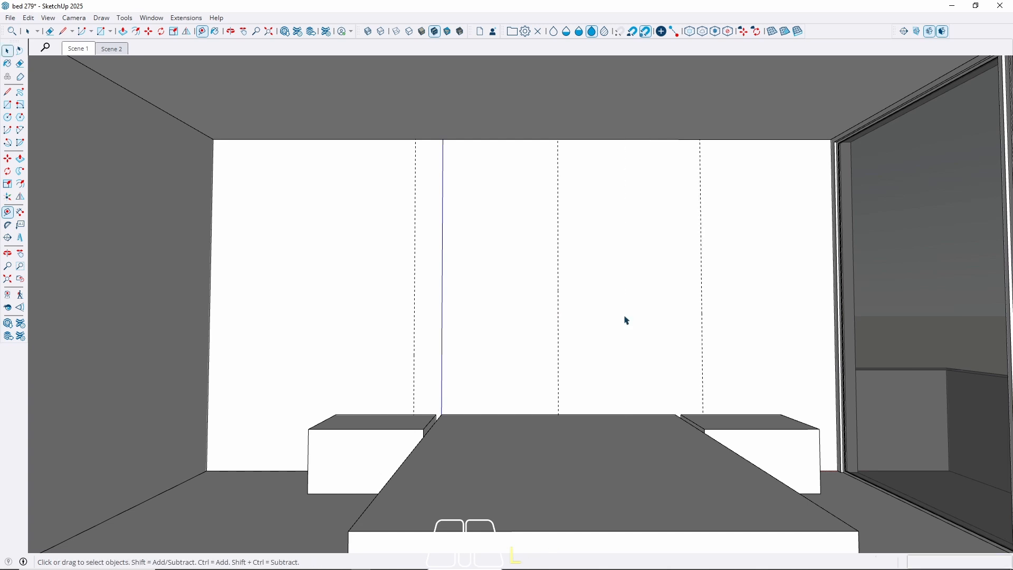
# Place a horizontal guide across the bed wall 100 cm above the floor
pyautogui.moveTo(522, 289); pyautogui.dragTo(523, 324, button='middle')
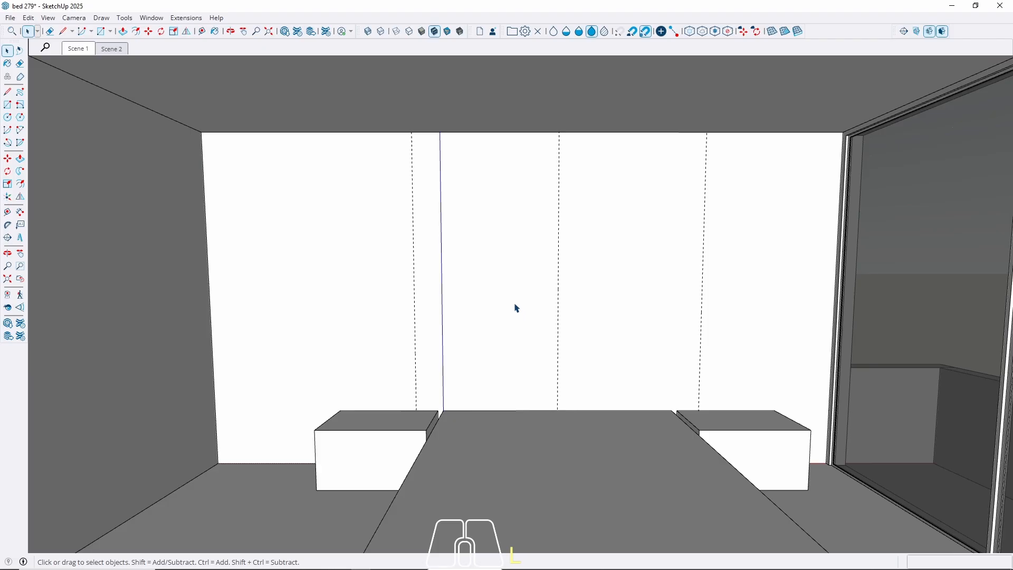
pyautogui.press('t')
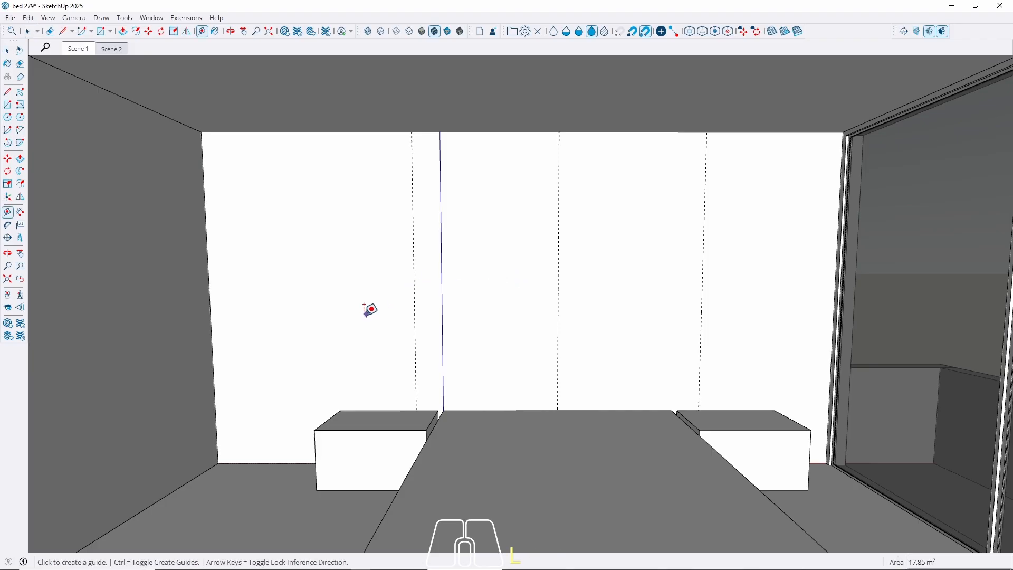
pyautogui.click(277, 463)
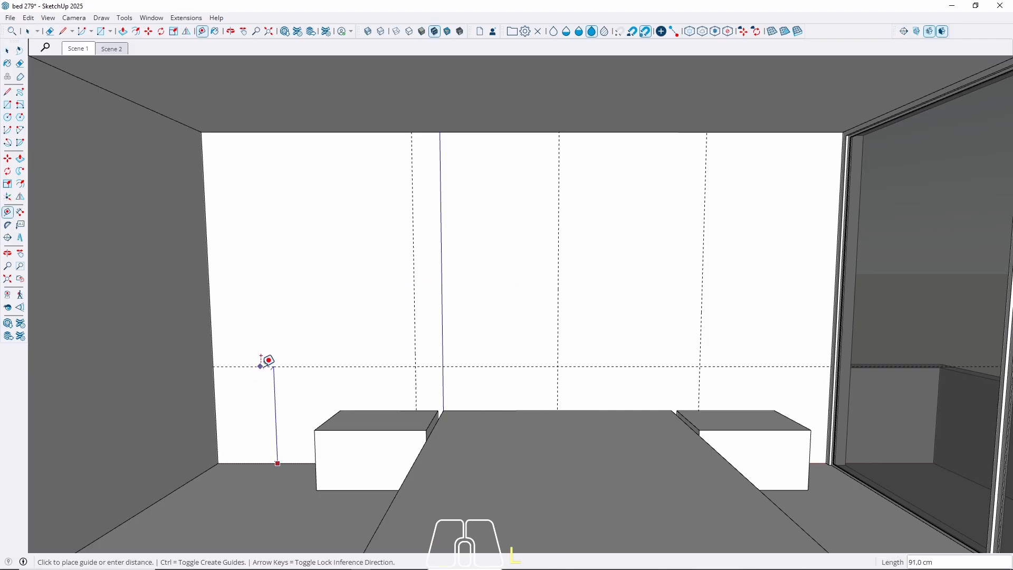
pyautogui.write('100')
pyautogui.press('Return')
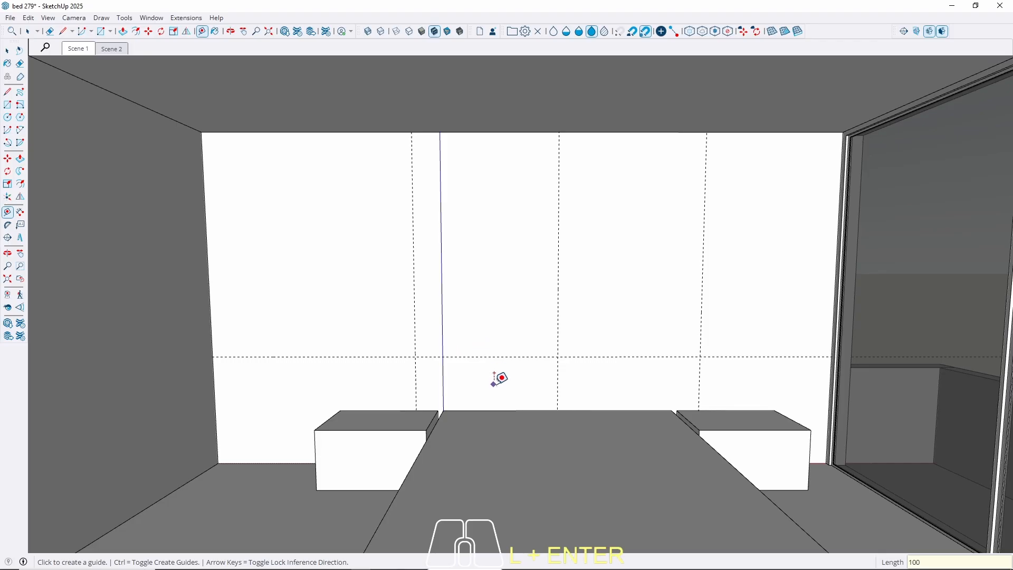
pyautogui.moveTo(494, 355); pyautogui.dragTo(454, 346, button='middle')
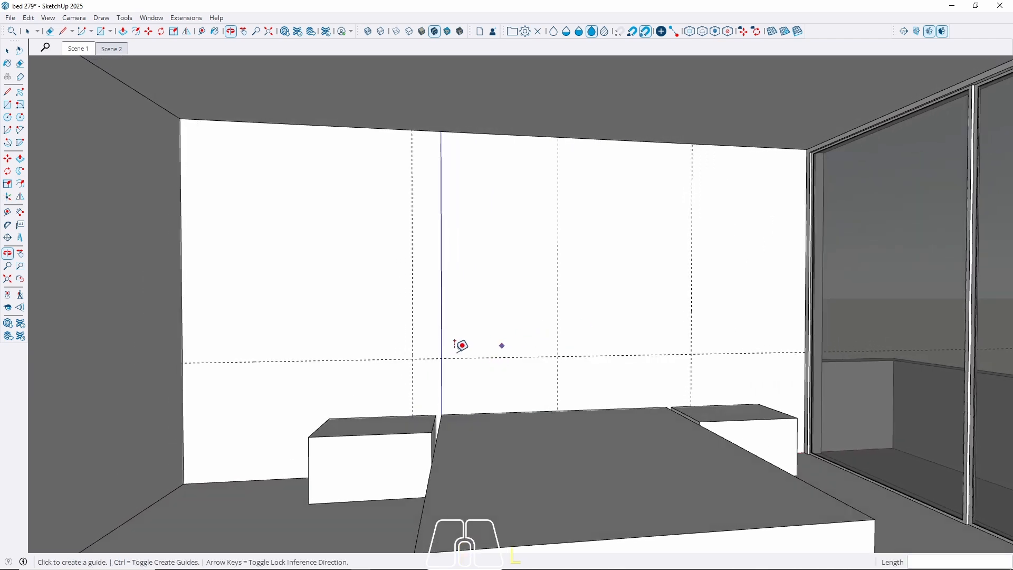
# Place a second horizontal guide on the bed wall 10 cm above the existing horizontal guide
pyautogui.click(294, 360)
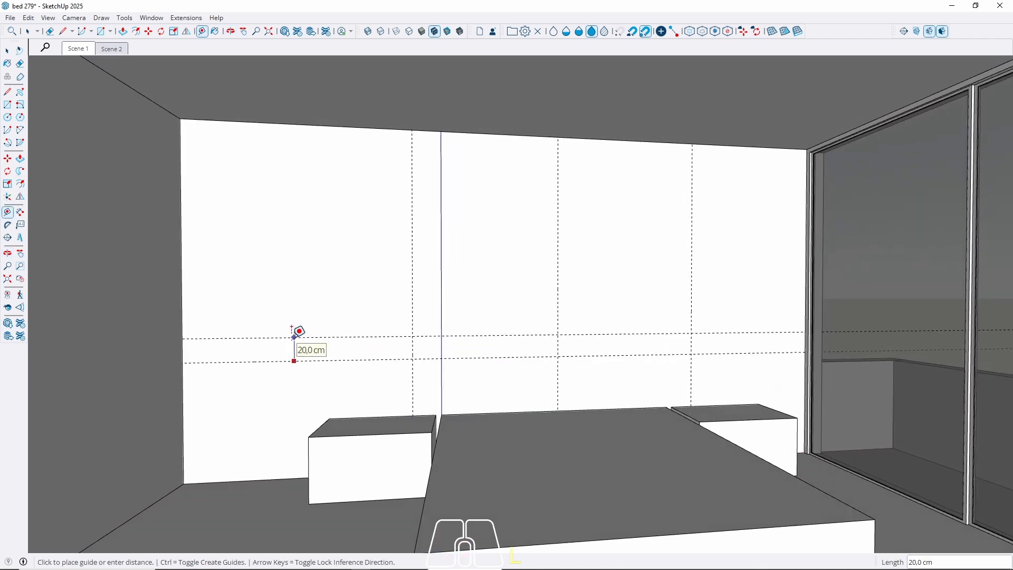
pyautogui.write('10')
pyautogui.press('Return')
pyautogui.press('space')
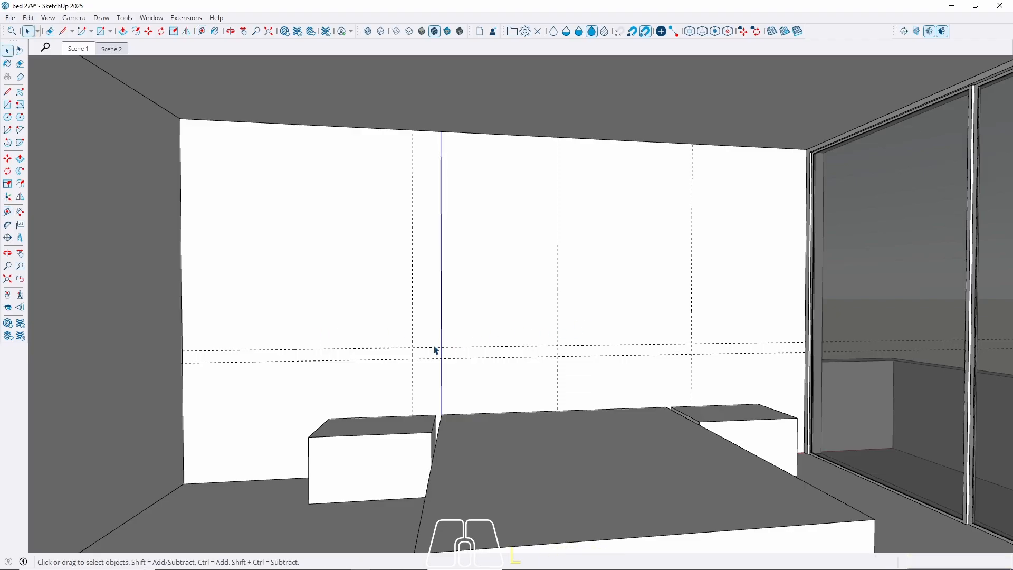
pyautogui.scroll(4, 435, 351)
pyautogui.press('r')
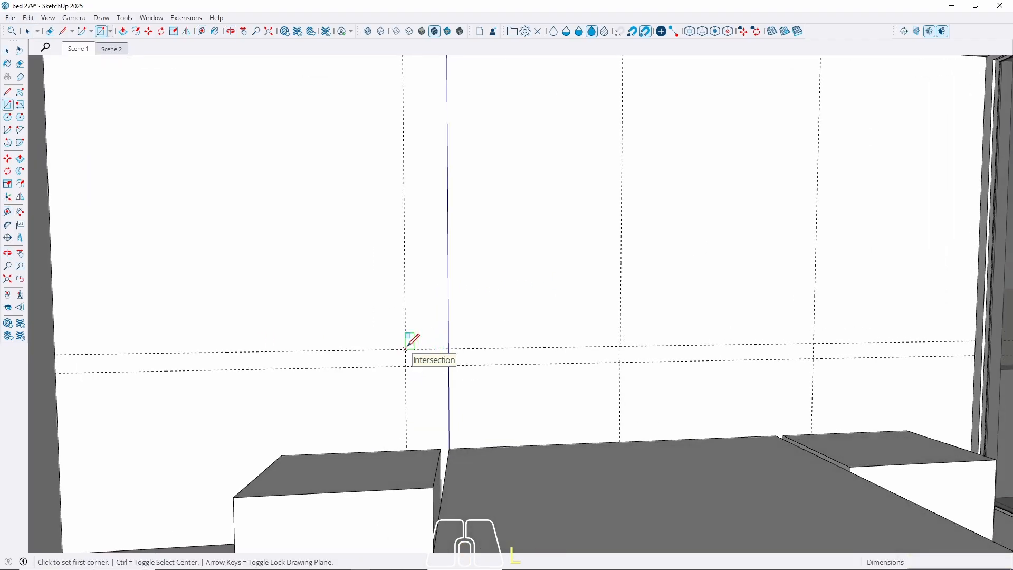
pyautogui.click(405, 349)
pyautogui.moveTo(656, 374); pyautogui.dragTo(688, 437, button='middle')
pyautogui.press('space')
pyautogui.scroll(-3, 566, 281)
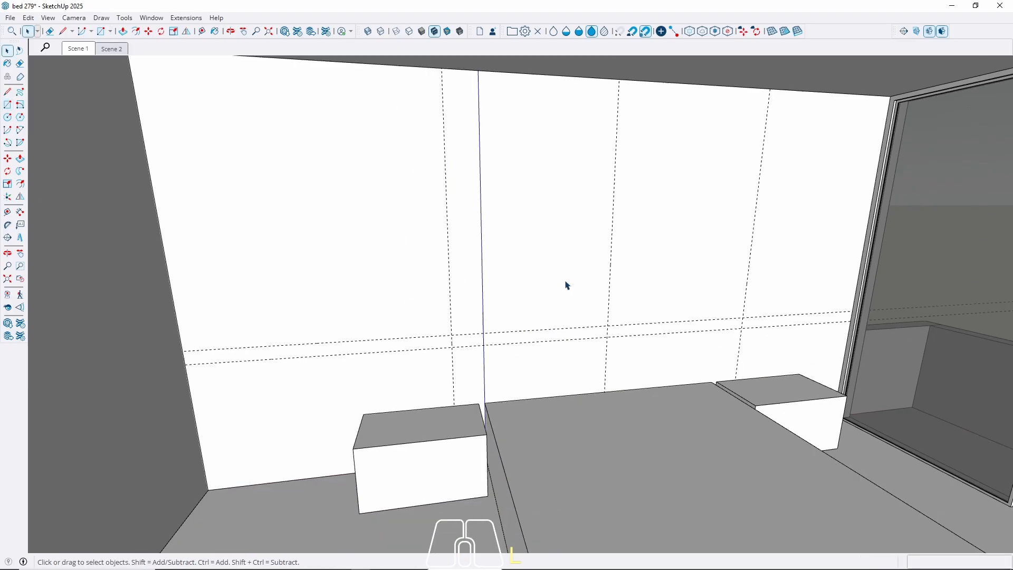
# Move the bed and both nightstands together 3 cm away from the wall
pyautogui.click(423, 422)
pyautogui.keyDown('shift'); pyautogui.click(645, 457); pyautogui.keyUp('shift')
pyautogui.keyDown('shift'); pyautogui.click(765, 413); pyautogui.keyUp('shift')
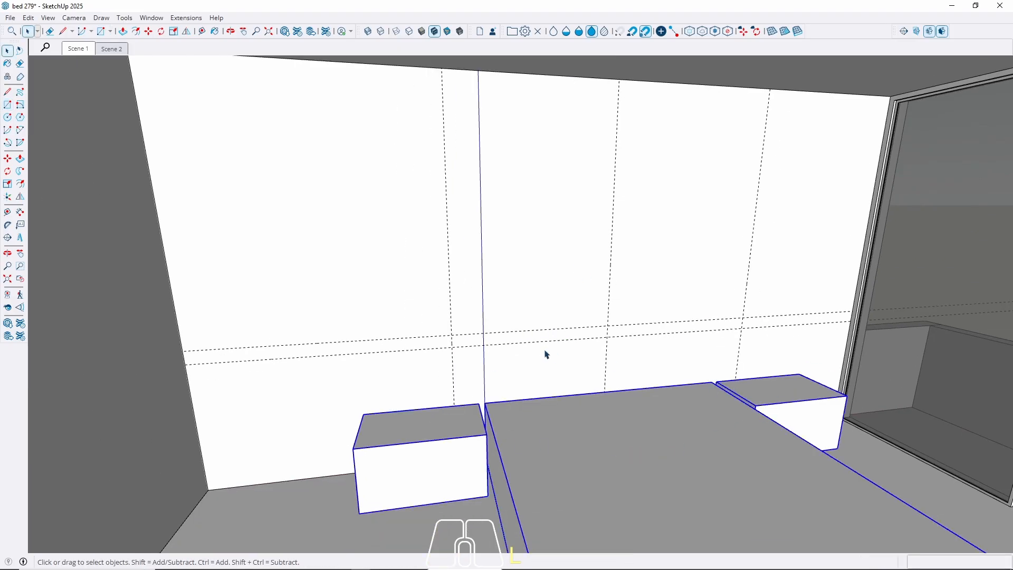
pyautogui.press('m')
pyautogui.click(255, 522)
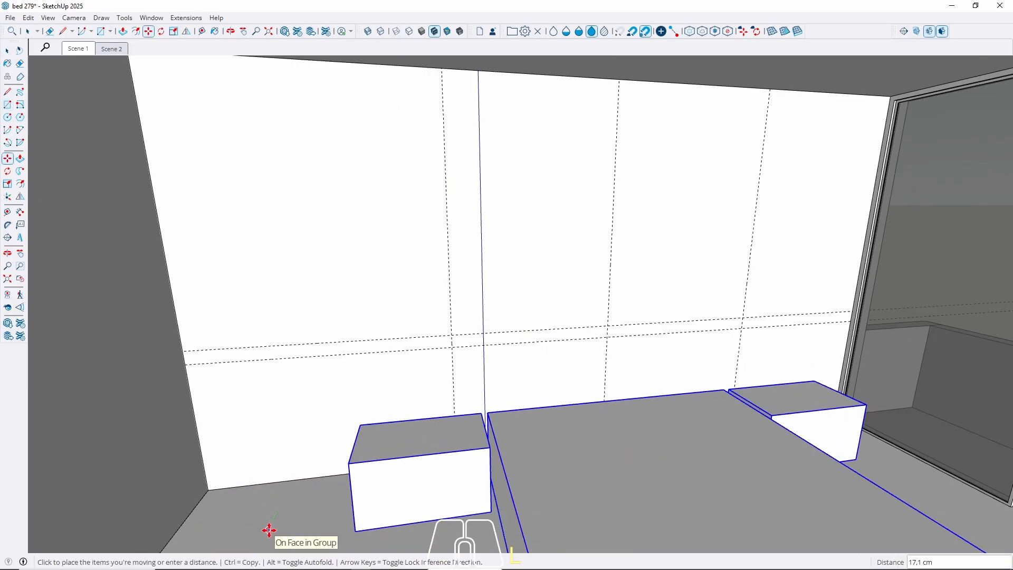
pyautogui.press('Escape')
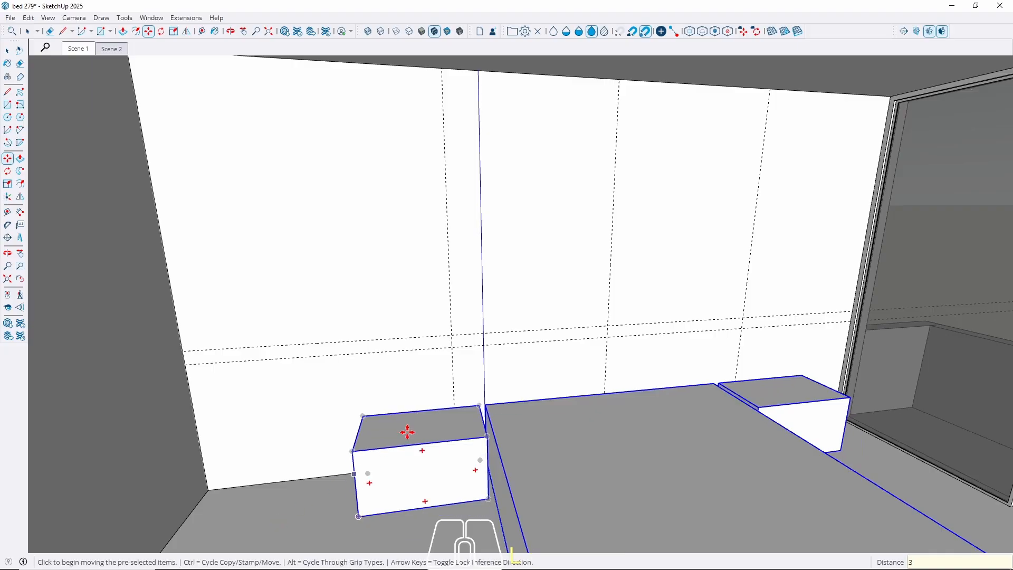
pyautogui.press('space')
pyautogui.press('r')
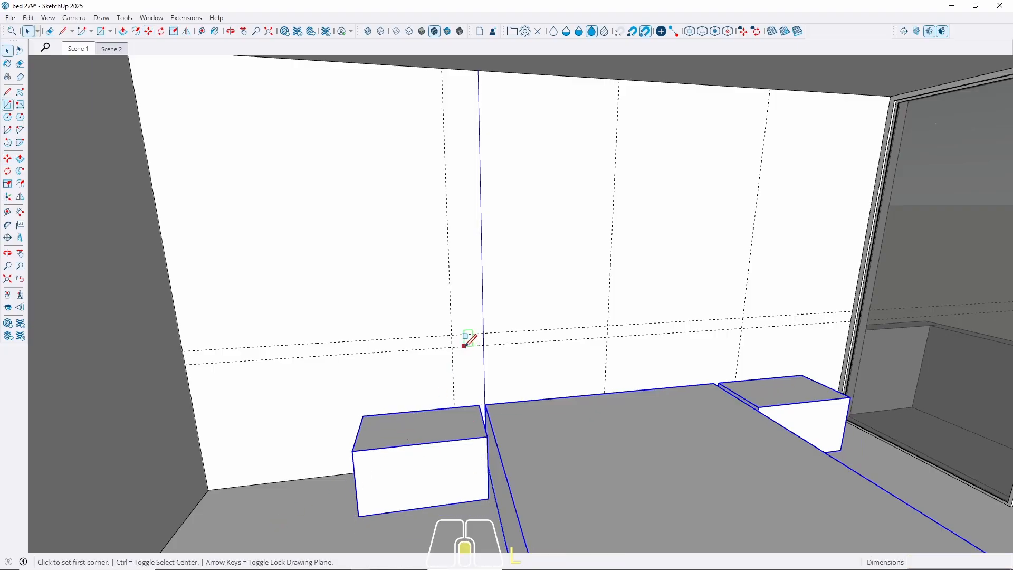
pyautogui.scroll(3, 469, 339)
pyautogui.click(442, 326)
pyautogui.moveTo(719, 334); pyautogui.dragTo(305, 362, button='middle')
pyautogui.press('space')
# Group the bed with both nightstands and remove the group from the room
pyautogui.moveTo(285, 440)
pyautogui.mouseDown(button='middle')
pyautogui.moveTo(333, 407)
pyautogui.moveTo(384, 441)
pyautogui.moveTo(406, 431)
pyautogui.mouseUp(button='middle')
pyautogui.rightClick(405, 432)
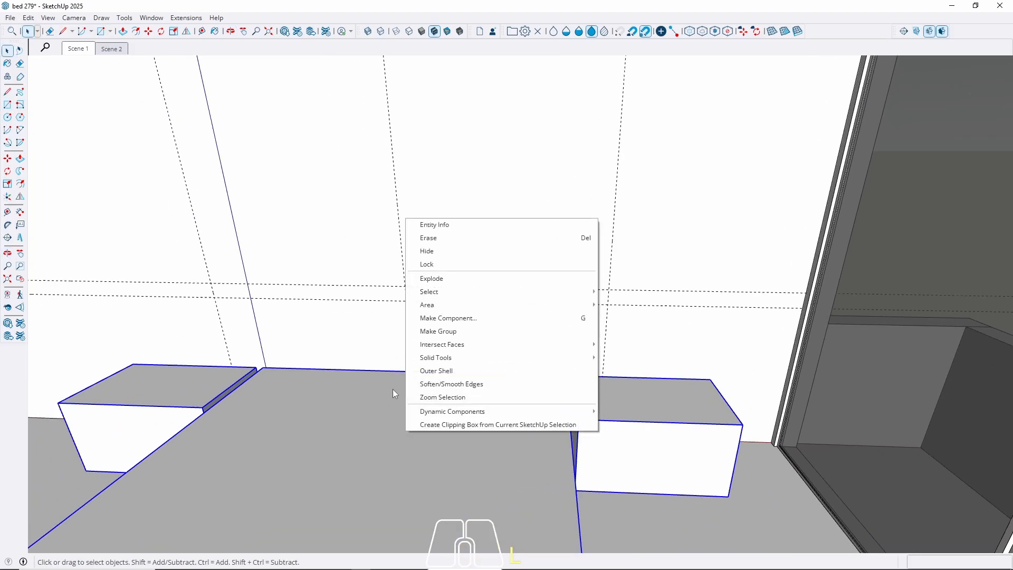
pyautogui.click(442, 332)
pyautogui.press('Delete')
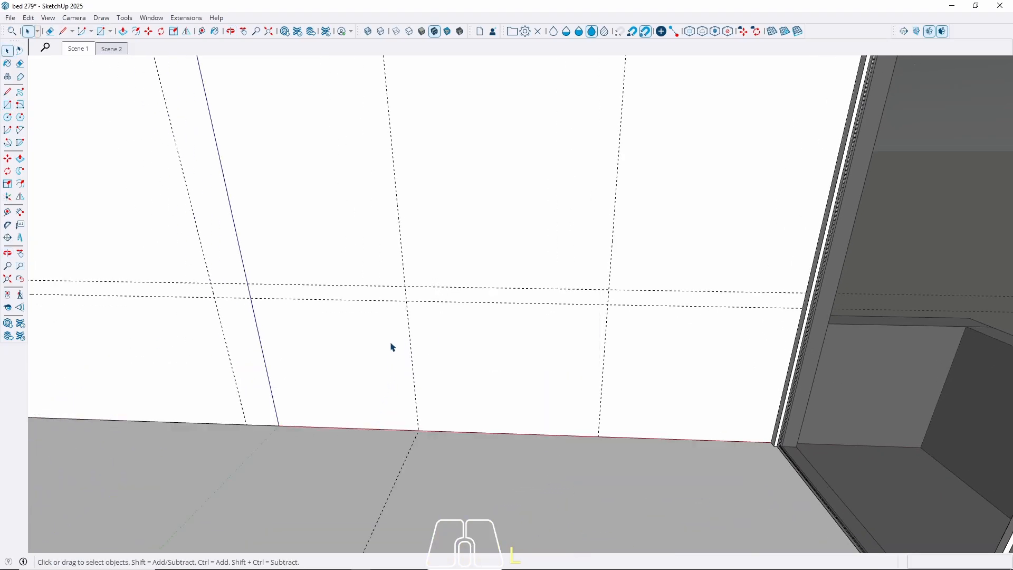
# Draw a rectangle on the bed wall between the outer vertical guides, from the lower horizontal guide down to the floor
pyautogui.press('r')
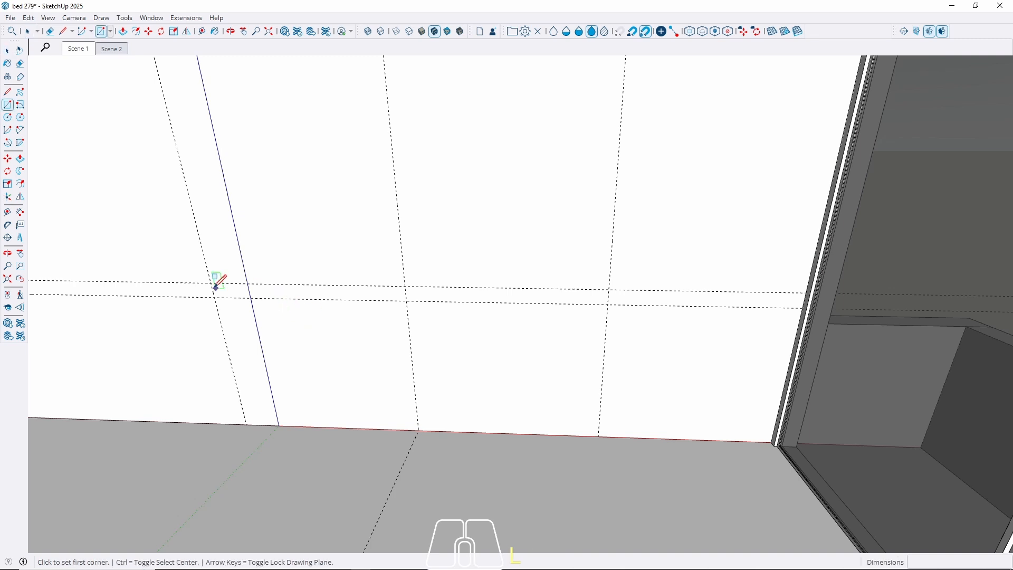
pyautogui.click(215, 297)
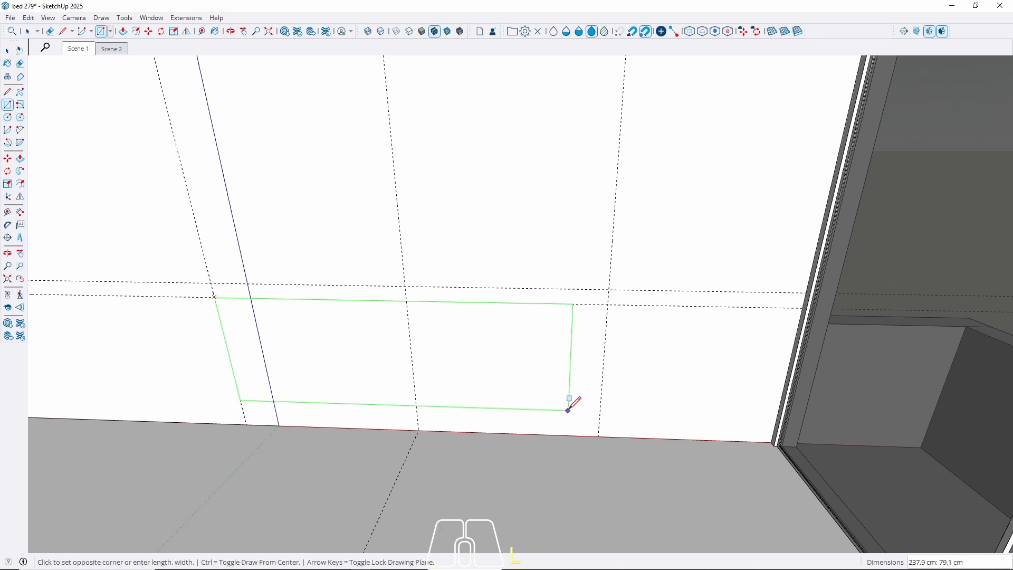
pyautogui.click(597, 435)
pyautogui.press('space')
pyautogui.moveTo(543, 396); pyautogui.dragTo(544, 408, button='middle')
# Extrude the rectangle out from the bed wall into a thin headboard panel and make it a group
pyautogui.press('p')
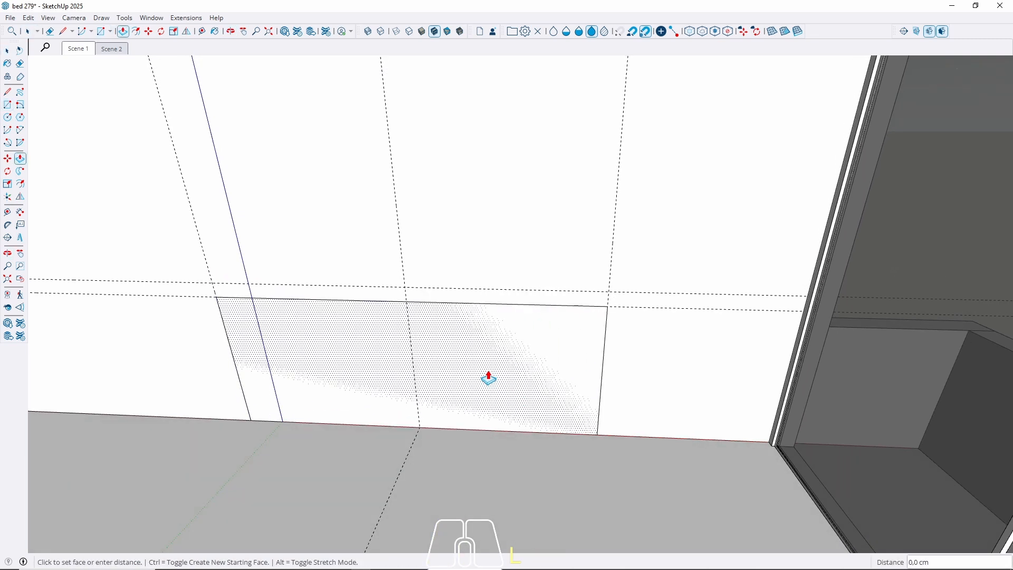
pyautogui.click(486, 380)
pyautogui.press('Escape')
pyautogui.press('space')
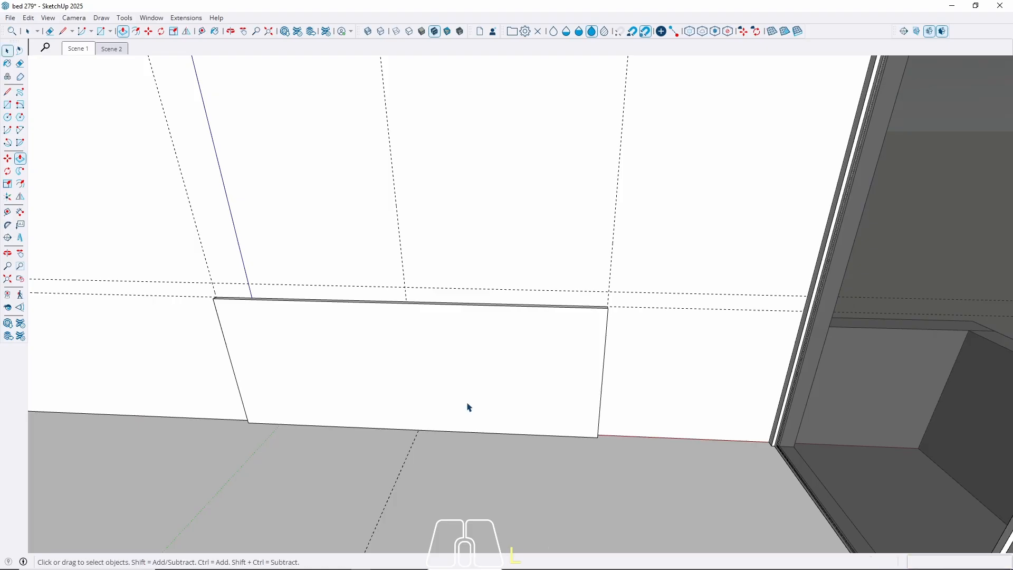
pyautogui.click(373, 365)
pyautogui.rightClick(373, 365)
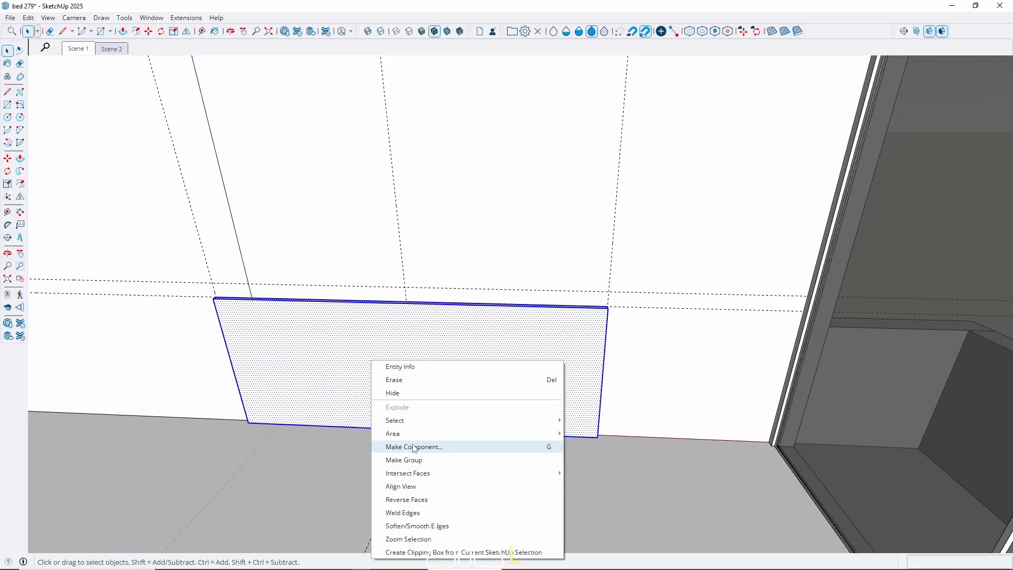
pyautogui.click(423, 462)
# Raise the top face of the headboard panel, inside its group, to the upper horizontal guide
pyautogui.moveTo(389, 422); pyautogui.dragTo(375, 353, button='middle')
pyautogui.scroll(5, 341, 335)
pyautogui.doubleClick(346, 349)
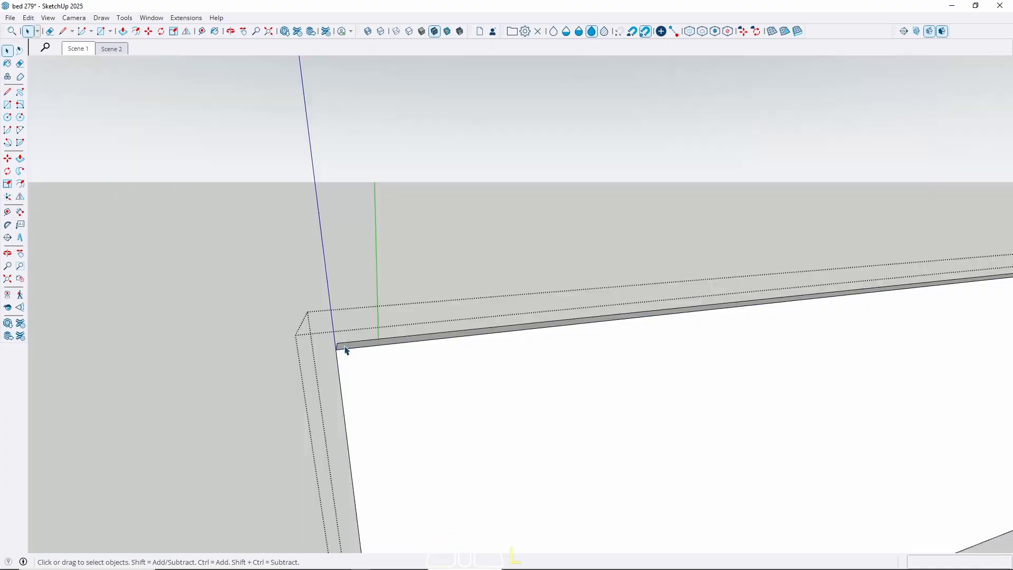
pyautogui.press('p')
pyautogui.click(339, 350)
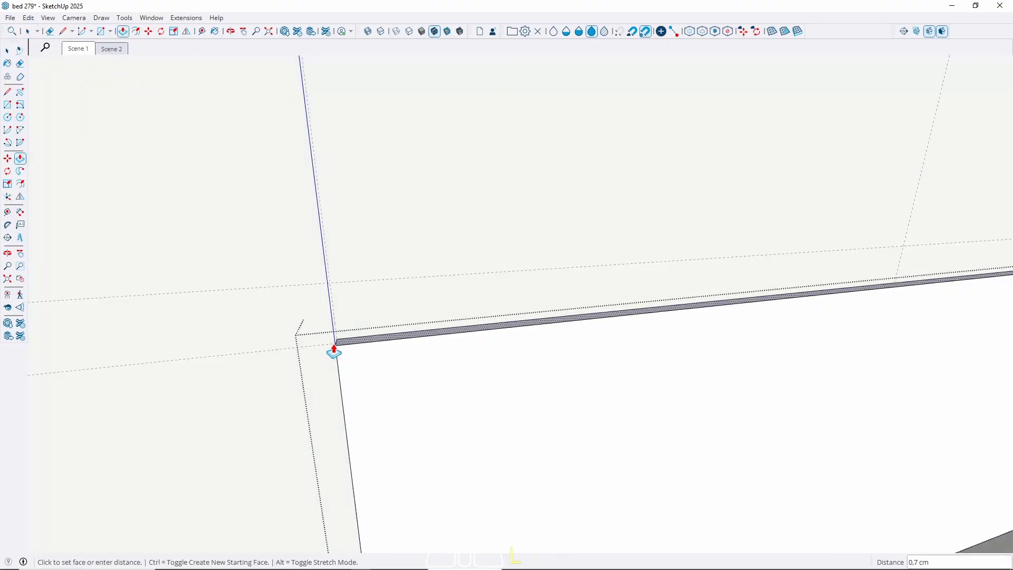
pyautogui.click(298, 286)
pyautogui.press('space')
pyautogui.scroll(-5, 281, 358)
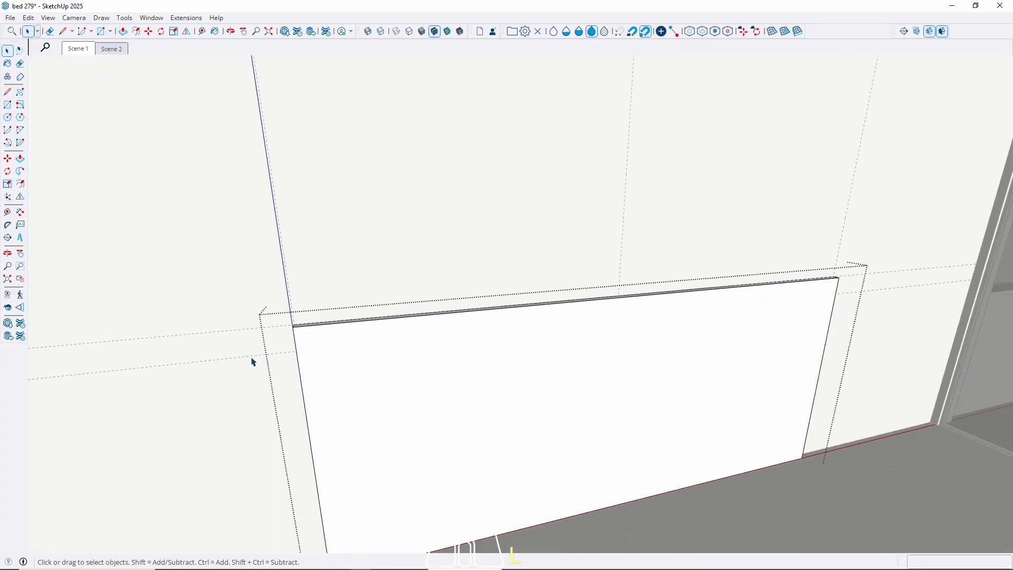
# Draw a rectangle covering the headboard panel's whole top face, from its back left corner to its front right corner
pyautogui.scroll(-5, 259, 340)
pyautogui.moveTo(430, 350); pyautogui.dragTo(288, 370, button='middle')
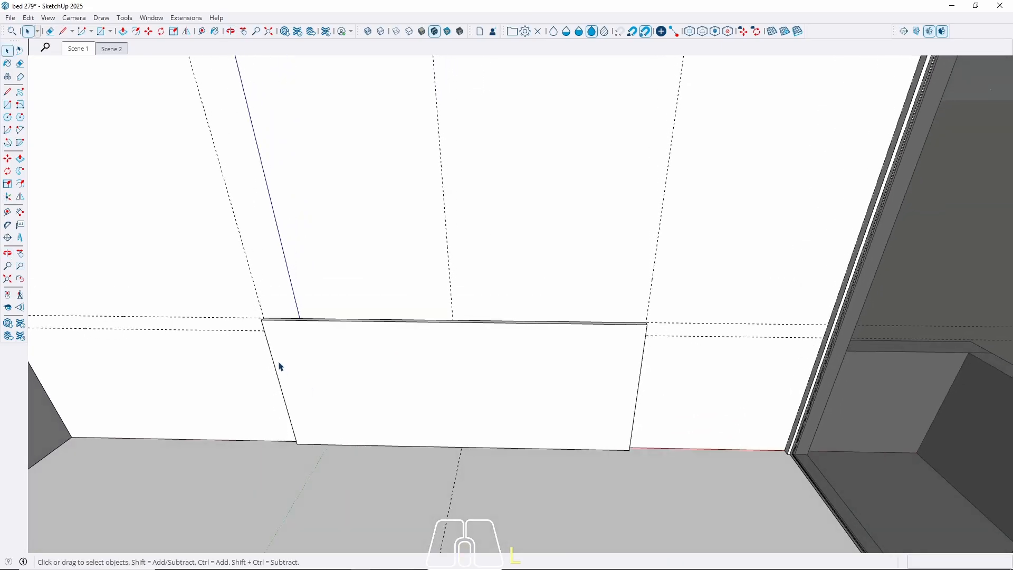
pyautogui.scroll(5, 248, 294)
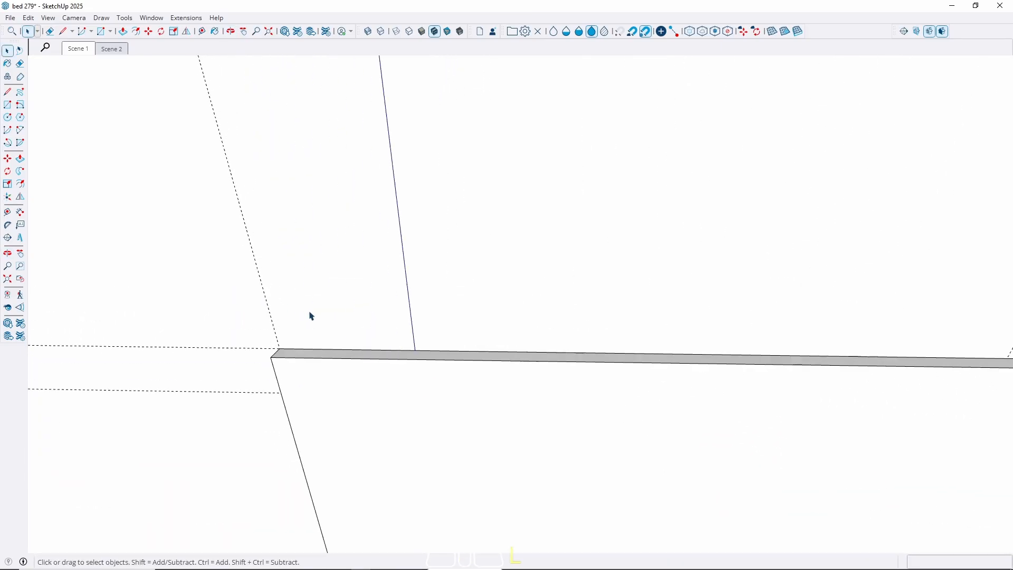
pyautogui.moveTo(310, 316); pyautogui.dragTo(269, 351, button='middle')
pyautogui.press('r')
pyautogui.click(257, 362)
pyautogui.scroll(-4, 164, 354)
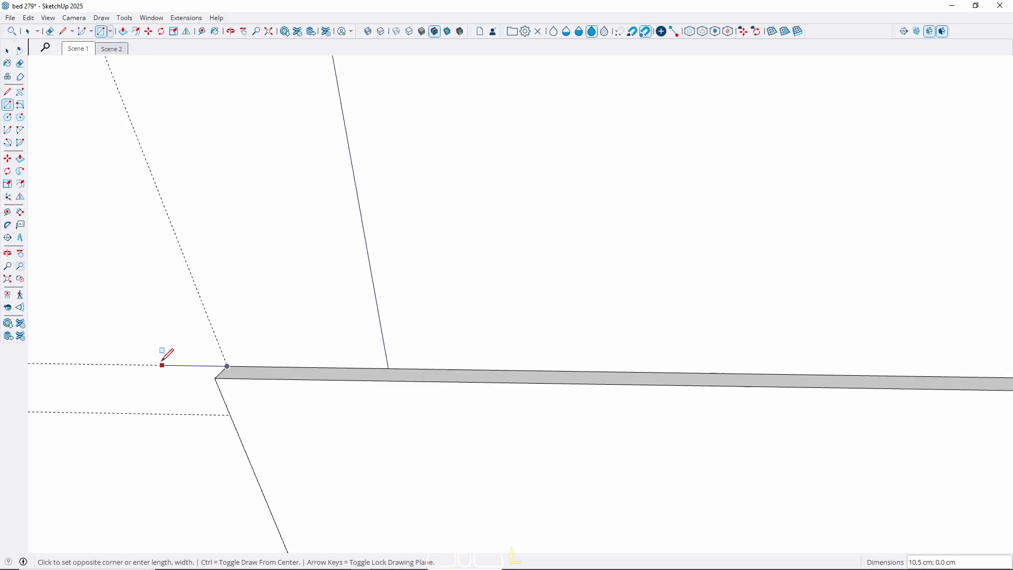
pyautogui.scroll(5, 628, 305)
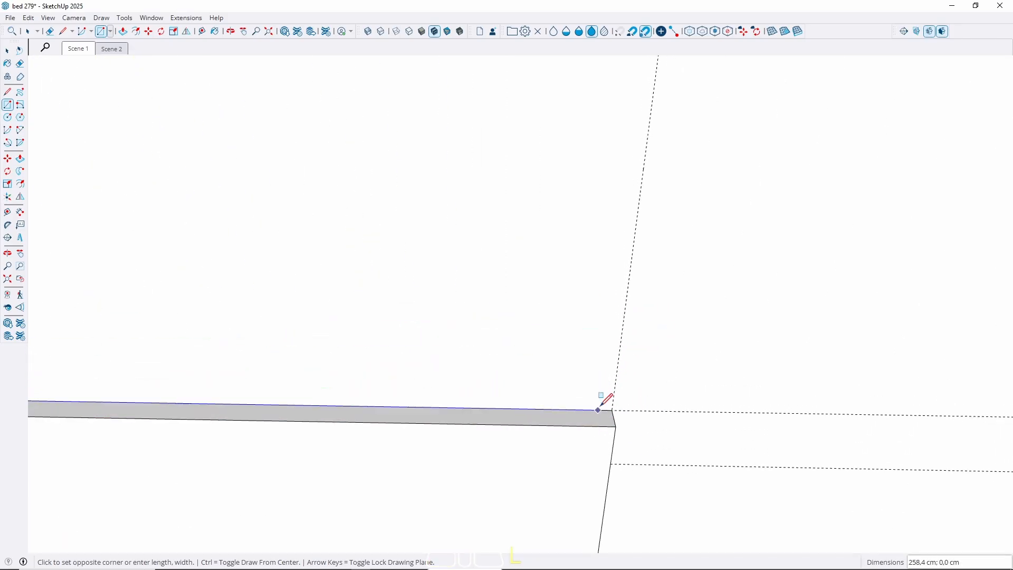
pyautogui.click(616, 425)
pyautogui.press('space')
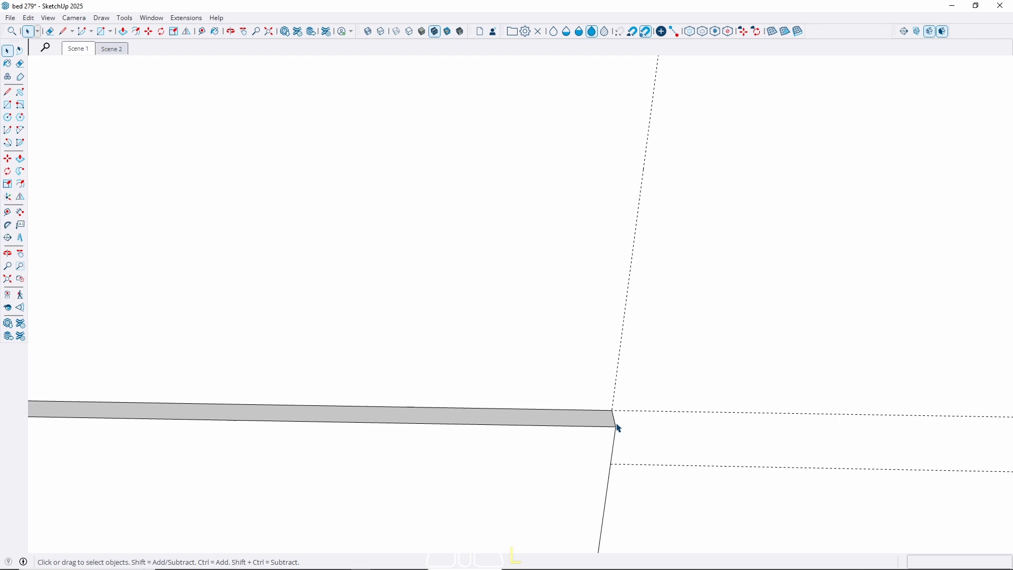
# Extrude the rectangle on top of the headboard panel upward 2 cm into a cap strip
pyautogui.press('p')
pyautogui.click(600, 424)
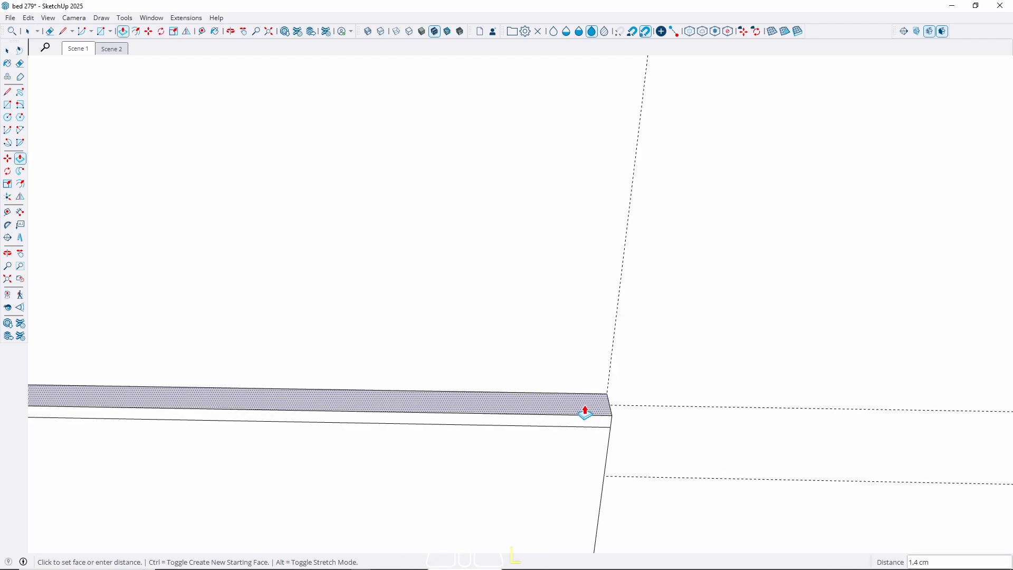
pyautogui.write('2')
pyautogui.press('Return')
# Try to extend the cap strip's front face 2 cm beyond the headboard panel
pyautogui.moveTo(619, 423); pyautogui.dragTo(540, 425, button='middle')
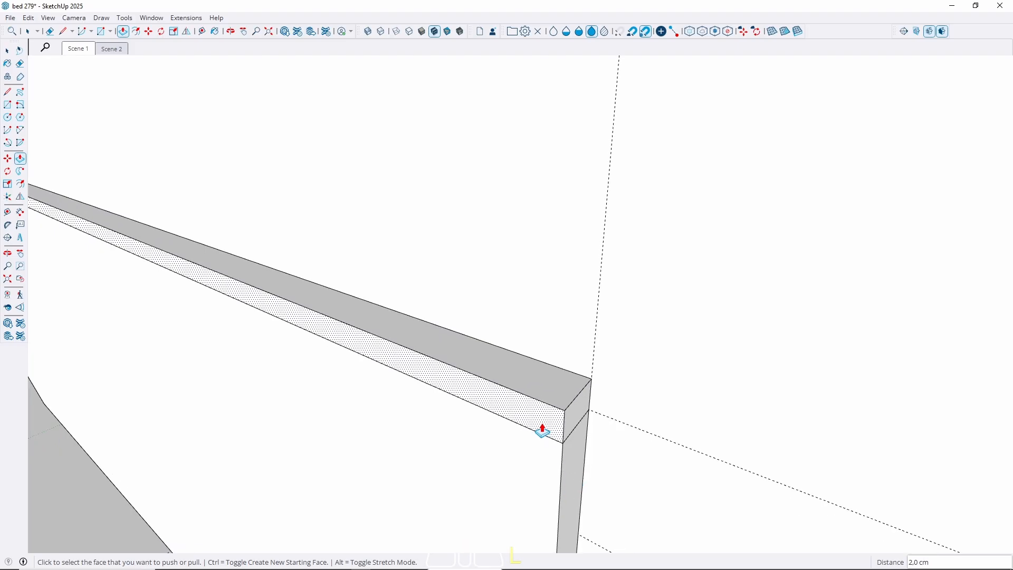
pyautogui.click(535, 430)
pyautogui.press('Return')
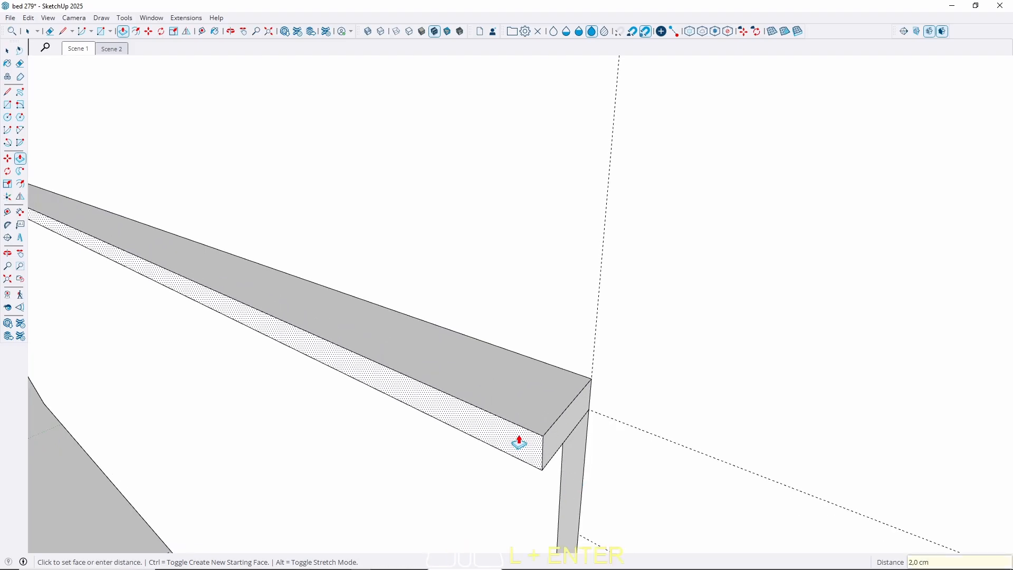
pyautogui.press('space')
pyautogui.hotkey('ctrl', 'z')
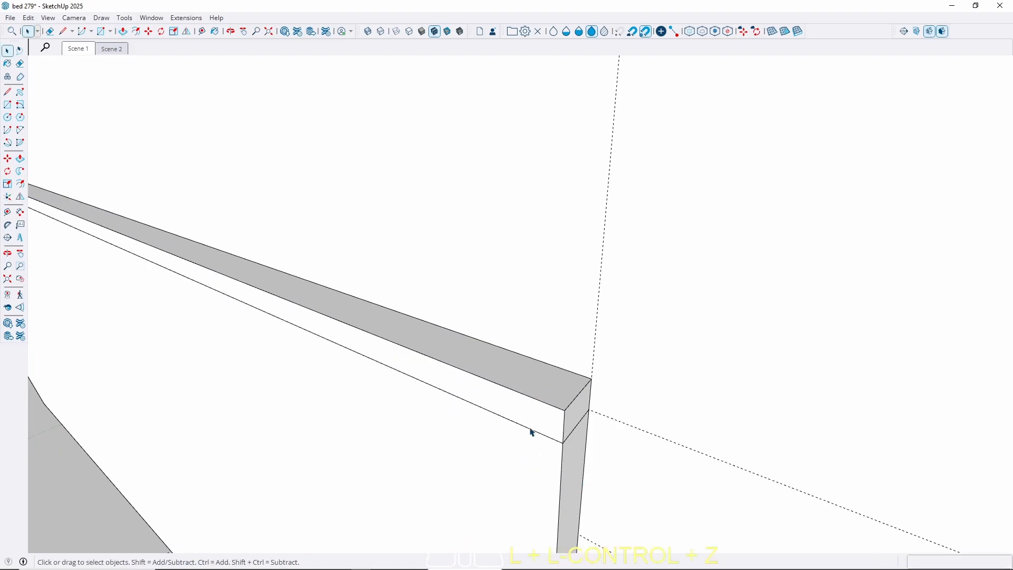
# Extend the cap strip's front face 1 cm beyond the headboard panel
pyautogui.press('p')
pyautogui.click(532, 431)
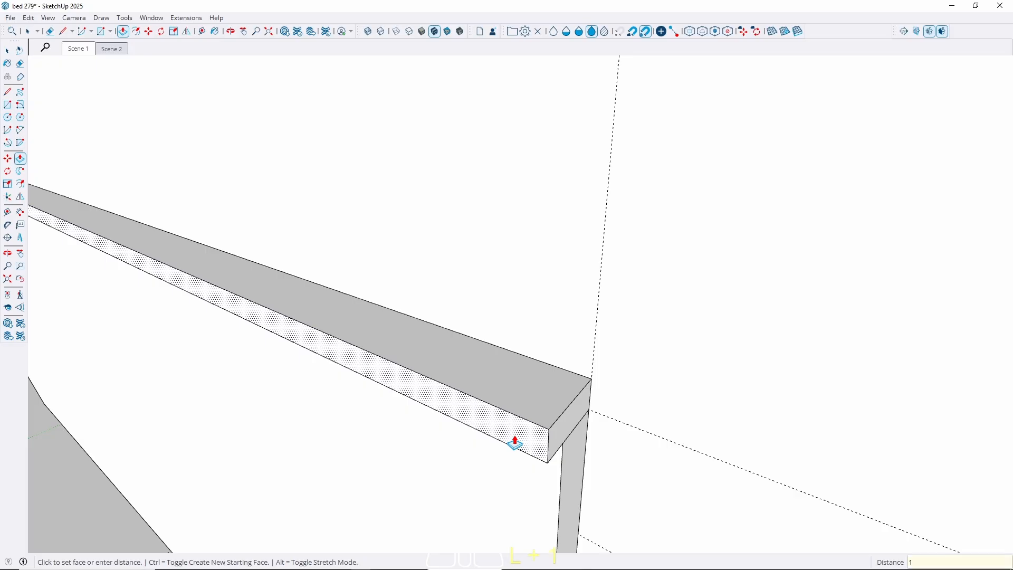
pyautogui.press('Return')
pyautogui.press('space')
# Select the whole cap strip on top of the headboard panel and make it a group
pyautogui.moveTo(525, 419); pyautogui.dragTo(436, 362, button='middle')
pyautogui.scroll(3, 335, 319)
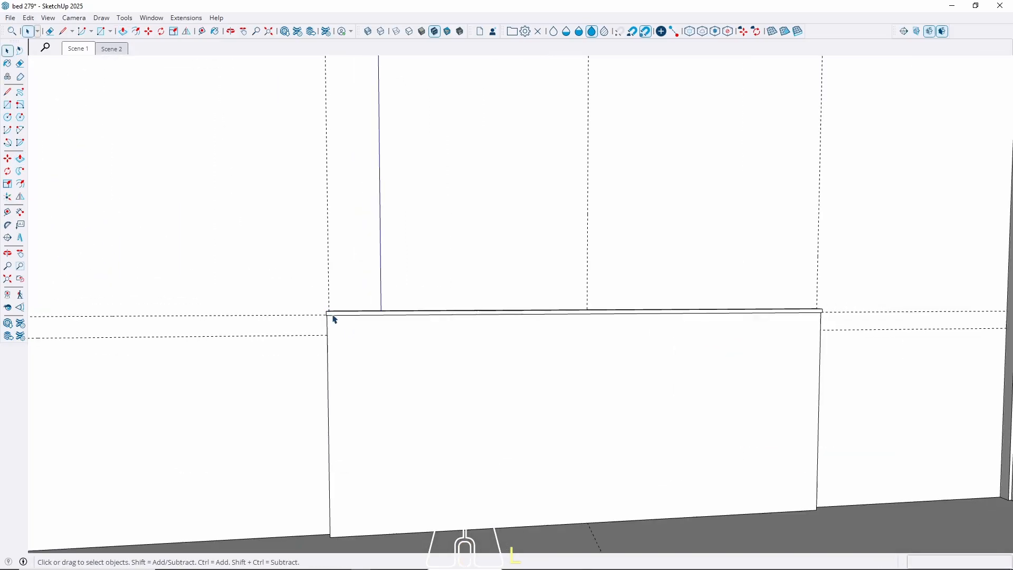
pyautogui.scroll(2, 335, 319)
pyautogui.click(340, 320)
pyautogui.rightClick(341, 319)
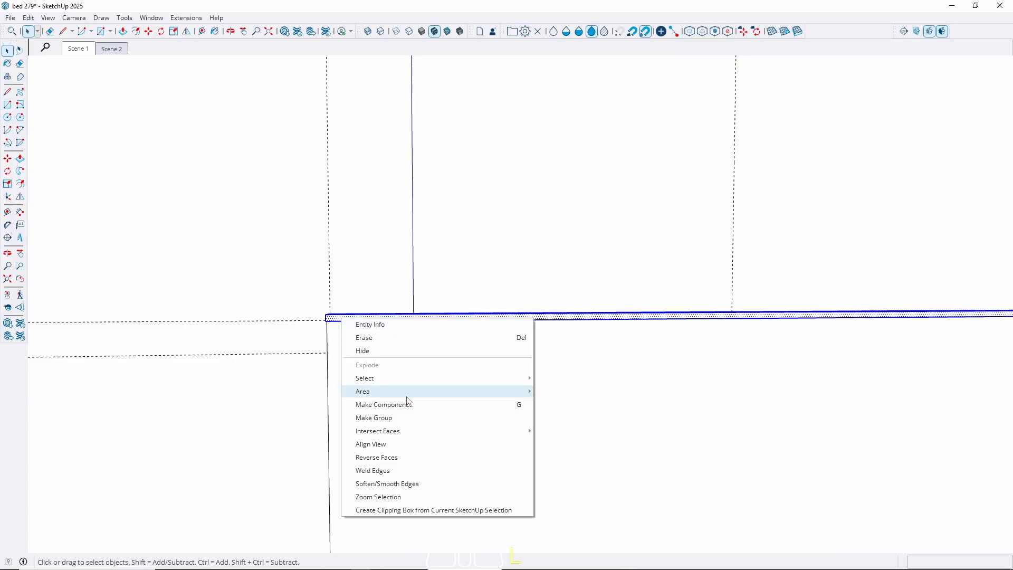
pyautogui.click(406, 418)
# Draw a 260 by 188 cm rectangle on the bed wall between the outer guides, from the cap strip up to the ceiling
pyautogui.scroll(-4, 244, 396)
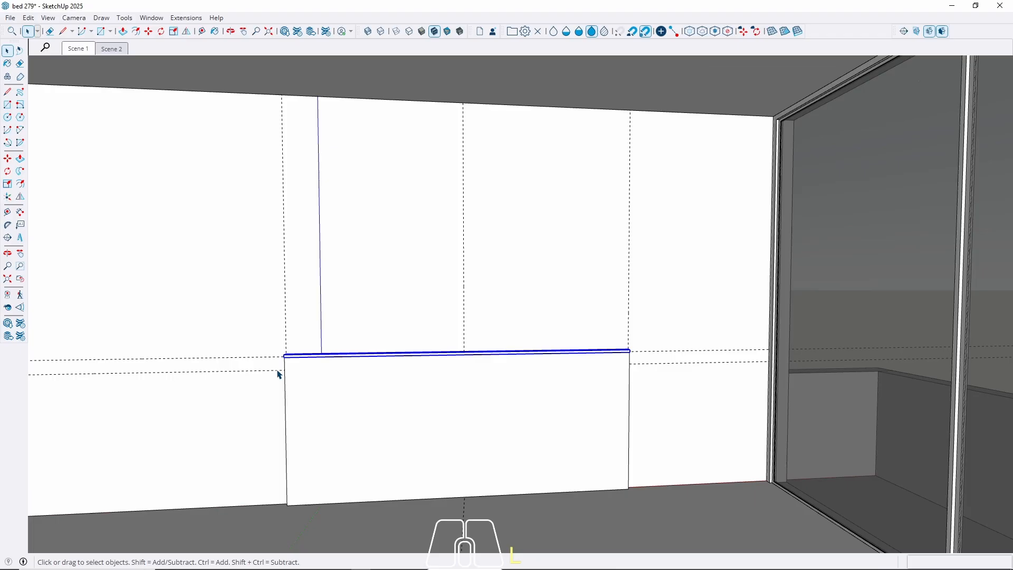
pyautogui.moveTo(285, 355); pyautogui.dragTo(308, 377, button='middle')
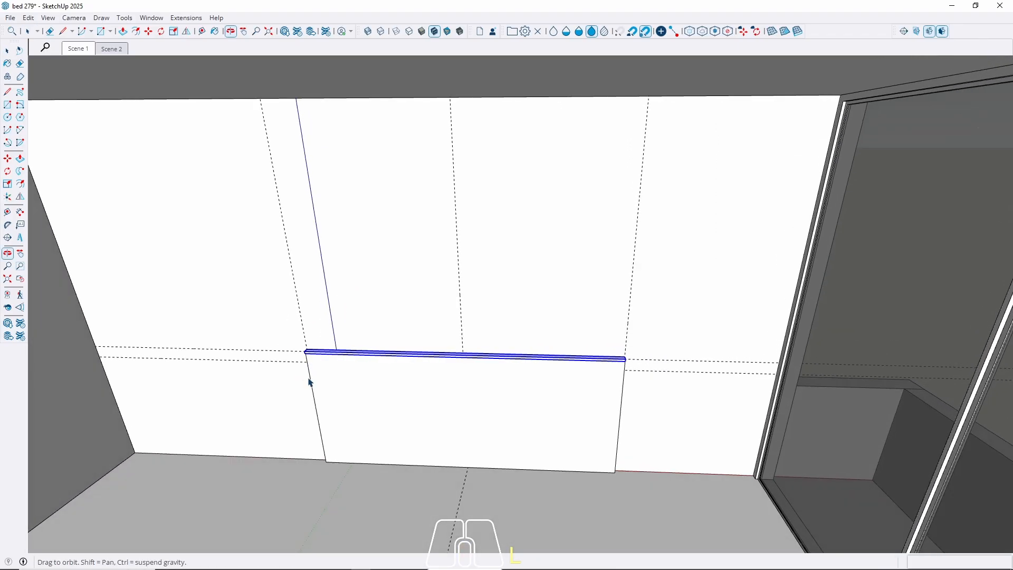
pyautogui.scroll(4, 310, 345)
pyautogui.scroll(1, 315, 341)
pyautogui.press('r')
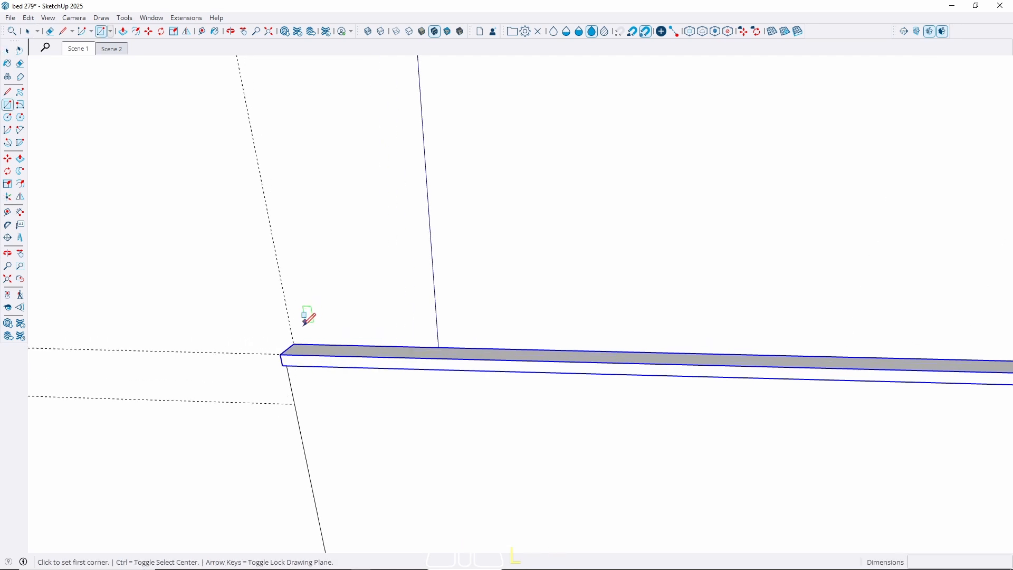
pyautogui.click(294, 344)
pyautogui.scroll(-1, 294, 346)
pyautogui.moveTo(294, 346); pyautogui.dragTo(623, 255, button='middle')
pyautogui.click(638, 205)
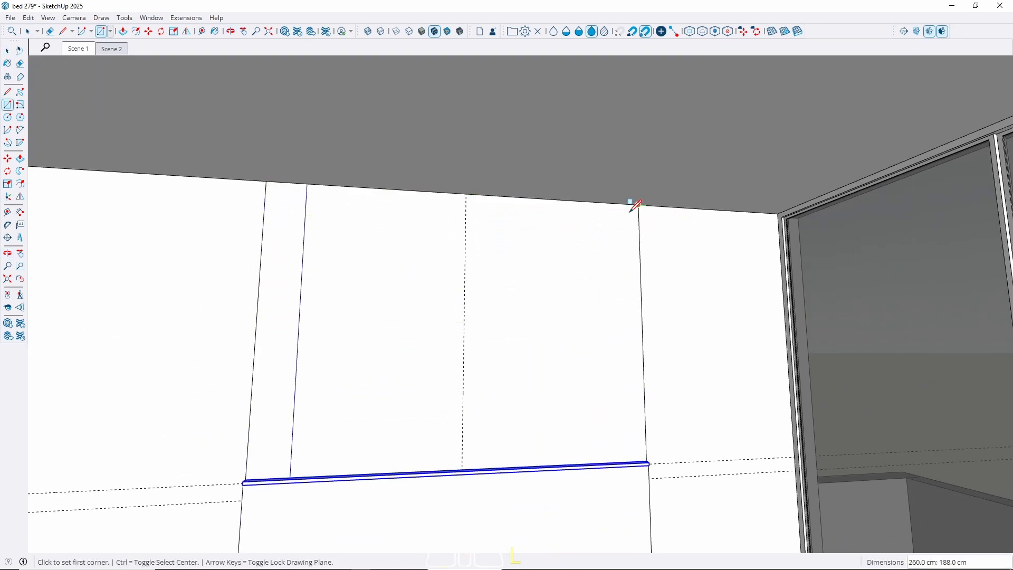
pyautogui.press('space')
# Extrude the upper wall rectangle above the cap strip 3 cm out from the bed wall
pyautogui.moveTo(372, 408); pyautogui.dragTo(368, 418, button='middle')
pyautogui.press('p')
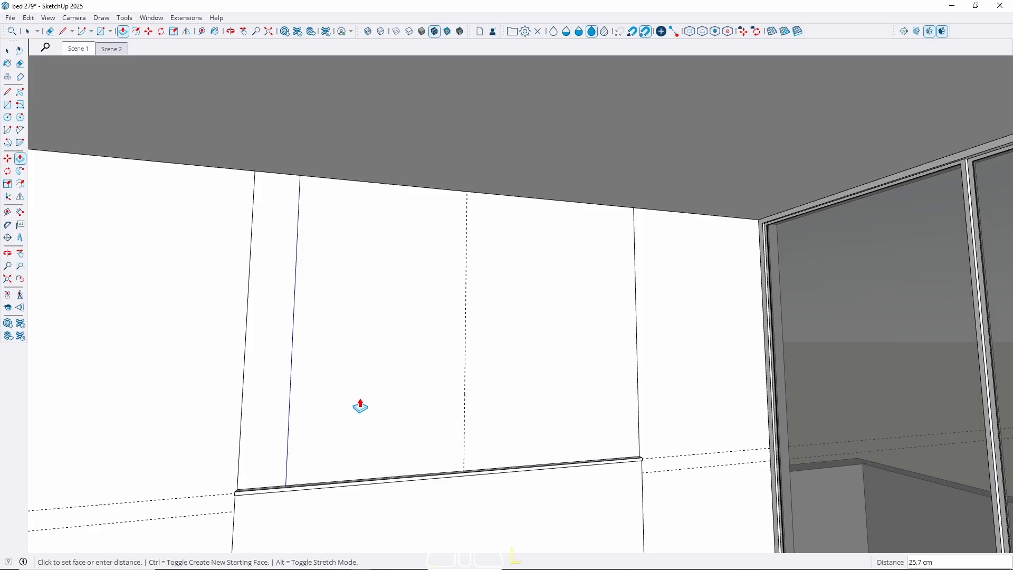
pyautogui.click(358, 410)
pyautogui.write('3')
pyautogui.press('Return')
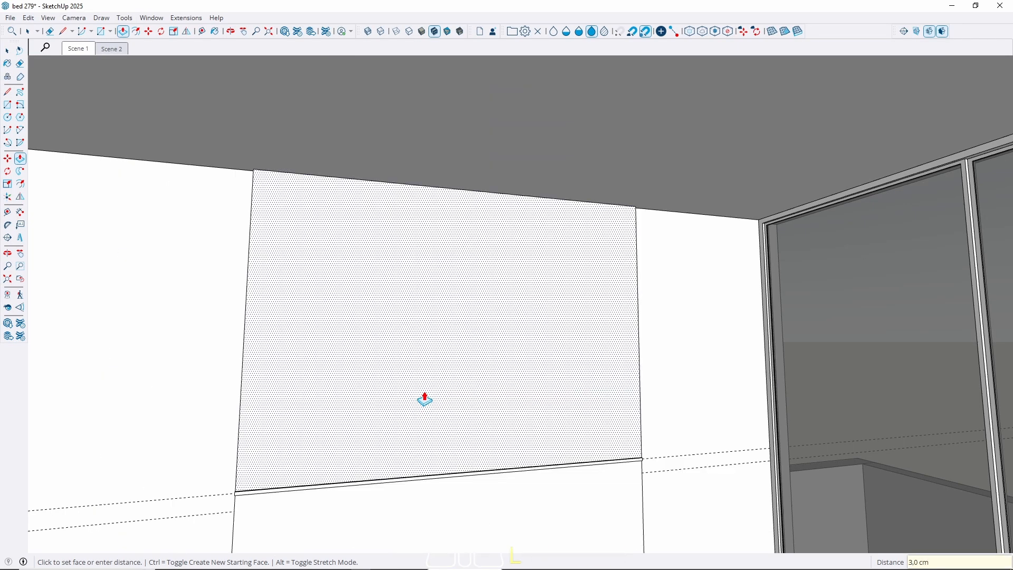
# Make the extruded upper wall panel a group
pyautogui.press('space')
pyautogui.rightClick(378, 369)
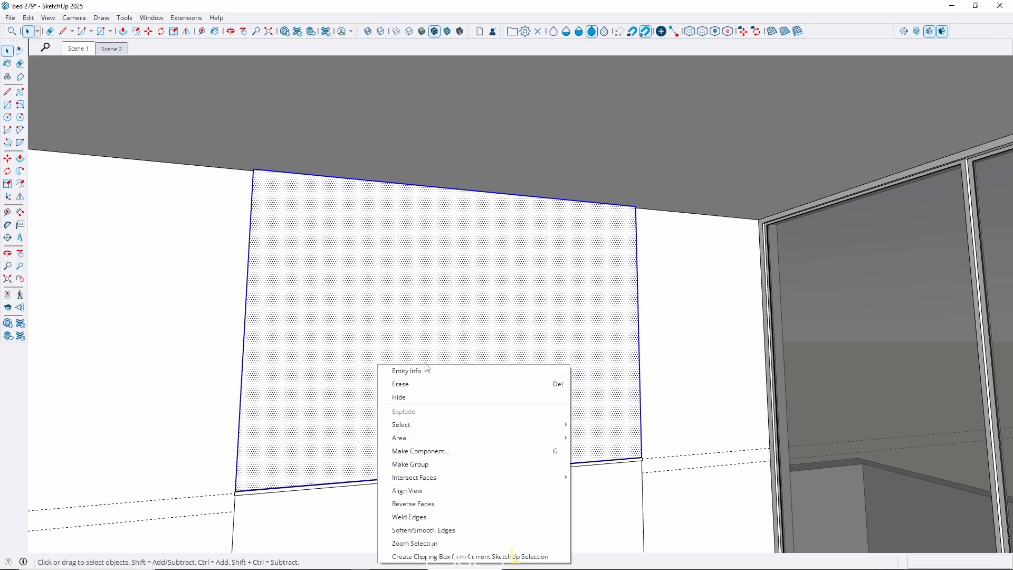
pyautogui.click(429, 463)
pyautogui.moveTo(427, 470); pyautogui.dragTo(251, 365, button='middle')
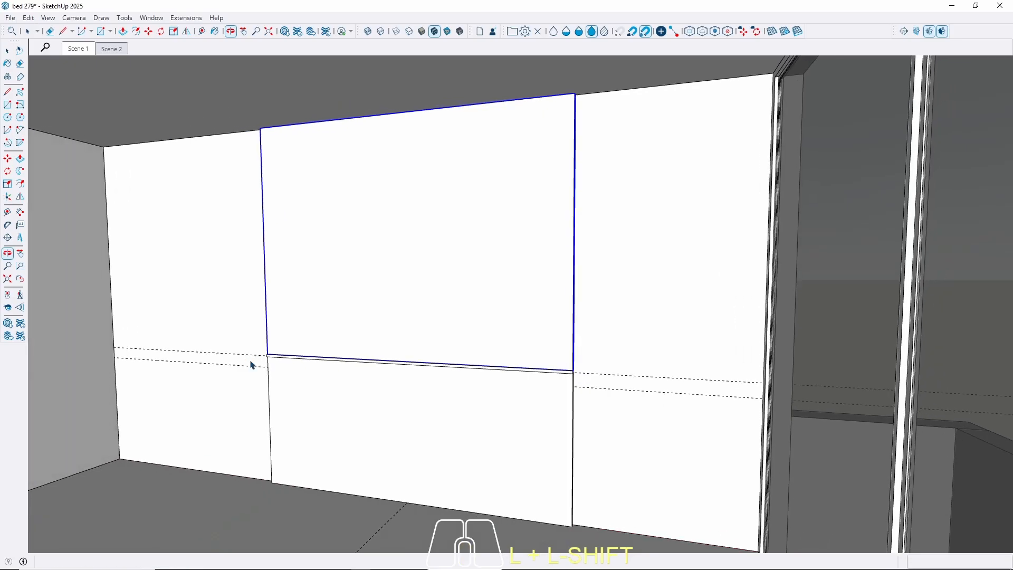
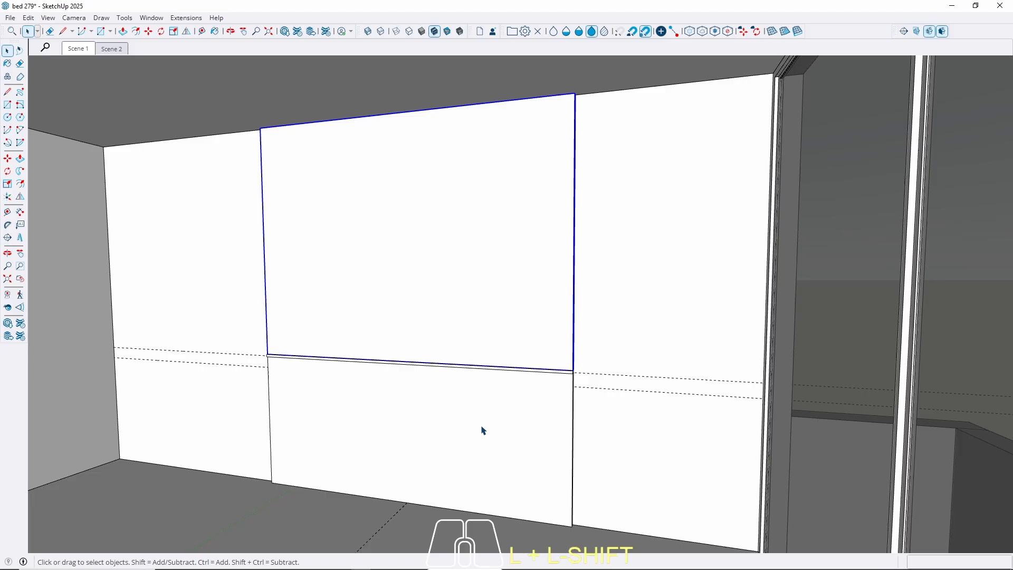
# Examine how the upper panel, cap strip and headboard panel meet the wall behind the bed
pyautogui.moveTo(265, 354); pyautogui.dragTo(454, 378, button='middle')
pyautogui.scroll(5, 176, 422)
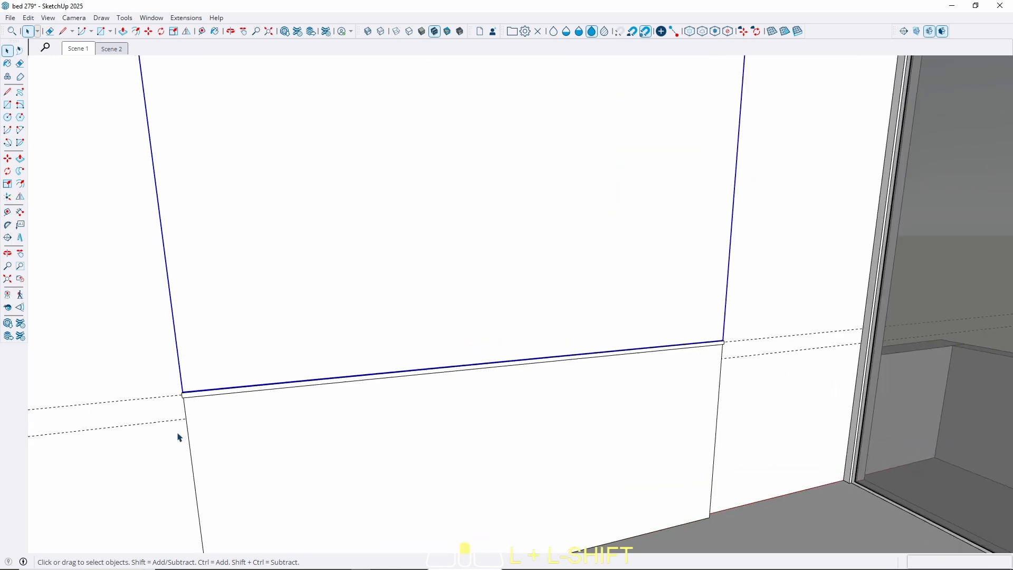
pyautogui.moveTo(185, 388); pyautogui.dragTo(294, 395, button='middle')
pyautogui.moveTo(228, 222); pyautogui.dragTo(184, 173, button='middle')
pyautogui.scroll(-3, 270, 275)
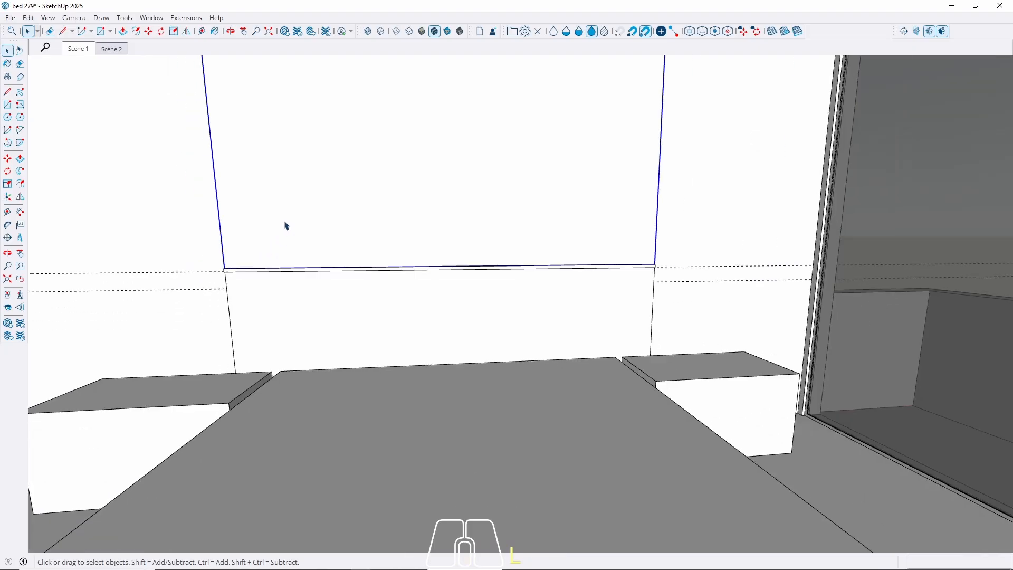
pyautogui.moveTo(249, 301); pyautogui.dragTo(438, 285, button='middle')
pyautogui.moveTo(273, 407); pyautogui.dragTo(570, 372, button='middle')
pyautogui.moveTo(506, 427); pyautogui.dragTo(363, 456, button='middle')
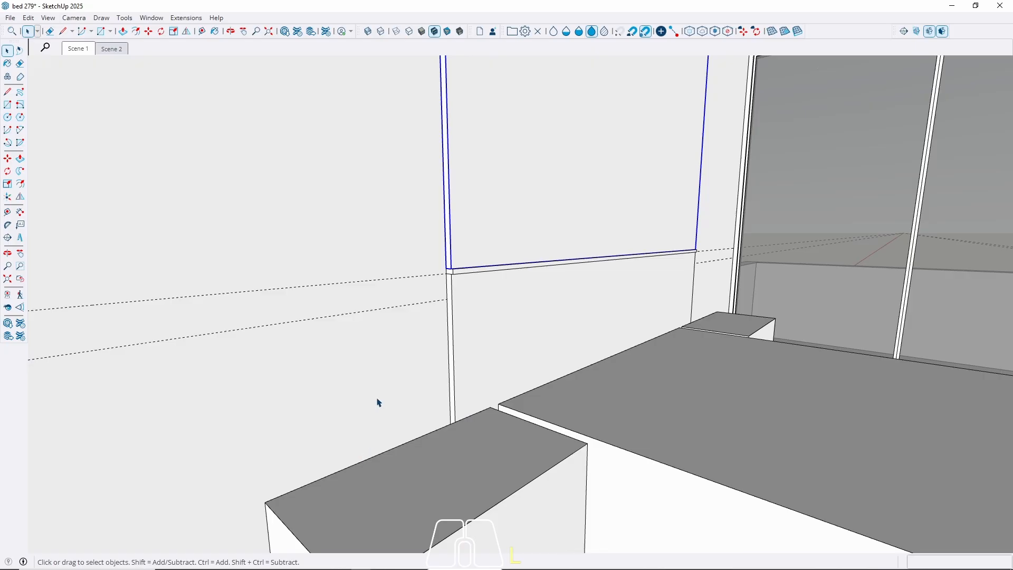
# Open the cap strip group and extend its front face another 5 cm into the room
pyautogui.click(501, 472)
pyautogui.scroll(5, 458, 258)
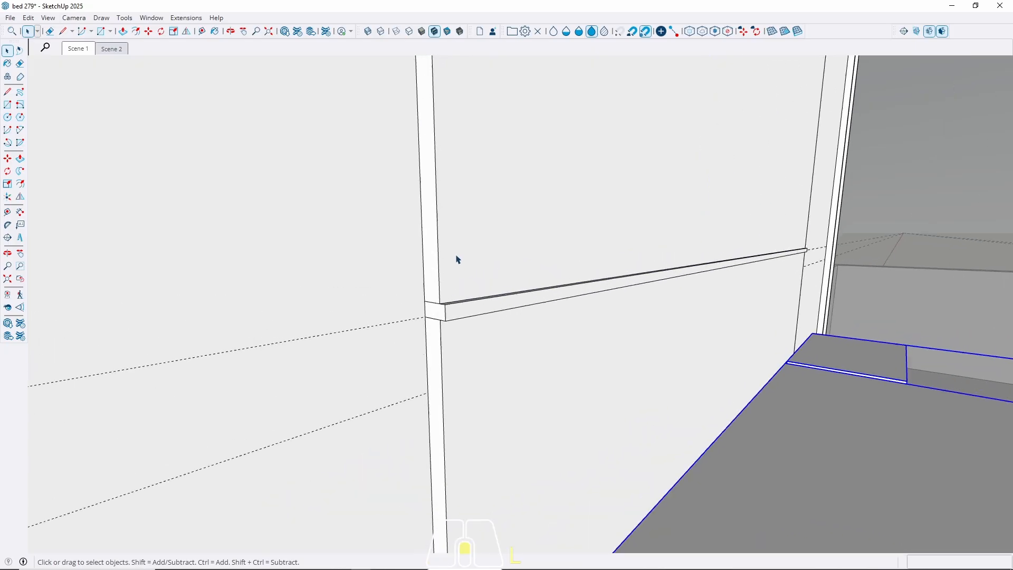
pyautogui.moveTo(458, 258); pyautogui.dragTo(545, 337, button='middle')
pyautogui.scroll(-3, 438, 297)
pyautogui.scroll(3, 426, 301)
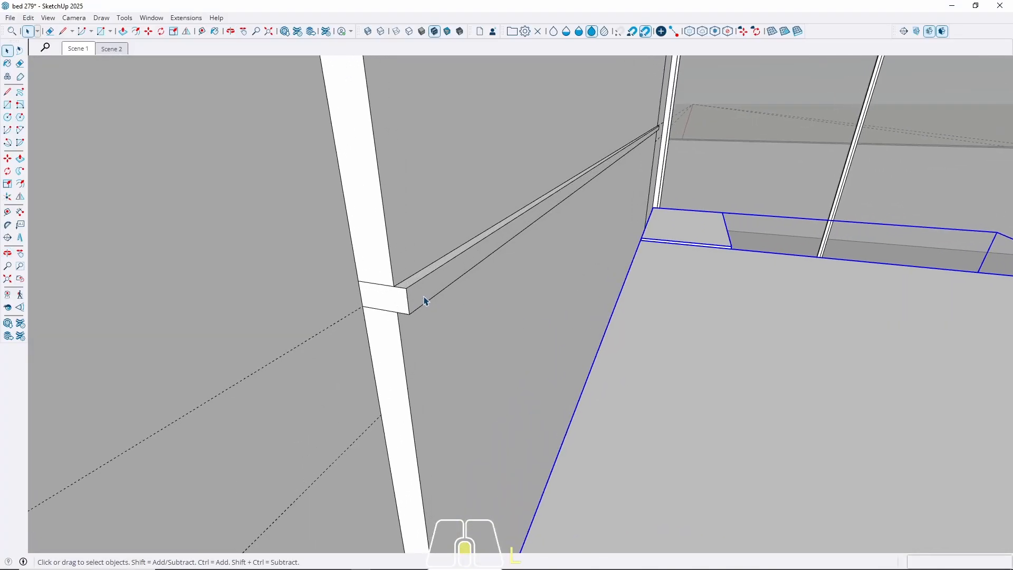
pyautogui.tripleClick(423, 299)
pyautogui.press('p')
pyautogui.click(428, 298)
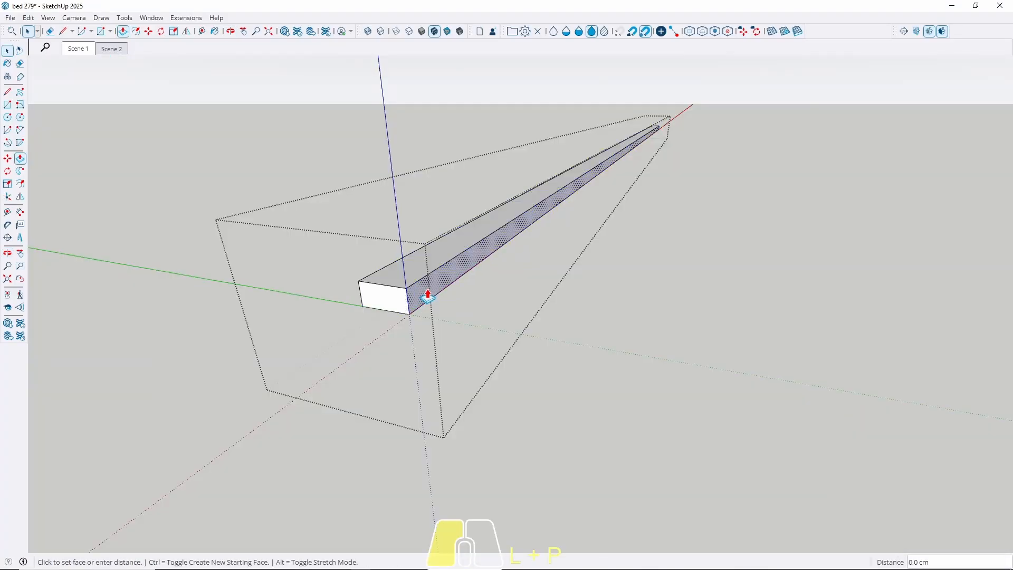
pyautogui.write('5')
pyautogui.press('Return')
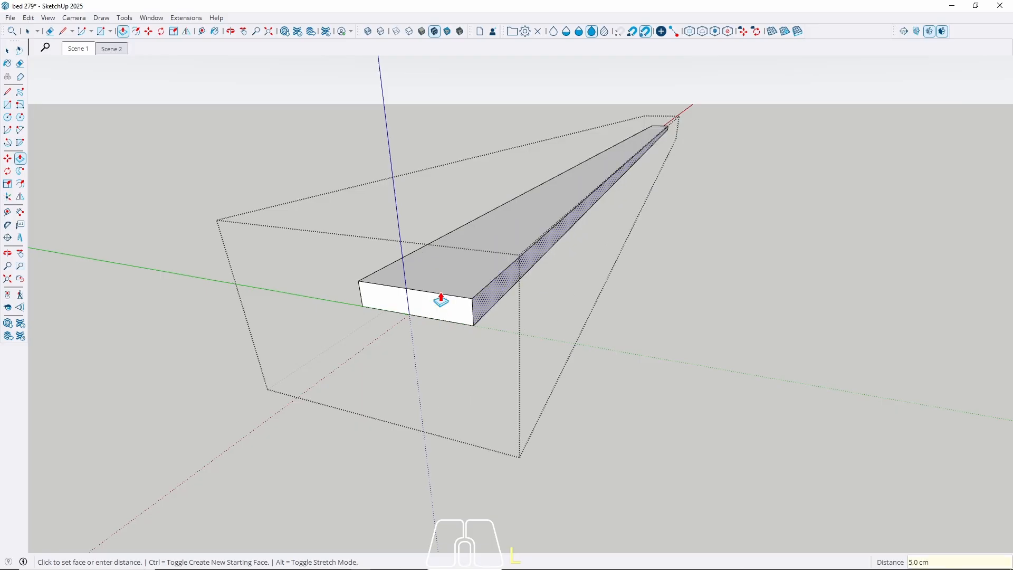
pyautogui.press('space')
pyautogui.press('Escape')
# Show the surrounding model while editing the cap strip and copy its top front edge 6 cm back to the upper panel's face
pyautogui.moveTo(432, 278); pyautogui.dragTo(407, 276, button='middle')
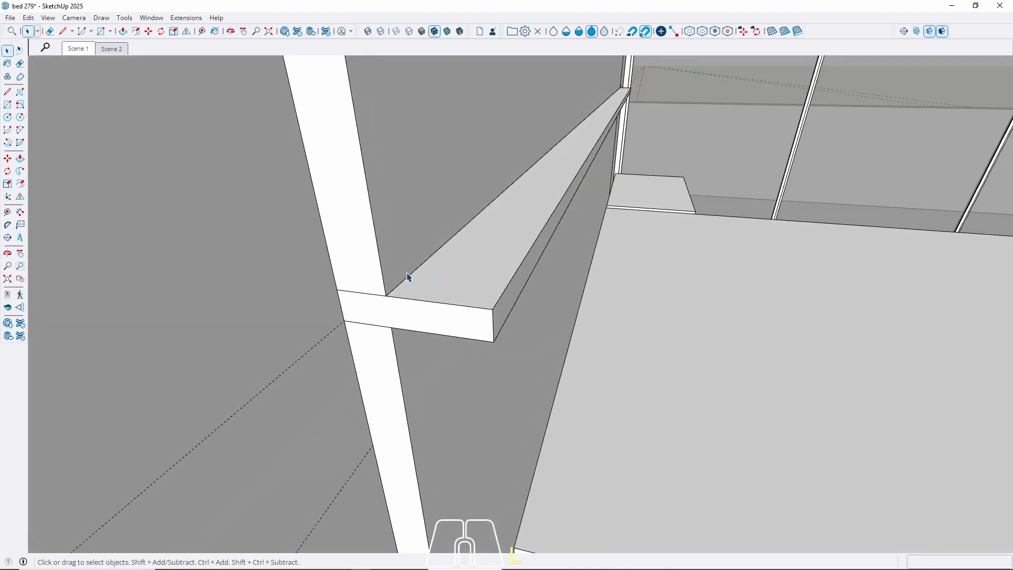
pyautogui.doubleClick(416, 282)
pyautogui.click(471, 273)
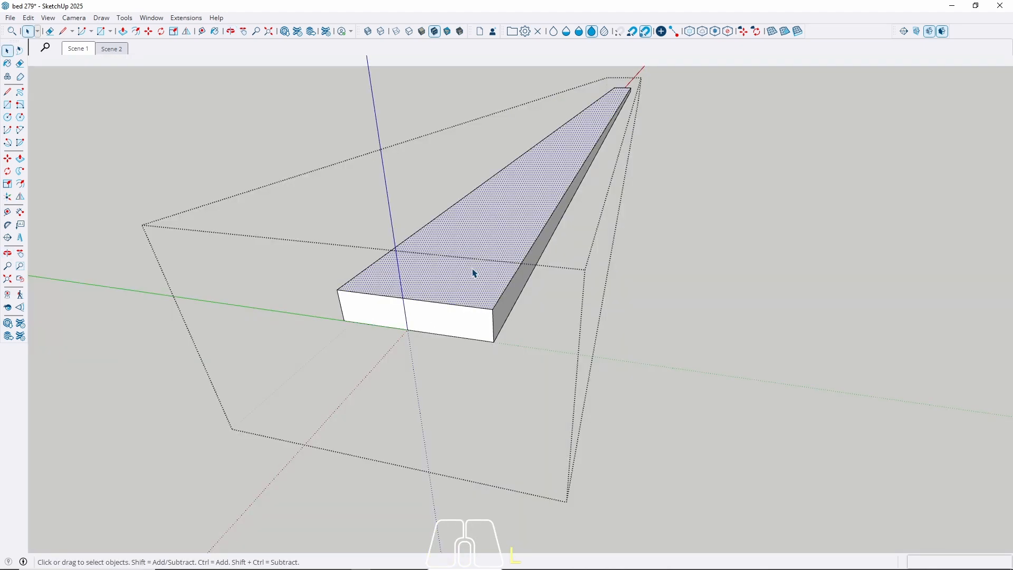
pyautogui.hotkey('alt', 'n')
pyautogui.click(506, 289)
pyautogui.press('m')
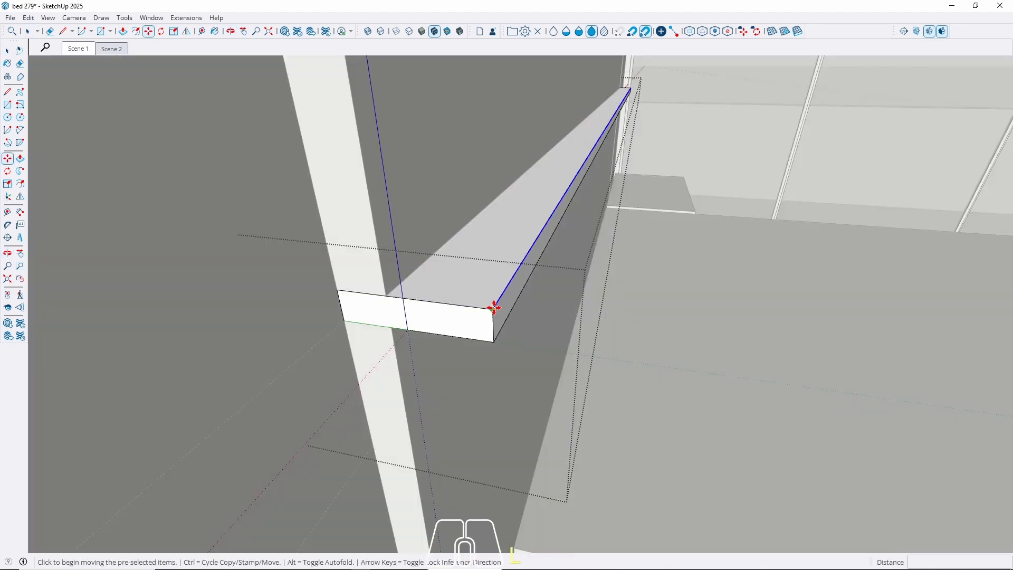
pyautogui.click(492, 310)
pyautogui.press('ctrl')
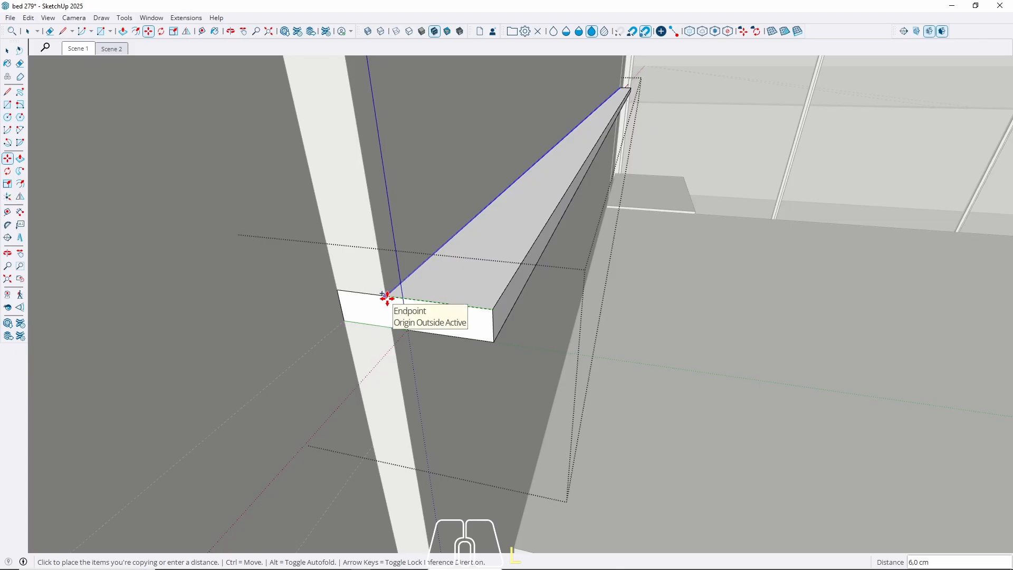
pyautogui.click(387, 297)
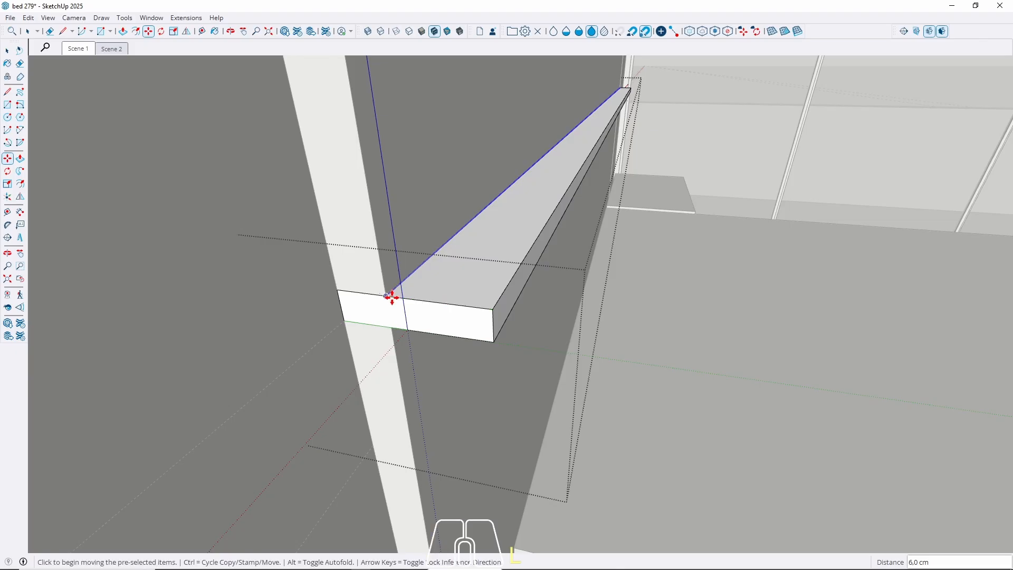
# Copy that edge 2 cm forward across the cap strip's top face and leave the group
pyautogui.click(391, 297)
pyautogui.press('ctrl')
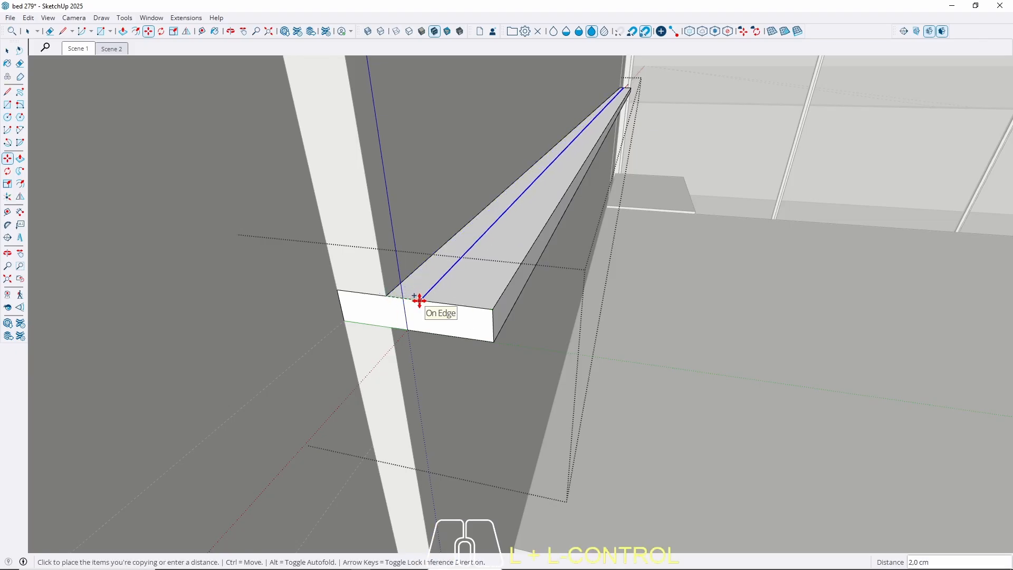
pyautogui.press('Return')
pyautogui.press('space')
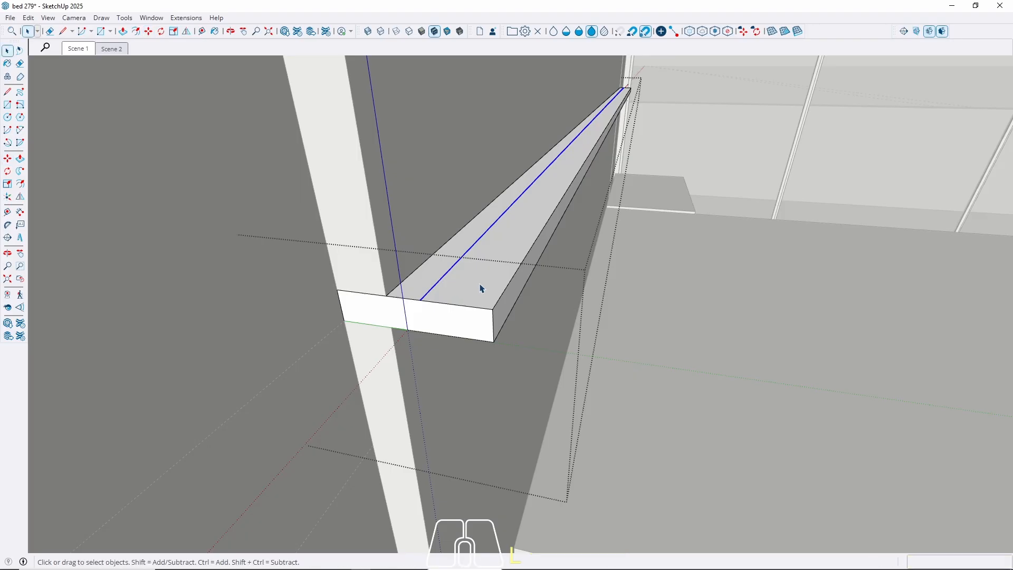
pyautogui.moveTo(466, 280); pyautogui.dragTo(793, 340, button='middle')
pyautogui.click(401, 297)
pyautogui.press('Escape')
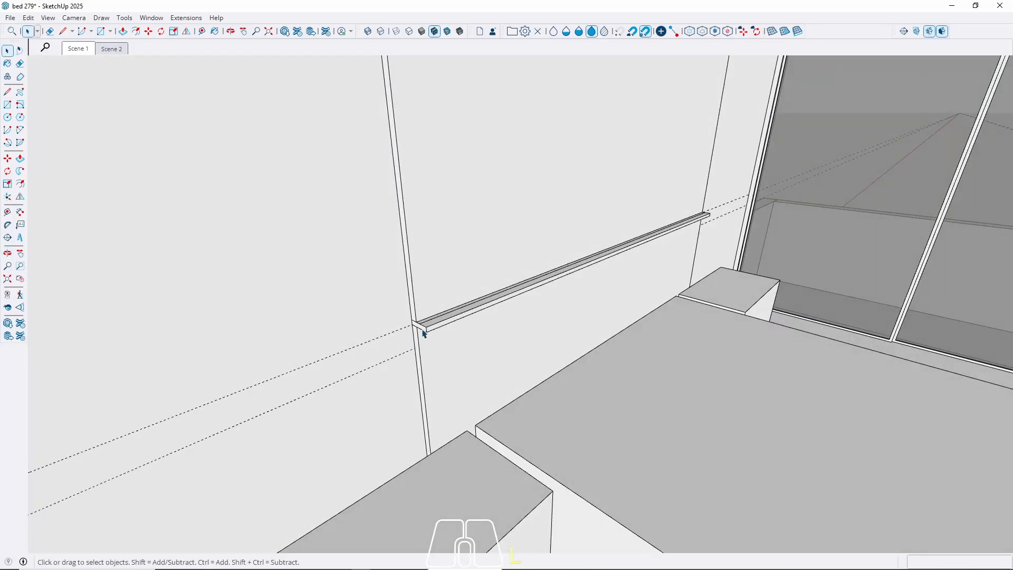
# Open the headboard panel group and extend its front face 4 cm toward the bed
pyautogui.click(428, 331)
pyautogui.keyDown('shift'); pyautogui.moveTo(427, 330); pyautogui.dragTo(586, 310, button='middle'); pyautogui.keyUp('shift')
pyautogui.scroll(2, 593, 279)
pyautogui.tripleClick(584, 308)
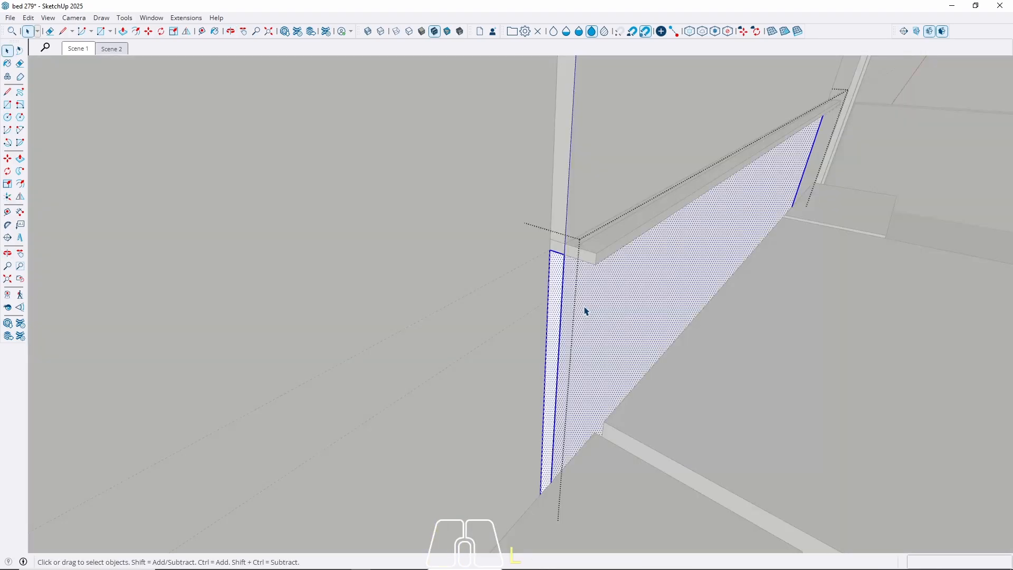
pyautogui.press('p')
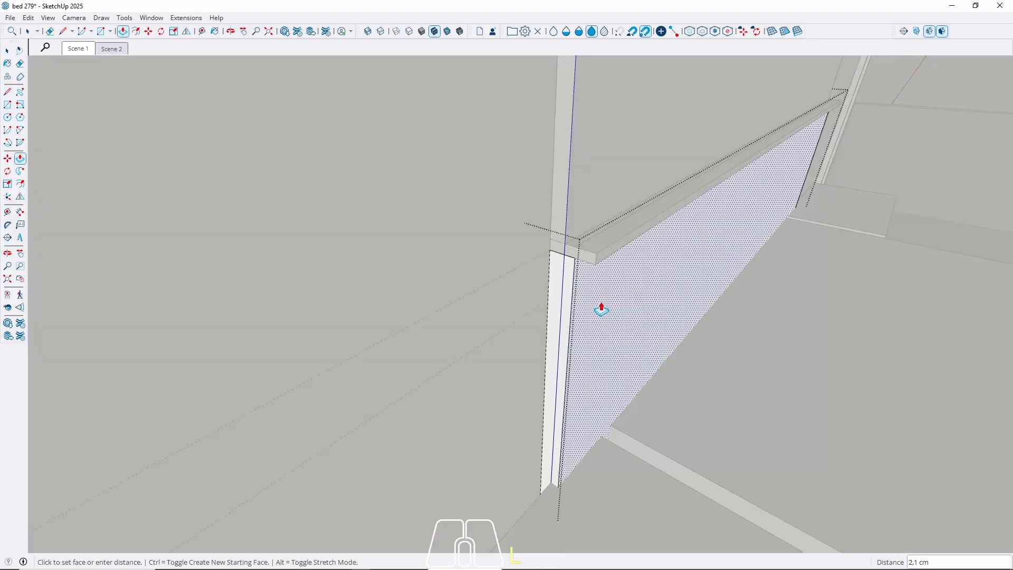
pyautogui.write('4')
pyautogui.press('Return')
pyautogui.press('space')
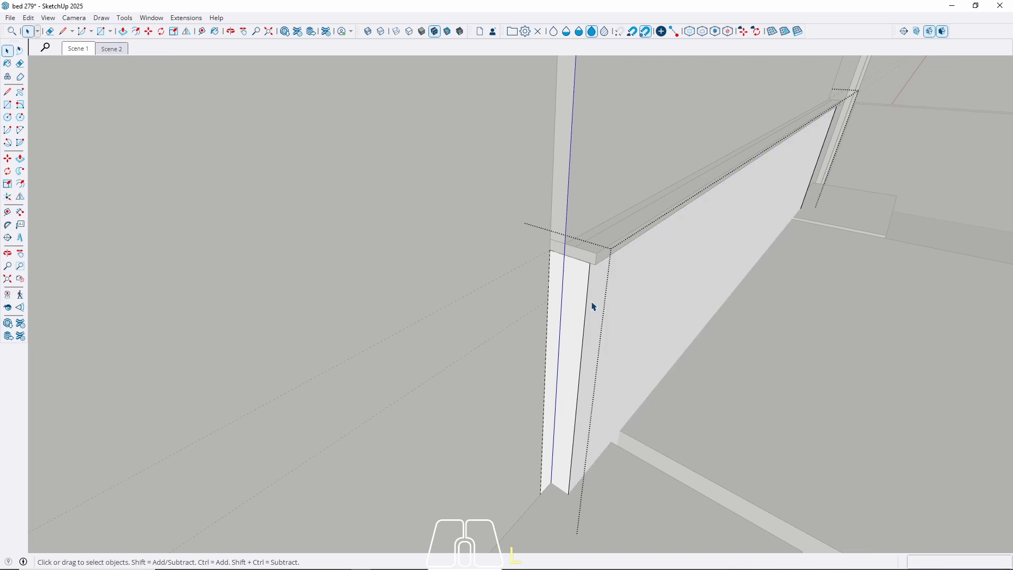
# Move the bed and nightstand group about 5 cm away from the wall along the green axis
pyautogui.moveTo(588, 301); pyautogui.dragTo(490, 402, button='middle')
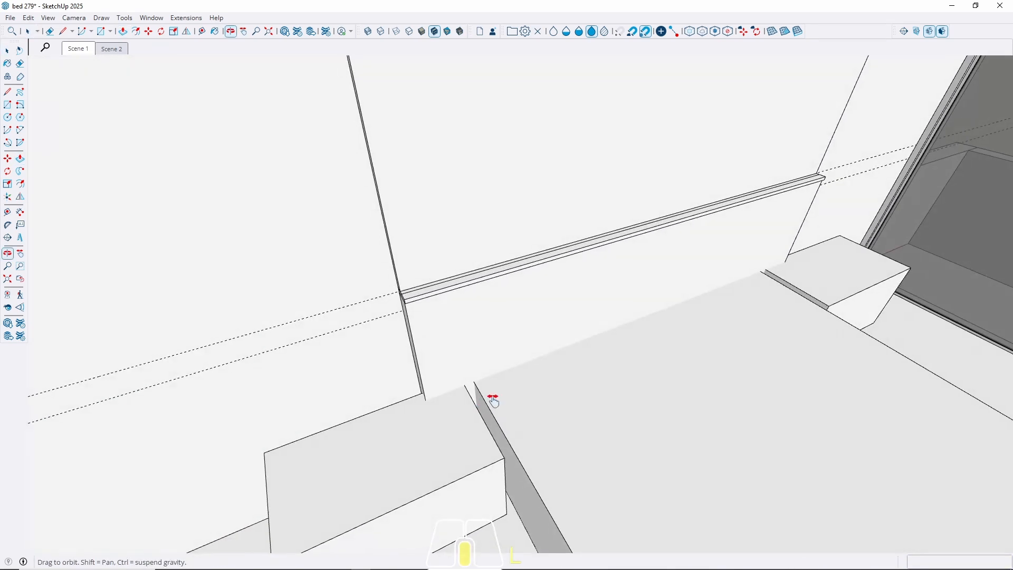
pyautogui.keyDown('shift'); pyautogui.moveTo(414, 457); pyautogui.dragTo(495, 402, button='middle'); pyautogui.keyUp('shift')
pyautogui.click(633, 384)
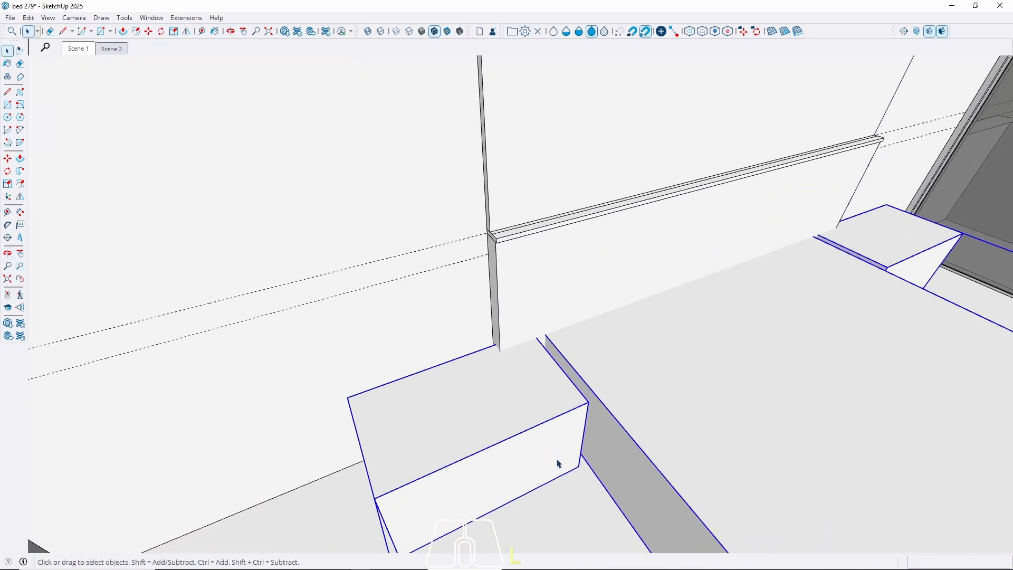
pyautogui.press('m')
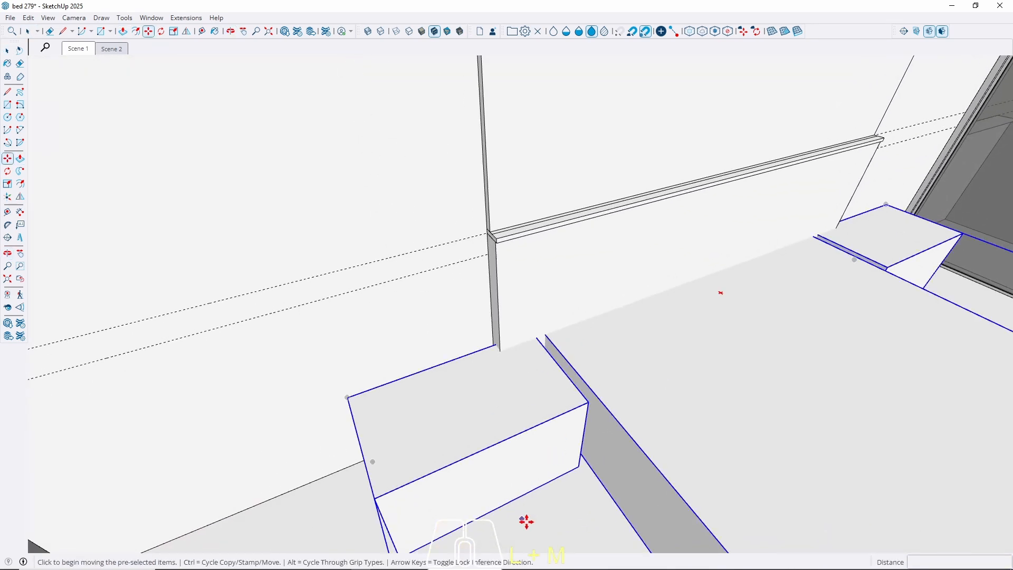
pyautogui.click(476, 353)
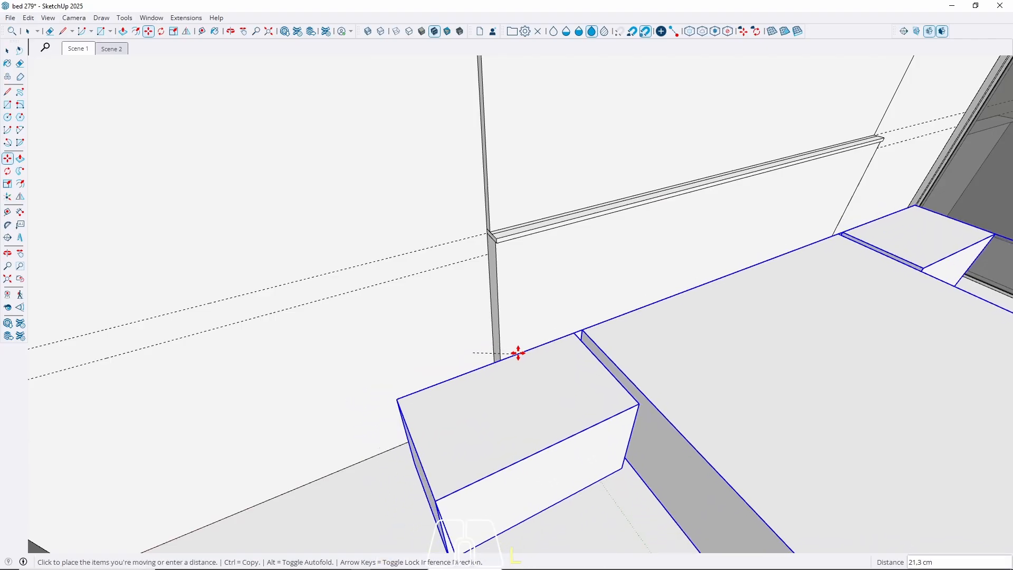
pyautogui.press('Left')
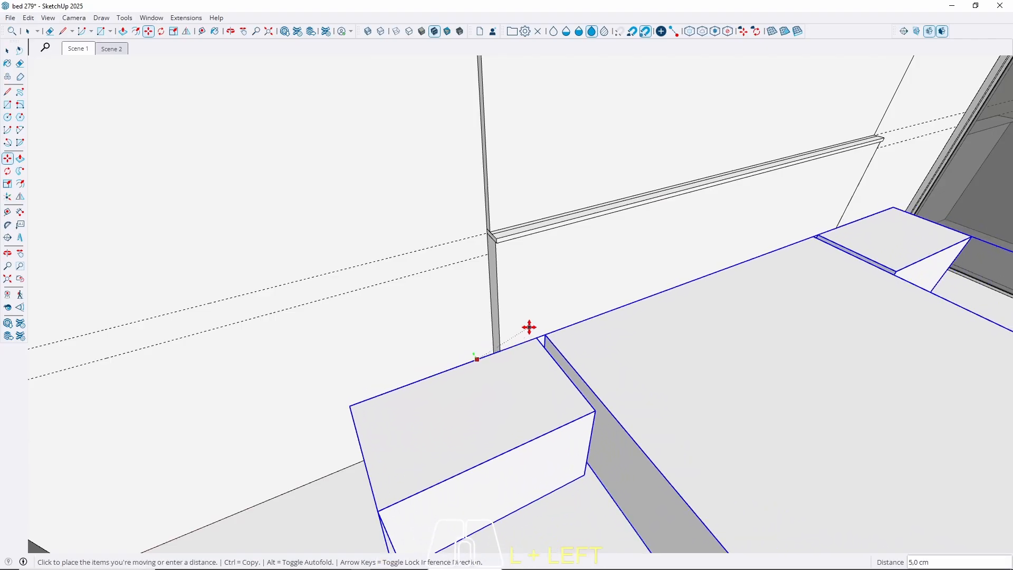
pyautogui.click(529, 327)
pyautogui.press('space')
# Draw a rectangle 3 cm wide and about 2.4 cm high on the upper panel's left side face, directly under the ceiling
pyautogui.scroll(-2, 306, 409)
pyautogui.moveTo(520, 364); pyautogui.dragTo(441, 327, button='middle')
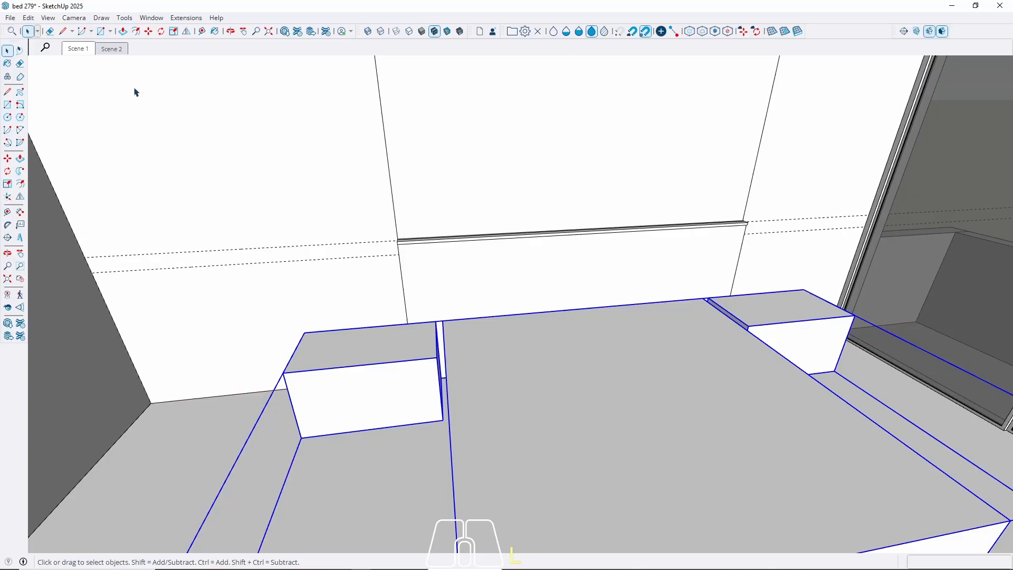
pyautogui.click(79, 49)
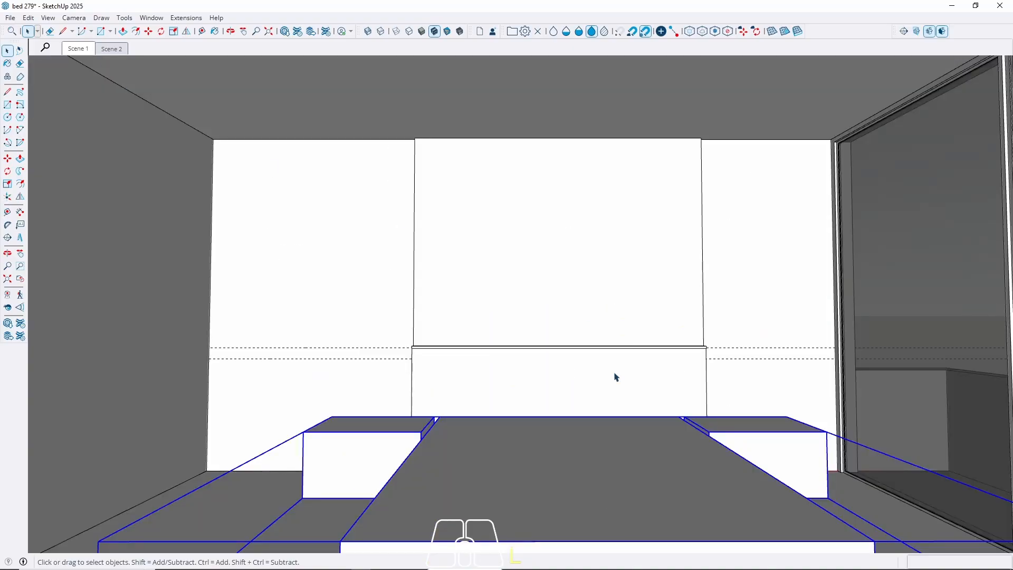
pyautogui.moveTo(406, 286); pyautogui.dragTo(481, 286, button='middle')
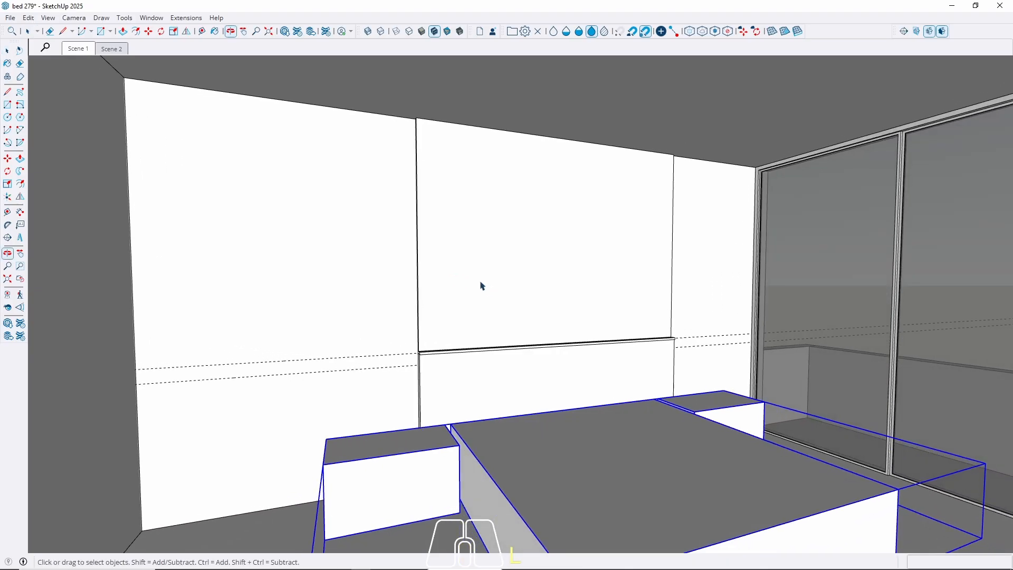
pyautogui.press('r')
pyautogui.scroll(10, 411, 100)
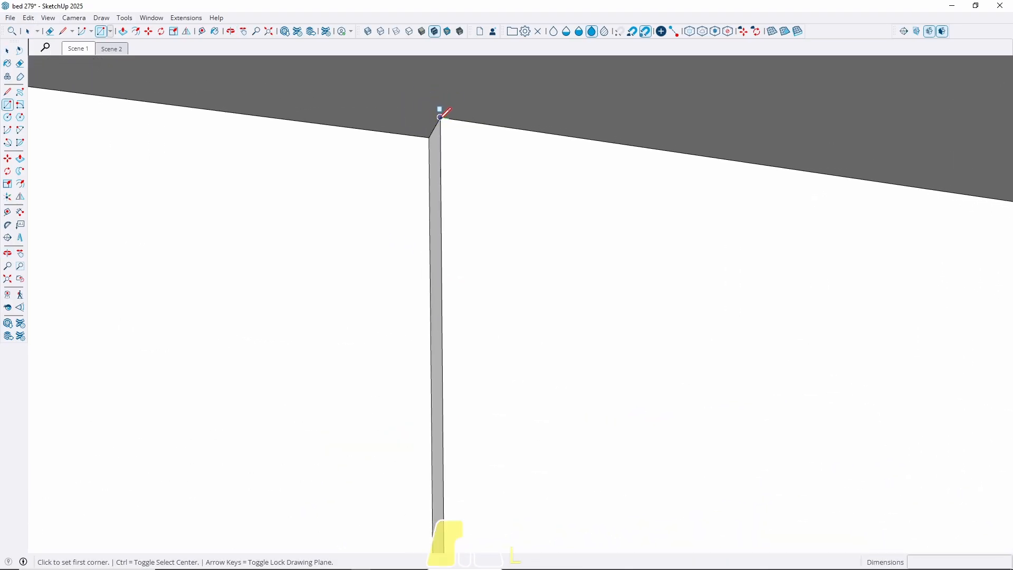
pyautogui.click(440, 117)
pyautogui.click(429, 182)
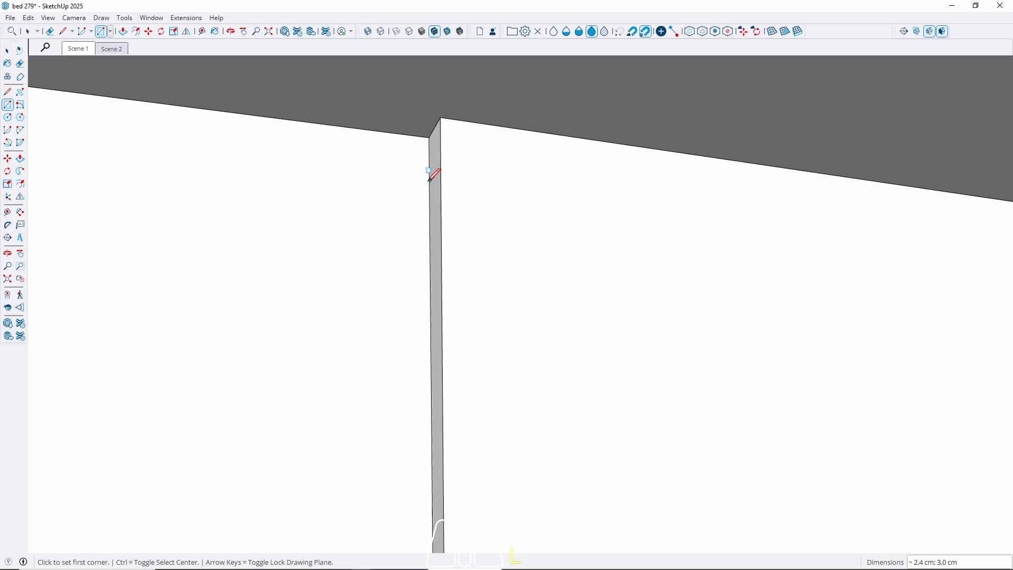
# Extrude the small rectangle 2 cm outward from the upper panel's side
pyautogui.press('space')
pyautogui.press('p')
pyautogui.click(429, 173)
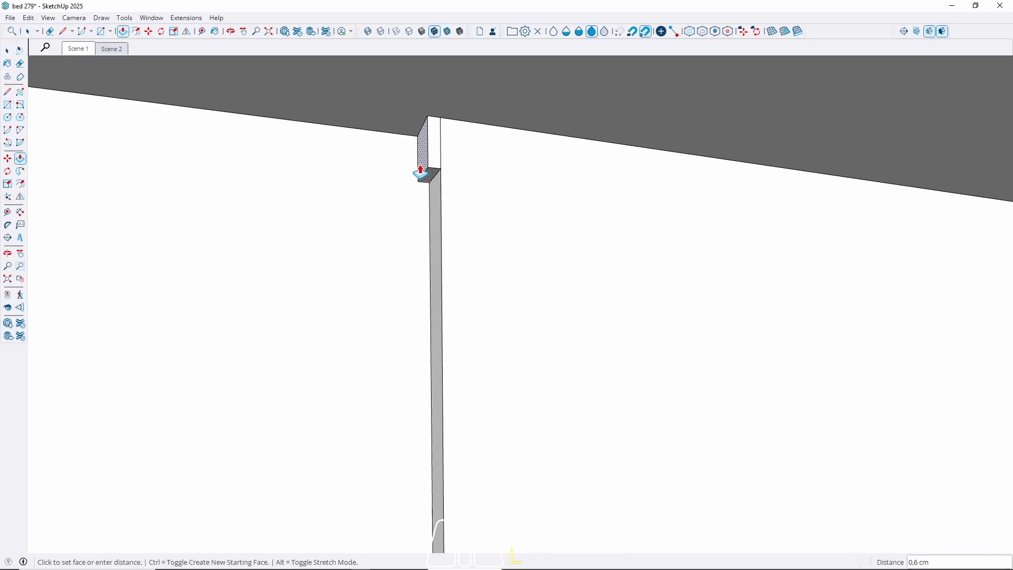
pyautogui.write('2')
pyautogui.press('Return')
pyautogui.scroll(-3, 457, 120)
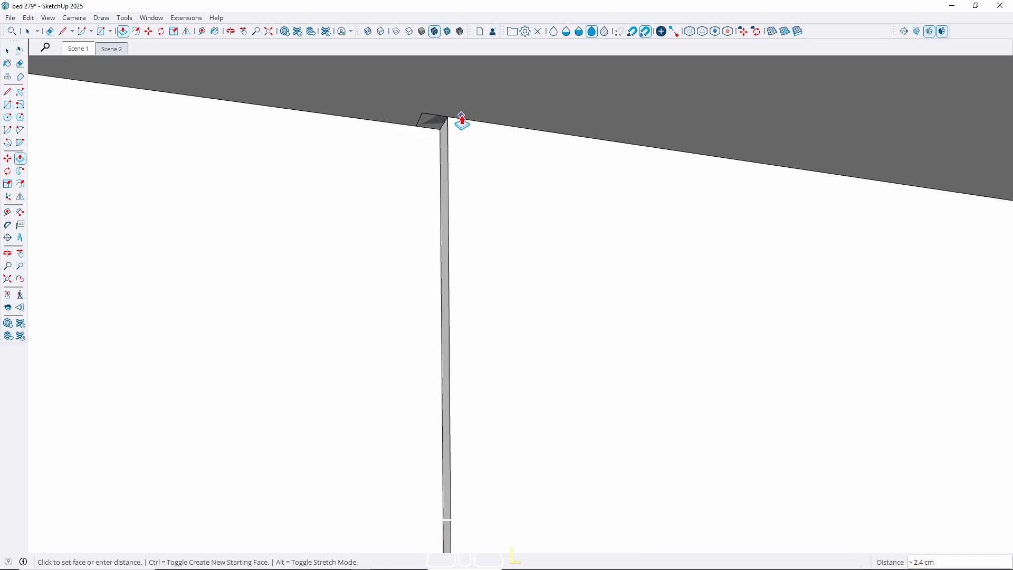
# Extend the small trim block down to the floor, about 297.6 cm, and pull its front face 6 cm out, flush with the cap strip
pyautogui.moveTo(469, 233); pyautogui.dragTo(524, 464, button='middle')
pyautogui.click(496, 530)
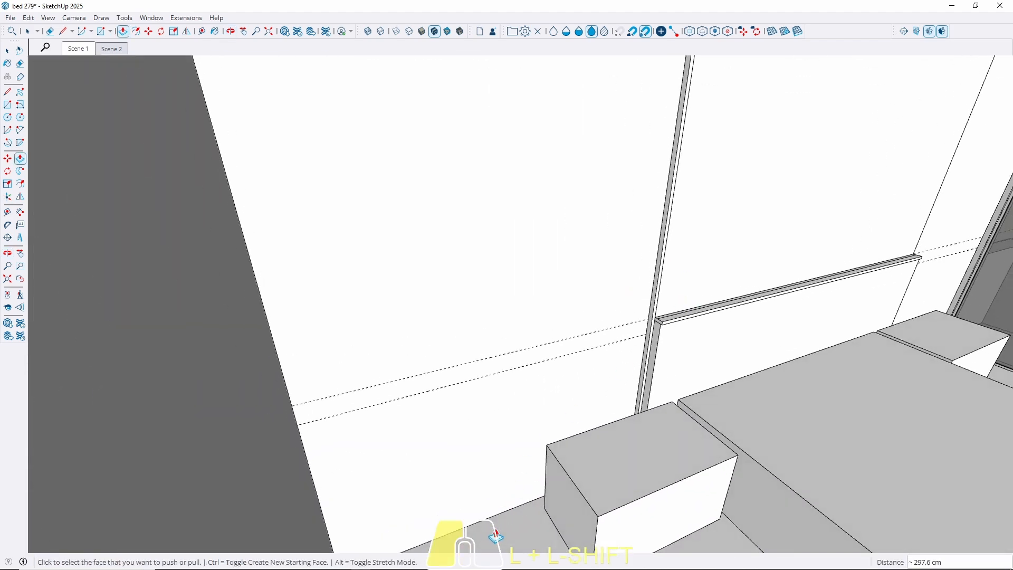
pyautogui.scroll(5, 665, 302)
pyautogui.click(642, 331)
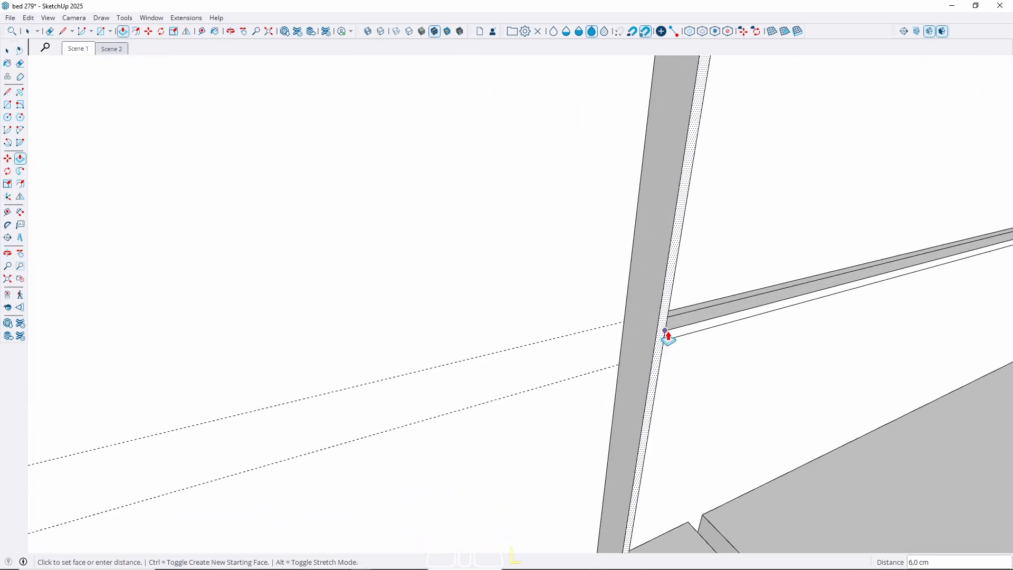
pyautogui.moveTo(667, 334); pyautogui.dragTo(554, 403, button='middle')
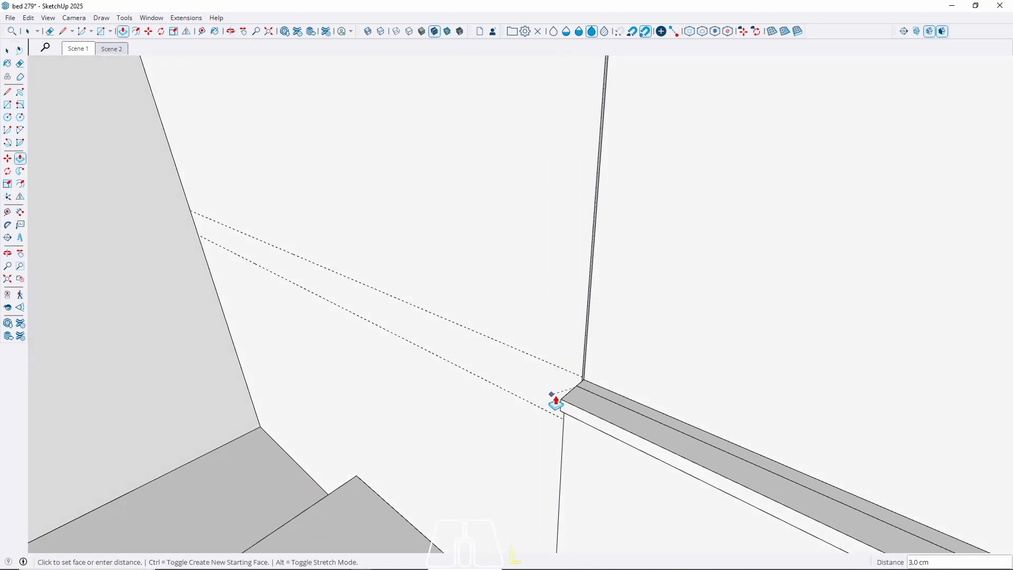
pyautogui.click(575, 423)
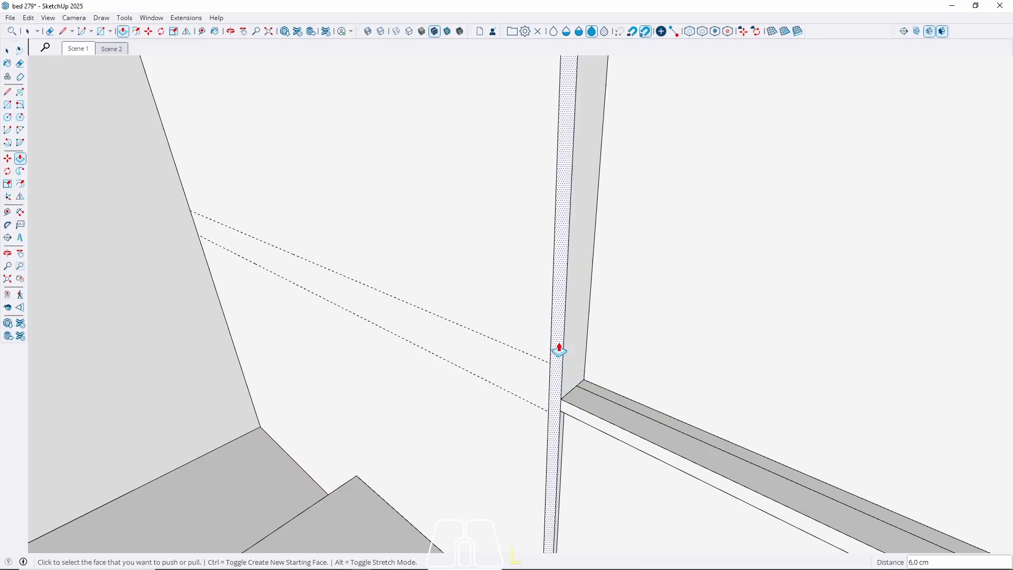
# Extend the vertical side trim's front face another 1 cm beyond the cap strip
pyautogui.scroll(-2, 559, 351)
pyautogui.scroll(2, 583, 416)
pyautogui.scroll(-5, 341, 278)
pyautogui.moveTo(503, 317); pyautogui.dragTo(402, 323, button='middle')
pyautogui.scroll(4, 406, 312)
pyautogui.click(413, 300)
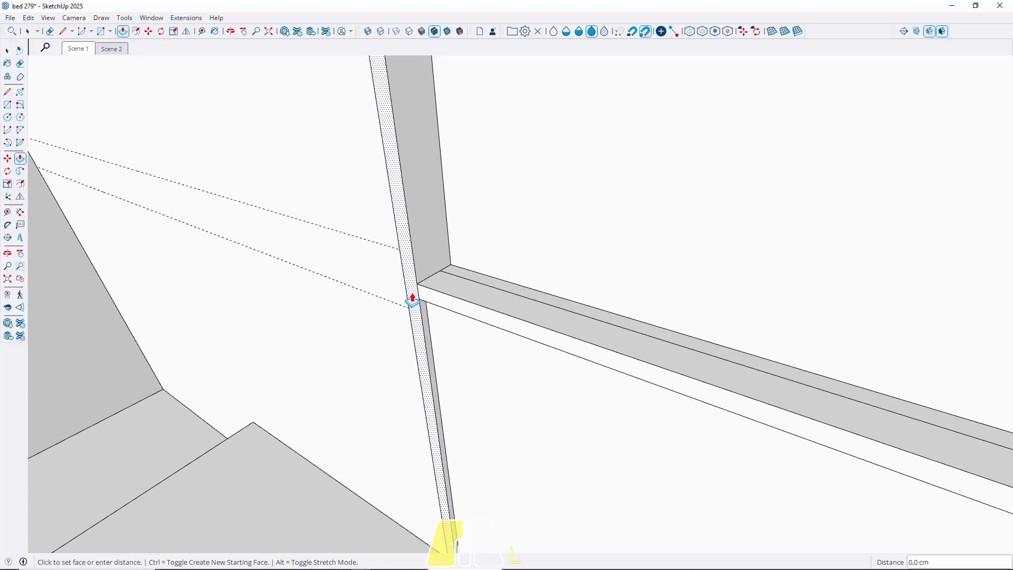
pyautogui.write('1')
pyautogui.press('Return')
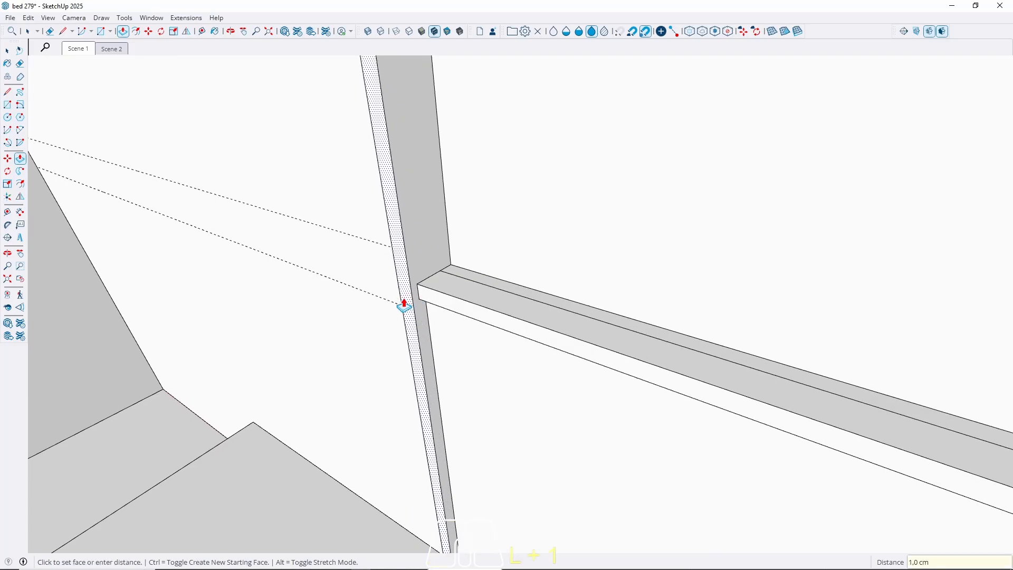
pyautogui.press('space')
pyautogui.moveTo(404, 305); pyautogui.dragTo(395, 226, button='middle')
pyautogui.scroll(6, 395, 225)
pyautogui.moveTo(514, 125); pyautogui.dragTo(415, 243, button='middle')
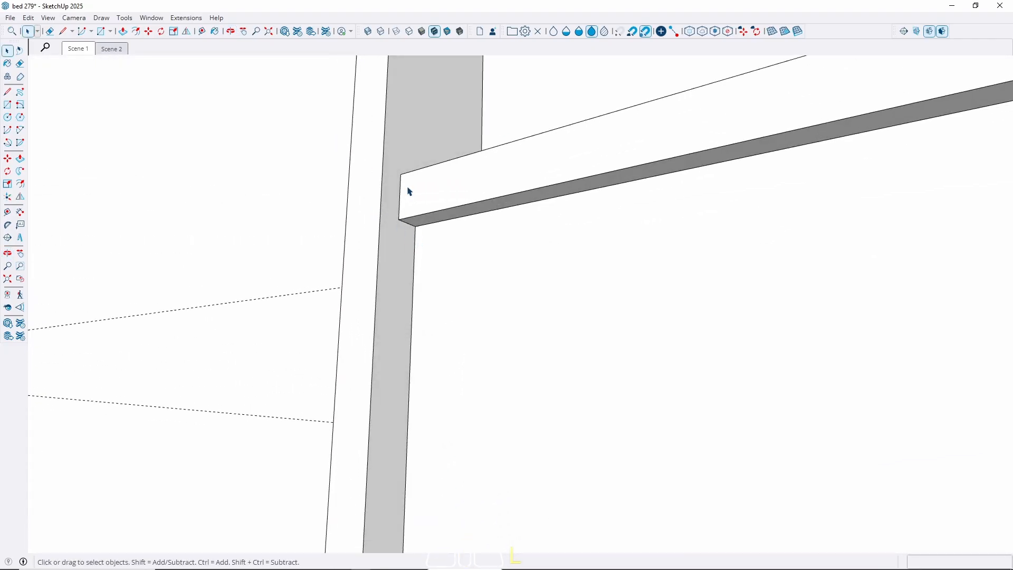
# Select the whole vertical strip at the end of the horizontal ledge and make it a component with the default settings
pyautogui.moveTo(409, 191); pyautogui.dragTo(403, 407, button='middle')
pyautogui.tripleClick(391, 301)
pyautogui.rightClick(390, 298)
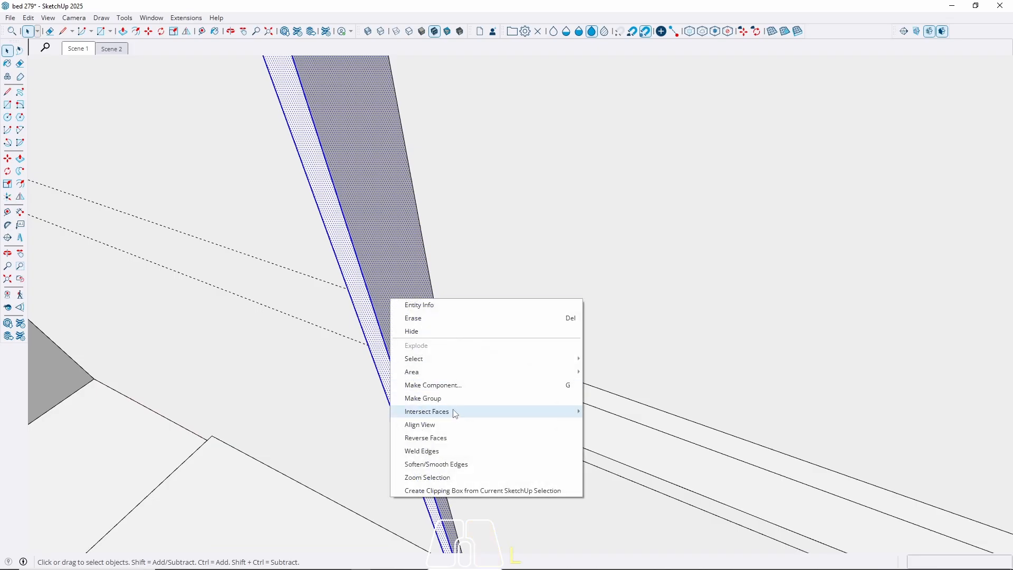
pyautogui.click(443, 385)
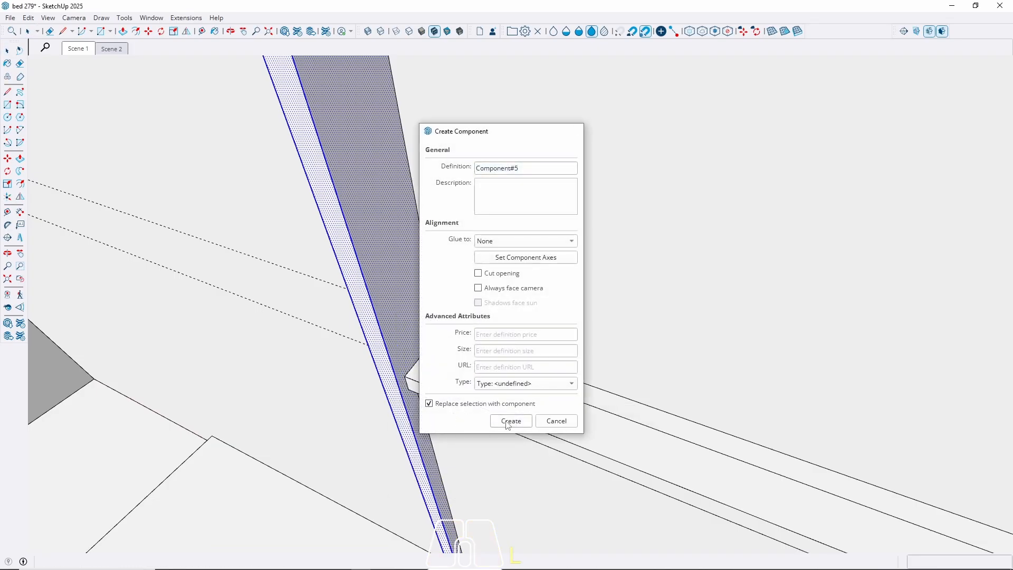
pyautogui.click(509, 421)
# Copy the vertical strip component 262 cm along the wall to the opposite end of the horizontal ledge
pyautogui.moveTo(384, 373); pyautogui.dragTo(486, 381, button='middle')
pyautogui.press('m')
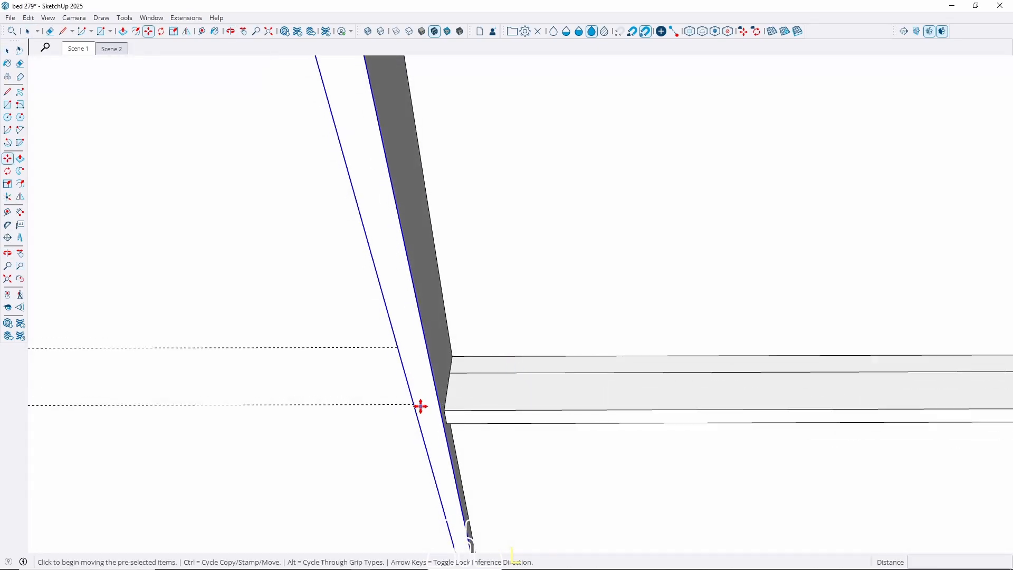
pyautogui.click(413, 407)
pyautogui.press('ctrl')
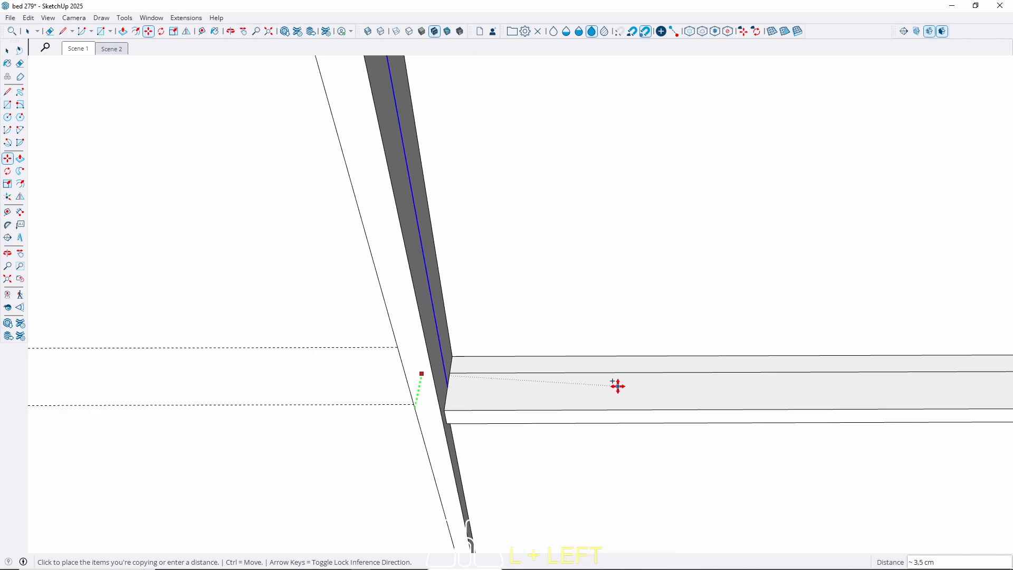
pyautogui.moveTo(382, 364); pyautogui.dragTo(615, 257, button='middle')
pyautogui.scroll(6, 650, 282)
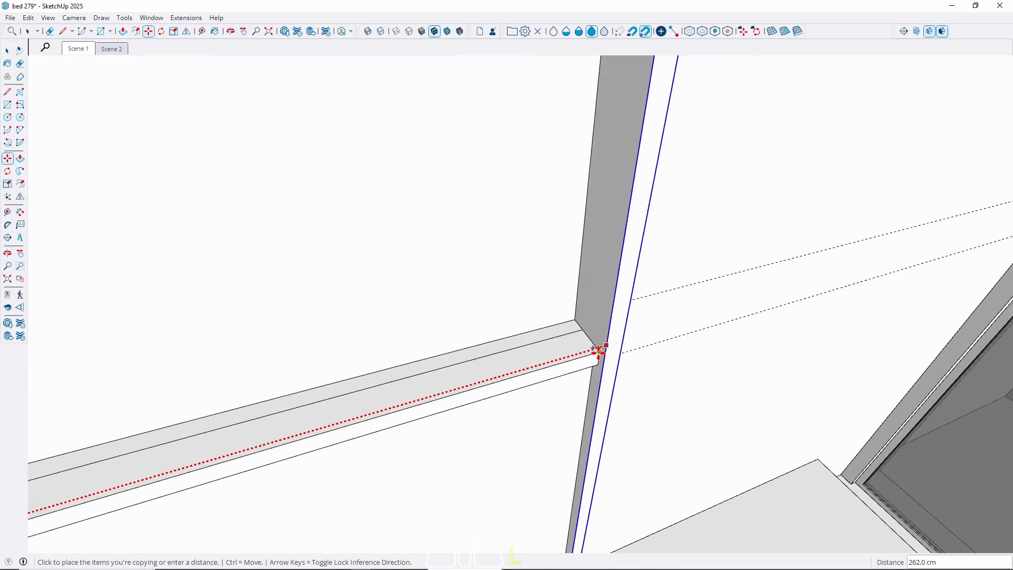
pyautogui.click(600, 351)
# Place a vertical guide on the bed wall 20 cm from the corner beside the window
pyautogui.scroll(-5, 446, 406)
pyautogui.moveTo(488, 385); pyautogui.dragTo(572, 305, button='middle')
pyautogui.press('t')
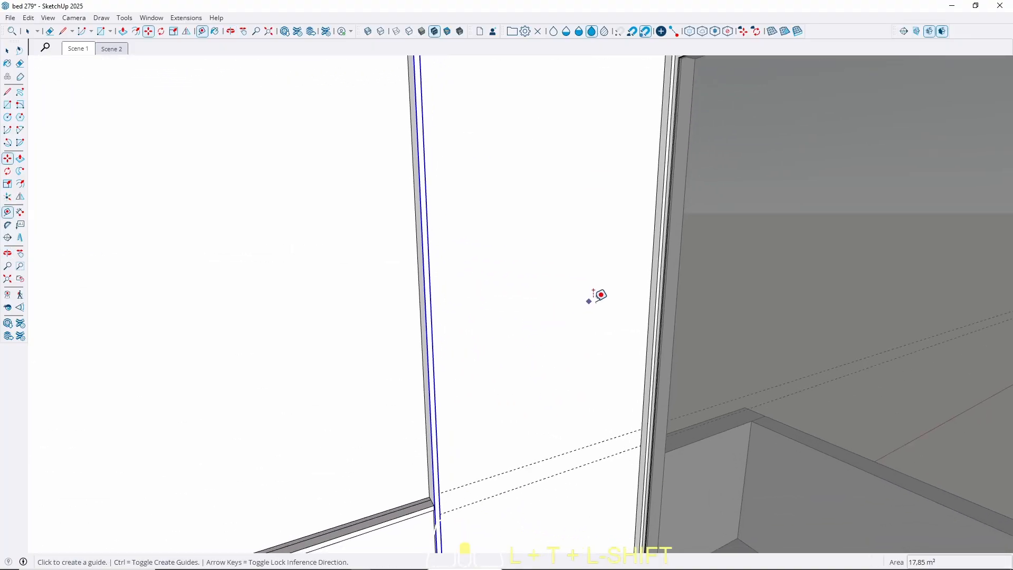
pyautogui.scroll(2, 689, 248)
pyautogui.click(687, 253)
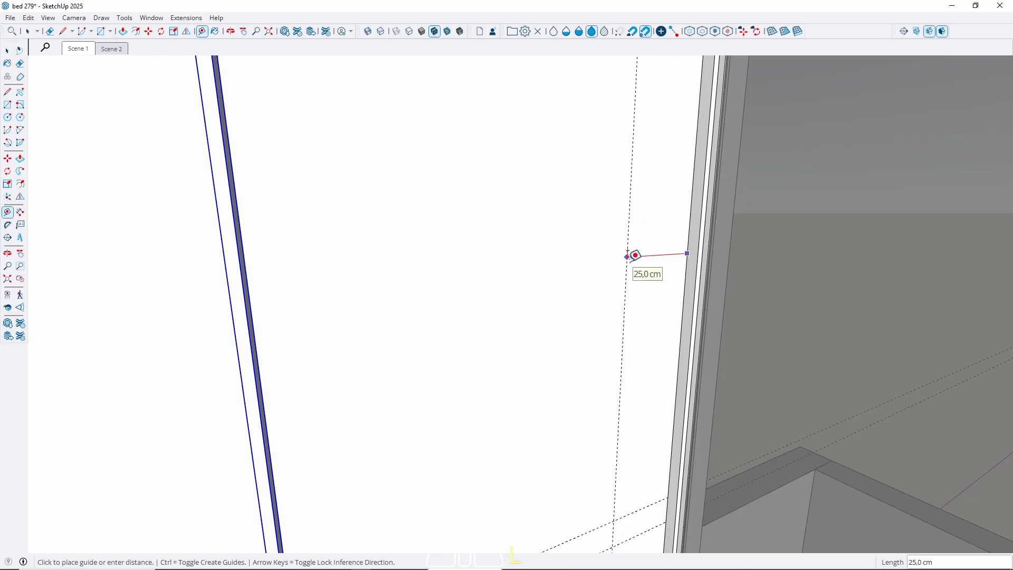
pyautogui.press('Return')
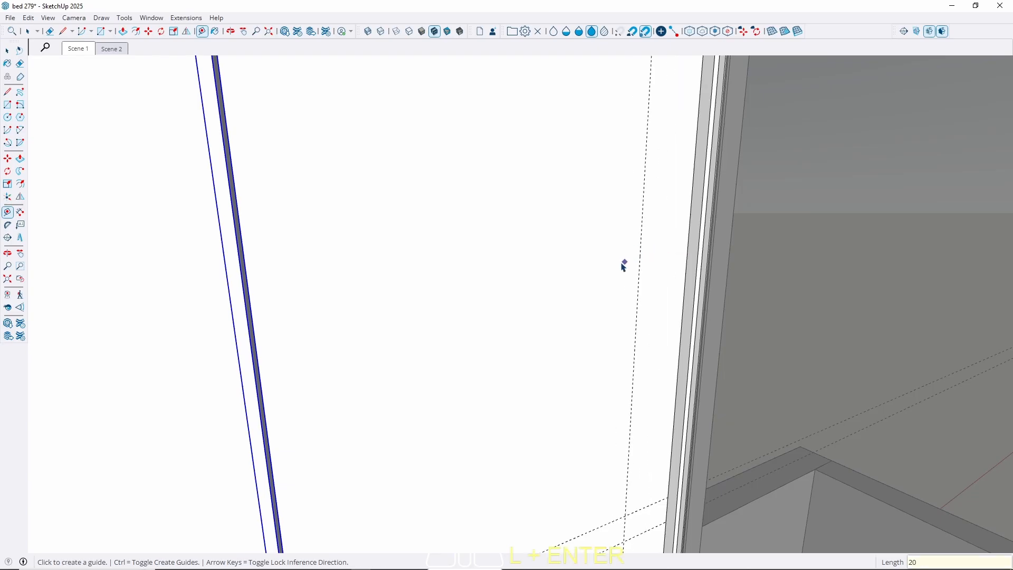
# Copy the vertical strip horizontally along the bed wall to the vertical guide near the window
pyautogui.moveTo(624, 265); pyautogui.dragTo(373, 154, button='middle')
pyautogui.scroll(5, 374, 154)
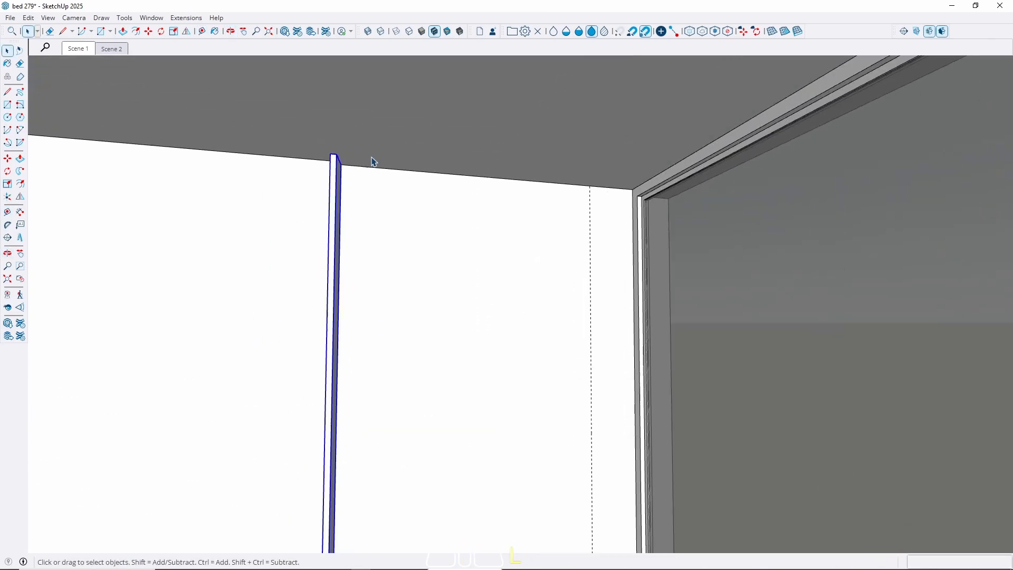
pyautogui.press('m')
pyautogui.click(327, 167)
pyautogui.press('ctrl')
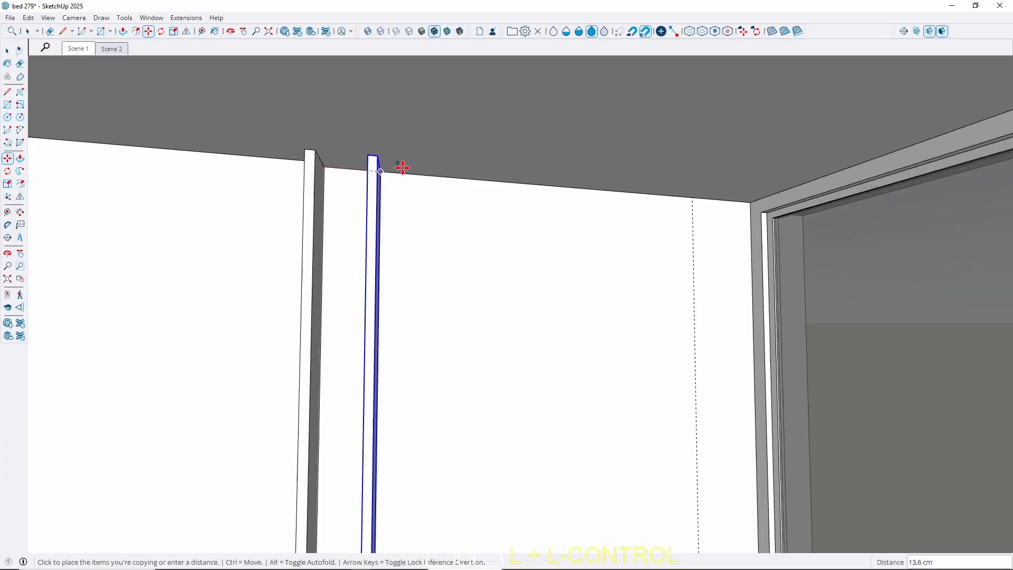
pyautogui.press('Right')
pyautogui.moveTo(653, 221); pyautogui.dragTo(673, 260, button='middle')
pyautogui.click(716, 172)
pyautogui.press('space')
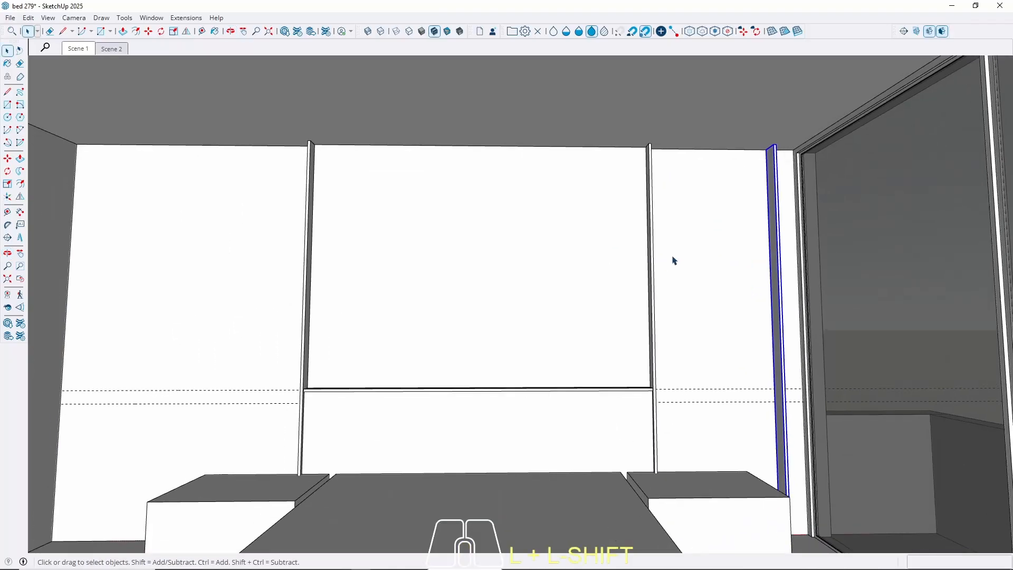
# Measure the distance from the column's ceiling corner to the window wall using the Line tool, without drawing a line
pyautogui.moveTo(288, 257); pyautogui.dragTo(476, 247, button='middle')
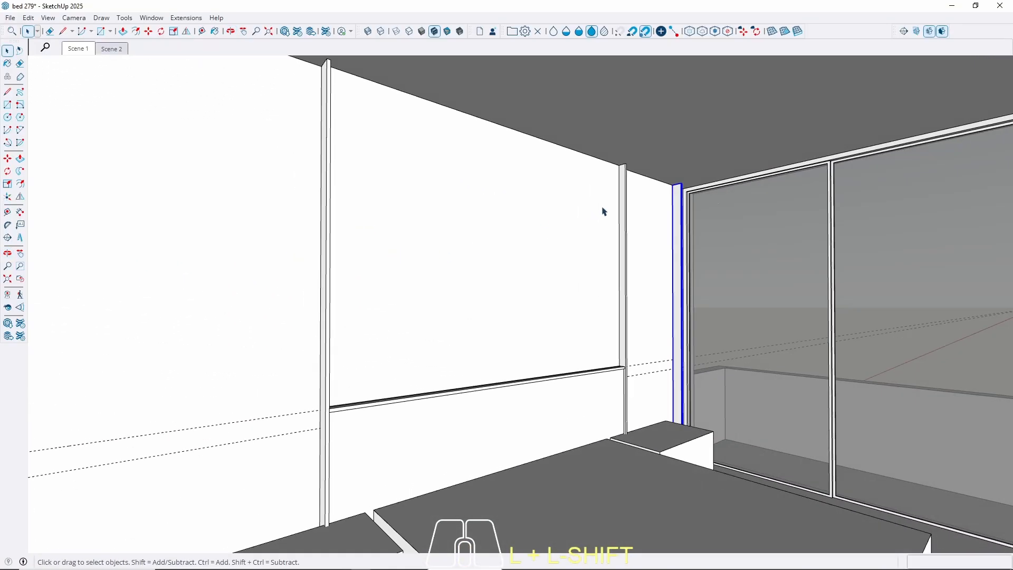
pyautogui.moveTo(476, 352); pyautogui.dragTo(368, 325, button='middle')
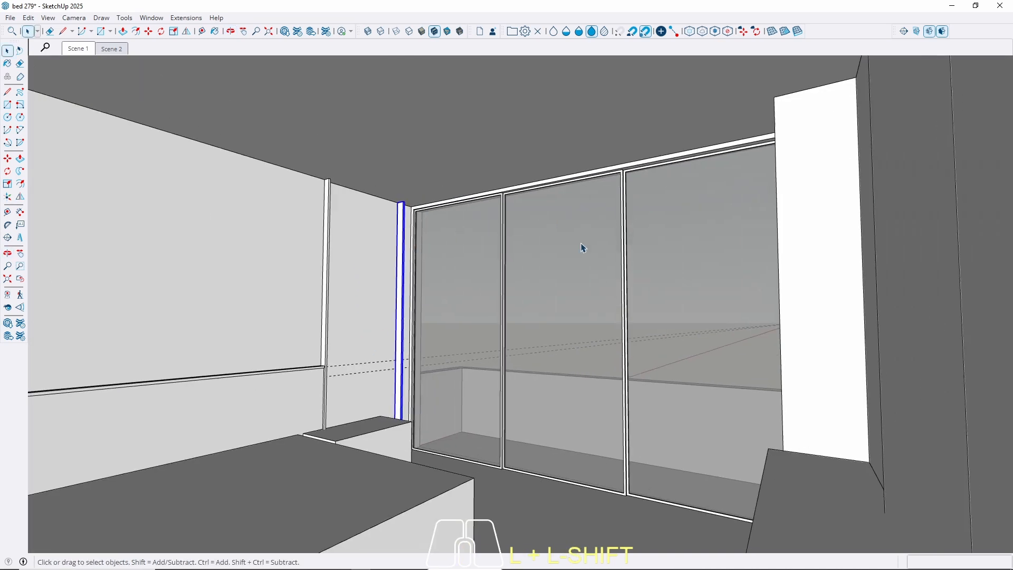
pyautogui.moveTo(582, 248); pyautogui.dragTo(667, 243, button='middle')
pyautogui.scroll(4, 258, 187)
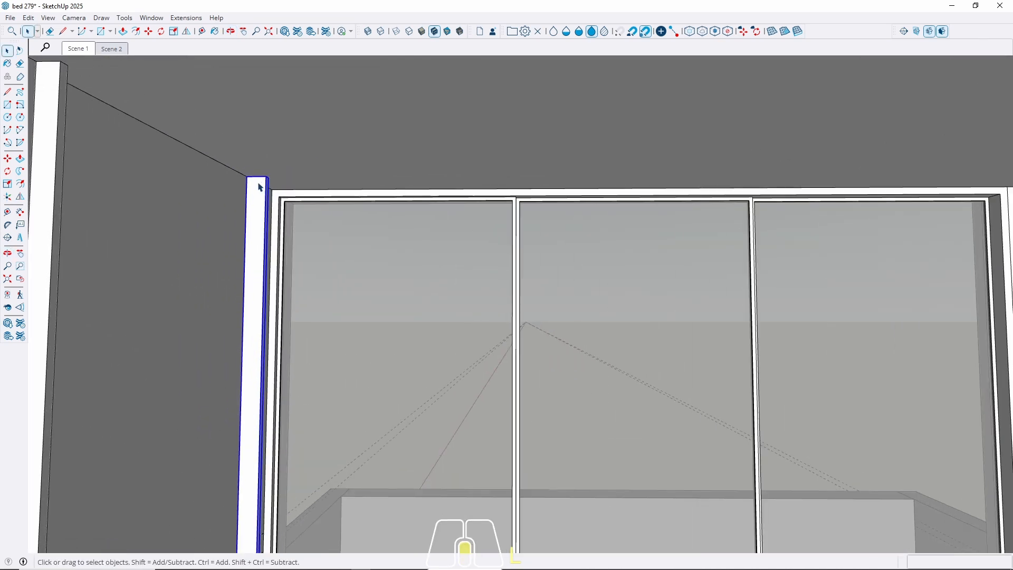
pyautogui.moveTo(259, 187)
pyautogui.mouseDown(button='middle')
pyautogui.moveTo(459, 199)
pyautogui.moveTo(517, 235)
pyautogui.moveTo(423, 263)
pyautogui.moveTo(604, 239)
pyautogui.moveTo(808, 264)
pyautogui.moveTo(575, 255)
pyautogui.moveTo(681, 239)
pyautogui.mouseUp(button='middle')
pyautogui.scroll(3, 256, 185)
pyautogui.press('l')
pyautogui.click(600, 252)
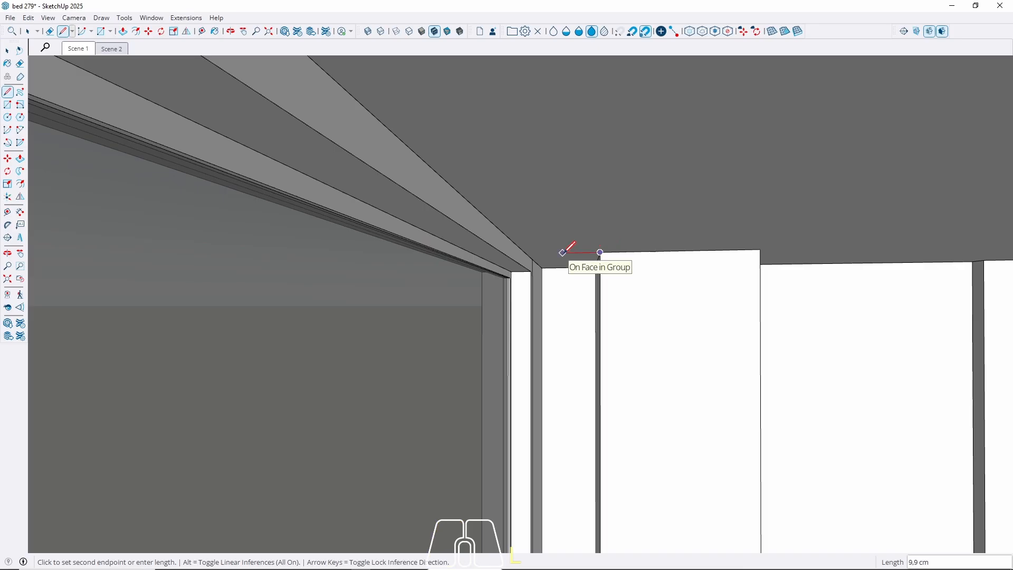
pyautogui.press('Left')
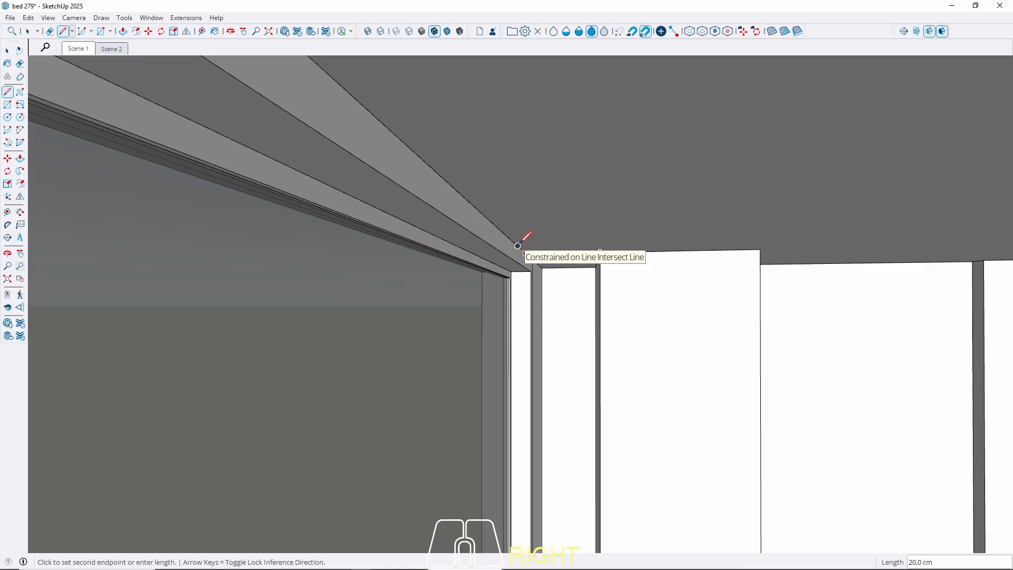
pyautogui.press('space')
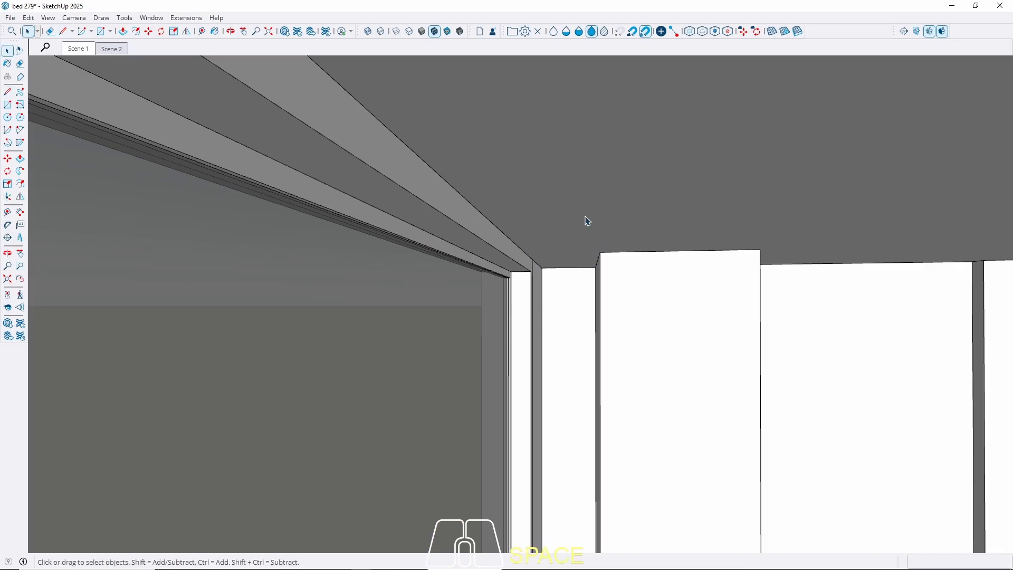
# Edit the column opposite the bed wall and push its window-side face inward 2 cm
pyautogui.moveTo(585, 220); pyautogui.dragTo(536, 251, button='middle')
pyautogui.scroll(2, 535, 251)
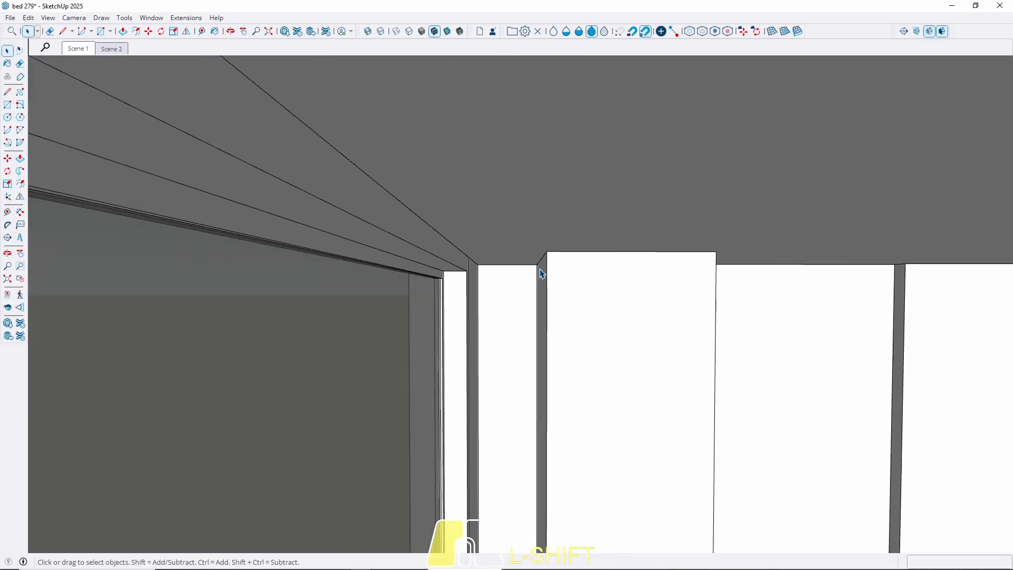
pyautogui.doubleClick(540, 270)
pyautogui.write('p')
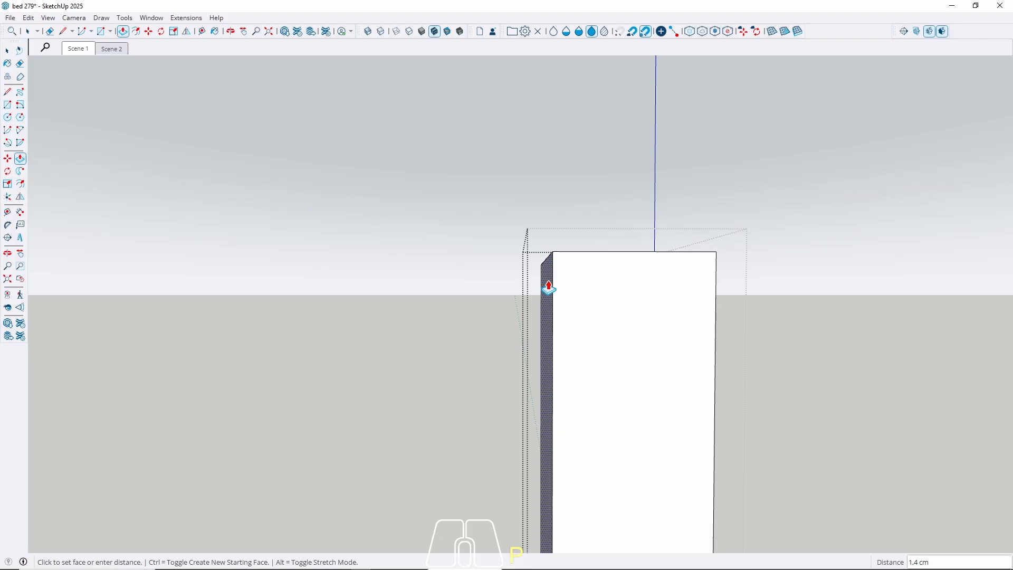
pyautogui.write('2')
pyautogui.press('Return')
pyautogui.press('space')
pyautogui.press('Escape')
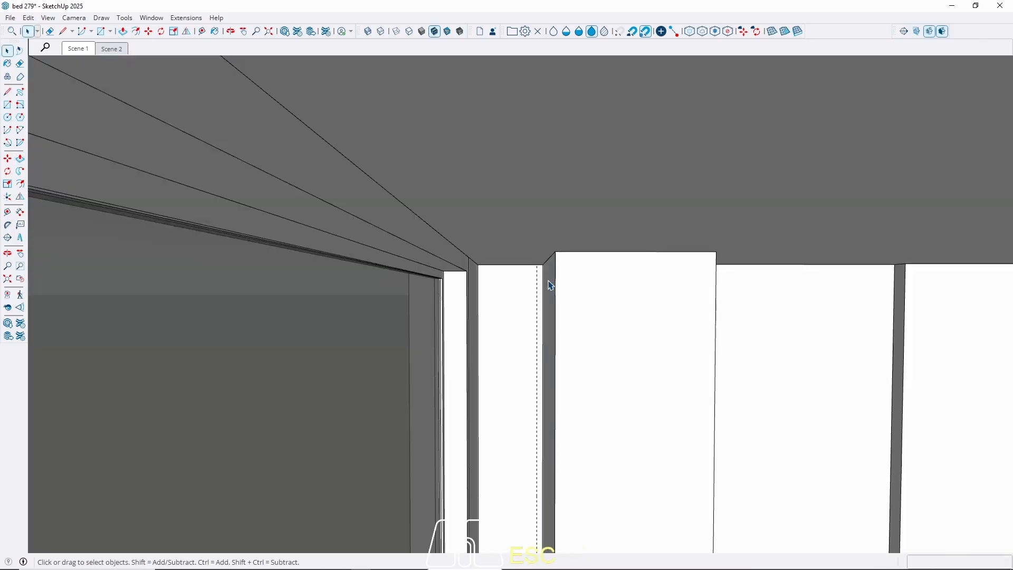
# Draw a small rectangle at the ceiling in the gap between guide and column, and extrude it out to the column's front face
pyautogui.scroll(4, 549, 272)
pyautogui.press('r')
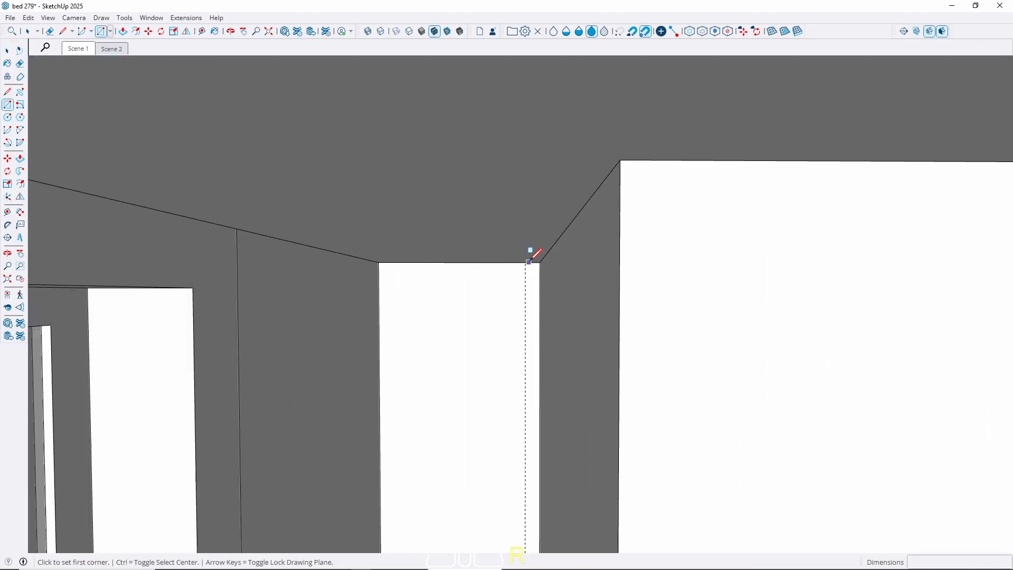
pyautogui.click(525, 264)
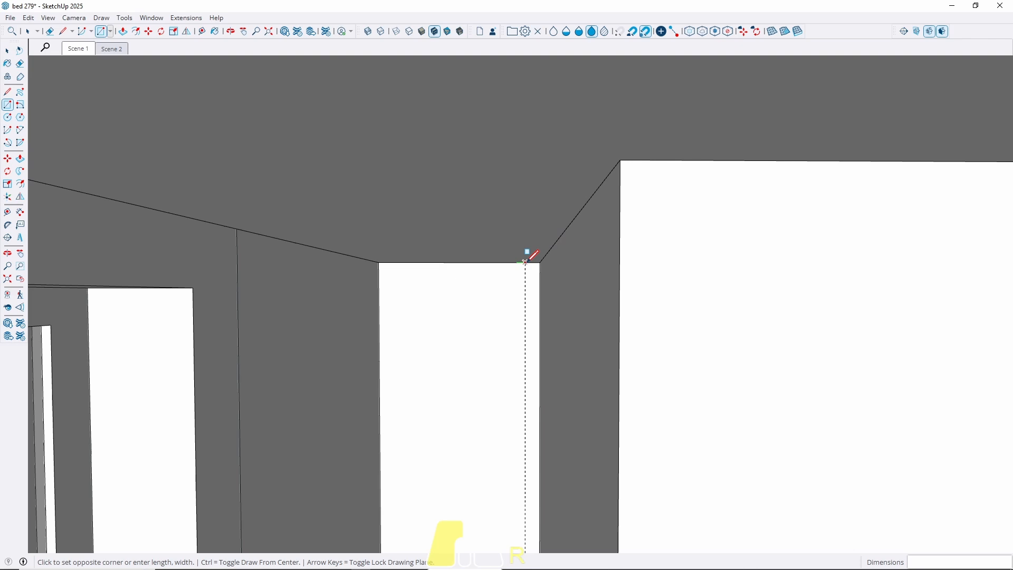
pyautogui.click(540, 301)
pyautogui.press('space')
pyautogui.press('p')
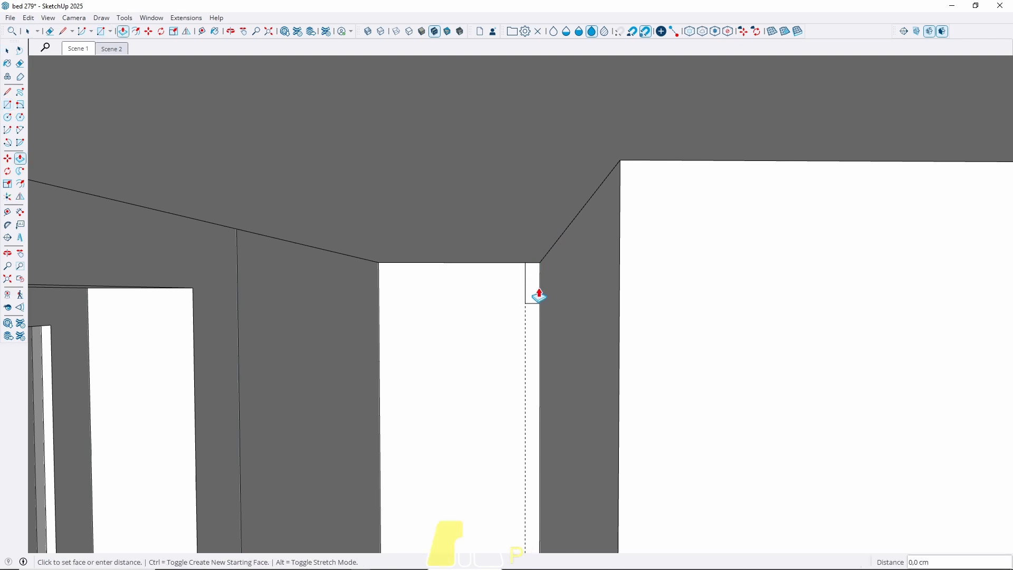
pyautogui.moveTo(540, 296); pyautogui.dragTo(645, 250)
pyautogui.click(546, 285)
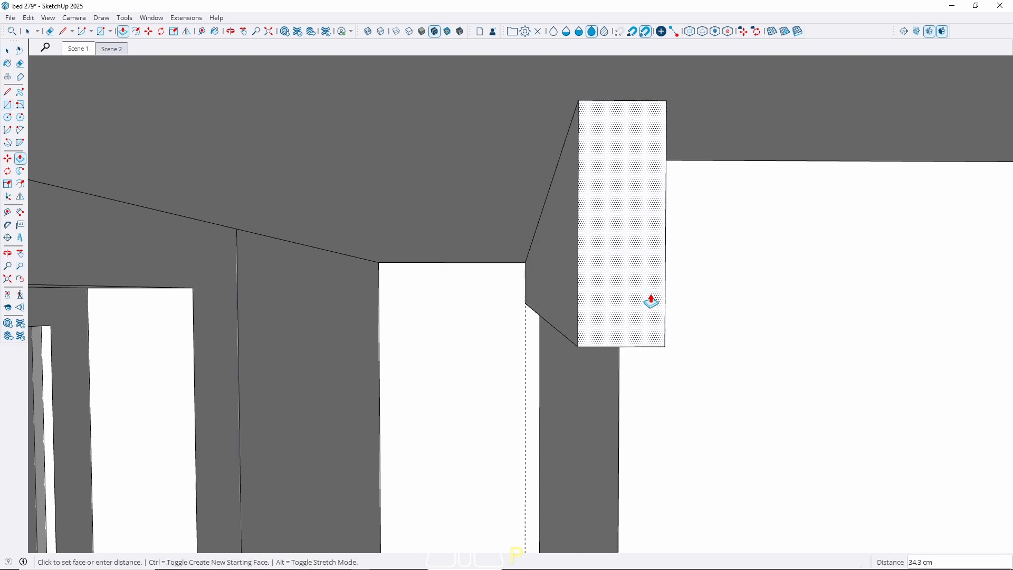
# Extend the new block's front face 1 cm past the column's front face
pyautogui.moveTo(649, 294); pyautogui.dragTo(783, 311, button='middle')
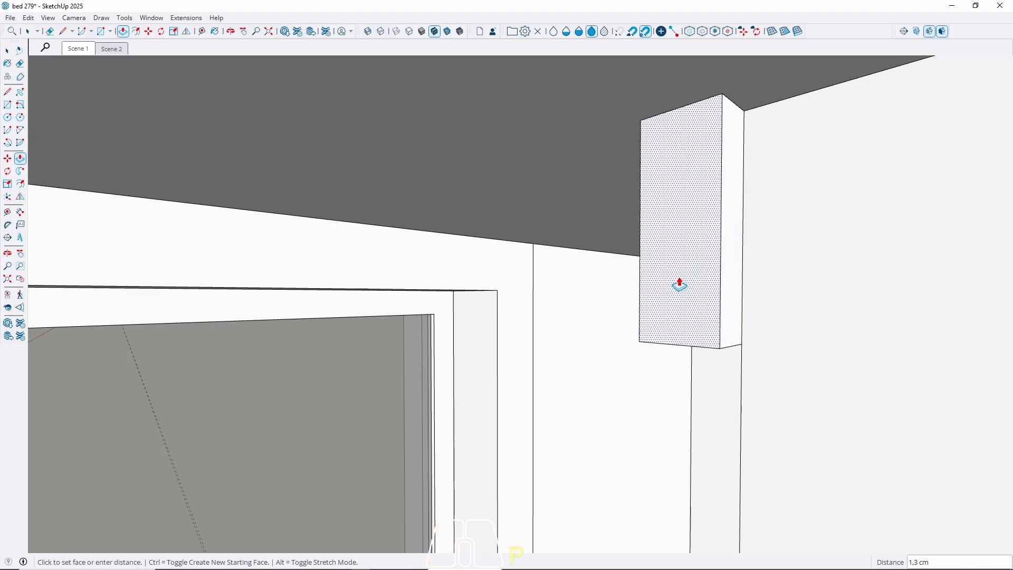
pyautogui.write('1')
pyautogui.press('Return')
pyautogui.press('space')
pyautogui.scroll(-8, 423, 244)
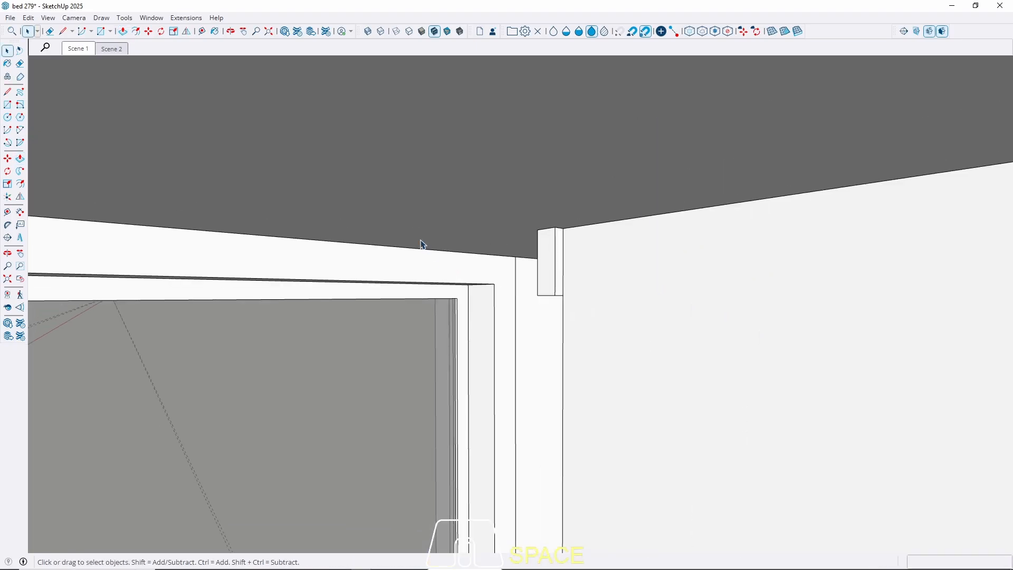
# Extrude the bottom face of the block beside the column down to the floor to form a full-height strip
pyautogui.moveTo(551, 289); pyautogui.dragTo(574, 217, button='middle')
pyautogui.scroll(-4, 573, 217)
pyautogui.keyDown('shift'); pyautogui.moveTo(482, 288); pyautogui.dragTo(715, 231, button='middle'); pyautogui.keyUp('shift')
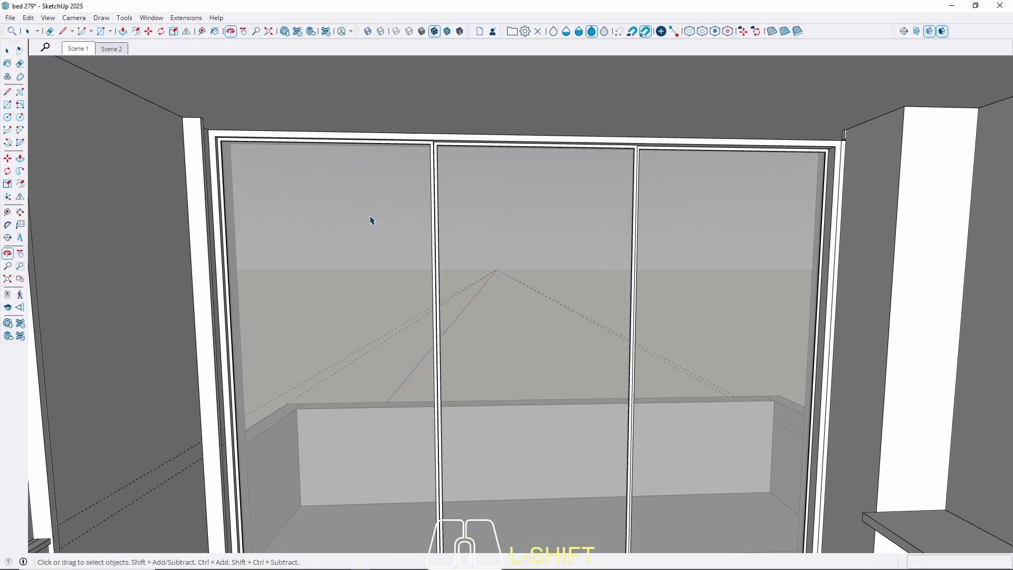
pyautogui.scroll(6, 806, 152)
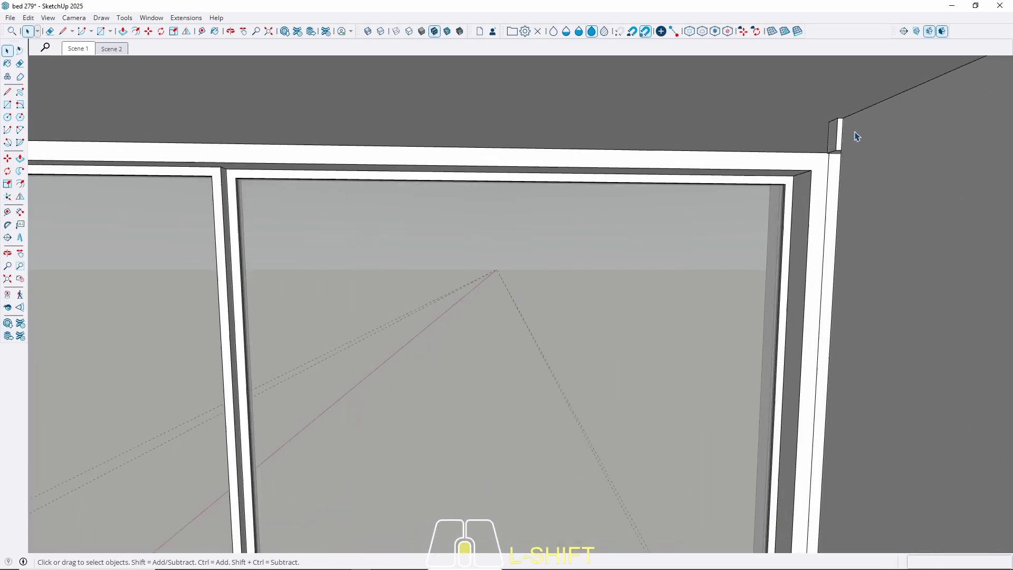
pyautogui.moveTo(855, 136); pyautogui.dragTo(916, 193, button='middle')
pyautogui.keyDown('shift'); pyautogui.moveTo(916, 193); pyautogui.dragTo(805, 195, button='middle'); pyautogui.keyUp('shift')
pyautogui.scroll(4, 624, 264)
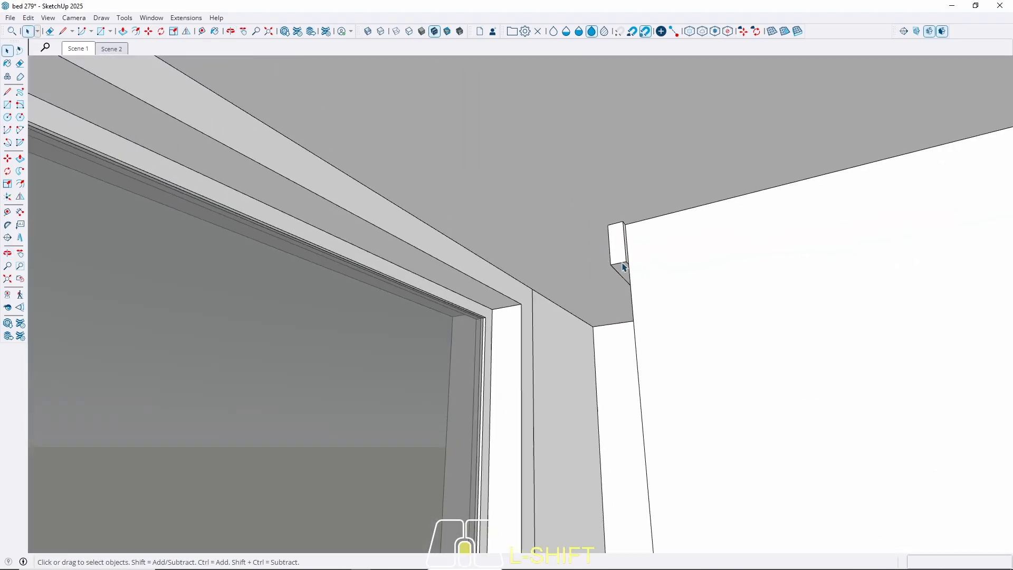
pyautogui.moveTo(625, 267); pyautogui.dragTo(737, 267, button='middle')
pyautogui.scroll(2, 669, 306)
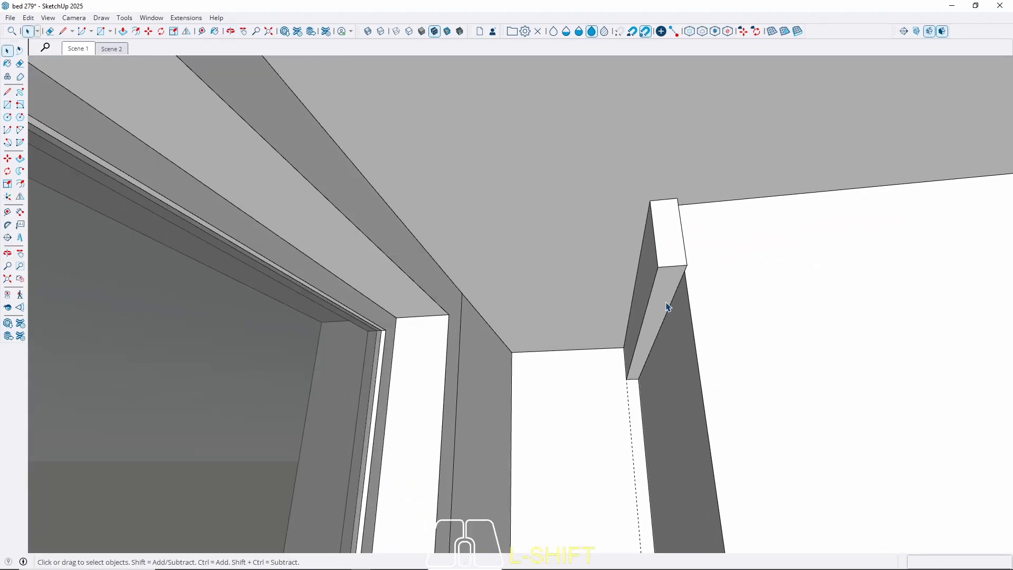
pyautogui.press('p')
pyautogui.click(664, 310)
pyautogui.moveTo(660, 294); pyautogui.dragTo(654, 230, button='middle')
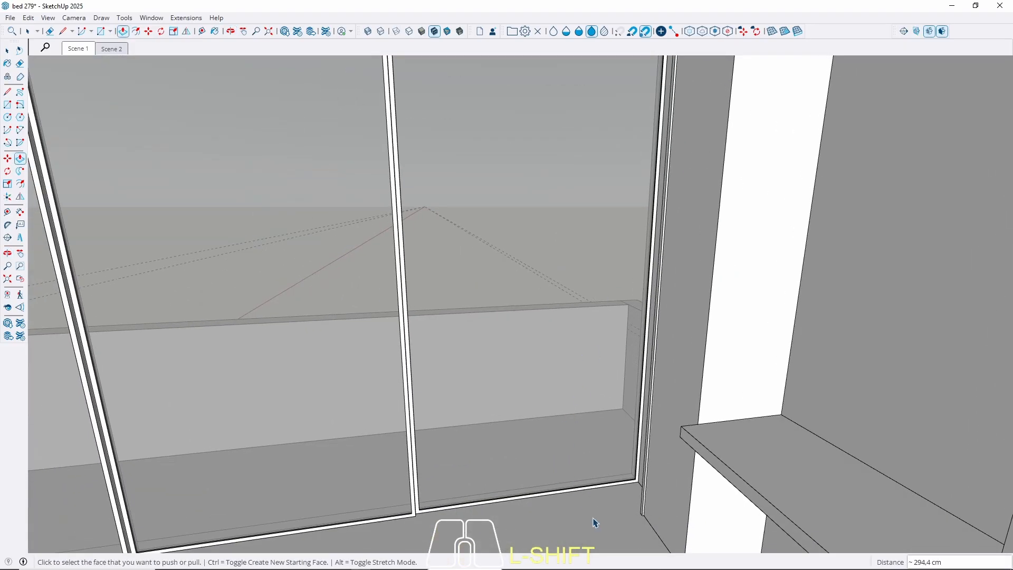
pyautogui.press('space')
# Select all of the full-height strip beside the column and make it a group
pyautogui.scroll(5, 633, 512)
pyautogui.click(633, 512)
pyautogui.rightClick(633, 512)
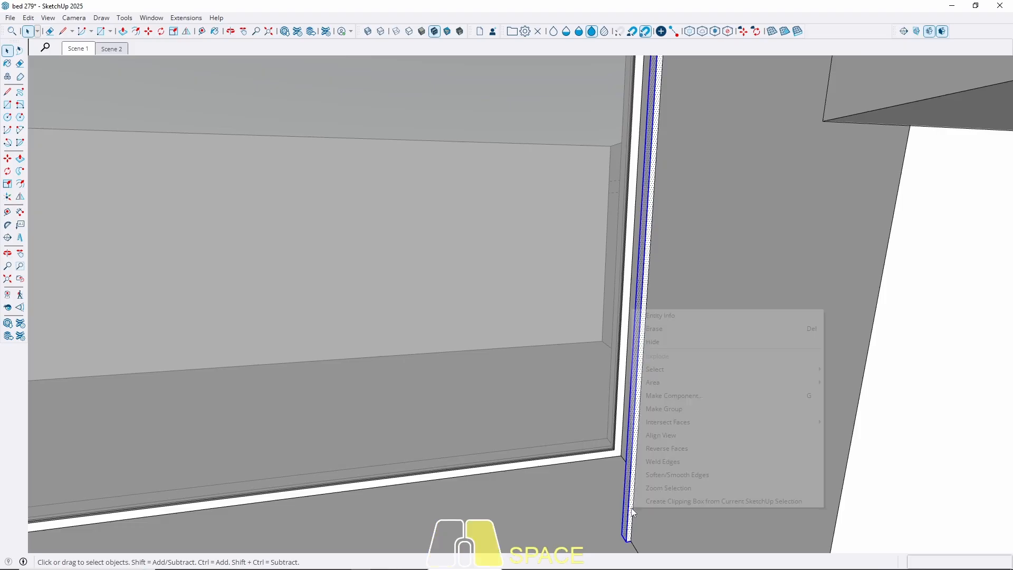
pyautogui.click(685, 410)
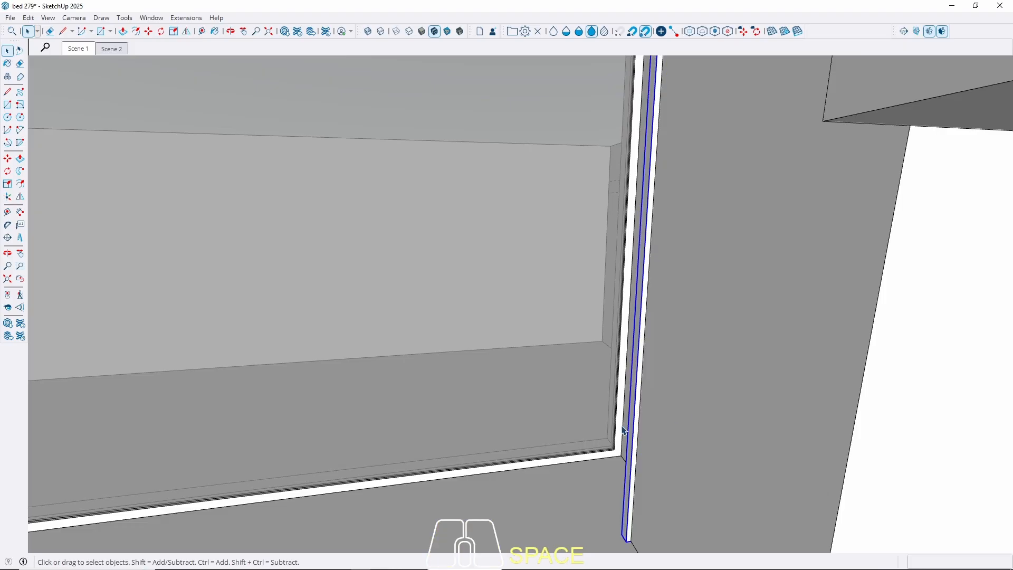
pyautogui.scroll(-8, 622, 433)
pyautogui.moveTo(380, 422); pyautogui.dragTo(241, 376, button='middle')
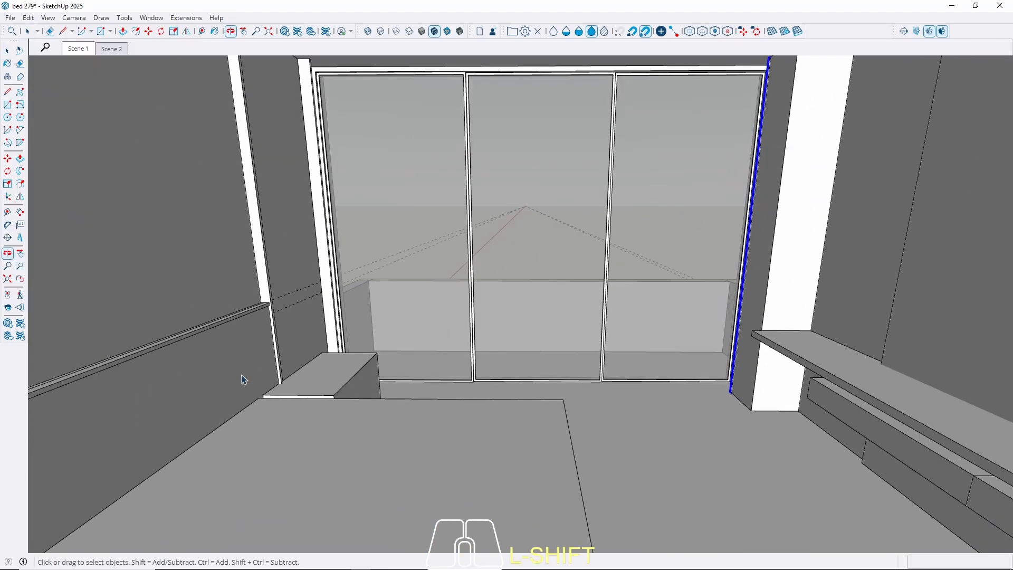
pyautogui.moveTo(411, 374); pyautogui.dragTo(653, 352, button='middle')
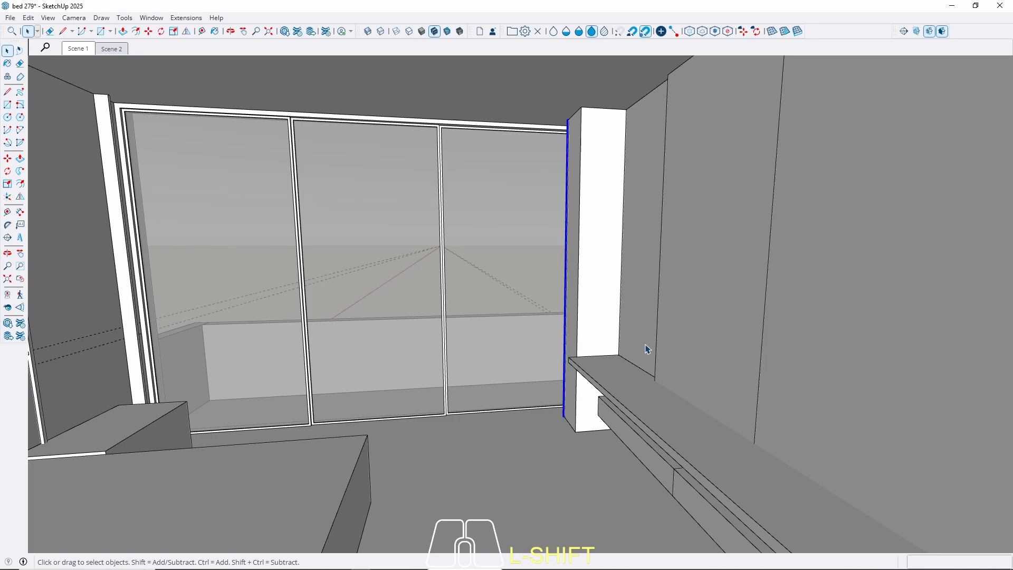
# Draw a full-height rectangle on the doorway's side face, from the ceiling down to the floor corner
pyautogui.moveTo(411, 355); pyautogui.dragTo(541, 324, button='middle')
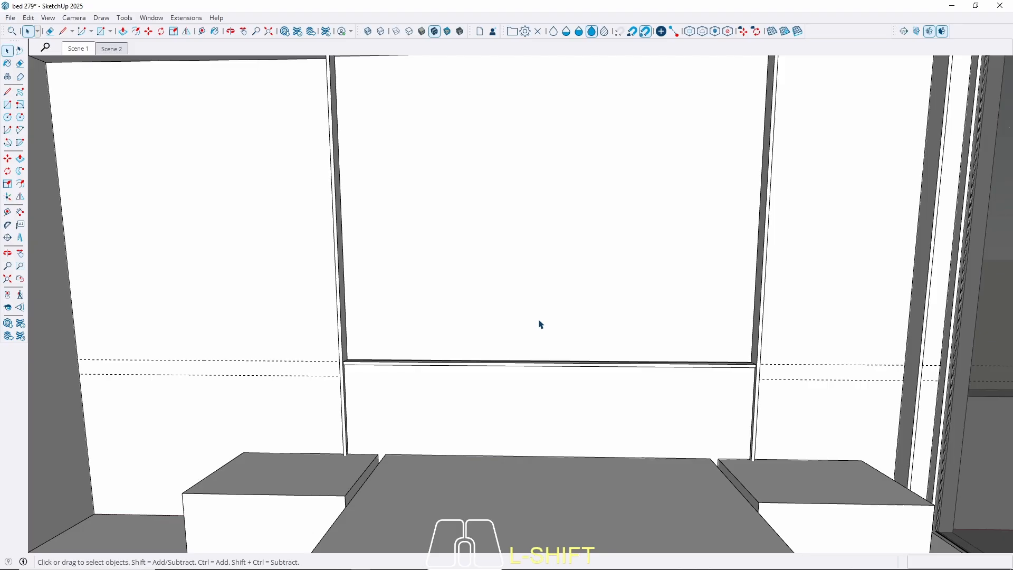
pyautogui.moveTo(393, 286); pyautogui.dragTo(312, 252, button='middle')
pyautogui.moveTo(466, 198); pyautogui.dragTo(401, 189, button='middle')
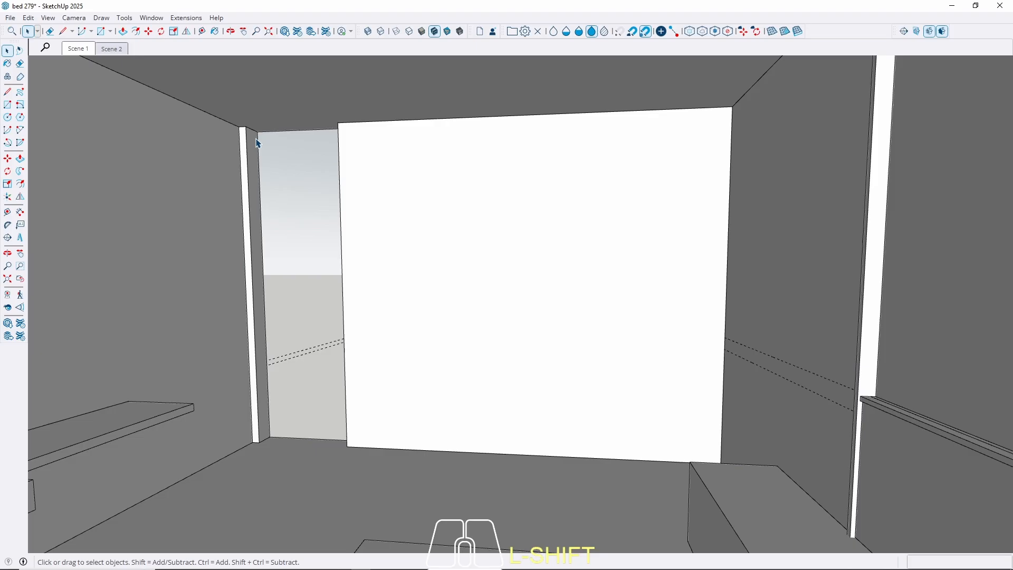
pyautogui.hotkey('shift', 'r')
pyautogui.keyDown('shift'); pyautogui.scroll(3, 248, 131); pyautogui.keyUp('shift')
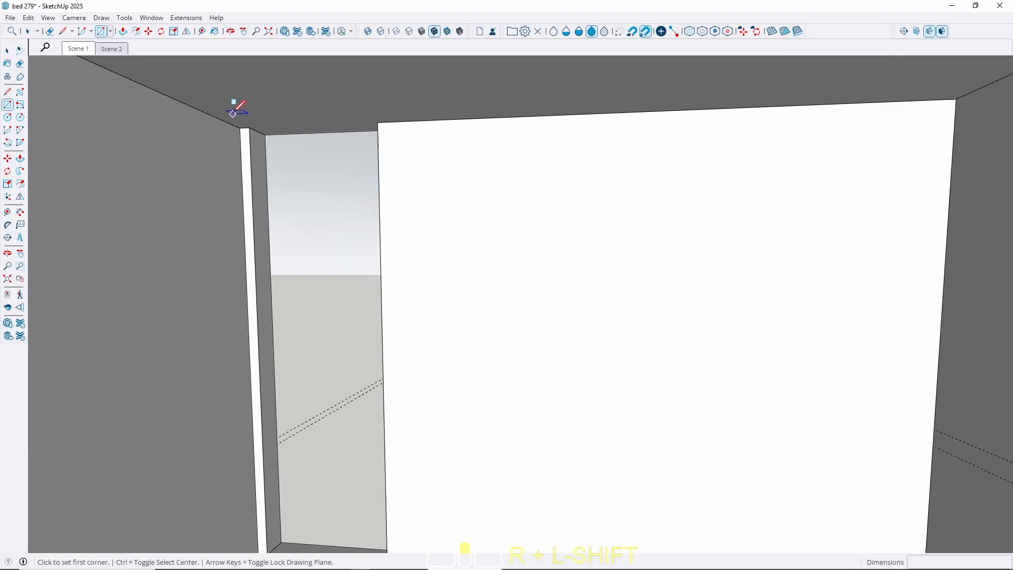
pyautogui.click(254, 131)
pyautogui.keyDown('shift'); pyautogui.moveTo(319, 242); pyautogui.dragTo(315, 150, button='middle'); pyautogui.keyUp('shift')
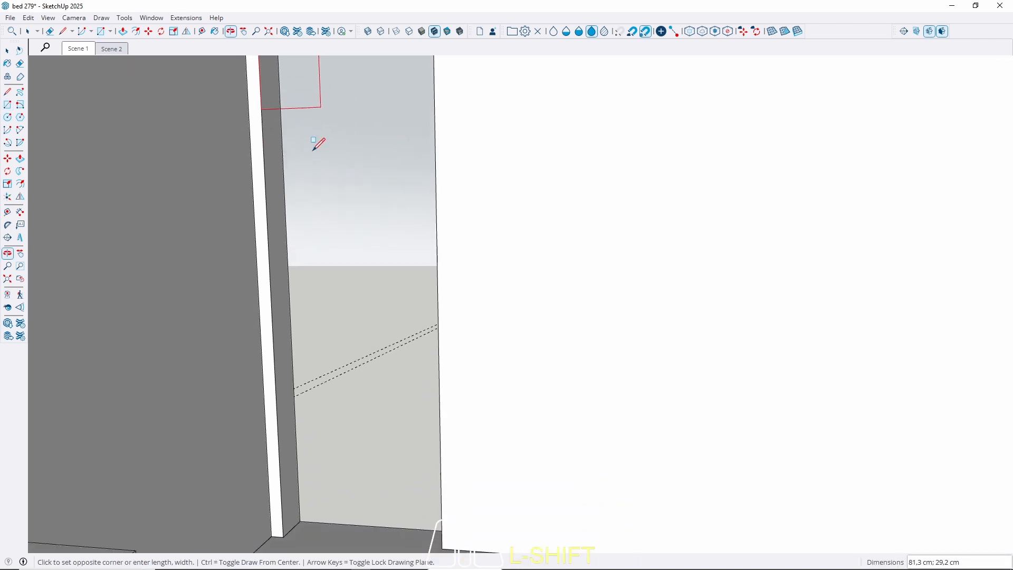
pyautogui.scroll(3, 302, 521)
pyautogui.click(303, 515)
pyautogui.press('space')
pyautogui.scroll(-3, 305, 373)
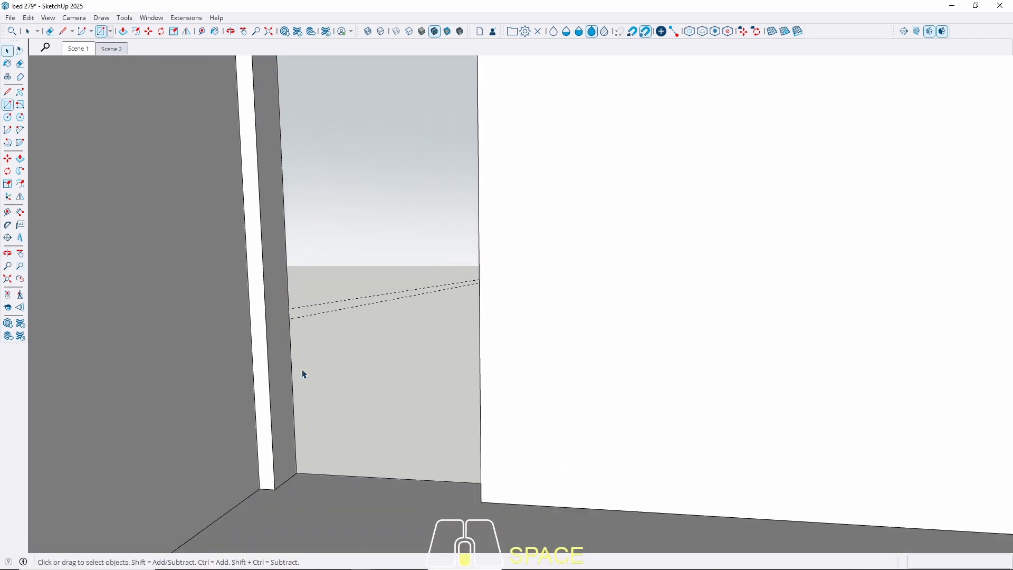
# Extrude the doorway side rectangle 2 cm into the opening, and extend its front face 4 cm
pyautogui.press('p')
pyautogui.click(293, 437)
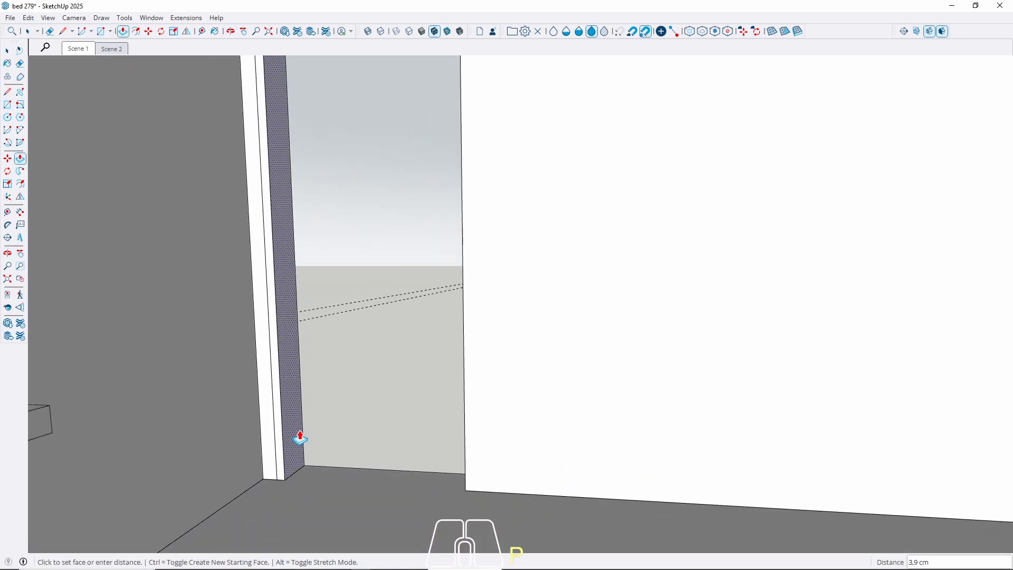
pyautogui.press('Return')
pyautogui.scroll(2, 280, 486)
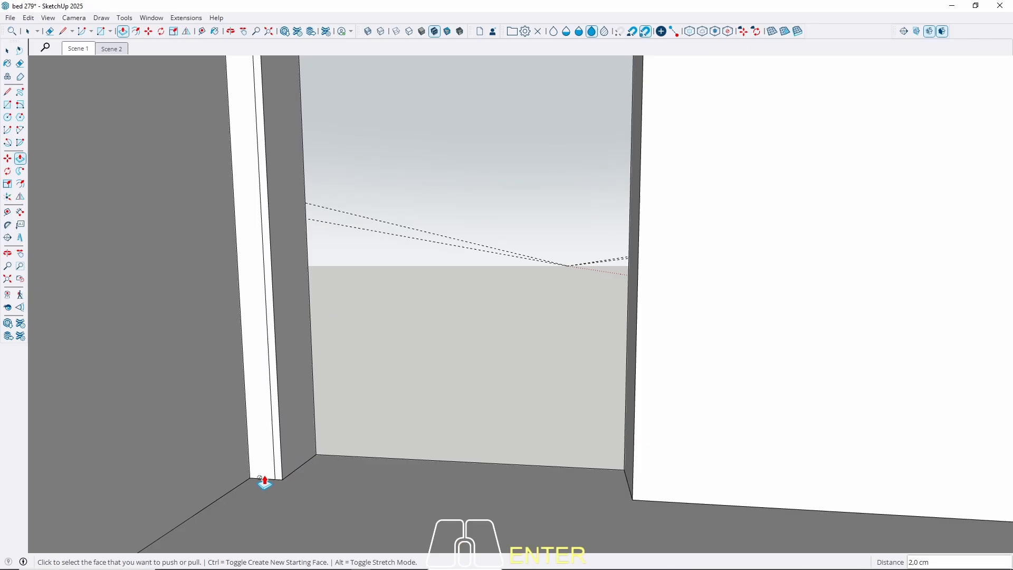
pyautogui.click(277, 478)
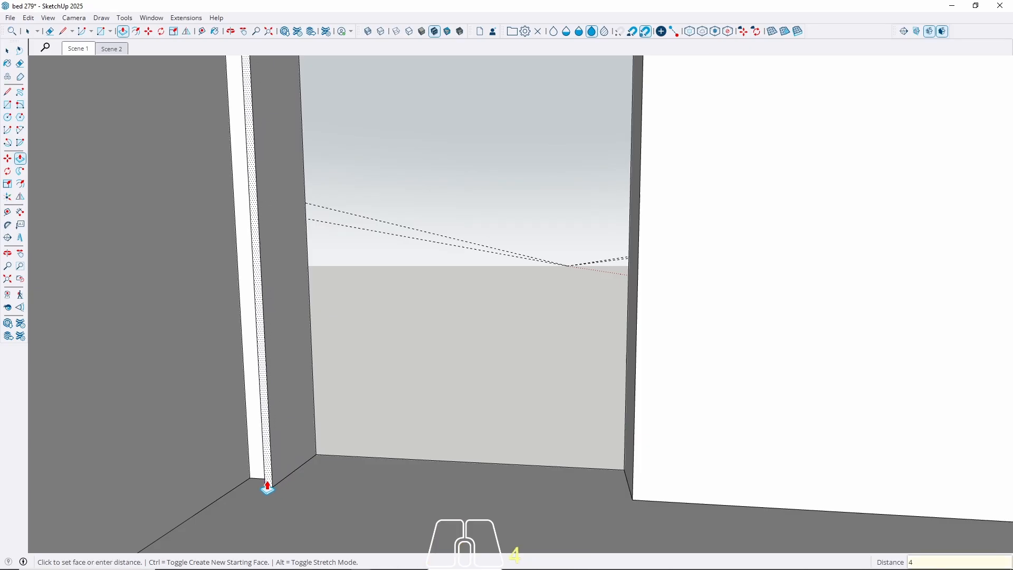
pyautogui.press('Return')
pyautogui.press('space')
# Select the whole doorway jamb strip and make it a component
pyautogui.click(285, 464)
pyautogui.rightClick(283, 260)
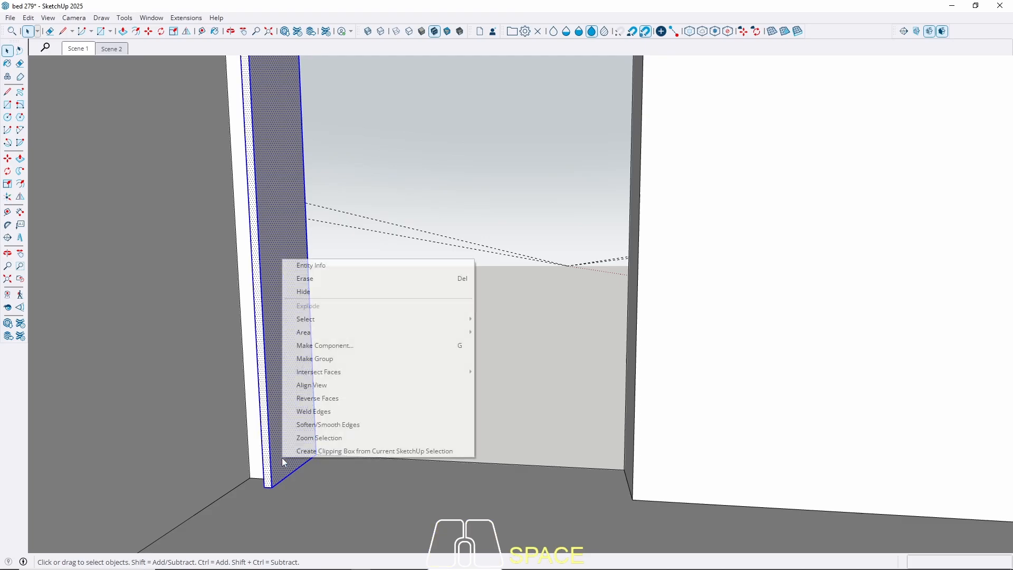
pyautogui.click(343, 346)
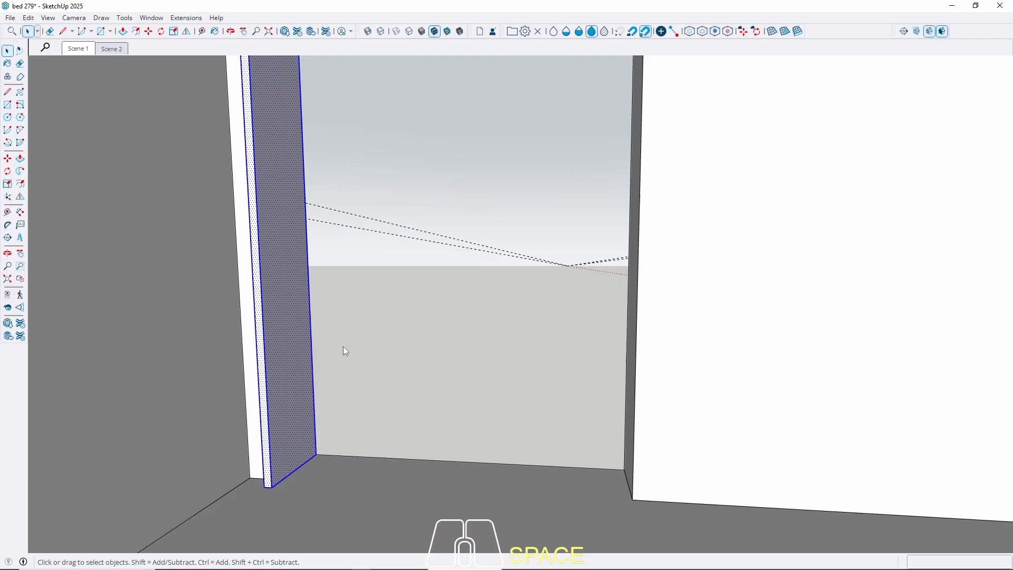
pyautogui.click(518, 421)
# Copy the jamb strip component straight across to the opposite side of the doorway
pyautogui.moveTo(68, 403); pyautogui.dragTo(337, 436, button='middle')
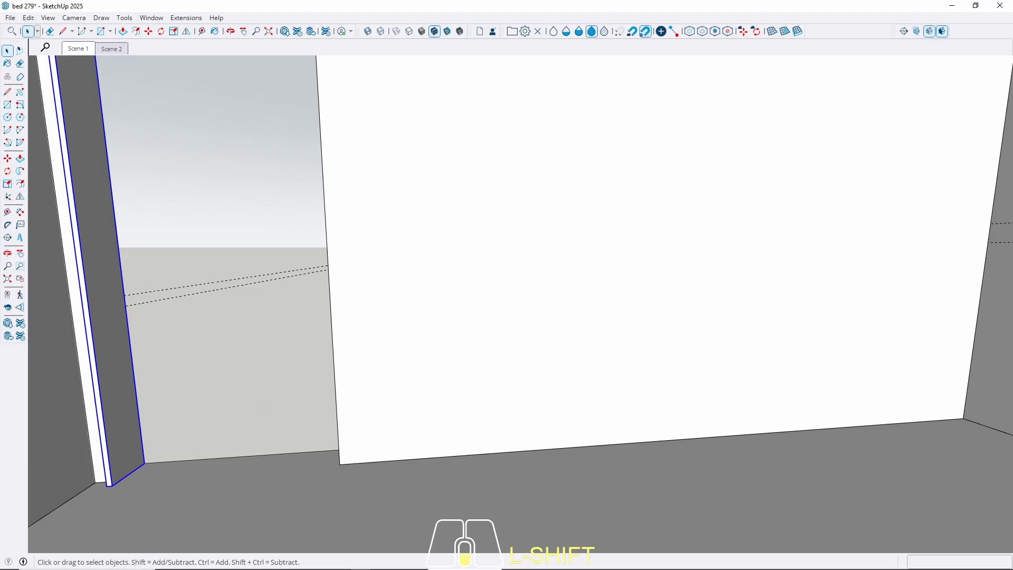
pyautogui.moveTo(46, 329); pyautogui.dragTo(169, 413, button='middle')
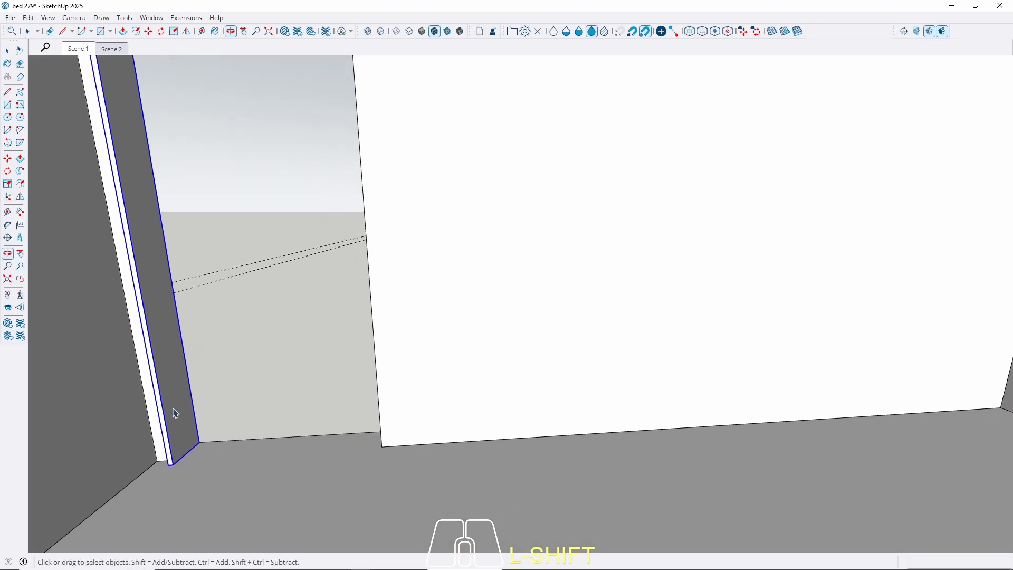
pyautogui.scroll(2, 163, 441)
pyautogui.rightClick(165, 434)
pyautogui.click(142, 321)
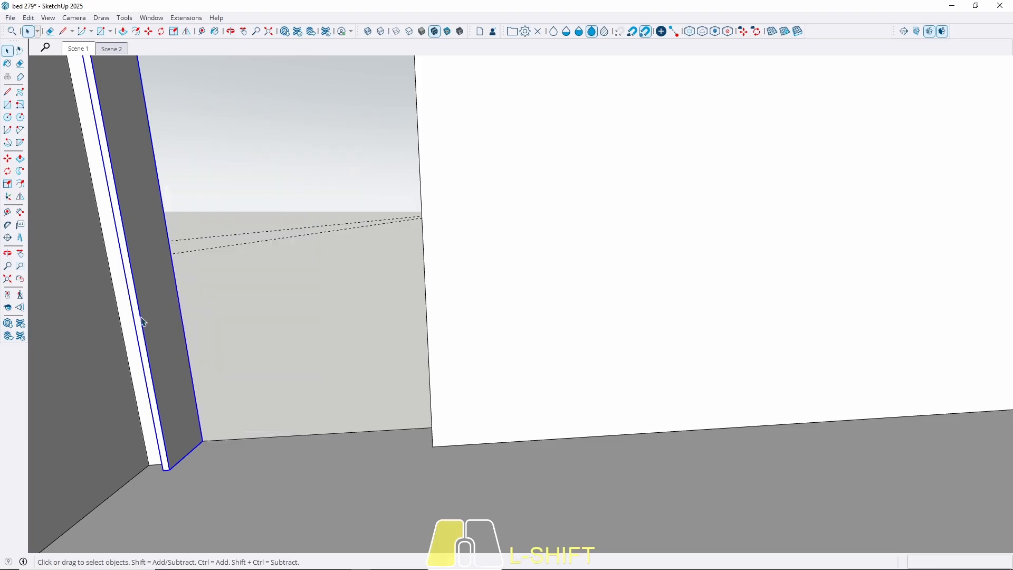
pyautogui.press('m')
pyautogui.scroll(1, 198, 460)
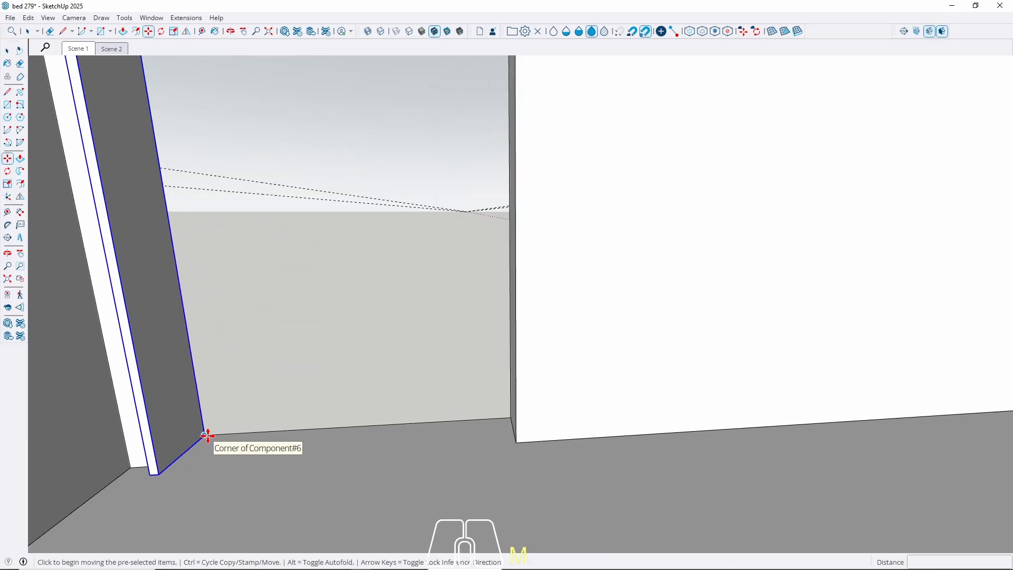
pyautogui.press('ctrl')
pyautogui.moveTo(207, 436); pyautogui.dragTo(510, 437)
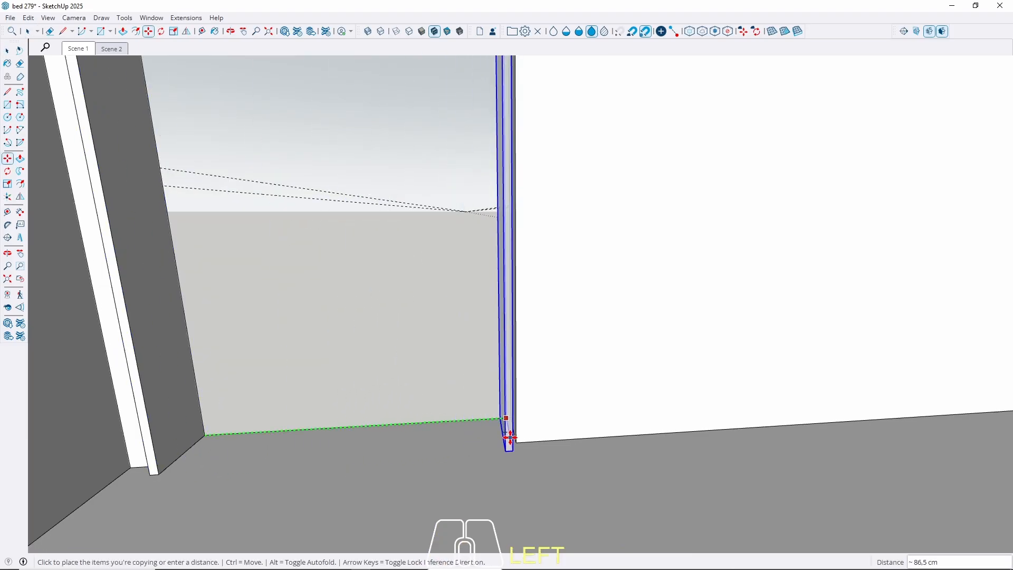
pyautogui.click(513, 444)
pyautogui.press('space')
pyautogui.scroll(-4, 96, 469)
pyautogui.moveTo(567, 383); pyautogui.dragTo(569, 312, button='middle')
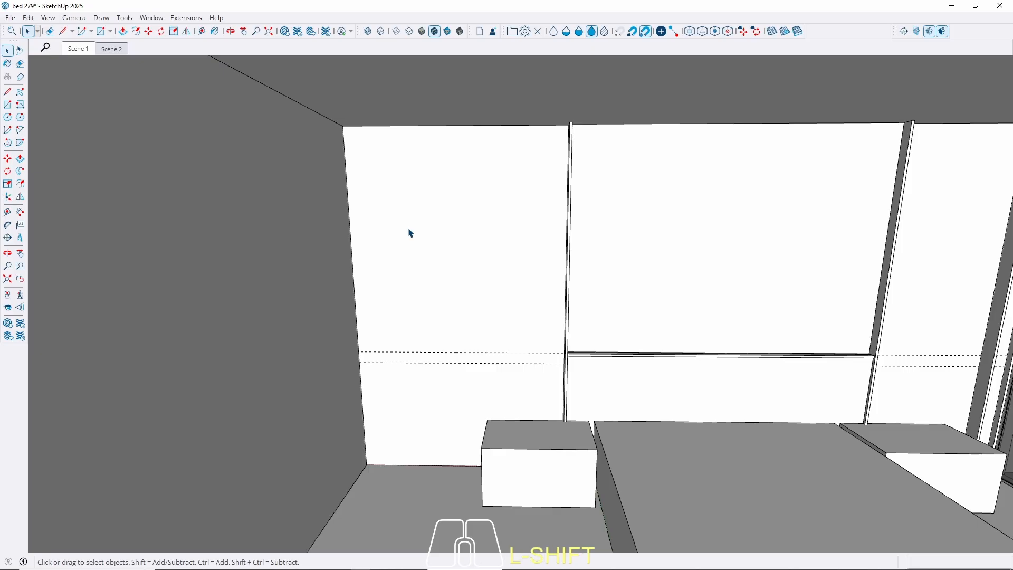
pyautogui.press('r')
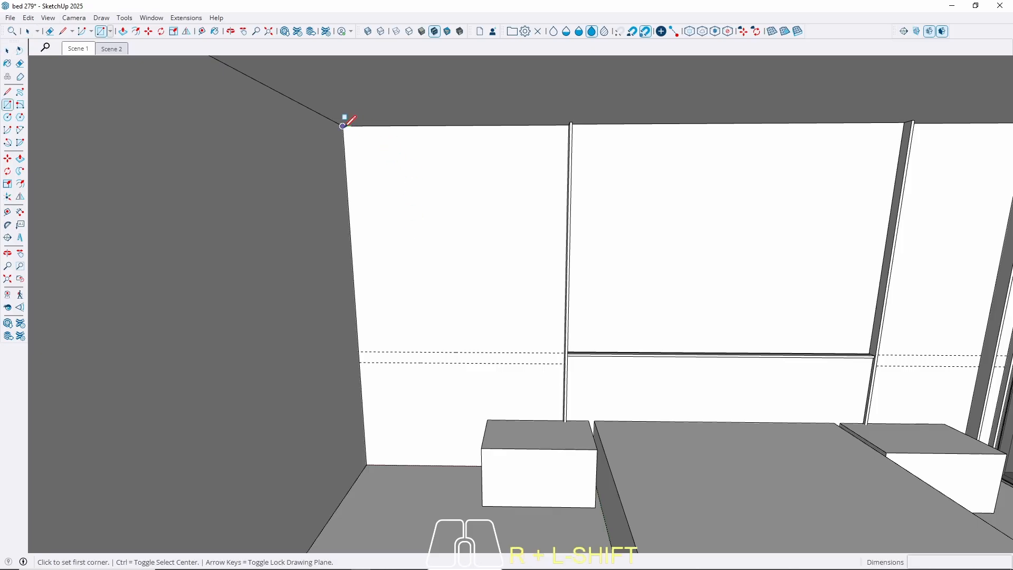
pyautogui.click(342, 125)
pyautogui.scroll(5, 514, 376)
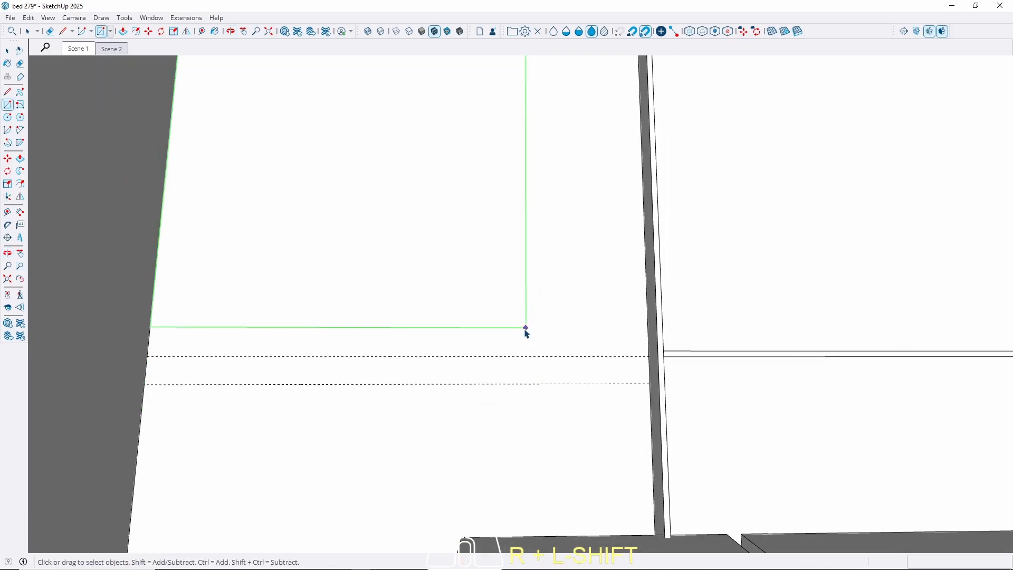
pyautogui.press('space')
pyautogui.scroll(-4, 526, 330)
# Hide the bed and nightstands to clear the view of the bed wall
pyautogui.moveTo(525, 331); pyautogui.dragTo(458, 320, button='middle')
pyautogui.click(456, 334)
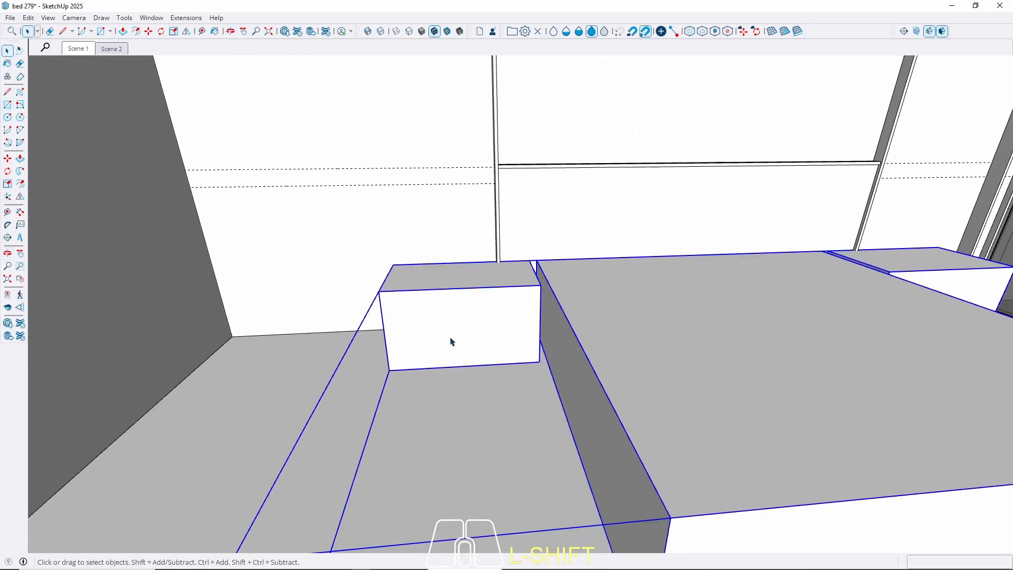
pyautogui.press('h')
# Draw a 183 x 300 cm rectangle over the bed wall section between the room corner and the nearest vertical strip
pyautogui.press('r')
pyautogui.scroll(3, 437, 328)
pyautogui.moveTo(474, 300); pyautogui.dragTo(583, 317, button='middle')
pyautogui.click(579, 328)
pyautogui.moveTo(510, 369); pyautogui.dragTo(410, 430, button='middle')
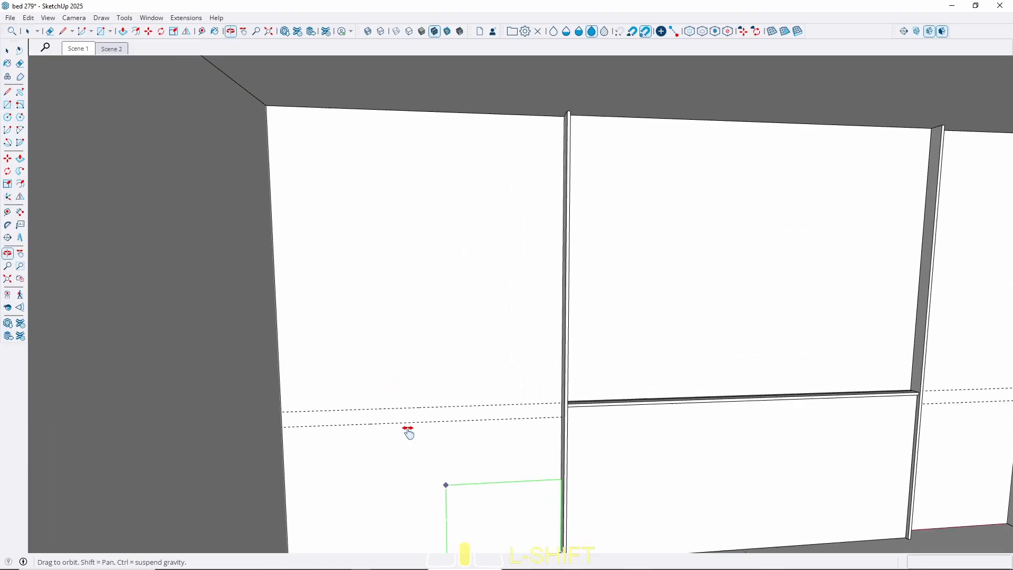
pyautogui.moveTo(346, 322); pyautogui.dragTo(344, 319, button='middle')
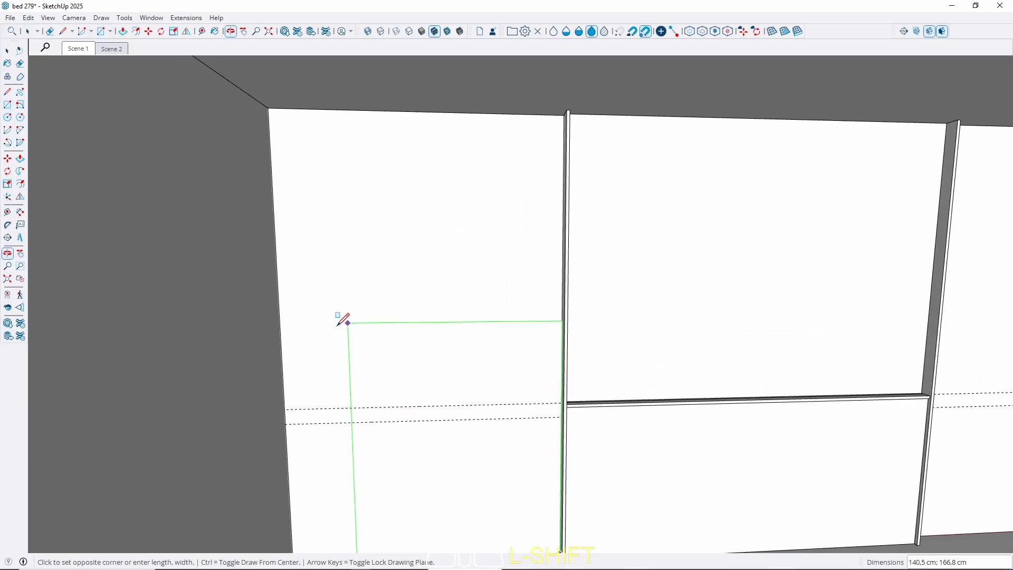
pyautogui.click(268, 105)
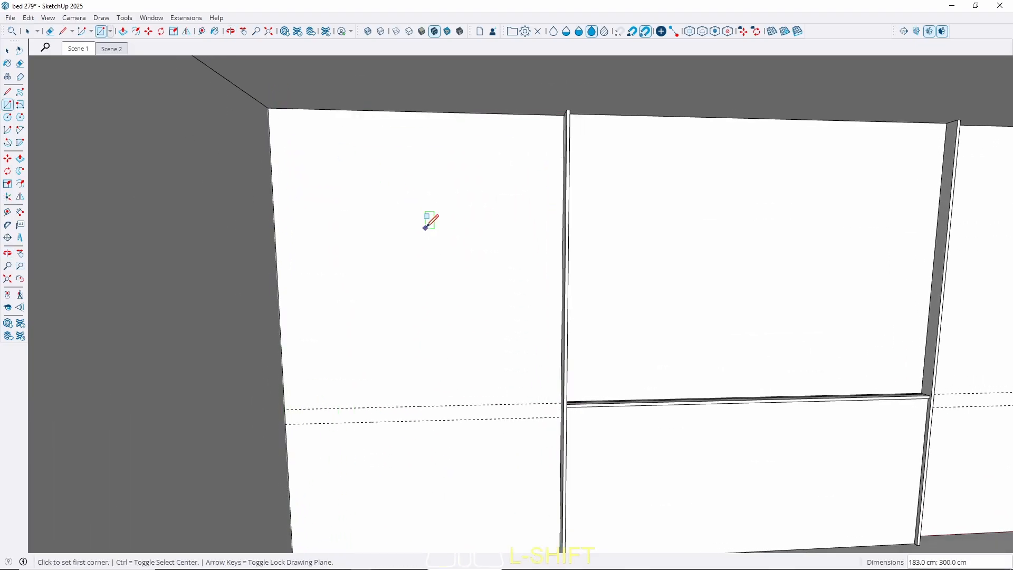
# Extrude the wall section rectangle 1 cm into the room to form a panel
pyautogui.moveTo(424, 228); pyautogui.dragTo(428, 261, button='middle')
pyautogui.press('p')
pyautogui.click(426, 298)
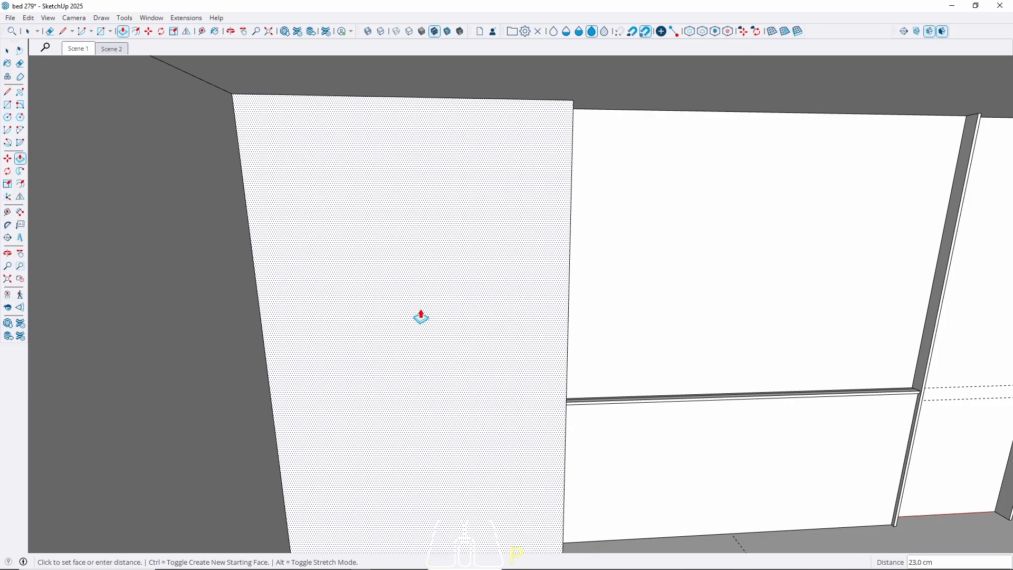
pyautogui.write('1')
pyautogui.press('Return')
pyautogui.press('space')
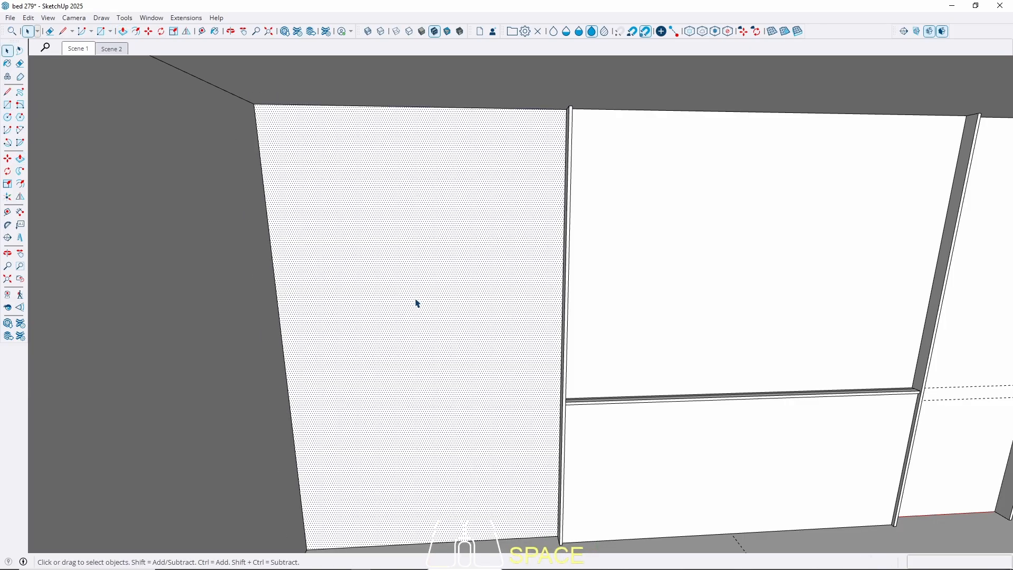
# Select all of the new wall panel and make it a group
pyautogui.doubleClick(414, 300)
pyautogui.rightClick(415, 300)
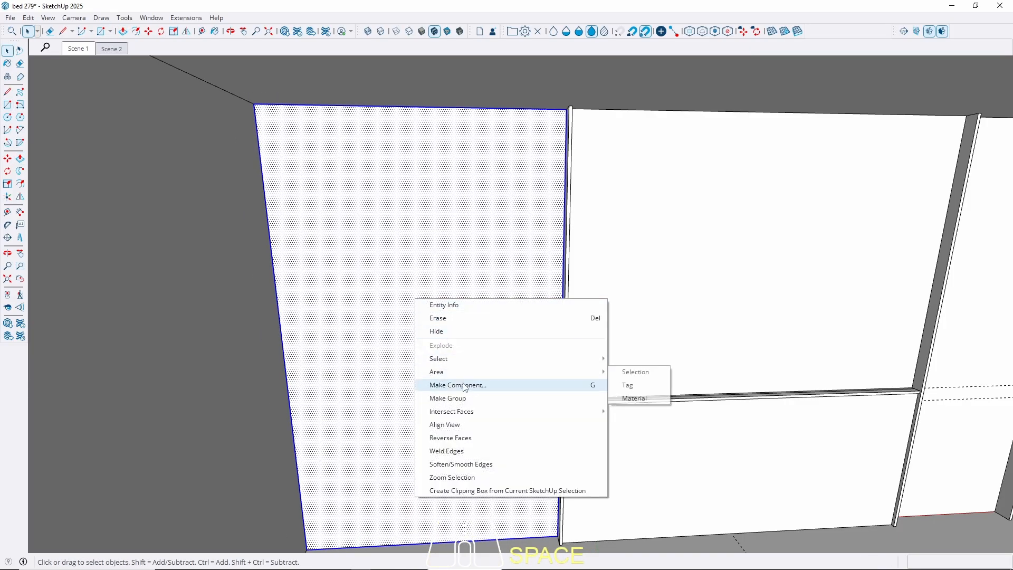
pyautogui.click(448, 397)
pyautogui.moveTo(383, 311); pyautogui.dragTo(532, 164, button='middle')
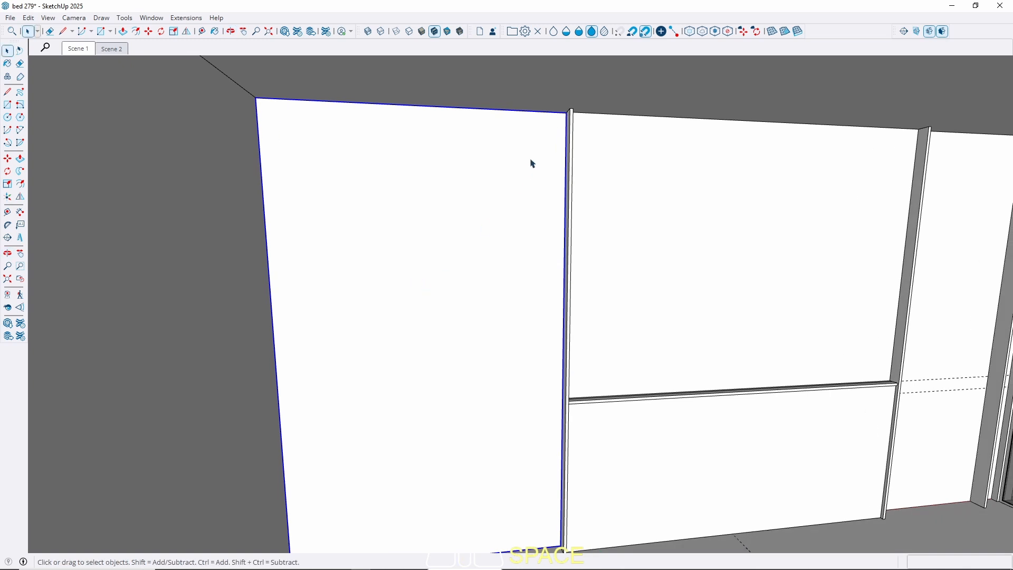
# Draw a small 2 cm square at the panel's upper corner beside the vertical strip, and extrude it outward
pyautogui.press('r')
pyautogui.scroll(5, 564, 105)
pyautogui.click(581, 107)
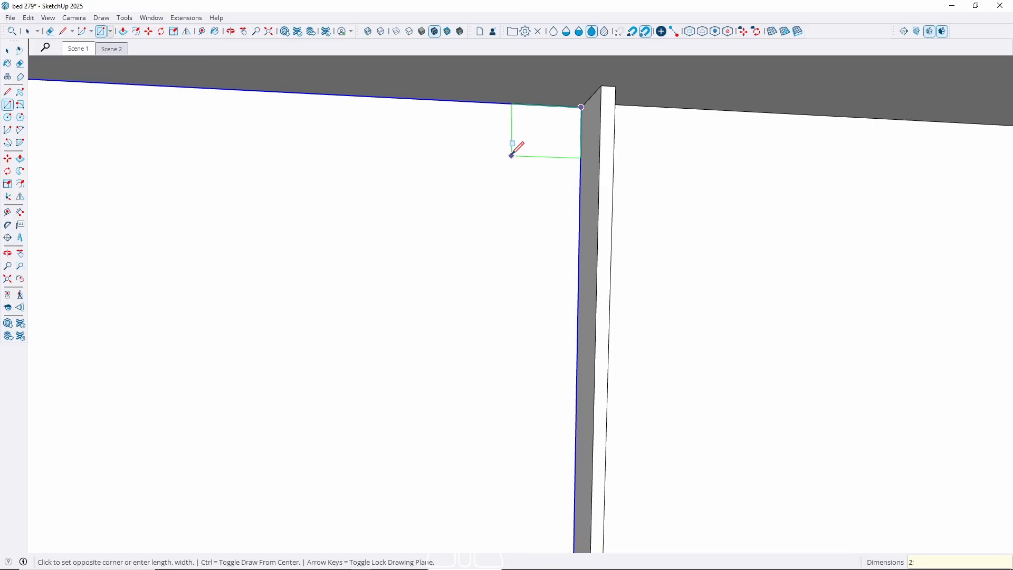
pyautogui.press('space')
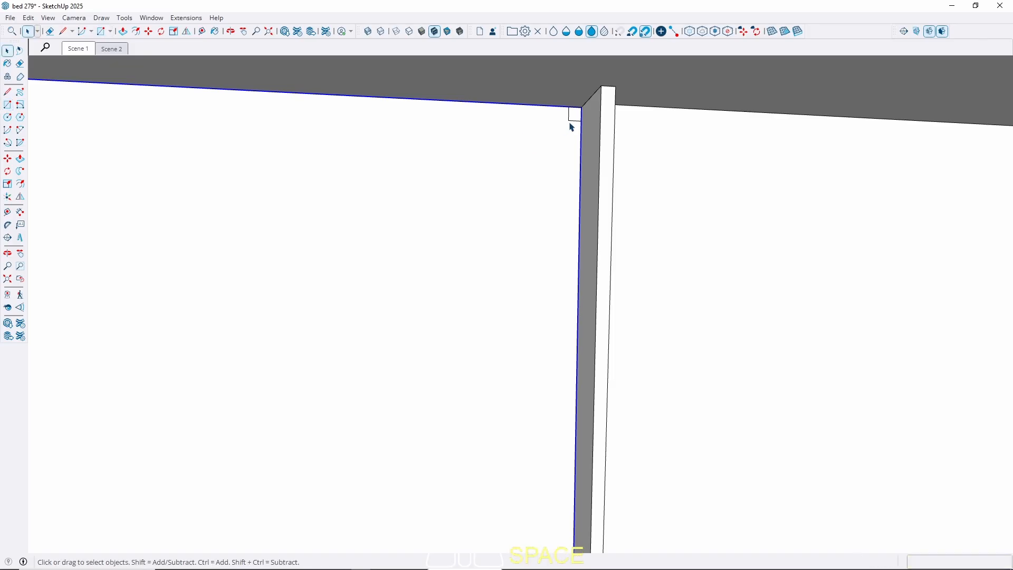
pyautogui.scroll(2, 571, 124)
pyautogui.press('p')
pyautogui.click(576, 114)
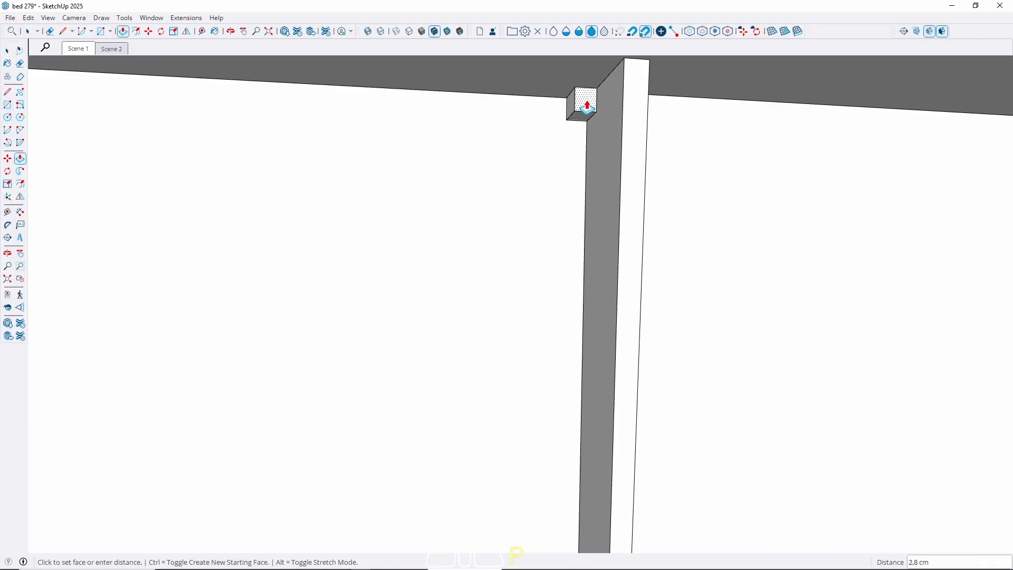
pyautogui.scroll(1, 577, 120)
# Extrude the small block's bottom face down to the floor to form a full-height slat
pyautogui.scroll(-6, 570, 111)
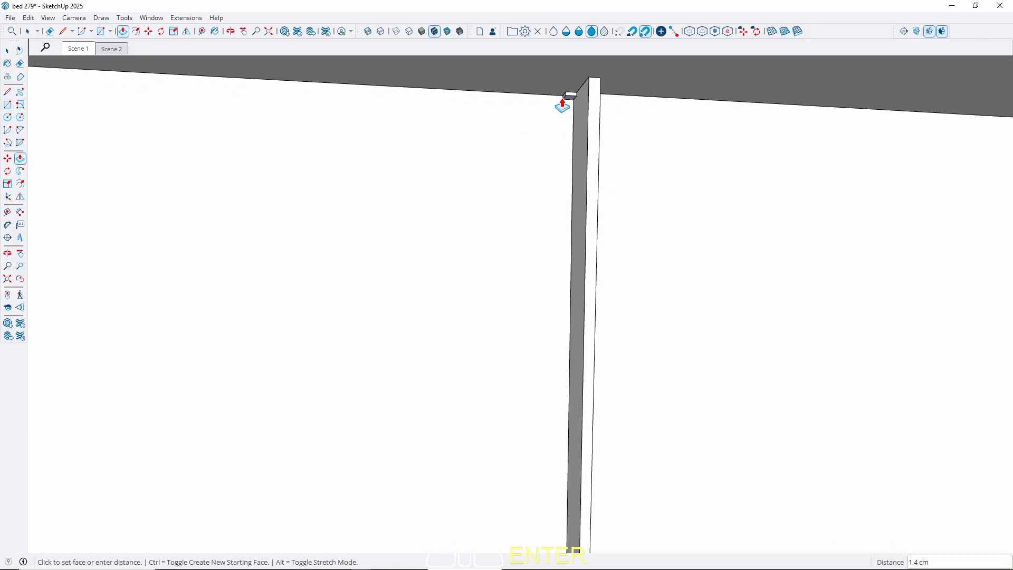
pyautogui.keyDown('shift'); pyautogui.moveTo(500, 364); pyautogui.dragTo(515, 346, button='middle'); pyautogui.keyUp('shift')
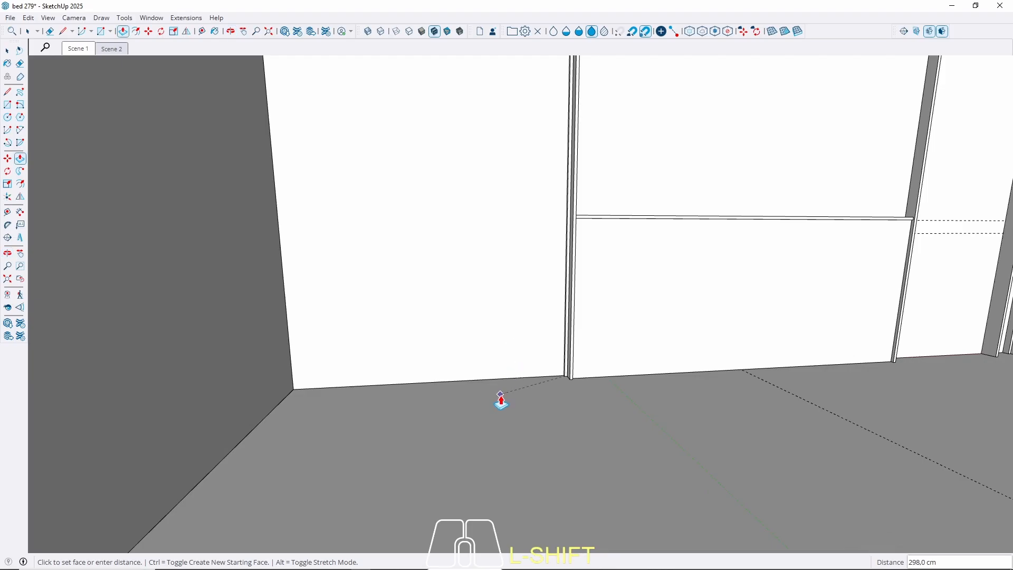
pyautogui.press('space')
# Select the whole full-height slat on the panel and make it a component
pyautogui.scroll(3, 575, 364)
pyautogui.click(564, 361)
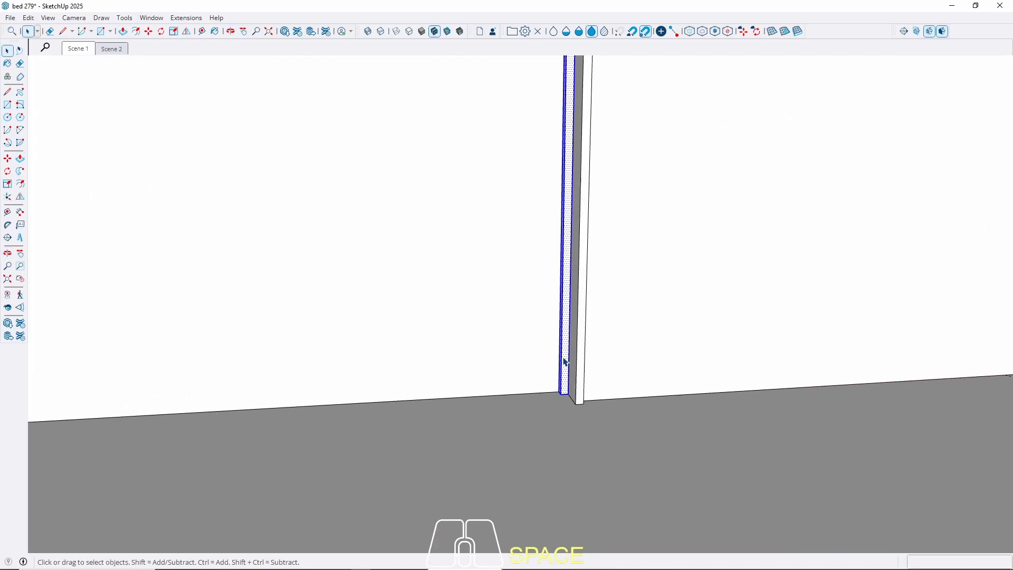
pyautogui.rightClick(566, 362)
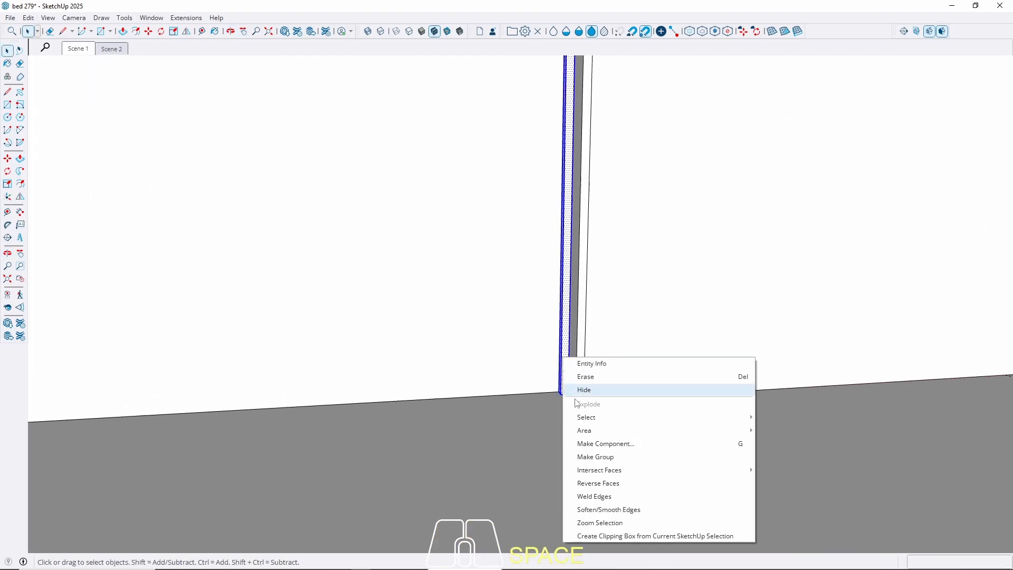
pyautogui.click(615, 444)
pyautogui.click(511, 421)
# Try to copy the slat 2 cm along the wall so the copy sits directly beside the original
pyautogui.scroll(4, 566, 402)
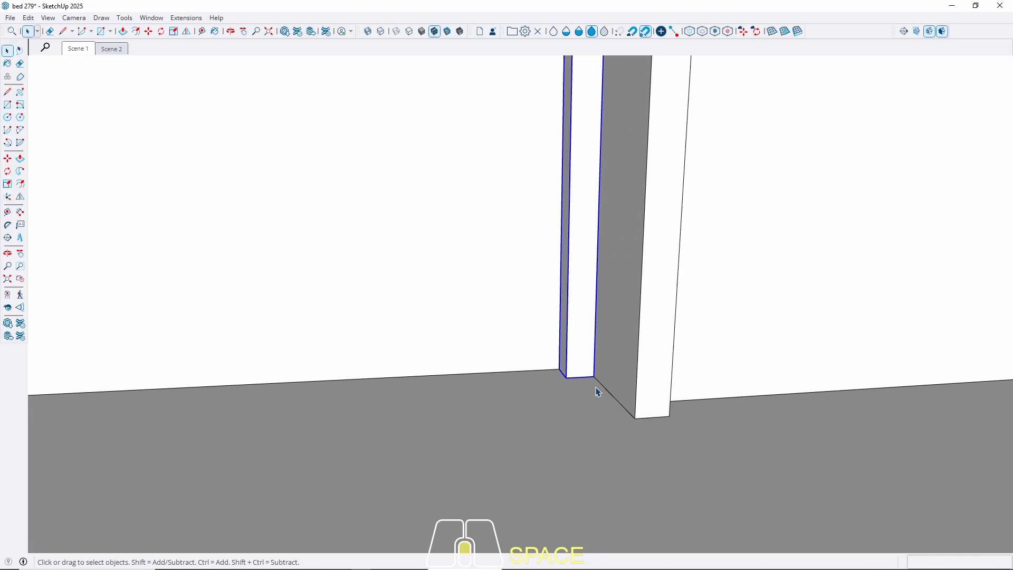
pyautogui.press('m')
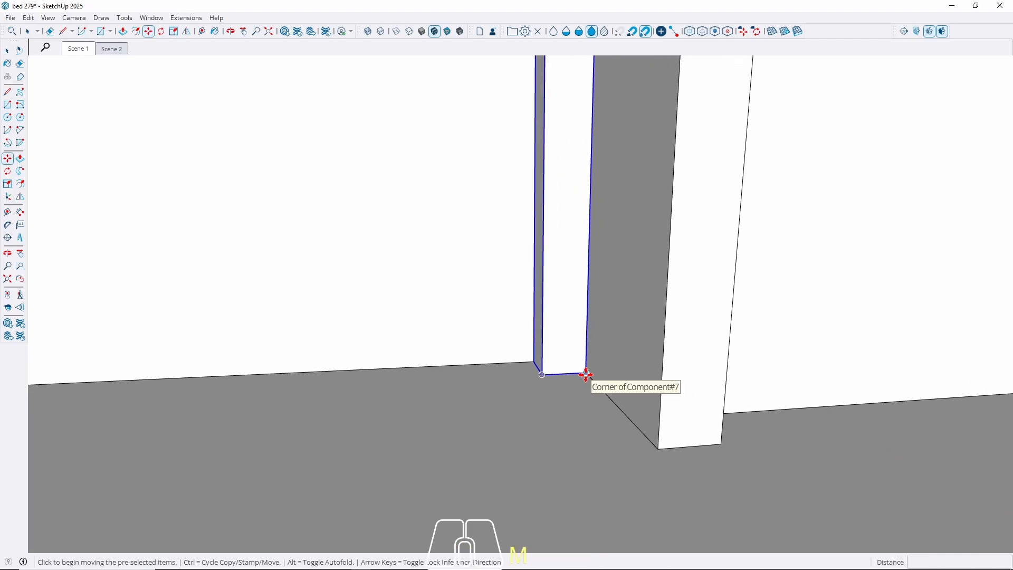
pyautogui.click(586, 375)
pyautogui.press('ctrl')
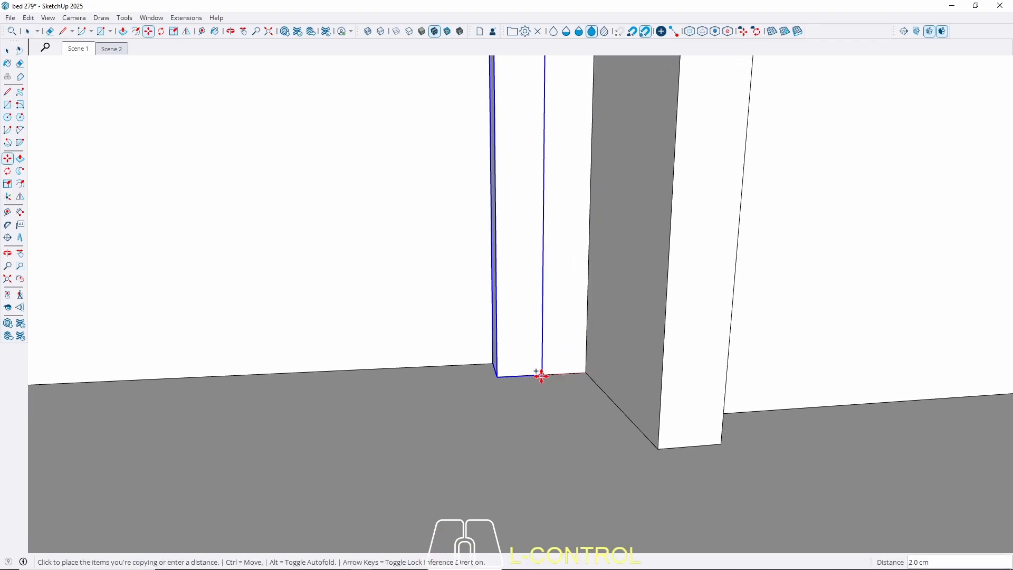
pyautogui.click(541, 376)
pyautogui.press('space')
pyautogui.scroll(2, 539, 351)
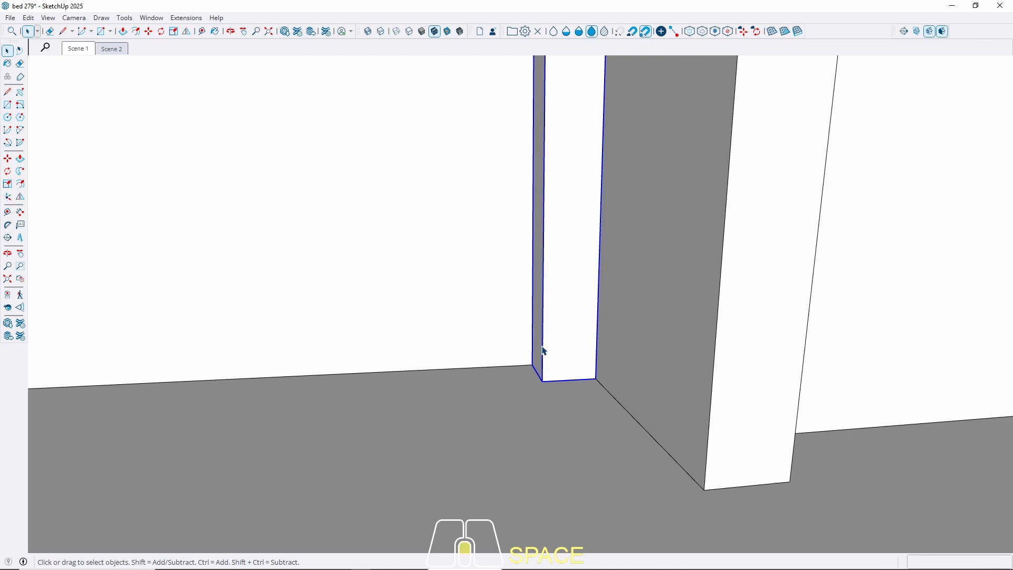
# Open the slat component, push its exposed side face outward by 0.6 cm to widen it, and leave the component
pyautogui.doubleClick(540, 350)
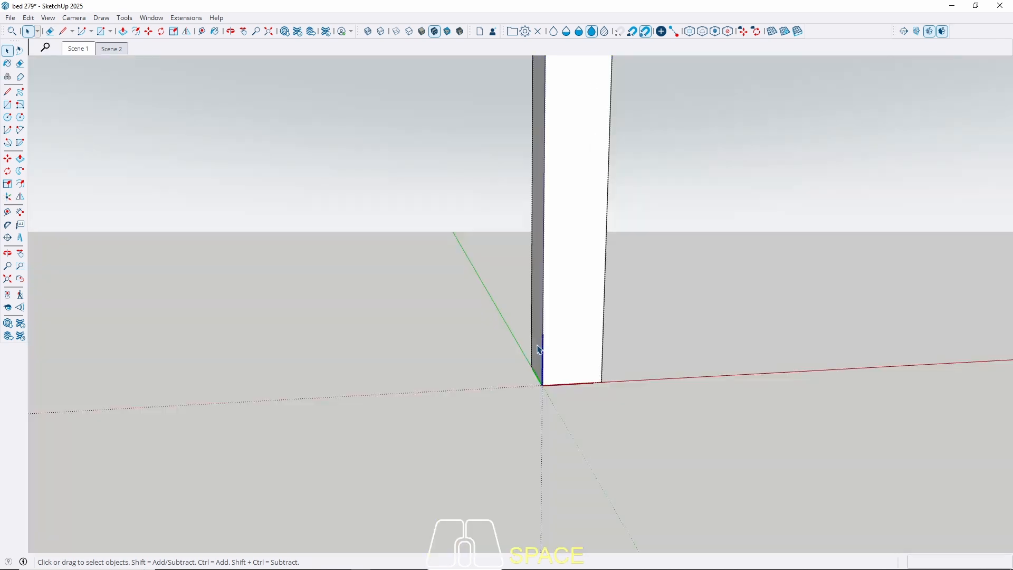
pyautogui.press('p')
pyautogui.click(538, 350)
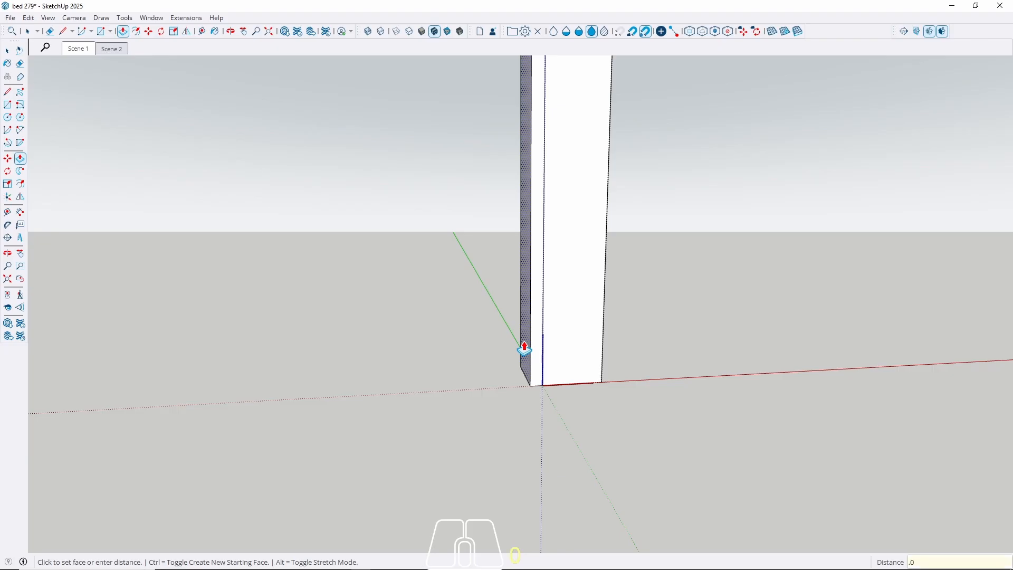
pyautogui.press('Return')
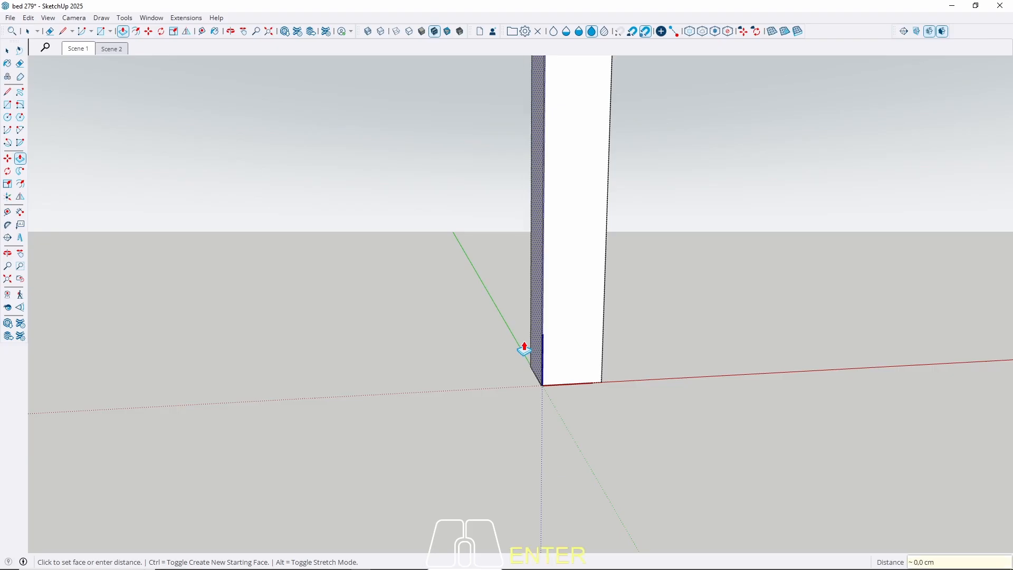
pyautogui.click(534, 351)
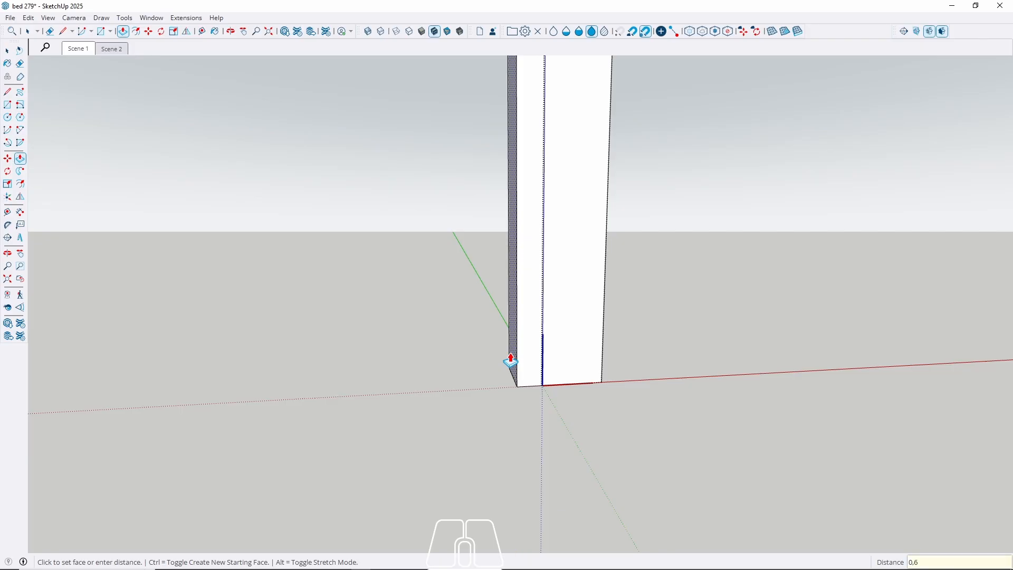
pyautogui.click(511, 359)
pyautogui.press('space')
pyautogui.press('Escape')
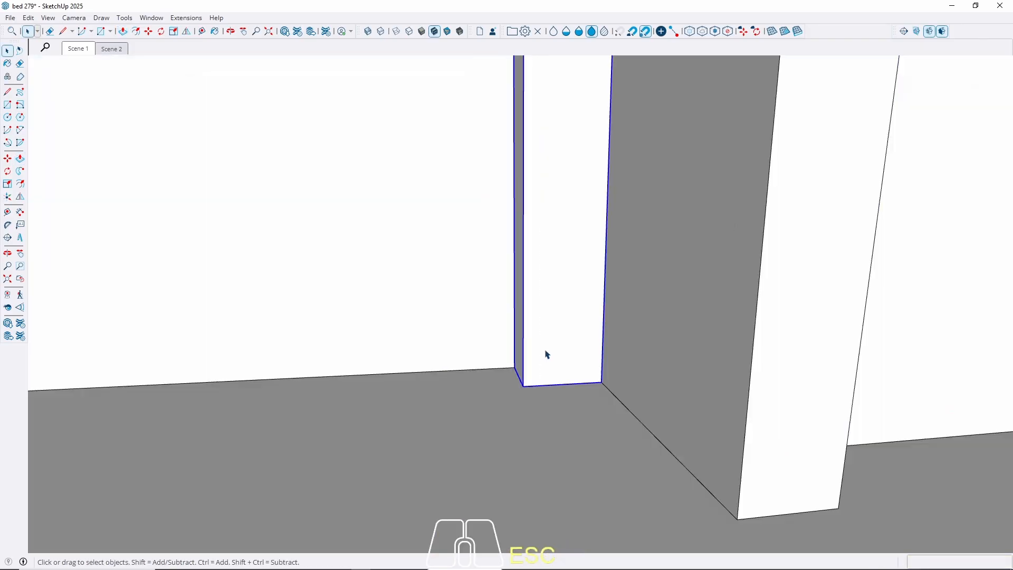
# Copy the widened slat edge to edge along the wall panel and repeat the copy 20 times
pyautogui.rightClick(545, 290)
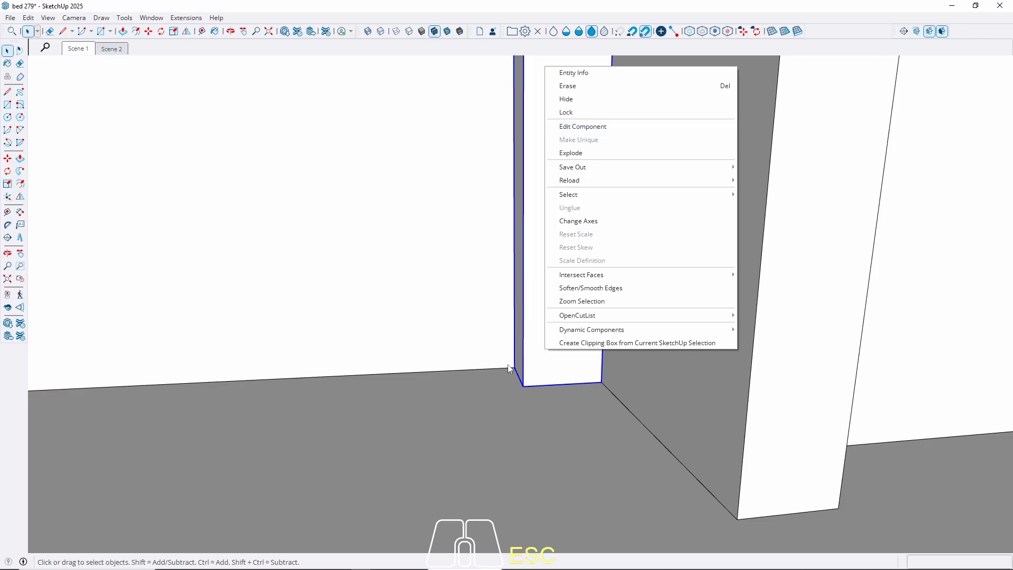
pyautogui.click(542, 382)
pyautogui.scroll(-2, 579, 384)
pyautogui.scroll(2, 593, 389)
pyautogui.press('m')
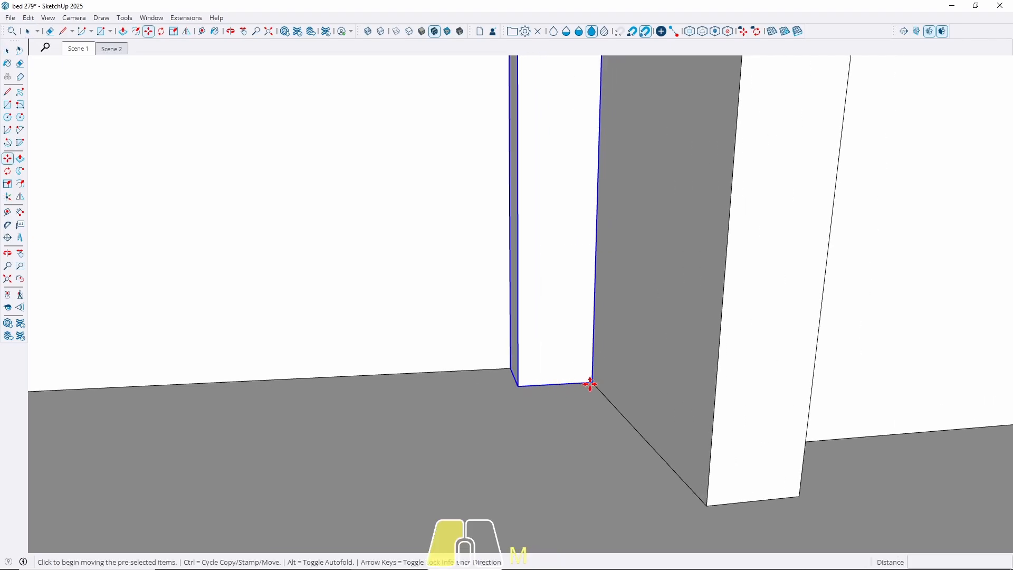
pyautogui.moveTo(589, 385); pyautogui.dragTo(522, 388)
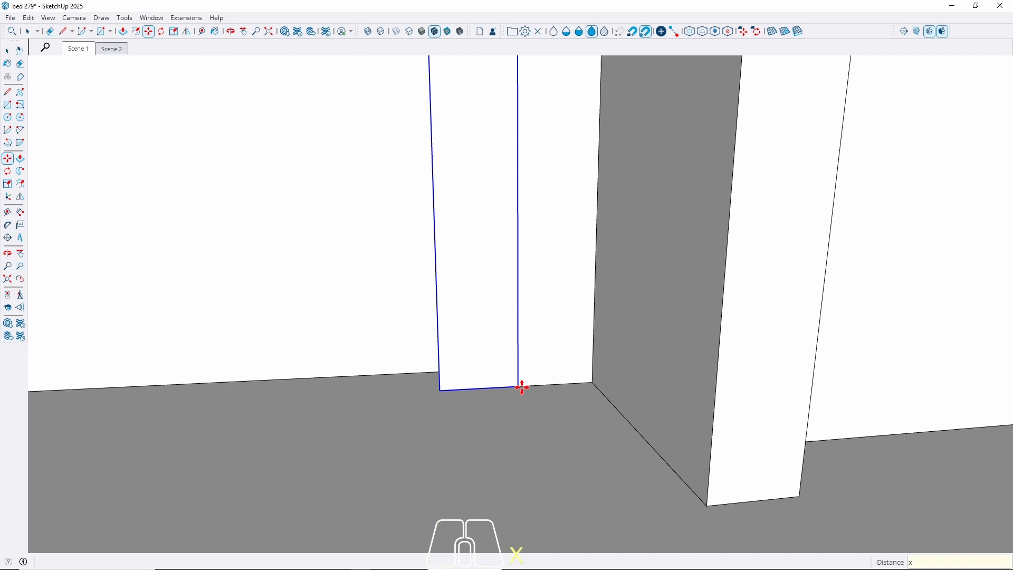
pyautogui.write('x20')
pyautogui.press('Return')
pyautogui.press('space')
pyautogui.scroll(-4, 515, 368)
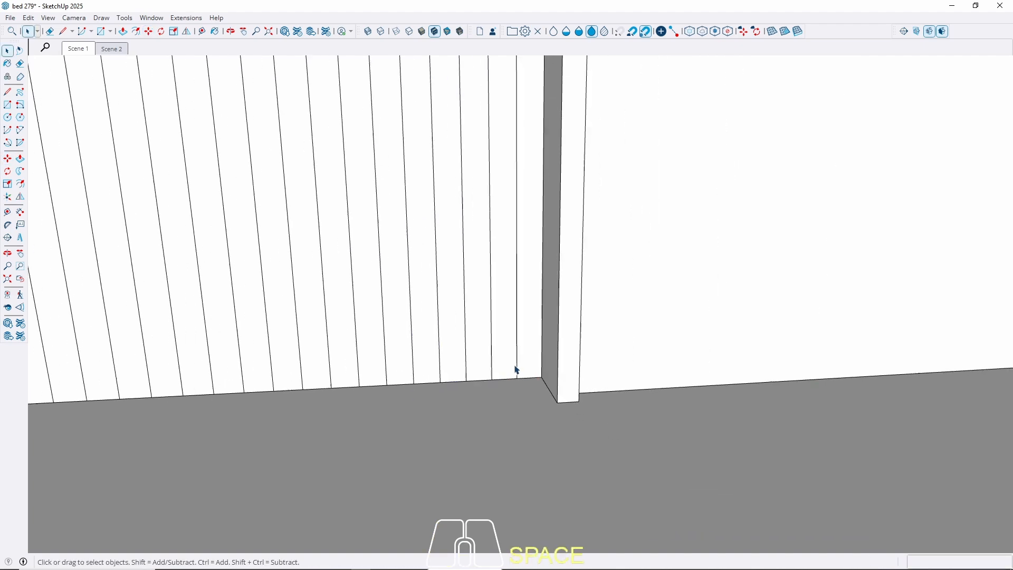
pyautogui.scroll(-3, 475, 372)
pyautogui.scroll(5, 437, 382)
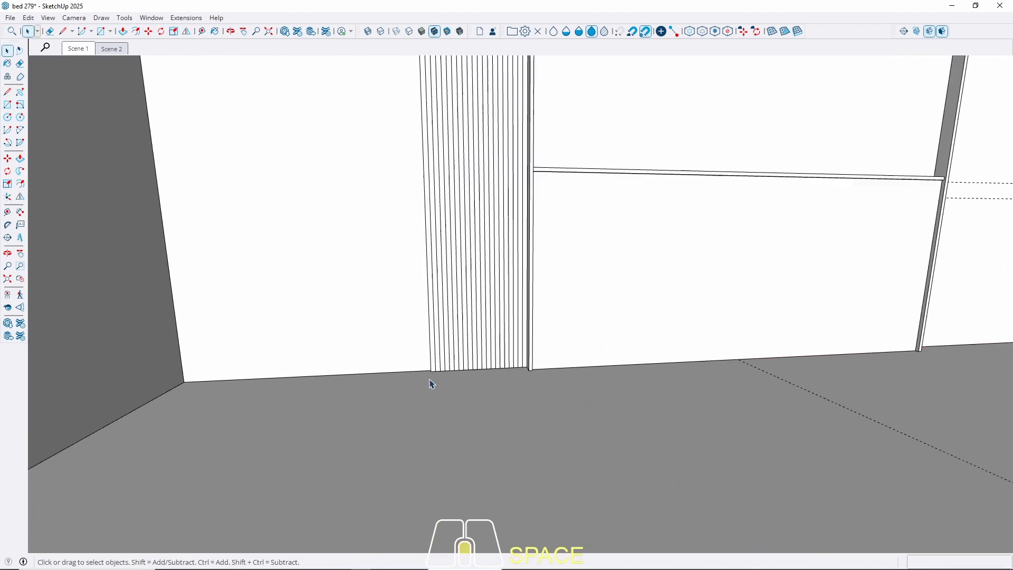
# Measure the uncovered wall from the last slat to the room corner with a temporary line along the floor
pyautogui.press('l')
pyautogui.click(433, 364)
pyautogui.press('Left')
pyautogui.scroll(-3, 418, 362)
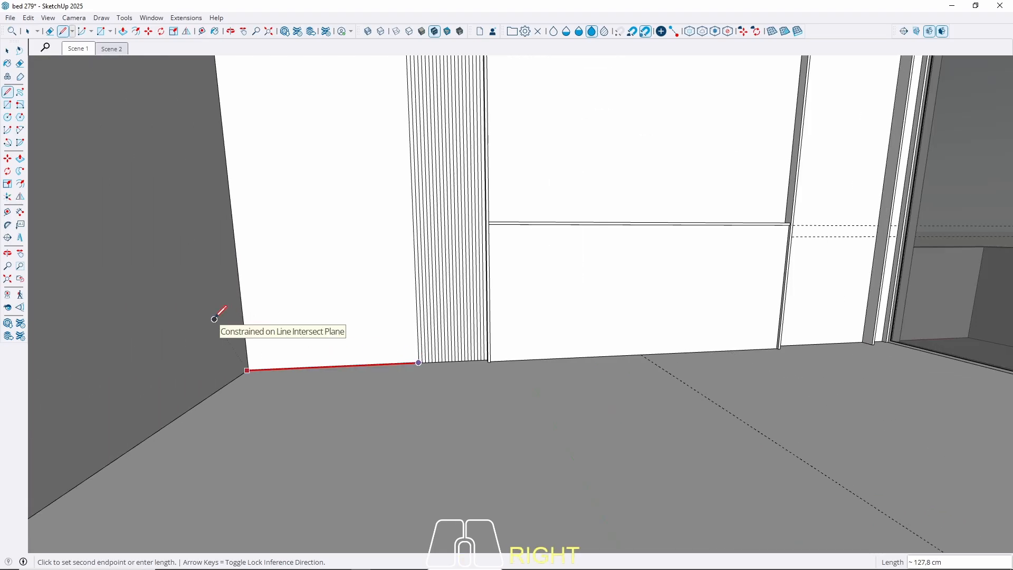
pyautogui.press('space')
pyautogui.scroll(5, 421, 364)
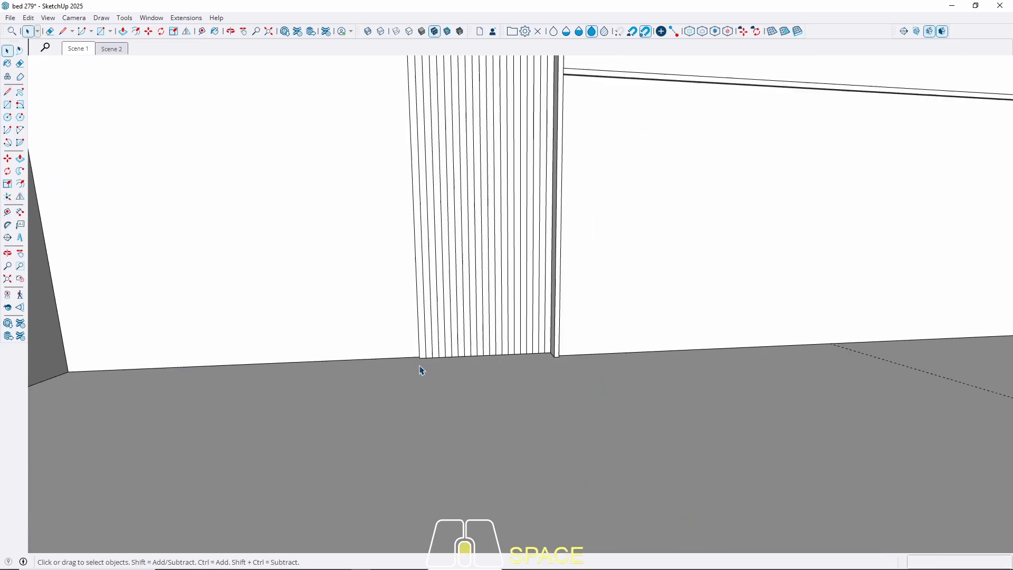
pyautogui.scroll(6, 423, 350)
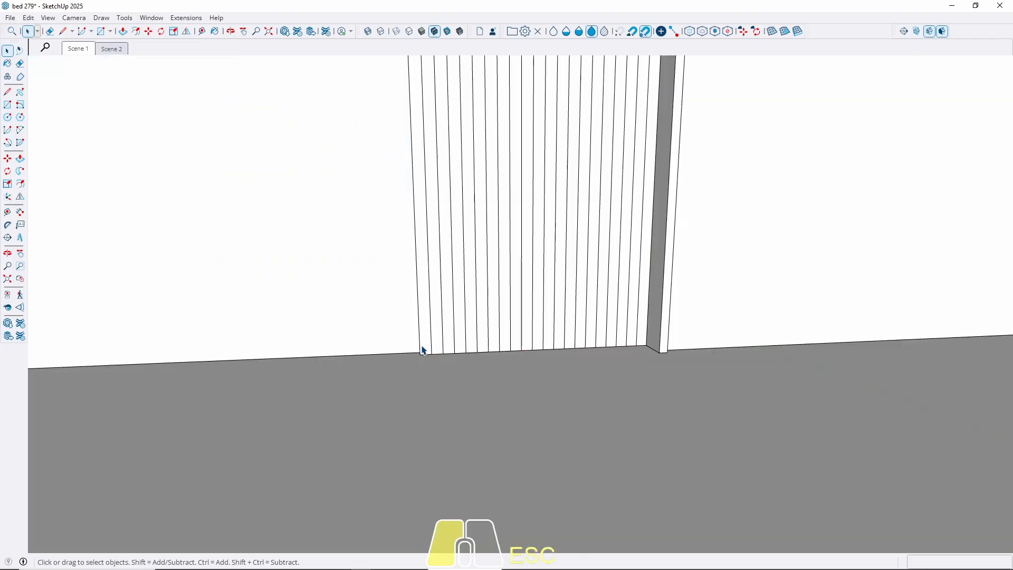
# Copy the last slat edge to edge toward the room corner and repeat the copy 65 times
pyautogui.click(423, 350)
pyautogui.press('m')
pyautogui.click(437, 363)
pyautogui.press('ctrl')
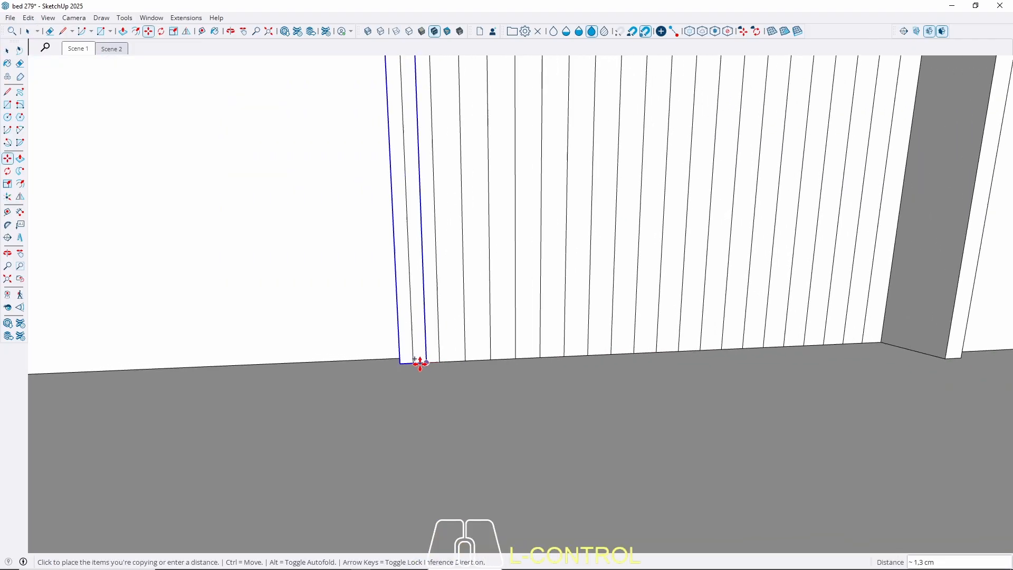
pyautogui.click(416, 364)
pyautogui.write('x')
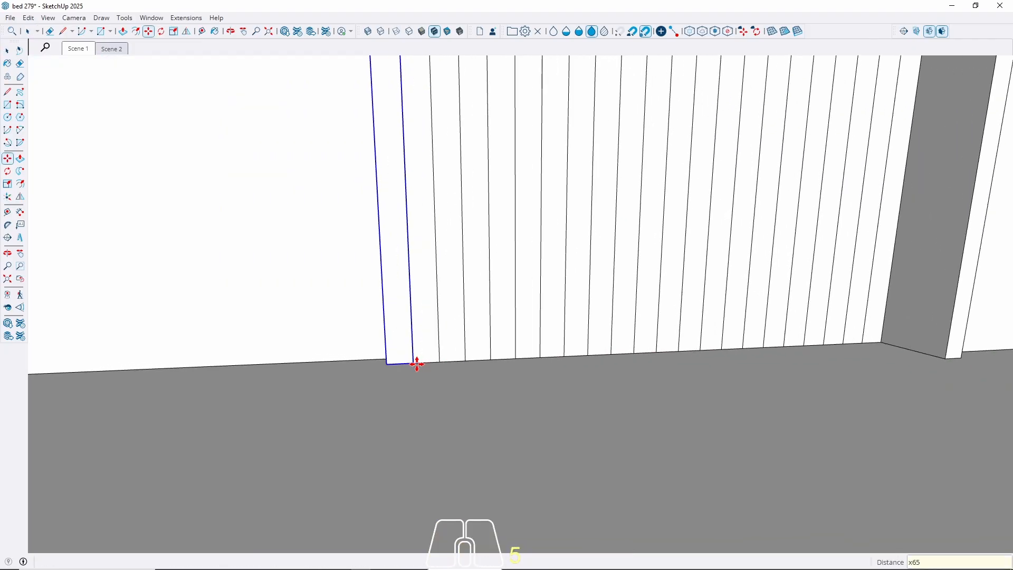
pyautogui.write('65')
pyautogui.press('Return')
pyautogui.press('space')
pyautogui.scroll(-6, 416, 362)
pyautogui.scroll(3, 218, 409)
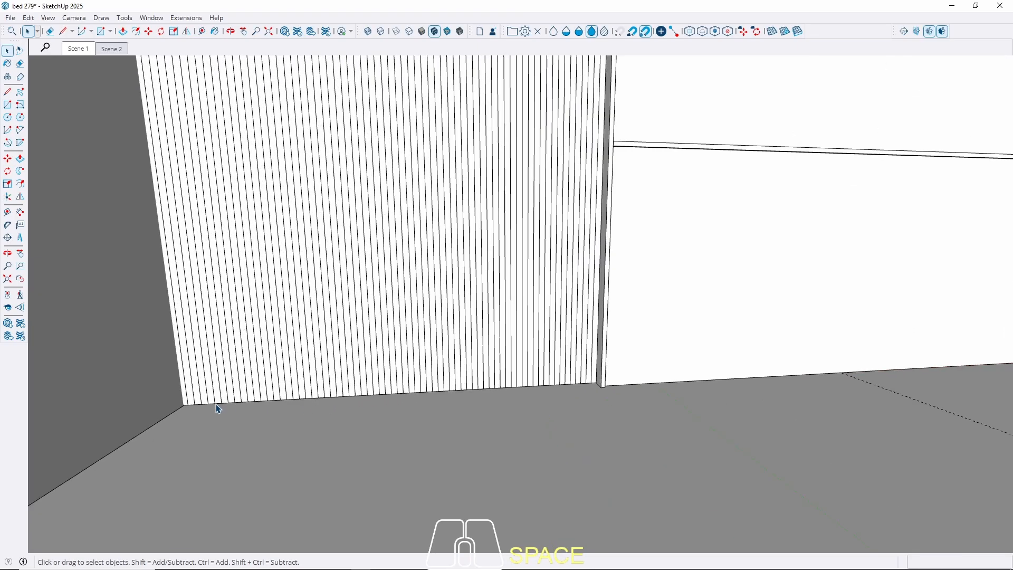
pyautogui.moveTo(219, 409); pyautogui.dragTo(396, 378, button='middle')
# Undo both slat arrays so that only the first widened slat remains on the panel
pyautogui.hotkey('ctrl', 'z')
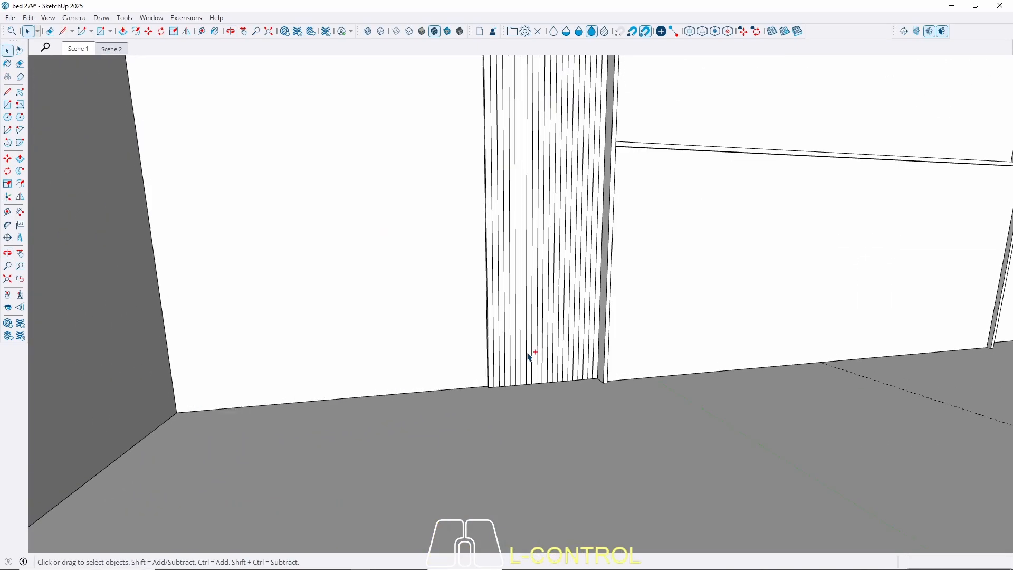
pyautogui.hotkey('ctrl', 'z')
pyautogui.hotkey('ctrl', 'z')
pyautogui.hotkey('ctrl', 'z')
pyautogui.hotkey('ctrl', 'z')
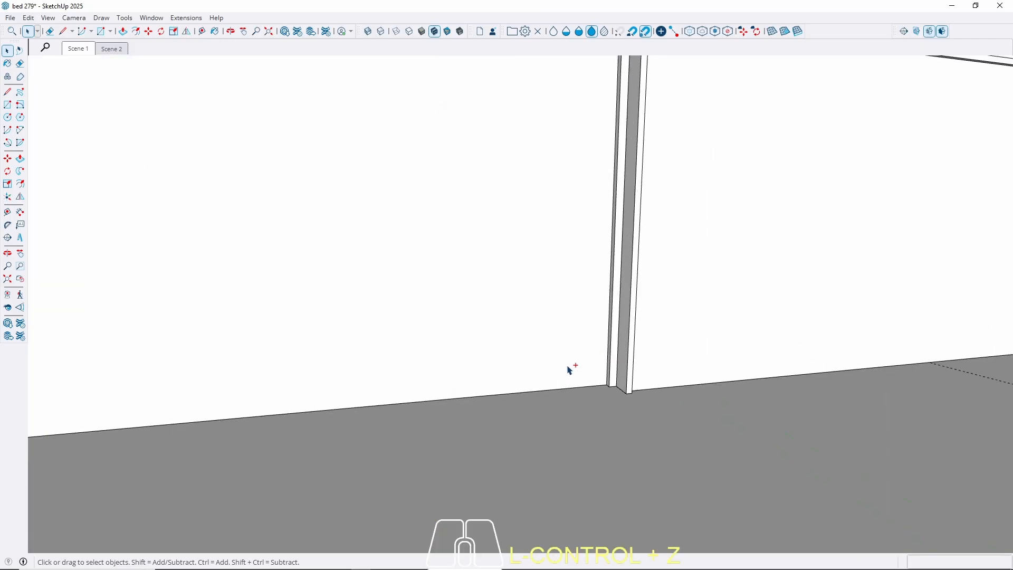
# Copy the widened slat once along the wall, placing the copy edge to edge with the original
pyautogui.click(617, 372)
pyautogui.scroll(3, 616, 374)
pyautogui.press('m')
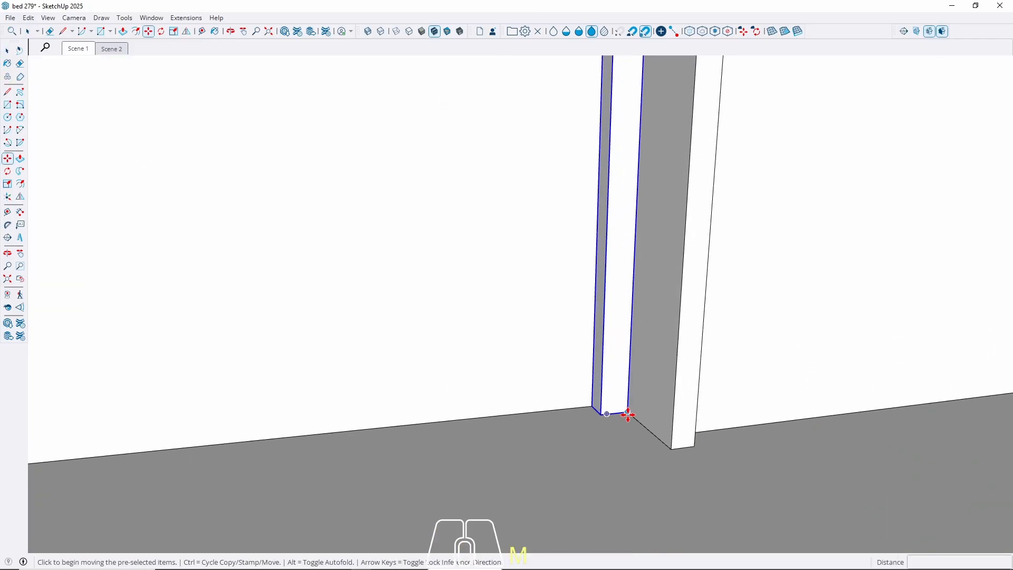
pyautogui.click(627, 416)
pyautogui.press('ctrl')
pyautogui.click(605, 417)
pyautogui.press('space')
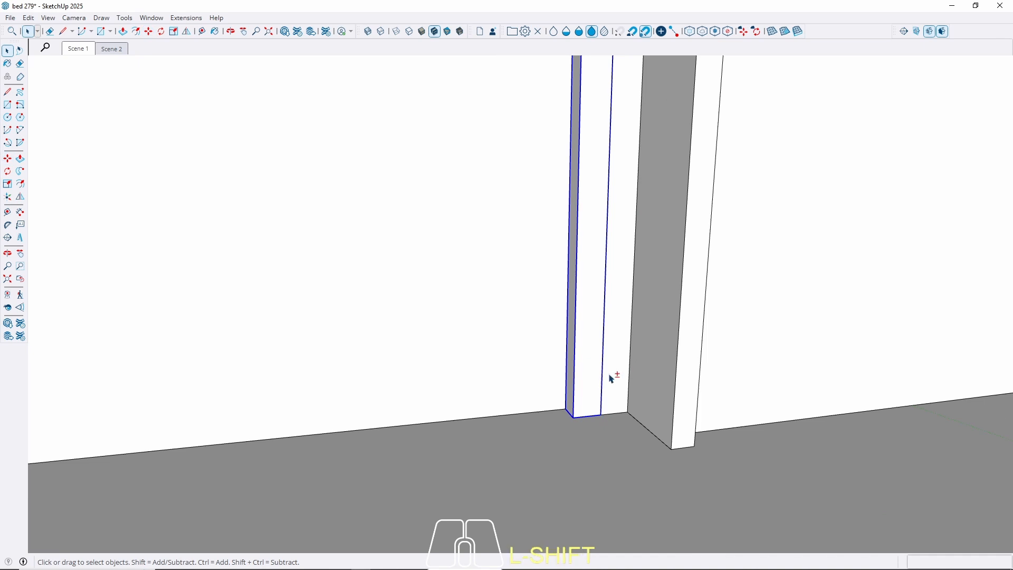
# Group the two adjacent slats and open the group for editing with the rest of the model shown
pyautogui.keyDown('shift'); pyautogui.click(611, 378); pyautogui.keyUp('shift')
pyautogui.rightClick(615, 377)
pyautogui.click(537, 374)
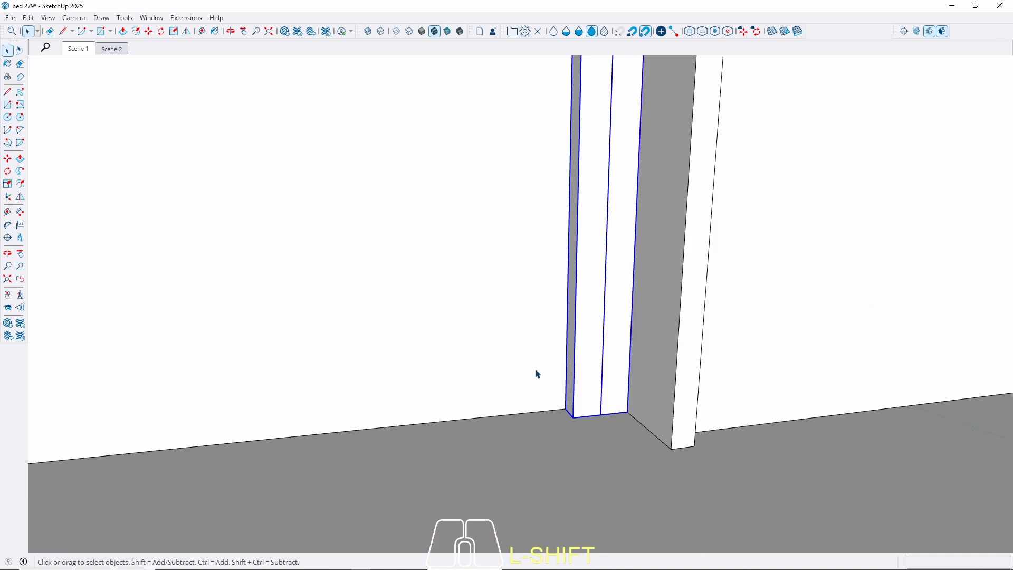
pyautogui.moveTo(537, 374); pyautogui.dragTo(211, 401, button='middle')
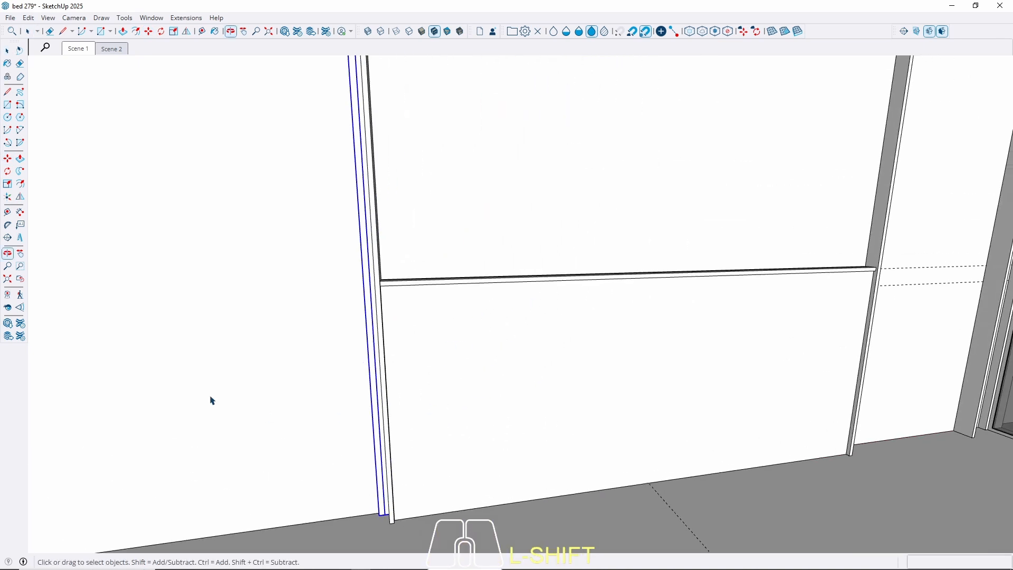
pyautogui.doubleClick(381, 482)
pyautogui.moveTo(398, 457); pyautogui.dragTo(396, 407, button='middle')
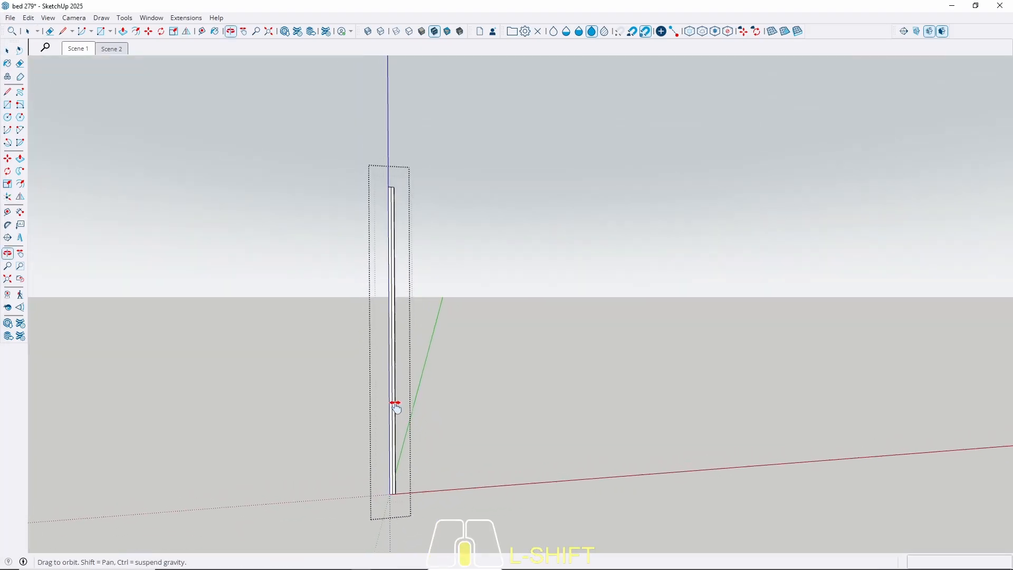
pyautogui.scroll(-3, 399, 417)
pyautogui.scroll(5, 395, 426)
pyautogui.hotkey('shift', 'h')
pyautogui.scroll(3, 400, 487)
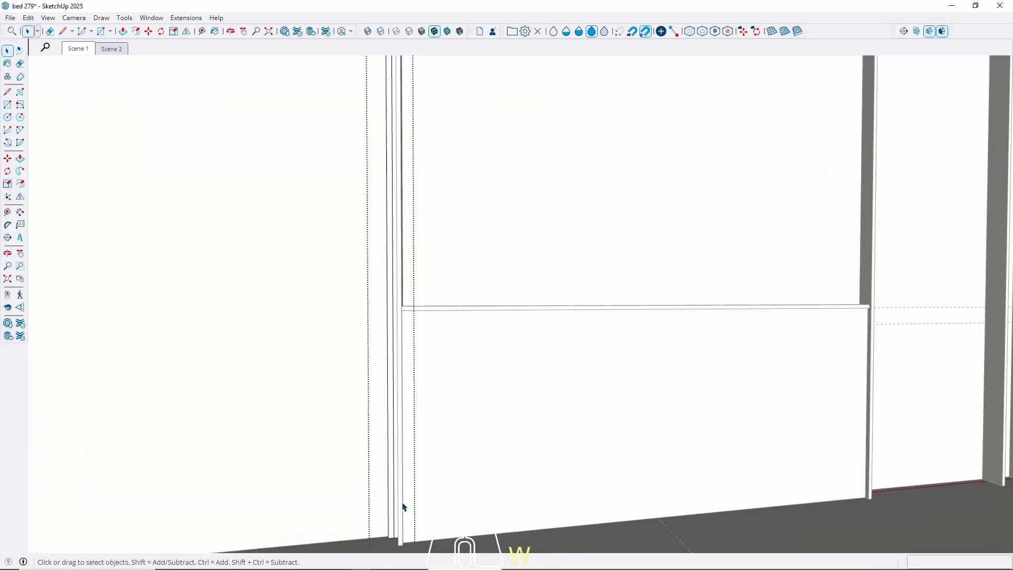
pyautogui.moveTo(405, 507); pyautogui.dragTo(414, 509, button='middle')
pyautogui.keyDown('shift'); pyautogui.moveTo(413, 510); pyautogui.dragTo(596, 378, button='middle'); pyautogui.keyUp('shift')
pyautogui.scroll(7, 583, 395)
# Inside the group, copy the outer slat edge to edge toward the room corner and repeat the copy 150 times
pyautogui.keyDown('shift'); pyautogui.click(589, 400); pyautogui.keyUp('shift')
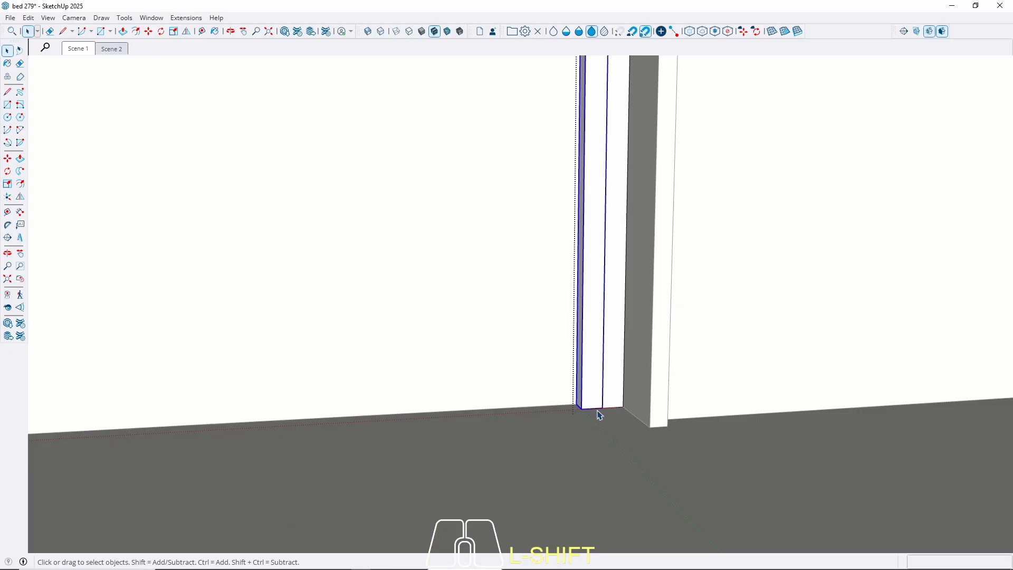
pyautogui.scroll(3, 599, 414)
pyautogui.press('m')
pyautogui.click(607, 406)
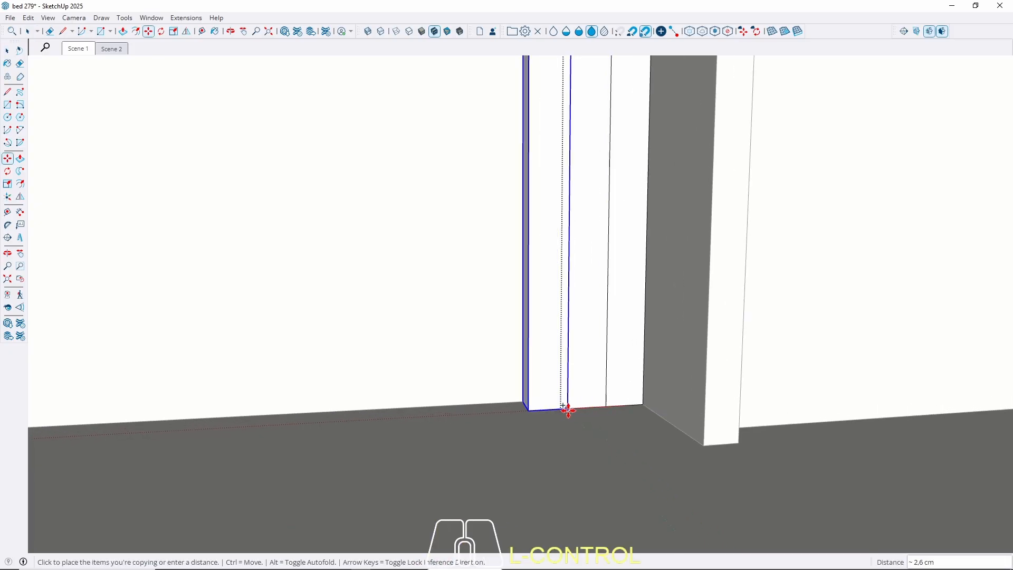
pyautogui.press('ctrl')
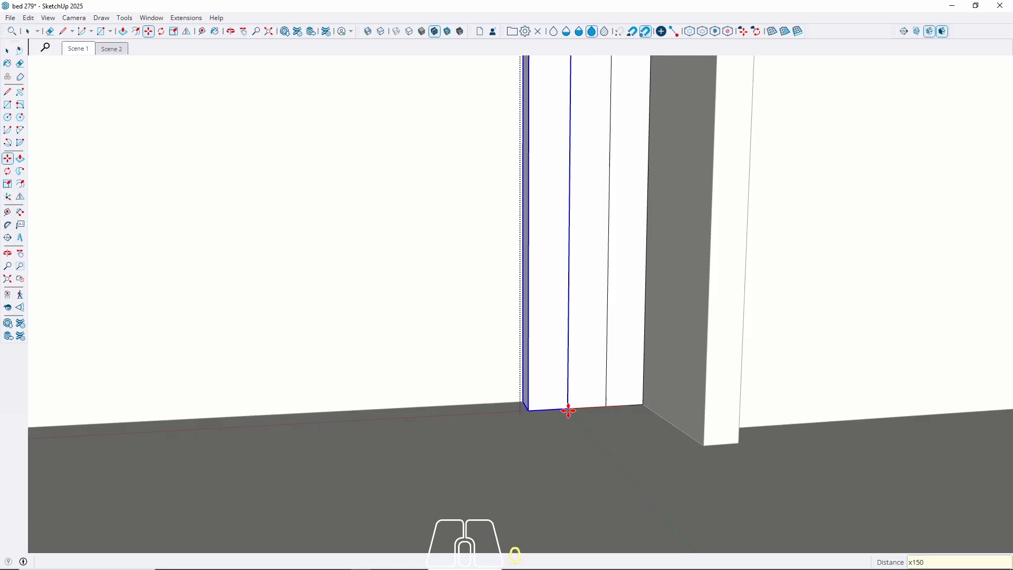
pyautogui.press('Return')
pyautogui.press('space')
pyautogui.scroll(-5, 570, 390)
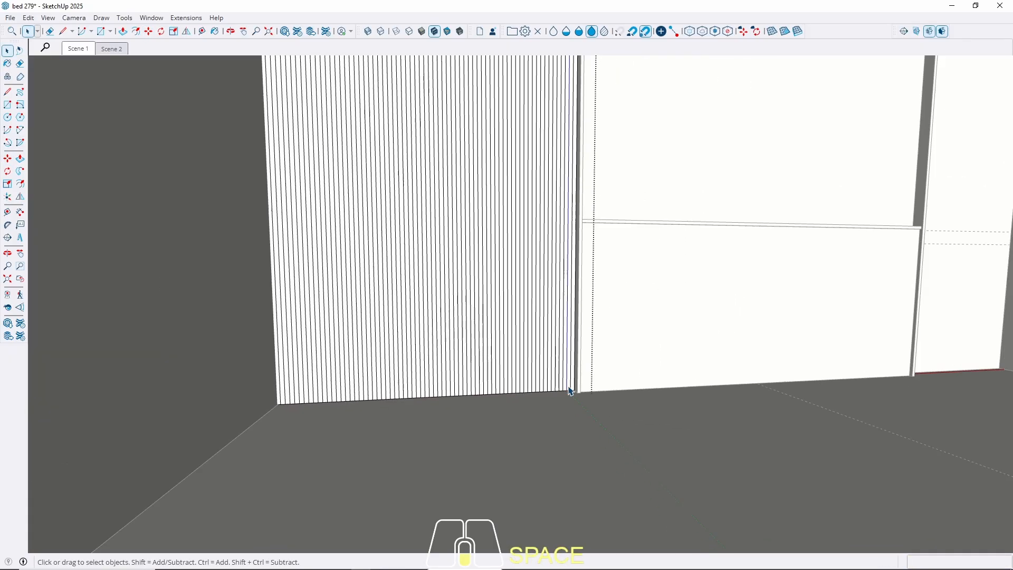
# Delete the slats running past the room corner, including the leftover one, and close the slat group
pyautogui.moveTo(570, 390); pyautogui.dragTo(426, 402, button='middle')
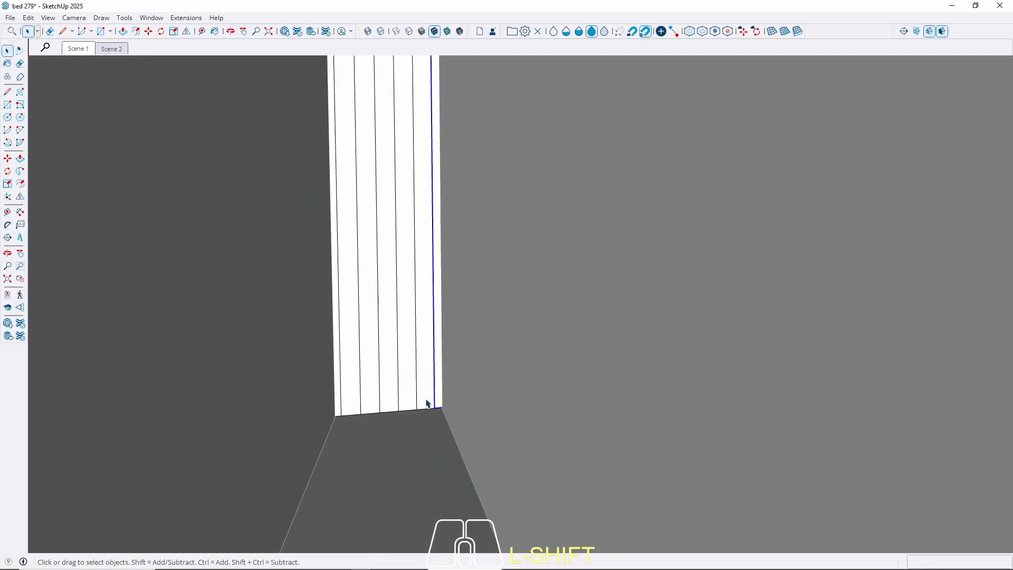
pyautogui.keyDown('shift'); pyautogui.click(422, 405); pyautogui.keyUp('shift')
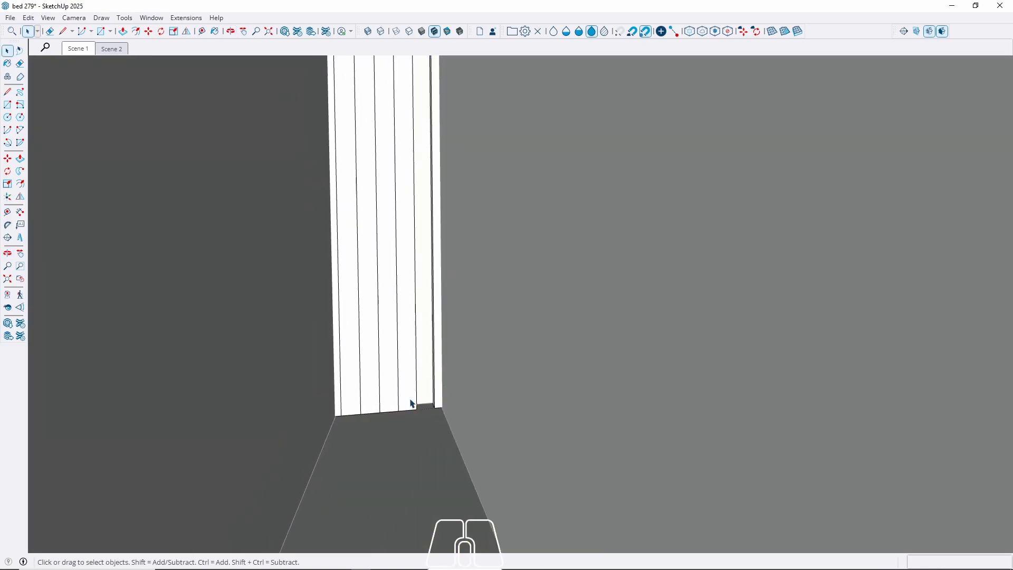
pyautogui.scroll(-10, 411, 404)
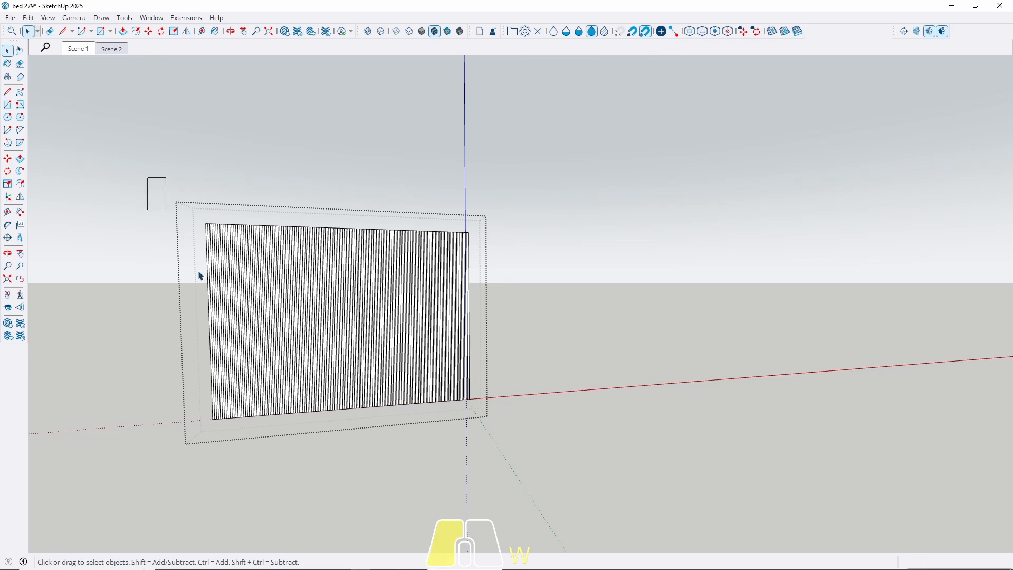
pyautogui.moveTo(200, 276); pyautogui.dragTo(359, 499)
pyautogui.press('w')
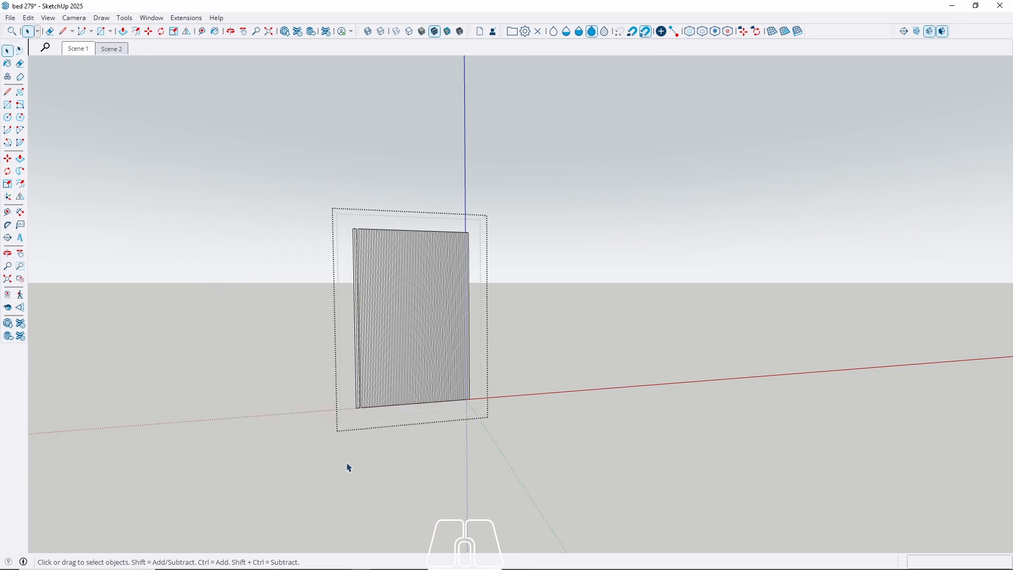
pyautogui.scroll(10, 363, 194)
pyautogui.scroll(6, 359, 201)
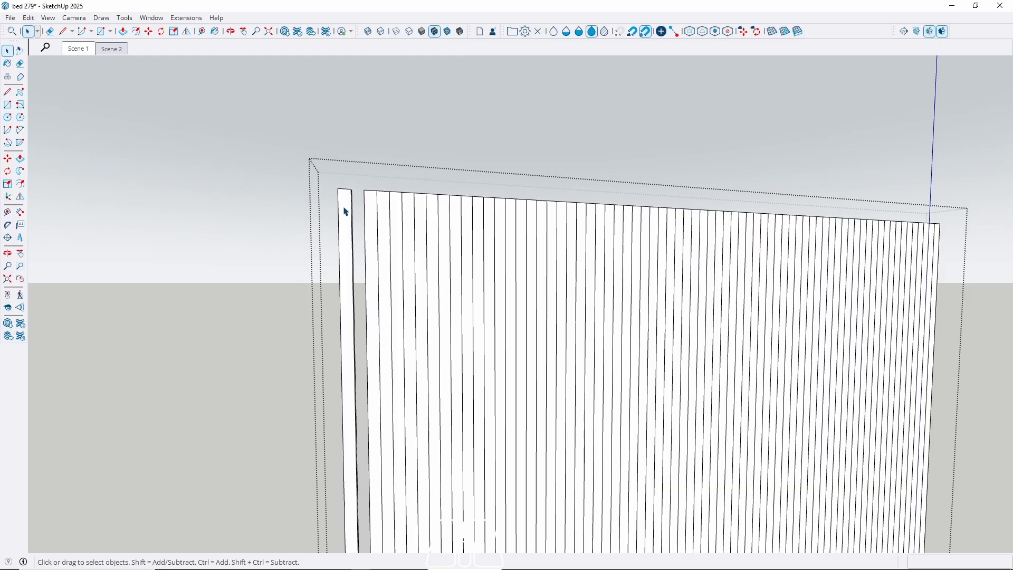
pyautogui.press('l')
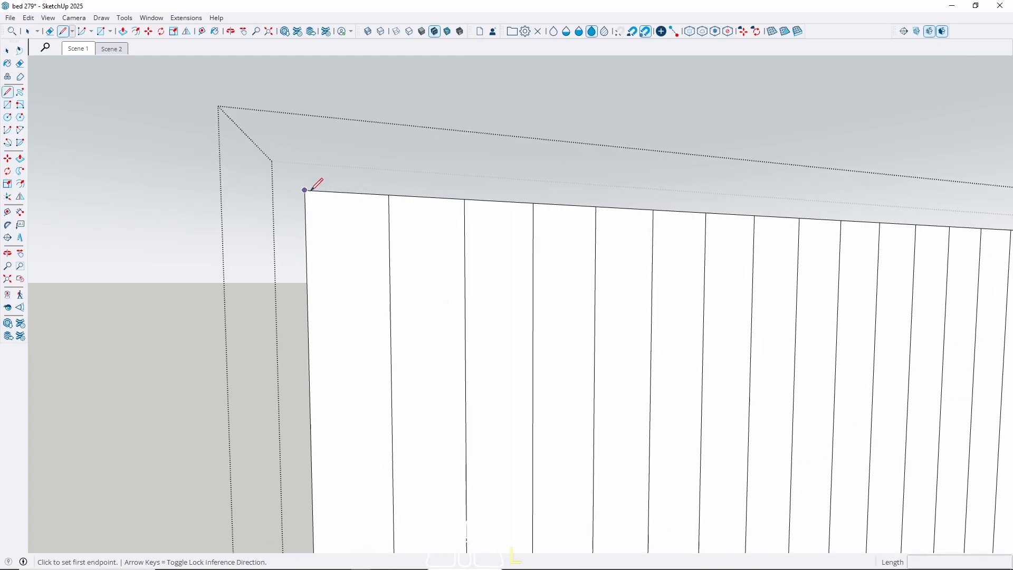
pyautogui.click(311, 189)
pyautogui.press('Escape')
pyautogui.moveTo(391, 194); pyautogui.dragTo(96, 106, button='middle')
pyautogui.scroll(-3, 96, 106)
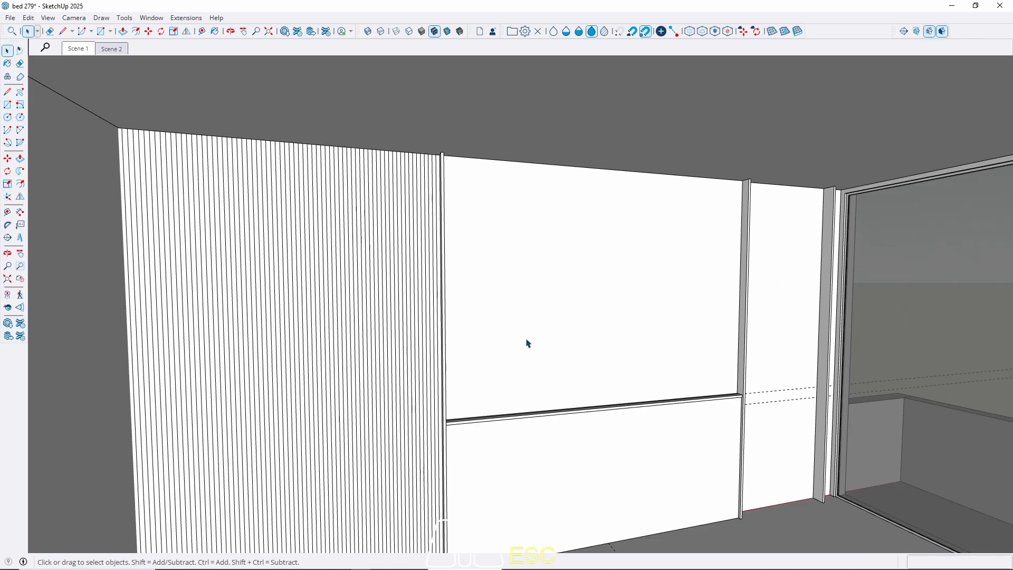
pyautogui.moveTo(527, 343); pyautogui.dragTo(464, 380, button='middle')
pyautogui.keyDown('shift'); pyautogui.moveTo(464, 380); pyautogui.dragTo(495, 242, button='middle'); pyautogui.keyUp('shift')
pyautogui.tripleClick(378, 357)
pyautogui.scroll(3, 286, 423)
pyautogui.scroll(2, 283, 414)
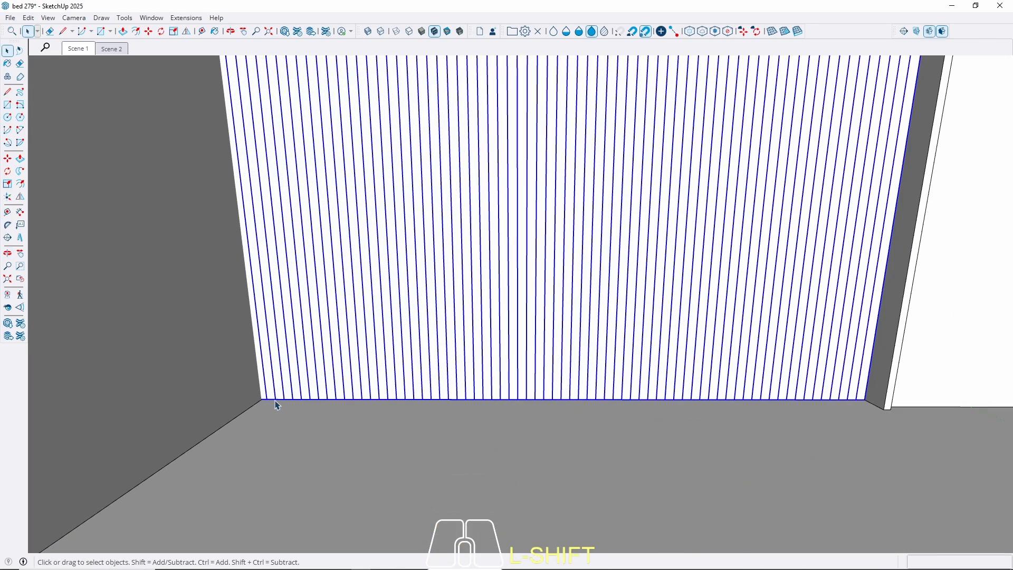
pyautogui.moveTo(252, 397); pyautogui.dragTo(534, 406, button='middle')
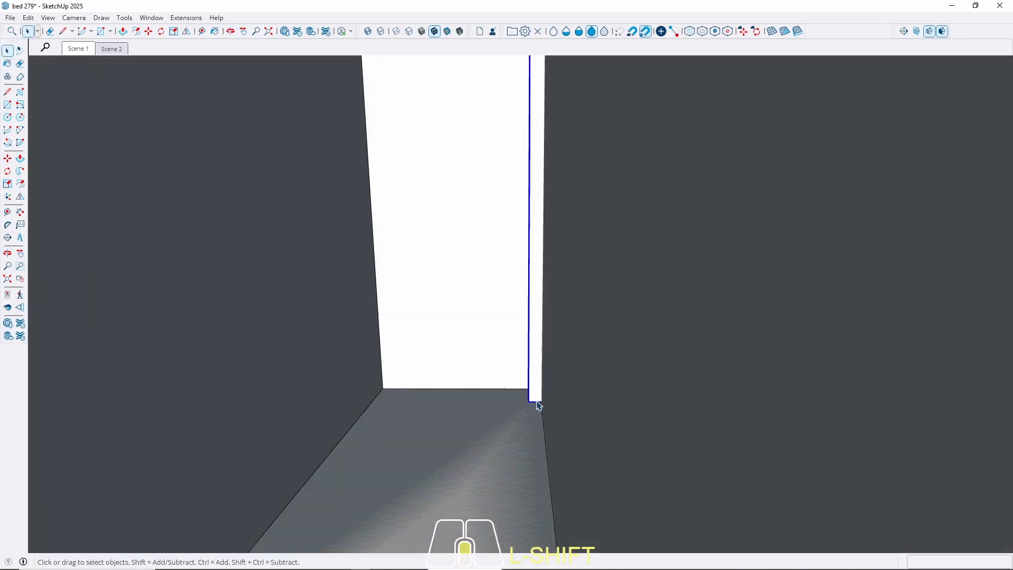
pyautogui.press('m')
pyautogui.click(526, 403)
pyautogui.press('ctrl')
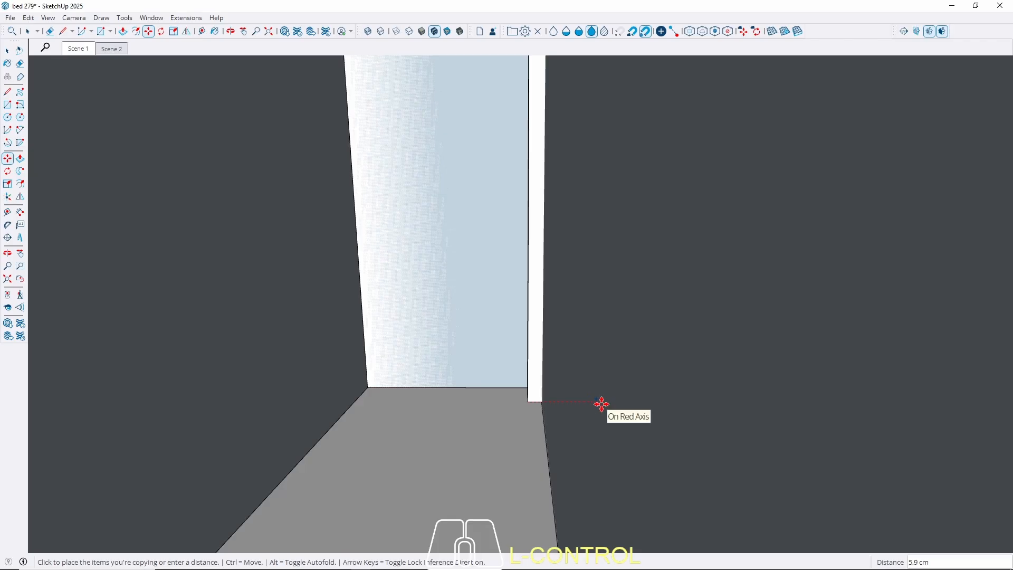
pyautogui.press('Right')
pyautogui.scroll(-1, 648, 402)
pyautogui.keyDown('shift'); pyautogui.moveTo(696, 401); pyautogui.dragTo(68, 384, button='middle'); pyautogui.keyUp('shift')
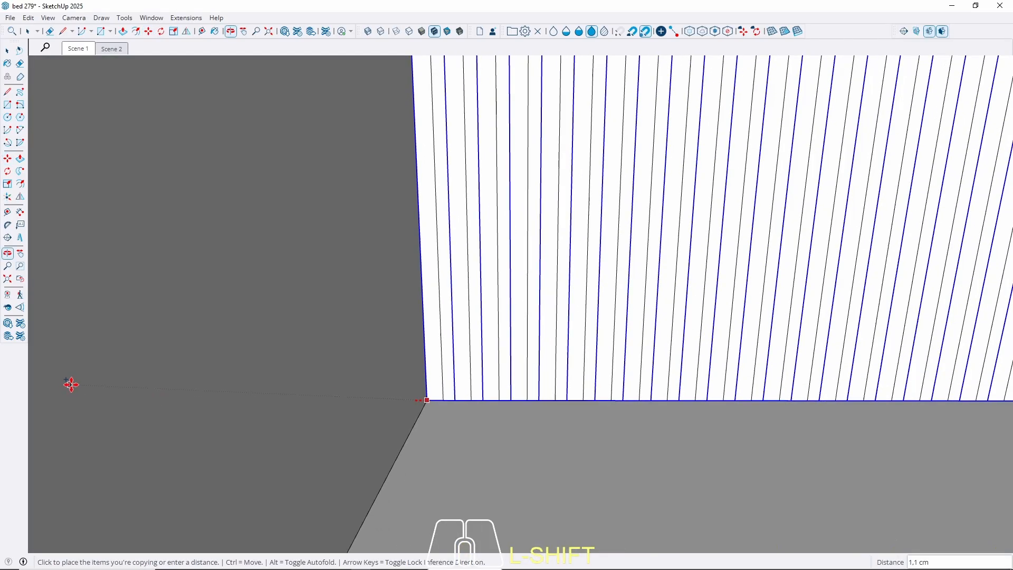
pyautogui.keyDown('shift'); pyautogui.moveTo(728, 396); pyautogui.dragTo(72, 405, button='middle'); pyautogui.keyUp('shift')
pyautogui.keyDown('shift'); pyautogui.moveTo(393, 388); pyautogui.dragTo(169, 380, button='middle'); pyautogui.keyUp('shift')
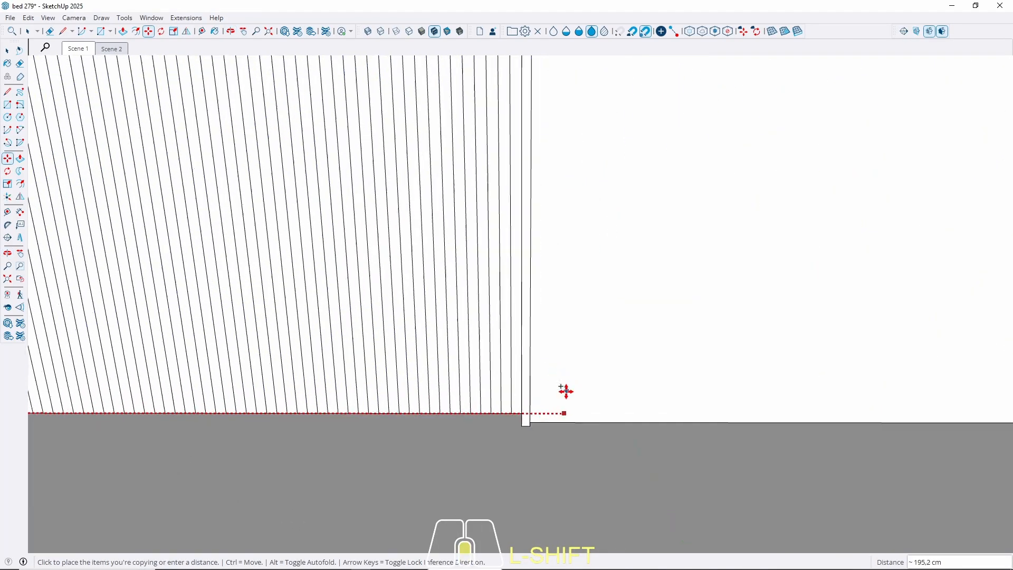
pyautogui.scroll(-4, 393, 476)
pyautogui.keyDown('shift'); pyautogui.moveTo(701, 396); pyautogui.dragTo(259, 343, button='middle'); pyautogui.keyUp('shift')
pyautogui.scroll(3, 419, 342)
pyautogui.press('space')
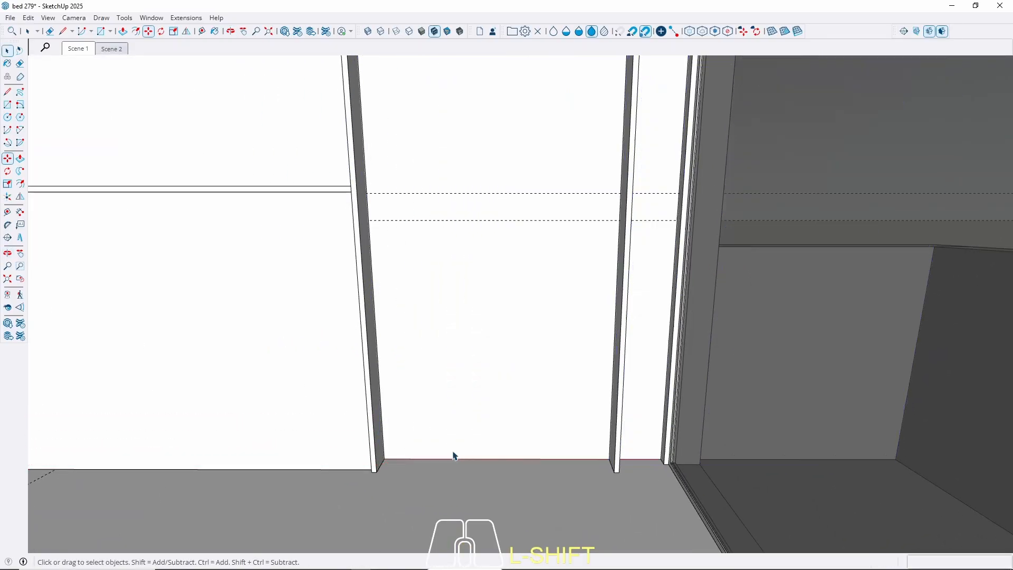
pyautogui.scroll(2, 410, 460)
pyautogui.press('Escape')
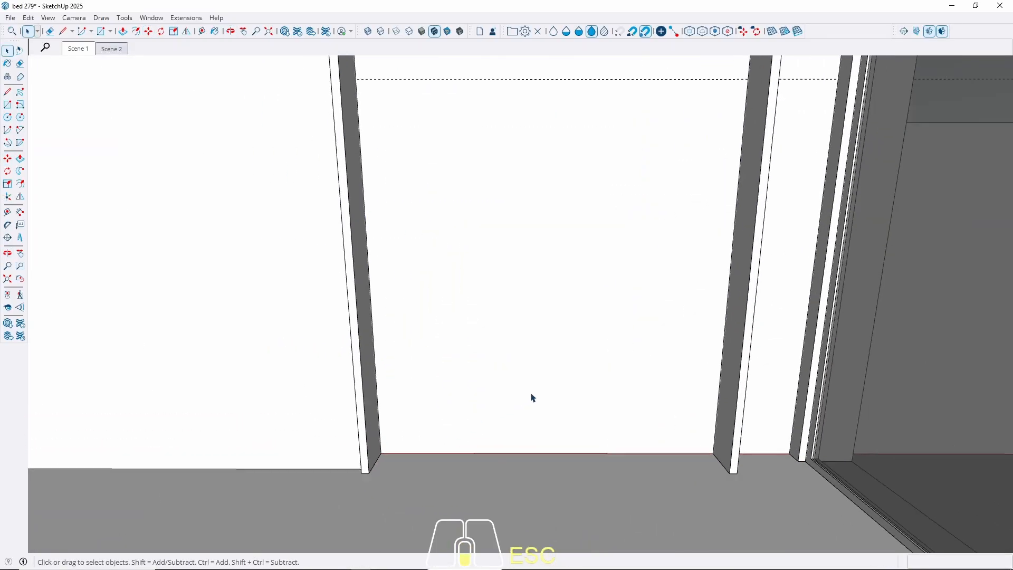
# Draw a 300 by 96 cm rectangle on the wall between the two vertical strips, from floor to ceiling
pyautogui.scroll(-3, 532, 397)
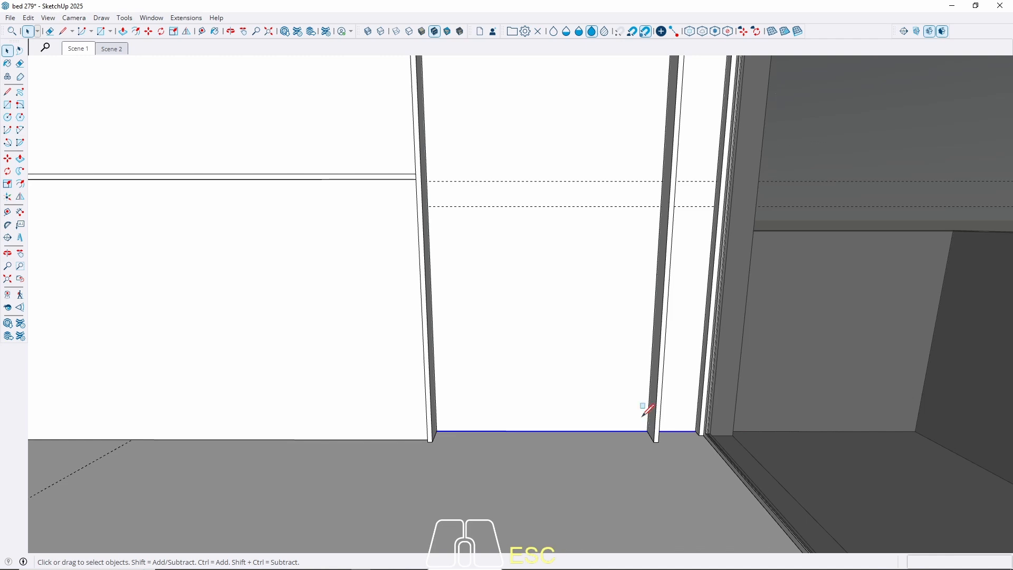
pyautogui.press('r')
pyautogui.scroll(3, 460, 430)
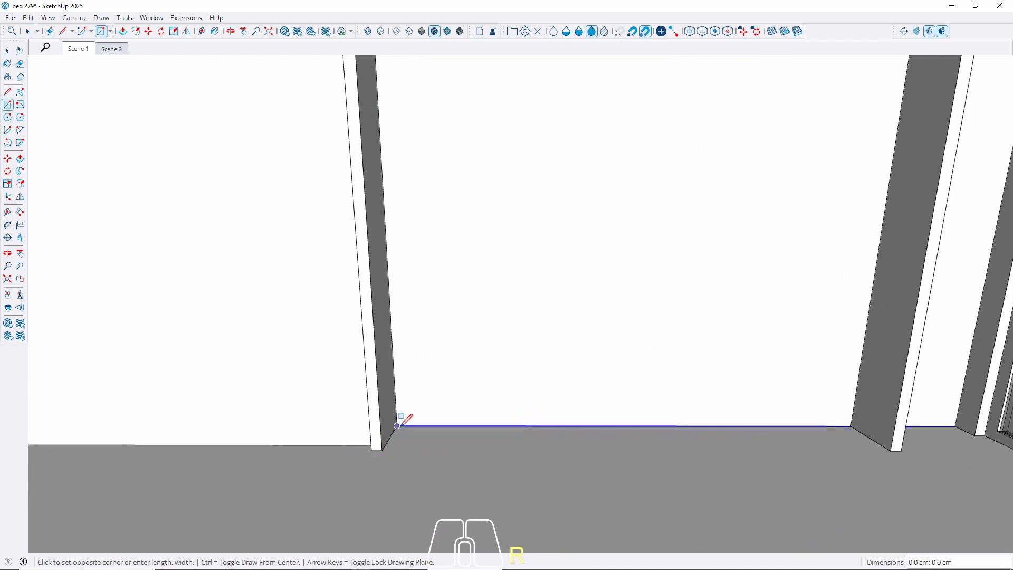
pyautogui.moveTo(403, 418); pyautogui.dragTo(475, 401, button='middle')
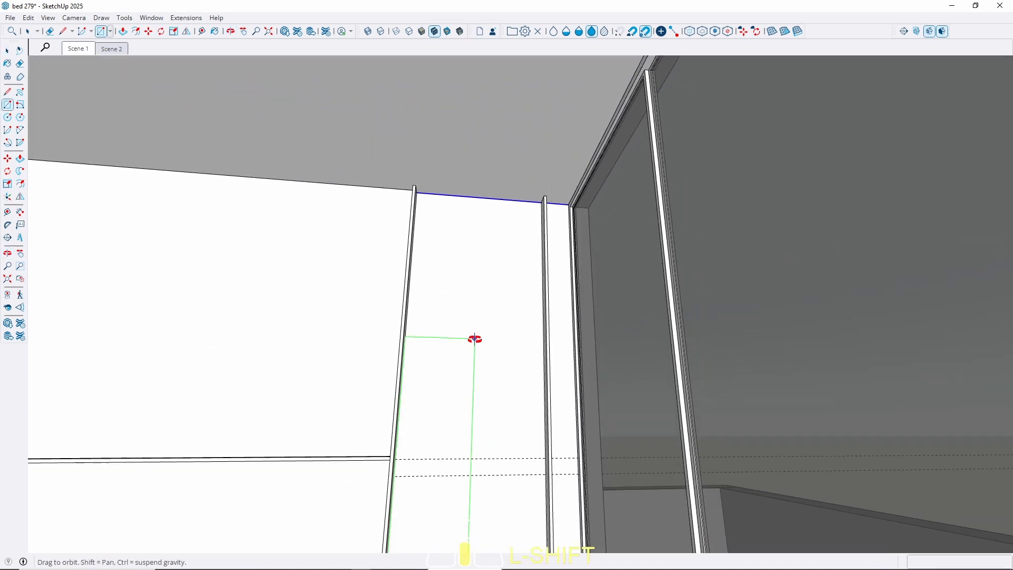
pyautogui.scroll(5, 504, 198)
pyautogui.click(579, 191)
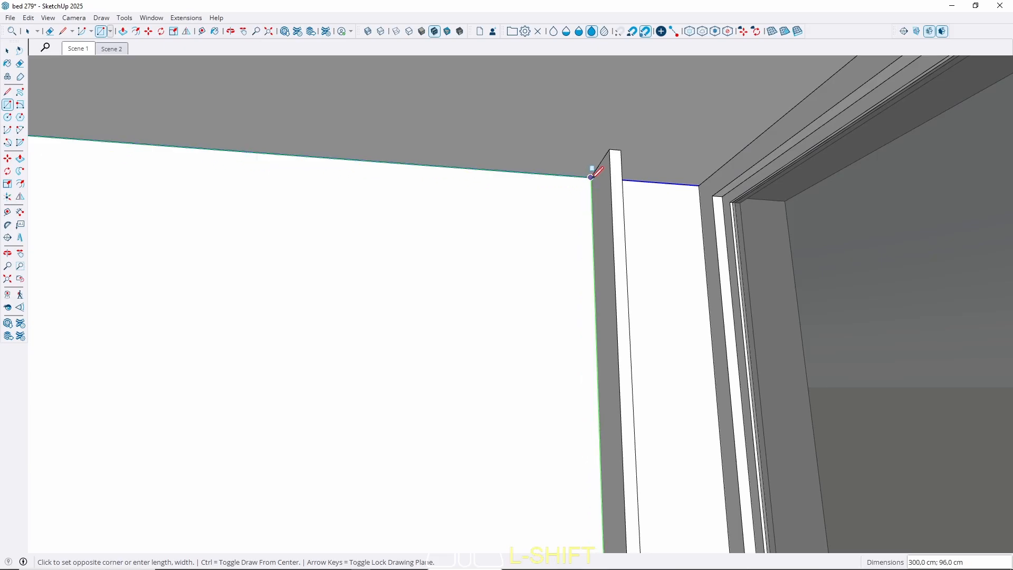
# Extrude the rectangle between the strips into a thin panel and make it a group
pyautogui.press('space')
pyautogui.press('p')
pyautogui.click(474, 300)
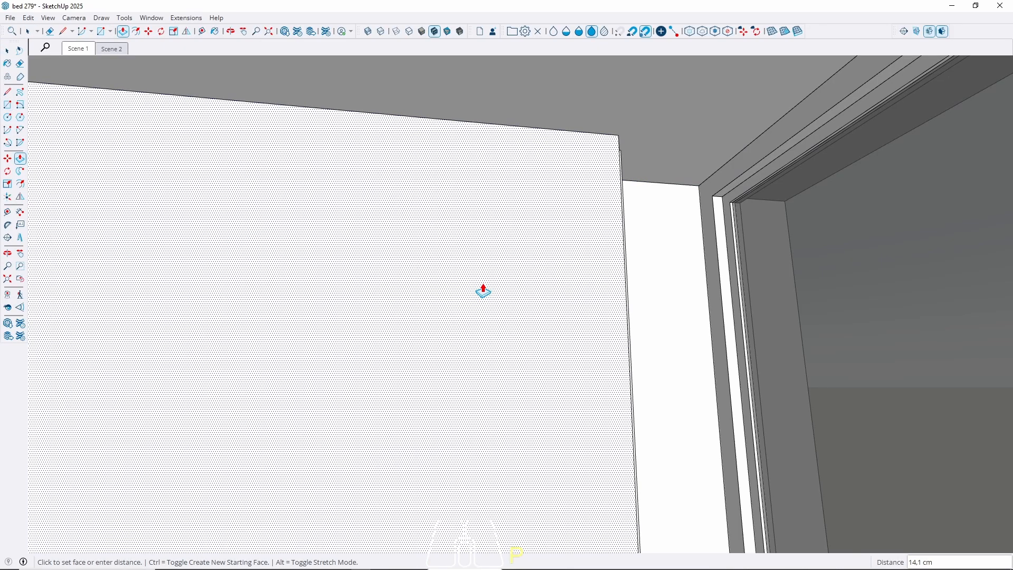
pyautogui.click(483, 291)
pyautogui.press('space')
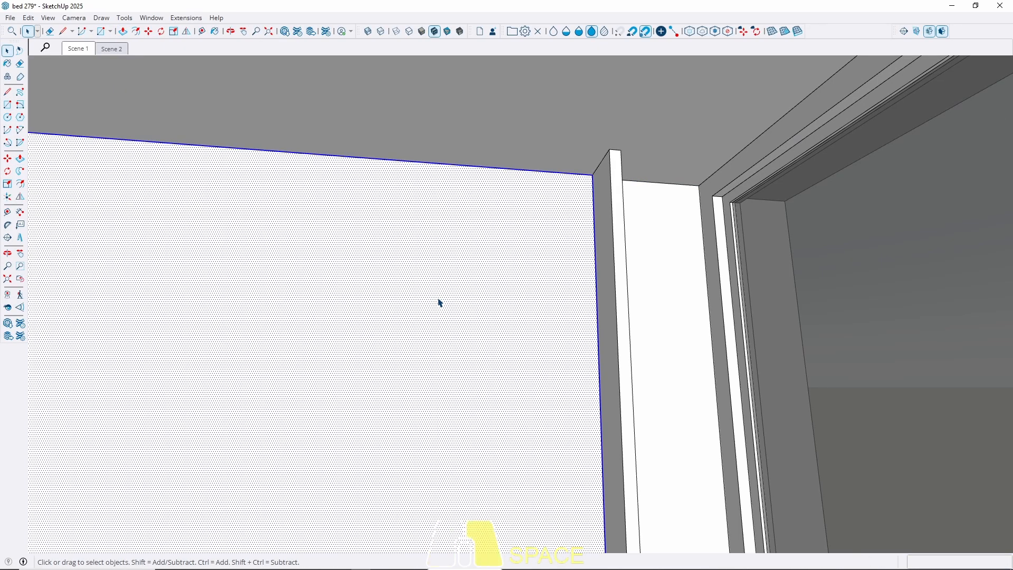
pyautogui.rightClick(439, 303)
pyautogui.click(481, 403)
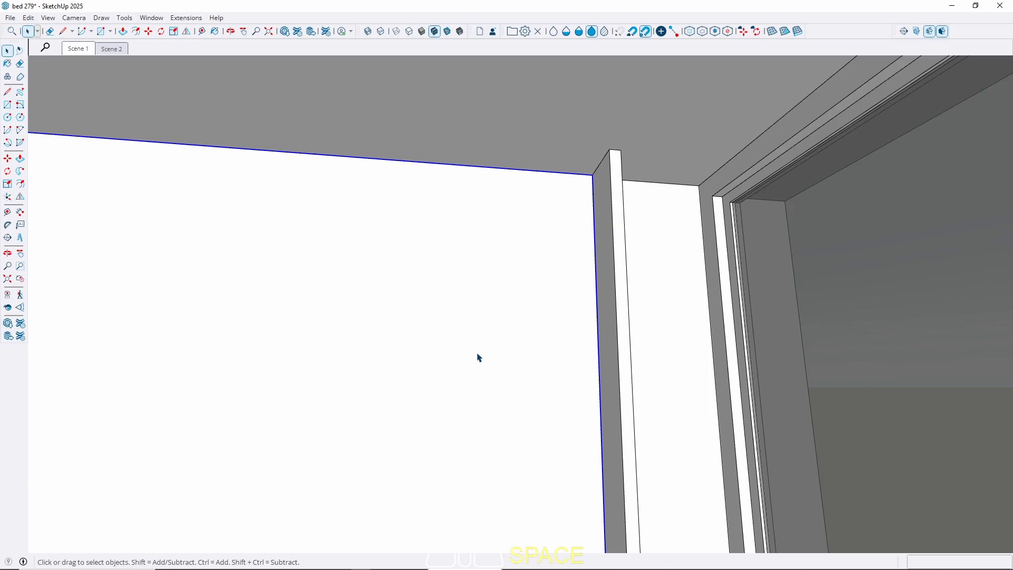
# Copy the slat group along the red axis onto the wall section by the window, starting against the strip beside the bed panel
pyautogui.scroll(-8, 572, 288)
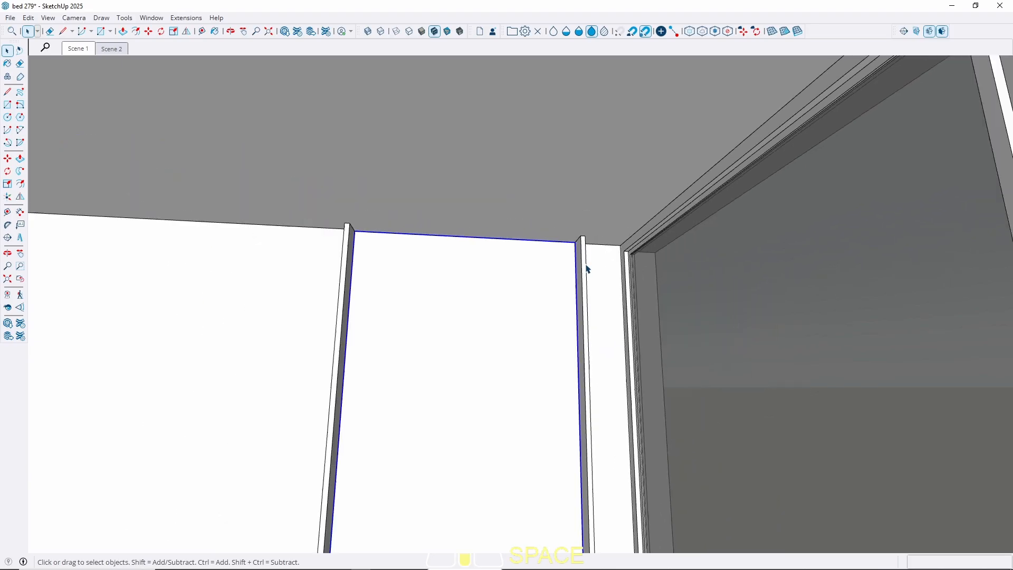
pyautogui.moveTo(380, 358); pyautogui.dragTo(338, 388, button='middle')
pyautogui.keyDown('shift'); pyautogui.moveTo(337, 387); pyautogui.dragTo(435, 309, button='middle'); pyautogui.keyUp('shift')
pyautogui.click(226, 392)
pyautogui.scroll(5, 191, 427)
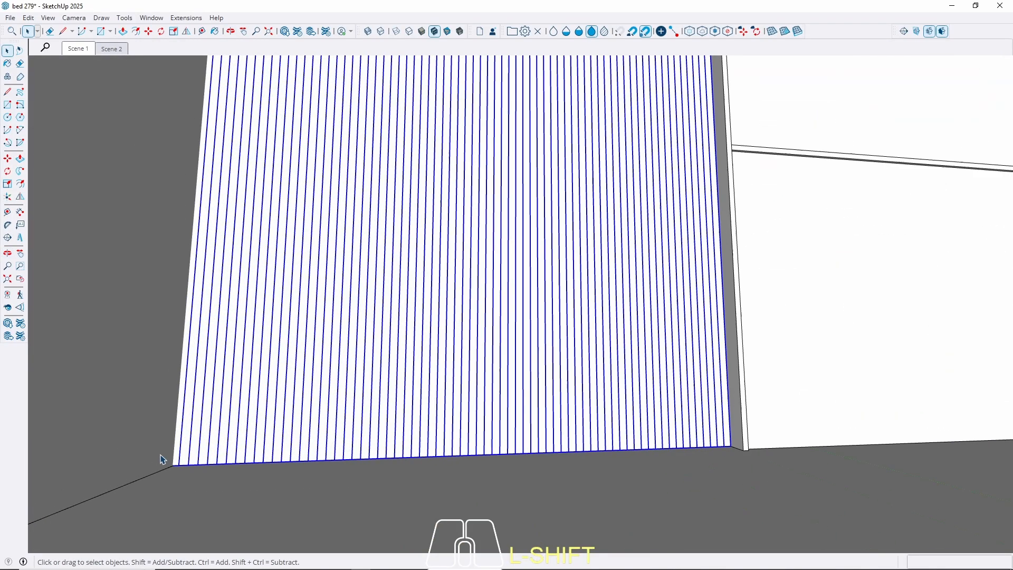
pyautogui.keyDown('shift'); pyautogui.moveTo(168, 457); pyautogui.dragTo(471, 434, button='middle'); pyautogui.keyUp('shift')
pyautogui.scroll(5, 470, 433)
pyautogui.scroll(1, 472, 436)
pyautogui.press('m')
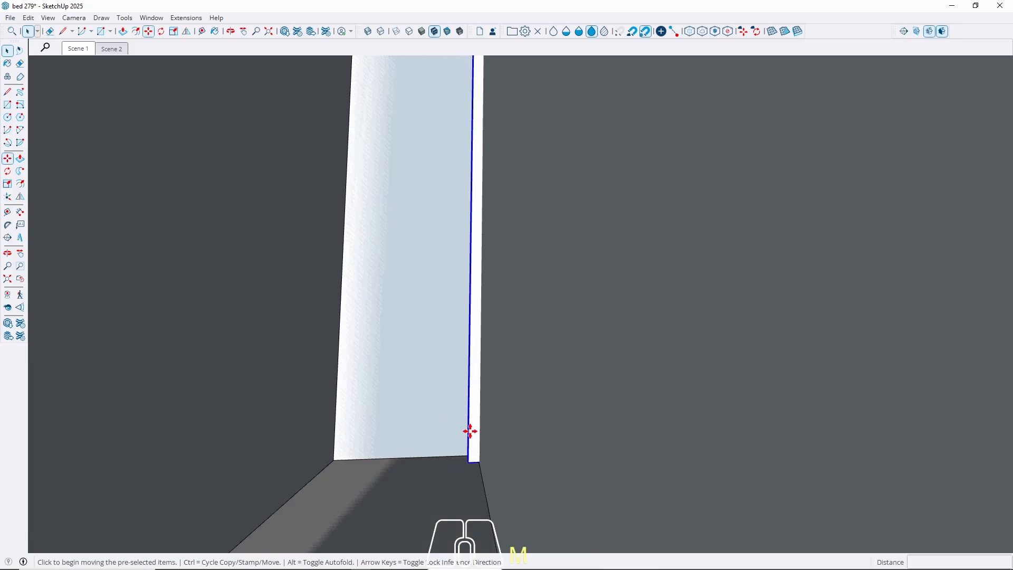
pyautogui.press('ctrl')
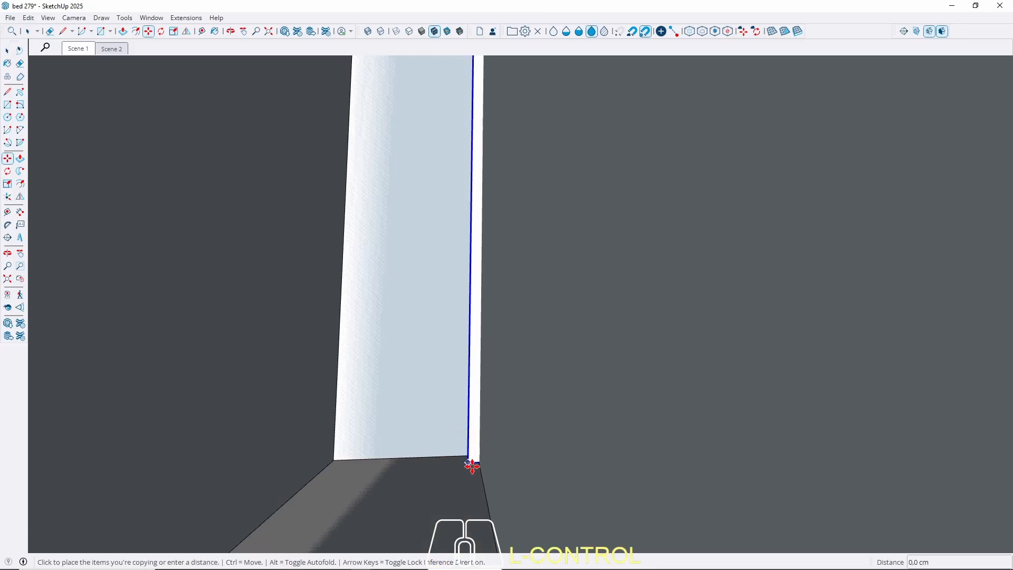
pyautogui.click(471, 467)
pyautogui.press('Right')
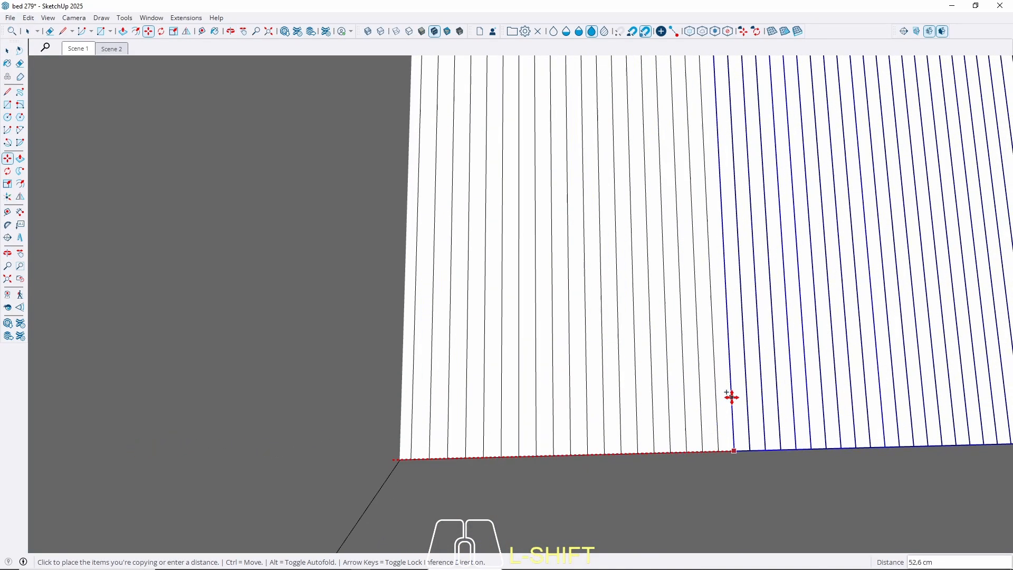
pyautogui.keyDown('shift'); pyautogui.moveTo(730, 395); pyautogui.dragTo(183, 480, button='middle'); pyautogui.keyUp('shift')
pyautogui.scroll(-4, 213, 460)
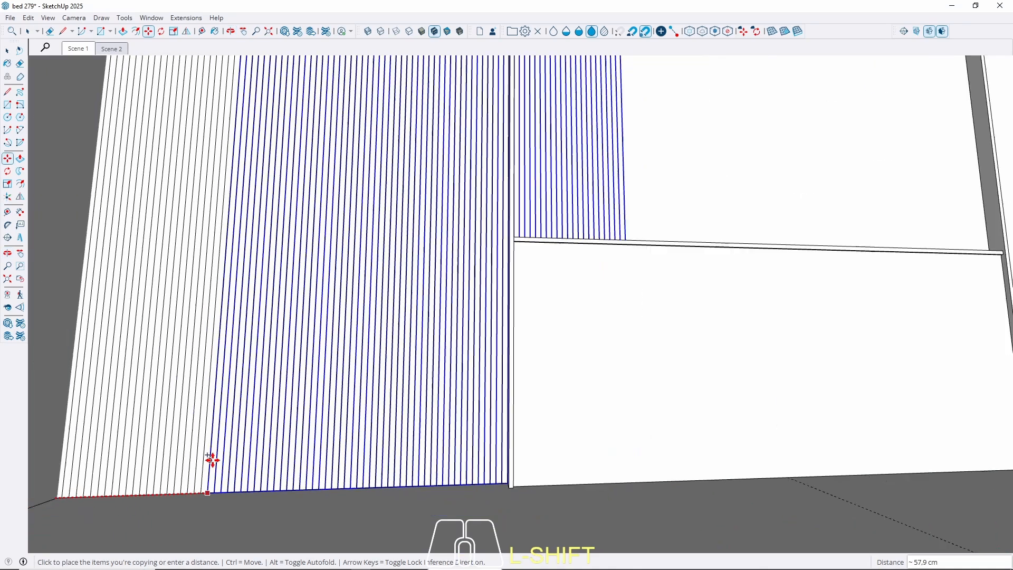
pyautogui.scroll(-1, 207, 455)
pyautogui.moveTo(697, 388); pyautogui.dragTo(319, 403, button='middle')
pyautogui.scroll(4, 491, 388)
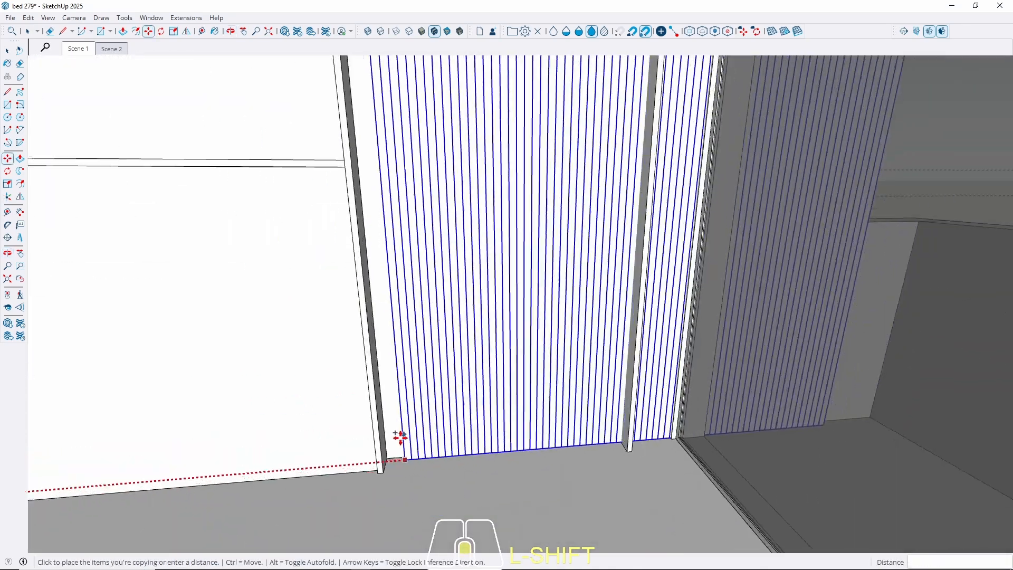
pyautogui.scroll(4, 400, 437)
pyautogui.click(364, 465)
pyautogui.press('space')
# Open the copied slat group and delete the slats that extend past the next vertical strip toward the window
pyautogui.scroll(-5, 365, 457)
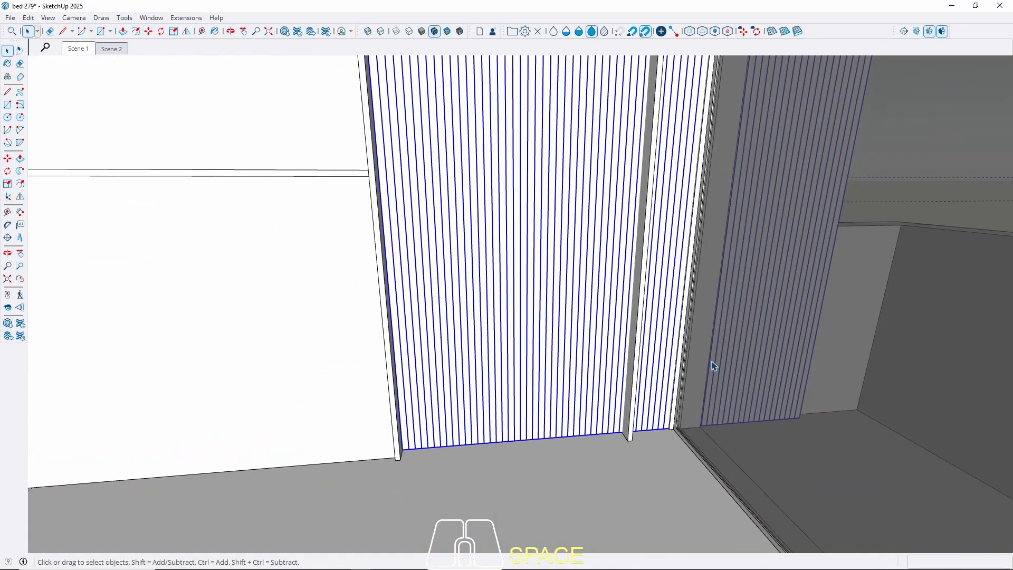
pyautogui.doubleClick(613, 418)
pyautogui.scroll(3, 623, 424)
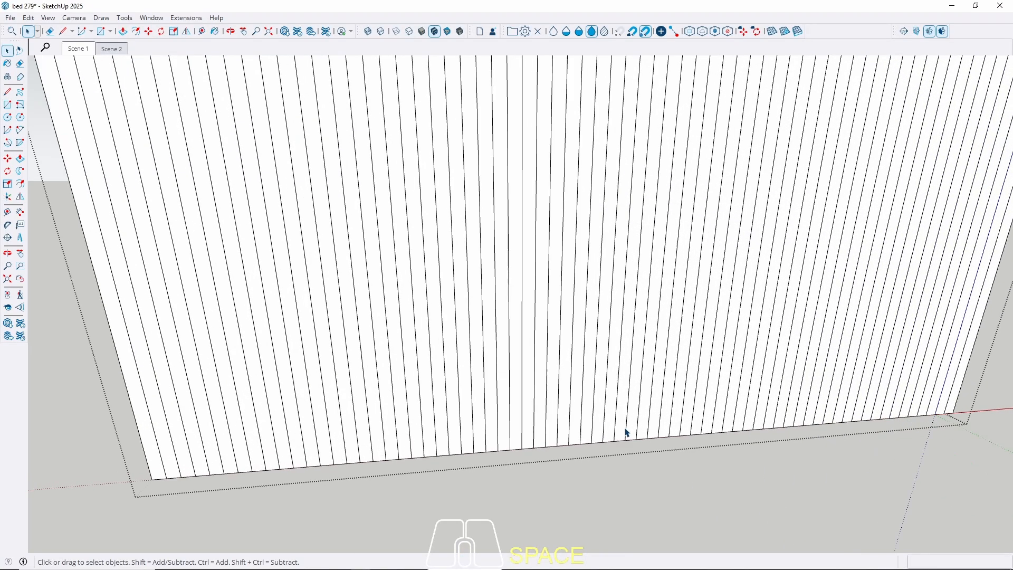
pyautogui.press('w')
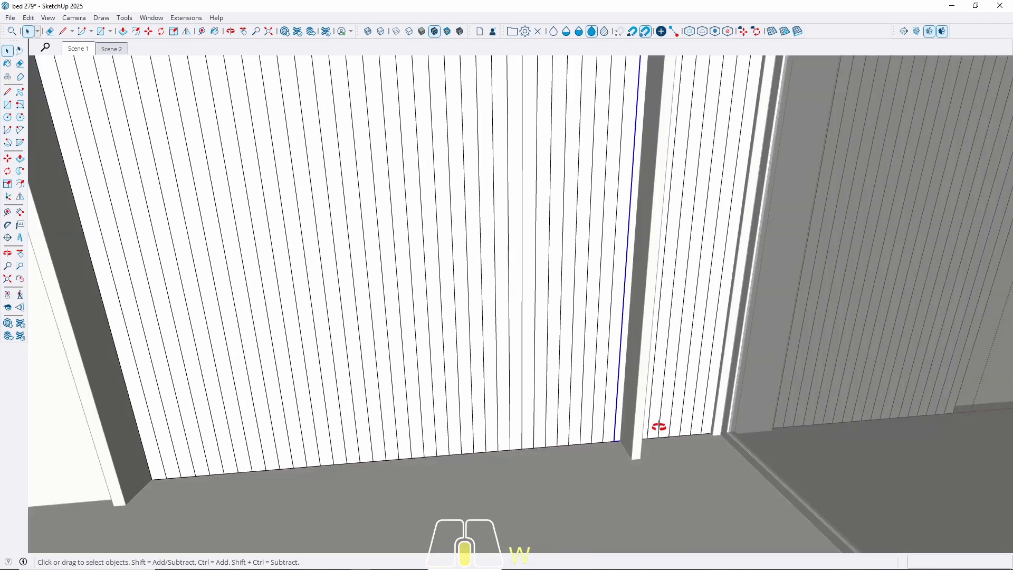
pyautogui.moveTo(659, 426); pyautogui.dragTo(565, 423, button='middle')
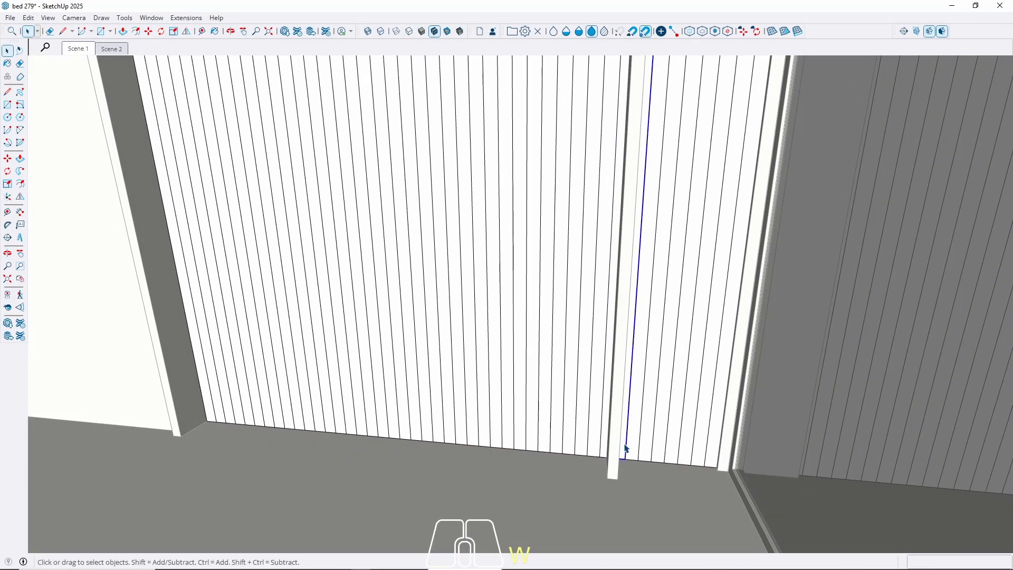
pyautogui.doubleClick(570, 437)
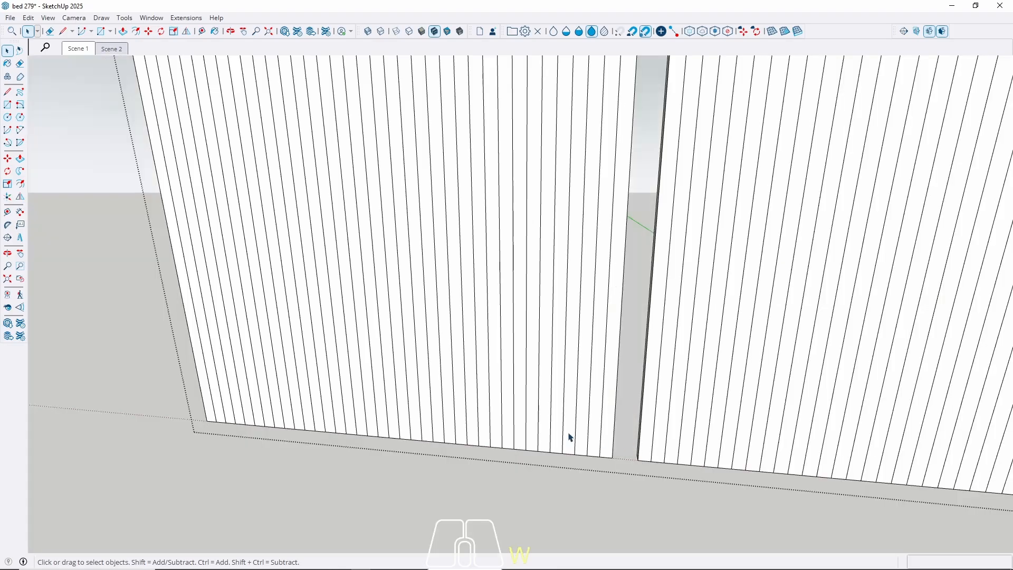
pyautogui.scroll(-8, 570, 437)
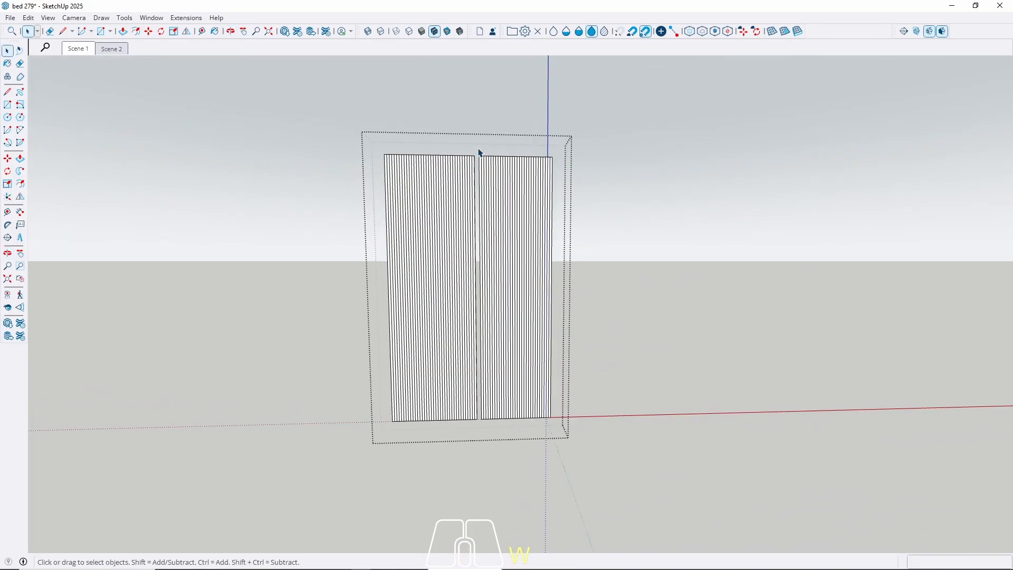
pyautogui.moveTo(480, 153); pyautogui.dragTo(674, 482)
pyautogui.press('Delete')
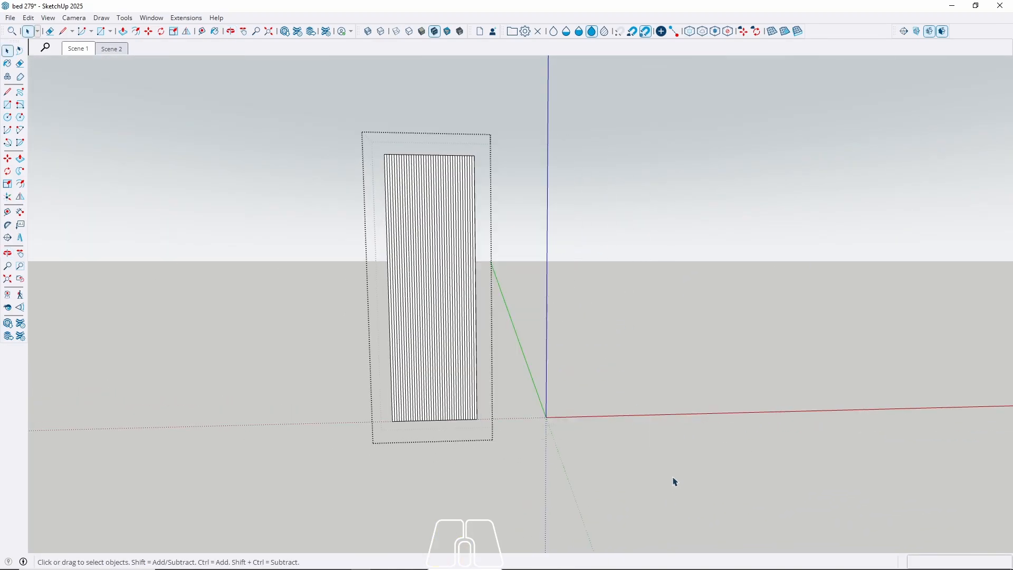
# Draw a rectangle about 336.5 by 300 cm on the side wall, from the doorway strip to the slatted corner, floor to ceiling
pyautogui.press('Escape')
pyautogui.click(79, 49)
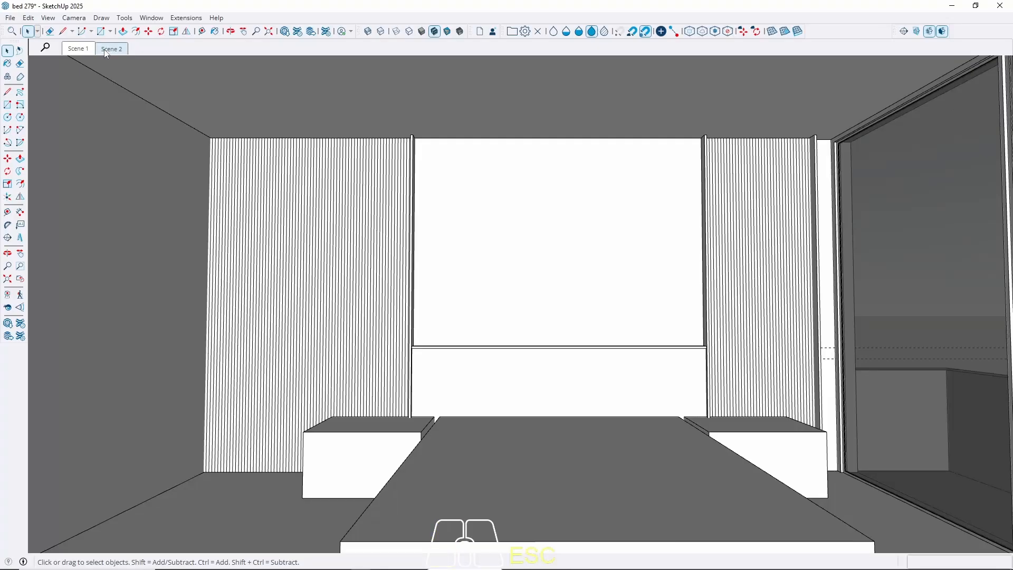
pyautogui.moveTo(697, 329)
pyautogui.mouseDown(button='middle')
pyautogui.moveTo(704, 356)
pyautogui.moveTo(762, 334)
pyautogui.moveTo(518, 301)
pyautogui.moveTo(665, 322)
pyautogui.moveTo(556, 321)
pyautogui.moveTo(503, 361)
pyautogui.mouseUp(button='middle')
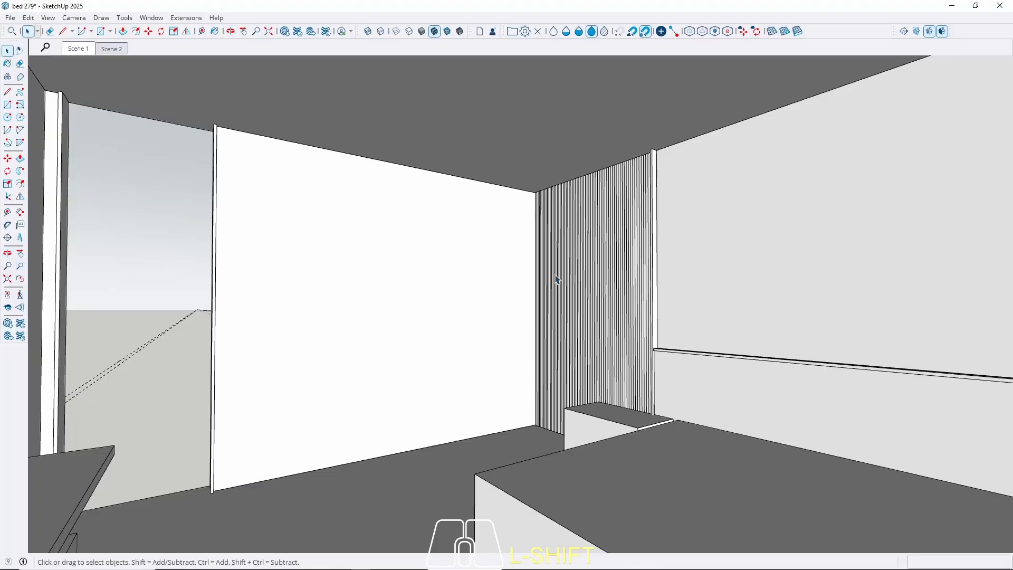
pyautogui.keyDown('shift'); pyautogui.moveTo(556, 280); pyautogui.dragTo(556, 246, button='middle'); pyautogui.keyUp('shift')
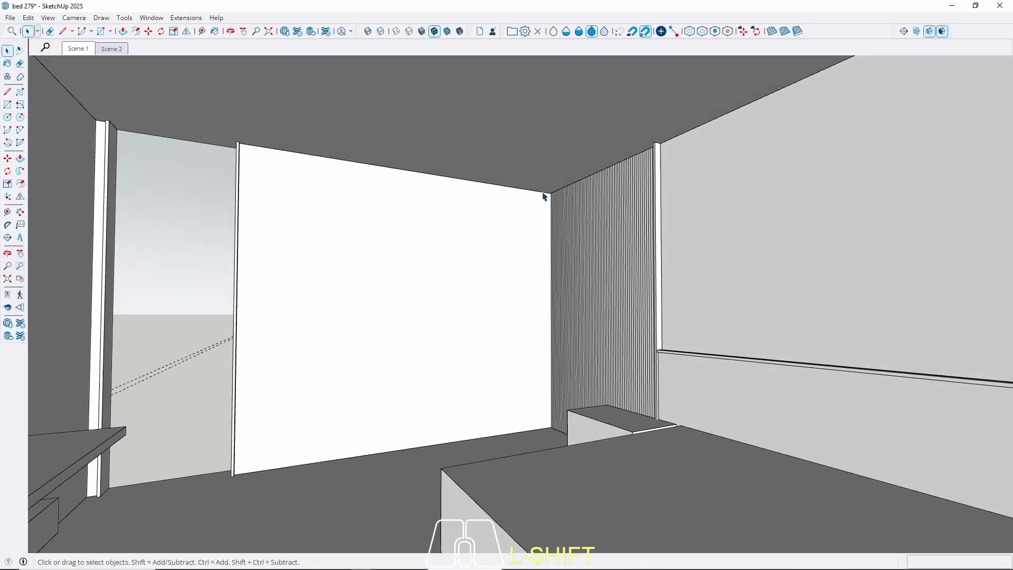
pyautogui.scroll(2, 581, 274)
pyautogui.moveTo(480, 276); pyautogui.dragTo(471, 377, button='middle')
pyautogui.press('r')
pyautogui.scroll(4, 361, 475)
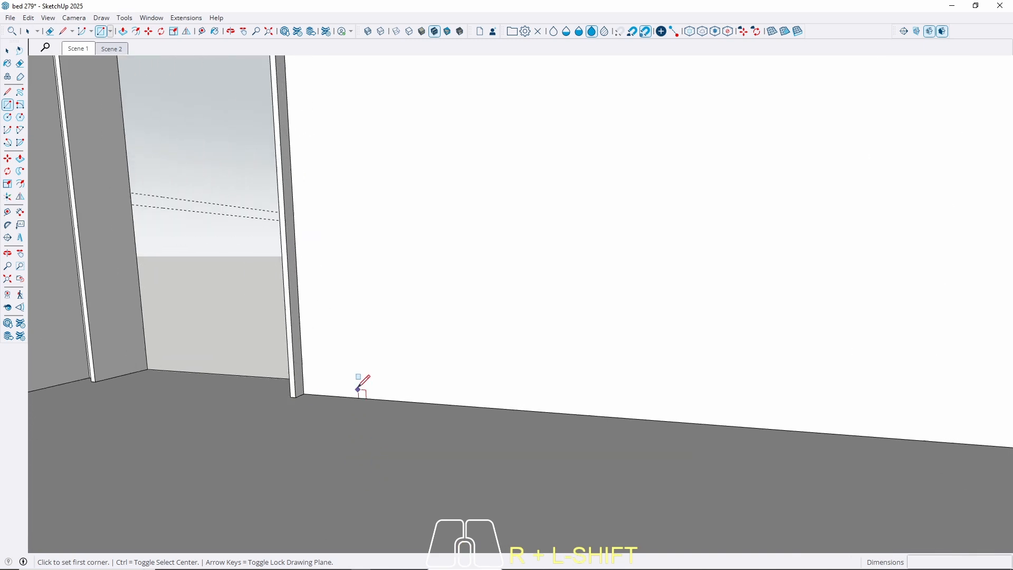
pyautogui.scroll(1, 359, 391)
pyautogui.moveTo(386, 439); pyautogui.dragTo(687, 220, button='middle')
pyautogui.scroll(6, 687, 220)
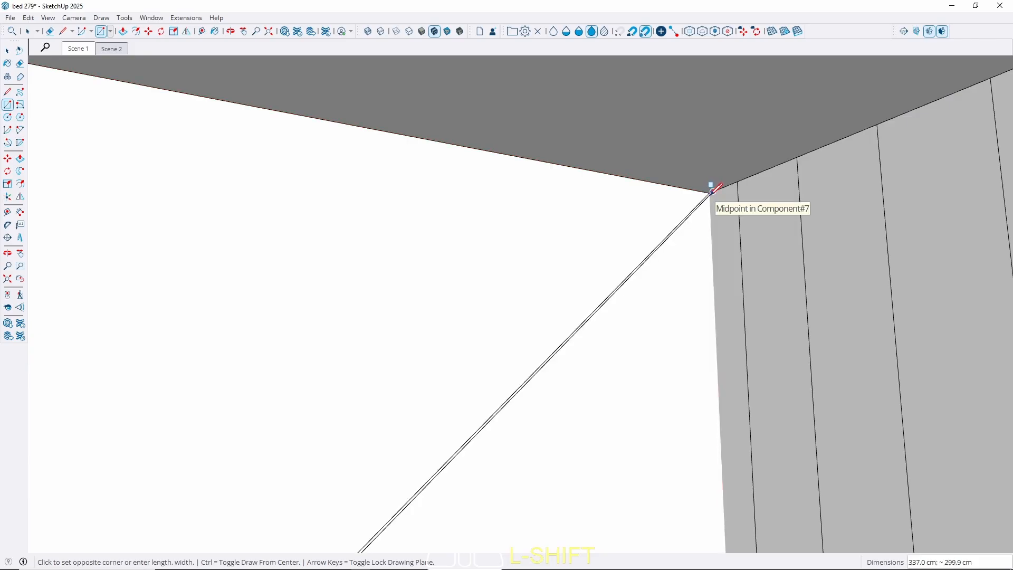
pyautogui.click(701, 191)
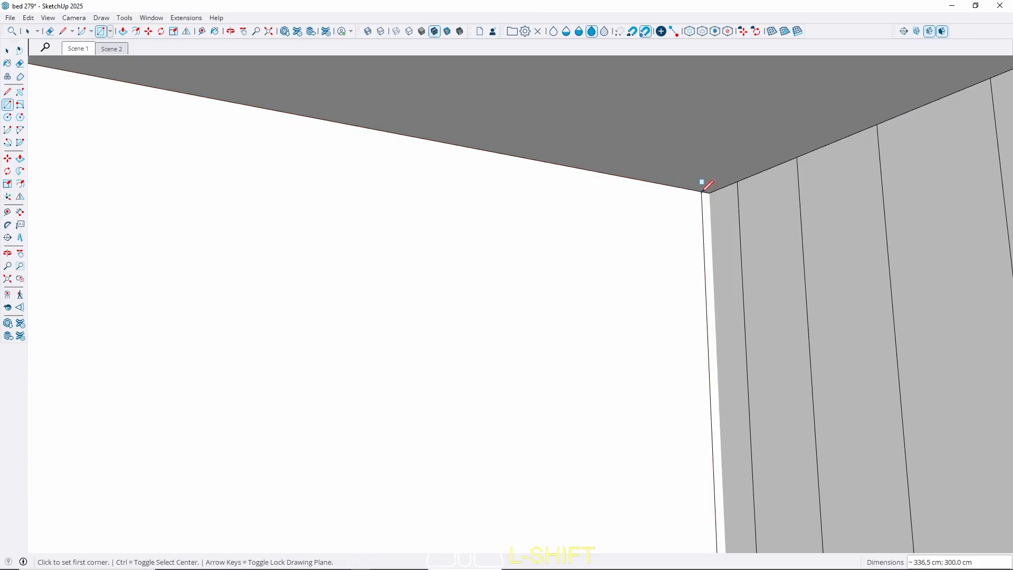
# Extrude the side wall rectangle into a thin panel and make it a group
pyautogui.press('p')
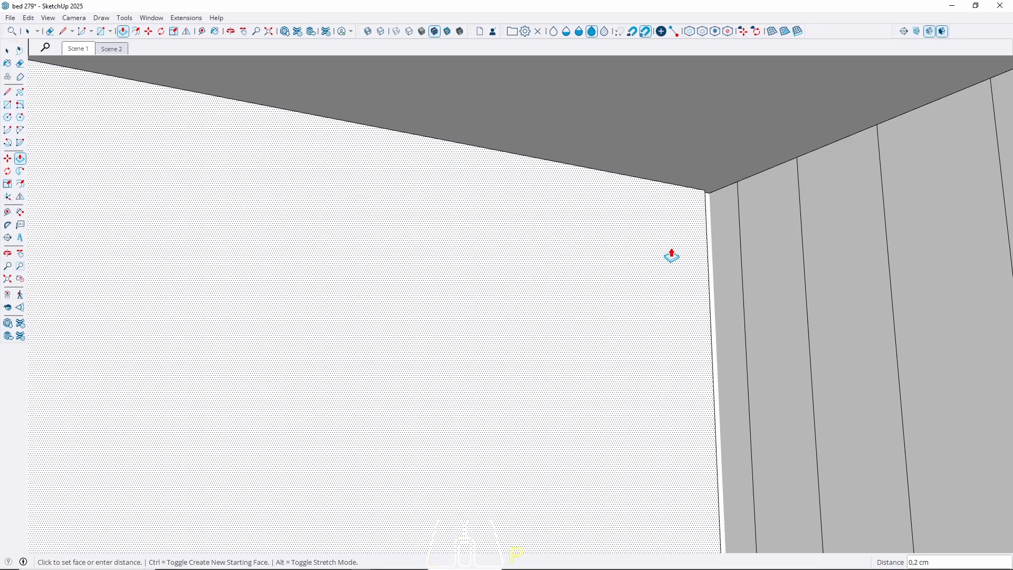
pyautogui.press('space')
pyautogui.scroll(-5, 712, 222)
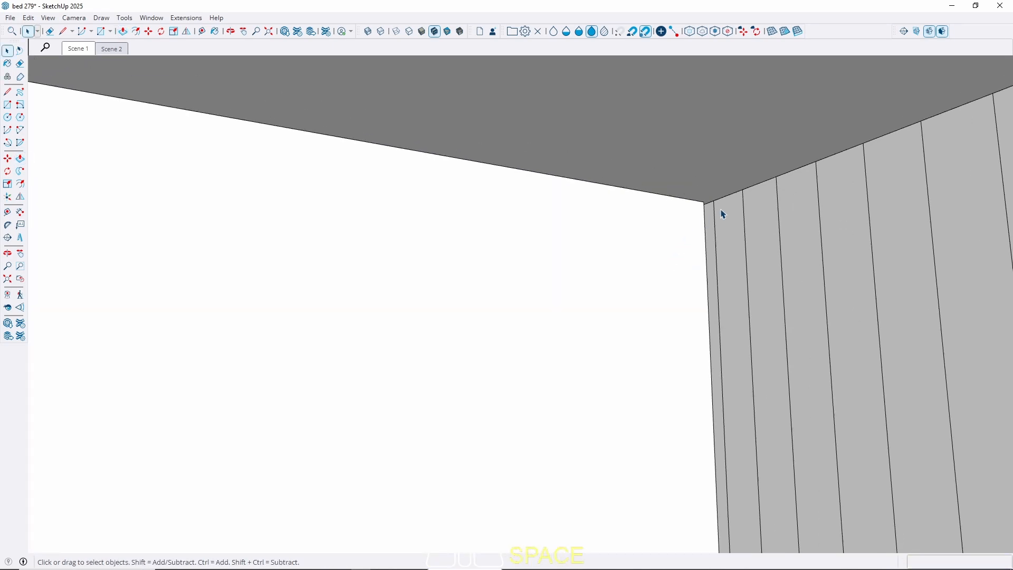
pyautogui.scroll(-4, 704, 234)
pyautogui.click(596, 254)
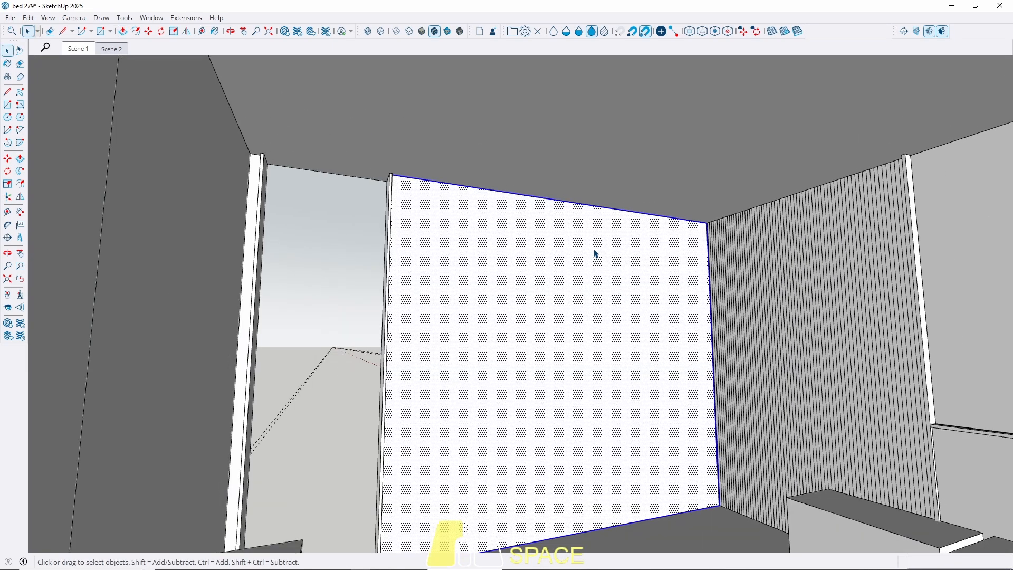
pyautogui.rightClick(595, 254)
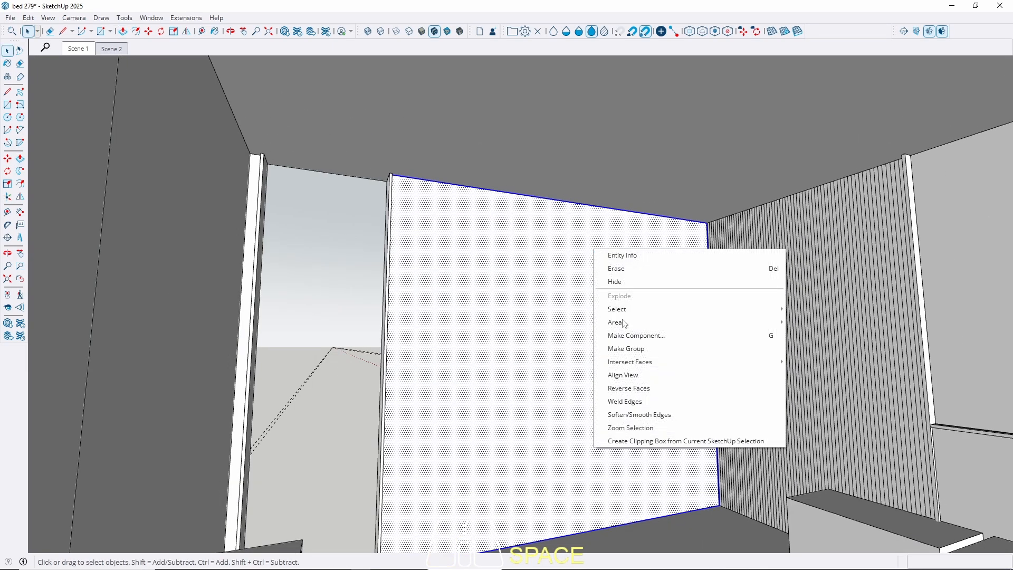
pyautogui.click(638, 349)
# Open the side wall panel group and extend its end face at the slatted corner about 2.7 cm toward the bed wall
pyautogui.scroll(3, 726, 211)
pyautogui.moveTo(672, 260); pyautogui.dragTo(472, 369, button='middle')
pyautogui.press('space')
pyautogui.click(690, 369)
pyautogui.scroll(6, 689, 271)
pyautogui.scroll(3, 531, 357)
pyautogui.tripleClick(514, 378)
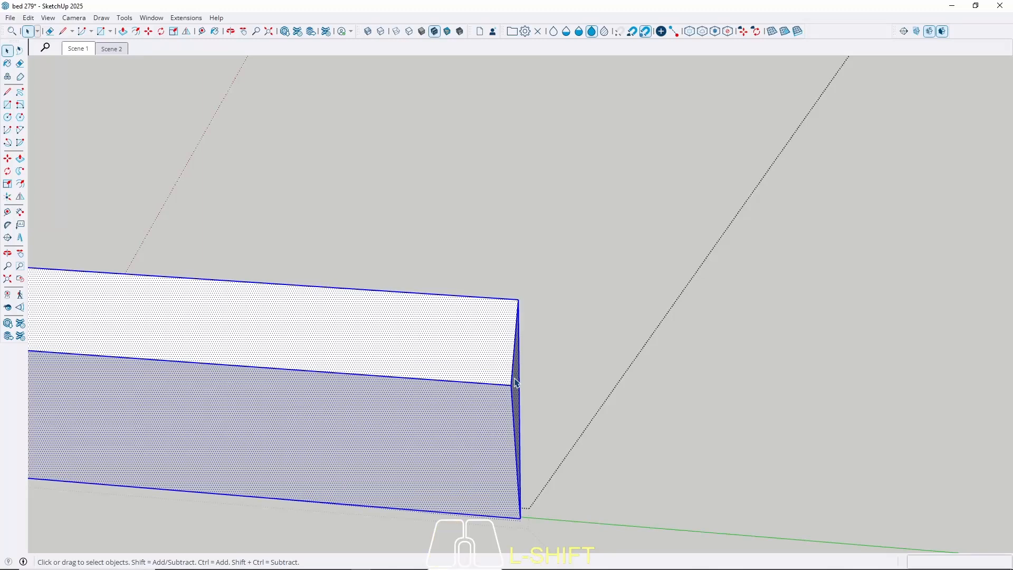
pyautogui.press('p')
pyautogui.click(519, 384)
pyautogui.scroll(2, 519, 384)
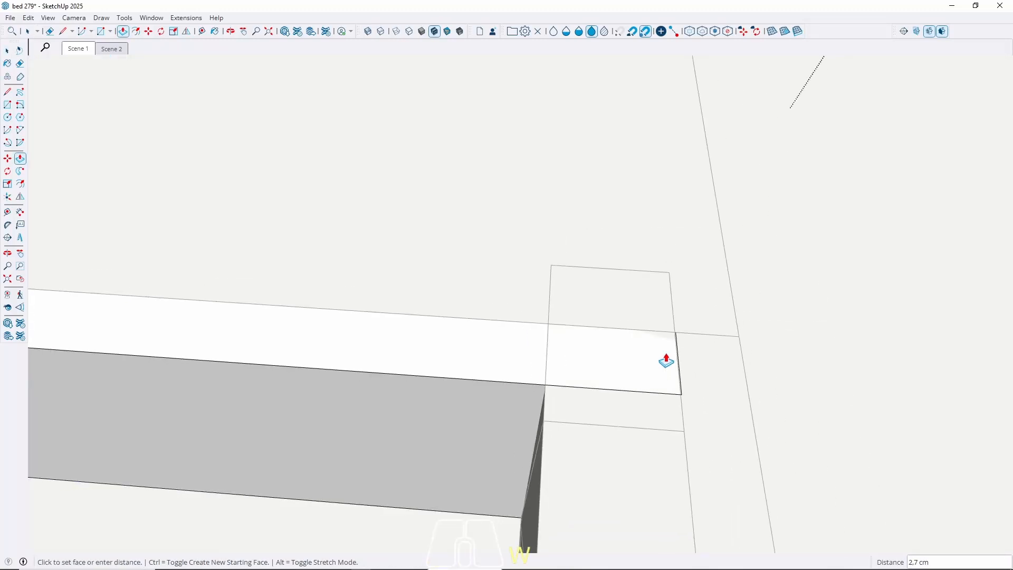
pyautogui.click(671, 337)
pyautogui.press('space')
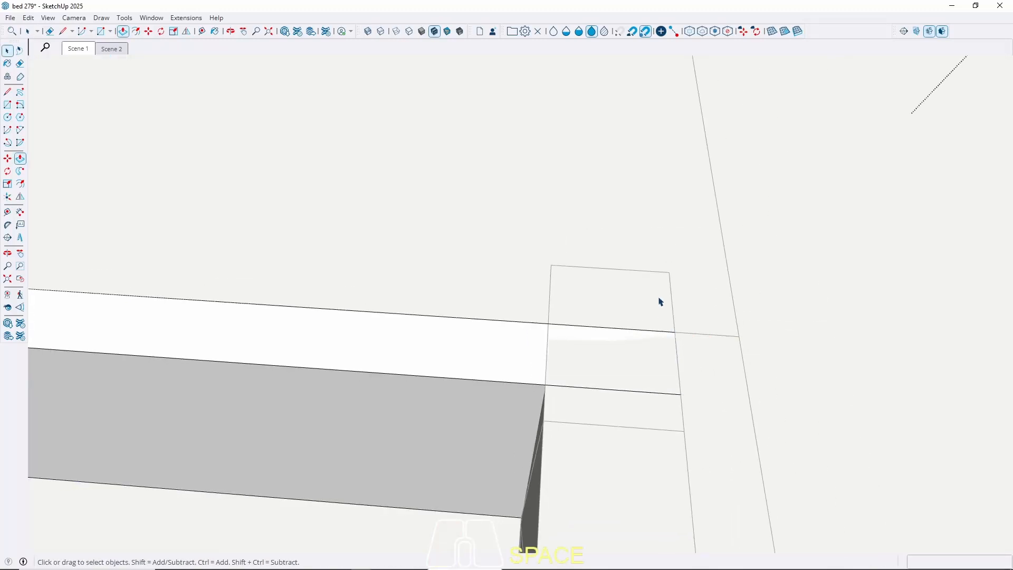
pyautogui.moveTo(661, 298); pyautogui.dragTo(695, 275, button='middle')
pyautogui.press('Escape')
pyautogui.scroll(-2, 699, 271)
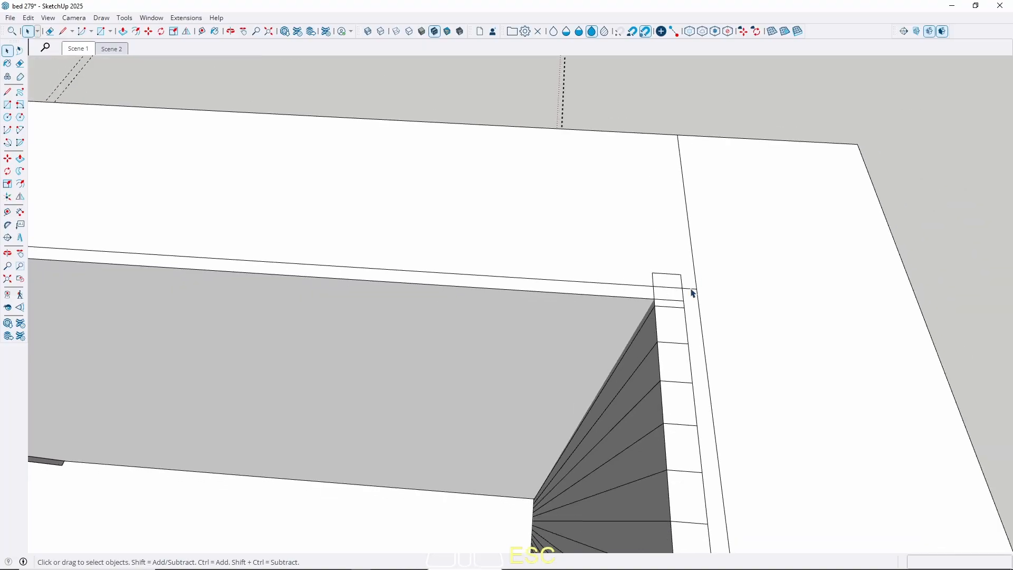
# Open the bed wall's slat group and delete the corner slat that overlaps the side wall panel
pyautogui.click(668, 319)
pyautogui.scroll(2, 665, 303)
pyautogui.doubleClick(664, 305)
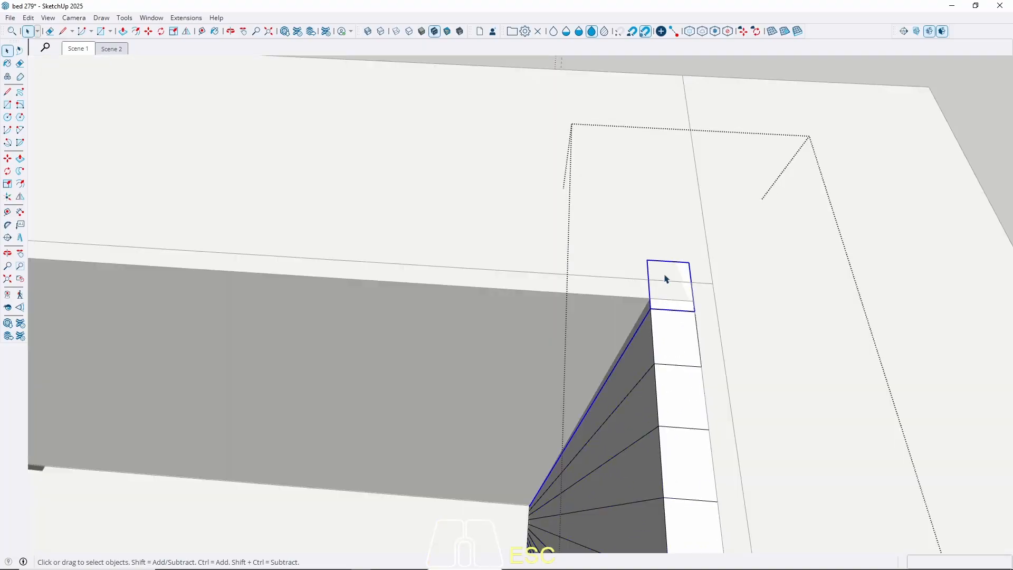
pyautogui.press('Delete')
pyautogui.press('Escape')
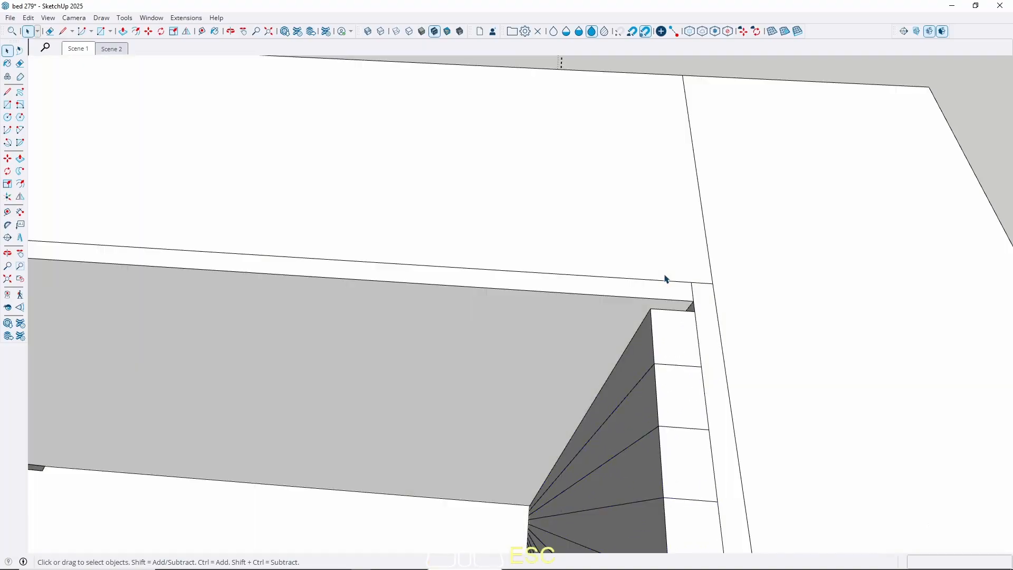
# Copy the bed wall's slat group about 101.4 cm into the room
pyautogui.scroll(-4, 691, 264)
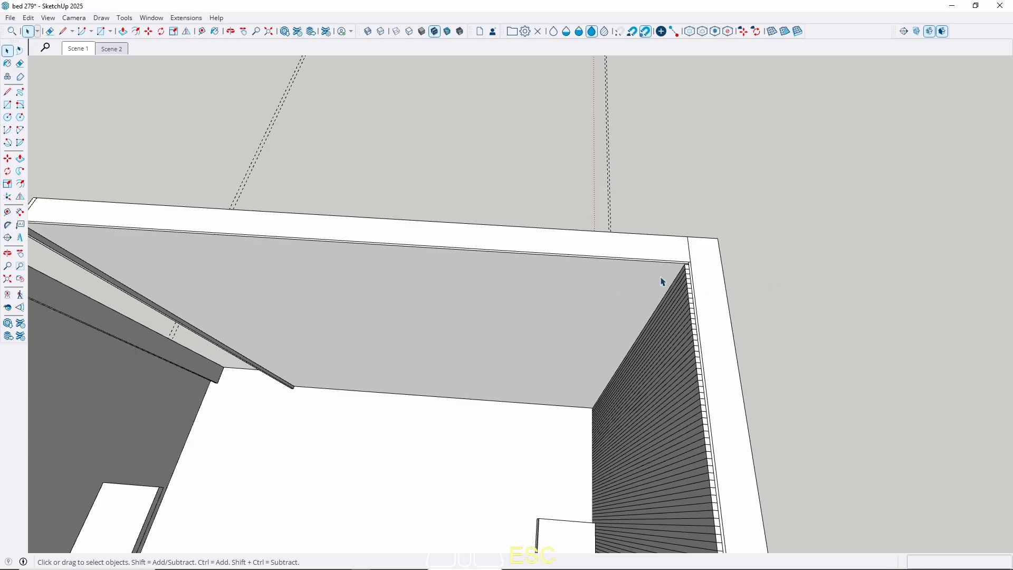
pyautogui.scroll(-4, 663, 282)
pyautogui.click(686, 374)
pyautogui.moveTo(685, 374); pyautogui.dragTo(664, 378, button='middle')
pyautogui.press('m')
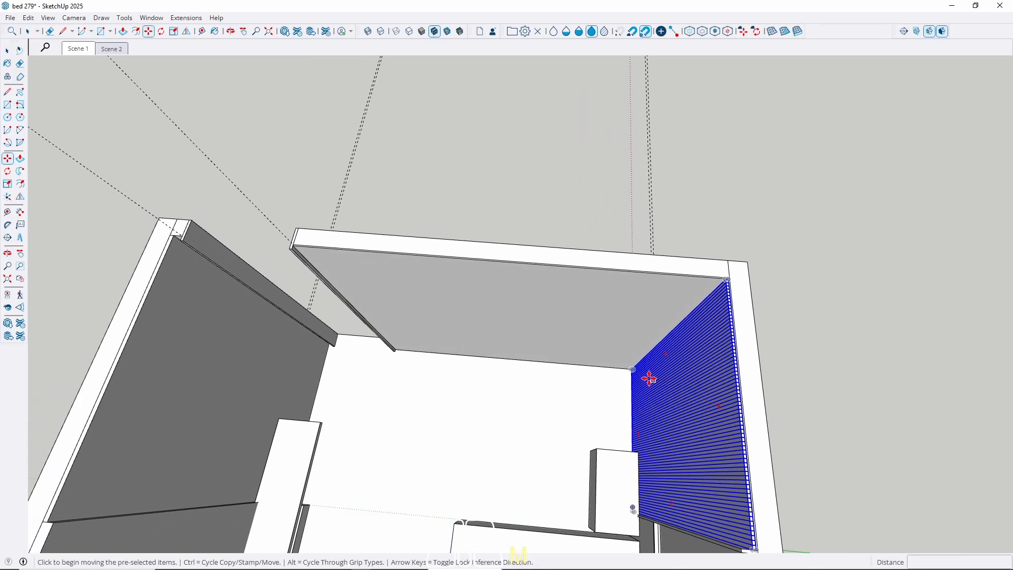
pyautogui.click(609, 390)
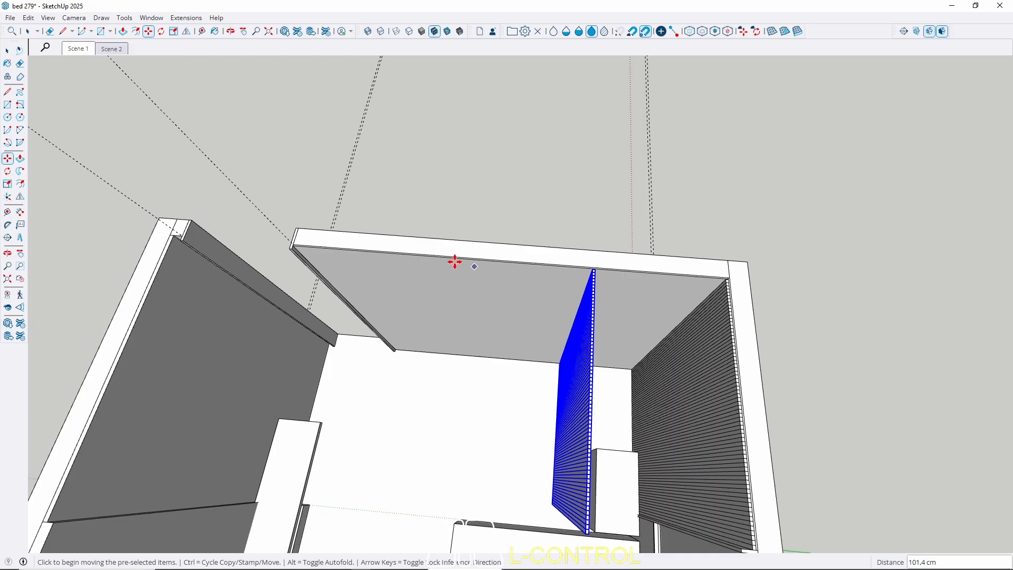
pyautogui.press('space')
# Rotate the copied slat group 90 degrees so that it runs parallel to the side wall
pyautogui.press('q')
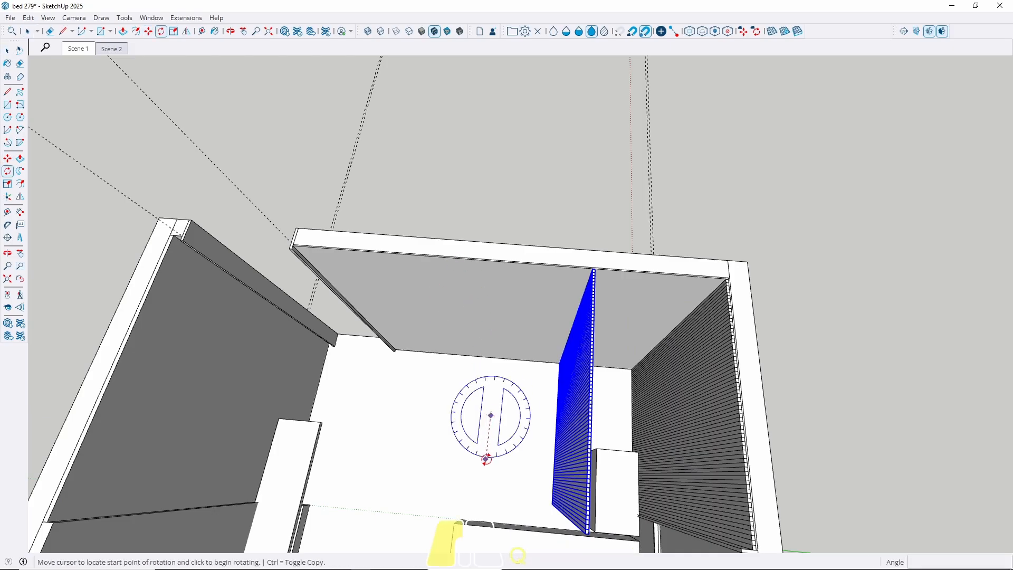
pyautogui.click(485, 458)
pyautogui.click(515, 456)
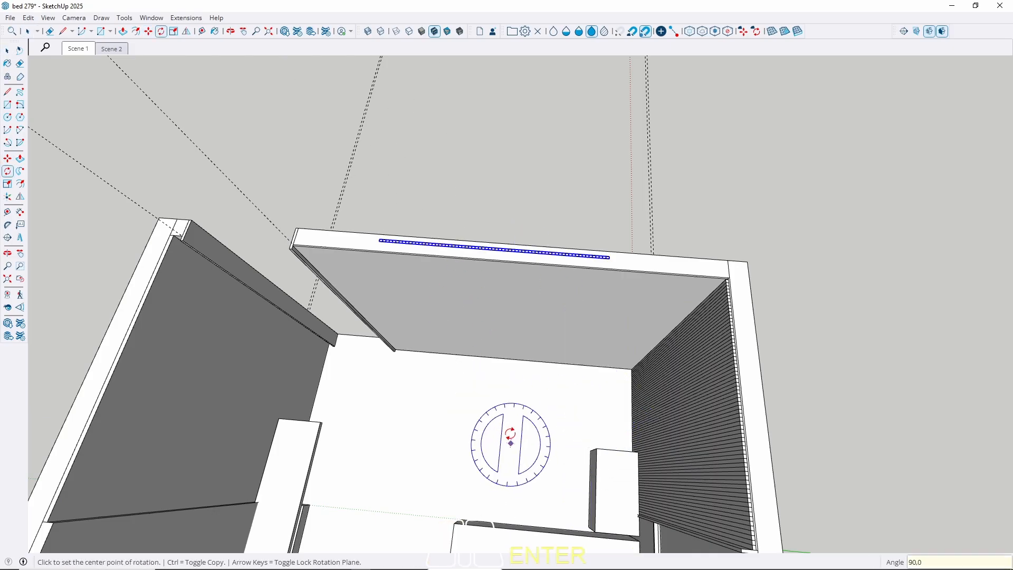
pyautogui.press('space')
# Move the rotated slat group by its end corner onto the side wall panel, against the doorway strip
pyautogui.scroll(6, 387, 237)
pyautogui.press('m')
pyautogui.click(328, 274)
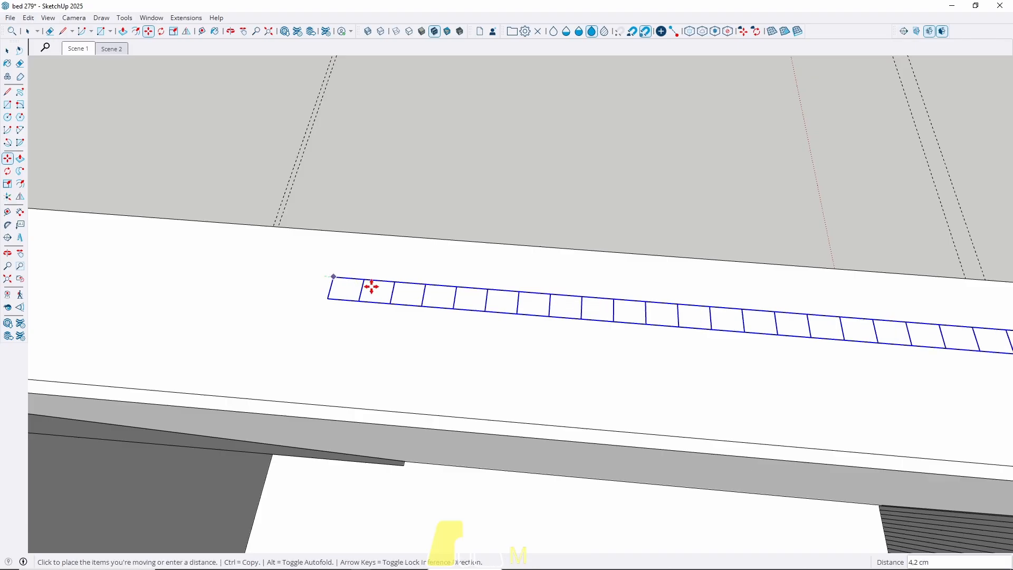
pyautogui.moveTo(368, 289); pyautogui.dragTo(837, 339, button='middle')
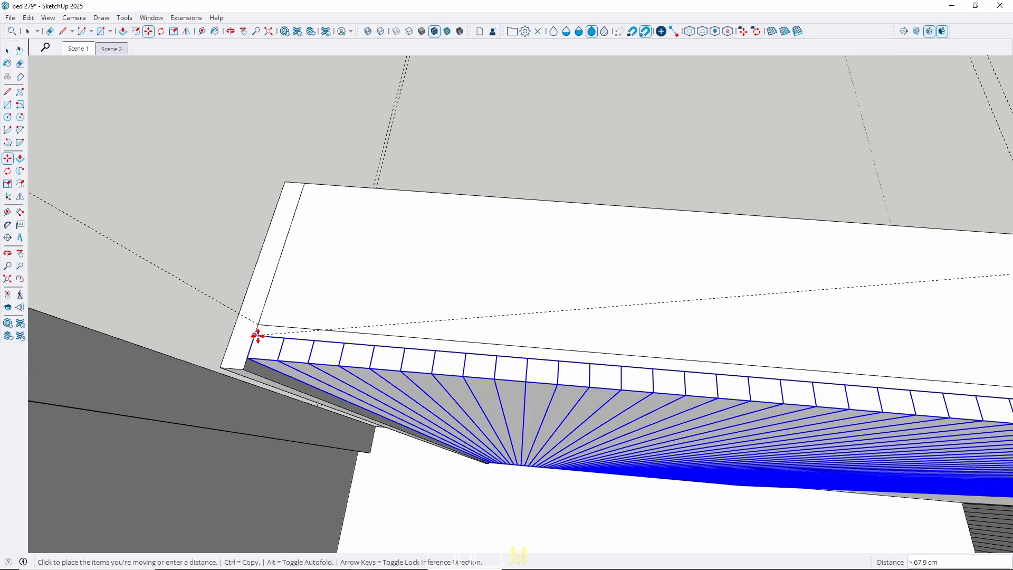
pyautogui.click(258, 336)
pyautogui.press('space')
# Draw a short line from the first slat's outer corner to the doorway strip's outer corner
pyautogui.scroll(4, 256, 348)
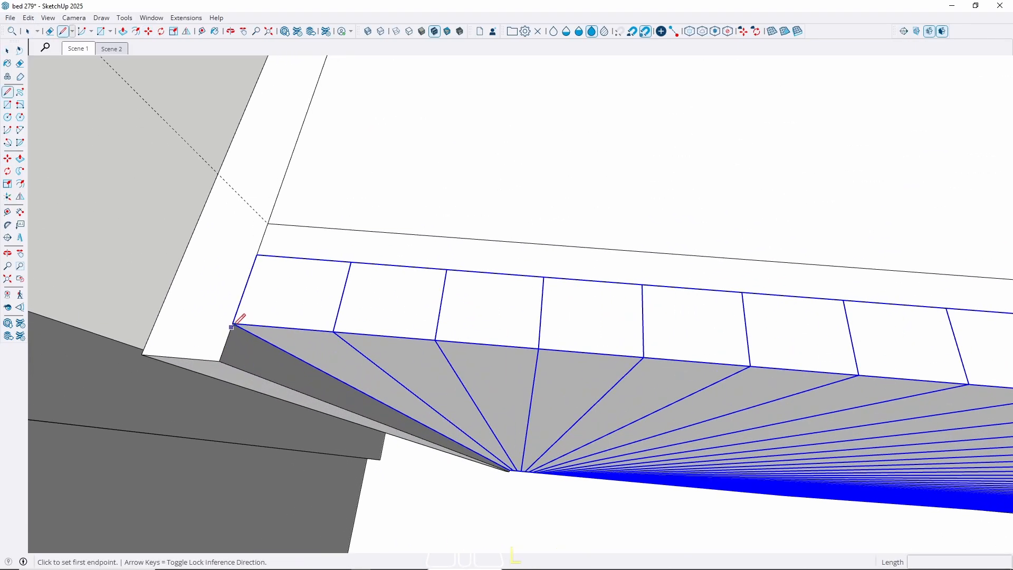
pyautogui.click(233, 324)
pyautogui.click(219, 360)
pyautogui.press('space')
pyautogui.scroll(-10, 361, 283)
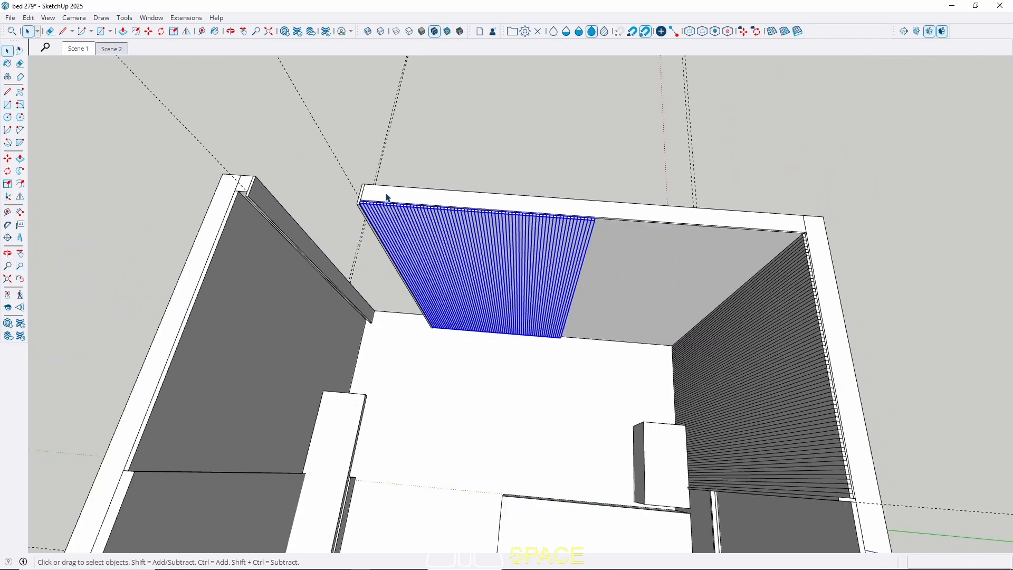
# Examine the room from above, checking the window side and how the slat group sits against the doorway strip
pyautogui.moveTo(385, 198); pyautogui.dragTo(601, 400, button='middle')
pyautogui.scroll(8, 475, 370)
pyautogui.scroll(-10, 616, 192)
pyautogui.moveTo(580, 260); pyautogui.dragTo(536, 344, button='middle')
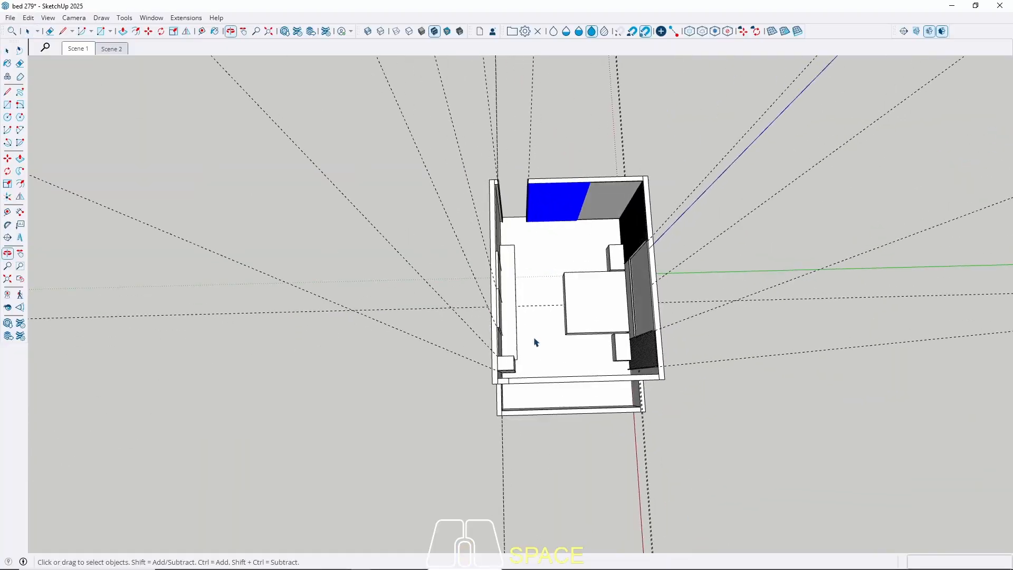
pyautogui.scroll(8, 536, 343)
pyautogui.keyDown('shift'); pyautogui.moveTo(691, 400); pyautogui.dragTo(473, 401, button='middle'); pyautogui.keyUp('shift')
pyautogui.scroll(2, 215, 425)
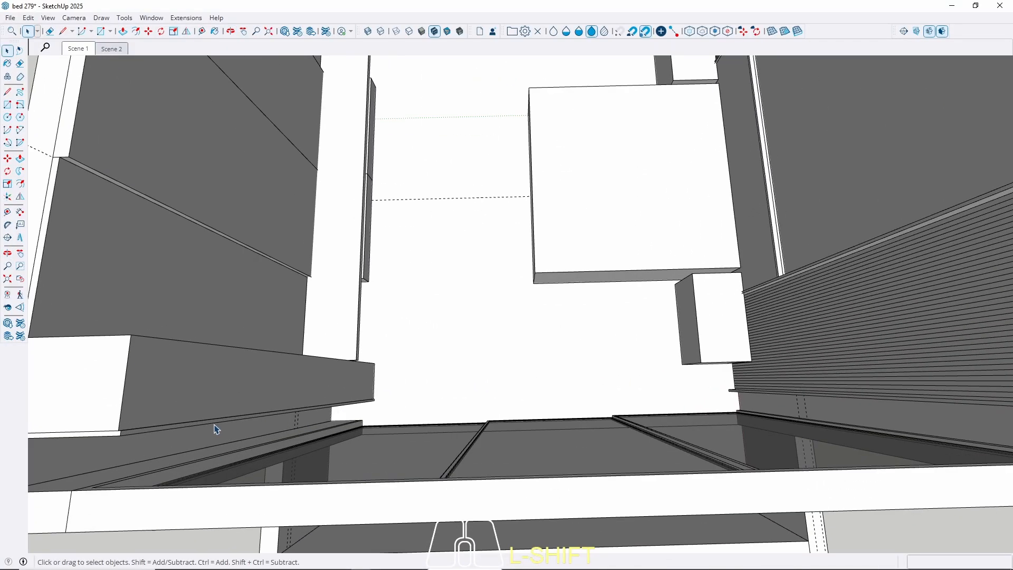
pyautogui.scroll(-8, 623, 357)
pyautogui.moveTo(623, 358); pyautogui.dragTo(711, 365, button='middle')
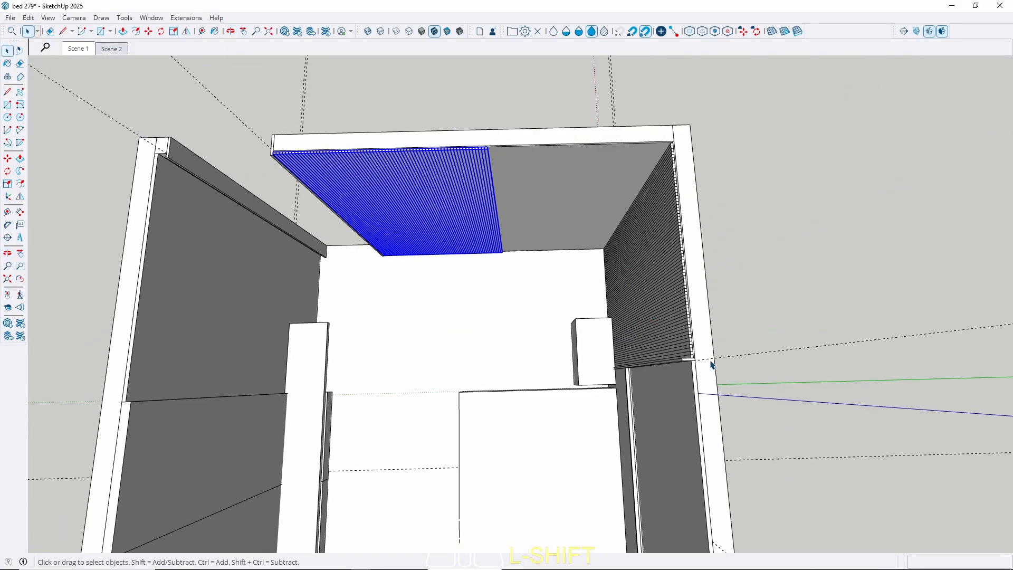
pyautogui.scroll(5, 265, 151)
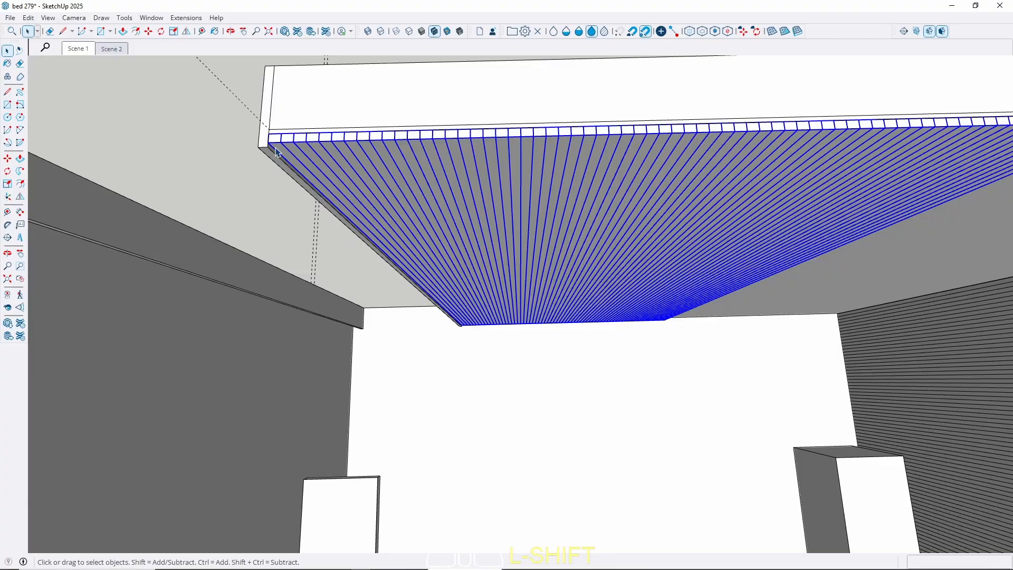
pyautogui.scroll(-5, 265, 150)
pyautogui.moveTo(265, 150); pyautogui.dragTo(242, 199, button='middle')
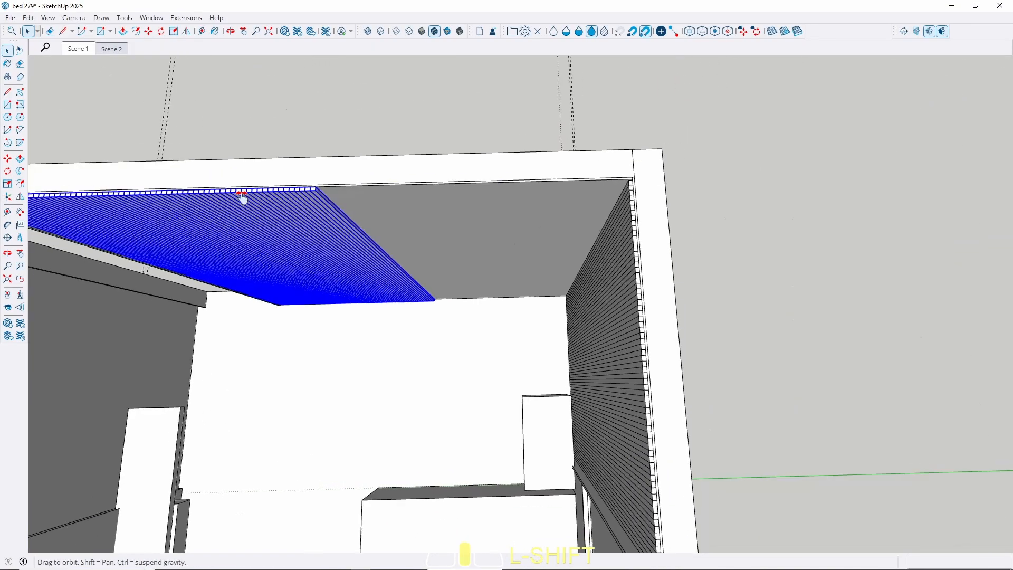
# Open the side wall slat group for editing and select its end slat nearest the far room corner
pyautogui.scroll(4, 316, 180)
pyautogui.scroll(2, 280, 197)
pyautogui.keyDown('shift'); pyautogui.click(269, 205); pyautogui.keyUp('shift')
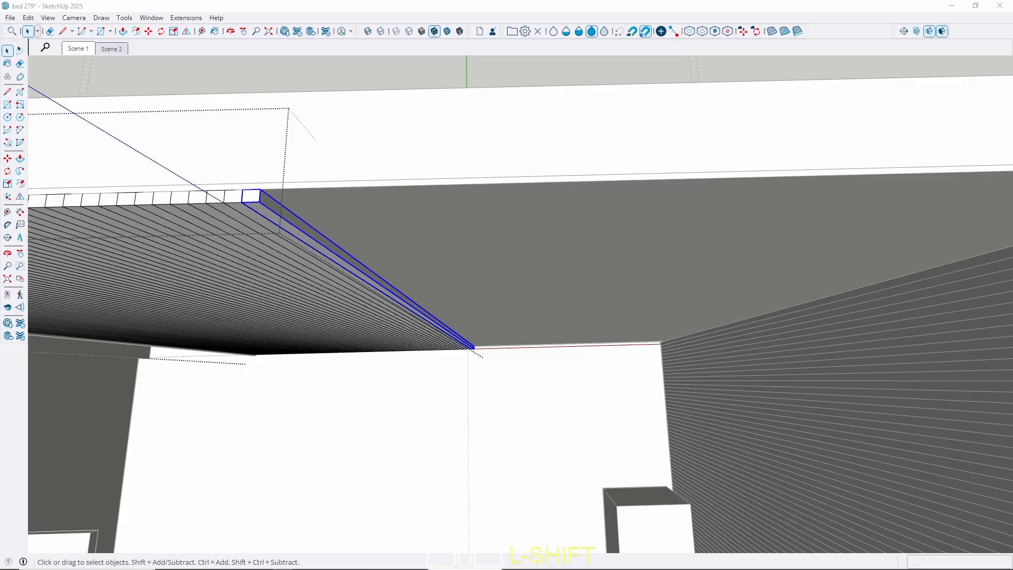
pyautogui.scroll(-3, 520, 203)
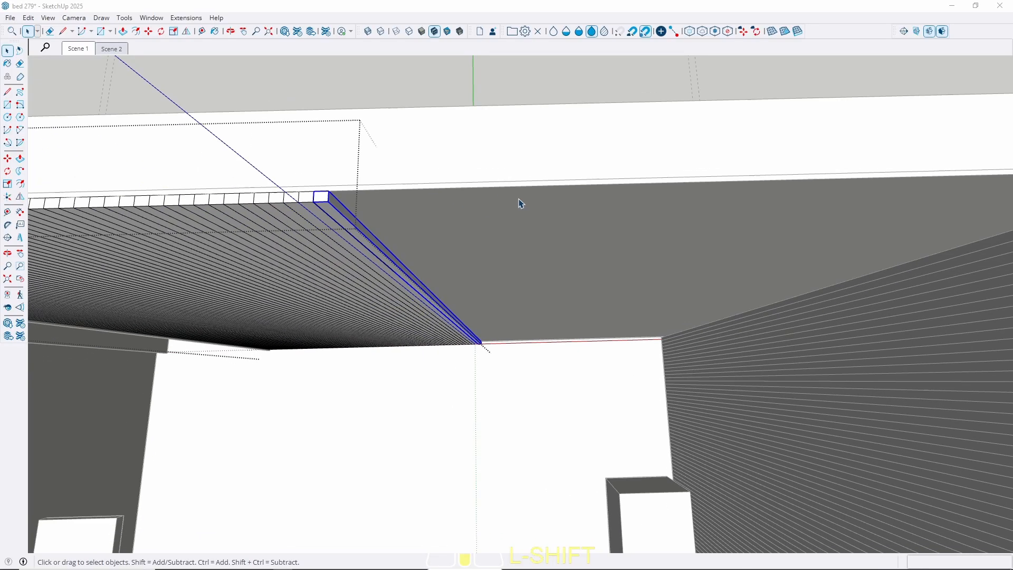
pyautogui.moveTo(520, 204); pyautogui.dragTo(502, 208, button='middle')
pyautogui.scroll(3, 462, 201)
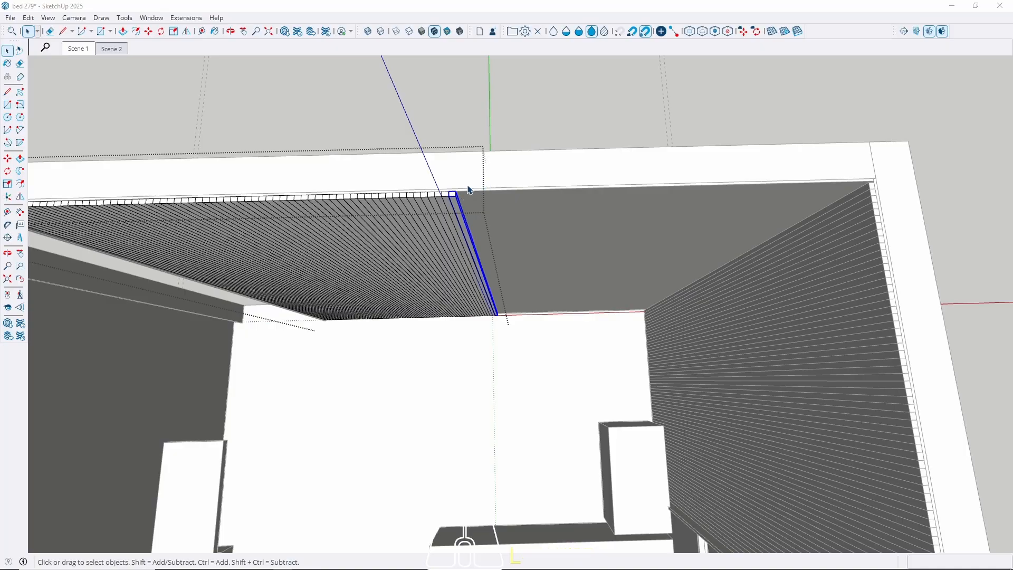
pyautogui.scroll(2, 457, 198)
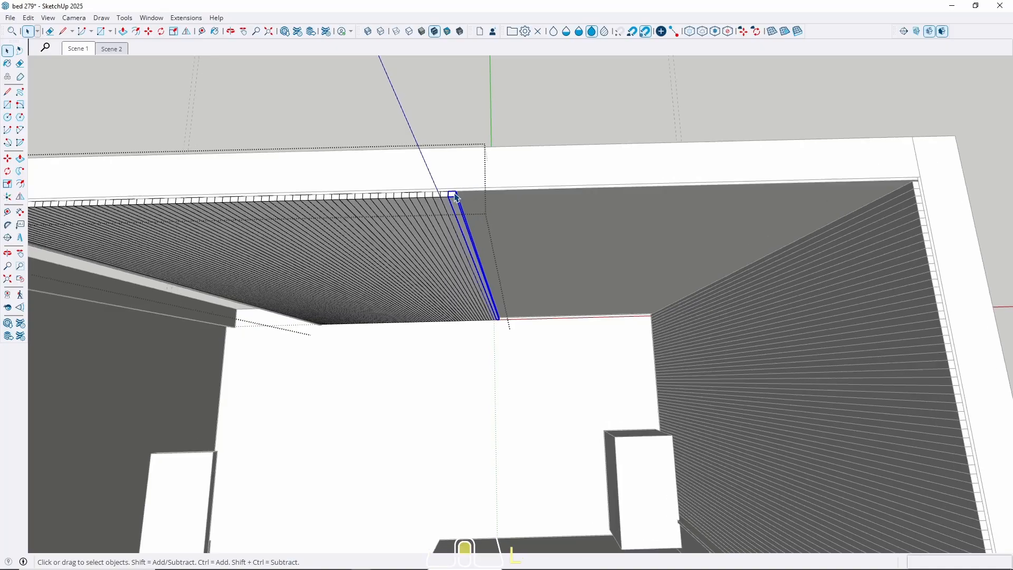
# Measure from the end slat's outer corner to the far room corner along the red axis with a temporary line
pyautogui.click(457, 189)
pyautogui.scroll(-3, 458, 189)
pyautogui.scroll(5, 686, 190)
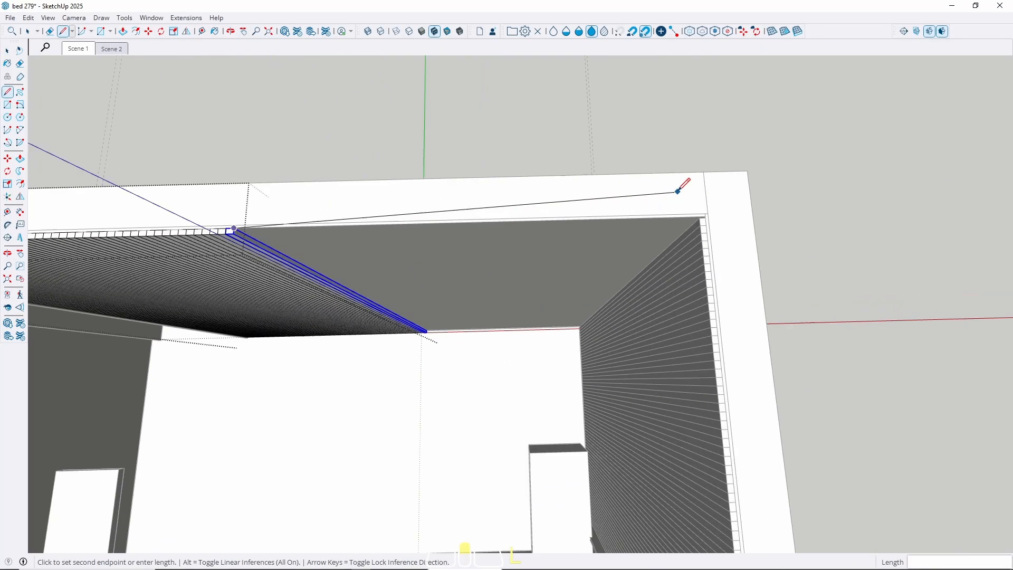
pyautogui.press('Left')
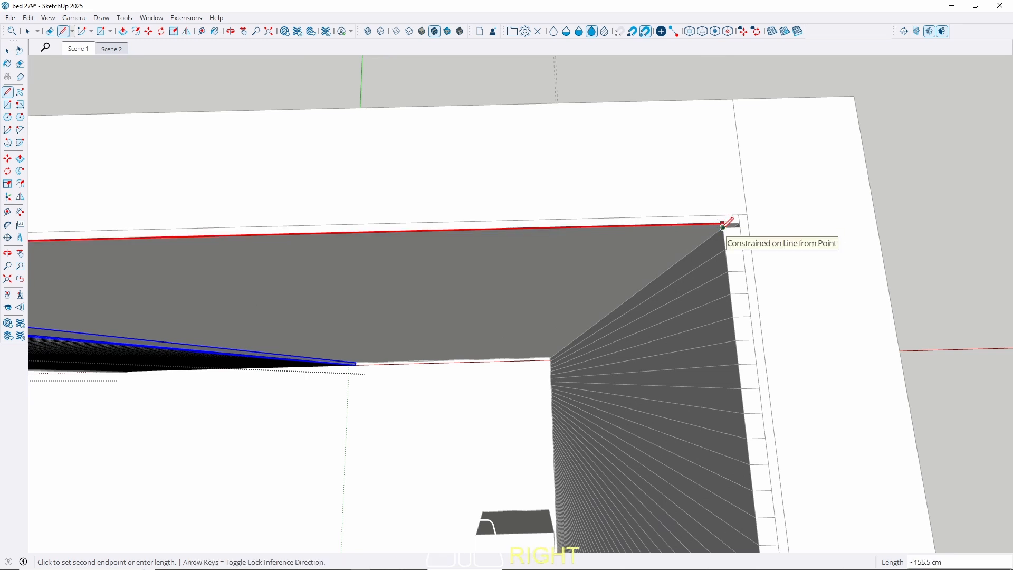
pyautogui.press('space')
# Copy the end slat one slat width toward the room corner and repeat the copy 75 times
pyautogui.scroll(-2, 747, 224)
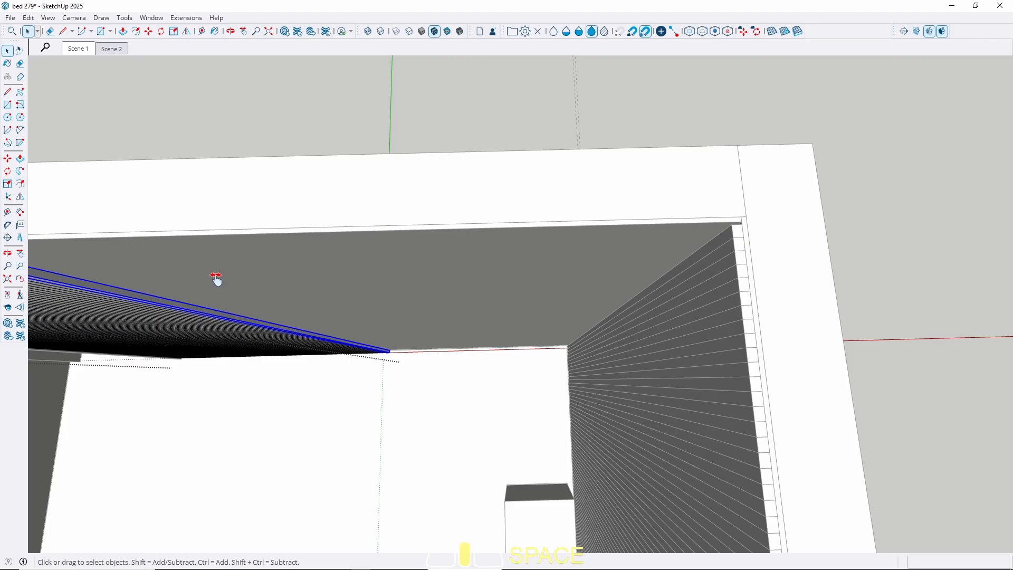
pyautogui.keyDown('shift'); pyautogui.moveTo(216, 279); pyautogui.dragTo(468, 299, button='middle'); pyautogui.keyUp('shift')
pyautogui.scroll(4, 418, 285)
pyautogui.press('m')
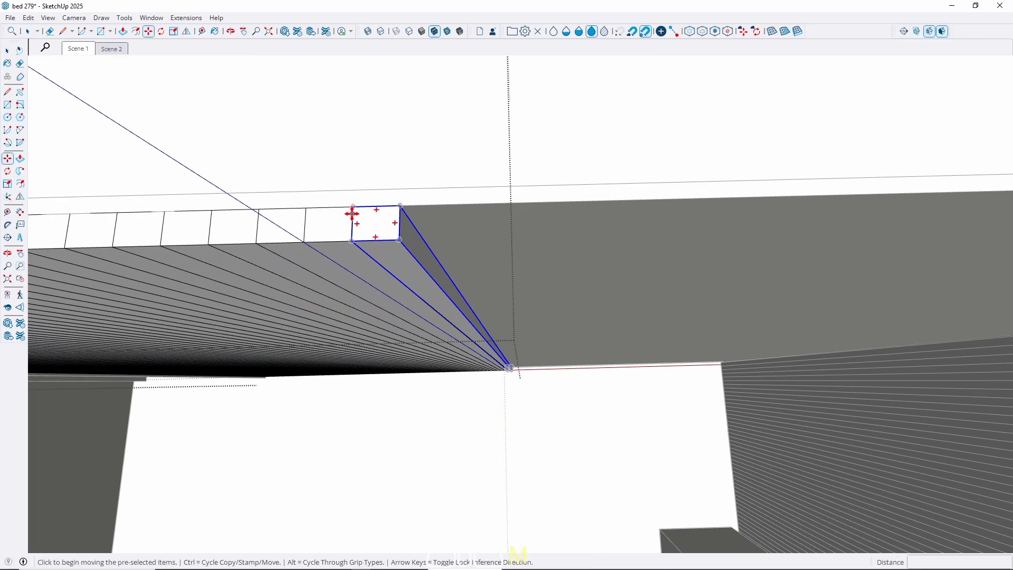
pyautogui.click(353, 210)
pyautogui.press('ctrl')
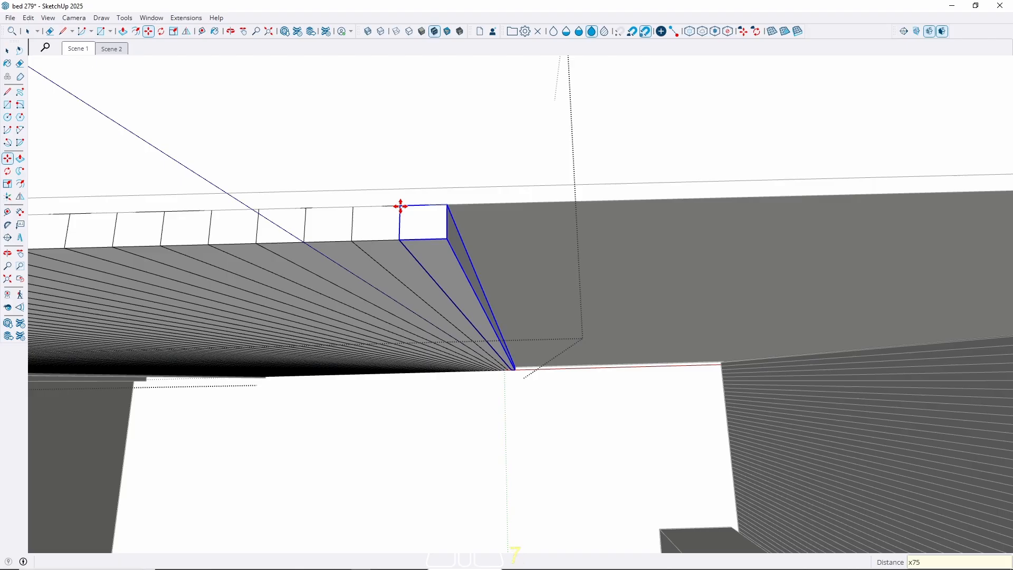
pyautogui.press('Return')
pyautogui.press('space')
# Delete the excess slats that extend past the room corner, with the rest of the model hidden, and close the group
pyautogui.scroll(-5, 301, 260)
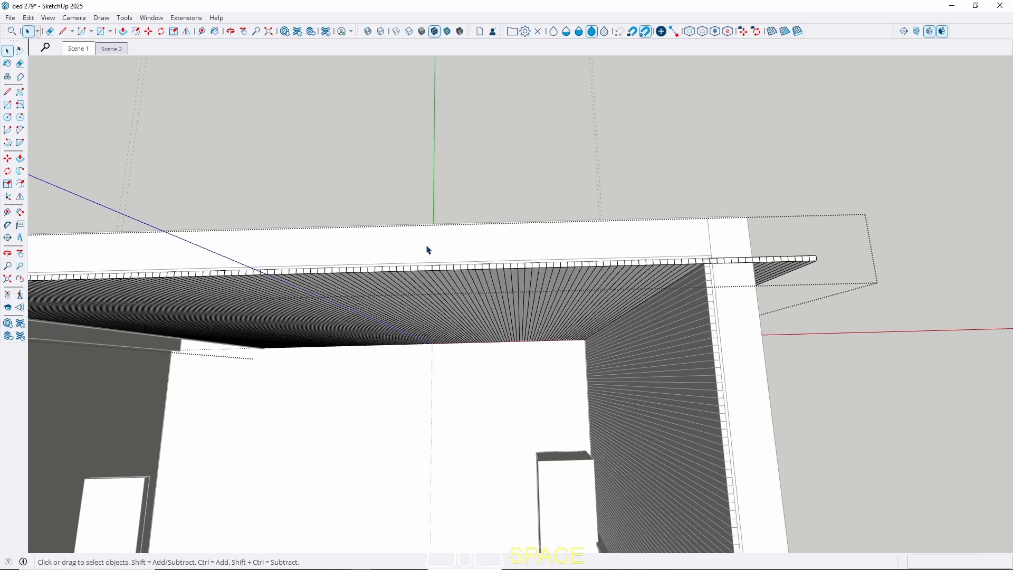
pyautogui.scroll(2, 757, 267)
pyautogui.scroll(3, 547, 314)
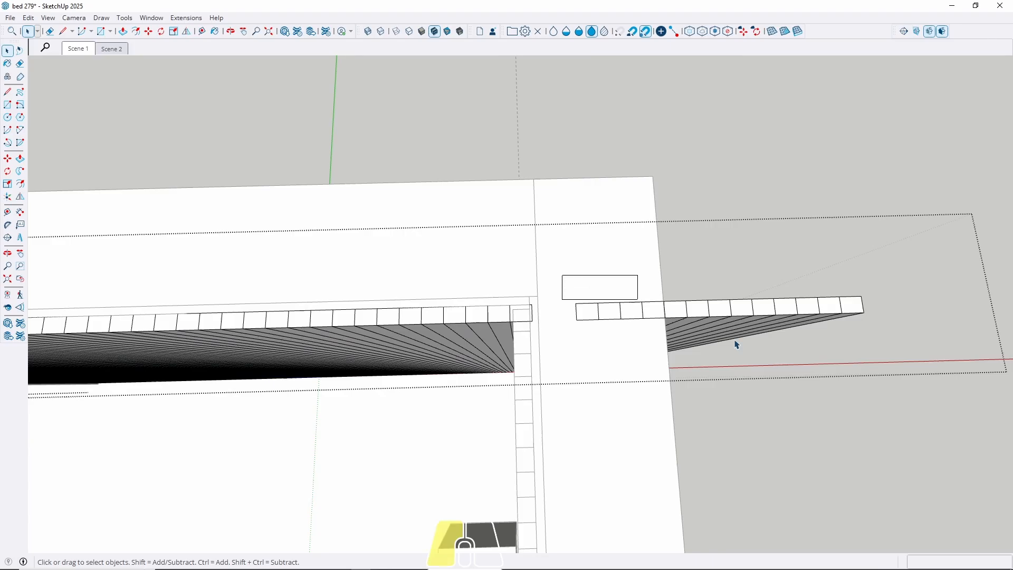
pyautogui.moveTo(916, 441); pyautogui.dragTo(916, 441)
pyautogui.press('Delete')
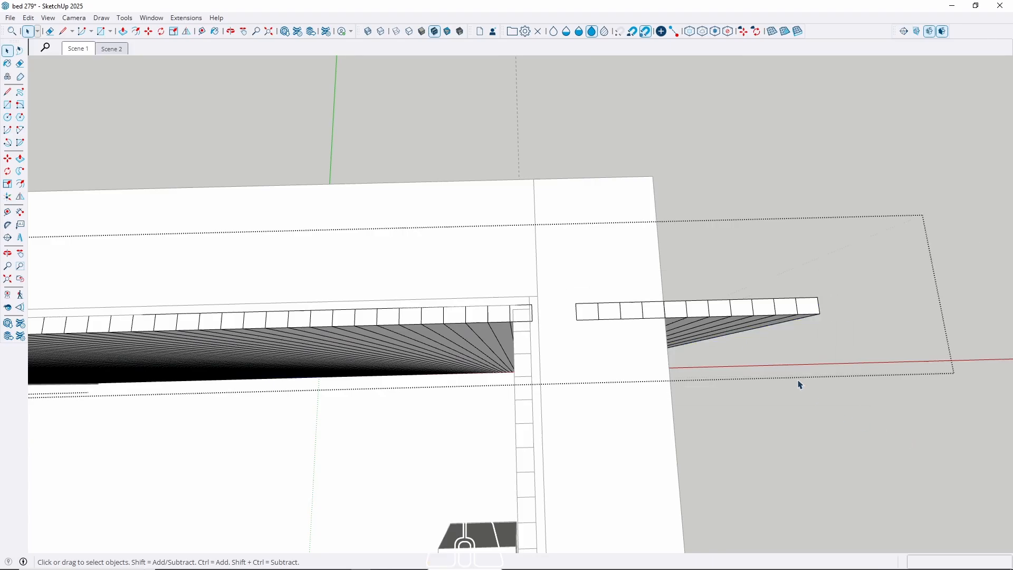
pyautogui.press('h')
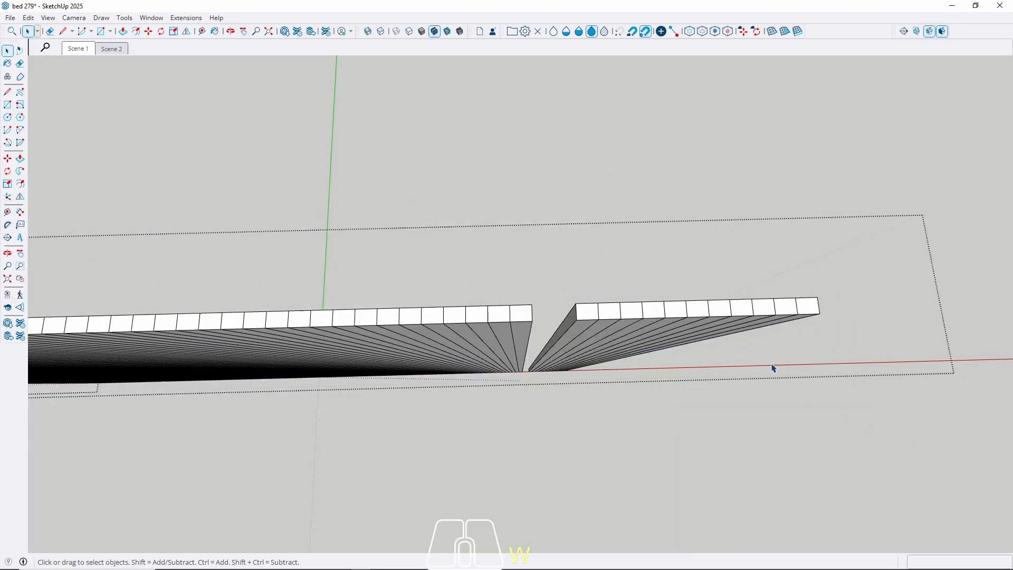
pyautogui.moveTo(568, 272); pyautogui.dragTo(568, 272)
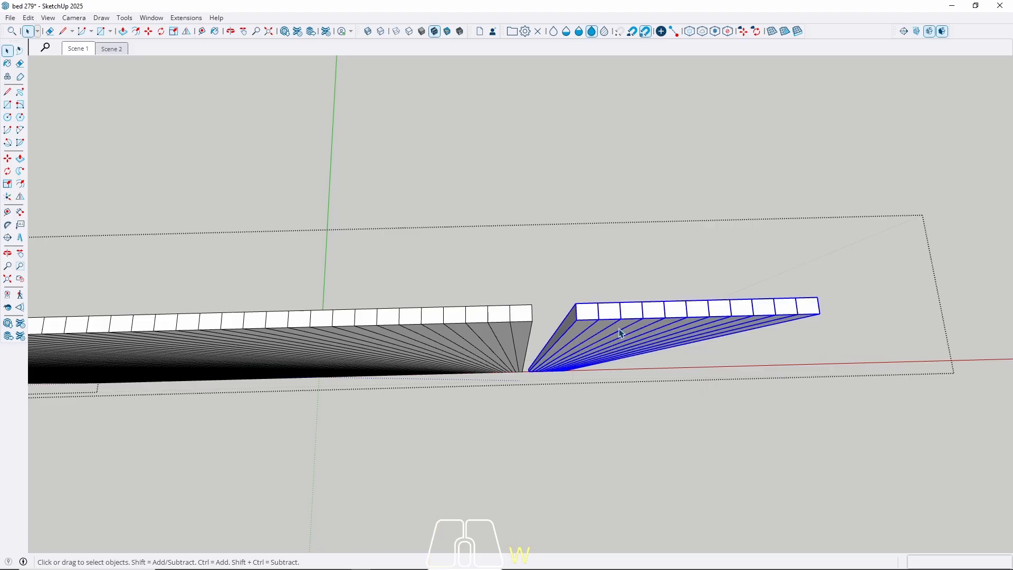
pyautogui.press('Delete')
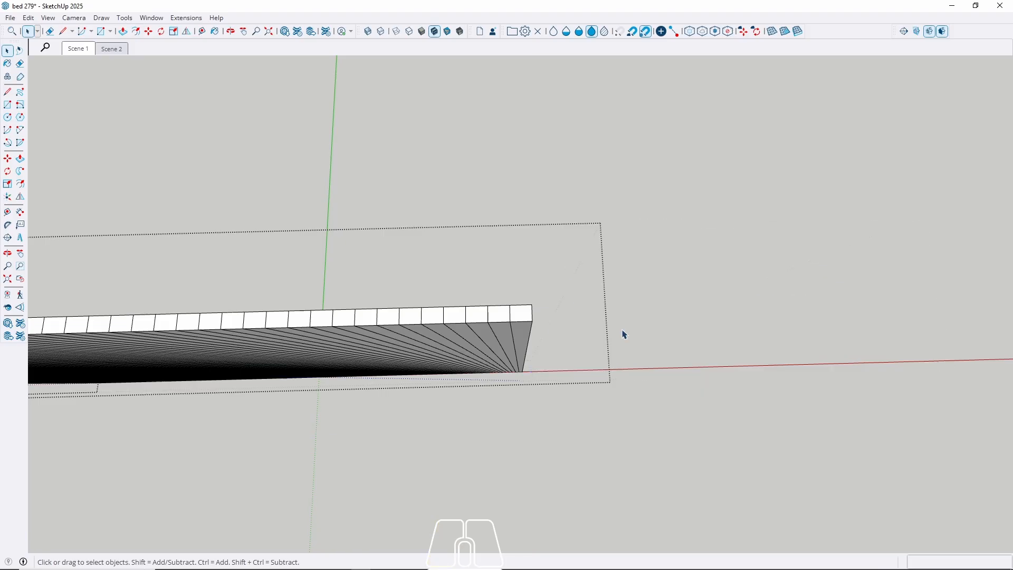
pyautogui.press('Escape')
# Examine the room corner where the side wall slats meet the bed wall slats
pyautogui.scroll(7, 526, 332)
pyautogui.moveTo(505, 328); pyautogui.dragTo(770, 211, button='middle')
pyautogui.scroll(2, 528, 263)
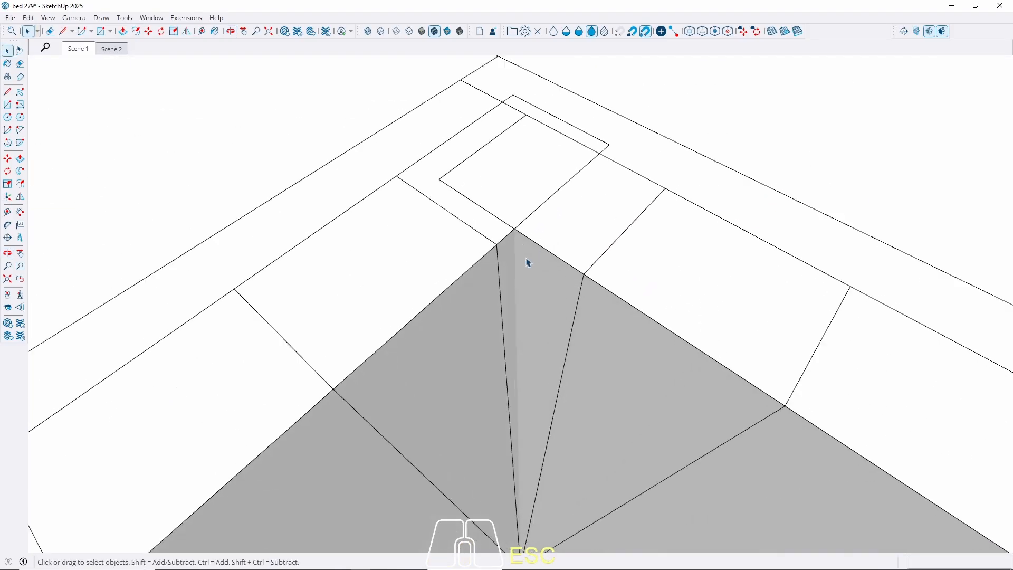
pyautogui.scroll(2, 529, 263)
pyautogui.scroll(-10, 493, 245)
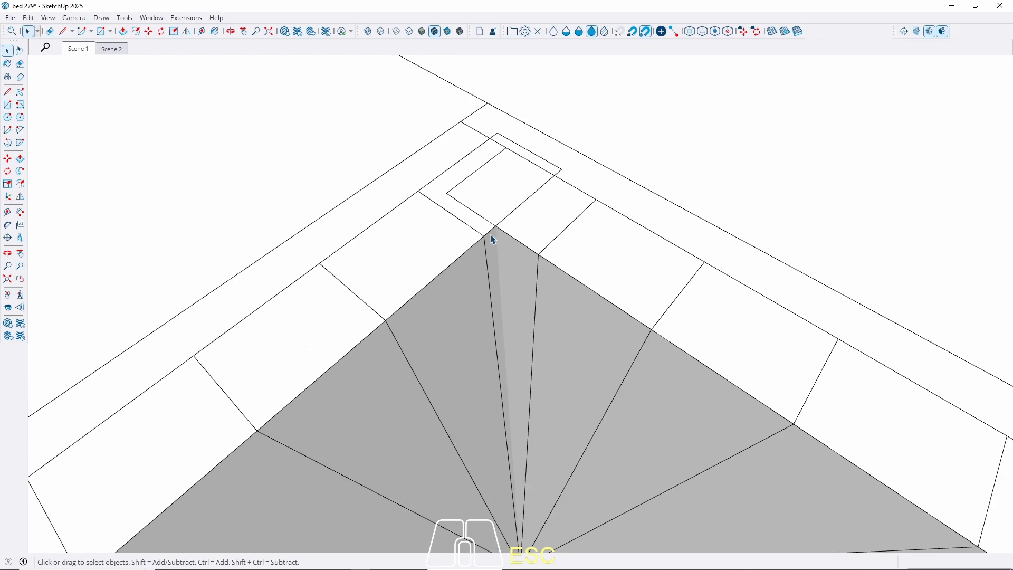
pyautogui.scroll(3, 490, 199)
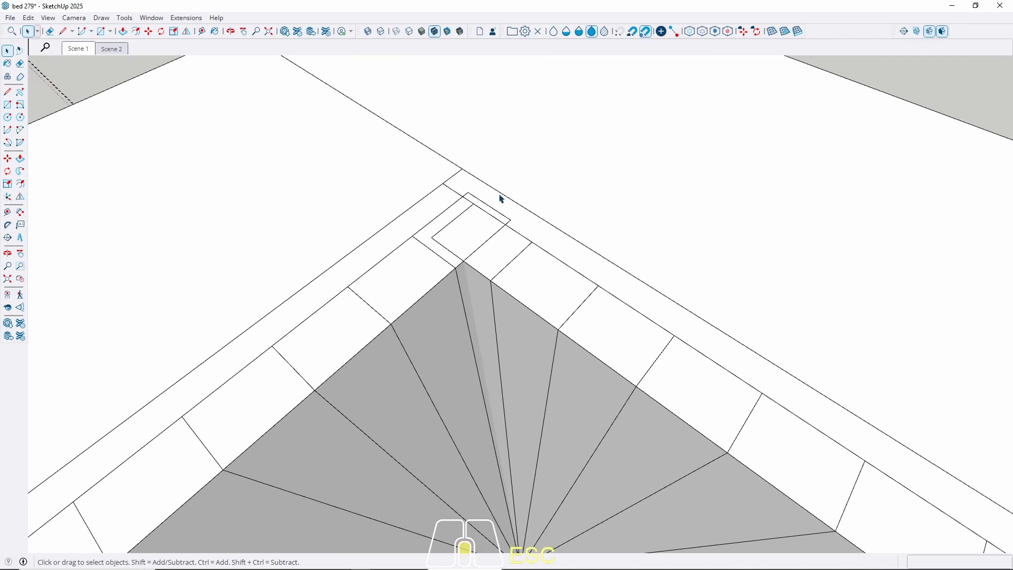
pyautogui.scroll(-6, 502, 199)
pyautogui.scroll(-8, 485, 253)
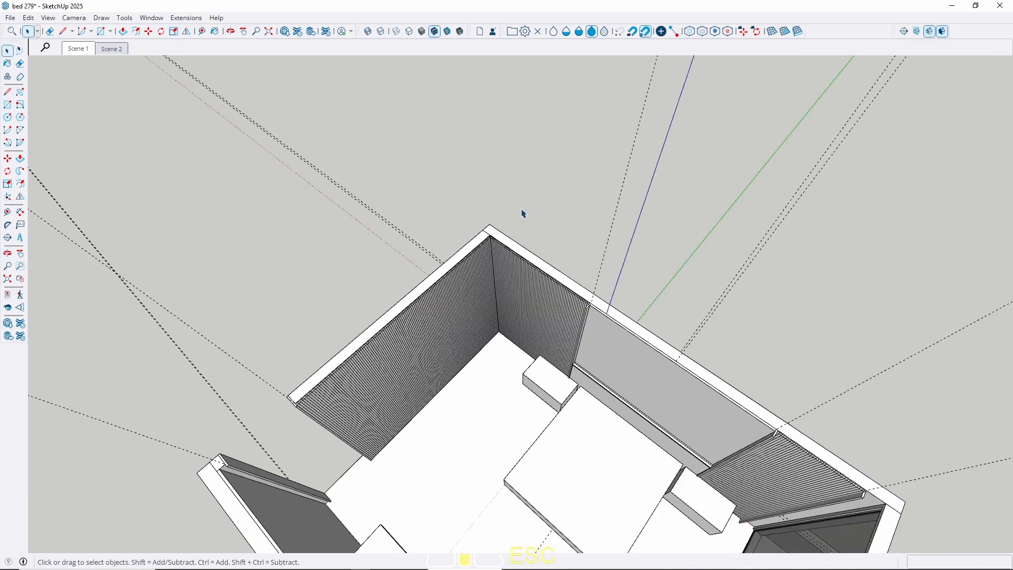
# Draw a full-height rectangle on the narrow wall face beside the doorway, between the adjoining wall's panel and the jamb
pyautogui.moveTo(480, 287); pyautogui.dragTo(224, 240, button='middle')
pyautogui.scroll(10, 369, 191)
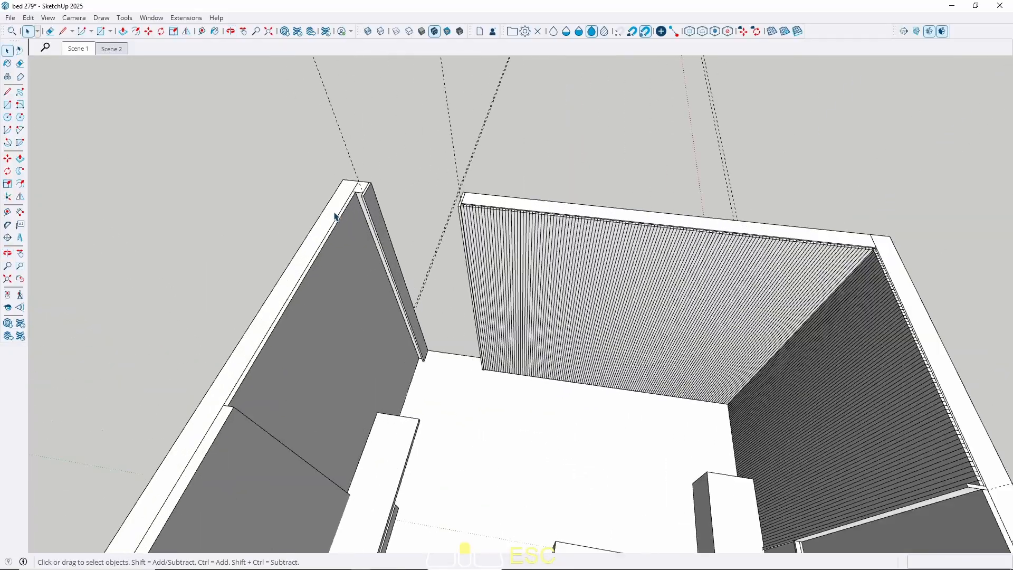
pyautogui.moveTo(369, 191); pyautogui.dragTo(501, 303, button='middle')
pyautogui.press('r')
pyautogui.click(475, 265)
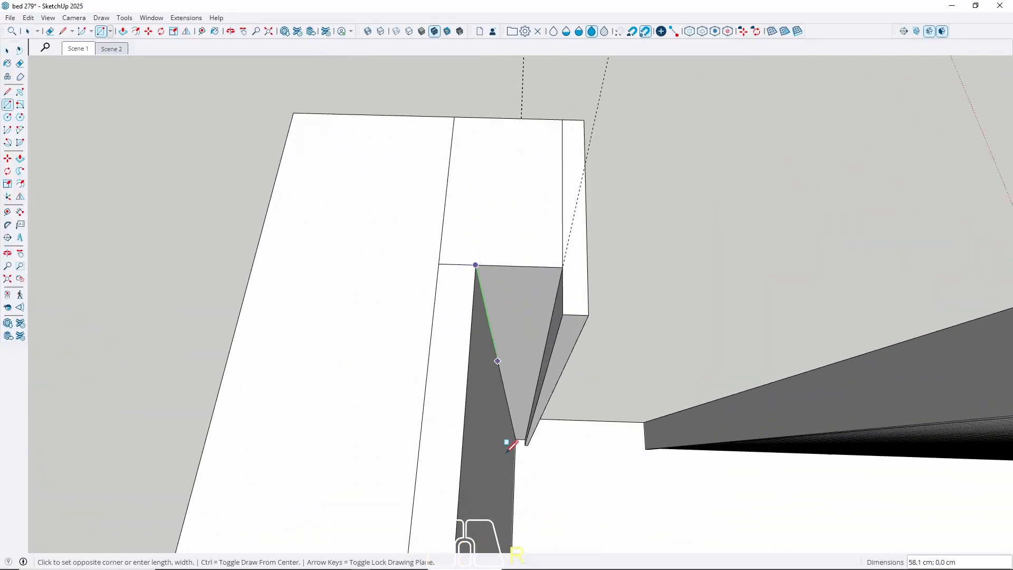
pyautogui.scroll(6, 525, 417)
pyautogui.press('space')
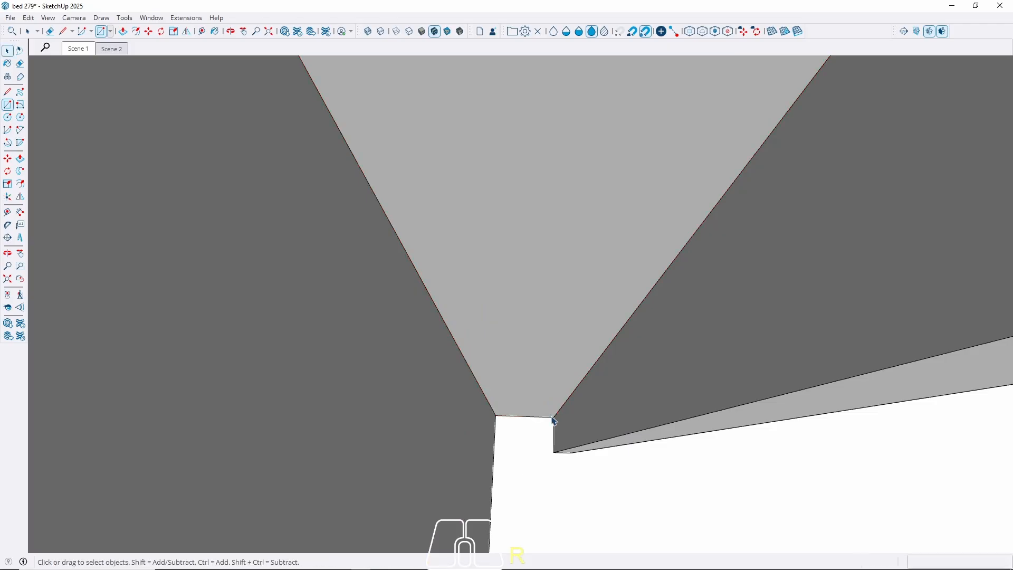
# Extrude the narrow rectangle beside the doorway by 3 cm and make the resulting strip a group
pyautogui.press('p')
pyautogui.click(534, 397)
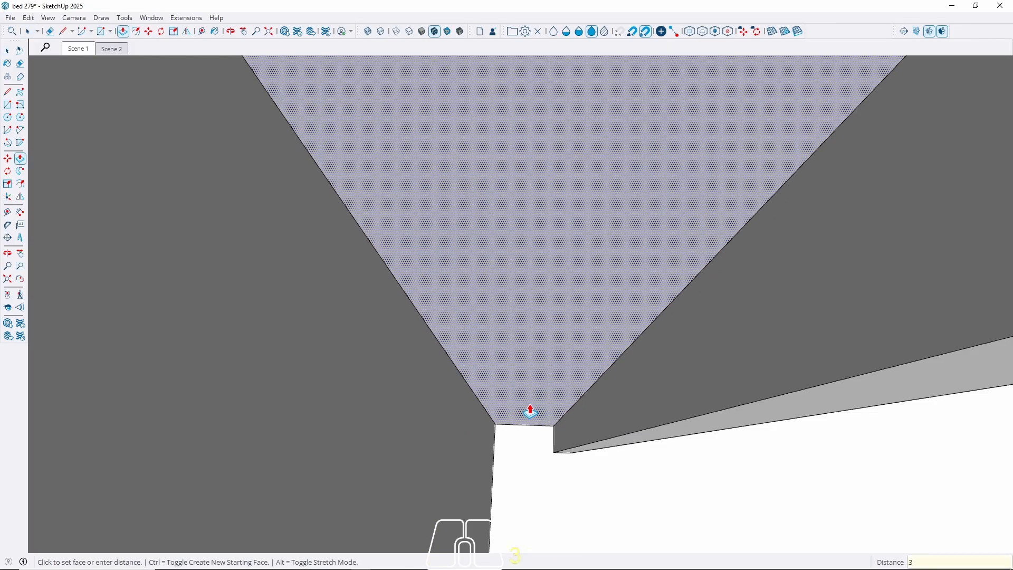
pyautogui.press('Return')
pyautogui.press('space')
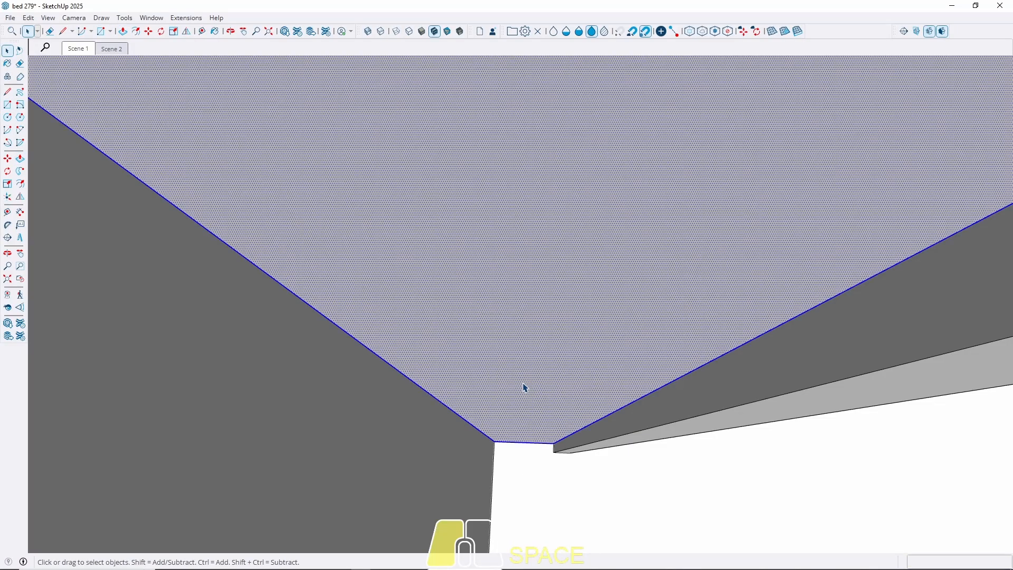
pyautogui.rightClick(524, 388)
pyautogui.click(568, 287)
pyautogui.scroll(-6, 253, 355)
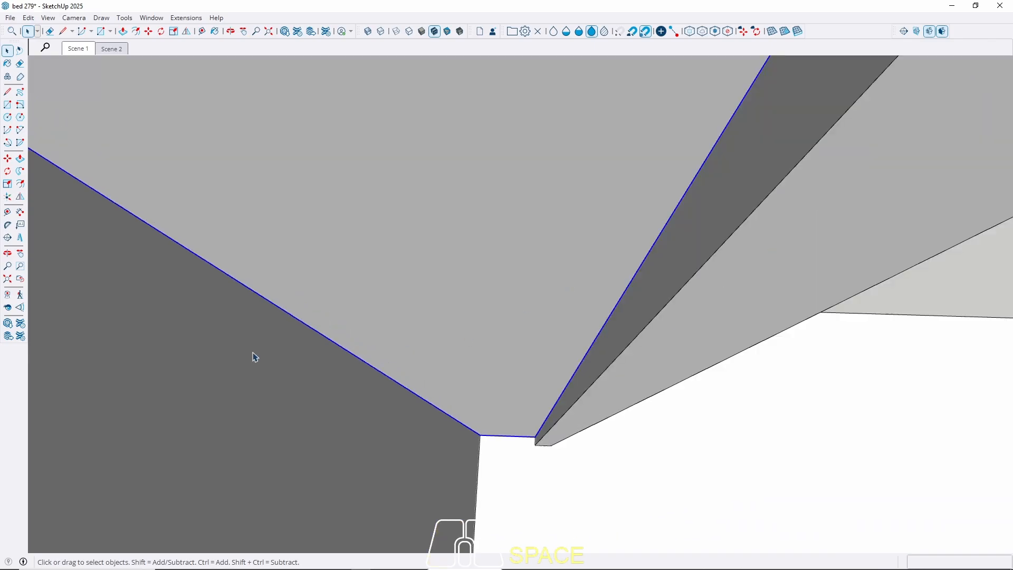
pyautogui.scroll(-4, 362, 443)
pyautogui.scroll(-4, 370, 436)
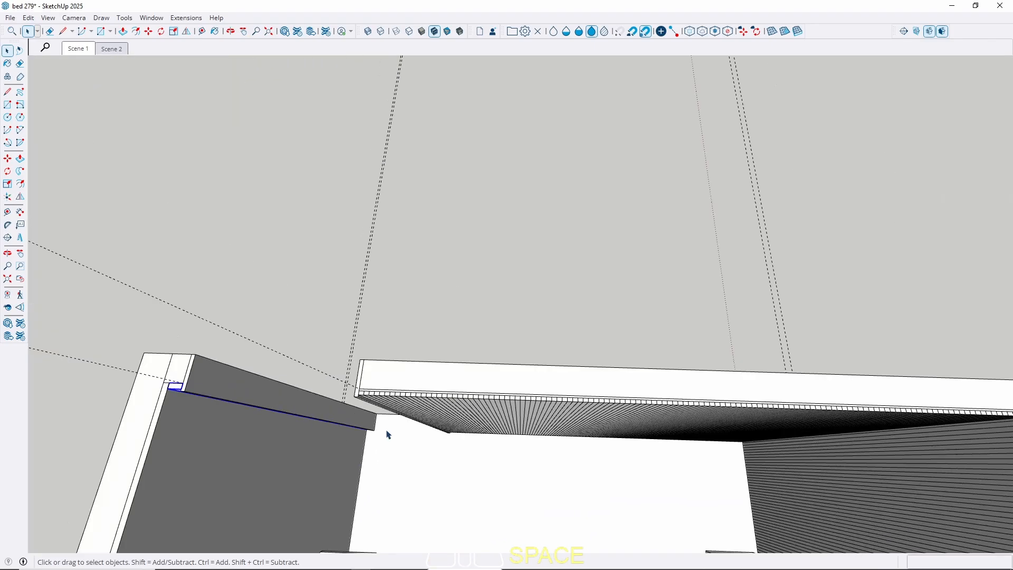
# Draw a rectangle across the top of the doorway opening, from one jamb's inner corner to the opposite jamb's outer corner
pyautogui.scroll(4, 387, 417)
pyautogui.moveTo(415, 413); pyautogui.dragTo(464, 153, button='middle')
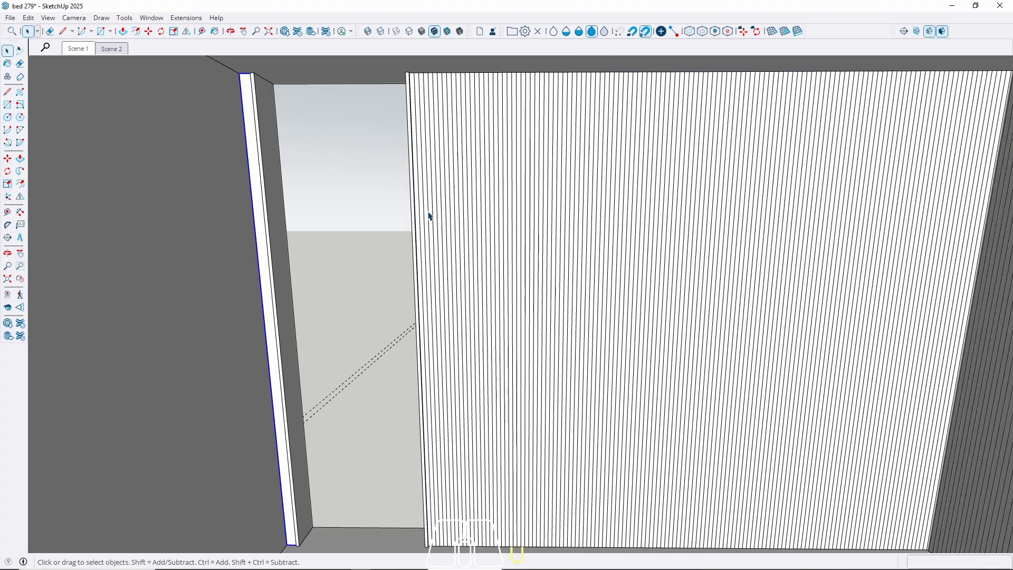
pyautogui.moveTo(430, 217); pyautogui.dragTo(360, 226, button='middle')
pyautogui.scroll(5, 348, 209)
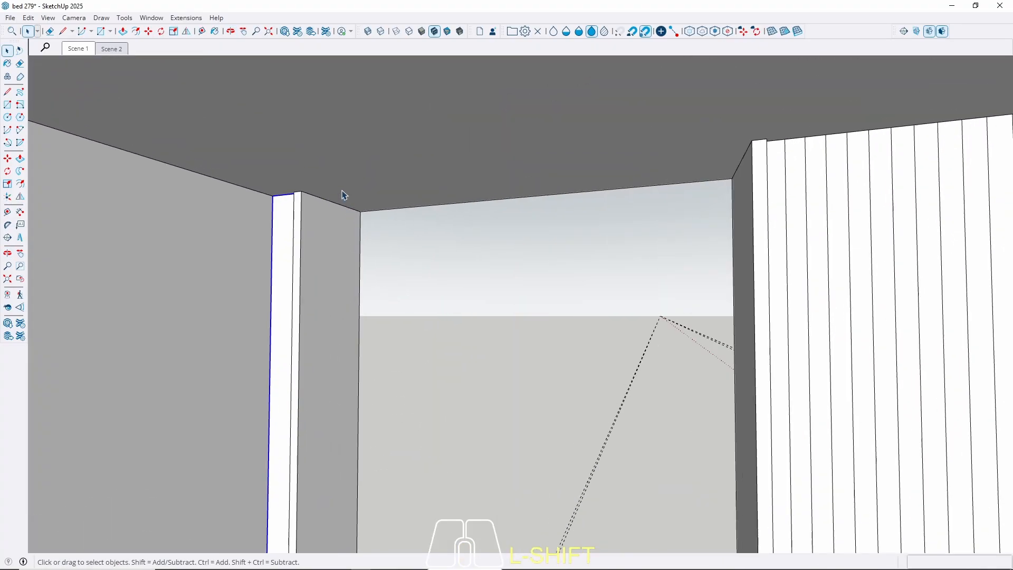
pyautogui.click(301, 190)
pyautogui.moveTo(515, 181); pyautogui.dragTo(695, 117, button='middle')
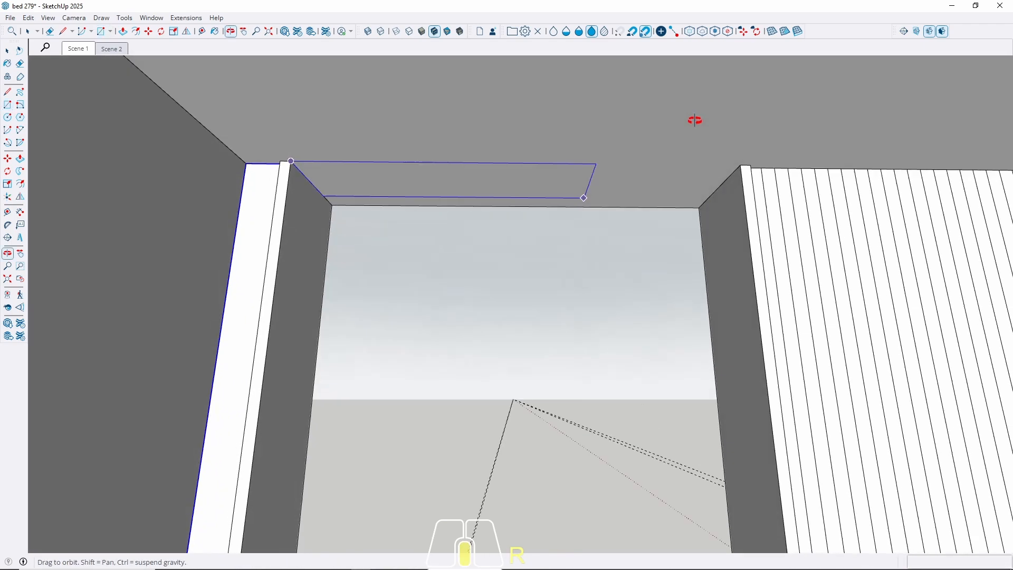
pyautogui.click(706, 200)
pyautogui.press('space')
pyautogui.moveTo(700, 199); pyautogui.dragTo(581, 184, button='middle')
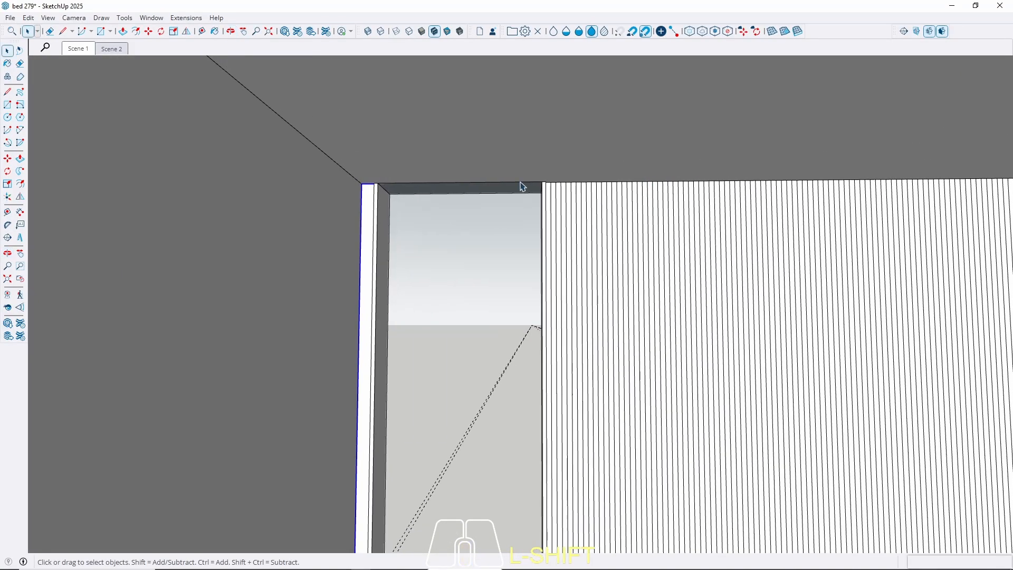
pyautogui.moveTo(467, 187); pyautogui.dragTo(457, 219, button='middle')
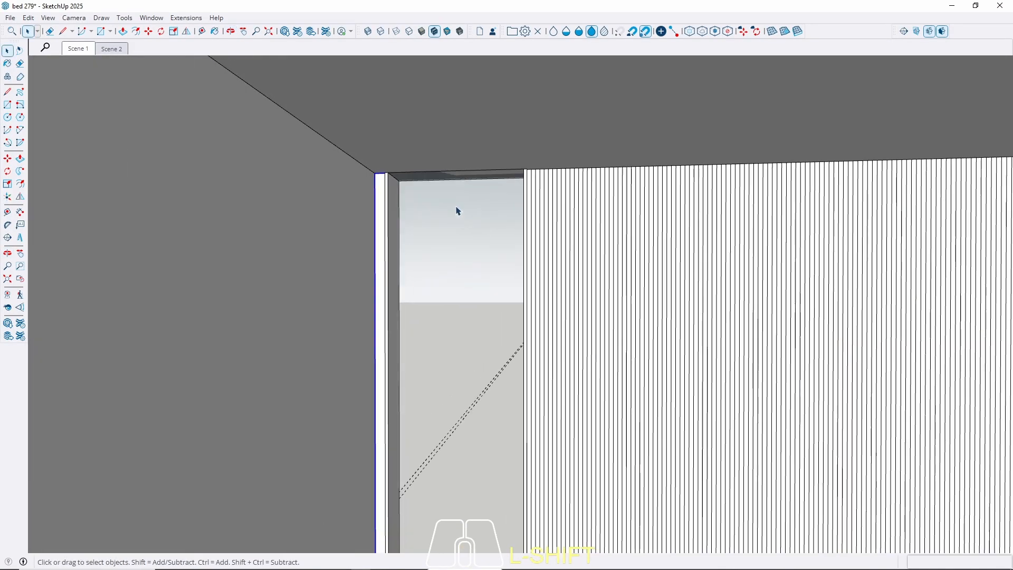
# Place a horizontal guide 250 cm above the floor at the doorway jamb
pyautogui.press('p')
pyautogui.press('space')
pyautogui.moveTo(444, 364); pyautogui.dragTo(434, 316, button='middle')
pyautogui.press('t')
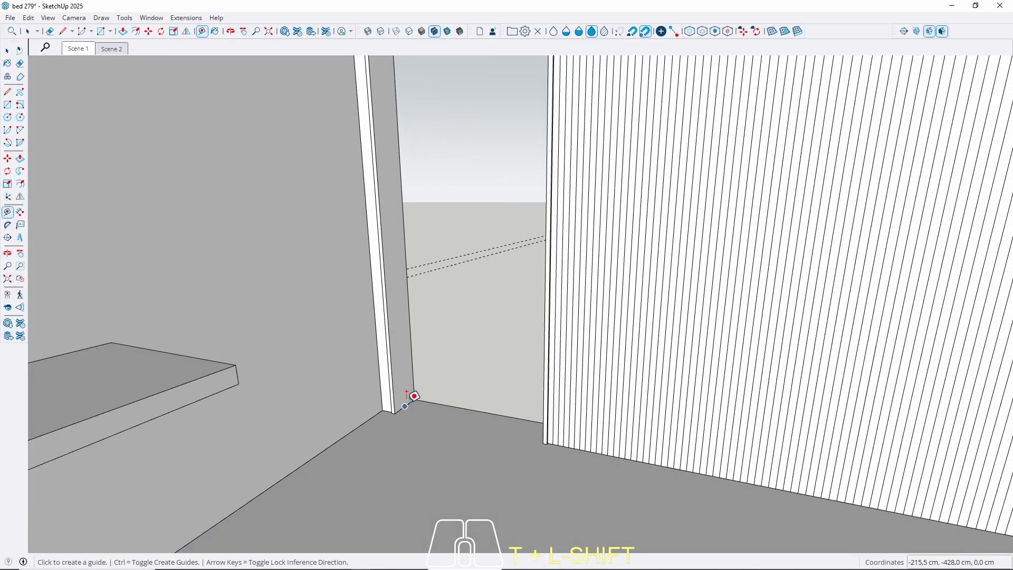
pyautogui.click(414, 396)
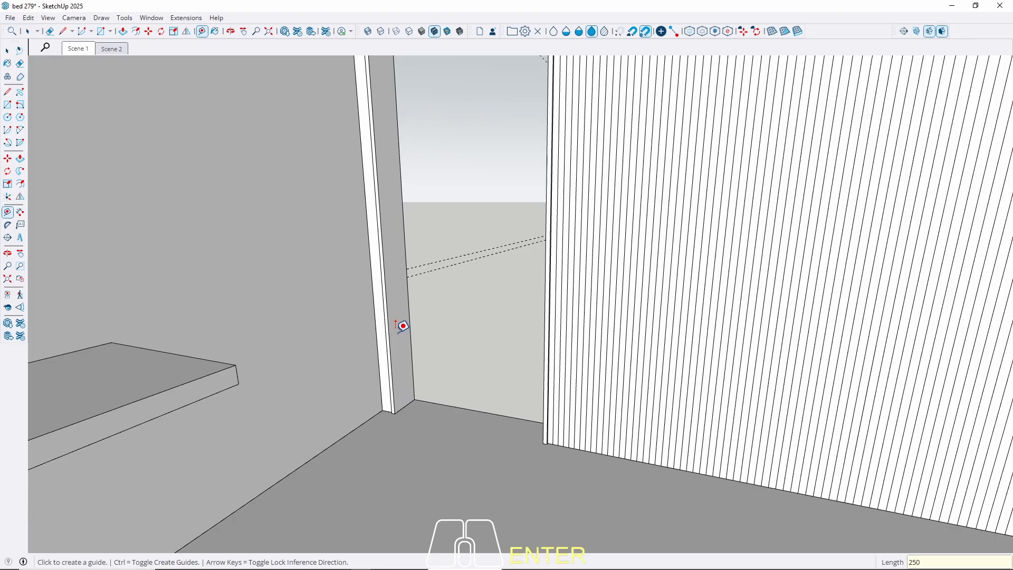
pyautogui.press('space')
# Extrude the rectangle above the doorway down to the 250 cm guide and make the resulting lintel a group
pyautogui.scroll(-5, 410, 330)
pyautogui.moveTo(410, 328); pyautogui.dragTo(412, 240, button='middle')
pyautogui.scroll(5, 411, 240)
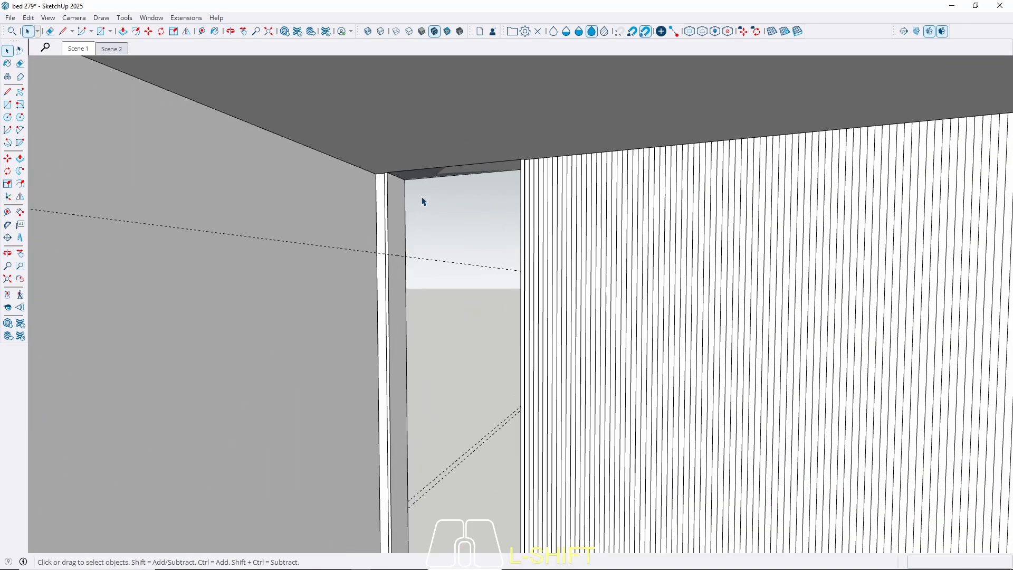
pyautogui.scroll(1, 422, 190)
pyautogui.press('p')
pyautogui.click(417, 175)
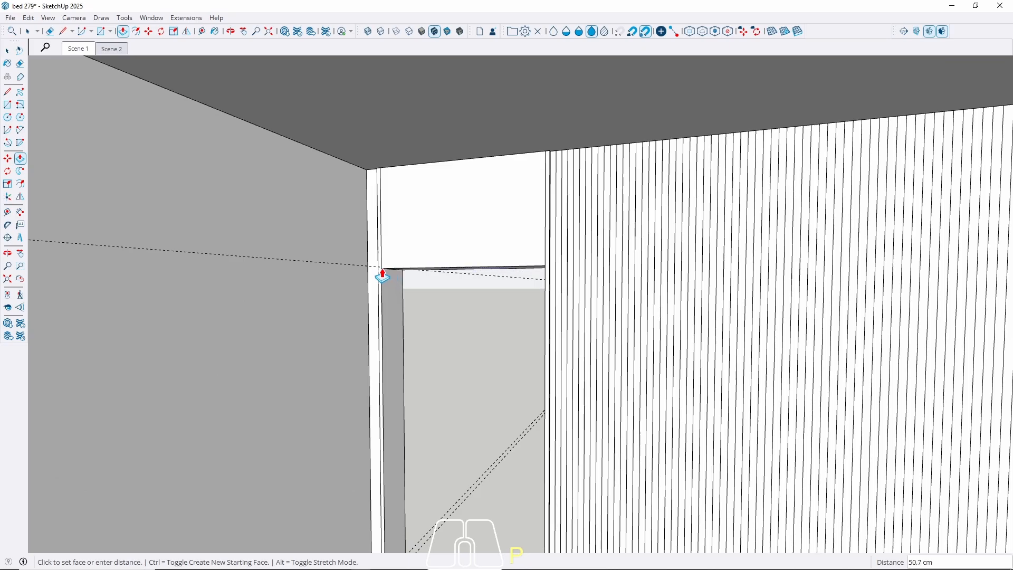
pyautogui.click(369, 269)
pyautogui.press('space')
pyautogui.doubleClick(427, 246)
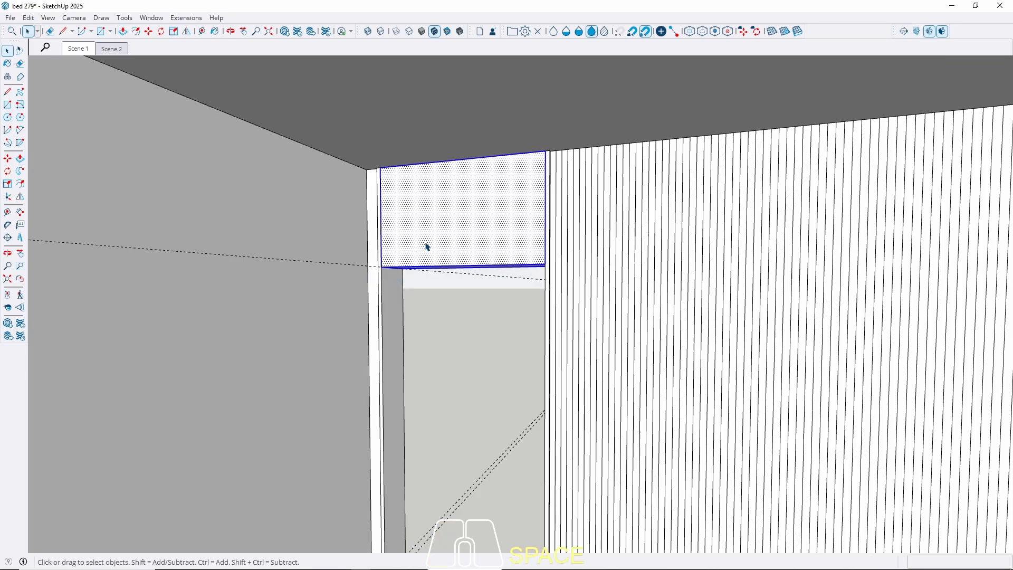
pyautogui.rightClick(429, 242)
pyautogui.click(445, 339)
# Open the lintel group and push its room-side face in by 1 cm
pyautogui.moveTo(408, 272)
pyautogui.mouseDown(button='middle')
pyautogui.moveTo(429, 273)
pyautogui.moveTo(393, 267)
pyautogui.mouseUp(button='middle')
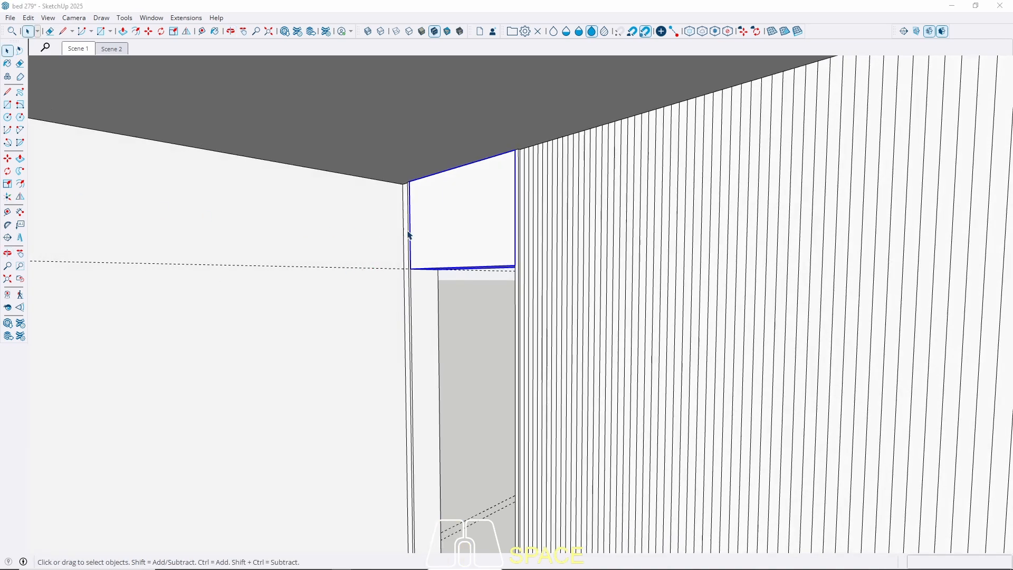
pyautogui.keyDown('shift'); pyautogui.moveTo(407, 236); pyautogui.dragTo(607, 230, button='middle'); pyautogui.keyUp('shift')
pyautogui.scroll(2, 377, 223)
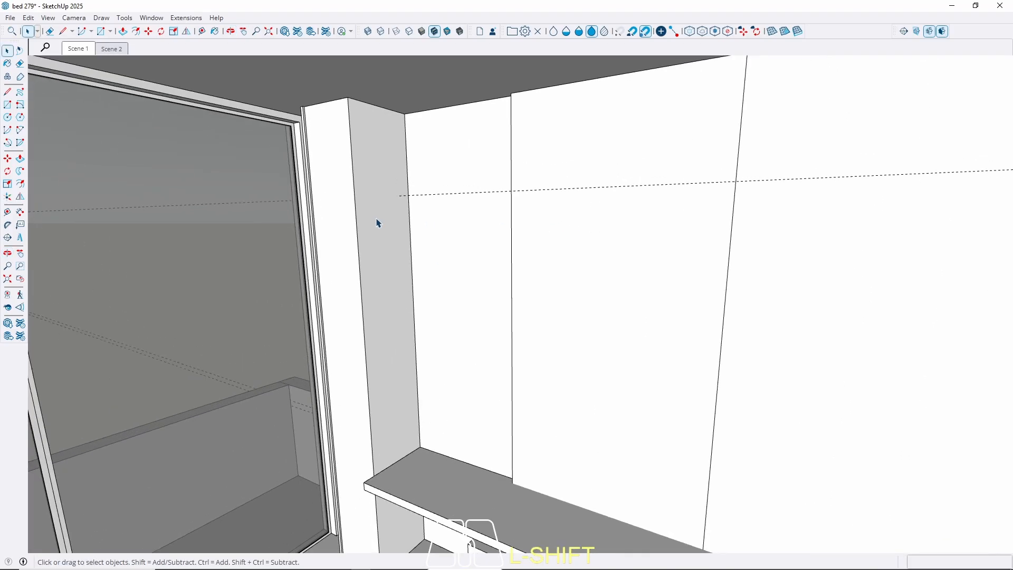
pyautogui.moveTo(345, 205); pyautogui.dragTo(368, 179, button='middle')
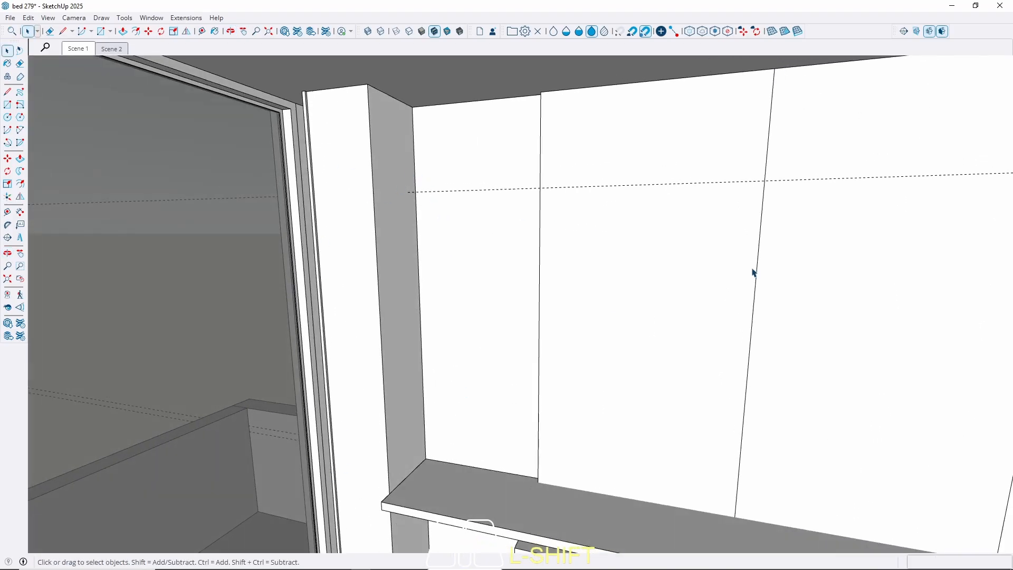
pyautogui.keyDown('shift'); pyautogui.moveTo(753, 273); pyautogui.dragTo(472, 269, button='middle'); pyautogui.keyUp('shift')
pyautogui.scroll(3, 399, 285)
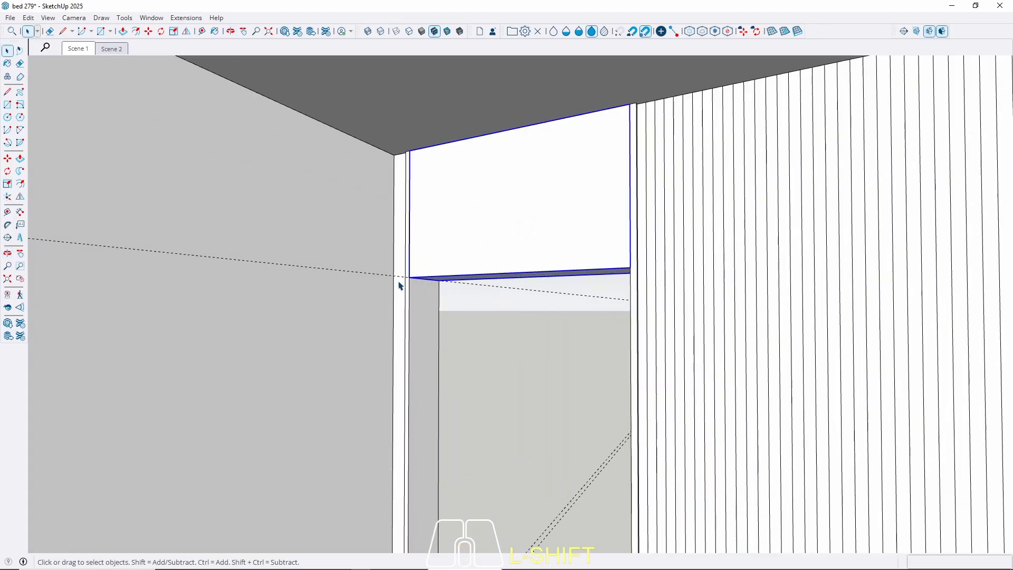
pyautogui.moveTo(399, 285); pyautogui.dragTo(278, 363, button='middle')
pyautogui.doubleClick(396, 279)
pyautogui.scroll(3, 349, 318)
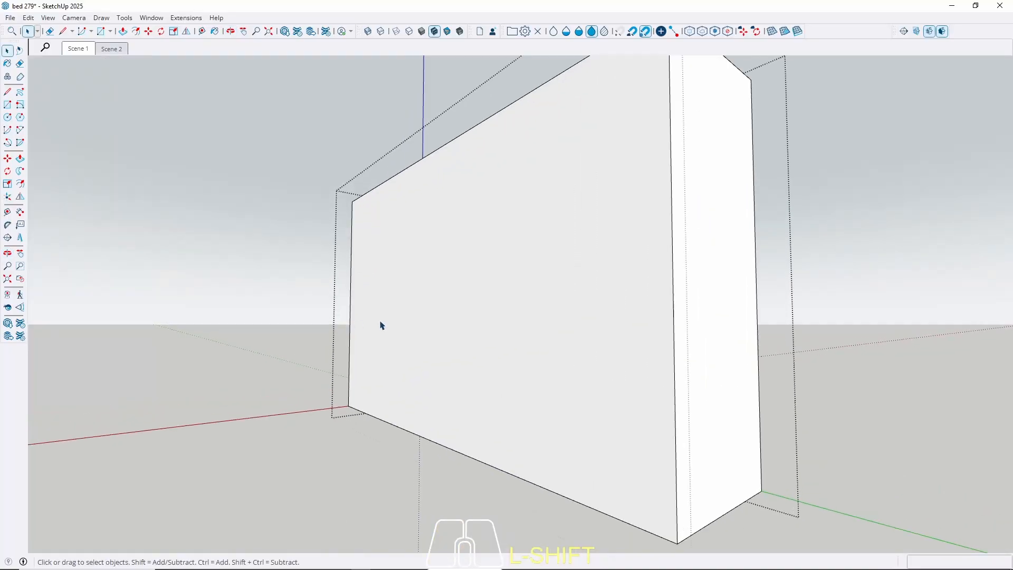
pyautogui.press('p')
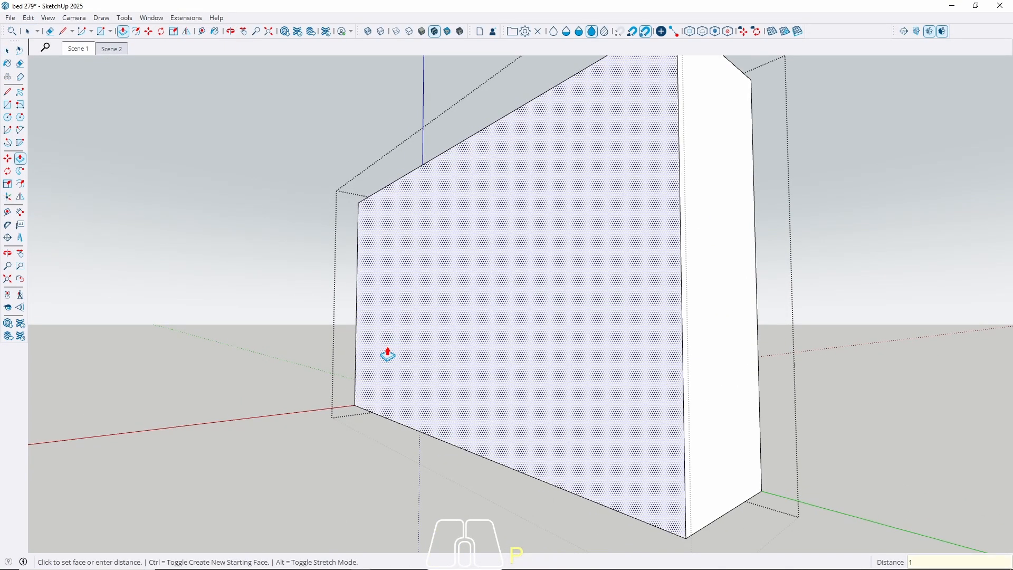
pyautogui.press('Return')
pyautogui.press('space')
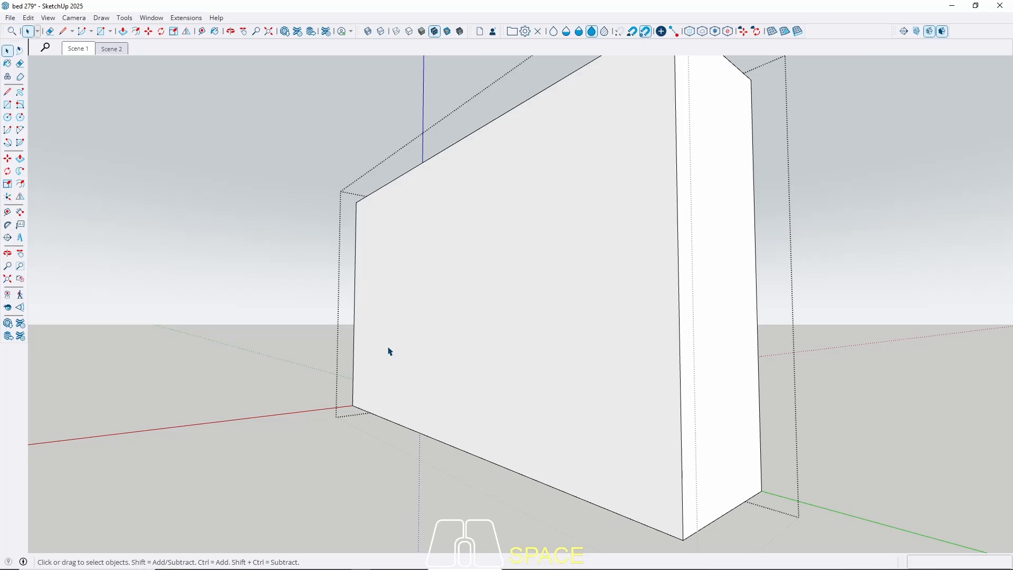
pyautogui.press('Escape')
pyautogui.scroll(6, 355, 218)
pyautogui.scroll(-6, 348, 193)
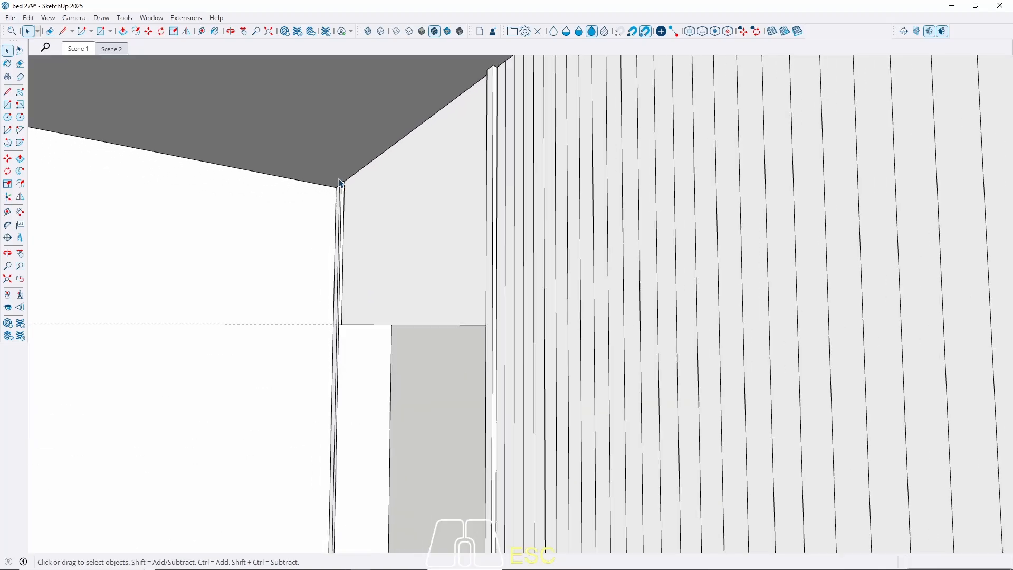
# Place a guide on the lintel's underside, 4 cm in from its room-side edge
pyautogui.moveTo(340, 183); pyautogui.dragTo(673, 277, button='middle')
pyautogui.moveTo(843, 277); pyautogui.dragTo(273, 194, button='middle')
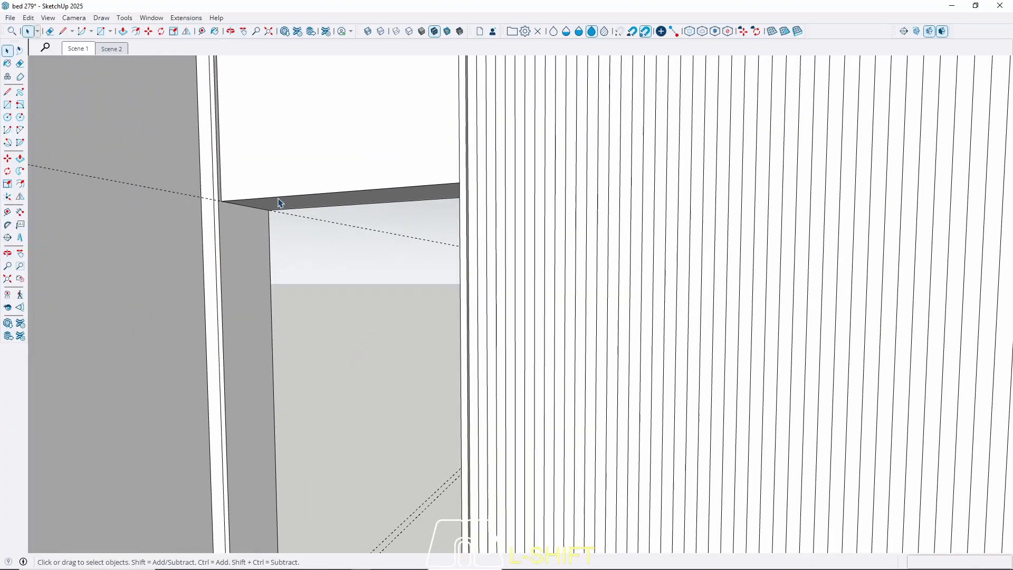
pyautogui.press('r')
pyautogui.scroll(4, 250, 202)
pyautogui.moveTo(250, 203); pyautogui.dragTo(243, 119, button='middle')
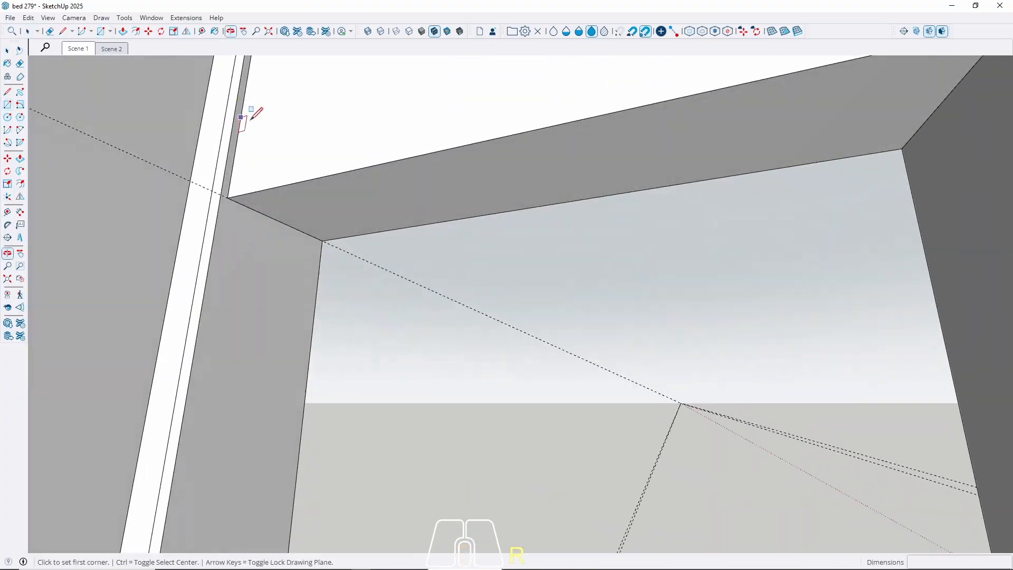
pyautogui.press('space')
pyautogui.press('t')
pyautogui.click(298, 171)
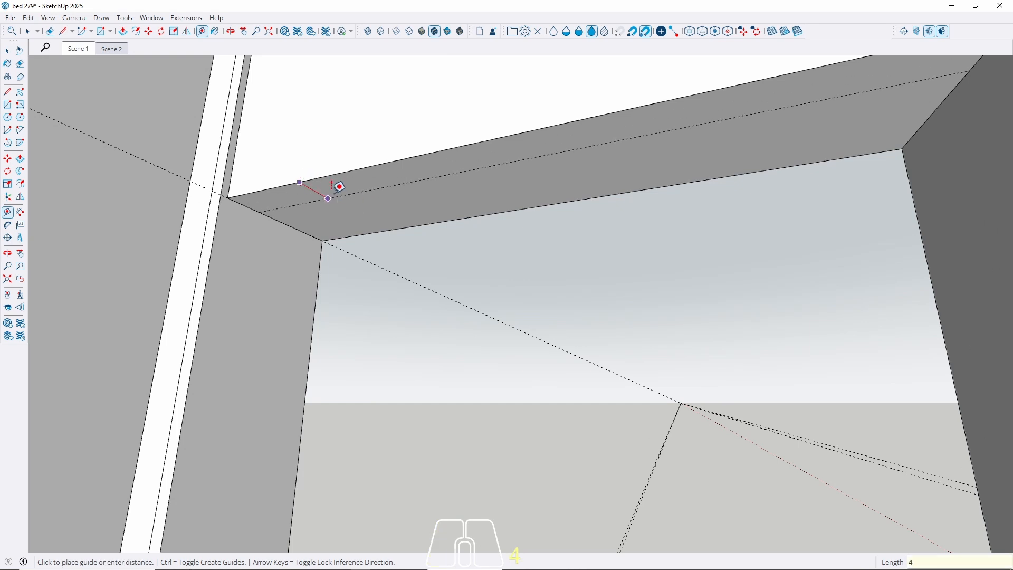
pyautogui.press('Return')
# Draw a 4 by 86 cm rectangle on the lintel's underside, between its room-side edge and the guide
pyautogui.press('space')
pyautogui.press('r')
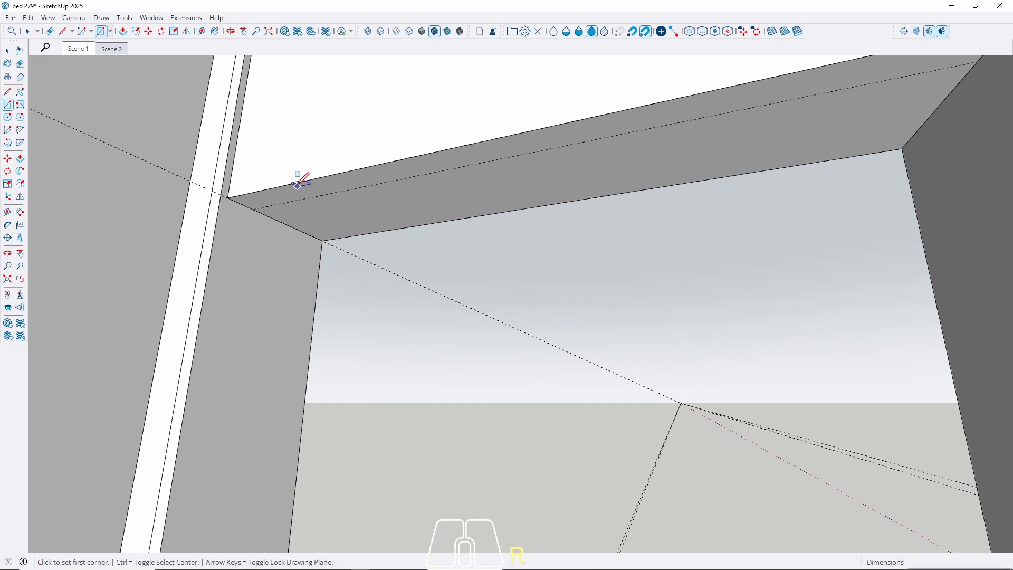
pyautogui.scroll(2, 284, 198)
pyautogui.click(200, 202)
pyautogui.moveTo(224, 242); pyautogui.dragTo(656, 188, button='middle')
pyautogui.scroll(2, 656, 189)
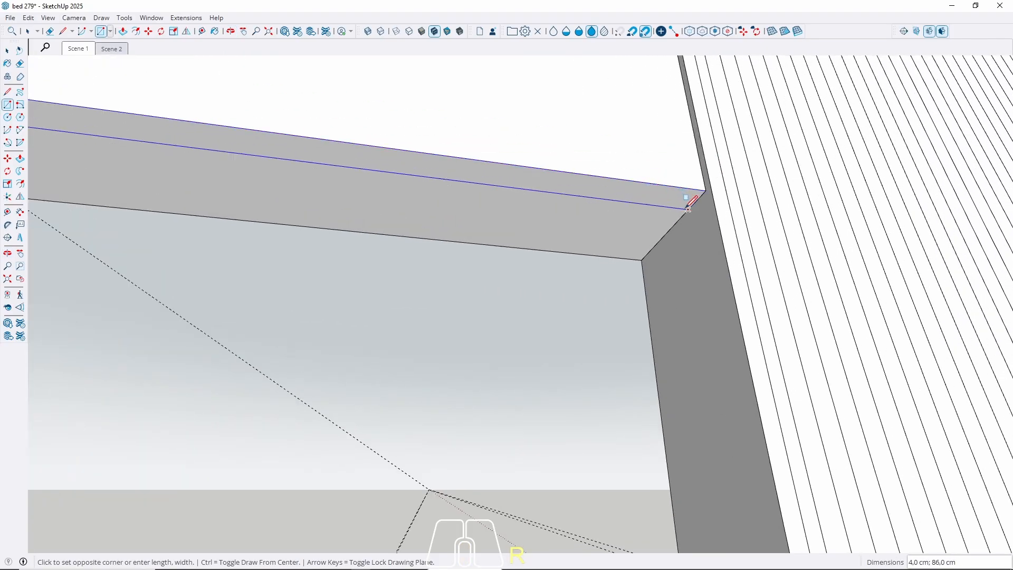
pyautogui.click(688, 207)
# Extrude the lintel's underside rectangle down to the floor to form the door panel and make it a group
pyautogui.press('space')
pyautogui.press('p')
pyautogui.click(678, 212)
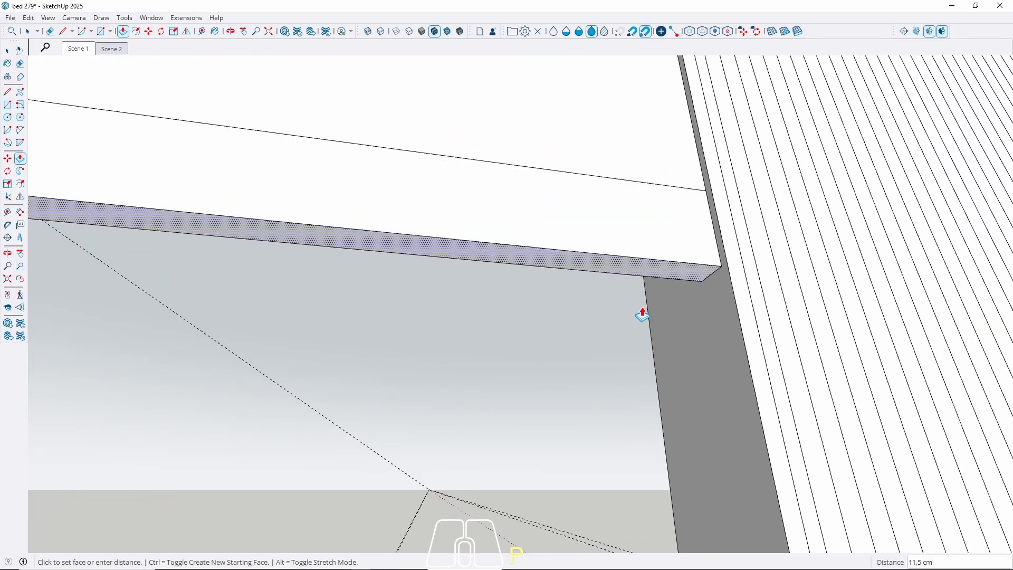
pyautogui.moveTo(644, 312); pyautogui.dragTo(459, 250, button='middle')
pyautogui.scroll(-3, 460, 250)
pyautogui.keyDown('shift'); pyautogui.moveTo(464, 446); pyautogui.dragTo(458, 211, button='middle'); pyautogui.keyUp('shift')
pyautogui.press('space')
pyautogui.moveTo(409, 494); pyautogui.dragTo(435, 407, button='middle')
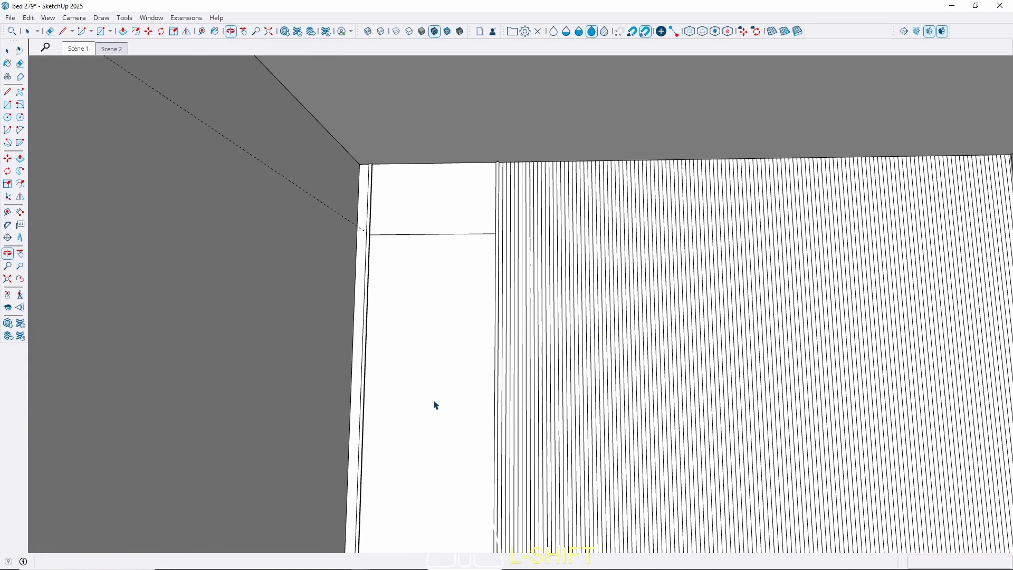
pyautogui.click(412, 346)
pyautogui.rightClick(413, 348)
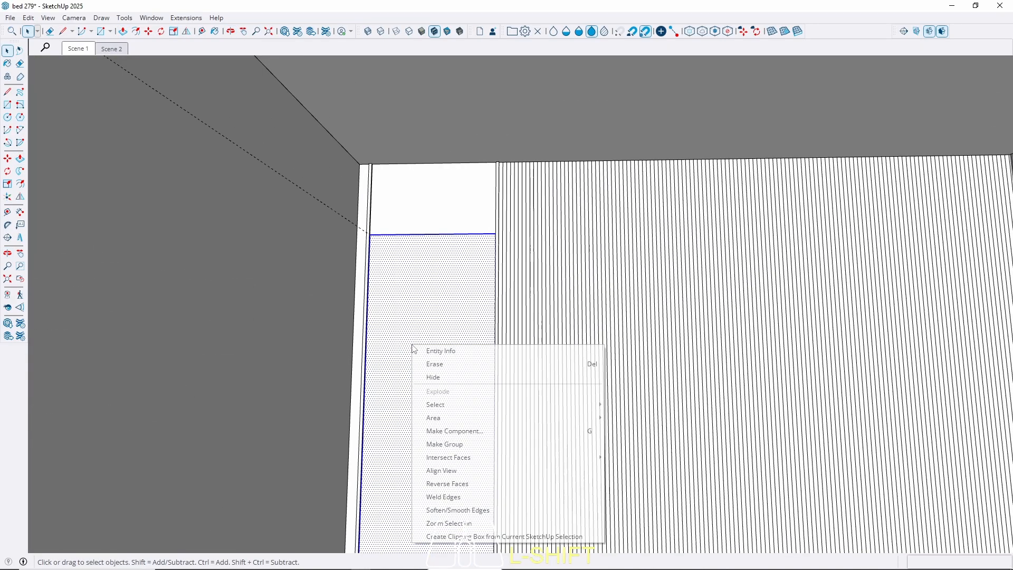
pyautogui.click(445, 445)
# Hide the ceiling and delete all guides from the model
pyautogui.moveTo(450, 391); pyautogui.dragTo(224, 170, button='middle')
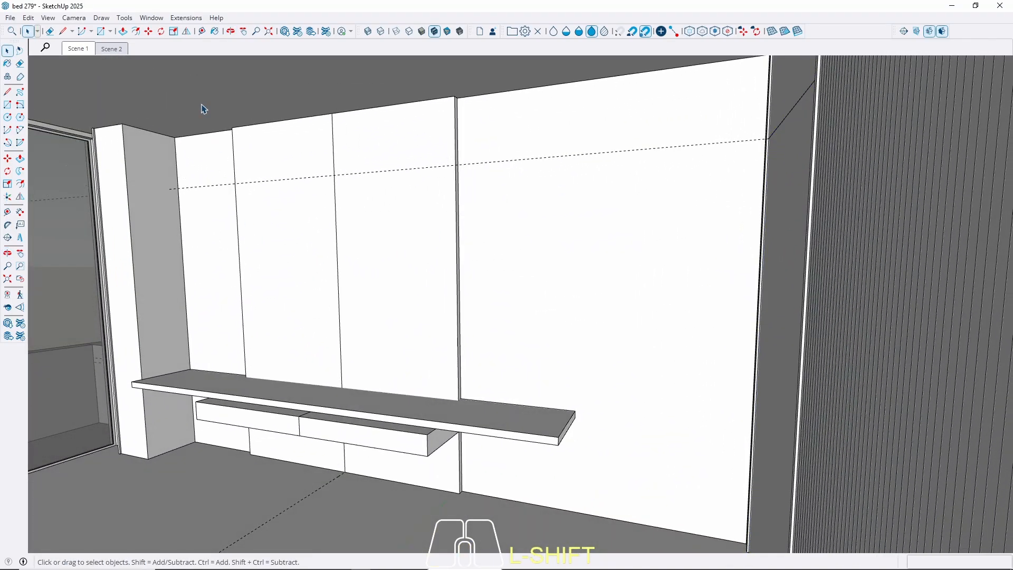
pyautogui.moveTo(203, 109); pyautogui.dragTo(294, 459, button='middle')
pyautogui.scroll(6, 351, 310)
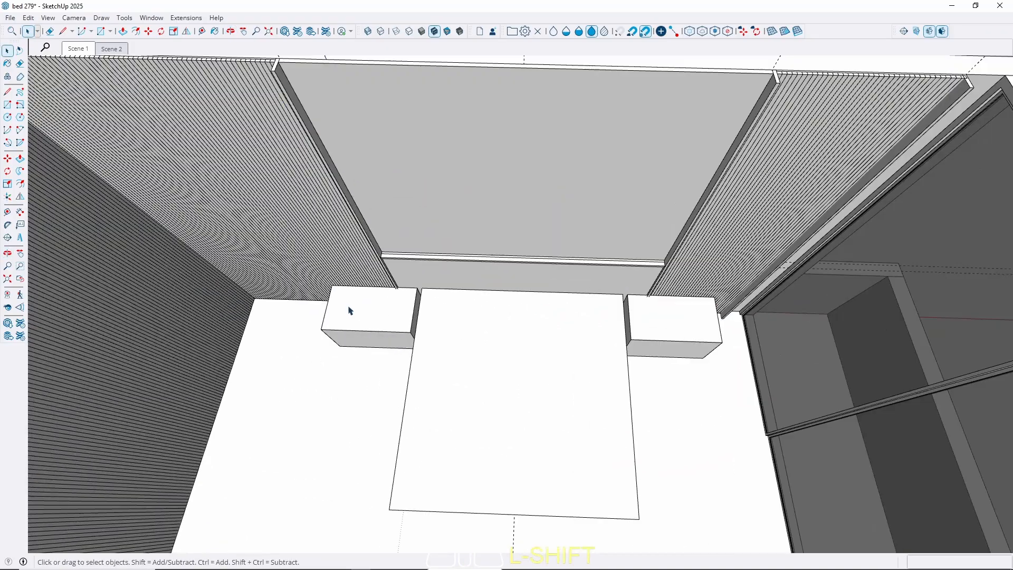
pyautogui.click(29, 18)
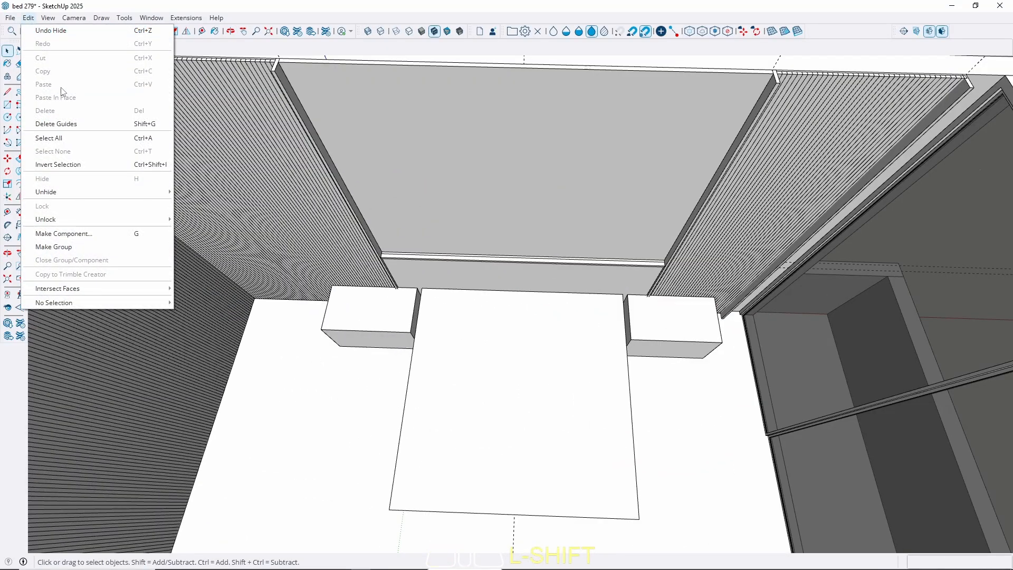
pyautogui.click(67, 119)
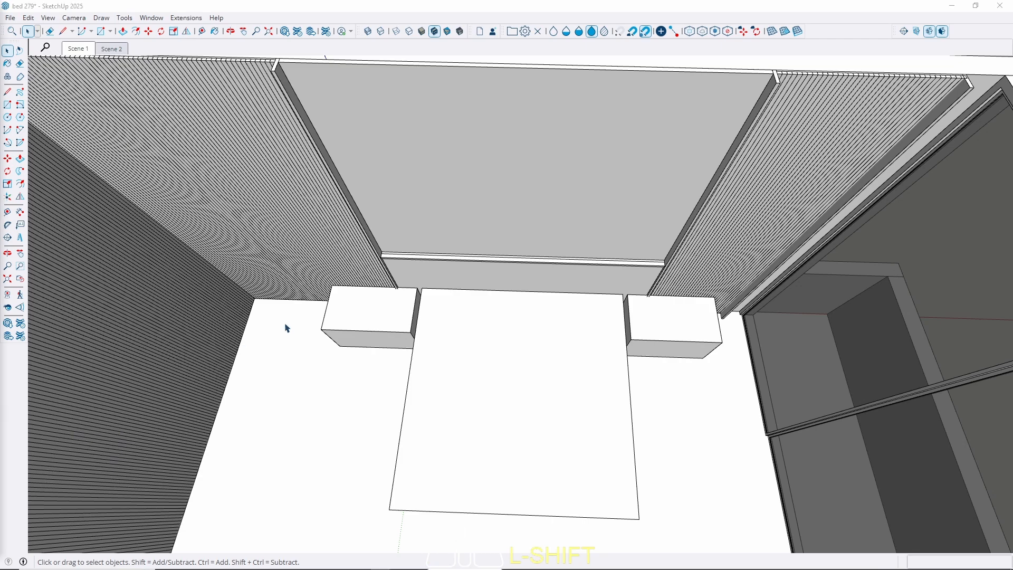
# Examine the open room from above, including the bed wall, window side, desk wall and nightstands
pyautogui.moveTo(335, 249); pyautogui.dragTo(362, 453, button='middle')
pyautogui.scroll(3, 588, 319)
pyautogui.scroll(-3, 479, 260)
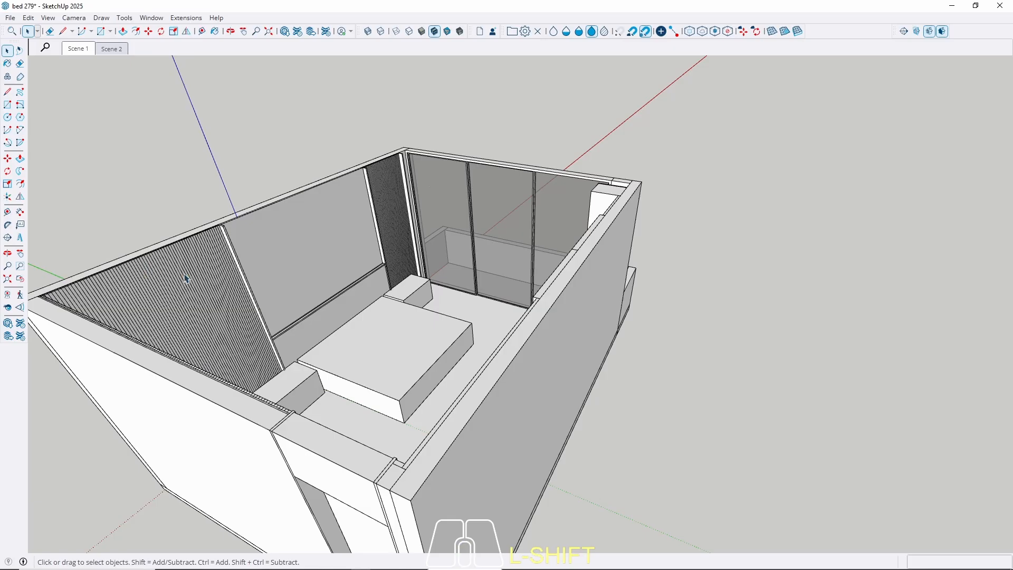
pyautogui.scroll(-3, 185, 278)
pyautogui.moveTo(327, 311); pyautogui.dragTo(466, 346, button='middle')
pyautogui.scroll(5, 465, 346)
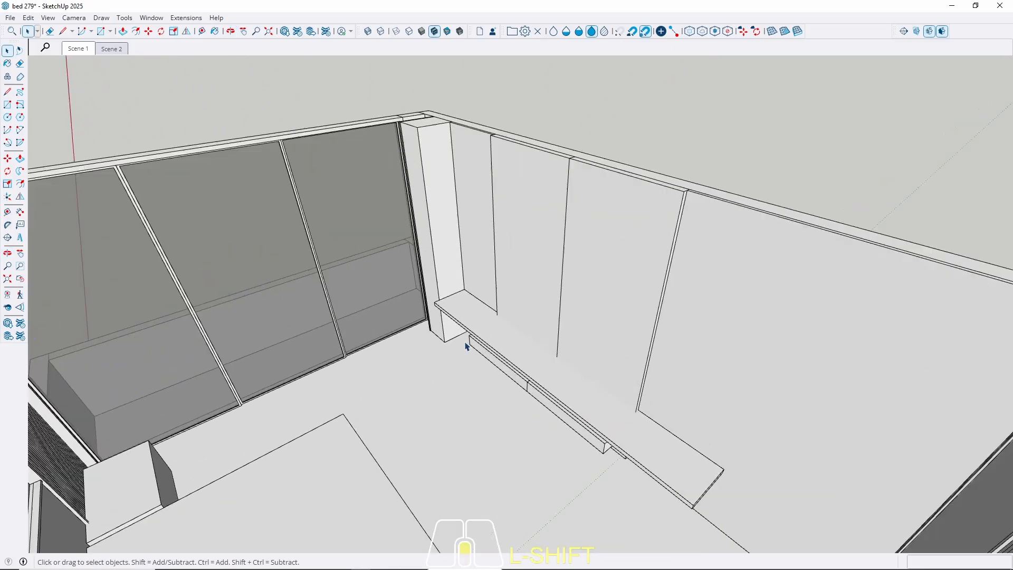
pyautogui.scroll(3, 466, 346)
pyautogui.moveTo(545, 294); pyautogui.dragTo(520, 240, button='middle')
pyautogui.moveTo(526, 287); pyautogui.dragTo(351, 374, button='middle')
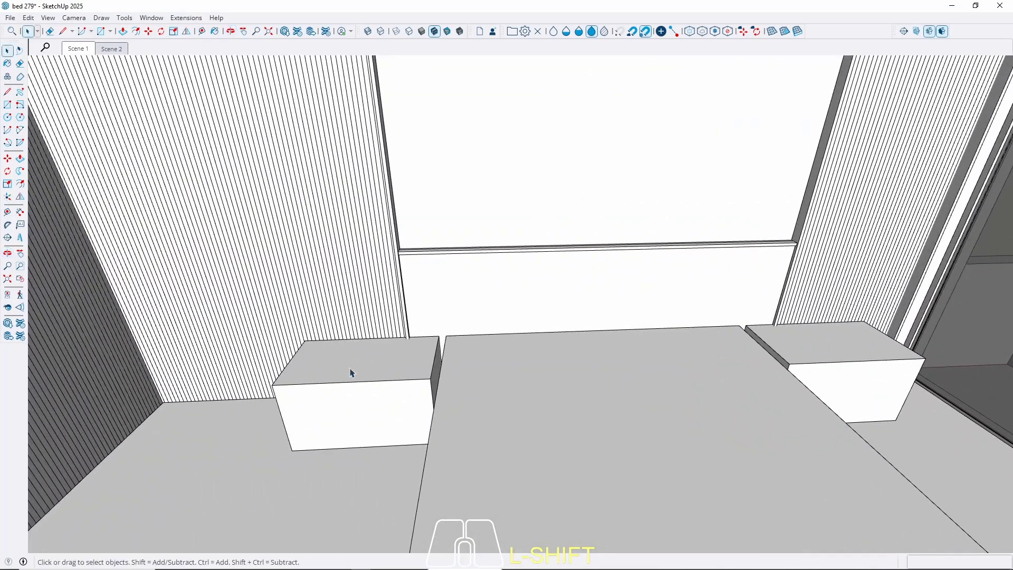
# Open the doorway-side nightstand for editing and place a horizontal guide below its top front edge
pyautogui.scroll(5, 351, 374)
pyautogui.click(369, 396)
pyautogui.tripleClick(343, 433)
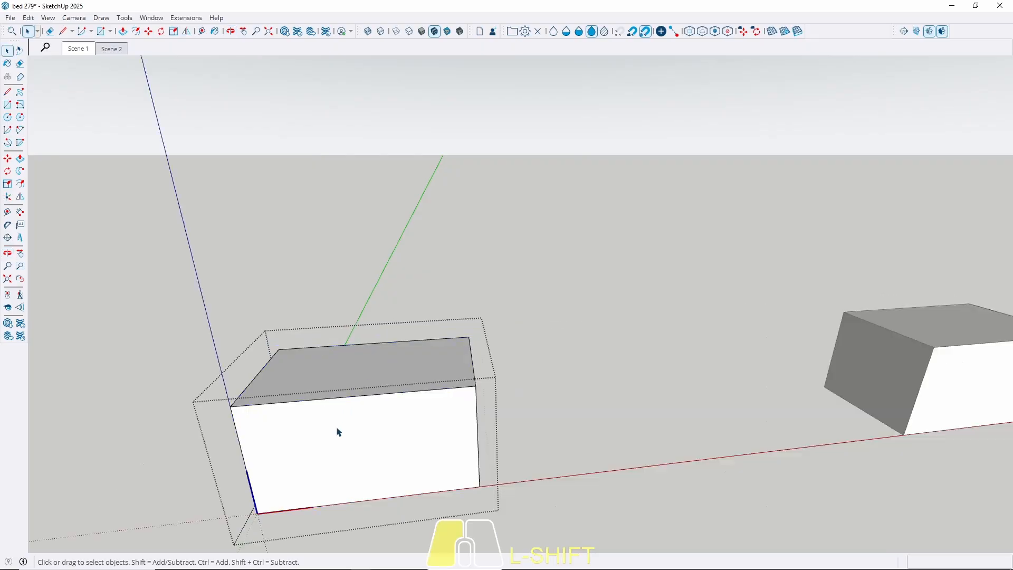
pyautogui.press('t')
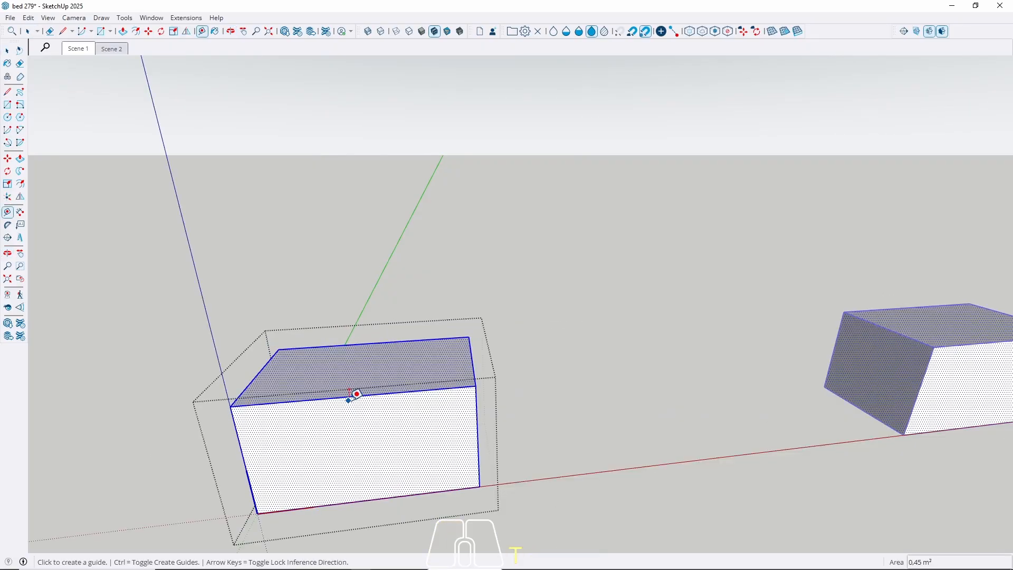
pyautogui.click(357, 393)
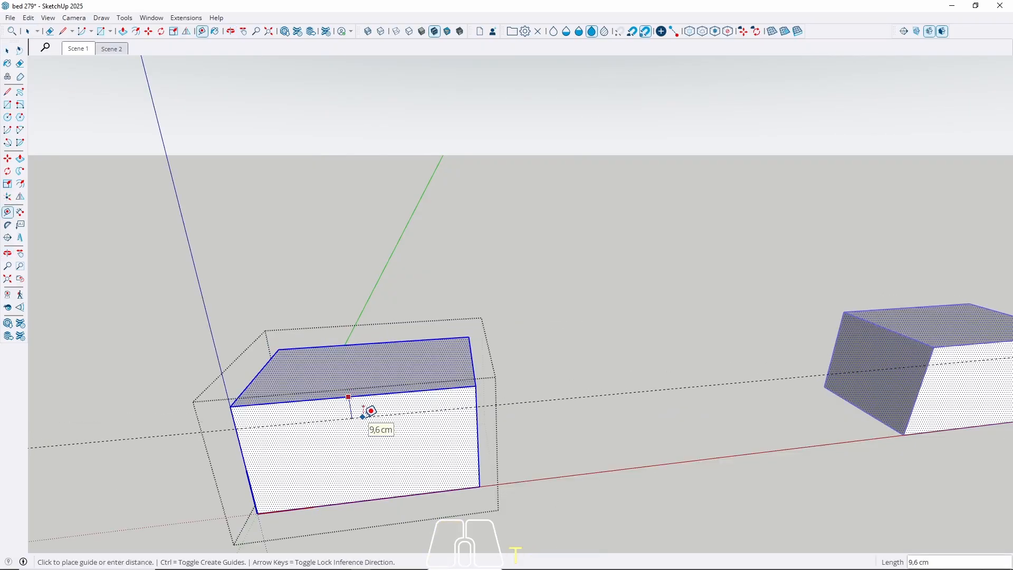
pyautogui.press('Return')
# Push the nightstand's bottom face up 45 cm to the guide, leaving a thin slab
pyautogui.moveTo(368, 410); pyautogui.dragTo(633, 186, button='middle')
pyautogui.click(573, 294)
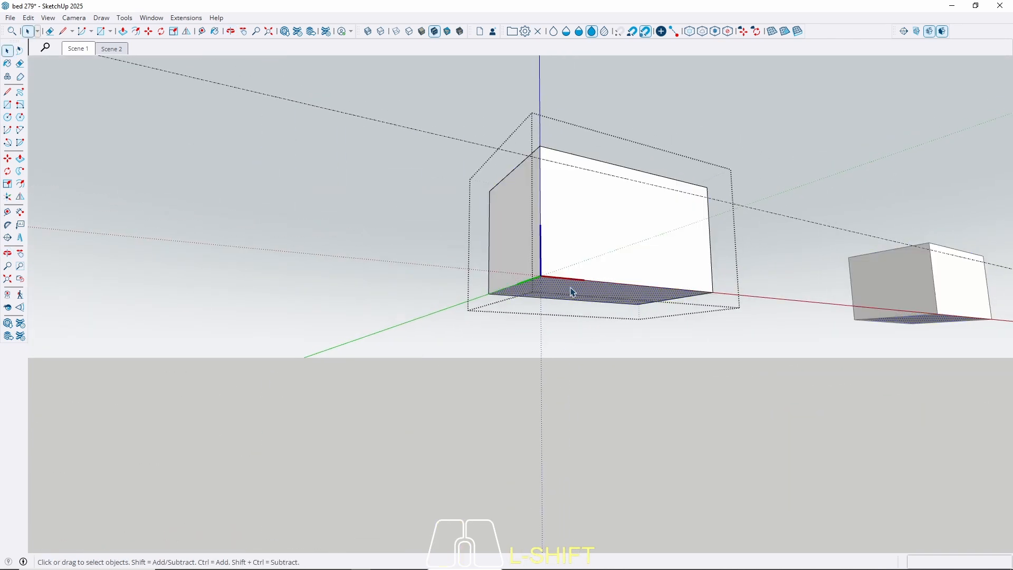
pyautogui.press('p')
pyautogui.click(571, 290)
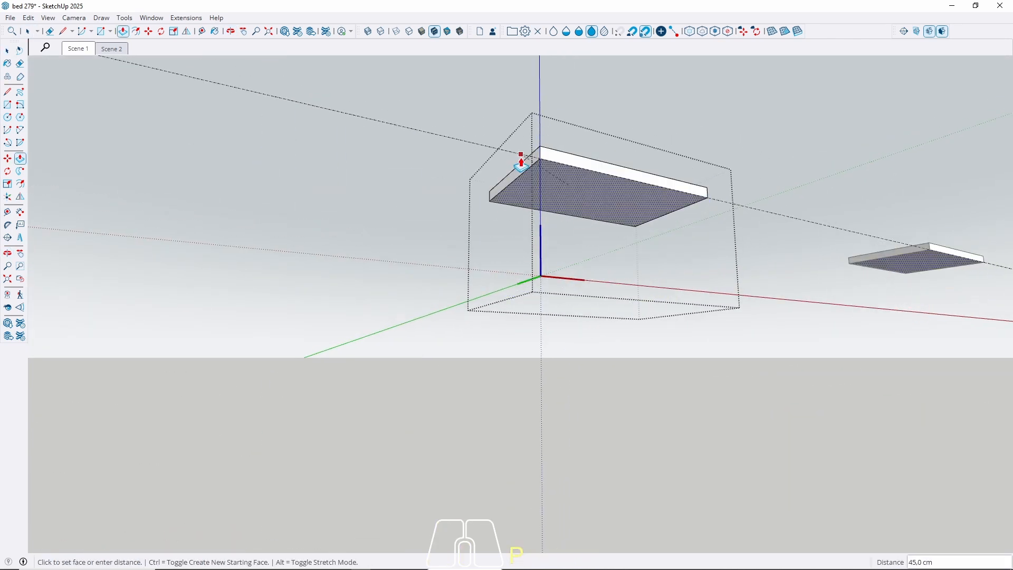
pyautogui.moveTo(517, 161); pyautogui.dragTo(624, 345, button='middle')
# Show the rest of the model and extend the nightstand slab's outer side face to the slatted side wall
pyautogui.press('Escape')
pyautogui.scroll(3, 549, 434)
pyautogui.press('space')
pyautogui.click(624, 346)
pyautogui.scroll(-3, 612, 354)
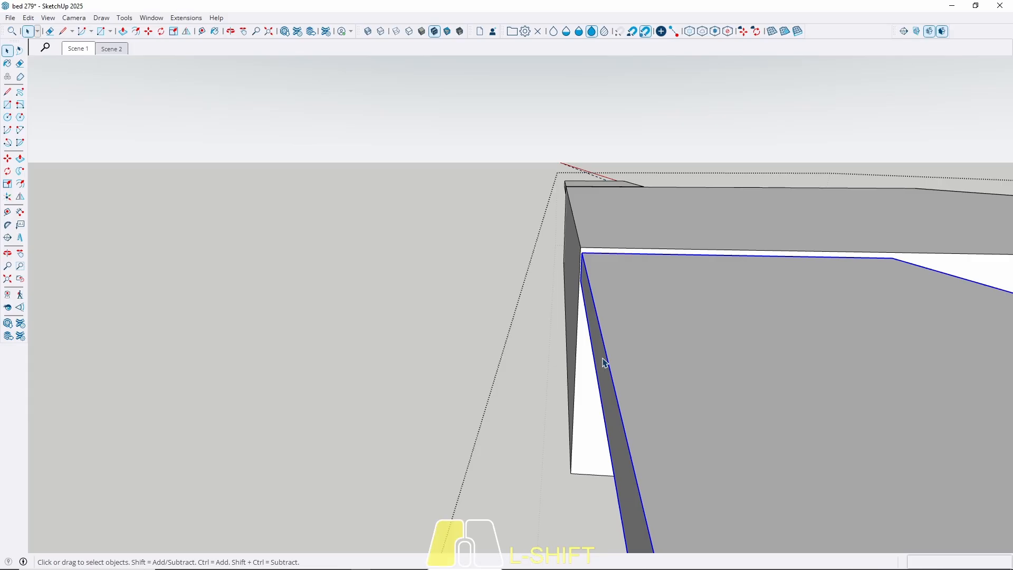
pyautogui.press('p')
pyautogui.press('w')
pyautogui.click(599, 380)
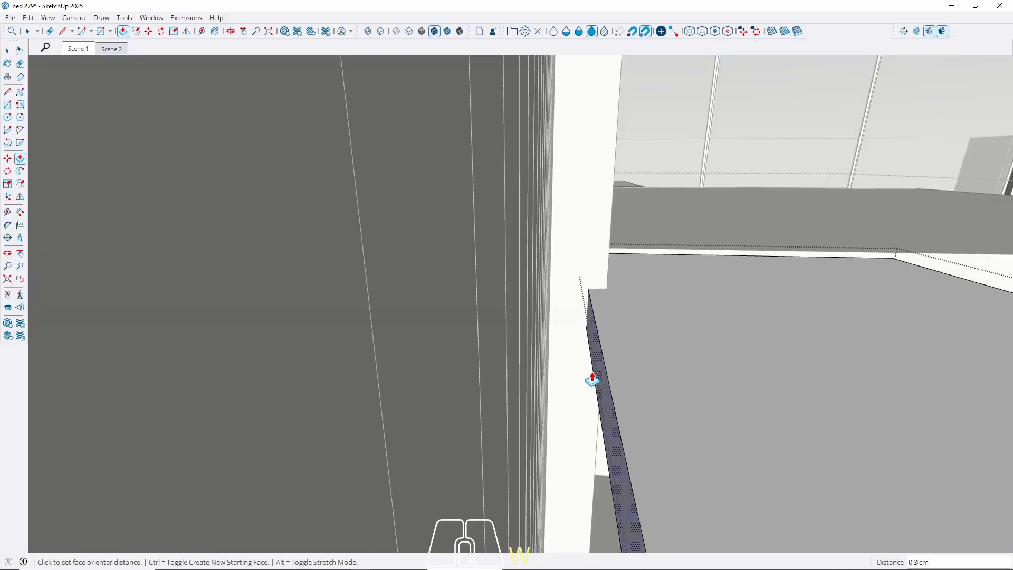
pyautogui.click(527, 280)
pyautogui.press('space')
pyautogui.moveTo(691, 317); pyautogui.dragTo(289, 383, button='middle')
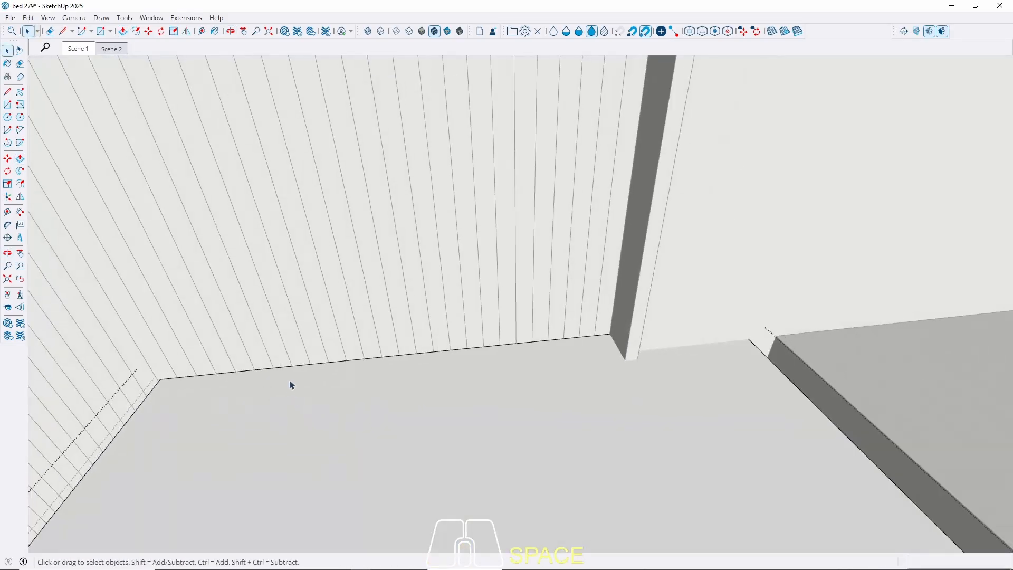
pyautogui.scroll(-3, 338, 312)
pyautogui.press('Escape')
pyautogui.press('Escape')
# Copy the bottom face of the doorway-side nightstand slab and paste it in place outside the component
pyautogui.scroll(-4, 512, 350)
pyautogui.moveTo(511, 350); pyautogui.dragTo(514, 160, button='middle')
pyautogui.scroll(2, 348, 248)
pyautogui.click(340, 227)
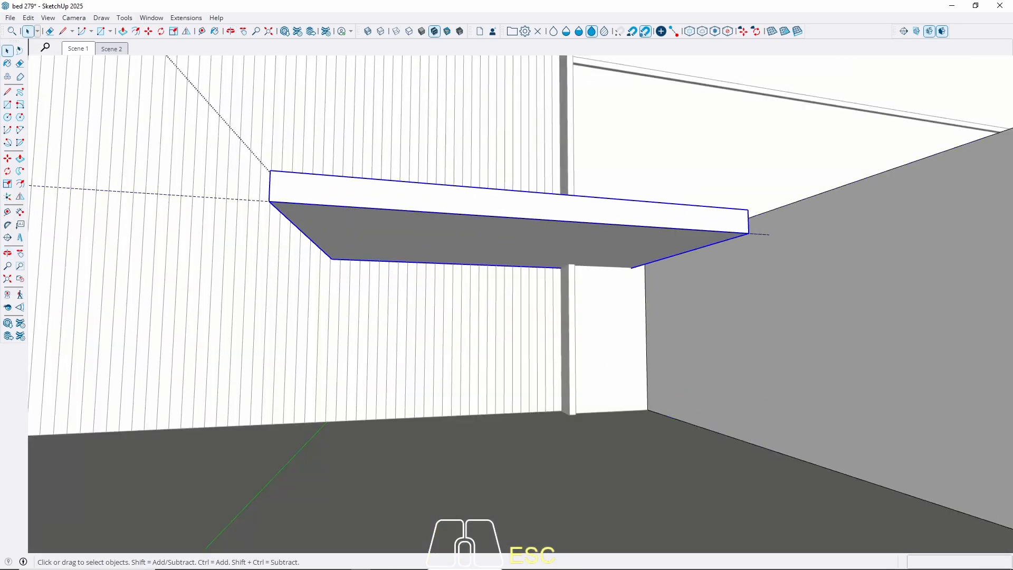
pyautogui.click(30, 18)
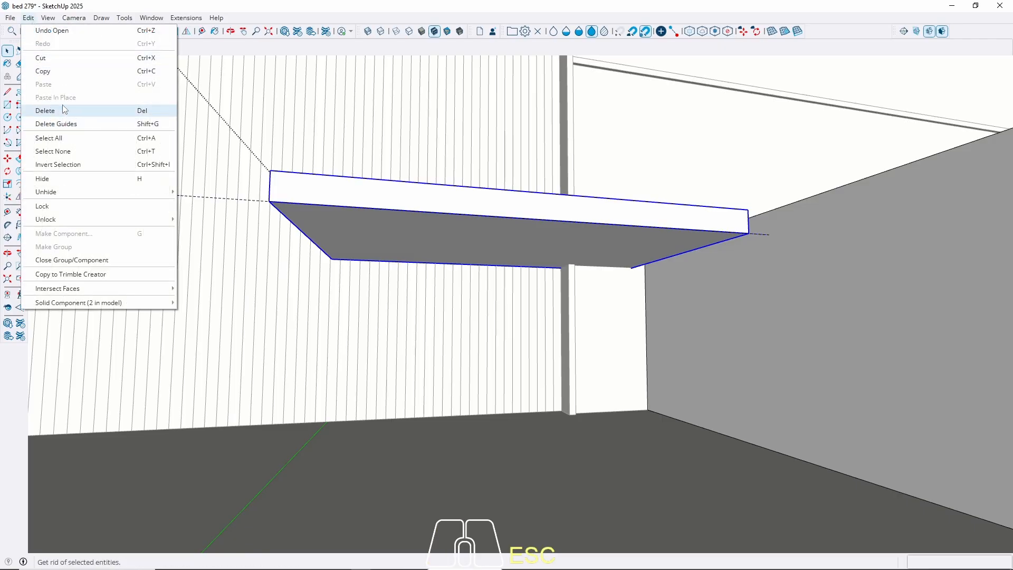
pyautogui.press('Escape')
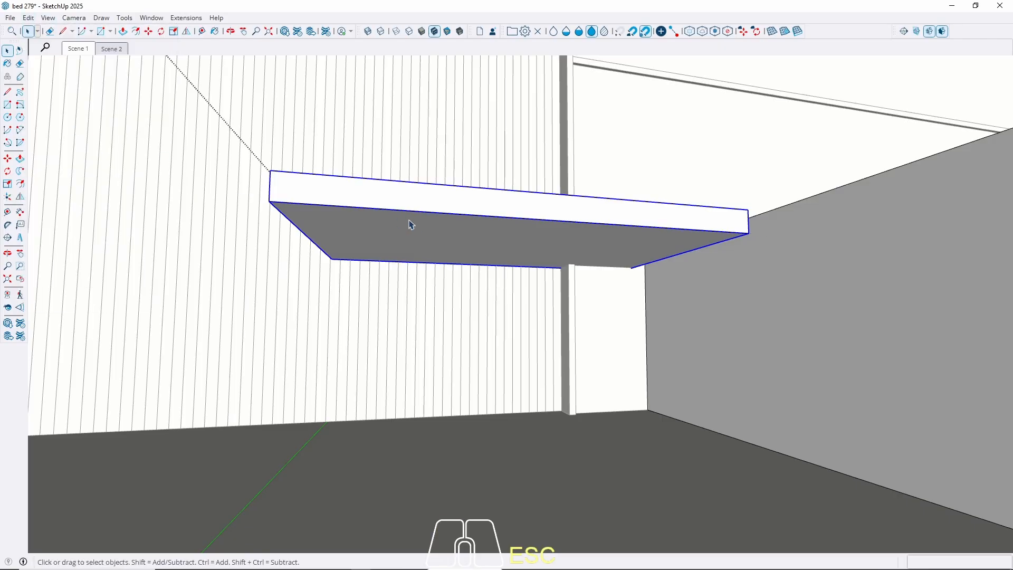
pyautogui.doubleClick(411, 224)
pyautogui.click(404, 253)
pyautogui.tripleClick(406, 250)
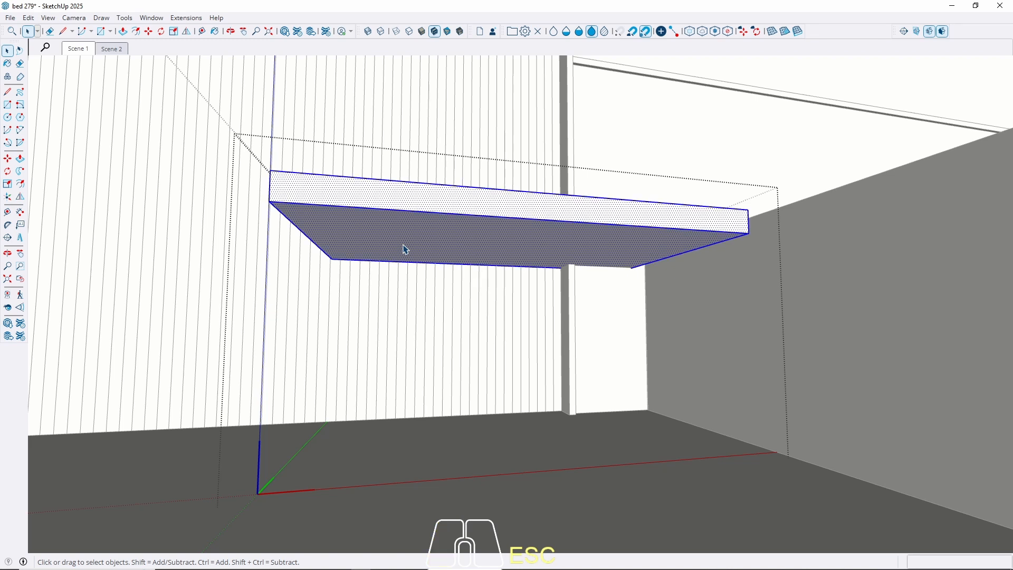
pyautogui.click(376, 244)
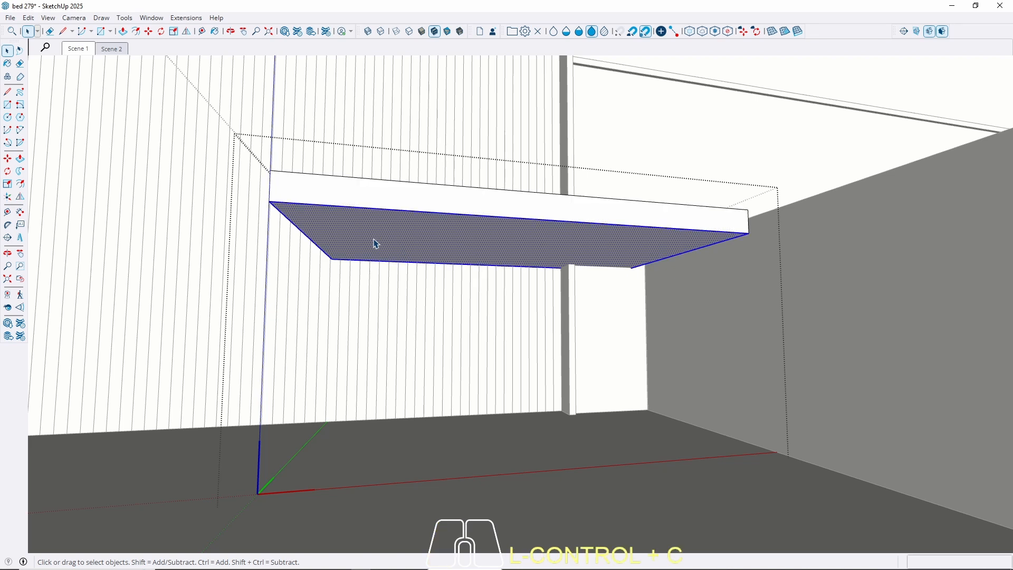
pyautogui.press('Escape')
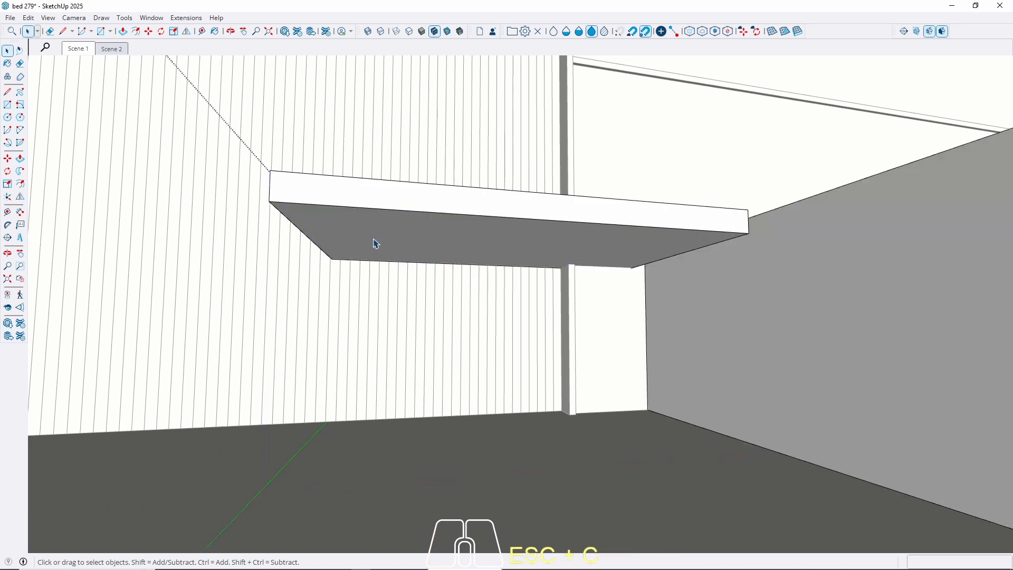
pyautogui.click(29, 17)
pyautogui.click(95, 96)
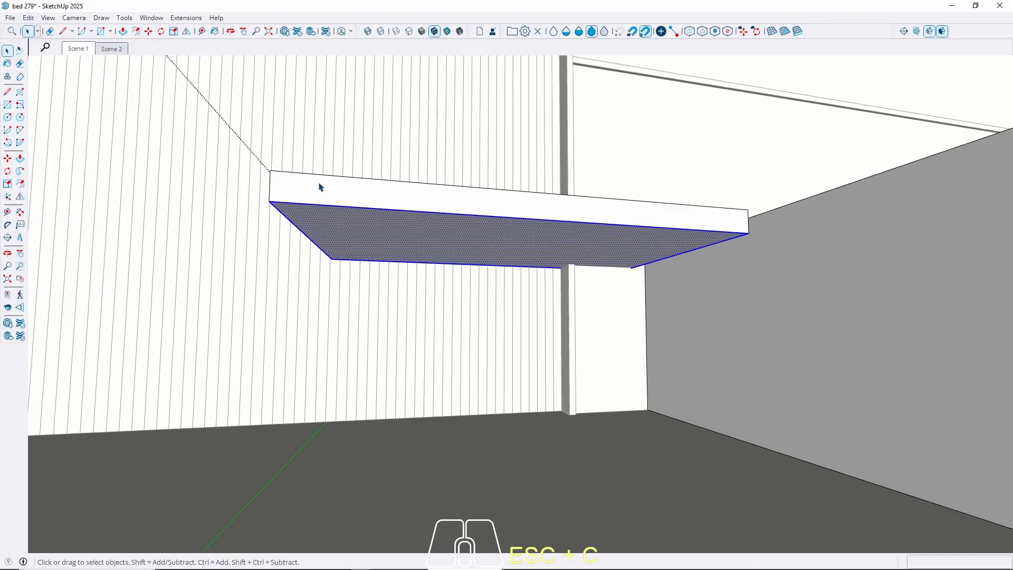
# Extrude the pasted face 15 cm downward beneath the nightstand slab
pyautogui.press('p')
pyautogui.click(386, 235)
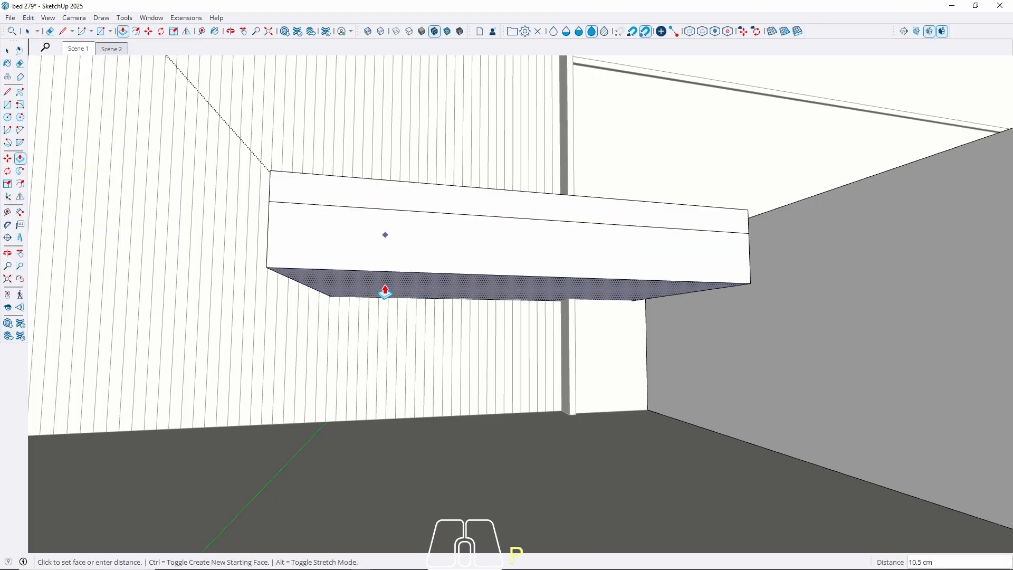
pyautogui.write('15')
pyautogui.press('Return')
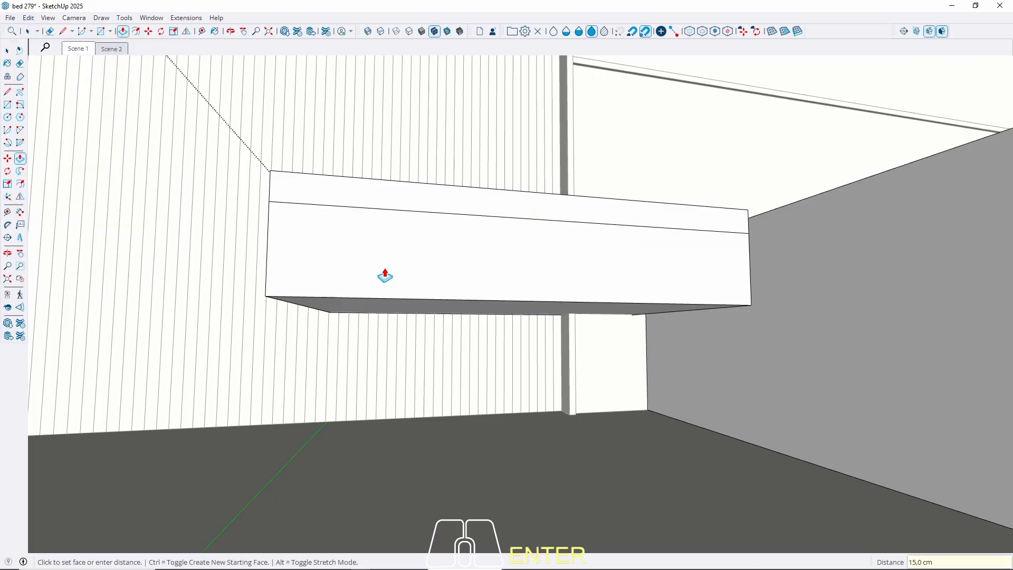
pyautogui.press('space')
# Select the extruded box under the slab with its edges and make it a group
pyautogui.moveTo(385, 276); pyautogui.dragTo(441, 334, button='middle')
pyautogui.click(428, 340)
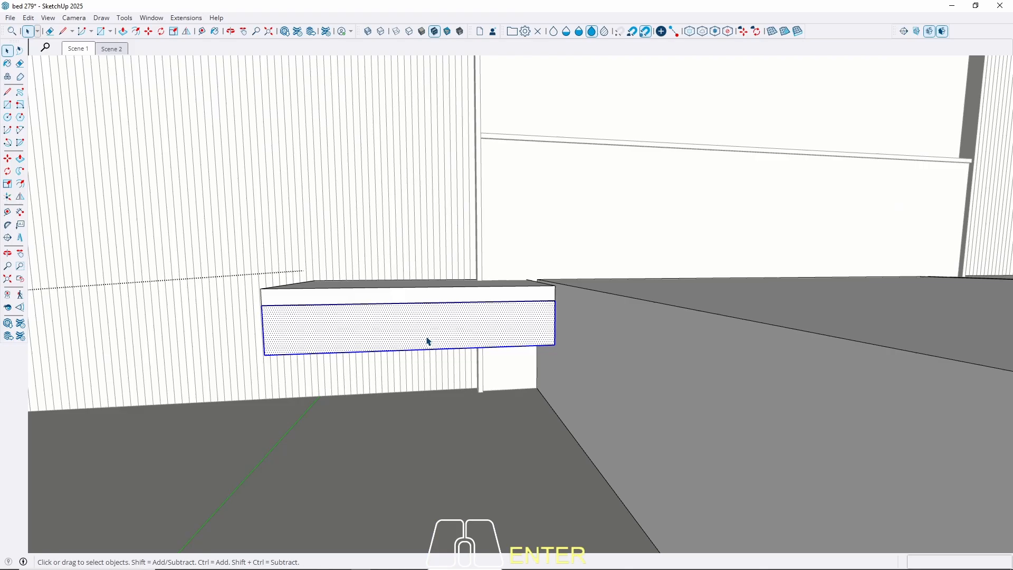
pyautogui.scroll(-5, 314, 348)
pyautogui.rightClick(316, 344)
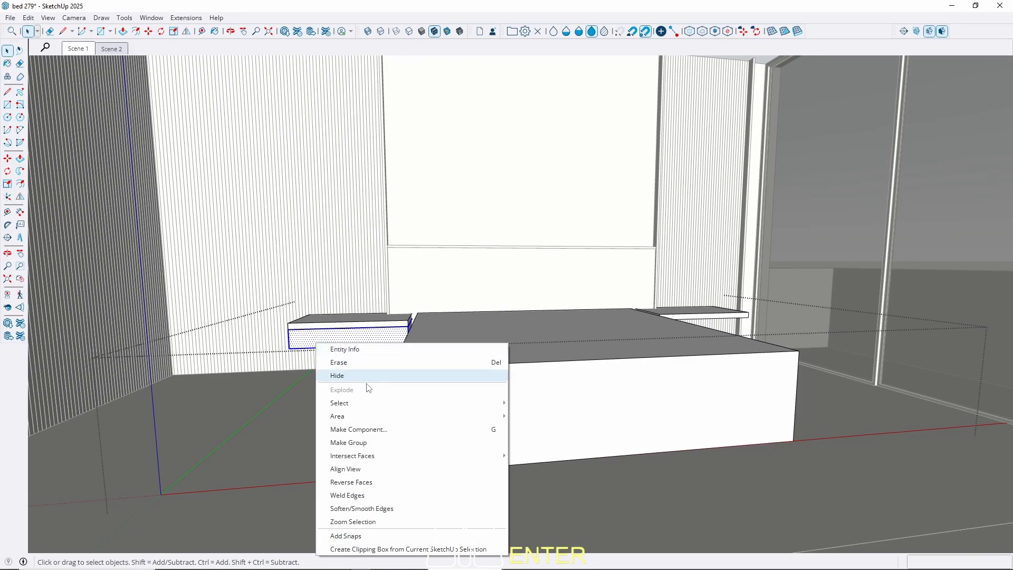
pyautogui.click(369, 444)
# Move the grouped box straight down 5 cm to leave a gap beneath the slab
pyautogui.scroll(6, 315, 343)
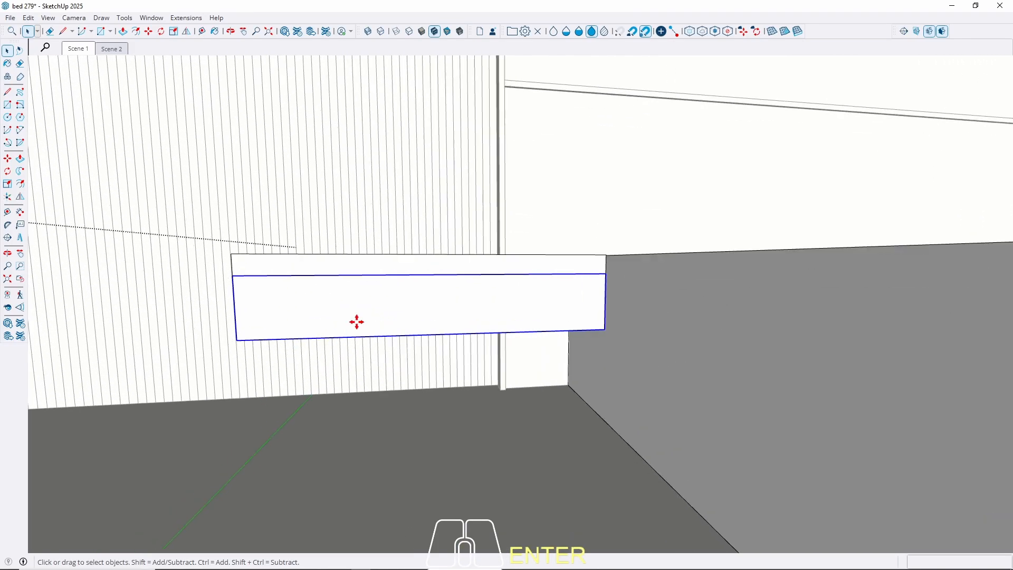
pyautogui.press('m')
pyautogui.click(367, 318)
pyautogui.press('Up')
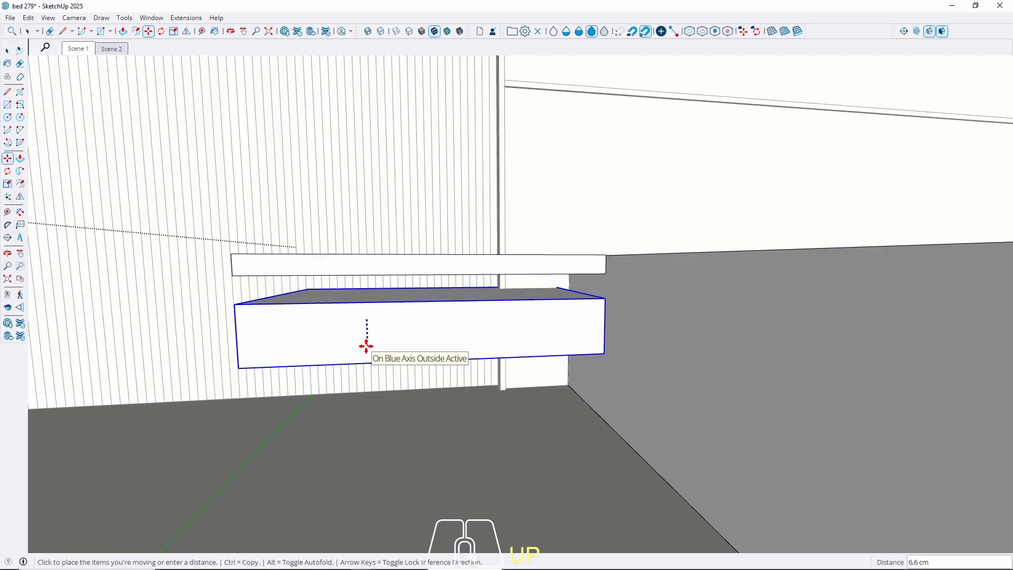
pyautogui.write('5')
pyautogui.press('Return')
pyautogui.press('space')
# Cut the lower box group and open the nightstand slab component for editing
pyautogui.moveTo(222, 362); pyautogui.dragTo(330, 350, button='middle')
pyautogui.scroll(4, 309, 361)
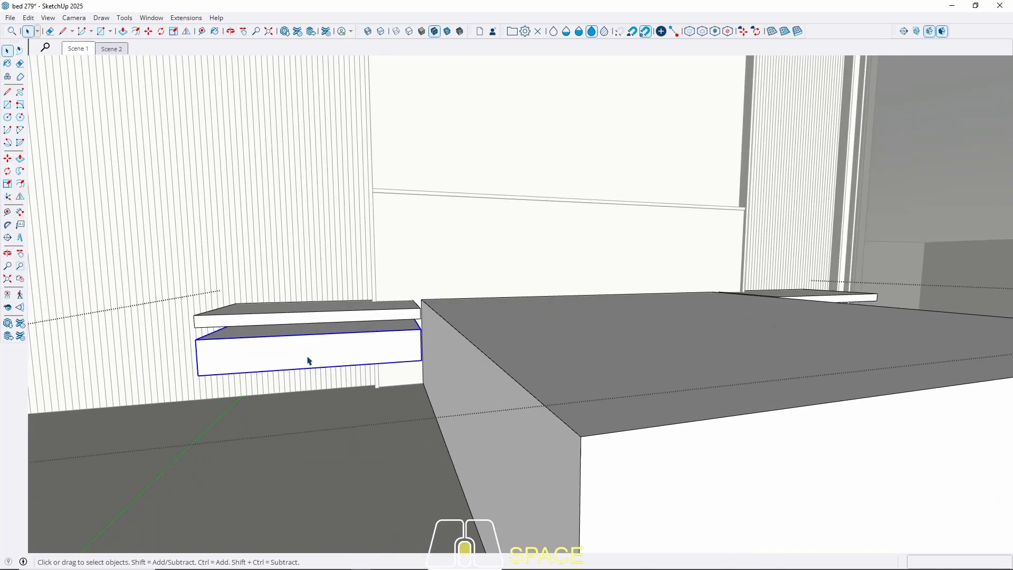
pyautogui.click(267, 318)
pyautogui.click(269, 359)
pyautogui.hotkey('ctrl', 'x')
pyautogui.doubleClick(258, 318)
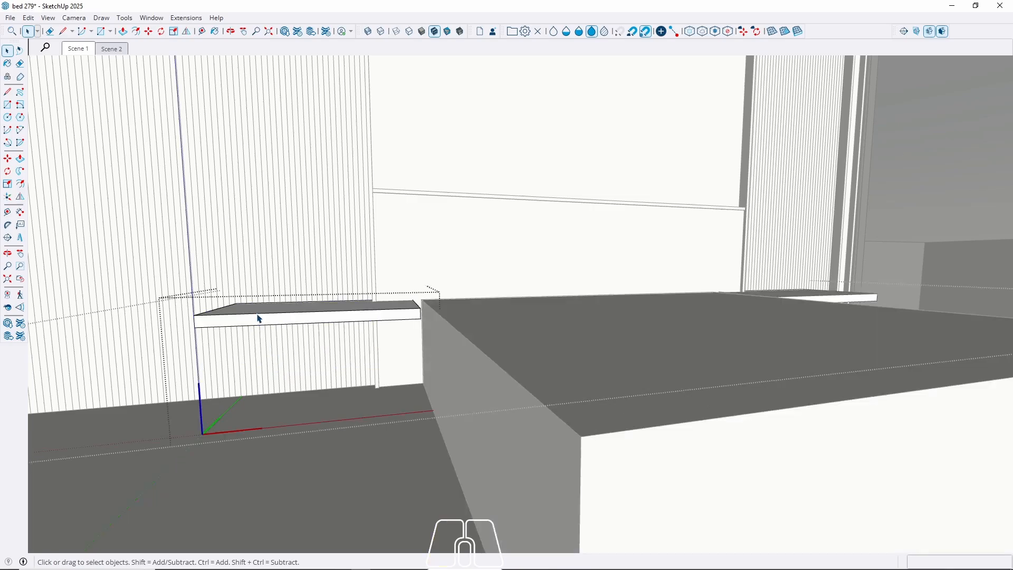
# Group the slab geometry inside the component, paste the lower box in place there, and return to Scene 1
pyautogui.tripleClick(259, 317)
pyautogui.rightClick(260, 316)
pyautogui.click(292, 414)
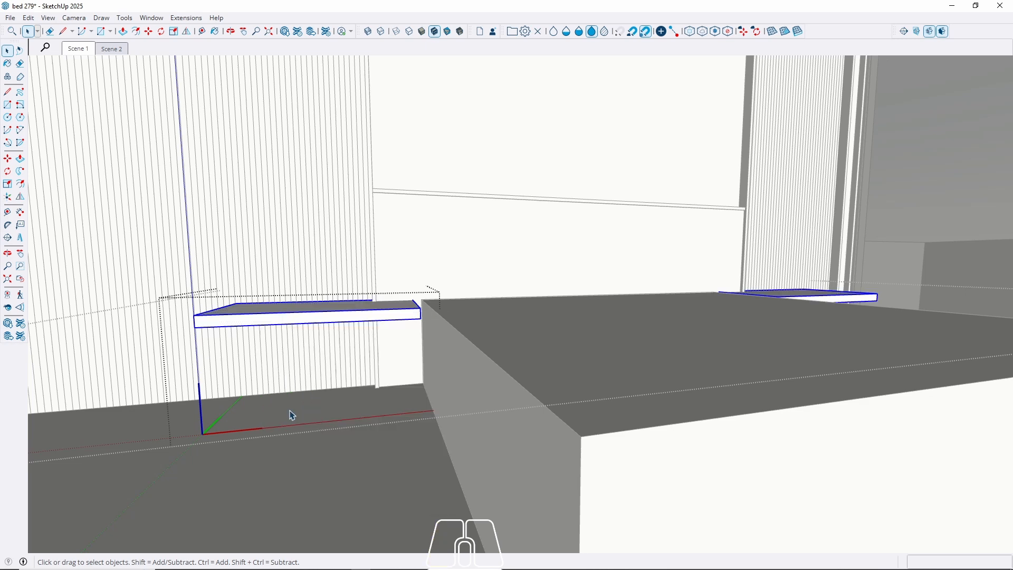
pyautogui.click(29, 19)
pyautogui.click(72, 100)
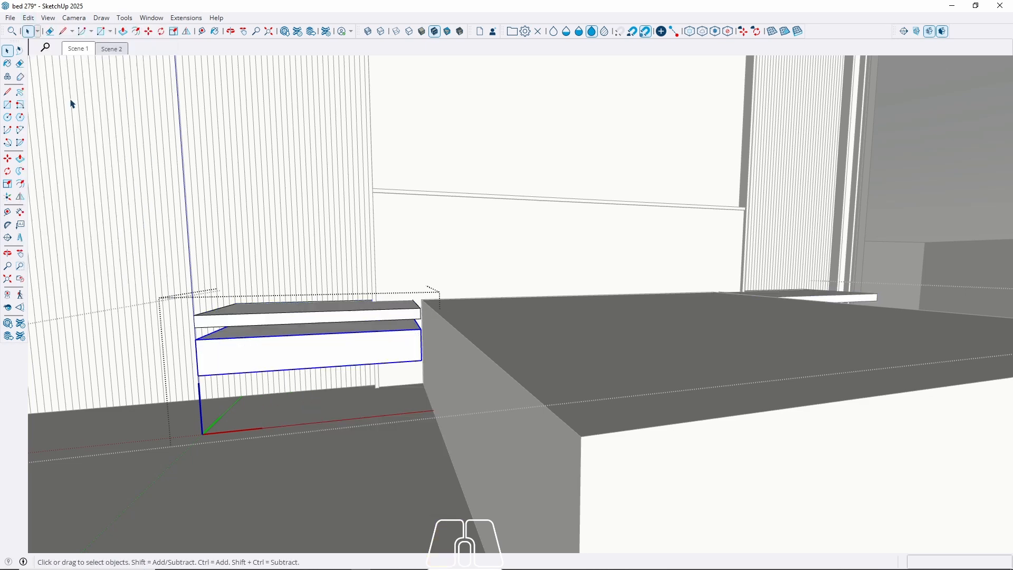
pyautogui.press('Escape')
pyautogui.press('Escape')
pyautogui.moveTo(308, 272); pyautogui.dragTo(625, 289, button='middle')
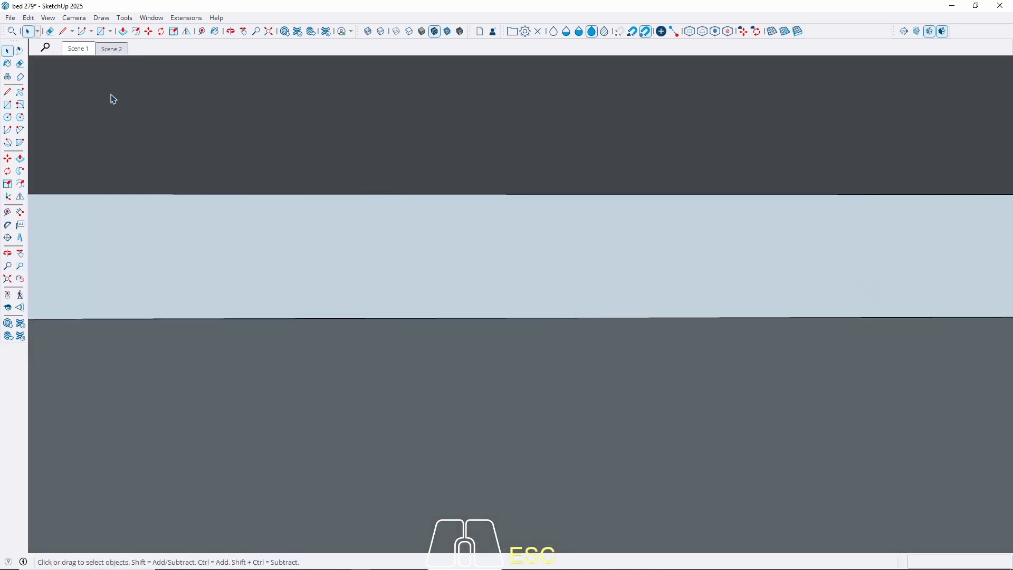
pyautogui.click(81, 51)
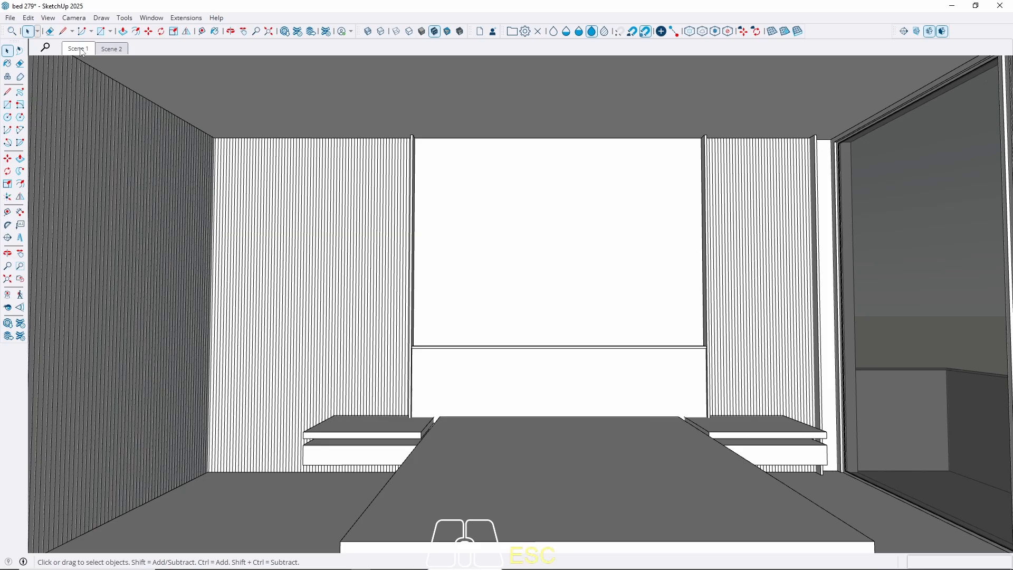
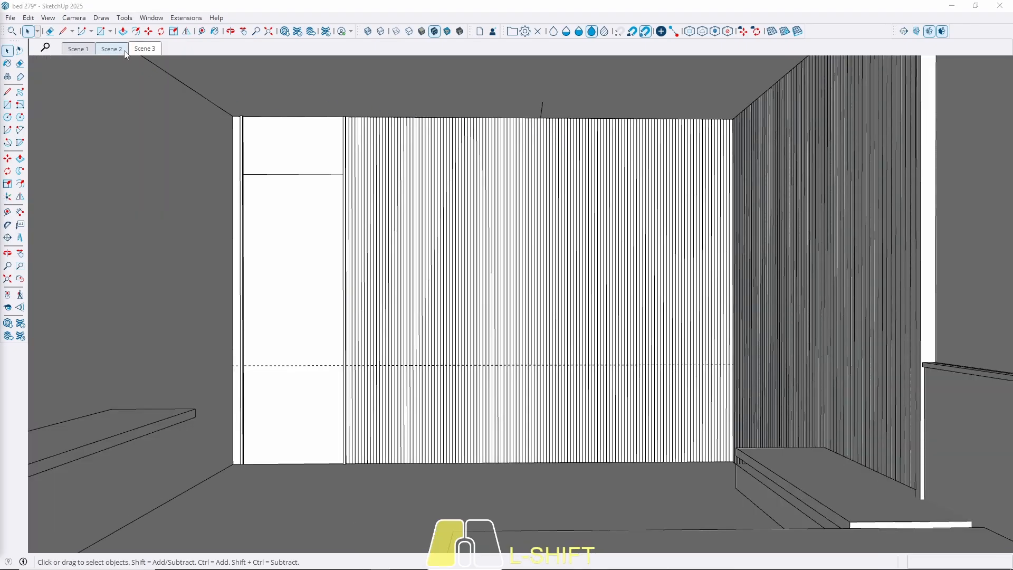
# Place two ceiling guides 90 cm to either side of the short centre line above the slatted side wall
pyautogui.scroll(5, 538, 111)
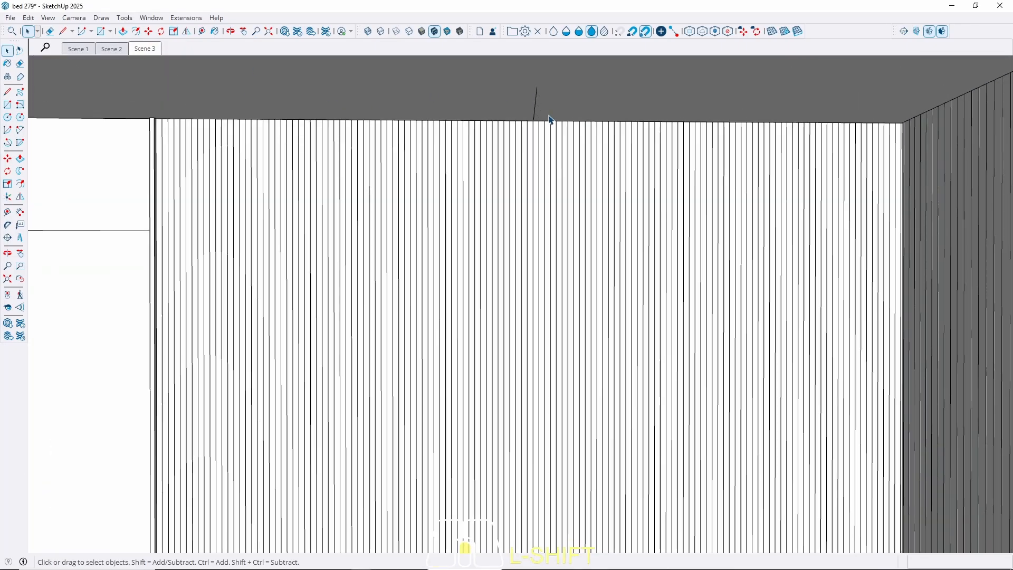
pyautogui.press('t')
pyautogui.scroll(1, 533, 102)
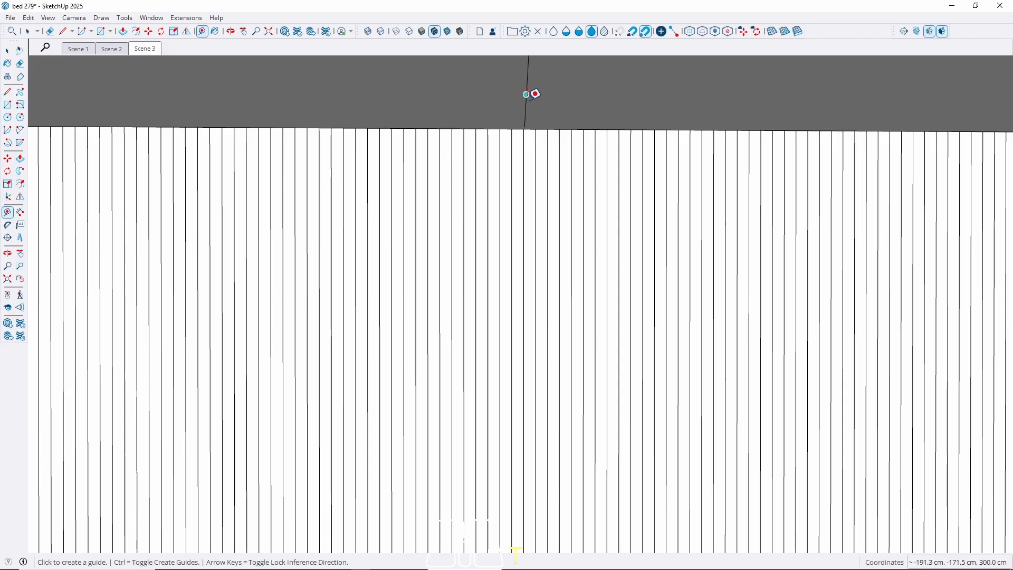
pyautogui.click(527, 94)
pyautogui.scroll(-5, 507, 106)
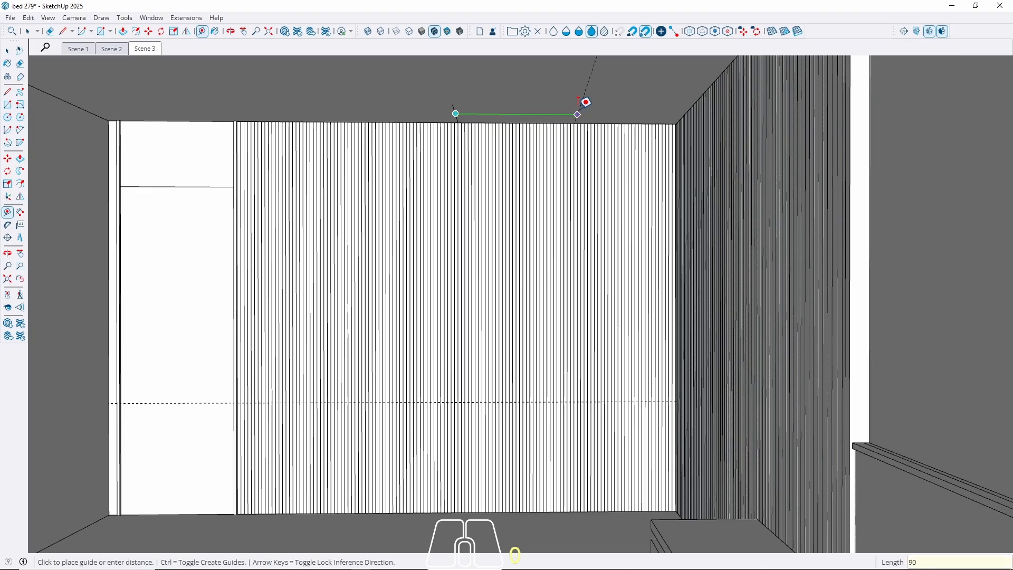
pyautogui.press('Return')
pyautogui.scroll(2, 470, 100)
pyautogui.click(449, 118)
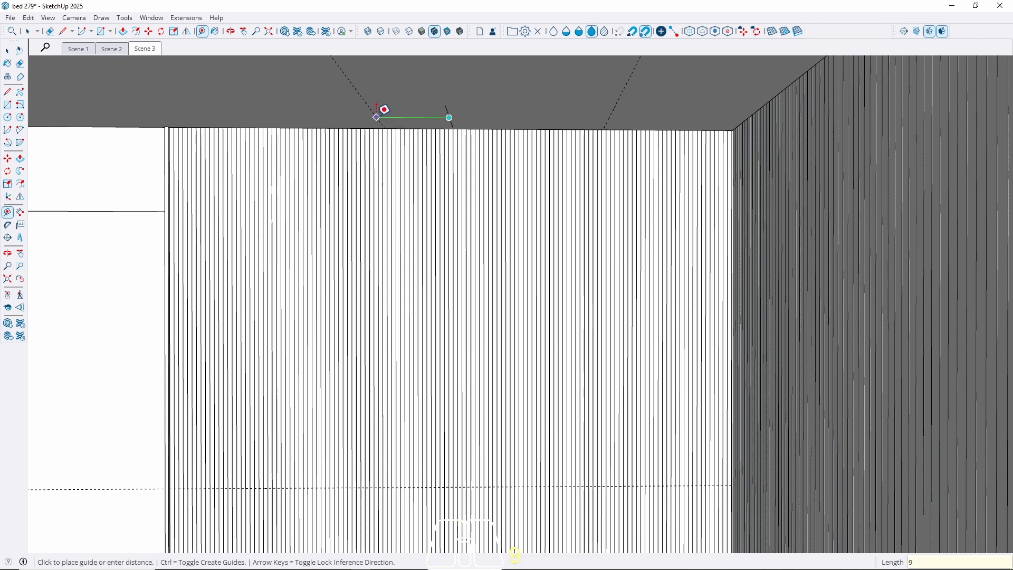
pyautogui.press('Return')
pyautogui.press('space')
# Check the distance between the two ceiling guides with the Line tool
pyautogui.press('l')
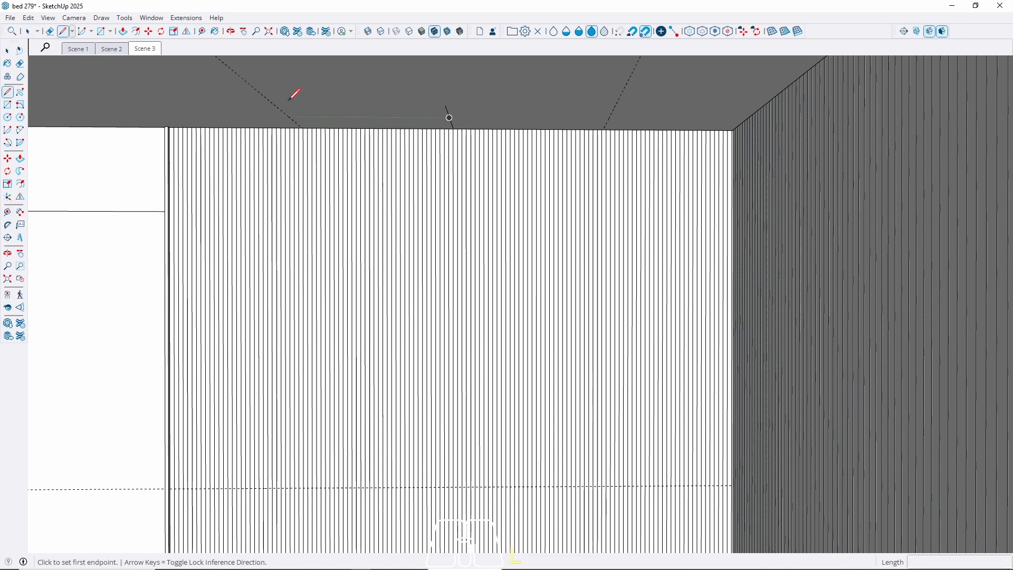
pyautogui.click(273, 103)
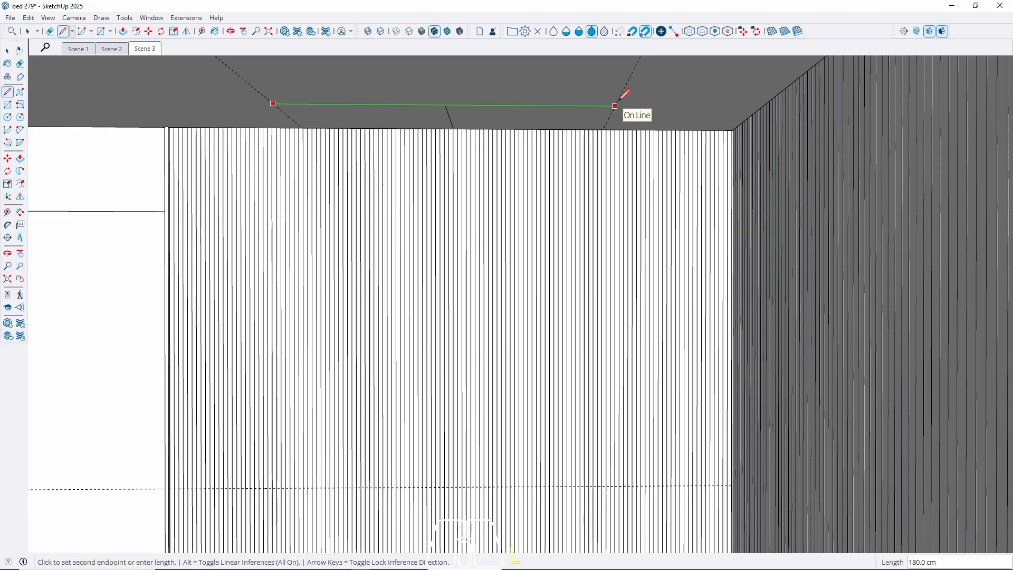
pyautogui.press('space')
# Draw a rectangle with a 30 cm side on the floor against the base of the slatted side wall
pyautogui.scroll(-5, 618, 106)
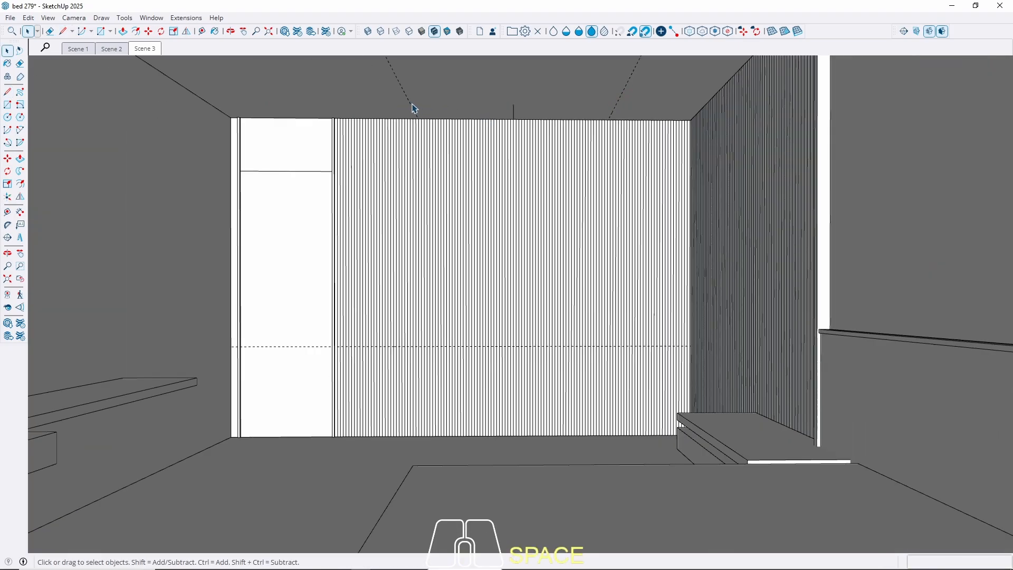
pyautogui.scroll(3, 417, 327)
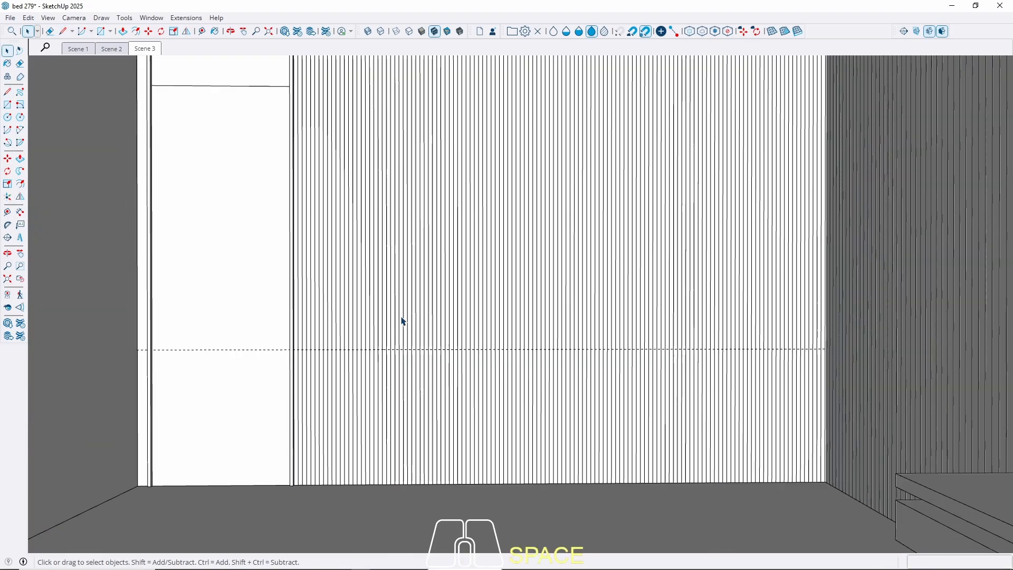
pyautogui.moveTo(403, 319); pyautogui.dragTo(464, 407, button='middle')
pyautogui.scroll(4, 449, 412)
pyautogui.press('r')
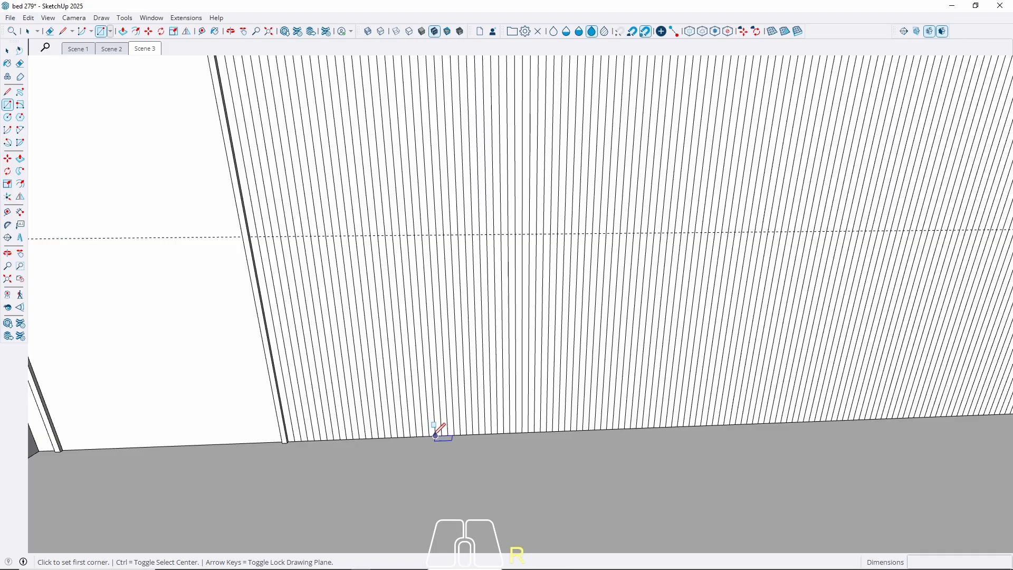
pyautogui.scroll(4, 441, 437)
pyautogui.click(453, 417)
pyautogui.scroll(-1, 454, 420)
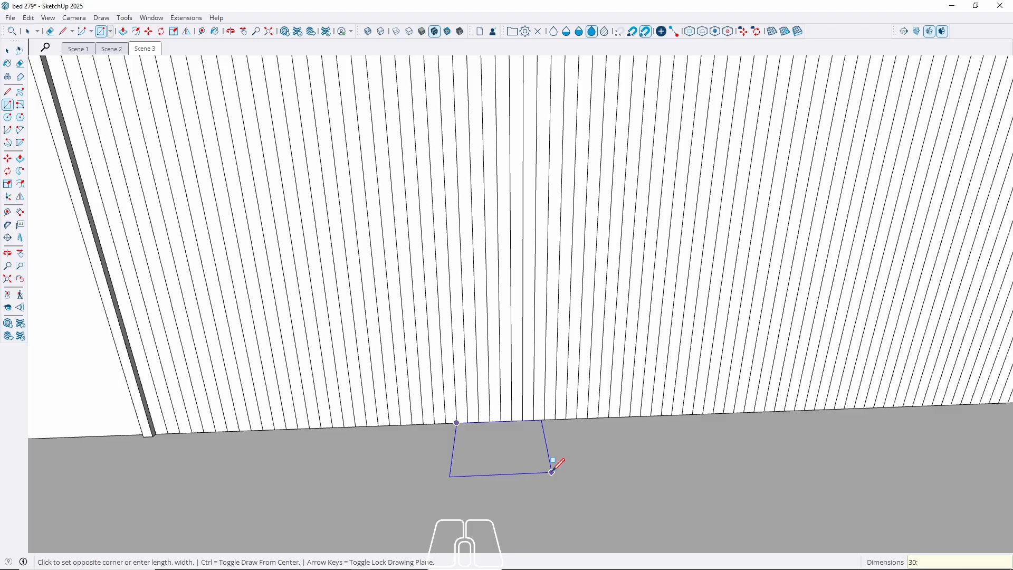
pyautogui.press('Return')
pyautogui.press('space')
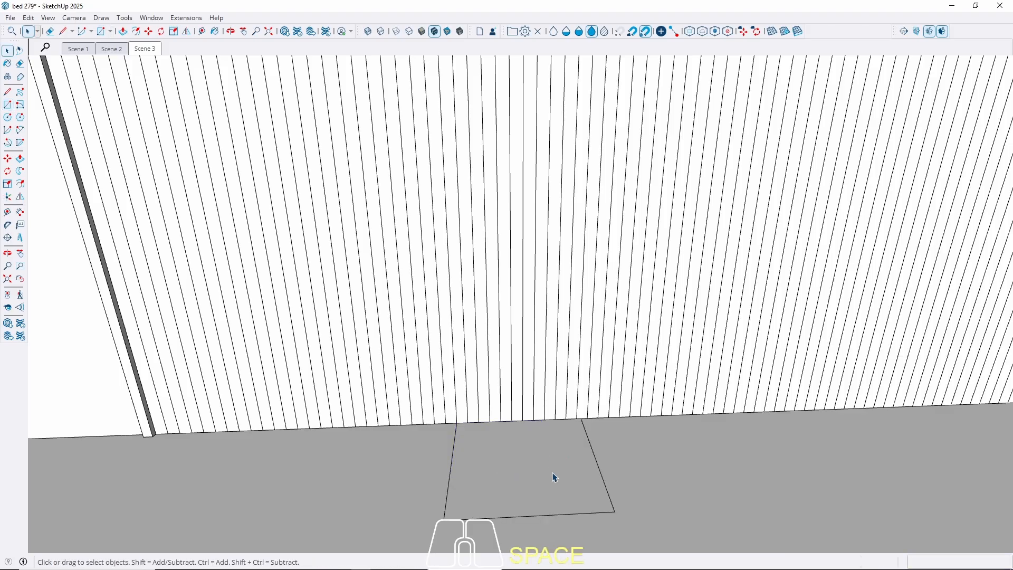
# Extrude the small floor rectangle 5 cm upward into a block
pyautogui.click(526, 480)
pyautogui.press('p')
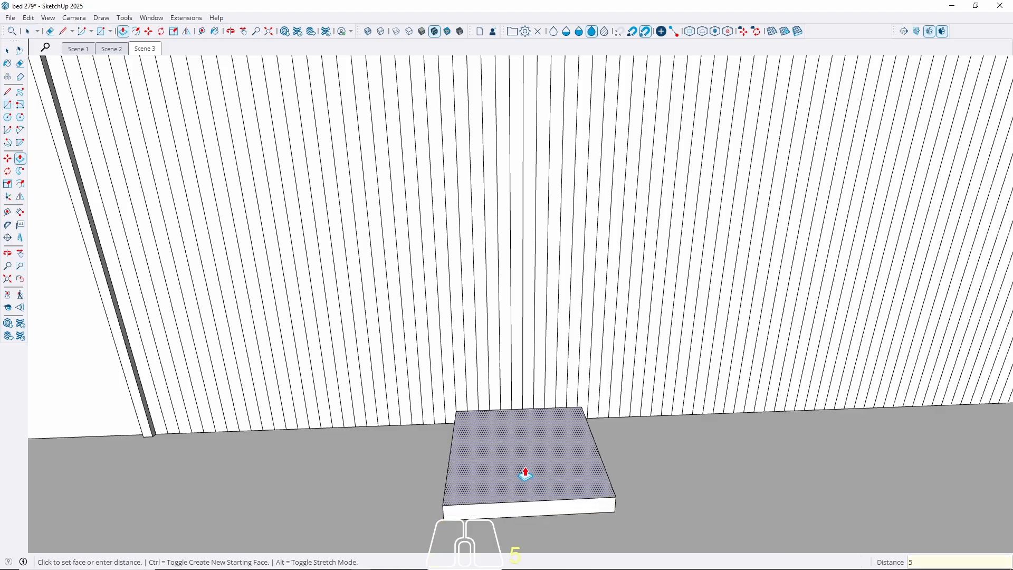
pyautogui.press('Return')
pyautogui.scroll(-6, 486, 393)
pyautogui.press('space')
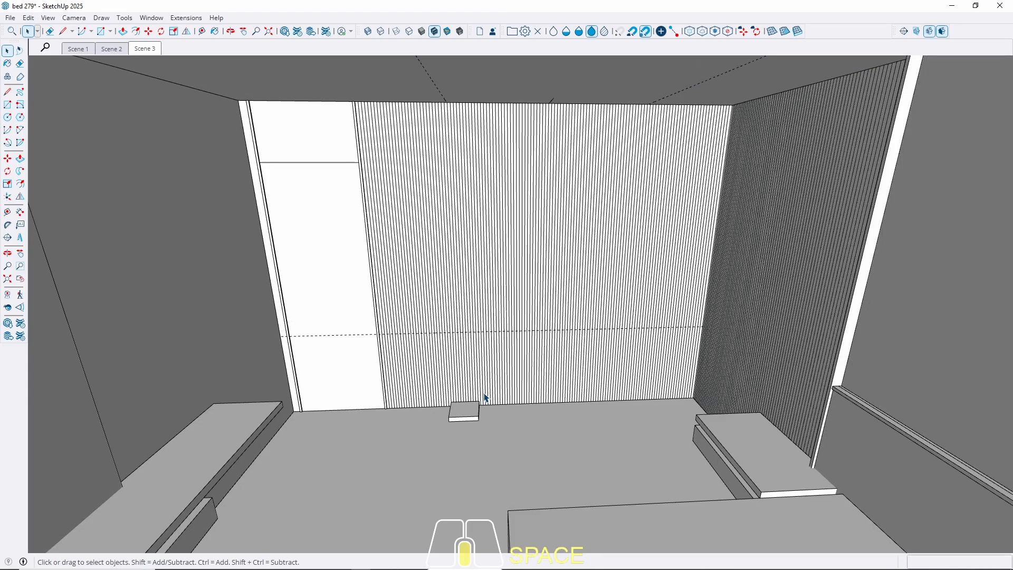
pyautogui.moveTo(486, 397); pyautogui.dragTo(442, 425, button='middle')
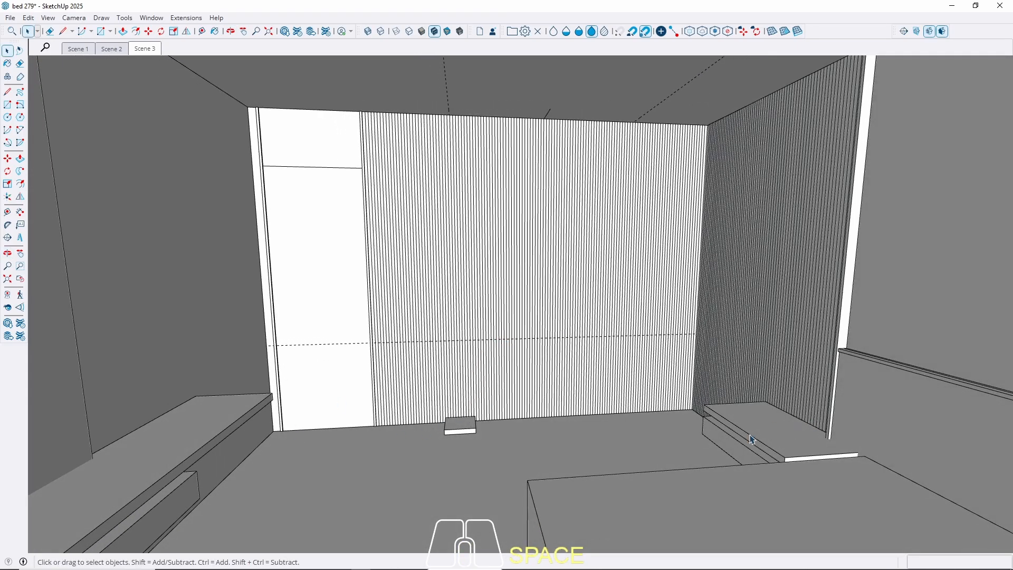
pyautogui.moveTo(752, 440); pyautogui.dragTo(511, 460, button='middle')
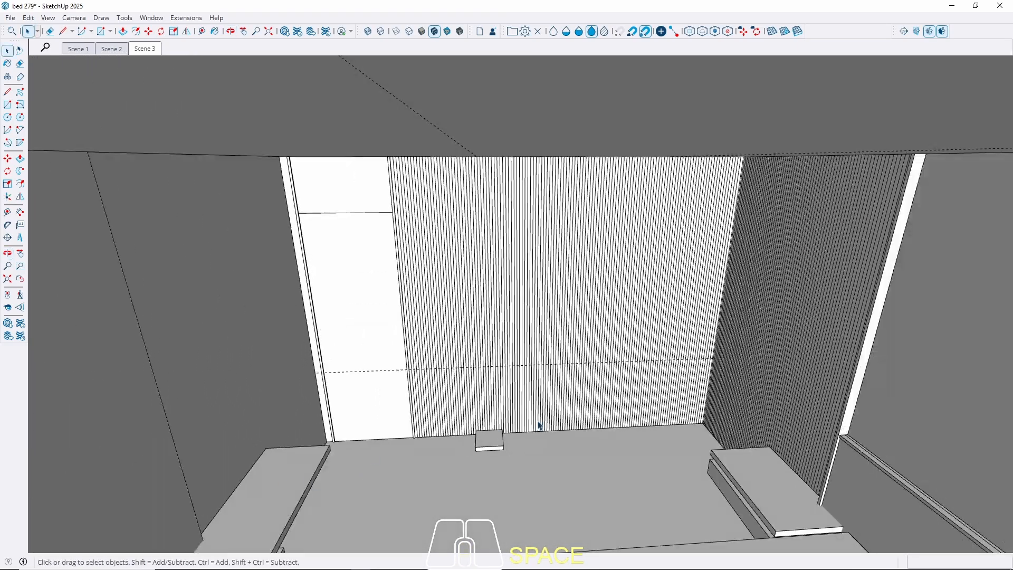
# Extend the doorway-side end of the block along the slatted wall up to the ceiling guide on that side
pyautogui.scroll(10, 538, 425)
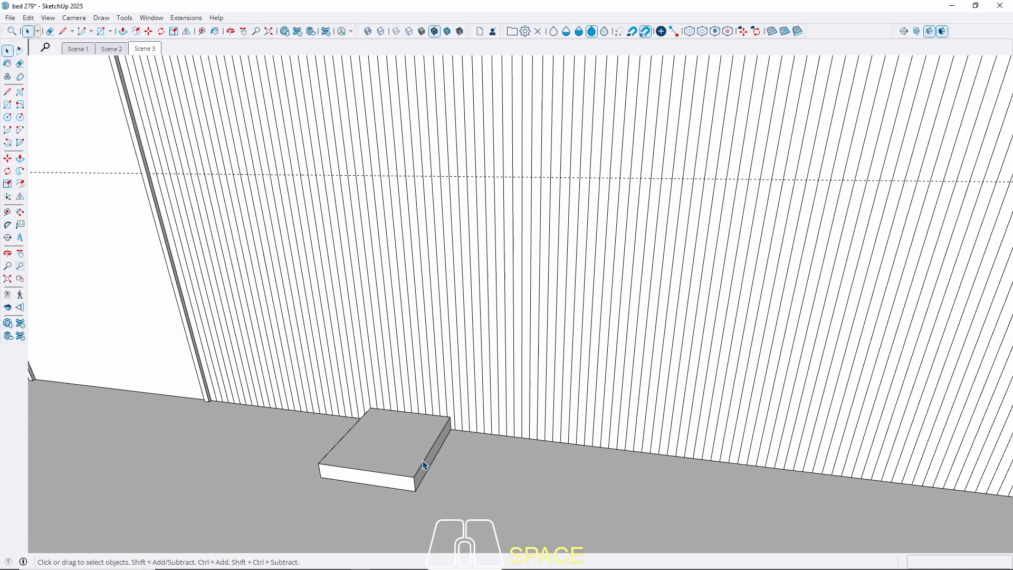
pyautogui.scroll(3, 427, 472)
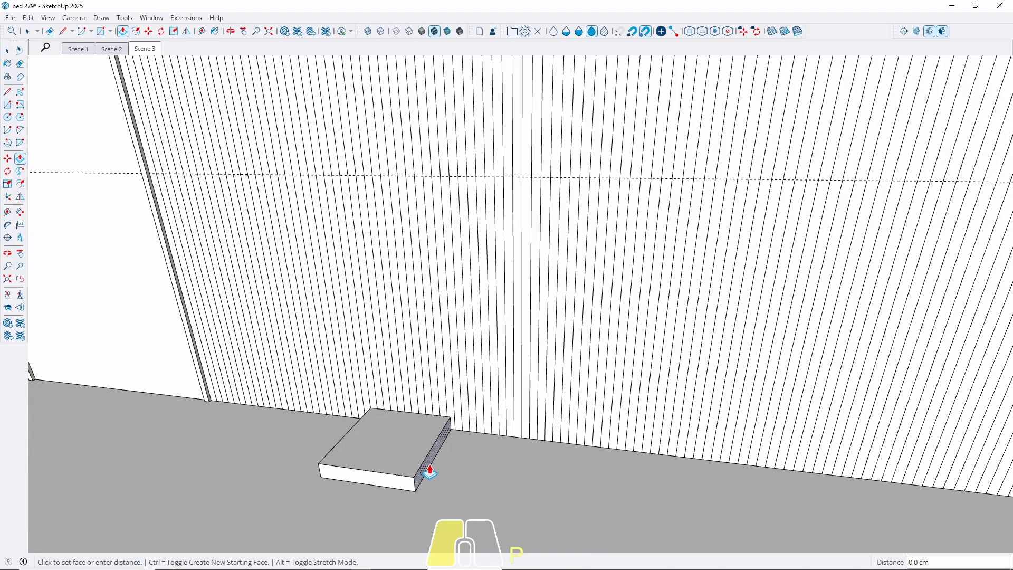
pyautogui.moveTo(482, 475); pyautogui.dragTo(445, 484, button='middle')
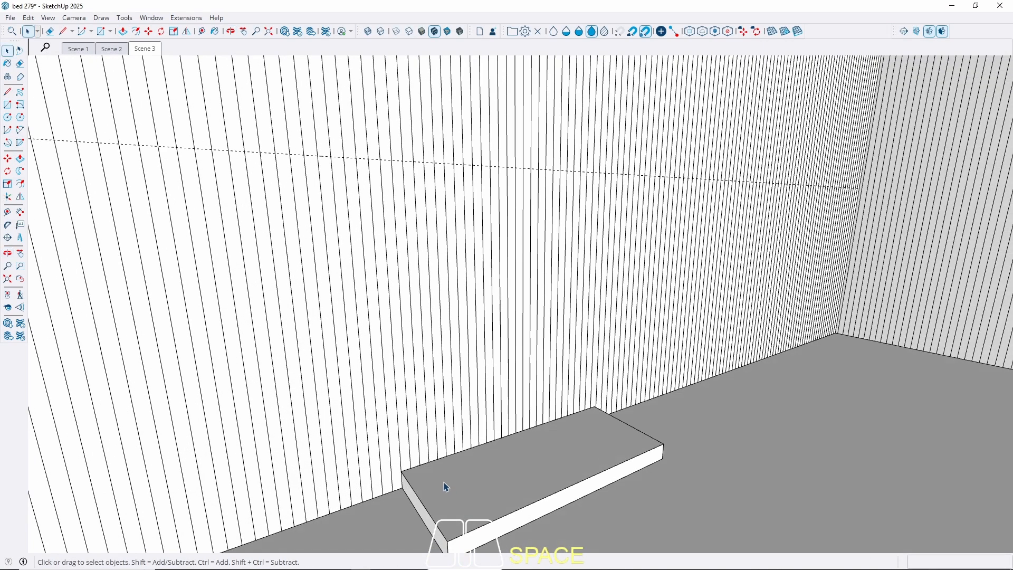
pyautogui.press('p')
pyautogui.click(448, 504)
pyautogui.scroll(-5, 442, 495)
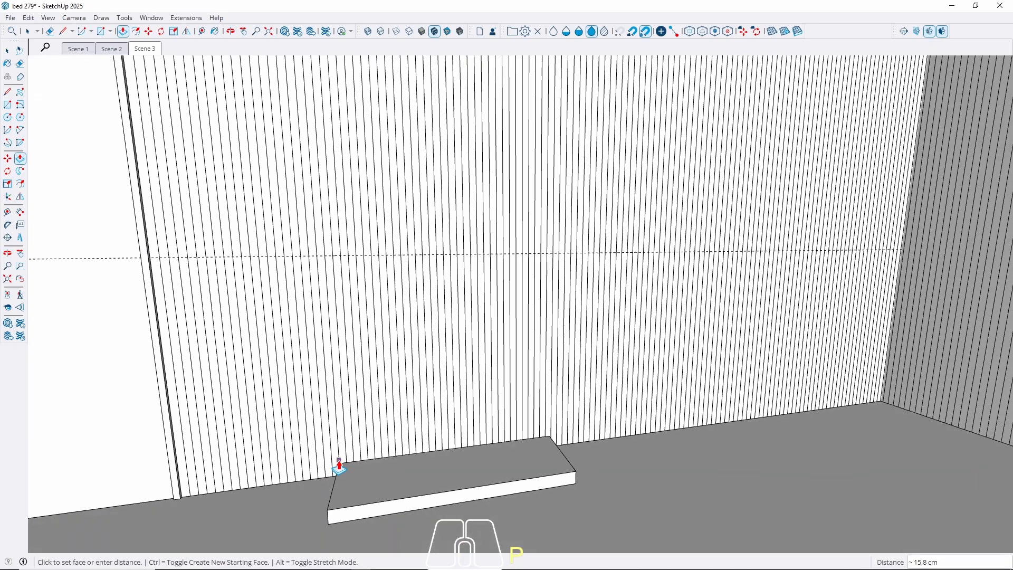
pyautogui.moveTo(340, 464); pyautogui.dragTo(339, 406, button='middle')
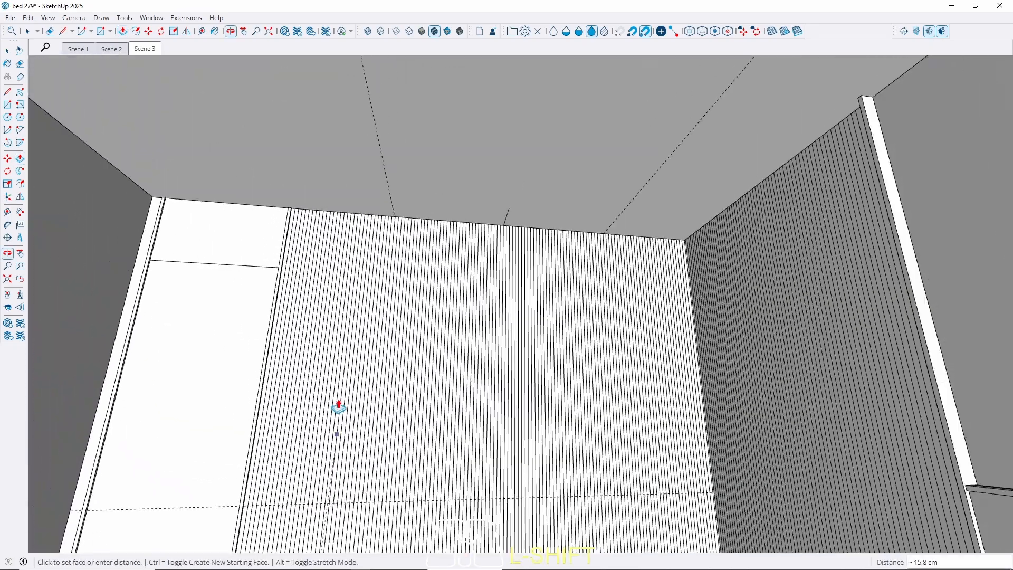
pyautogui.click(389, 191)
# Extend the opposite end of the block along the wall up to the other ceiling guide
pyautogui.moveTo(482, 232); pyautogui.dragTo(557, 255, button='middle')
pyautogui.keyDown('shift'); pyautogui.scroll(2, 558, 255); pyautogui.keyUp('shift')
pyautogui.press('space')
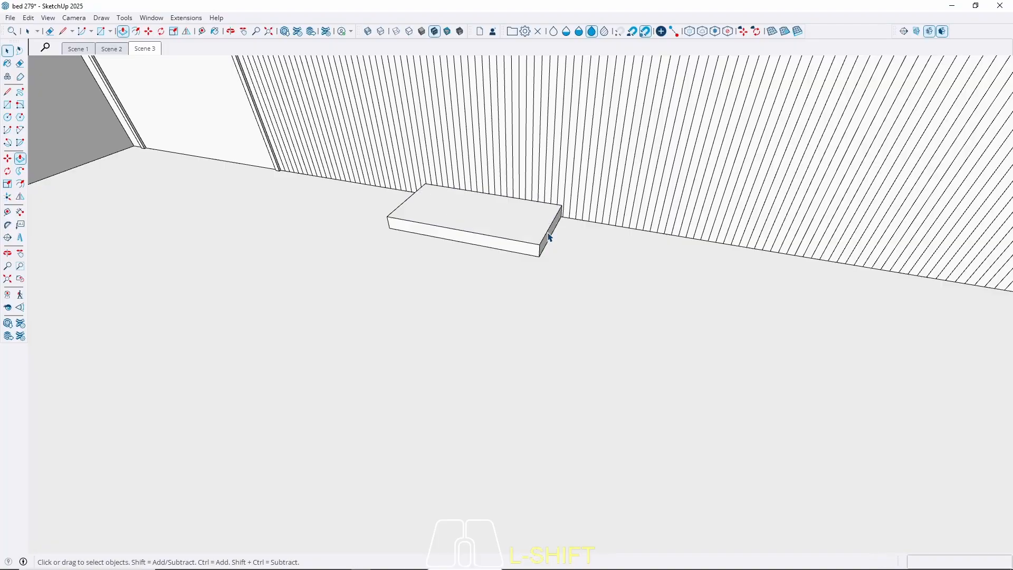
pyautogui.press('p')
pyautogui.moveTo(572, 248); pyautogui.dragTo(517, 425, button='middle')
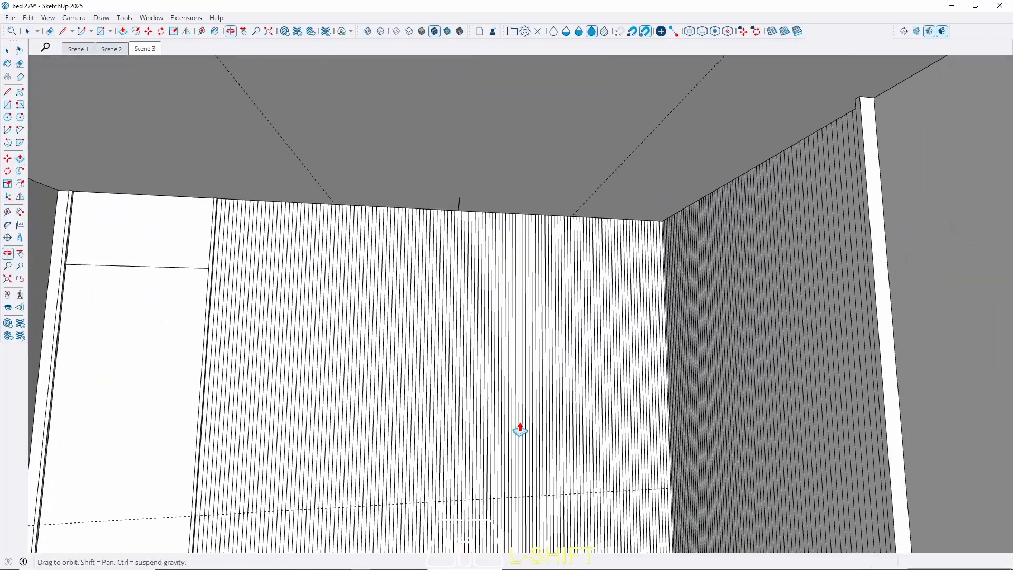
pyautogui.click(607, 181)
# Select the entire long block with all its edges and faces and make it a group
pyautogui.press('space')
pyautogui.scroll(-2, 608, 182)
pyautogui.moveTo(448, 362); pyautogui.dragTo(522, 366, button='middle')
pyautogui.scroll(3, 492, 411)
pyautogui.tripleClick(491, 410)
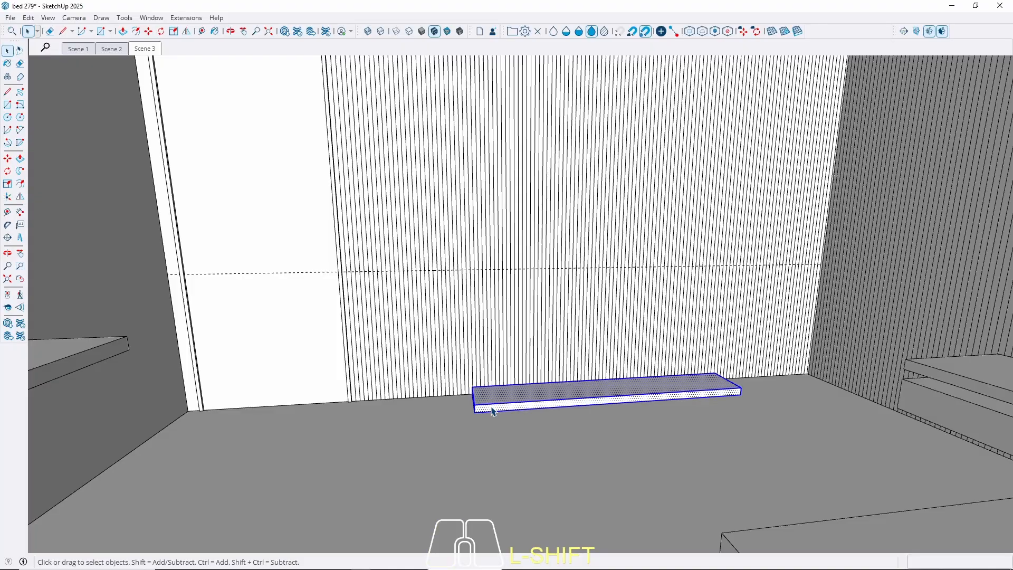
pyautogui.rightClick(492, 410)
# Edit the block group and push its long front face toward the slatted wall to reduce the depth, closing the group when finished
pyautogui.moveTo(468, 368); pyautogui.dragTo(683, 435, button='middle')
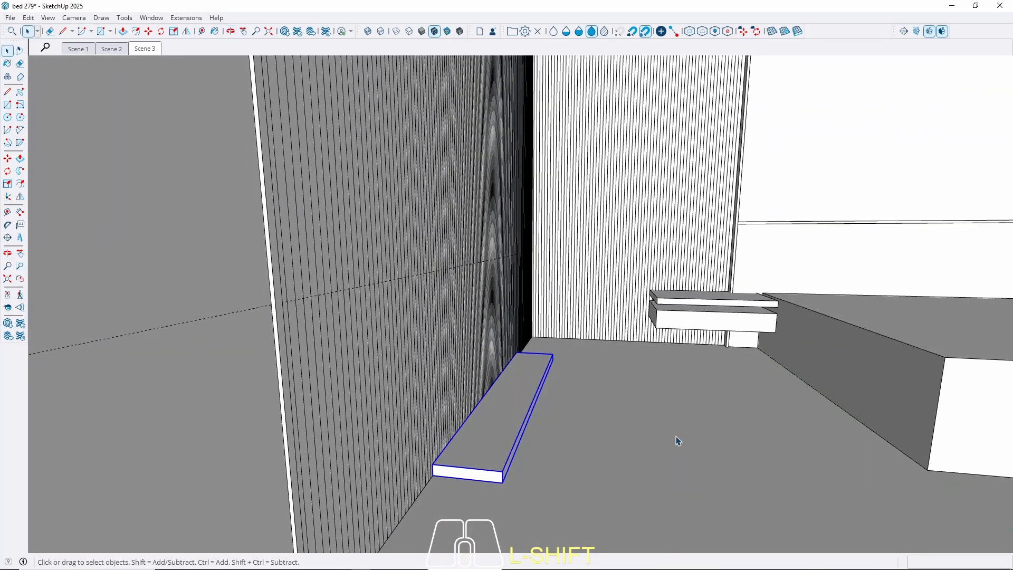
pyautogui.scroll(6, 509, 463)
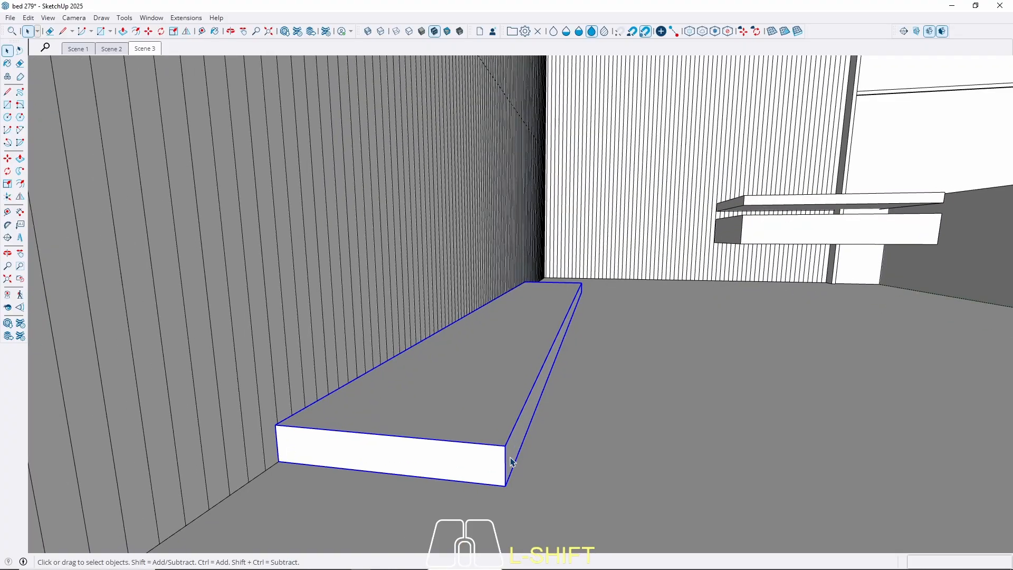
pyautogui.doubleClick(510, 461)
pyautogui.press('p')
pyautogui.press('p')
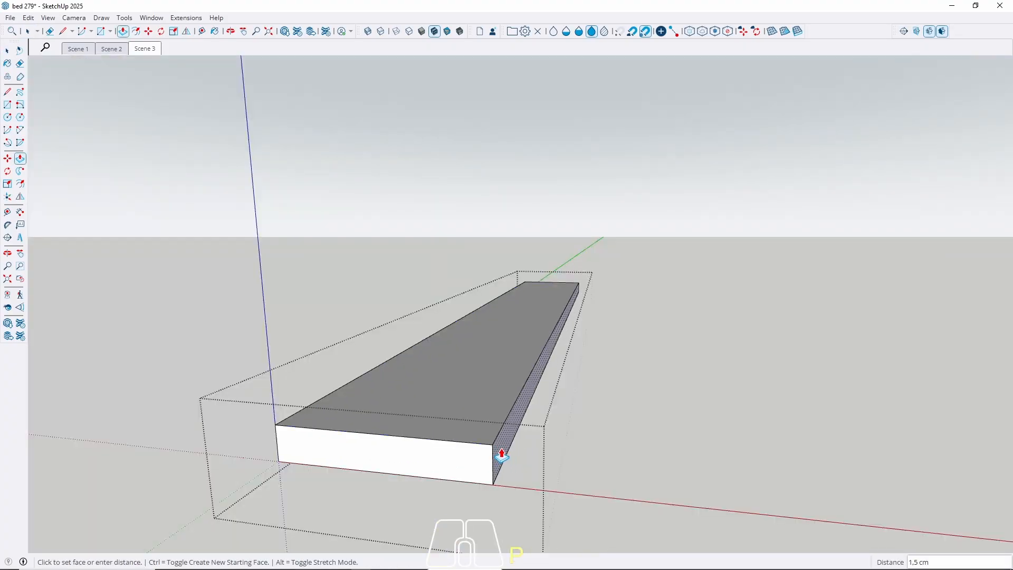
pyautogui.press('space')
pyautogui.press('m')
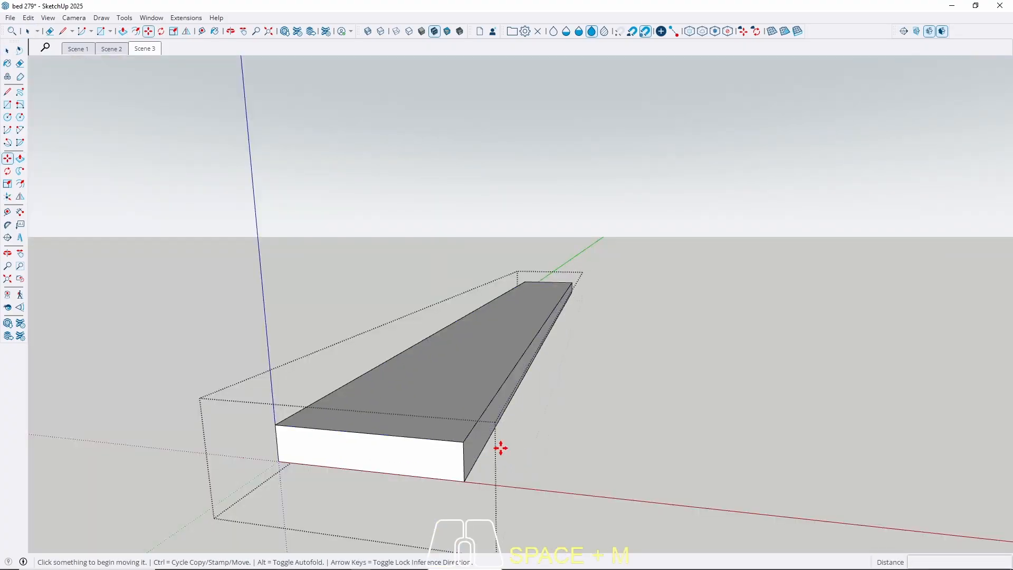
pyautogui.press('Escape')
pyautogui.scroll(-4, 274, 495)
pyautogui.moveTo(470, 439); pyautogui.dragTo(137, 506, button='middle')
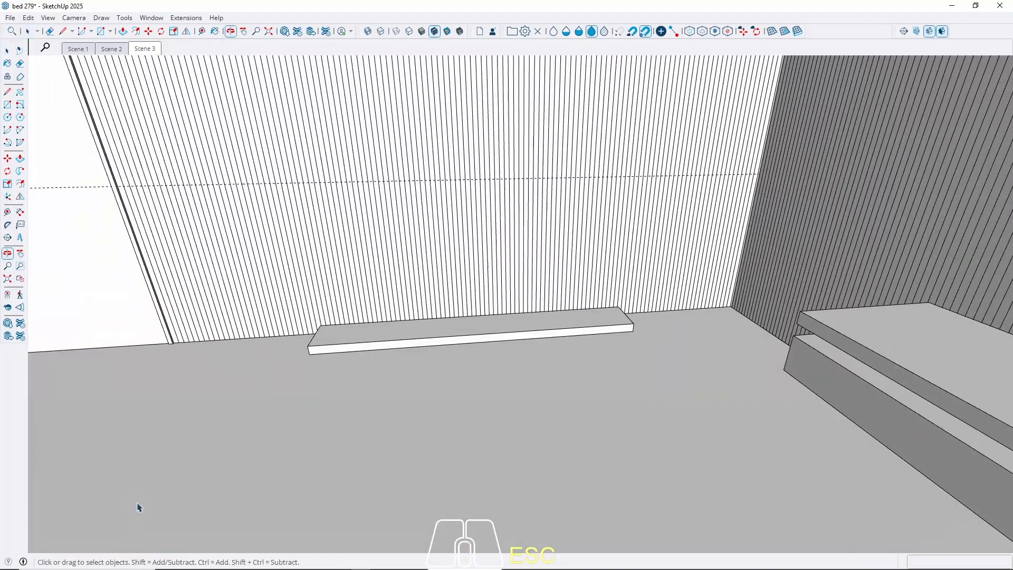
# Move the block group 80 cm straight up to align with the horizontal guide on the slatted wall
pyautogui.scroll(-2, 264, 501)
pyautogui.moveTo(371, 429); pyautogui.dragTo(438, 482, button='middle')
pyautogui.scroll(3, 414, 402)
pyautogui.click(411, 402)
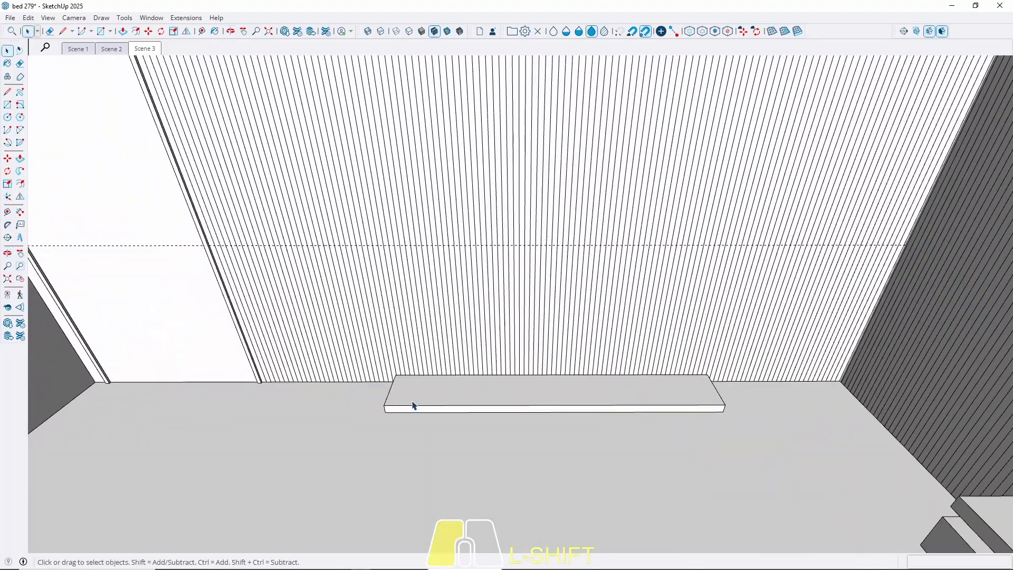
pyautogui.scroll(3, 411, 400)
pyautogui.scroll(3, 410, 403)
pyautogui.press('m')
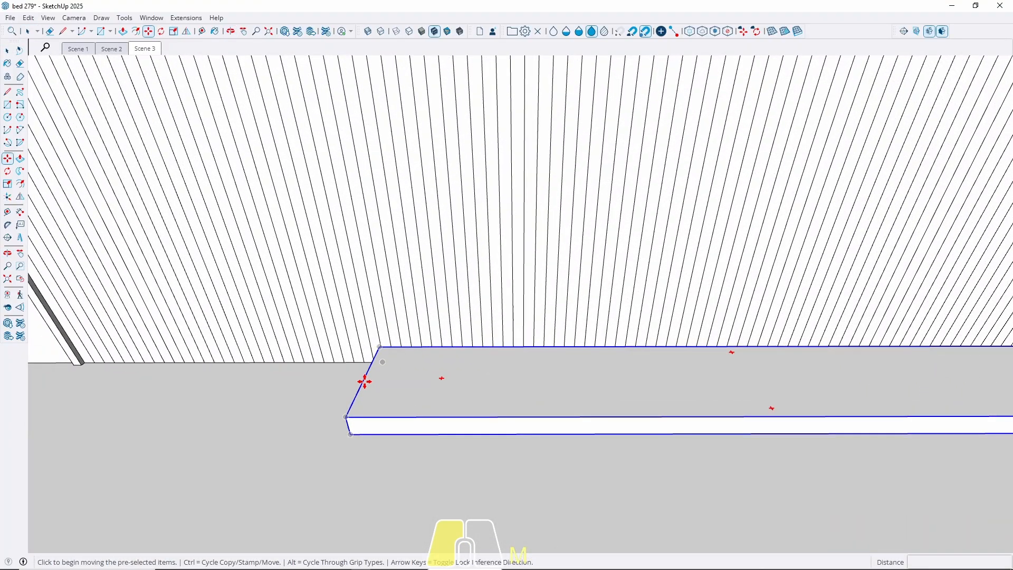
pyautogui.click(365, 381)
pyautogui.press('Up')
pyautogui.scroll(-5, 420, 445)
pyautogui.scroll(3, 259, 307)
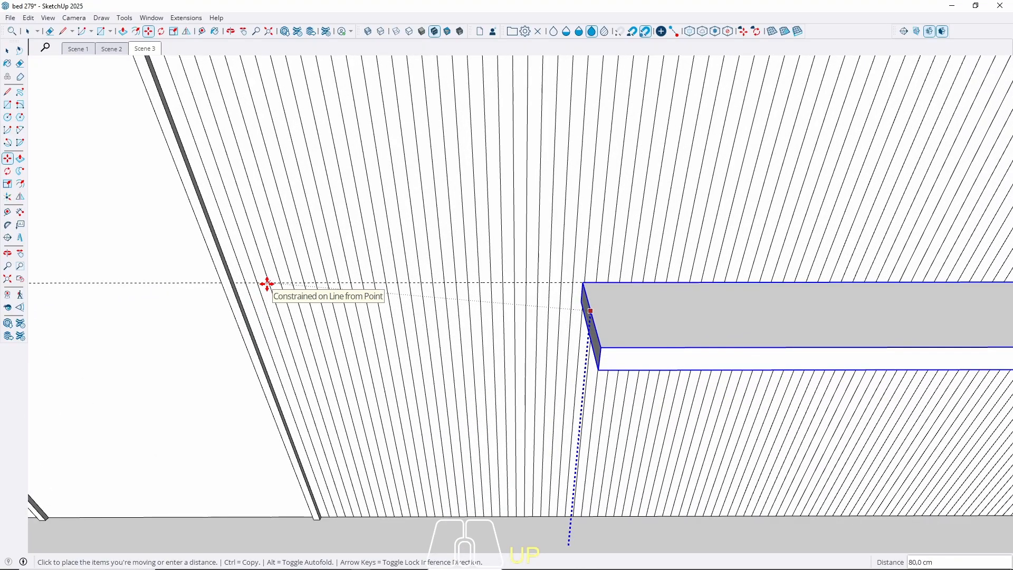
pyautogui.click(267, 284)
# Erase the short centre line on the ceiling above the slatted wall and delete all guides in the model
pyautogui.scroll(-5, 269, 283)
pyautogui.press('space')
pyautogui.moveTo(335, 292); pyautogui.dragTo(506, 289, button='middle')
pyautogui.scroll(5, 516, 169)
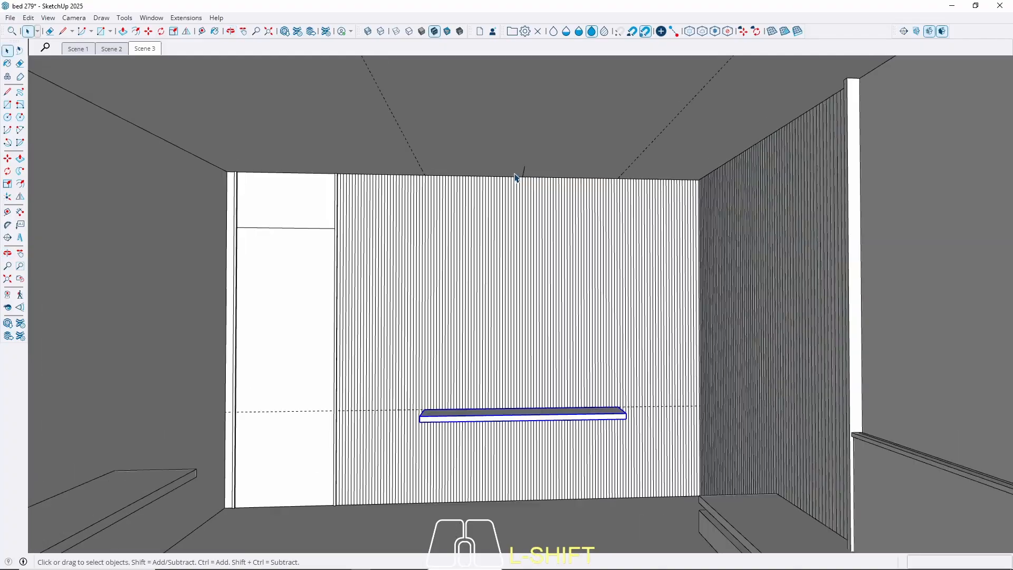
pyautogui.scroll(2, 517, 174)
pyautogui.press('e')
pyautogui.scroll(-6, 549, 159)
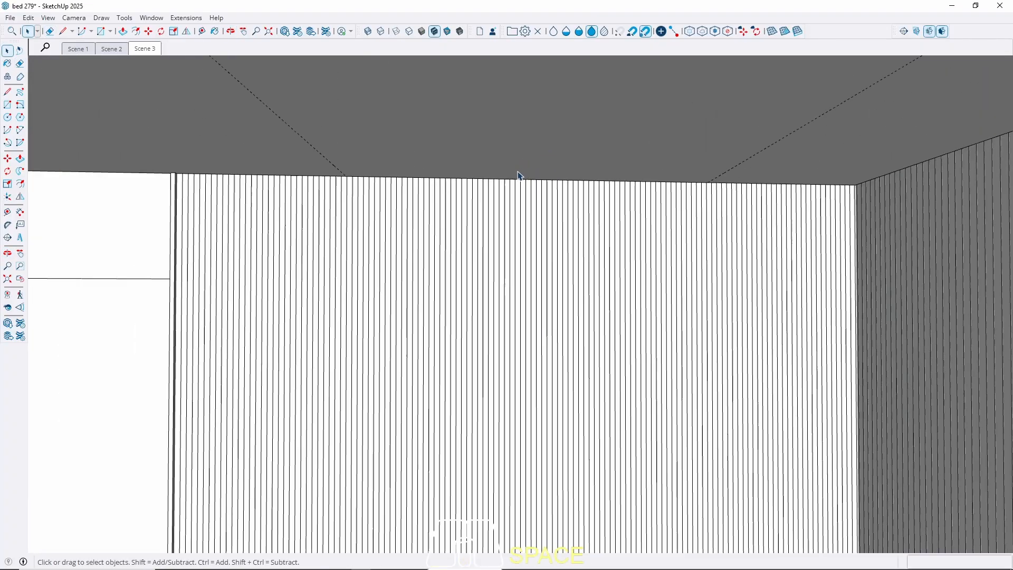
pyautogui.press('space')
pyautogui.click(29, 18)
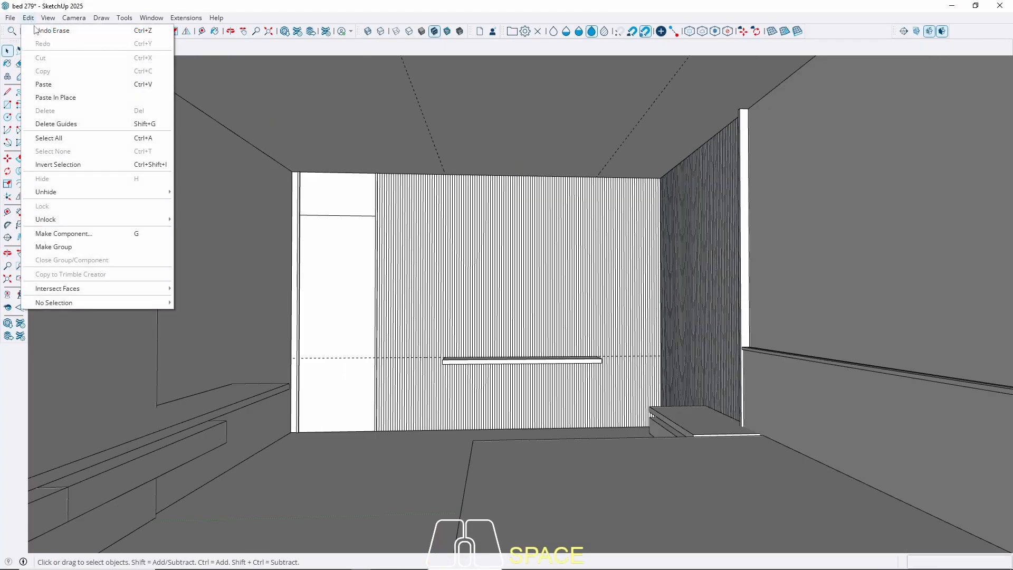
pyautogui.click(77, 123)
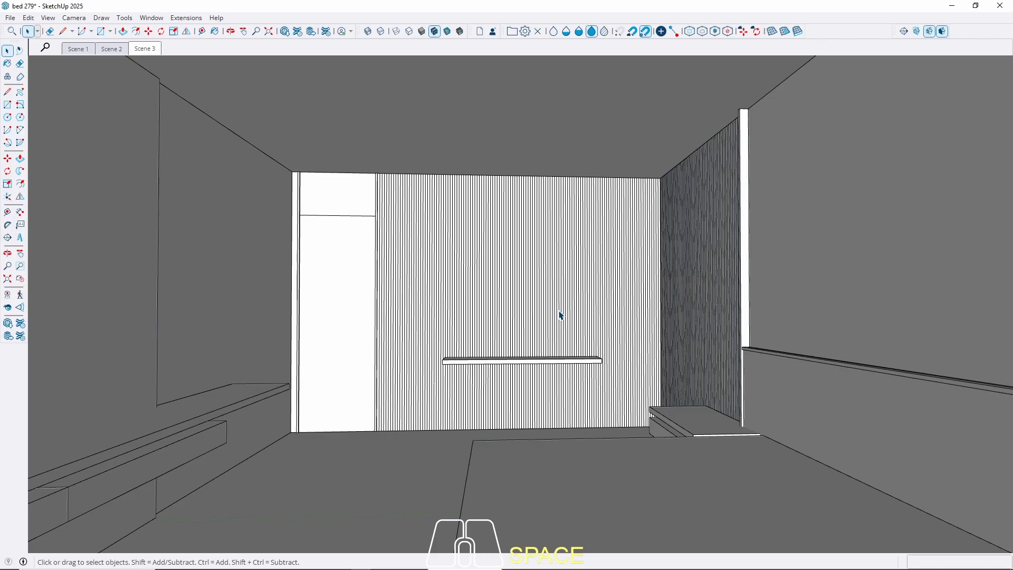
# Edit the shelf group and place guides 5 cm in from the doorway-side end edge and the front edge of its top face
pyautogui.scroll(2, 561, 311)
pyautogui.moveTo(547, 327); pyautogui.dragTo(646, 438, button='middle')
pyautogui.scroll(5, 412, 378)
pyautogui.moveTo(475, 369); pyautogui.dragTo(558, 464, button='middle')
pyautogui.scroll(-2, 217, 436)
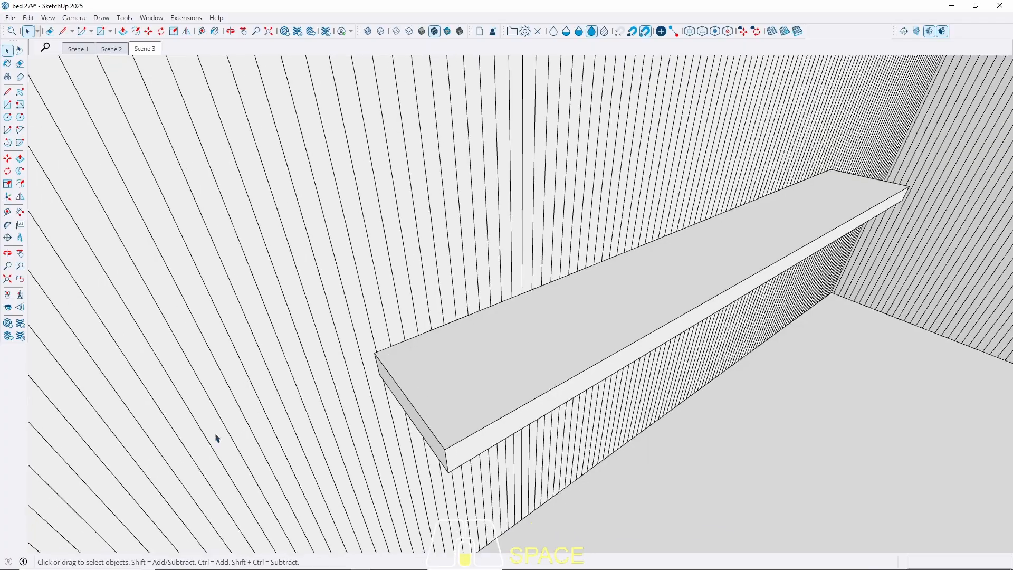
pyautogui.scroll(-2, 588, 354)
pyautogui.moveTo(588, 354); pyautogui.dragTo(348, 439, button='middle')
pyautogui.scroll(3, 359, 396)
pyautogui.doubleClick(360, 388)
pyautogui.press('space')
pyautogui.scroll(5, 339, 380)
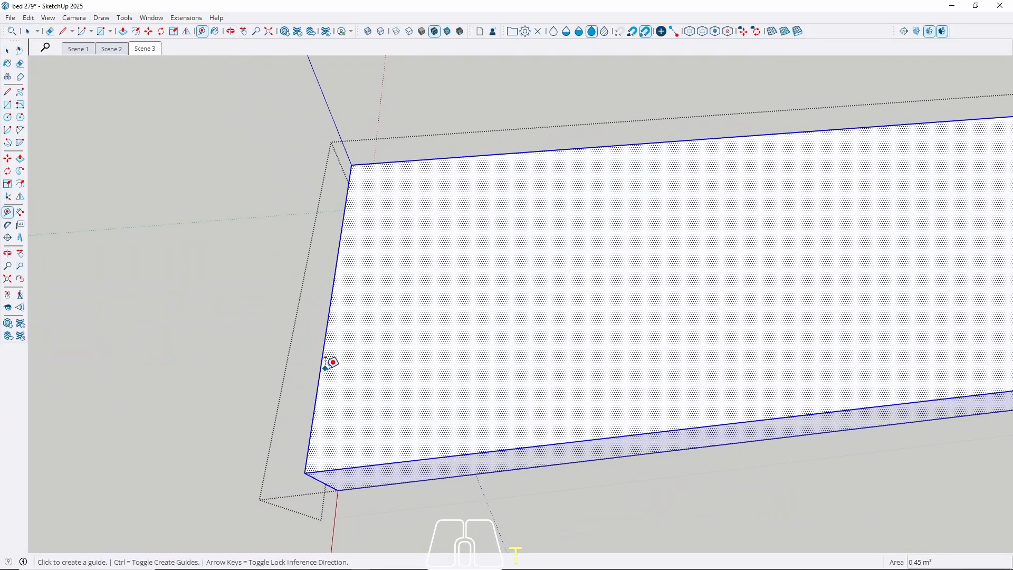
pyautogui.click(325, 366)
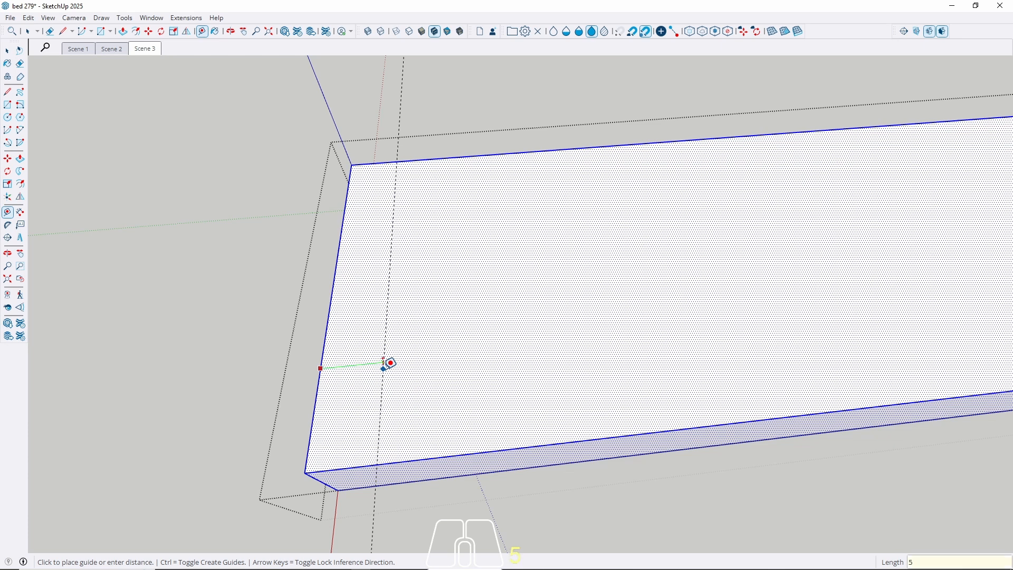
pyautogui.click(416, 448)
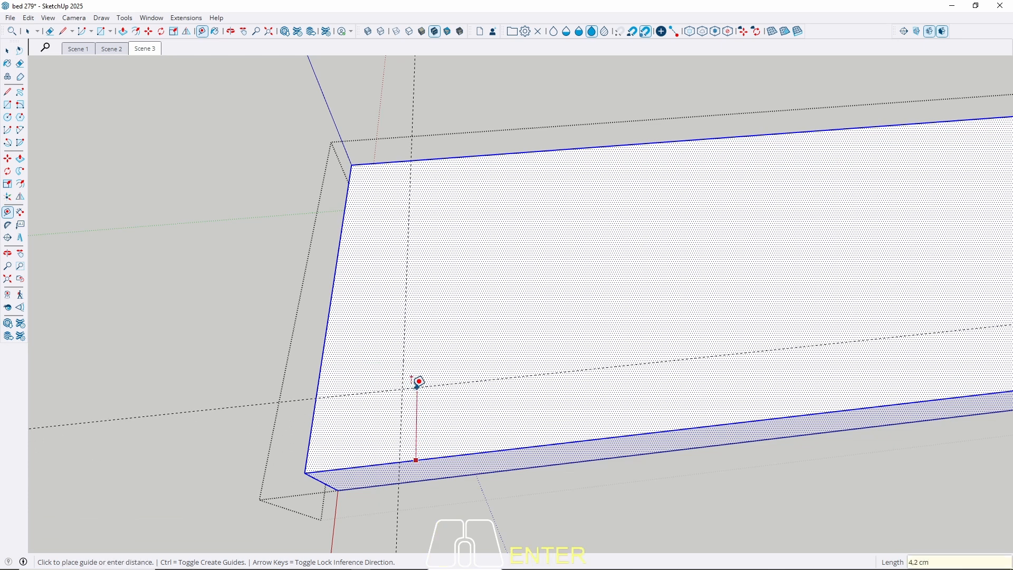
# Draw a tangent arc of 5 cm radius across the shelf's front corner, between the points where the guides meet the edges
pyautogui.press('space')
pyautogui.press('a')
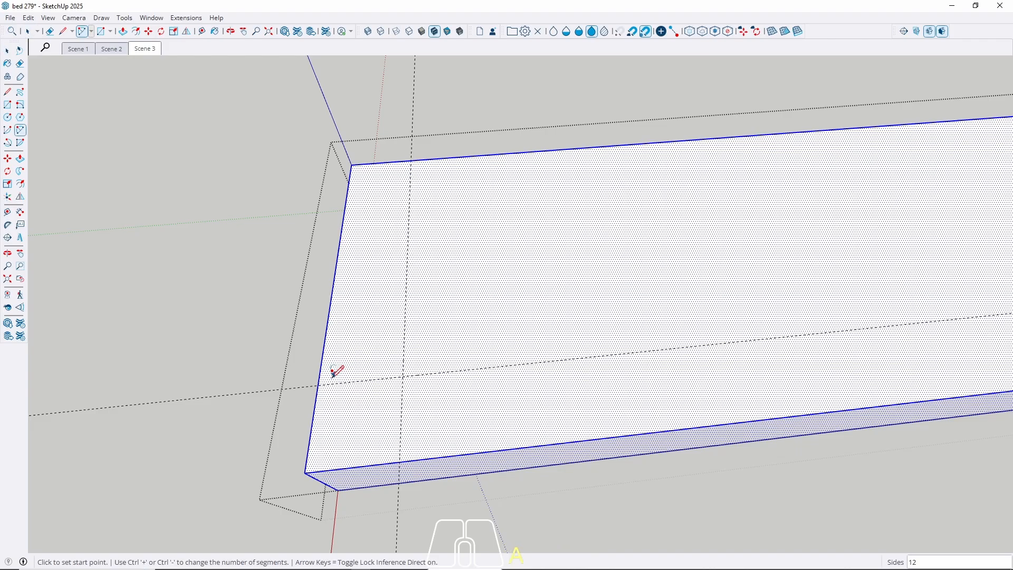
pyautogui.click(317, 385)
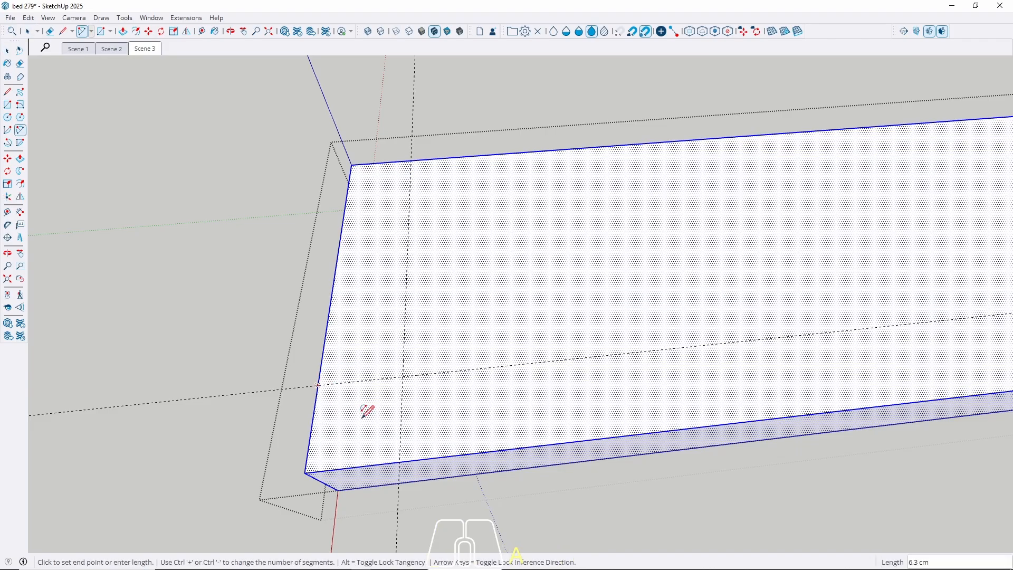
pyautogui.click(399, 461)
pyautogui.press('space')
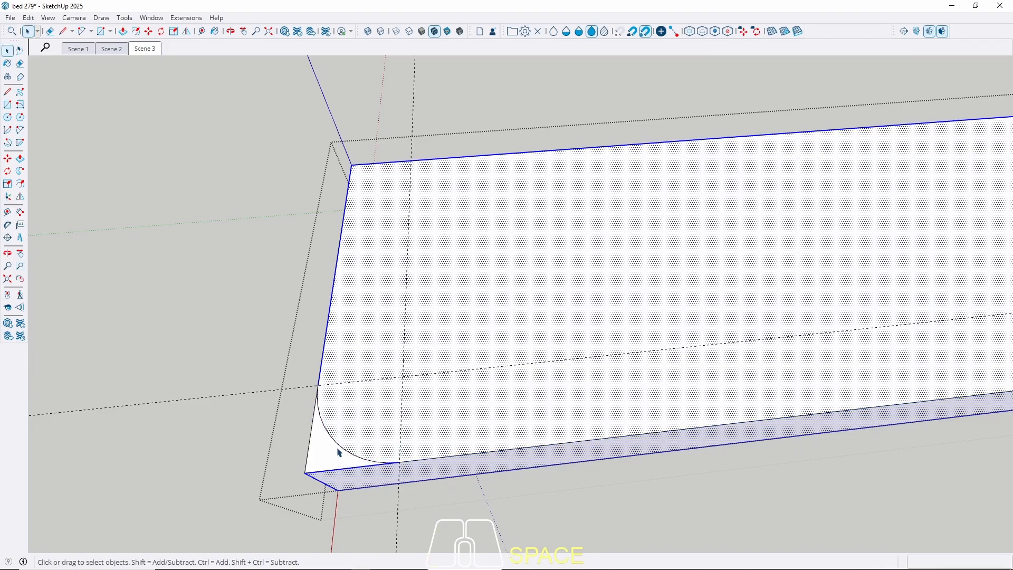
# Select the corner arc, show its entity information and set its segments to 30
pyautogui.click(339, 448)
pyautogui.rightClick(340, 449)
pyautogui.click(328, 439)
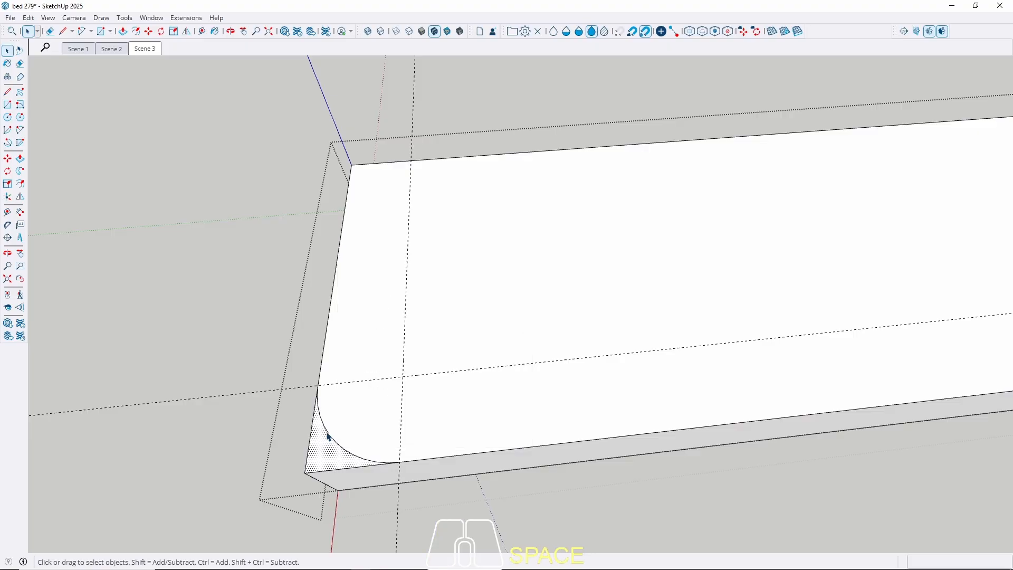
pyautogui.rightClick(327, 435)
pyautogui.click(350, 251)
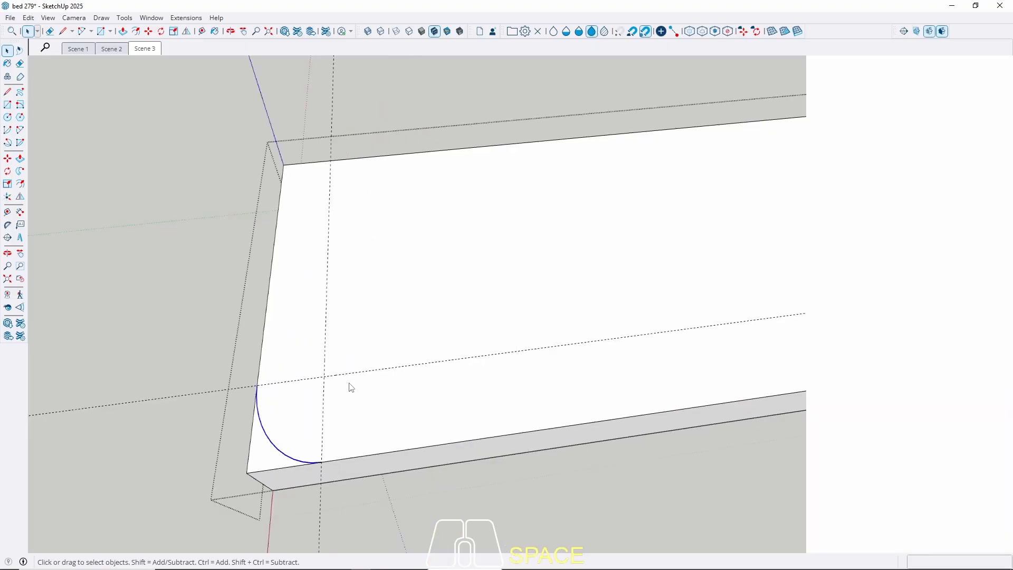
pyautogui.click(255, 452)
pyautogui.scroll(6, 317, 412)
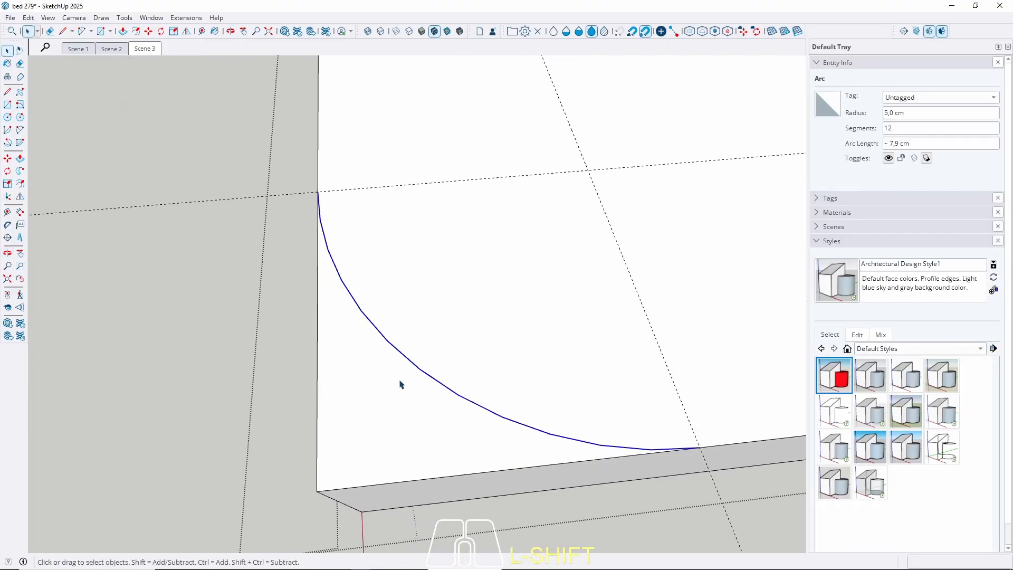
pyautogui.scroll(-3, 397, 382)
pyautogui.moveTo(457, 344); pyautogui.dragTo(335, 220, button='middle')
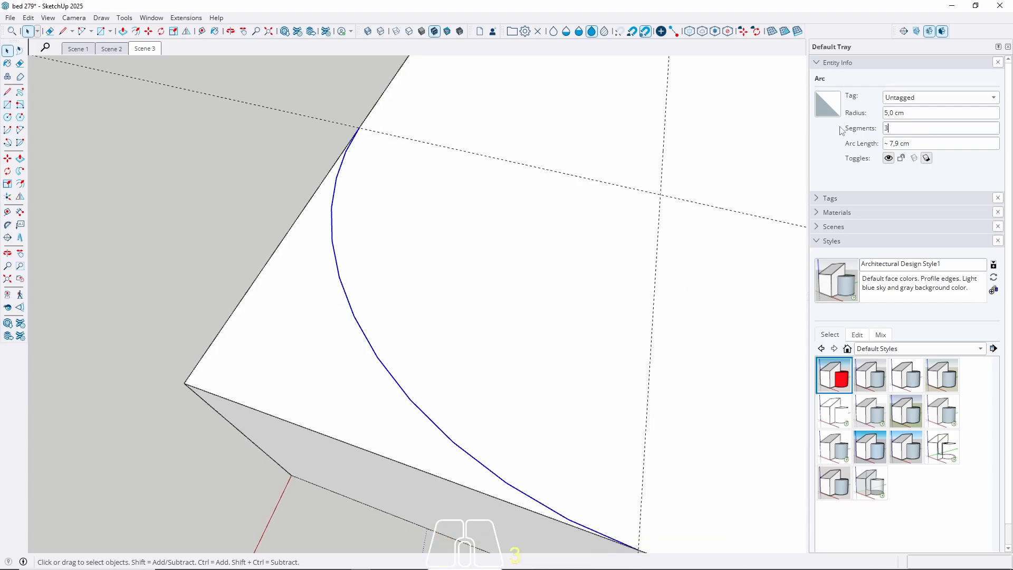
# Push the face outside the corner arc 5 cm through the shelf's thickness to cut the rounded corner
pyautogui.click(331, 314)
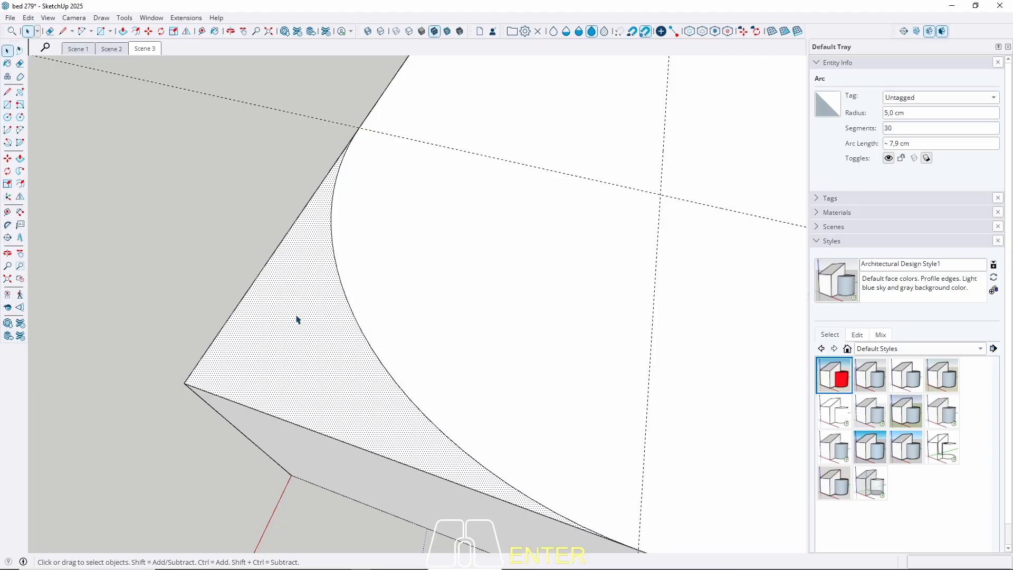
pyautogui.moveTo(296, 317); pyautogui.dragTo(290, 347, button='middle')
pyautogui.click(290, 356)
pyautogui.click(318, 474)
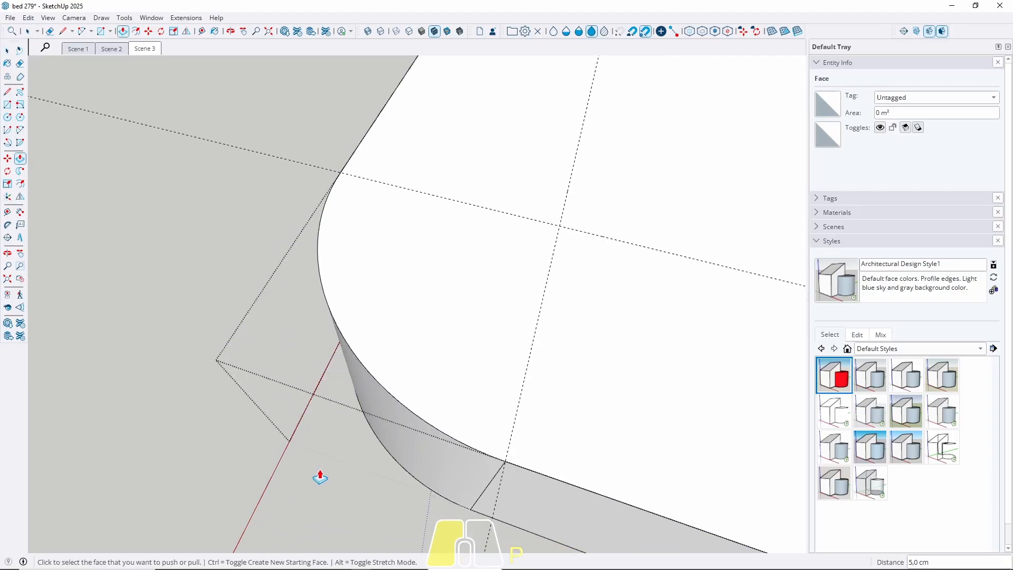
pyautogui.press('space')
# Place a guide 5 cm in from the far end edge of the shelf's top face, at the corner that is still square
pyautogui.moveTo(319, 475); pyautogui.dragTo(423, 296, button='middle')
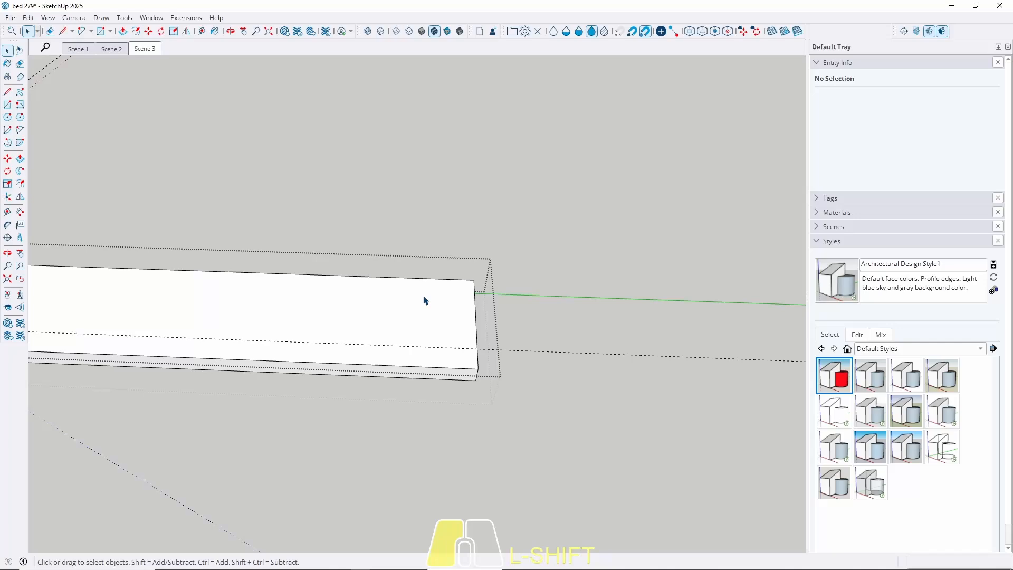
pyautogui.click(454, 323)
pyautogui.press('t')
pyautogui.scroll(2, 461, 322)
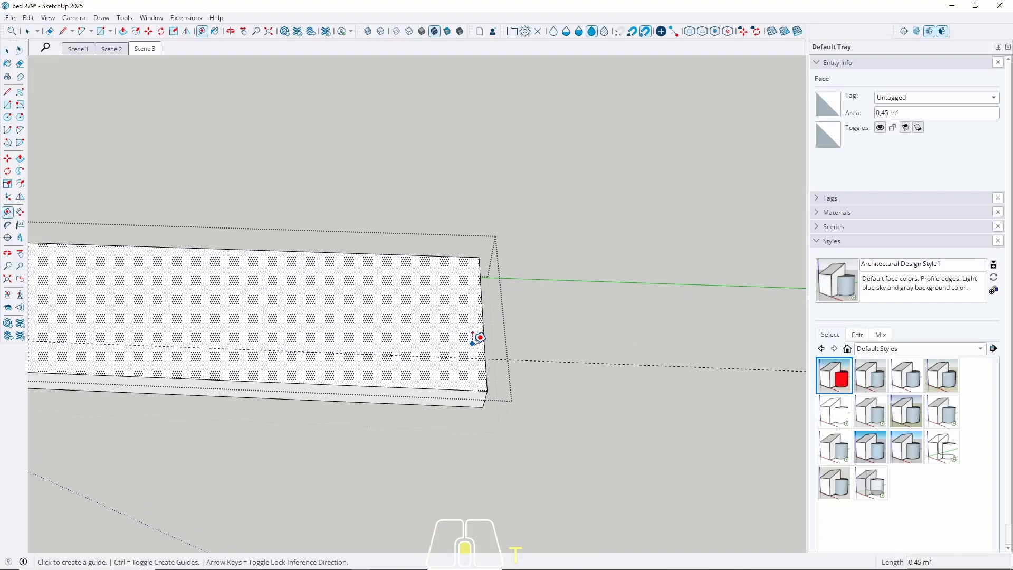
pyautogui.click(485, 331)
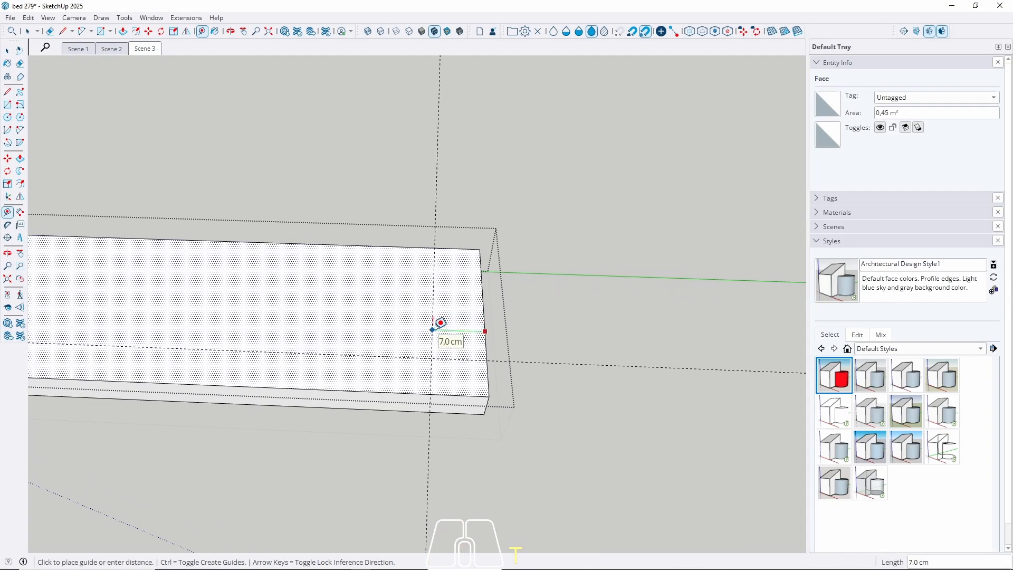
# Draw a tangent arc of 5 cm radius across the shelf's remaining square front corner, between the points where the guides meet the edges
pyautogui.press('a')
pyautogui.scroll(3, 434, 382)
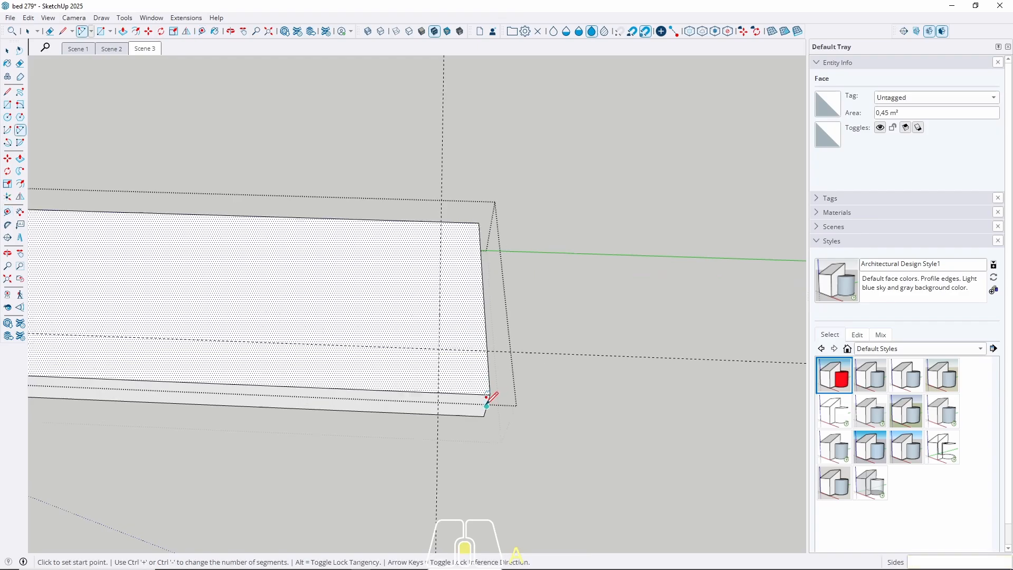
pyautogui.click(425, 389)
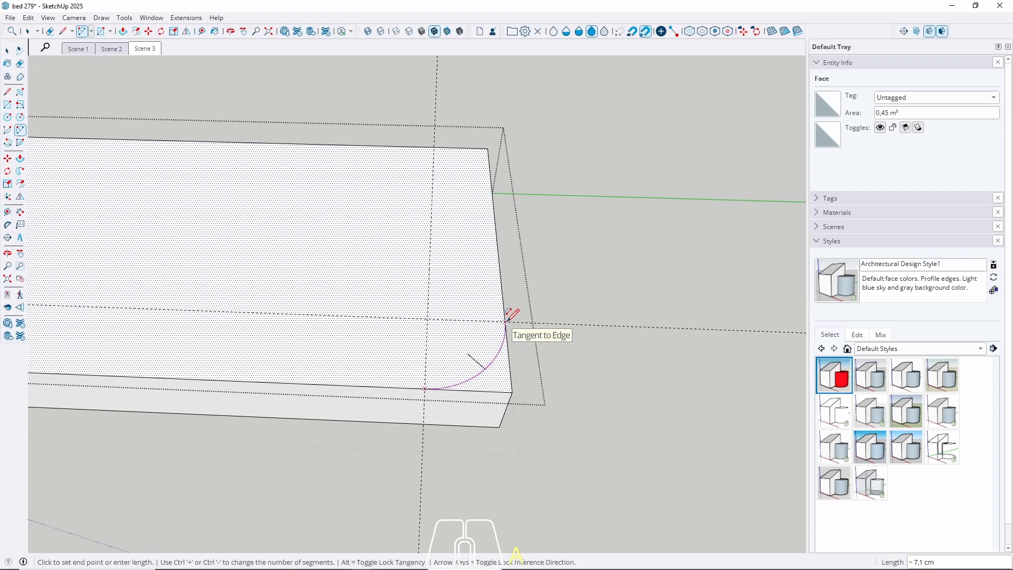
pyautogui.click(506, 316)
pyautogui.press('space')
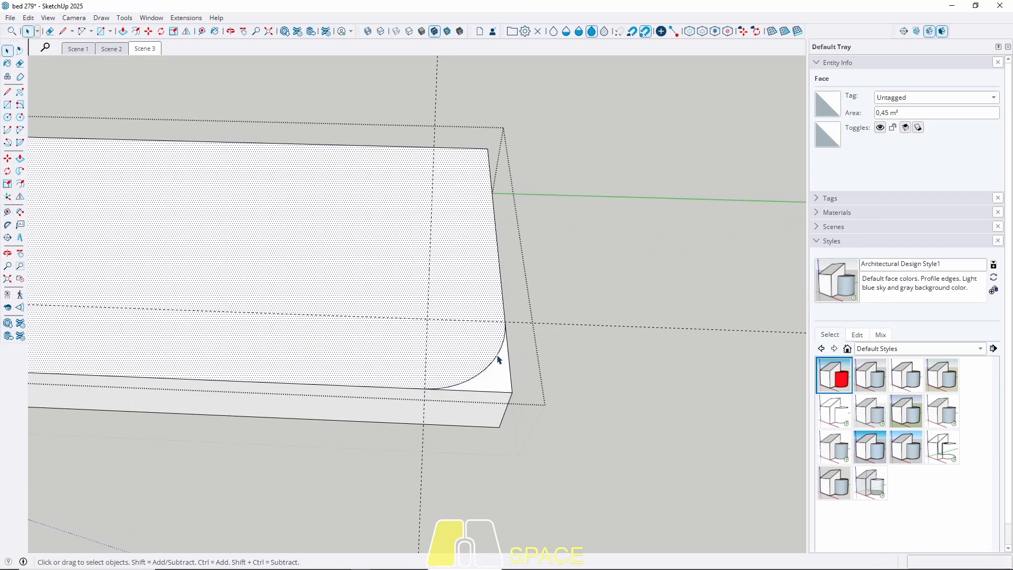
# Select the new corner arc to edit its segments, and push the face outside it through the shelf's thickness to round the corner
pyautogui.click(498, 358)
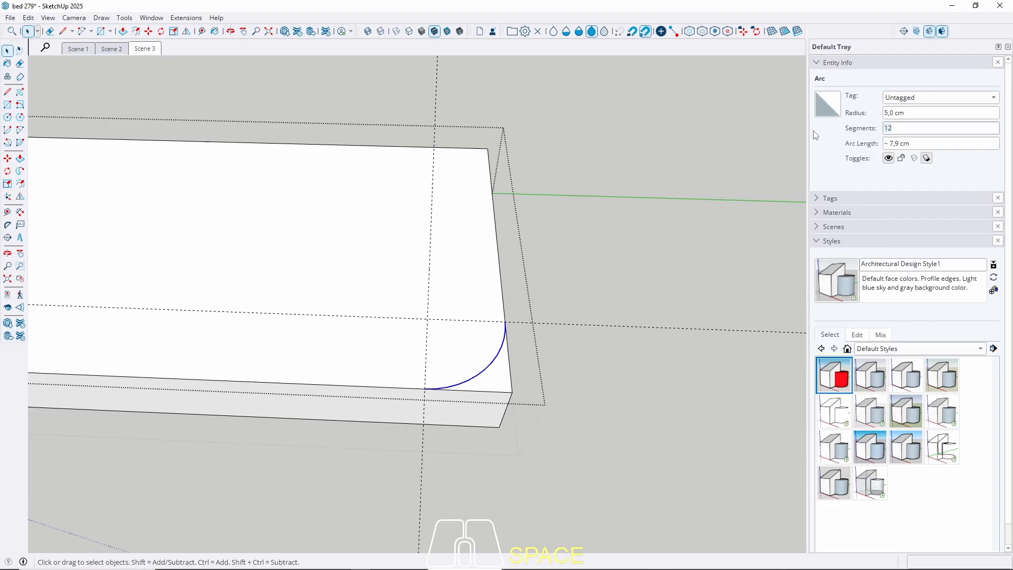
pyautogui.press('p')
pyautogui.click(494, 386)
pyautogui.click(485, 451)
pyautogui.press('space')
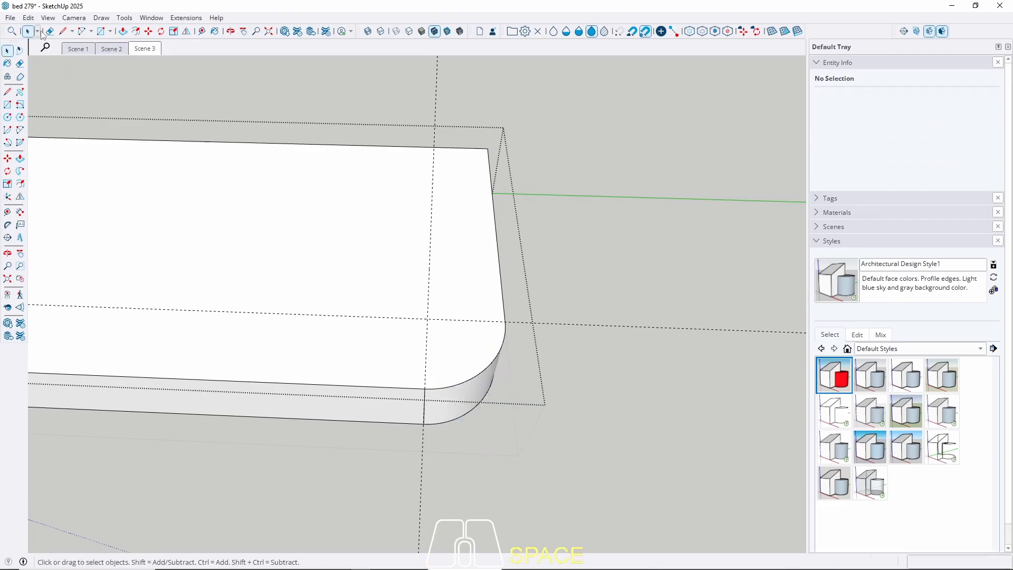
# Delete all guides and leave the shelf group to return to the whole bedroom
pyautogui.click(28, 17)
pyautogui.click(79, 121)
pyautogui.scroll(-4, 545, 226)
pyautogui.press('Escape')
pyautogui.moveTo(561, 224); pyautogui.dragTo(414, 349, button='middle')
pyautogui.scroll(-3, 462, 285)
pyautogui.scroll(-3, 461, 285)
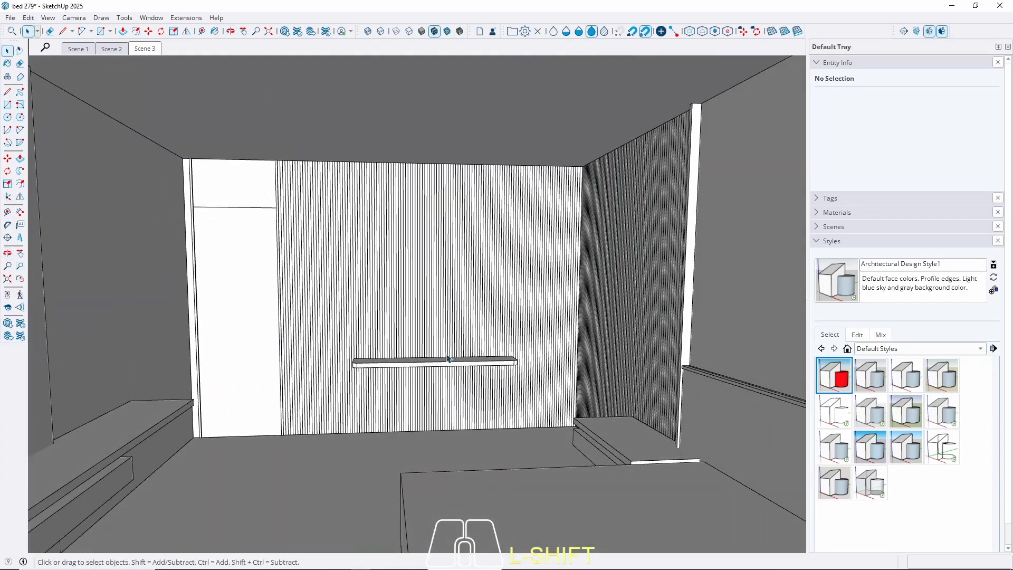
# Frame the room looking toward the glazed balcony wall and add that view as a new scene after Scene 3
pyautogui.scroll(2, 438, 353)
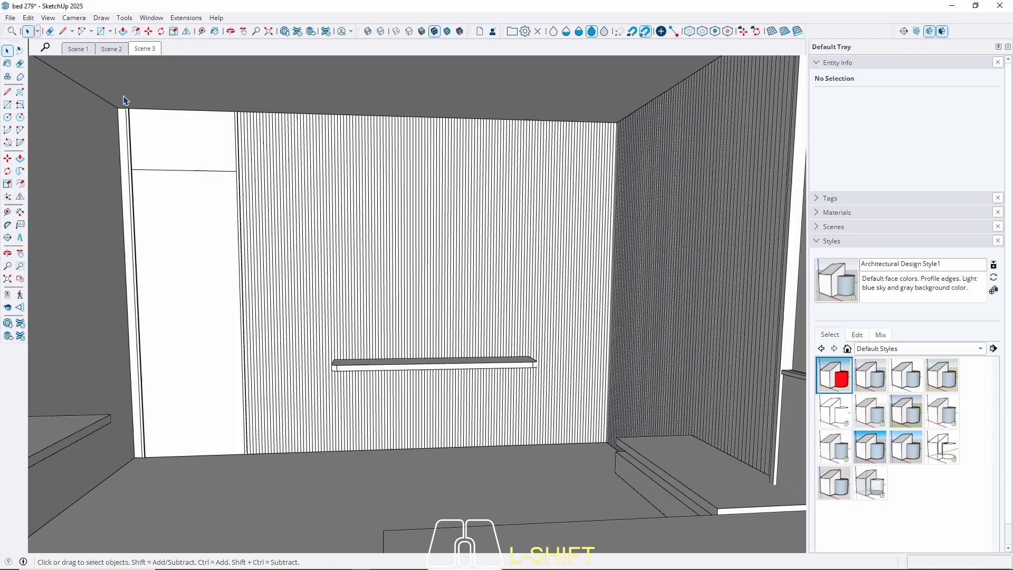
pyautogui.click(83, 52)
pyautogui.click(112, 48)
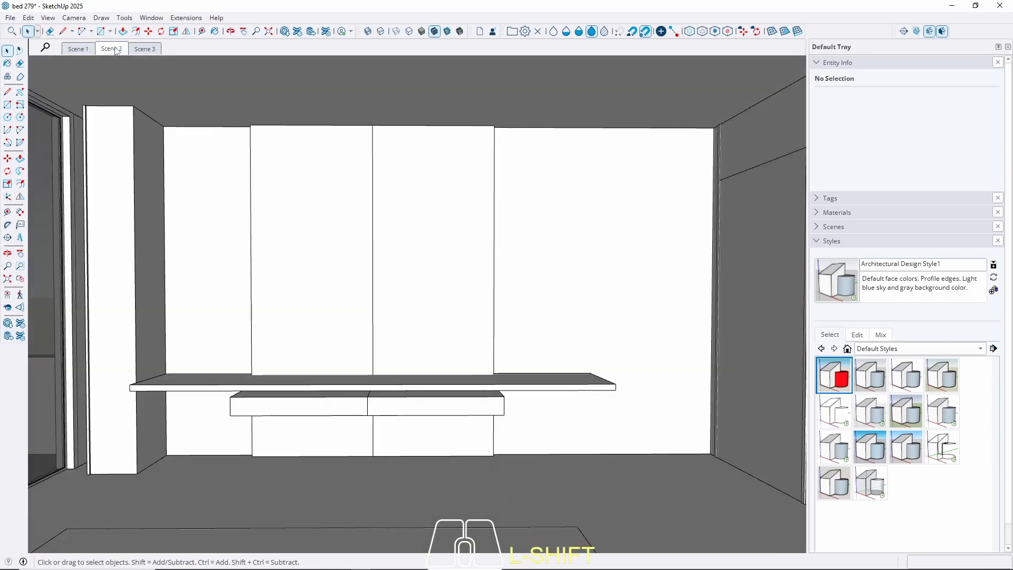
pyautogui.click(144, 48)
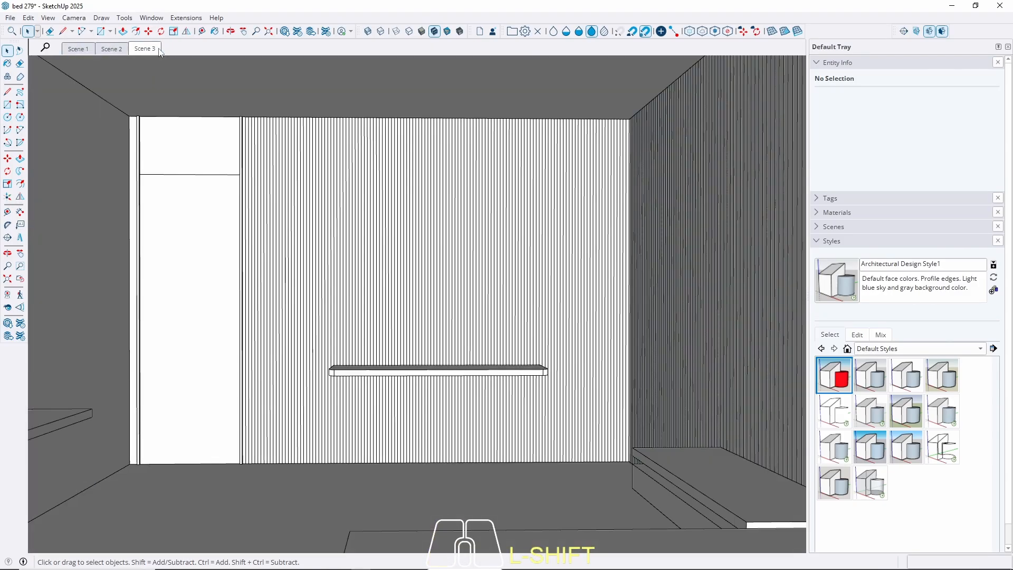
pyautogui.click(114, 50)
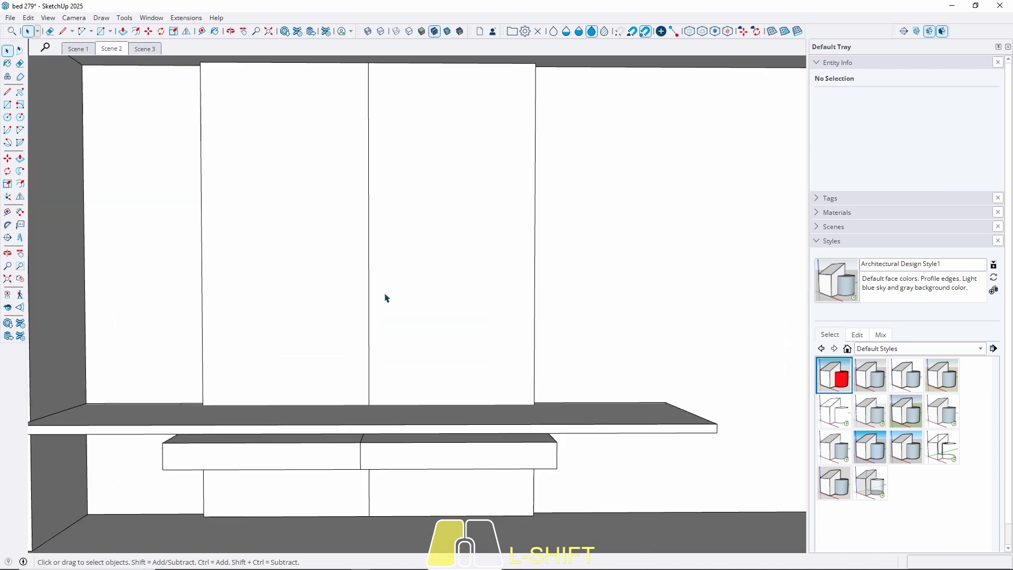
pyautogui.moveTo(385, 294); pyautogui.dragTo(292, 294, button='middle')
pyautogui.scroll(-2, 393, 294)
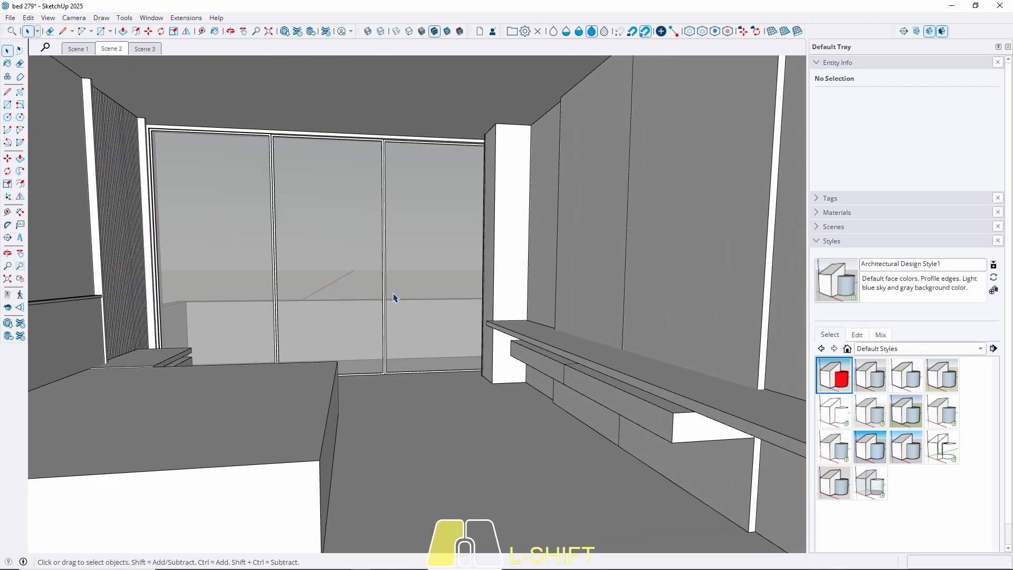
pyautogui.moveTo(393, 294); pyautogui.dragTo(422, 287, button='middle')
pyautogui.scroll(-1, 422, 288)
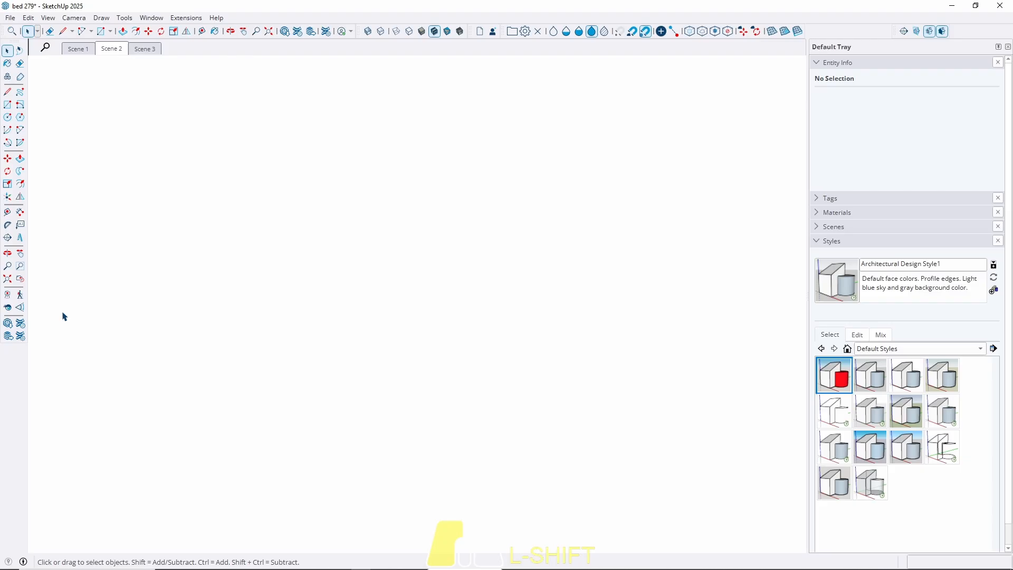
pyautogui.click(25, 281)
pyautogui.moveTo(492, 282); pyautogui.dragTo(453, 305, button='middle')
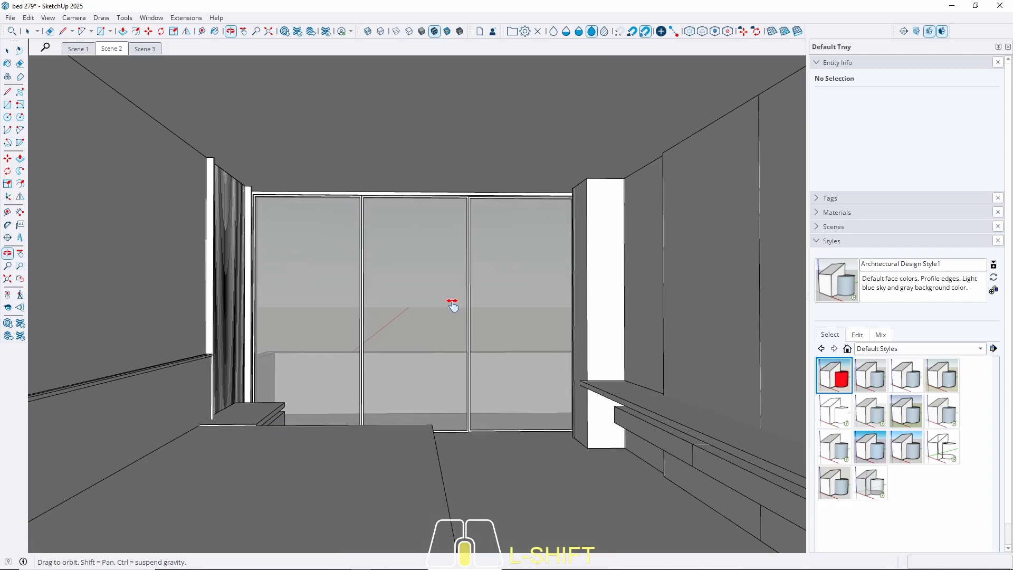
pyautogui.rightClick(142, 50)
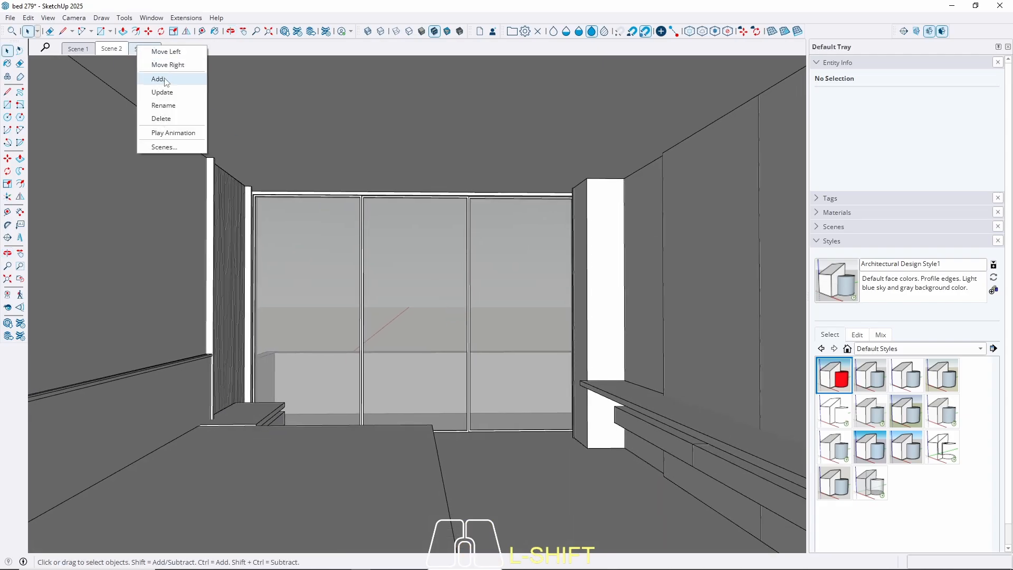
pyautogui.click(165, 82)
# Check the saved views from Scene 1 through Scene 4, ending on the headboard wall view
pyautogui.click(80, 50)
pyautogui.click(111, 49)
pyautogui.click(138, 50)
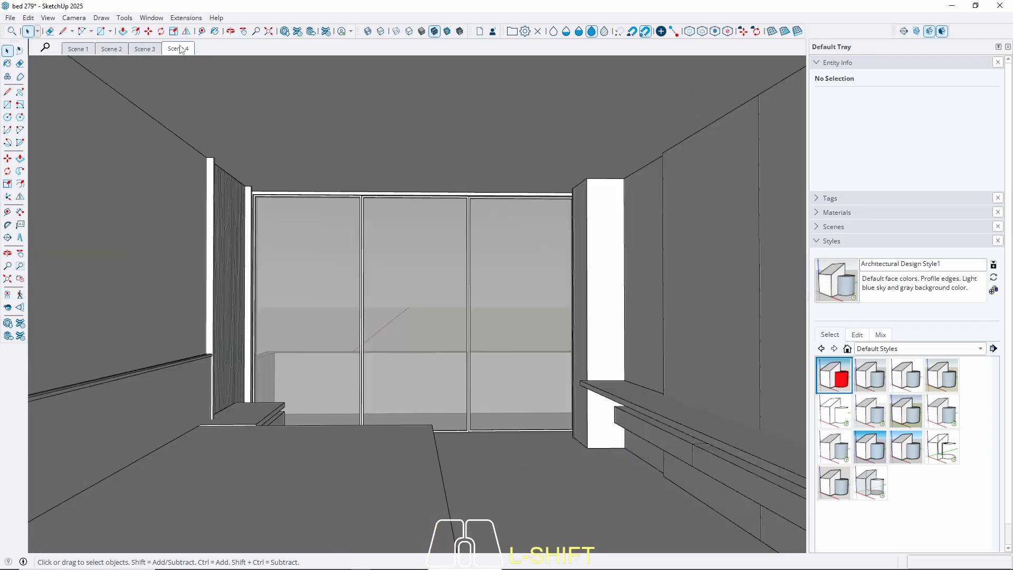
pyautogui.click(178, 49)
pyautogui.click(79, 49)
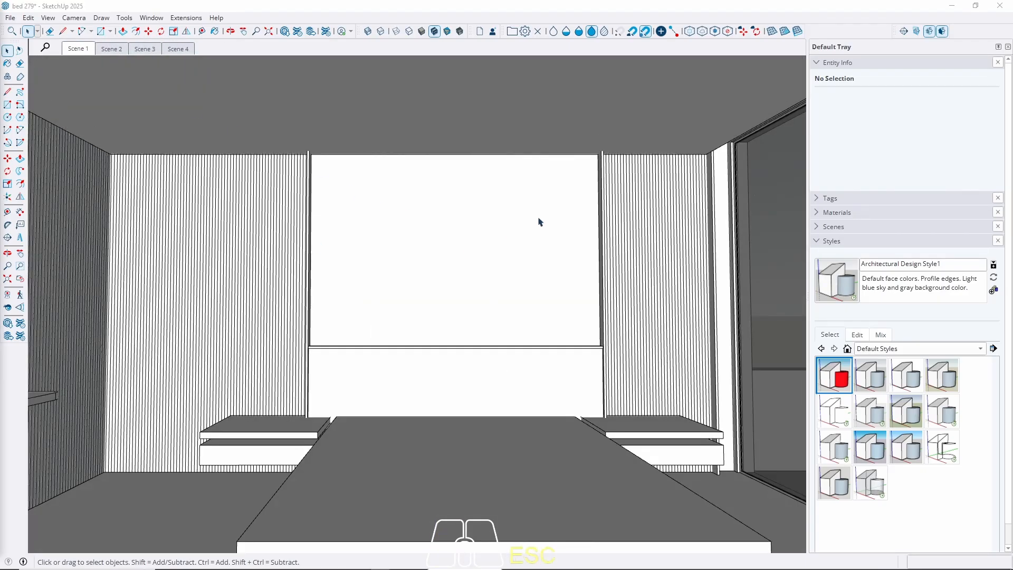
# Open the ceiling slab for editing and push its long side face 5 cm back from the wall
pyautogui.moveTo(538, 219); pyautogui.dragTo(258, 281, button='middle')
pyautogui.doubleClick(379, 260)
pyautogui.tripleClick(380, 260)
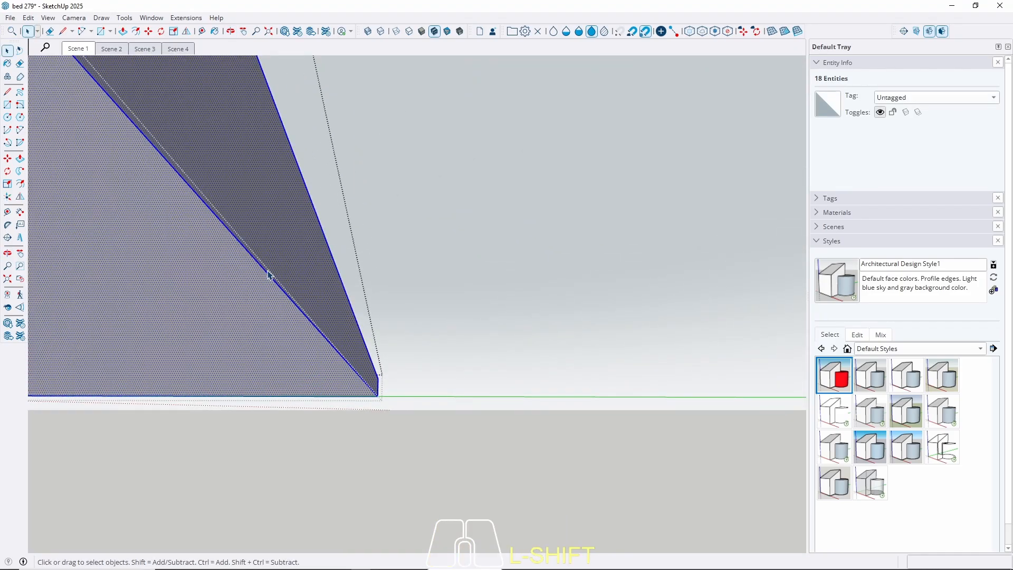
pyautogui.press('p')
pyautogui.click(263, 268)
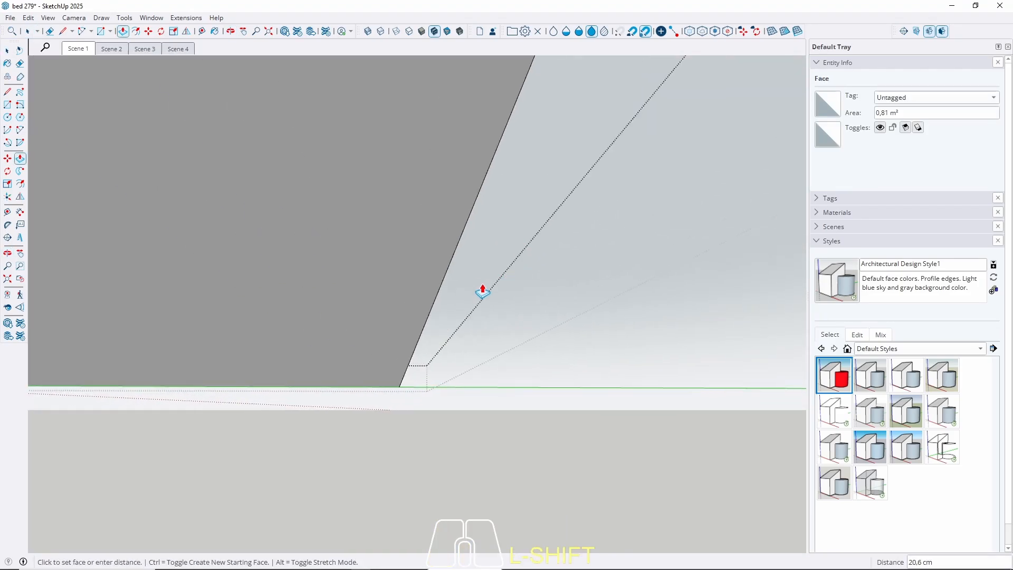
pyautogui.press('w')
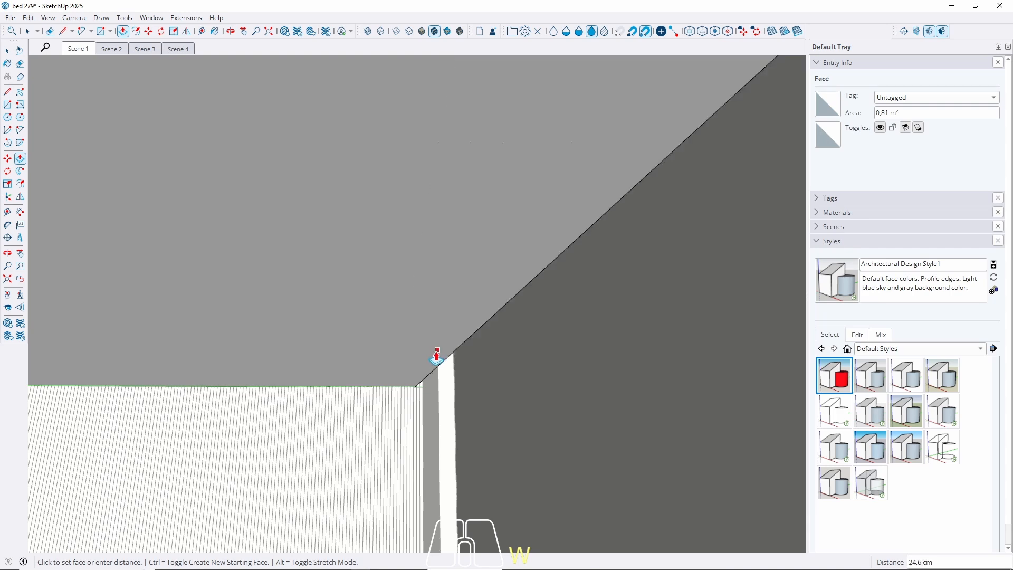
pyautogui.click(433, 389)
pyautogui.moveTo(432, 386); pyautogui.dragTo(433, 333, button='middle')
pyautogui.click(432, 334)
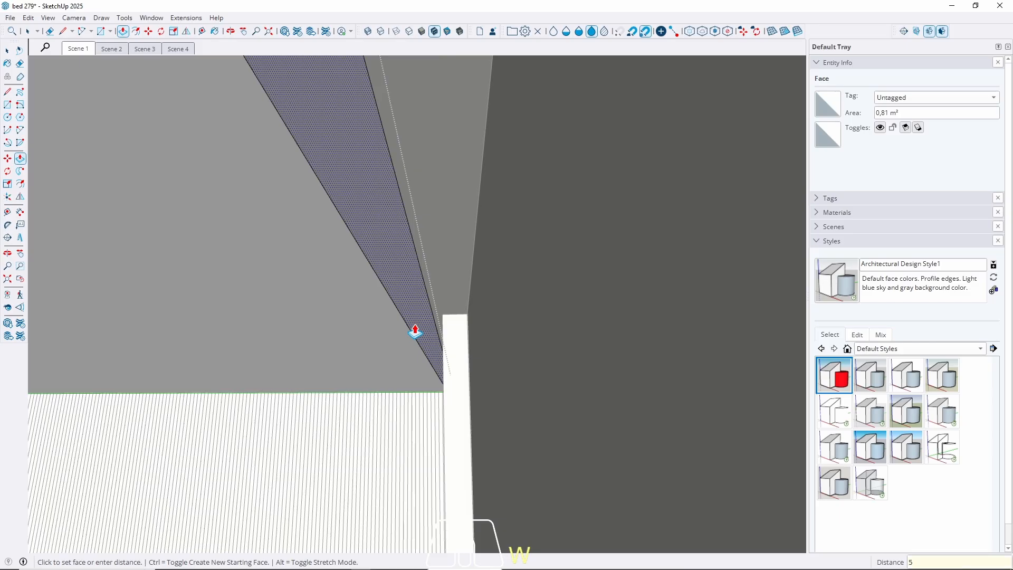
pyautogui.press('Return')
pyautogui.press('space')
# Push the ceiling slab's adjacent shorter side face 5 cm inward, leave the slab and restore the Scene 1 view
pyautogui.moveTo(412, 328); pyautogui.dragTo(276, 319, button='middle')
pyautogui.click(444, 321)
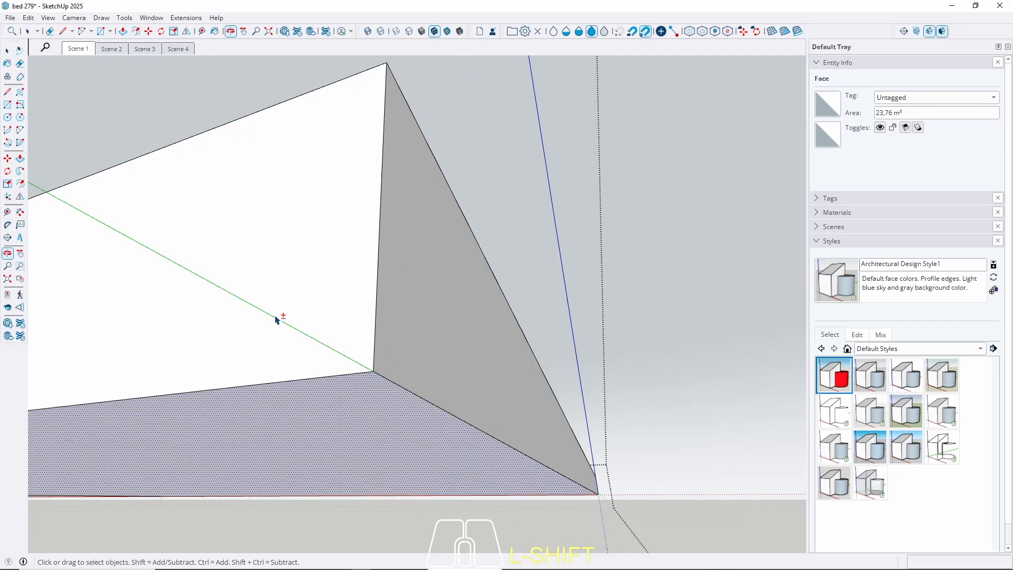
pyautogui.press('p')
pyautogui.click(427, 348)
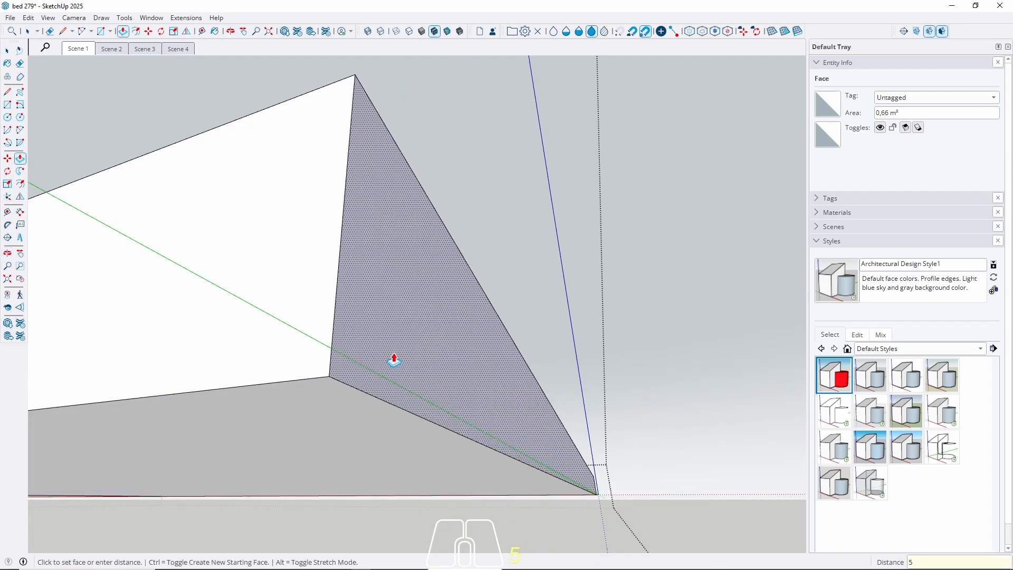
pyautogui.press('Return')
pyautogui.press('space')
pyautogui.moveTo(172, 397); pyautogui.dragTo(464, 305, button='middle')
pyautogui.press('Escape')
pyautogui.click(88, 57)
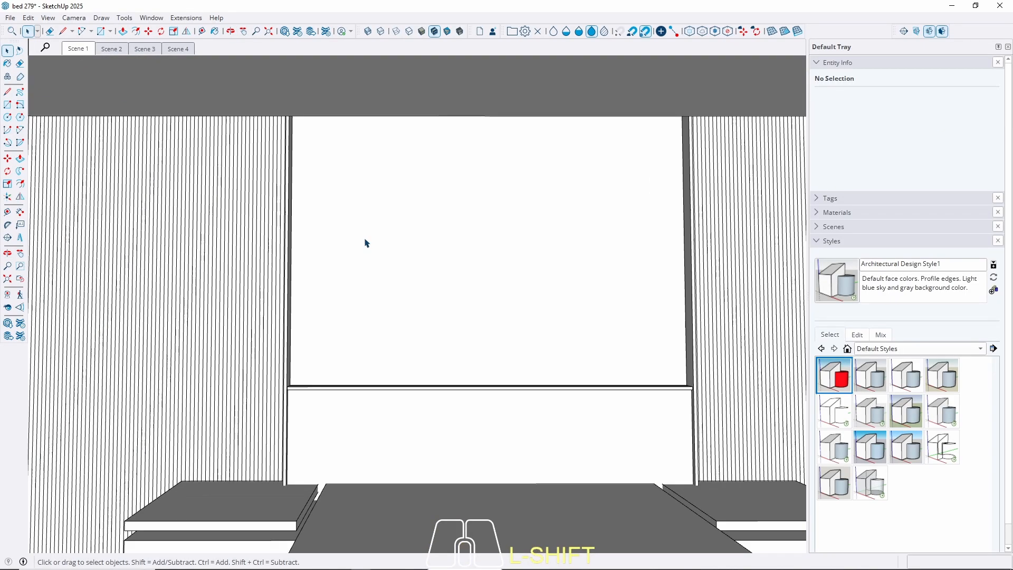
# Reopen the ceiling slab for editing and select its bottom edges along three sides
pyautogui.moveTo(364, 242); pyautogui.dragTo(647, 199, button='middle')
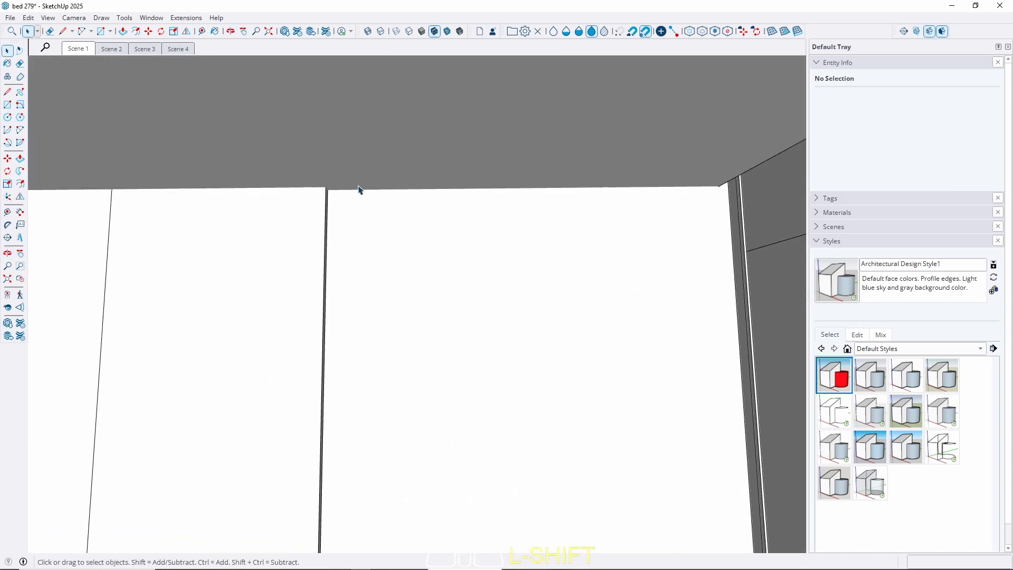
pyautogui.moveTo(359, 189); pyautogui.dragTo(480, 187, button='middle')
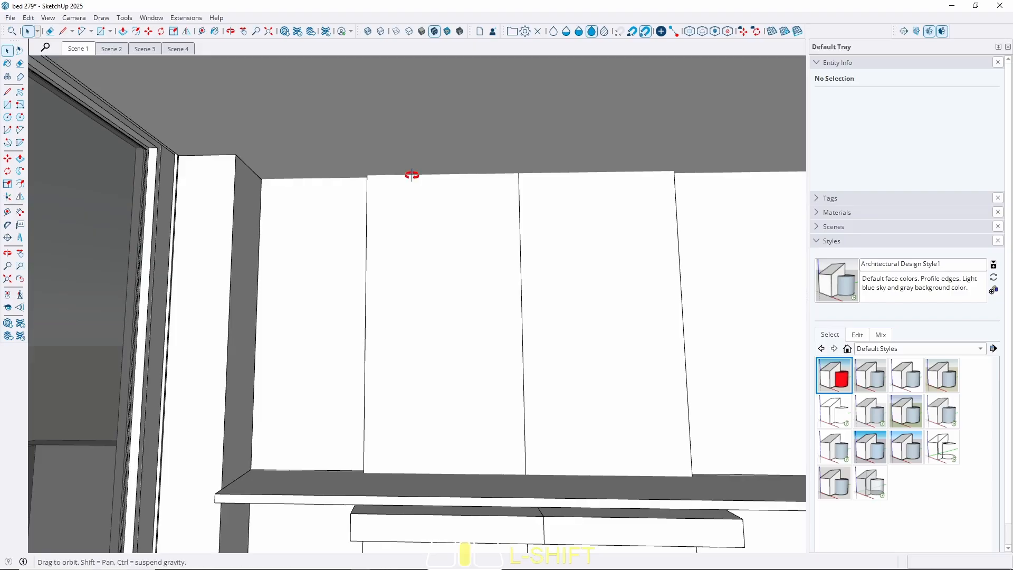
pyautogui.moveTo(412, 175); pyautogui.dragTo(330, 216, button='middle')
pyautogui.scroll(3, 328, 216)
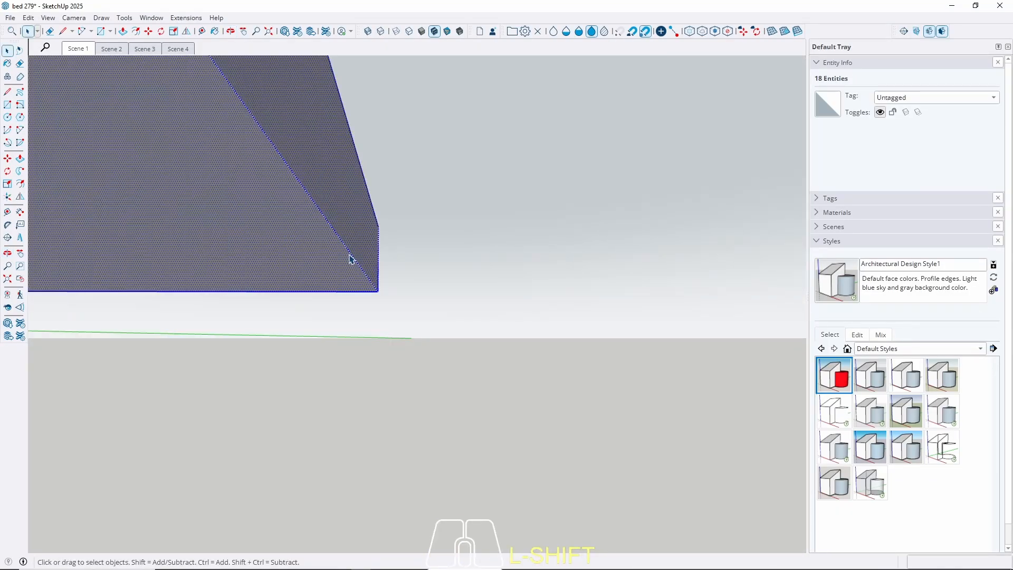
pyautogui.keyDown('shift'); pyautogui.click(373, 274); pyautogui.keyUp('shift')
pyautogui.moveTo(388, 274); pyautogui.dragTo(157, 309, button='middle')
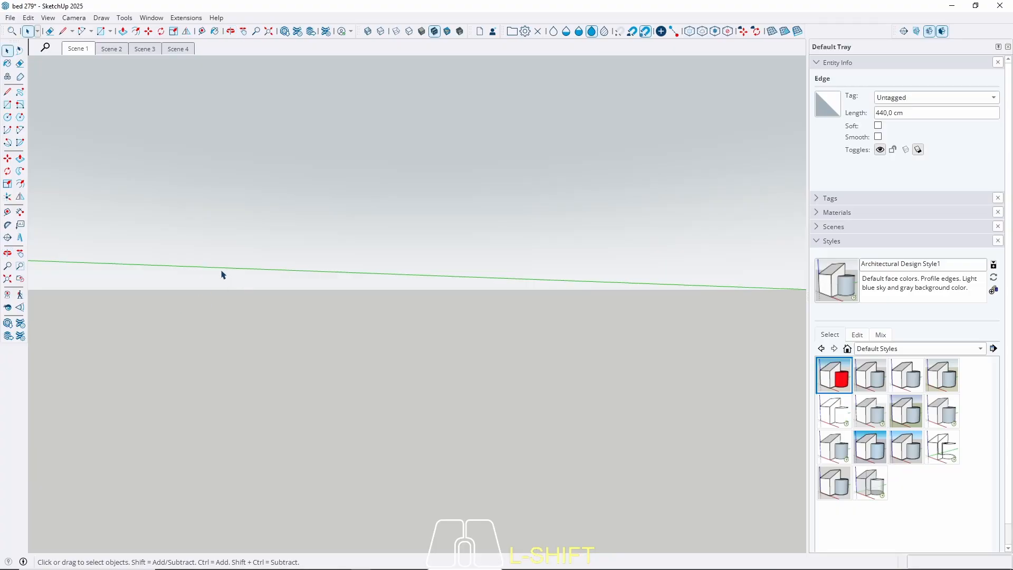
pyautogui.click(78, 49)
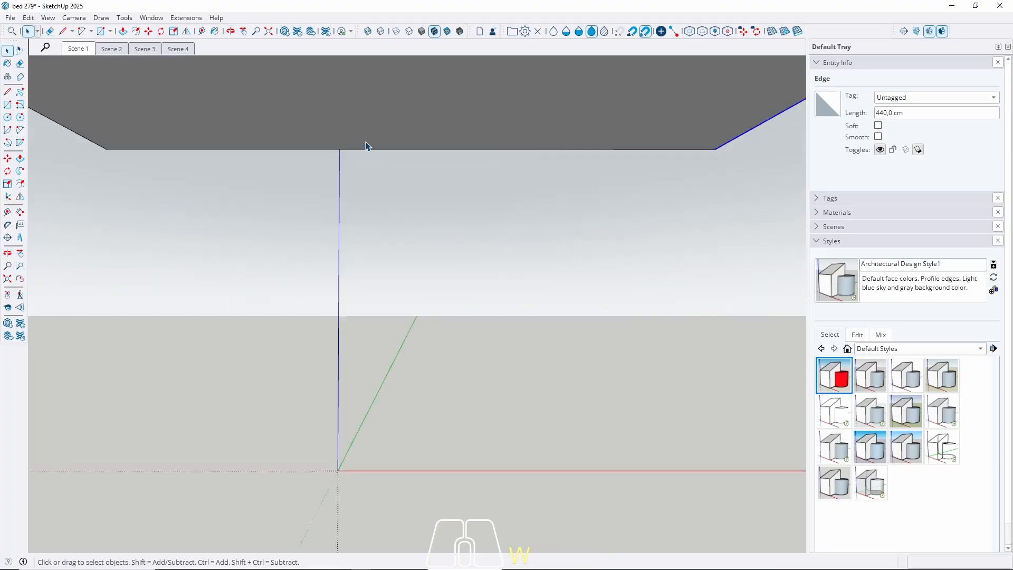
pyautogui.moveTo(629, 162); pyautogui.dragTo(410, 265, button='middle')
pyautogui.scroll(-3, 489, 262)
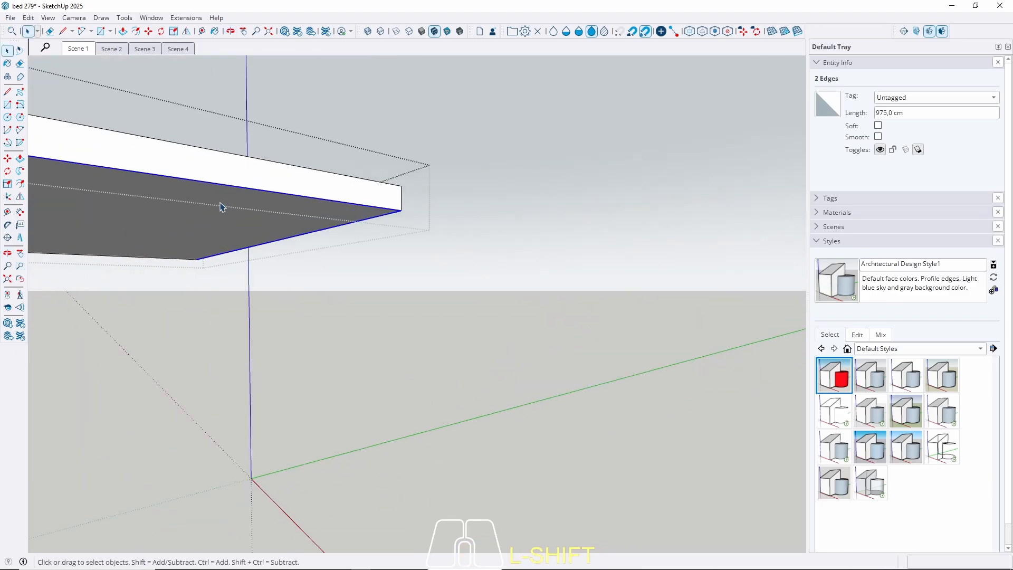
pyautogui.scroll(3, 200, 264)
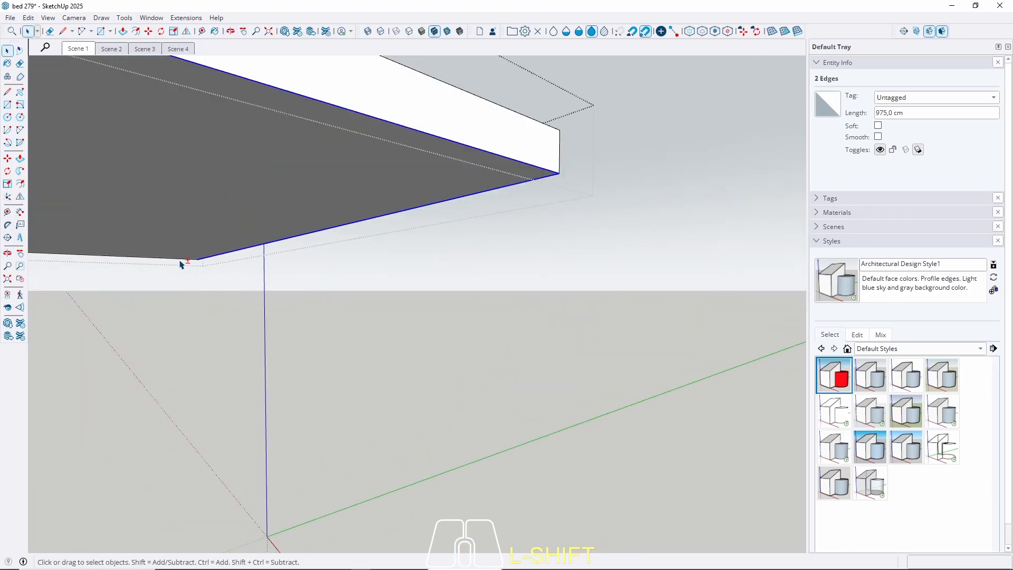
pyautogui.keyDown('shift'); pyautogui.click(258, 246); pyautogui.keyUp('shift')
pyautogui.moveTo(317, 219); pyautogui.dragTo(434, 229, button='middle')
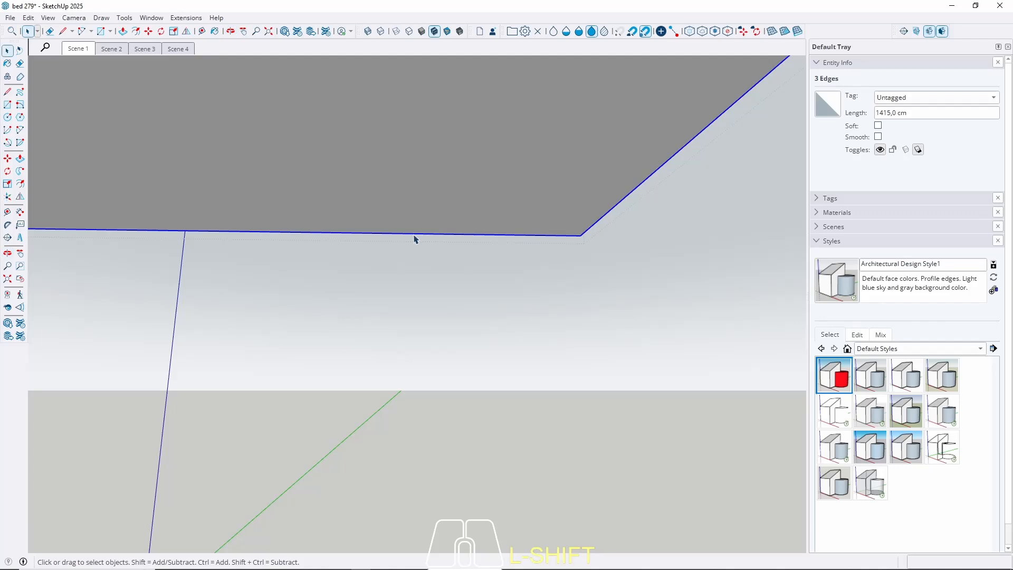
# Copy the three selected bottom edges 5 cm upward on the slab's side faces
pyautogui.press('w')
pyautogui.scroll(3, 559, 213)
pyautogui.moveTo(634, 261); pyautogui.dragTo(471, 308, button='middle')
pyautogui.press('m')
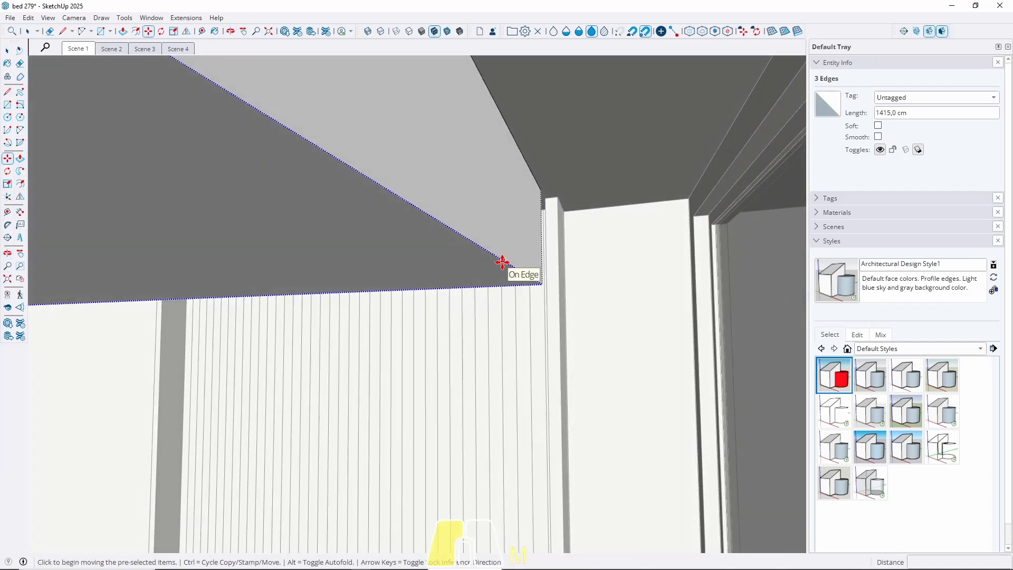
pyautogui.click(501, 263)
pyautogui.press('ctrl')
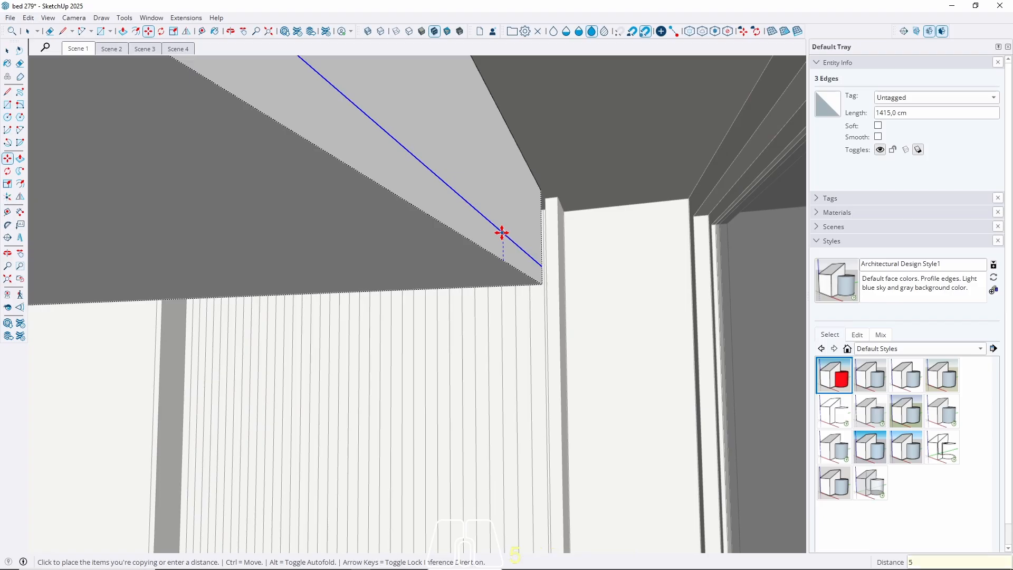
pyautogui.press('Return')
pyautogui.press('space')
# Push the upper side bands above the copied edges 10 cm inward to form a stepped recess on three sides
pyautogui.press('p')
pyautogui.click(505, 195)
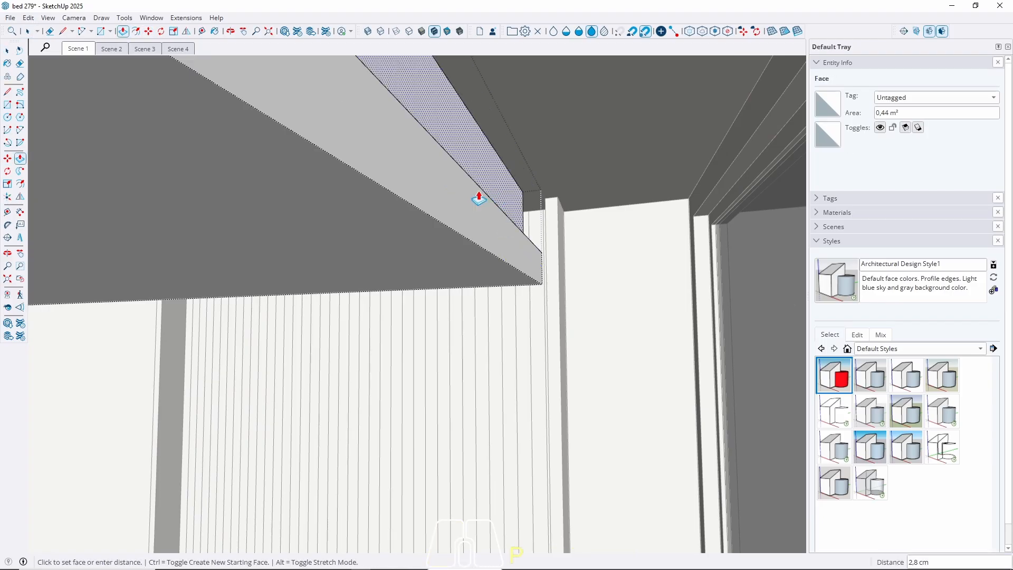
pyautogui.press('Return')
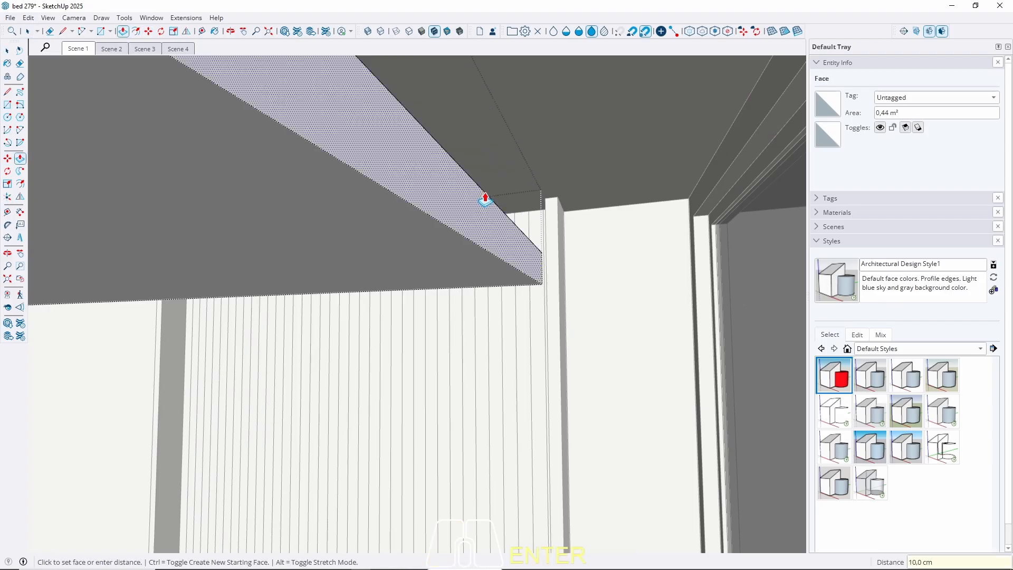
pyautogui.moveTo(514, 220); pyautogui.dragTo(41, 319, button='middle')
pyautogui.scroll(-4, 285, 233)
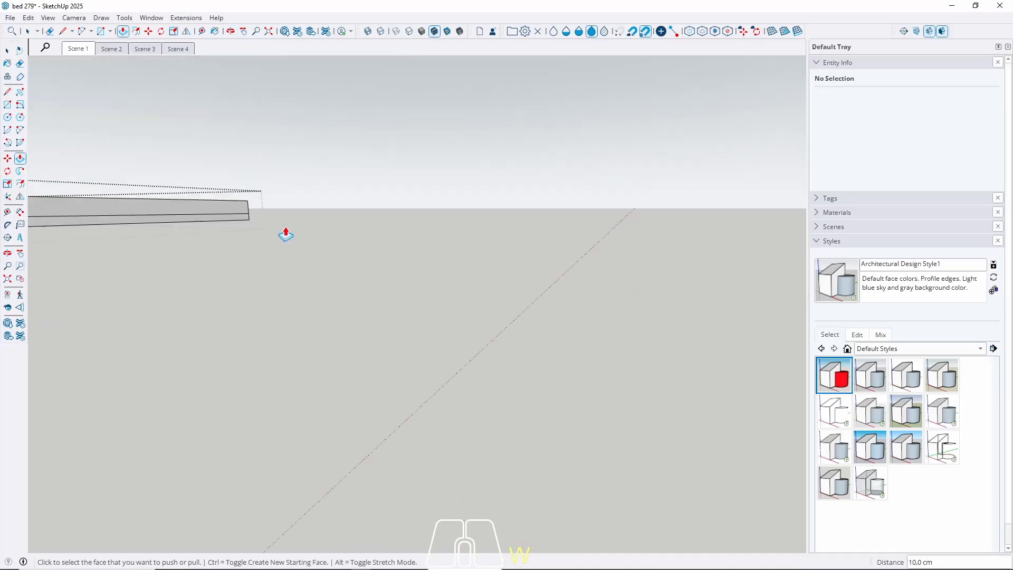
pyautogui.scroll(-5, 542, 215)
pyautogui.scroll(5, 346, 216)
pyautogui.scroll(3, 353, 208)
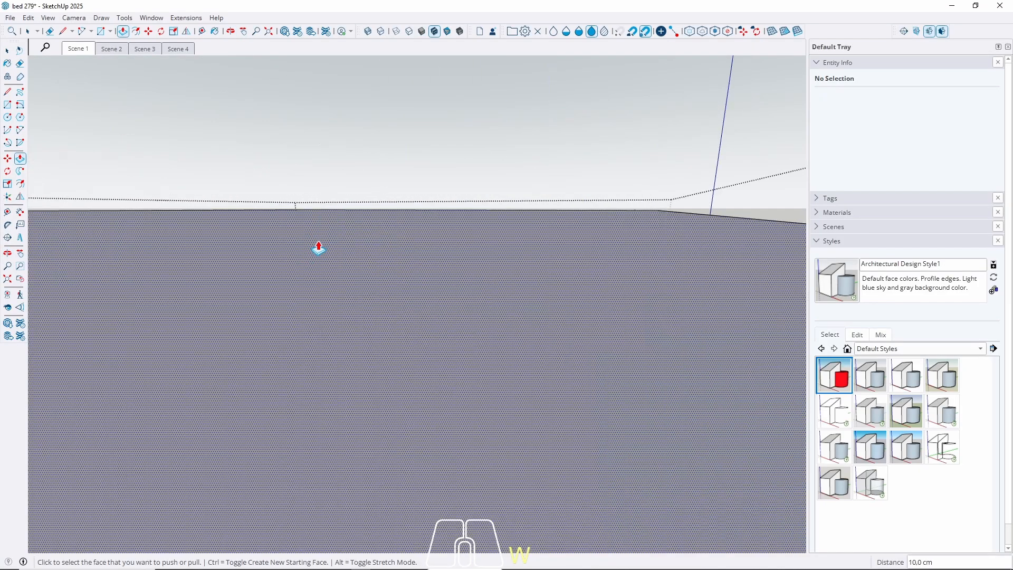
pyautogui.scroll(-5, 343, 217)
pyautogui.click(331, 228)
pyautogui.moveTo(330, 229); pyautogui.dragTo(226, 332, button='middle')
pyautogui.moveTo(146, 346)
pyautogui.mouseDown(button='middle')
pyautogui.moveTo(140, 455)
pyautogui.moveTo(135, 373)
pyautogui.mouseUp(button='middle')
# Erase the leftover edges crossing the ledge at the two recessed corners of the ceiling slab
pyautogui.press('e')
pyautogui.click(133, 359)
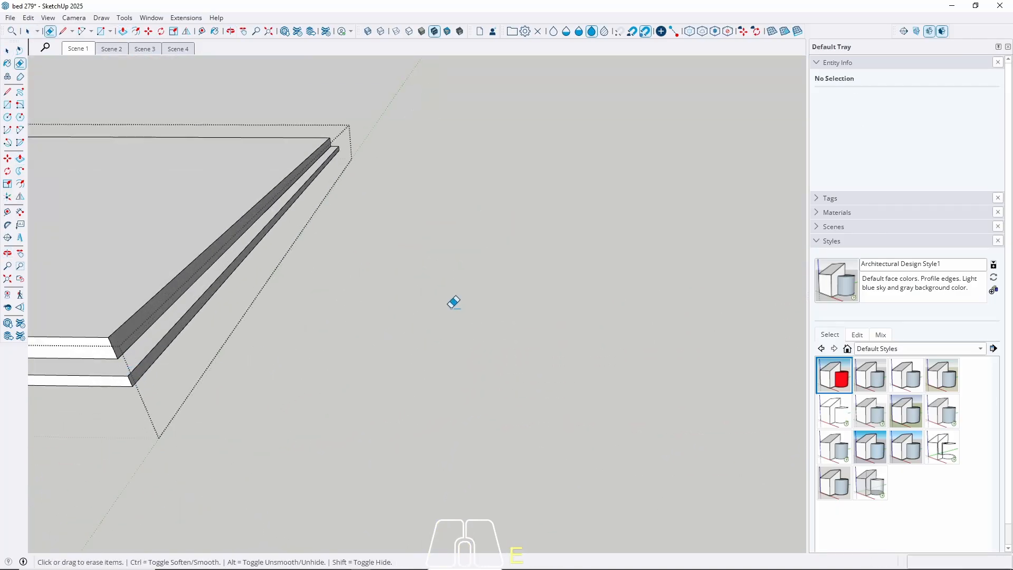
pyautogui.scroll(-5, 512, 305)
pyautogui.keyDown('shift'); pyautogui.moveTo(93, 315); pyautogui.dragTo(359, 321, button='middle'); pyautogui.keyUp('shift')
pyautogui.scroll(5, 361, 321)
pyautogui.scroll(1, 417, 319)
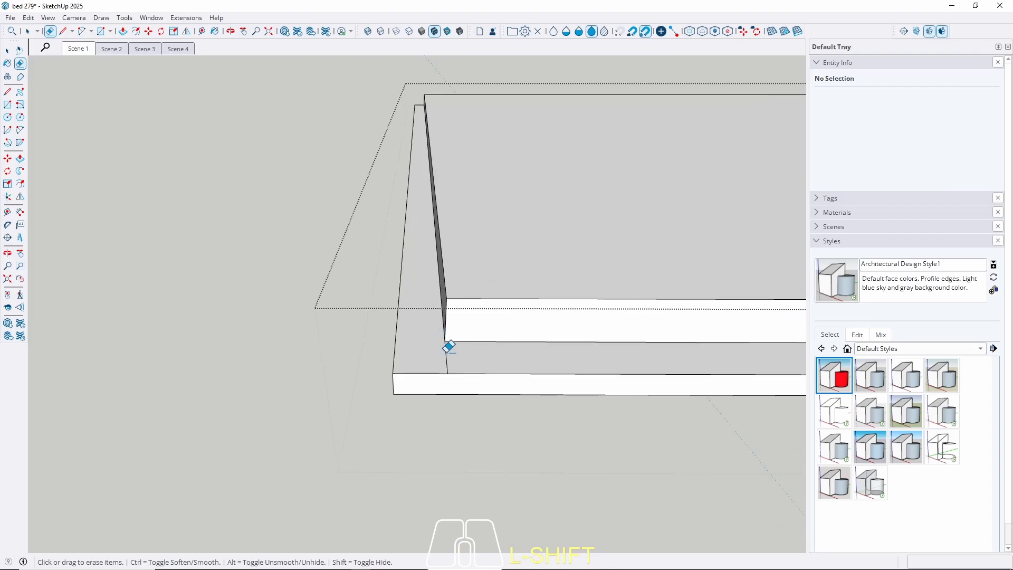
pyautogui.click(450, 348)
pyautogui.press('space')
# Select the three edges where the recessed side bands of the ceiling slab meet the stepped ledge
pyautogui.moveTo(452, 355)
pyautogui.mouseDown(button='middle')
pyautogui.moveTo(428, 331)
pyautogui.moveTo(458, 325)
pyautogui.mouseUp(button='middle')
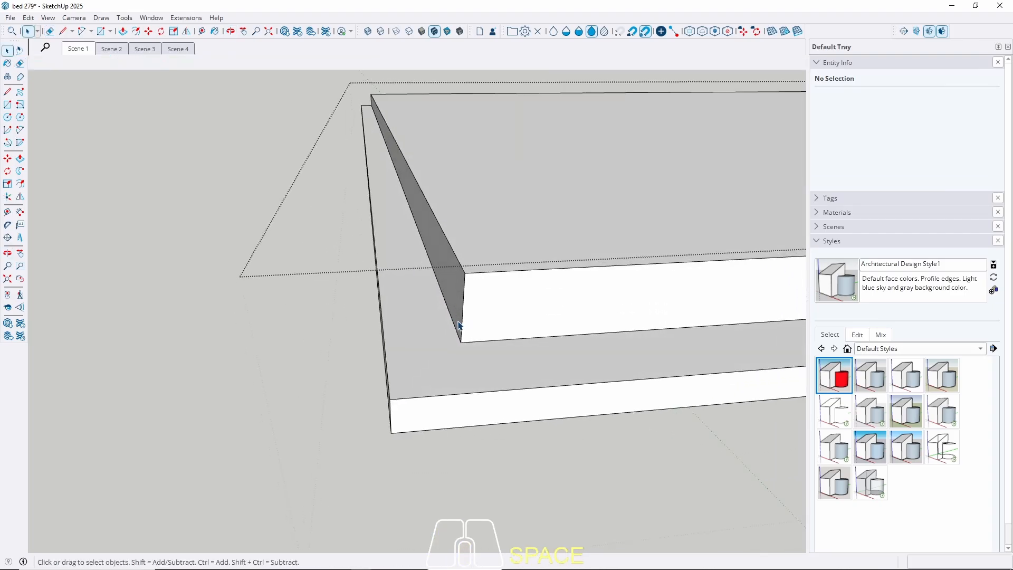
pyautogui.click(453, 324)
pyautogui.keyDown('shift'); pyautogui.click(479, 340); pyautogui.keyUp('shift')
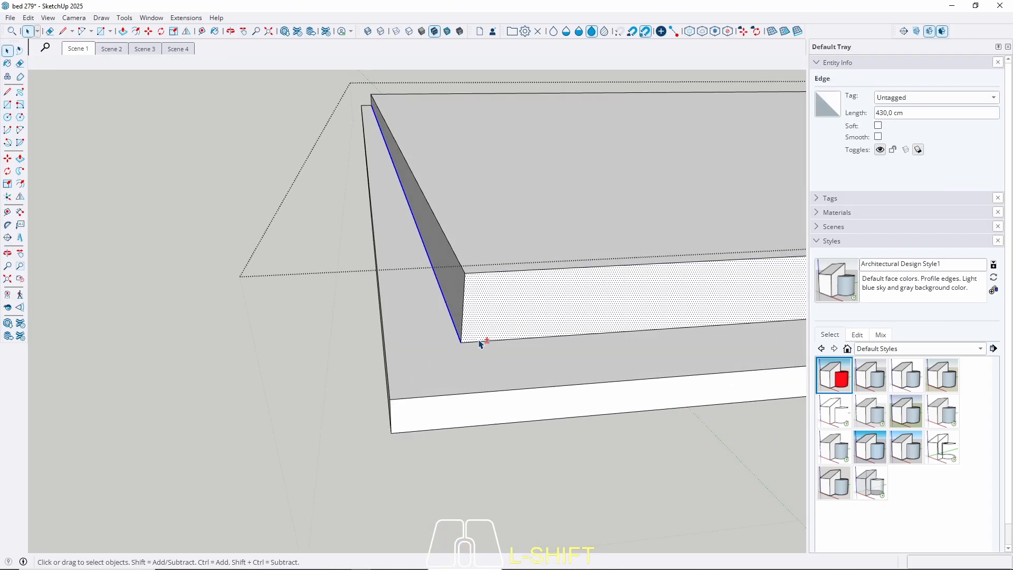
pyautogui.keyDown('shift'); pyautogui.click(479, 341); pyautogui.keyUp('shift')
pyautogui.keyDown('shift'); pyautogui.click(474, 341); pyautogui.keyUp('shift')
pyautogui.scroll(-6, 281, 368)
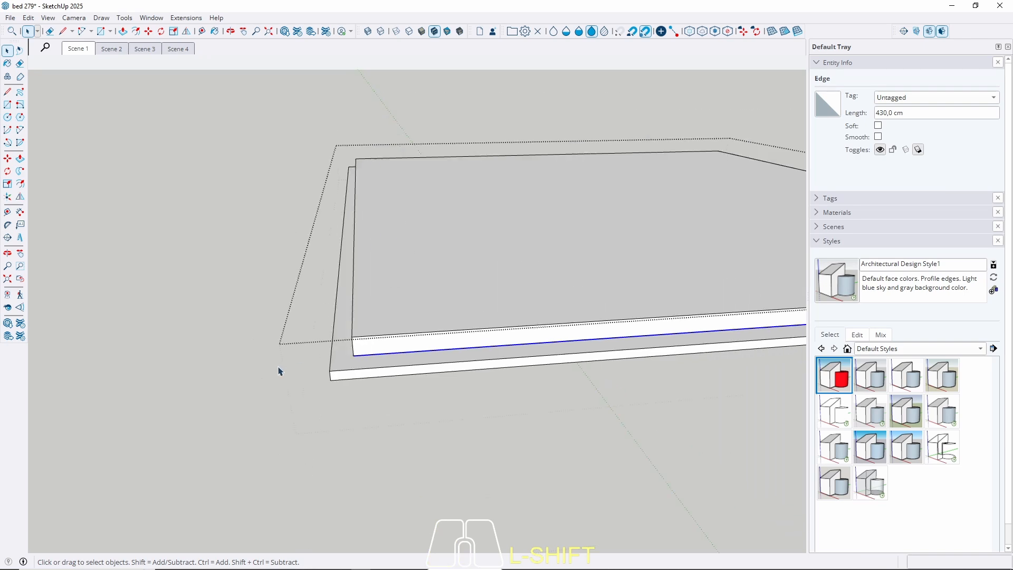
pyautogui.moveTo(588, 334); pyautogui.dragTo(385, 335, button='middle')
pyautogui.scroll(5, 401, 351)
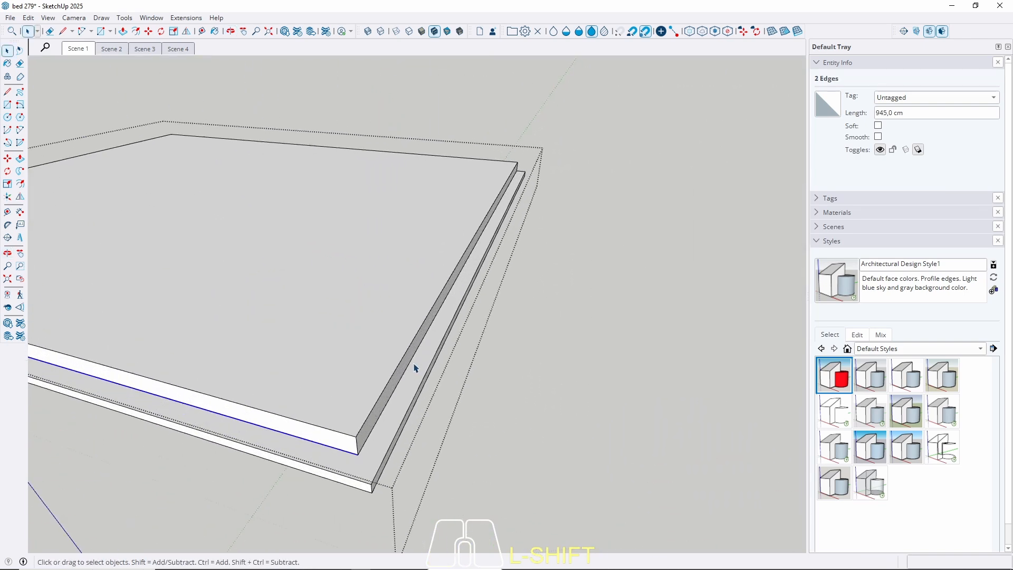
pyautogui.keyDown('shift'); pyautogui.click(411, 368); pyautogui.keyUp('shift')
pyautogui.scroll(2, 429, 355)
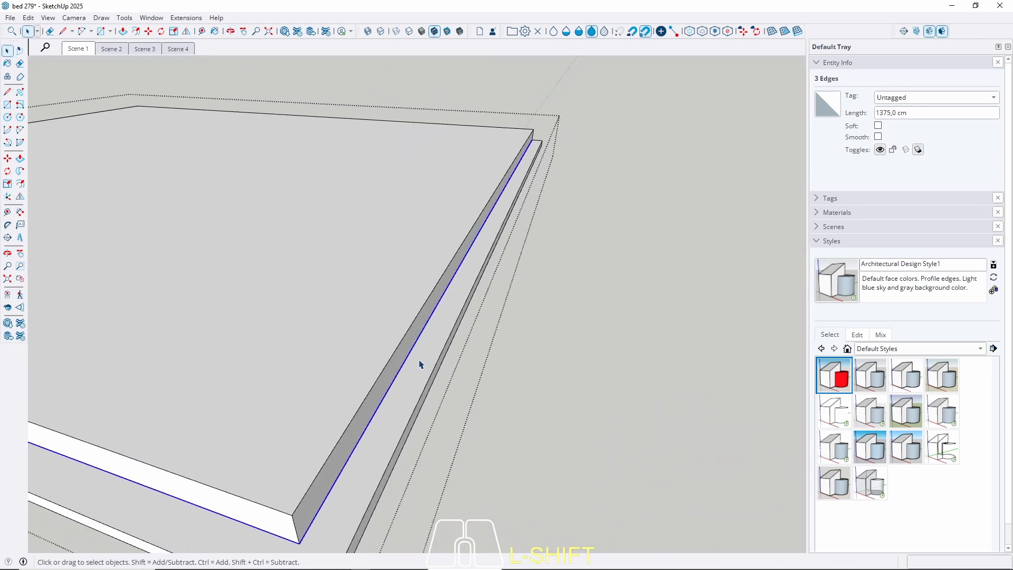
# Offset the three selected edges 2 cm outward across the ledge to outline a narrow strip along the recess
pyautogui.press('f')
pyautogui.click(404, 365)
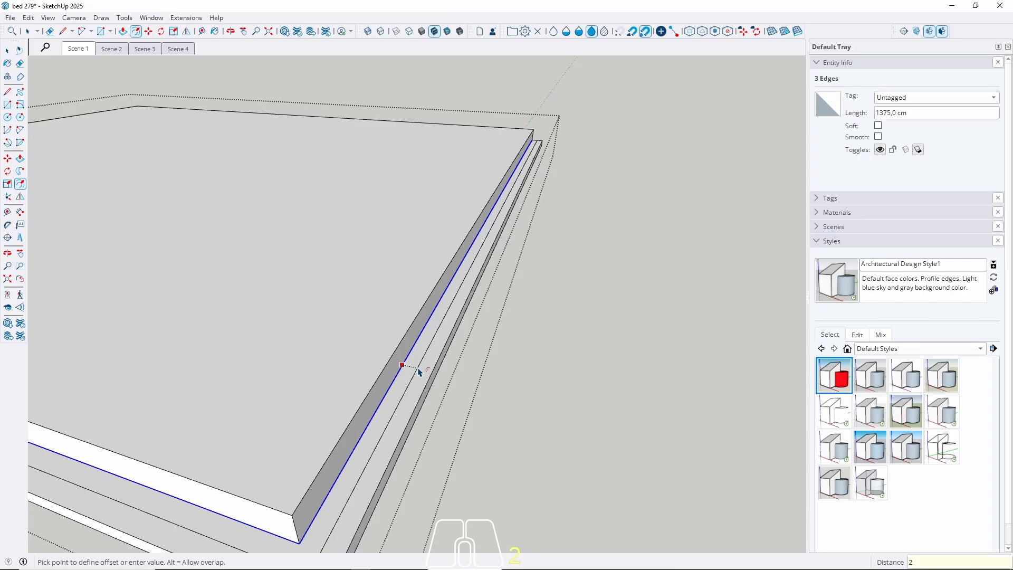
pyautogui.write('2')
pyautogui.press('Return')
pyautogui.press('space')
pyautogui.scroll(-2, 346, 473)
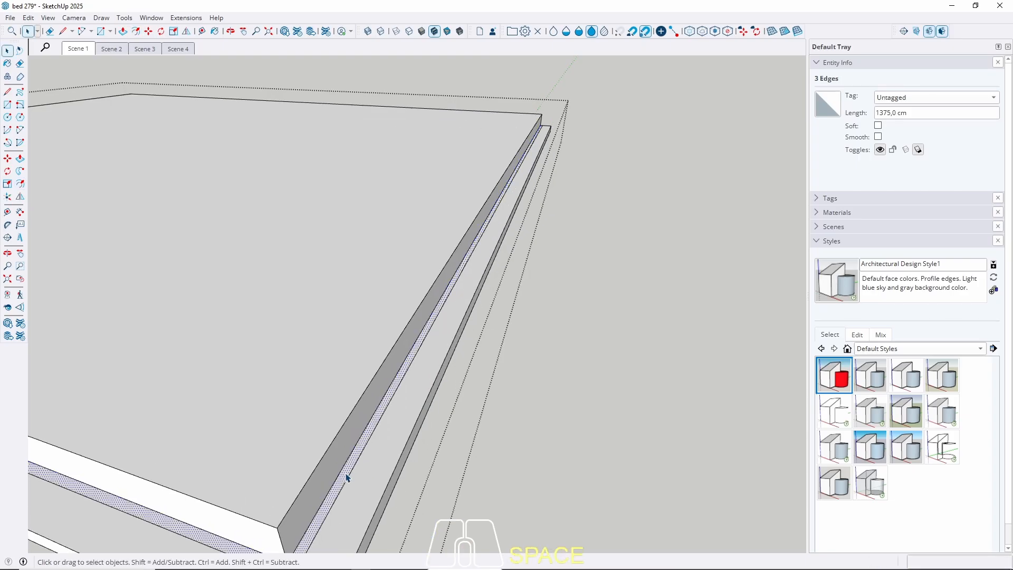
pyautogui.moveTo(346, 477); pyautogui.dragTo(407, 294, button='middle')
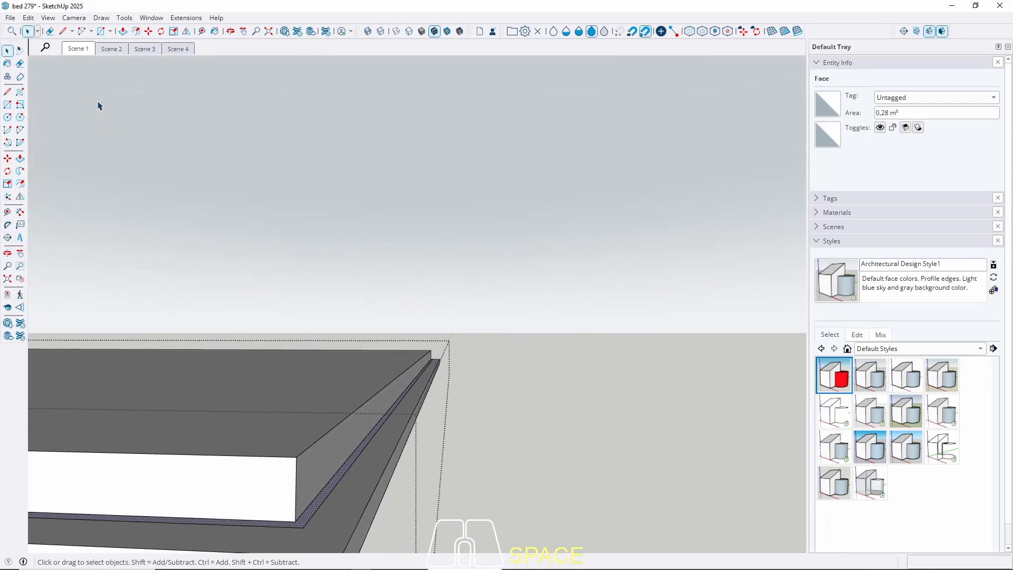
# Leave the ceiling slab's editing and view the bedroom interior from Scene 1
pyautogui.click(77, 48)
pyautogui.press('Escape')
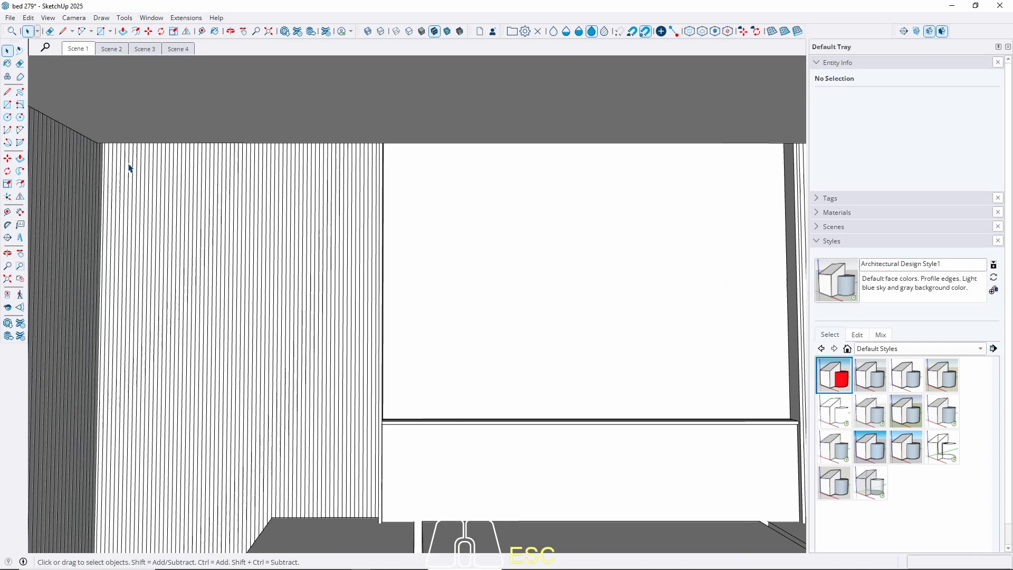
pyautogui.keyDown('shift'); pyautogui.moveTo(128, 166); pyautogui.dragTo(382, 348, button='middle'); pyautogui.keyUp('shift')
pyautogui.moveTo(512, 244); pyautogui.dragTo(176, 103, button='middle')
pyautogui.click(74, 49)
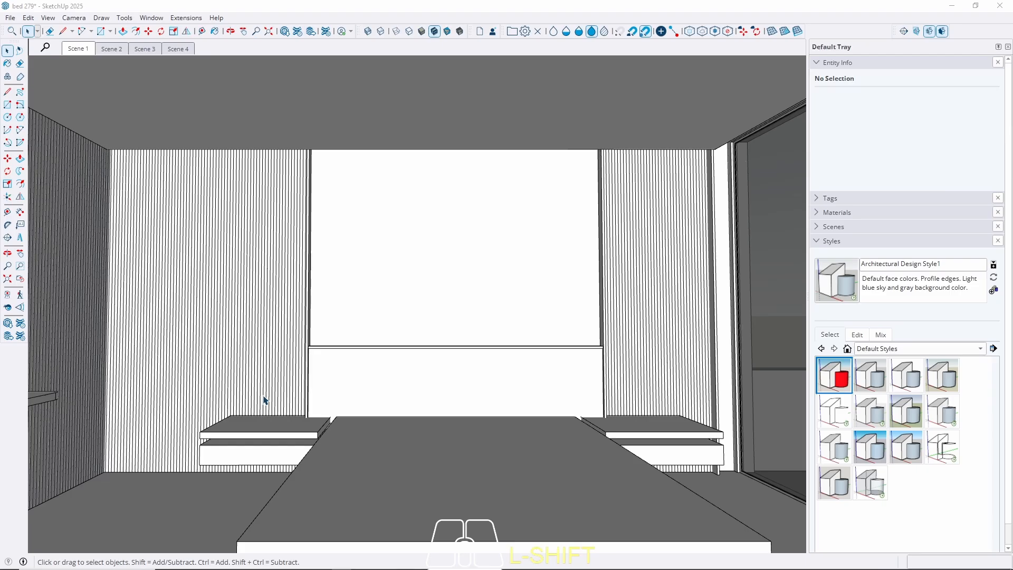
# Open the lower box of the left bedside table for editing
pyautogui.scroll(6, 207, 441)
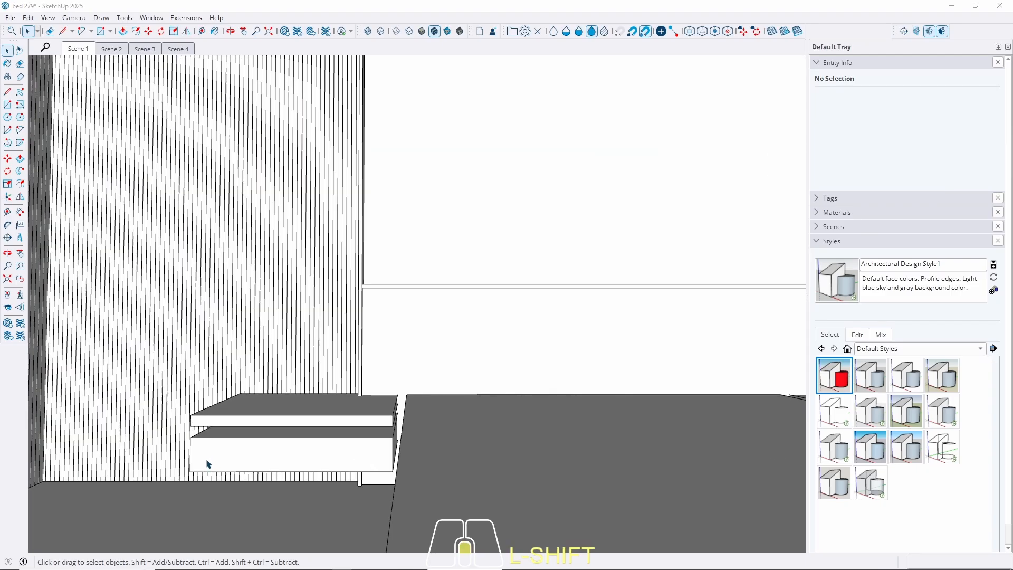
pyautogui.scroll(-5, 285, 464)
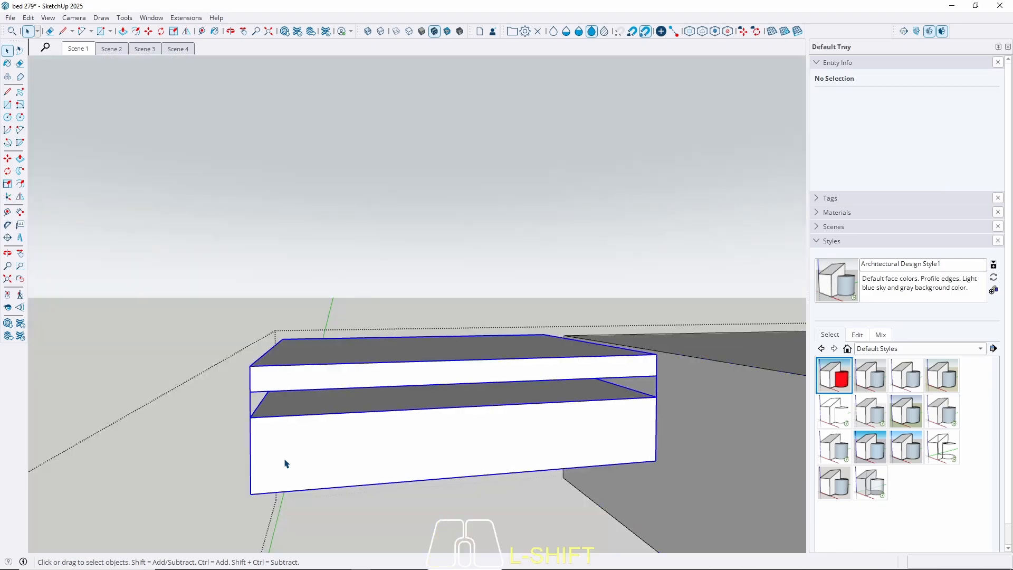
pyautogui.click(294, 441)
pyautogui.doubleClick(265, 434)
pyautogui.click(272, 446)
pyautogui.doubleClick(272, 446)
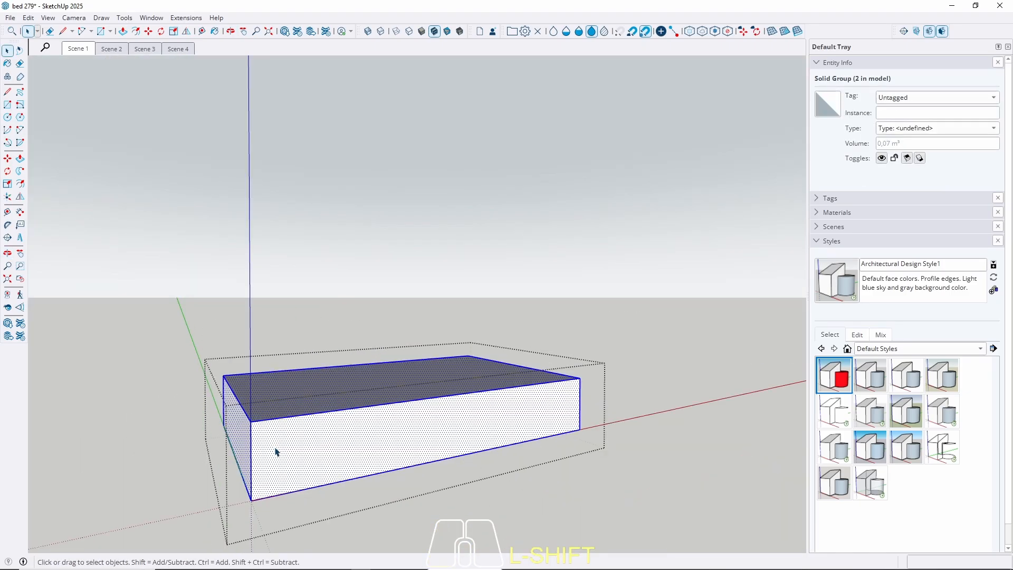
# Push the lower box's front face 2 cm inward and leave the box's group
pyautogui.scroll(2, 285, 452)
pyautogui.click(285, 451)
pyautogui.write('p')
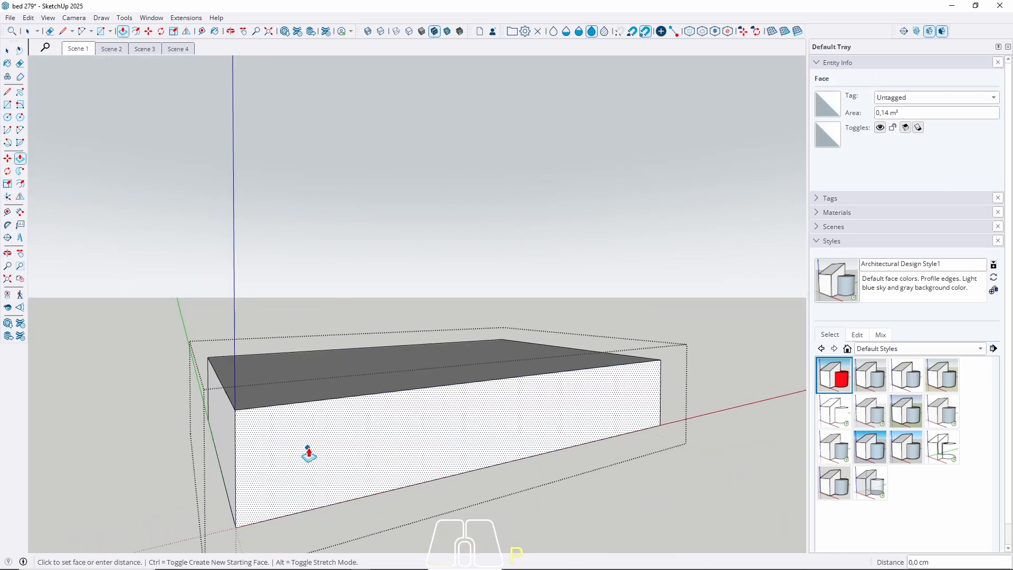
pyautogui.write('2')
pyautogui.press('Return')
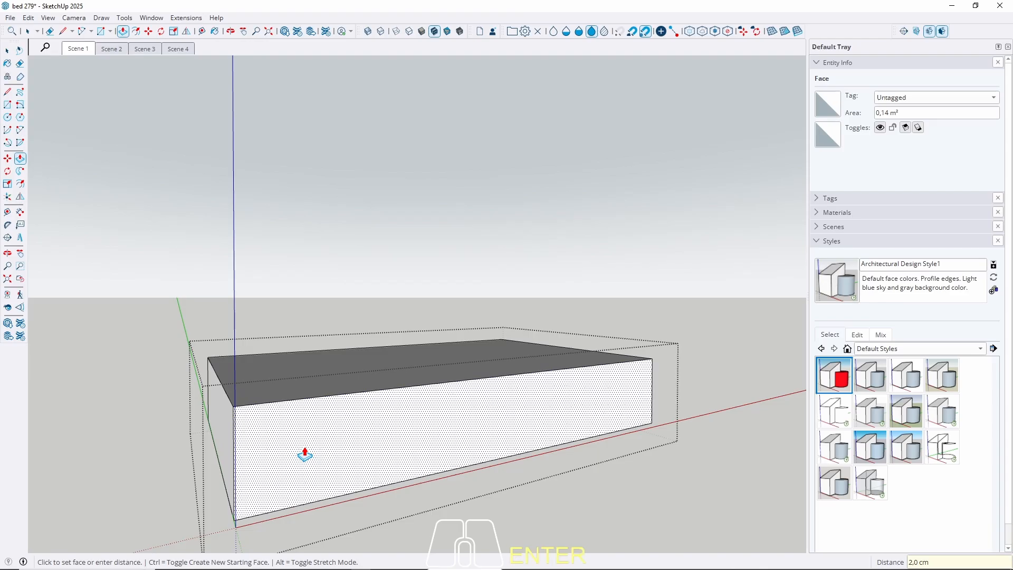
pyautogui.press('Escape')
pyautogui.press('Escape')
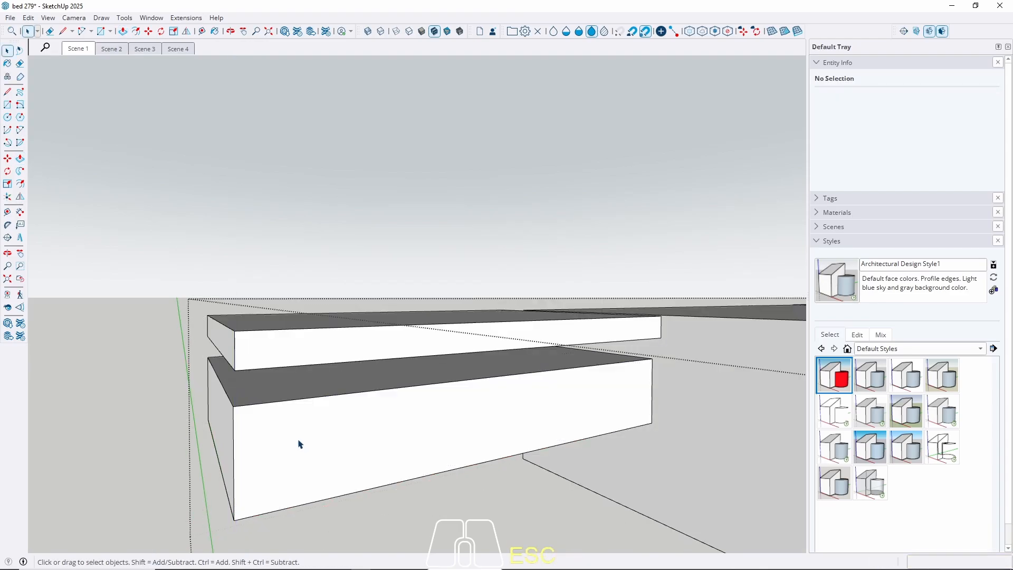
# Draw a rectangle covering the entire front face of the bedside table's lower box
pyautogui.scroll(-5, 287, 439)
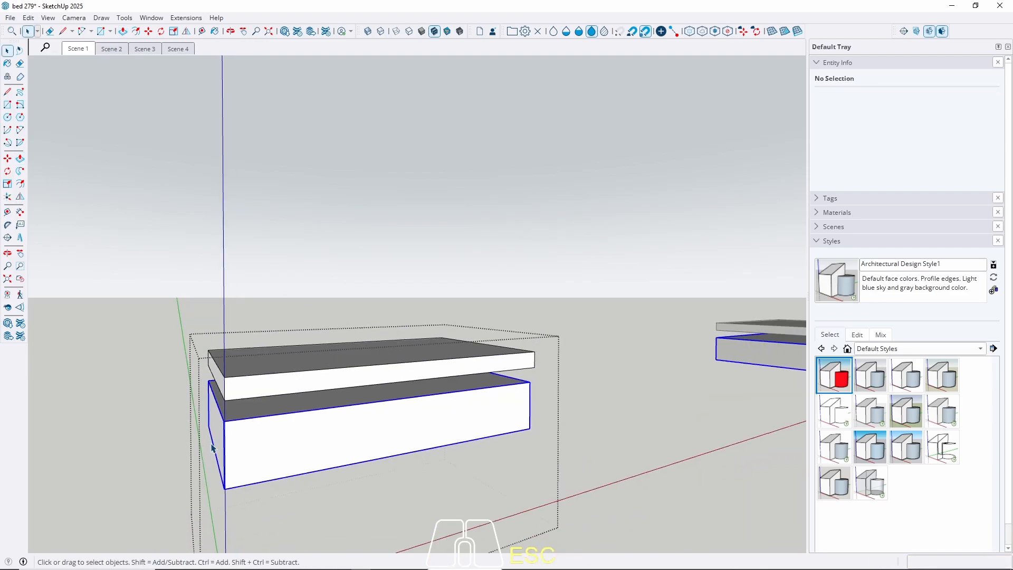
pyautogui.click(249, 443)
pyautogui.press('r')
pyautogui.click(224, 421)
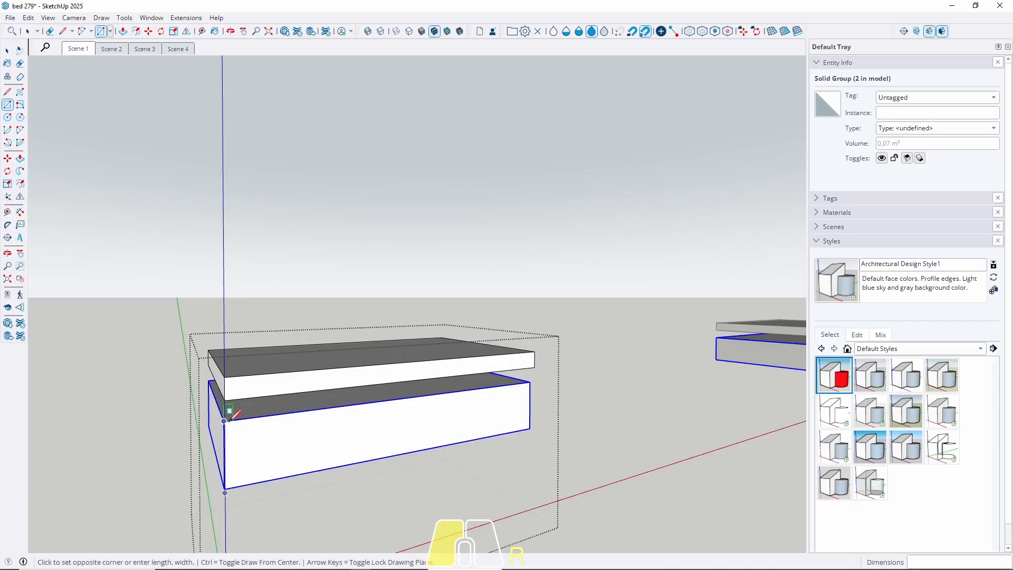
pyautogui.scroll(3, 536, 419)
pyautogui.click(534, 422)
pyautogui.press('space')
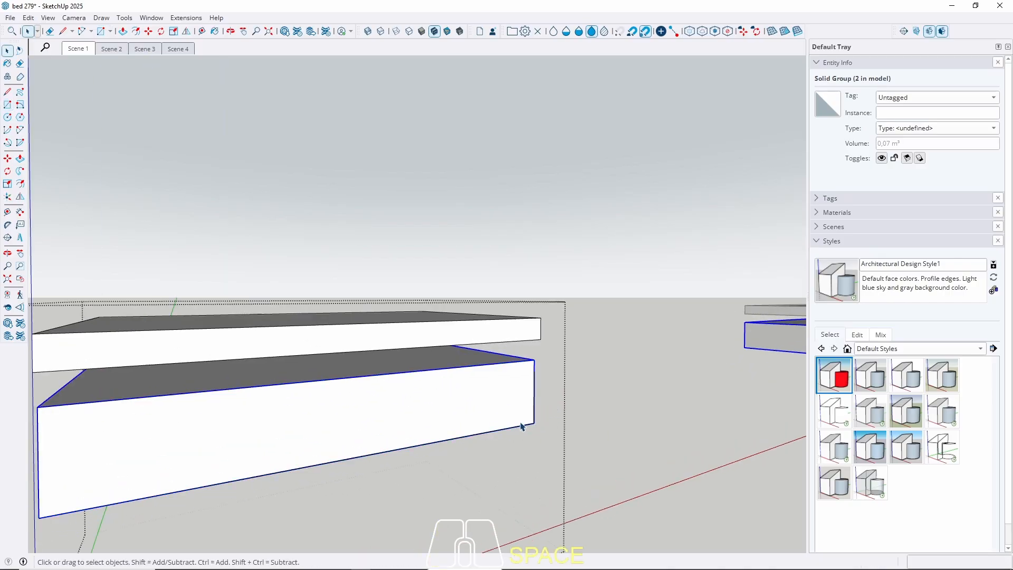
# Extrude the new front rectangle 2 cm outward to form the drawer front panel
pyautogui.press('p')
pyautogui.click(494, 421)
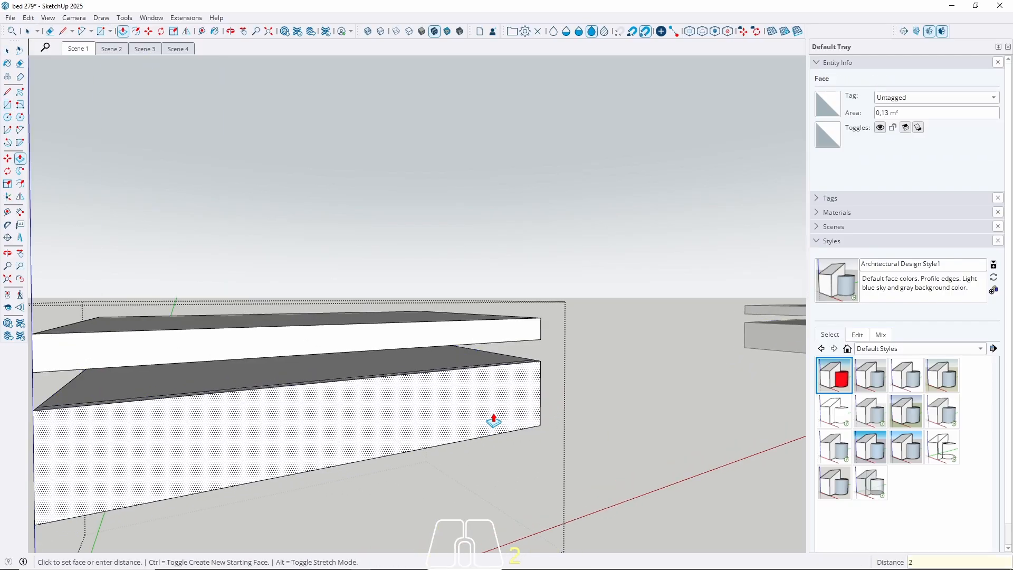
pyautogui.press('Return')
pyautogui.press('space')
# Copy the outer bottom edge of the drawer front 0.5 cm inward across the panel's underside
pyautogui.scroll(-5, 524, 370)
pyautogui.moveTo(524, 362); pyautogui.dragTo(486, 351, button='middle')
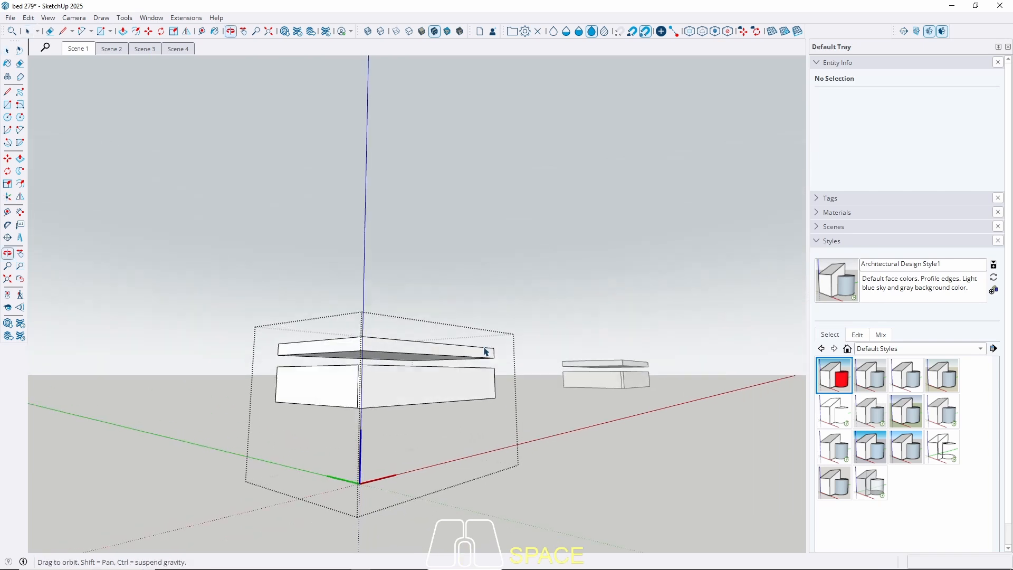
pyautogui.scroll(7, 346, 414)
pyautogui.moveTo(318, 413); pyautogui.dragTo(435, 227, button='middle')
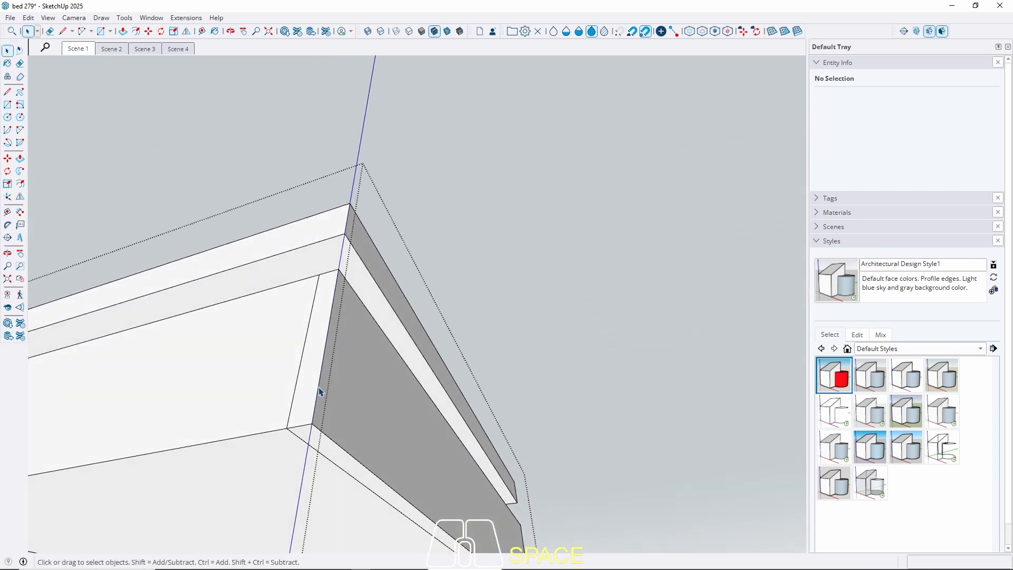
pyautogui.scroll(2, 319, 391)
pyautogui.moveTo(297, 452); pyautogui.dragTo(319, 481, button='middle')
pyautogui.scroll(3, 320, 439)
pyautogui.tripleClick(272, 418)
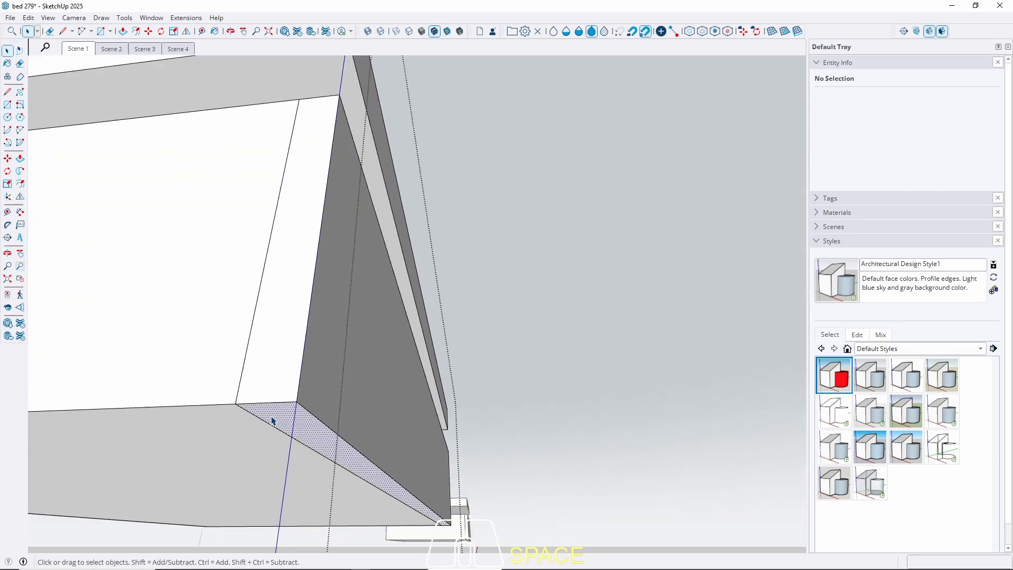
pyautogui.click(301, 407)
pyautogui.moveTo(301, 406); pyautogui.dragTo(297, 406, button='middle')
pyautogui.press('m')
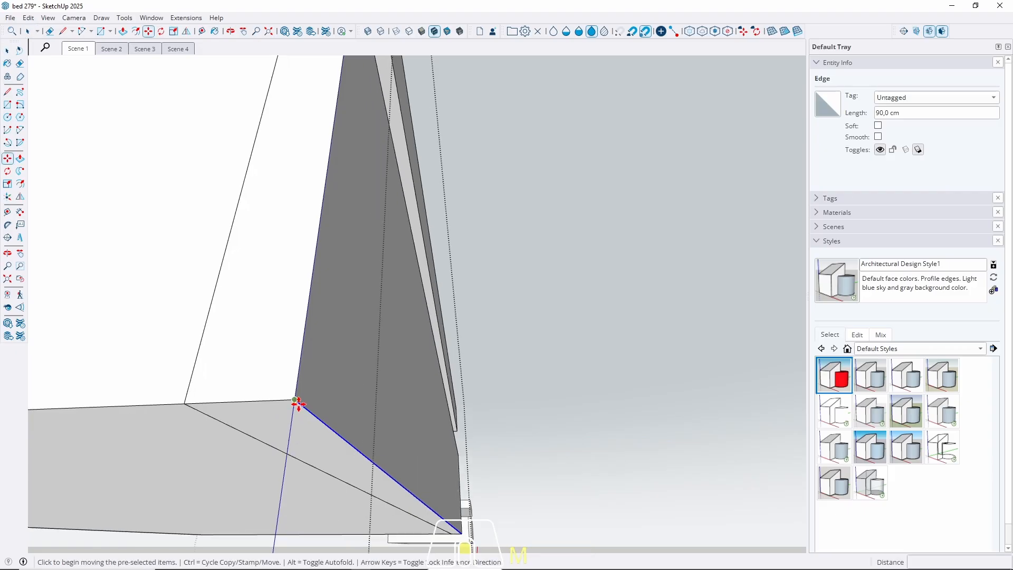
pyautogui.click(294, 402)
pyautogui.press('ctrl')
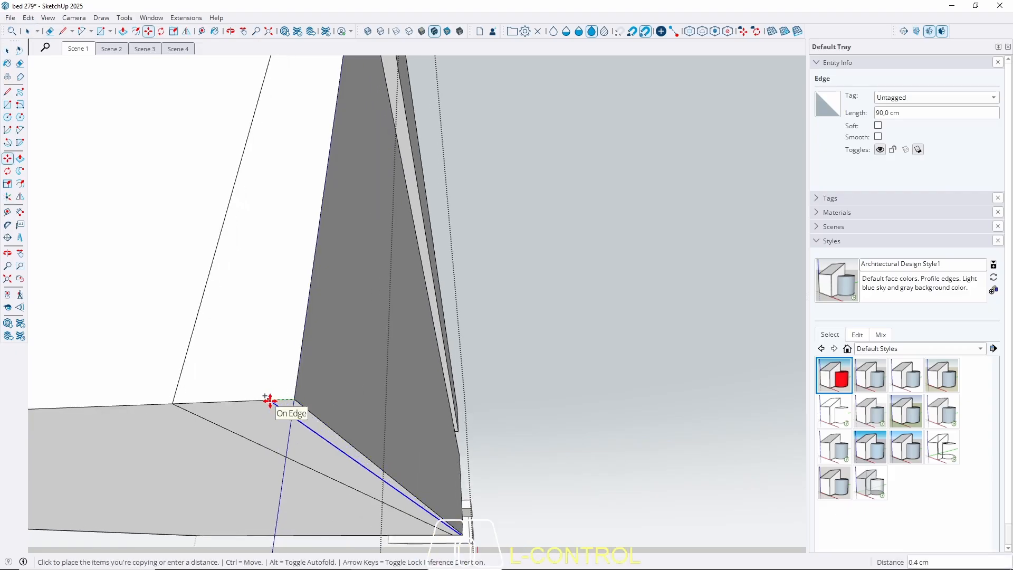
pyautogui.write('0,5')
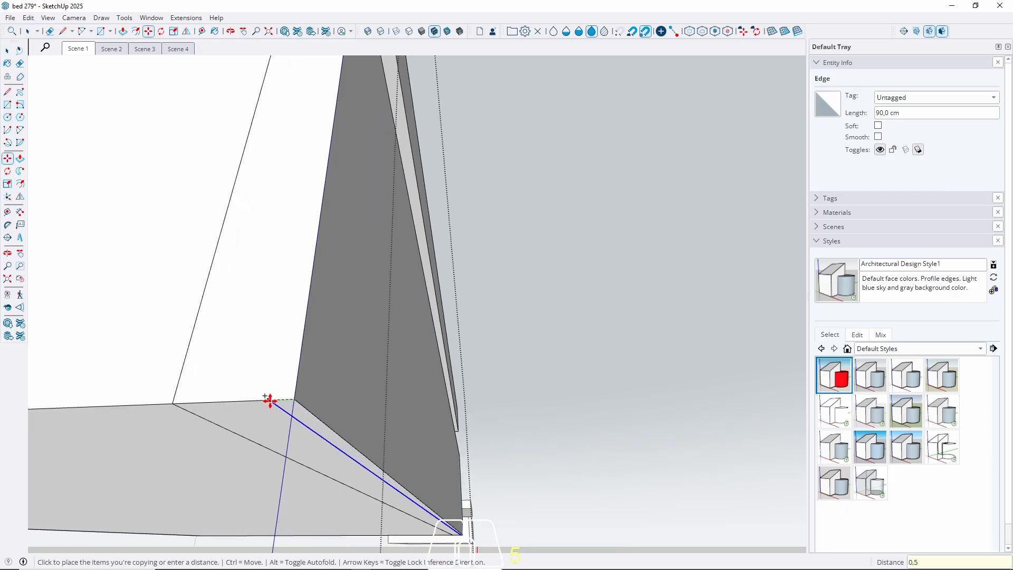
pyautogui.press('Return')
pyautogui.press('space')
# Move the inner bottom edge of the drawer front 0.5 cm straight up to bevel the panel's underside
pyautogui.click(179, 408)
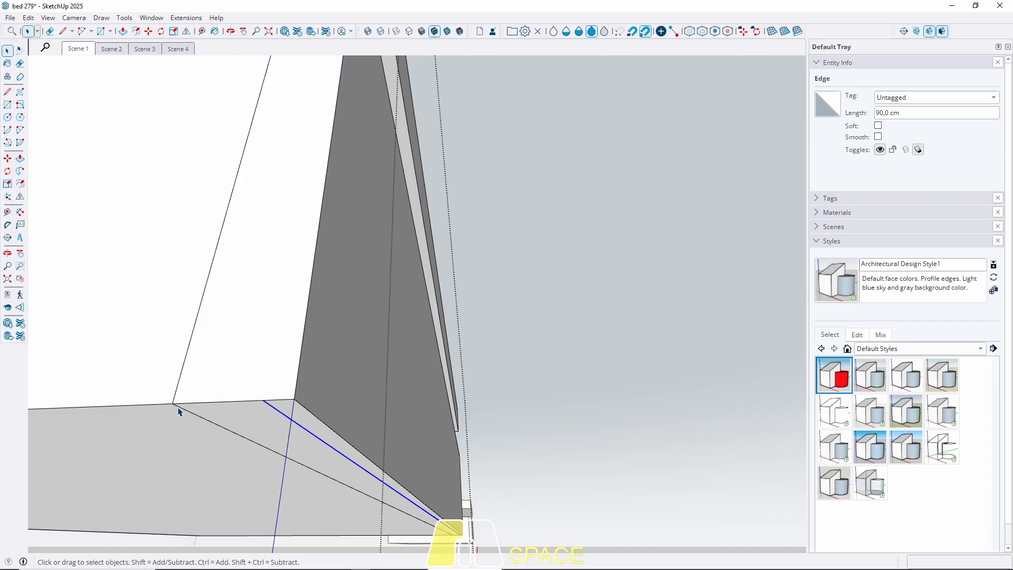
pyautogui.press('m')
pyautogui.click(175, 406)
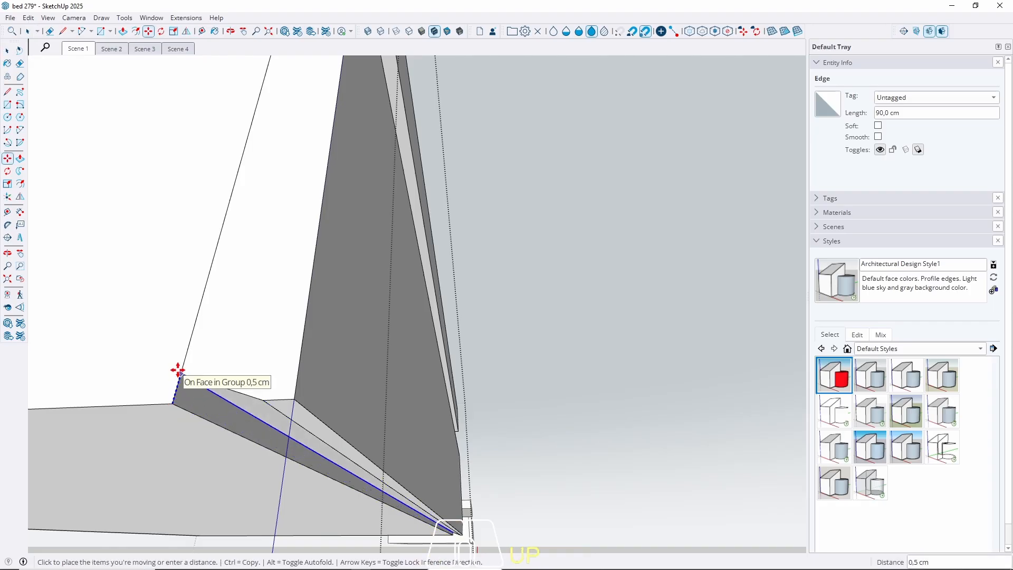
pyautogui.click(178, 370)
pyautogui.press('space')
# Close the bedside table's nested groups and return to the Scene 1 view
pyautogui.moveTo(362, 318); pyautogui.dragTo(70, 480, button='middle')
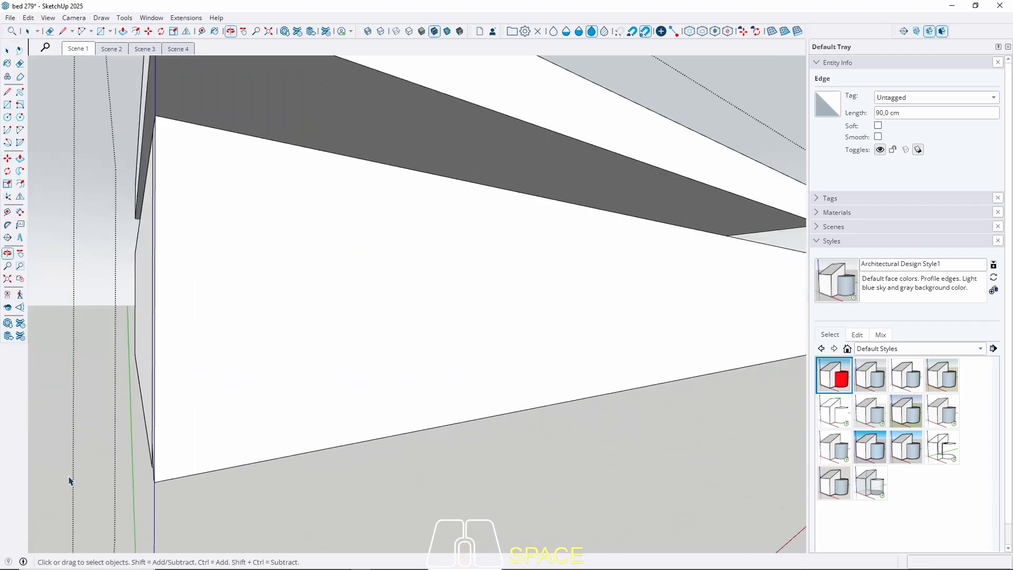
pyautogui.scroll(-8, 58, 478)
pyautogui.press('Escape')
pyautogui.press('Escape')
pyautogui.moveTo(362, 389); pyautogui.dragTo(441, 457, button='middle')
pyautogui.scroll(-3, 163, 426)
pyautogui.scroll(-2, 442, 457)
pyautogui.moveTo(399, 431); pyautogui.dragTo(431, 411, button='middle')
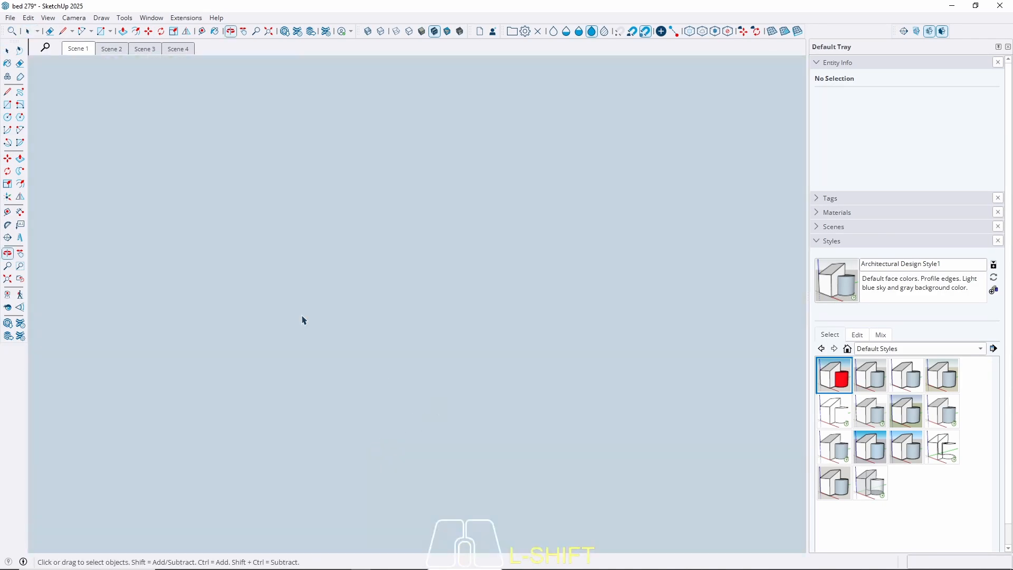
pyautogui.click(79, 50)
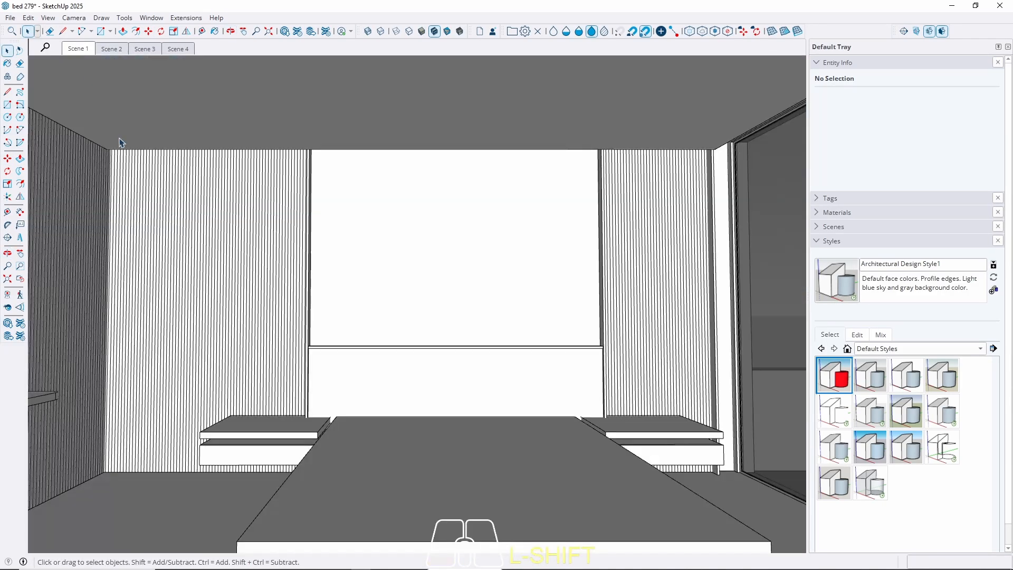
# Open the left floating cabinet in Scene 2 for editing and push its front face 2 cm inward
pyautogui.click(112, 49)
pyautogui.scroll(4, 301, 406)
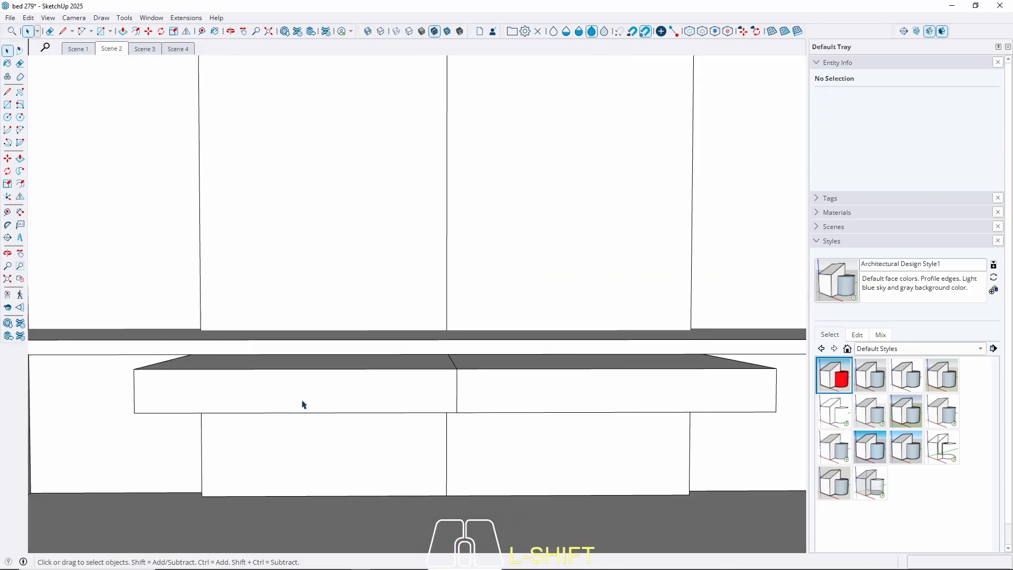
pyautogui.moveTo(301, 402); pyautogui.dragTo(352, 405, button='middle')
pyautogui.doubleClick(352, 405)
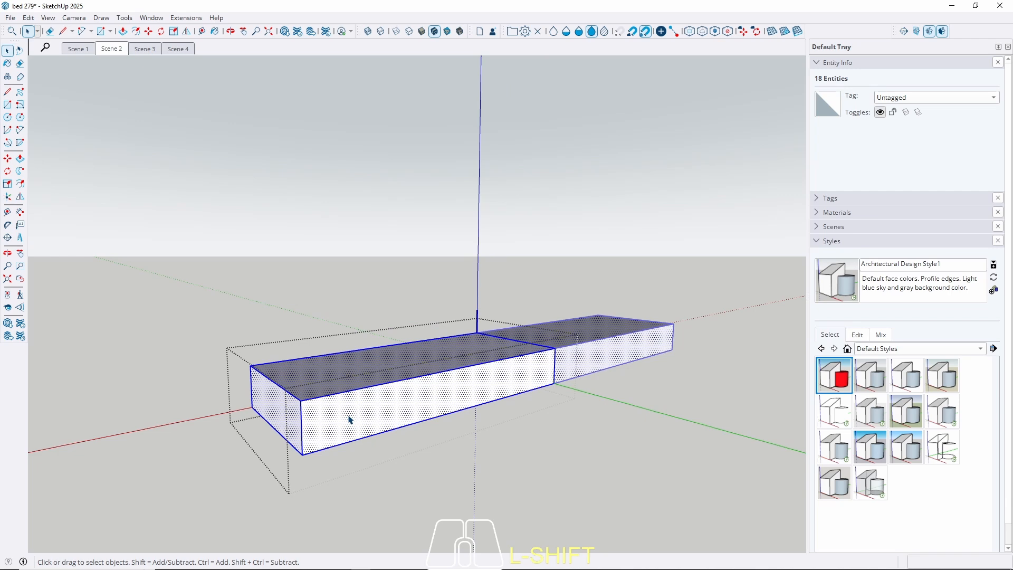
pyautogui.press('p')
pyautogui.click(349, 421)
pyautogui.press('Return')
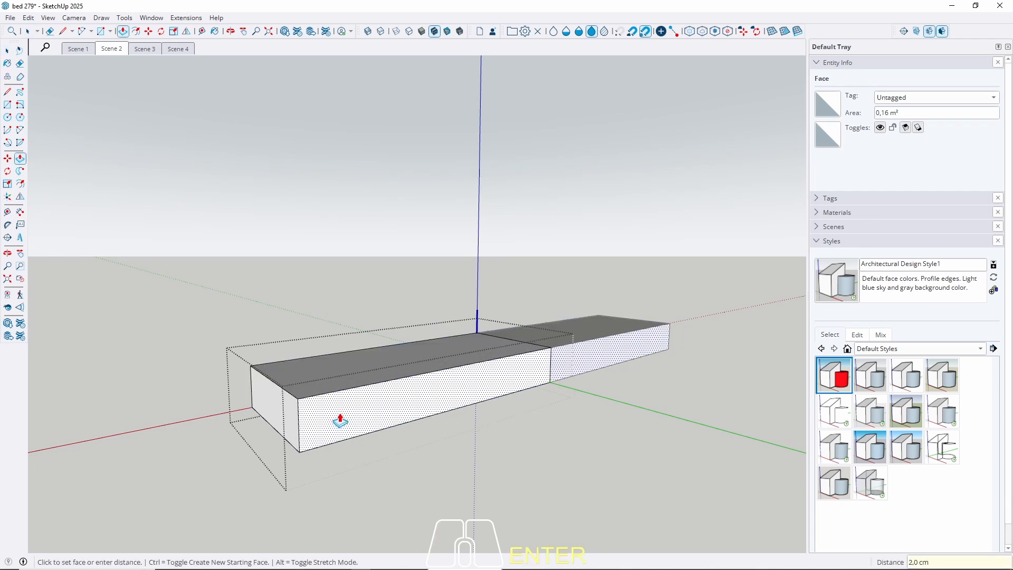
# Group all the geometry of the left floating cabinet's body
pyautogui.press('space')
pyautogui.tripleClick(346, 414)
pyautogui.rightClick(346, 414)
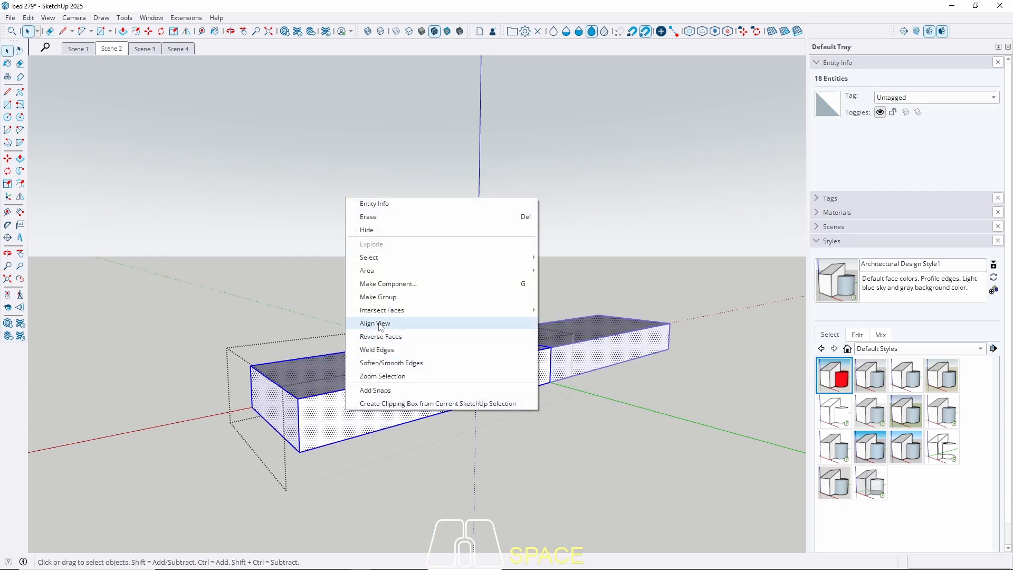
pyautogui.click(387, 297)
# Draw a 110 by 15 cm rectangle over the cabinet's front and extrude it 2 cm outward as a drawer front
pyautogui.press('r')
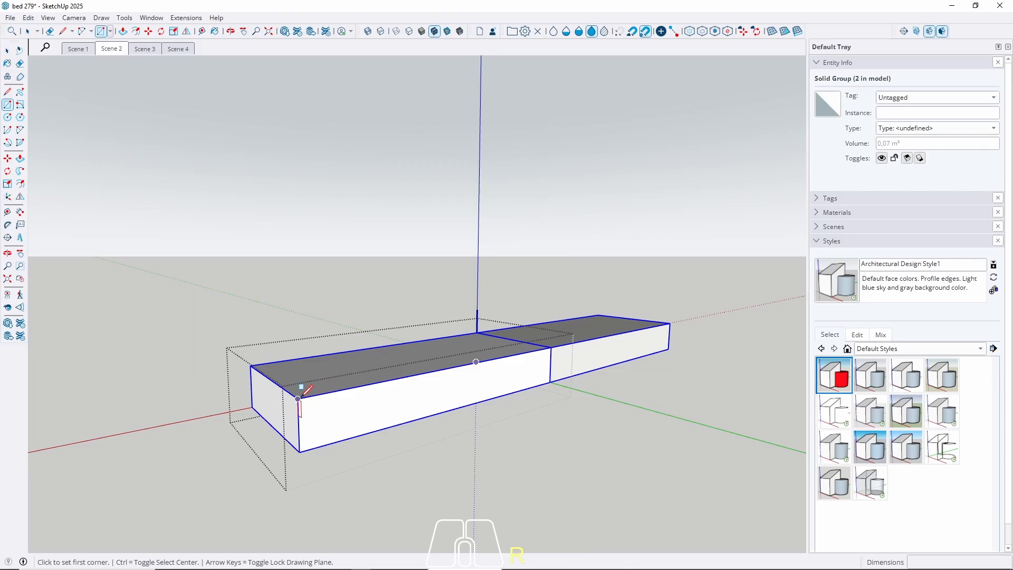
pyautogui.click(299, 398)
pyautogui.scroll(3, 453, 366)
pyautogui.click(551, 390)
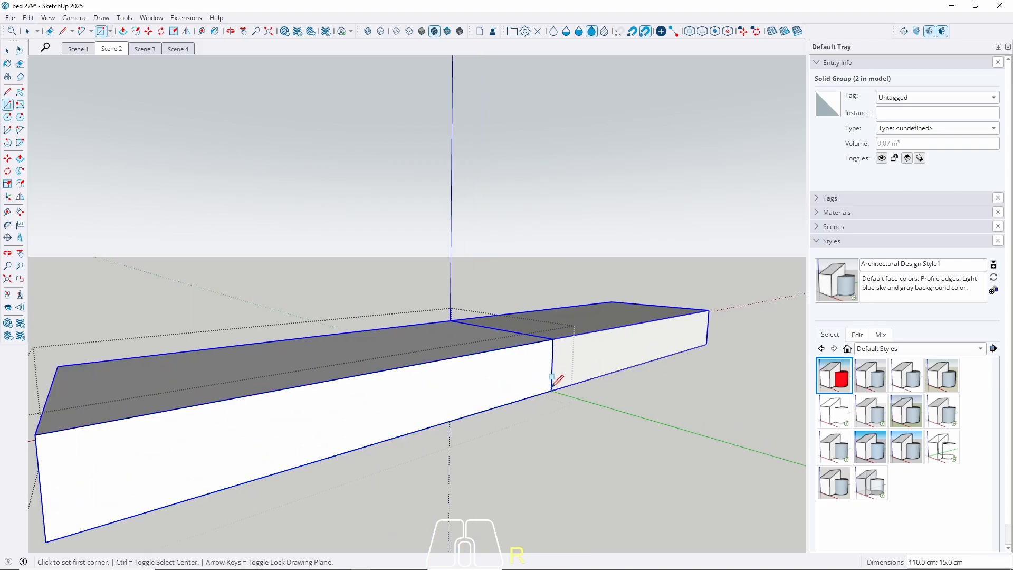
pyautogui.press('space')
pyautogui.press('p')
pyautogui.click(509, 401)
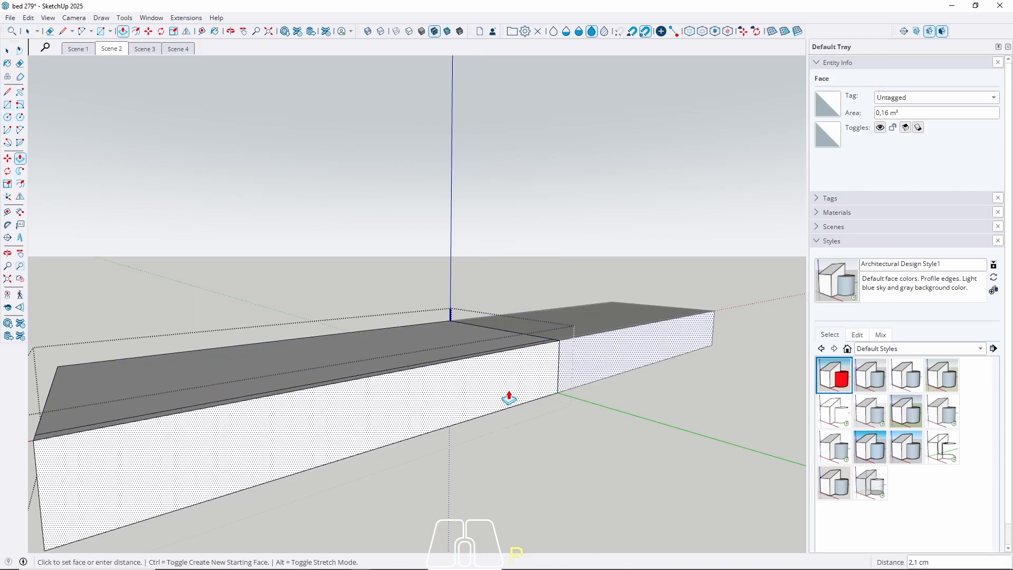
pyautogui.write('2')
pyautogui.press('Return')
# Group the floating cabinet's new drawer front separately from the body
pyautogui.press('space')
pyautogui.scroll(-5, 595, 344)
pyautogui.moveTo(595, 344); pyautogui.dragTo(399, 388, button='middle')
pyautogui.tripleClick(399, 384)
pyautogui.rightClick(398, 384)
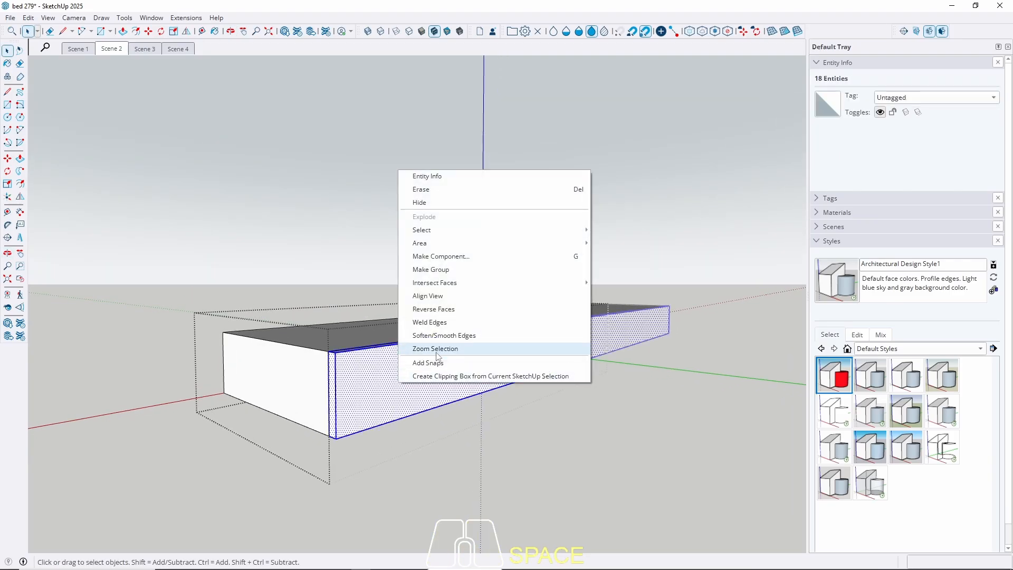
pyautogui.click(446, 272)
# Open the drawer front group and copy its outer bottom edge a short distance inward across the underside
pyautogui.moveTo(394, 396); pyautogui.dragTo(325, 425, button='middle')
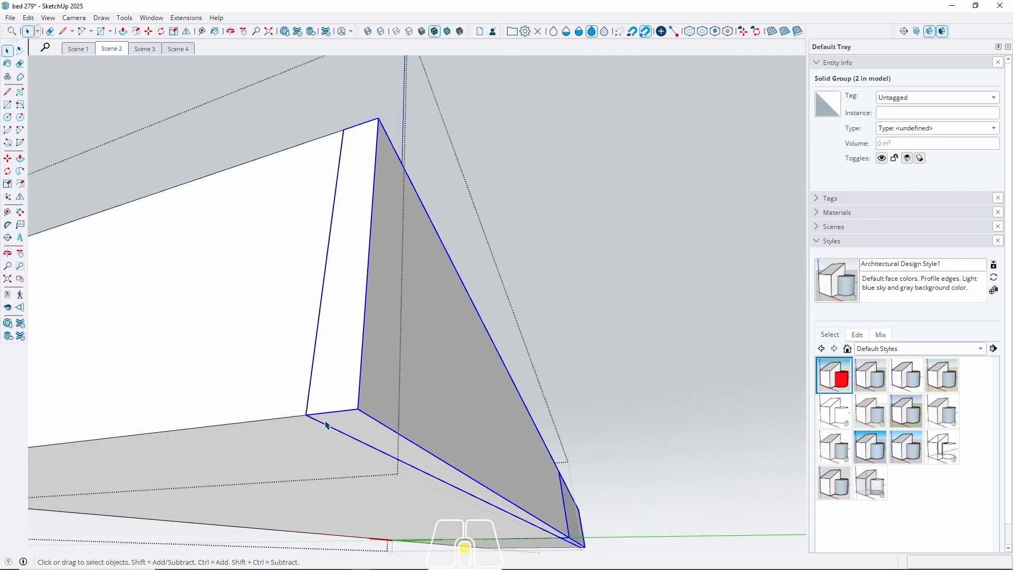
pyautogui.doubleClick(368, 414)
pyautogui.click(363, 413)
pyautogui.scroll(3, 363, 412)
pyautogui.press('m')
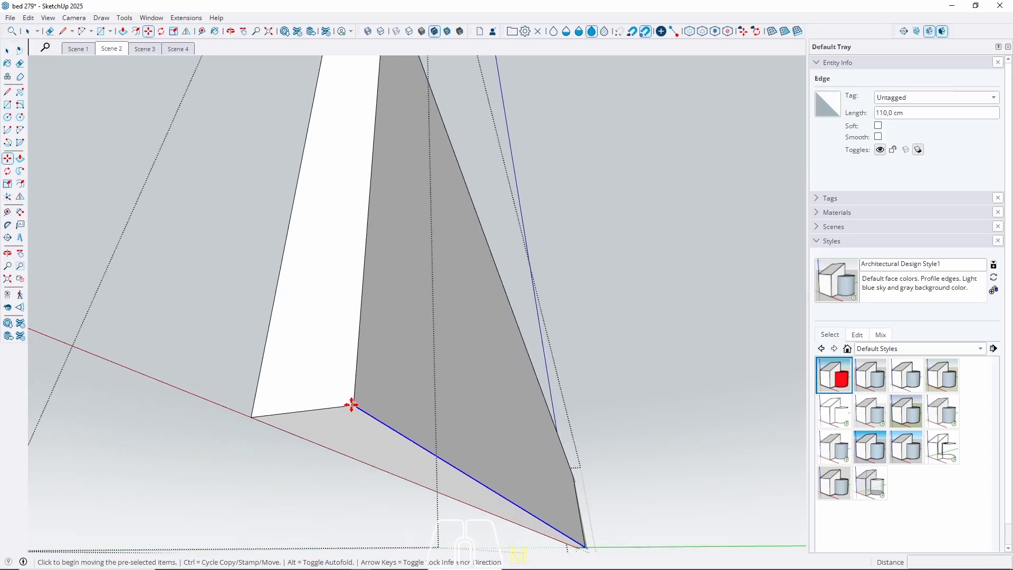
pyautogui.click(351, 405)
pyautogui.press('ctrl')
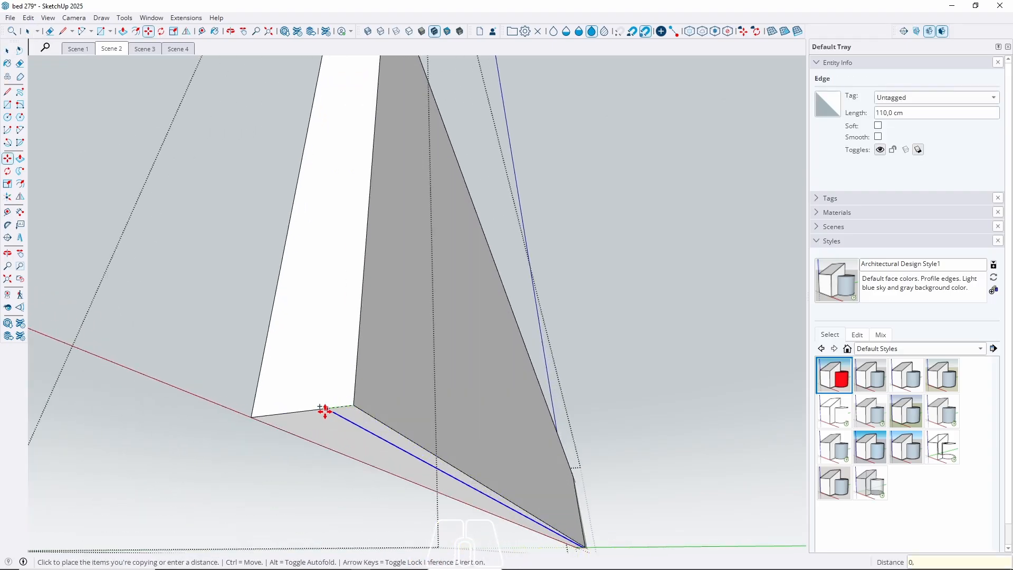
pyautogui.press('Return')
pyautogui.press('space')
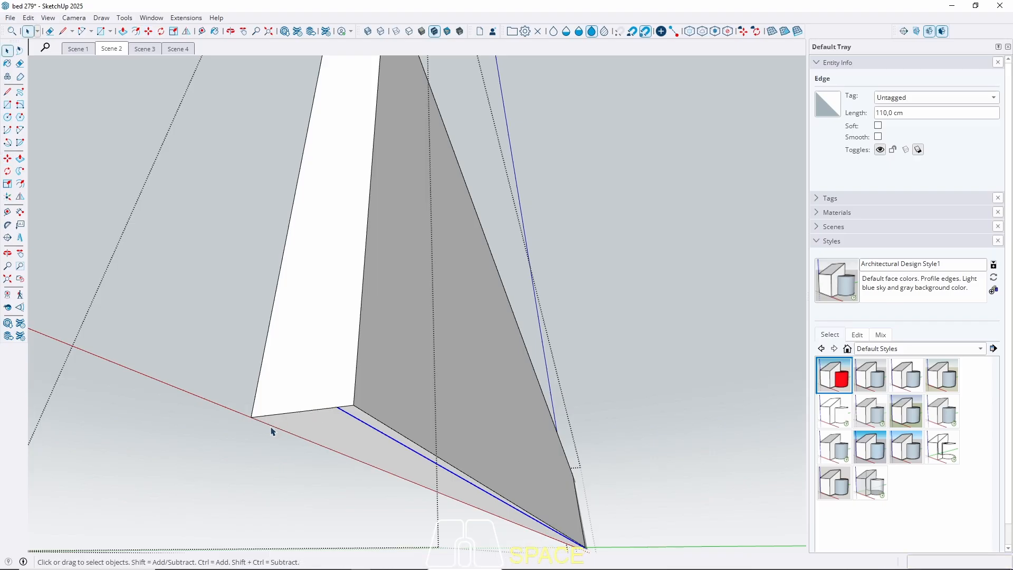
# Move the drawer front's inner bottom edge 1 cm straight up to bevel the underside, and close the nested groups
pyautogui.click(270, 426)
pyautogui.press('m')
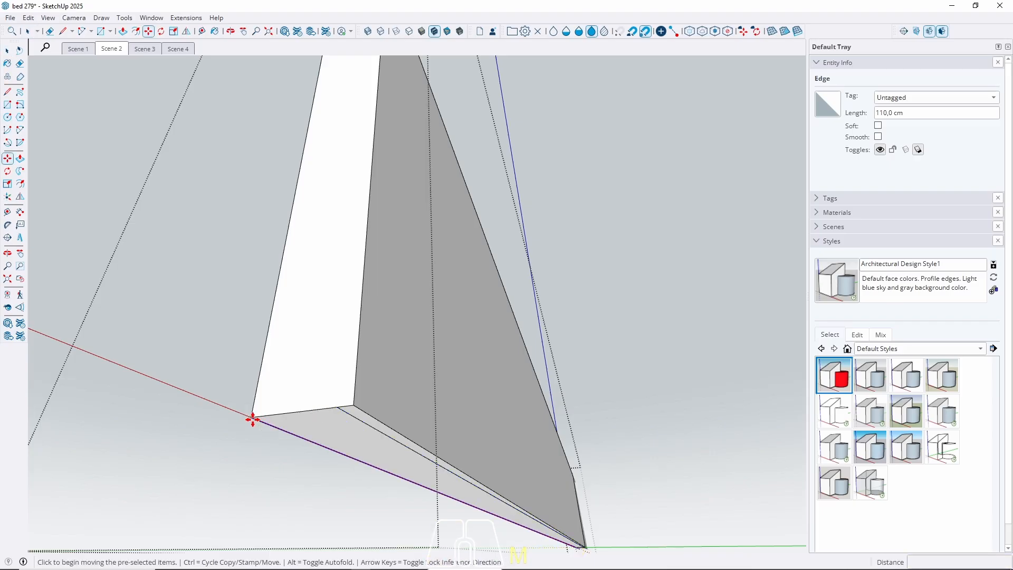
pyautogui.click(253, 419)
pyautogui.write('1')
pyautogui.press('Return')
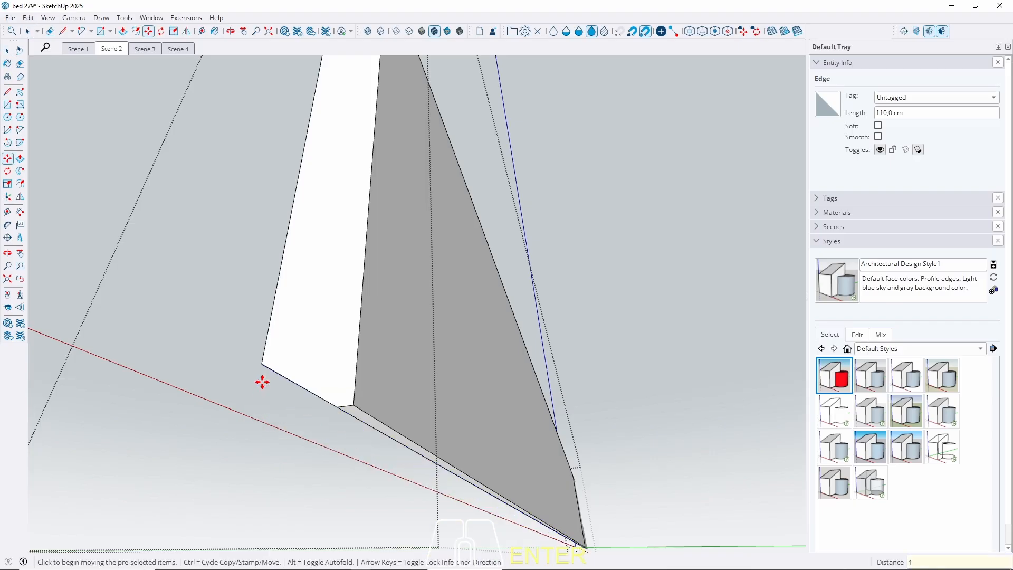
pyautogui.press('space')
pyautogui.scroll(-4, 239, 424)
pyautogui.moveTo(240, 425); pyautogui.dragTo(169, 459, button='middle')
pyautogui.press('Escape')
pyautogui.press('Escape')
# Open the tall cabinet beside the window for editing and push its bottom face up 5 cm
pyautogui.moveTo(391, 375); pyautogui.dragTo(205, 455, button='middle')
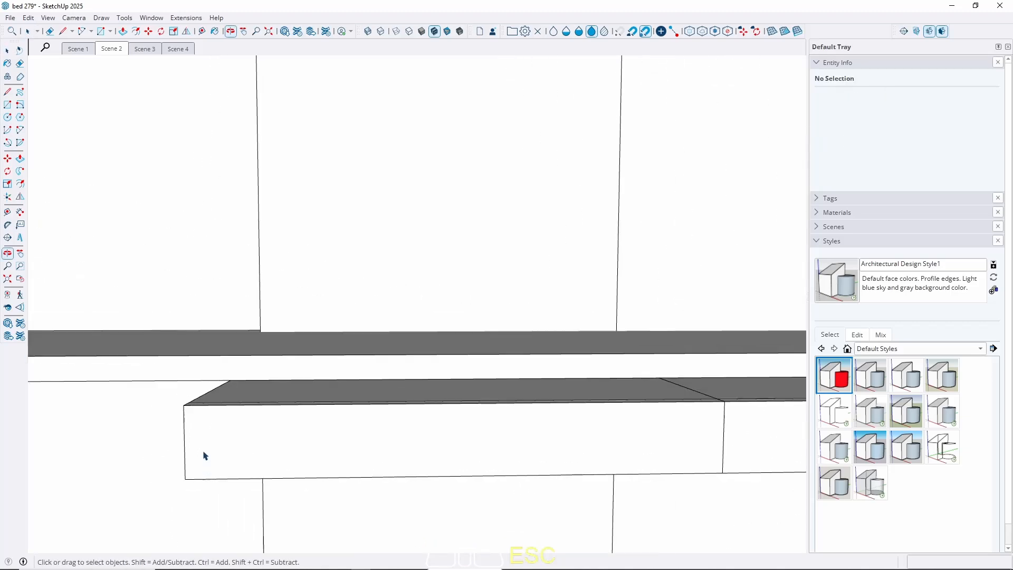
pyautogui.scroll(-5, 322, 398)
pyautogui.scroll(-3, 362, 405)
pyautogui.moveTo(362, 407)
pyautogui.mouseDown(button='middle')
pyautogui.moveTo(362, 390)
pyautogui.moveTo(371, 414)
pyautogui.mouseUp(button='middle')
pyautogui.scroll(2, 168, 471)
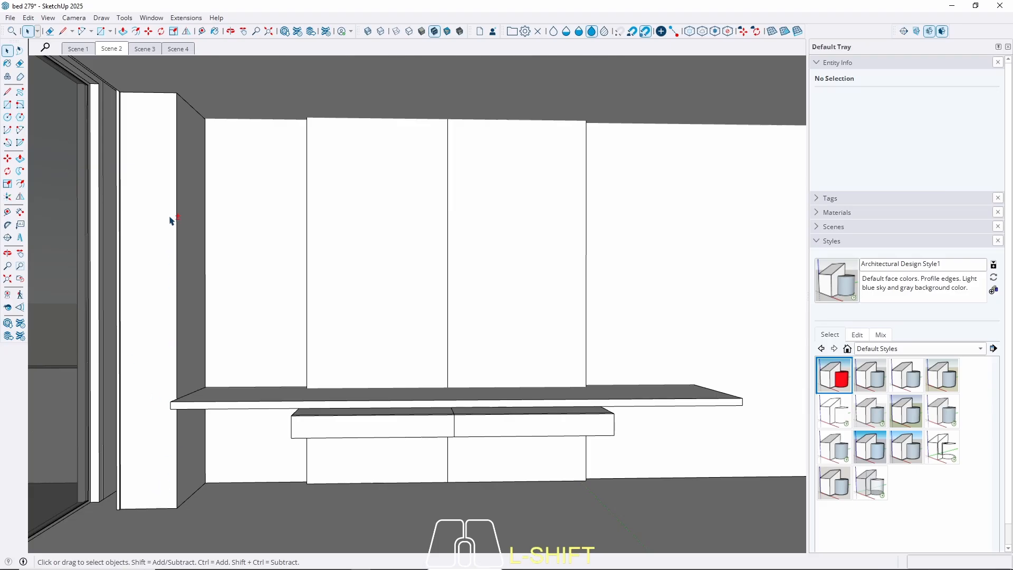
pyautogui.keyDown('shift'); pyautogui.moveTo(169, 220); pyautogui.dragTo(201, 303, button='middle'); pyautogui.keyUp('shift')
pyautogui.keyDown('shift'); pyautogui.moveTo(209, 373); pyautogui.dragTo(244, 198, button='middle'); pyautogui.keyUp('shift')
pyautogui.scroll(3, 225, 388)
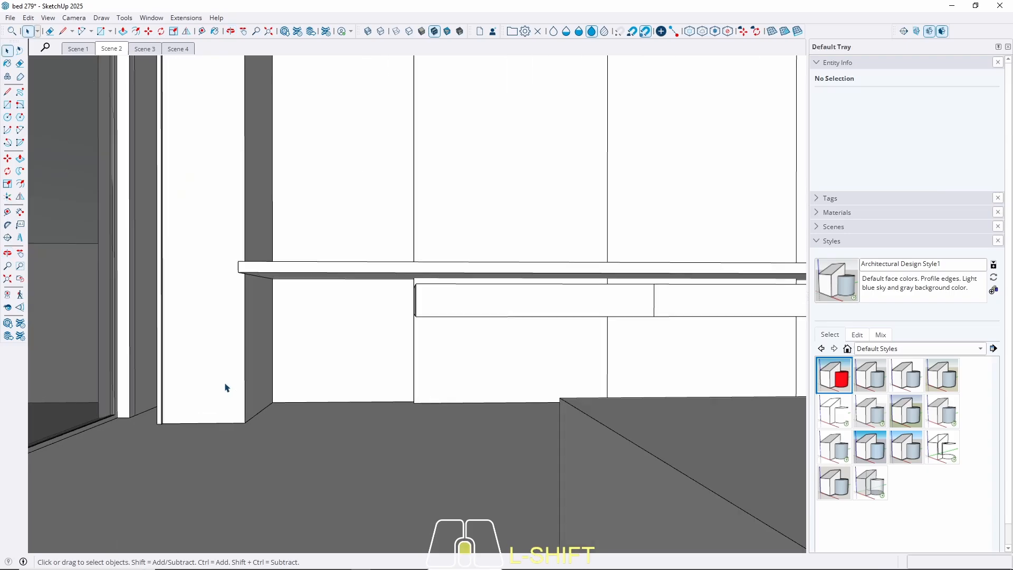
pyautogui.scroll(1, 224, 388)
pyautogui.doubleClick(223, 410)
pyautogui.tripleClick(223, 410)
pyautogui.moveTo(223, 441); pyautogui.dragTo(209, 379, button='middle')
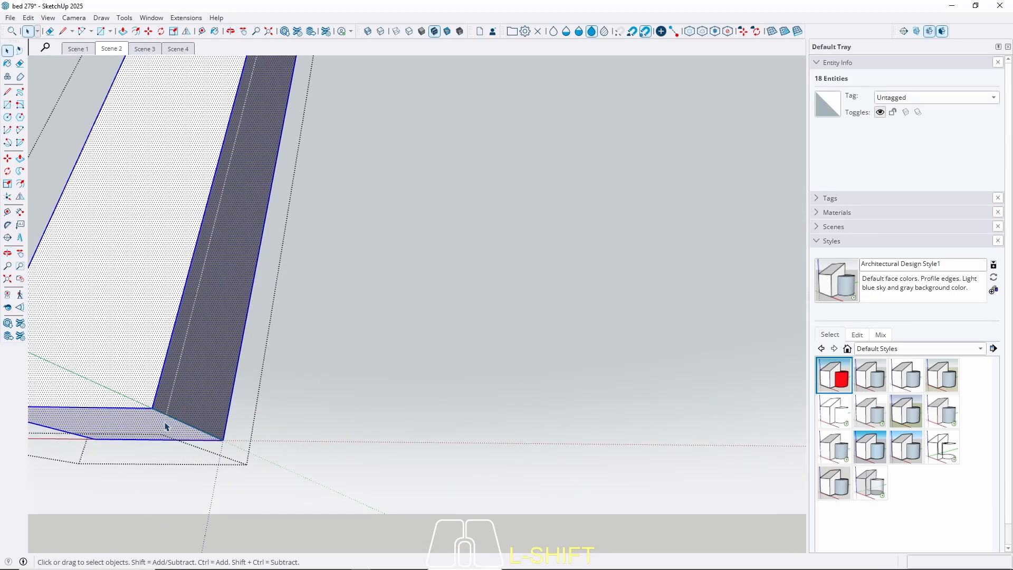
pyautogui.press('p')
pyautogui.click(140, 423)
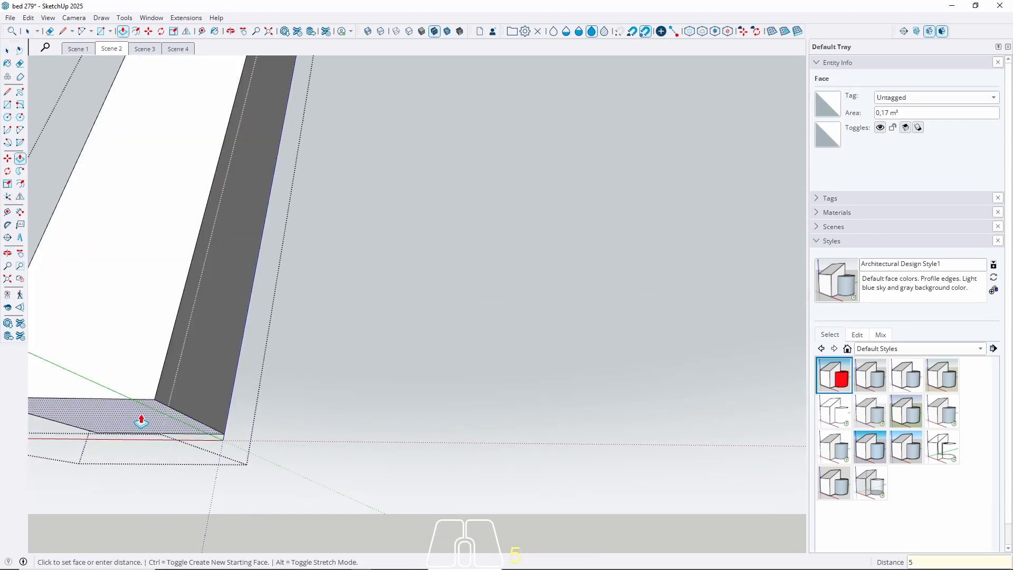
pyautogui.press('Return')
pyautogui.press('space')
# Copy the tall cabinet's bottom face and paste it in place outside the cabinet's group
pyautogui.moveTo(182, 216); pyautogui.dragTo(243, 317, button='middle')
pyautogui.scroll(-3, 276, 384)
pyautogui.press('Escape')
pyautogui.tripleClick(244, 317)
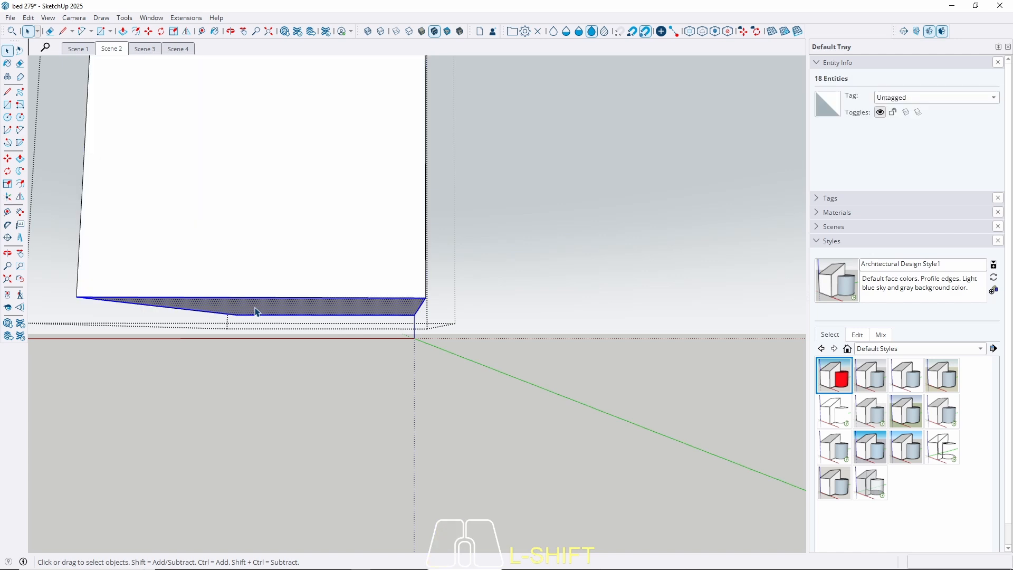
pyautogui.press('Escape')
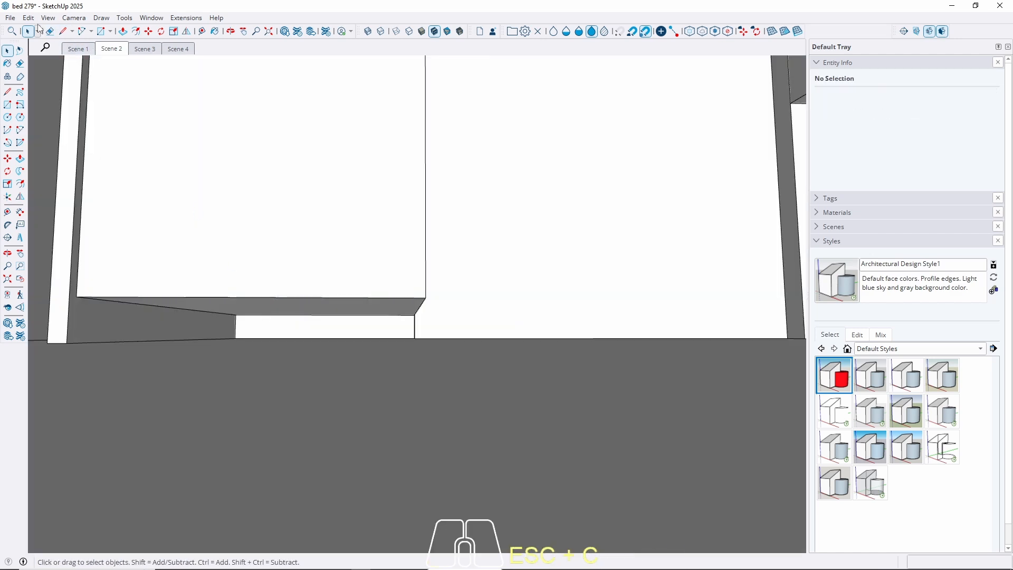
pyautogui.click(29, 17)
pyautogui.click(68, 102)
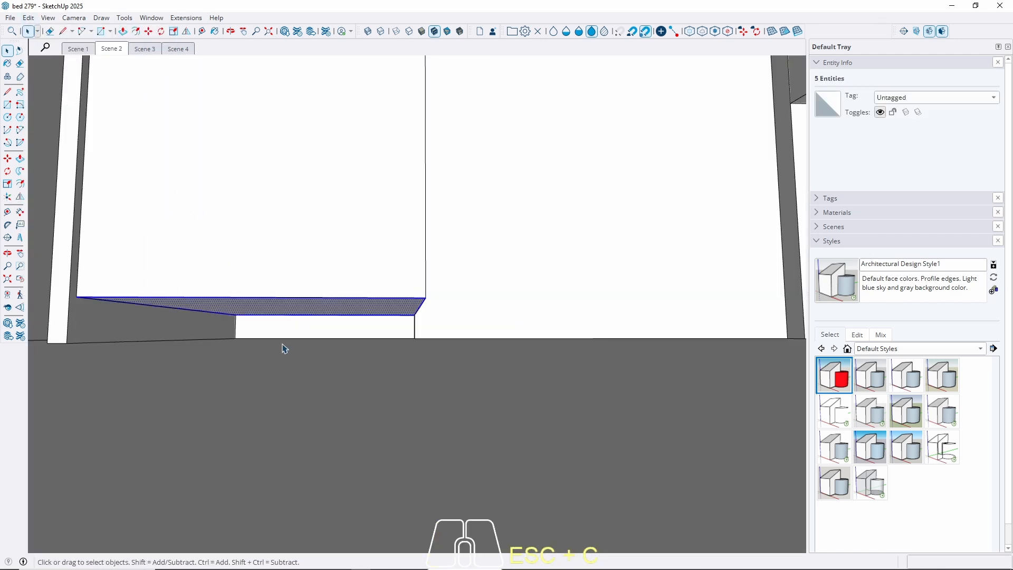
# Extrude the pasted face down to the floor to form a plinth under the tall cabinet
pyautogui.press('p')
pyautogui.click(270, 306)
pyautogui.click(154, 357)
pyautogui.moveTo(154, 358); pyautogui.dragTo(269, 402, button='middle')
# Push the plinth's front face 5 cm inward
pyautogui.press('space')
pyautogui.click(310, 379)
pyautogui.press('p')
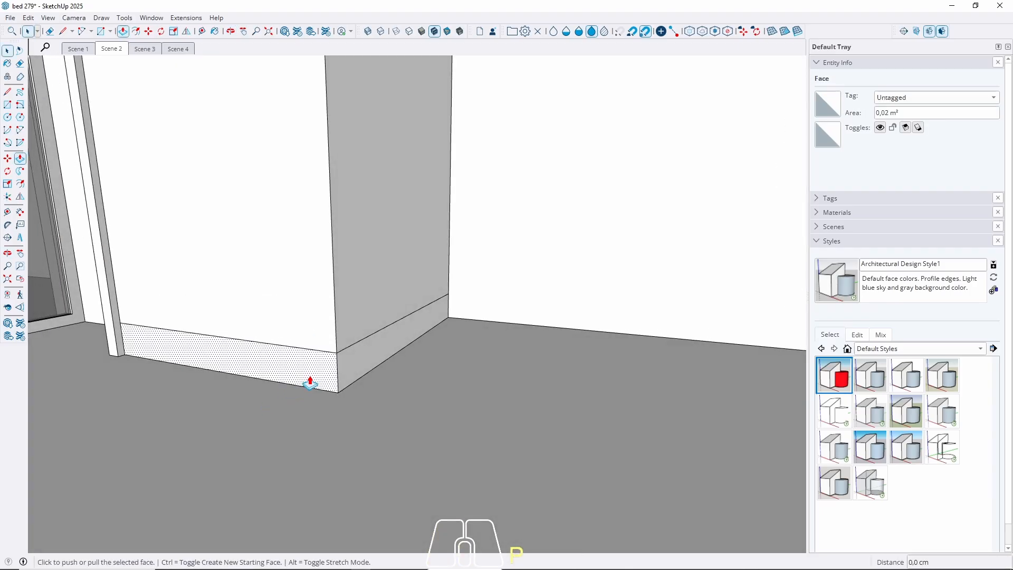
pyautogui.click(311, 378)
pyautogui.write('5')
pyautogui.press('Return')
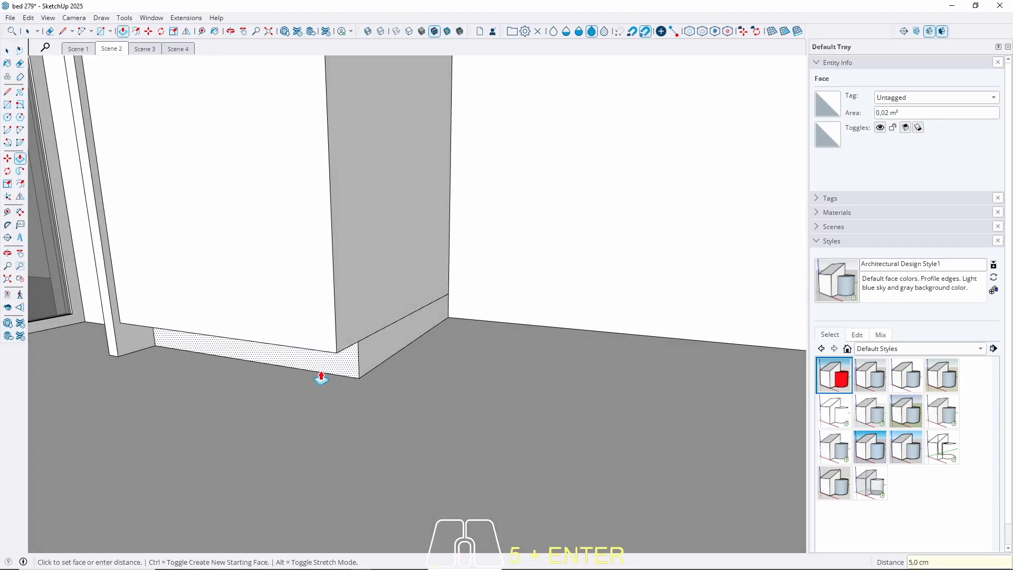
# Draw a vertical edge on the plinth's side face where it meets the back wall
pyautogui.click(398, 341)
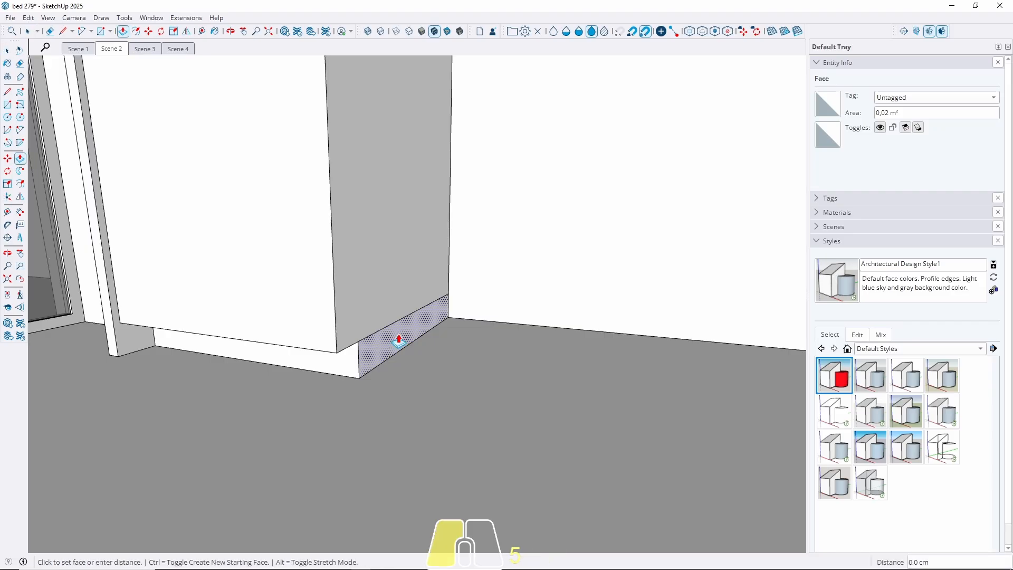
pyautogui.press('space')
pyautogui.scroll(5, 450, 316)
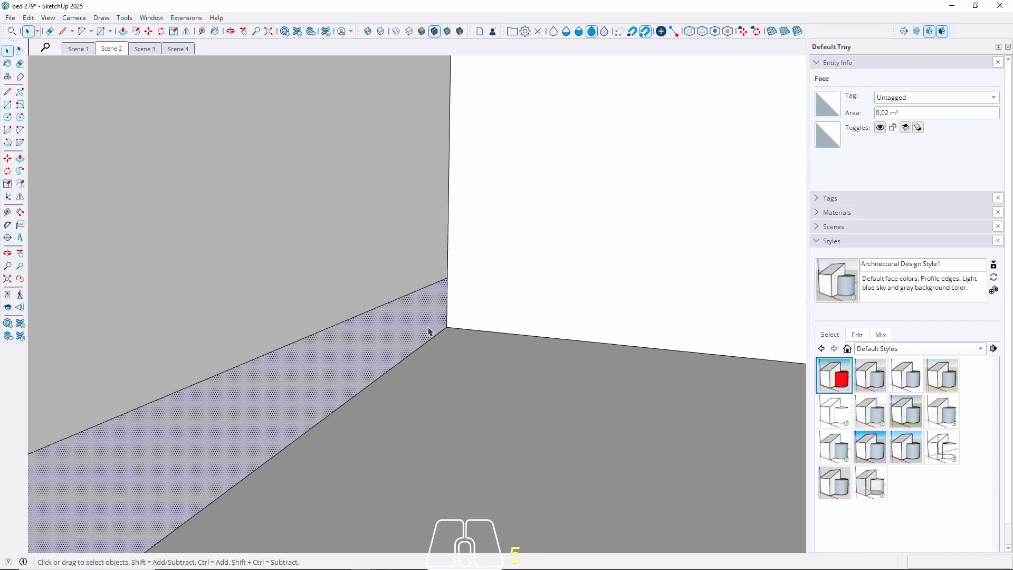
pyautogui.press('l')
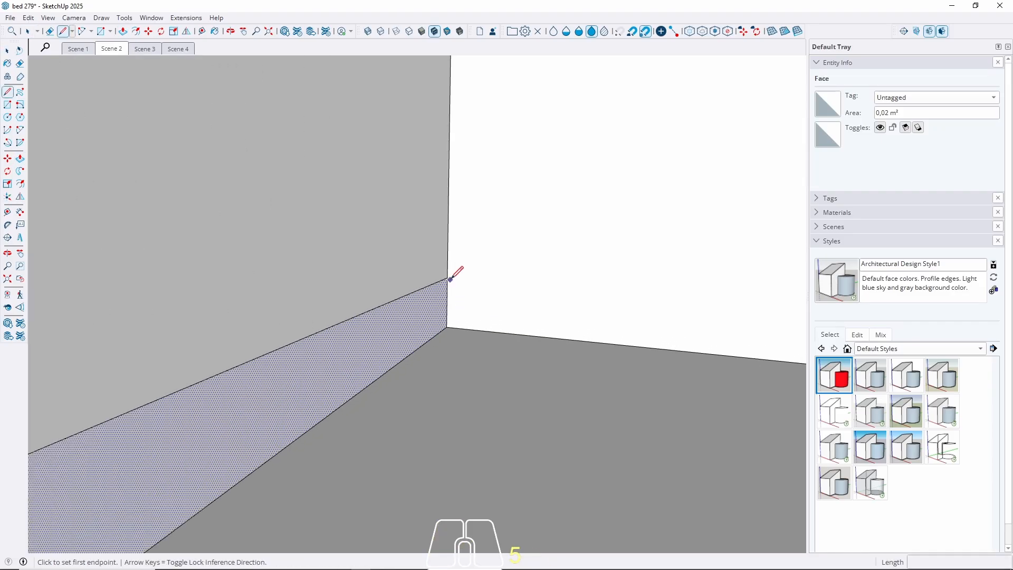
pyautogui.click(447, 278)
pyautogui.click(447, 327)
pyautogui.press('space')
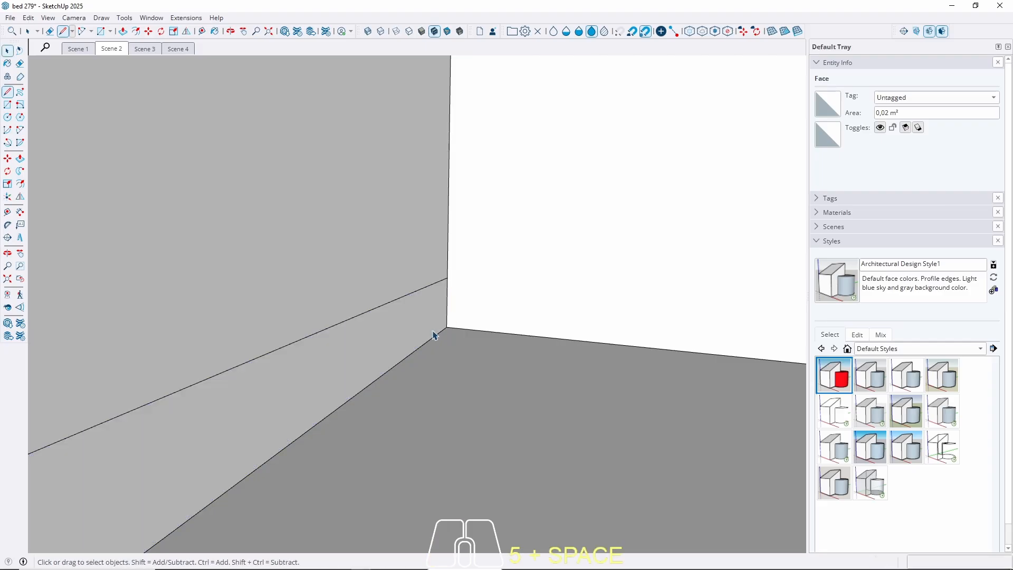
# Push the plinth's exposed side face 5 cm inward
pyautogui.click(423, 335)
pyautogui.press('p')
pyautogui.click(391, 343)
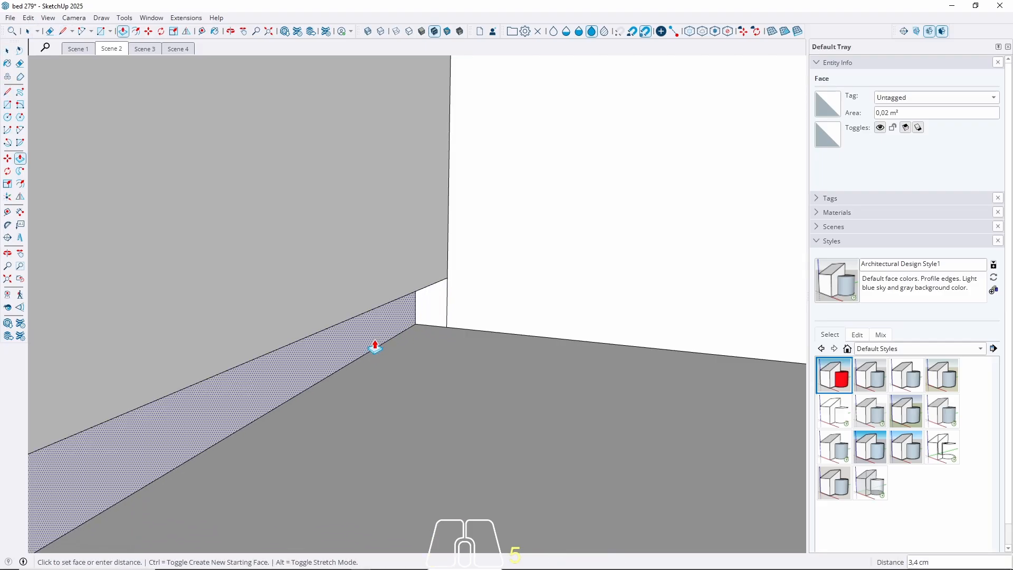
pyautogui.press('Return')
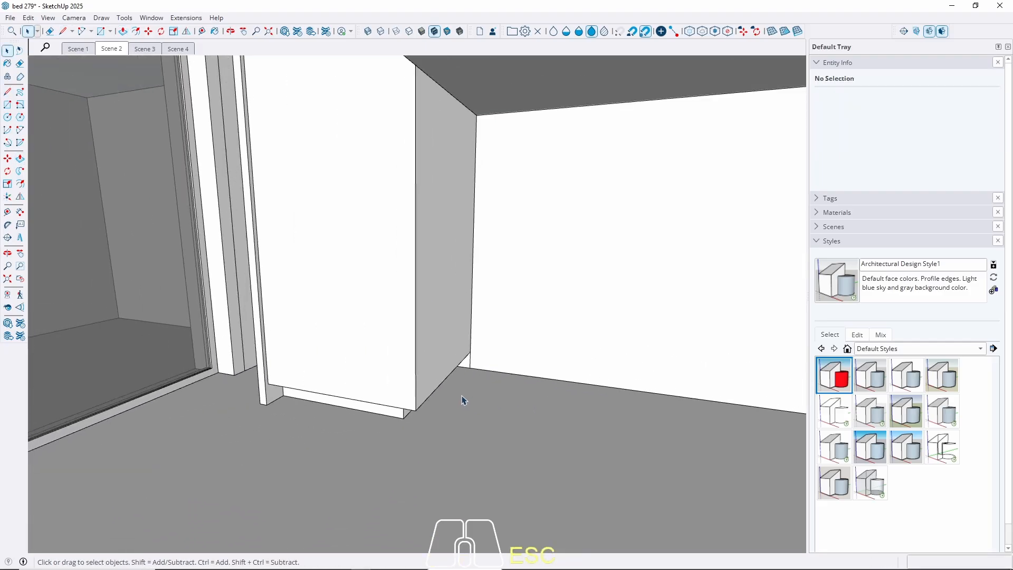
# Group all the geometry of the tall cabinet's plinth
pyautogui.moveTo(463, 402); pyautogui.dragTo(465, 264, button='middle')
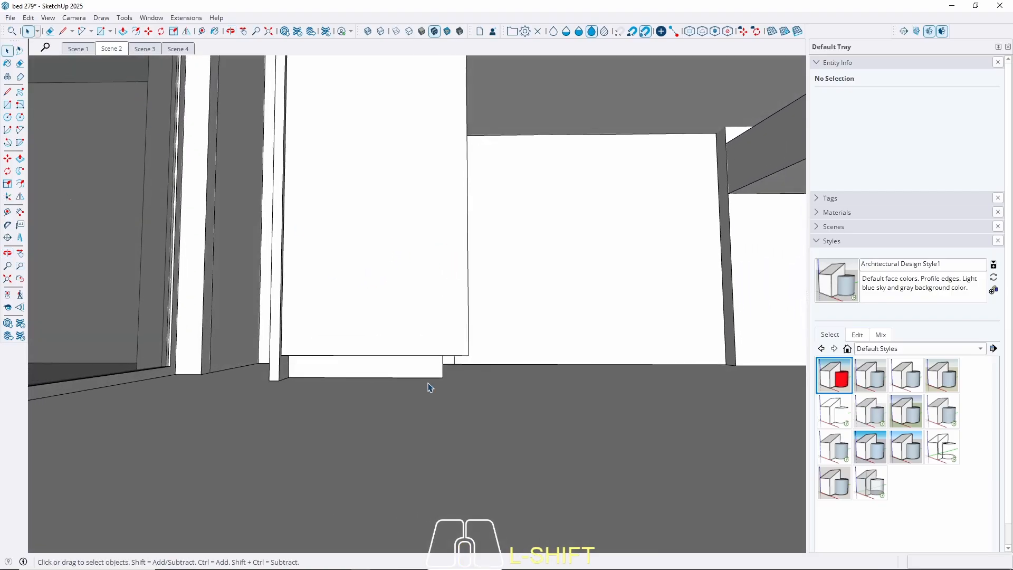
pyautogui.scroll(6, 429, 387)
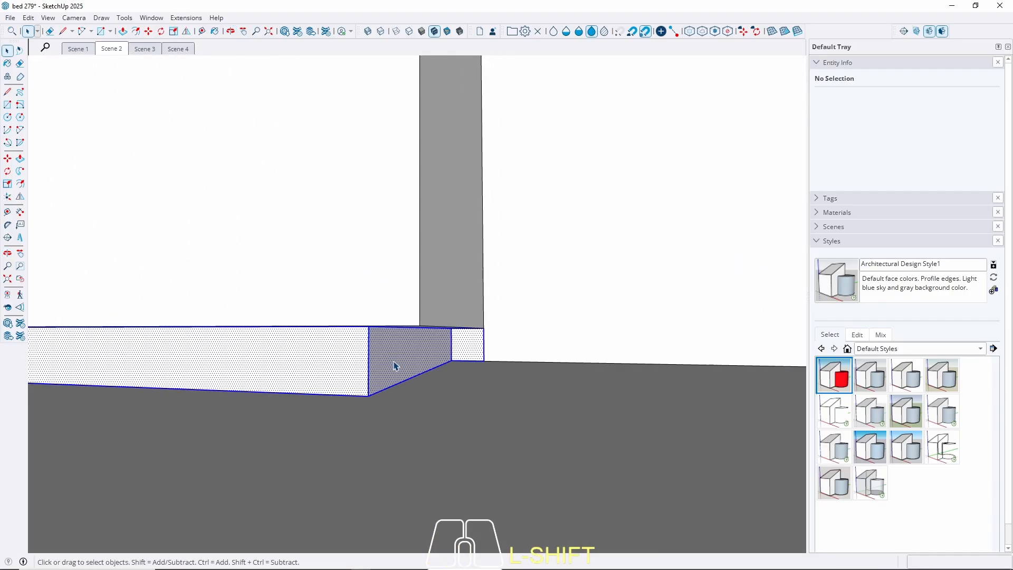
pyautogui.tripleClick(394, 365)
pyautogui.moveTo(394, 365); pyautogui.dragTo(570, 399, button='middle')
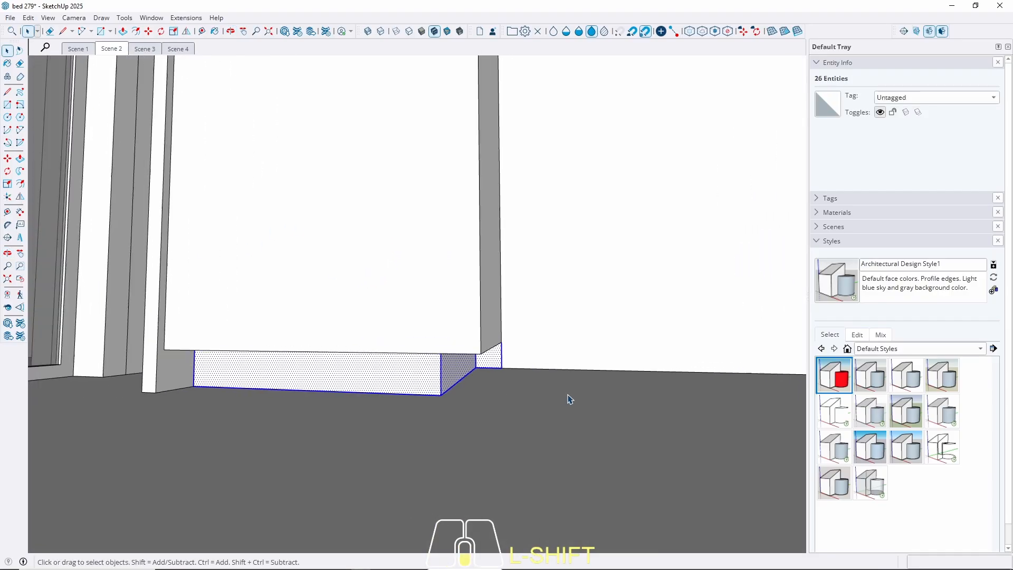
pyautogui.rightClick(399, 391)
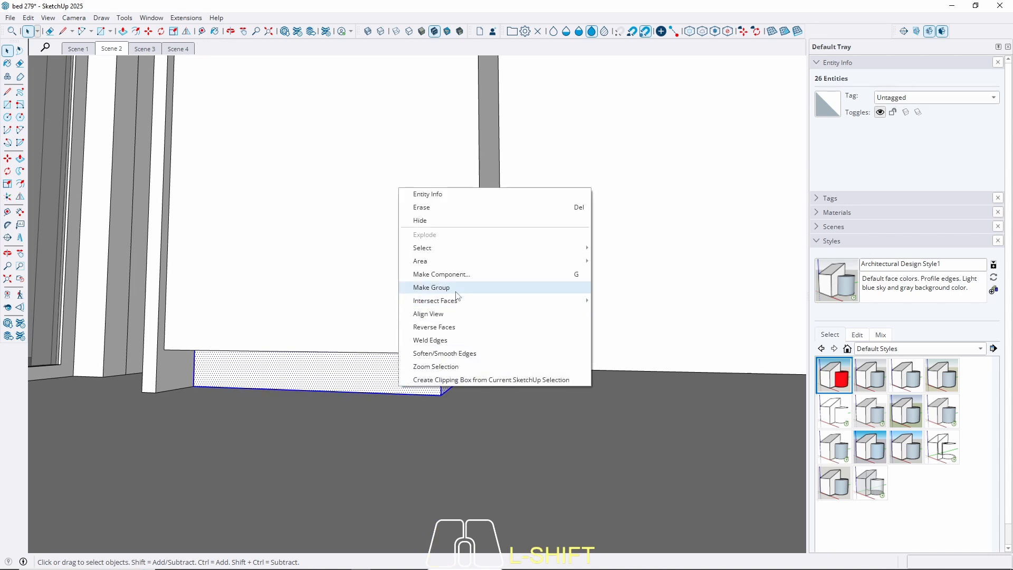
pyautogui.click(457, 288)
# Open the plinth group, pull its recessed side face 3 cm back outward, and close the group
pyautogui.doubleClick(460, 372)
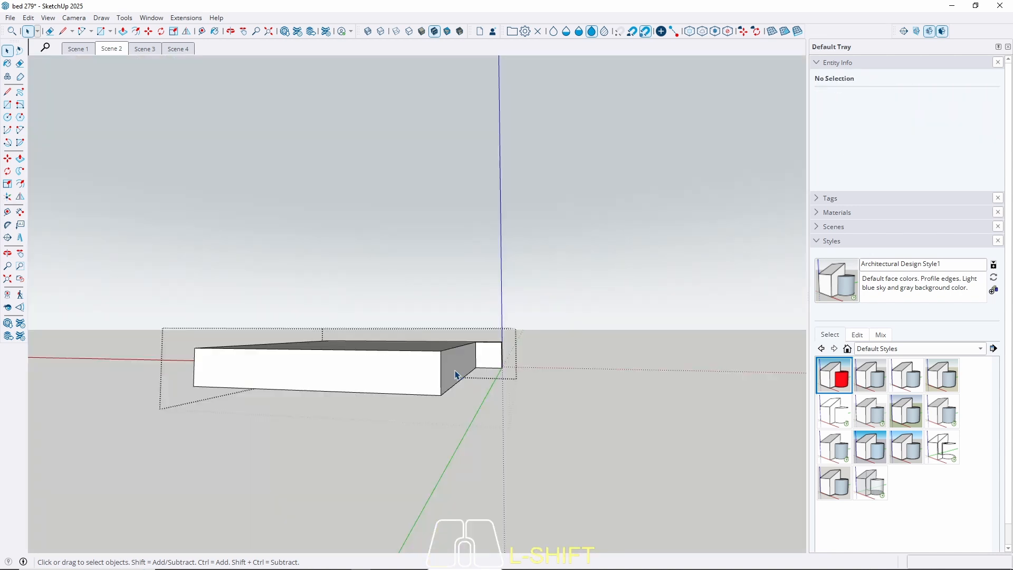
pyautogui.press('p')
pyautogui.moveTo(461, 372); pyautogui.dragTo(465, 372)
pyautogui.press('Return')
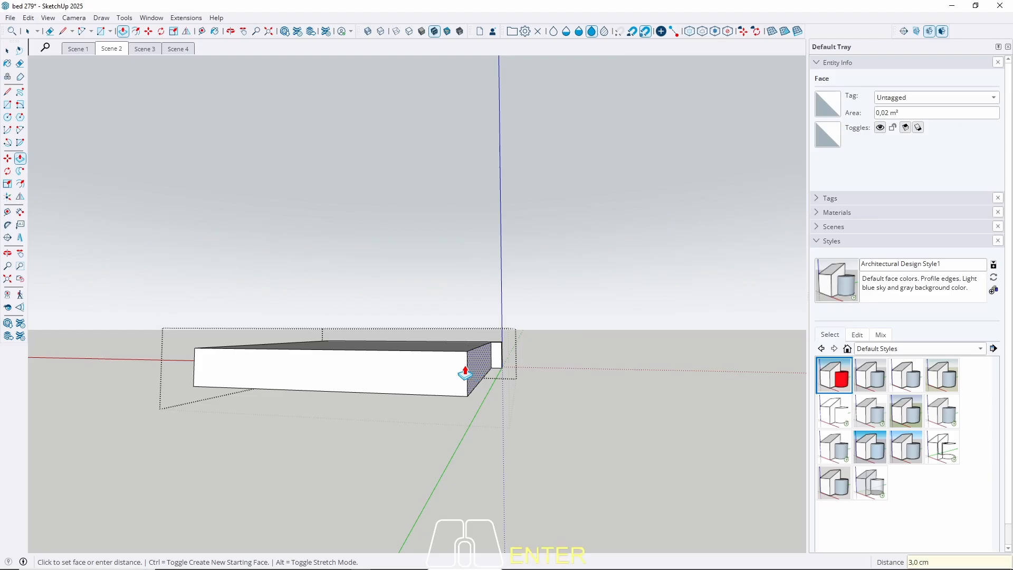
pyautogui.press('space')
pyautogui.press('Escape')
pyautogui.press('Escape')
# Push the tall cabinet's front face 2 cm inward and close its group
pyautogui.moveTo(477, 381); pyautogui.dragTo(188, 268, button='middle')
pyautogui.click(111, 50)
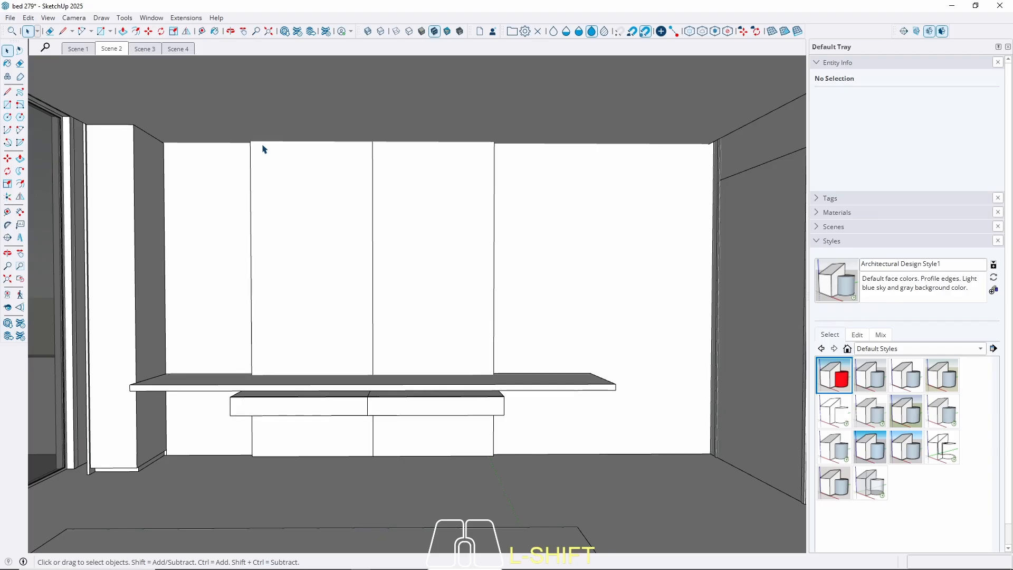
pyautogui.scroll(4, 84, 421)
pyautogui.moveTo(113, 405); pyautogui.dragTo(238, 462, button='middle')
pyautogui.tripleClick(242, 385)
pyautogui.press('p')
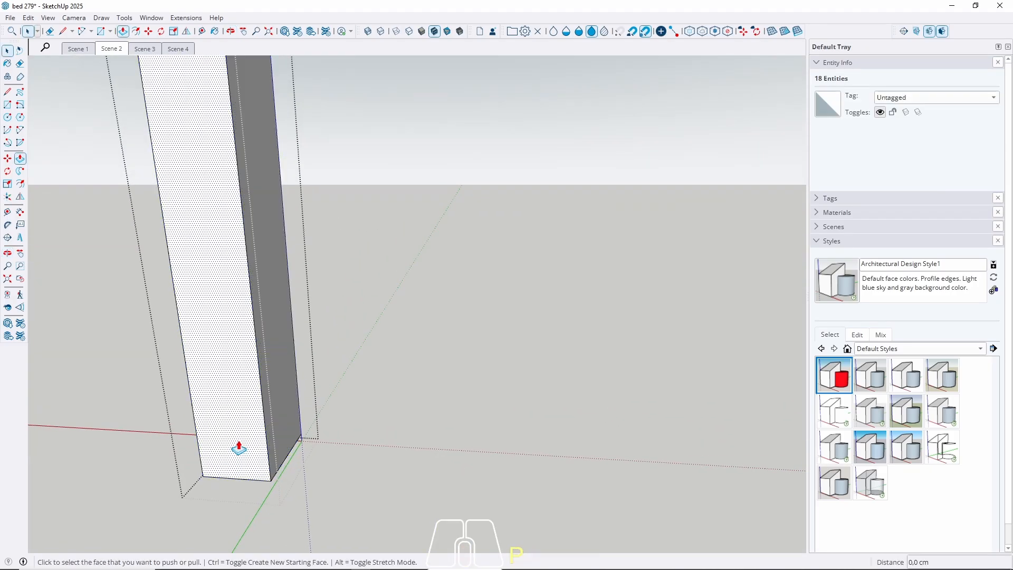
pyautogui.click(238, 449)
pyautogui.press('Return')
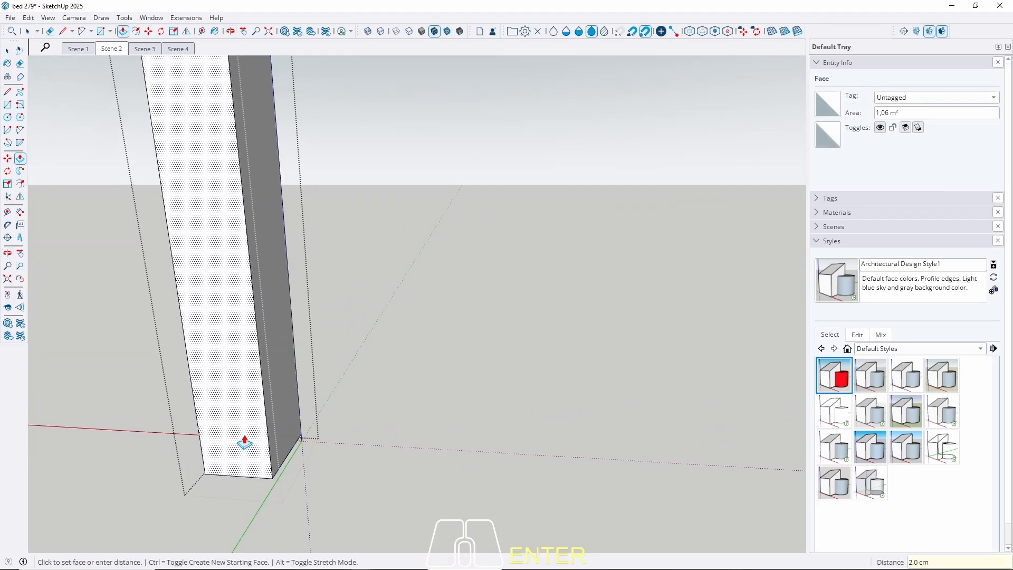
pyautogui.press('Escape')
pyautogui.press('Escape')
# Draw a full-width rectangle on the lower part of the tall cabinet's front, starting above the plinth, and extrude it 2 cm outward
pyautogui.press('r')
pyautogui.scroll(2, 213, 464)
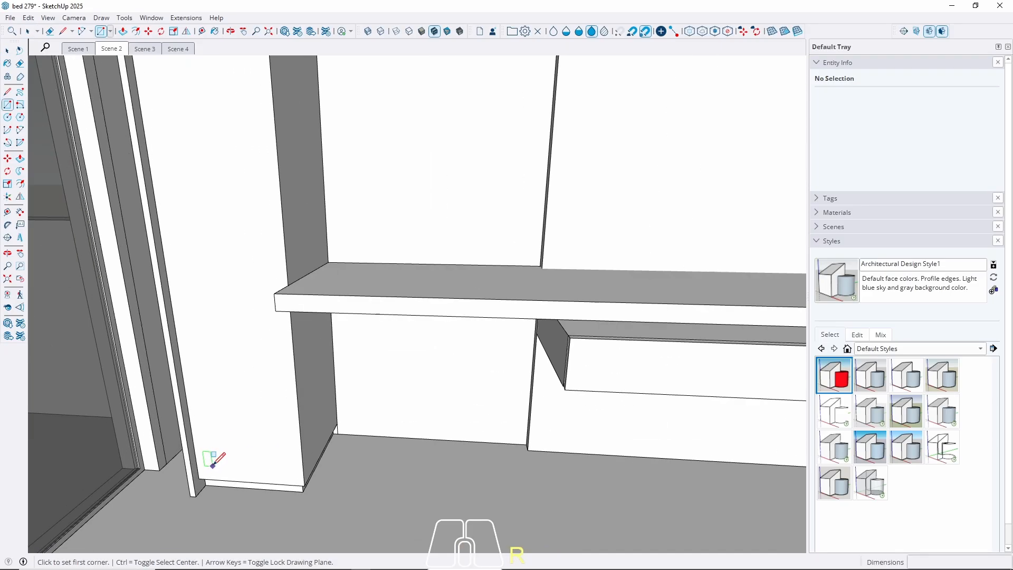
pyautogui.click(198, 478)
pyautogui.click(295, 381)
pyautogui.press('space')
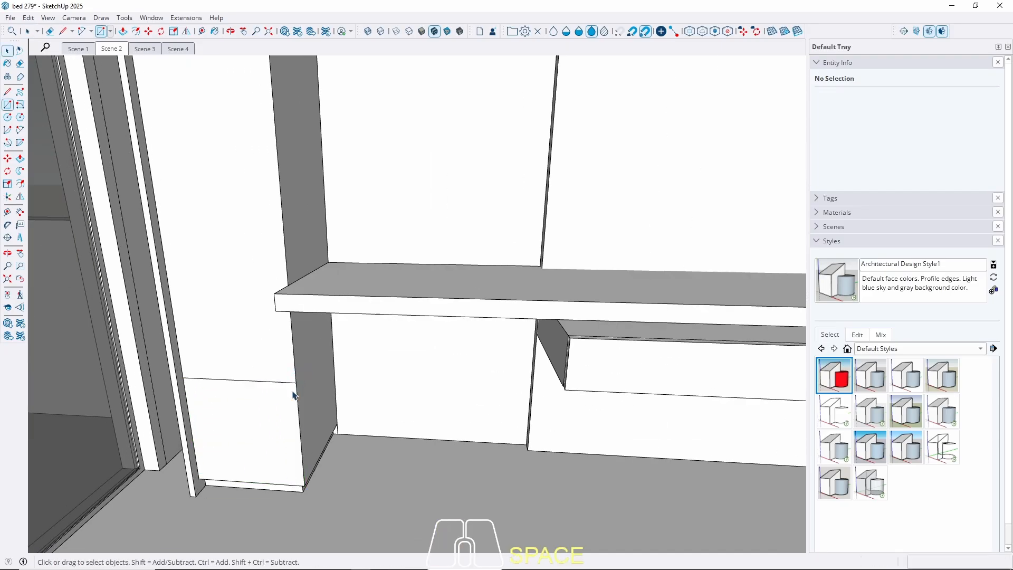
pyautogui.press('p')
pyautogui.click(260, 384)
pyautogui.write('2')
pyautogui.press('Return')
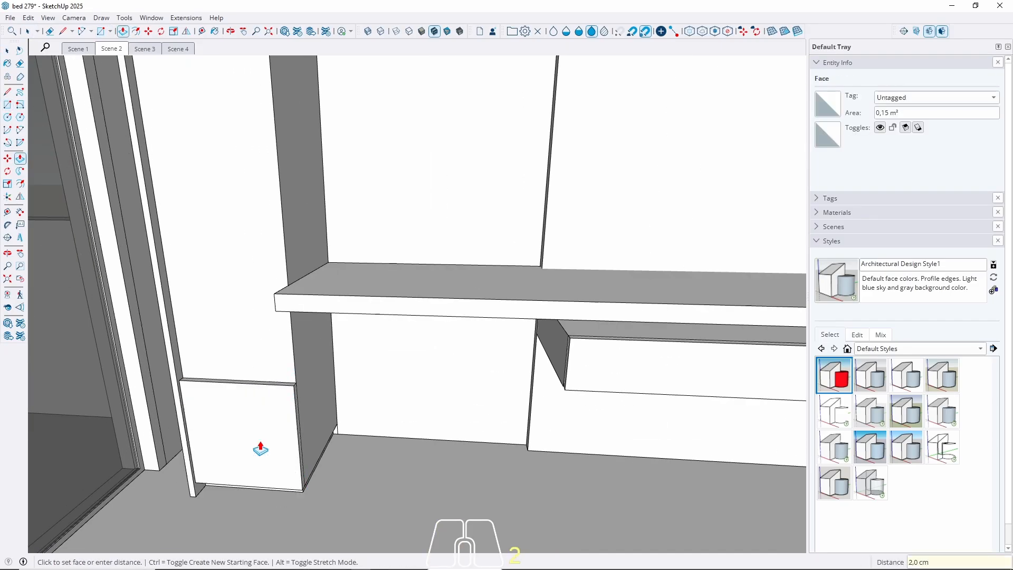
# Extend the lower front panel up to the top of the long wall shelf and group all its geometry
pyautogui.scroll(2, 260, 384)
pyautogui.moveTo(319, 300); pyautogui.dragTo(276, 385, button='middle')
pyautogui.press('space')
pyautogui.tripleClick(276, 385)
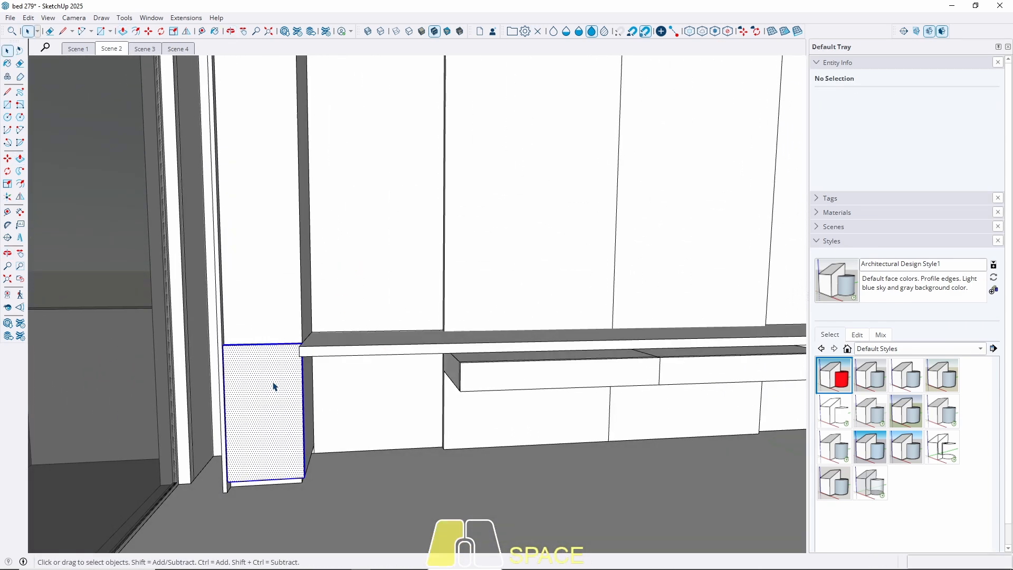
pyautogui.rightClick(273, 385)
pyautogui.click(315, 284)
# Copy the grouped lower front panel straight up along the vertical axis so the copy sits directly on top of it
pyautogui.scroll(5, 280, 464)
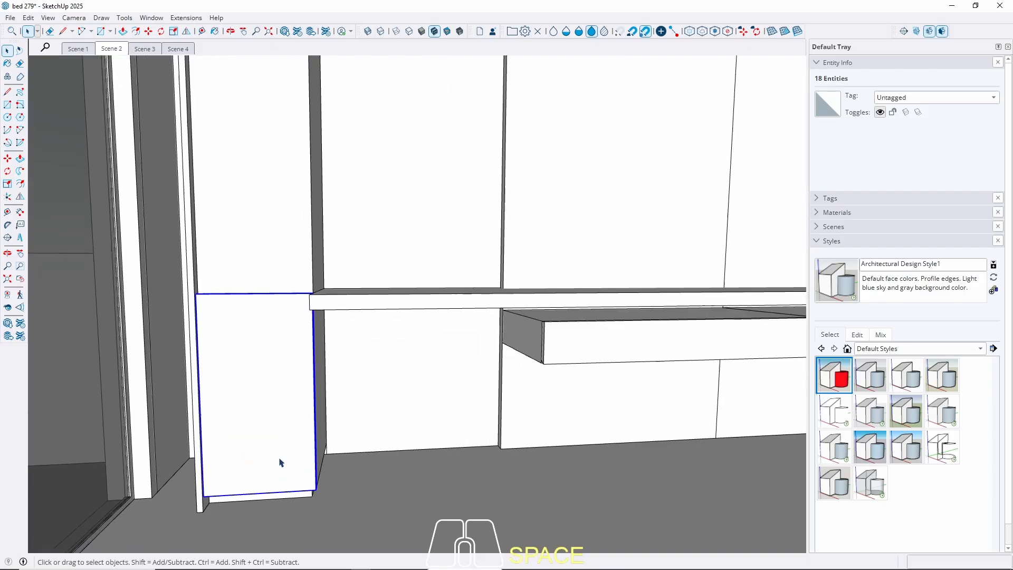
pyautogui.press('m')
pyautogui.press('ctrl')
pyautogui.click(268, 512)
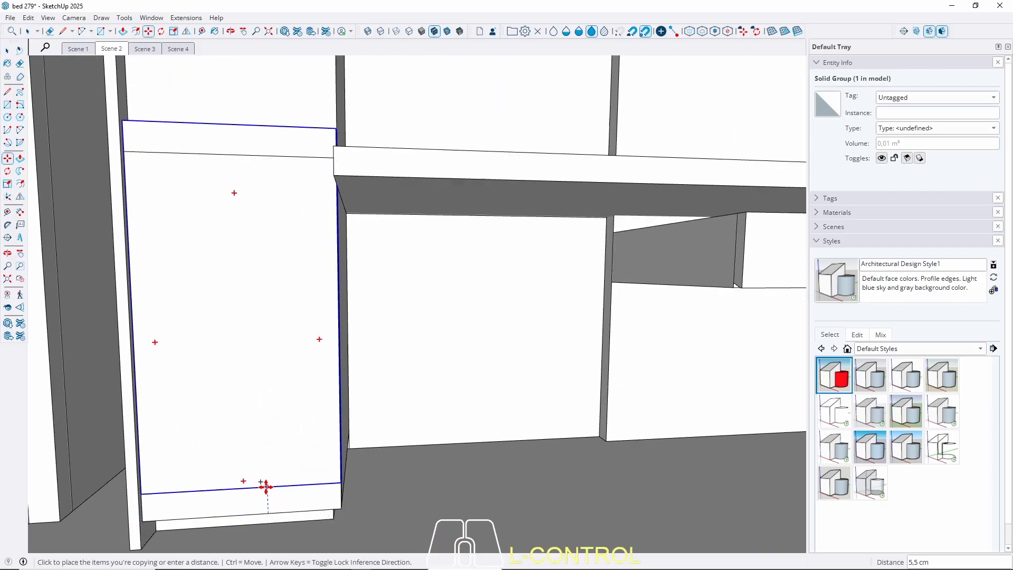
pyautogui.press('Up')
pyautogui.click(267, 156)
pyautogui.press('space')
# Open the copied upper panel, raise its top face 105 cm, and close the group
pyautogui.scroll(-8, 119, 496)
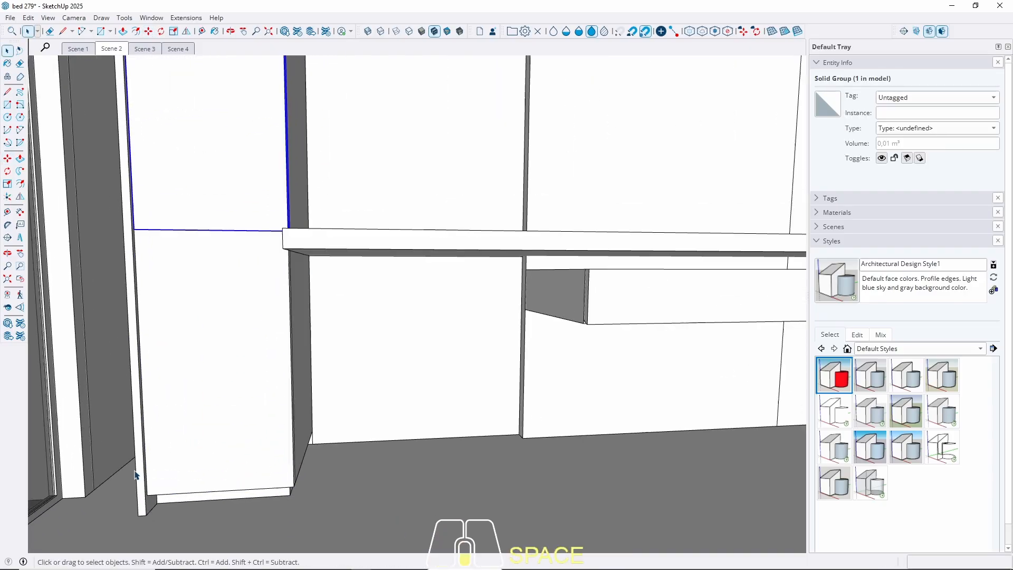
pyautogui.scroll(-2, 118, 496)
pyautogui.doubleClick(148, 351)
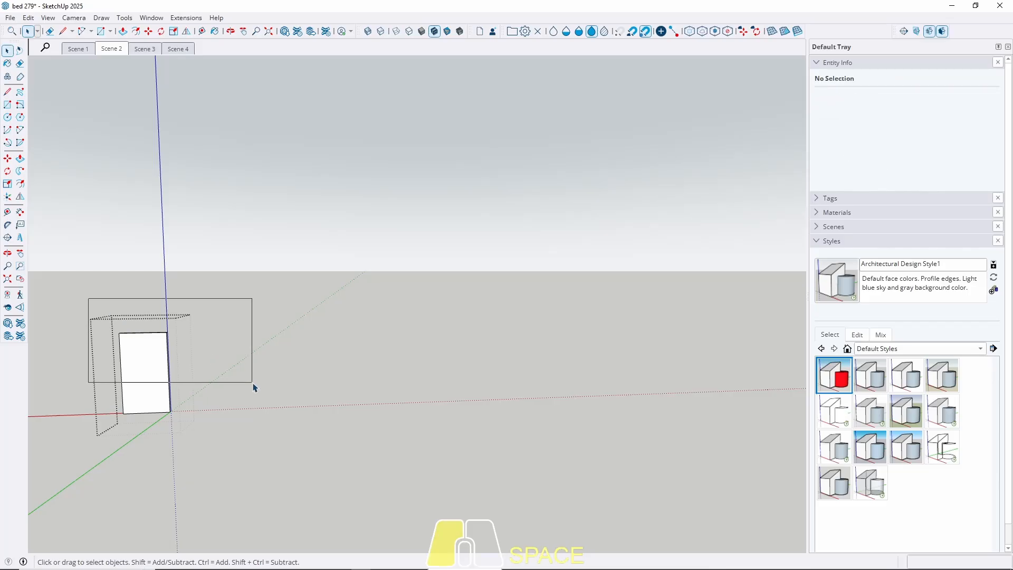
pyautogui.tripleClick(146, 351)
pyautogui.press('m')
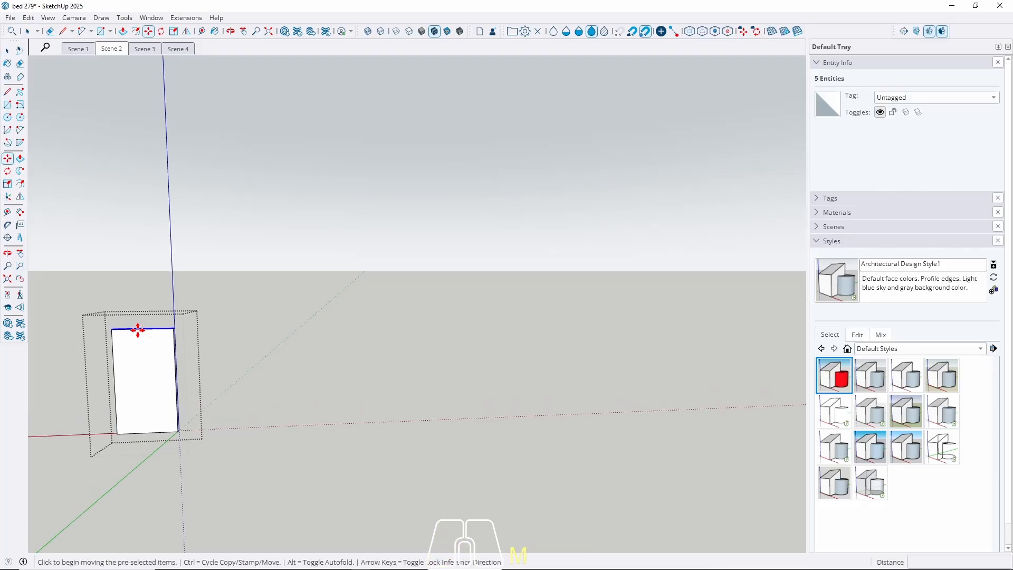
pyautogui.click(138, 329)
pyautogui.moveTo(142, 293); pyautogui.dragTo(445, 279, button='middle')
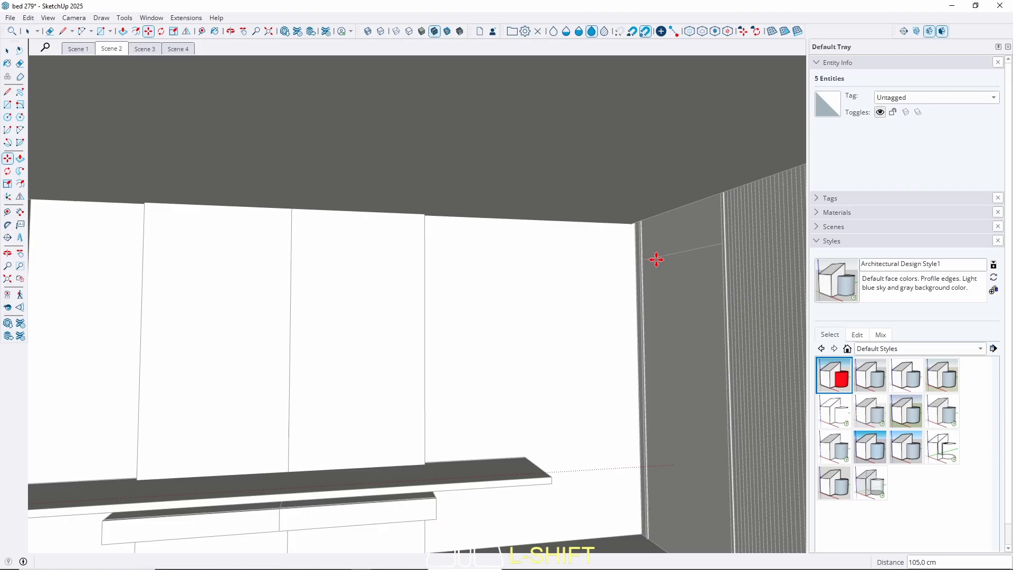
pyautogui.press('space')
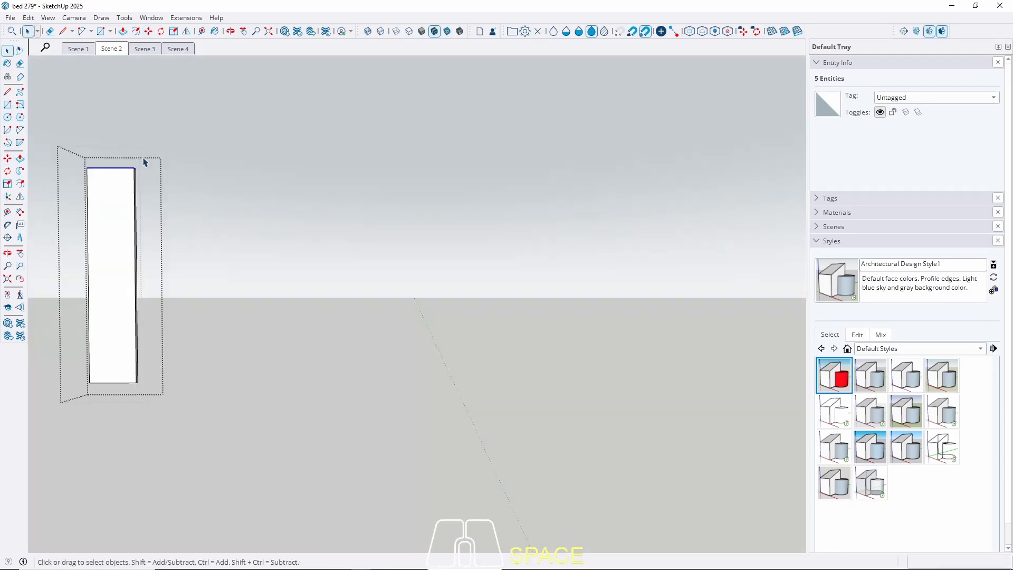
pyautogui.press('Escape')
# Draw a rectangle filling the remaining cabinet front between the upper panel and the ceiling
pyautogui.scroll(5, 108, 159)
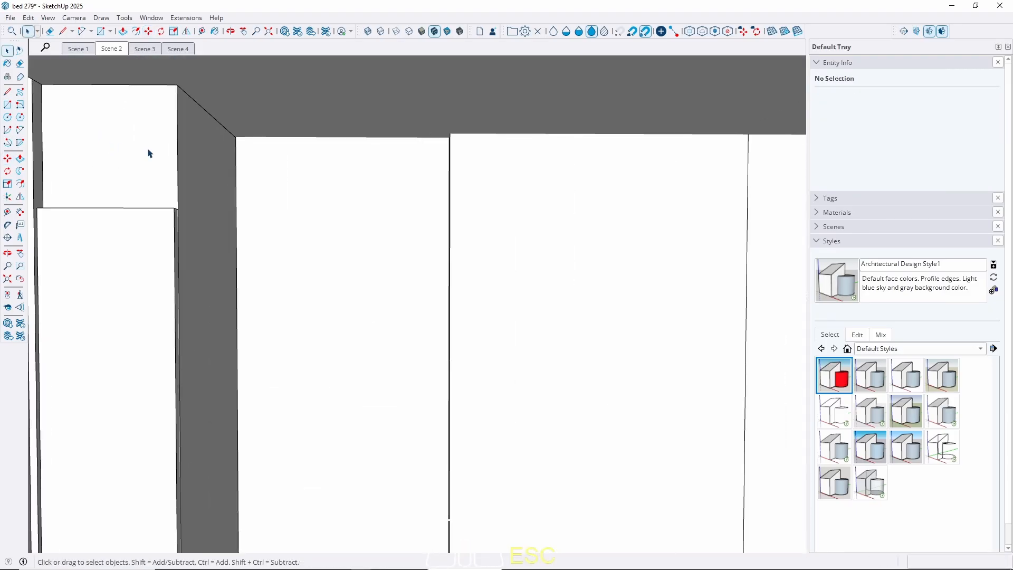
pyautogui.moveTo(149, 154); pyautogui.dragTo(211, 241, button='middle')
pyautogui.press('r')
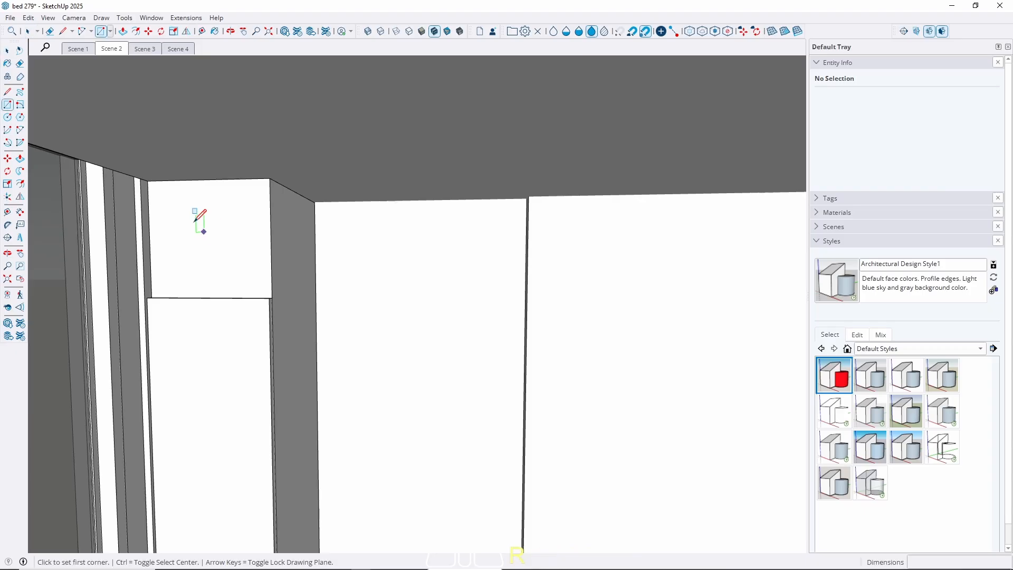
pyautogui.scroll(2, 169, 180)
pyautogui.click(149, 170)
pyautogui.scroll(4, 289, 306)
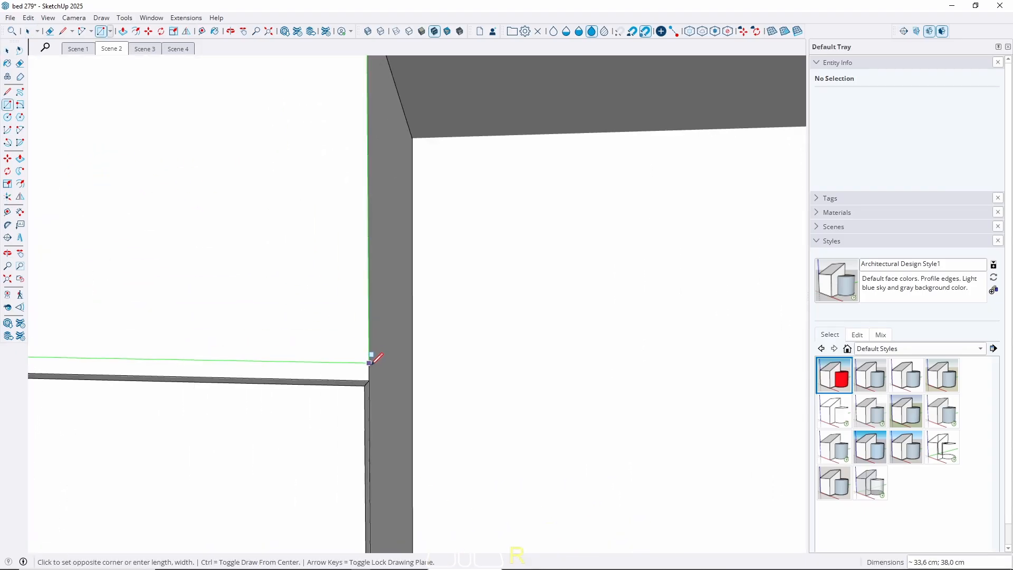
pyautogui.press('space')
# Extrude the topmost rectangle outward flush with the panel below and group all its geometry
pyautogui.press('p')
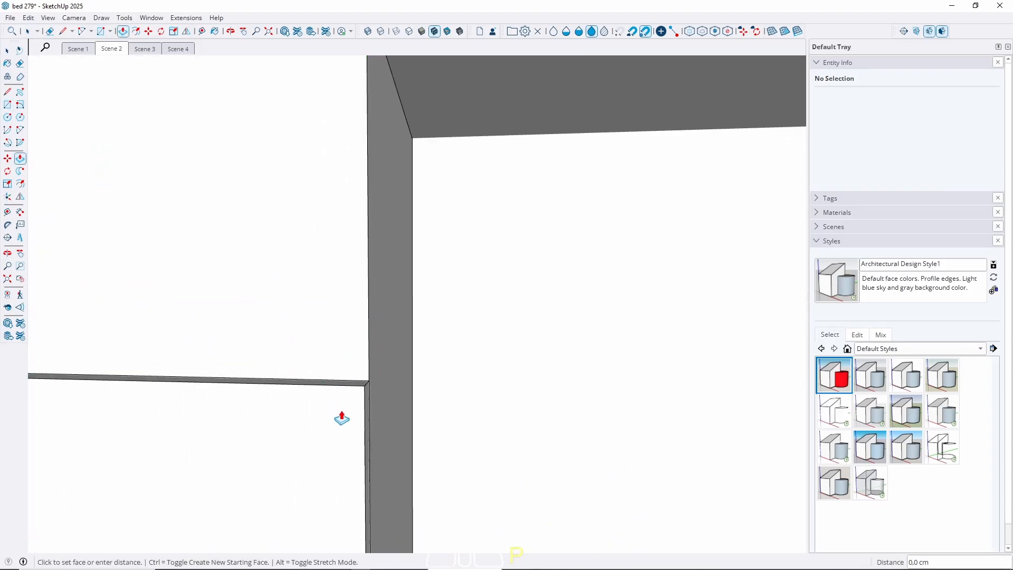
pyautogui.moveTo(334, 371); pyautogui.dragTo(229, 402, button='middle')
pyautogui.moveTo(327, 356); pyautogui.dragTo(296, 396, button='middle')
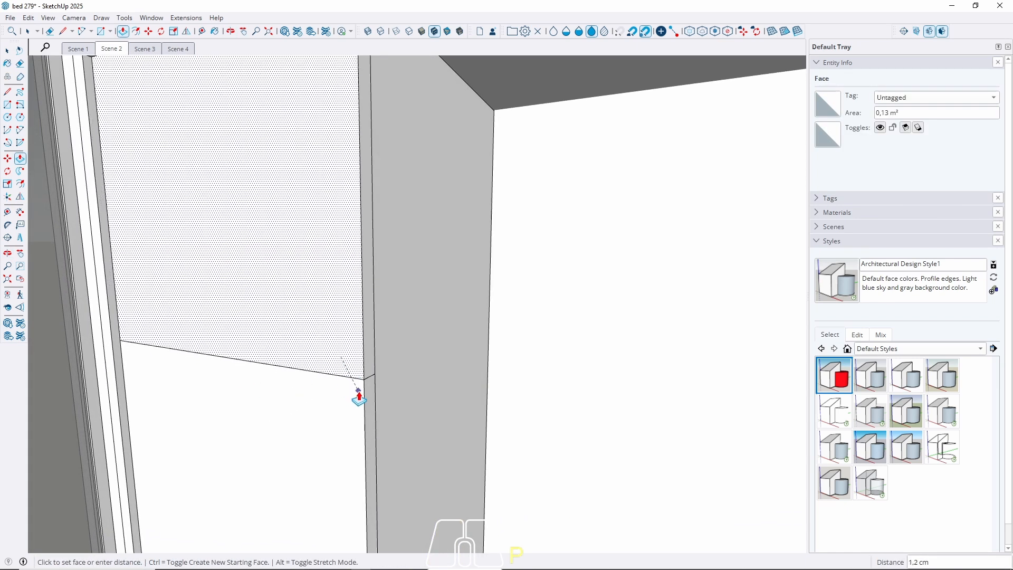
pyautogui.press('space')
pyautogui.tripleClick(319, 305)
pyautogui.rightClick(320, 306)
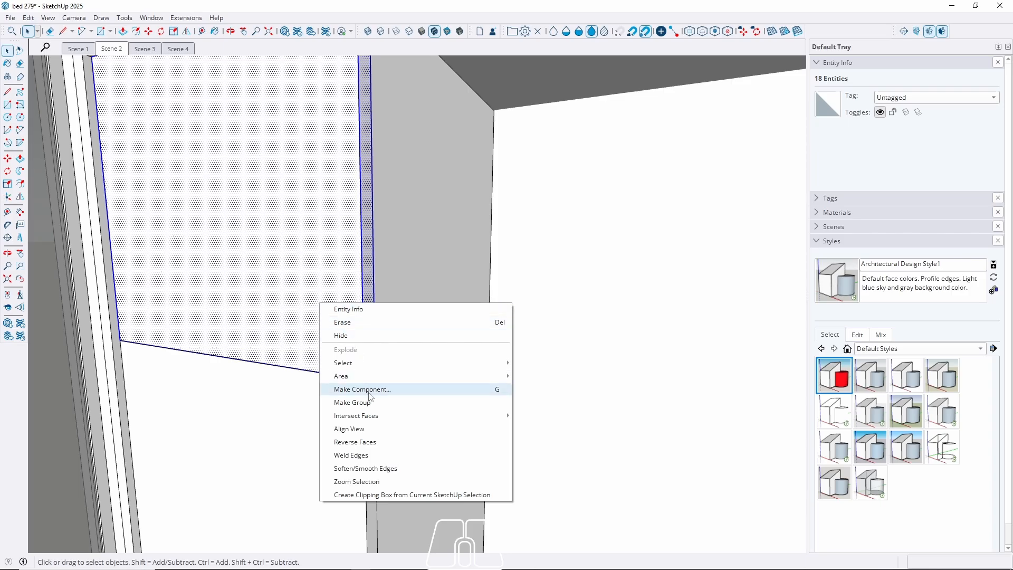
pyautogui.click(352, 402)
# Open the lower front panel and copy its front vertical corner edge a short distance back across the exposed side face
pyautogui.moveTo(352, 402); pyautogui.dragTo(253, 463, button='middle')
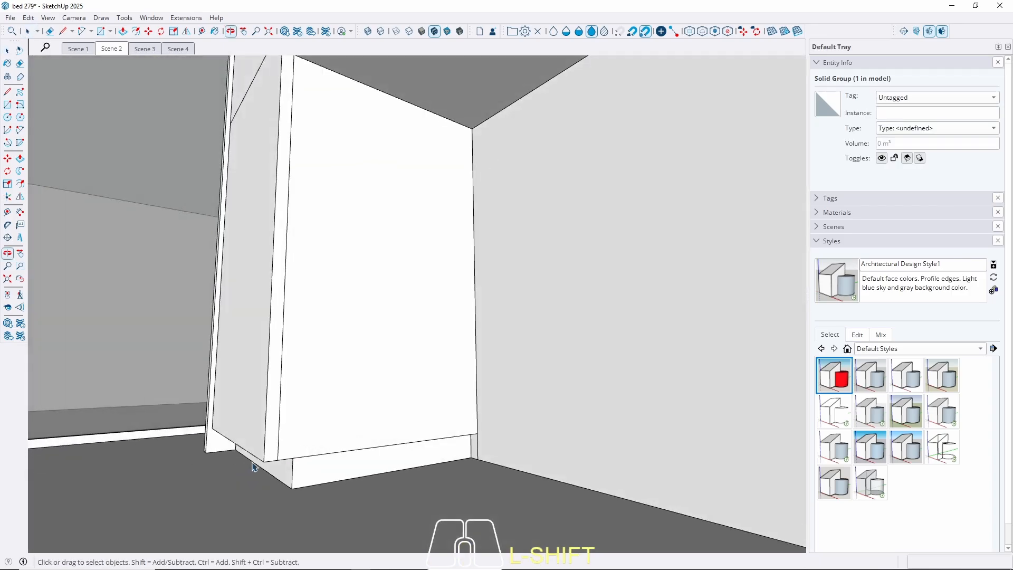
pyautogui.scroll(4, 253, 464)
pyautogui.doubleClick(299, 430)
pyautogui.tripleClick(298, 430)
pyautogui.click(288, 413)
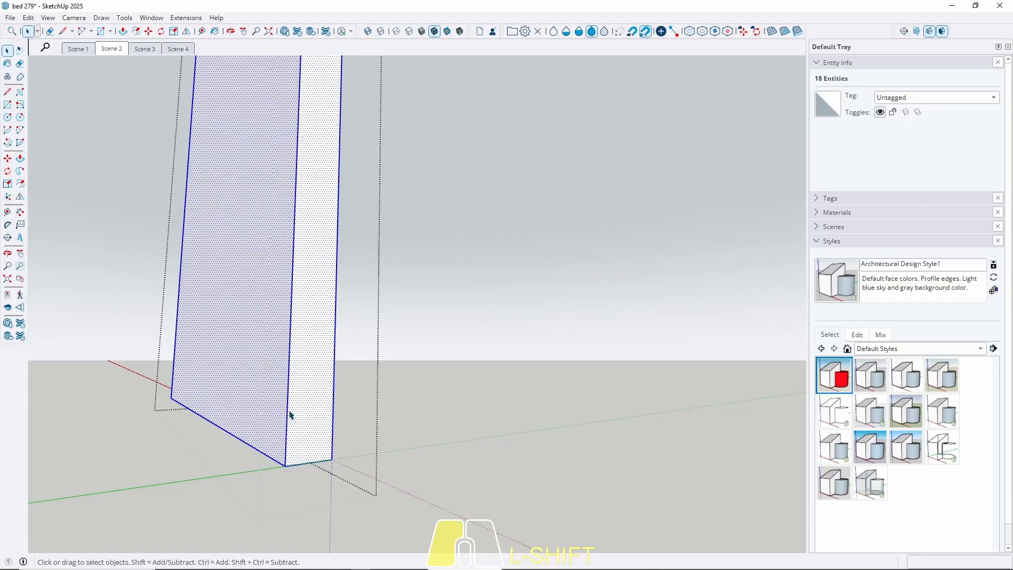
pyautogui.scroll(2, 298, 450)
pyautogui.press('m')
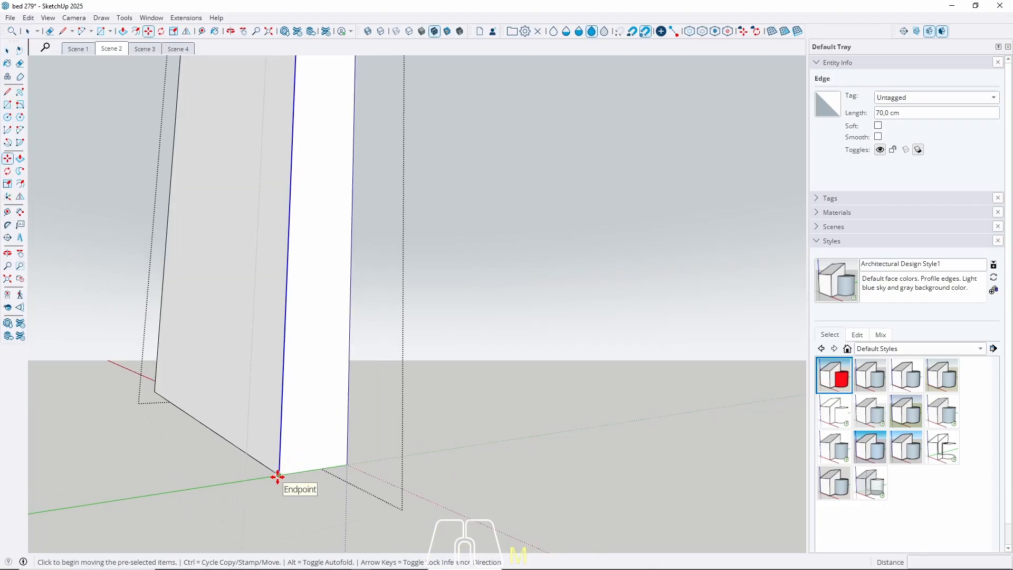
pyautogui.click(277, 476)
pyautogui.press('ctrl')
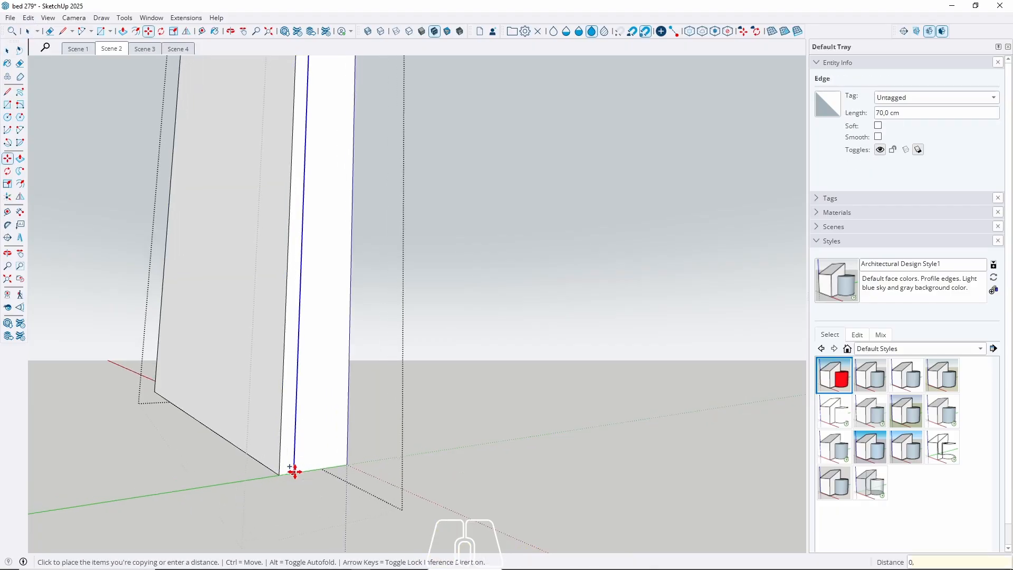
pyautogui.press('Return')
# Move the lower panel's rear vertical edge 1 cm inward to bevel its exposed side, and close the group
pyautogui.press('space')
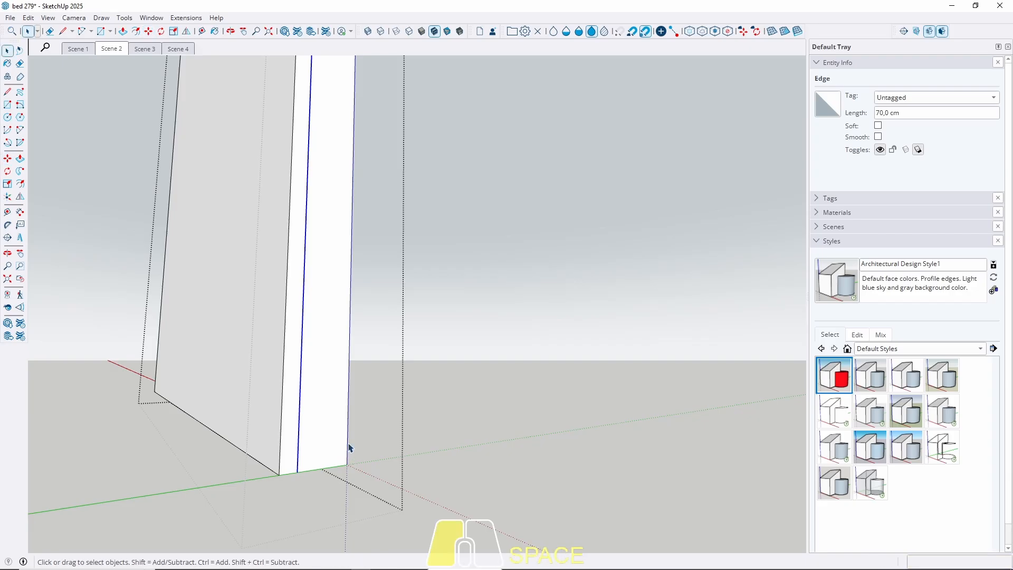
pyautogui.moveTo(349, 445); pyautogui.dragTo(326, 467, button='middle')
pyautogui.press('m')
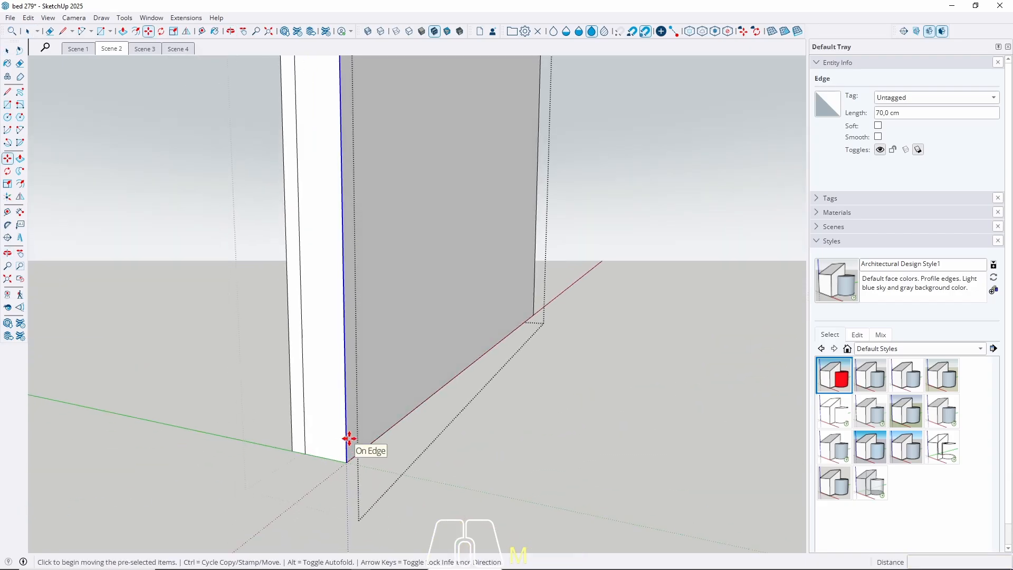
pyautogui.click(348, 439)
pyautogui.write('1')
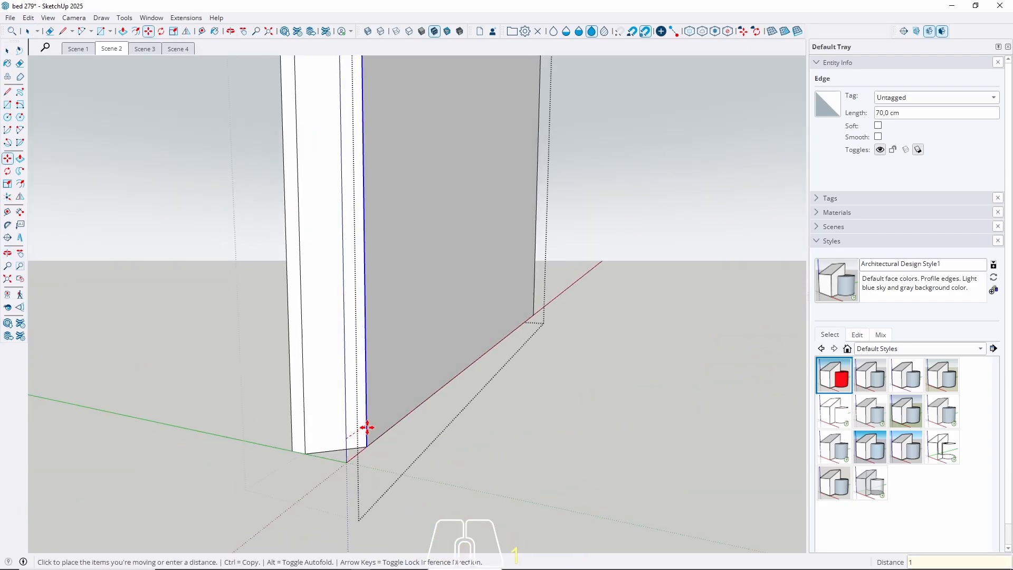
pyautogui.press('Return')
pyautogui.press('space')
pyautogui.moveTo(252, 429); pyautogui.dragTo(369, 397, button='middle')
pyautogui.click(546, 453)
pyautogui.press('Escape')
# Inside the upper front panel, copy the front vertical corner edge 0.5 cm back across the exposed side face
pyautogui.tripleClick(369, 399)
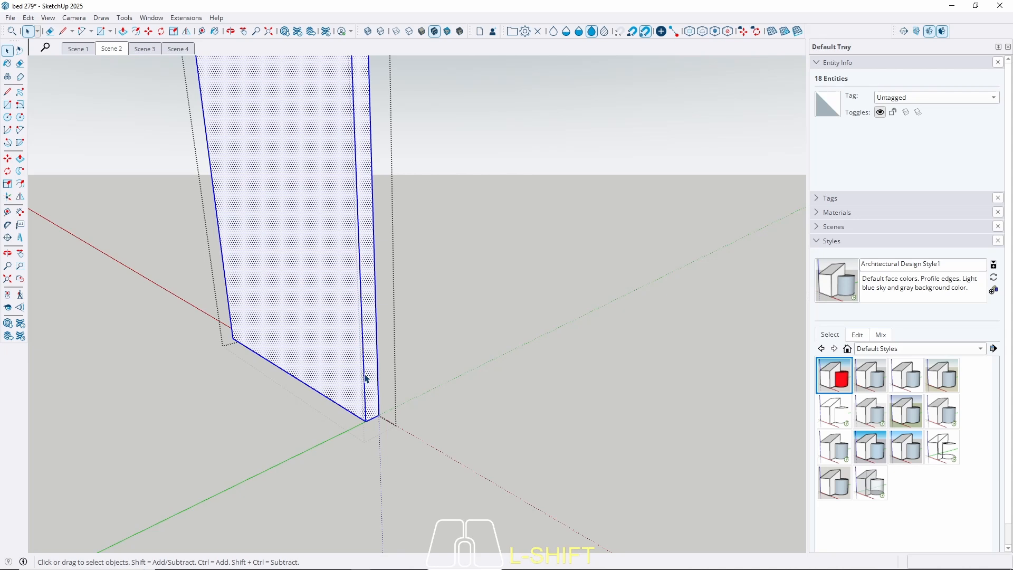
pyautogui.click(365, 379)
pyautogui.scroll(5, 372, 438)
pyautogui.press('m')
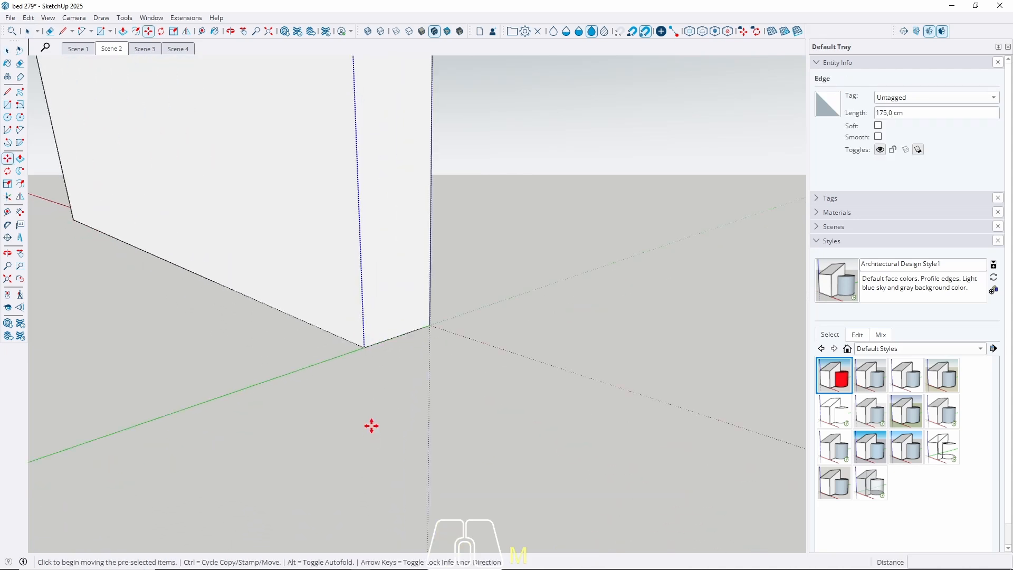
pyautogui.moveTo(371, 426); pyautogui.dragTo(368, 288, button='middle')
pyautogui.click(345, 235)
pyautogui.press('ctrl')
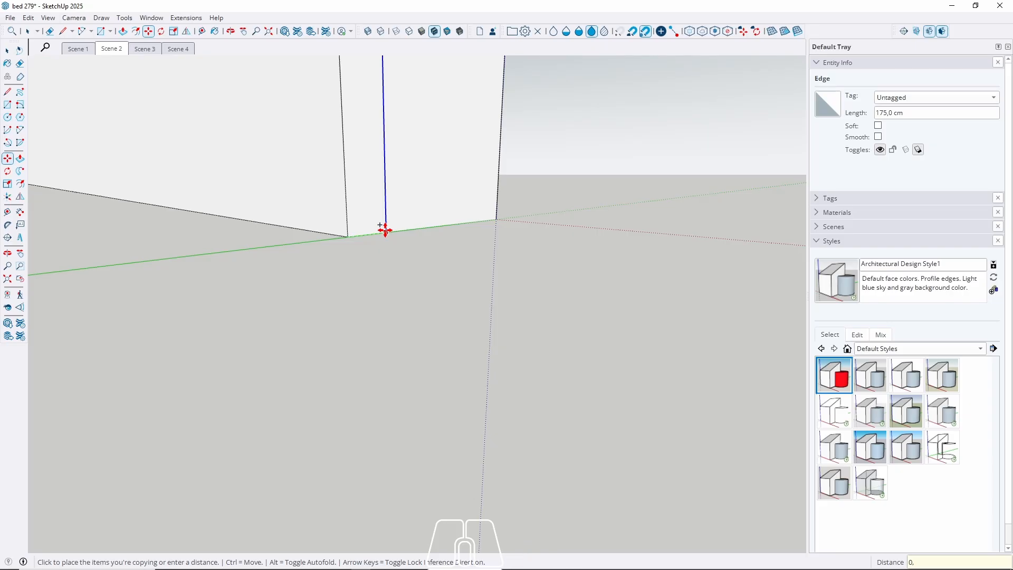
pyautogui.write('0,5')
pyautogui.press('Return')
pyautogui.press('space')
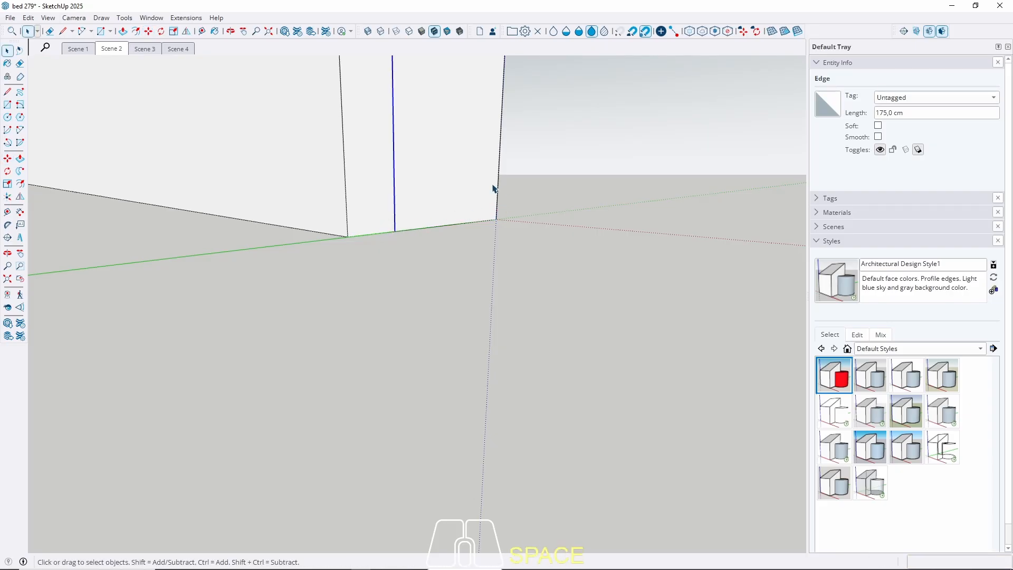
# Move the upper panel's rear vertical edge 1 cm inward along the red axis to bevel its side, and close the group
pyautogui.click(498, 184)
pyautogui.press('m')
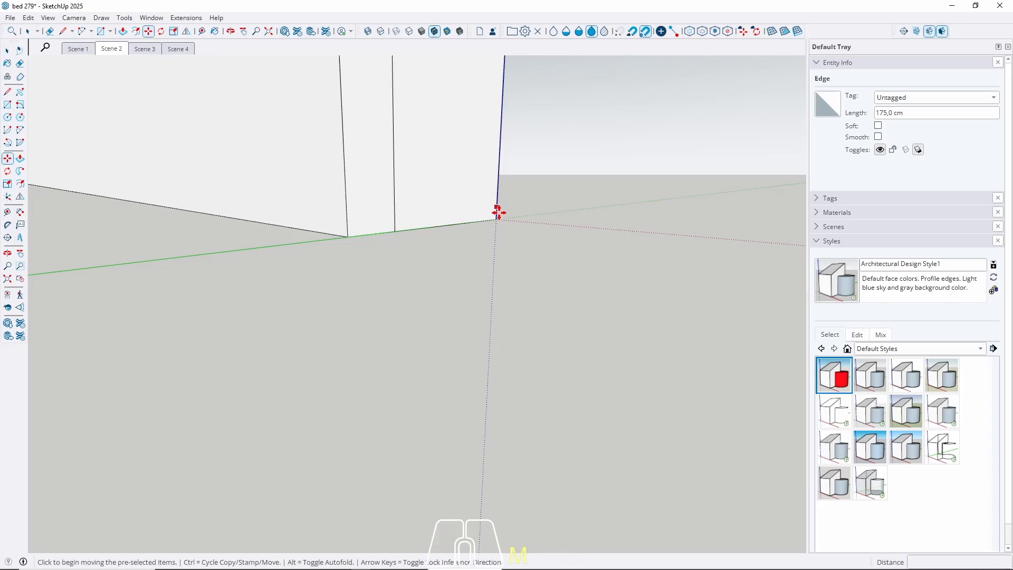
pyautogui.click(498, 219)
pyautogui.press('Right')
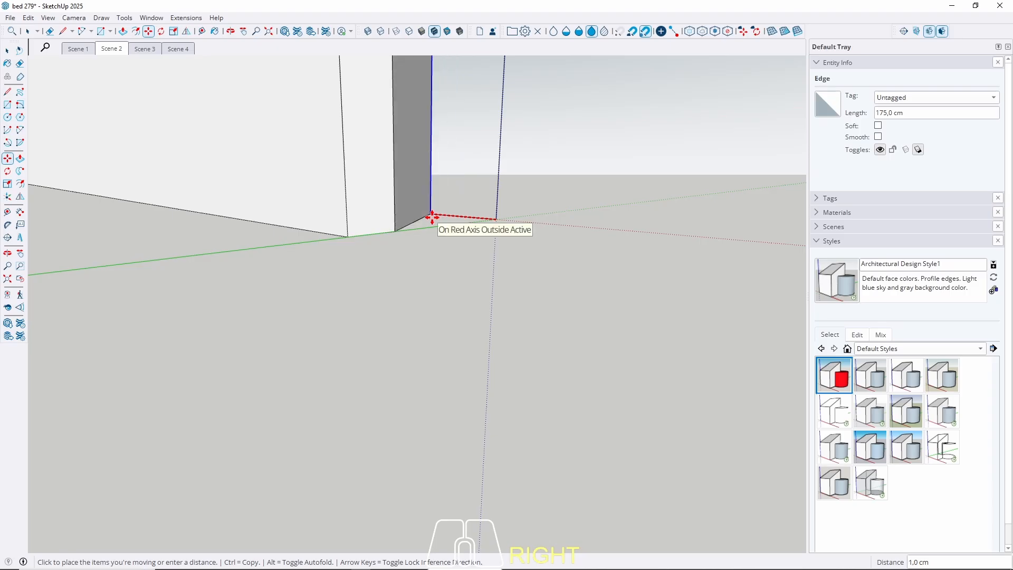
pyautogui.press('Escape')
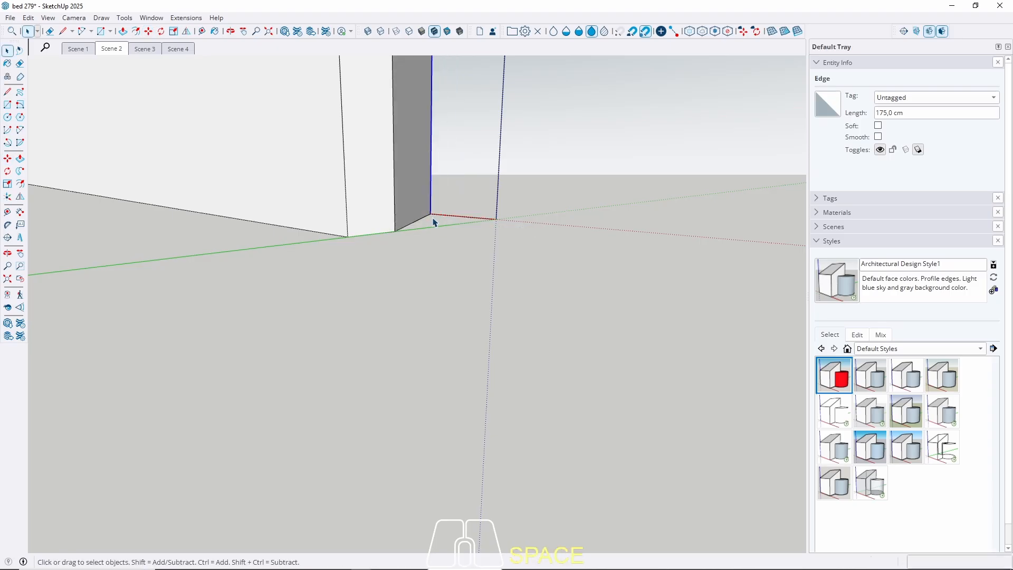
pyautogui.scroll(8, 378, 427)
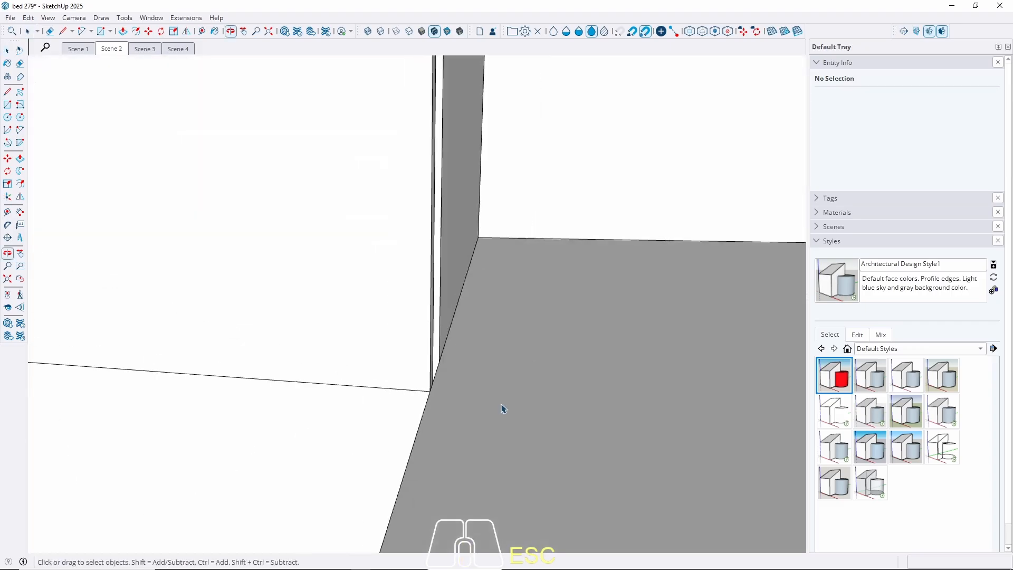
# Open the topmost front panel of the tall cabinet and copy its front vertical corner edge 0.5 cm back across the side face
pyautogui.scroll(-4, 303, 483)
pyautogui.moveTo(296, 461); pyautogui.dragTo(303, 414, button='middle')
pyautogui.scroll(3, 289, 279)
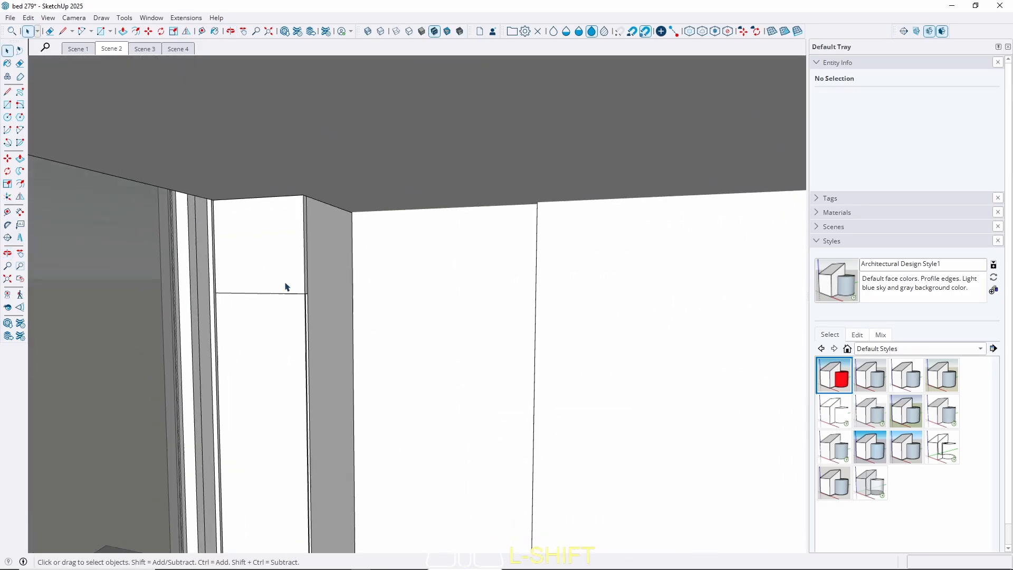
pyautogui.tripleClick(298, 261)
pyautogui.scroll(4, 319, 276)
pyautogui.moveTo(369, 337); pyautogui.dragTo(232, 363, button='middle')
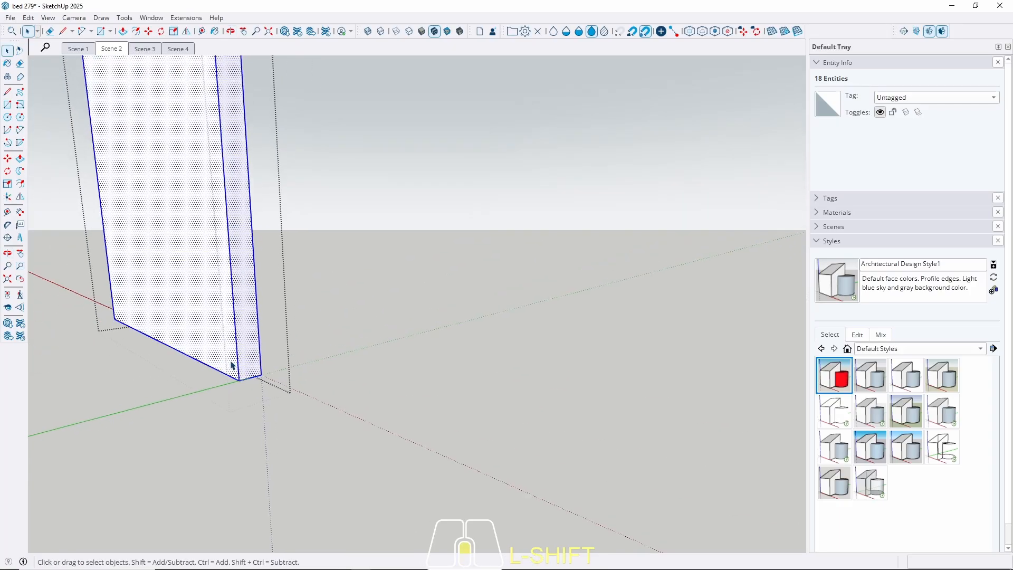
pyautogui.scroll(2, 232, 363)
pyautogui.click(242, 353)
pyautogui.scroll(4, 270, 385)
pyautogui.press('m')
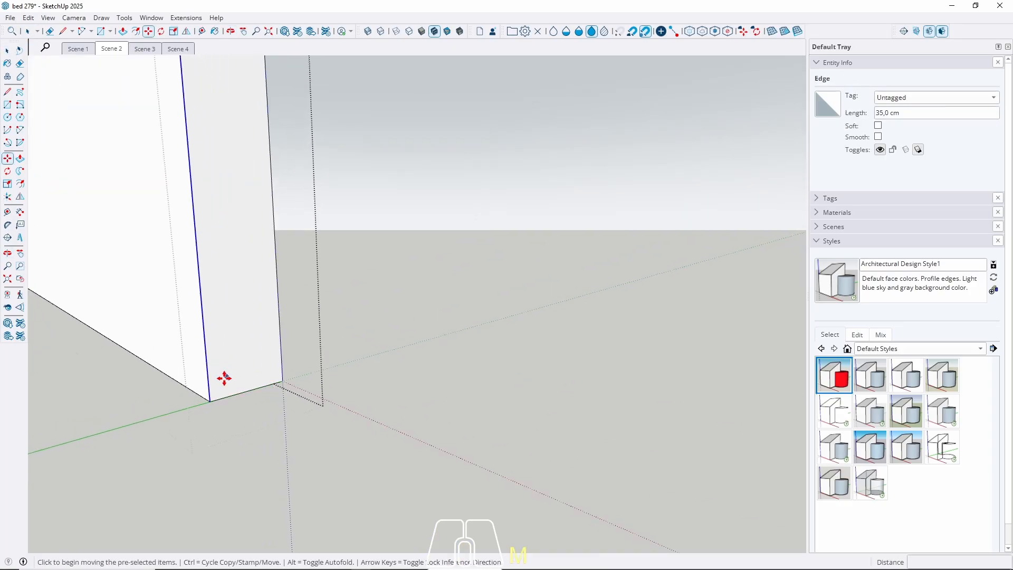
pyautogui.press('ctrl')
pyautogui.click(212, 401)
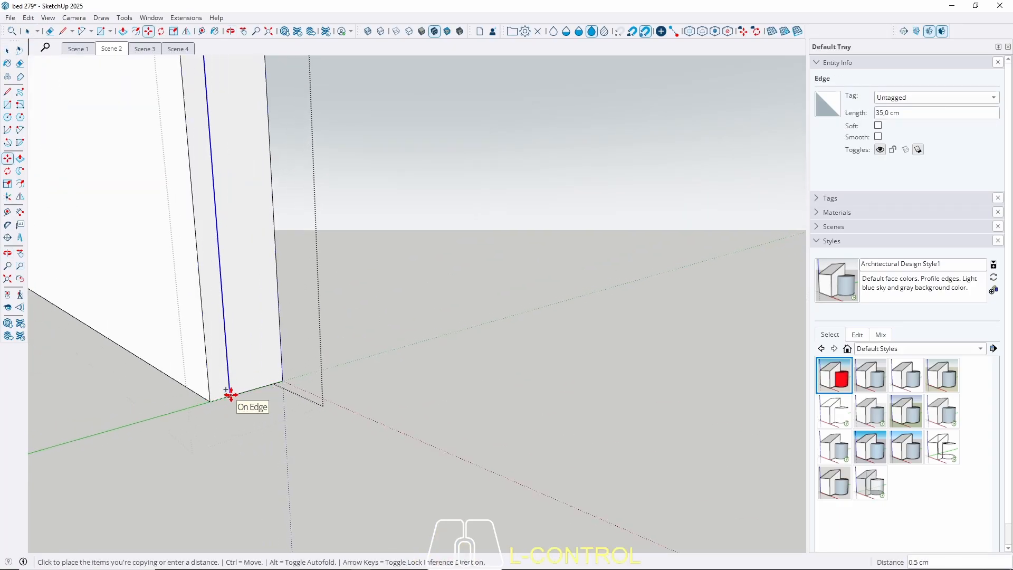
pyautogui.write('0')
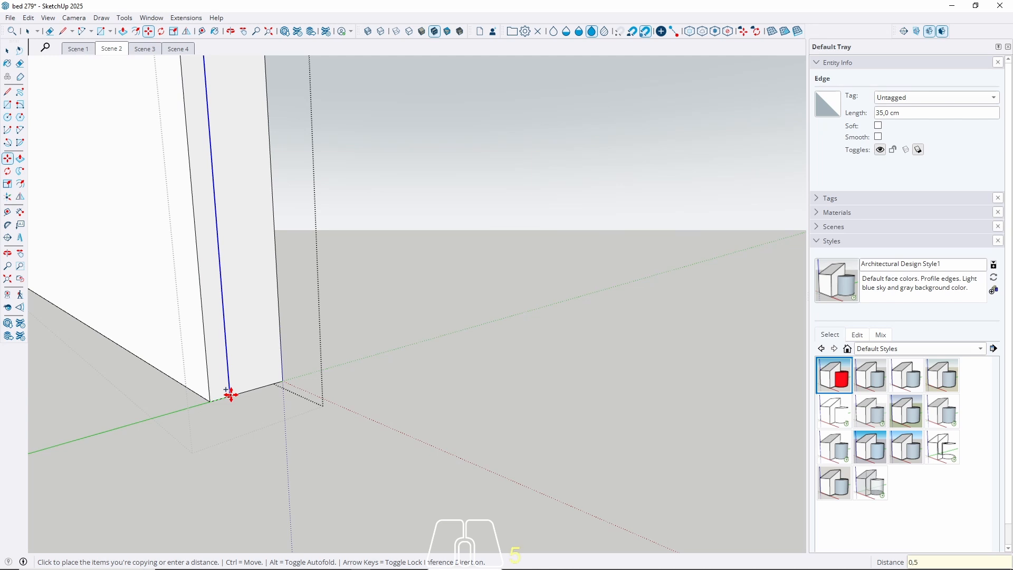
pyautogui.write(',5')
pyautogui.press('space')
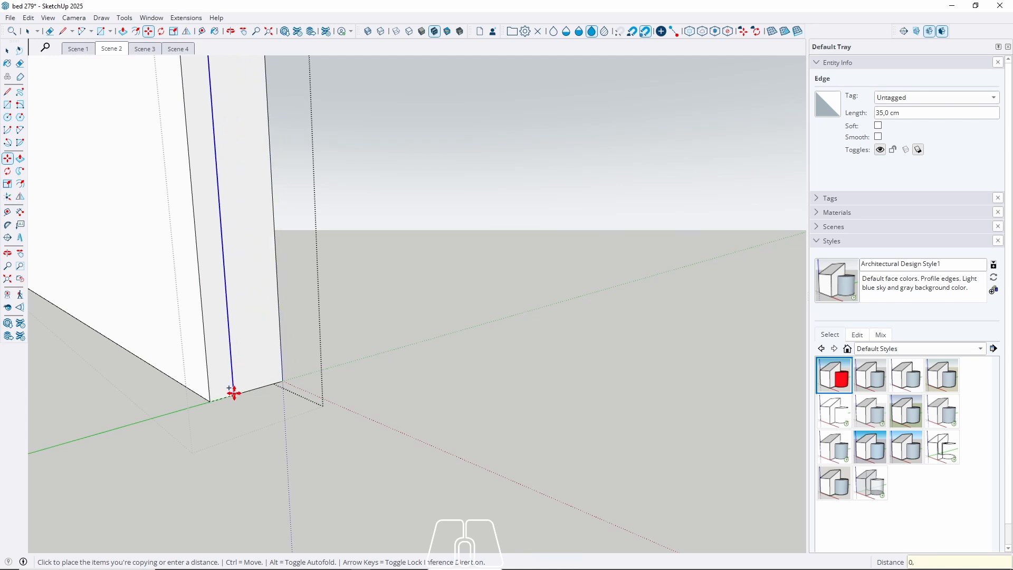
pyautogui.write('5')
pyautogui.press('Return')
pyautogui.press('space')
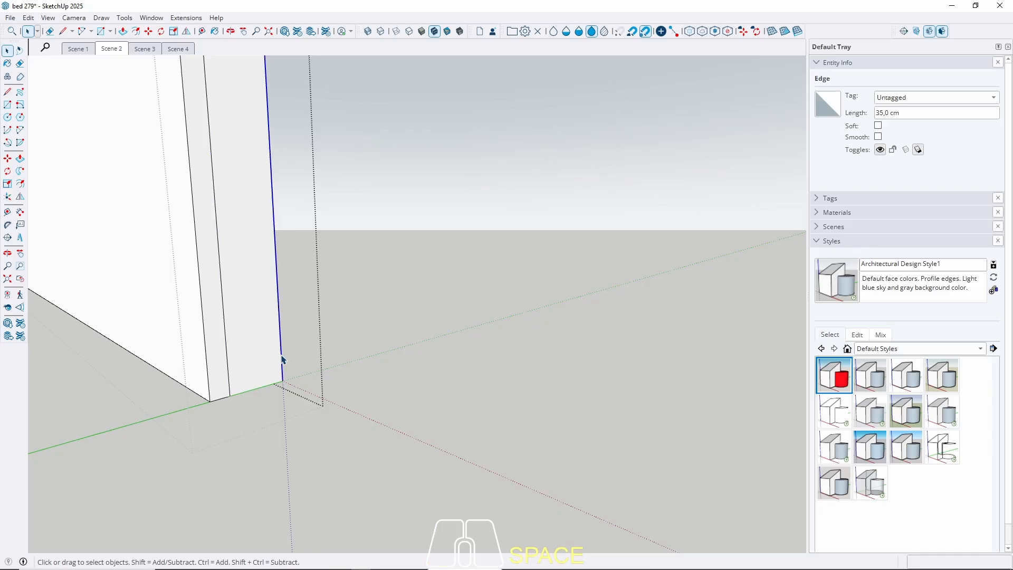
# Move the topmost panel's rear vertical edge about 1 cm inward along the red axis, close the group and return to Scene 2
pyautogui.press('m')
pyautogui.click(283, 380)
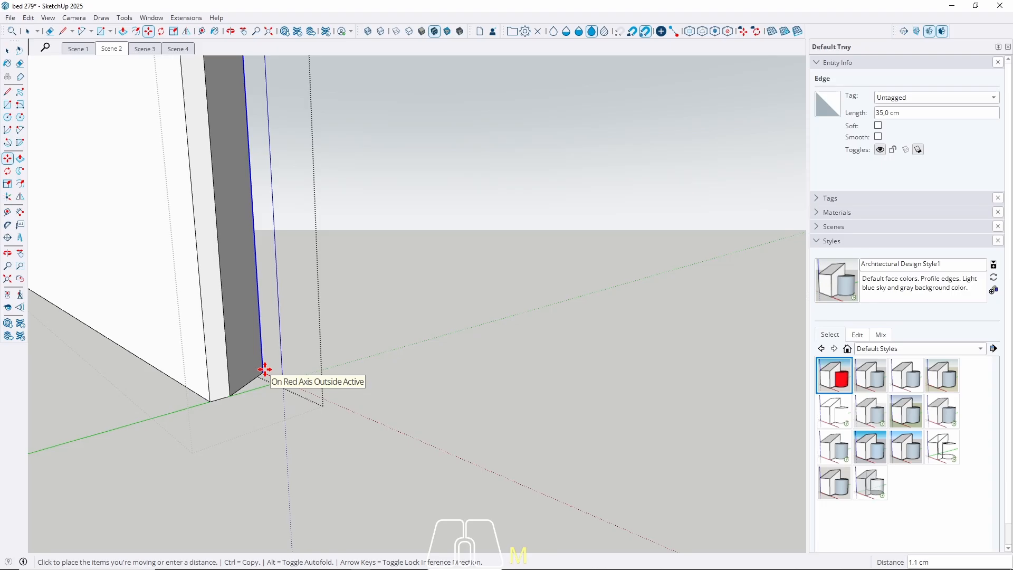
pyautogui.press('space')
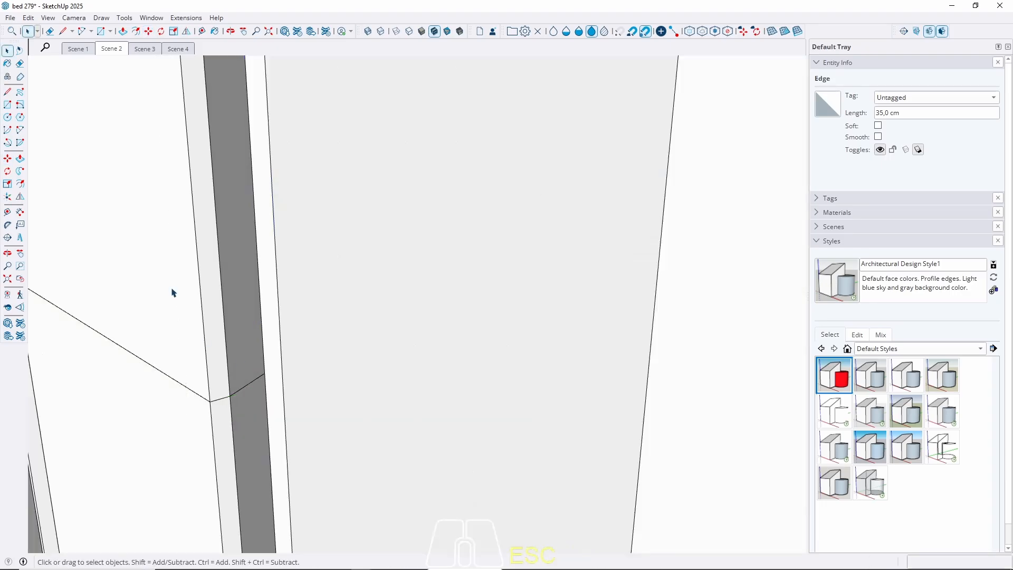
pyautogui.press('Escape')
pyautogui.click(109, 51)
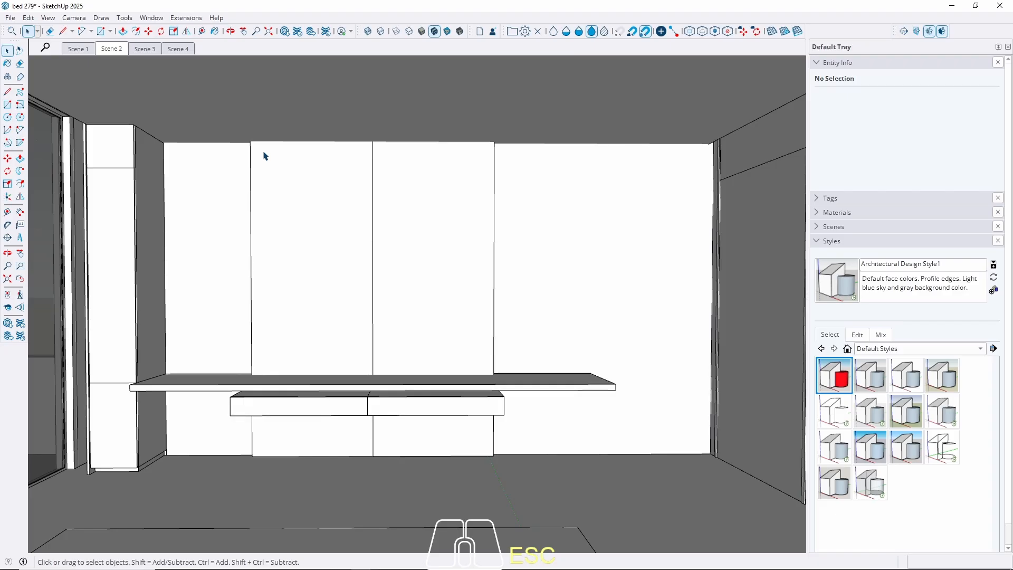
# Open the door leaf beside the slatted wall for editing, with the surrounding room shown
pyautogui.moveTo(510, 273); pyautogui.dragTo(479, 297, button='middle')
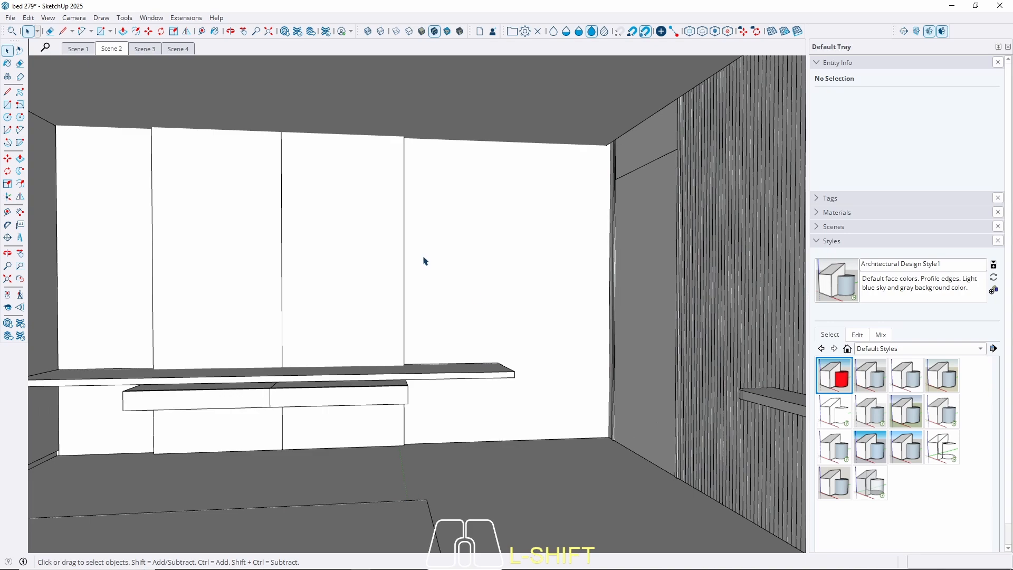
pyautogui.moveTo(425, 260)
pyautogui.mouseDown(button='middle')
pyautogui.moveTo(658, 237)
pyautogui.moveTo(565, 230)
pyautogui.moveTo(420, 267)
pyautogui.mouseUp(button='middle')
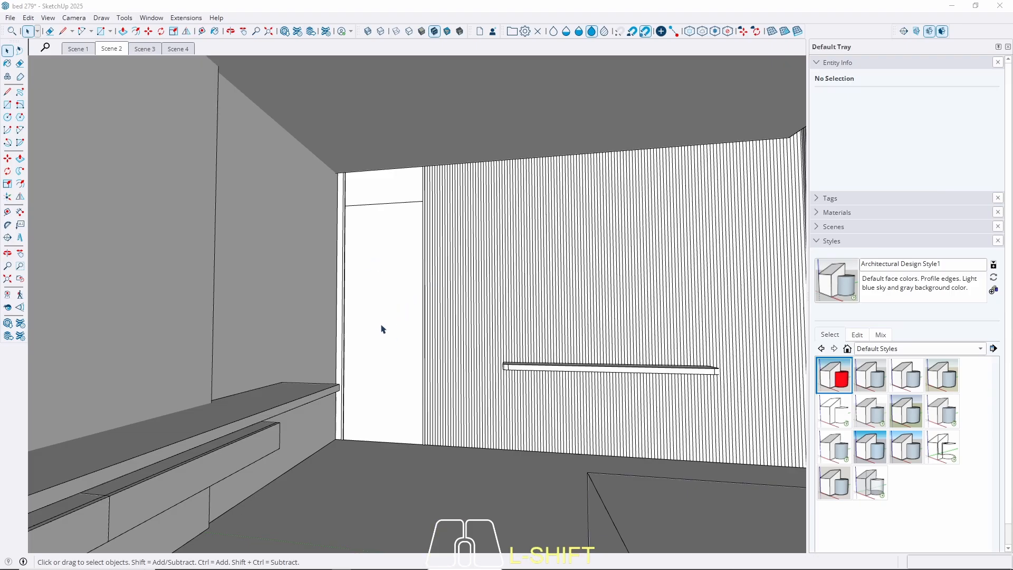
pyautogui.moveTo(383, 328); pyautogui.dragTo(379, 391, button='middle')
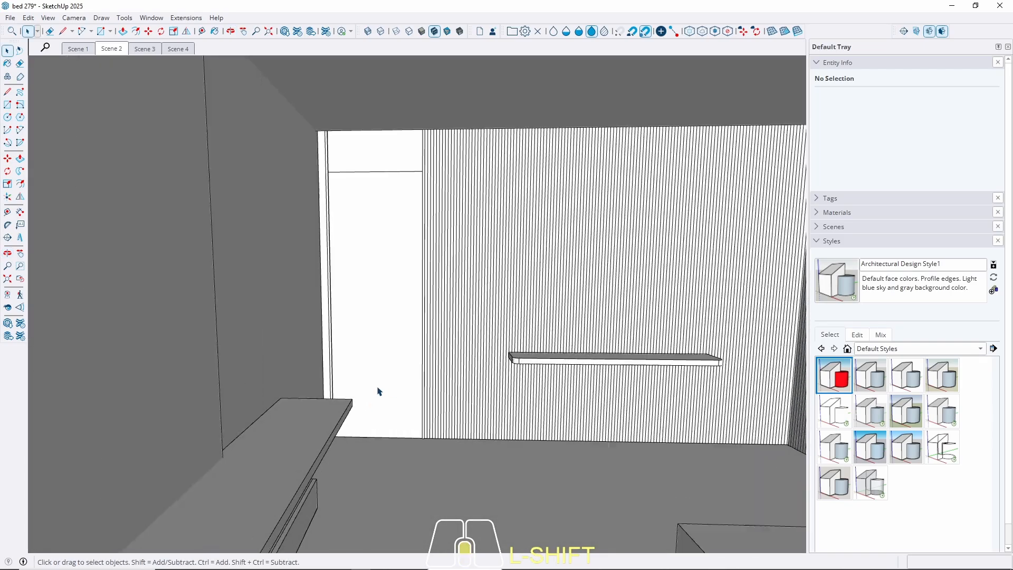
pyautogui.scroll(2, 377, 387)
pyautogui.tripleClick(378, 388)
pyautogui.press('t')
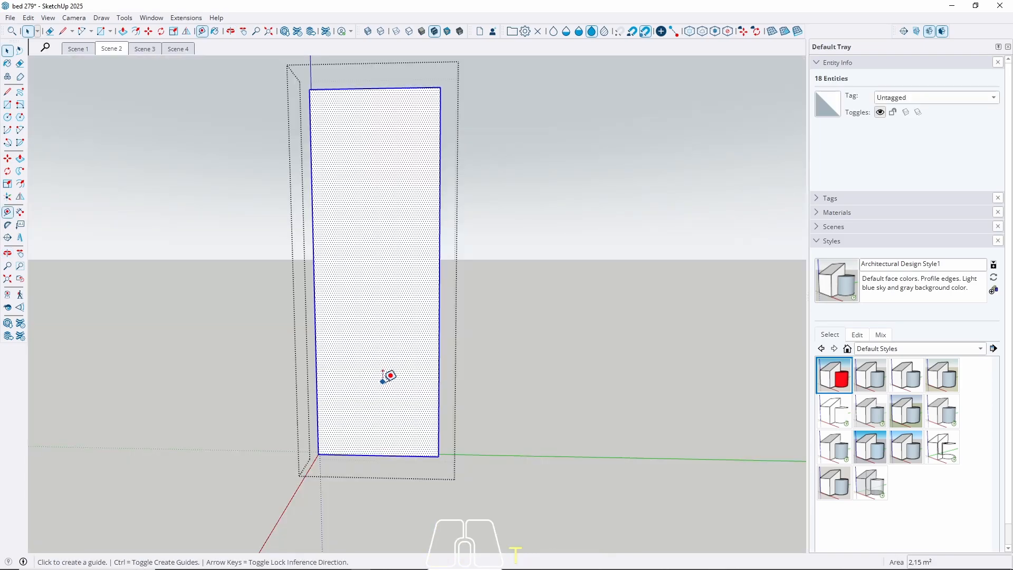
pyautogui.press('w')
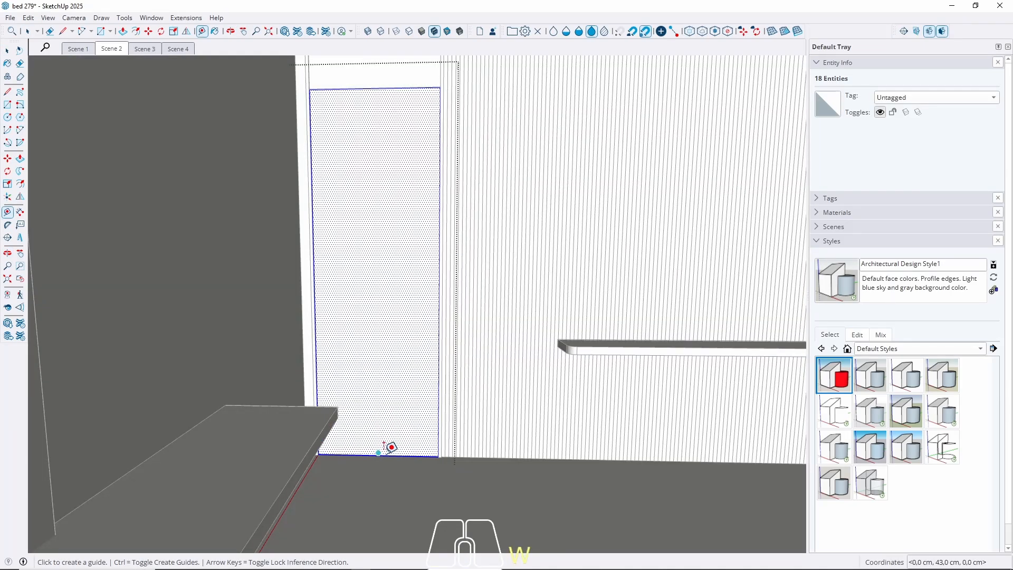
# Try placing a horizontal guide 85 cm above the door's bottom edge, level with the wall shelf's top
pyautogui.scroll(3, 386, 450)
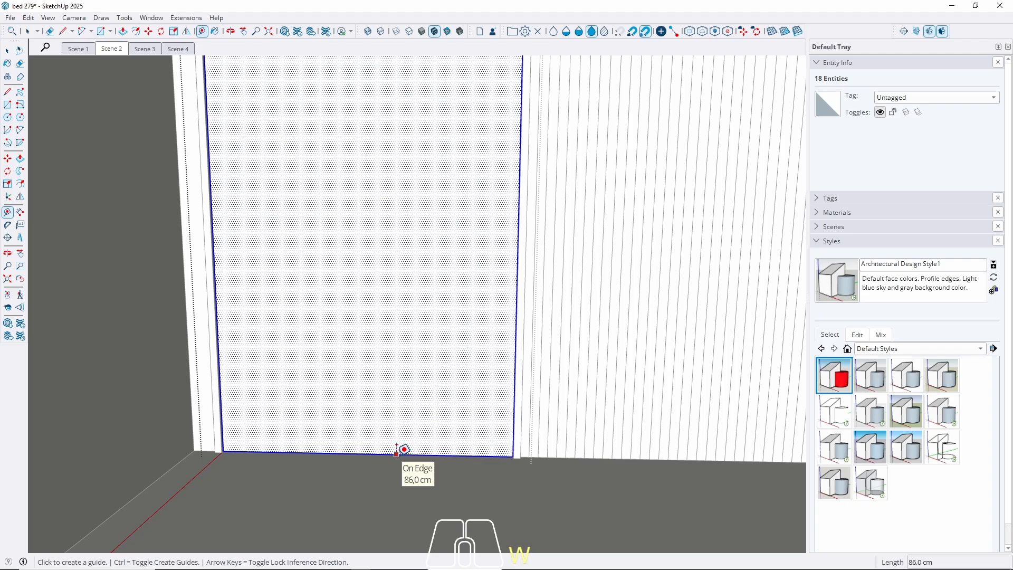
pyautogui.click(396, 454)
pyautogui.scroll(-4, 372, 454)
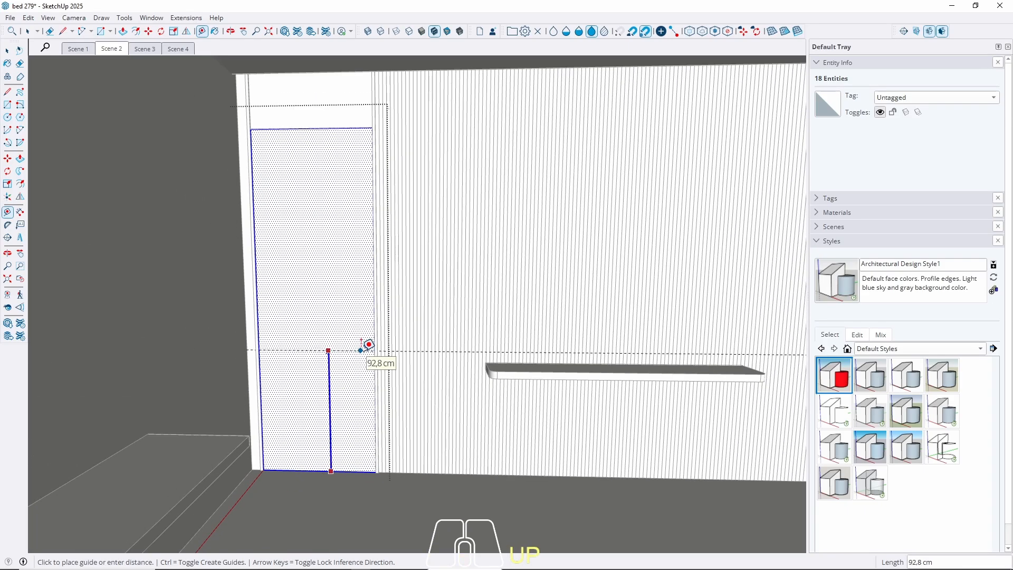
pyautogui.moveTo(368, 344); pyautogui.dragTo(289, 322, button='middle')
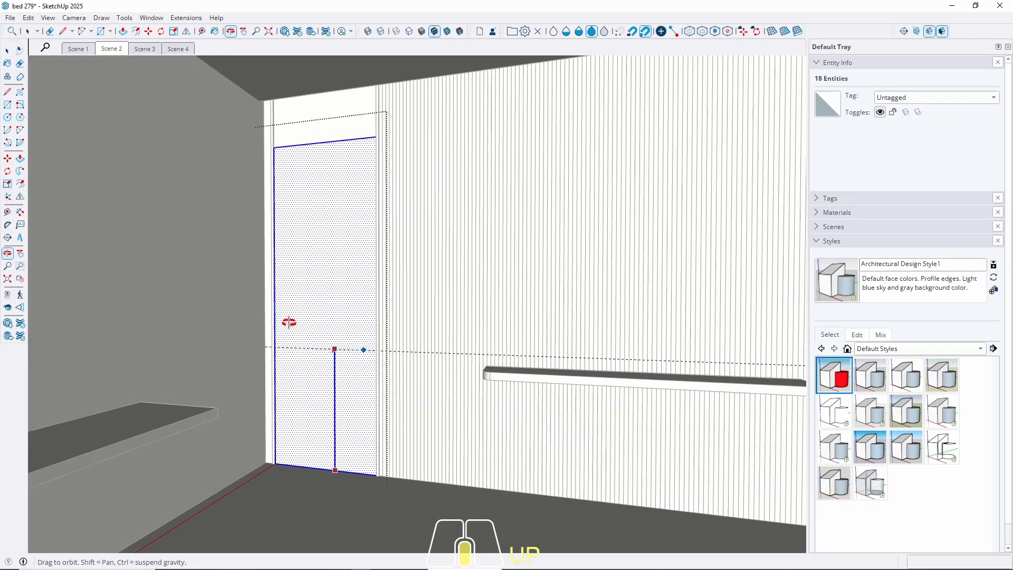
pyautogui.scroll(5, 516, 339)
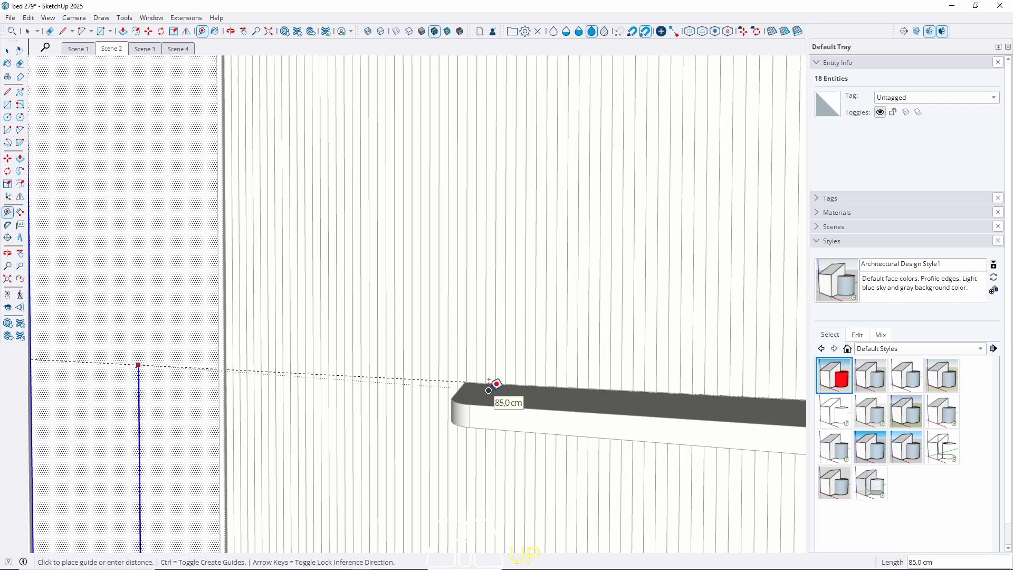
pyautogui.scroll(-3, 491, 388)
pyautogui.moveTo(498, 385); pyautogui.dragTo(533, 409, button='middle')
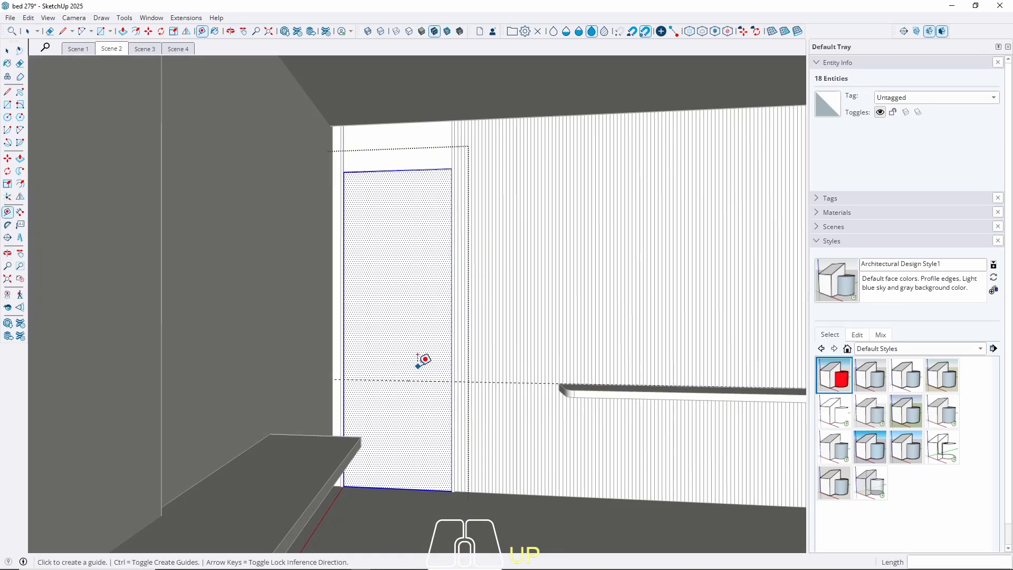
pyautogui.scroll(-2, 342, 350)
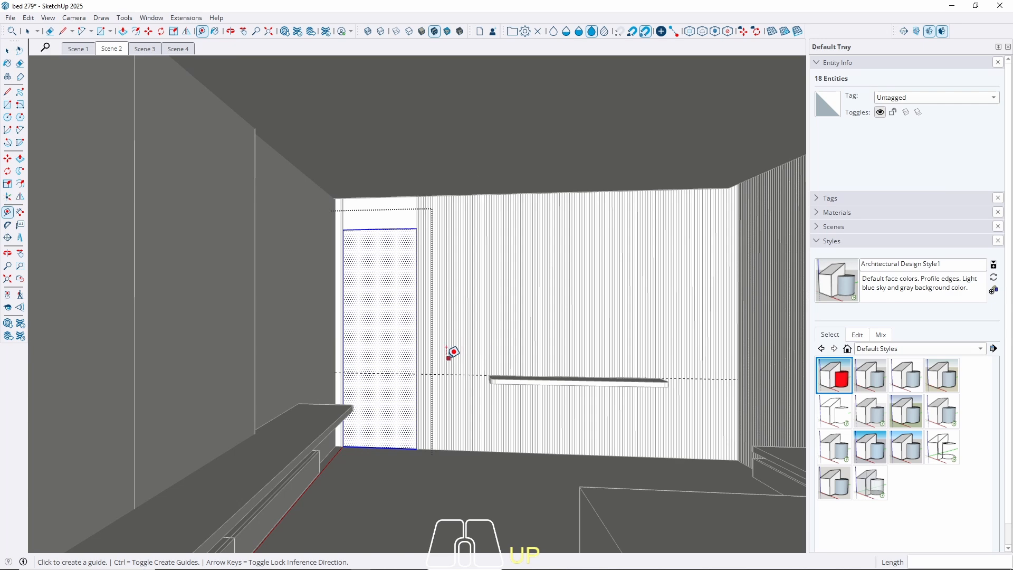
pyautogui.hotkey('ctrl', 'z')
# Place a horizontal guide 112 cm above the door's bottom edge, using the far end of the slatted headboard wall as the height reference
pyautogui.click(394, 448)
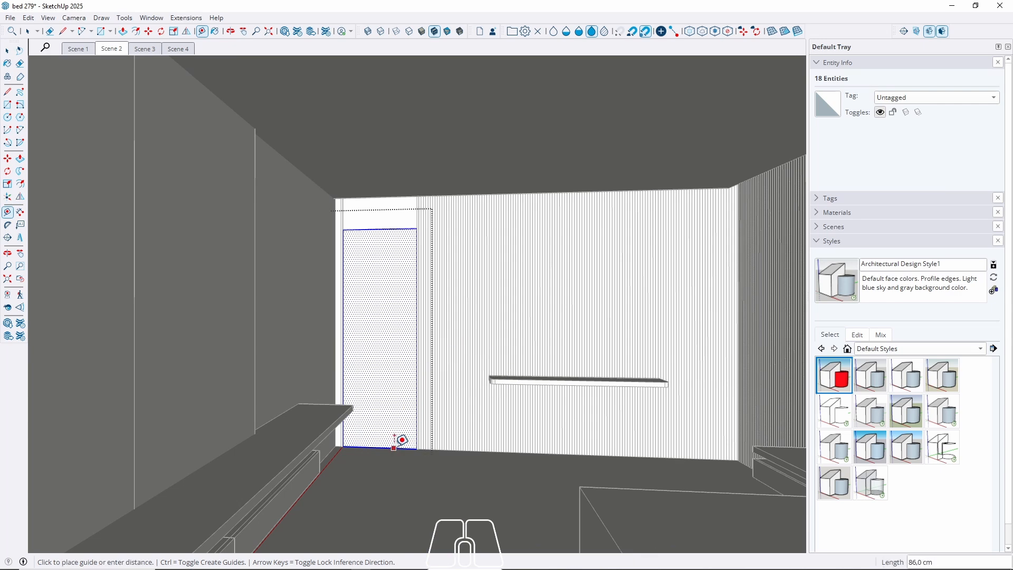
pyautogui.press('Up')
pyautogui.moveTo(457, 334); pyautogui.dragTo(564, 333, button='middle')
pyautogui.keyDown('shift'); pyautogui.moveTo(564, 333); pyautogui.dragTo(474, 331, button='middle'); pyautogui.keyUp('shift')
pyautogui.scroll(4, 680, 335)
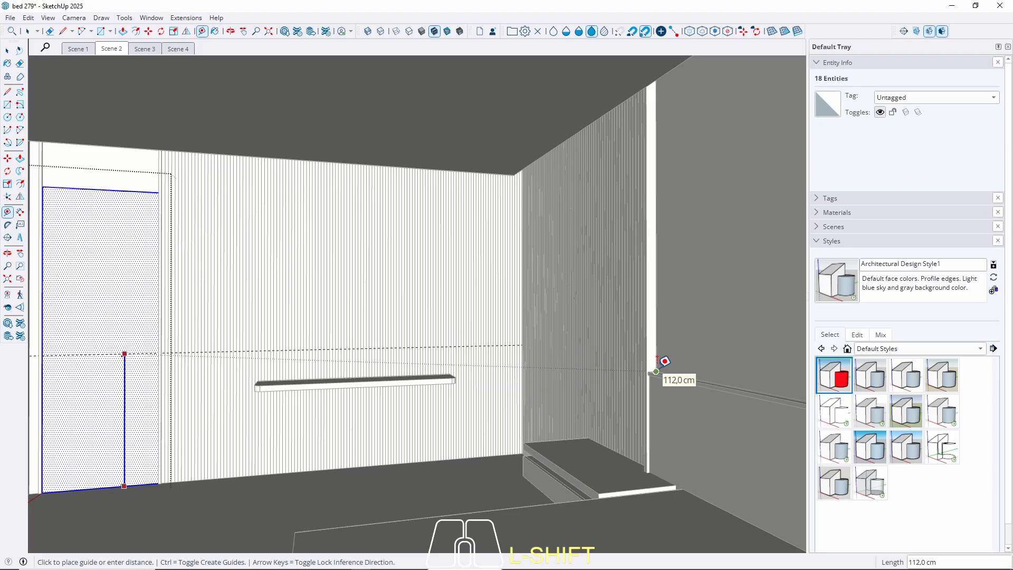
pyautogui.press('space')
pyautogui.moveTo(658, 362); pyautogui.dragTo(298, 346, button='middle')
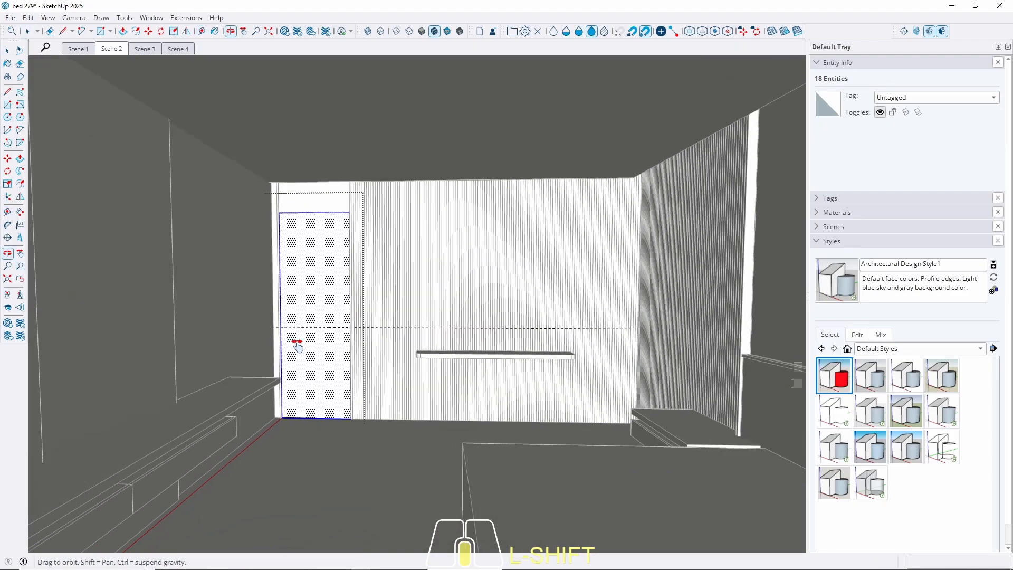
pyautogui.scroll(2, 316, 347)
pyautogui.press('t')
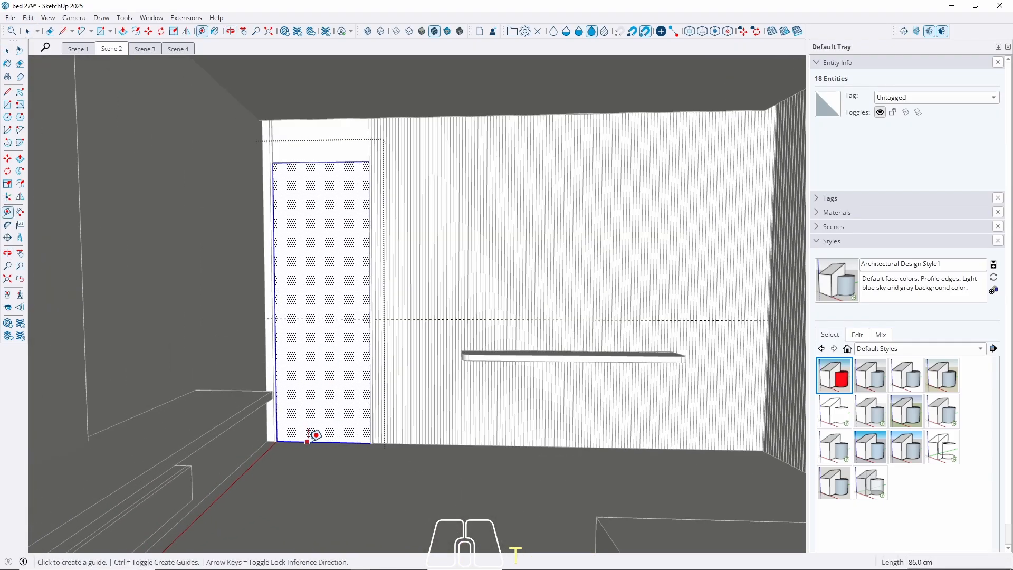
pyautogui.click(307, 441)
pyautogui.scroll(1, 308, 420)
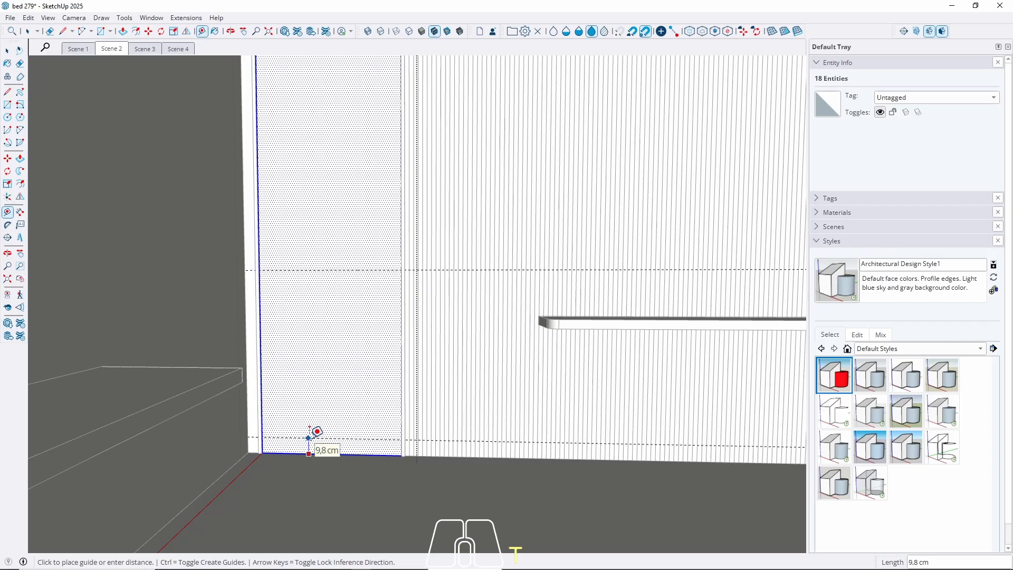
pyautogui.press('space')
pyautogui.moveTo(387, 346); pyautogui.dragTo(423, 335, button='middle')
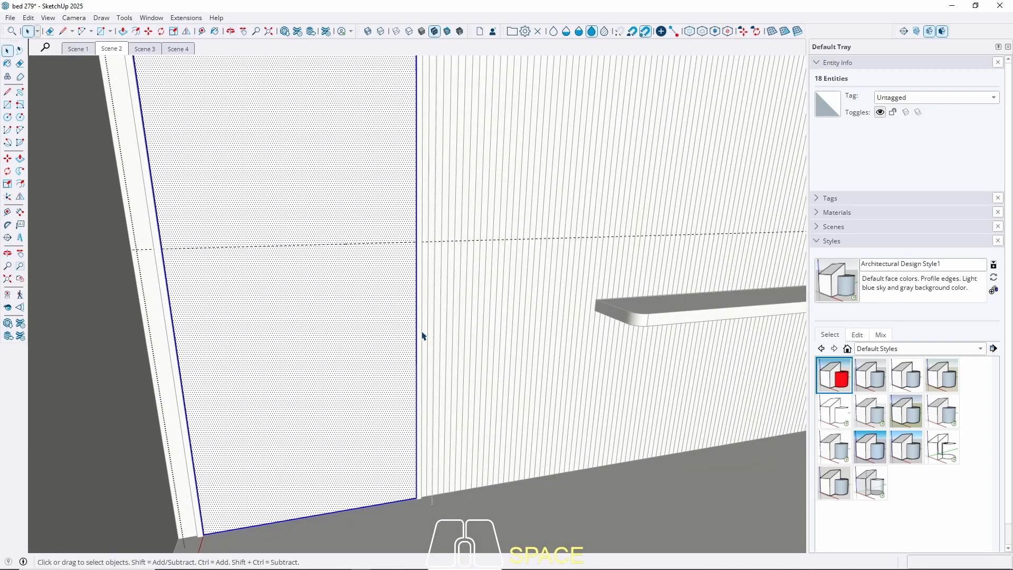
pyautogui.scroll(3, 414, 335)
pyautogui.scroll(2, 405, 333)
pyautogui.press('t')
pyautogui.click(437, 280)
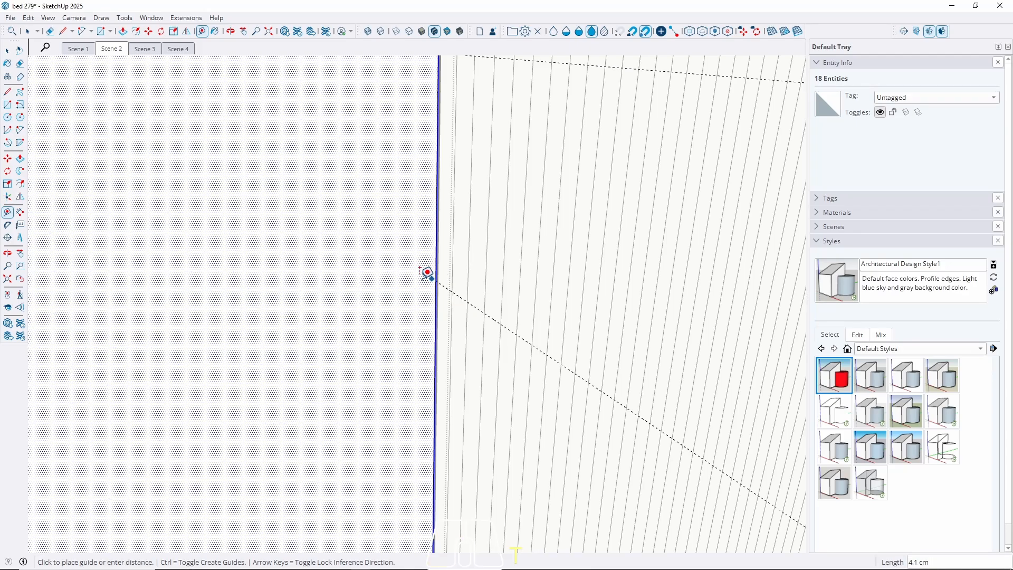
pyautogui.press('space')
# Try a vertical guide on the door face, 4 cm in from the vertical edge nearest the slatted wall
pyautogui.scroll(2, 428, 277)
pyautogui.press('t')
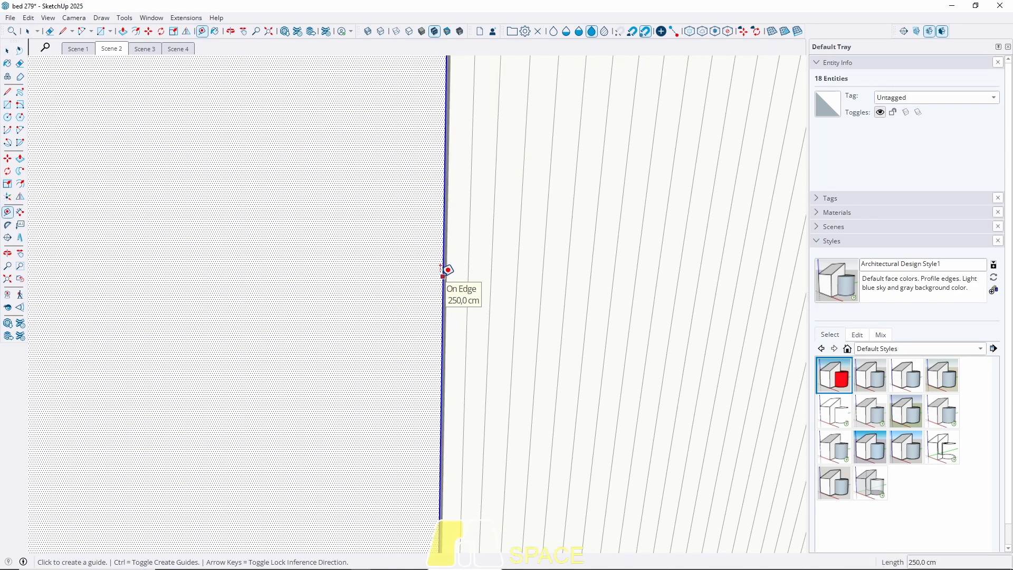
pyautogui.click(443, 277)
pyautogui.press('space')
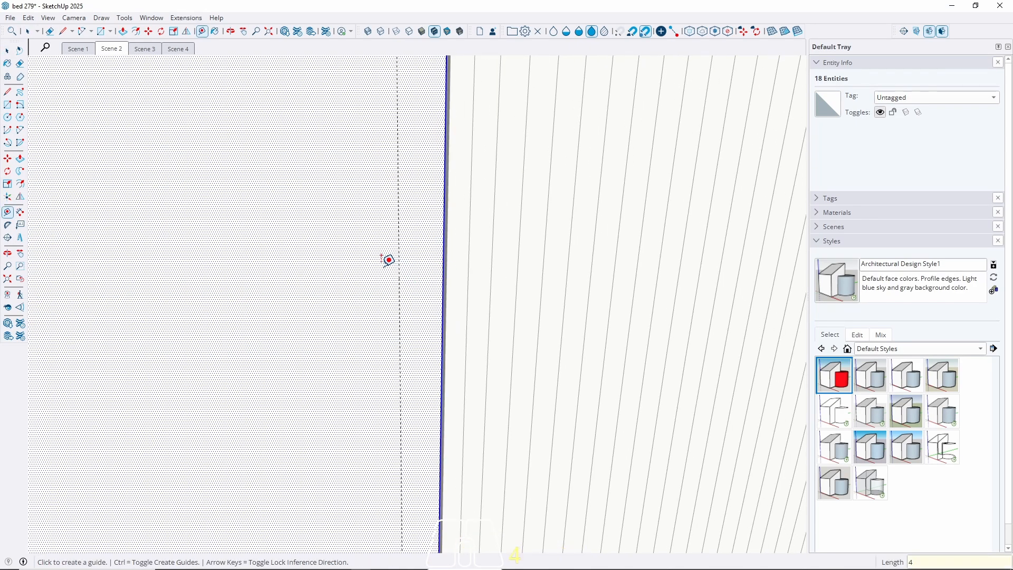
pyautogui.scroll(-3, 263, 330)
pyautogui.scroll(-5, 341, 242)
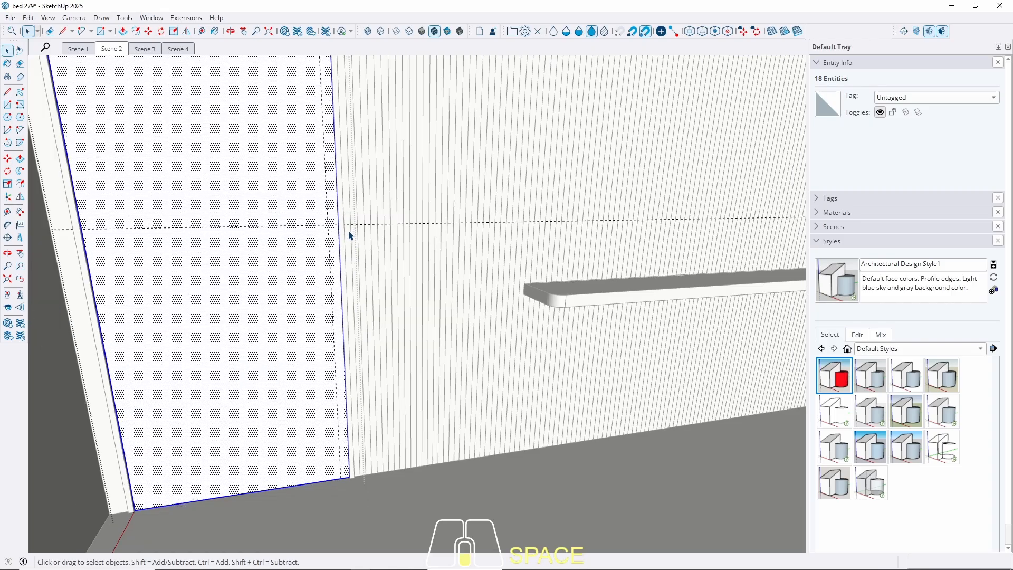
pyautogui.scroll(5, 343, 244)
pyautogui.scroll(2, 343, 245)
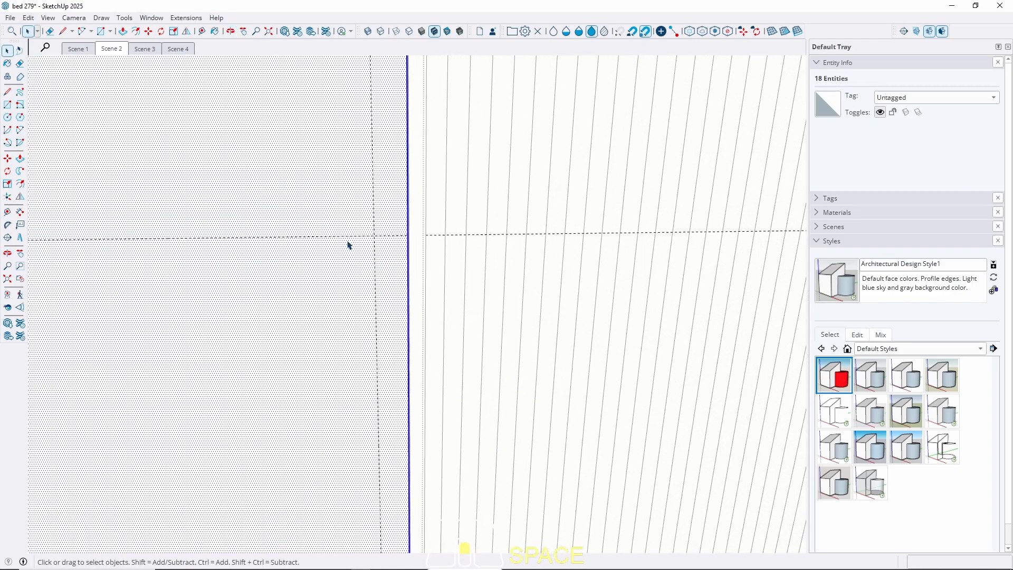
pyautogui.press('r')
pyautogui.click(375, 235)
pyautogui.scroll(-1, 379, 147)
pyautogui.scroll(-4, 380, 465)
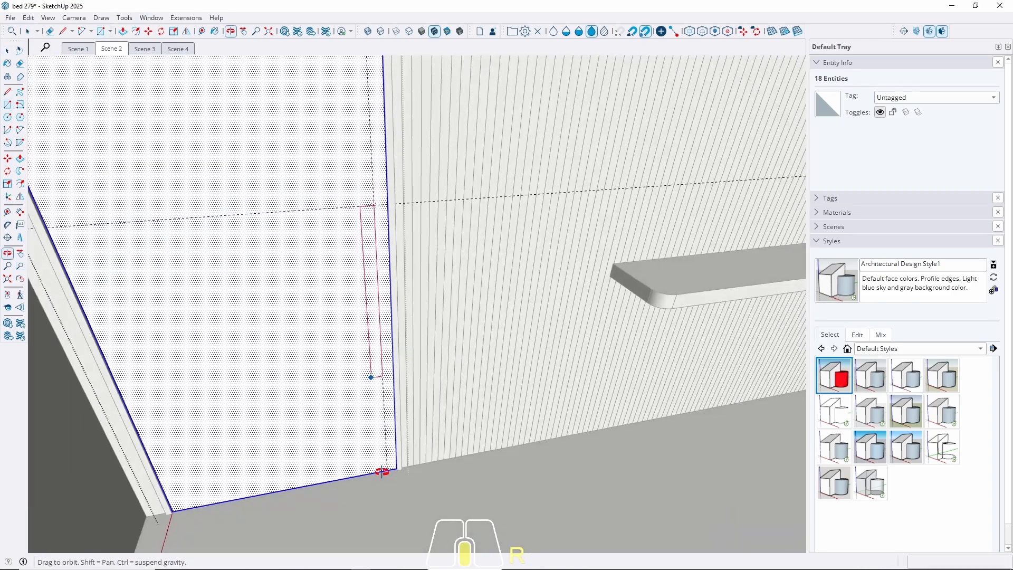
pyautogui.press('space')
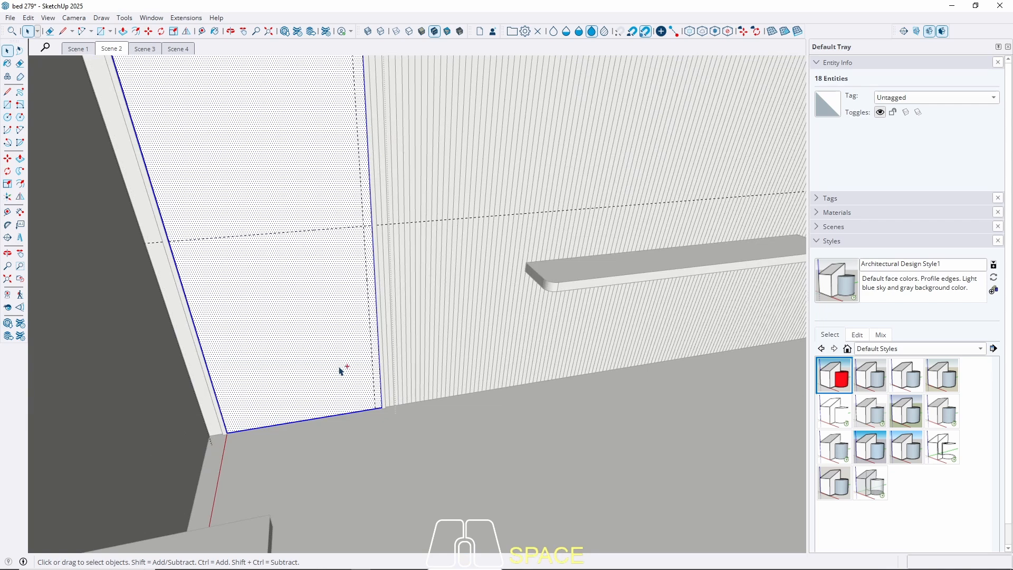
# Place a vertical guide on the door face, 5 cm in from the edge nearest the slatted wall
pyautogui.scroll(5, 374, 267)
pyautogui.press('t')
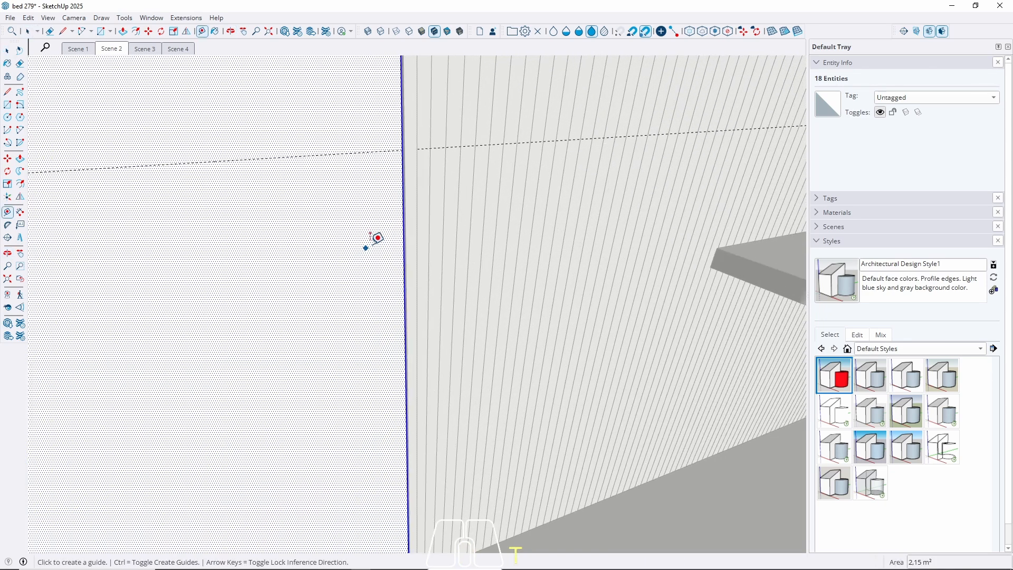
pyautogui.scroll(2, 414, 201)
pyautogui.click(425, 208)
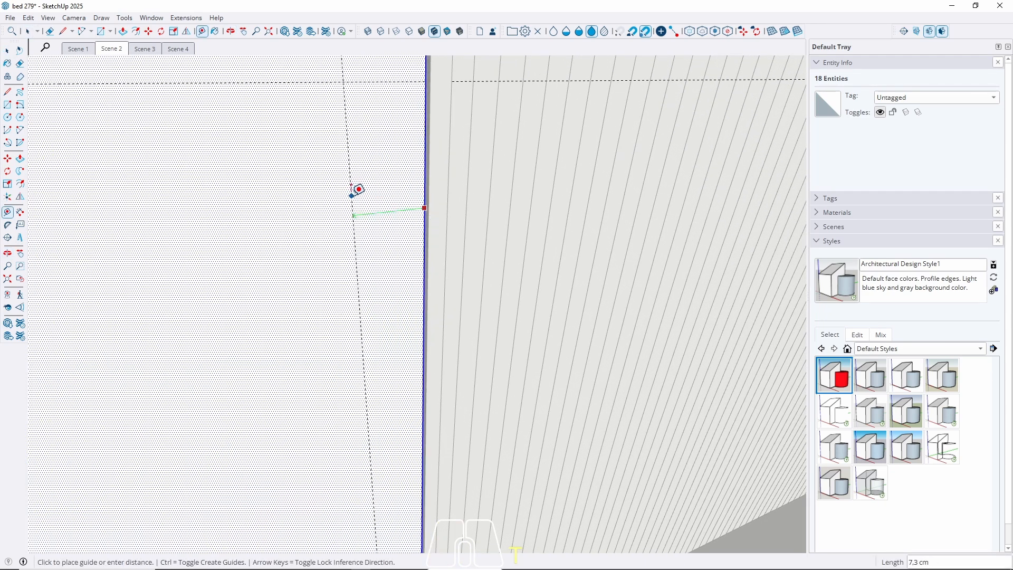
pyautogui.click(352, 196)
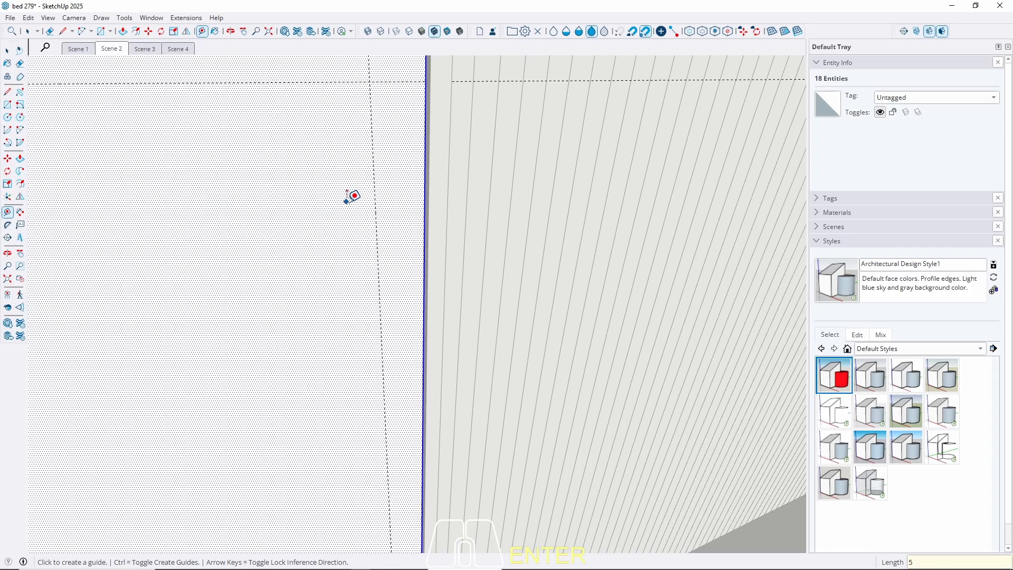
pyautogui.press('space')
# Draw a 5 × 112 cm rectangle from the guides' intersection to the door's bottom corner beside the slatted wall
pyautogui.press('r')
pyautogui.click(373, 84)
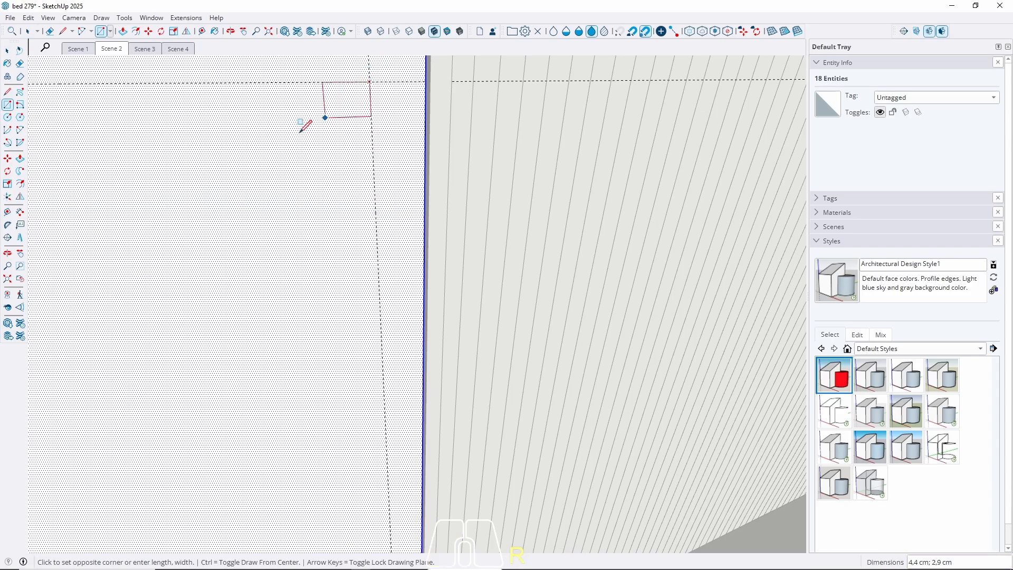
pyautogui.moveTo(303, 122); pyautogui.dragTo(424, 454, button='middle')
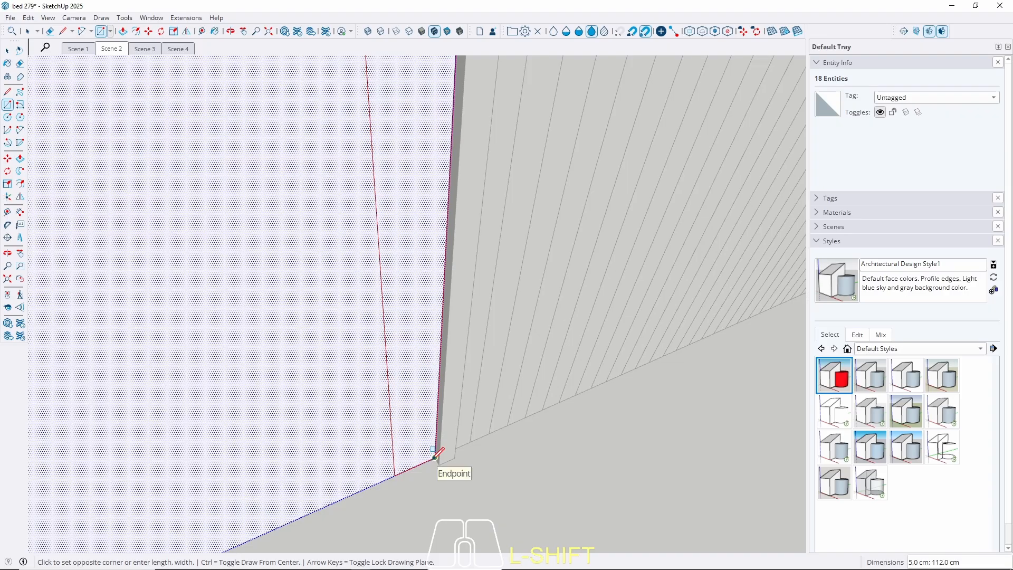
pyautogui.click(436, 458)
pyautogui.press('space')
pyautogui.scroll(-6, 323, 492)
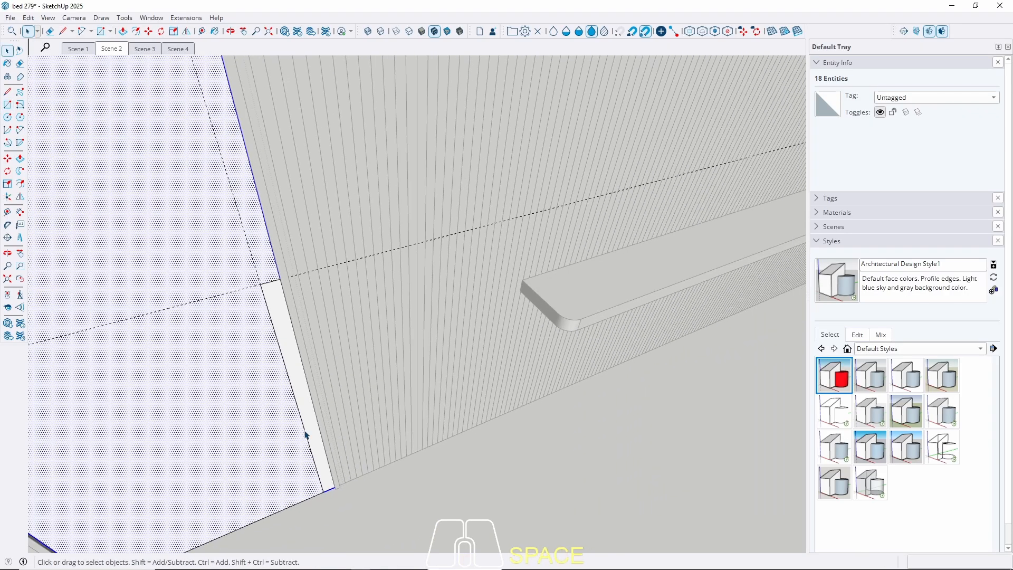
# Place a horizontal guide 5 cm below the top edge of the narrow strip on the door
pyautogui.scroll(4, 267, 286)
pyautogui.moveTo(272, 312); pyautogui.dragTo(282, 220, button='middle')
pyautogui.press('t')
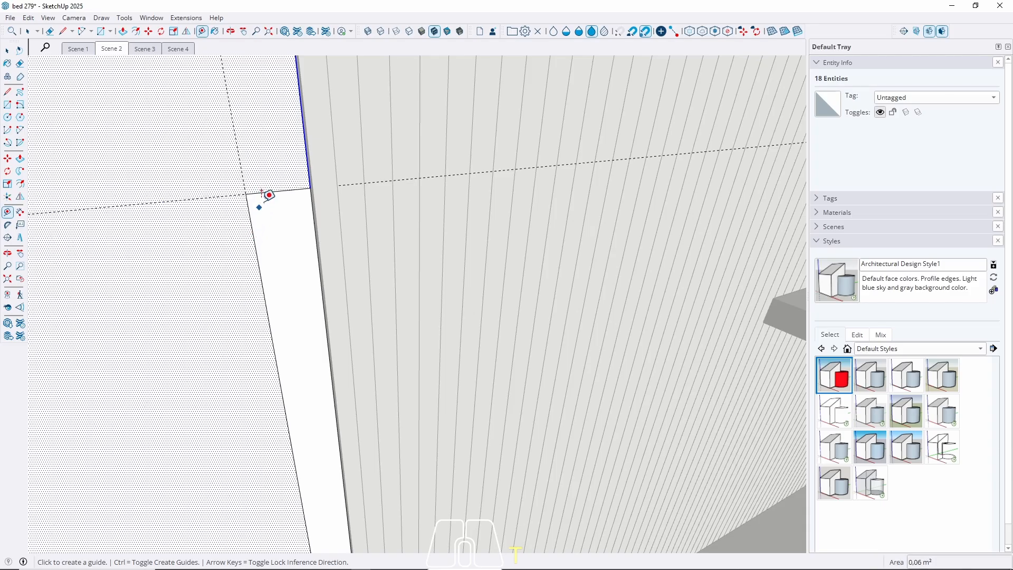
pyautogui.click(264, 191)
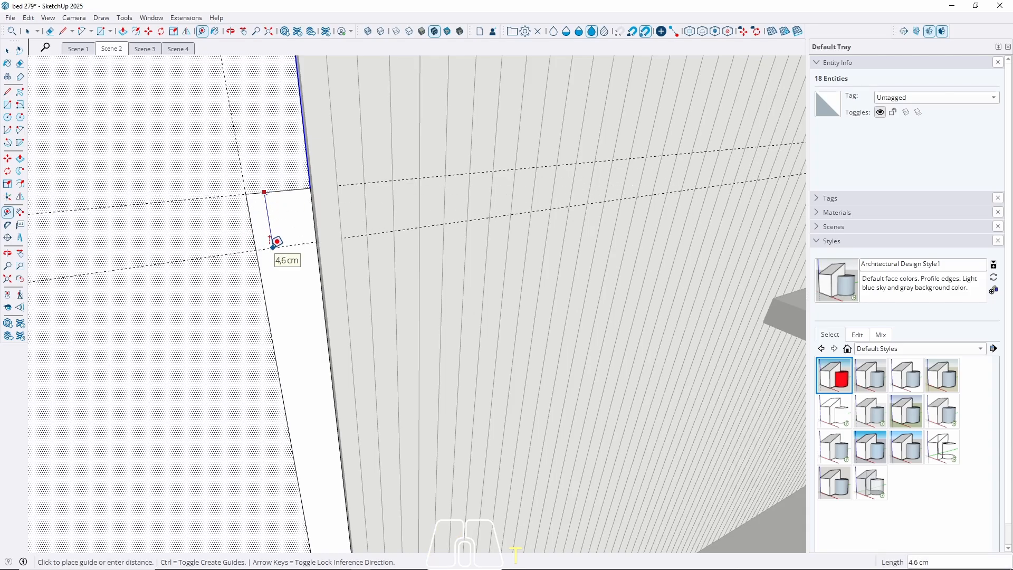
pyautogui.press('Return')
# Draw a 5 cm radius arc across the strip's upper corner, from the lower guide to the strip's top end at the door edge
pyautogui.moveTo(249, 249); pyautogui.dragTo(332, 262, button='middle')
pyautogui.scroll(2, 353, 288)
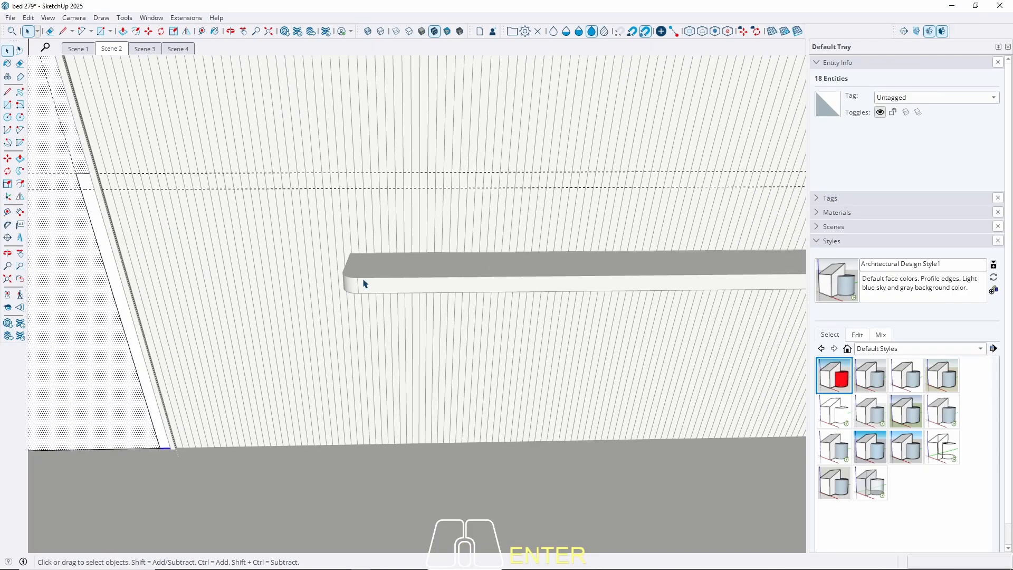
pyautogui.scroll(-4, 422, 284)
pyautogui.scroll(2, 411, 275)
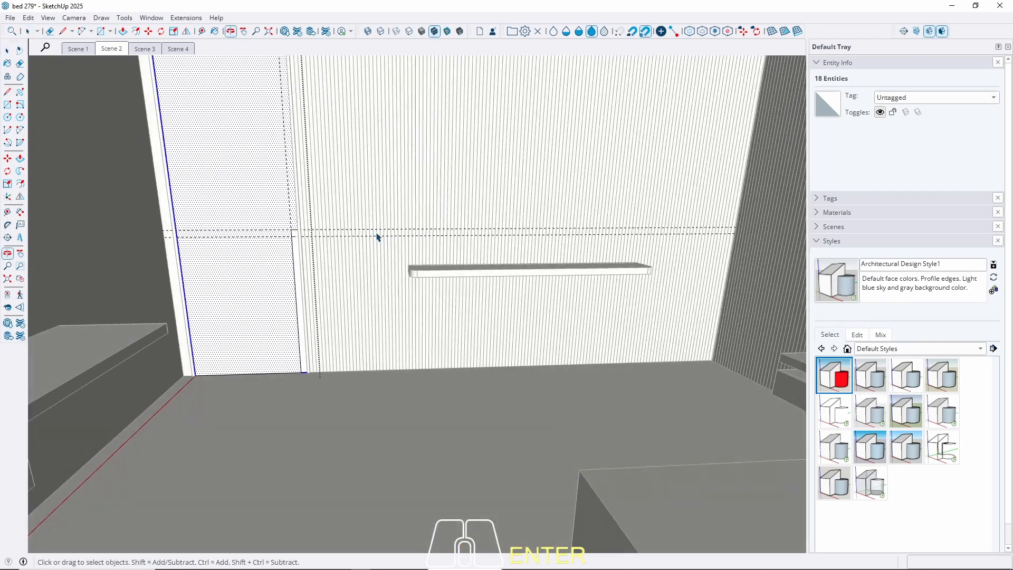
pyautogui.scroll(6, 247, 216)
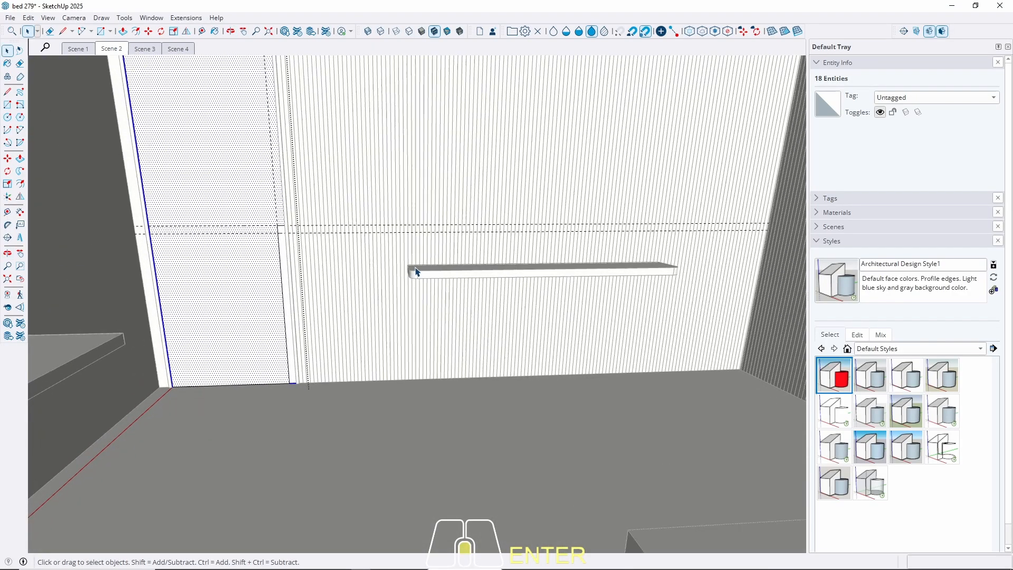
pyautogui.press('a')
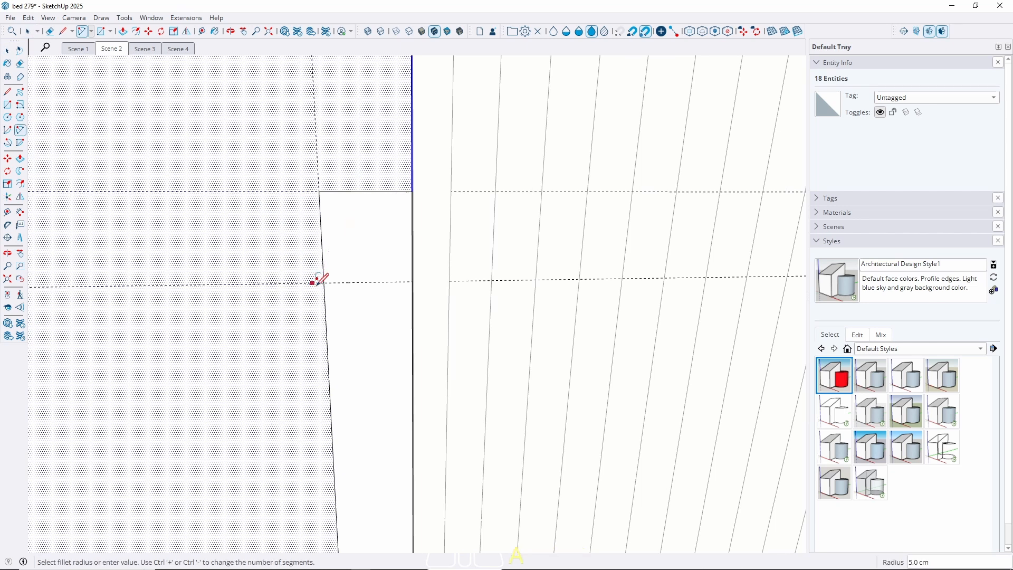
pyautogui.moveTo(373, 192); pyautogui.dragTo(430, 182, button='middle')
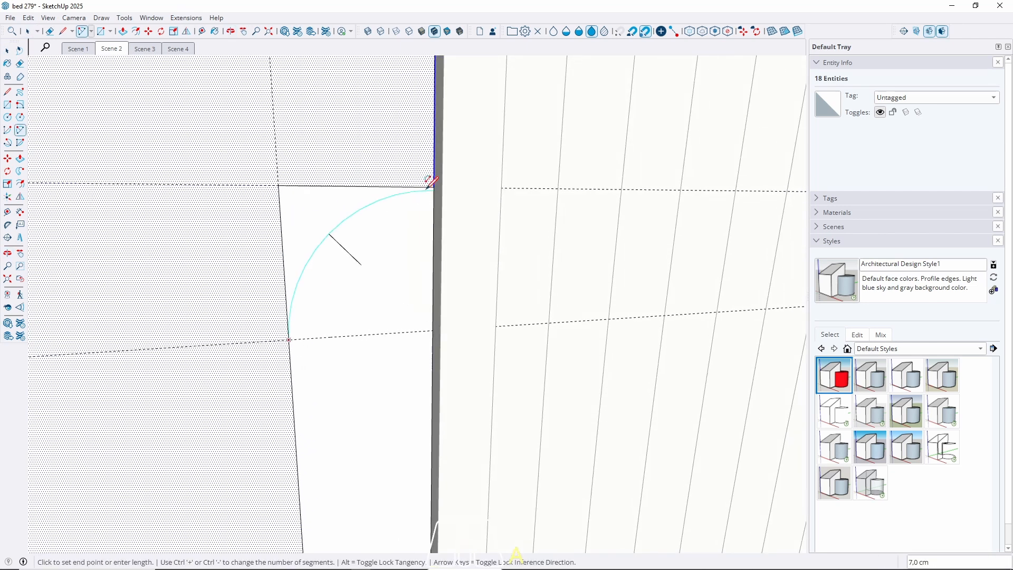
pyautogui.click(434, 182)
pyautogui.press('space')
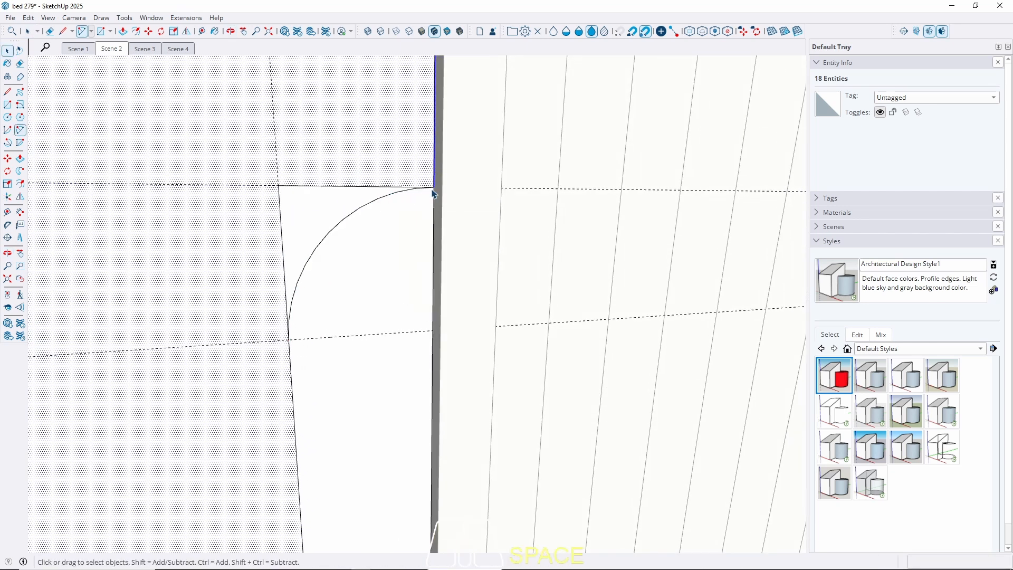
# Set the corner arc to 30 segments
pyautogui.click(338, 226)
pyautogui.rightClick(338, 227)
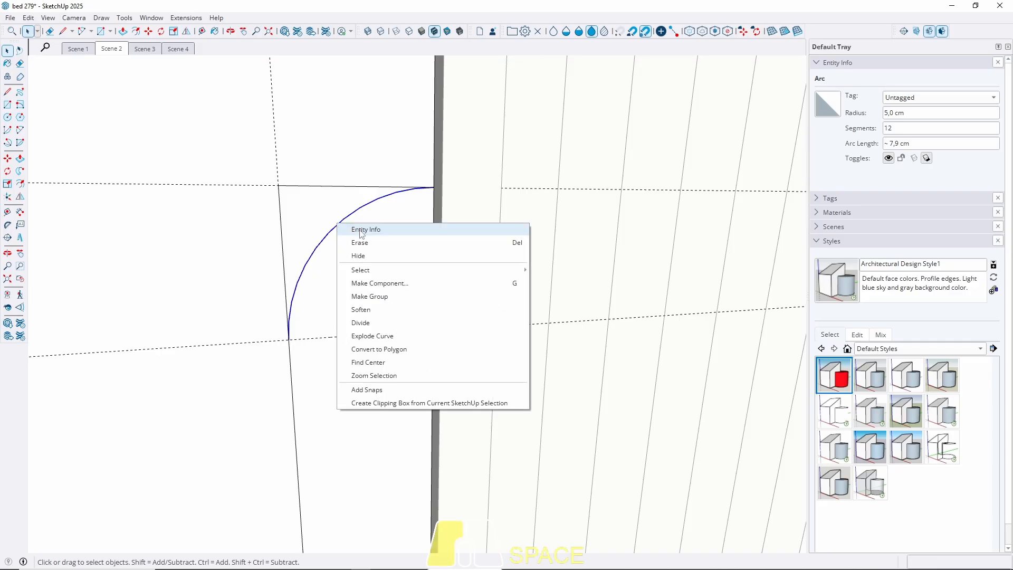
pyautogui.click(359, 229)
pyautogui.click(890, 127)
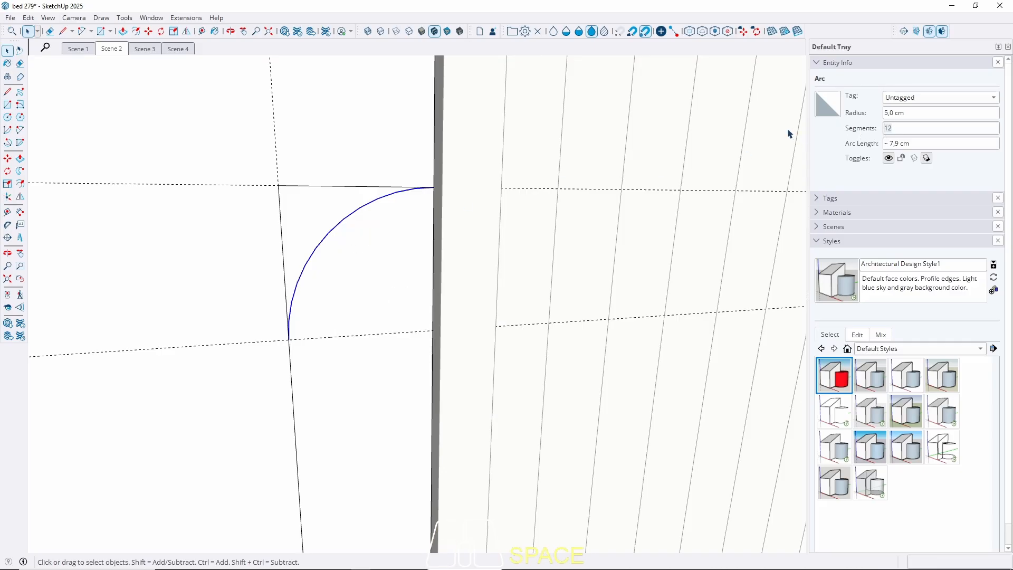
pyautogui.write('30')
# Delete all guides and erase the strip's square corner edges outside the arc
pyautogui.click(29, 17)
pyautogui.click(58, 123)
pyautogui.click(317, 225)
pyautogui.scroll(-3, 282, 219)
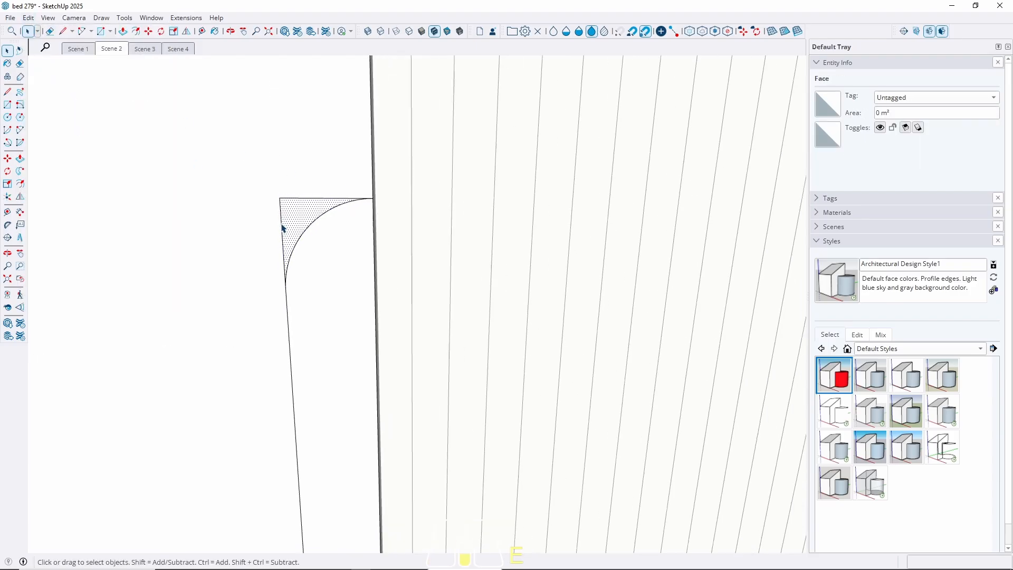
pyautogui.click(270, 309)
pyautogui.press('w')
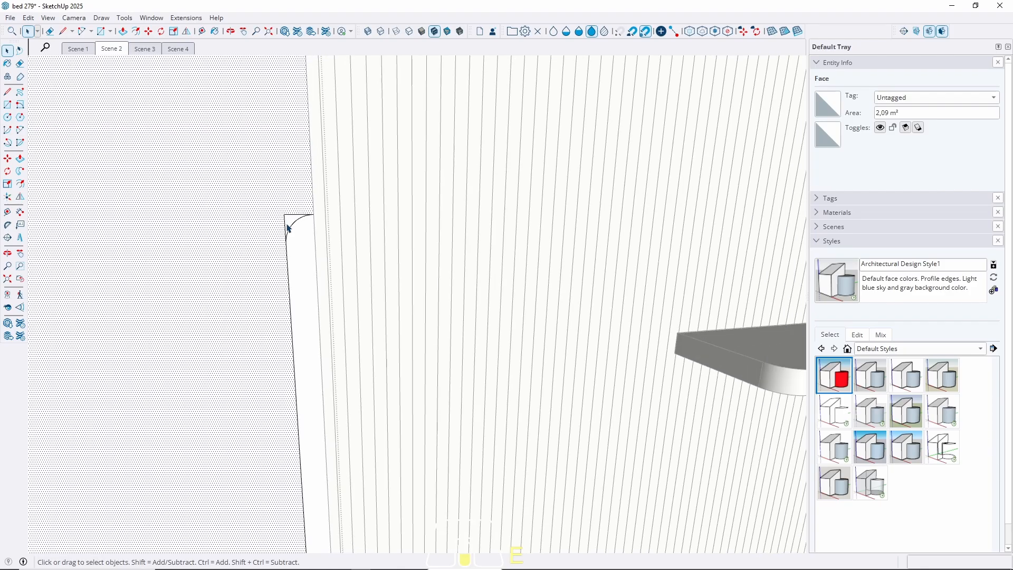
pyautogui.press('e')
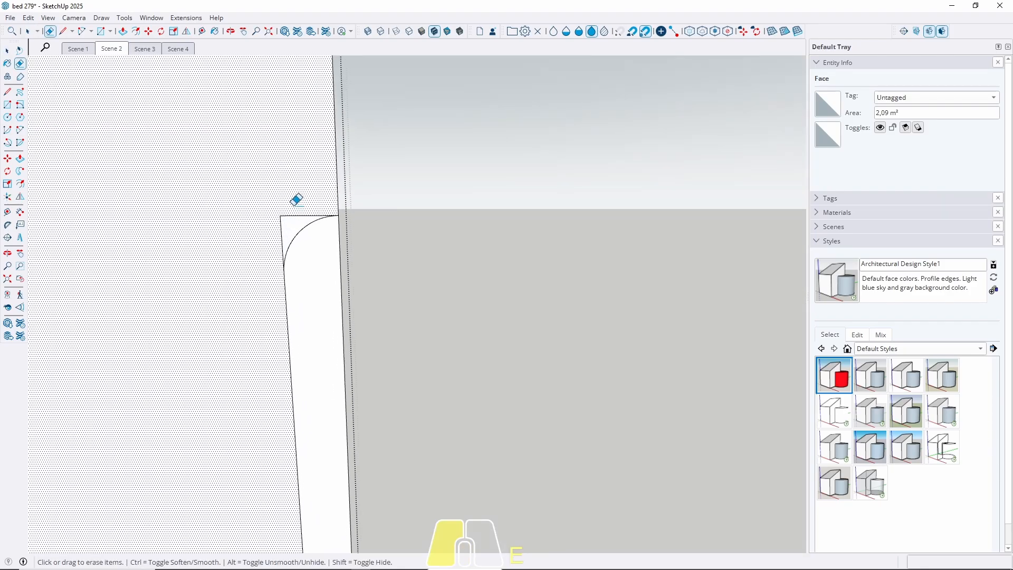
pyautogui.moveTo(296, 198); pyautogui.dragTo(280, 228)
# Push the rounded strip face 1 cm into the door leaf to form a recess
pyautogui.moveTo(315, 233)
pyautogui.mouseDown(button='middle')
pyautogui.moveTo(301, 274)
pyautogui.moveTo(304, 336)
pyautogui.mouseUp(button='middle')
pyautogui.click(322, 316)
pyautogui.press('p')
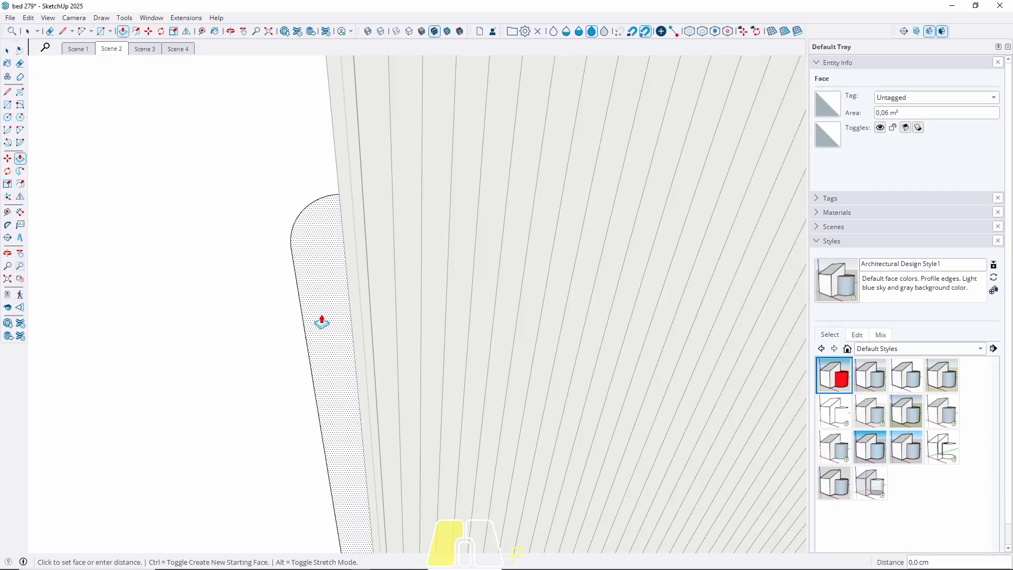
pyautogui.click(322, 316)
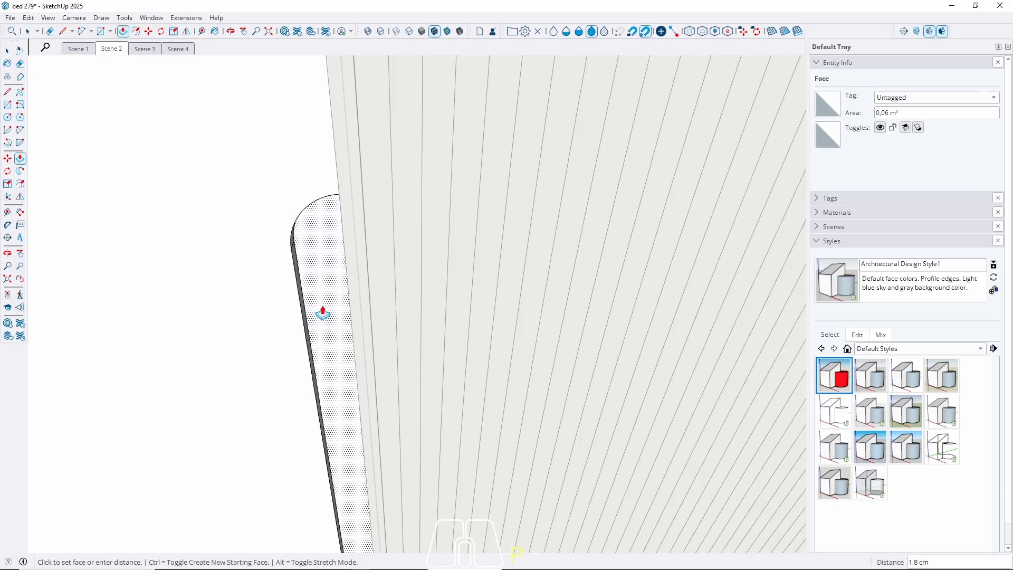
pyautogui.press('Return')
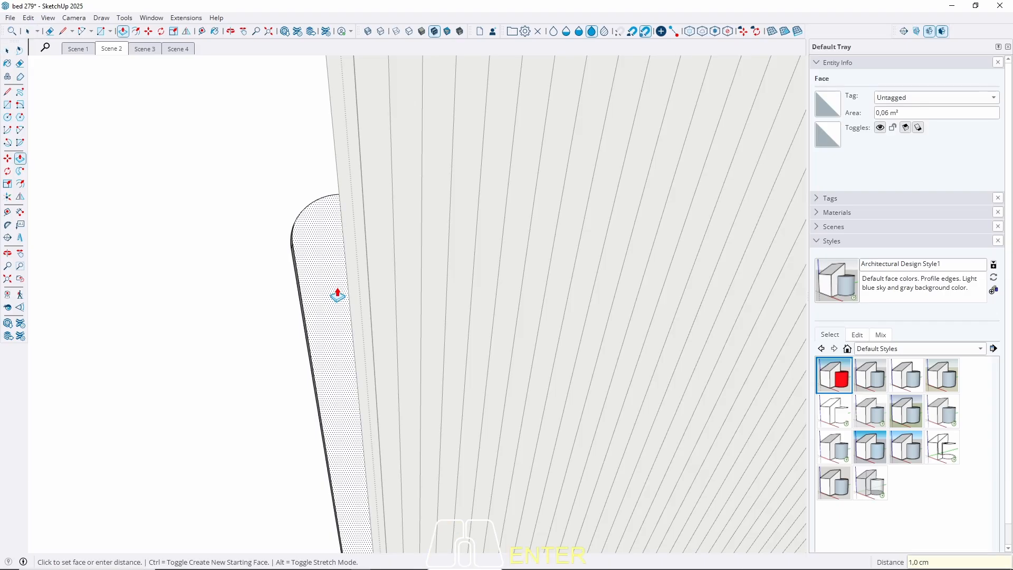
pyautogui.press('space')
# Copy the recess side wall's long outer edge 0.5 cm inward across that wall to split it lengthwise
pyautogui.scroll(7, 293, 246)
pyautogui.scroll(2, 283, 263)
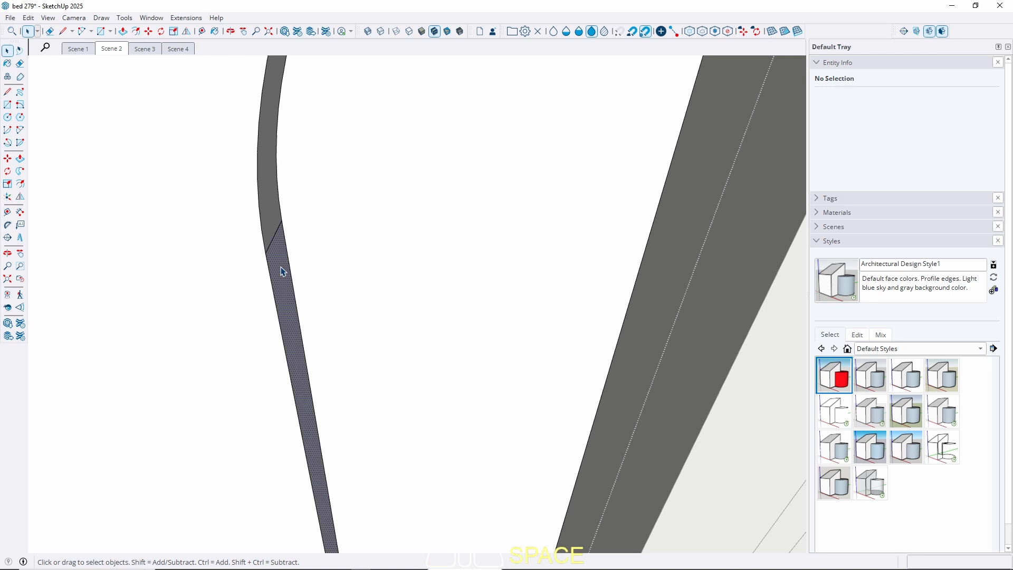
pyautogui.click(281, 273)
pyautogui.scroll(1, 276, 275)
pyautogui.click(270, 269)
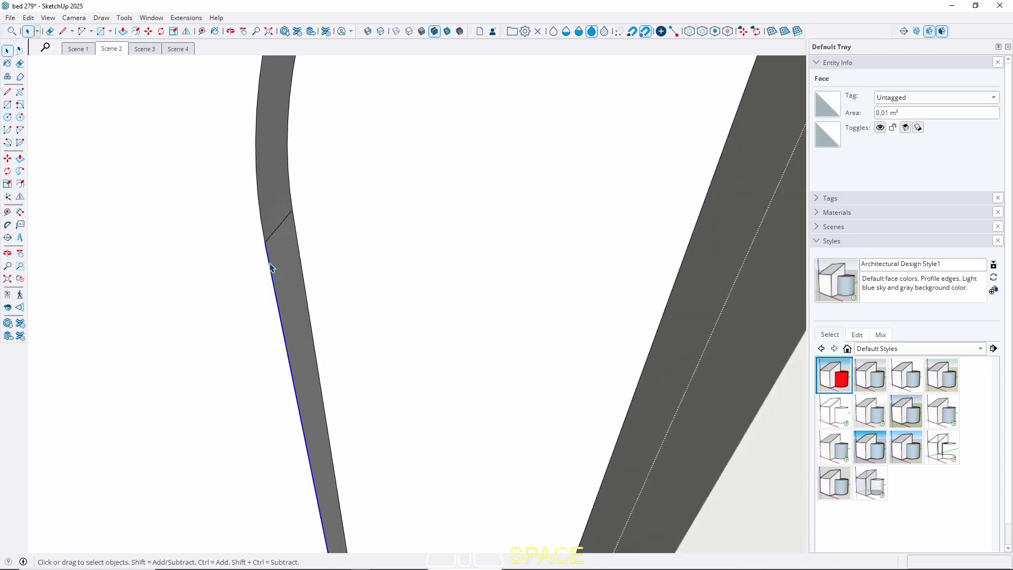
pyautogui.scroll(3, 278, 260)
pyautogui.press('m')
pyautogui.press('ctrl')
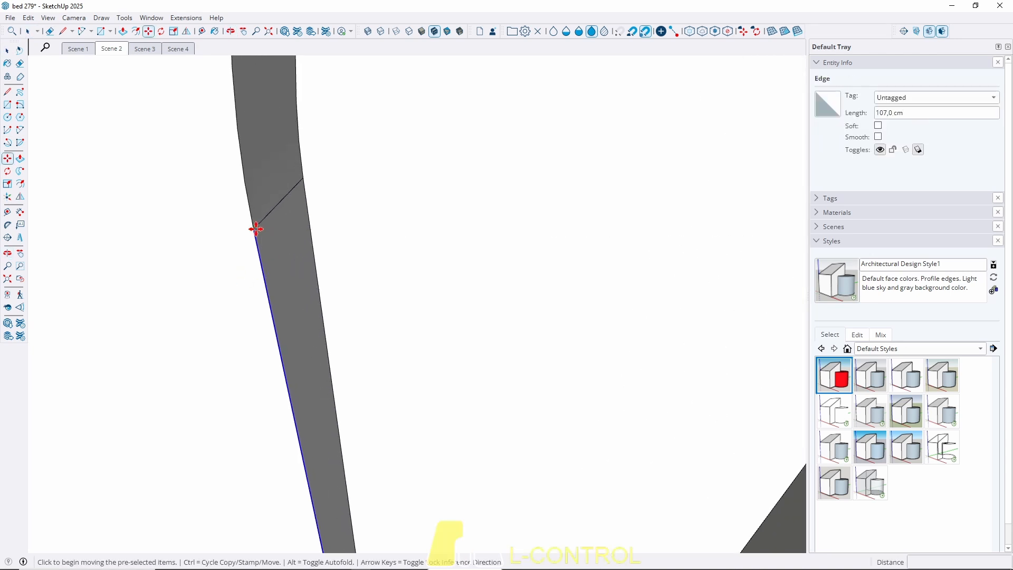
pyautogui.click(255, 229)
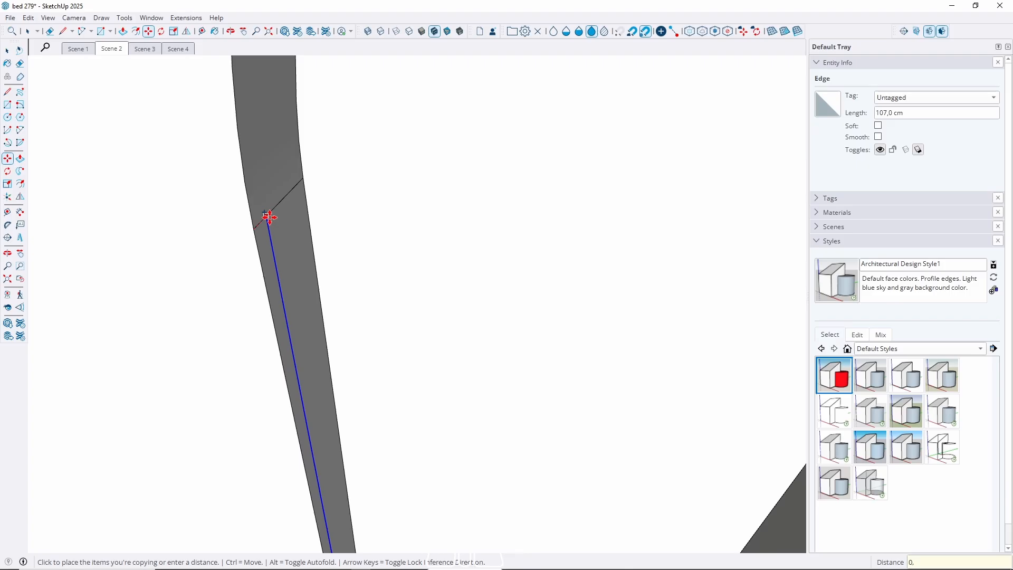
pyautogui.press('Return')
pyautogui.press('space')
pyautogui.scroll(-2, 267, 240)
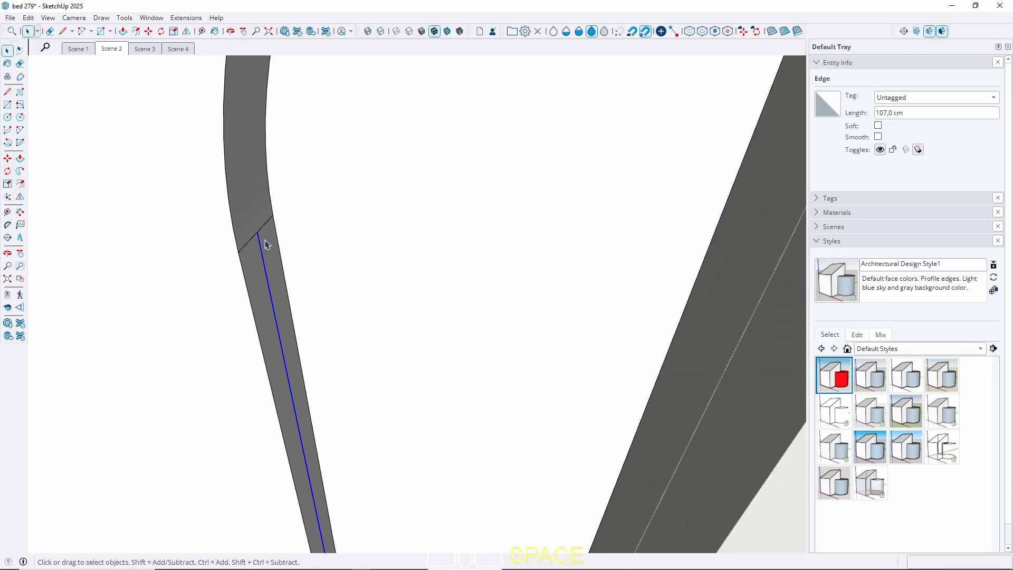
# Push the inner half of the recess's straight side wall 1 cm into the door to form an undercut grip
pyautogui.moveTo(273, 235); pyautogui.dragTo(275, 161, button='middle')
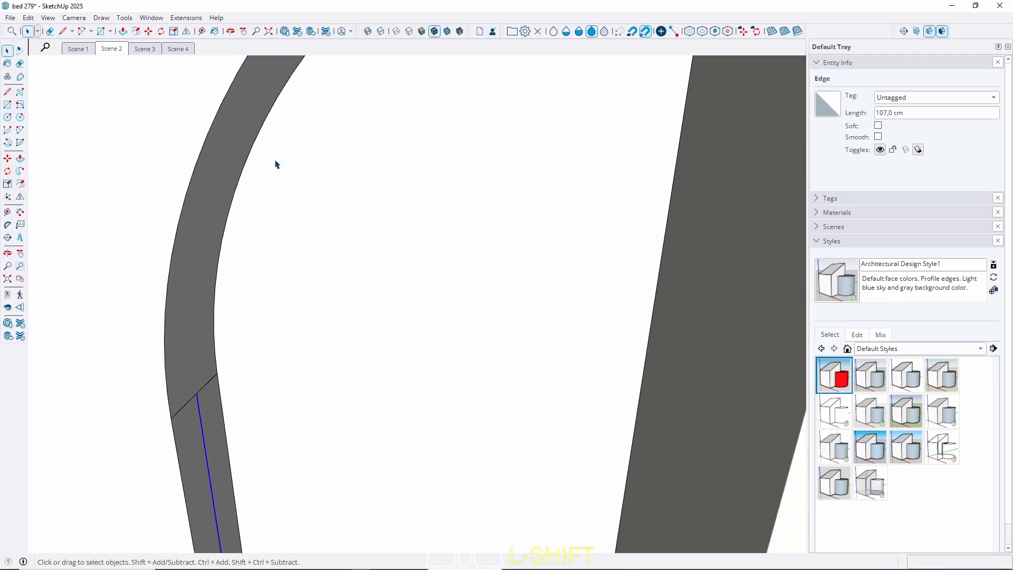
pyautogui.click(214, 413)
pyautogui.press('p')
pyautogui.scroll(2, 216, 407)
pyautogui.click(212, 417)
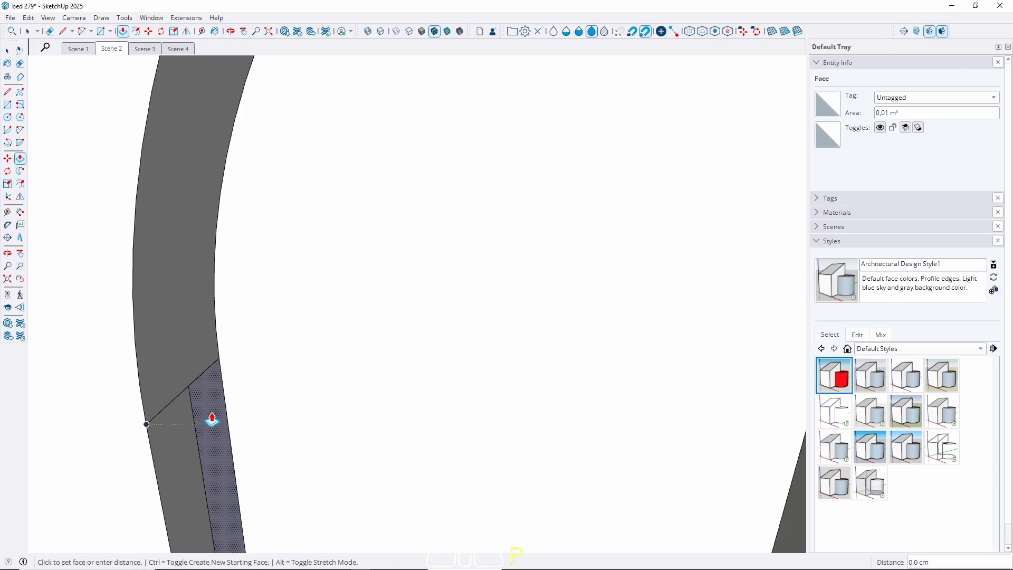
pyautogui.press('Return')
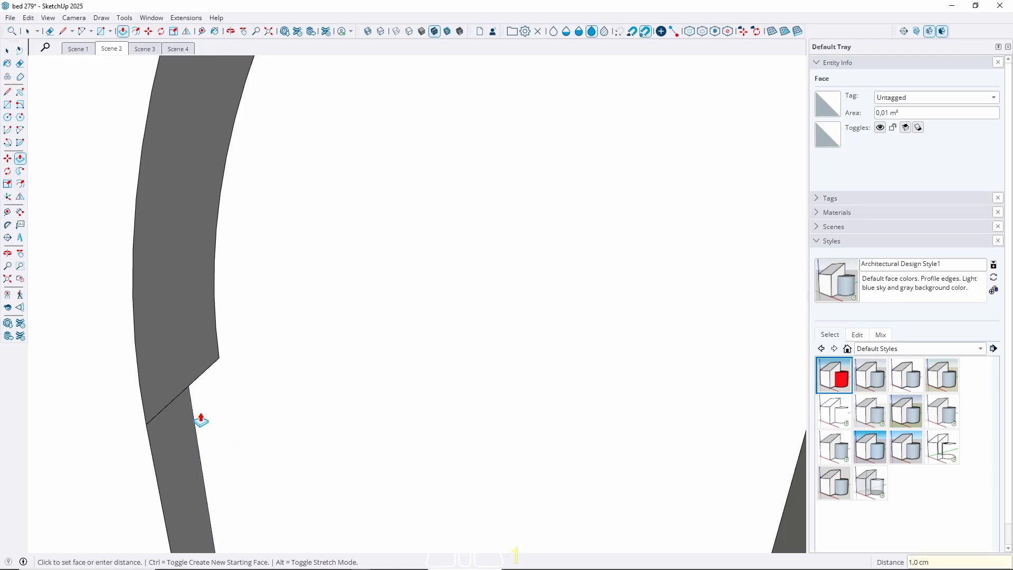
pyautogui.press('space')
pyautogui.scroll(-3, 208, 380)
pyautogui.scroll(-1, 303, 389)
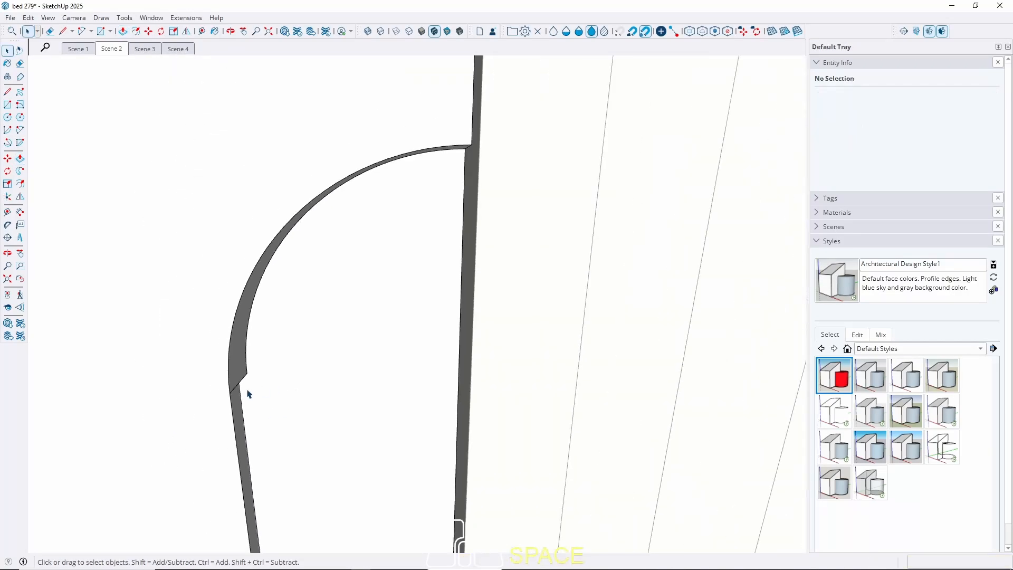
pyautogui.scroll(5, 218, 389)
pyautogui.moveTo(223, 389); pyautogui.dragTo(73, 350, button='middle')
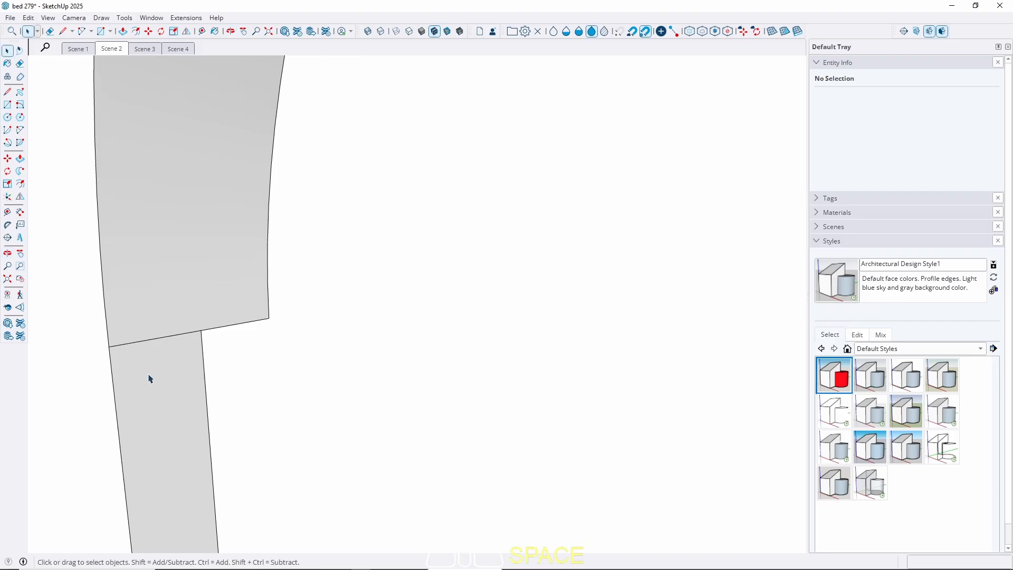
pyautogui.press('l')
pyautogui.click(115, 399)
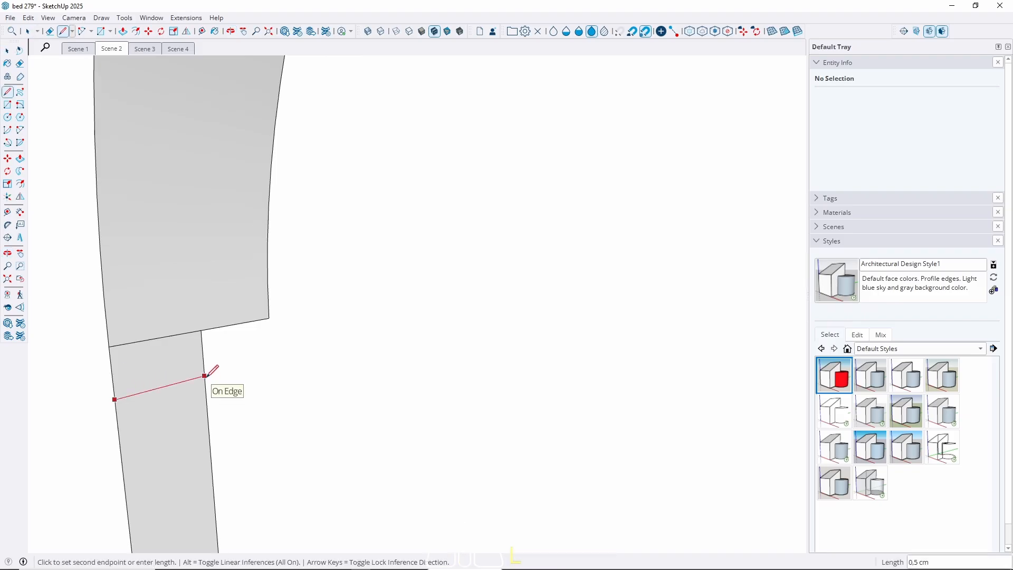
pyautogui.press('space')
# Push the recess's large back face 1 cm deeper into the door leaf
pyautogui.press('p')
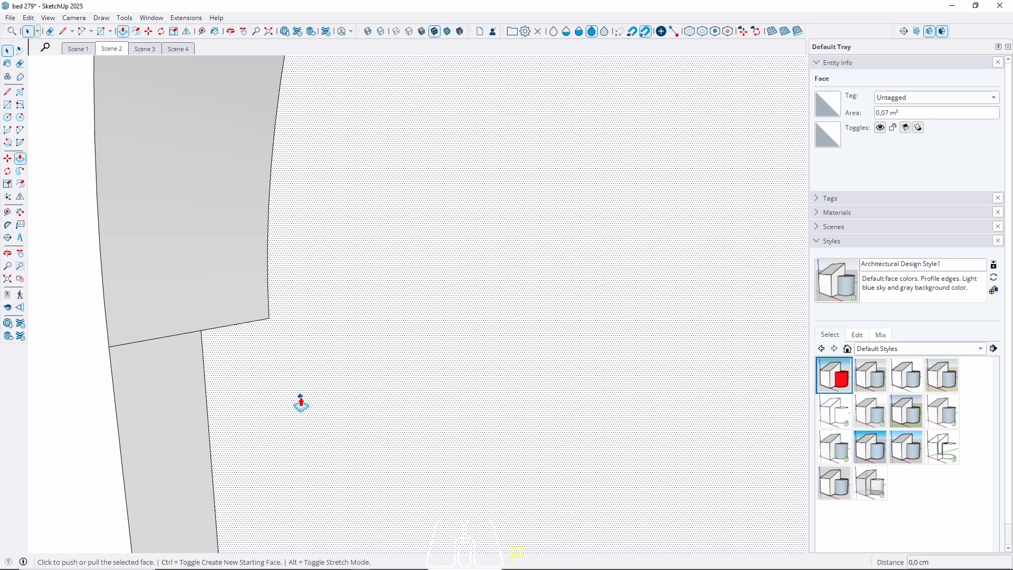
pyautogui.click(300, 396)
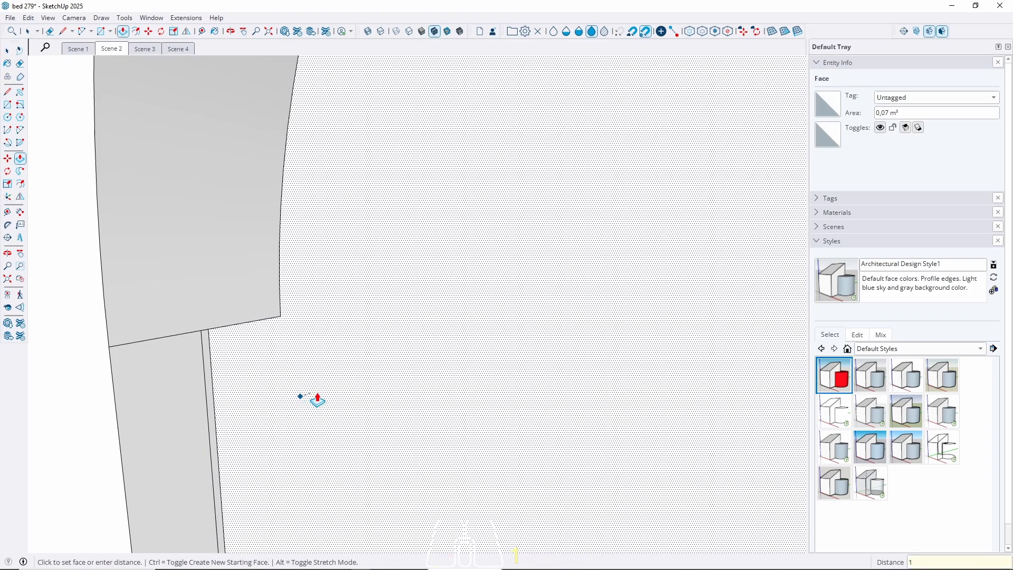
pyautogui.press('space')
# Move the long inner edge of the narrow dark strip beside the undercut along the red axis to close the strip
pyautogui.moveTo(337, 389)
pyautogui.mouseDown(button='middle')
pyautogui.moveTo(406, 368)
pyautogui.moveTo(345, 374)
pyautogui.moveTo(70, 333)
pyautogui.moveTo(348, 383)
pyautogui.mouseUp(button='middle')
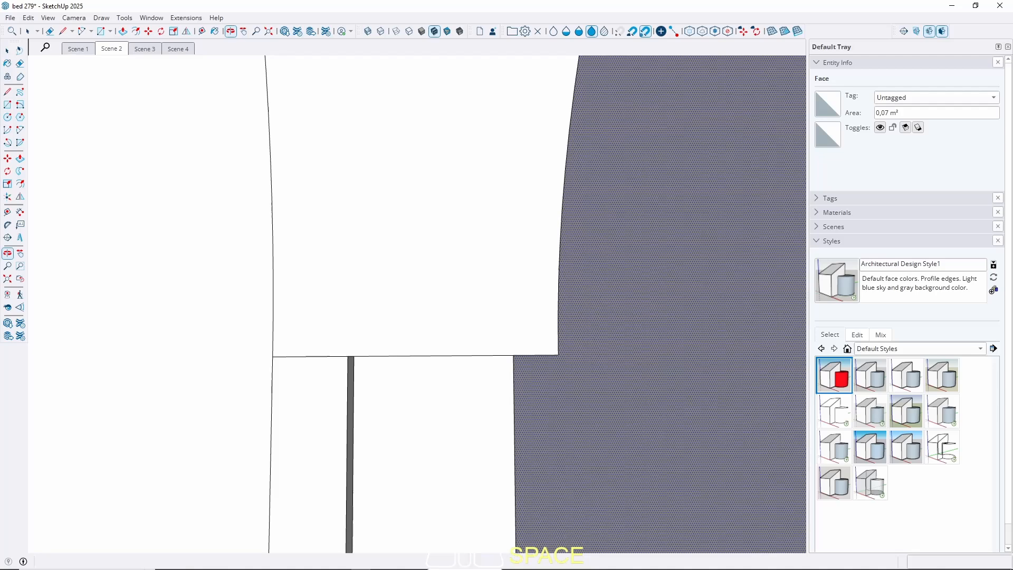
pyautogui.click(354, 389)
pyautogui.press('m')
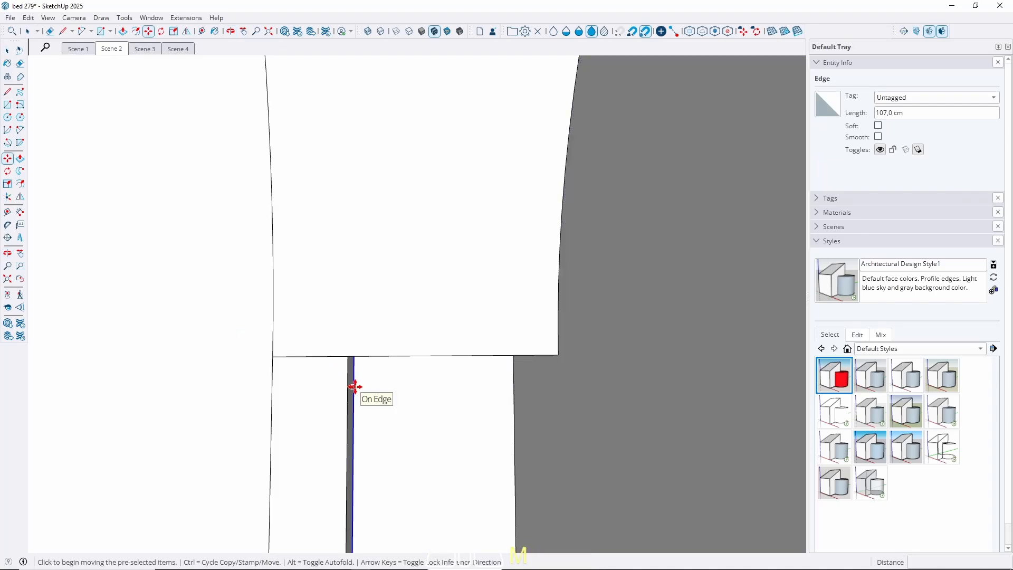
pyautogui.click(353, 385)
pyautogui.press('Left')
pyautogui.press('Right')
pyautogui.click(518, 385)
pyautogui.press('space')
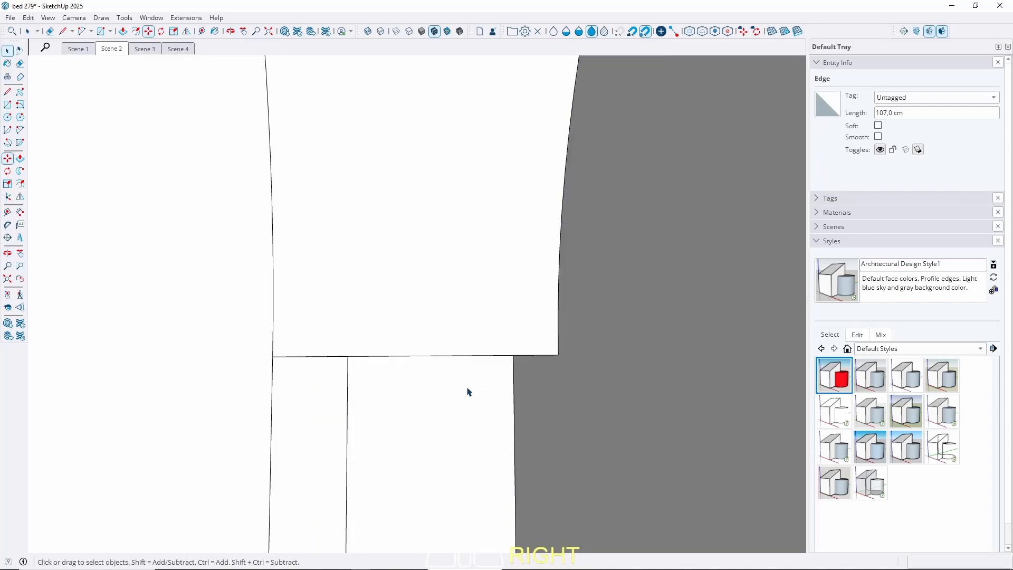
pyautogui.moveTo(468, 391); pyautogui.dragTo(399, 259, button='middle')
pyautogui.press('Escape')
pyautogui.scroll(-5, 380, 263)
pyautogui.scroll(-3, 381, 271)
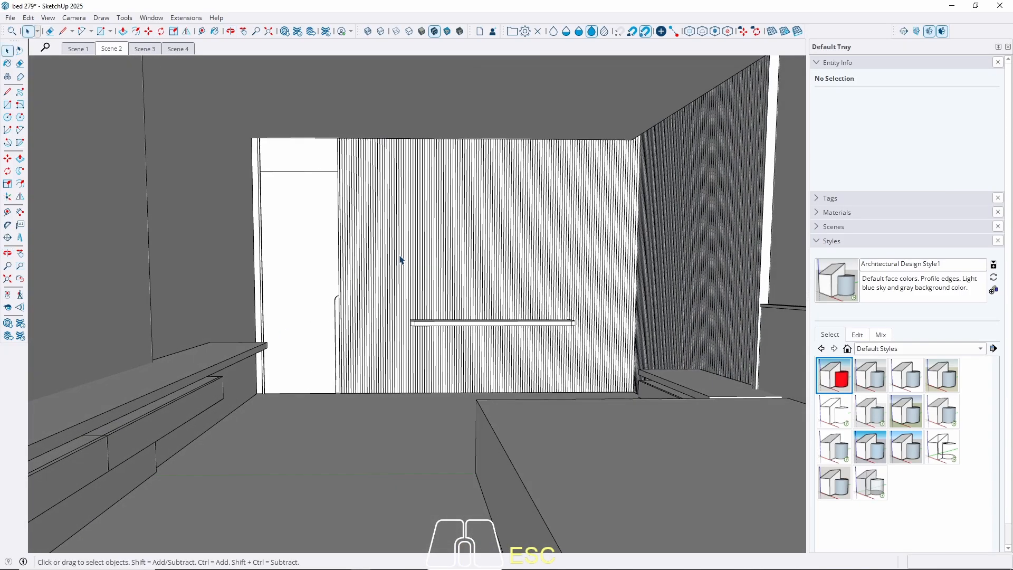
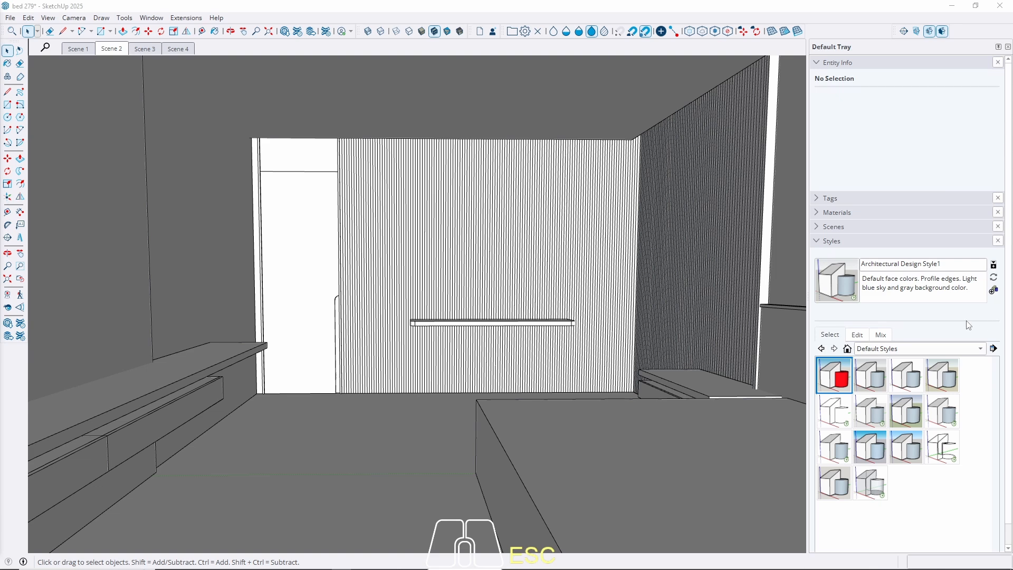
# Start the Paint Bucket and pick Concrete_06_1K from the Asphalt & Concrete material library
pyautogui.click(918, 350)
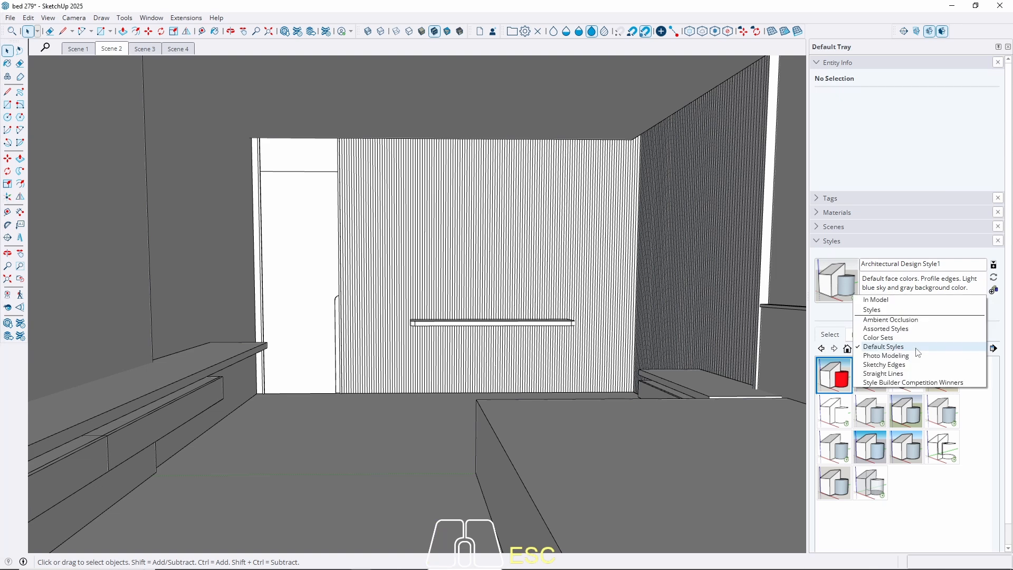
pyautogui.click(393, 457)
pyautogui.press('b')
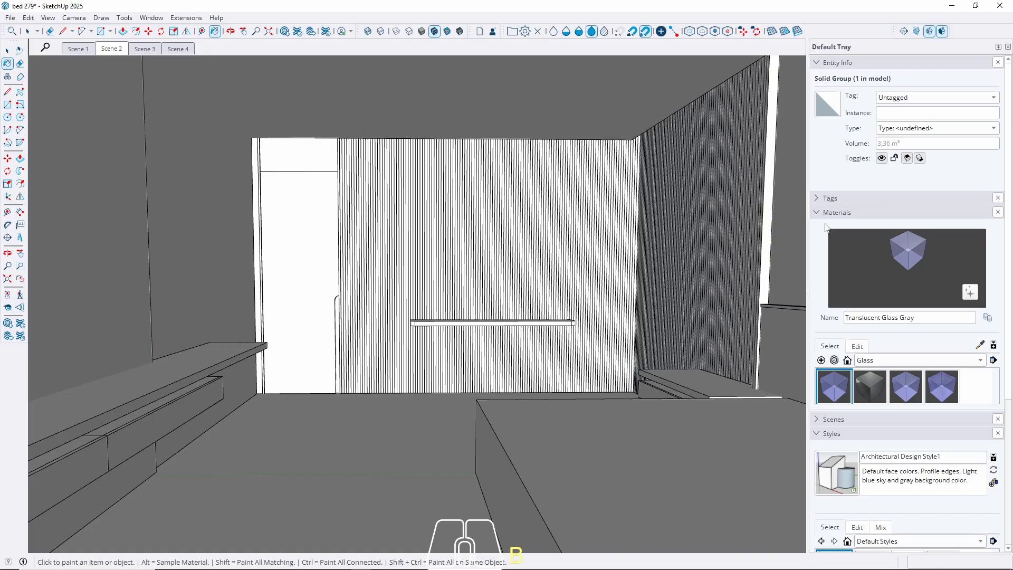
pyautogui.scroll(-3, 827, 429)
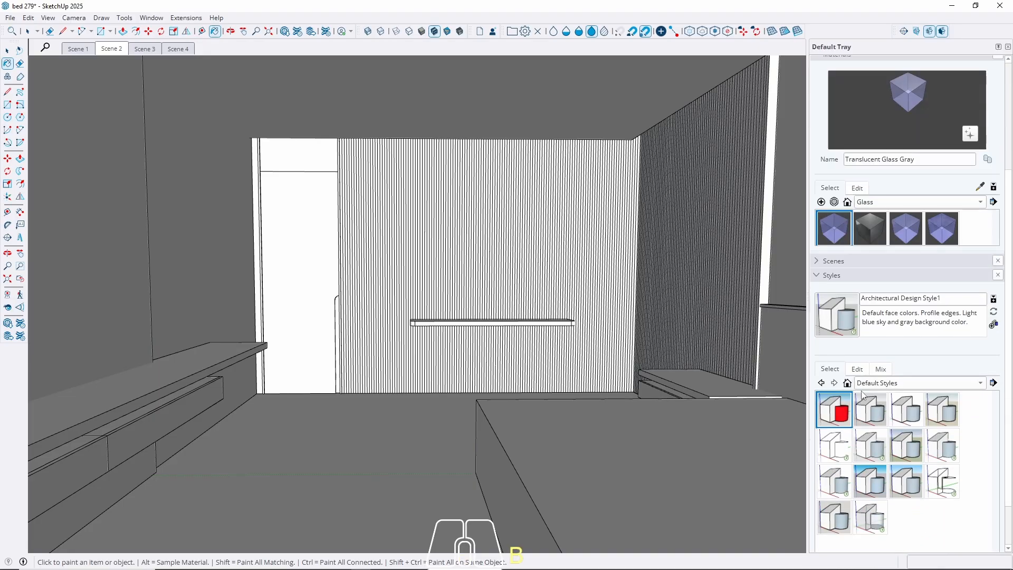
pyautogui.scroll(3, 870, 376)
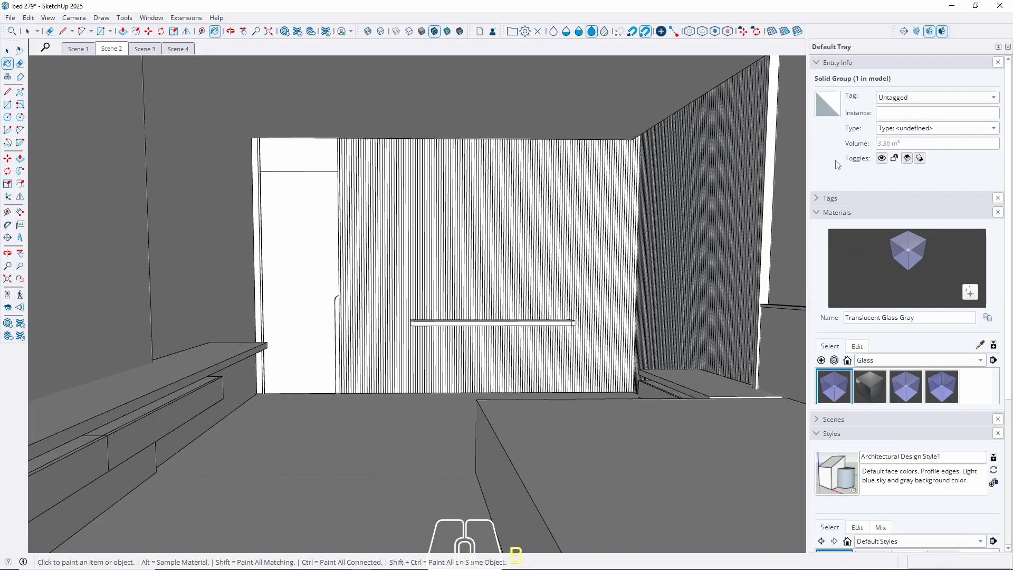
pyautogui.click(880, 361)
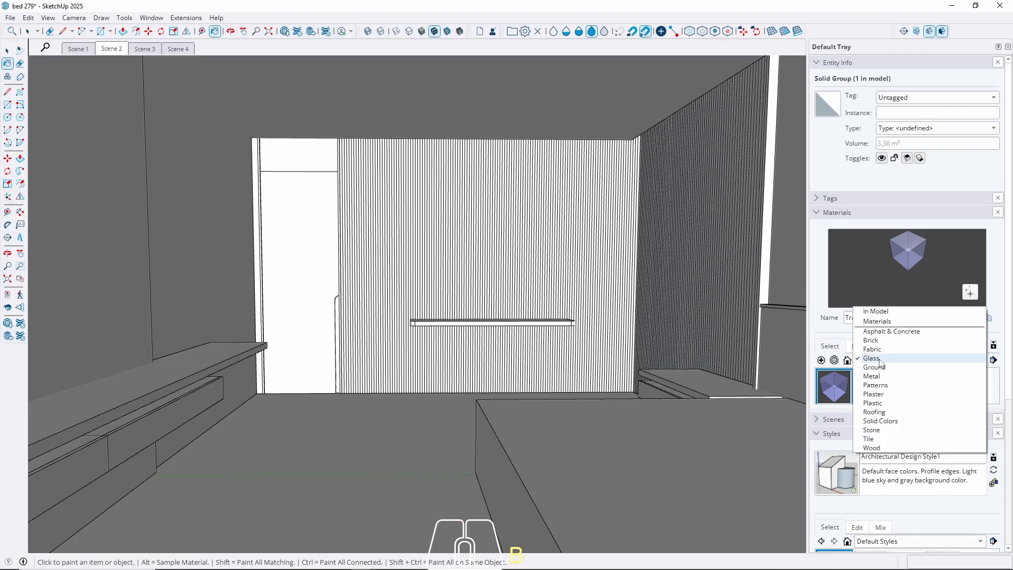
pyautogui.click(889, 332)
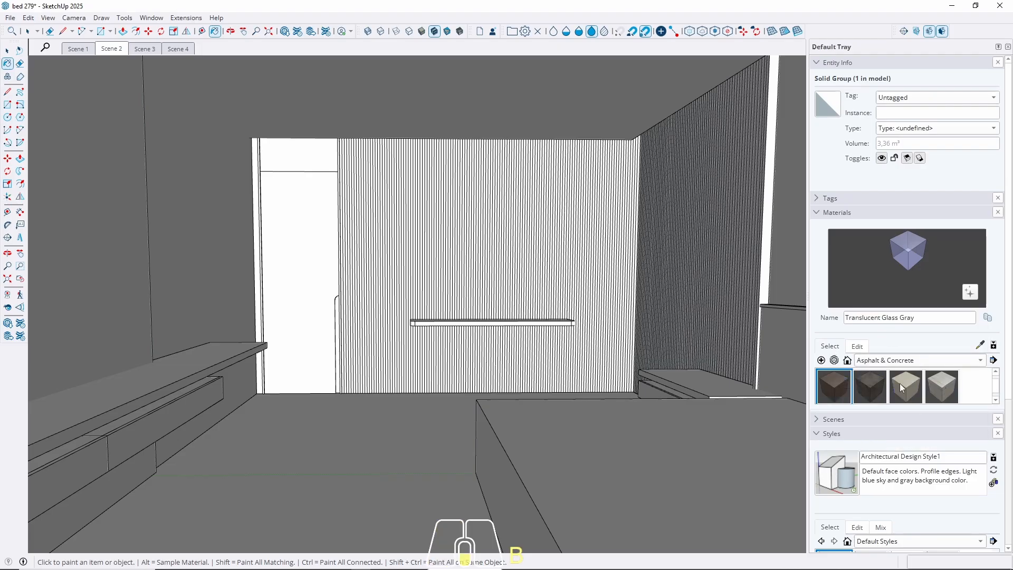
pyautogui.scroll(-3, 900, 383)
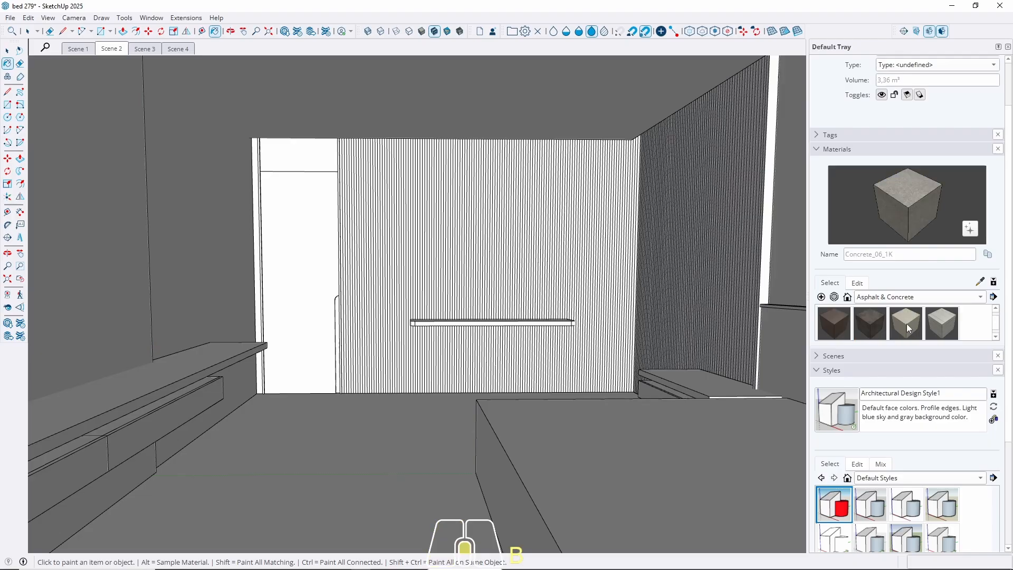
pyautogui.click(872, 326)
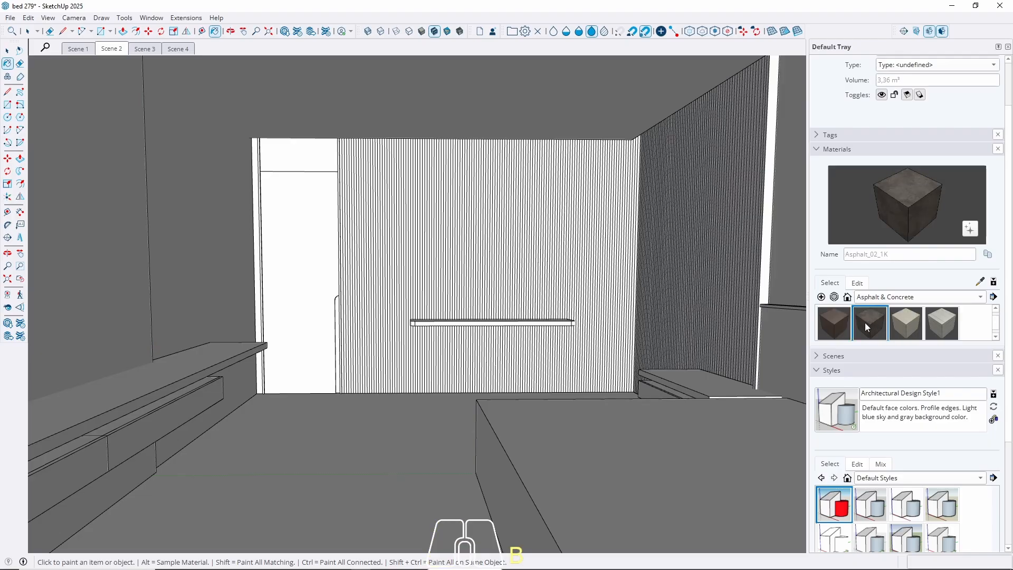
pyautogui.click(872, 320)
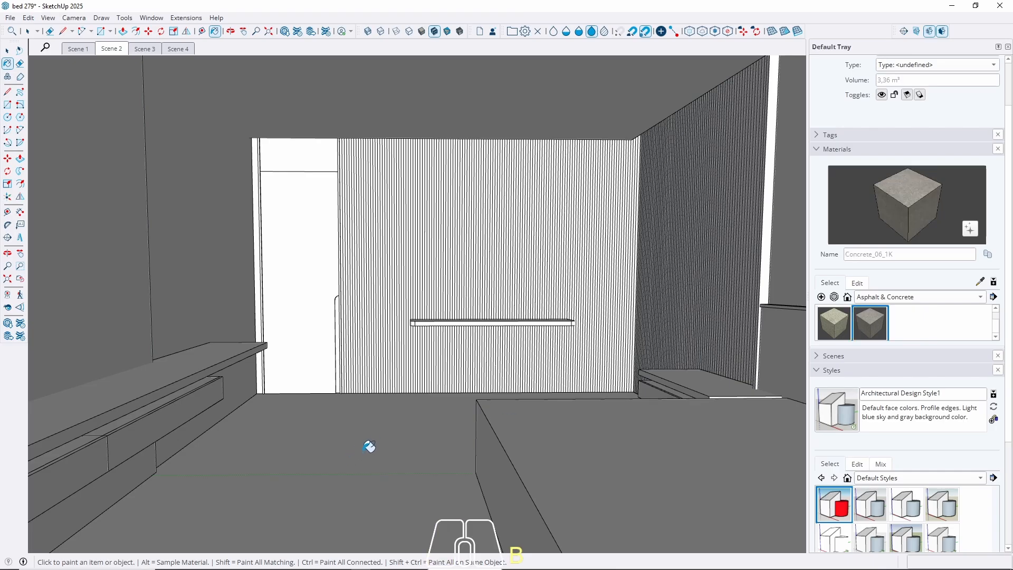
# Paint the bedroom floor face with Concrete_06_1K and inspect the texture up close
pyautogui.press('space')
pyautogui.click(327, 469)
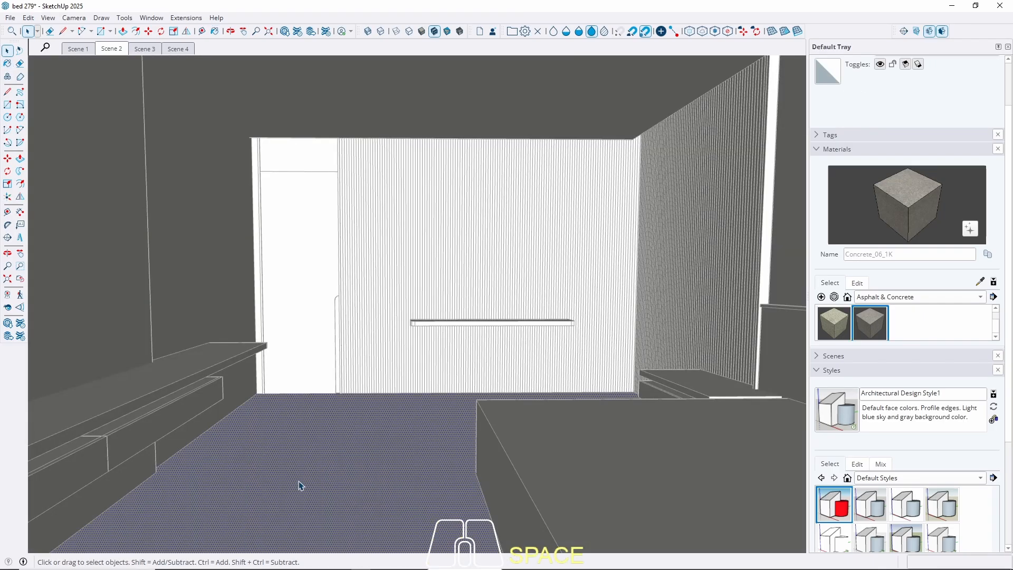
pyautogui.press('b')
pyautogui.press('space')
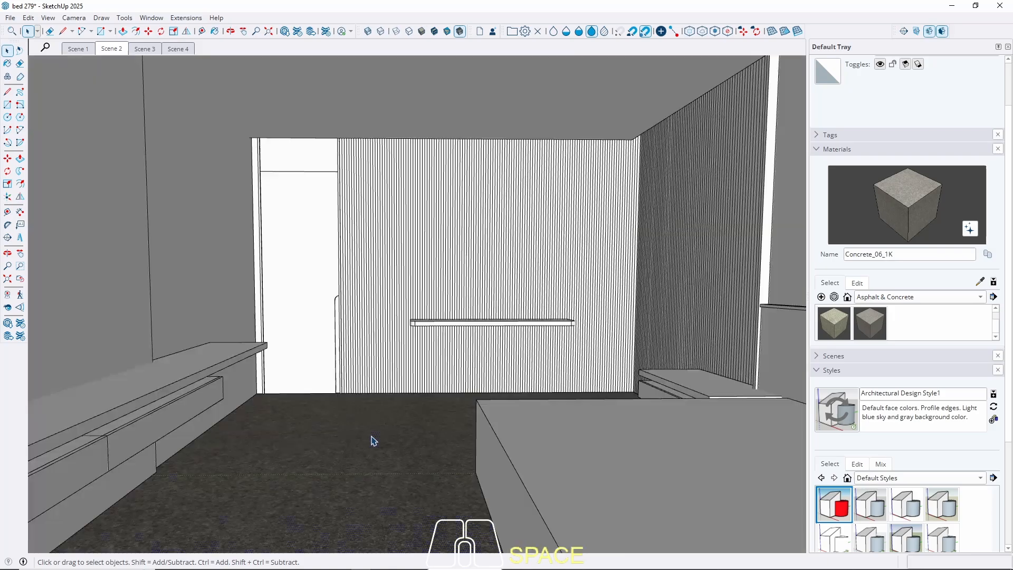
pyautogui.press('Escape')
pyautogui.scroll(3, 436, 441)
pyautogui.moveTo(445, 397); pyautogui.dragTo(468, 418, button='middle')
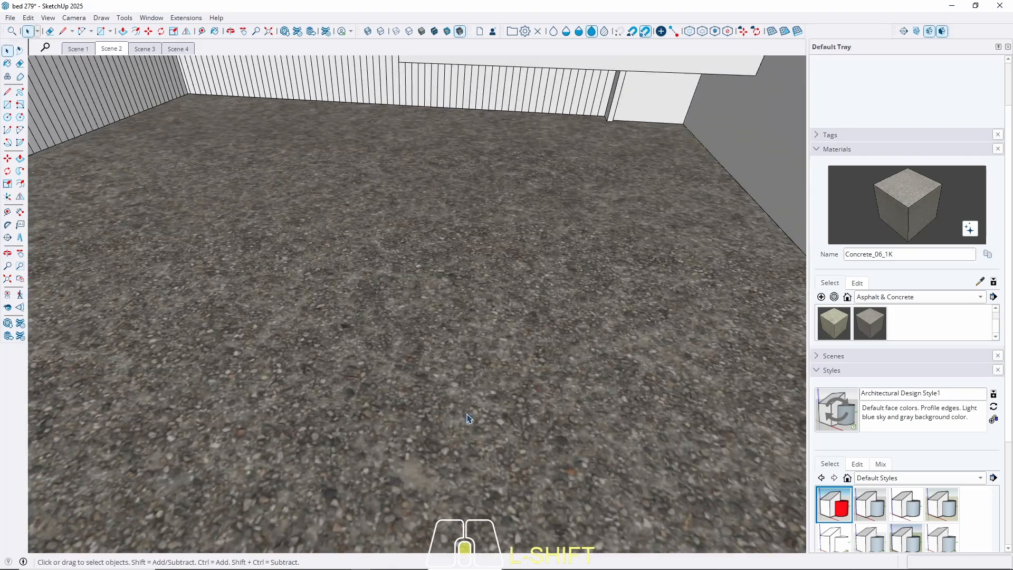
# Repaint the floor face with the Asphalt_06_1K material from the Asphalt & Concrete library
pyautogui.click(831, 327)
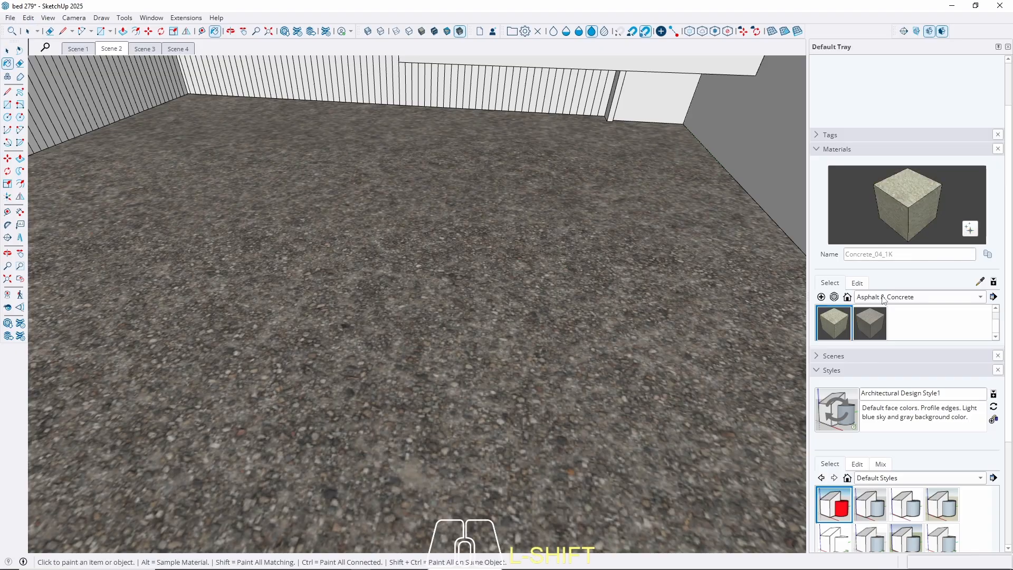
pyautogui.click(884, 296)
pyautogui.click(884, 298)
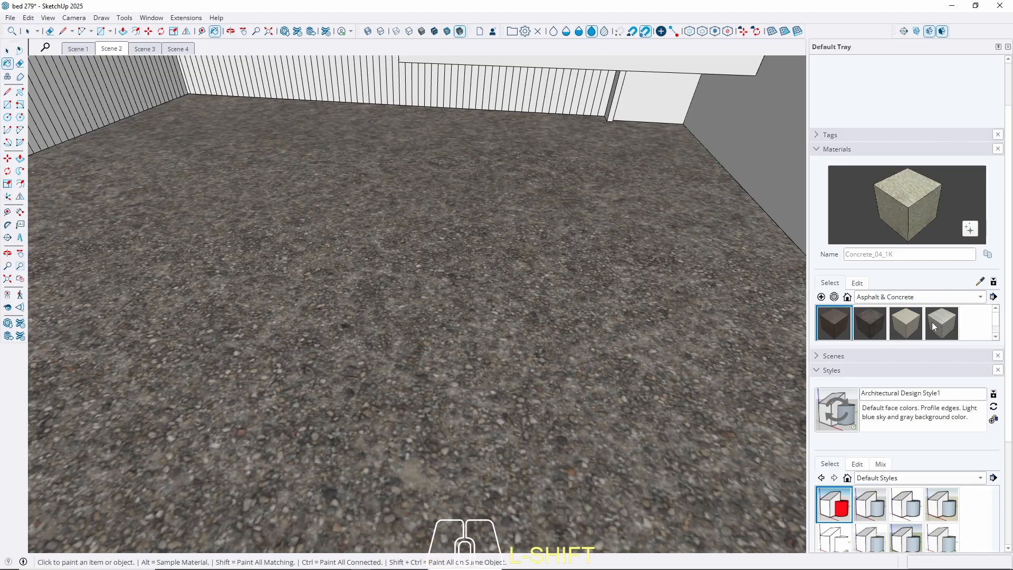
pyautogui.click(910, 328)
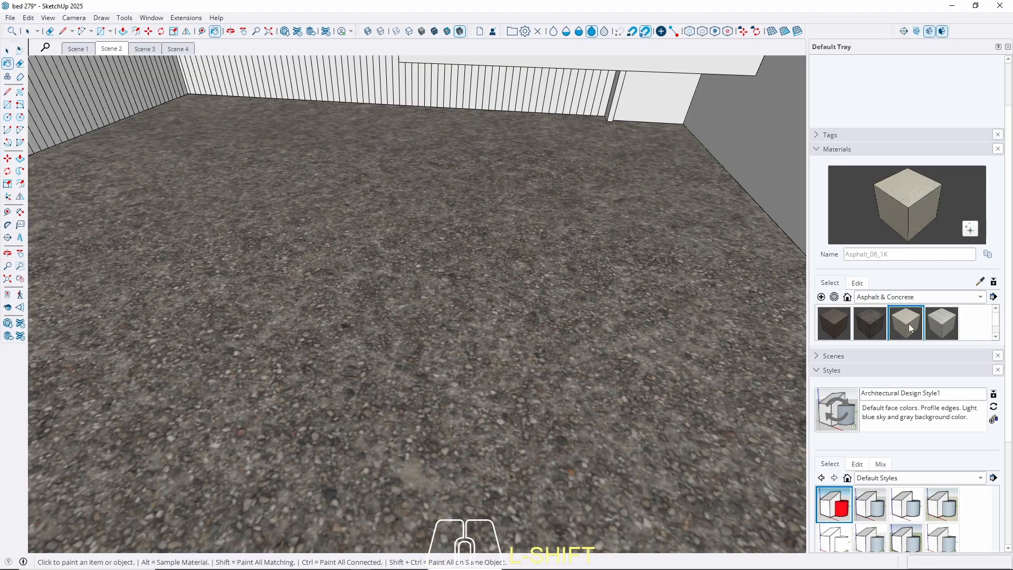
pyautogui.press('space')
pyautogui.click(519, 359)
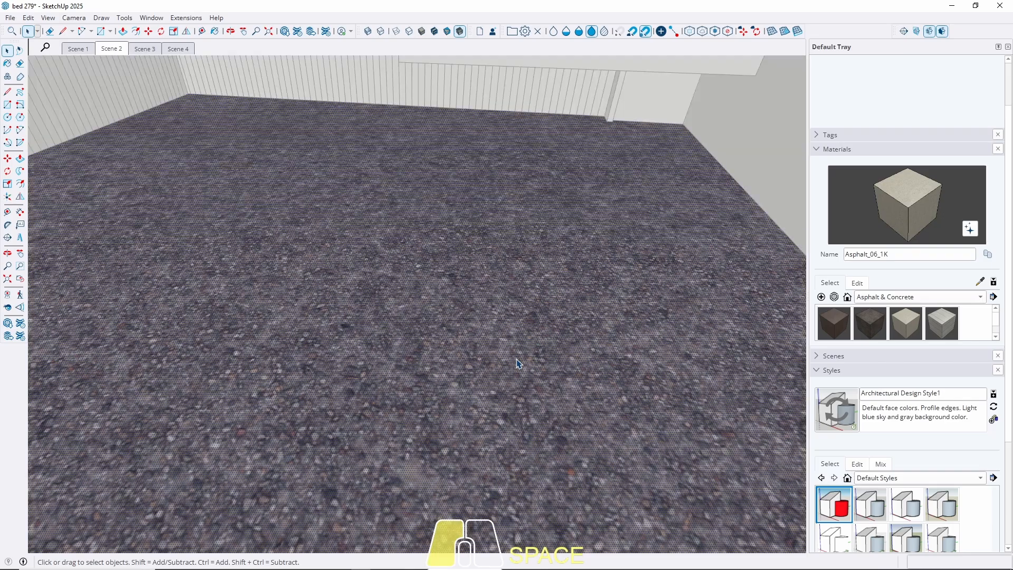
pyautogui.press('b')
pyautogui.click(532, 342)
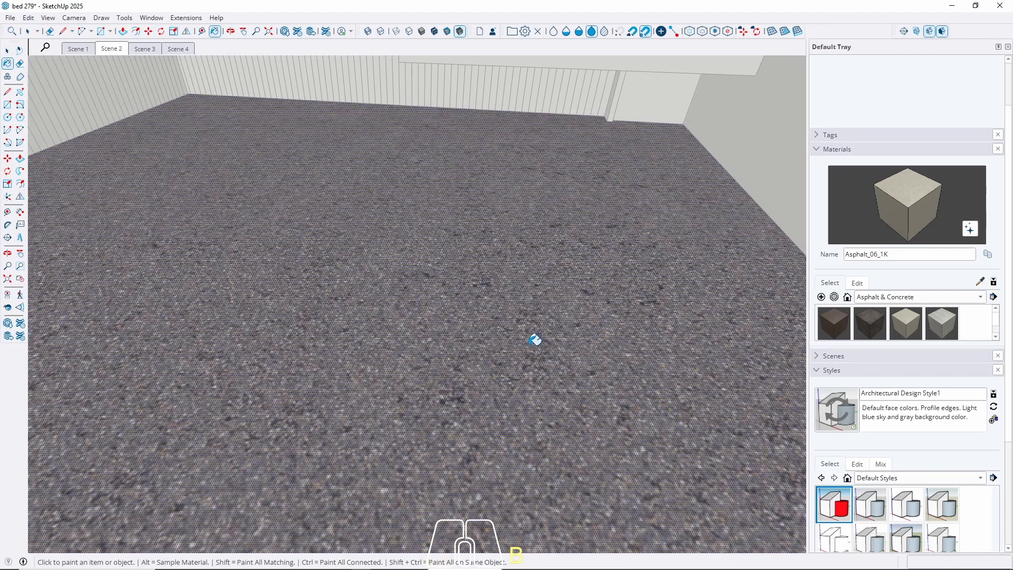
# Try the Asphalt_02_1K and Asphalt_01_1K materials on the selected floor face
pyautogui.click(870, 323)
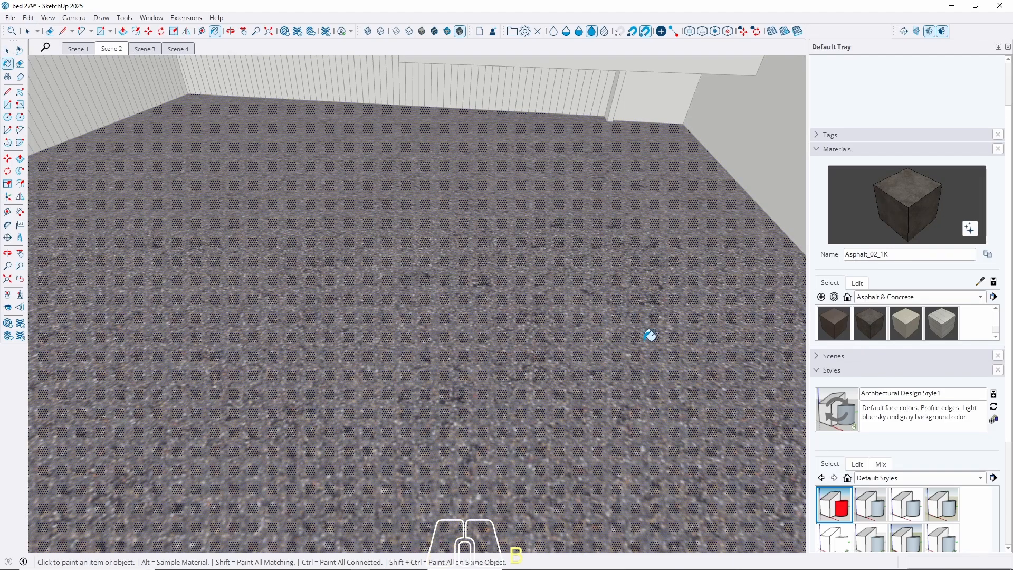
pyautogui.click(746, 338)
pyautogui.click(826, 330)
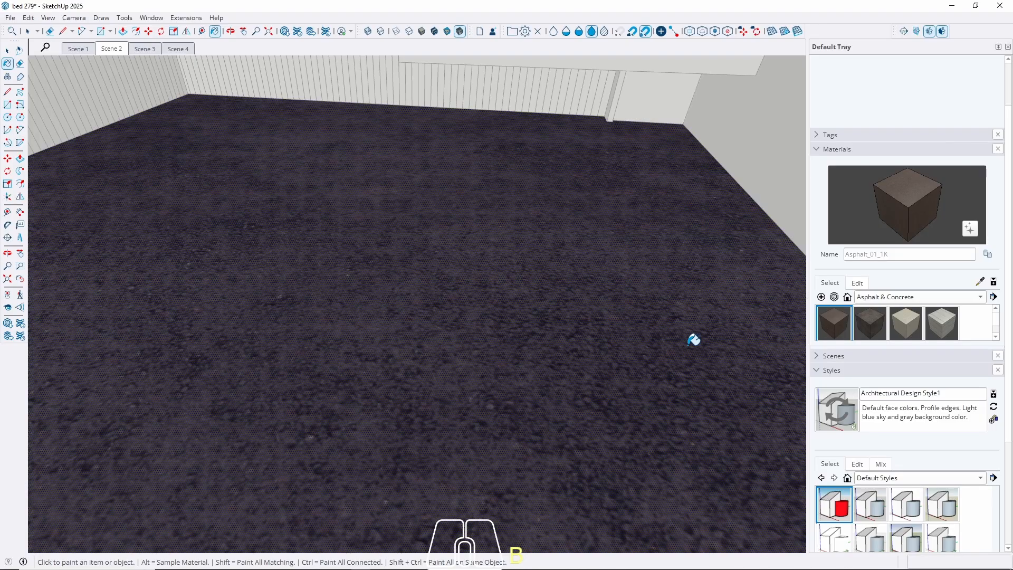
pyautogui.click(636, 350)
# Try the Concrete_02_1K and Asphalt_06_1K materials on the selected floor face
pyautogui.click(870, 324)
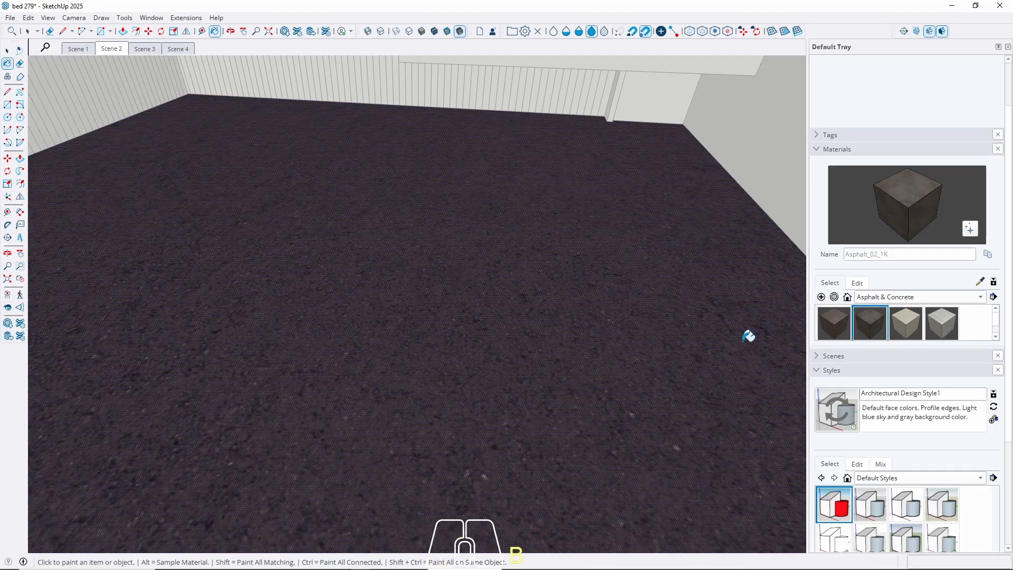
pyautogui.click(906, 323)
pyautogui.click(630, 330)
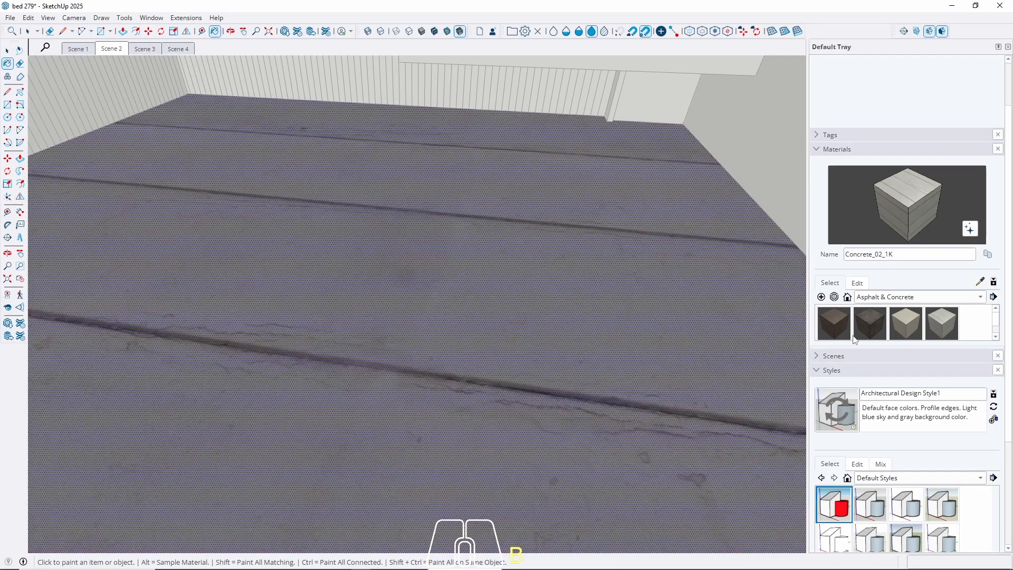
pyautogui.click(660, 357)
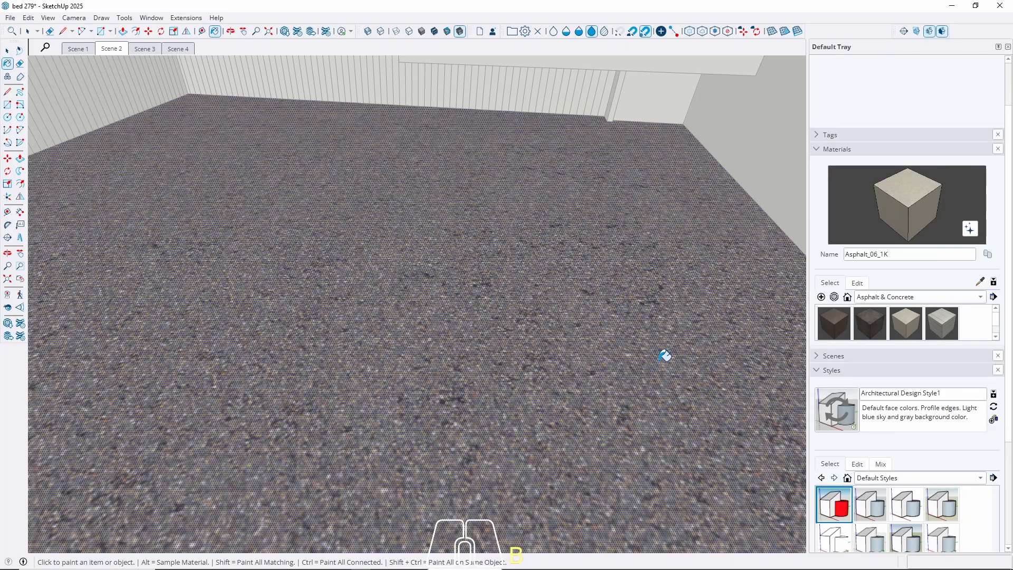
# Paint the floor face with Asphalt_01_1K and clear the selection to show the texture
pyautogui.click(834, 323)
pyautogui.click(668, 371)
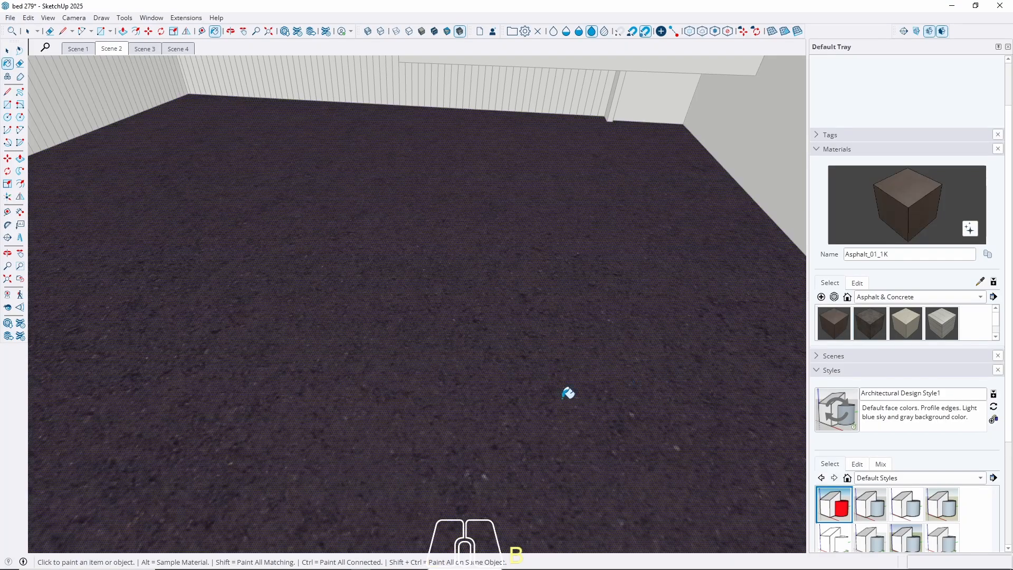
pyautogui.press('space')
pyautogui.moveTo(568, 393); pyautogui.dragTo(488, 416, button='middle')
pyautogui.press('Escape')
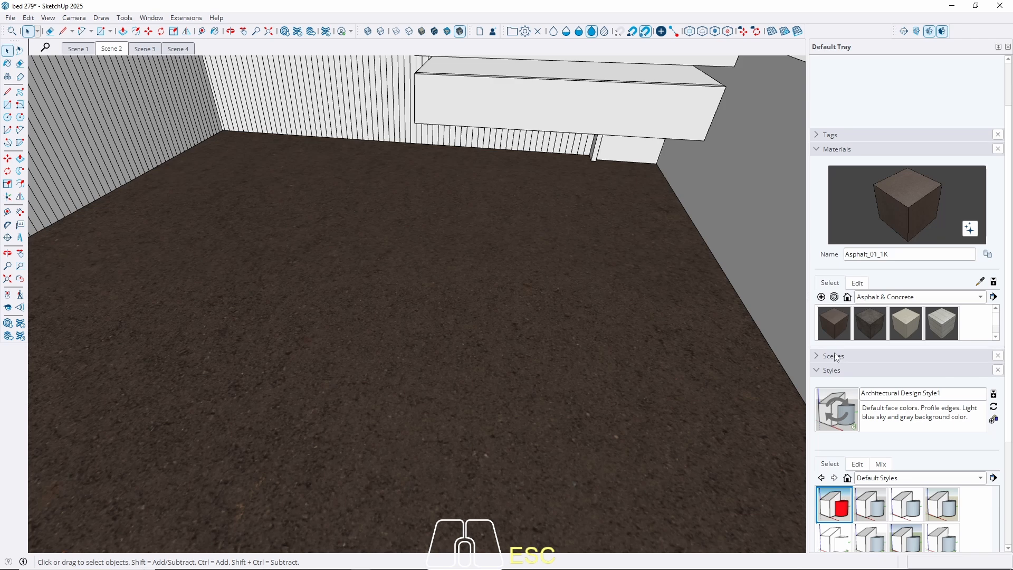
# Open the Asphalt_01_1K material for editing and look over its color options
pyautogui.click(857, 283)
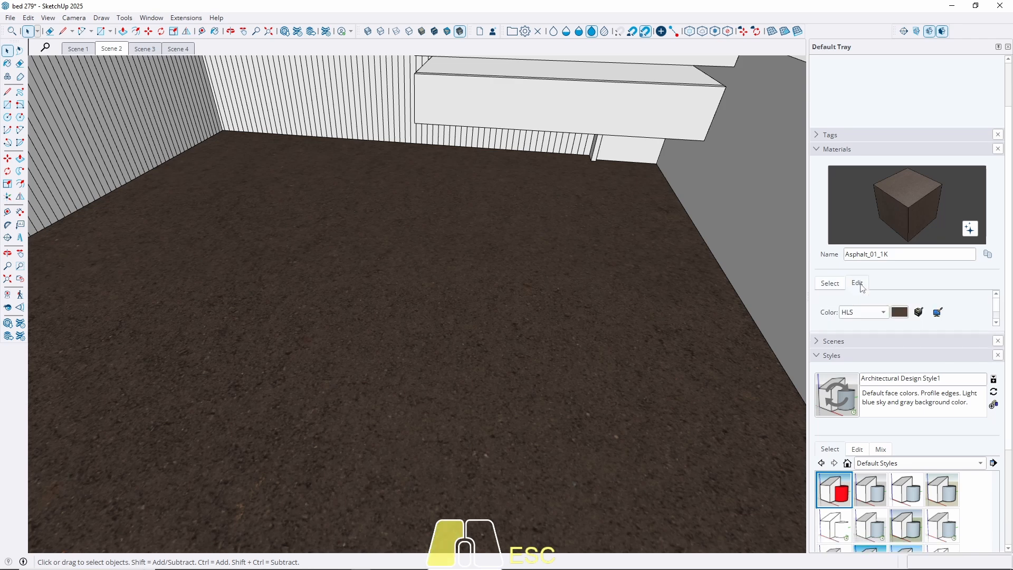
pyautogui.click(865, 315)
pyautogui.click(864, 314)
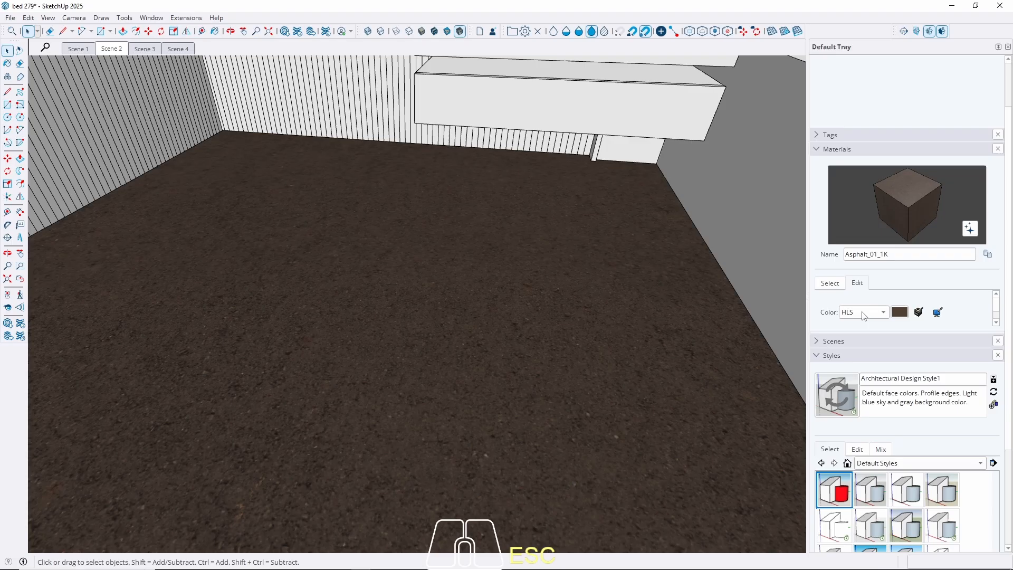
pyautogui.click(899, 313)
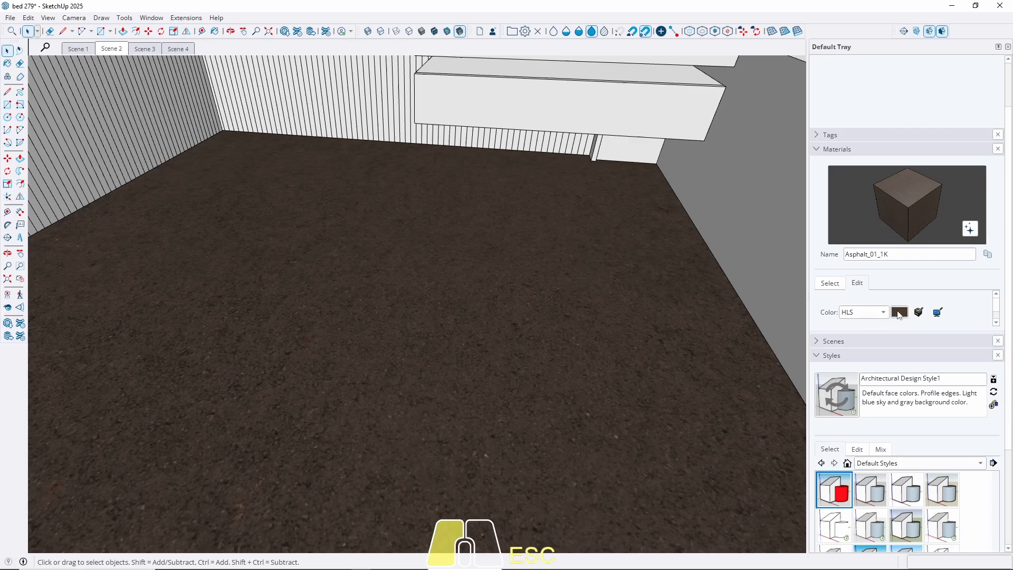
pyautogui.click(817, 343)
pyautogui.click(817, 342)
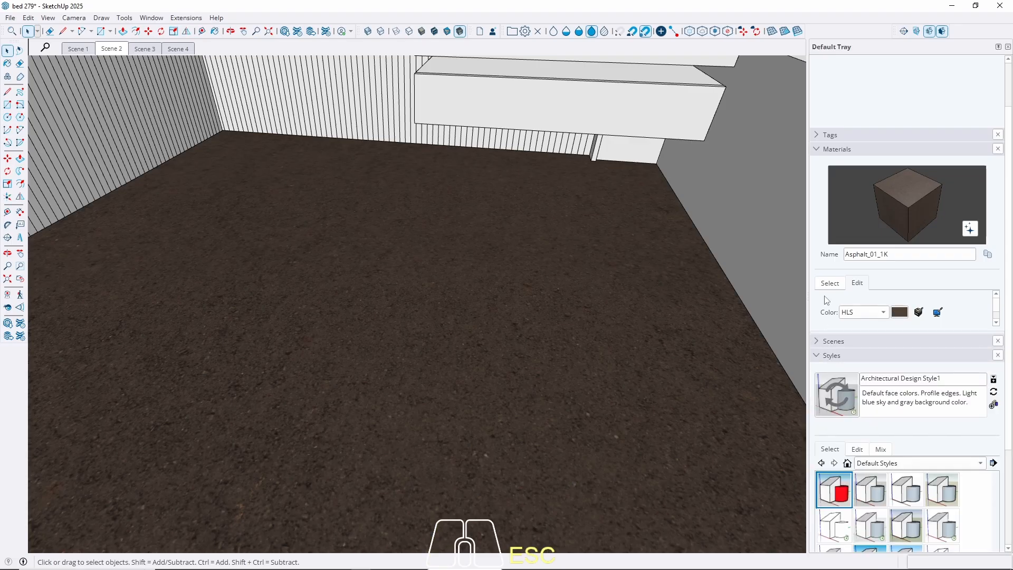
# Create a new material from the concrete RoughWall_1K_albedo.tif texture and paint the floor face with it
pyautogui.click(829, 283)
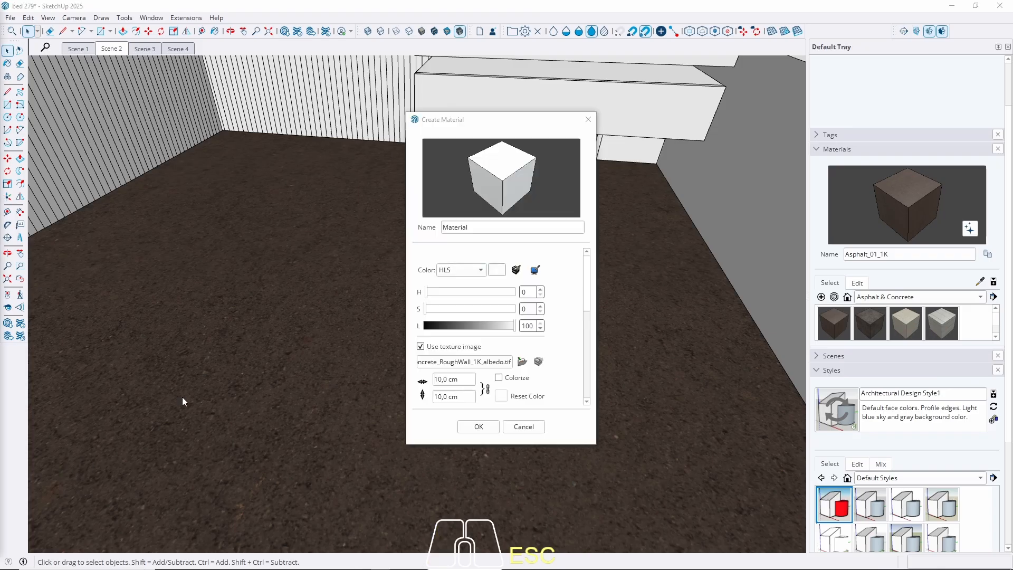
pyautogui.click(478, 426)
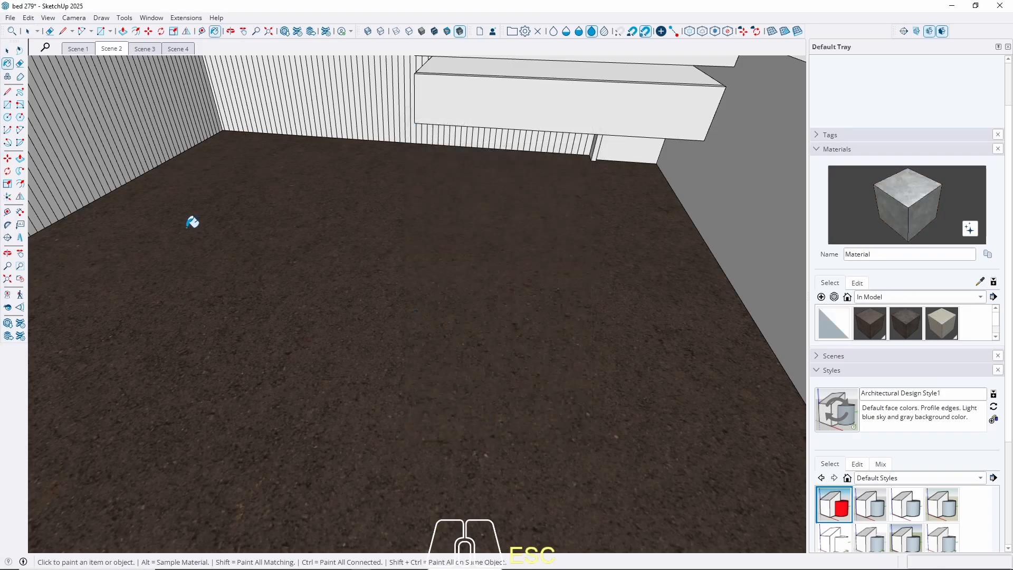
pyautogui.click(7, 51)
pyautogui.click(369, 339)
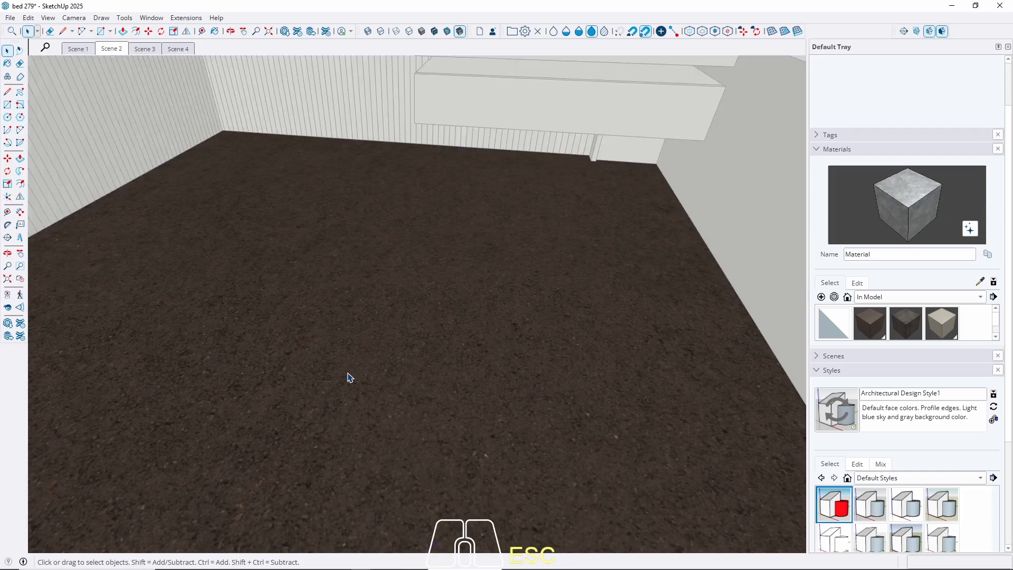
pyautogui.press('space')
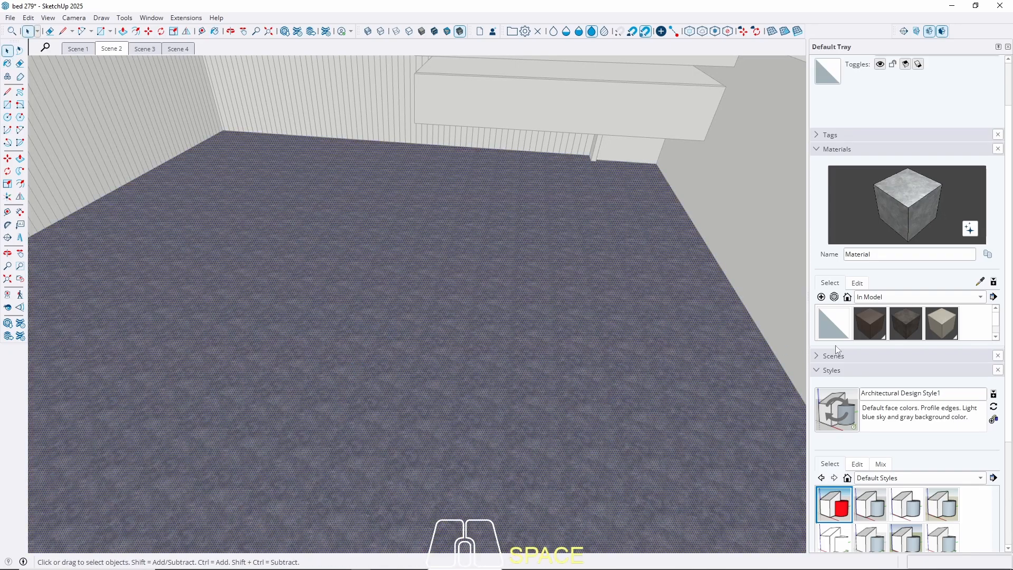
pyautogui.press('Escape')
# Edit the floor's concrete material, trying a 300 cm texture size and settling on 200 cm
pyautogui.click(856, 284)
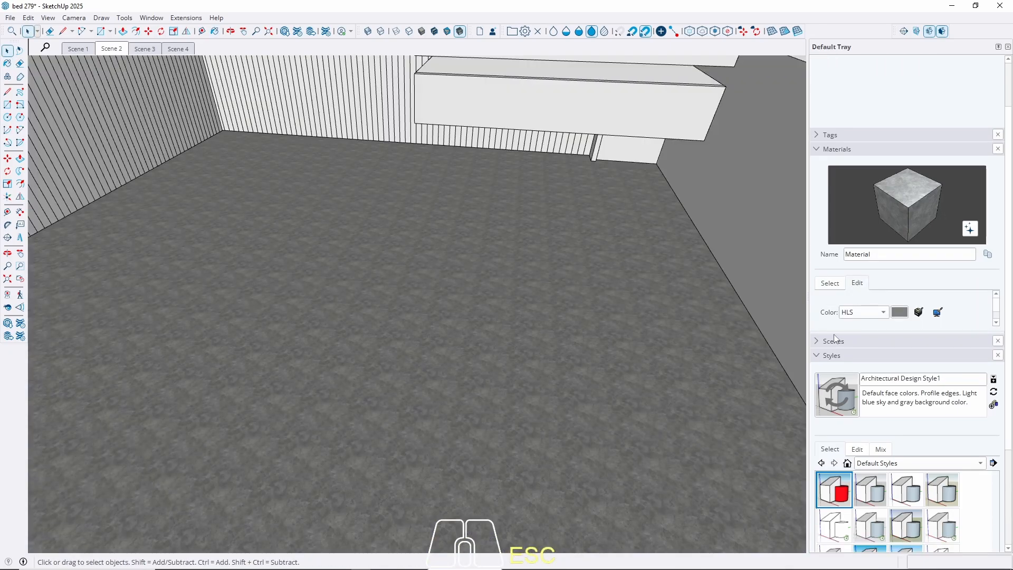
pyautogui.click(831, 284)
pyautogui.click(857, 285)
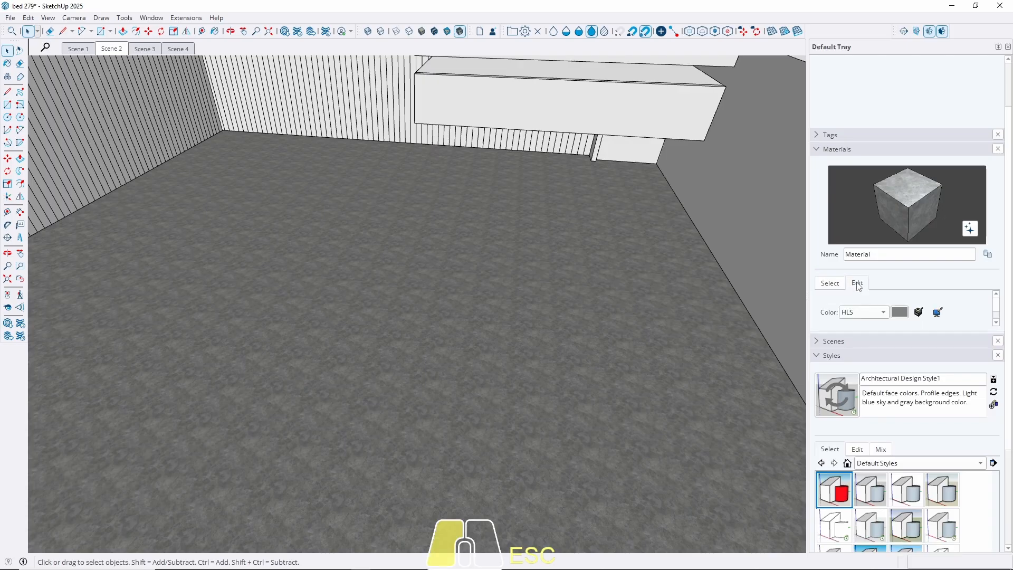
pyautogui.scroll(-2, 892, 366)
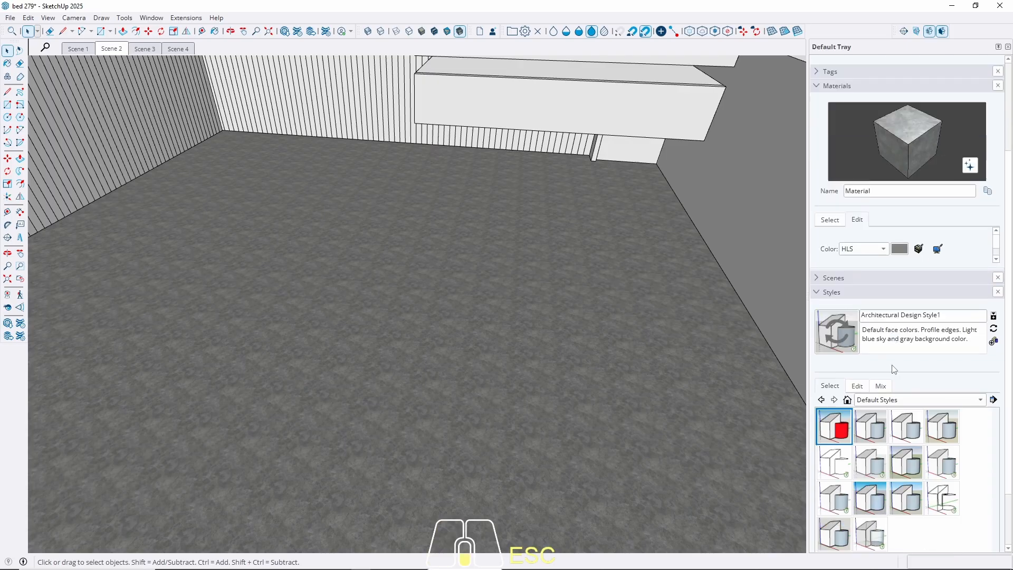
pyautogui.scroll(2, 893, 361)
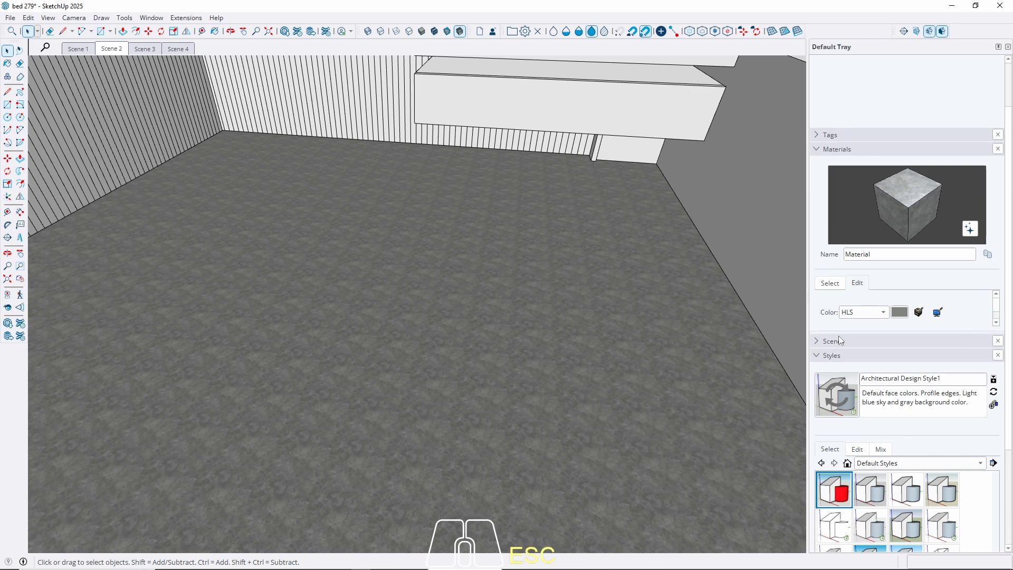
pyautogui.moveTo(841, 332); pyautogui.dragTo(846, 401)
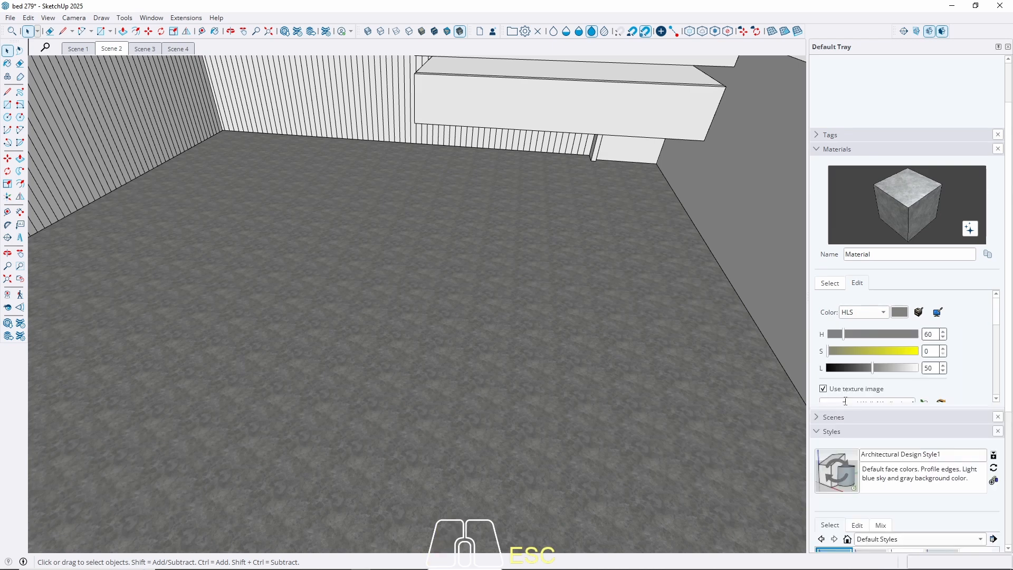
pyautogui.moveTo(996, 315); pyautogui.dragTo(996, 333)
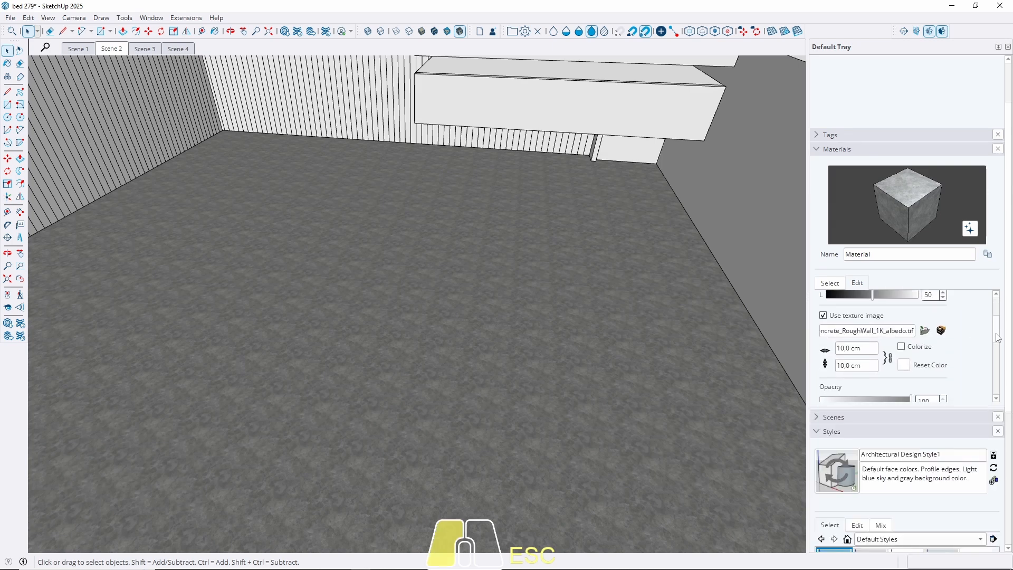
pyautogui.moveTo(875, 349); pyautogui.dragTo(837, 349)
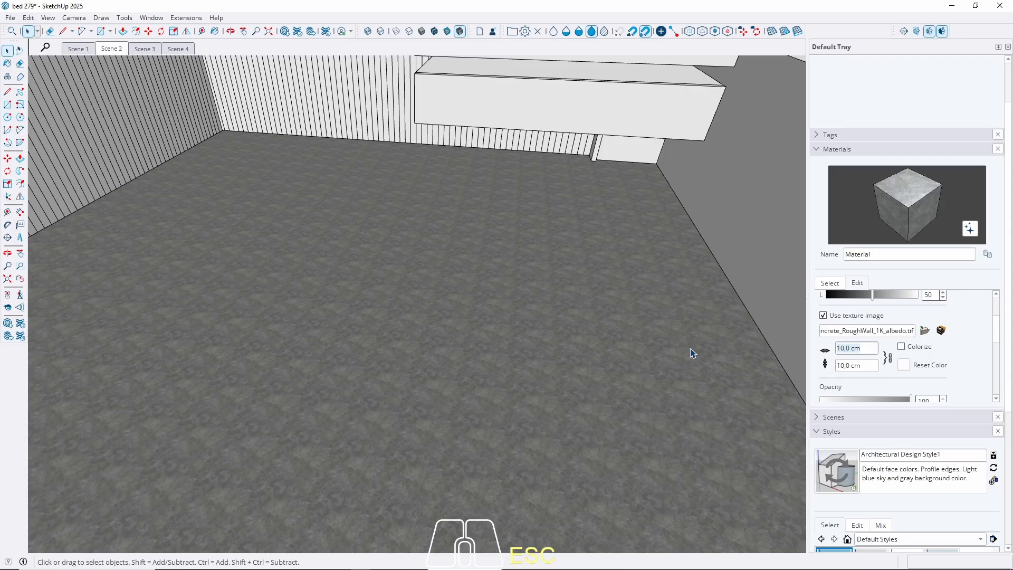
pyautogui.write('300')
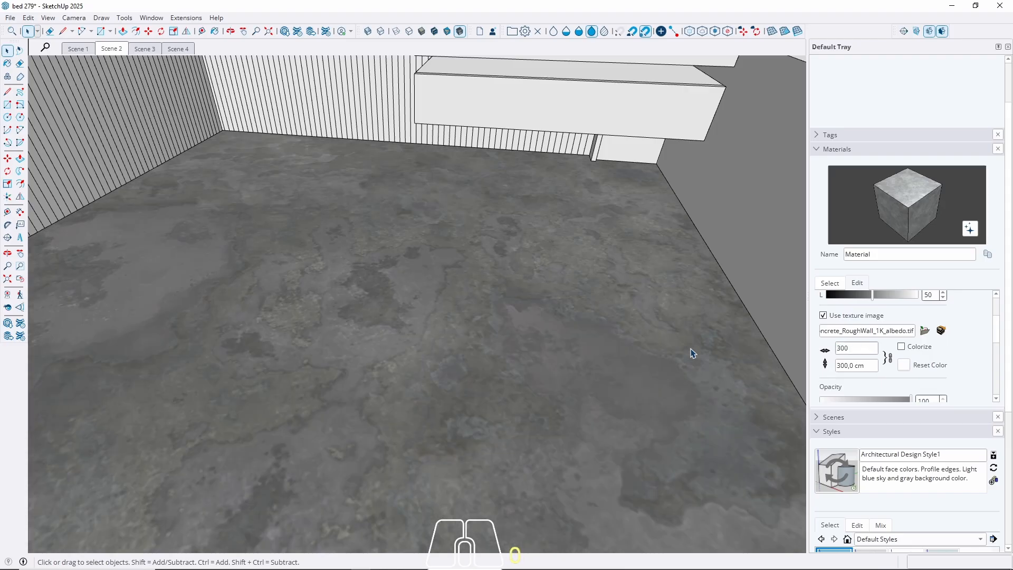
pyautogui.click(863, 350)
pyautogui.write('200')
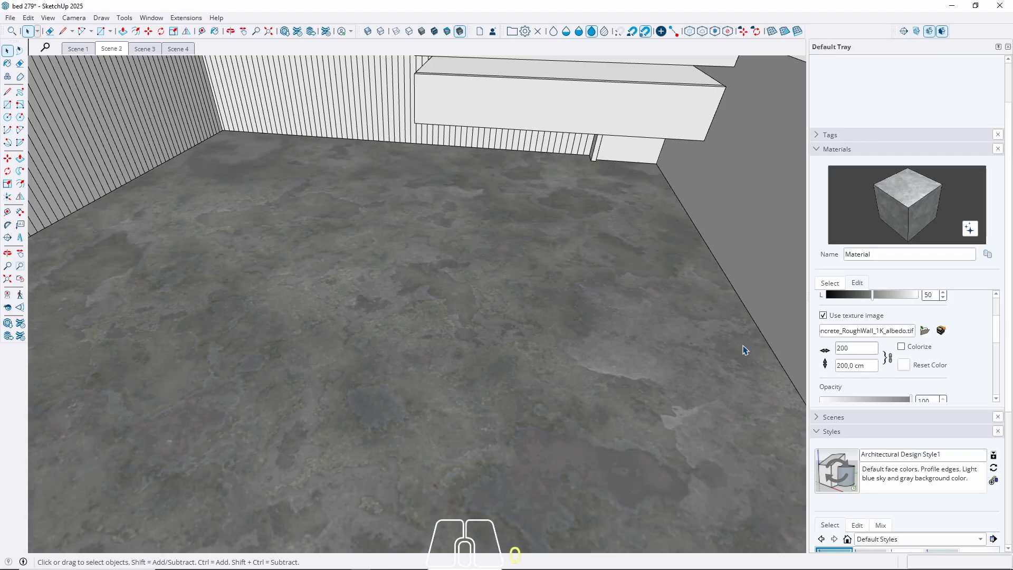
# Return to the Scene 2 view and raise the floor concrete material's lightness to 96
pyautogui.click(612, 364)
pyautogui.press('Escape')
pyautogui.moveTo(606, 366); pyautogui.dragTo(272, 200, button='middle')
pyautogui.click(111, 49)
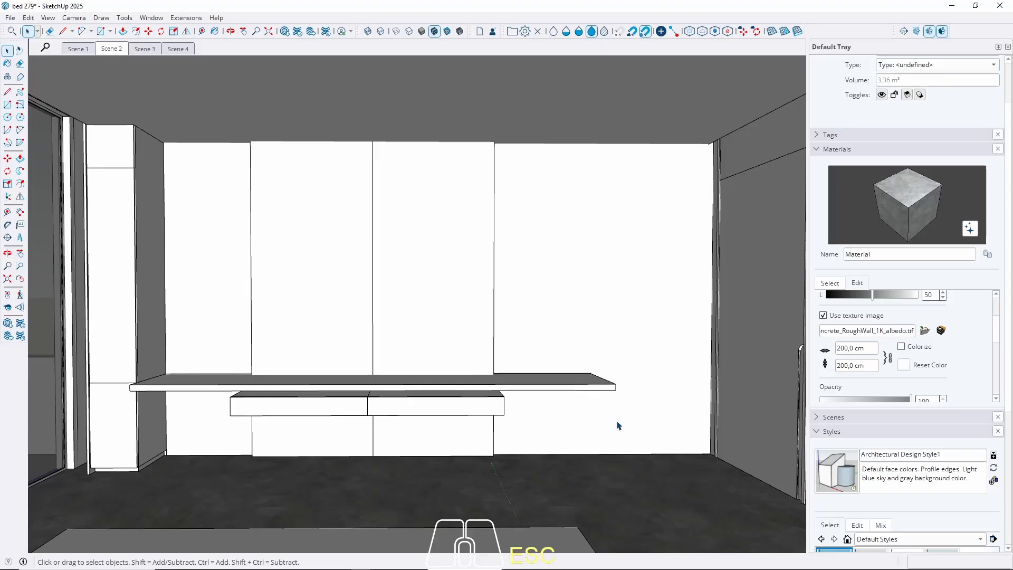
pyautogui.moveTo(617, 423)
pyautogui.mouseDown(button='middle')
pyautogui.moveTo(611, 479)
pyautogui.moveTo(627, 482)
pyautogui.moveTo(506, 459)
pyautogui.moveTo(502, 473)
pyautogui.moveTo(623, 431)
pyautogui.mouseUp(button='middle')
pyautogui.click(111, 49)
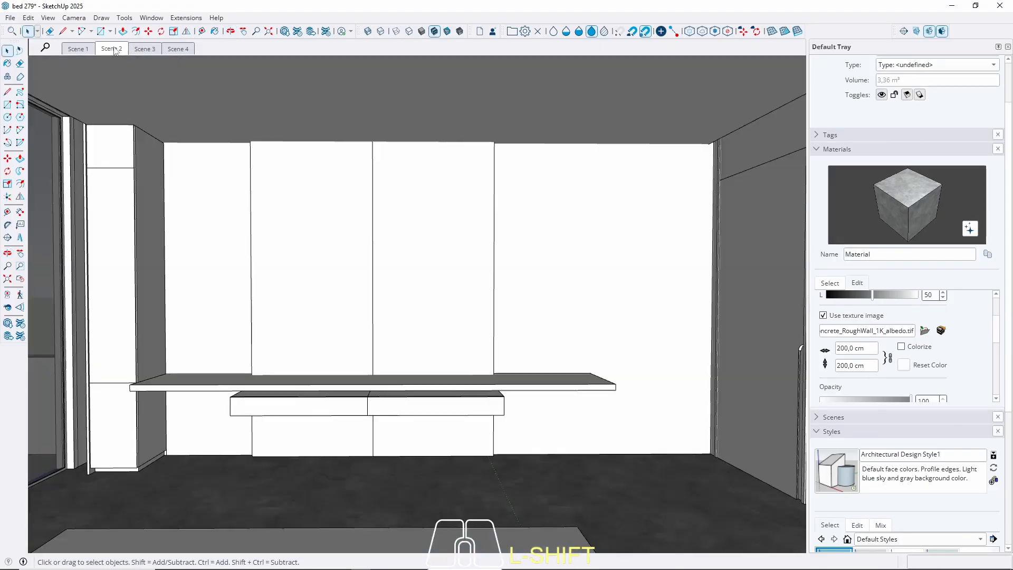
pyautogui.scroll(3, 1001, 345)
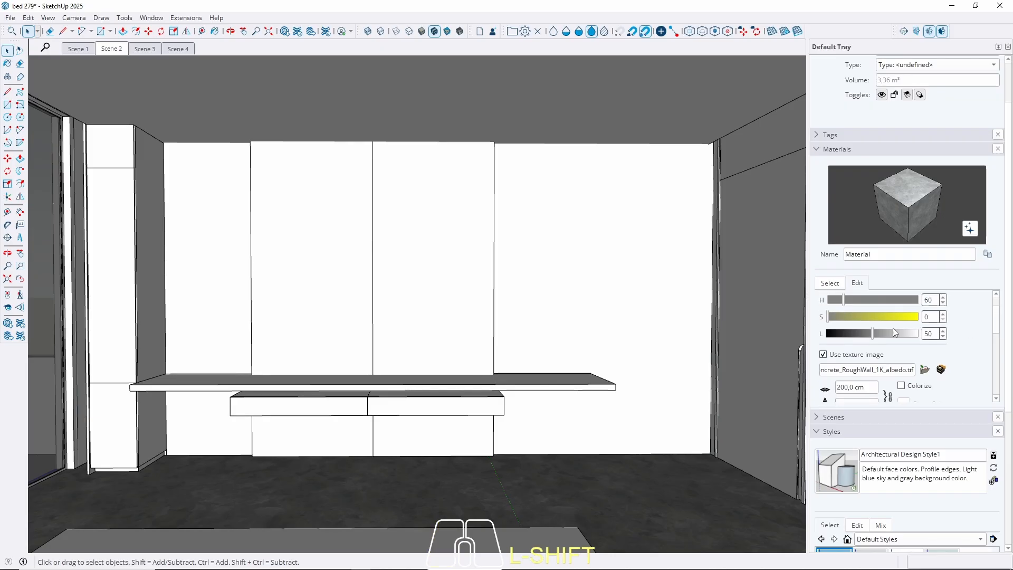
pyautogui.moveTo(873, 336); pyautogui.dragTo(915, 336)
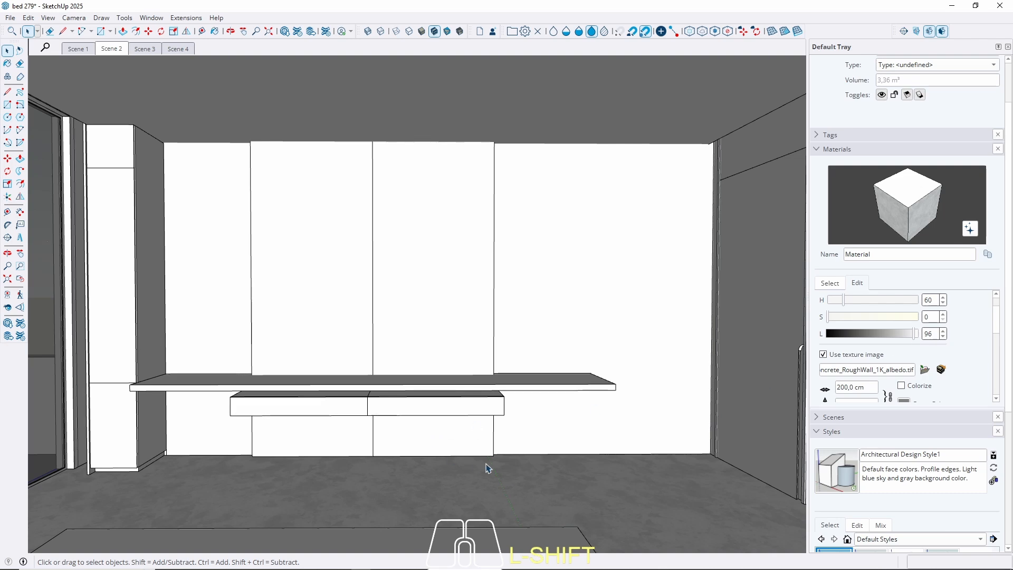
# Switch to the Scene 1 view and create a new material using the wood texture image 7.jpg
pyautogui.click(77, 49)
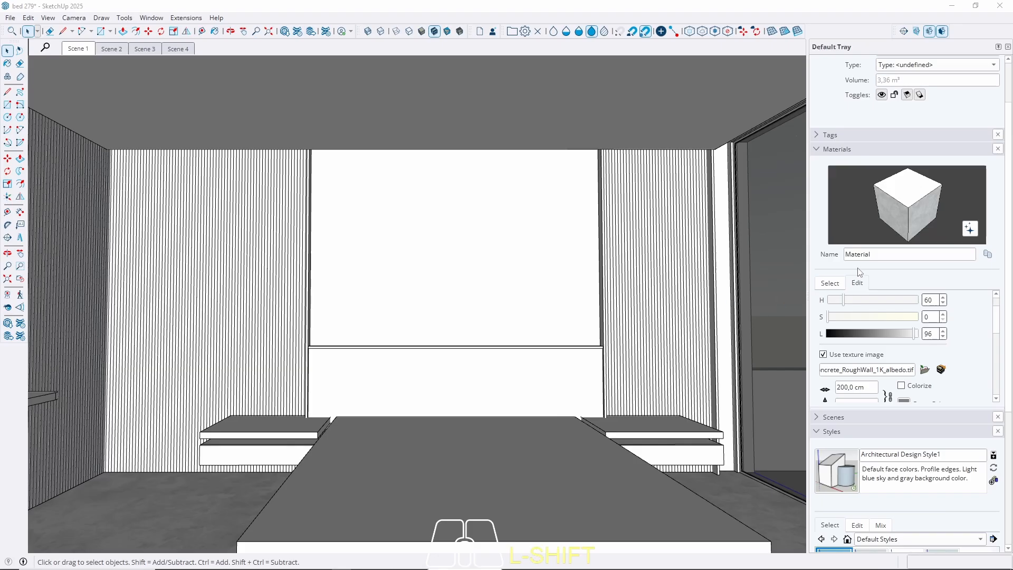
pyautogui.click(830, 283)
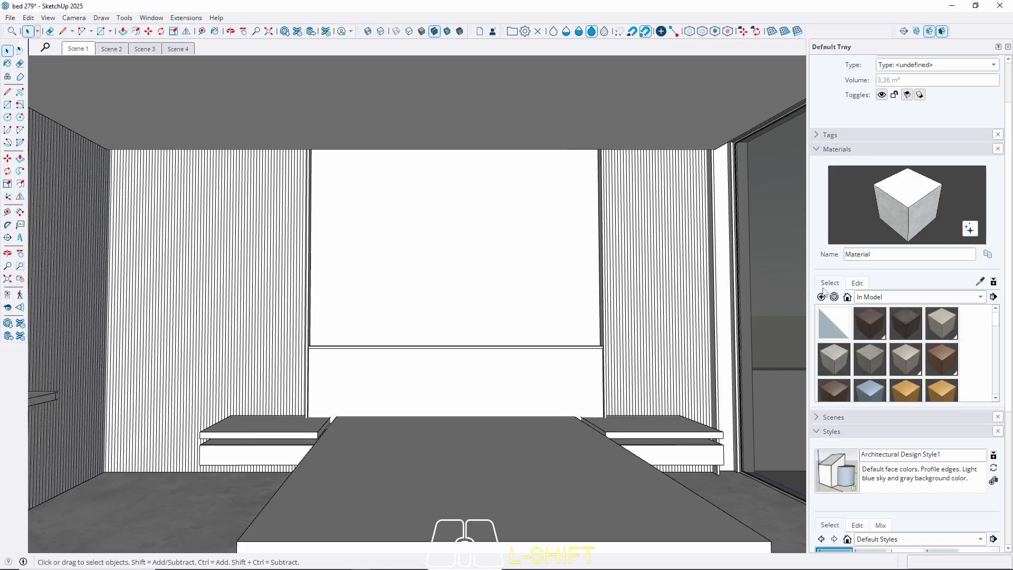
pyautogui.click(821, 297)
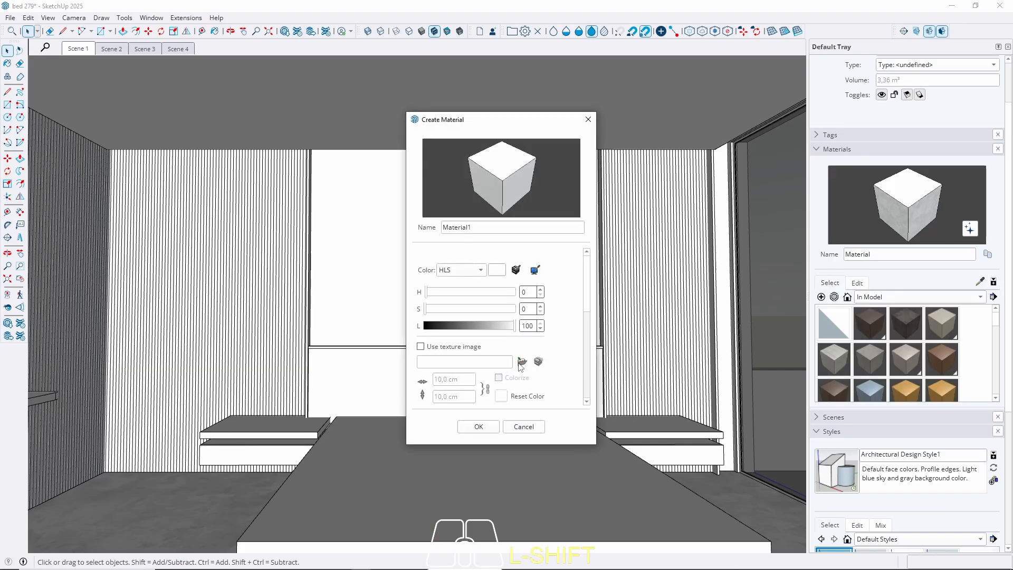
pyautogui.click(35, 127)
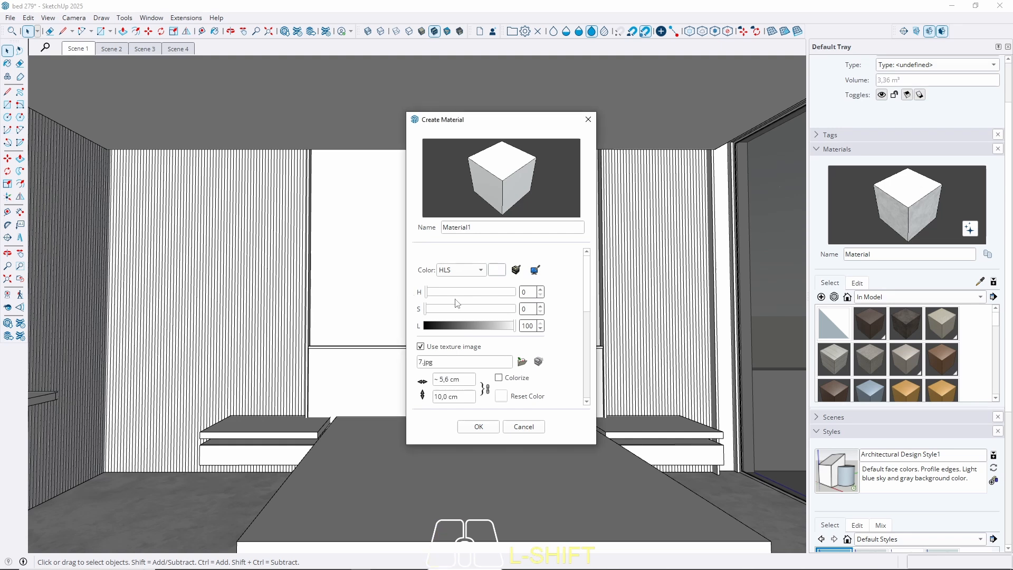
pyautogui.click(478, 426)
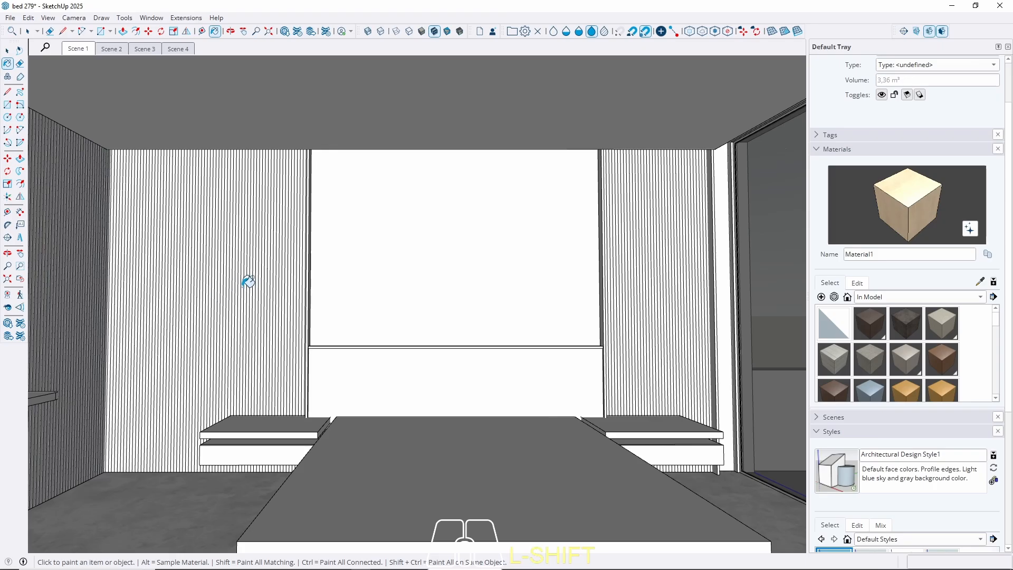
# Paint all faces of the headboard panel behind the bed with the new wood material Material1
pyautogui.press('space')
pyautogui.doubleClick(363, 384)
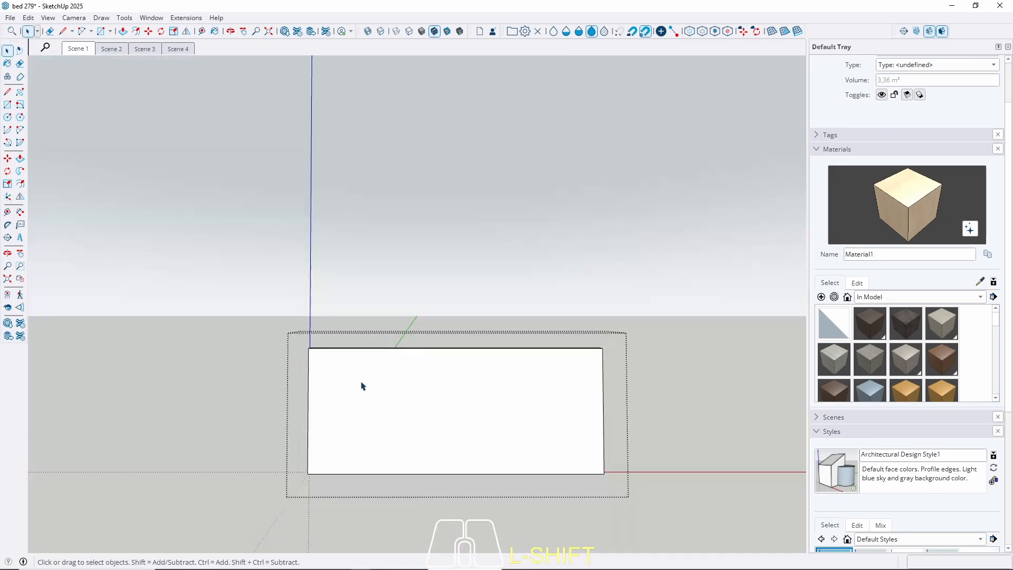
pyautogui.doubleClick(363, 384)
pyautogui.click(390, 399)
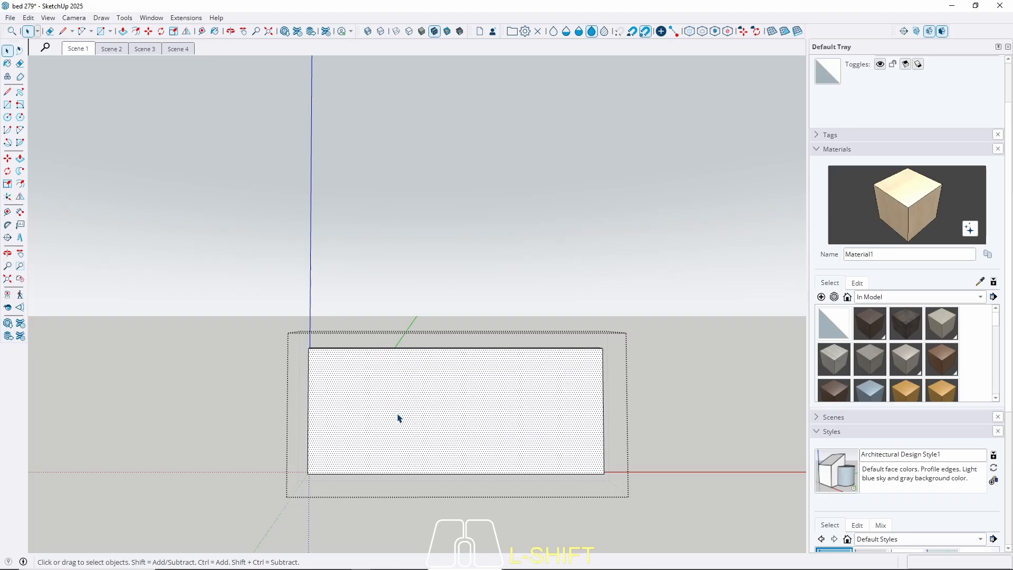
pyautogui.doubleClick(395, 414)
pyautogui.press('b')
pyautogui.click(403, 399)
pyautogui.press('space')
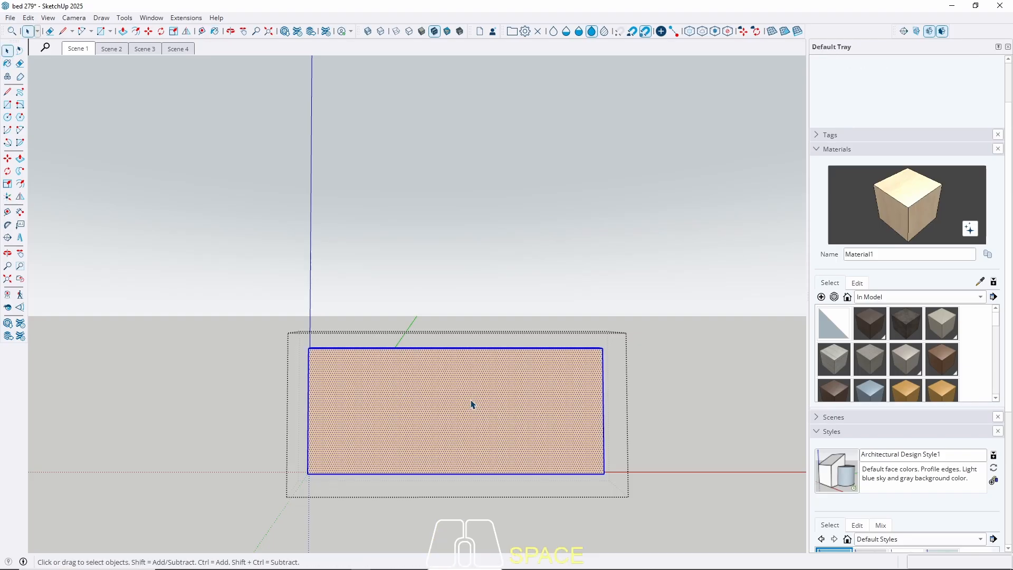
pyautogui.press('Escape')
# Set the texture width of the wood material Material1 to 100 cm
pyautogui.click(856, 283)
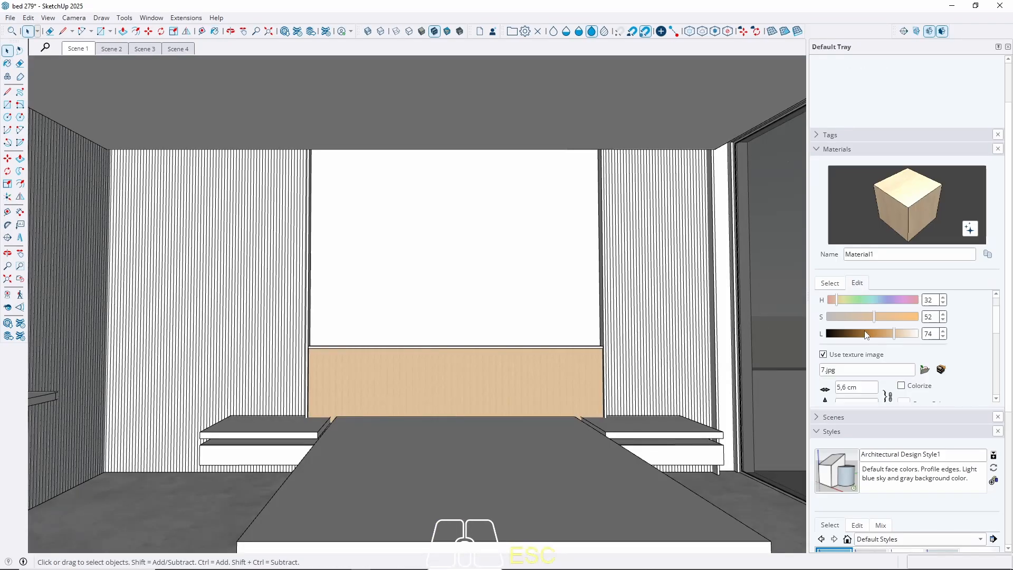
pyautogui.doubleClick(862, 388)
pyautogui.write('100')
pyautogui.scroll(3, 512, 375)
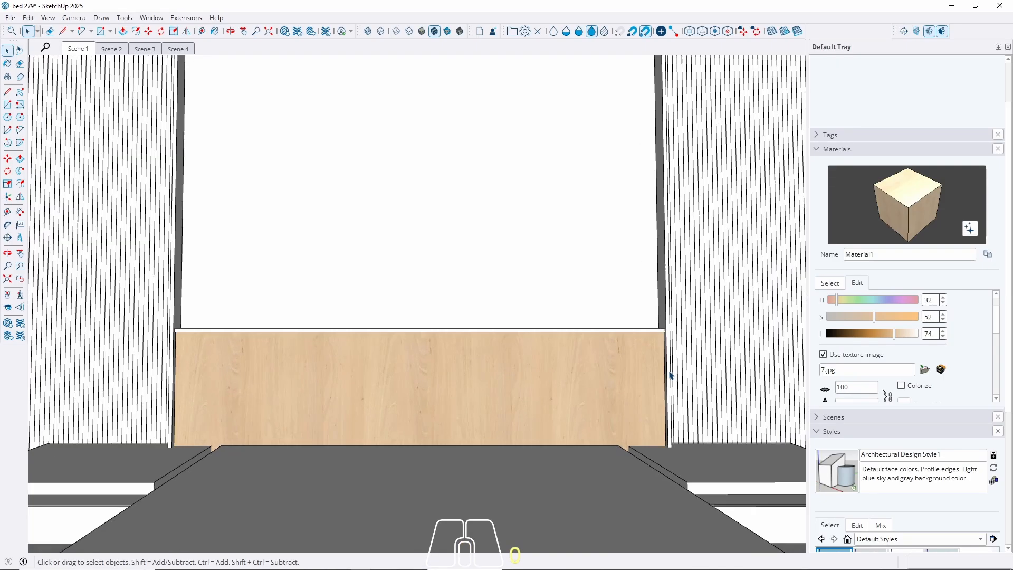
pyautogui.scroll(-3, 344, 382)
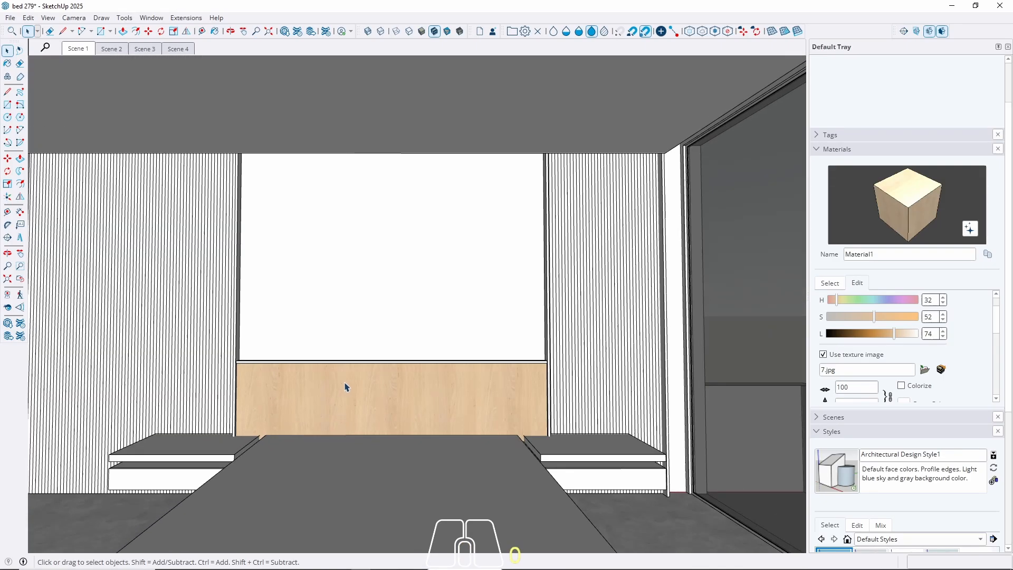
# Paint the ceiling with the wood material Material1 and return to the Scene 1 view
pyautogui.click(375, 335)
pyautogui.moveTo(446, 361); pyautogui.dragTo(456, 361, button='middle')
pyautogui.moveTo(441, 402); pyautogui.dragTo(462, 484, button='middle')
pyautogui.doubleClick(291, 183)
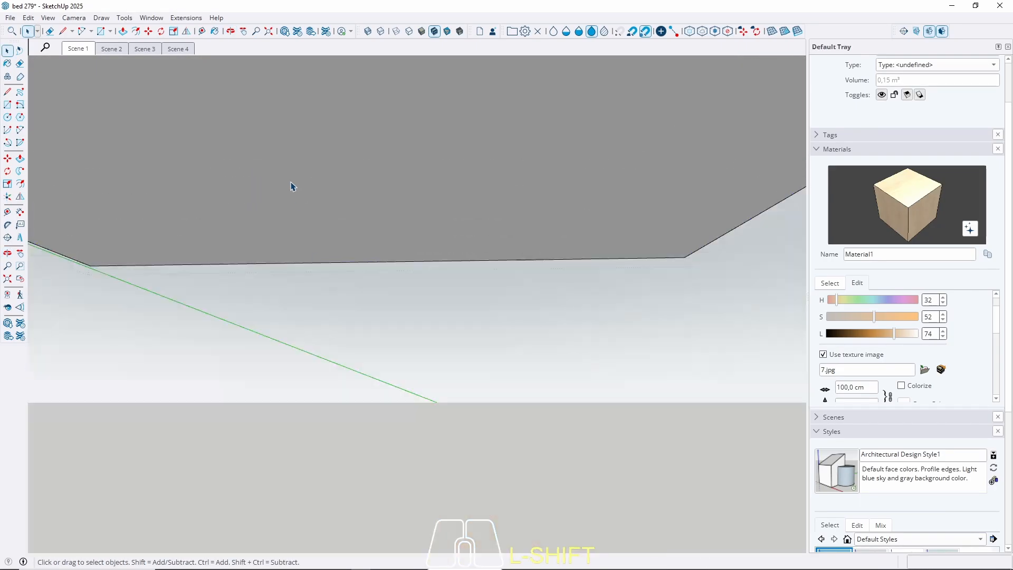
pyautogui.doubleClick(291, 184)
pyautogui.click(310, 219)
pyautogui.doubleClick(310, 222)
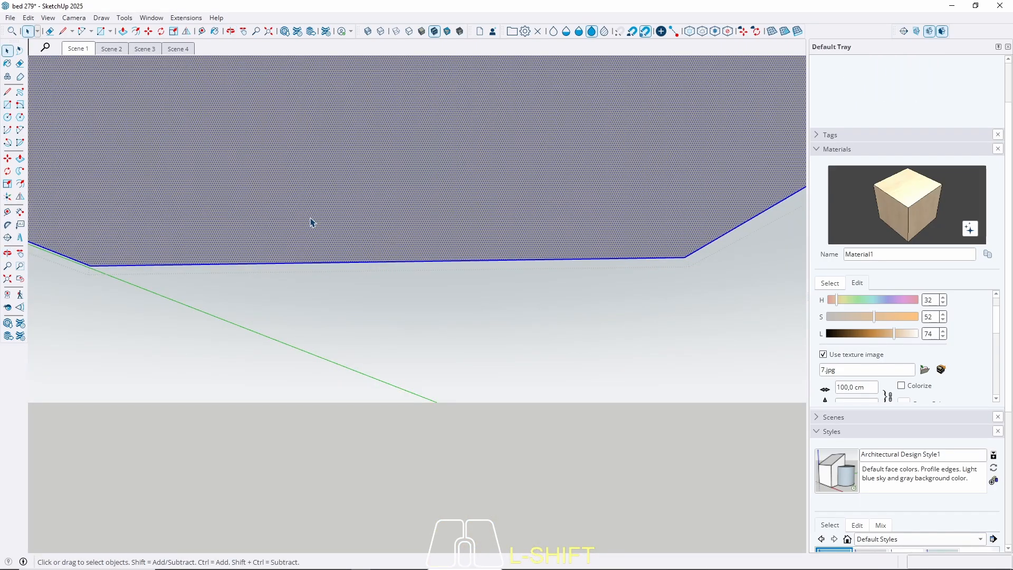
pyautogui.press('b')
pyautogui.click(311, 219)
pyautogui.press('space')
pyautogui.press('Escape')
pyautogui.click(78, 49)
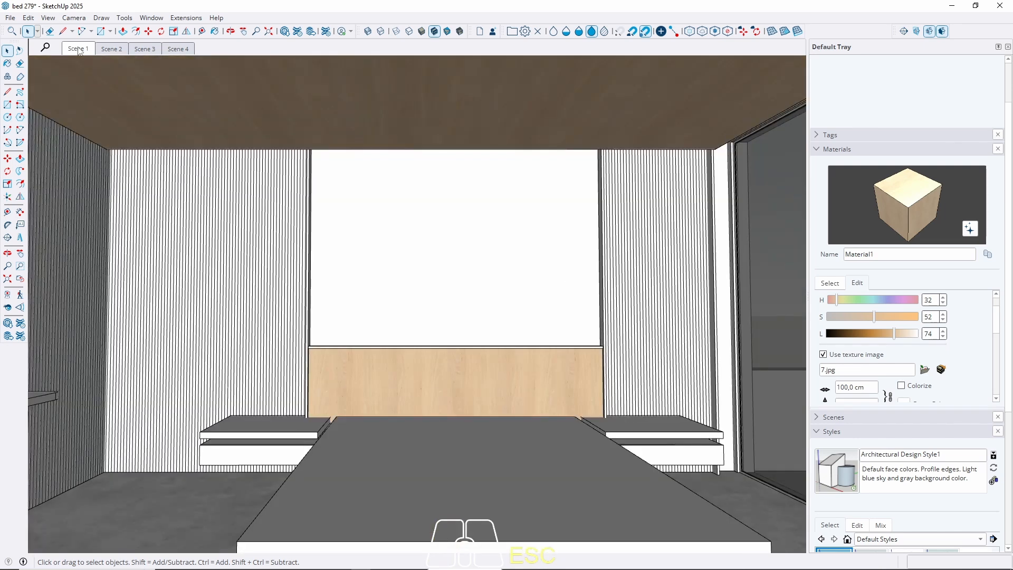
# Create a new wood material from the texture image 15.jpg with a texture width of 100 cm
pyautogui.click(119, 48)
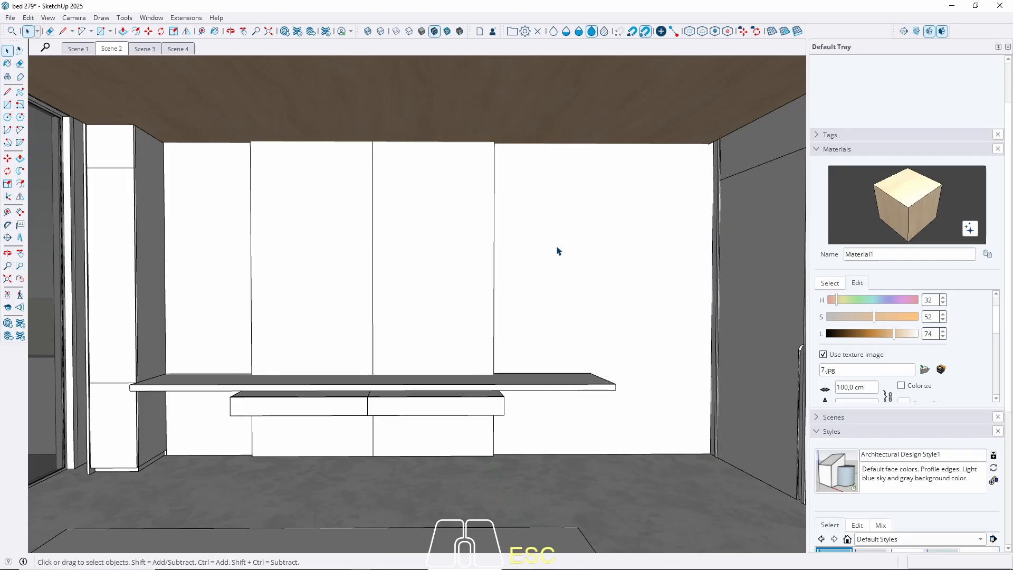
pyautogui.click(79, 49)
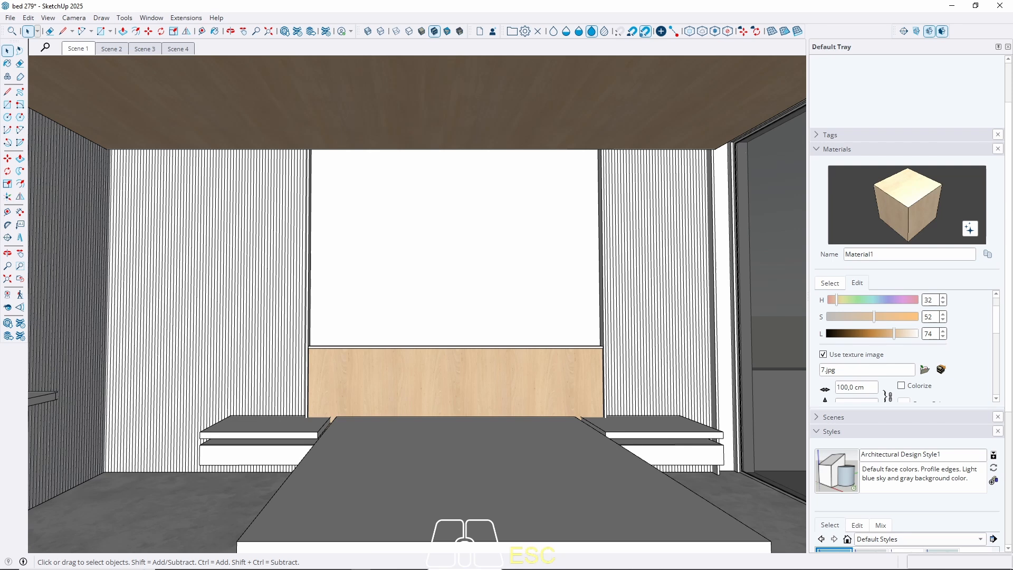
pyautogui.press('b')
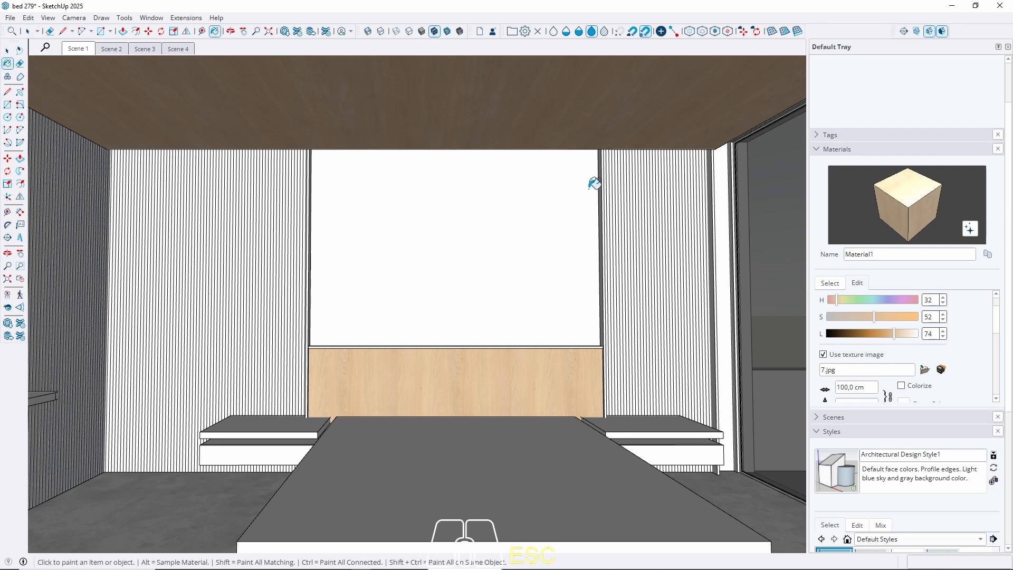
pyautogui.click(831, 285)
pyautogui.click(821, 297)
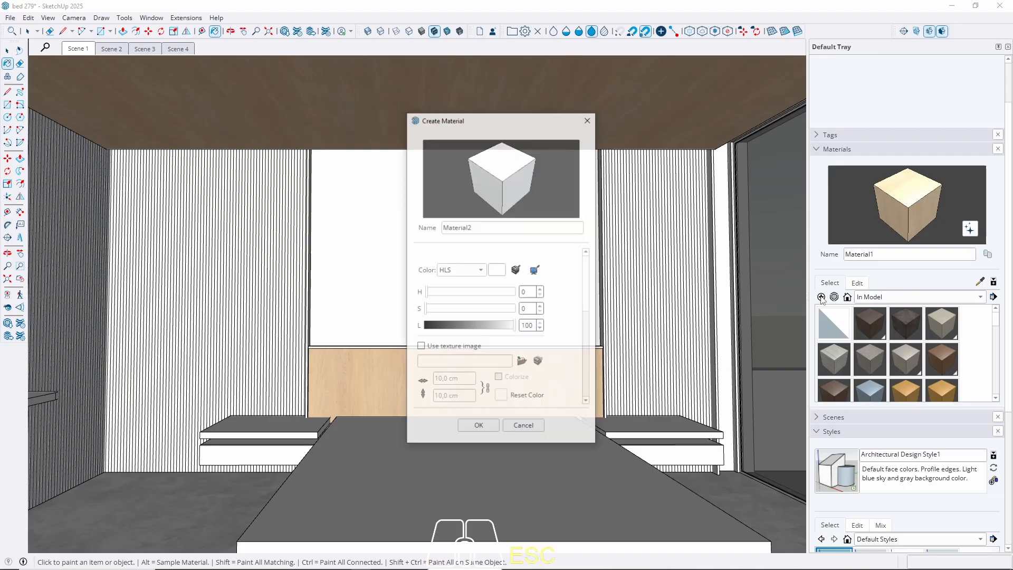
pyautogui.click(522, 361)
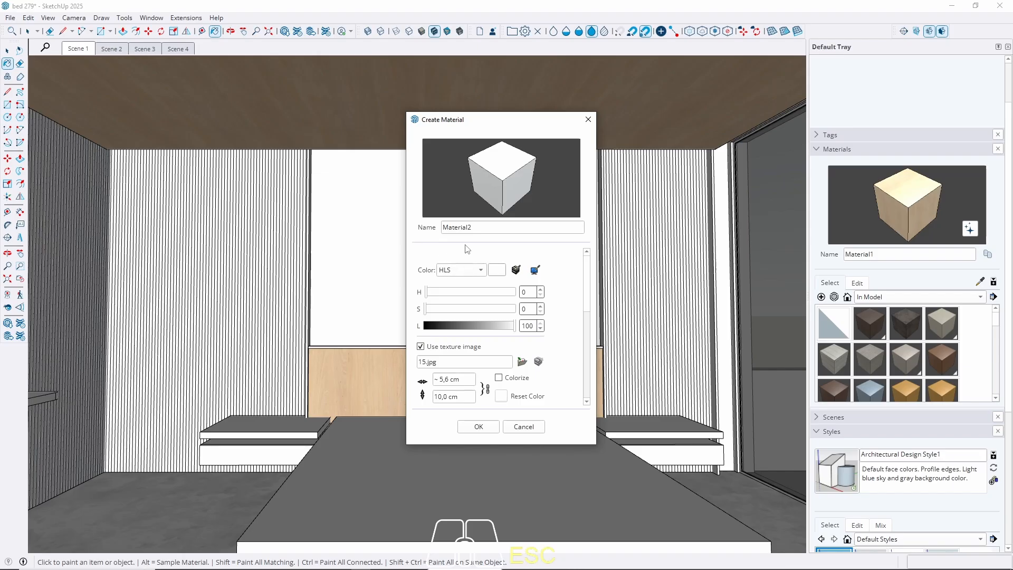
pyautogui.tripleClick(467, 380)
pyautogui.write('100')
pyautogui.click(478, 426)
# Paint all faces of the long desk shelf on the wall opposite the bed with the wood material Material2
pyautogui.moveTo(479, 405); pyautogui.dragTo(650, 342, button='middle')
pyautogui.scroll(-5, 362, 340)
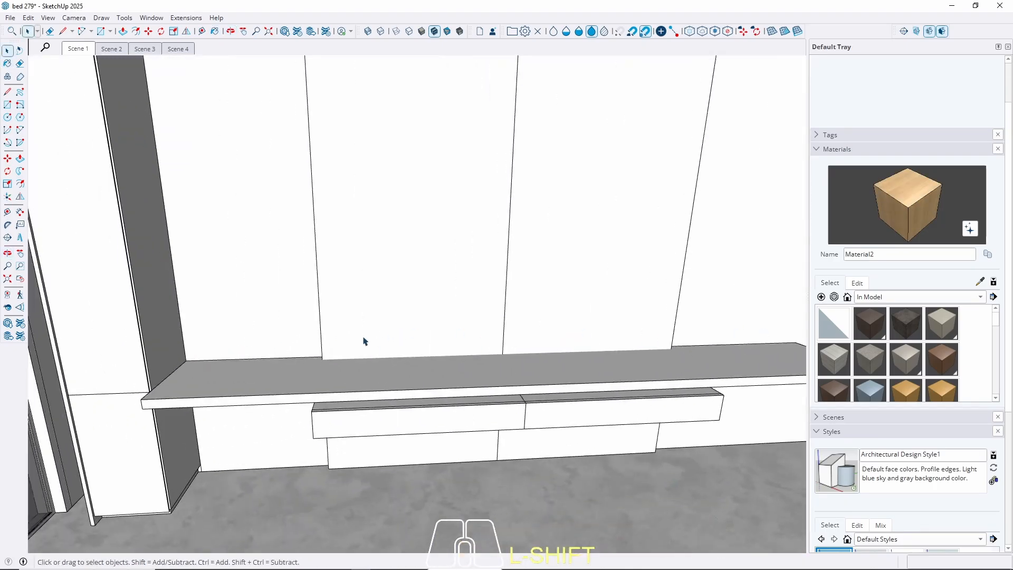
pyautogui.tripleClick(255, 369)
pyautogui.press('b')
pyautogui.click(254, 368)
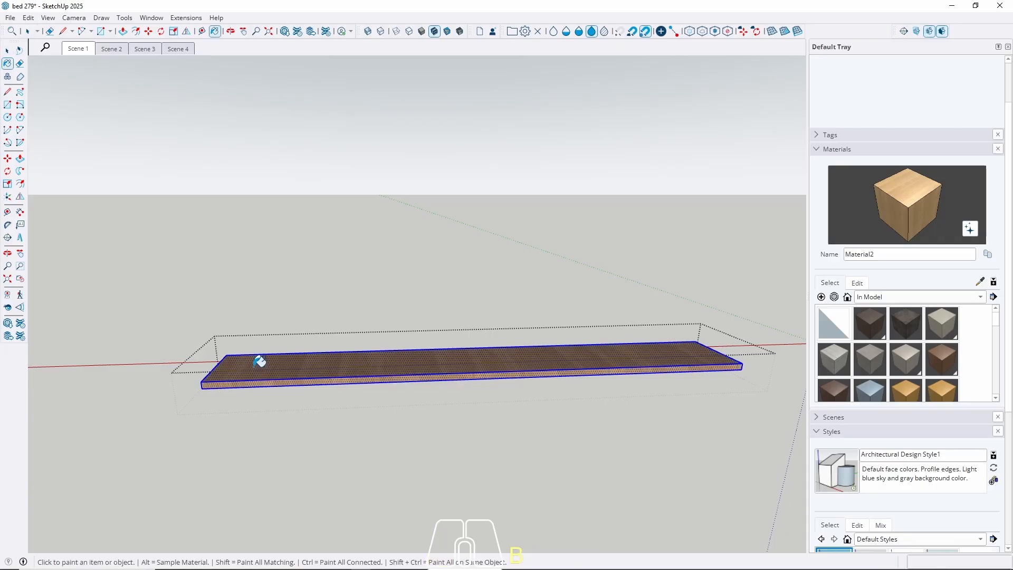
pyautogui.press('space')
# Rotate the wood texture on the shelf's upper face so the grain runs along the shelf's length
pyautogui.scroll(3, 371, 370)
pyautogui.moveTo(371, 370); pyautogui.dragTo(360, 488, button='middle')
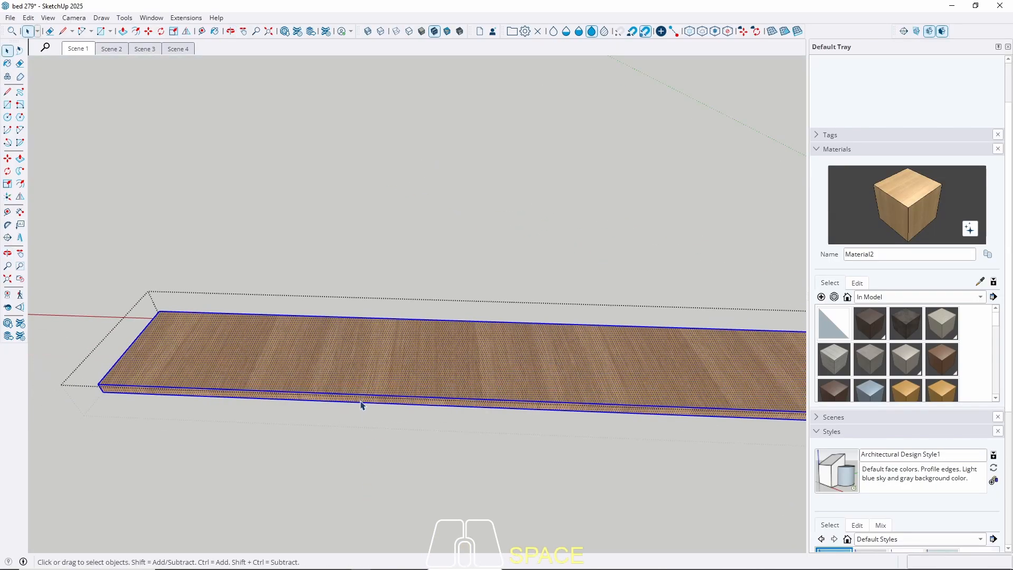
pyautogui.click(322, 344)
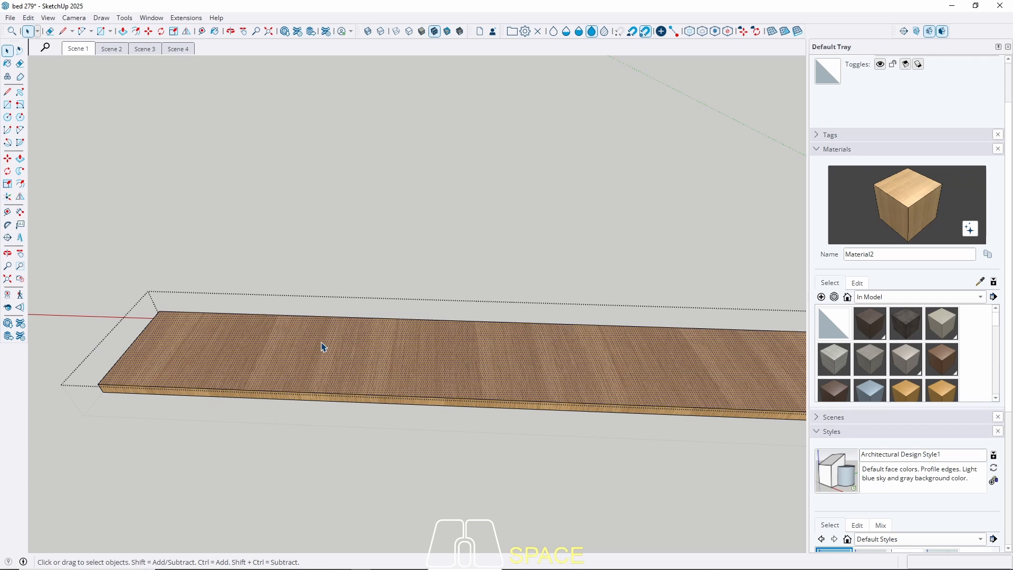
pyautogui.rightClick(324, 347)
pyautogui.moveTo(447, 522)
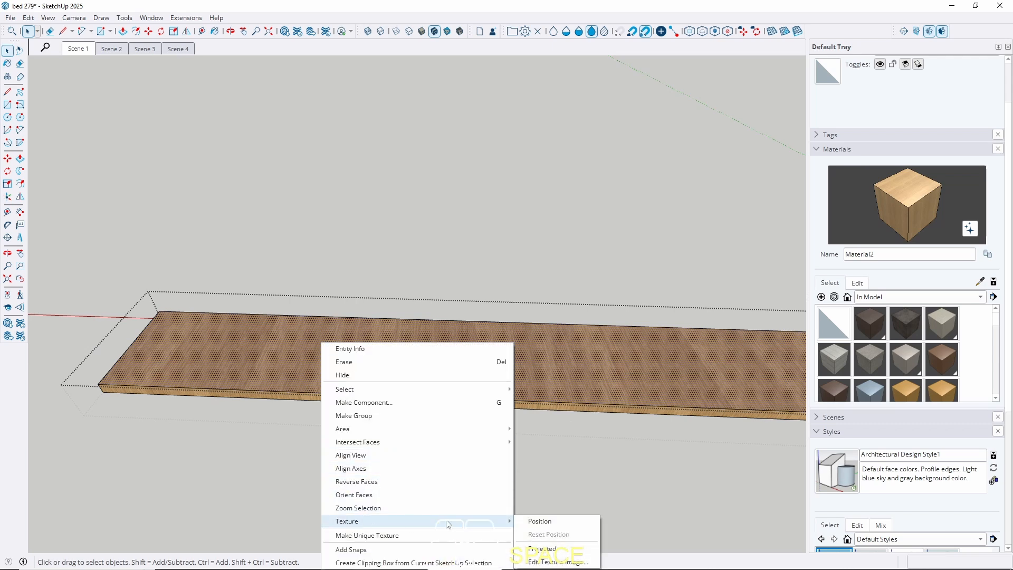
pyautogui.click(532, 522)
pyautogui.scroll(-3, 317, 347)
pyautogui.moveTo(230, 327); pyautogui.dragTo(334, 441)
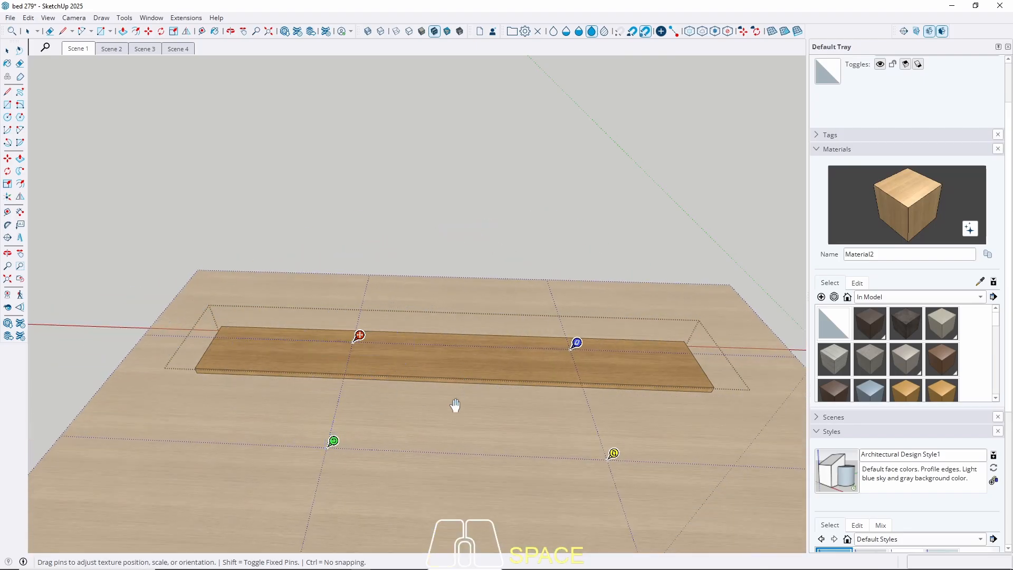
pyautogui.rightClick(503, 243)
pyautogui.click(533, 244)
pyautogui.press('Escape')
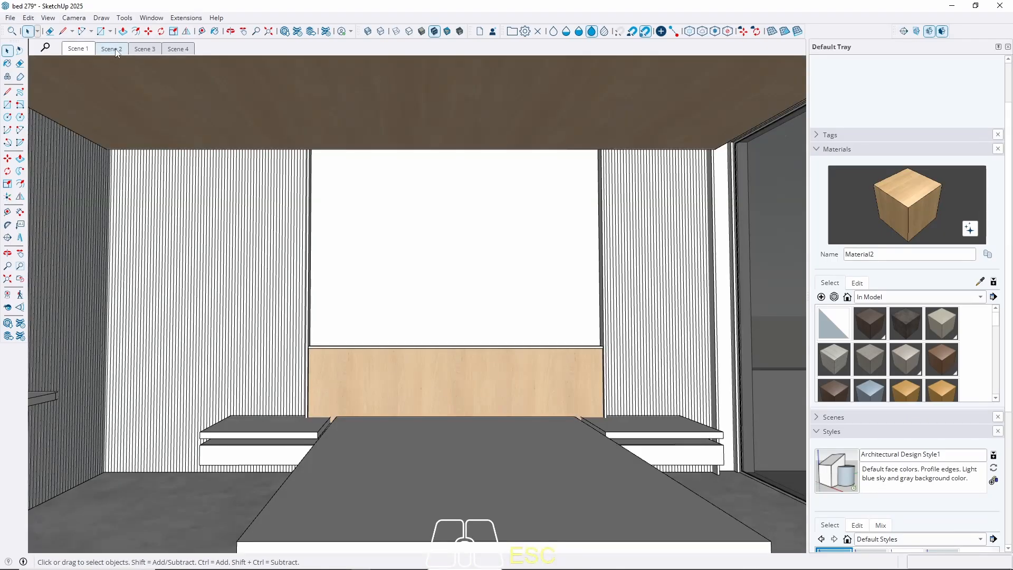
# From the Scene 2 view, sample the shelf's rotated wood texture and repaint all of the shelf's faces with it
pyautogui.click(111, 49)
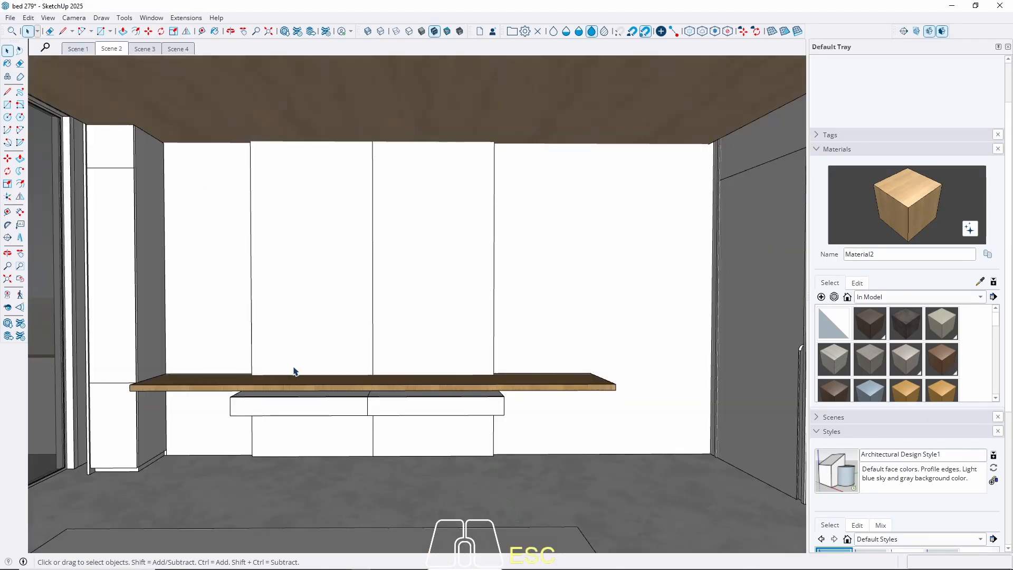
pyautogui.scroll(3, 294, 368)
pyautogui.moveTo(294, 369); pyautogui.dragTo(468, 429, button='middle')
pyautogui.scroll(3, 305, 408)
pyautogui.click(323, 353)
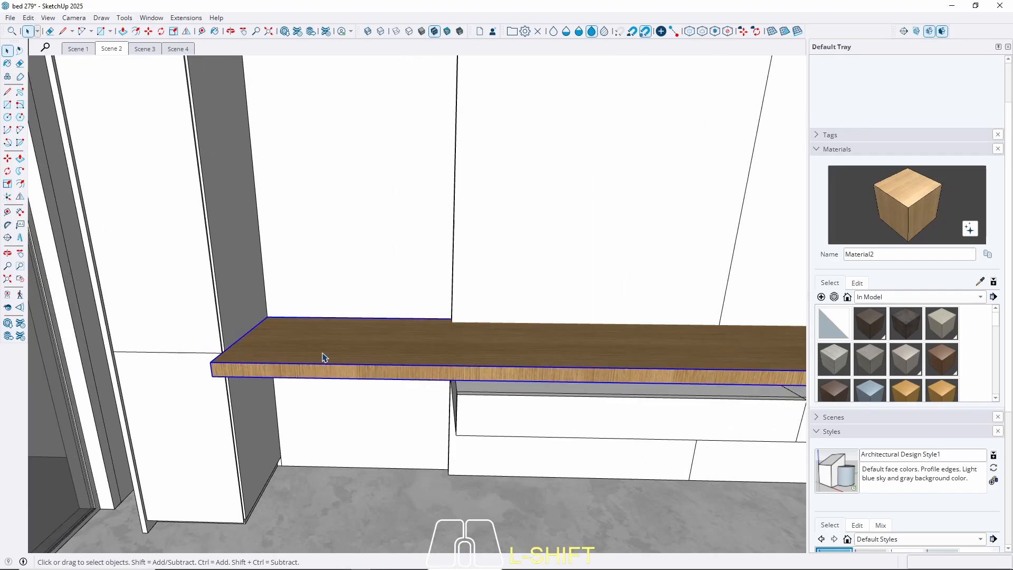
pyautogui.tripleClick(322, 353)
pyautogui.click(308, 334)
pyautogui.press('b')
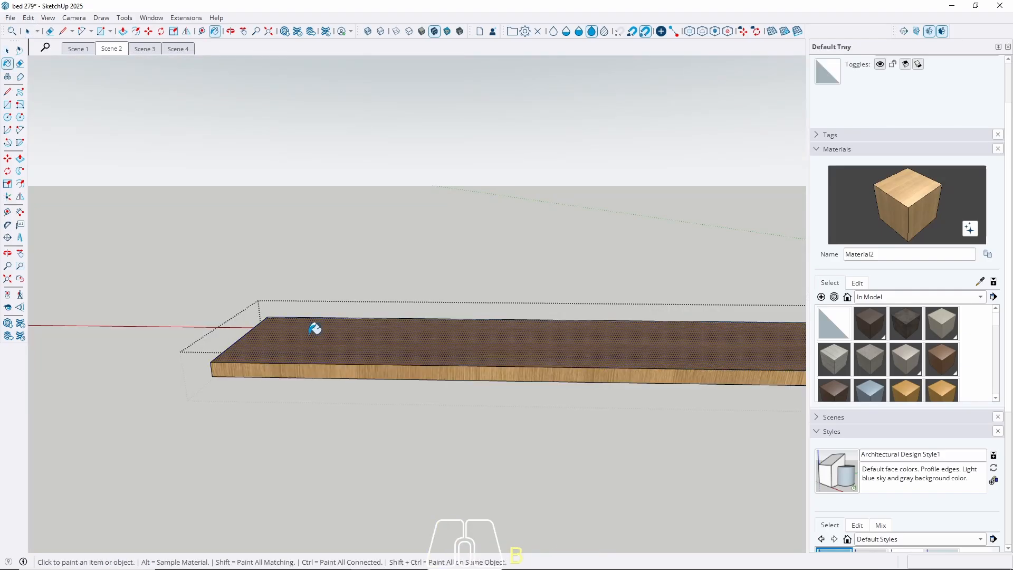
pyautogui.press('alt')
pyautogui.click(302, 370)
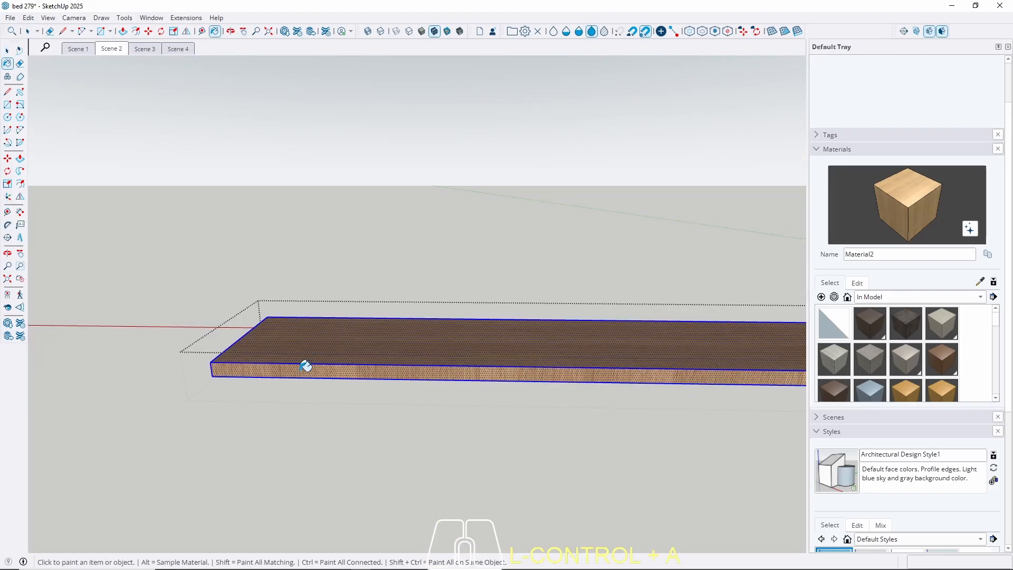
pyautogui.press('space')
pyautogui.scroll(-3, 185, 350)
pyautogui.press('Escape')
pyautogui.scroll(-3, 185, 351)
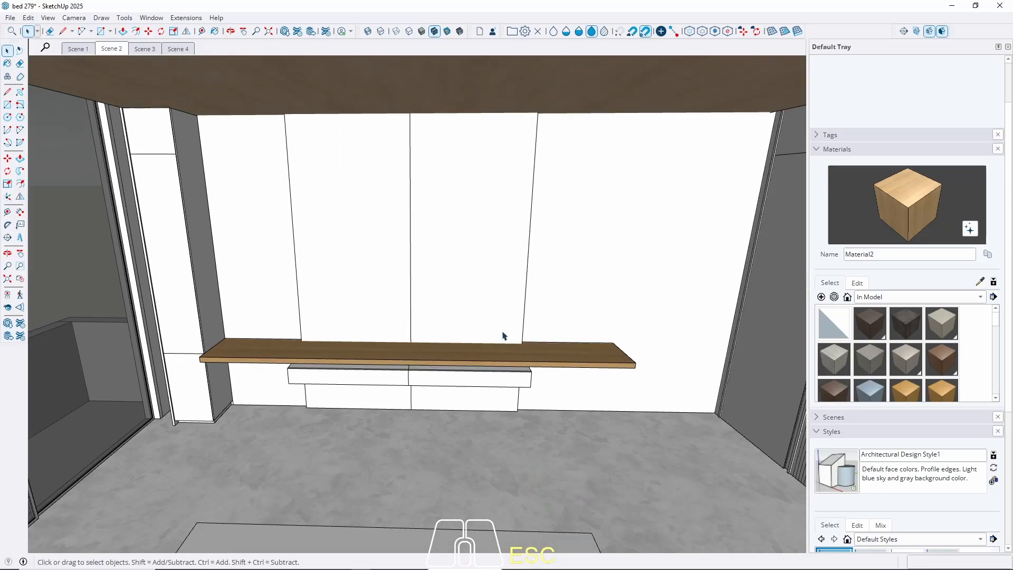
# Set the texture width of the wood material Material2 to 80 cm
pyautogui.moveTo(456, 364); pyautogui.dragTo(792, 267, button='middle')
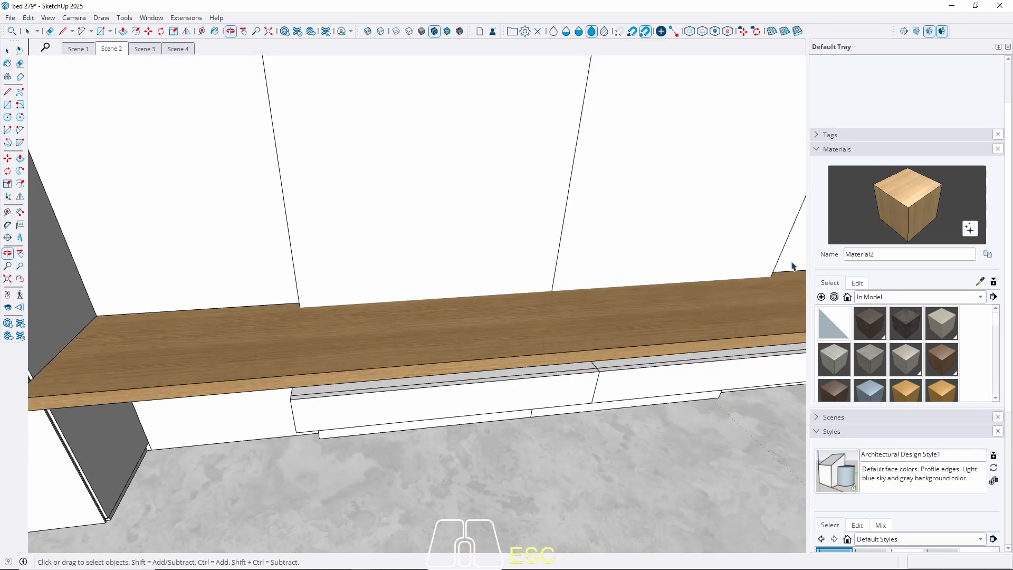
pyautogui.click(860, 283)
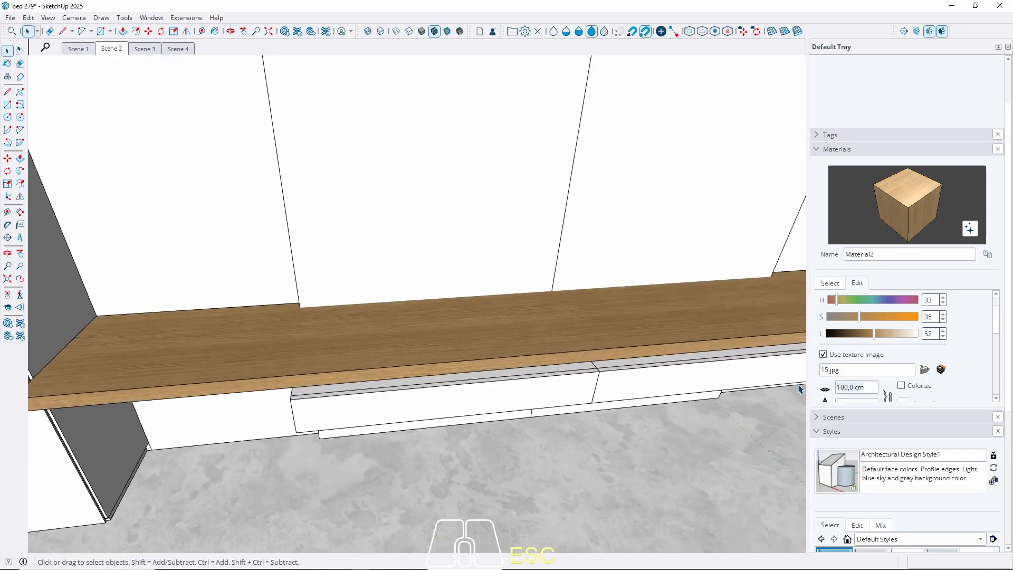
pyautogui.write('80')
pyautogui.scroll(-3, 238, 293)
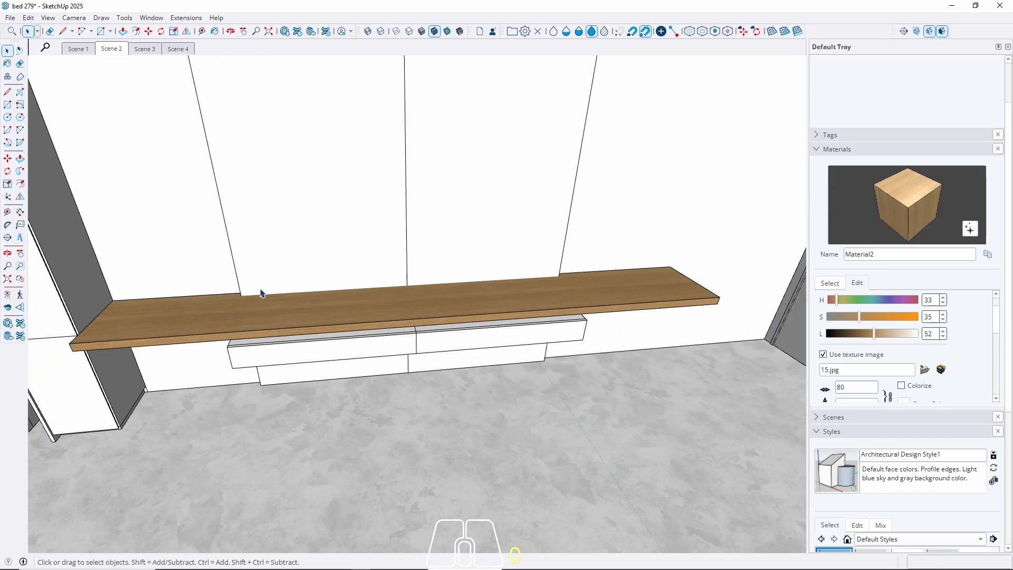
# Paint all faces of the lower door on the tall cabinet beside the shelf with the wood material Material2
pyautogui.moveTo(544, 323); pyautogui.dragTo(520, 274, button='middle')
pyautogui.keyDown('shift'); pyautogui.moveTo(520, 273); pyautogui.dragTo(699, 332, button='middle'); pyautogui.keyUp('shift')
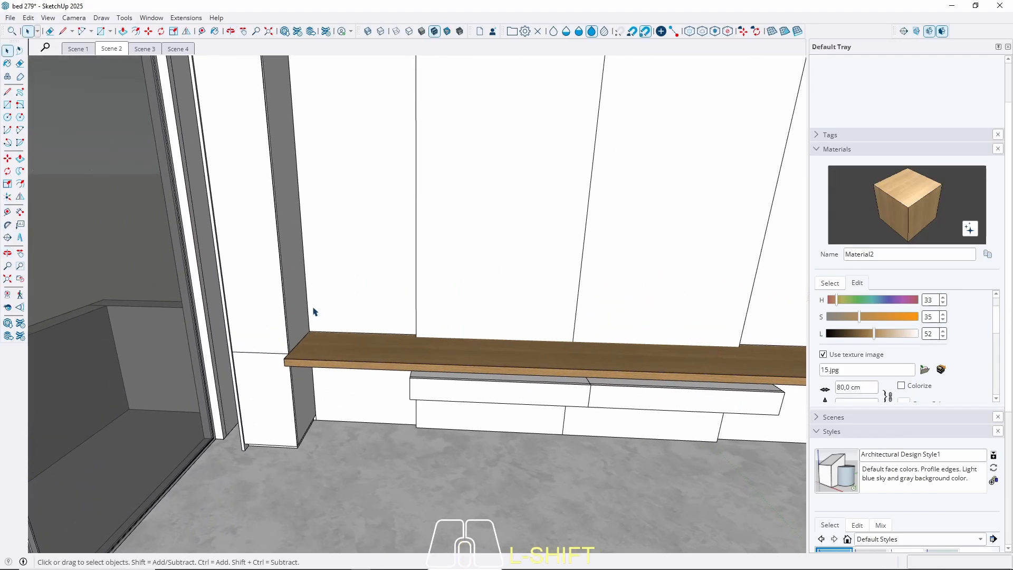
pyautogui.press('b')
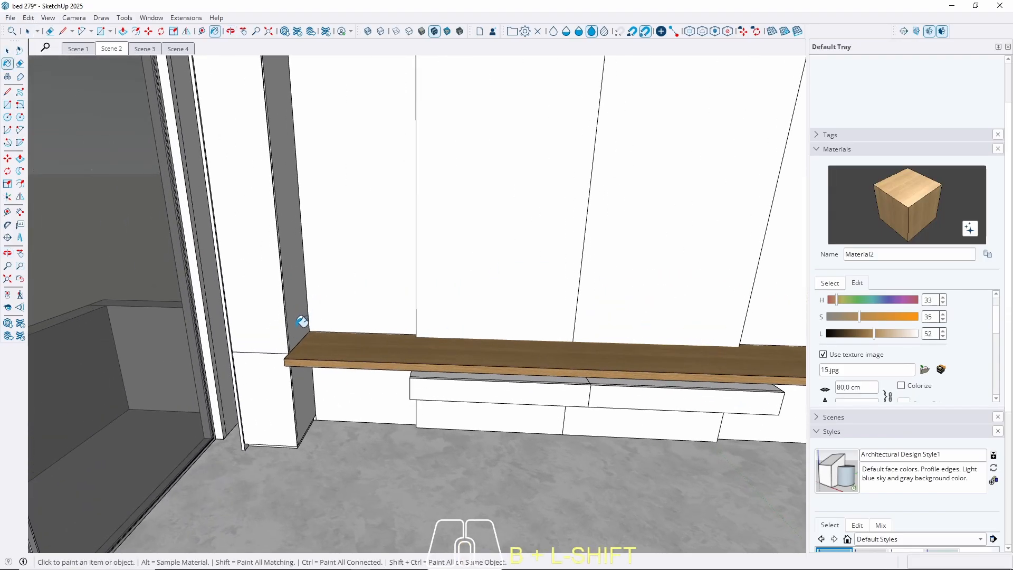
pyautogui.scroll(5, 303, 338)
pyautogui.moveTo(294, 346)
pyautogui.mouseDown(button='middle')
pyautogui.moveTo(492, 322)
pyautogui.moveTo(382, 321)
pyautogui.moveTo(385, 311)
pyautogui.mouseUp(button='middle')
pyautogui.press('space')
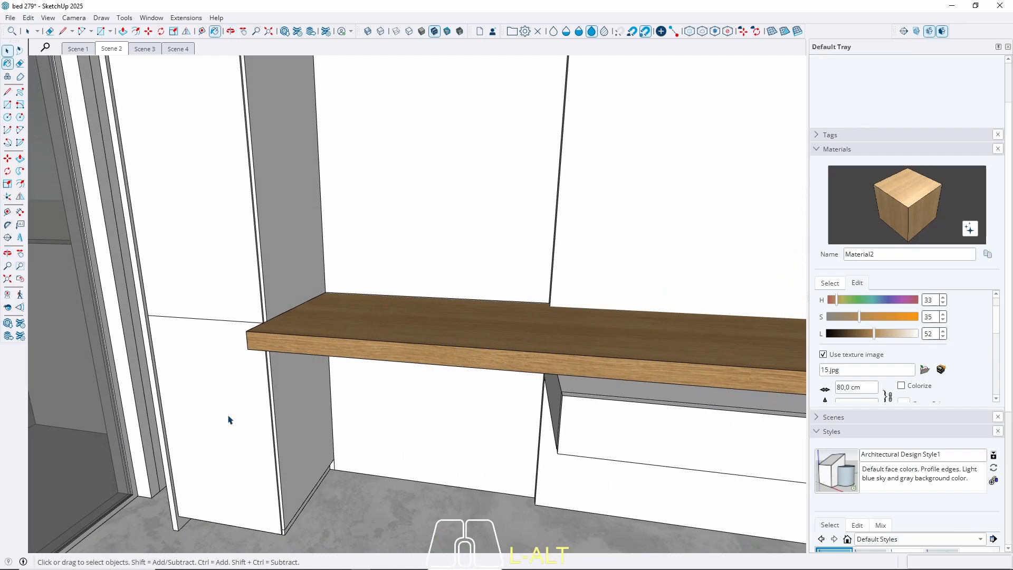
pyautogui.scroll(-3, 270, 394)
pyautogui.doubleClick(247, 410)
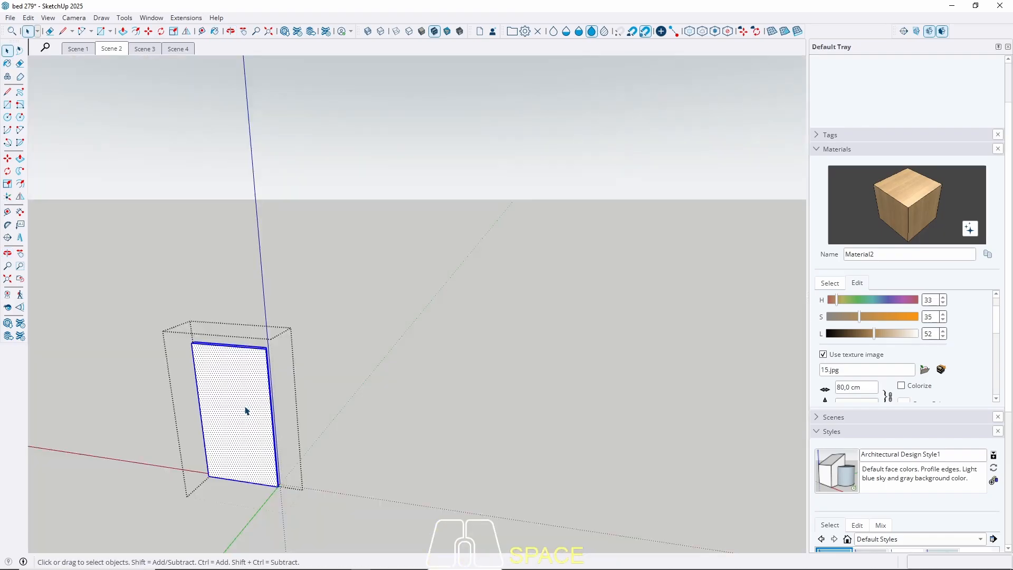
pyautogui.press('b')
pyautogui.click(246, 411)
pyautogui.press('space')
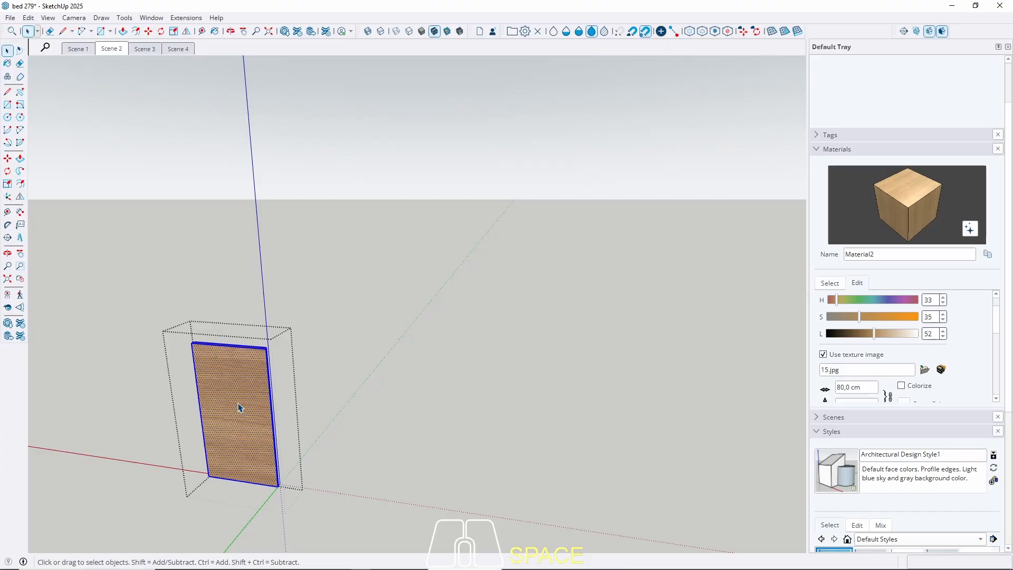
# Rotate the wood texture on the lower door's front face so the grain runs vertically
pyautogui.rightClick(220, 397)
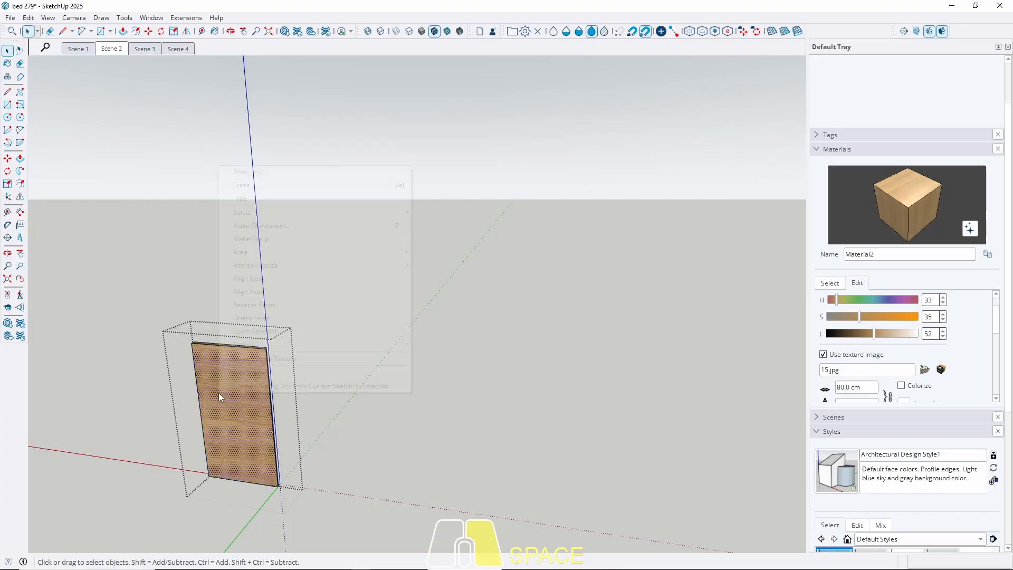
pyautogui.moveTo(384, 346)
pyautogui.click(437, 345)
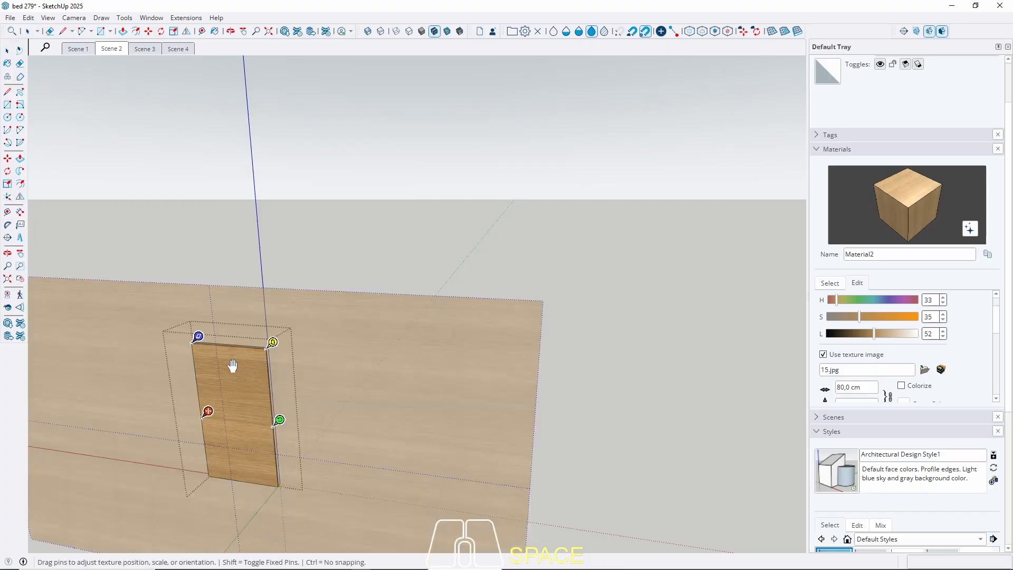
pyautogui.moveTo(279, 419); pyautogui.dragTo(216, 480)
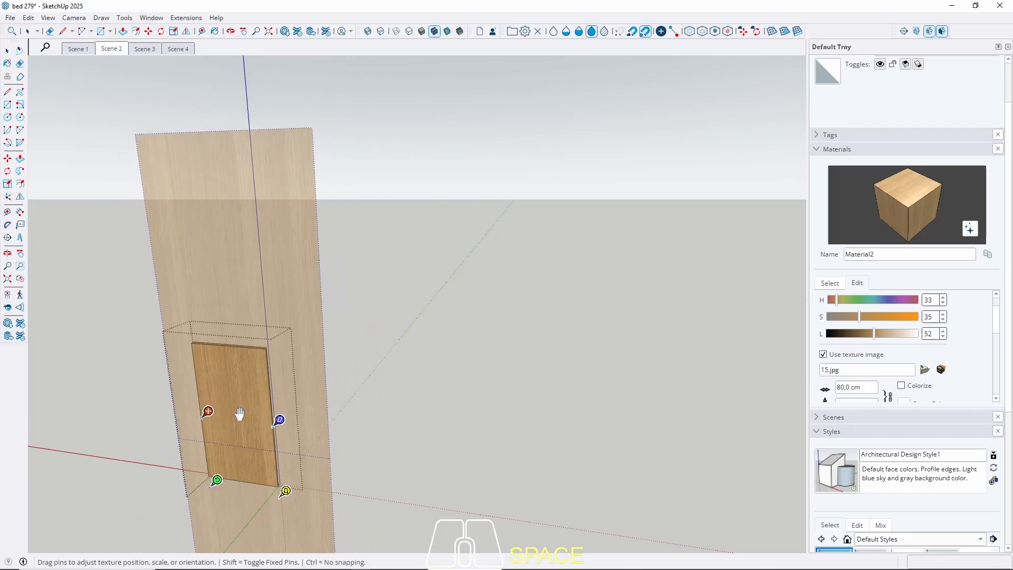
pyautogui.press('space')
pyautogui.rightClick(237, 398)
pyautogui.click(440, 440)
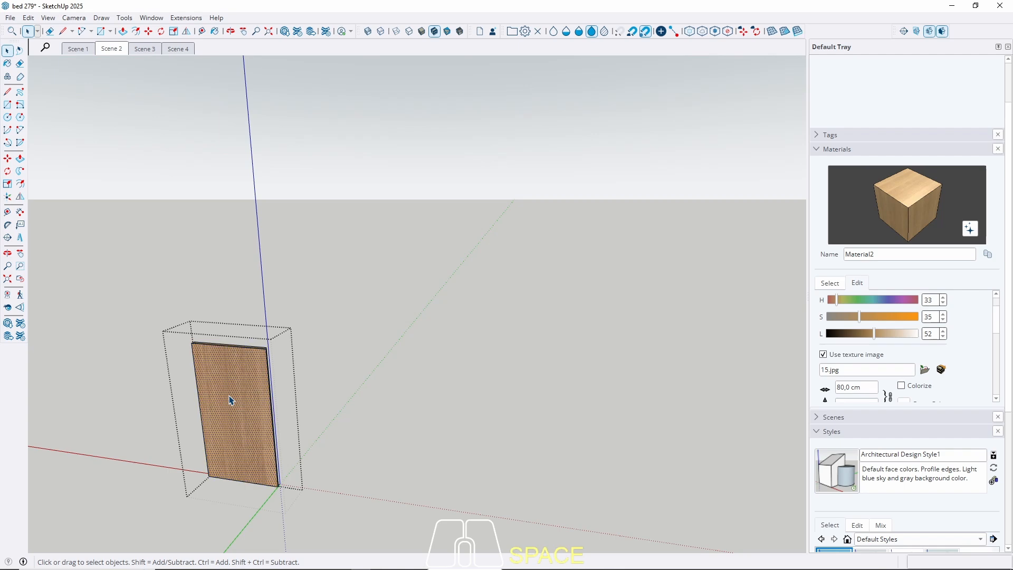
# Sample the lower door's rotated wood texture and repaint all of the door's faces with it
pyautogui.press('b')
pyautogui.press('alt')
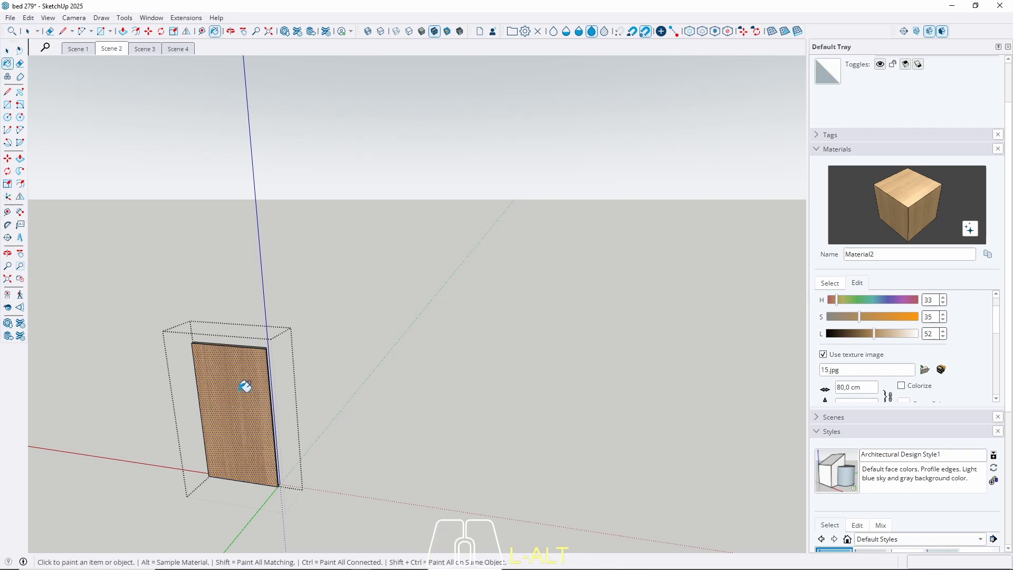
pyautogui.hotkey('ctrl', 'a')
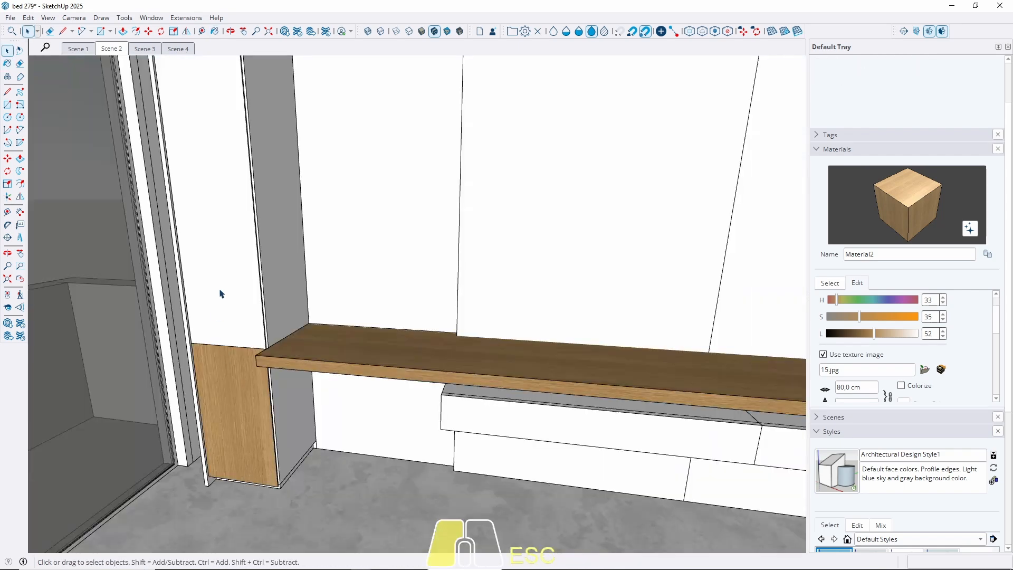
pyautogui.press('Escape')
# Paint the tall cabinet's middle door and small upper door with the vertical-grain wood material Material2
pyautogui.click(220, 294)
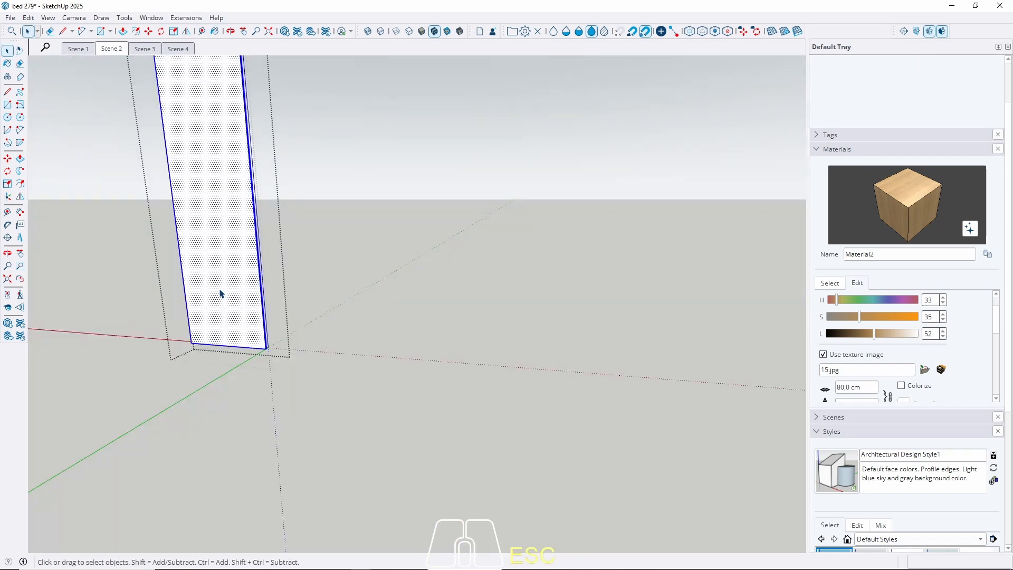
pyautogui.moveTo(232, 290); pyautogui.dragTo(296, 419, button='middle')
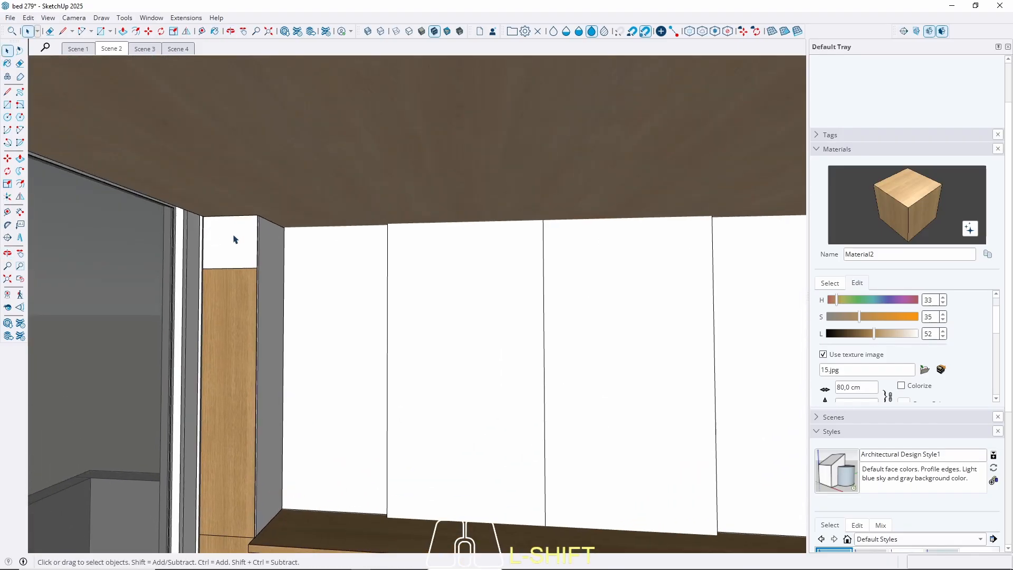
pyautogui.doubleClick(235, 239)
pyautogui.press('b')
pyautogui.click(235, 229)
pyautogui.press('Escape')
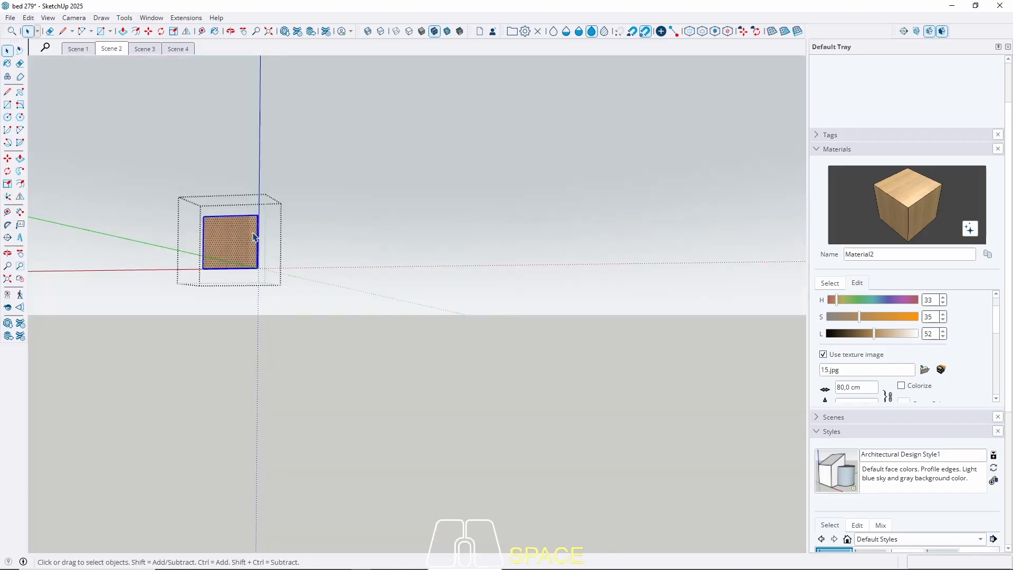
# Paint all faces of the tall cabinet's body behind the doors with the wood material Material2
pyautogui.moveTo(236, 227); pyautogui.dragTo(293, 285, button='middle')
pyautogui.doubleClick(293, 285)
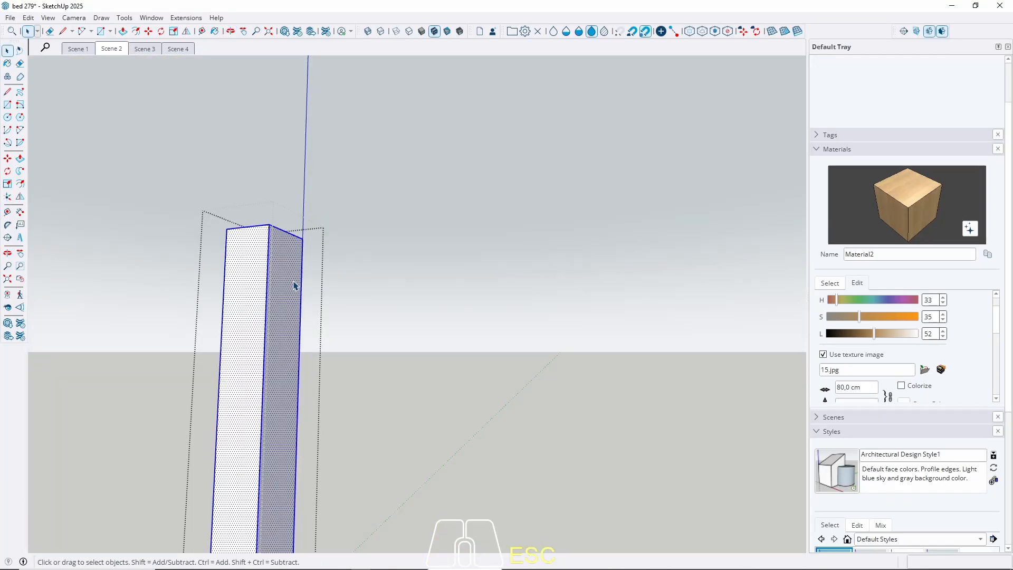
pyautogui.press('b')
pyautogui.click(294, 286)
pyautogui.press('Escape')
pyautogui.press('Escape')
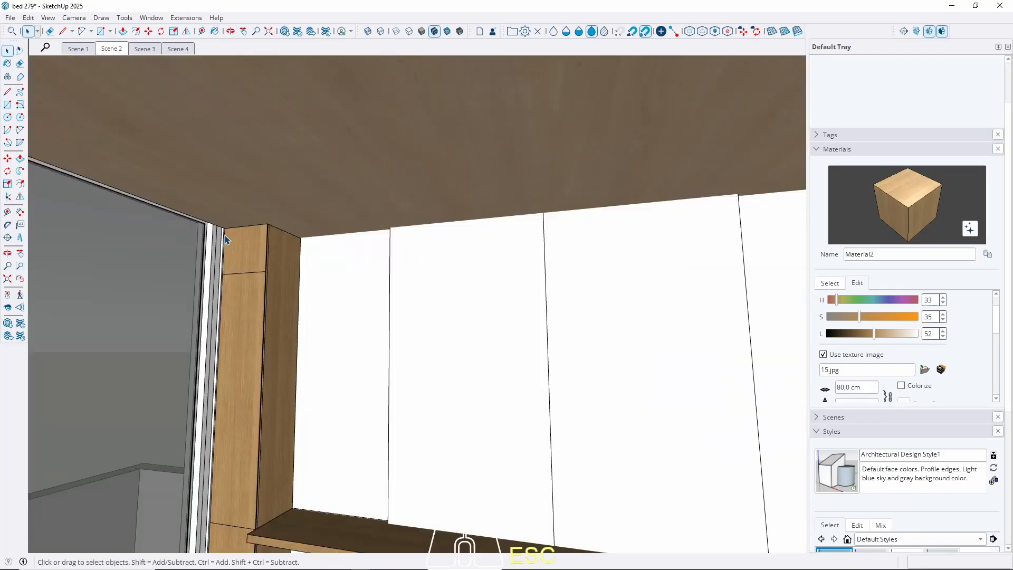
# Go to Scene 1 and repaint all faces of the headboard panel behind the bed with the wood material Material2
pyautogui.click(78, 49)
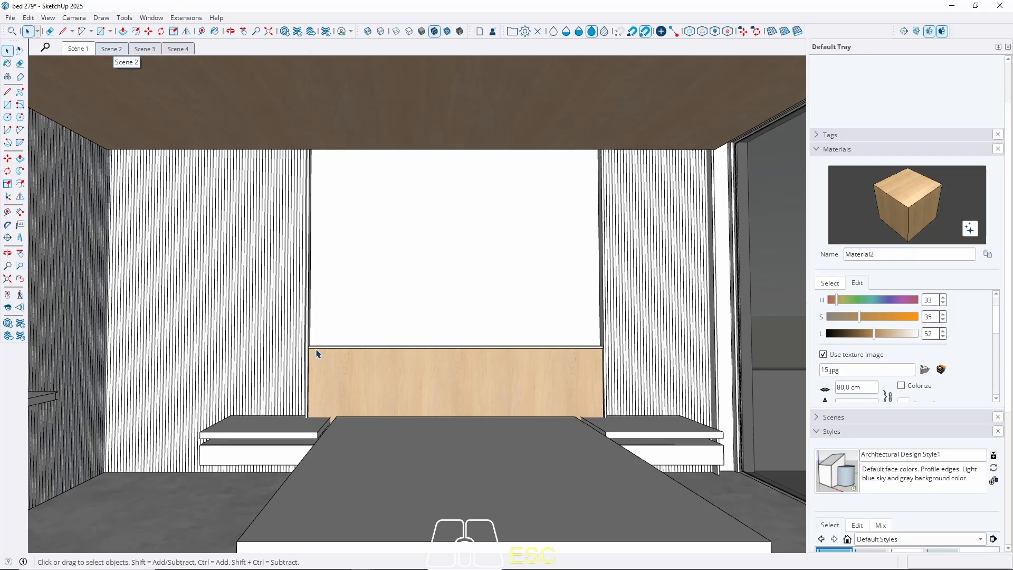
pyautogui.doubleClick(344, 390)
pyautogui.press('b')
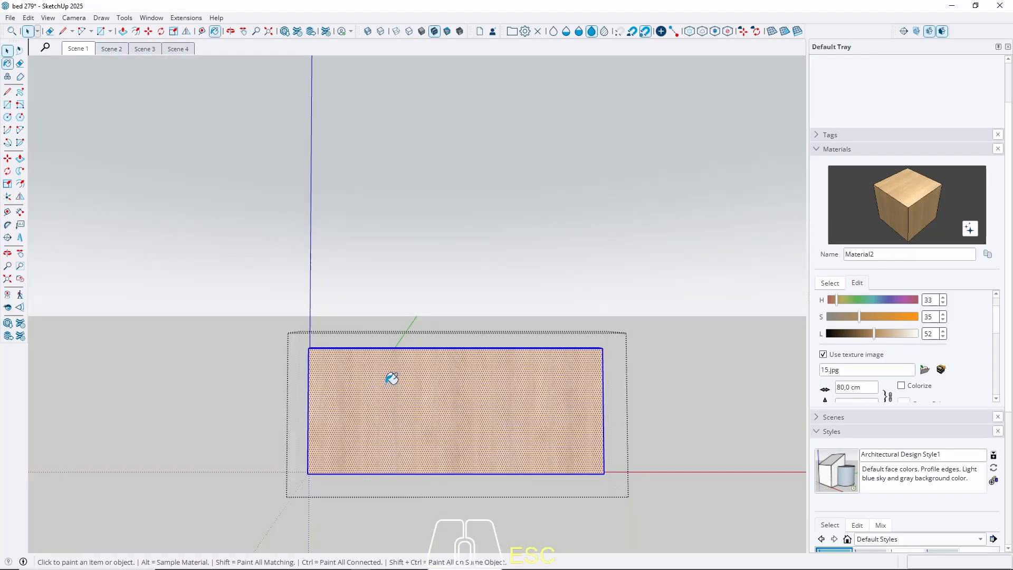
pyautogui.click(388, 385)
pyautogui.press('Escape')
pyautogui.press('Escape')
# Sample the ceiling's wood material Material1 as the current paint material
pyautogui.moveTo(387, 388); pyautogui.dragTo(383, 289, button='middle')
pyautogui.press('b')
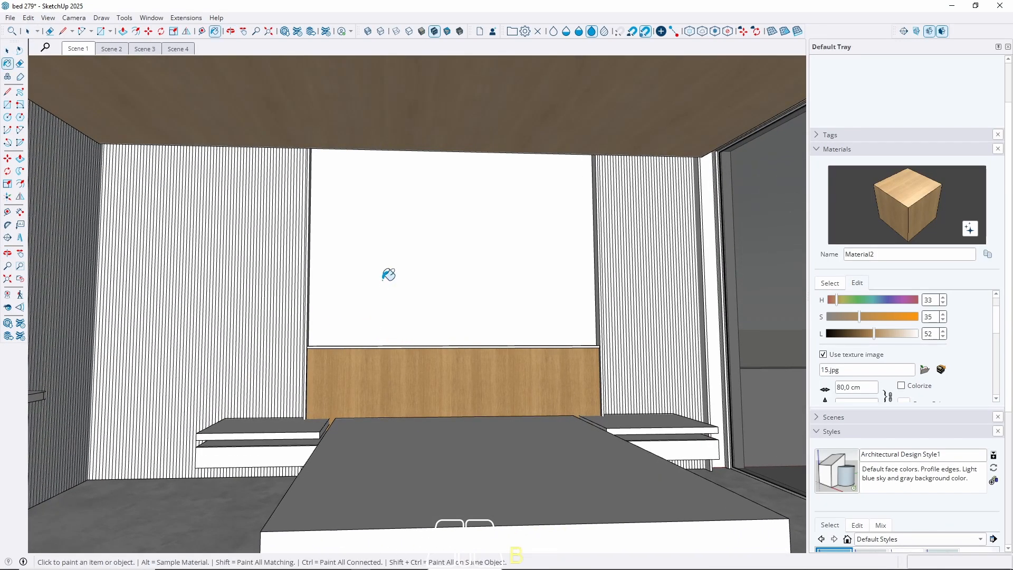
pyautogui.press('alt')
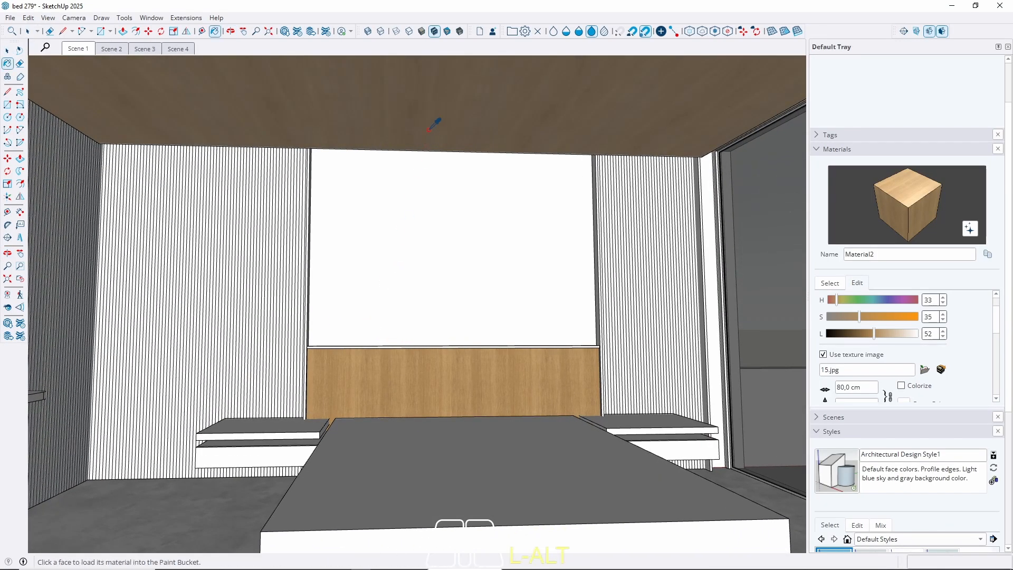
pyautogui.keyDown('alt'); pyautogui.click(432, 110); pyautogui.keyUp('alt')
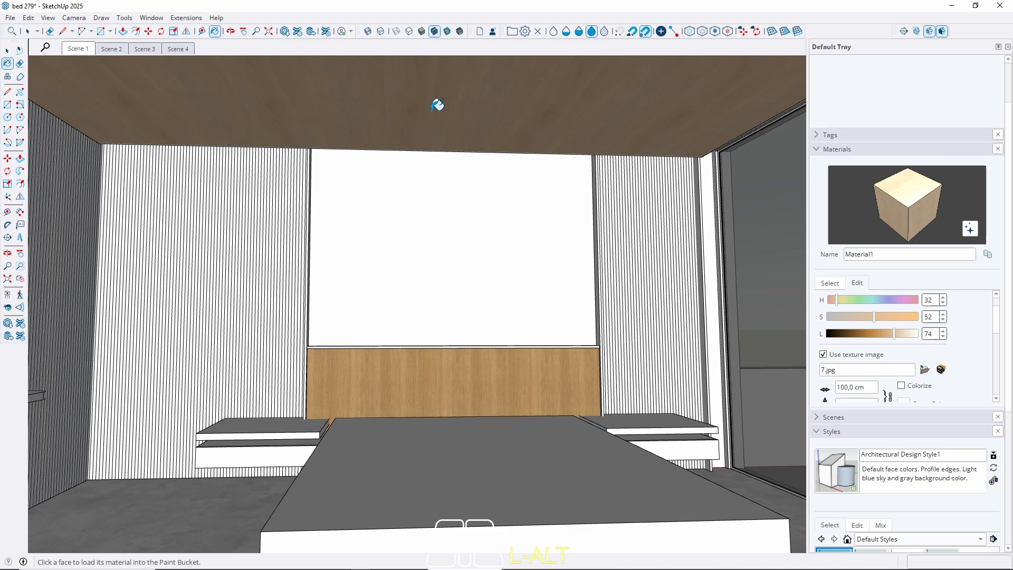
# In Scene 2, paint the blank wall panel between the white panels and the door with the light wood Material1
pyautogui.press('space')
pyautogui.moveTo(381, 279); pyautogui.dragTo(327, 255, button='middle')
pyautogui.click(112, 54)
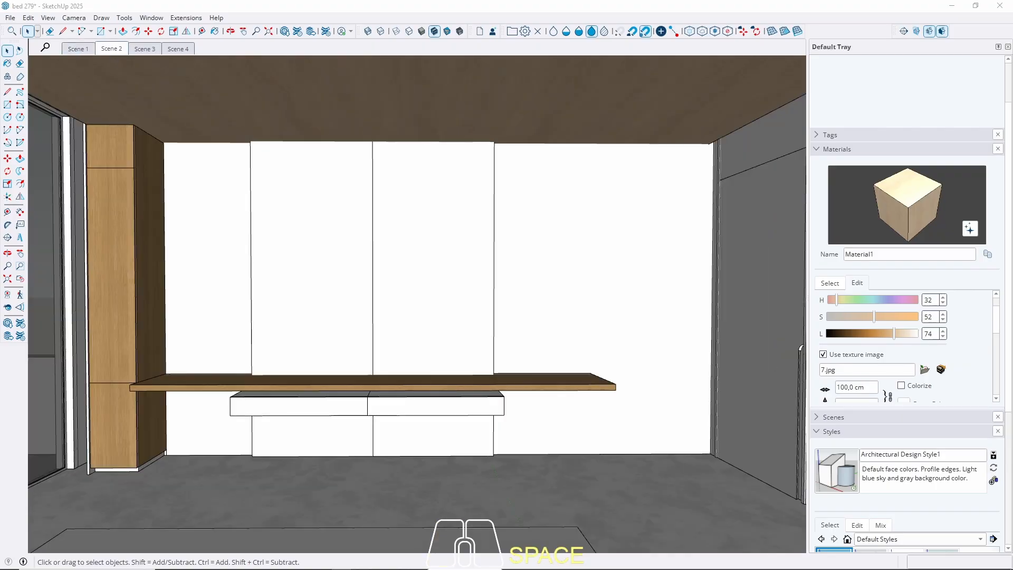
pyautogui.moveTo(354, 251); pyautogui.dragTo(458, 144, button='middle')
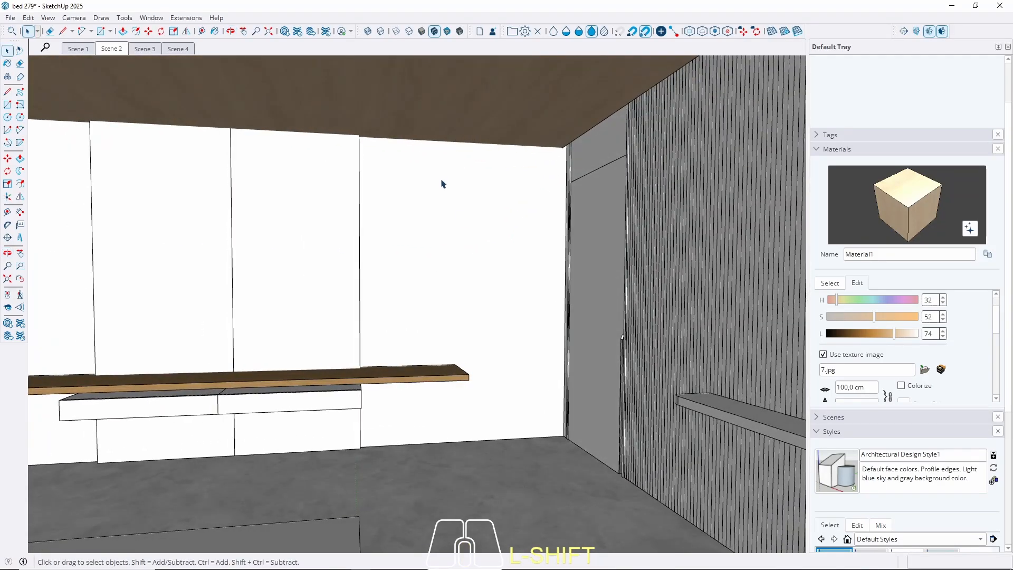
pyautogui.press('b')
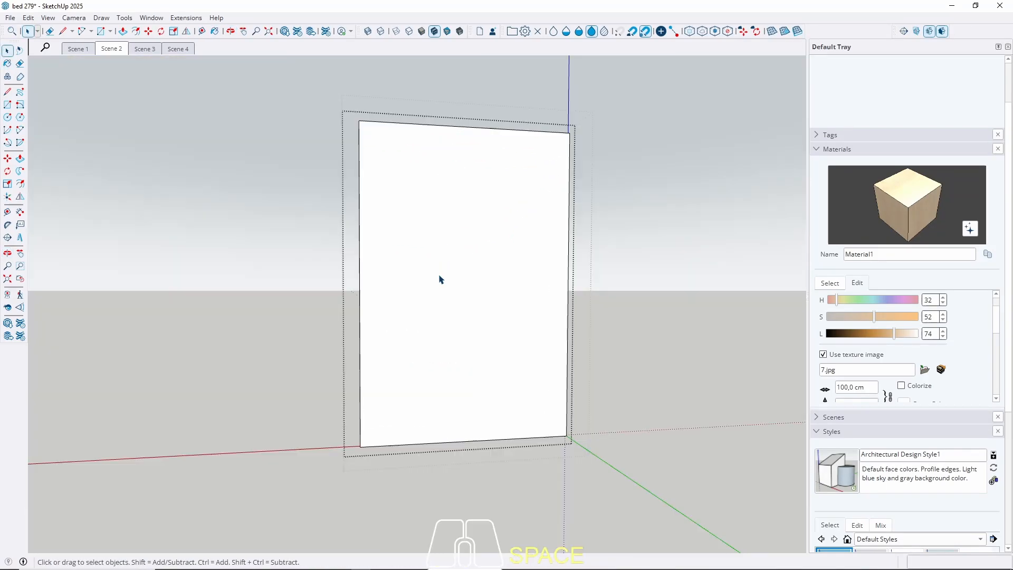
pyautogui.press('space')
pyautogui.doubleClick(440, 278)
pyautogui.click(445, 269)
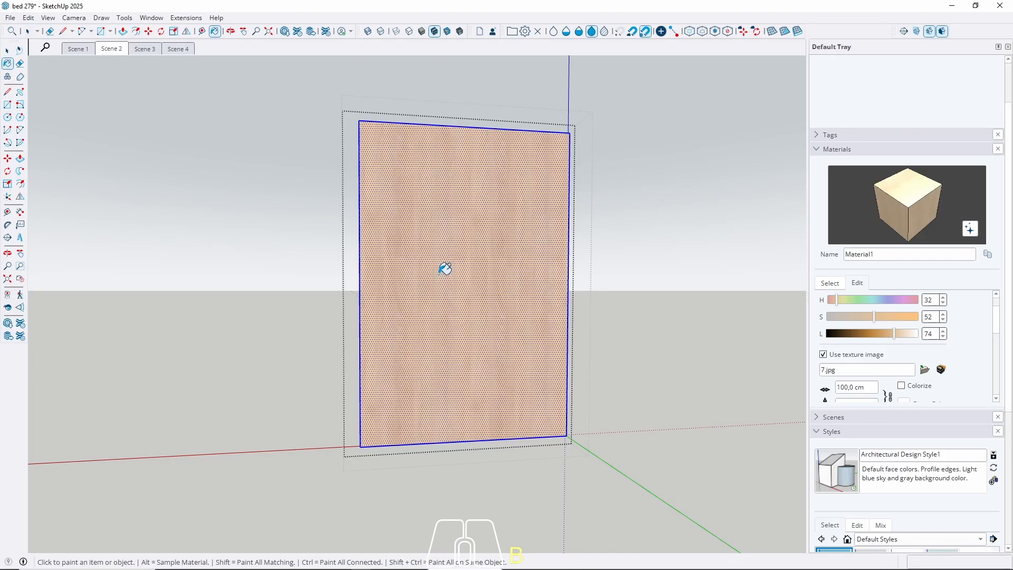
pyautogui.press('space')
pyautogui.press('Escape')
pyautogui.moveTo(457, 276)
pyautogui.mouseDown(button='middle')
pyautogui.moveTo(333, 275)
pyautogui.moveTo(358, 261)
pyautogui.moveTo(479, 251)
pyautogui.mouseUp(button='middle')
pyautogui.scroll(-3, 549, 229)
pyautogui.scroll(-1, 549, 229)
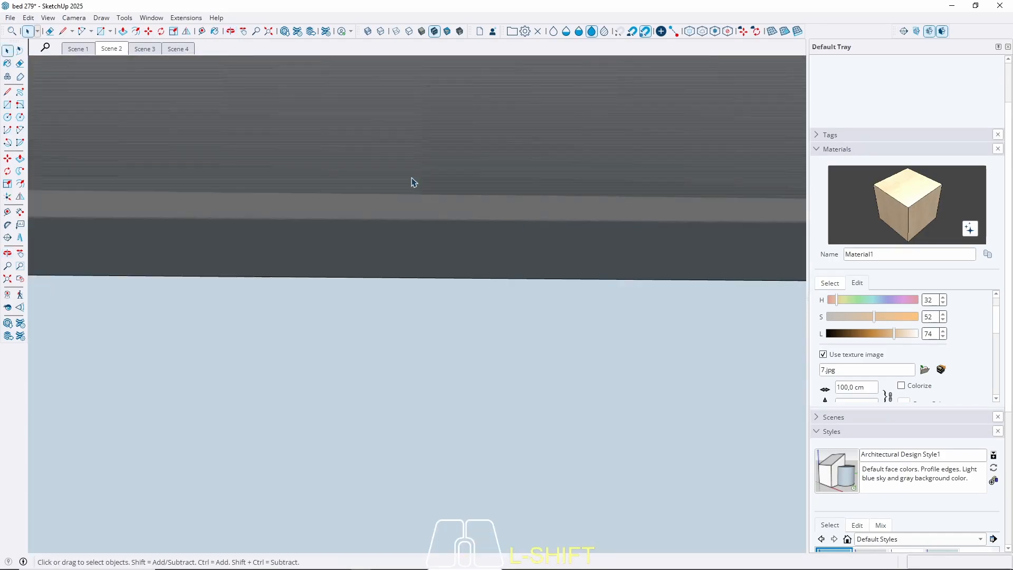
# Sample the tall cabinet's Material2 wood in Scene 2 and paint the wall panel nearest the door with it
pyautogui.click(102, 52)
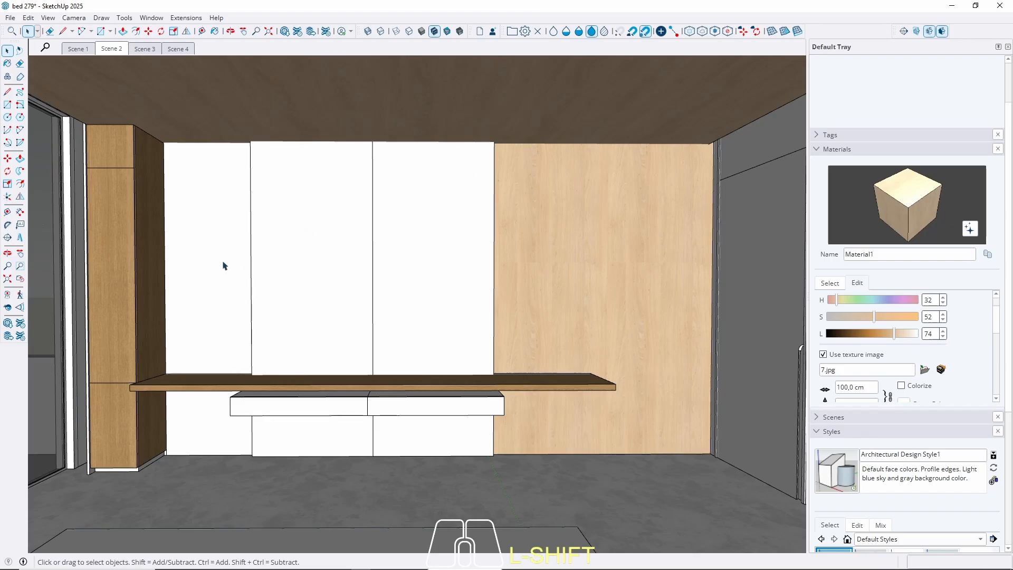
pyautogui.press('b')
pyautogui.keyDown('alt'); pyautogui.click(125, 253); pyautogui.keyUp('alt')
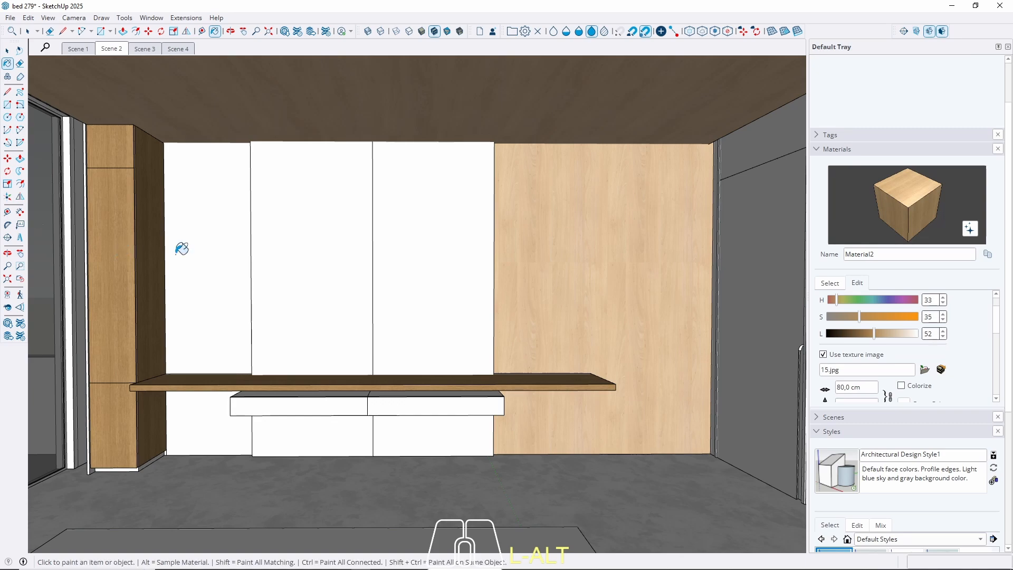
pyautogui.press('space')
pyautogui.doubleClick(612, 253)
pyautogui.press('b')
pyautogui.click(612, 247)
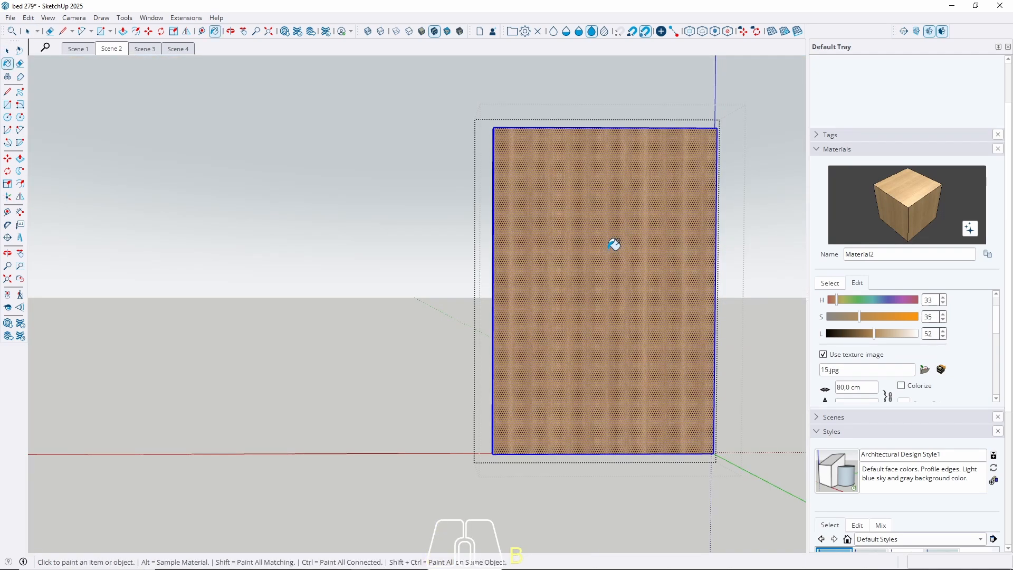
pyautogui.press('space')
pyautogui.press('Escape')
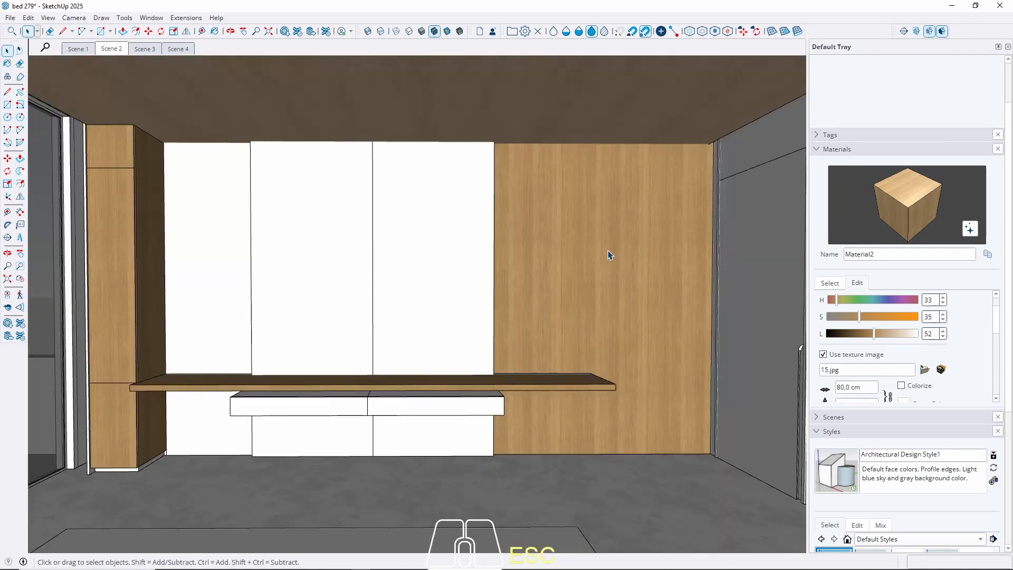
# In Scene 1, sample the ceiling's Material1 wood and paint the headboard panel behind the bed with it
pyautogui.click(85, 49)
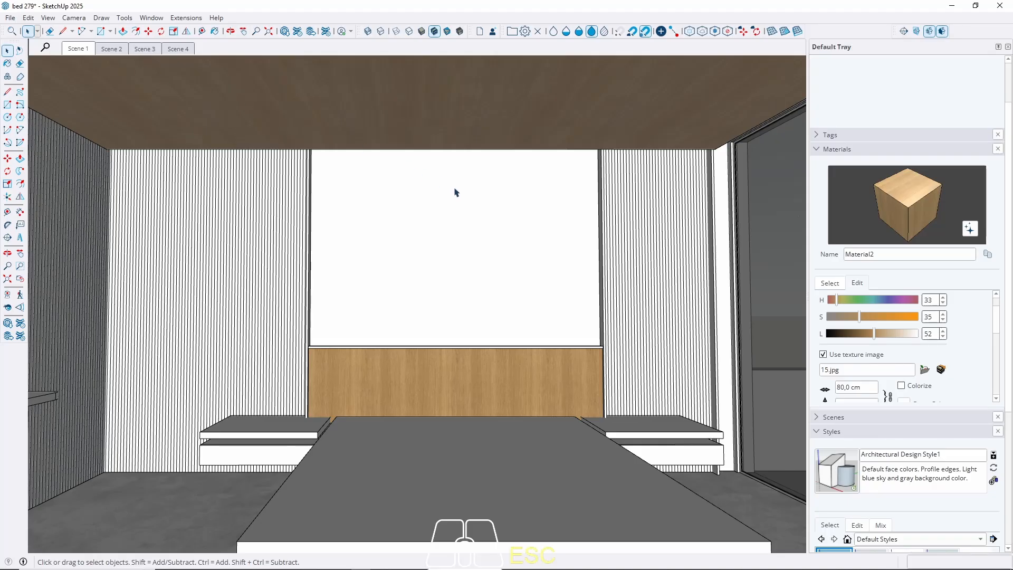
pyautogui.moveTo(382, 219); pyautogui.dragTo(182, 172, button='middle')
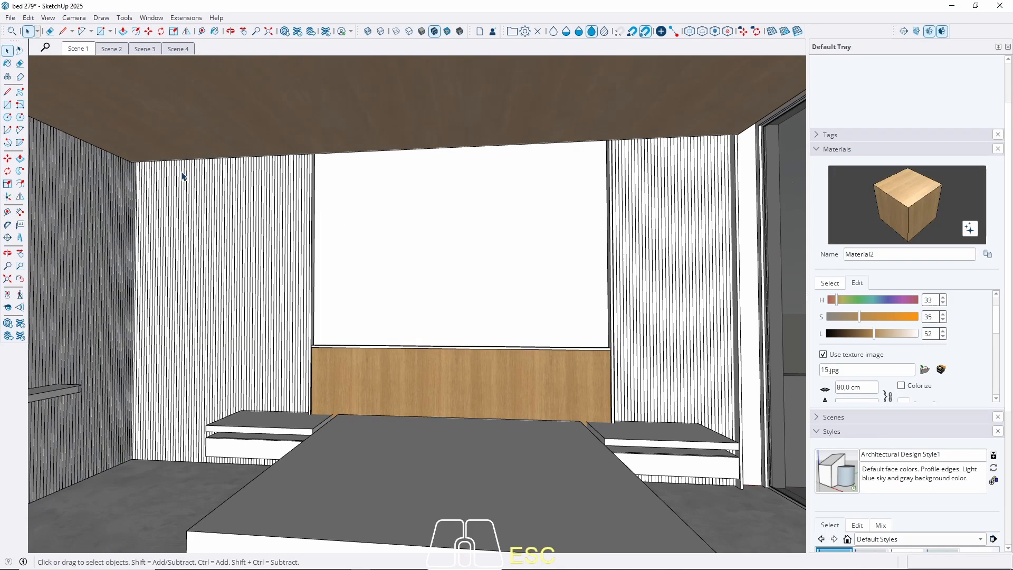
pyautogui.press('b')
pyautogui.press('alt')
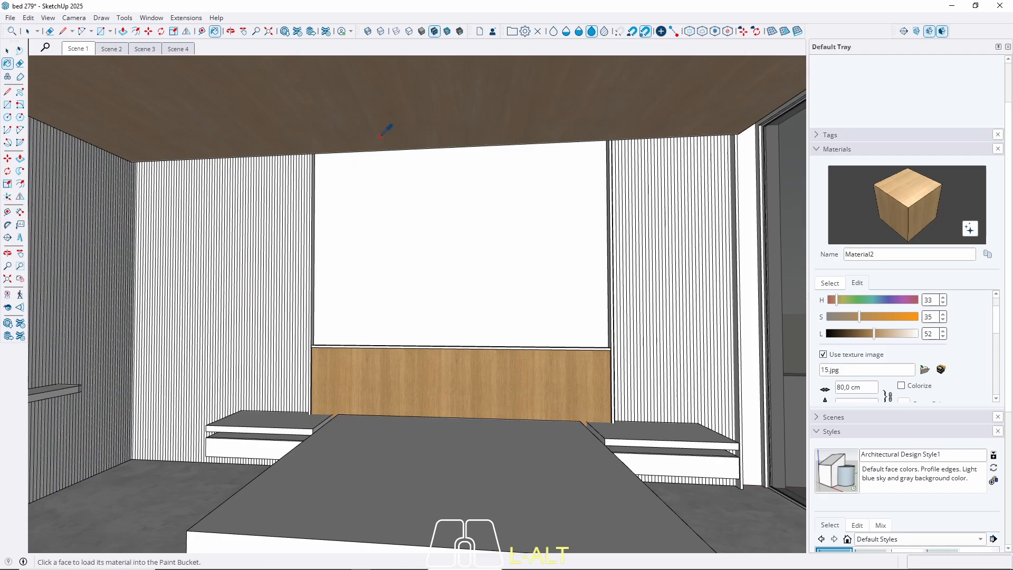
pyautogui.keyDown('alt'); pyautogui.click(397, 121); pyautogui.keyUp('alt')
pyautogui.press('space')
pyautogui.doubleClick(373, 380)
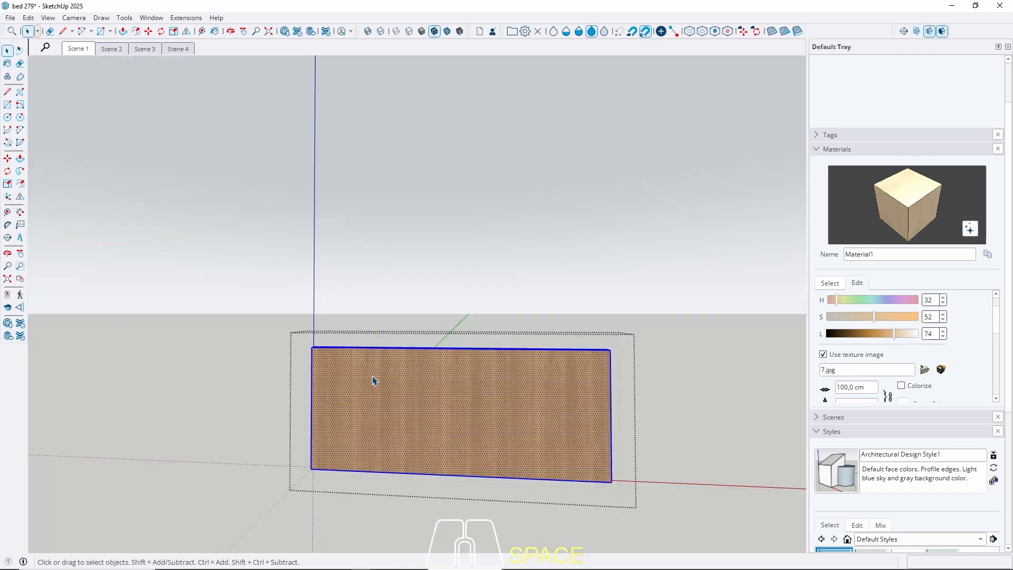
pyautogui.press('b')
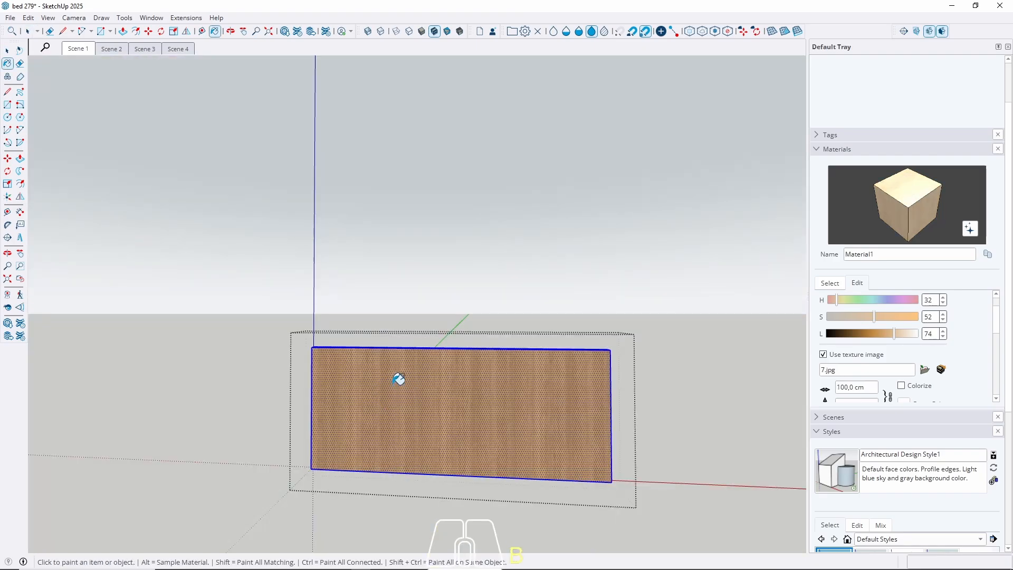
pyautogui.click(406, 381)
pyautogui.press('space')
pyautogui.press('Escape')
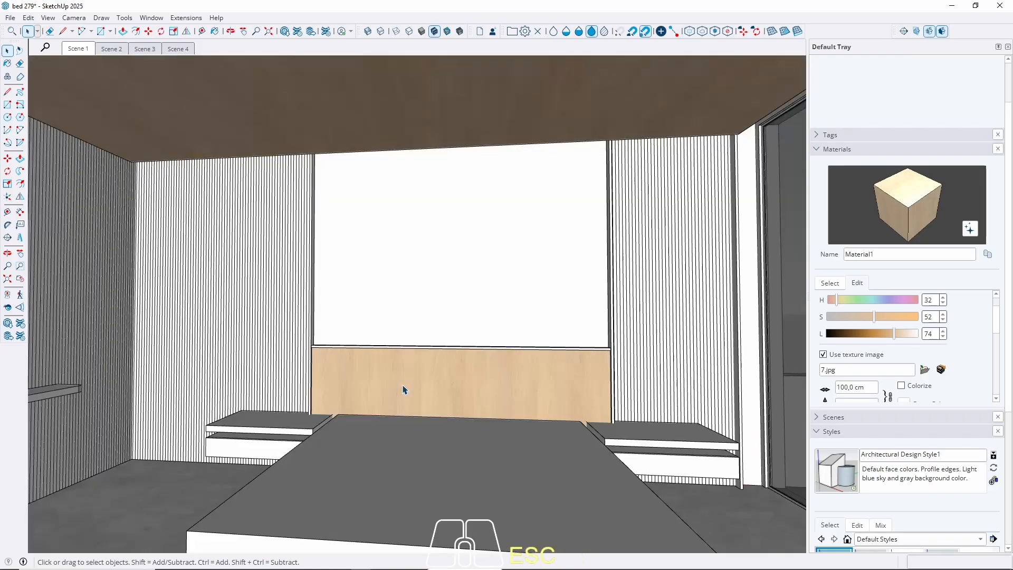
# Create a dark brown Material3 from a color matched on screen, with HLS values H 33, S 30 and L 14
pyautogui.moveTo(284, 337); pyautogui.dragTo(397, 368, button='middle')
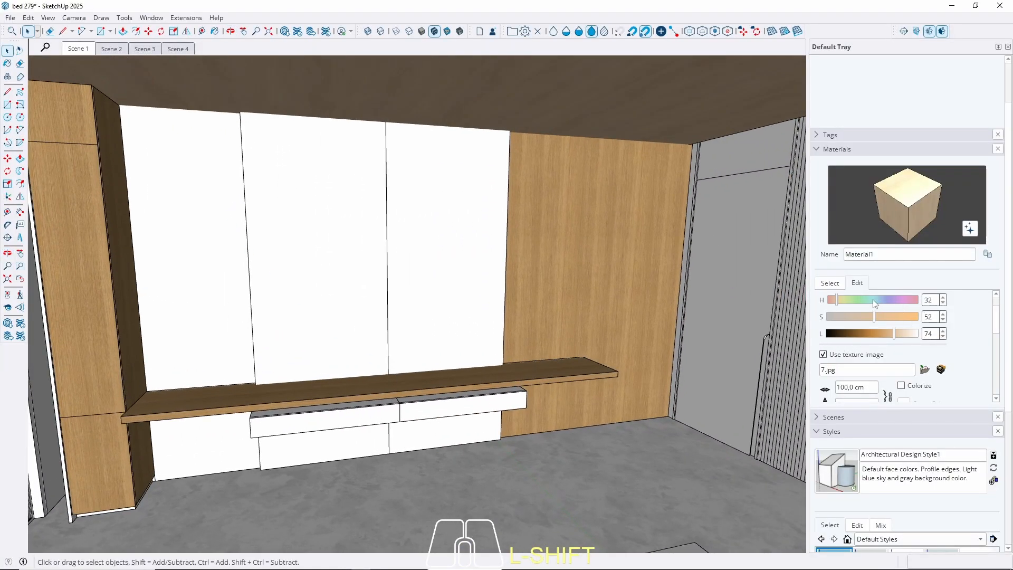
pyautogui.click(830, 283)
pyautogui.click(822, 297)
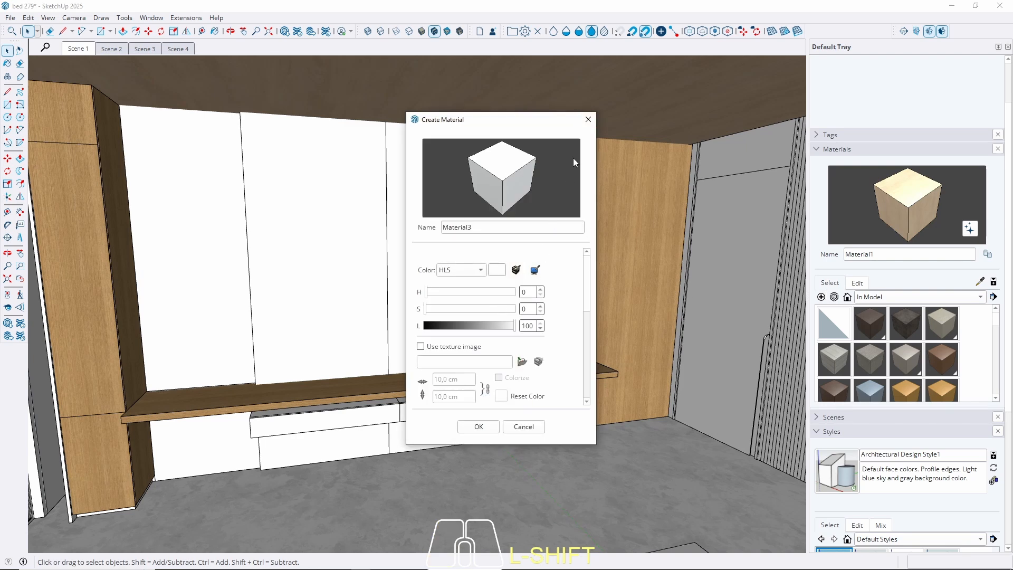
pyautogui.click(589, 120)
pyautogui.moveTo(728, 380); pyautogui.dragTo(469, 381, button='middle')
pyautogui.scroll(3, 469, 380)
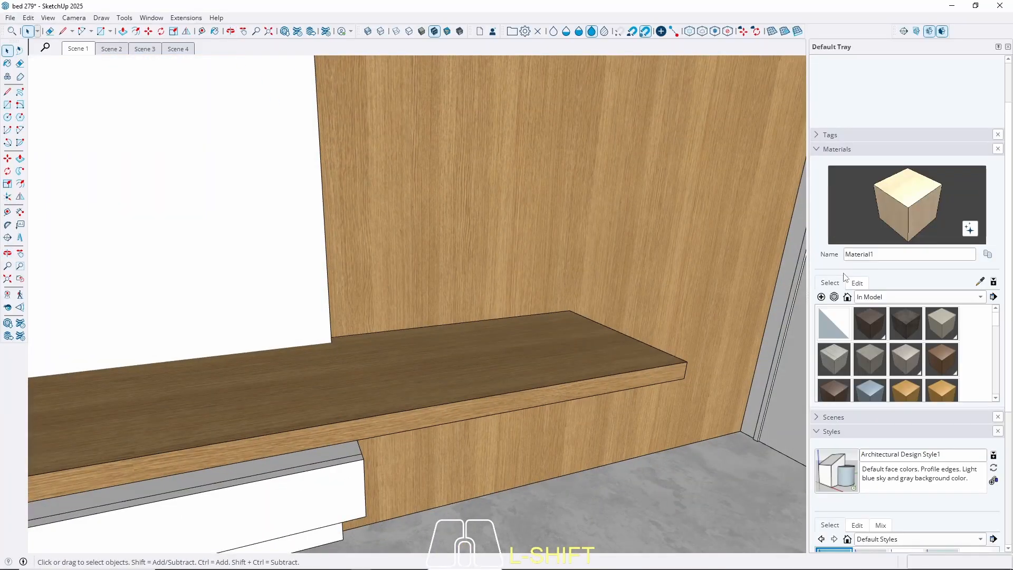
pyautogui.click(821, 297)
pyautogui.click(535, 269)
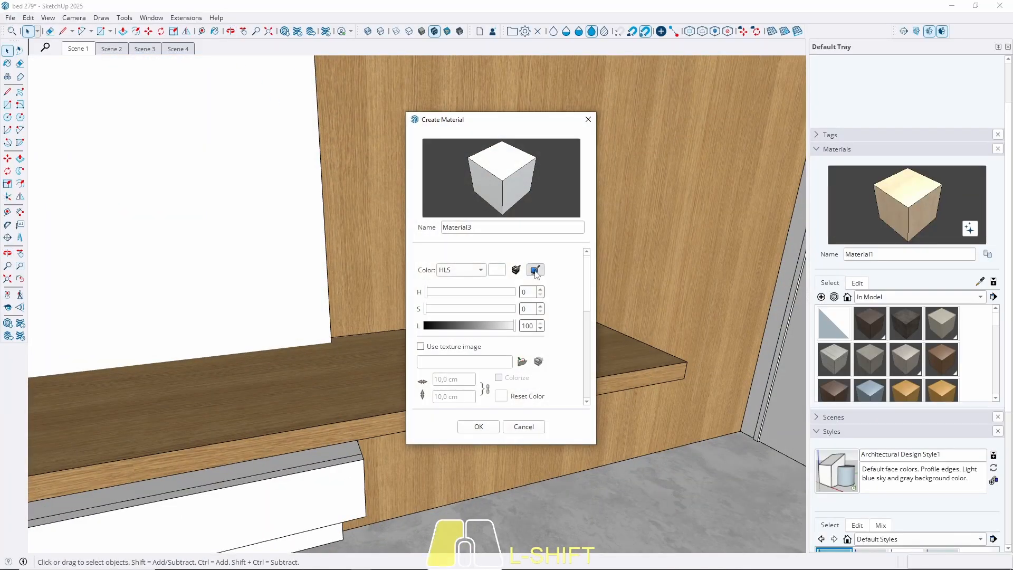
pyautogui.click(271, 405)
pyautogui.moveTo(454, 325); pyautogui.dragTo(446, 330)
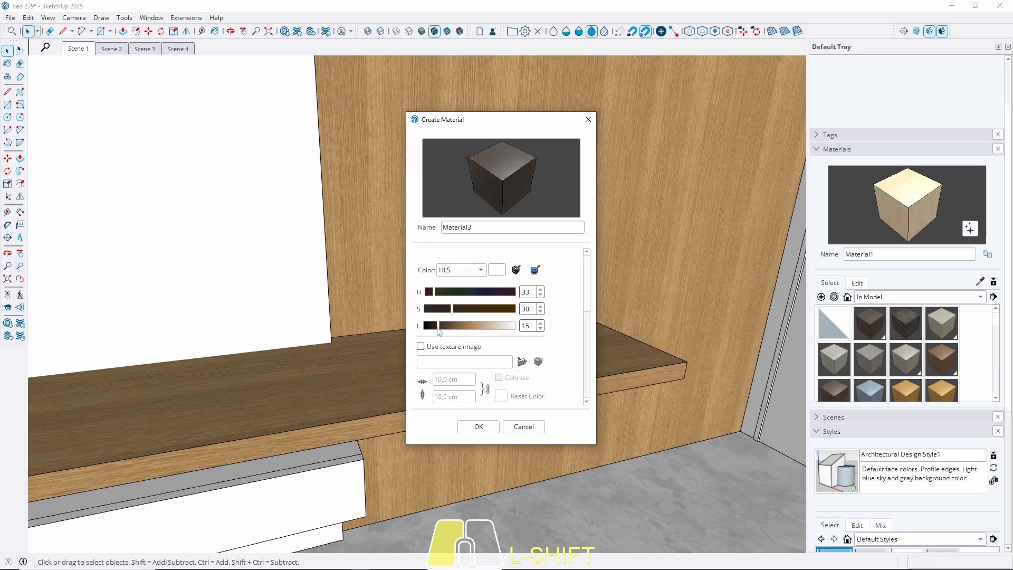
pyautogui.moveTo(438, 331); pyautogui.dragTo(439, 331)
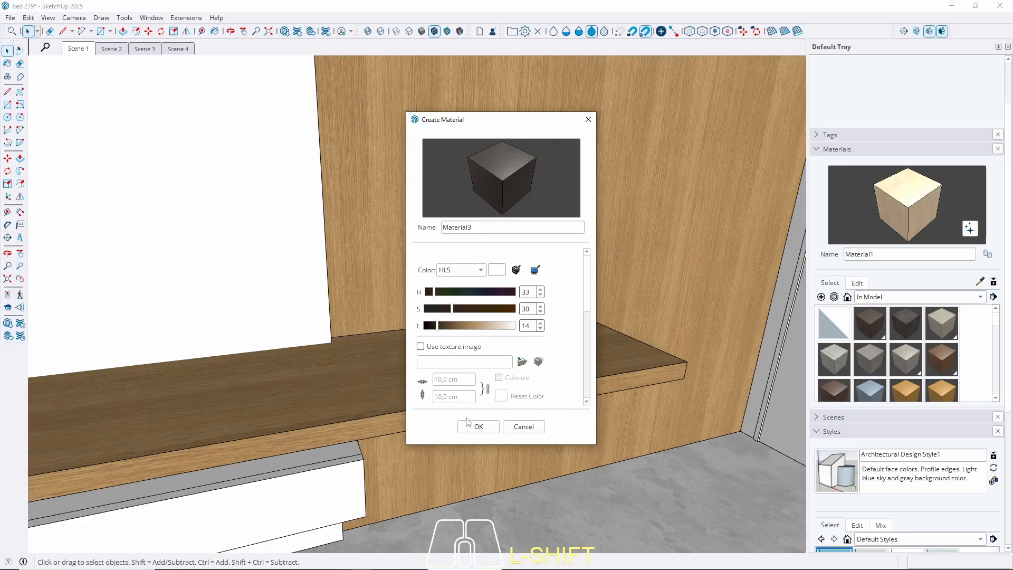
pyautogui.click(479, 427)
# Paint the slat component of the fluted wall beside the bed with the dark brown Material3
pyautogui.moveTo(448, 387); pyautogui.dragTo(518, 413, button='middle')
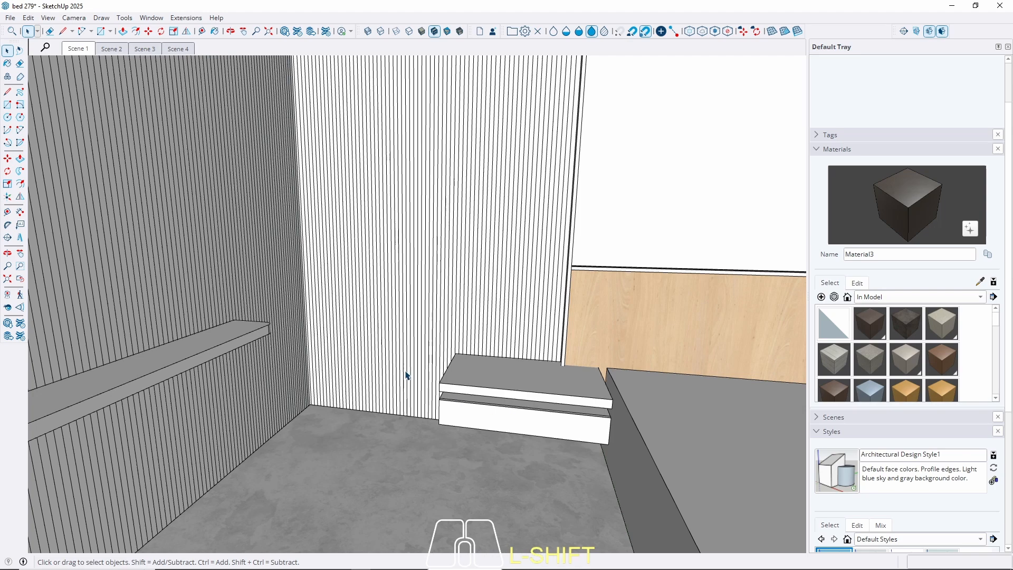
pyautogui.scroll(-4, 405, 372)
pyautogui.moveTo(498, 348); pyautogui.dragTo(435, 370, button='middle')
pyautogui.scroll(3, 205, 416)
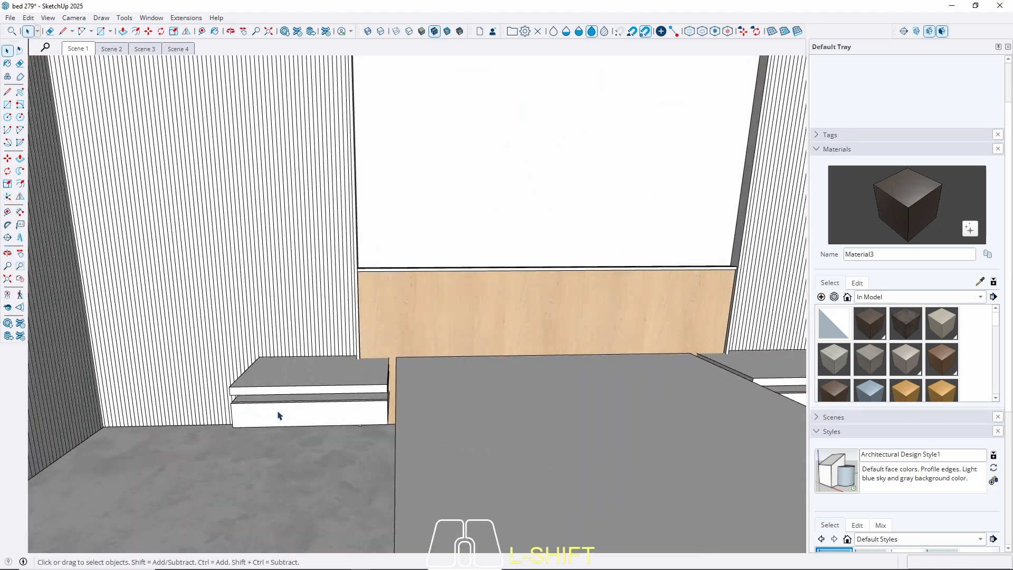
pyautogui.scroll(5, 168, 402)
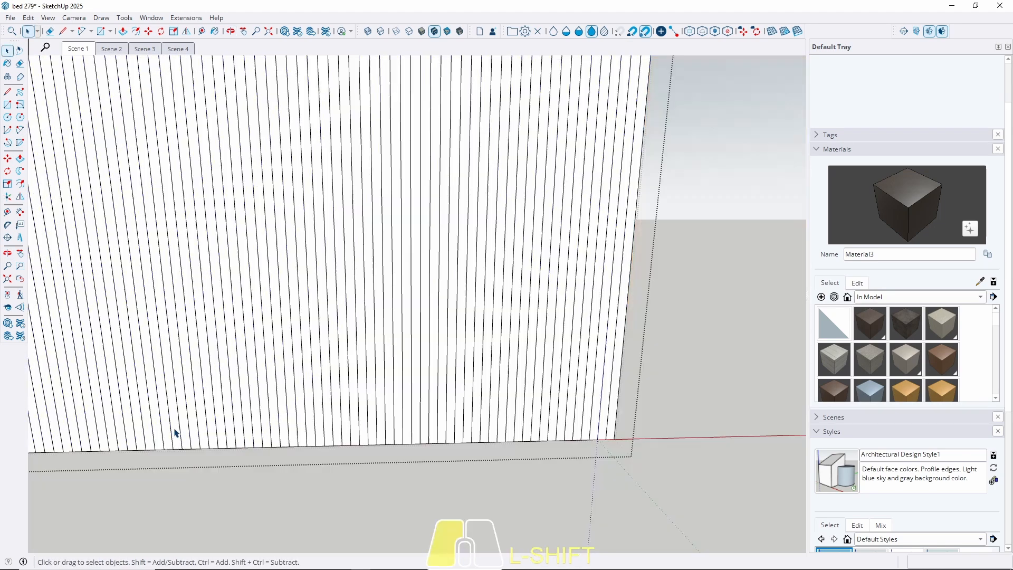
pyautogui.click(176, 429)
pyautogui.doubleClick(176, 428)
pyautogui.tripleClick(176, 429)
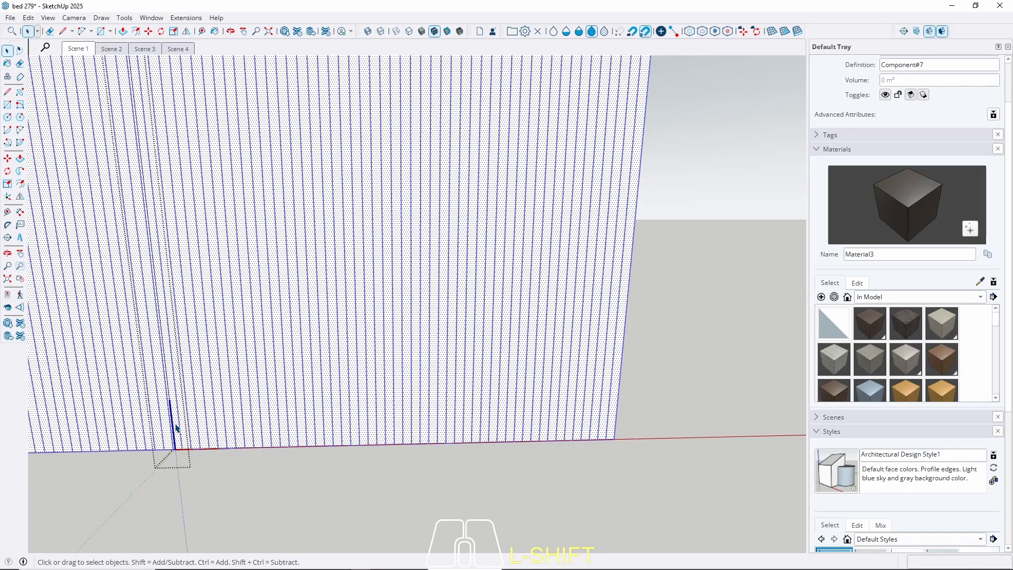
pyautogui.press('b')
pyautogui.click(175, 429)
pyautogui.press('space')
pyautogui.press('Escape')
pyautogui.press('Escape')
pyautogui.scroll(-4, 169, 389)
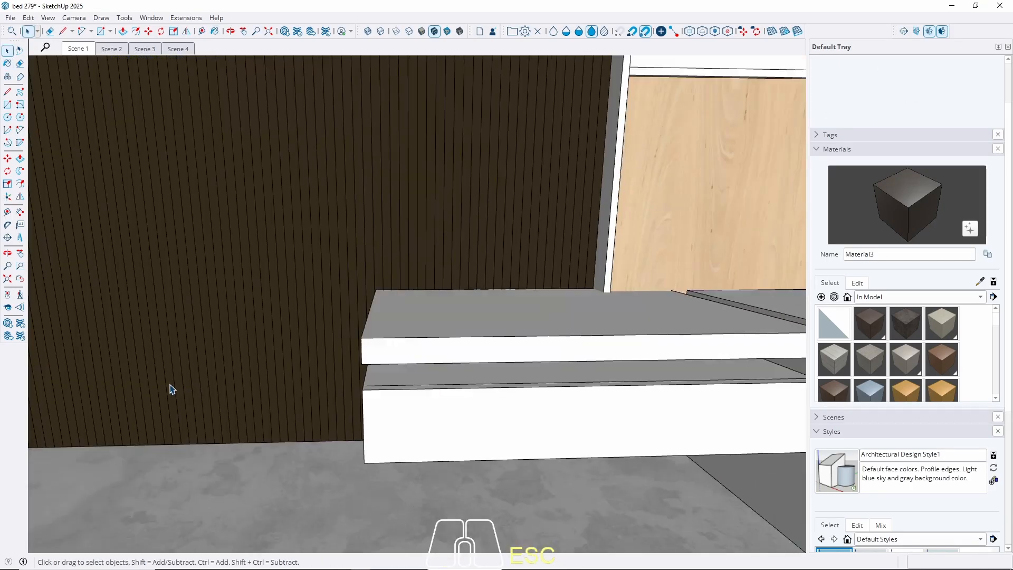
# Paint the vertical trim strip between the slatted wall and the white panel above the headboard with Material3
pyautogui.moveTo(675, 232); pyautogui.dragTo(547, 262, button='middle')
pyautogui.scroll(4, 470, 288)
pyautogui.click(401, 303)
pyautogui.doubleClick(401, 302)
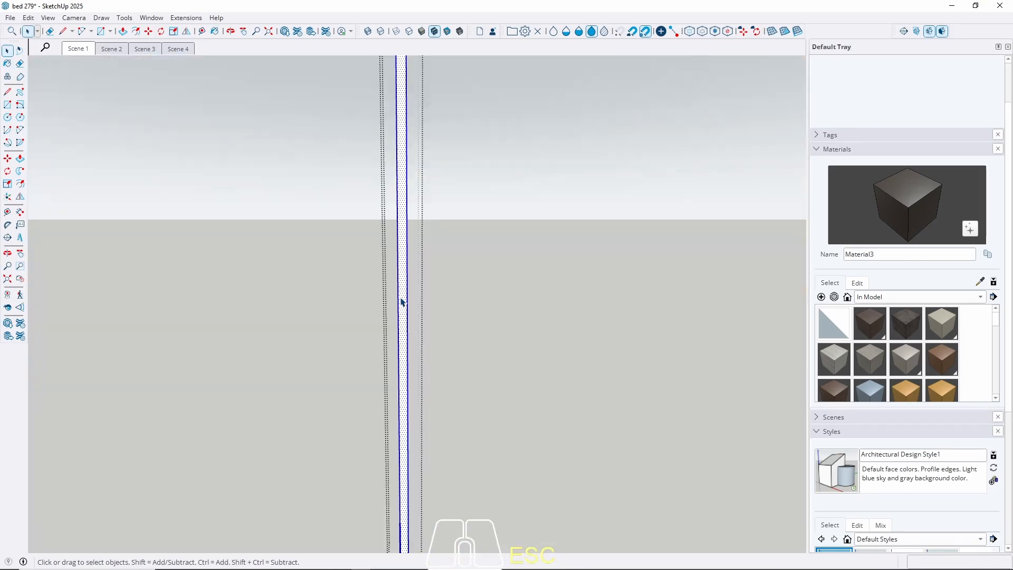
pyautogui.press('b')
pyautogui.click(403, 293)
pyautogui.press('space')
pyautogui.scroll(-4, 183, 421)
pyautogui.press('Escape')
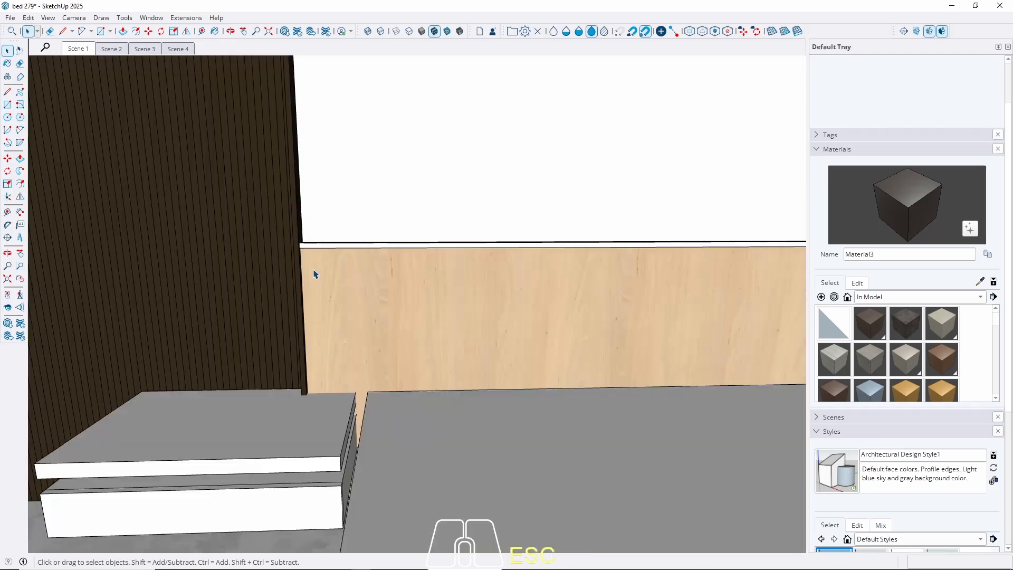
# Paint the horizontal trim strip along the headboard's upper edge with Material3
pyautogui.scroll(2, 311, 258)
pyautogui.doubleClick(296, 236)
pyautogui.click(295, 235)
pyautogui.press('b')
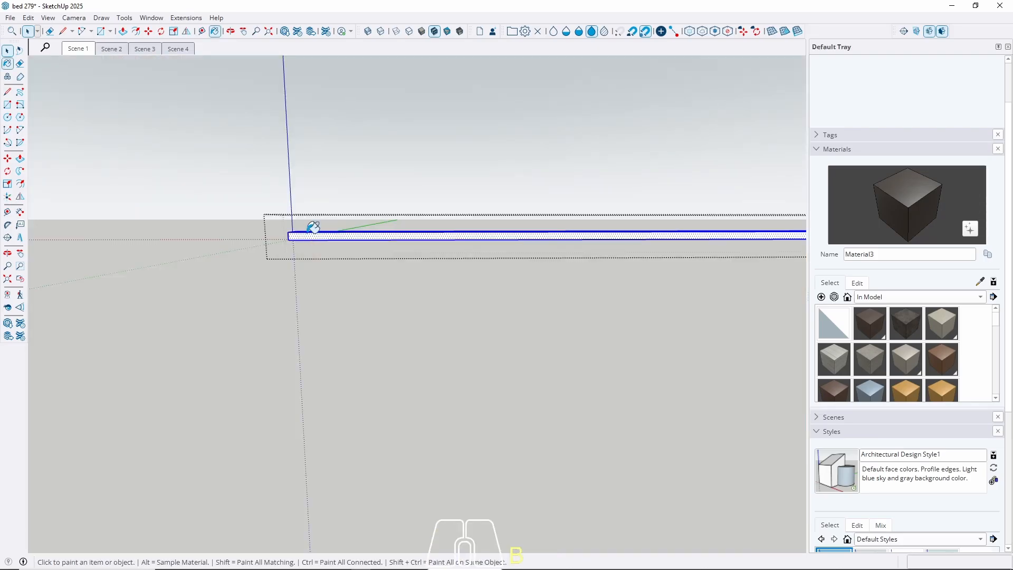
pyautogui.click(312, 232)
pyautogui.press('space')
pyautogui.press('Escape')
pyautogui.scroll(-6, 268, 339)
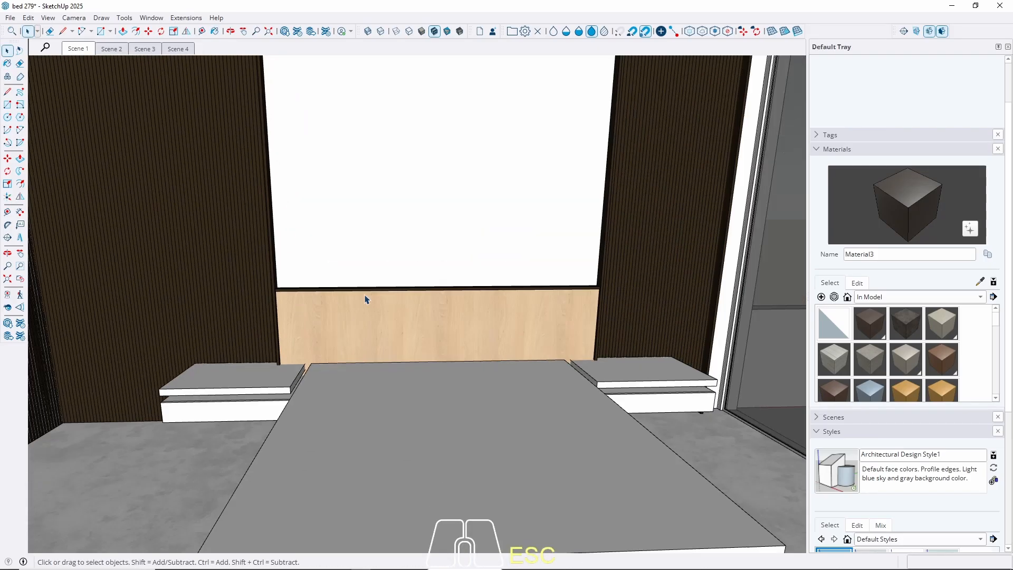
# Paint the tall thin side panel between the wooden cabinet and the window with Material3
pyautogui.click(85, 52)
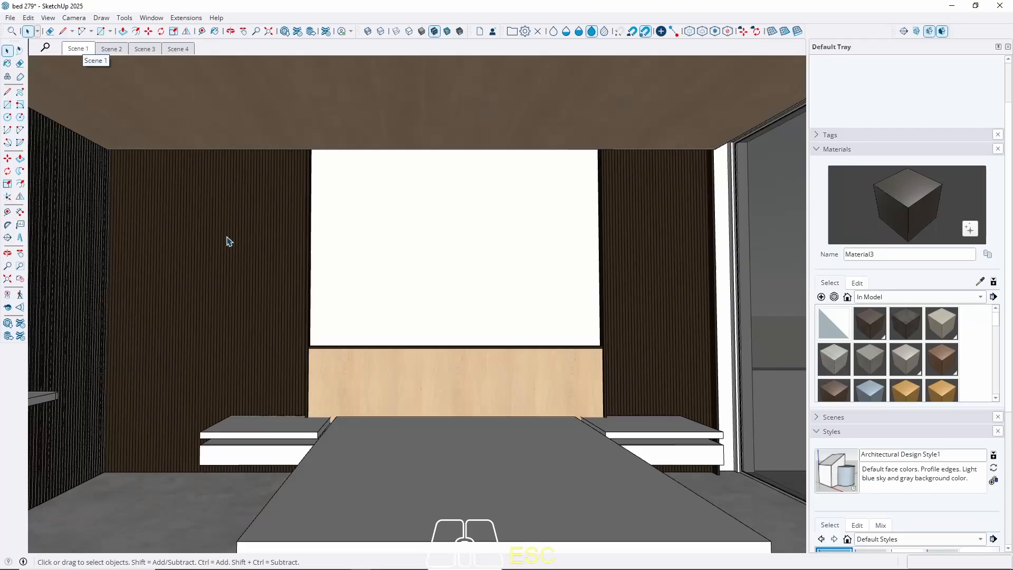
pyautogui.moveTo(229, 241)
pyautogui.mouseDown(button='middle')
pyautogui.moveTo(181, 267)
pyautogui.moveTo(294, 267)
pyautogui.moveTo(84, 312)
pyautogui.moveTo(453, 288)
pyautogui.moveTo(192, 294)
pyautogui.moveTo(556, 287)
pyautogui.moveTo(309, 287)
pyautogui.moveTo(401, 273)
pyautogui.moveTo(678, 267)
pyautogui.mouseUp(button='middle')
pyautogui.scroll(7, 224, 409)
pyautogui.doubleClick(220, 436)
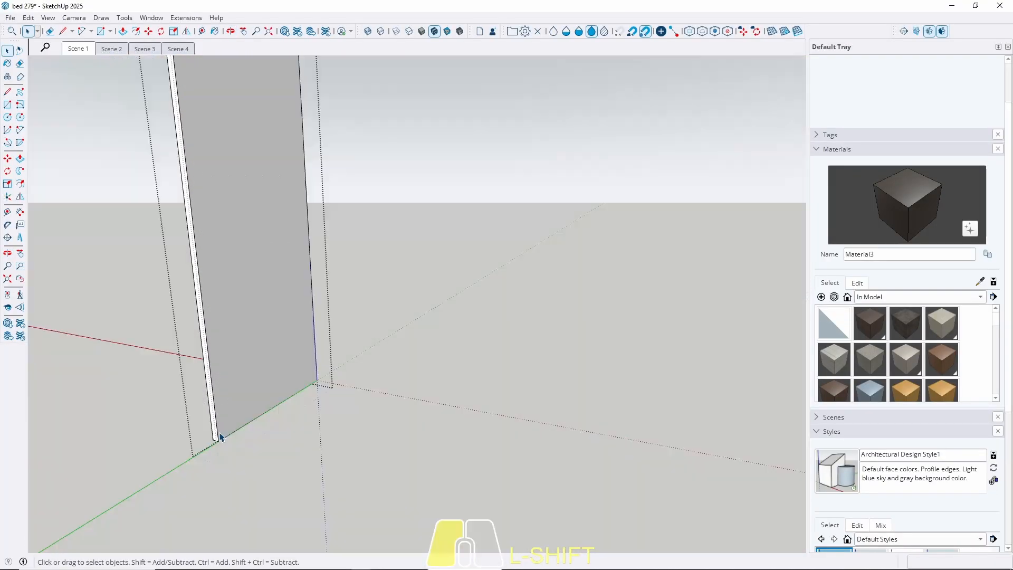
pyautogui.tripleClick(221, 437)
pyautogui.press('b')
pyautogui.click(220, 437)
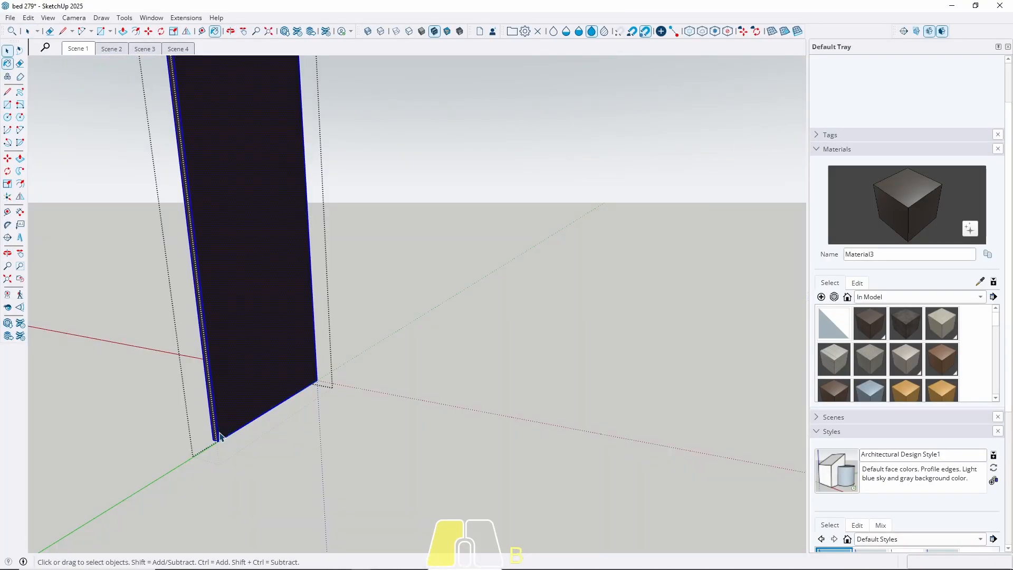
pyautogui.press('Escape')
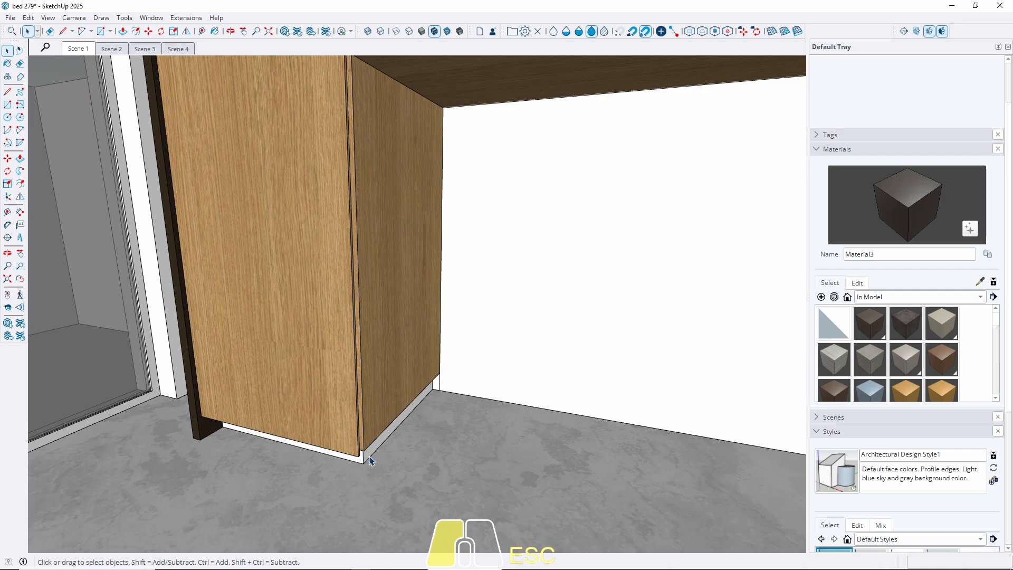
# Paint the plinth under the tall wooden cabinet with Material3
pyautogui.doubleClick(368, 457)
pyautogui.tripleClick(369, 457)
pyautogui.press('b')
pyautogui.click(368, 457)
pyautogui.press('space')
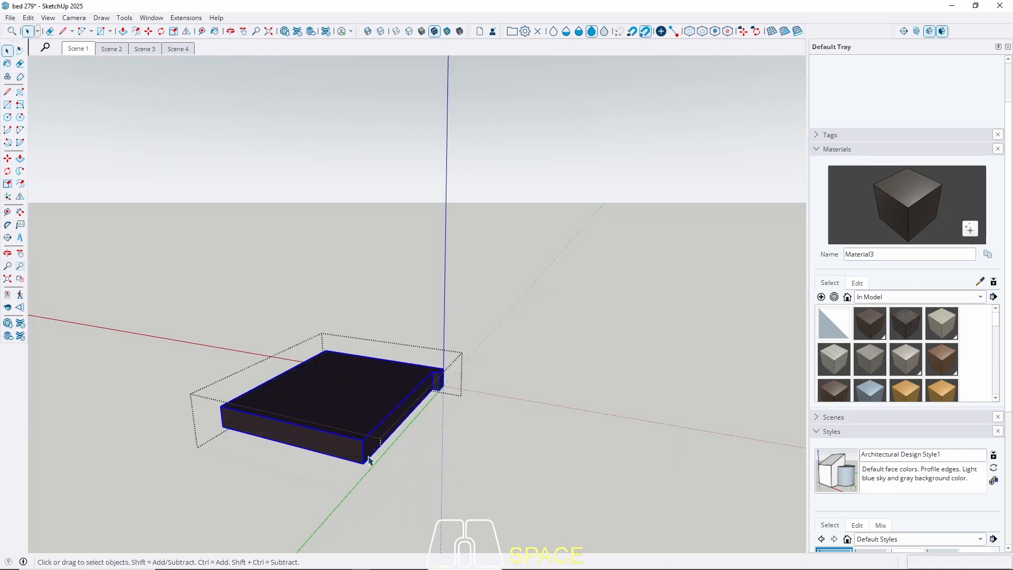
# Paint the front panels of the drawers under the long wooden desk with Material3
pyautogui.press('Escape')
pyautogui.scroll(-5, 111, 438)
pyautogui.moveTo(111, 438); pyautogui.dragTo(338, 383, button='middle')
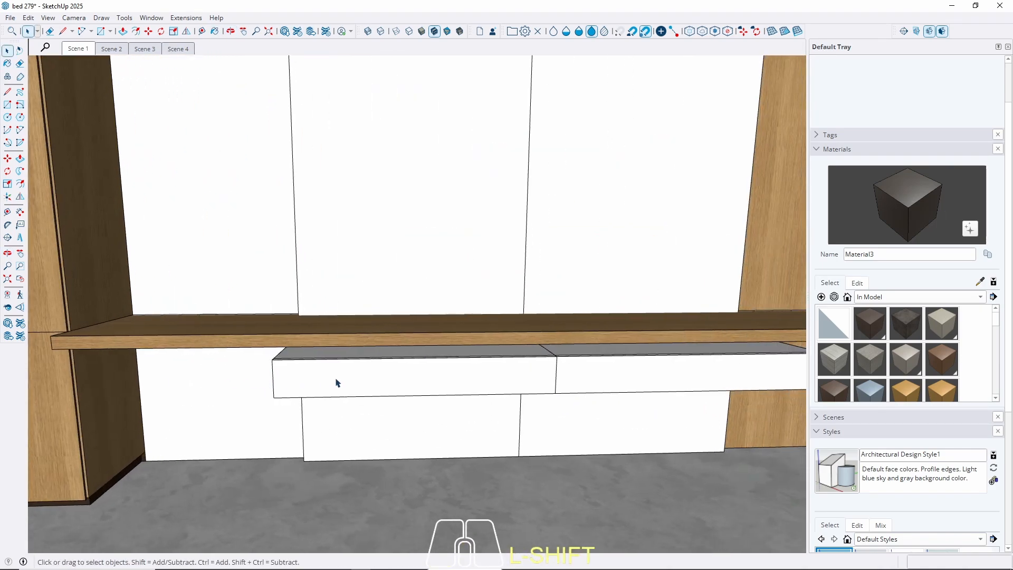
pyautogui.doubleClick(338, 382)
pyautogui.click(338, 384)
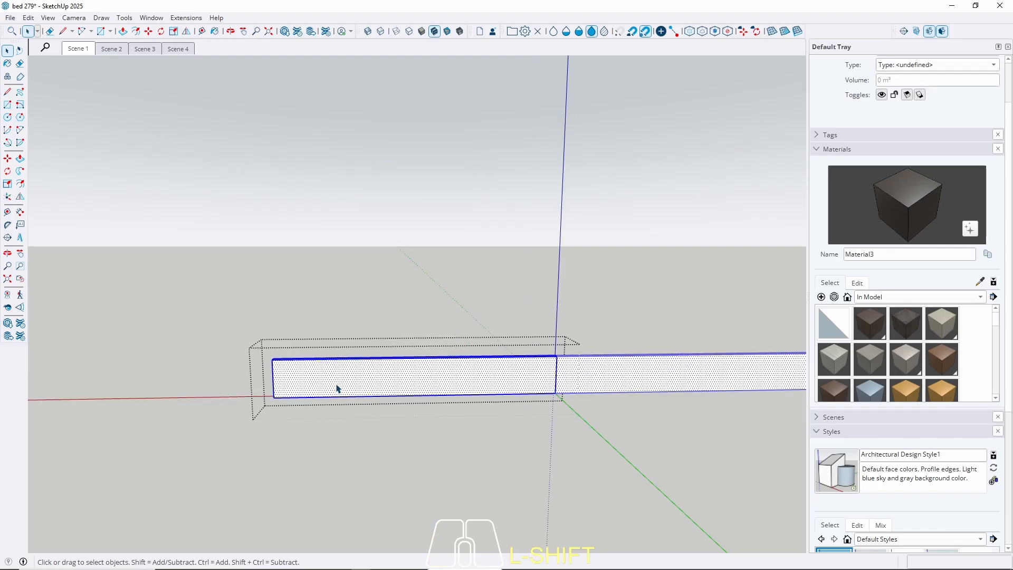
pyautogui.press('b')
pyautogui.click(340, 382)
pyautogui.press('space')
pyautogui.moveTo(339, 382); pyautogui.dragTo(401, 369, button='middle')
pyautogui.press('Escape')
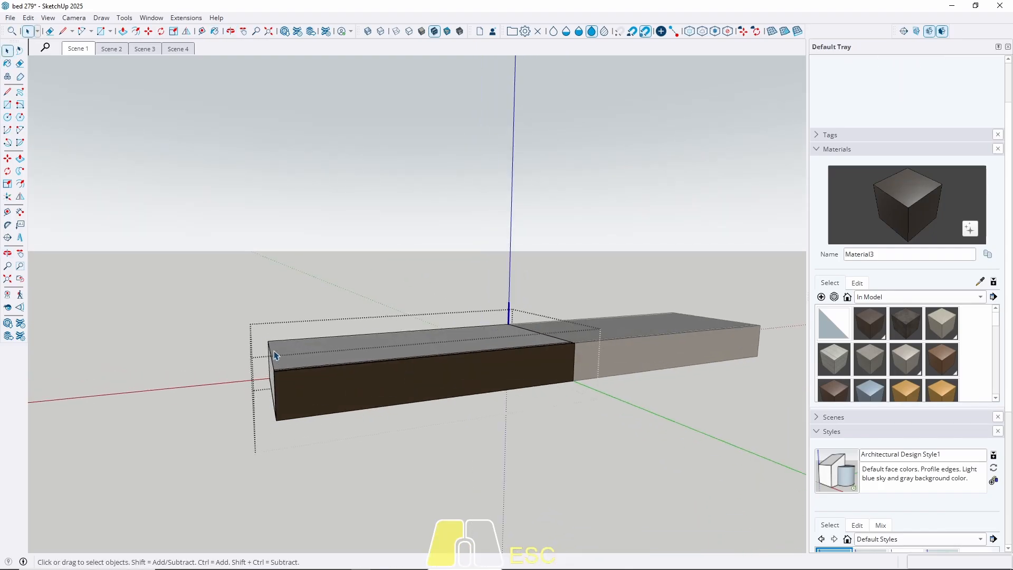
# Paint the drawer bodies behind those fronts under the desk with Material3 and return to the Scene 1 view
pyautogui.tripleClick(273, 355)
pyautogui.press('b')
pyautogui.click(274, 354)
pyautogui.press('space')
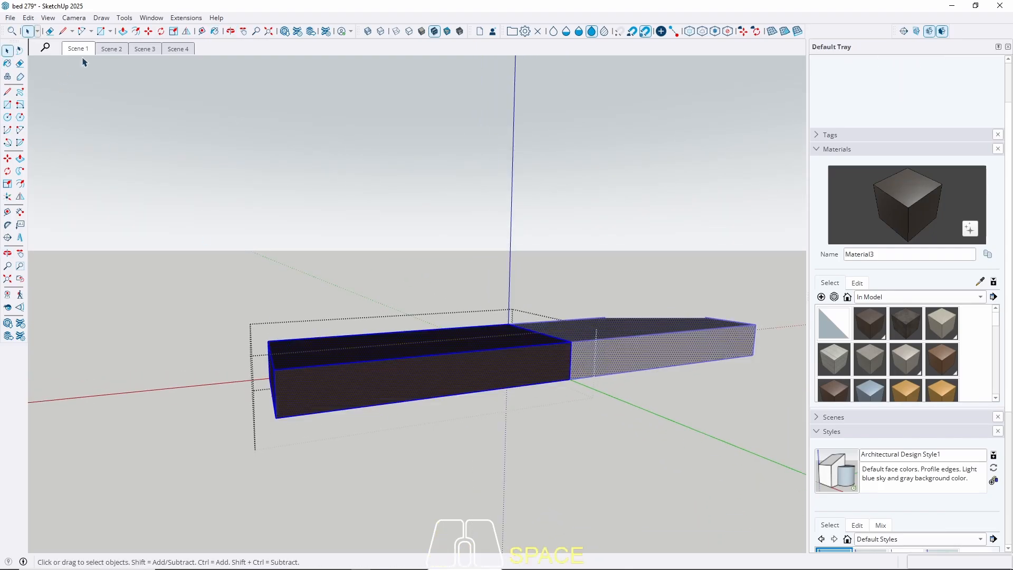
pyautogui.click(81, 49)
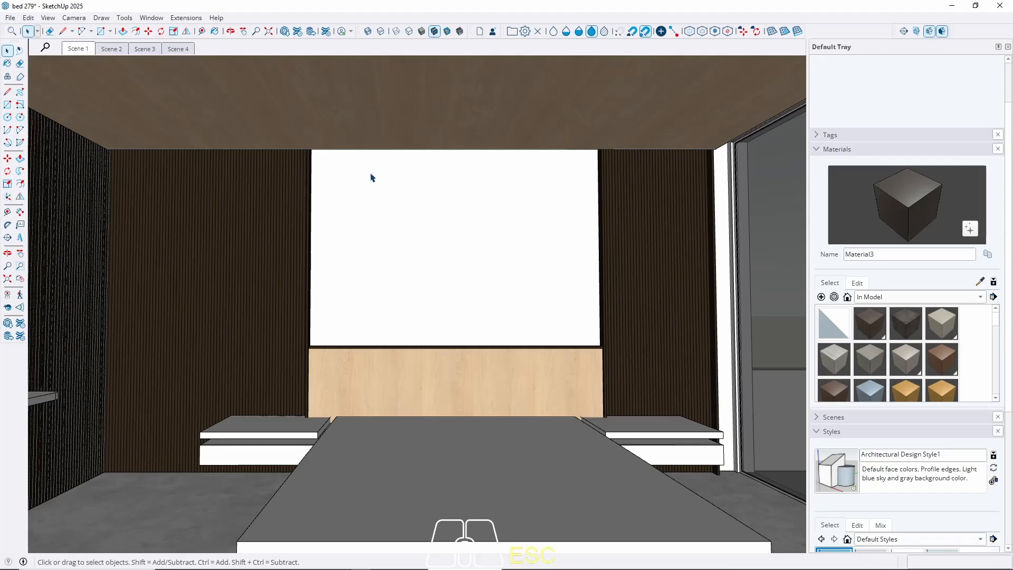
# Paint the top slab of the nightstand beside the bed with Material3
pyautogui.moveTo(279, 302); pyautogui.dragTo(452, 402, button='middle')
pyautogui.doubleClick(443, 403)
pyautogui.doubleClick(443, 398)
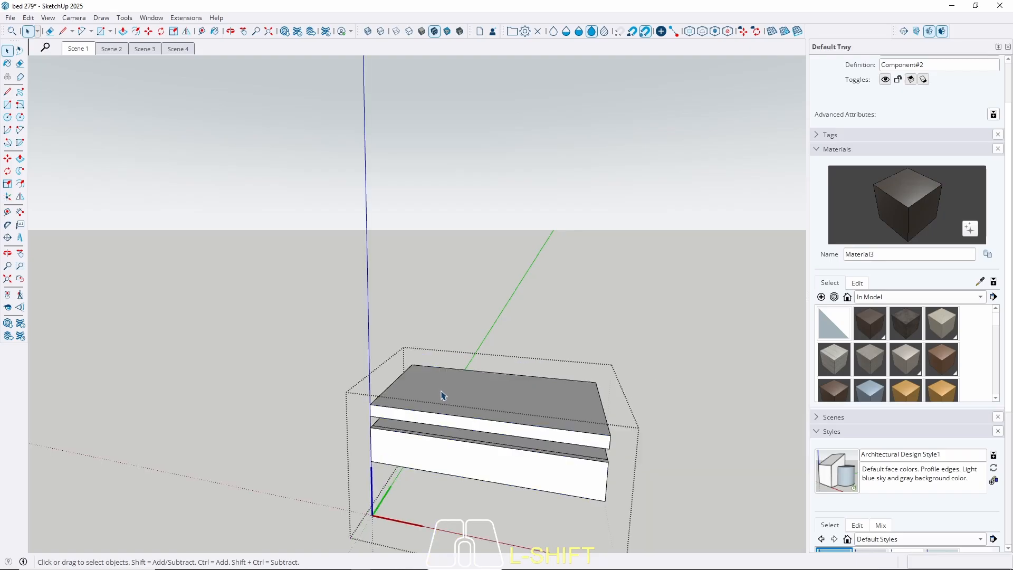
pyautogui.click(444, 397)
pyautogui.doubleClick(449, 385)
pyautogui.tripleClick(449, 385)
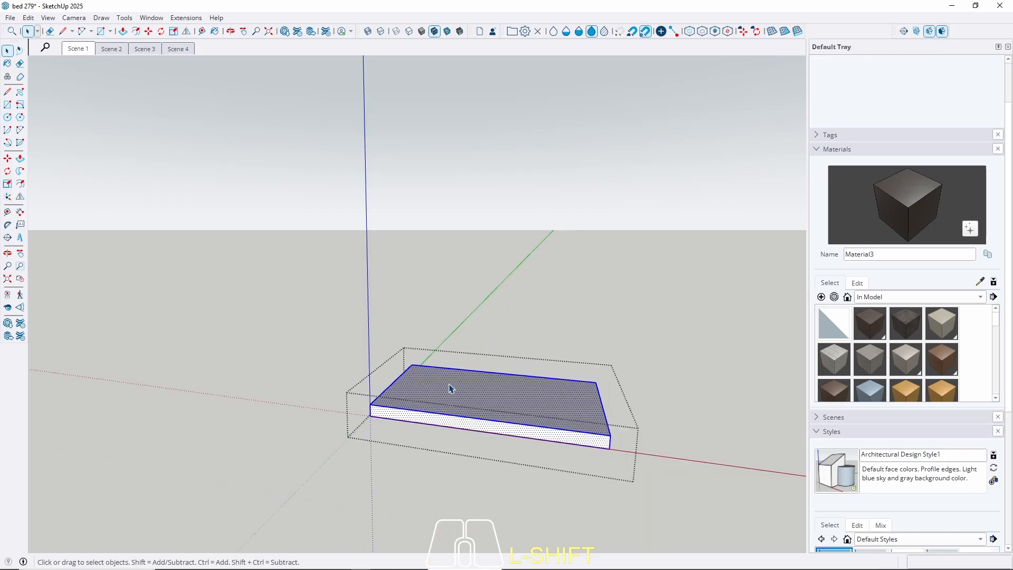
pyautogui.press('b')
pyautogui.click(448, 381)
pyautogui.press('space')
pyautogui.press('Escape')
pyautogui.moveTo(450, 405); pyautogui.dragTo(416, 404, button='middle')
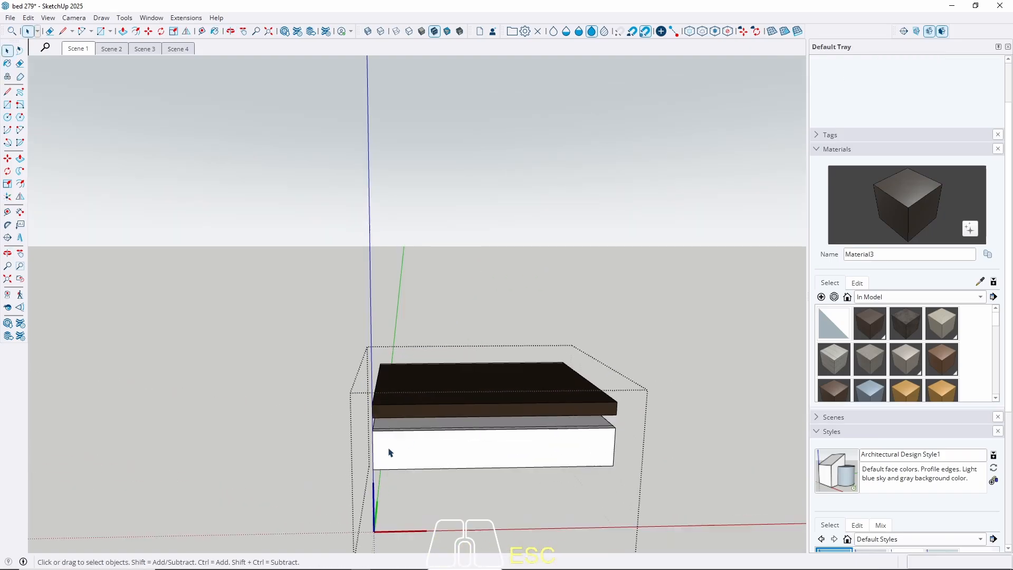
# Paint the front panel of the nightstand's lower drawer with Material3
pyautogui.scroll(2, 389, 450)
pyautogui.press('Escape')
pyautogui.doubleClick(381, 448)
pyautogui.click(382, 450)
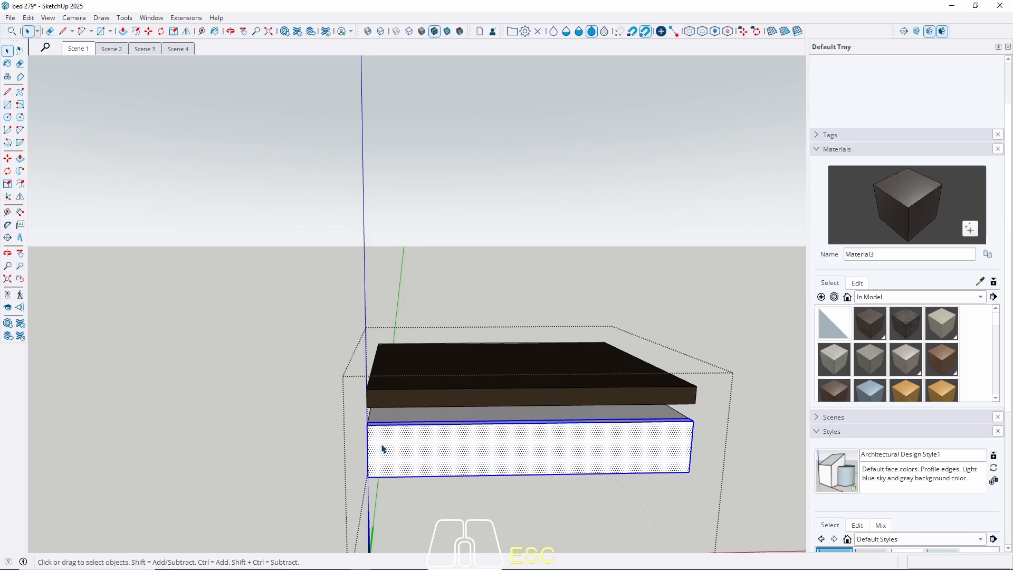
pyautogui.press('b')
pyautogui.click(385, 441)
pyautogui.press('space')
# Paint the body of the nightstand's lower drawer with Material3 and return to the Scene 1 view
pyautogui.scroll(2, 386, 419)
pyautogui.doubleClick(386, 417)
pyautogui.tripleClick(386, 418)
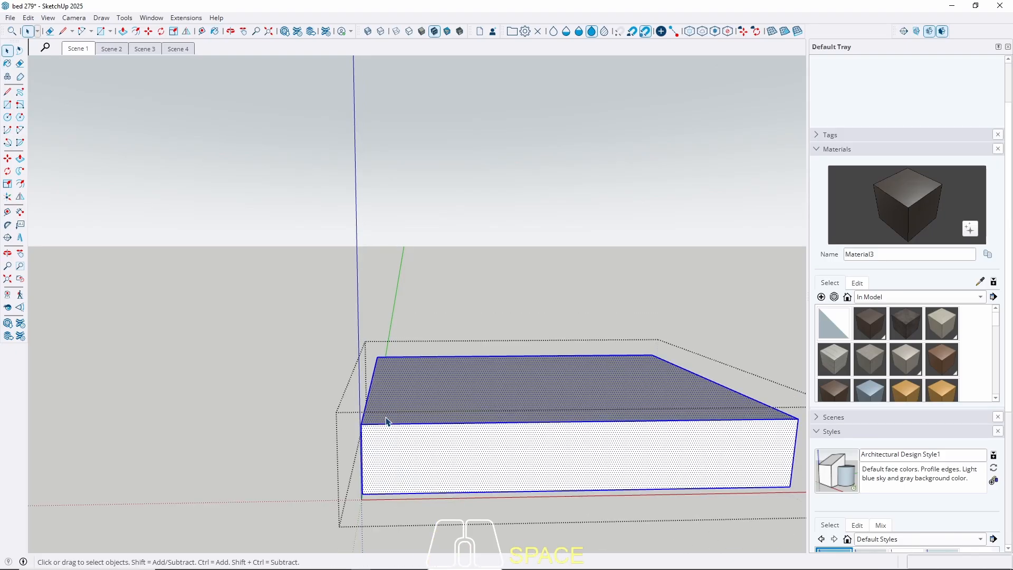
pyautogui.press('b')
pyautogui.click(390, 414)
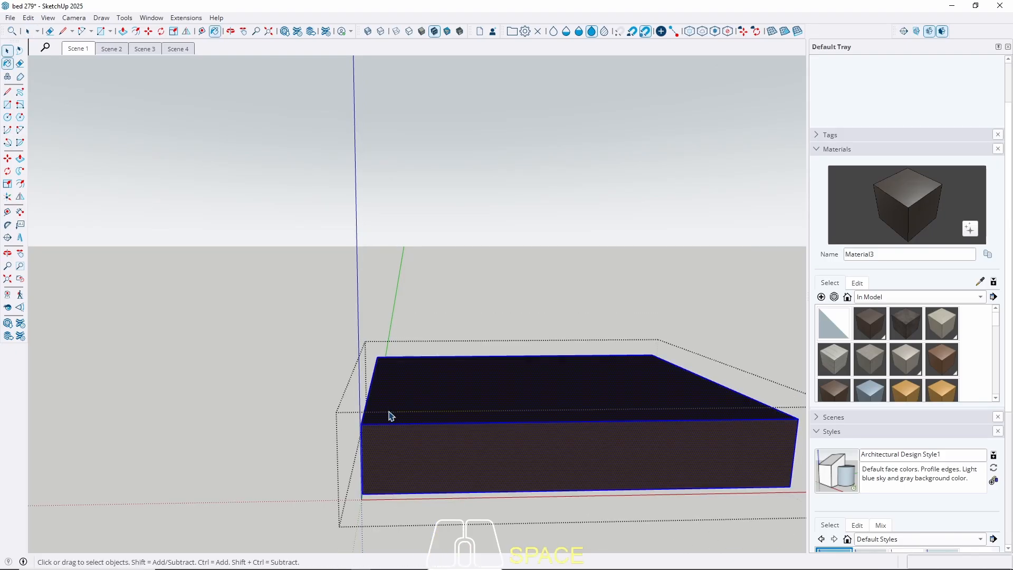
pyautogui.press('Escape')
pyautogui.press('Escape')
pyautogui.click(78, 49)
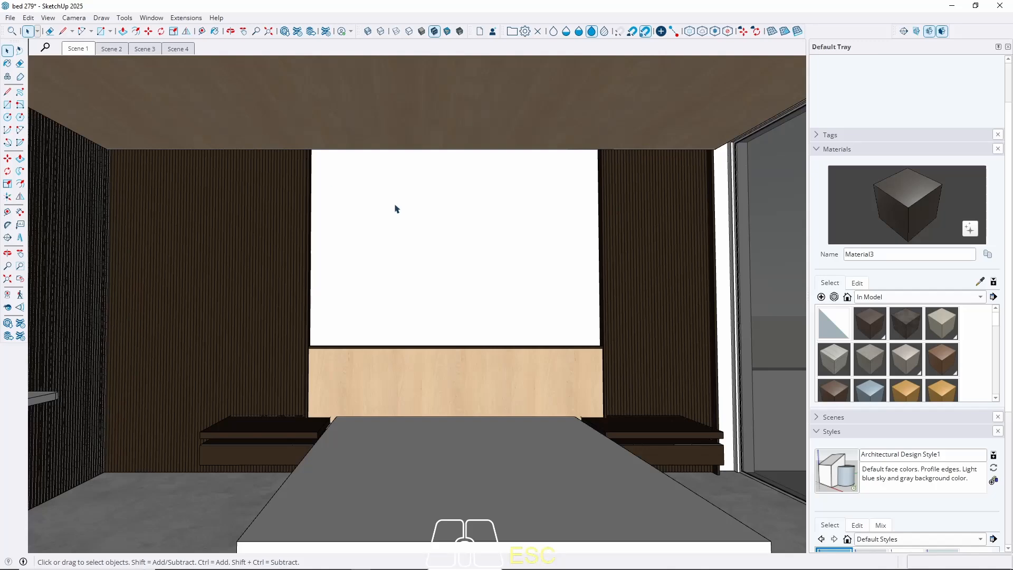
pyautogui.moveTo(457, 263)
pyautogui.mouseDown(button='middle')
pyautogui.moveTo(452, 253)
pyautogui.moveTo(446, 276)
pyautogui.mouseUp(button='middle')
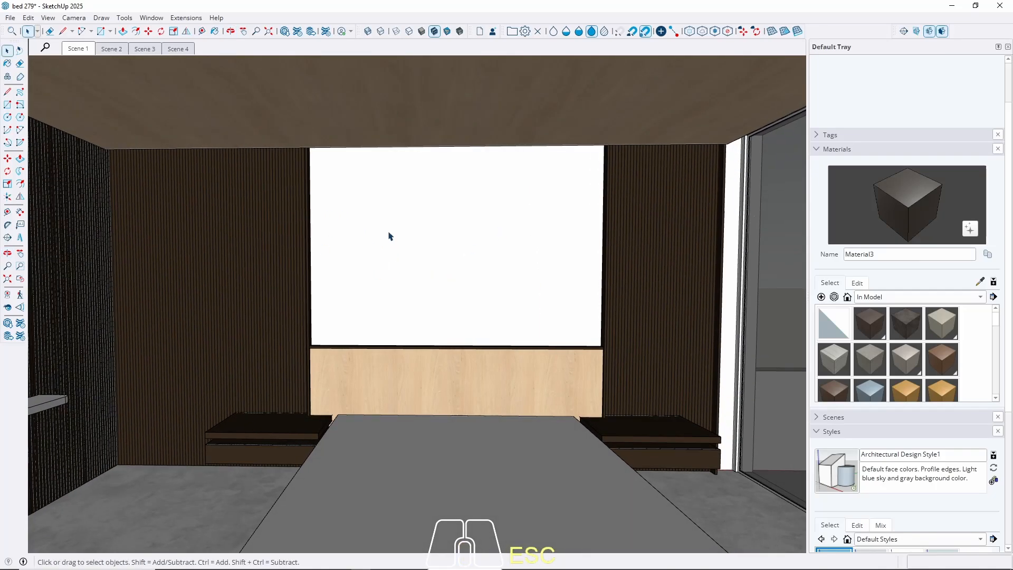
pyautogui.moveTo(340, 297); pyautogui.dragTo(172, 143, button='middle')
pyautogui.click(80, 49)
# Sample Material2 from the desk top and paint the floating shelf on the dark slatted wall with it
pyautogui.click(111, 49)
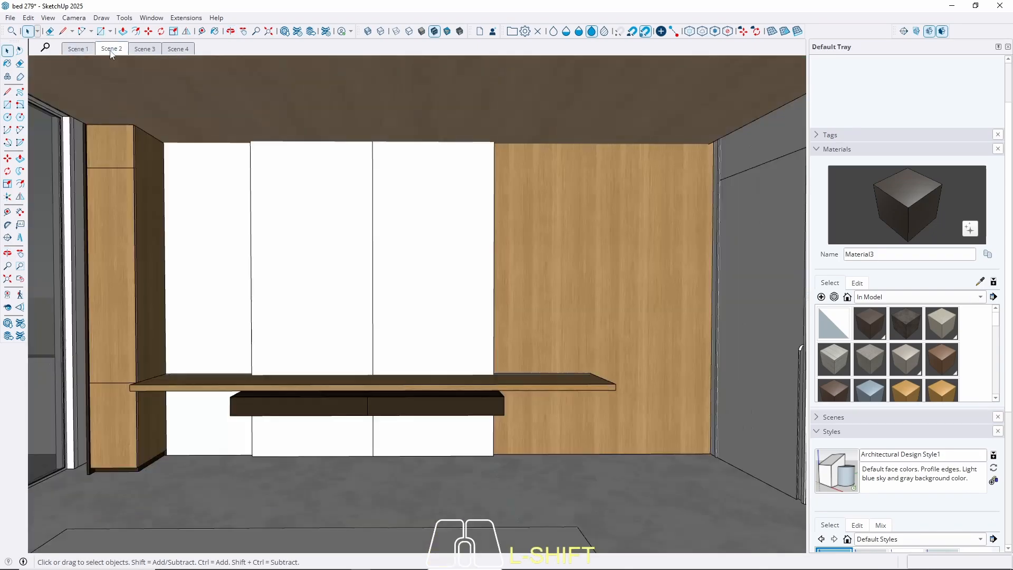
pyautogui.moveTo(515, 357); pyautogui.dragTo(293, 412, button='middle')
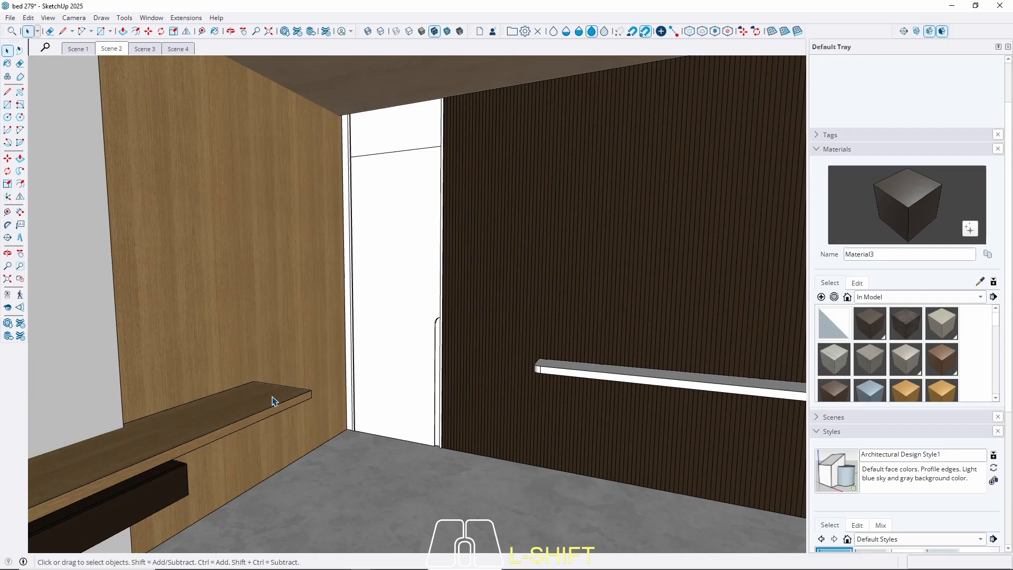
pyautogui.press('b')
pyautogui.keyDown('alt'); pyautogui.click(272, 395); pyautogui.keyUp('alt')
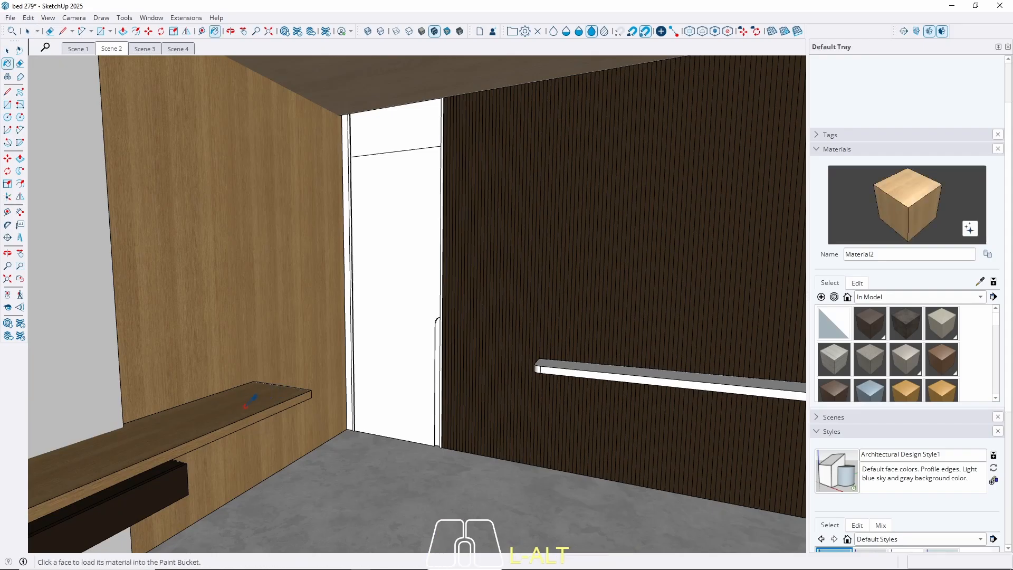
pyautogui.press('space')
pyautogui.doubleClick(570, 372)
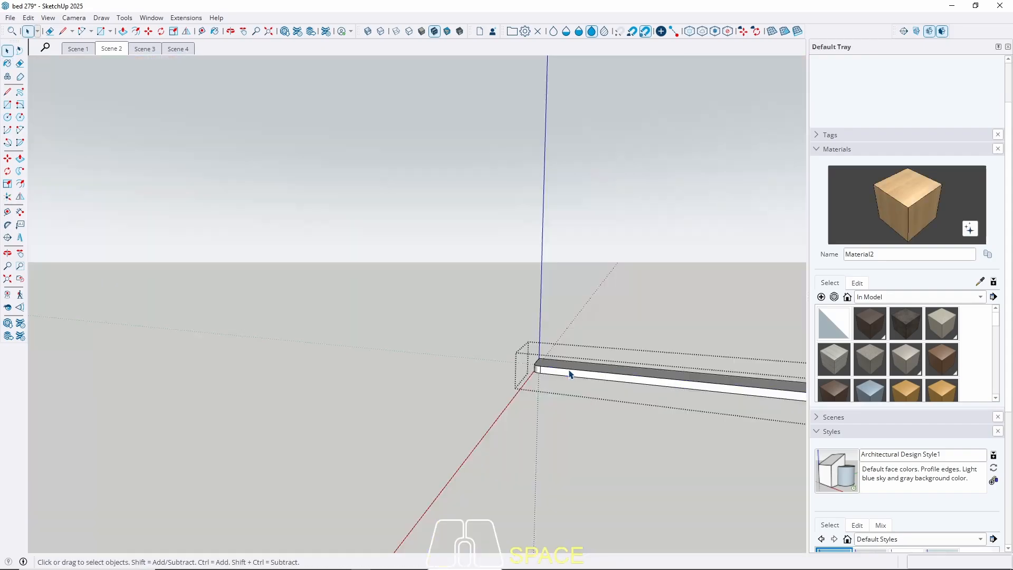
pyautogui.tripleClick(570, 372)
pyautogui.press('b')
pyautogui.click(569, 373)
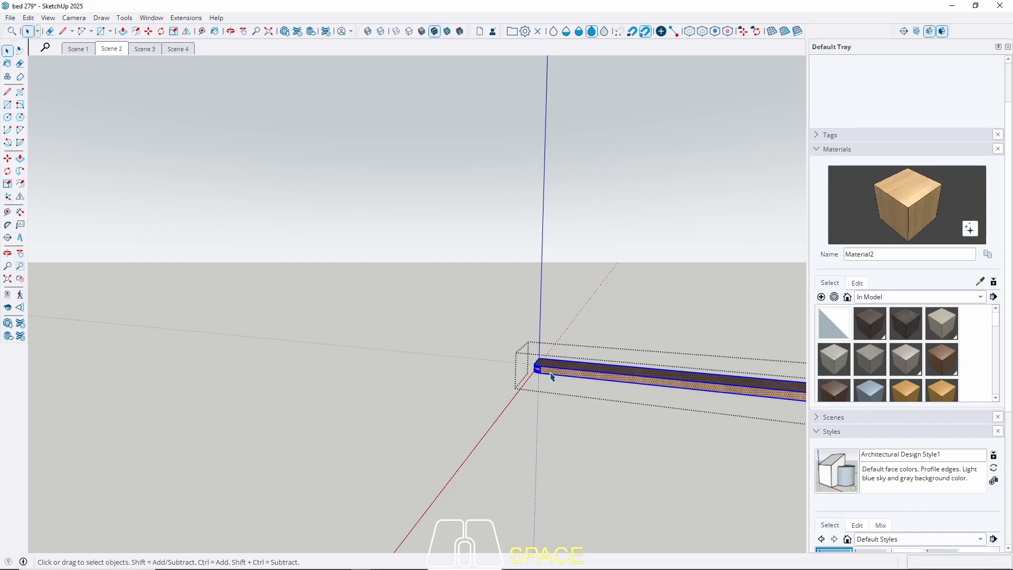
pyautogui.press('Escape')
# Sample Material2 from the desk top again and open the floating shelf for editing with all its geometry selected
pyautogui.moveTo(388, 385); pyautogui.dragTo(493, 366, button='middle')
pyautogui.scroll(4, 372, 410)
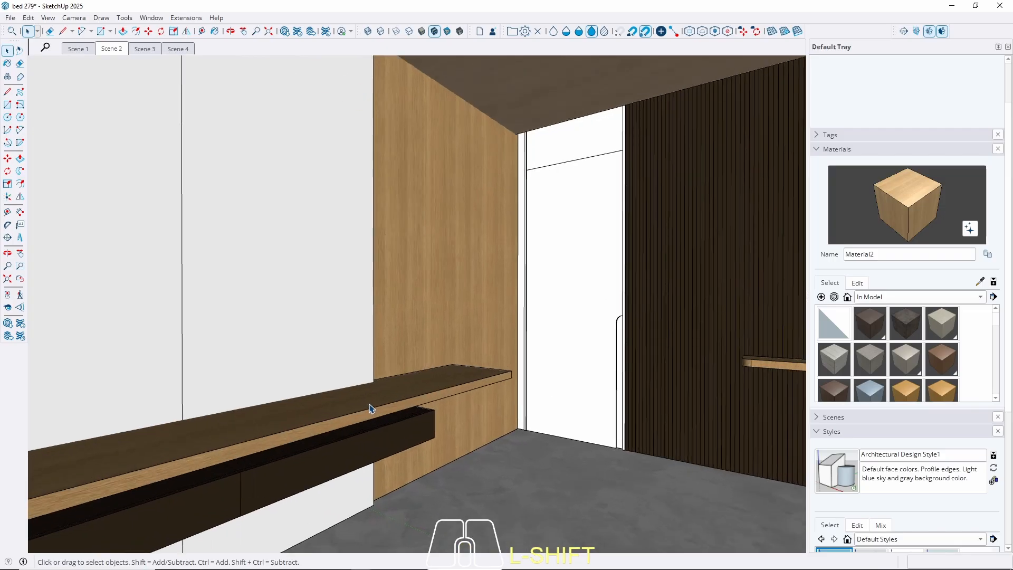
pyautogui.press('b')
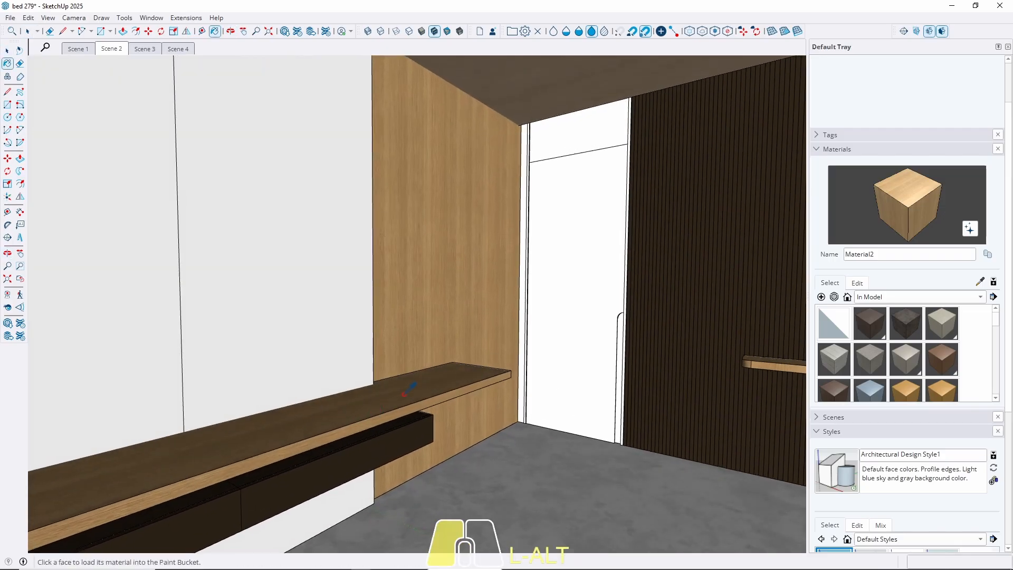
pyautogui.press('space')
pyautogui.moveTo(403, 388)
pyautogui.mouseDown(button='middle')
pyautogui.moveTo(602, 406)
pyautogui.moveTo(374, 351)
pyautogui.moveTo(386, 357)
pyautogui.moveTo(419, 459)
pyautogui.mouseUp(button='middle')
pyautogui.keyDown('shift'); pyautogui.click(410, 419); pyautogui.keyUp('shift')
pyautogui.doubleClick(409, 417)
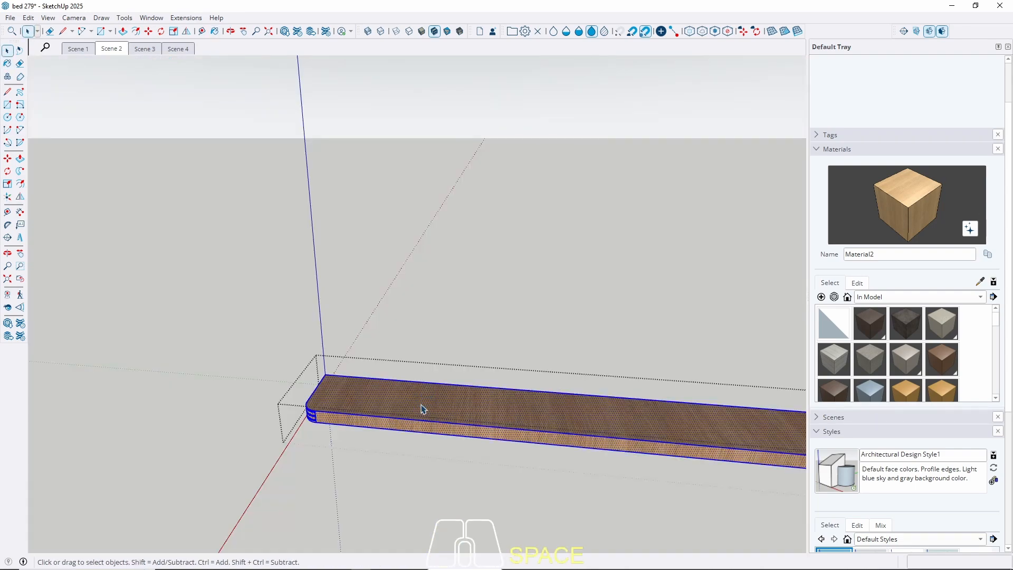
# Rotate the wood texture on the shelf's top face about 90° so the grain runs along the shelf's length
pyautogui.press('Escape')
pyautogui.click(412, 407)
pyautogui.doubleClick(410, 406)
pyautogui.click(405, 403)
pyautogui.rightClick(403, 399)
pyautogui.moveTo(588, 350)
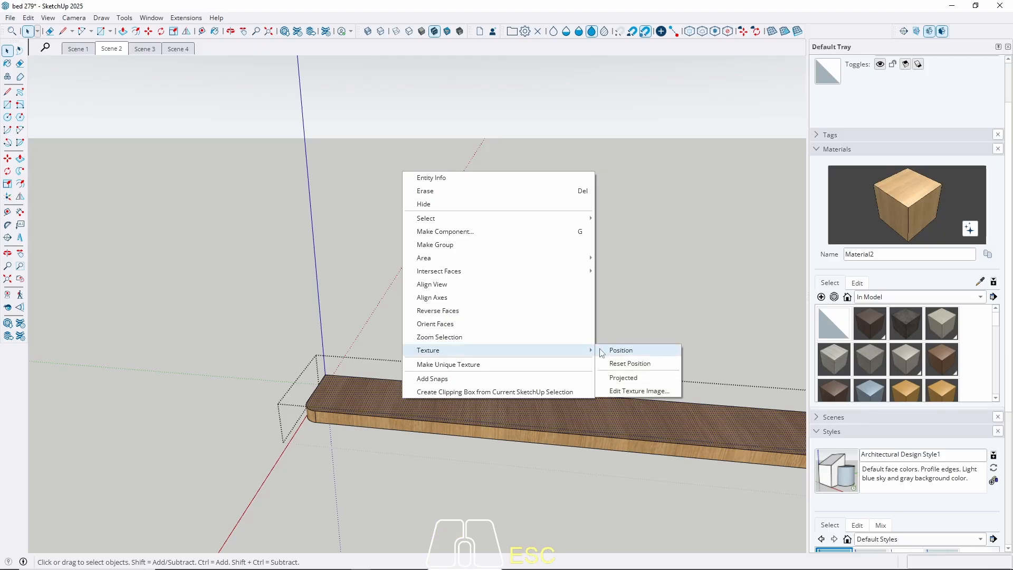
pyautogui.click(620, 350)
pyautogui.scroll(-5, 437, 403)
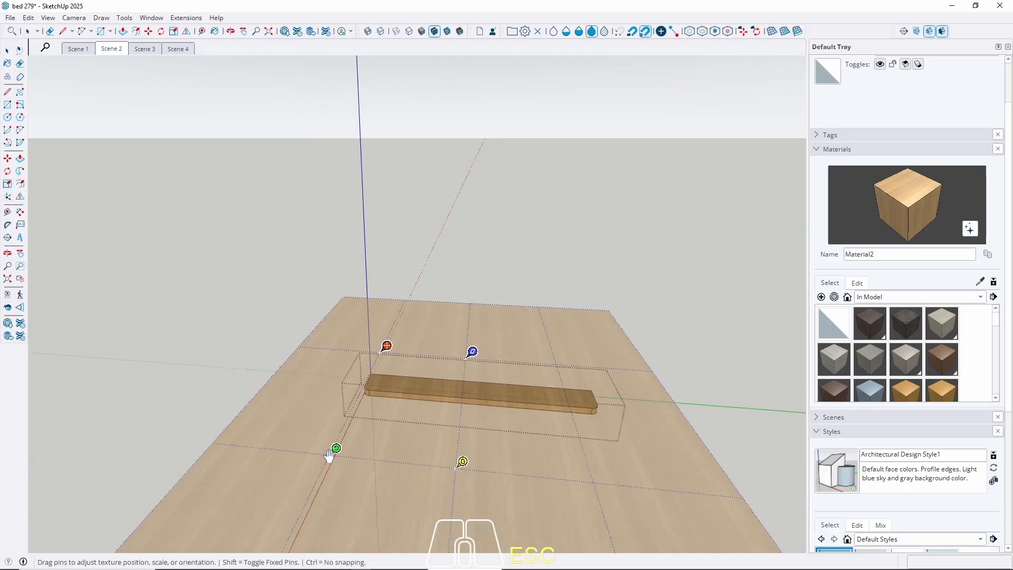
pyautogui.moveTo(336, 448); pyautogui.dragTo(540, 360)
pyautogui.rightClick(500, 392)
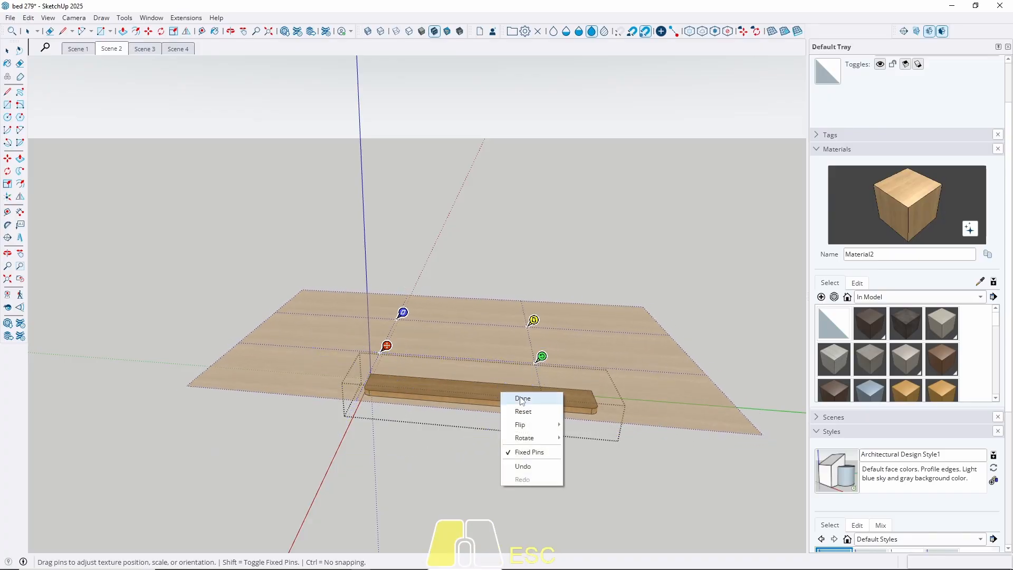
pyautogui.click(514, 397)
pyautogui.scroll(2, 457, 399)
pyautogui.scroll(2, 457, 399)
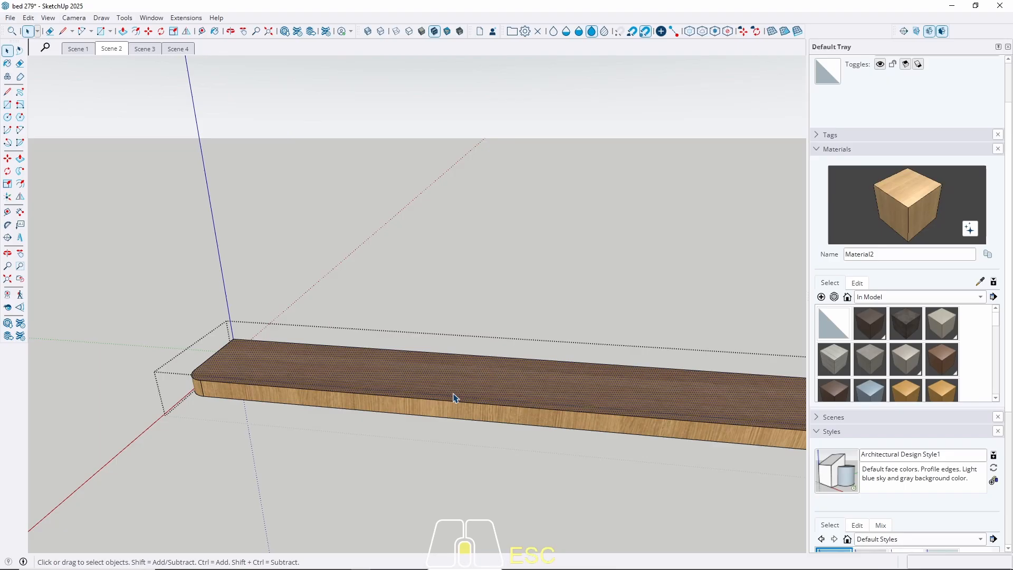
# Sample the rotated Material2 texture from the shelf's top face and apply it to all connected shelf faces
pyautogui.press('b')
pyautogui.press('alt')
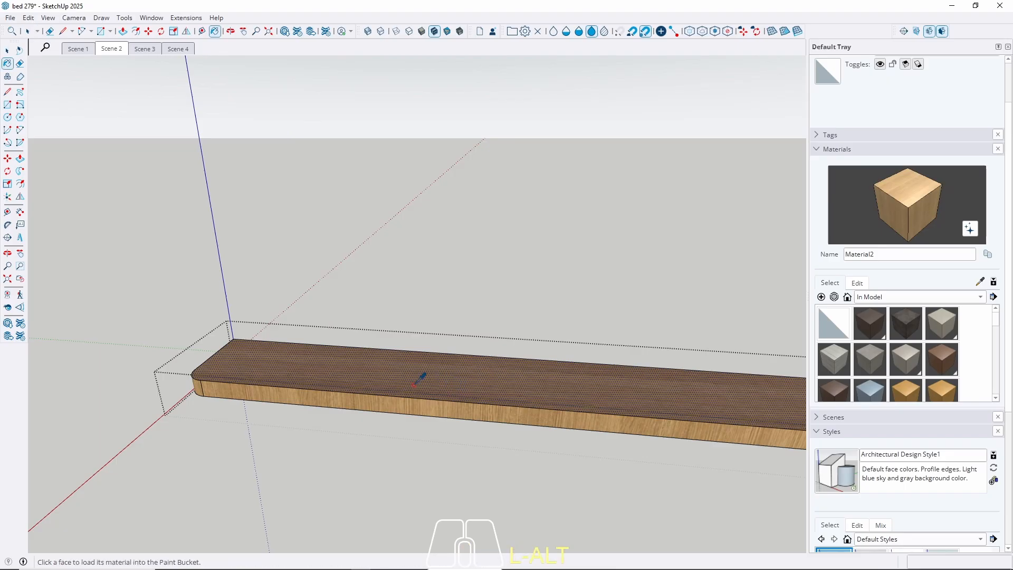
pyautogui.keyDown('alt'); pyautogui.click(410, 378); pyautogui.keyUp('alt')
pyautogui.keyDown('ctrl'); pyautogui.click(392, 372); pyautogui.keyUp('ctrl')
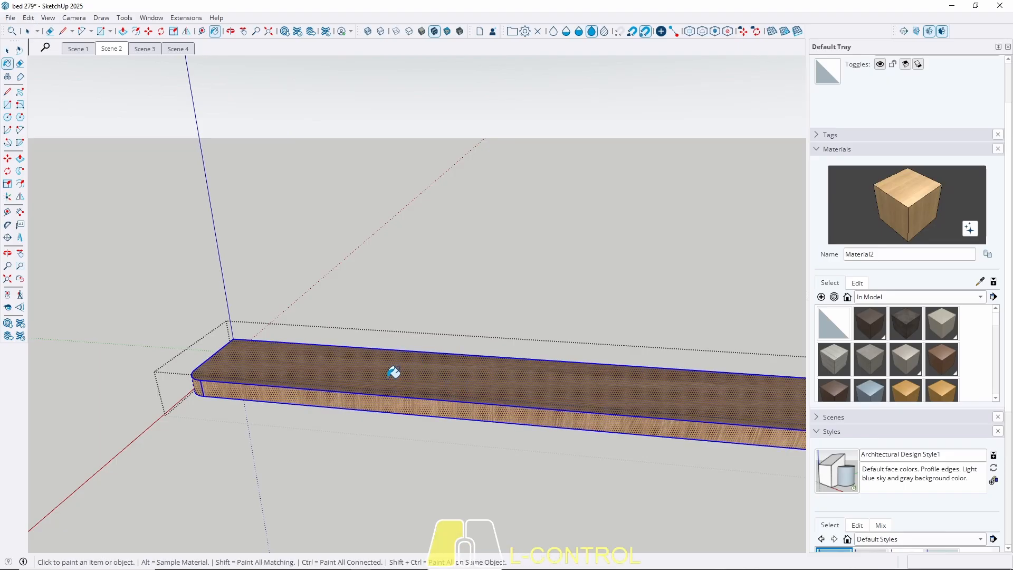
pyautogui.press('Escape')
# Paint the narrow vertical trim between the wooden wall panel and the white door with Material2, and restore the Scene 2 view
pyautogui.moveTo(350, 405); pyautogui.dragTo(481, 324, button='middle')
pyautogui.moveTo(426, 346); pyautogui.dragTo(421, 343, button='middle')
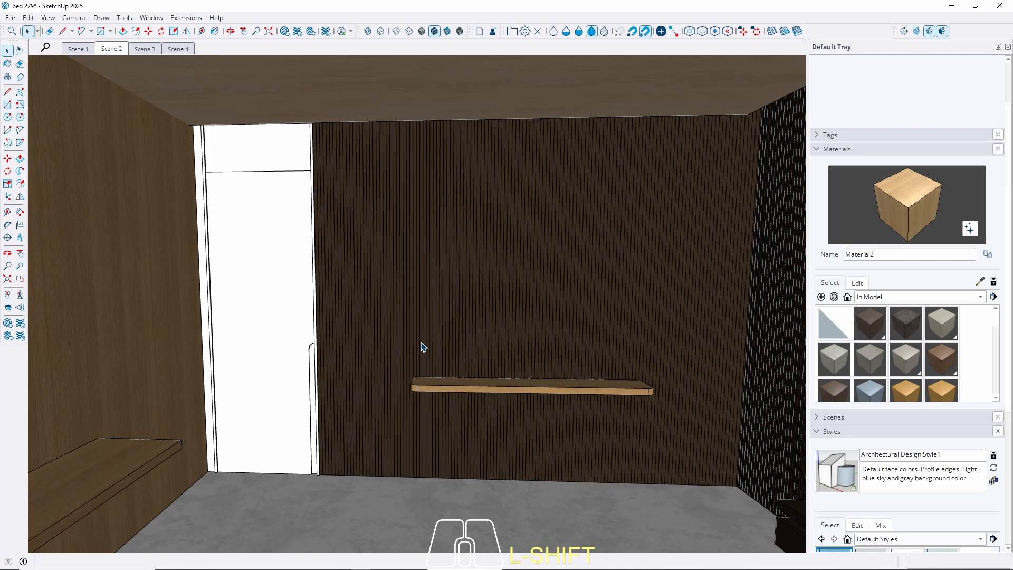
pyautogui.scroll(3, 161, 417)
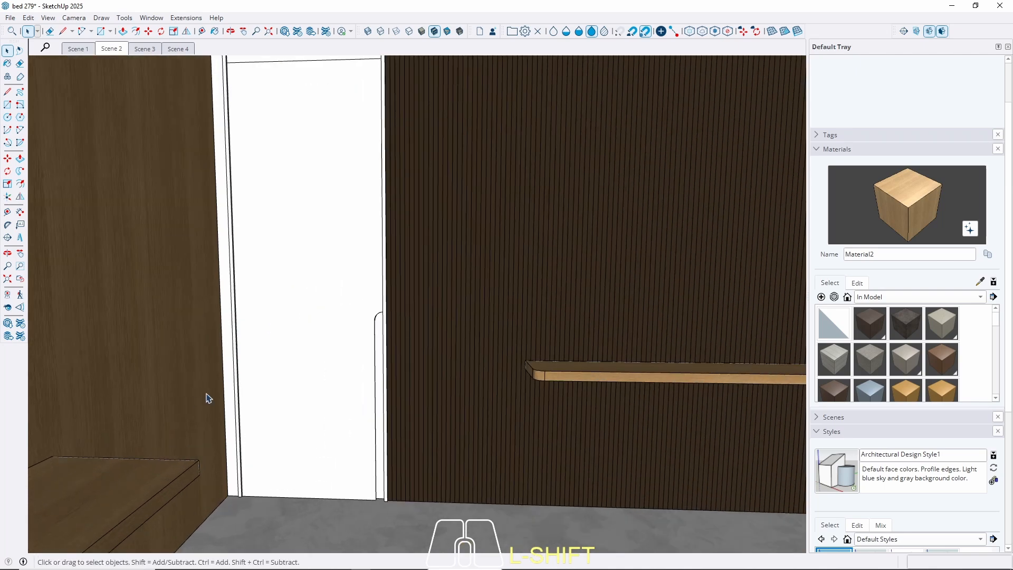
pyautogui.scroll(2, 206, 398)
pyautogui.press('b')
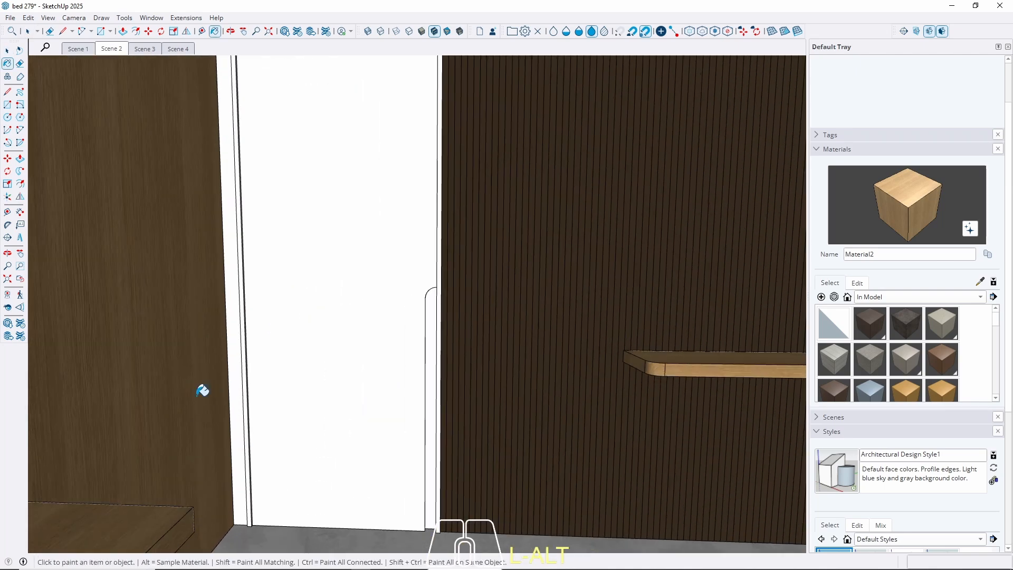
pyautogui.press('space')
pyautogui.doubleClick(240, 433)
pyautogui.press('b')
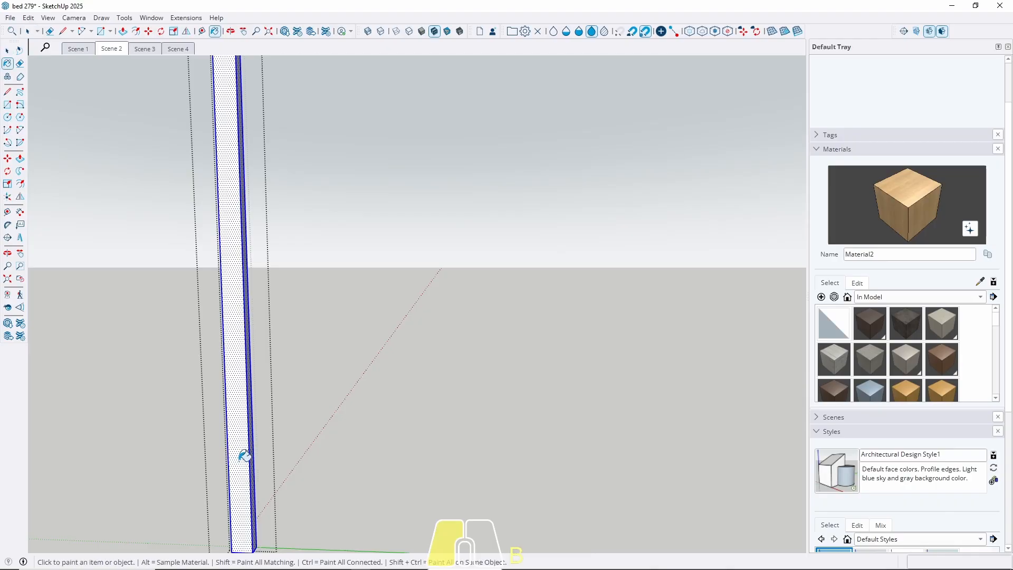
pyautogui.click(244, 454)
pyautogui.scroll(-3, 231, 457)
pyautogui.press('Escape')
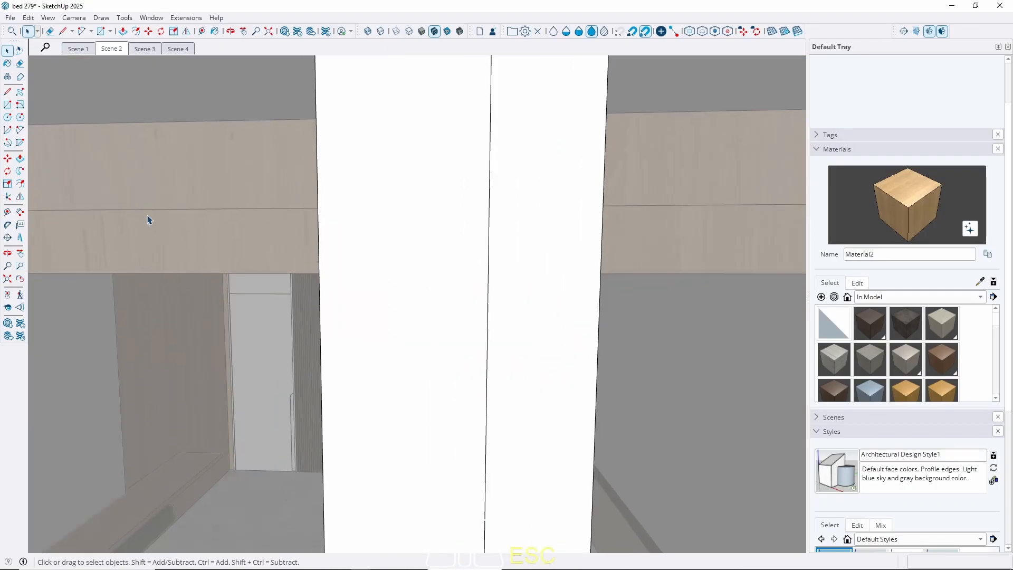
pyautogui.click(118, 56)
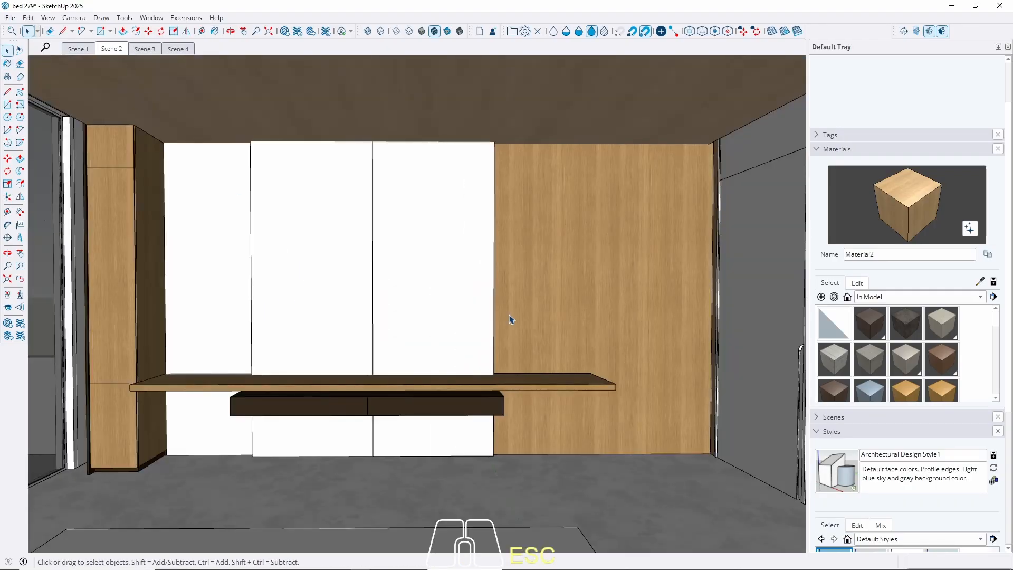
# Sample Material3 from the dark slatted wall next to the white door
pyautogui.moveTo(510, 320); pyautogui.dragTo(655, 324, button='middle')
pyautogui.scroll(5, 452, 398)
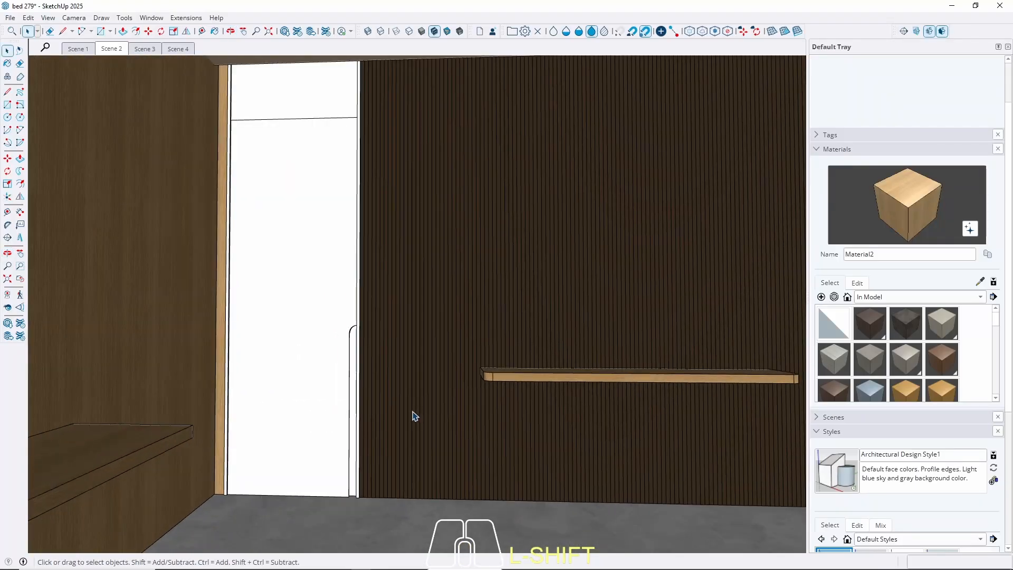
pyautogui.press('b')
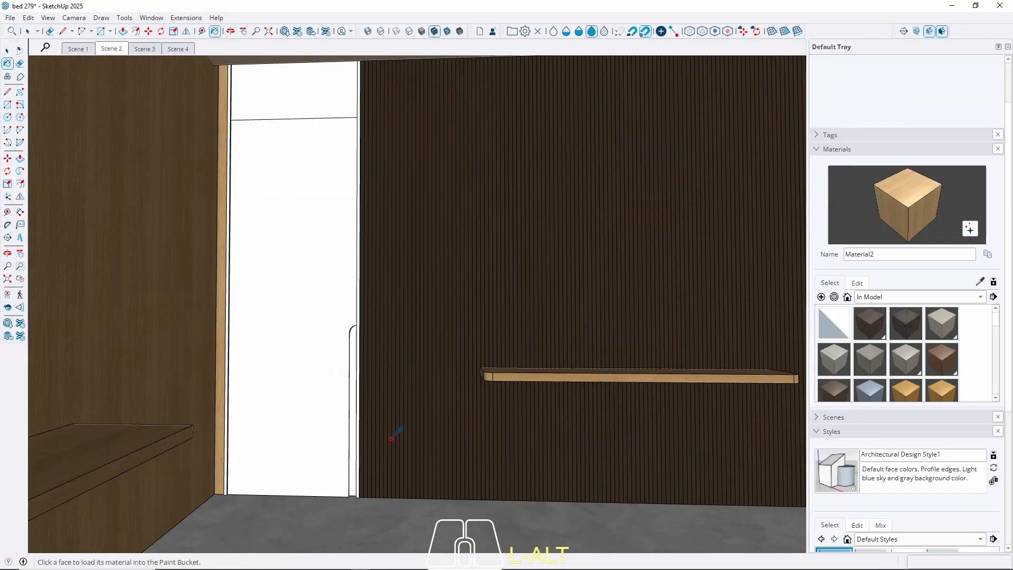
pyautogui.keyDown('alt'); pyautogui.click(397, 427); pyautogui.keyUp('alt')
pyautogui.moveTo(343, 430)
pyautogui.mouseDown(button='middle')
pyautogui.moveTo(337, 443)
pyautogui.moveTo(277, 467)
pyautogui.mouseUp(button='middle')
pyautogui.press('space')
# Paint all faces of the thin white frame strip between the oak trim and the door with Material3
pyautogui.scroll(8, 221, 460)
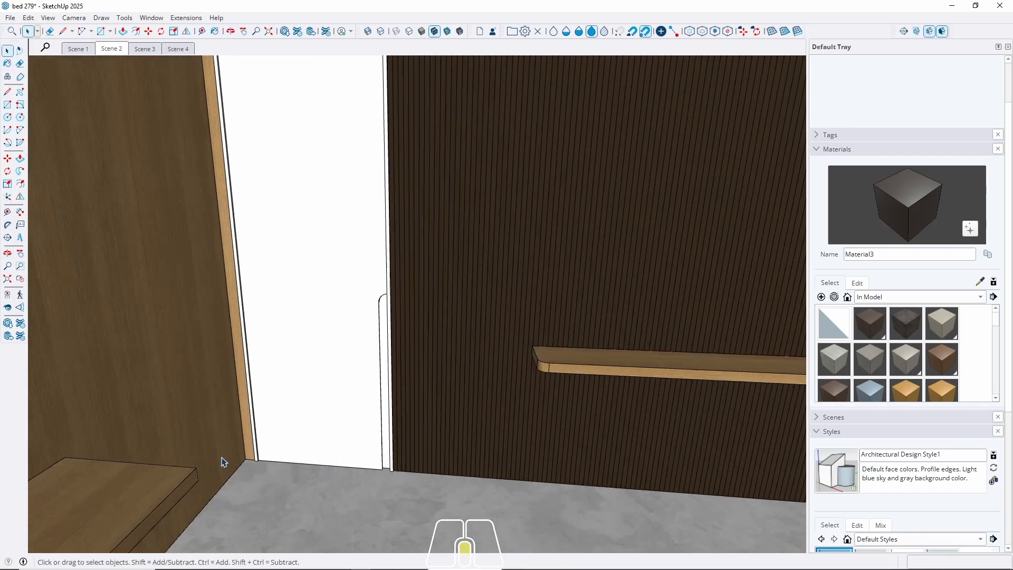
pyautogui.click(291, 457)
pyautogui.tripleClick(292, 458)
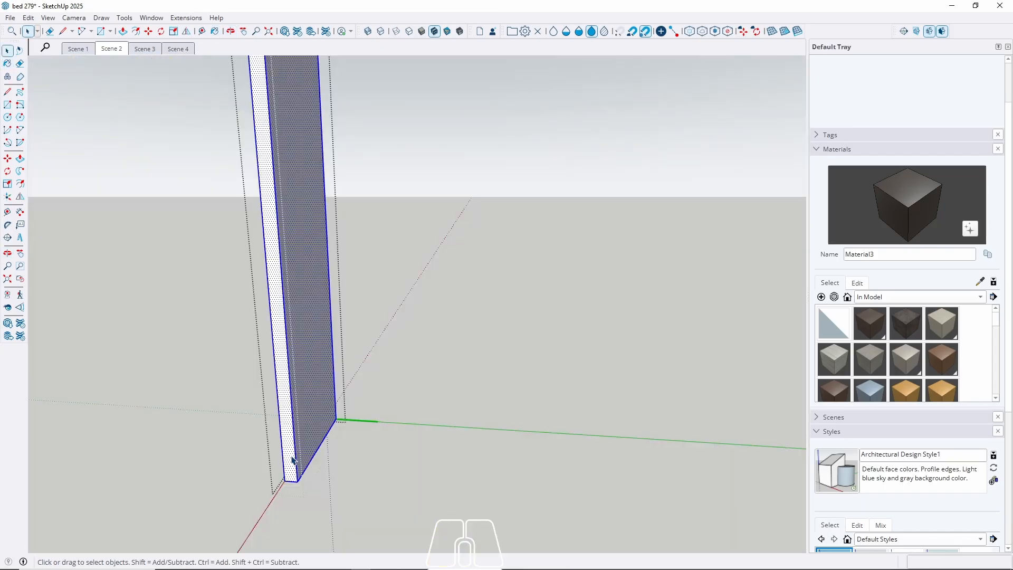
pyautogui.press('b')
pyautogui.click(292, 458)
pyautogui.press('space')
pyautogui.scroll(-3, 215, 448)
pyautogui.scroll(-3, 216, 448)
pyautogui.press('Escape')
# Inspect the matching door frame strip beside the slatted wall by opening it and closing it again
pyautogui.scroll(4, 428, 454)
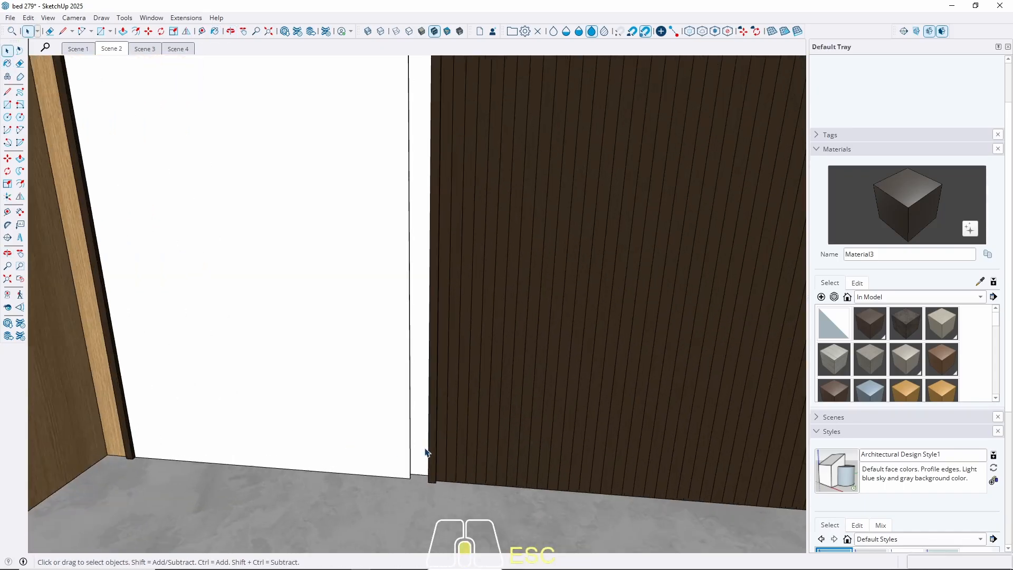
pyautogui.doubleClick(432, 470)
pyautogui.tripleClick(432, 470)
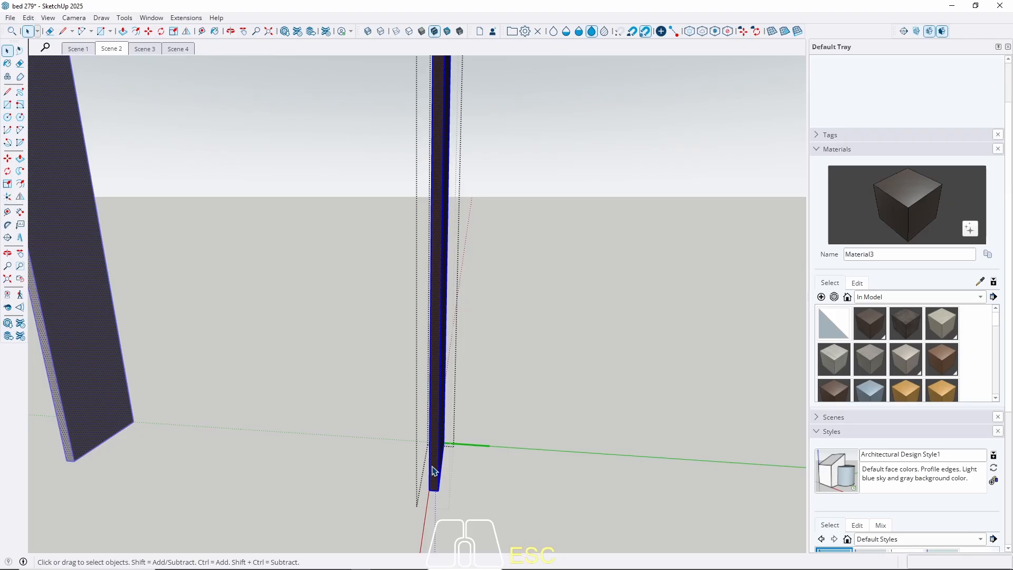
pyautogui.press('Escape')
pyautogui.scroll(-6, 341, 468)
pyautogui.moveTo(308, 454); pyautogui.dragTo(466, 240, button='middle')
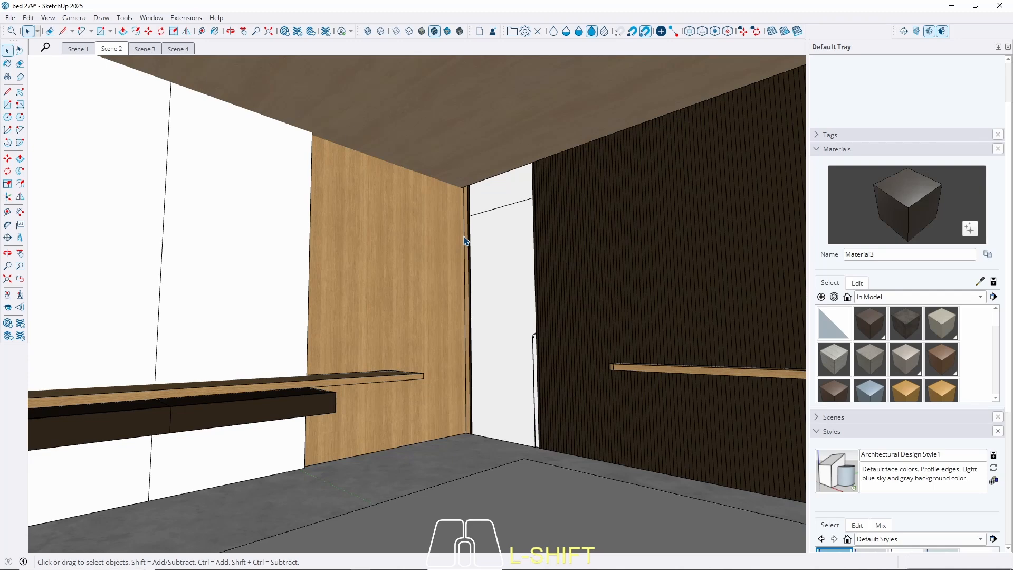
# Try painting the white door leaf with Material1 sampled from the ceiling
pyautogui.press('b')
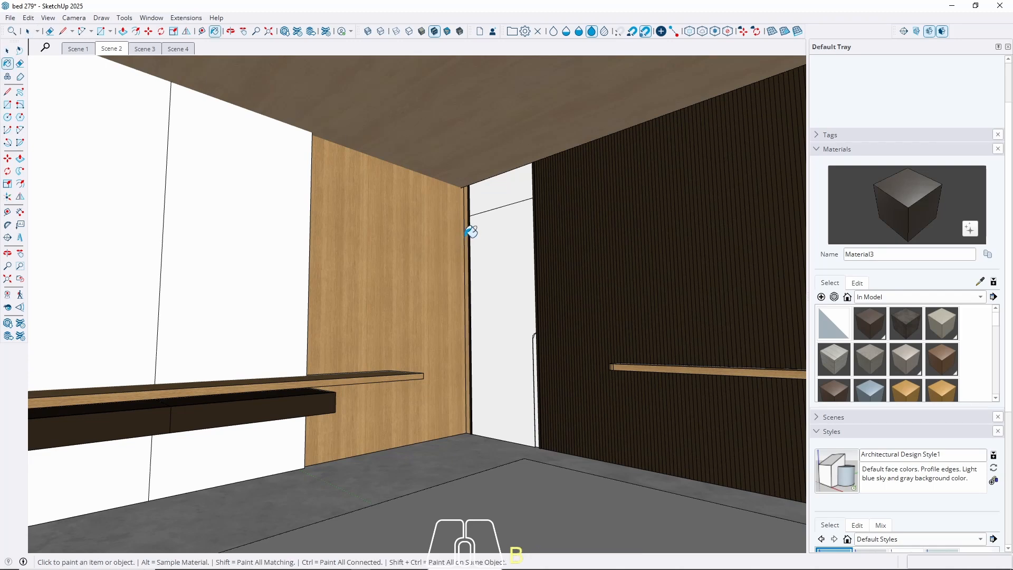
pyautogui.keyDown('alt'); pyautogui.click(482, 94); pyautogui.keyUp('alt')
pyautogui.press('space')
pyautogui.doubleClick(500, 320)
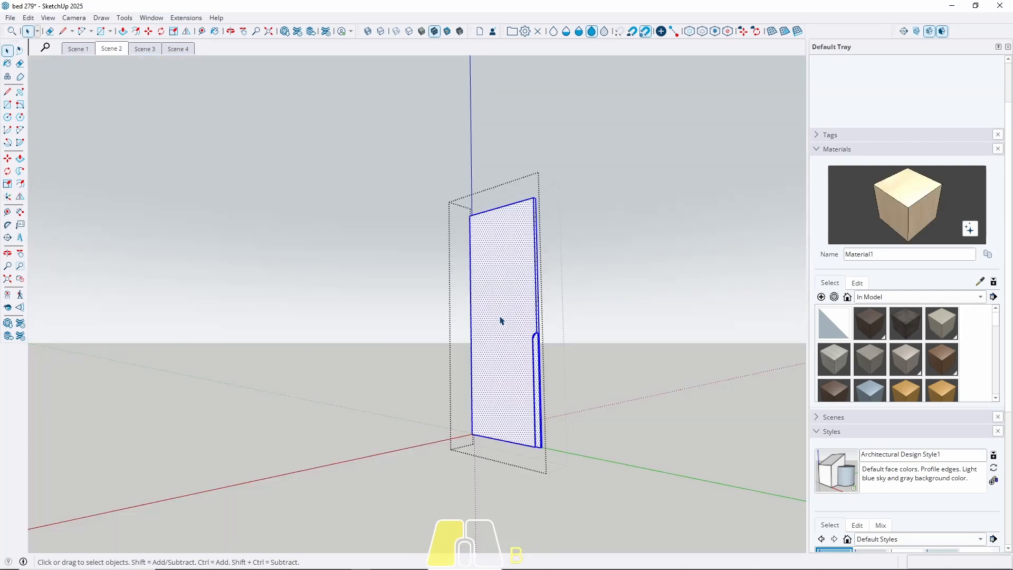
pyautogui.press('b')
pyautogui.click(499, 320)
pyautogui.press('space')
pyautogui.press('Escape')
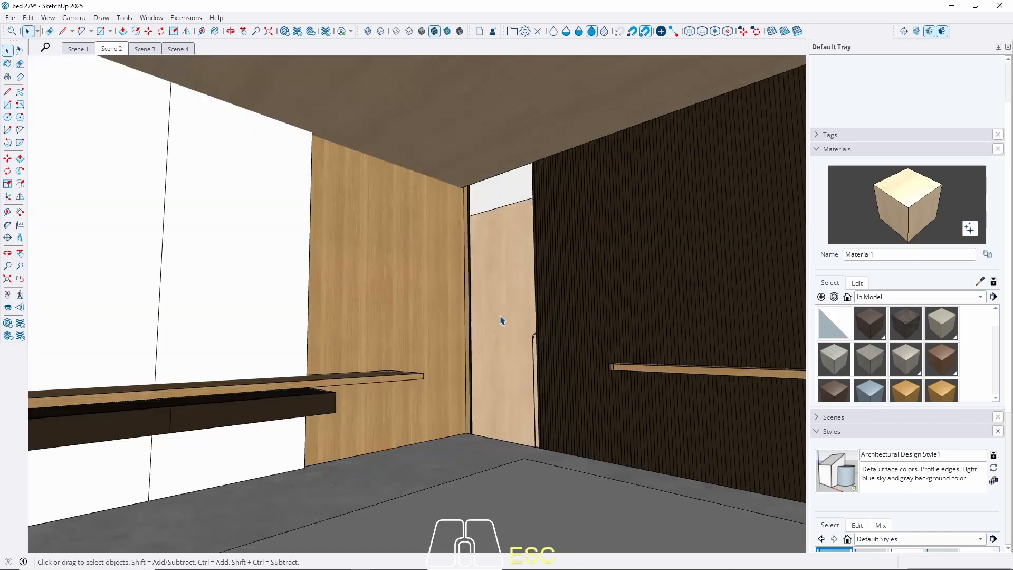
# Undo the Material1 paint on the door leaf and leave its editing context
pyautogui.moveTo(500, 318); pyautogui.dragTo(595, 341, button='middle')
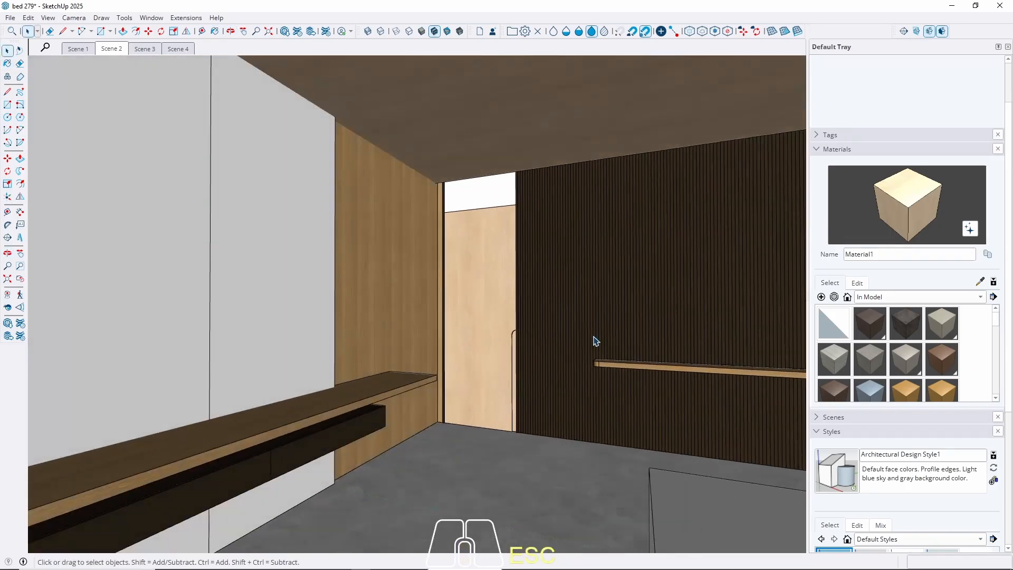
pyautogui.hotkey('ctrl', 'z')
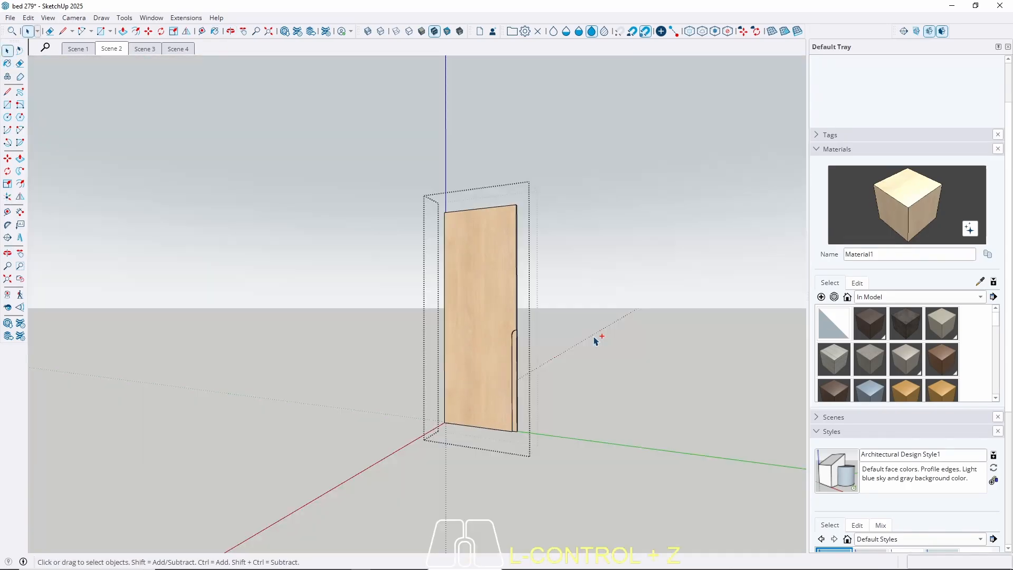
pyautogui.hotkey('ctrl', 'z')
pyautogui.press('Escape')
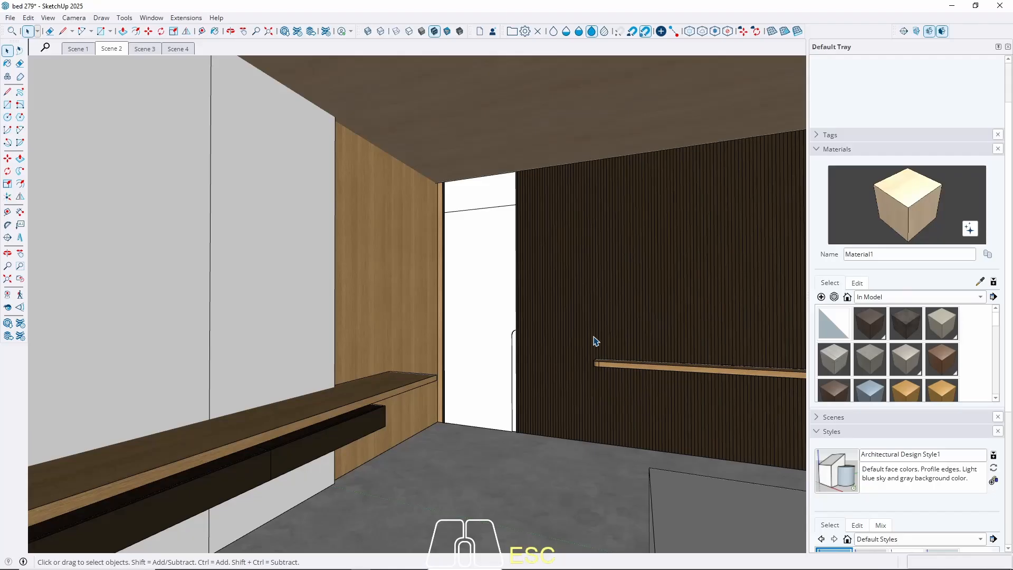
# Sample Material3 from the slatted wall and paint the white door leaf with it
pyautogui.press('b')
pyautogui.keyDown('alt'); pyautogui.click(623, 267); pyautogui.keyUp('alt')
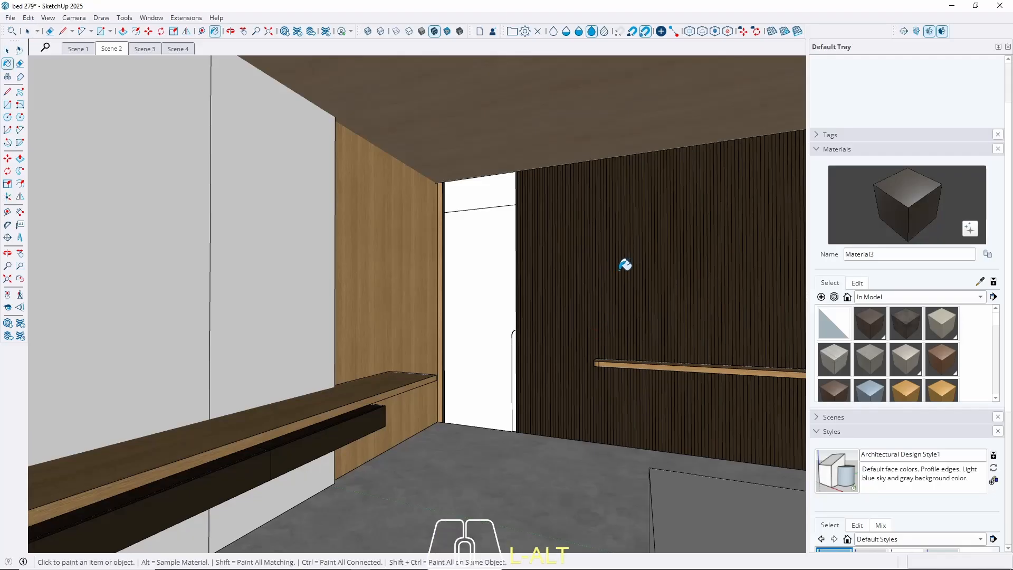
pyautogui.press('space')
pyautogui.doubleClick(487, 261)
pyautogui.click(489, 258)
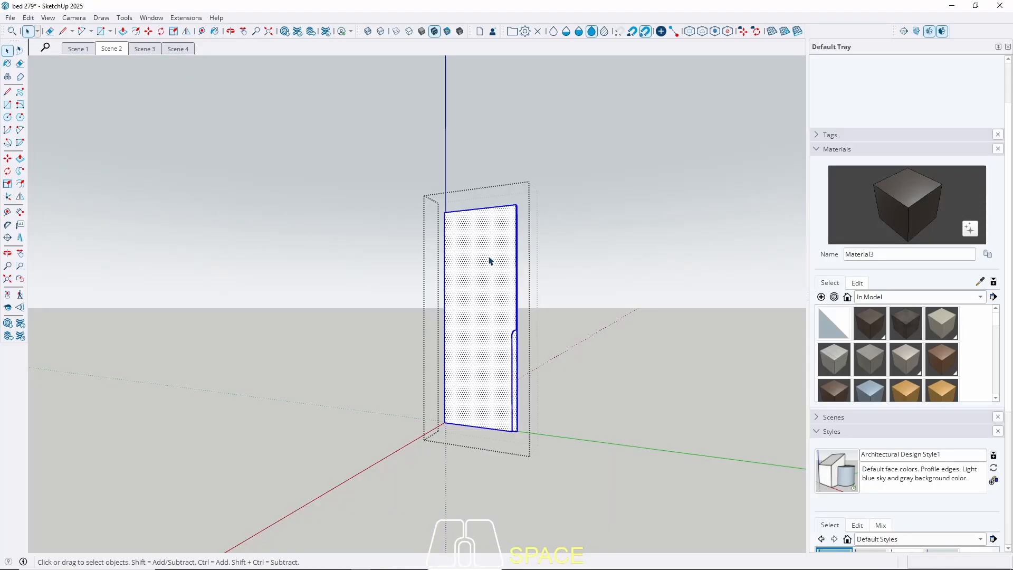
pyautogui.press('b')
pyautogui.click(494, 254)
pyautogui.press('Escape')
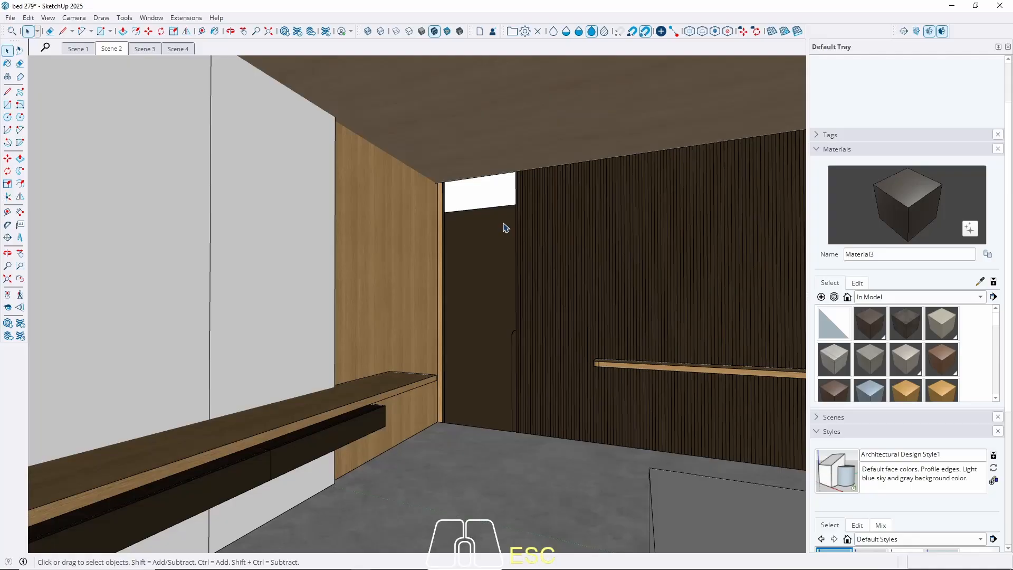
# Paint the white panel above the door with Material3
pyautogui.doubleClick(475, 201)
pyautogui.press('b')
pyautogui.click(476, 196)
pyautogui.press('space')
pyautogui.press('Escape')
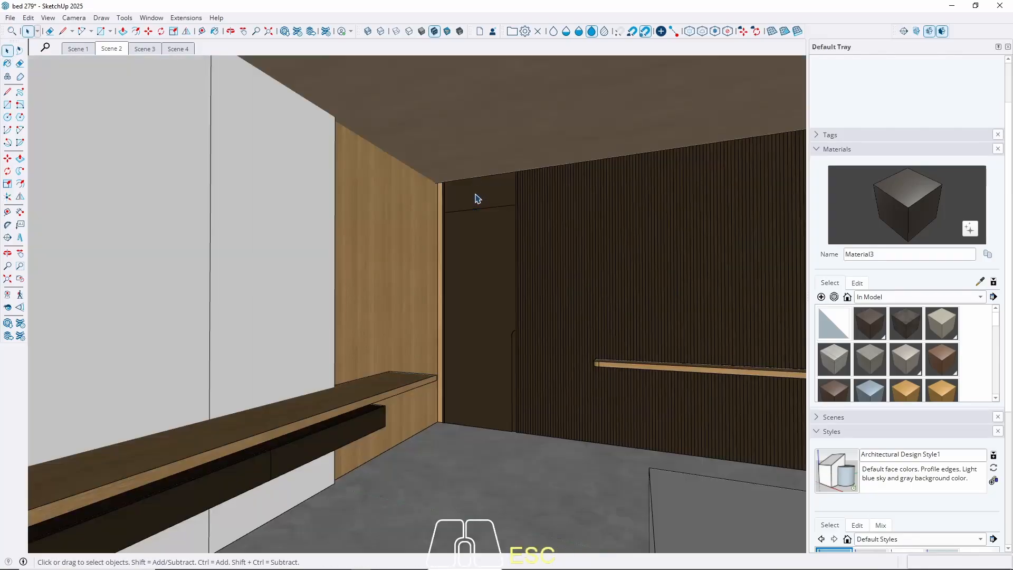
# Repaint the narrow oak vertical trim beside the door with Material3, and restore the Scene 2 view
pyautogui.moveTo(476, 199); pyautogui.dragTo(447, 278, button='middle')
pyautogui.scroll(3, 227, 185)
pyautogui.doubleClick(230, 177)
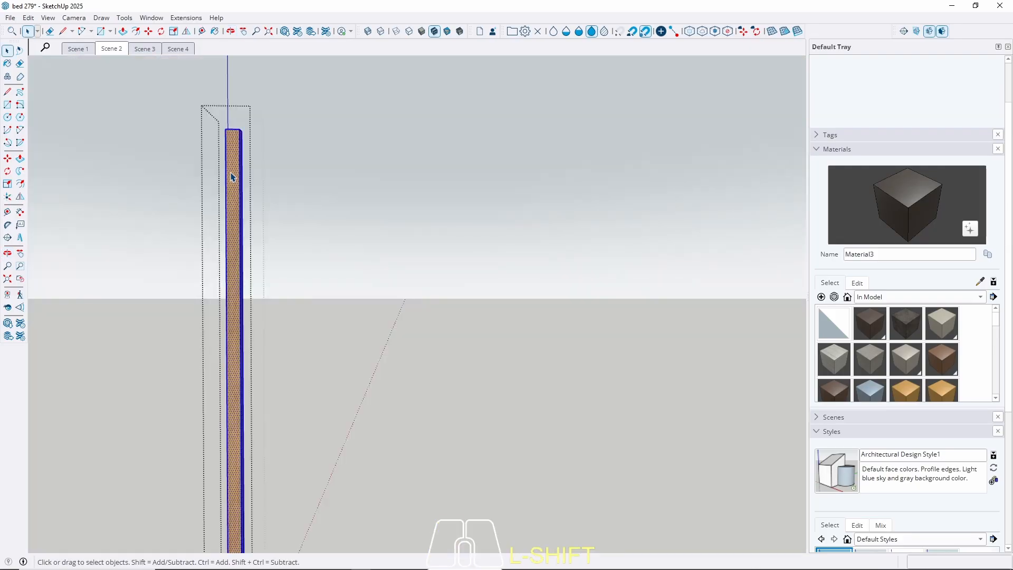
pyautogui.press('b')
pyautogui.click(231, 173)
pyautogui.press('space')
pyautogui.press('Escape')
pyautogui.scroll(-5, 230, 168)
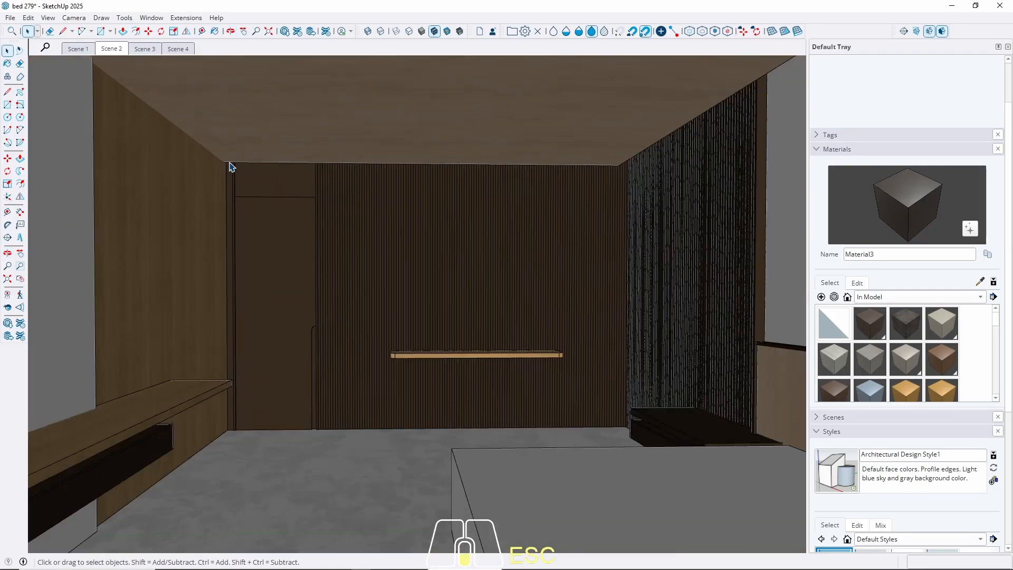
pyautogui.click(114, 49)
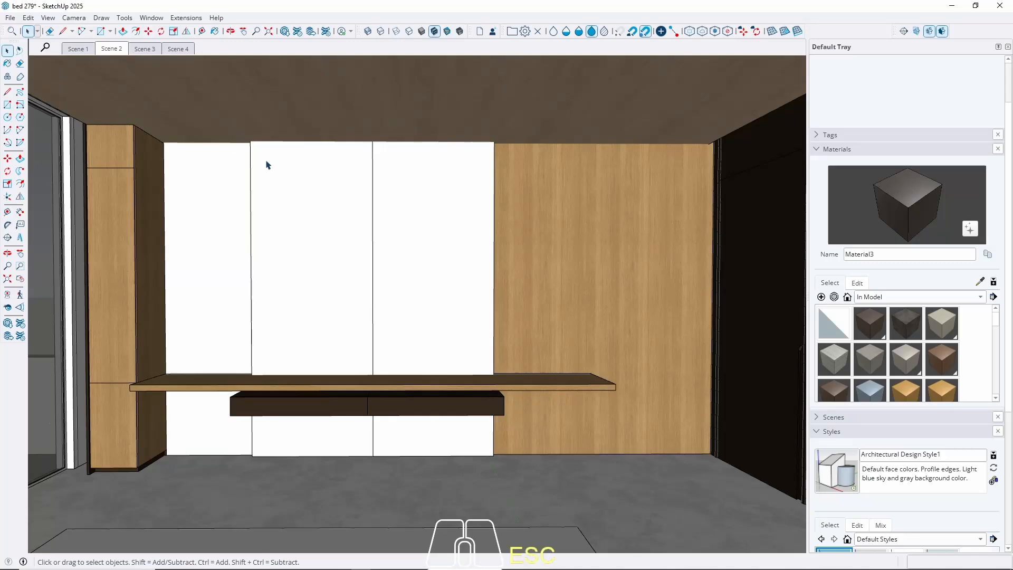
pyautogui.moveTo(489, 242); pyautogui.dragTo(422, 236, button='middle')
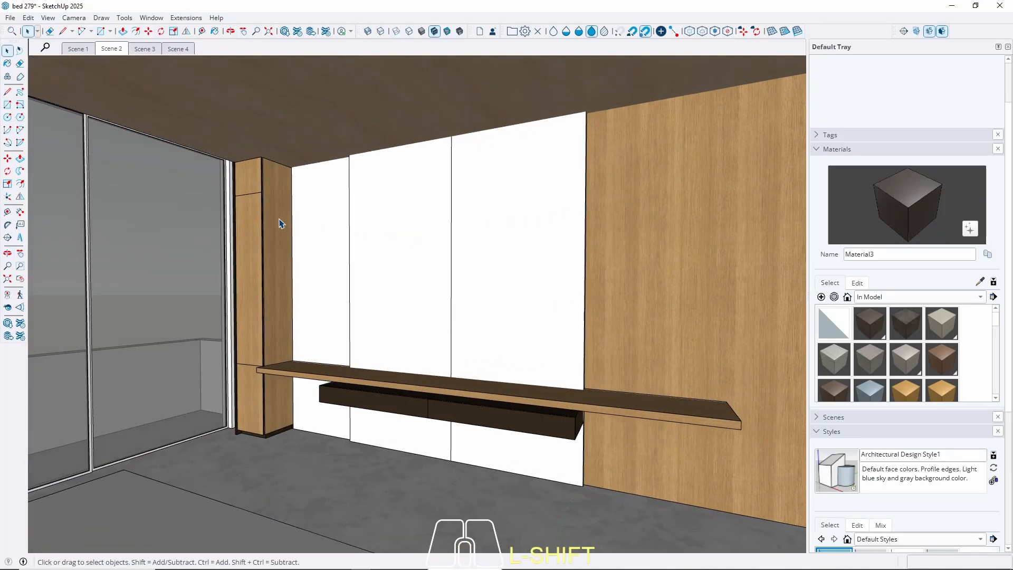
pyautogui.scroll(3, 280, 221)
pyautogui.moveTo(132, 213); pyautogui.dragTo(177, 221, button='middle')
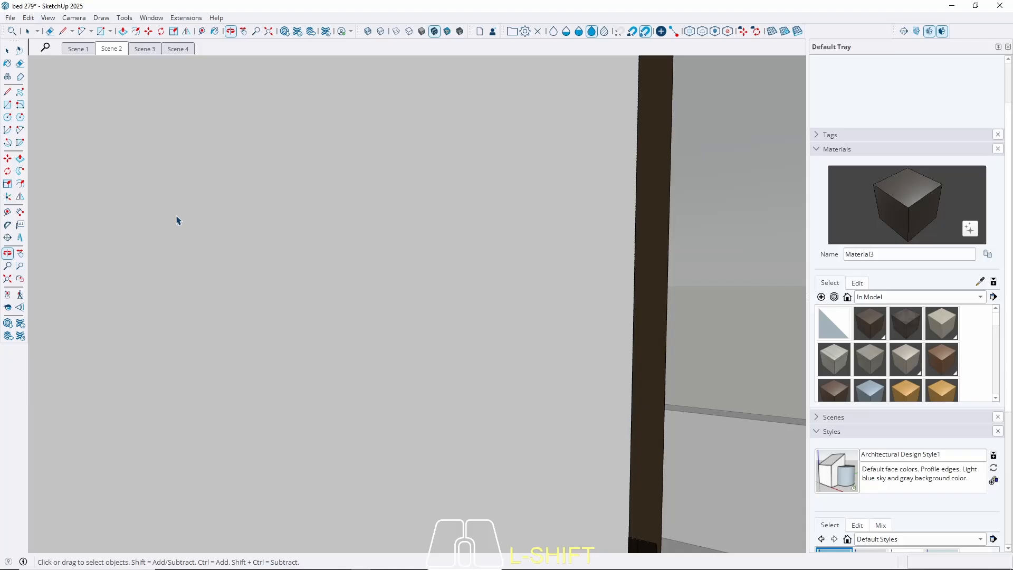
pyautogui.click(107, 50)
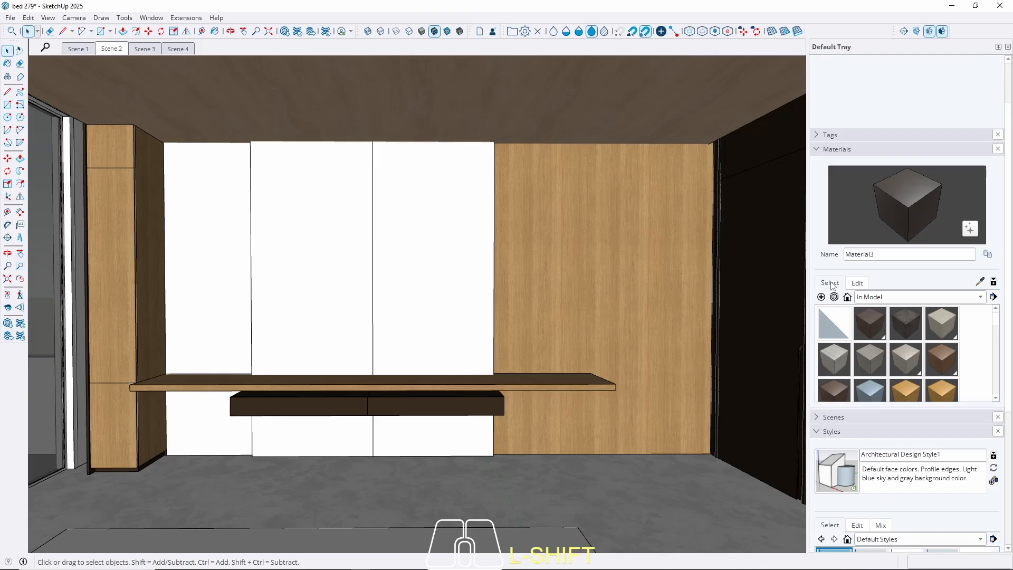
# Paint the narrow white wall panel next to the tall oak cabinet with Metal_06_1K from the Metal material library
pyautogui.click(874, 296)
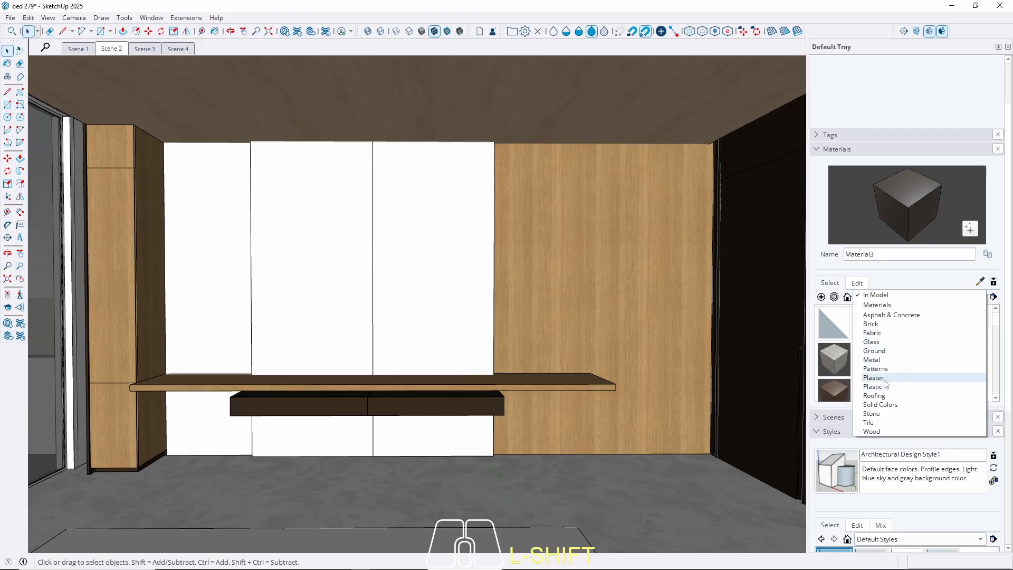
pyautogui.click(887, 360)
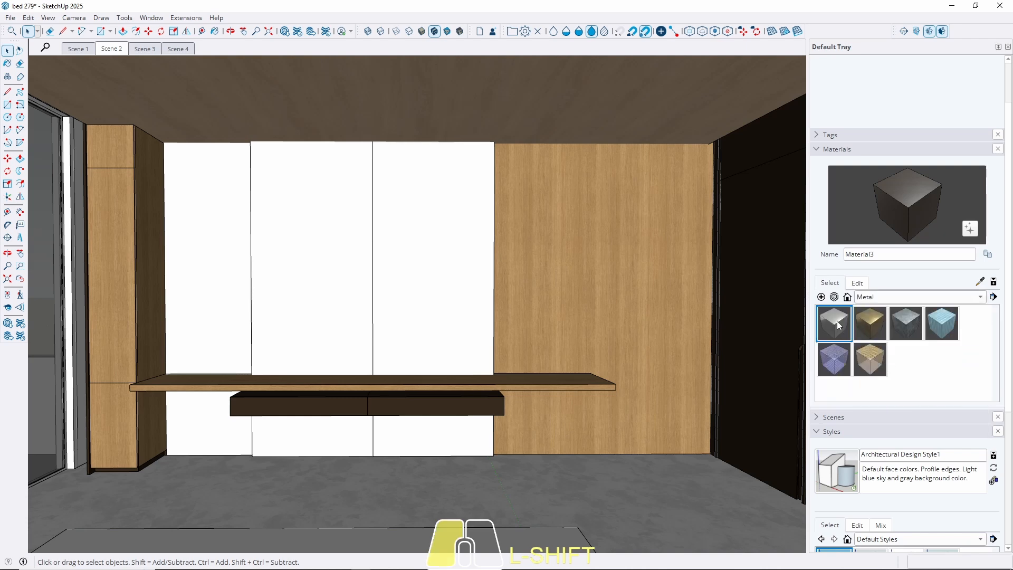
pyautogui.click(835, 322)
pyautogui.press('space')
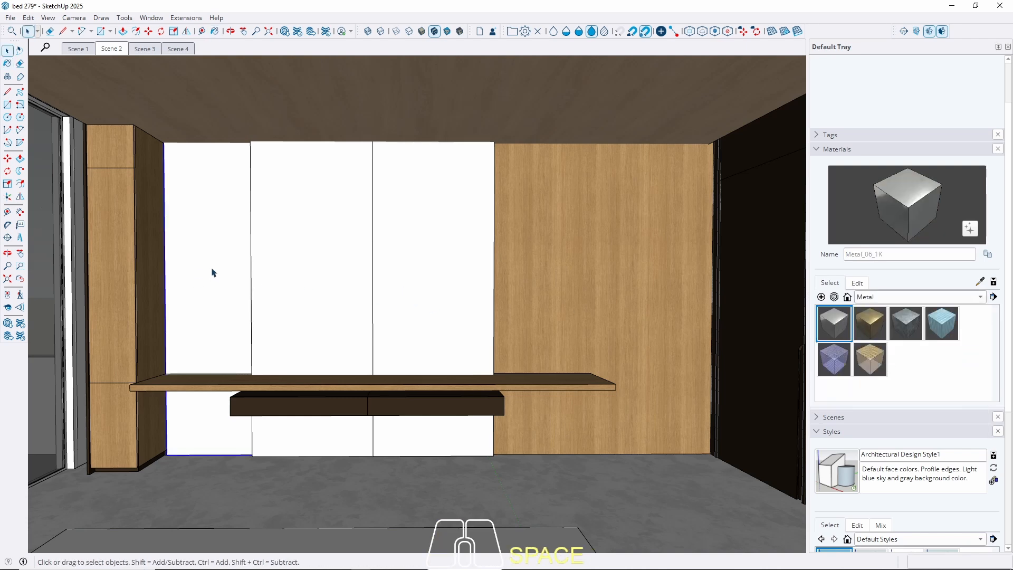
pyautogui.doubleClick(212, 273)
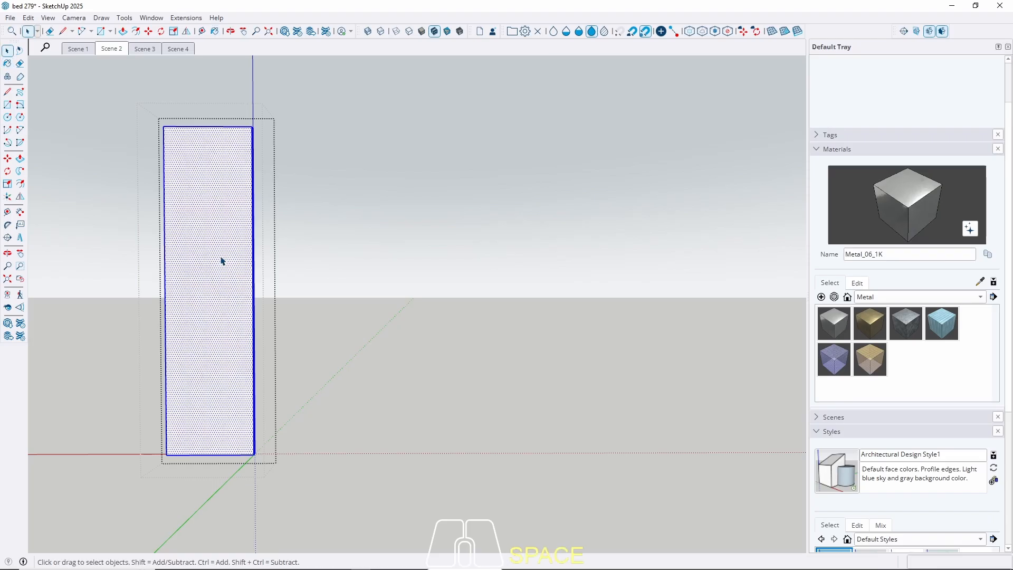
pyautogui.press('Escape')
pyautogui.scroll(5, 212, 293)
pyautogui.moveTo(213, 292); pyautogui.dragTo(184, 332, button='middle')
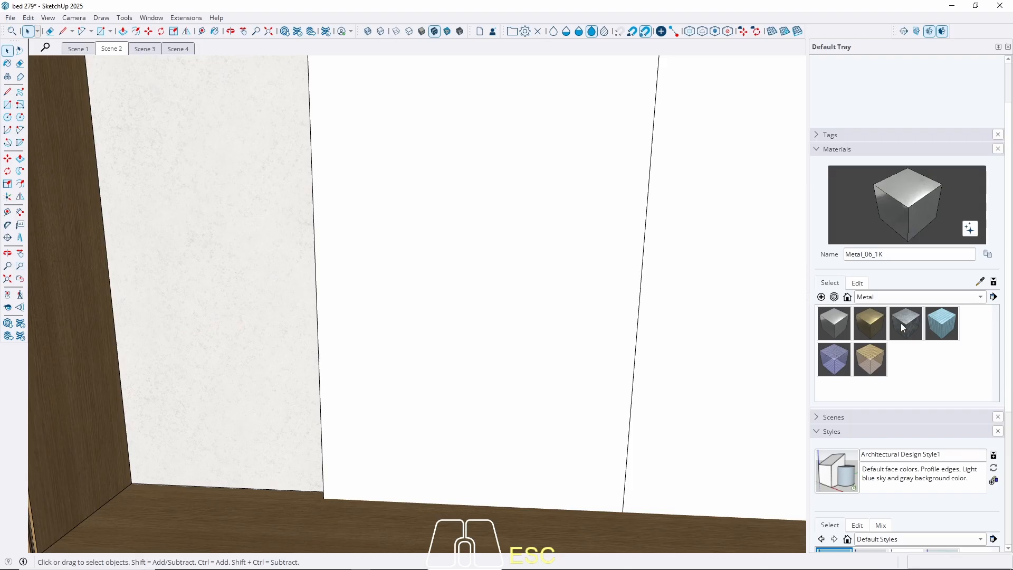
# Preview Metal_32_1K and Metal_06_1K, and browse past the Patterns library to the Plaster materials
pyautogui.click(905, 324)
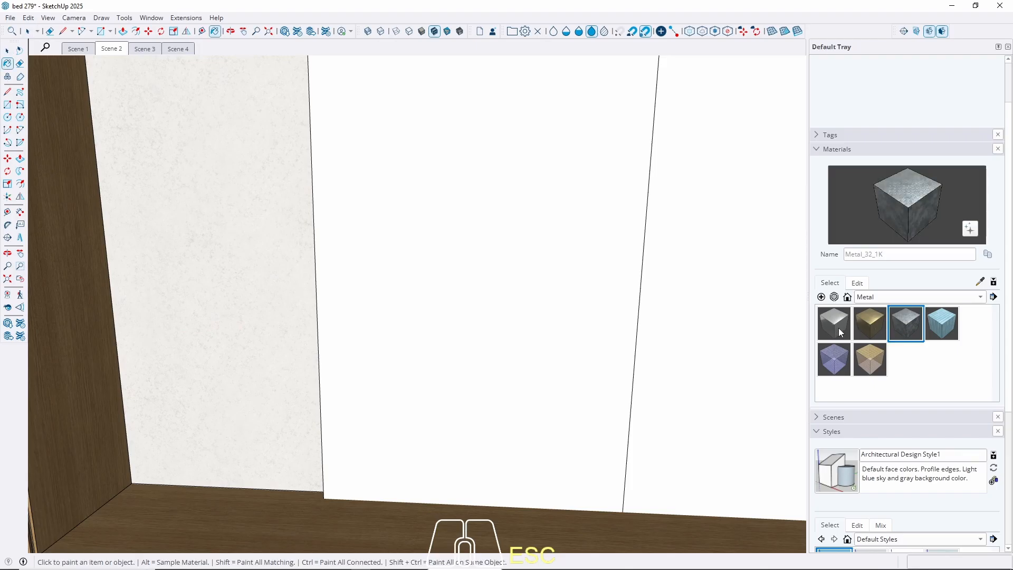
pyautogui.click(840, 331)
pyautogui.click(876, 298)
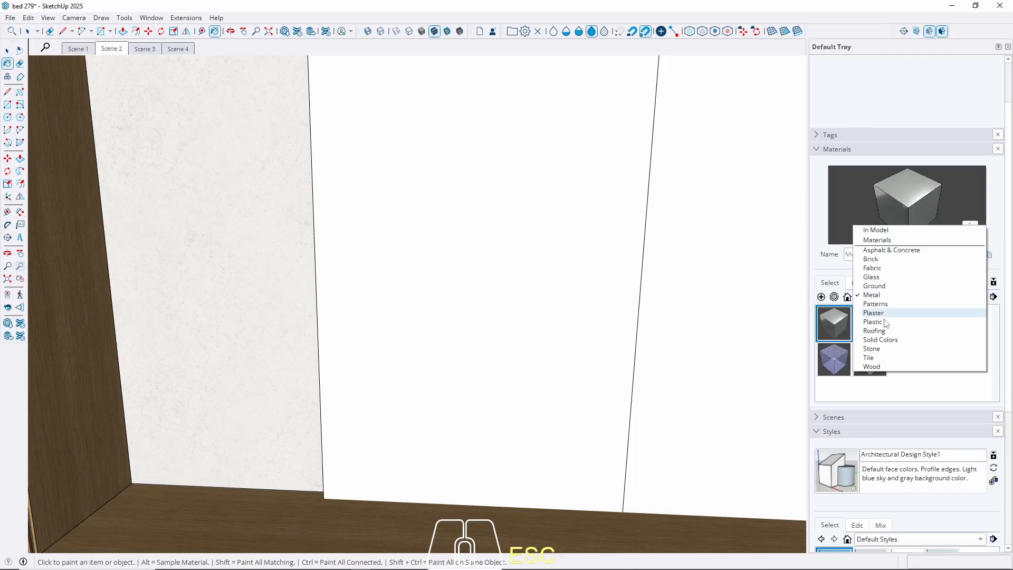
pyautogui.click(884, 304)
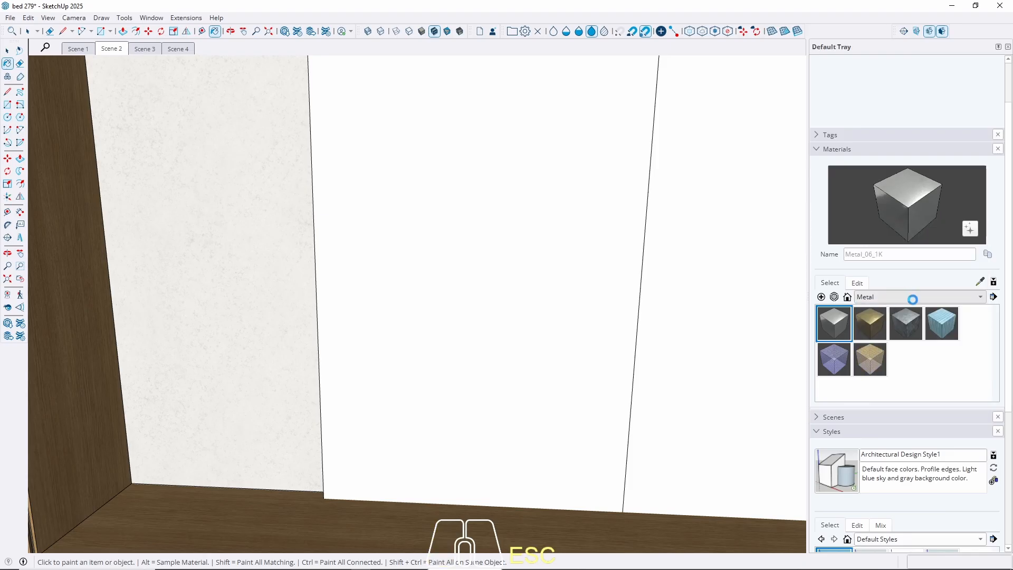
pyautogui.click(915, 304)
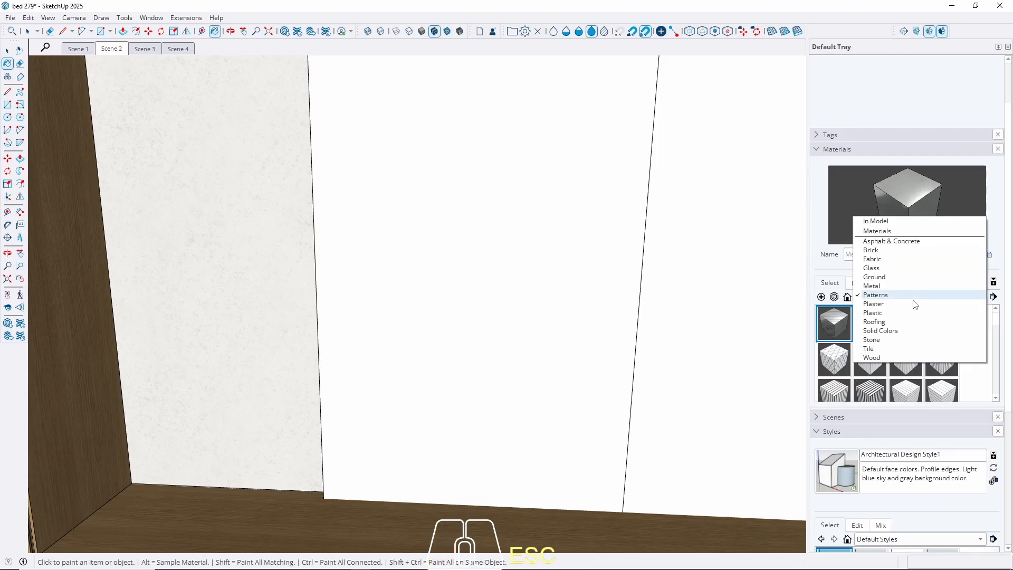
pyautogui.click(885, 304)
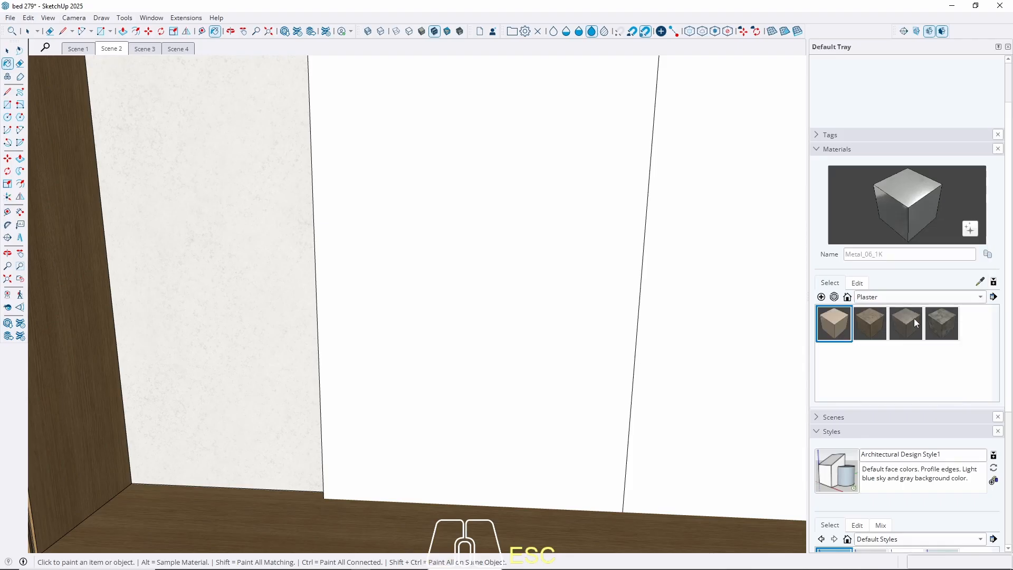
# Paint the two large white wall panels above the desk with Plaster_04_1K from the Plaster material library
pyautogui.click(914, 318)
pyautogui.click(863, 322)
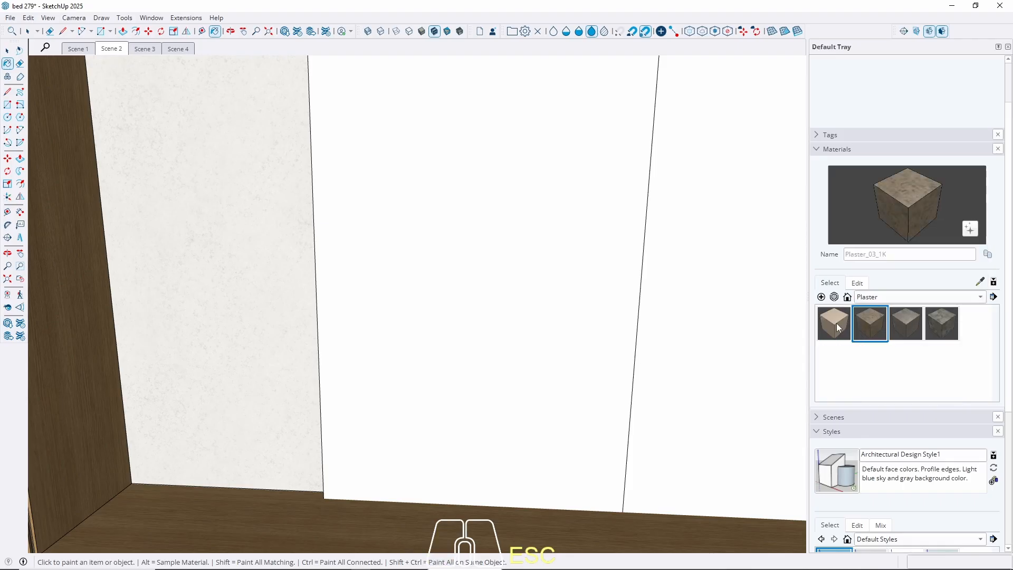
pyautogui.click(837, 322)
pyautogui.click(868, 322)
pyautogui.click(906, 322)
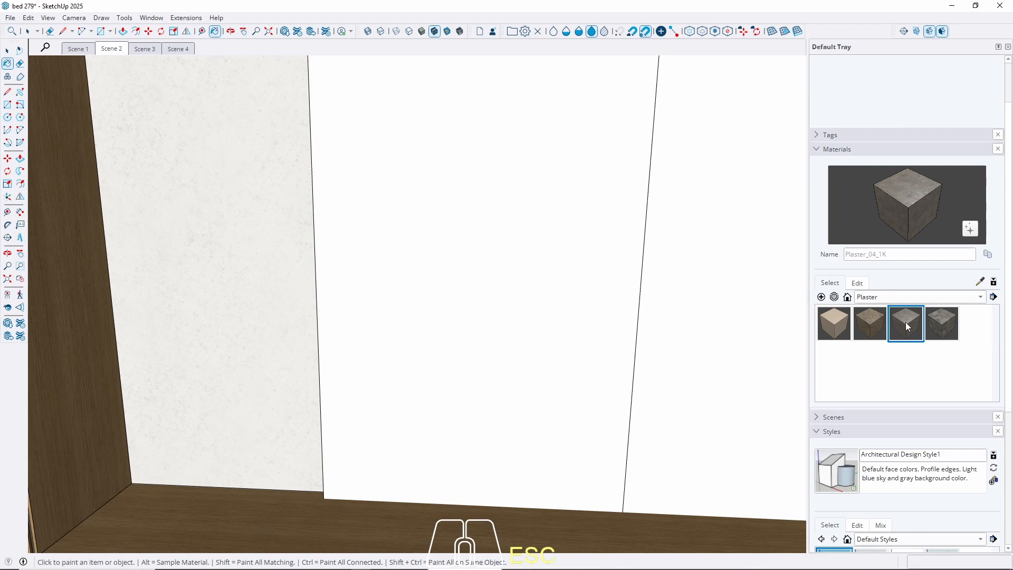
pyautogui.press('space')
pyautogui.scroll(-5, 396, 385)
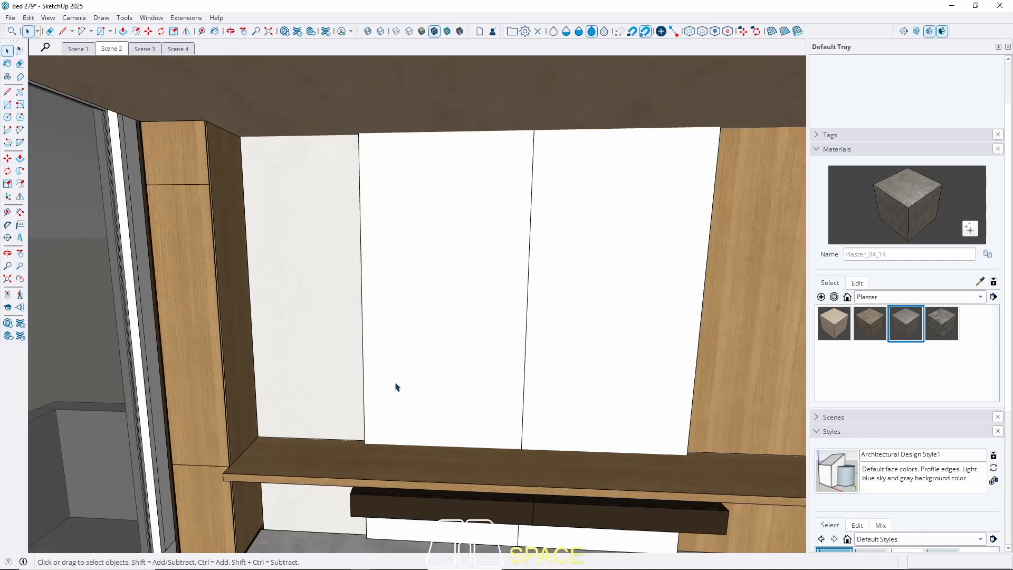
pyautogui.tripleClick(450, 345)
pyautogui.press('b')
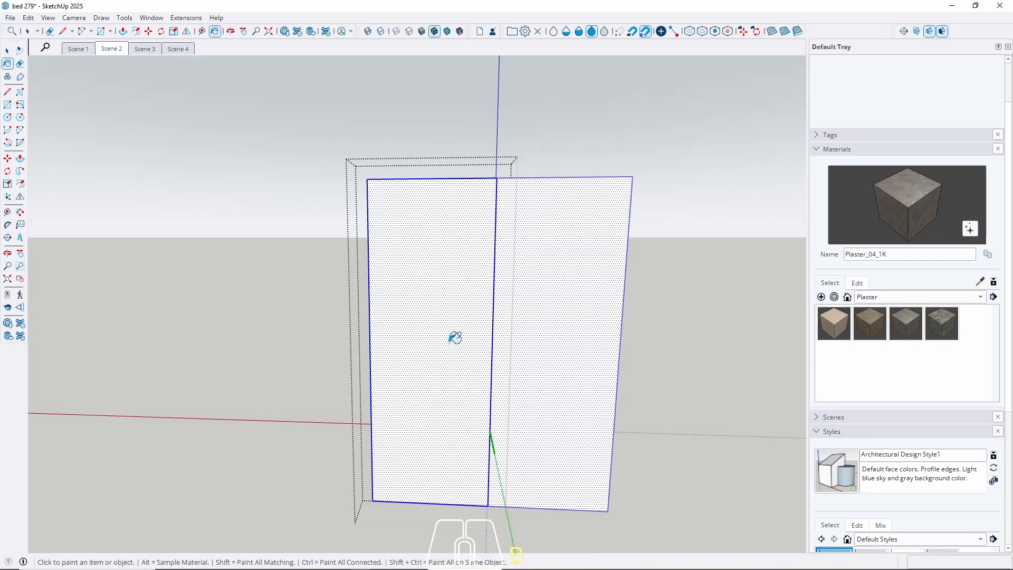
pyautogui.click(452, 343)
pyautogui.press('space')
pyautogui.press('Escape')
# Try a neutral light grey for Plaster_04_1K with saturation 0 and lightness 78, and reset the material's colour
pyautogui.moveTo(451, 345); pyautogui.dragTo(511, 316, button='middle')
pyautogui.click(857, 283)
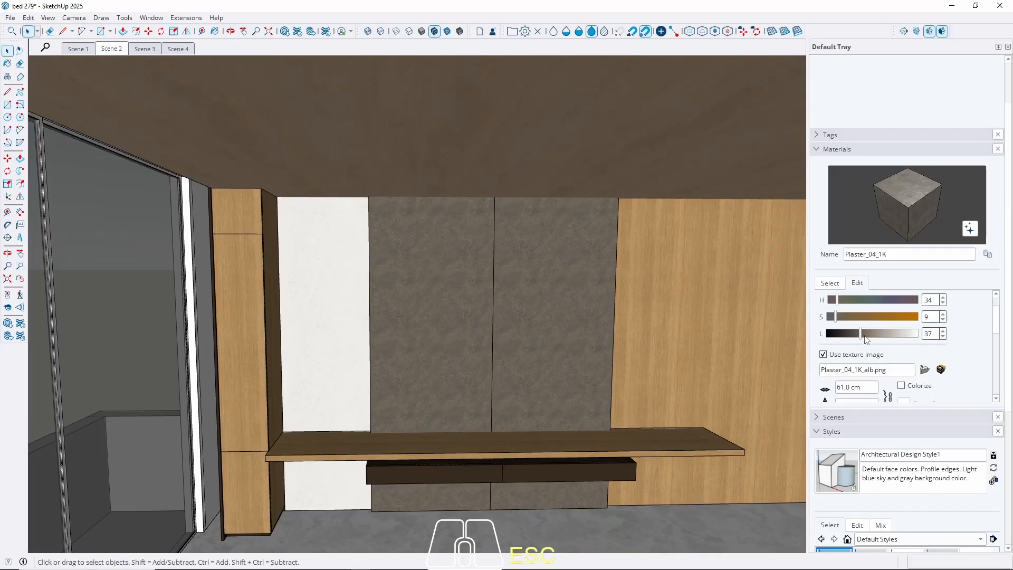
pyautogui.moveTo(867, 335); pyautogui.dragTo(901, 333)
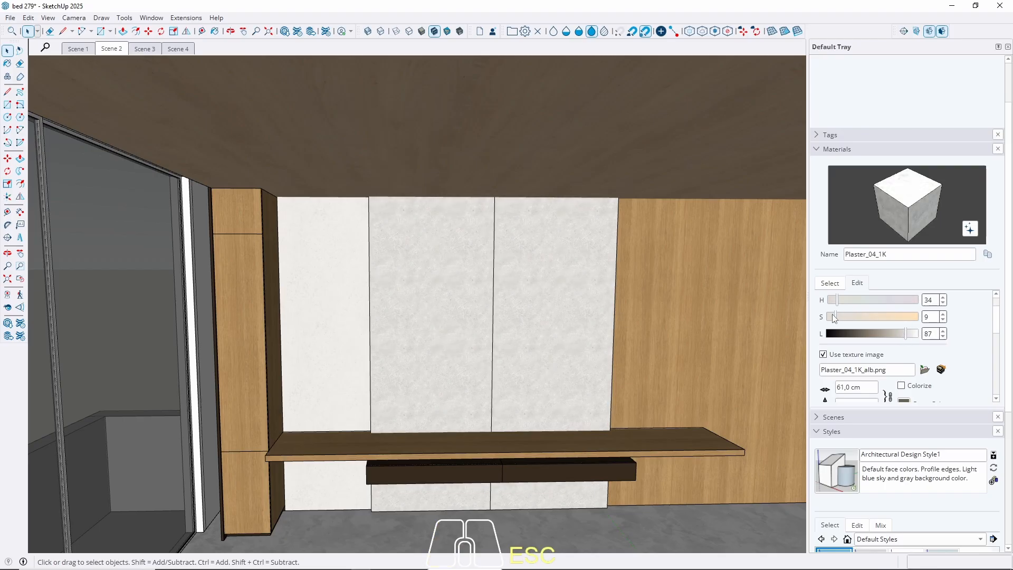
pyautogui.moveTo(834, 318); pyautogui.dragTo(778, 309)
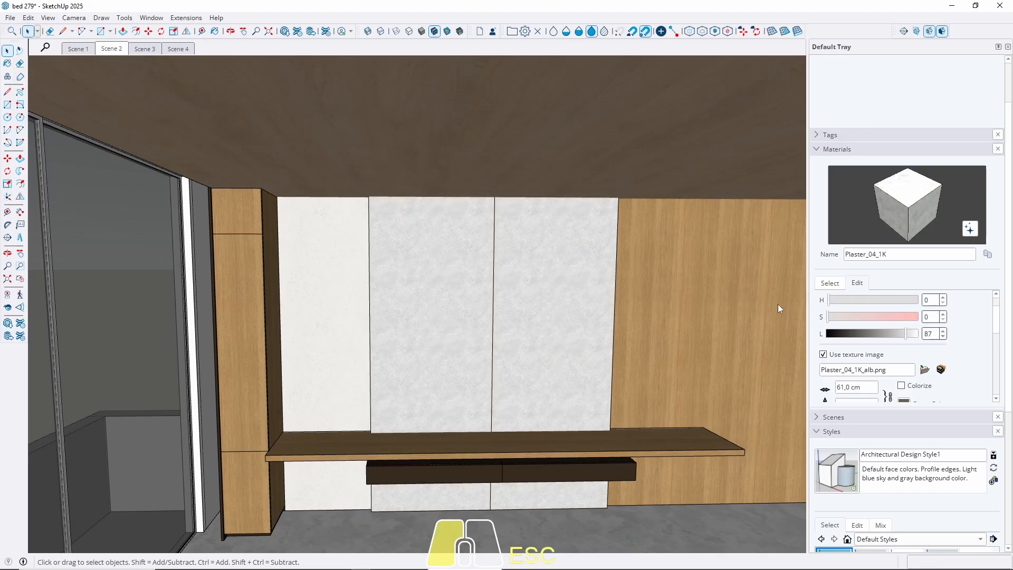
pyautogui.moveTo(906, 334)
pyautogui.mouseDown()
pyautogui.moveTo(884, 338)
pyautogui.moveTo(901, 341)
pyautogui.mouseUp()
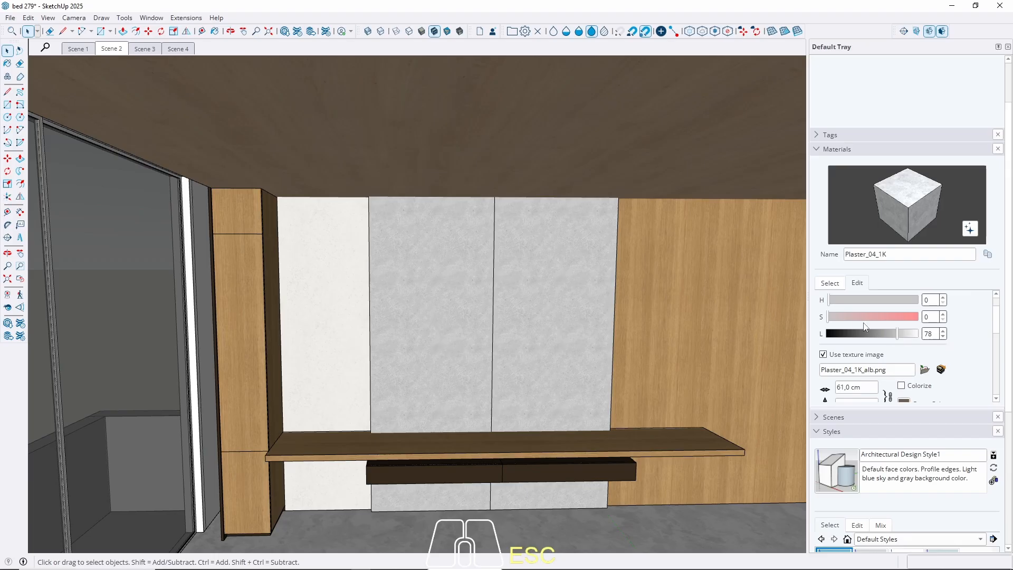
pyautogui.scroll(-1, 949, 383)
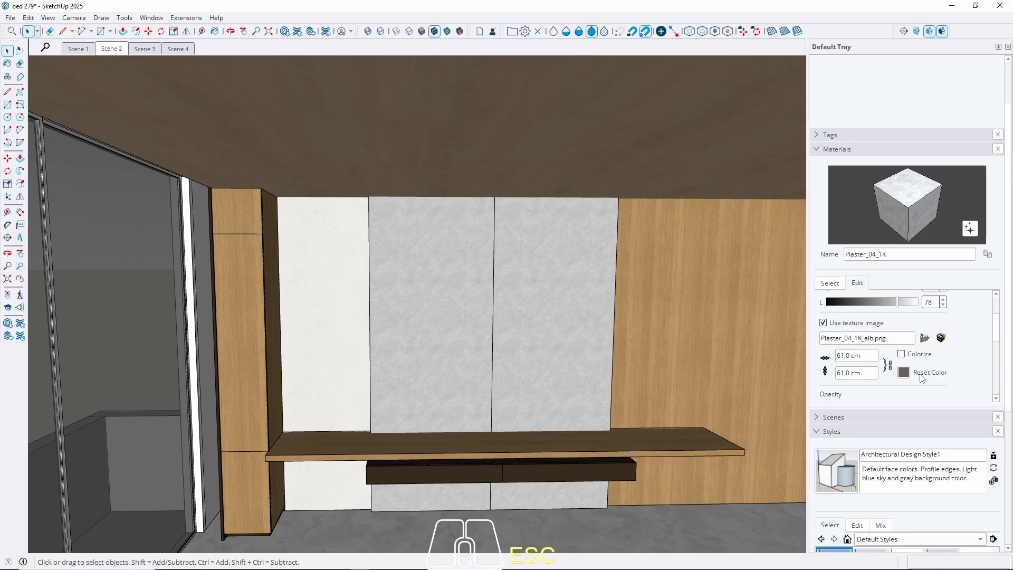
pyautogui.click(905, 373)
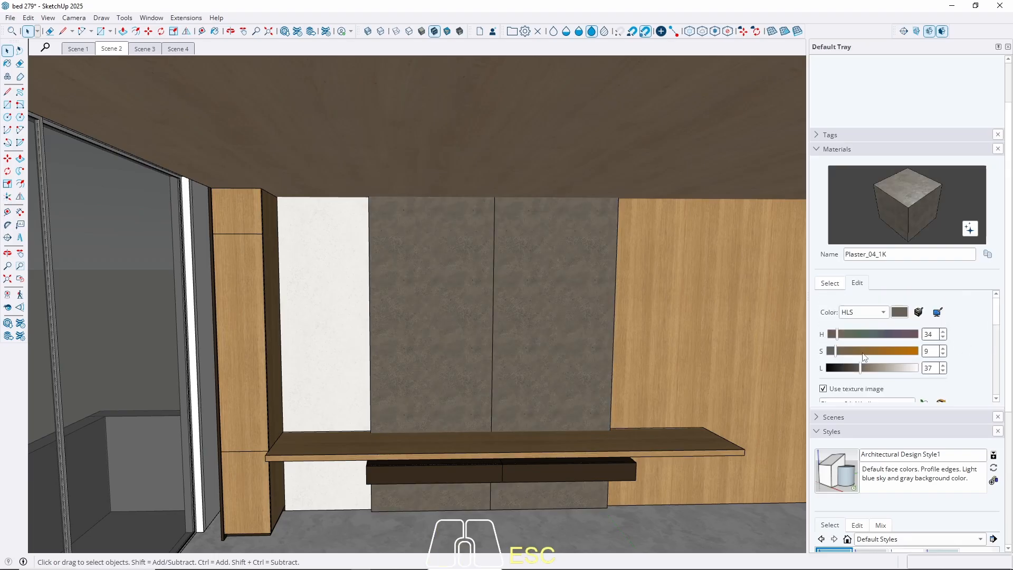
# Set the lightness of Plaster_04_1K to 81, and restore the Scene 1 view
pyautogui.moveTo(863, 371); pyautogui.dragTo(900, 364)
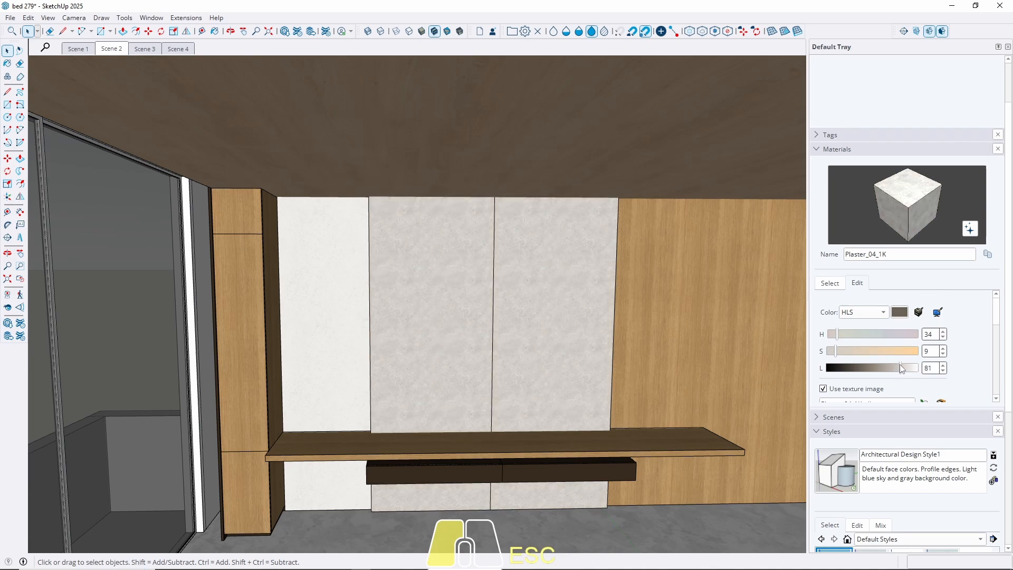
pyautogui.moveTo(442, 318)
pyautogui.mouseDown(button='middle')
pyautogui.moveTo(299, 313)
pyautogui.moveTo(283, 283)
pyautogui.moveTo(285, 306)
pyautogui.mouseUp(button='middle')
pyautogui.click(79, 50)
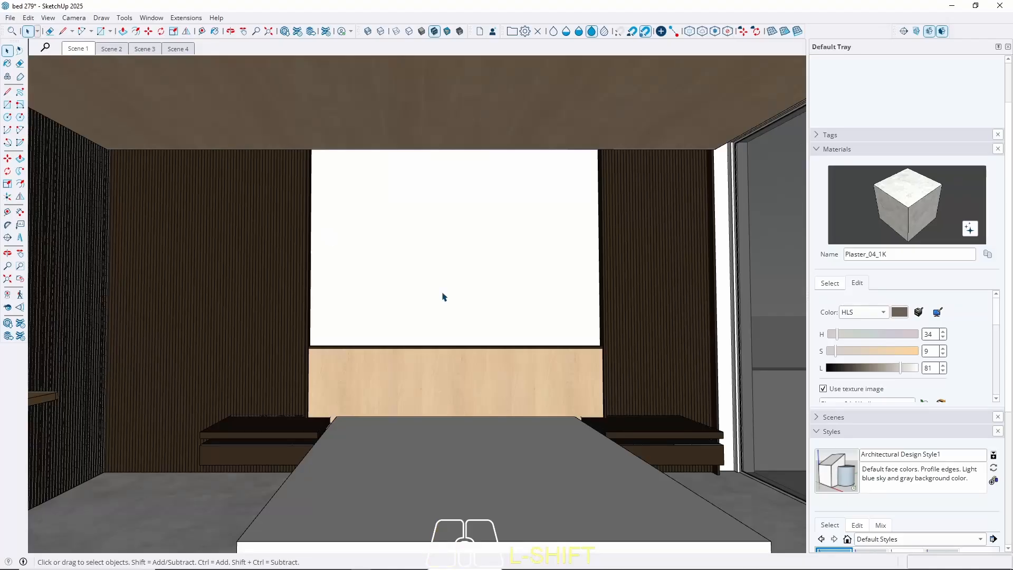
# Paint the large white wall panel above the headboard with Plaster_04_1K
pyautogui.doubleClick(417, 229)
pyautogui.doubleClick(417, 232)
pyautogui.click(422, 222)
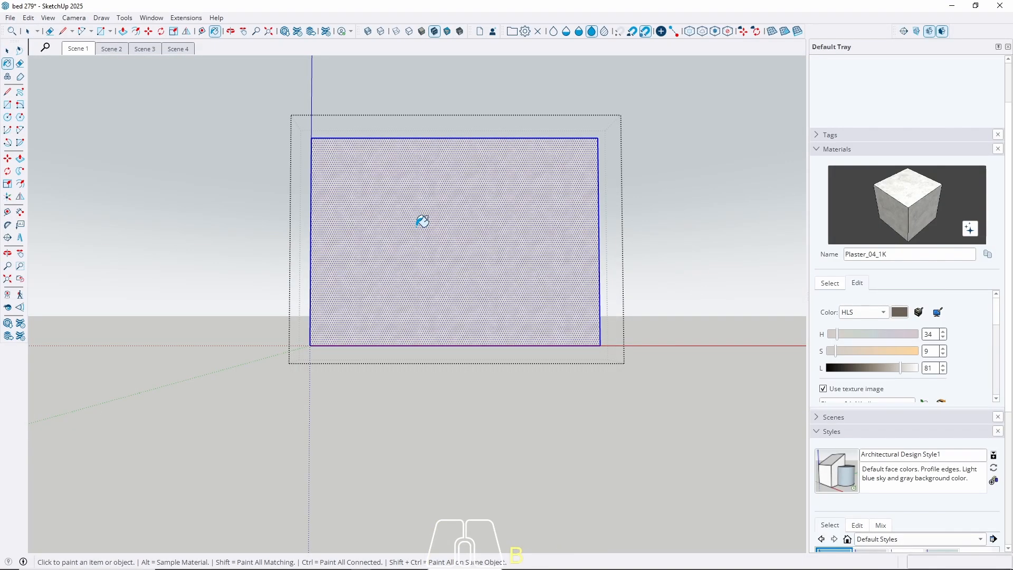
pyautogui.press('space')
pyautogui.press('Escape')
# Paint the white wall visible between the dark slatted panel and the glass doors with Plaster_04_1K
pyautogui.moveTo(420, 220)
pyautogui.mouseDown(button='middle')
pyautogui.moveTo(431, 242)
pyautogui.moveTo(439, 235)
pyautogui.mouseUp(button='middle')
pyautogui.scroll(5, 699, 183)
pyautogui.moveTo(679, 172); pyautogui.dragTo(611, 171, button='middle')
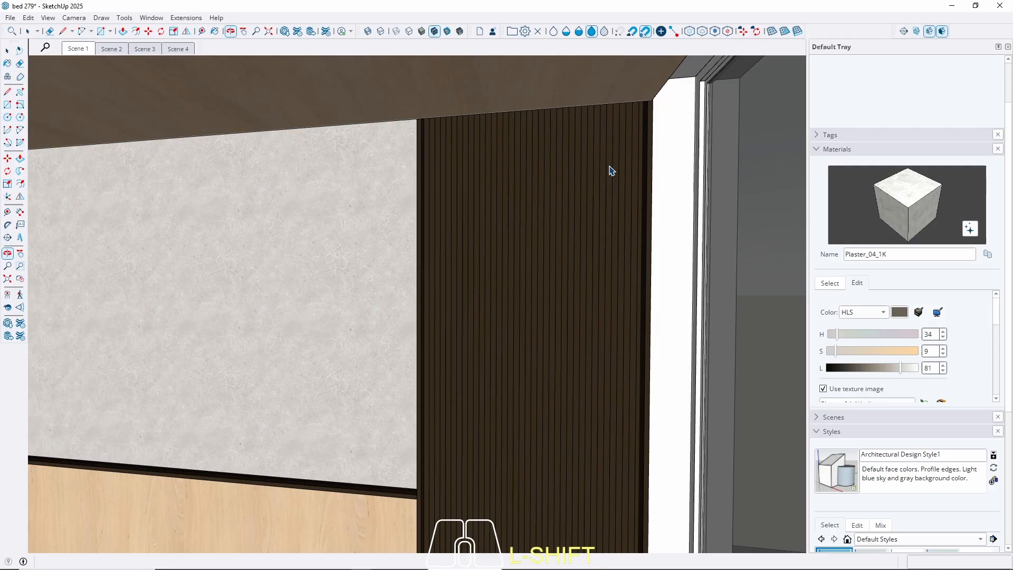
pyautogui.tripleClick(678, 160)
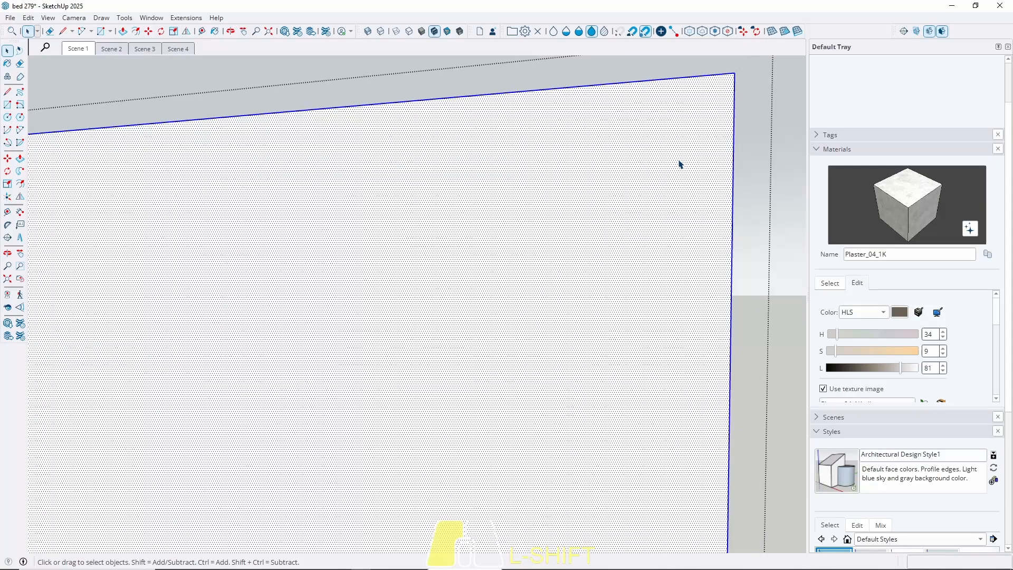
pyautogui.press('b')
pyautogui.click(650, 195)
pyautogui.press('space')
pyautogui.press('Escape')
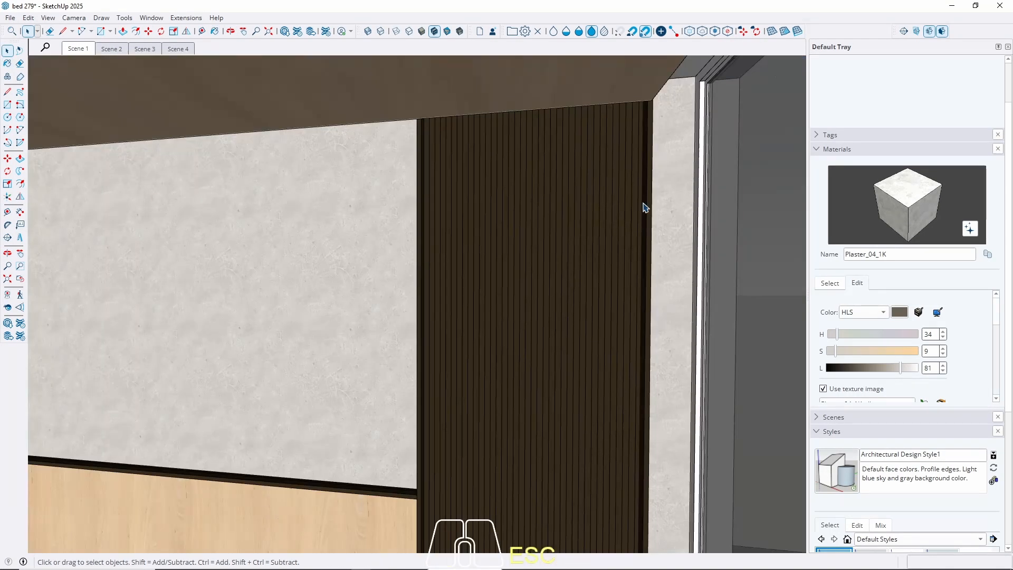
# Paint the narrow white wall strip between the tall oak cabinet and the glass doors with Plaster_04_1K
pyautogui.scroll(-3, 643, 207)
pyautogui.moveTo(588, 215); pyautogui.dragTo(441, 296, button='middle')
pyautogui.scroll(-3, 516, 251)
pyautogui.moveTo(515, 251); pyautogui.dragTo(378, 252, button='middle')
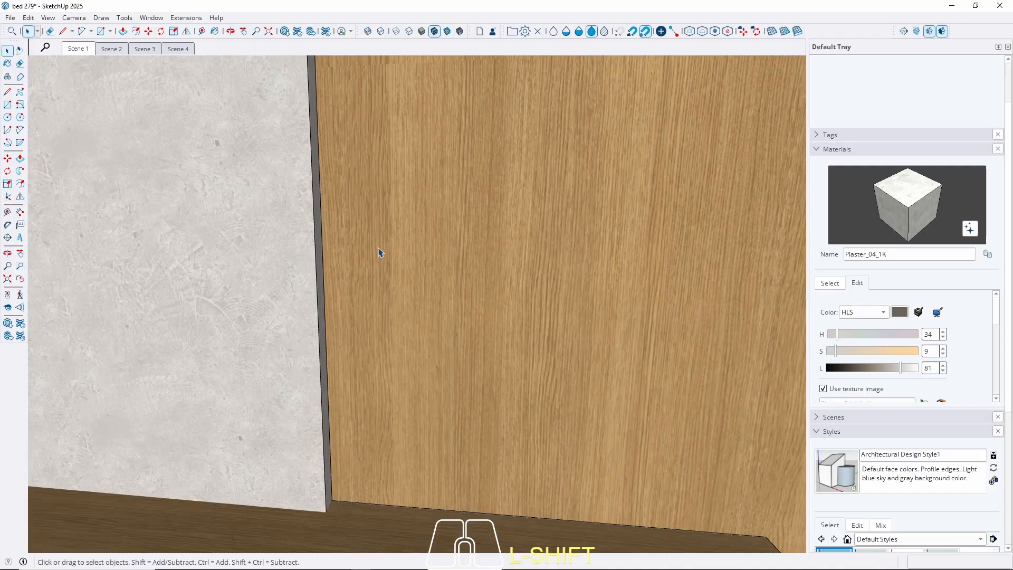
pyautogui.scroll(-3, 163, 340)
pyautogui.moveTo(163, 339); pyautogui.dragTo(330, 407, button='middle')
pyautogui.click(331, 405)
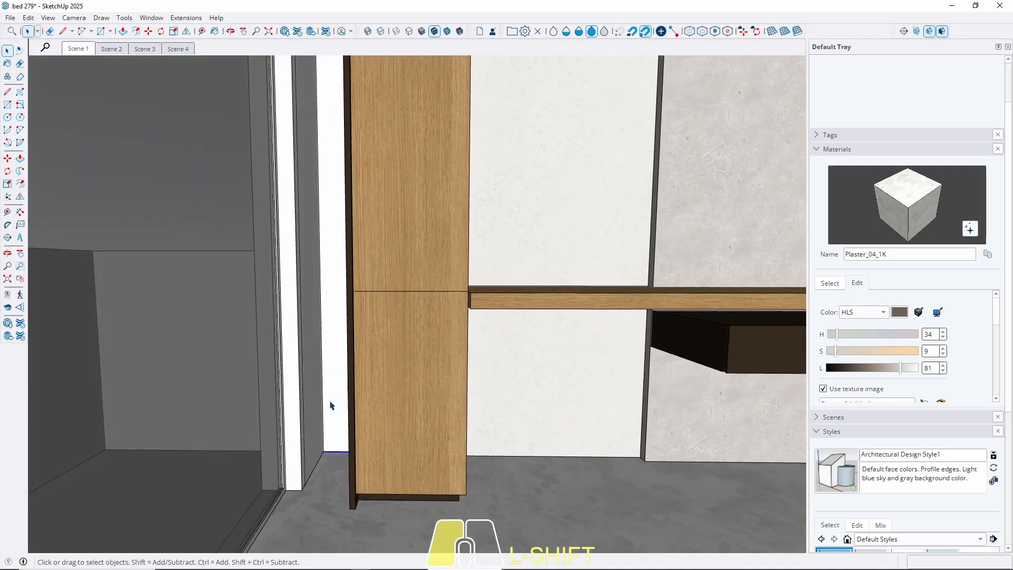
pyautogui.doubleClick(331, 405)
pyautogui.press('Escape')
pyautogui.press('Escape')
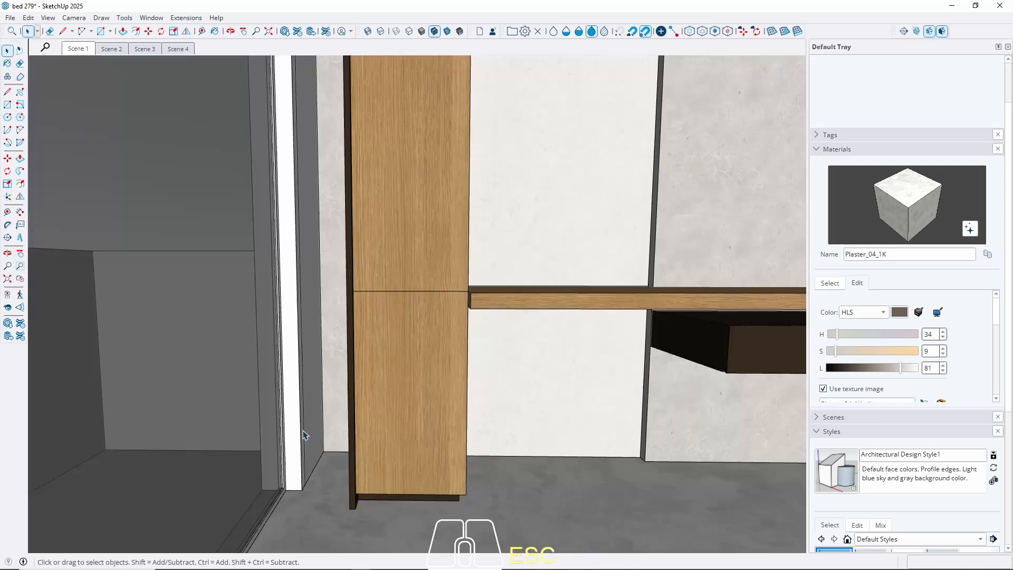
# Paint the vertical wall post beside the glass doors with Plaster_04_1K
pyautogui.doubleClick(318, 438)
pyautogui.press('Escape')
pyautogui.press('Escape')
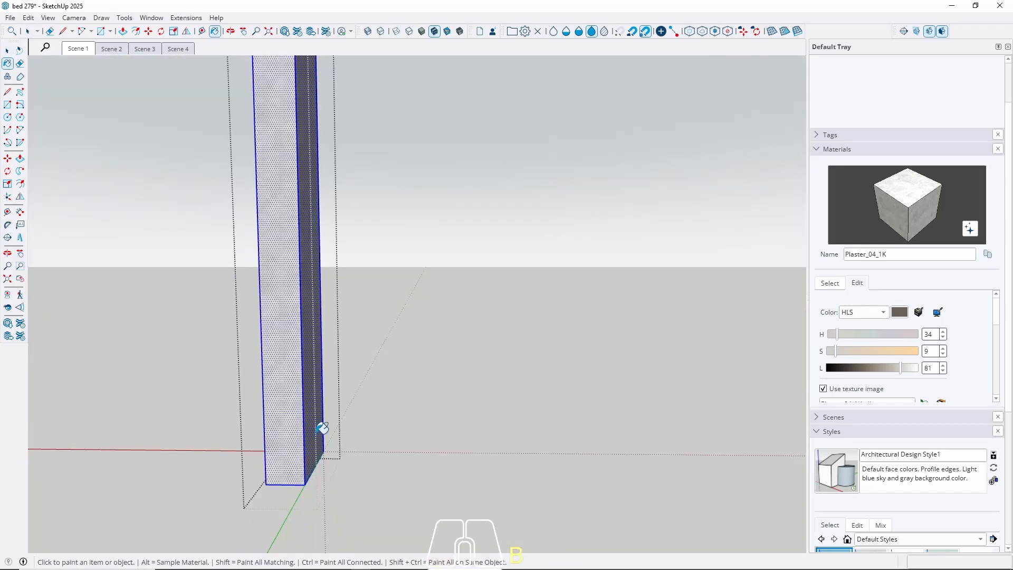
# Paint the white balcony side wall next to the glass doors with Plaster_04_1K
pyautogui.keyDown('shift'); pyautogui.moveTo(248, 424); pyautogui.dragTo(398, 402, button='middle'); pyautogui.keyUp('shift')
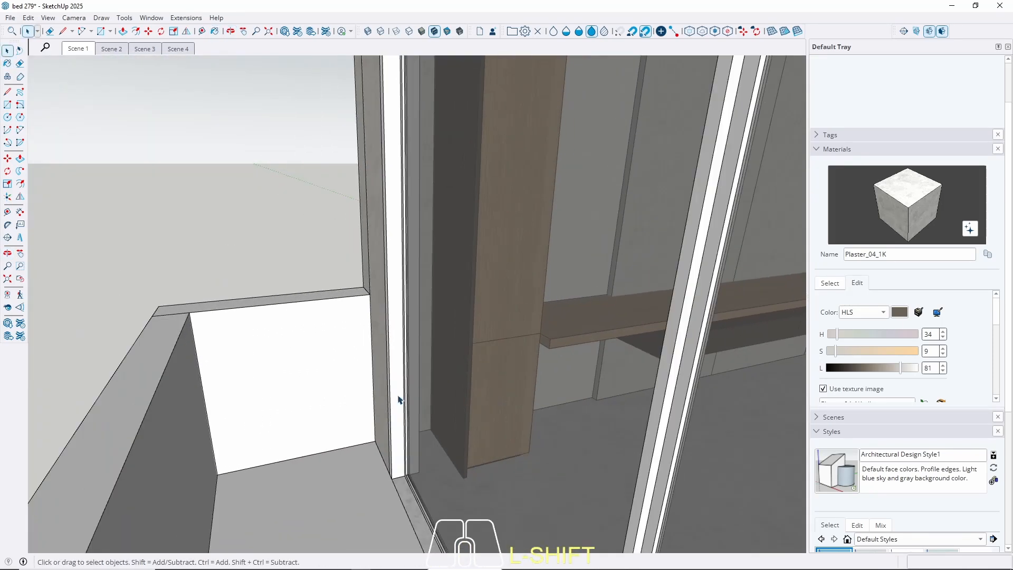
pyautogui.doubleClick(226, 372)
pyautogui.press('b')
pyautogui.click(232, 358)
pyautogui.press('space')
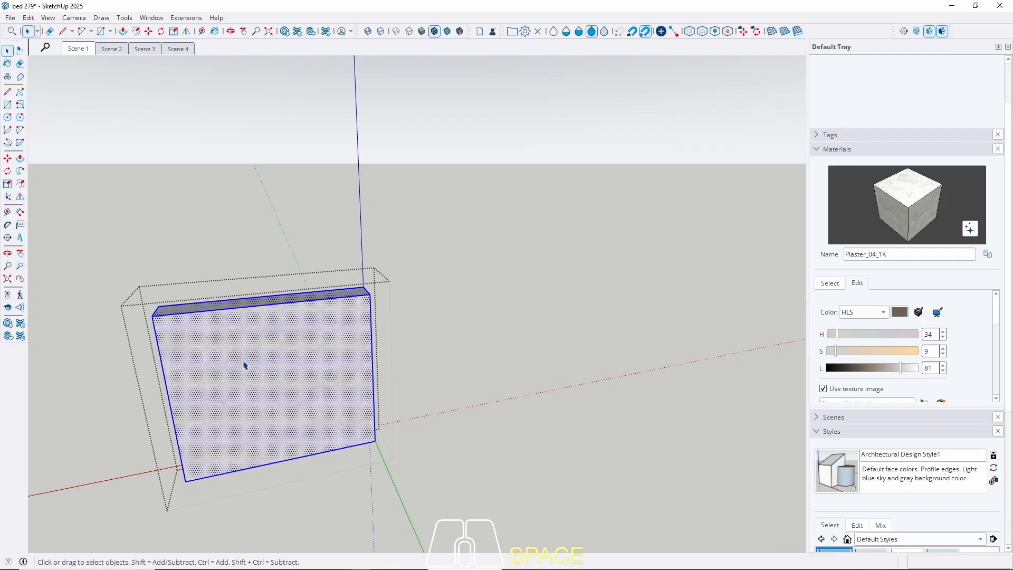
pyautogui.press('Escape')
# Paint the balcony's long front parapet and its opposite side wall with Plaster_04_1K
pyautogui.scroll(-5, 338, 464)
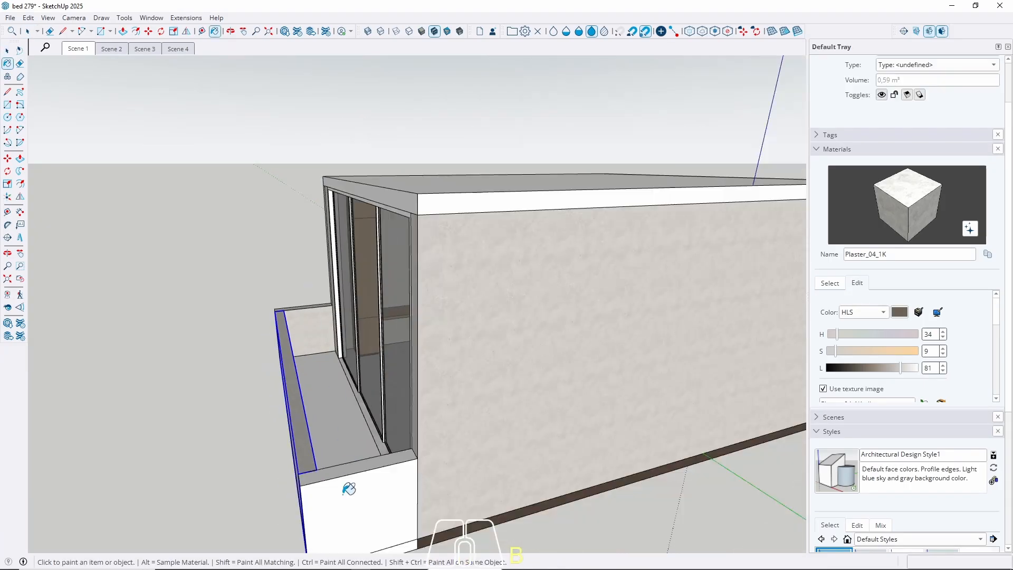
pyautogui.press('space')
pyautogui.scroll(6, 317, 354)
pyautogui.scroll(-5, 372, 276)
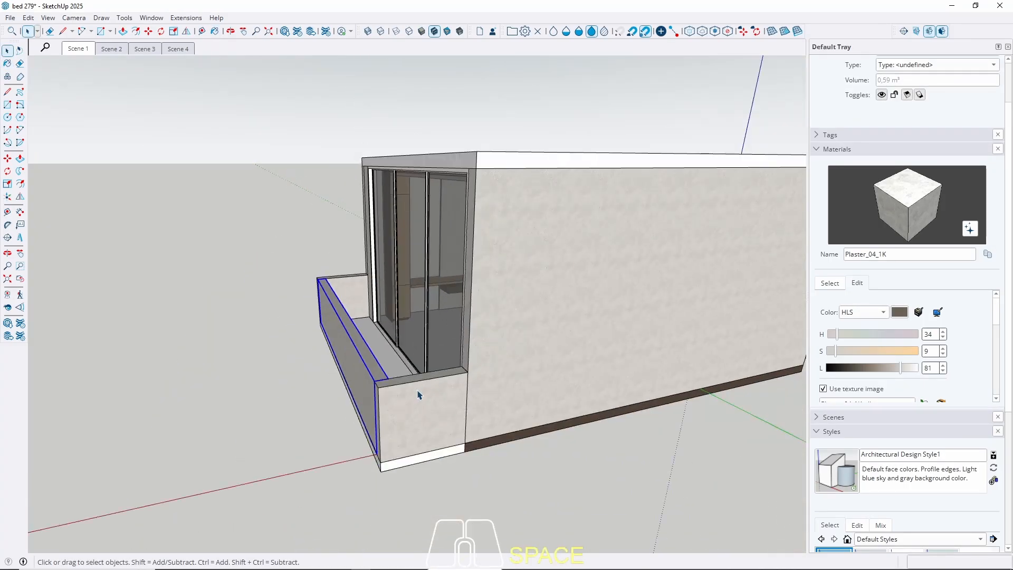
pyautogui.scroll(2, 417, 394)
# Sample the bedroom floor's material and paint the balcony floor with it
pyautogui.scroll(8, 418, 361)
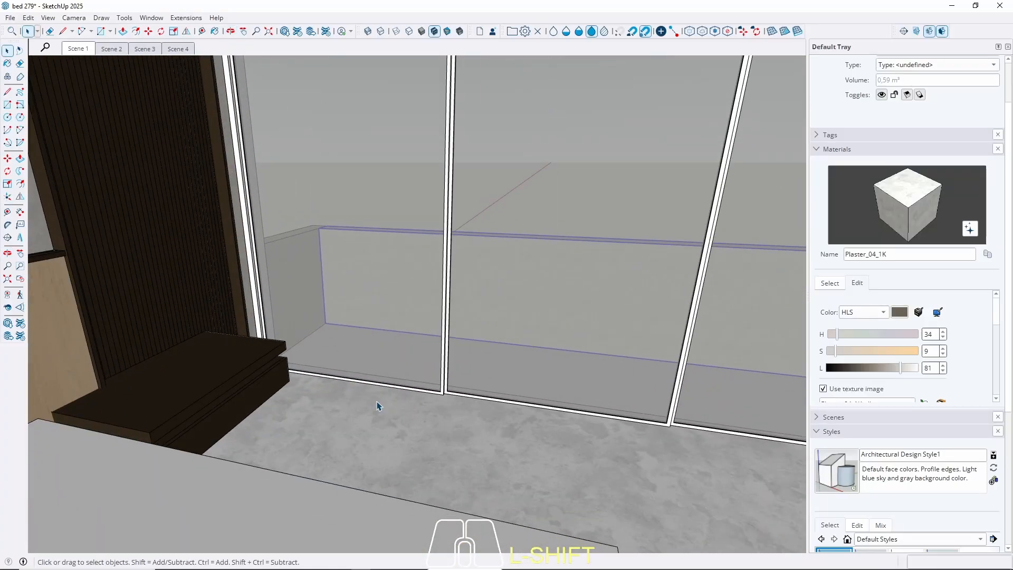
pyautogui.press('b')
pyautogui.keyDown('alt'); pyautogui.click(414, 482); pyautogui.keyUp('alt')
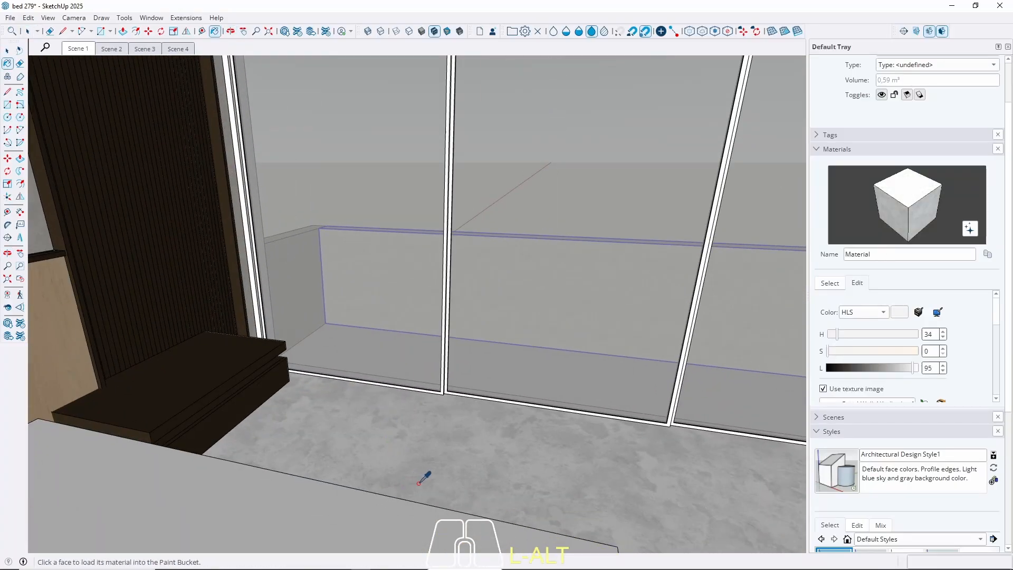
pyautogui.moveTo(414, 482)
pyautogui.mouseDown(button='middle')
pyautogui.moveTo(132, 424)
pyautogui.moveTo(408, 402)
pyautogui.mouseUp(button='middle')
pyautogui.press('space')
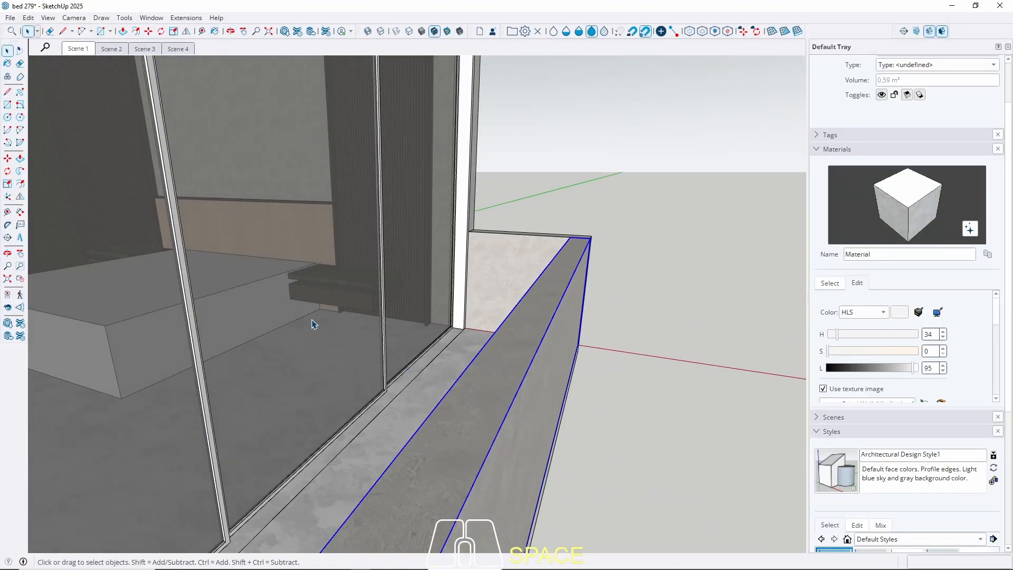
# Choose M08_Obsidian_Black from the Solid Colors library as the paint material
pyautogui.moveTo(315, 321)
pyautogui.mouseDown(button='middle')
pyautogui.moveTo(378, 302)
pyautogui.moveTo(643, 308)
pyautogui.mouseUp(button='middle')
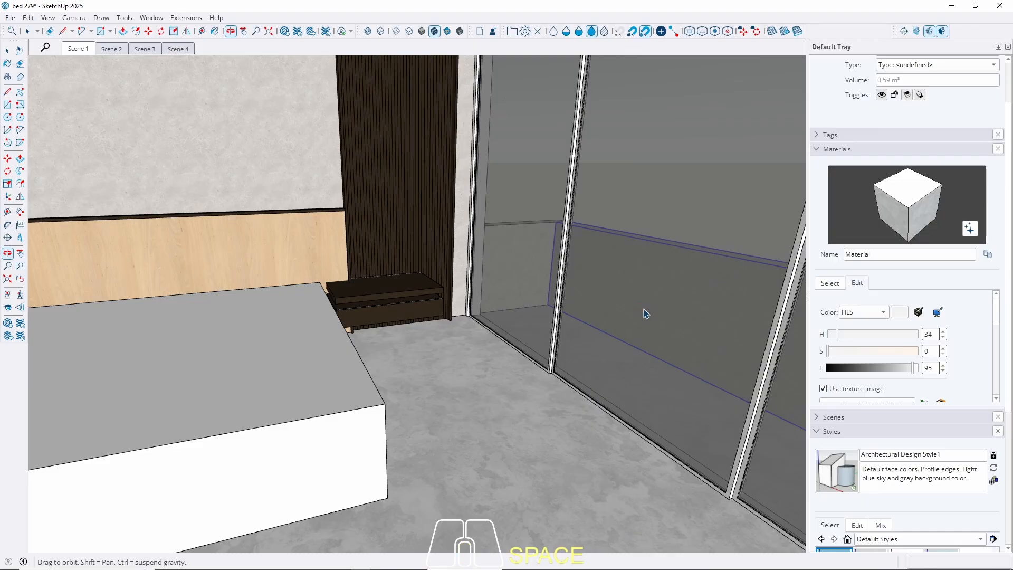
pyautogui.click(831, 284)
pyautogui.click(892, 297)
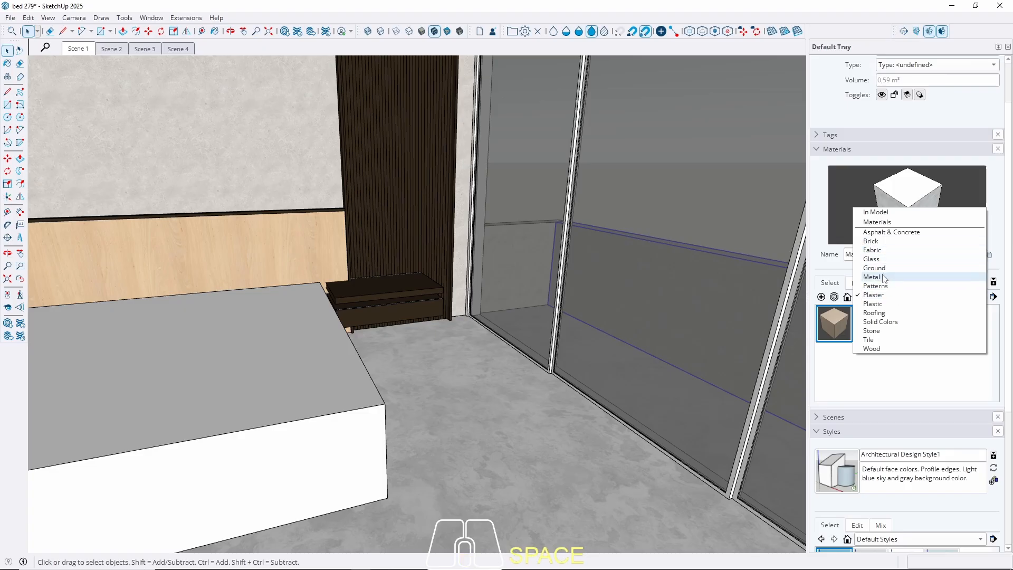
pyautogui.click(889, 326)
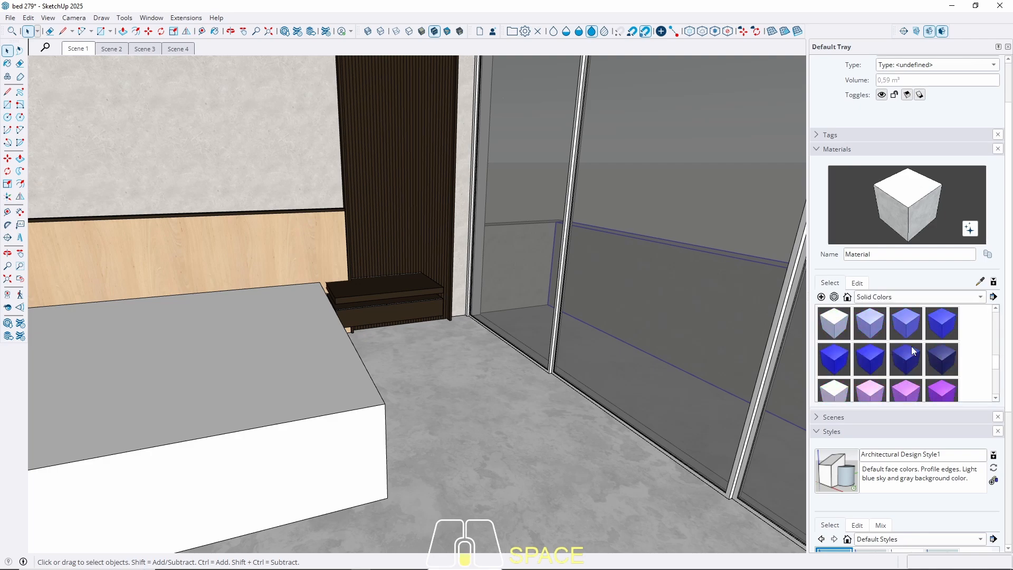
pyautogui.scroll(-10, 911, 346)
pyautogui.click(834, 360)
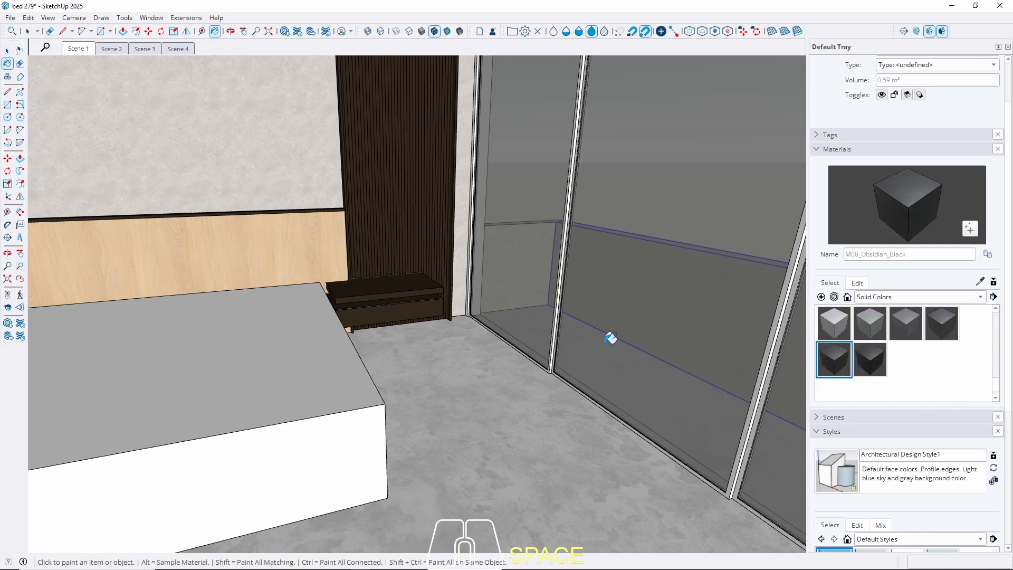
# Select all the geometry of the glass doors' inner frame inside its group and paint it M08_Obsidian_Black
pyautogui.scroll(6, 552, 356)
pyautogui.press('space')
pyautogui.click(549, 372)
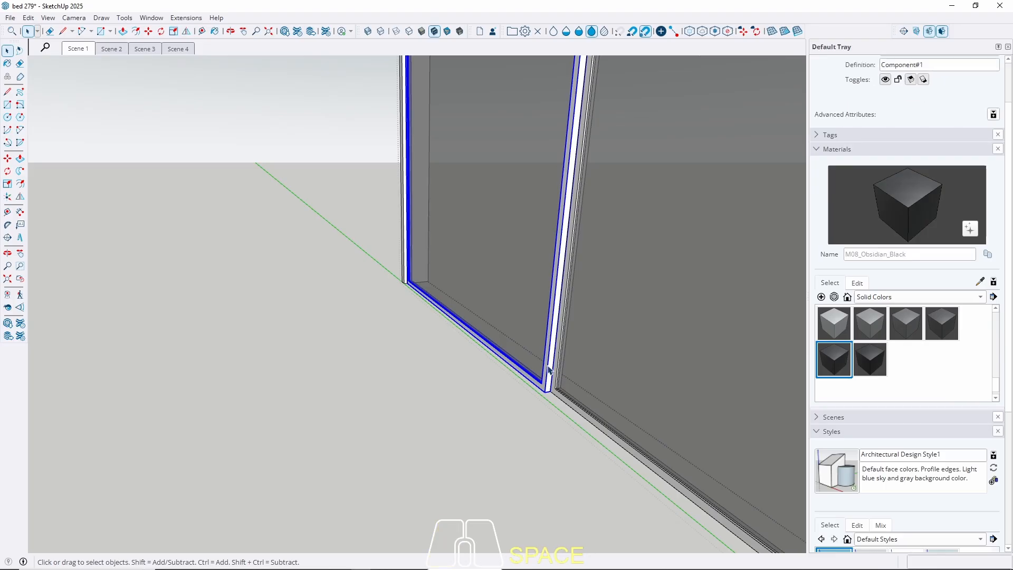
pyautogui.click(553, 363)
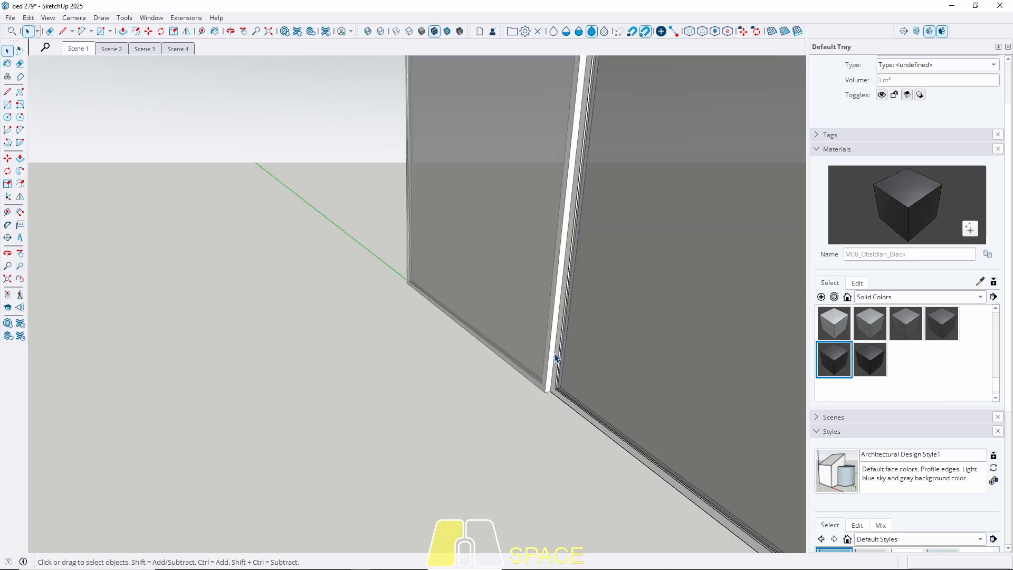
pyautogui.doubleClick(553, 347)
pyautogui.click(554, 347)
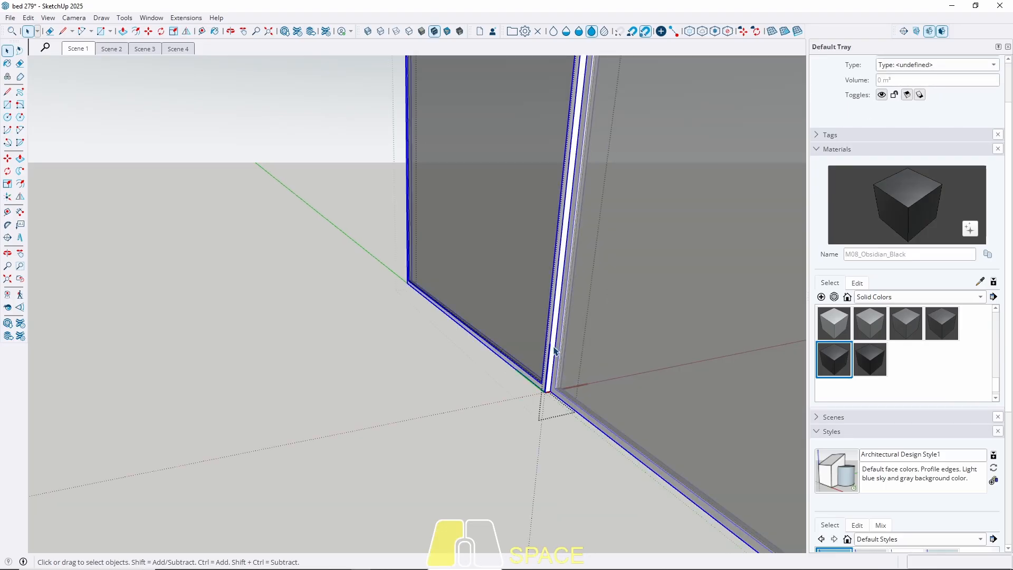
pyautogui.click(556, 342)
pyautogui.click(556, 340)
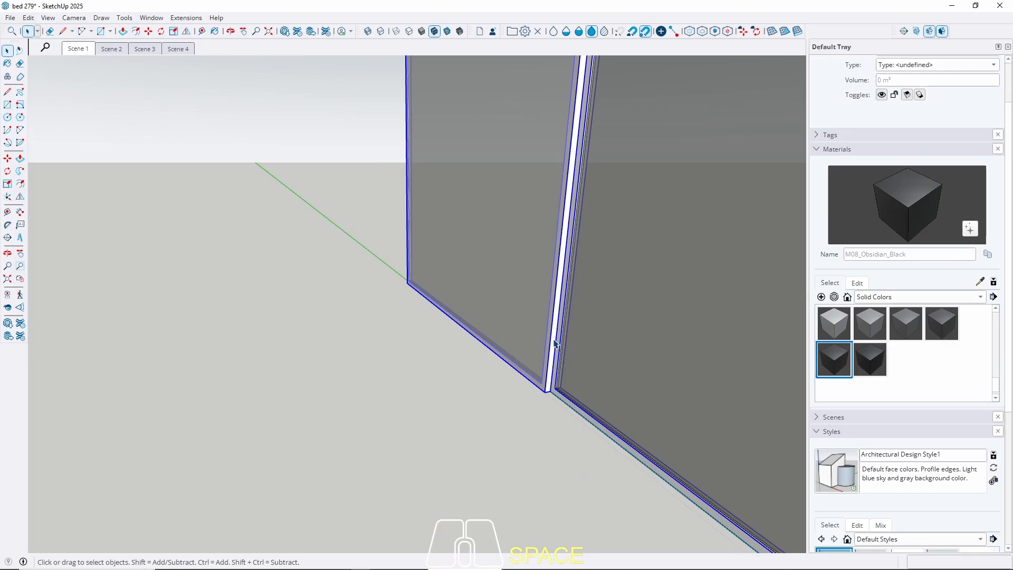
pyautogui.press('b')
pyautogui.press('space')
pyautogui.doubleClick(554, 340)
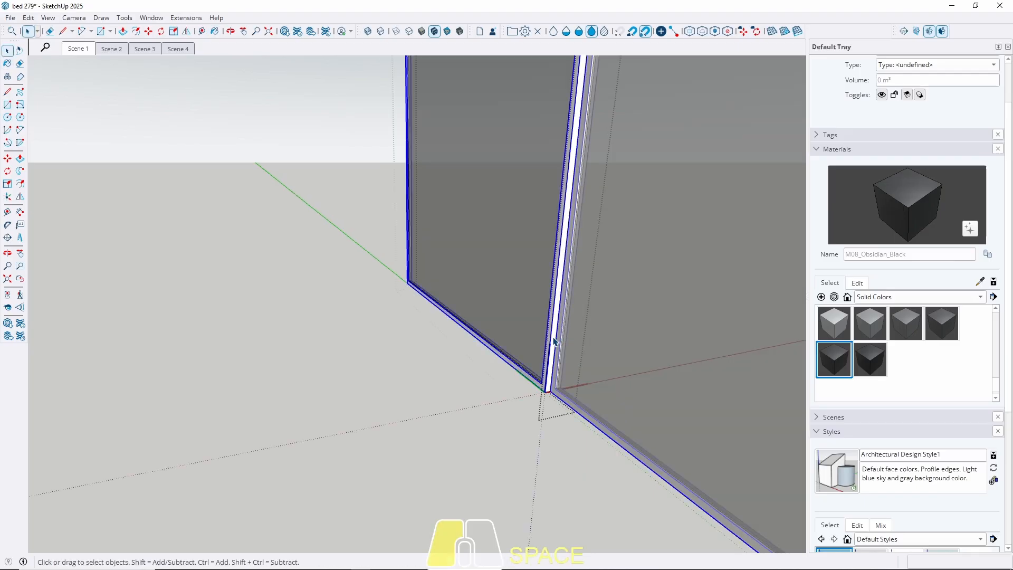
pyautogui.tripleClick(554, 341)
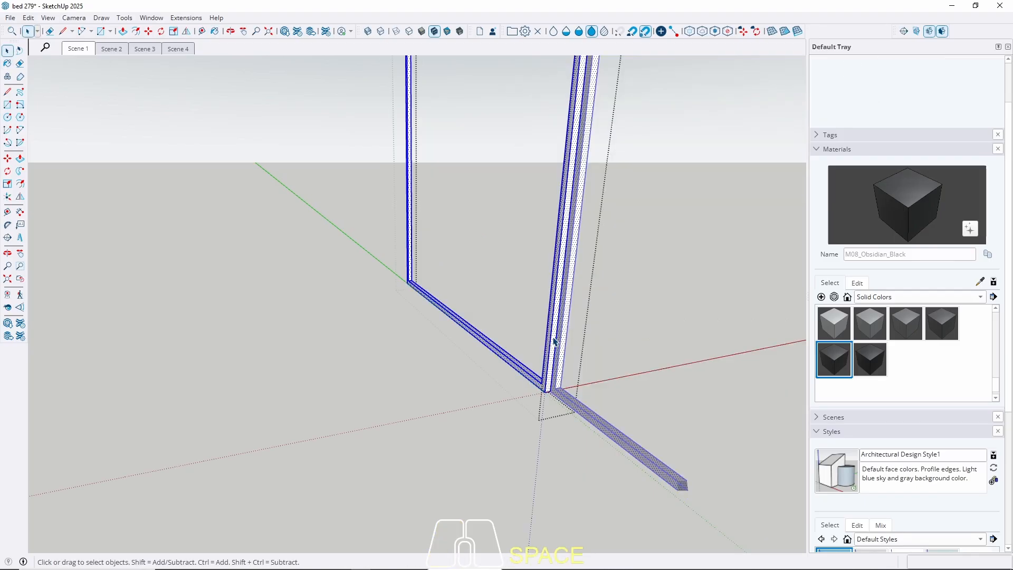
pyautogui.press('b')
pyautogui.click(554, 342)
pyautogui.press('space')
pyautogui.press('Escape')
pyautogui.press('Escape')
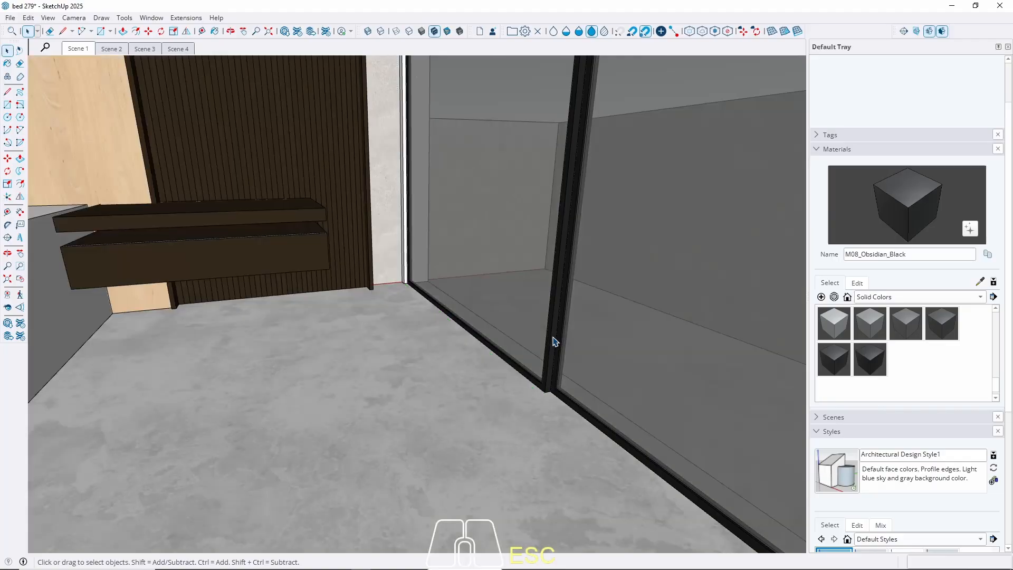
# Paint the white outer frame around the glass door opening with M08_Obsidian_Black
pyautogui.scroll(6, 417, 288)
pyautogui.tripleClick(395, 272)
pyautogui.click(395, 272)
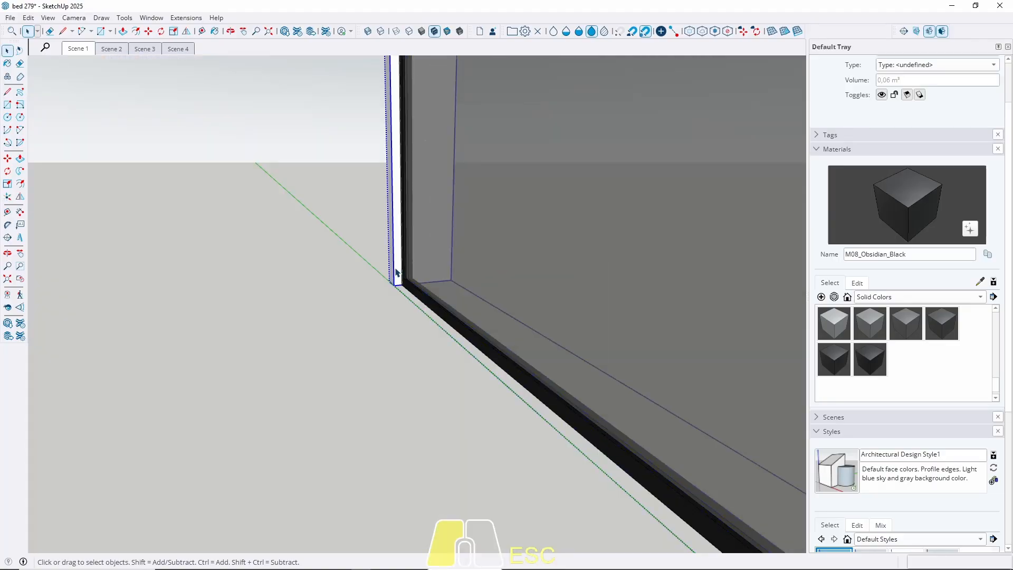
pyautogui.tripleClick(394, 265)
pyautogui.press('b')
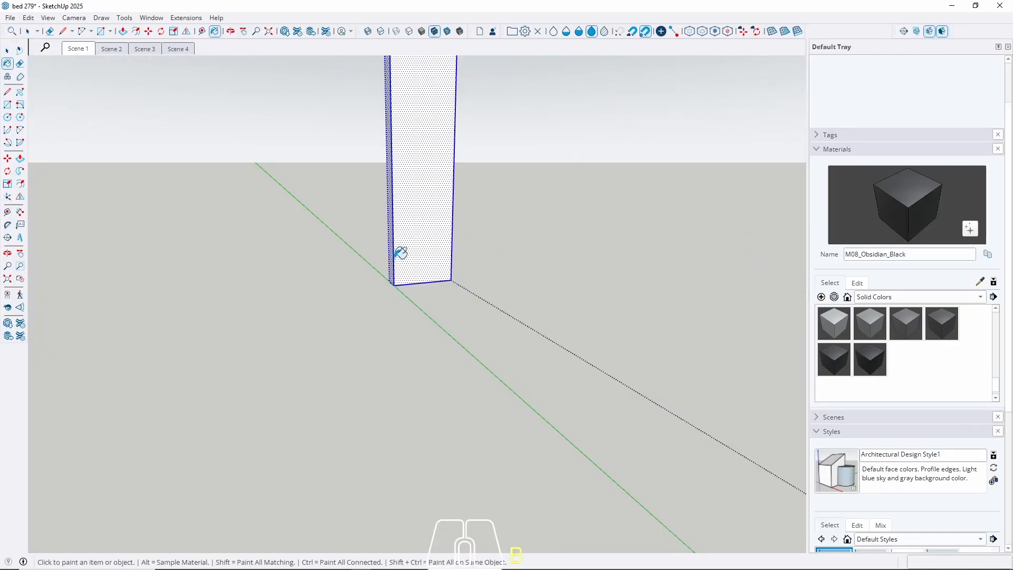
pyautogui.click(395, 264)
pyautogui.press('space')
pyautogui.press('Escape')
pyautogui.press('Escape')
pyautogui.scroll(-5, 394, 260)
pyautogui.scroll(-6, 499, 425)
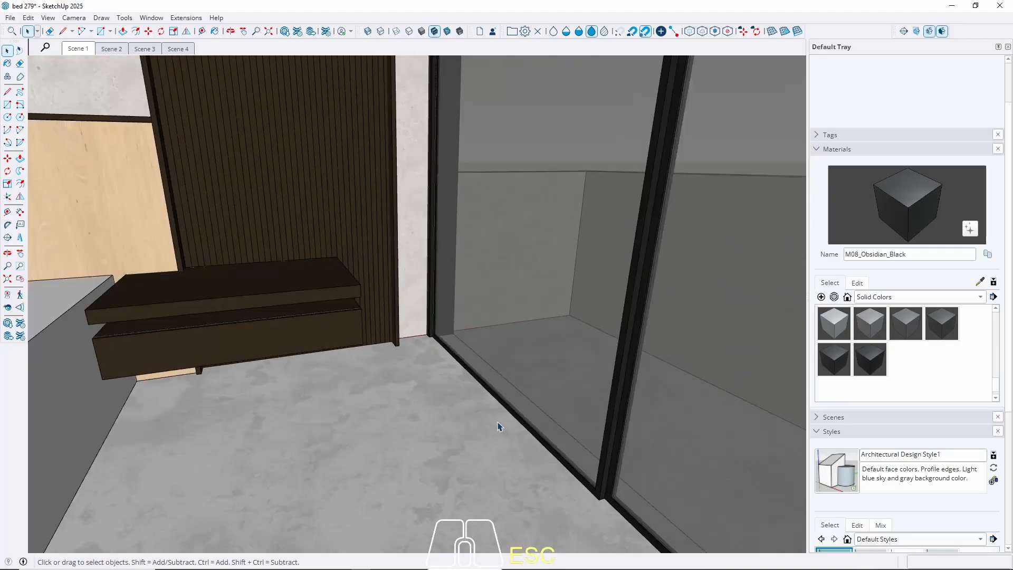
# Paint the white wall panel between the wood cabinet and plaster panels in Scene 2 with Glass_Mirror_01 from the Glass library
pyautogui.keyDown('shift'); pyautogui.moveTo(264, 235); pyautogui.dragTo(423, 306, button='middle'); pyautogui.keyUp('shift')
pyautogui.scroll(-3, 423, 304)
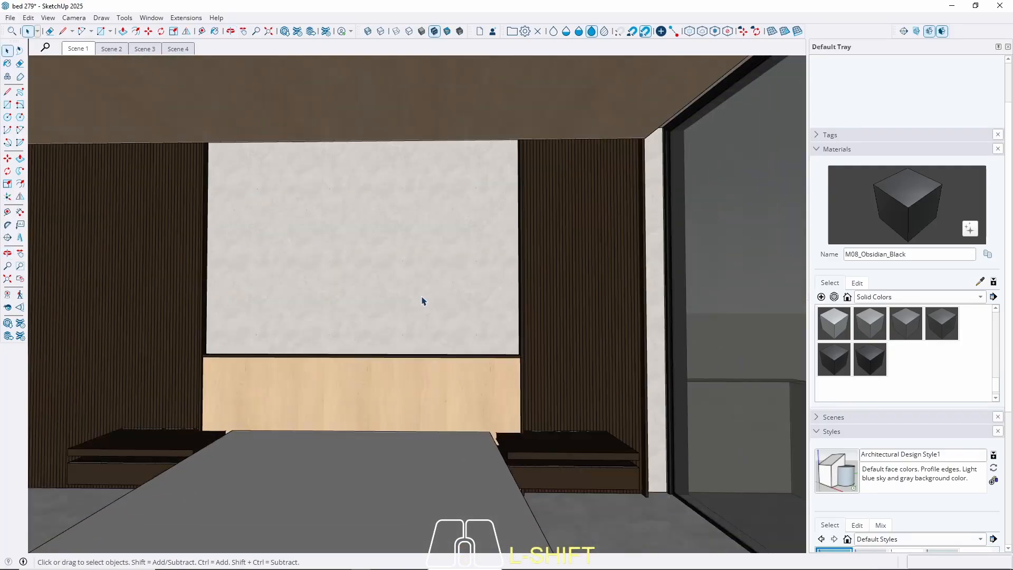
pyautogui.click(74, 49)
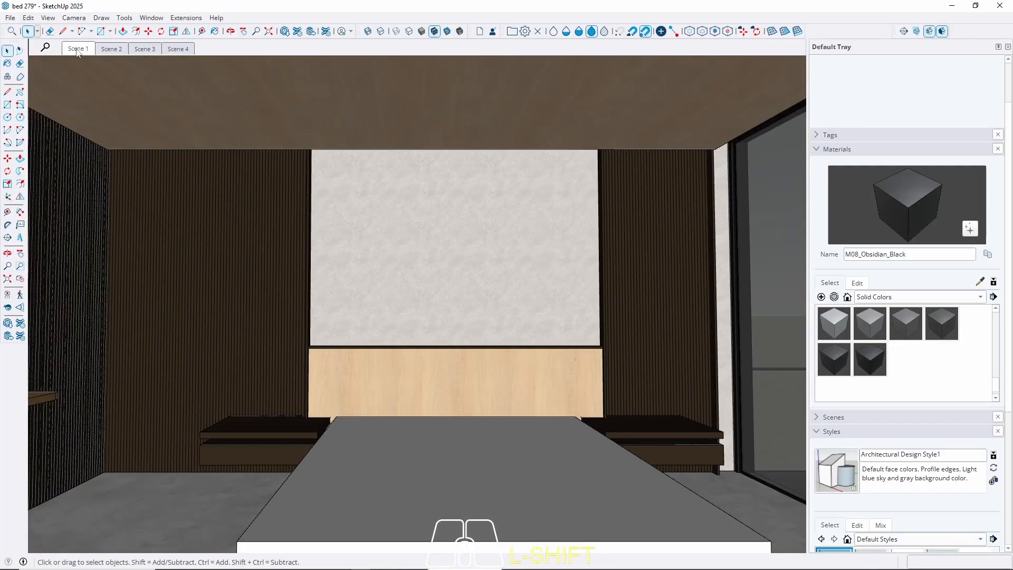
pyautogui.click(112, 49)
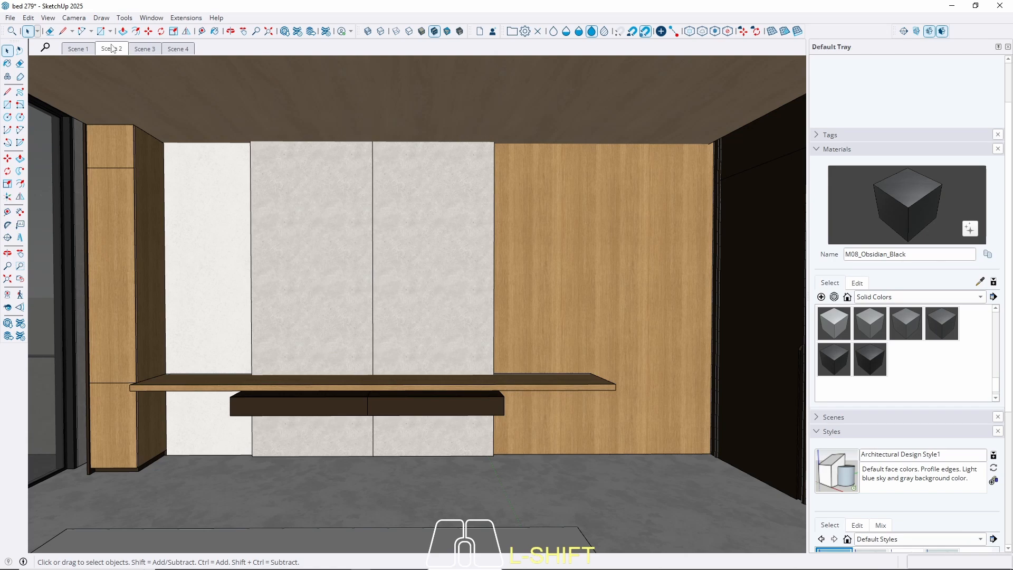
pyautogui.click(898, 297)
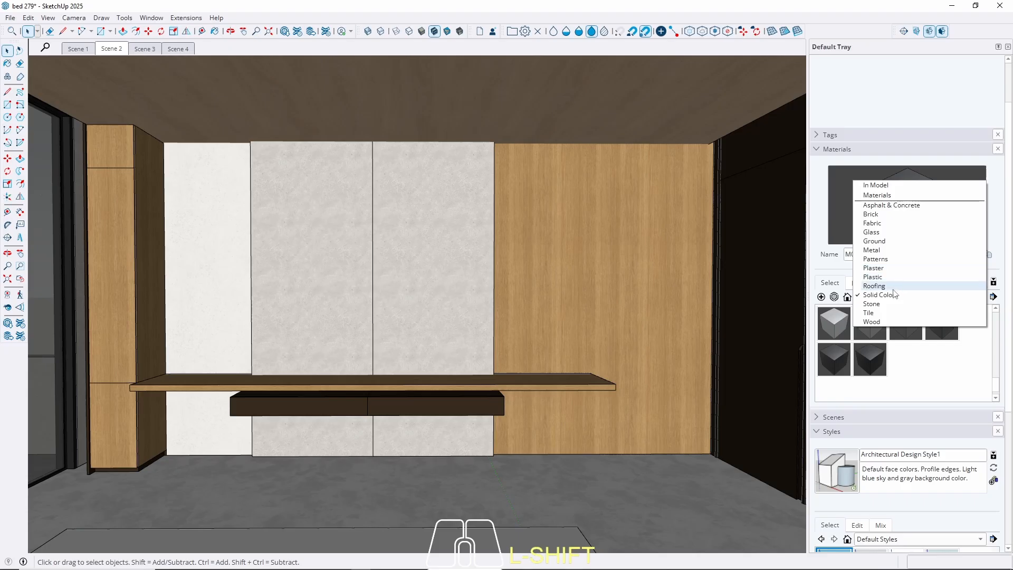
pyautogui.click(888, 232)
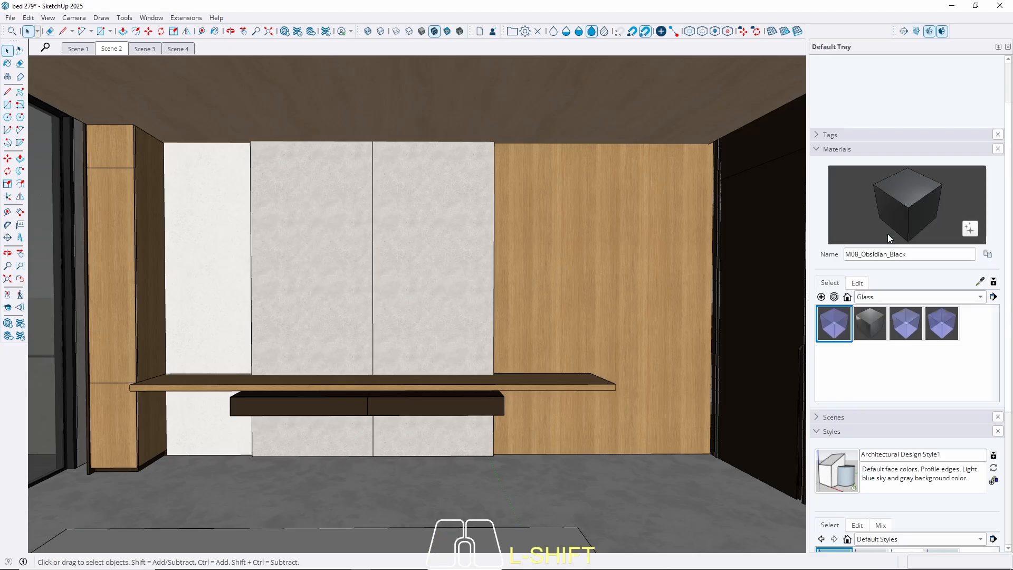
pyautogui.click(874, 319)
pyautogui.press('space')
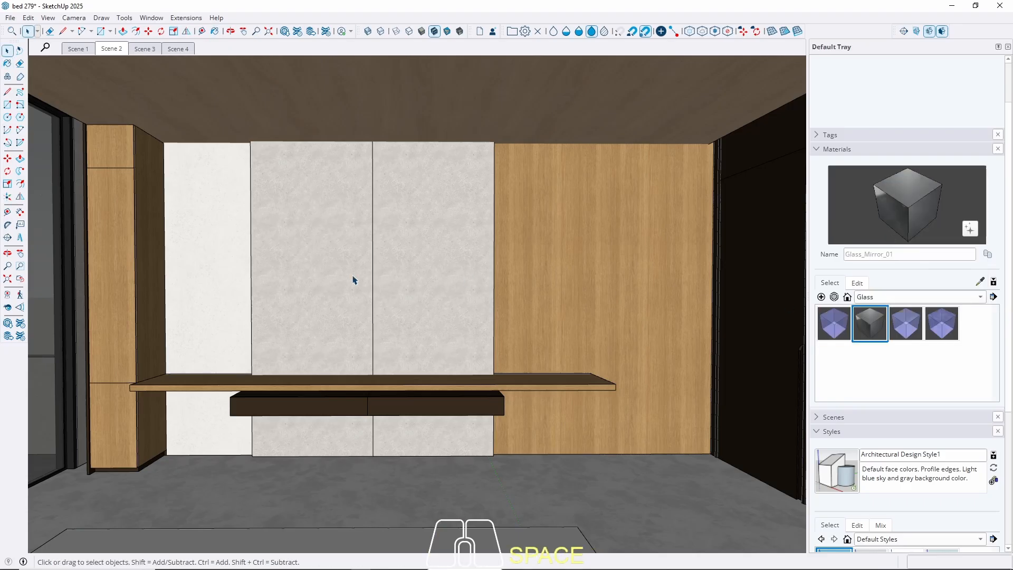
pyautogui.doubleClick(217, 267)
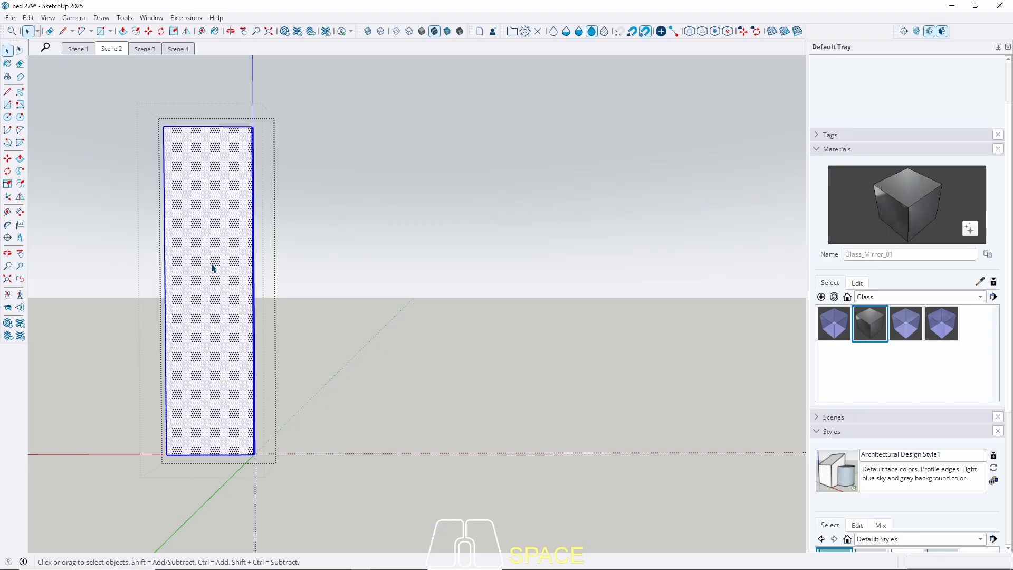
pyautogui.press('Escape')
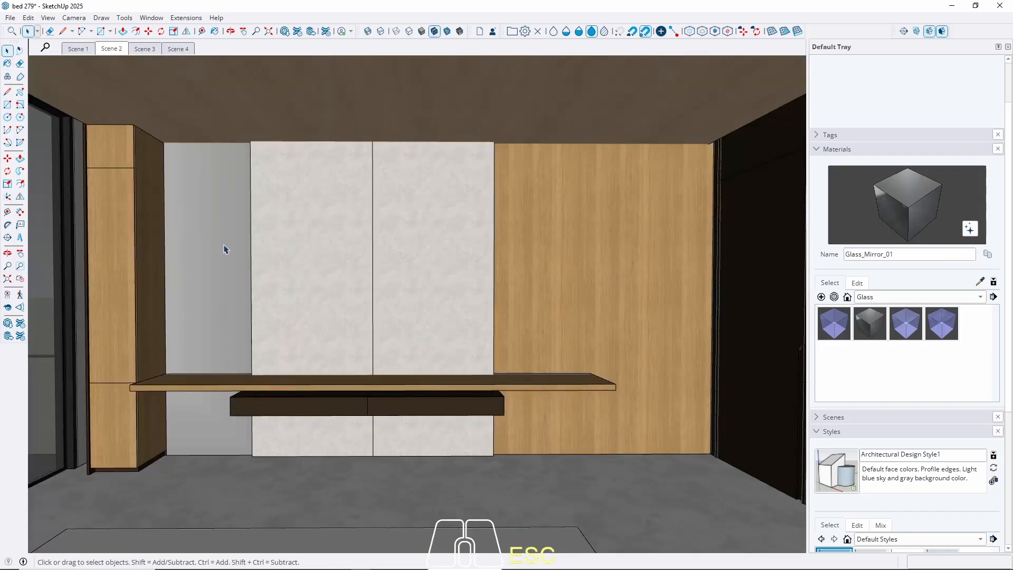
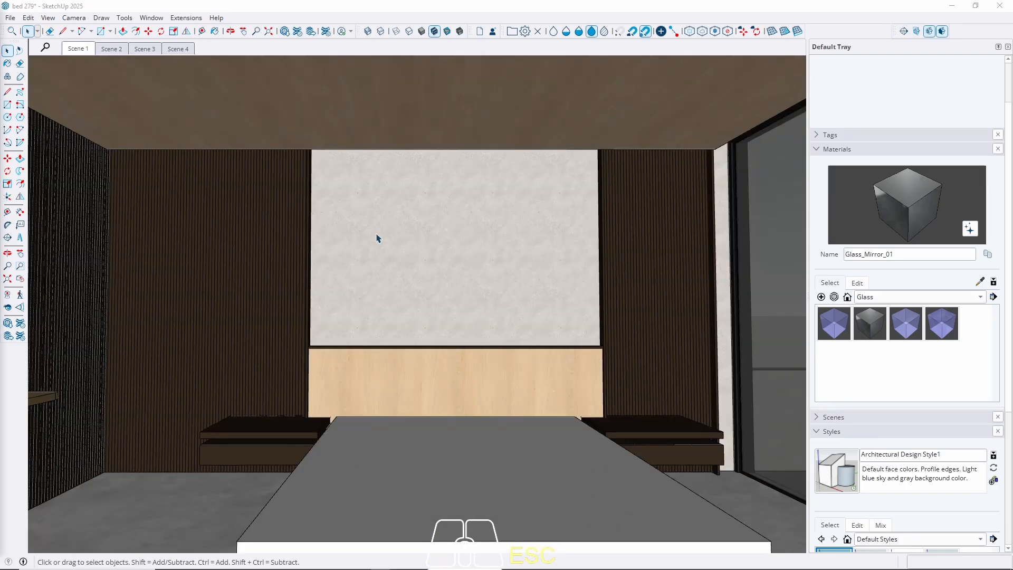
pyautogui.moveTo(278, 264); pyautogui.dragTo(331, 266, button='middle')
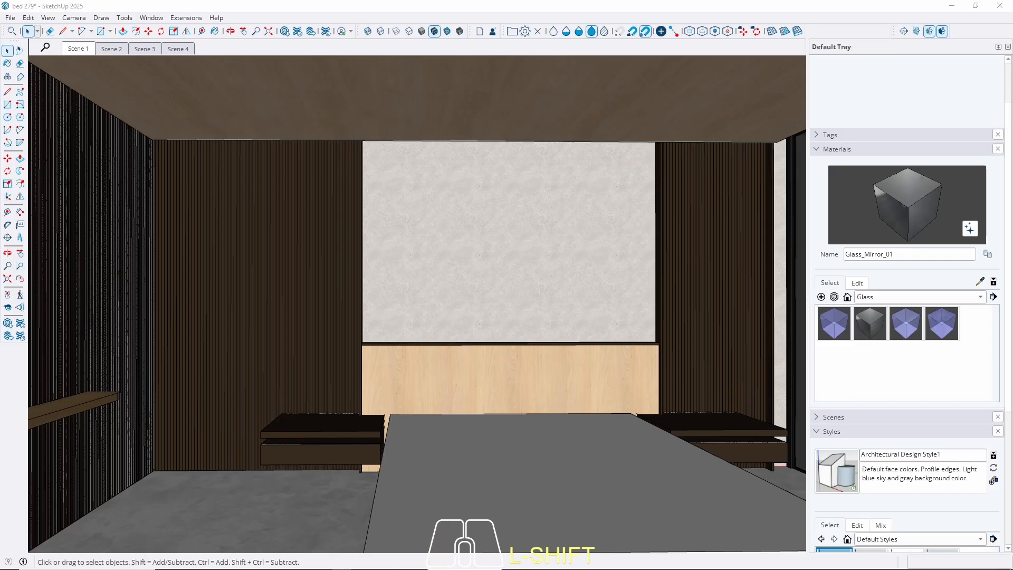
pyautogui.click(168, 237)
pyautogui.keyDown('shift'); pyautogui.moveTo(288, 337); pyautogui.dragTo(355, 352, button='middle'); pyautogui.keyUp('shift')
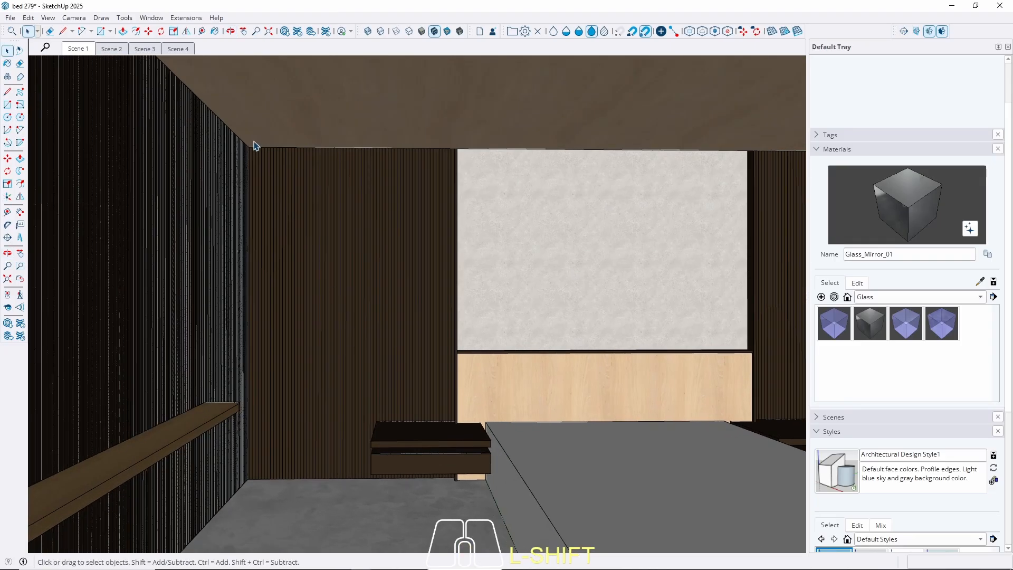
pyautogui.keyDown('shift'); pyautogui.scroll(2, 253, 145); pyautogui.keyUp('shift')
pyautogui.press('t')
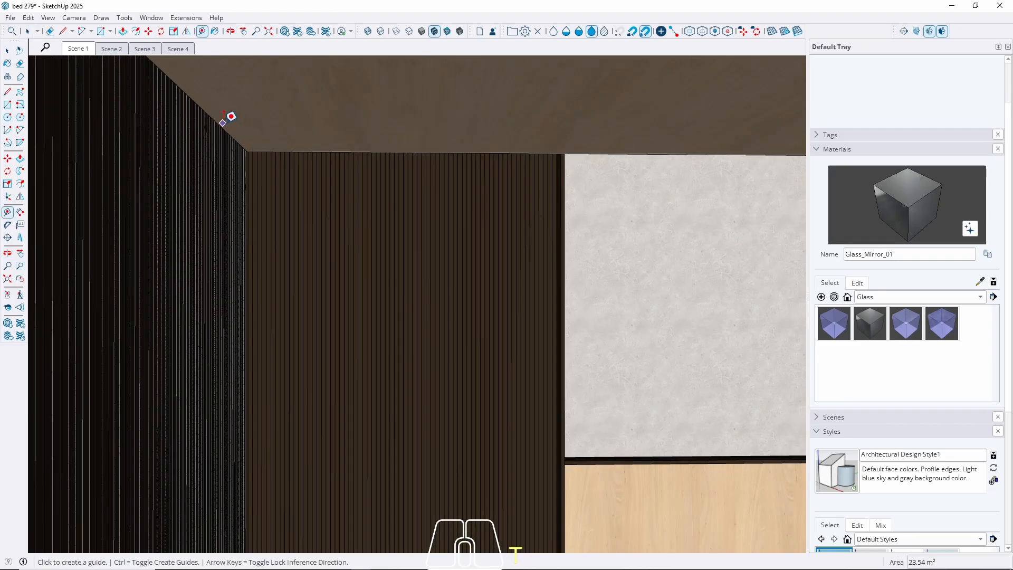
pyautogui.click(224, 122)
pyautogui.scroll(-2, 341, 116)
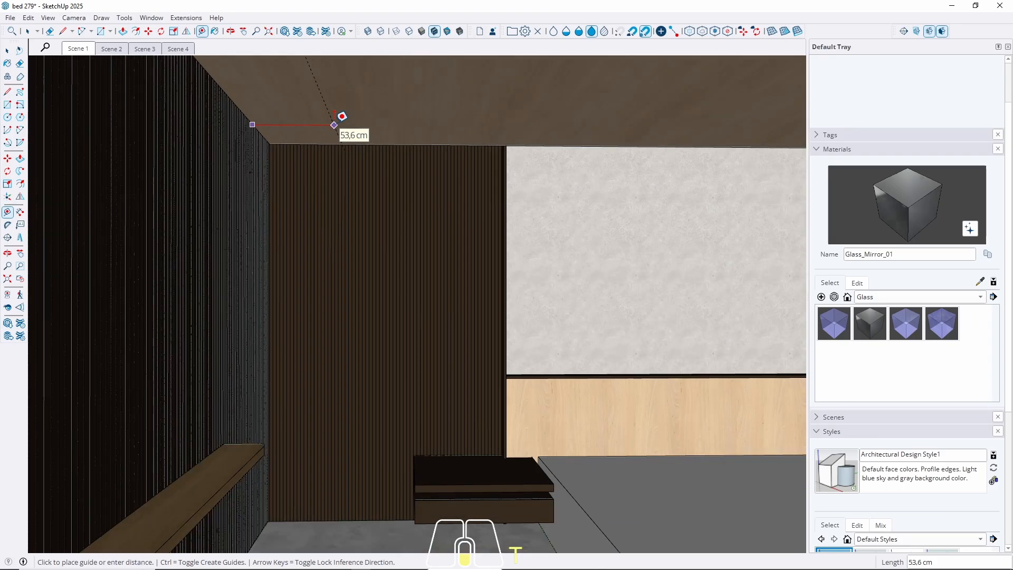
pyautogui.press('Left')
pyautogui.press('Right')
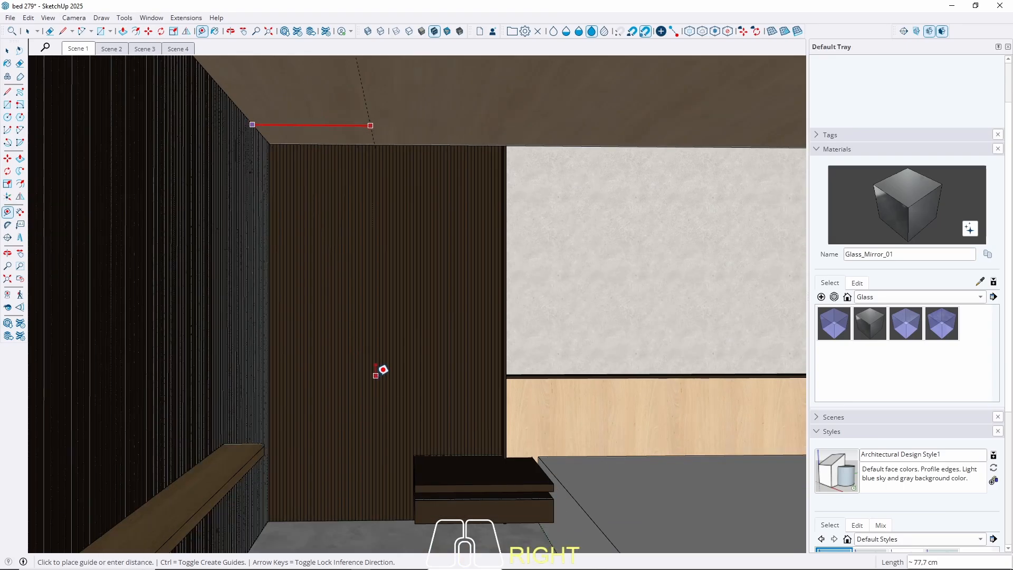
pyautogui.press('space')
pyautogui.moveTo(376, 376); pyautogui.dragTo(394, 361, button='middle')
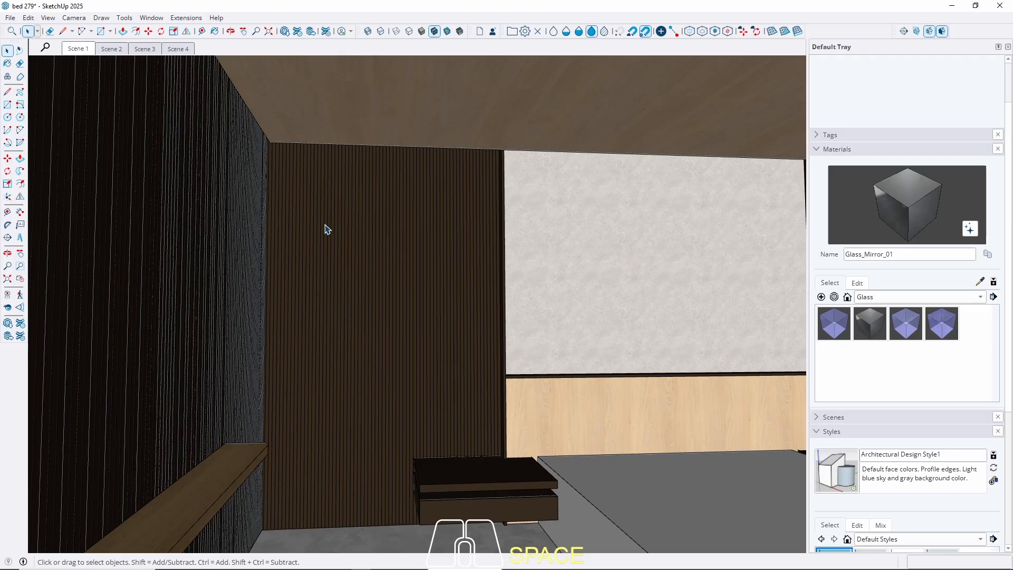
pyautogui.press('t')
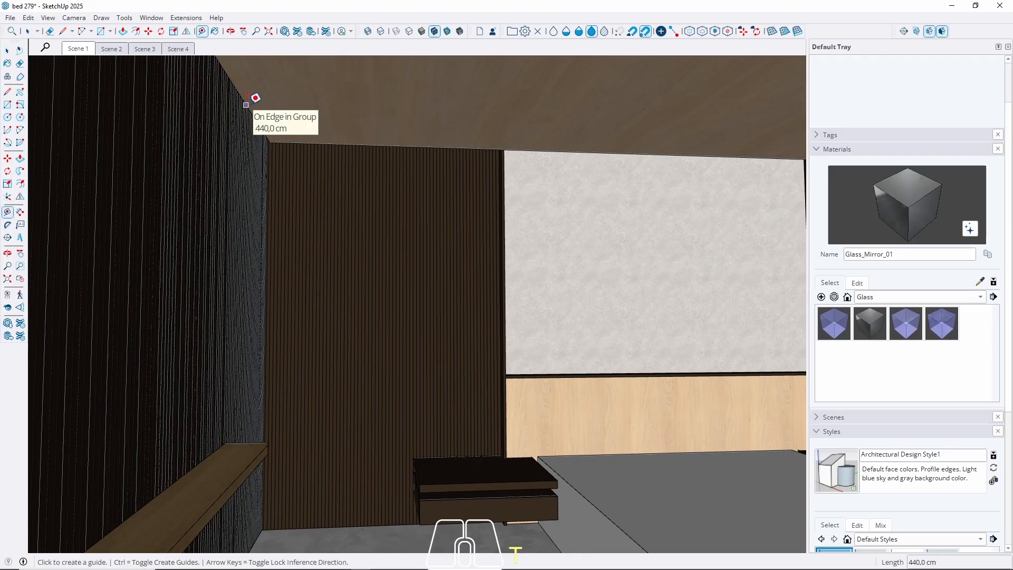
pyautogui.click(246, 105)
pyautogui.press('Right')
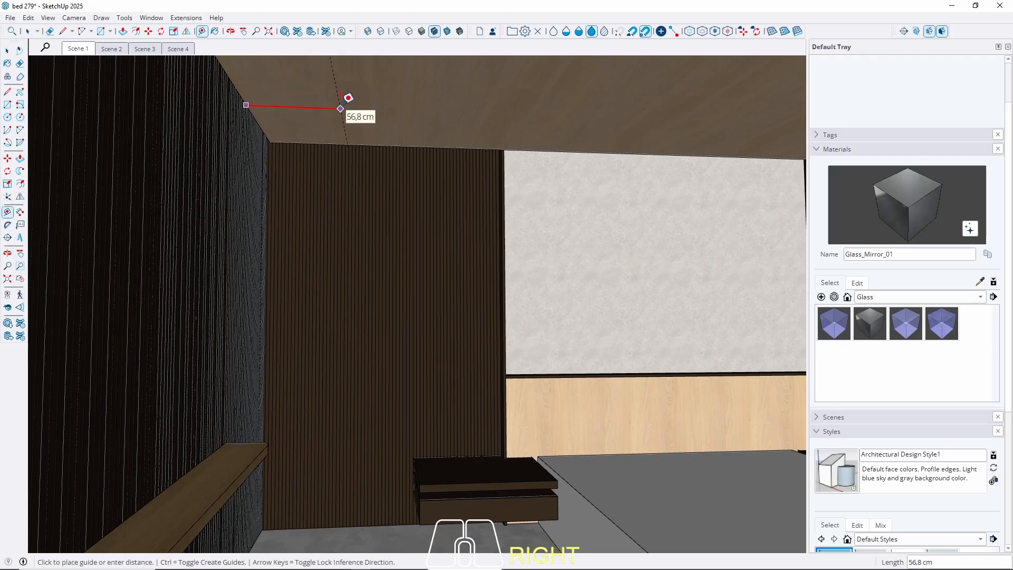
pyautogui.press('space')
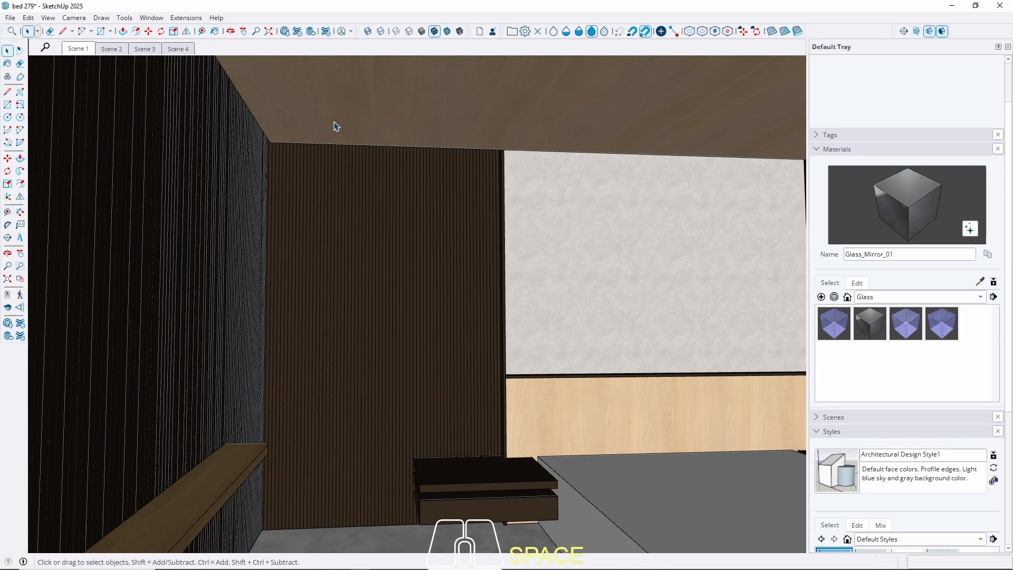
# Place a guide on the ceiling 107 cm from the slatted side wall, aligned with the nightstand's outer edge
pyautogui.scroll(1, 274, 117)
pyautogui.press('t')
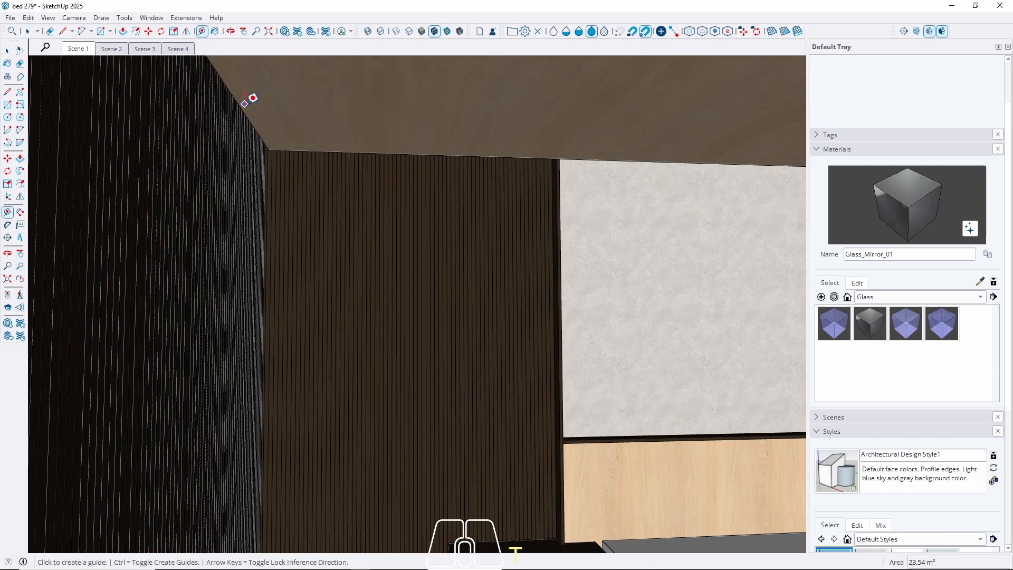
pyautogui.click(251, 98)
pyautogui.moveTo(486, 118); pyautogui.dragTo(414, 110, button='middle')
pyautogui.press('Left')
pyautogui.press('Right')
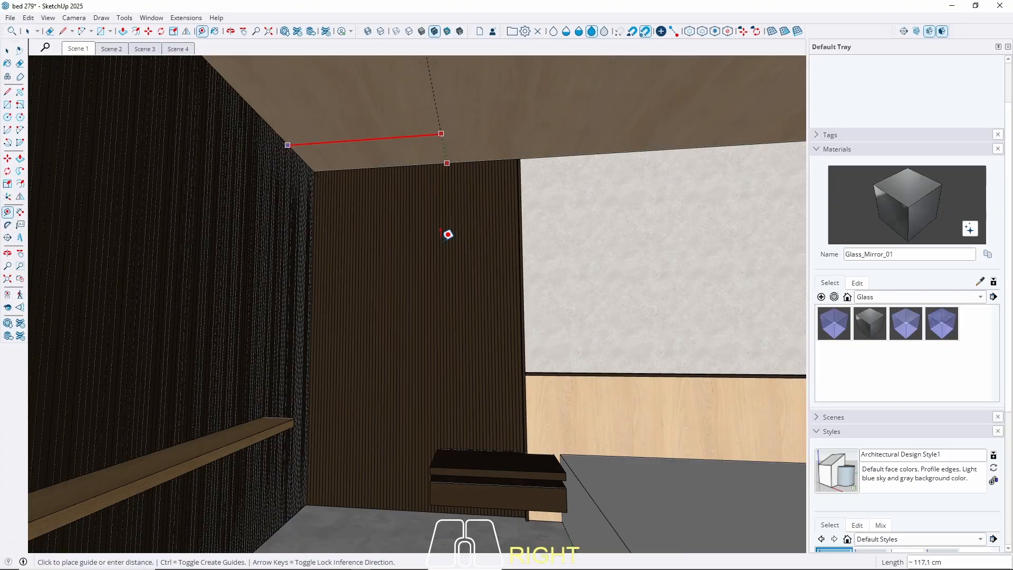
pyautogui.scroll(1, 459, 455)
pyautogui.scroll(1, 458, 456)
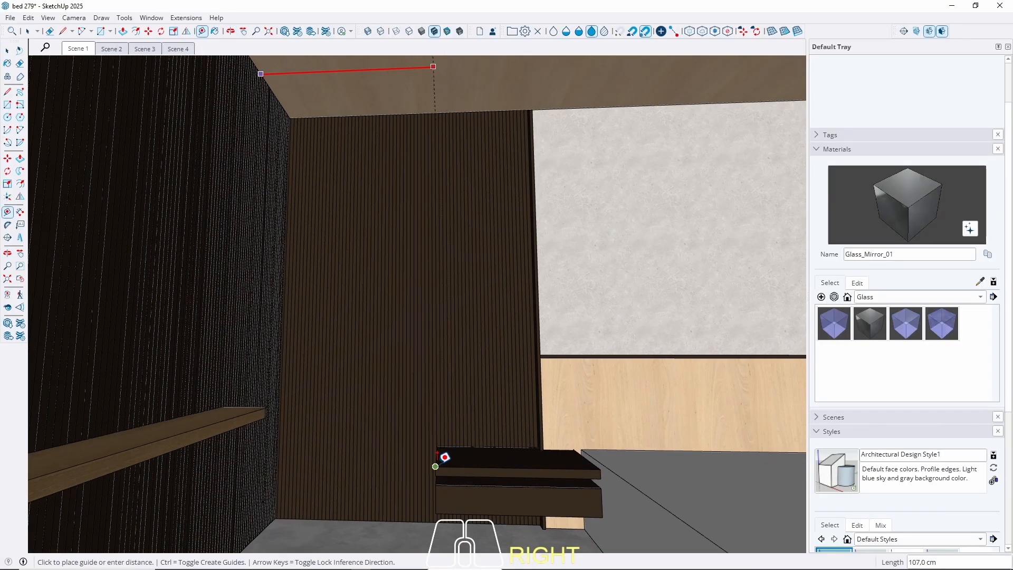
pyautogui.click(437, 466)
pyautogui.press('space')
# Draw a 107 cm line across the ceiling from the guide to the edge of the slatted side wall
pyautogui.moveTo(433, 263); pyautogui.dragTo(427, 158, button='middle')
pyautogui.keyDown('shift'); pyautogui.moveTo(427, 158); pyautogui.dragTo(441, 236, button='middle'); pyautogui.keyUp('shift')
pyautogui.scroll(3, 440, 192)
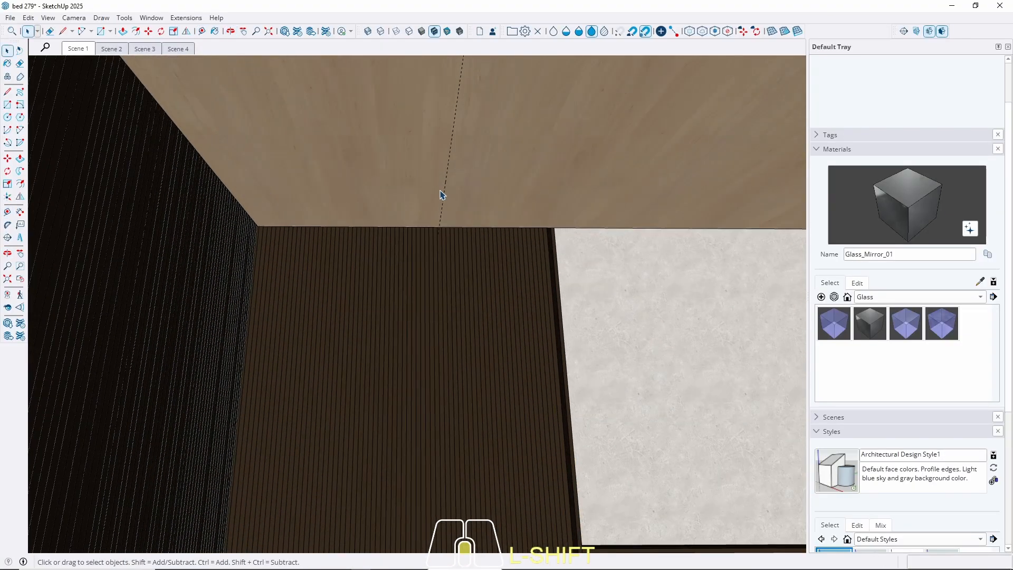
pyautogui.press('l')
pyautogui.click(446, 168)
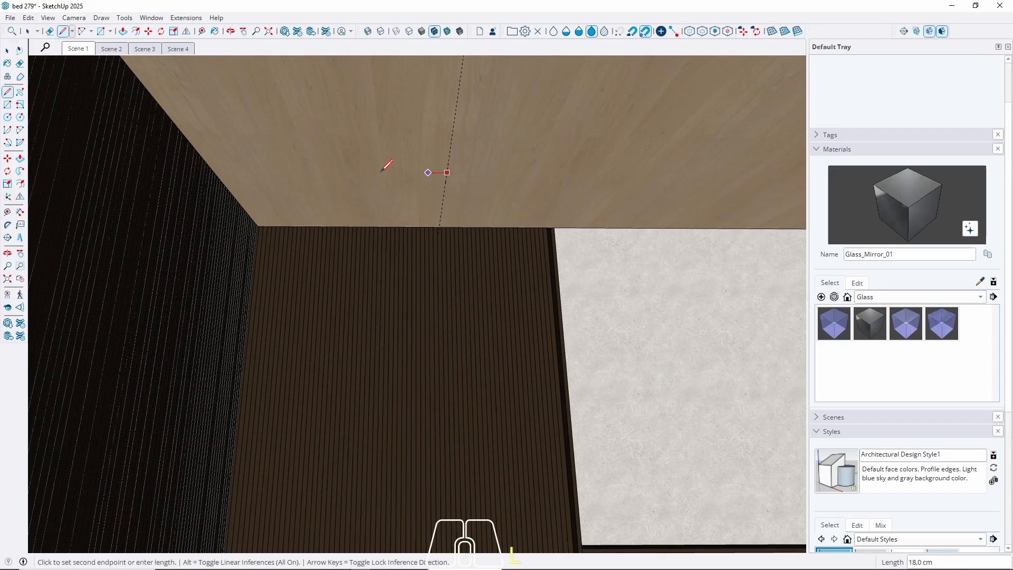
pyautogui.press('Left')
pyautogui.scroll(2, 234, 189)
pyautogui.press('Right')
pyautogui.click(212, 179)
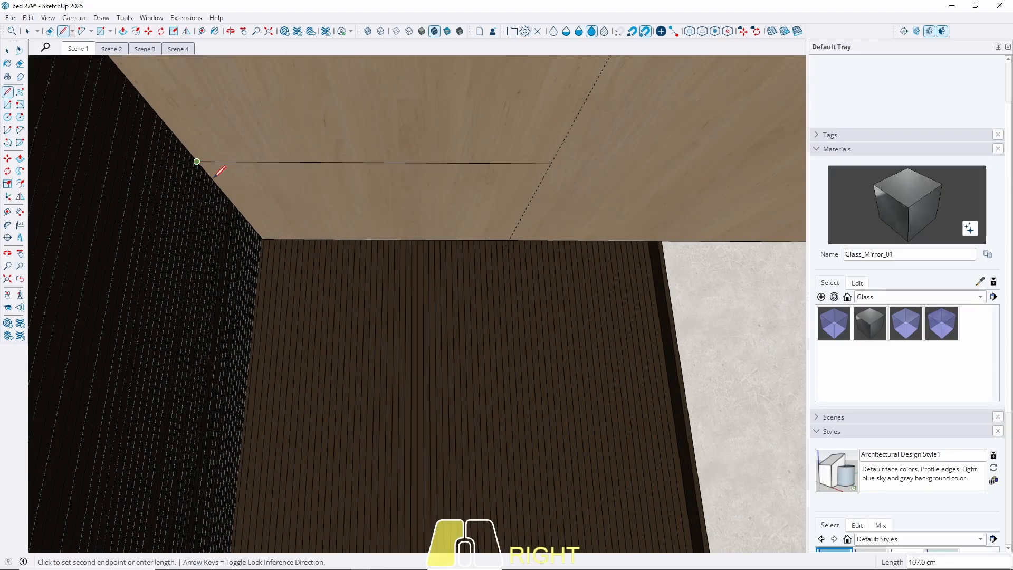
pyautogui.press('space')
# Try a guide on the ceiling 15 cm from the slatted wall behind the bed
pyautogui.scroll(3, 432, 240)
pyautogui.press('t')
pyautogui.moveTo(411, 217); pyautogui.dragTo(563, 76, button='middle')
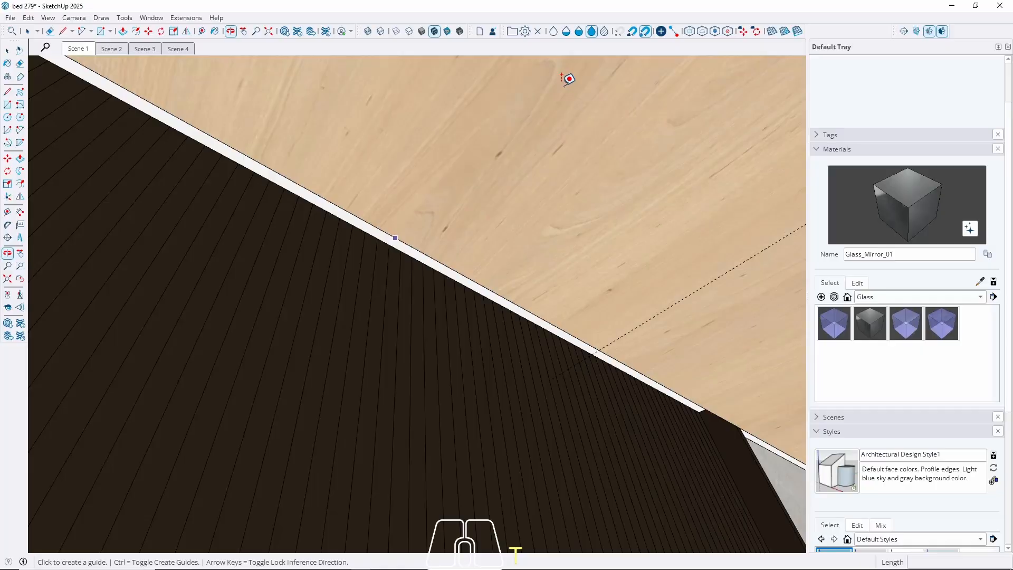
pyautogui.click(383, 231)
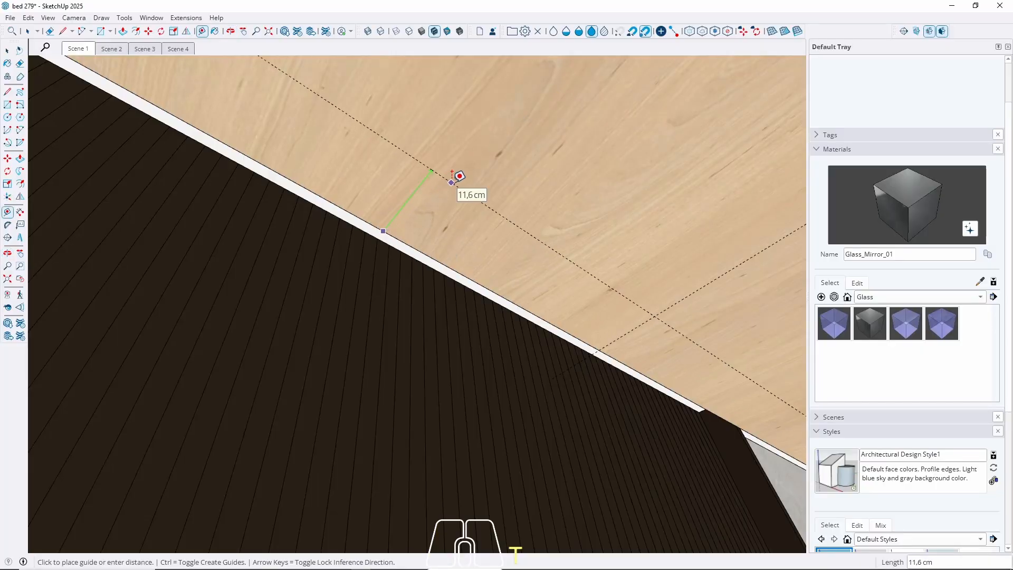
pyautogui.click(452, 173)
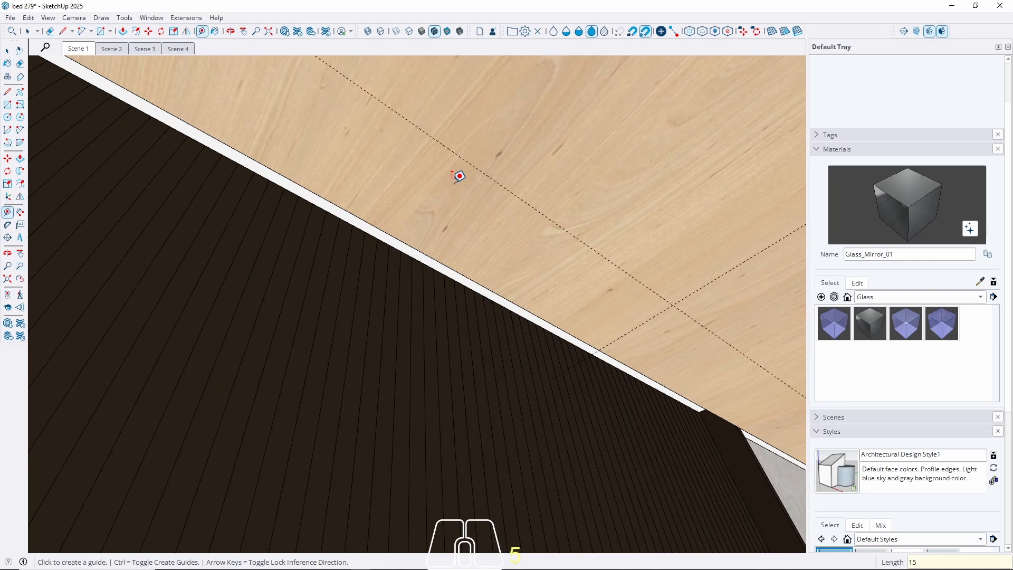
pyautogui.press('space')
pyautogui.moveTo(550, 249); pyautogui.dragTo(398, 280, button='middle')
# Place a guide on the ceiling 25 cm from the slatted wall behind the bed
pyautogui.press('t')
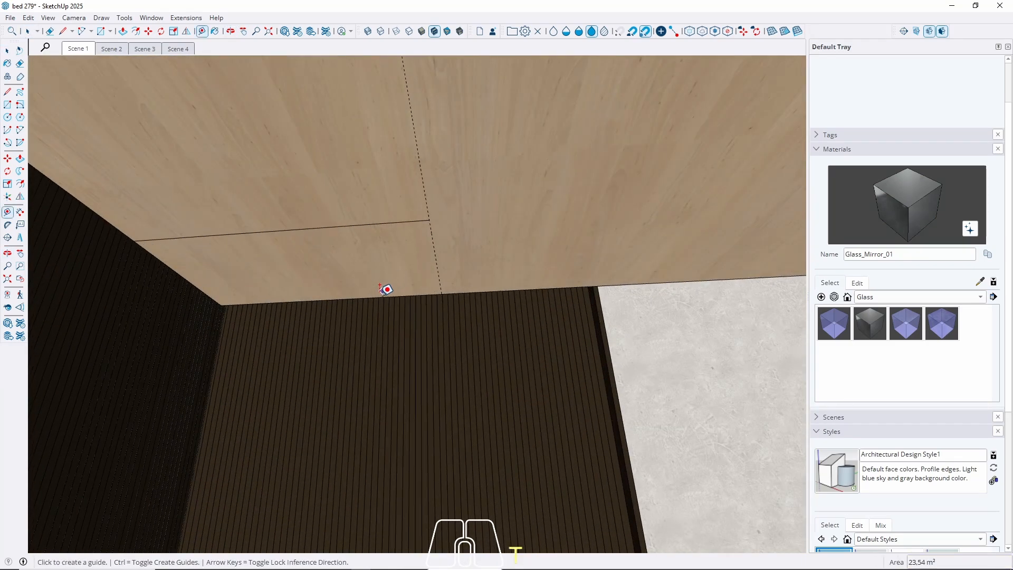
pyautogui.click(378, 294)
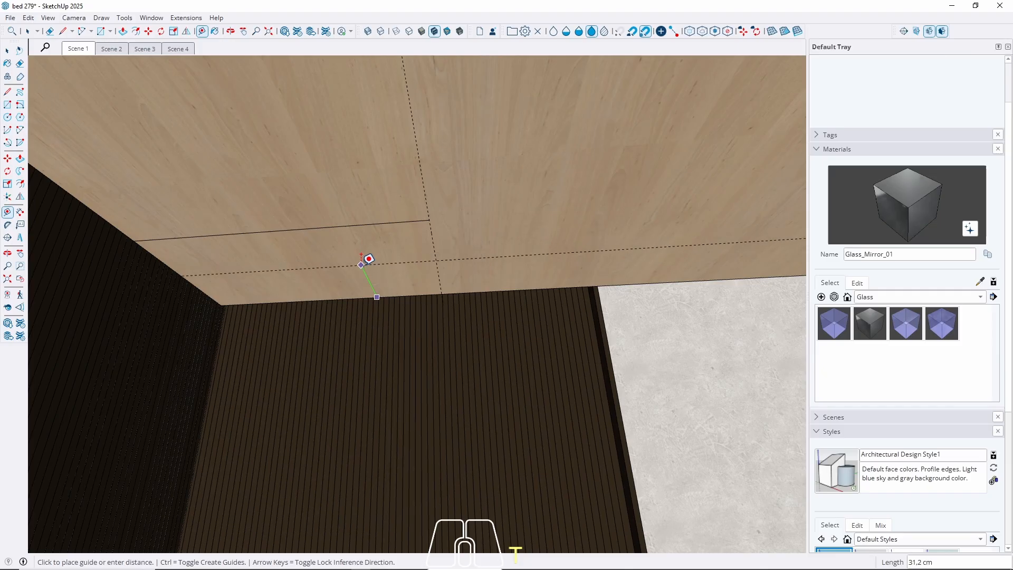
pyautogui.press('Return')
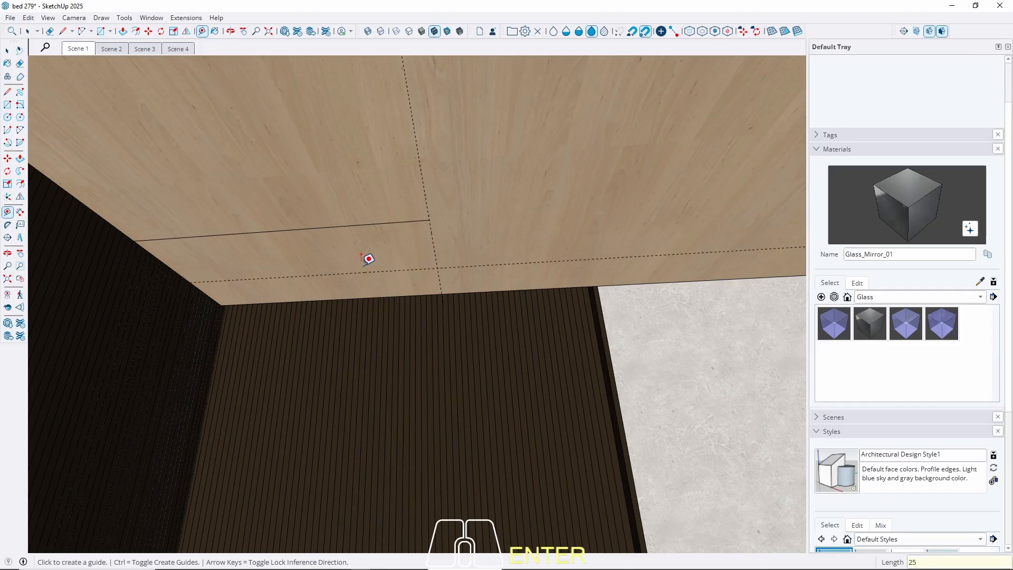
pyautogui.moveTo(368, 261); pyautogui.dragTo(533, 321, button='middle')
pyautogui.press('space')
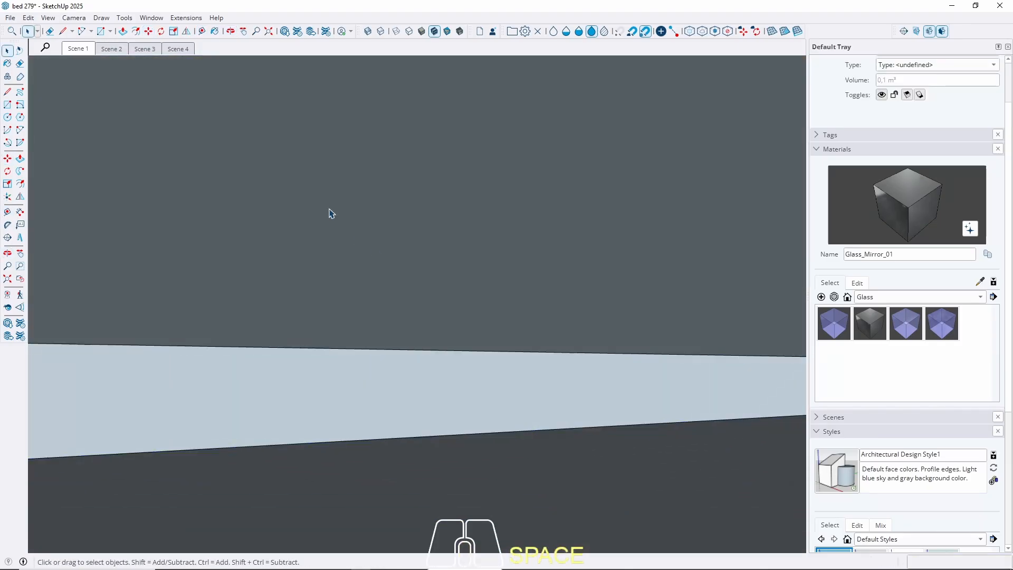
# Place a ceiling guide parallel to the slatted side wall through the middle of the 107 cm line, and delete that line
pyautogui.click(330, 212)
pyautogui.moveTo(331, 213); pyautogui.dragTo(368, 285, button='middle')
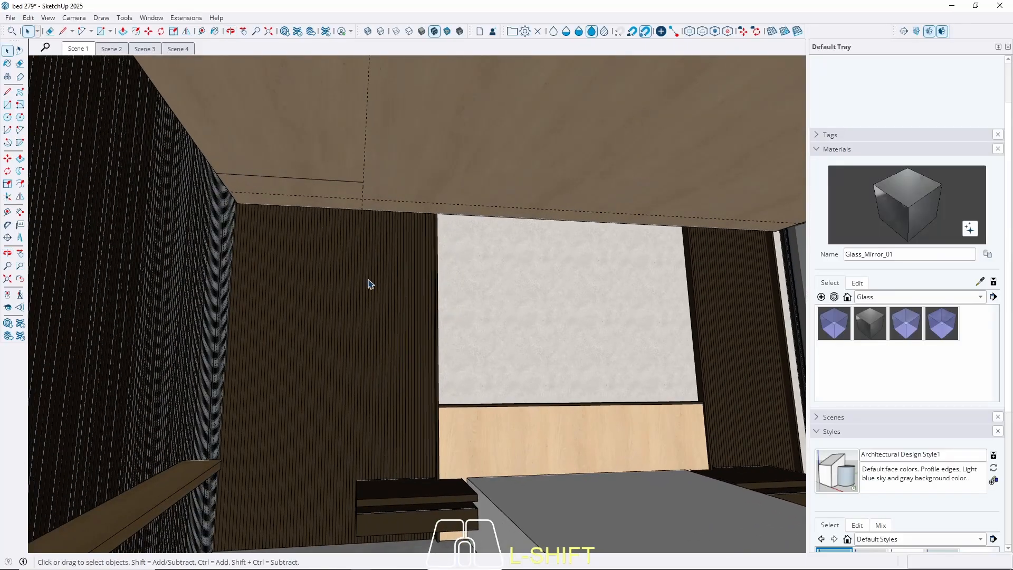
pyautogui.scroll(3, 337, 157)
pyautogui.press('t')
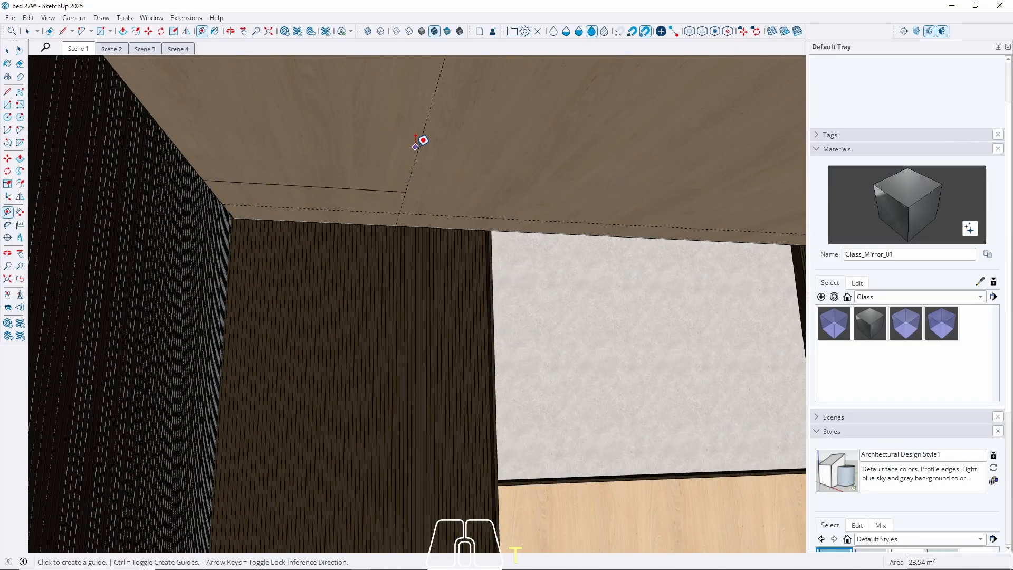
pyautogui.click(416, 146)
pyautogui.press('Left')
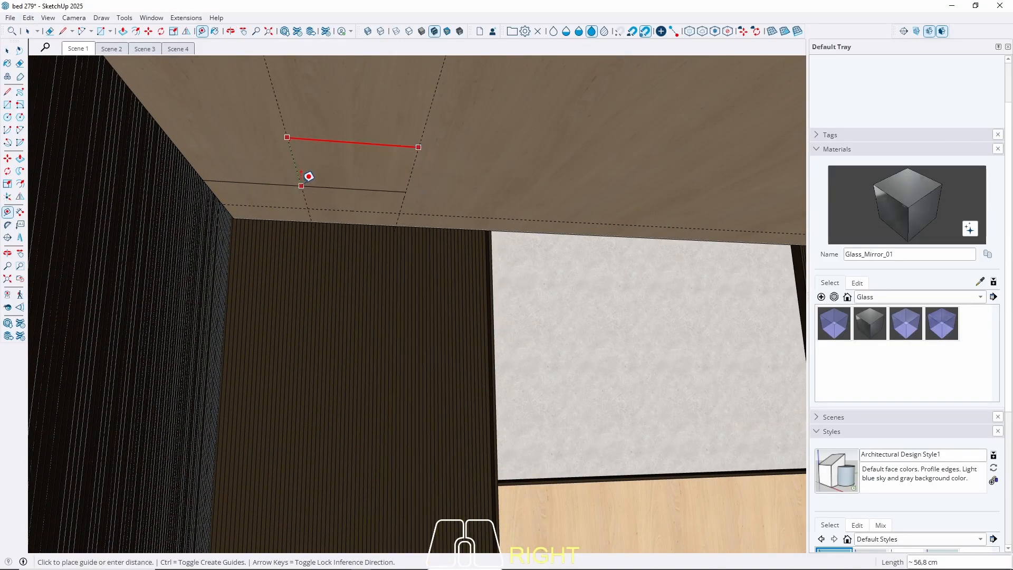
pyautogui.press('space')
pyautogui.click(328, 191)
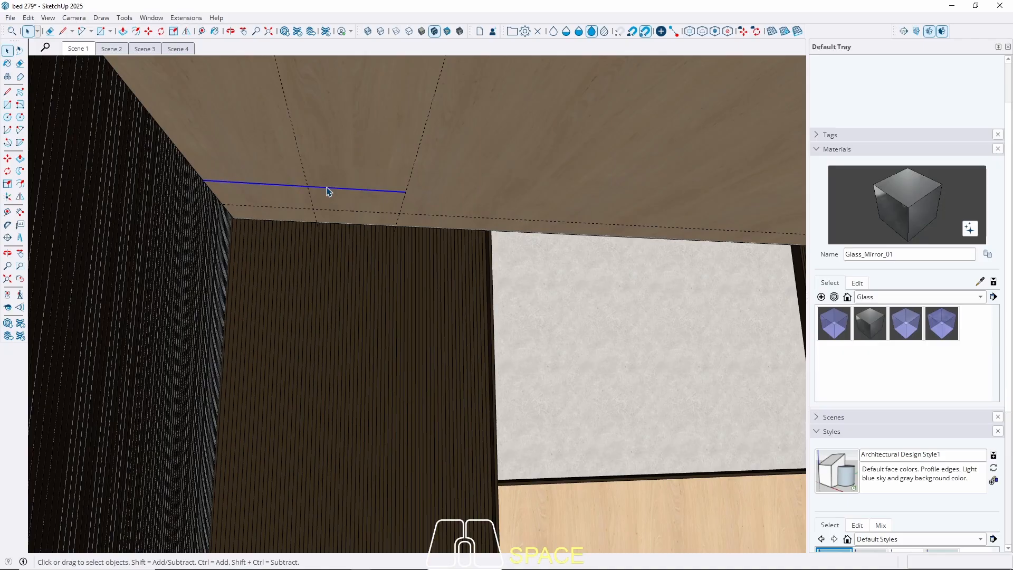
pyautogui.moveTo(329, 192); pyautogui.dragTo(356, 209, button='middle')
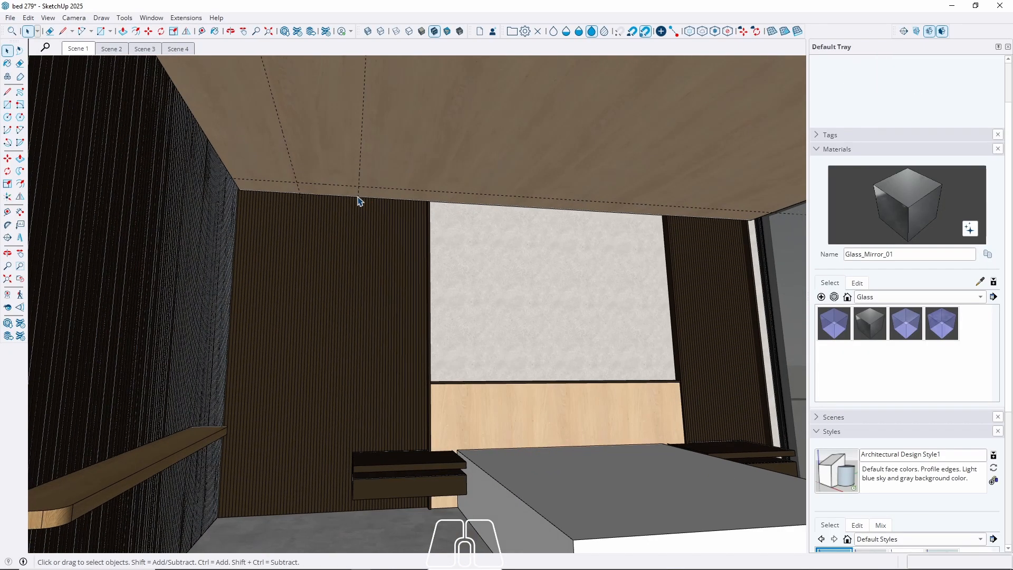
# Draw a circle with a 2 cm radius on the ceiling at the guide intersection nearest the slatted side wall
pyautogui.scroll(6, 309, 203)
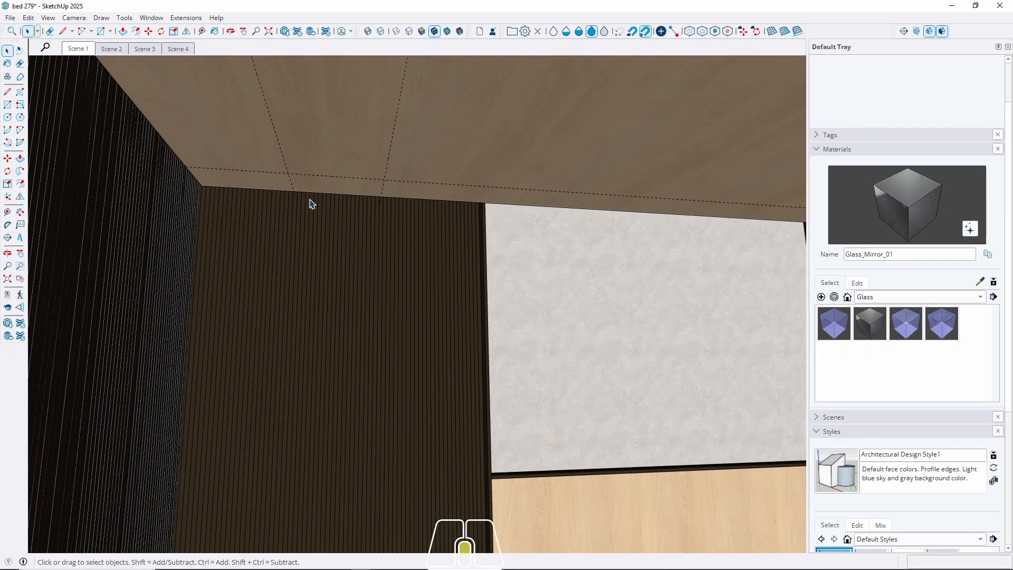
pyautogui.scroll(2, 323, 222)
pyautogui.press('c')
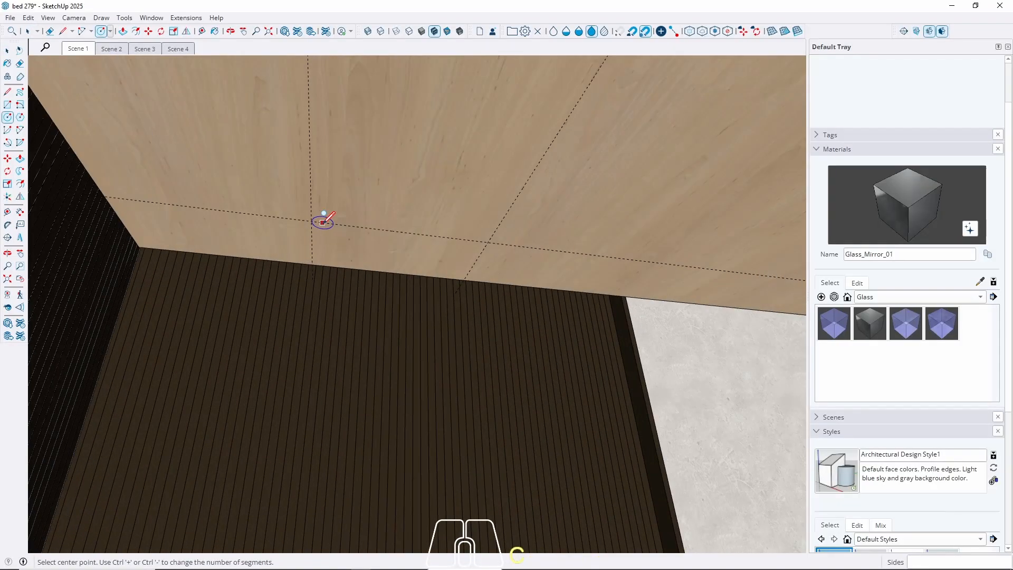
pyautogui.click(311, 220)
pyautogui.scroll(1, 335, 224)
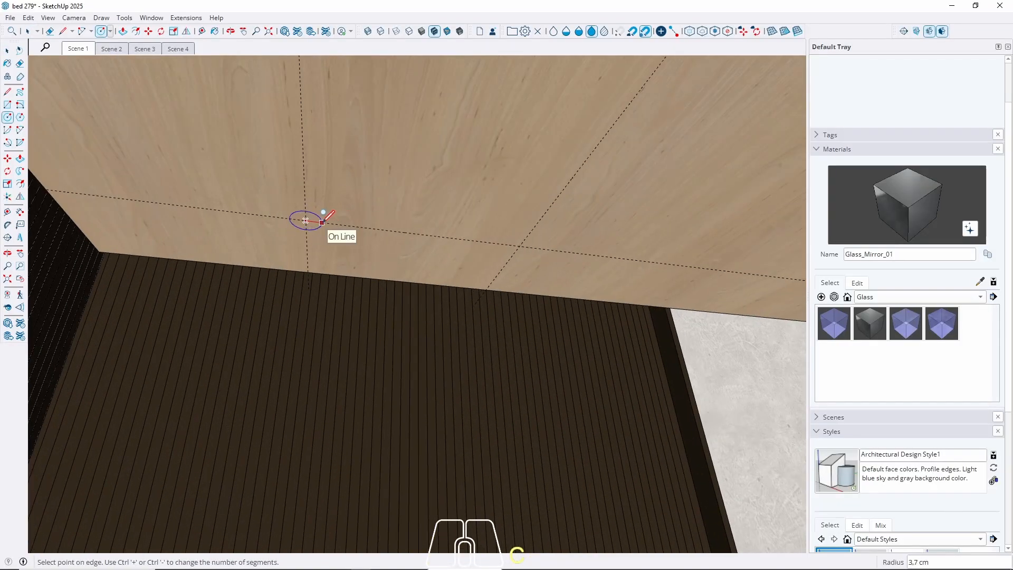
pyautogui.scroll(2, 322, 223)
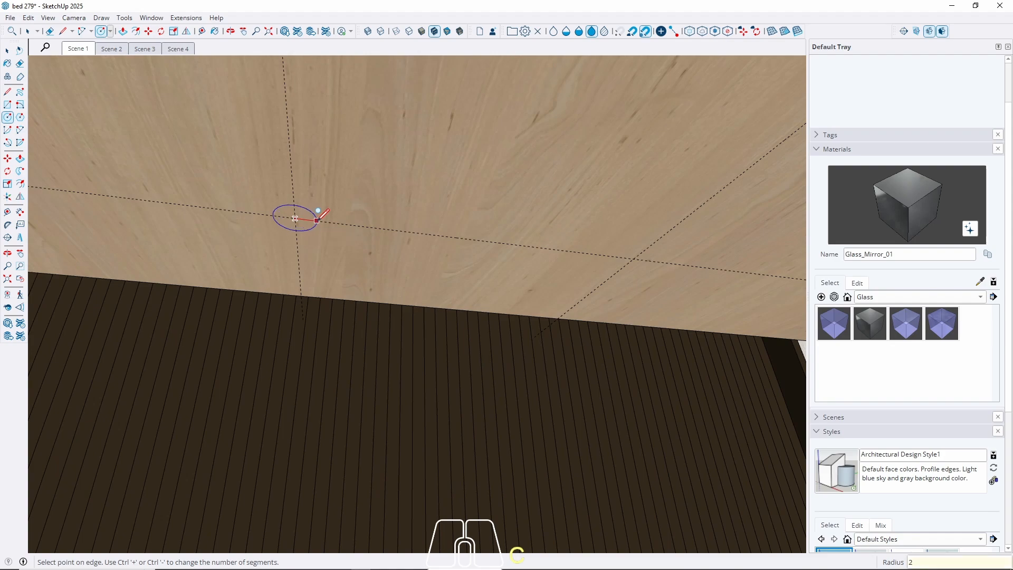
pyautogui.press('Return')
pyautogui.press('space')
# Check the ceiling circle from Scene 1 and undo it
pyautogui.moveTo(317, 211); pyautogui.dragTo(262, 225, button='middle')
pyautogui.click(85, 49)
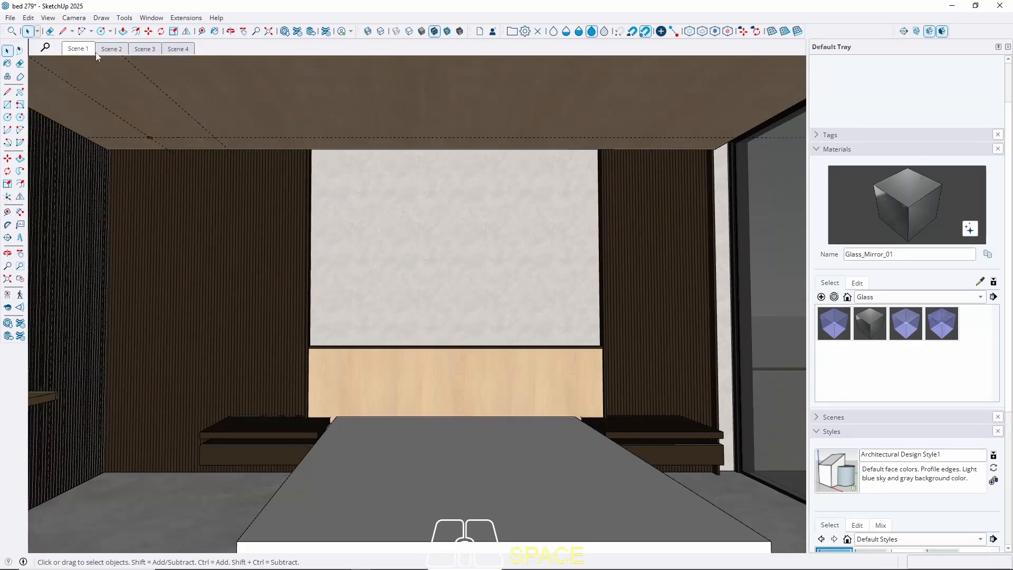
pyautogui.scroll(3, 158, 142)
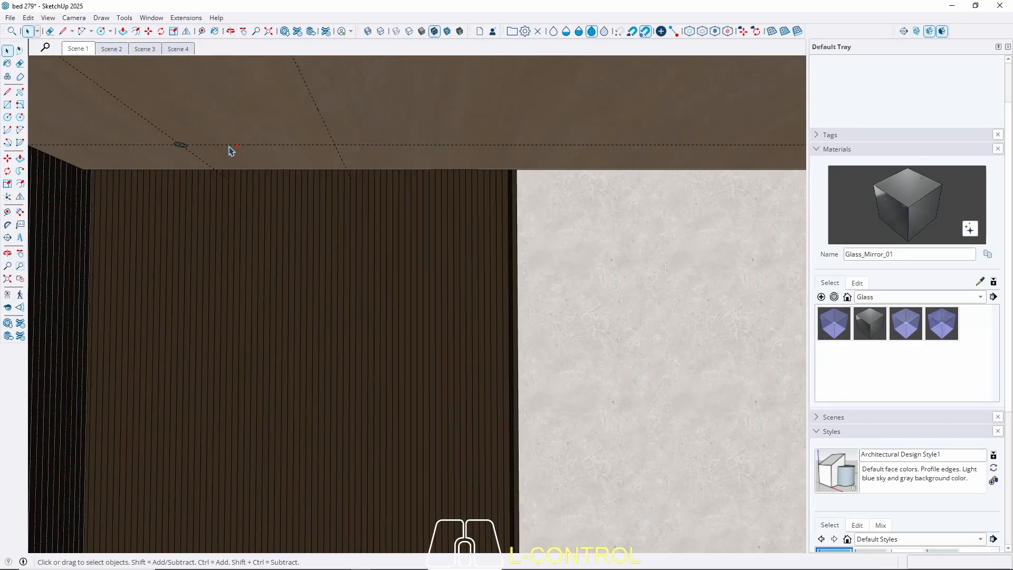
pyautogui.hotkey('ctrl', 'z')
pyautogui.hotkey('ctrl', 'z')
pyautogui.hotkey('ctrl', 'z')
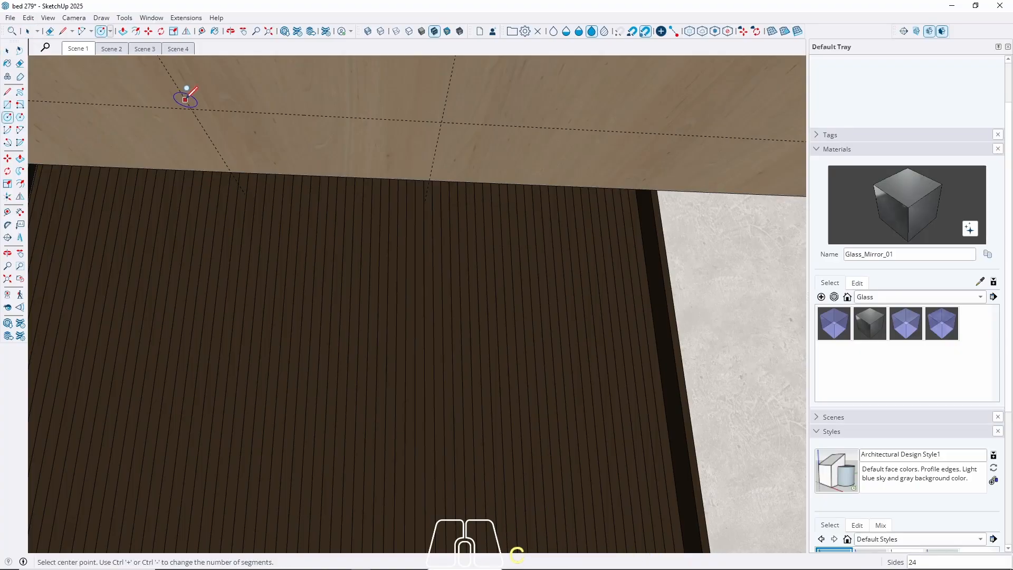
# Draw a circle with a 2.5 cm radius centred on the ceiling guide intersection nearest the slatted side wall
pyautogui.click(191, 109)
pyautogui.write('2')
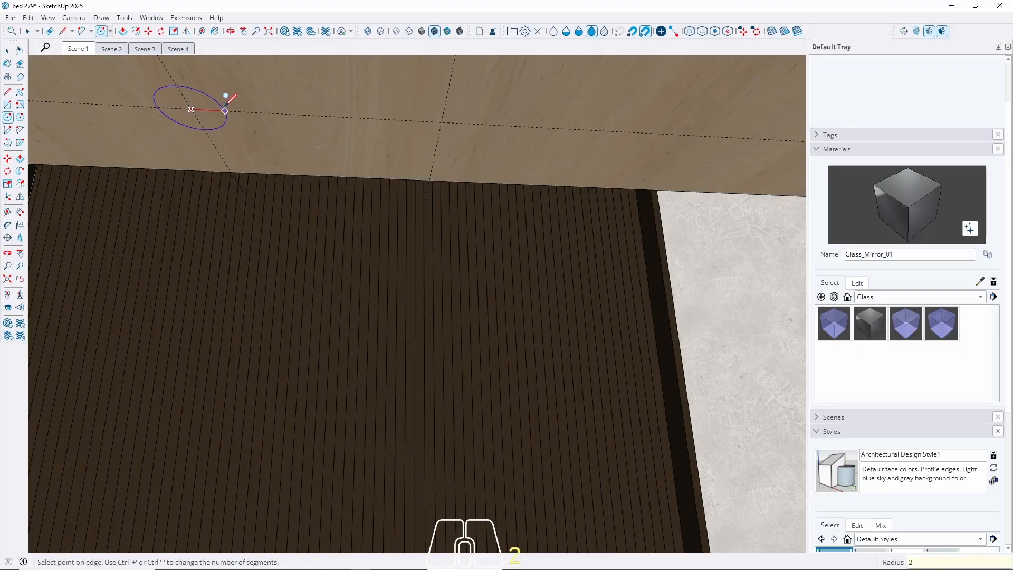
pyautogui.write(',5')
pyautogui.press('Return')
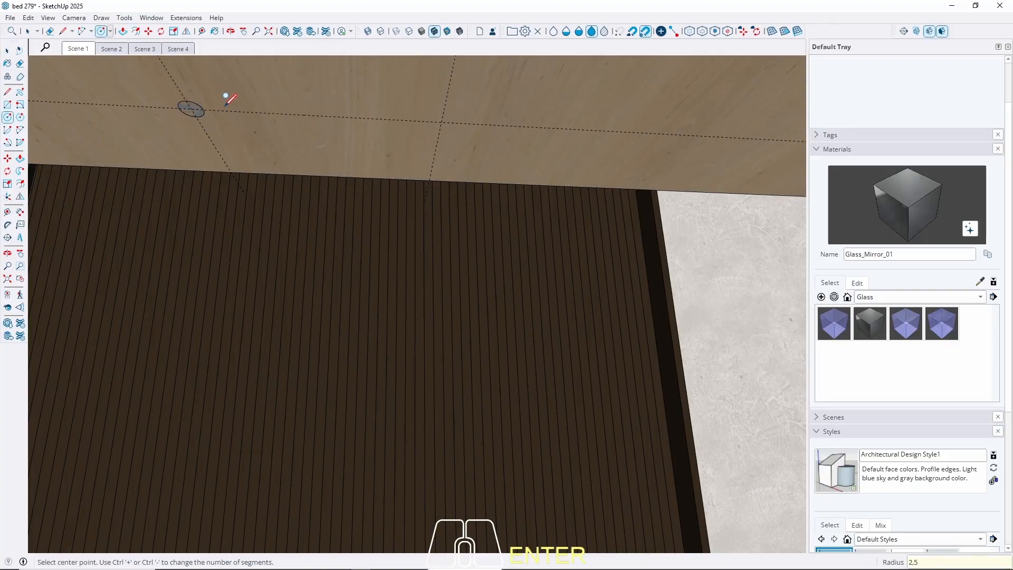
pyautogui.press('space')
# Set the ceiling circle's number of segments to 60
pyautogui.scroll(-5, 195, 149)
pyautogui.scroll(3, 190, 159)
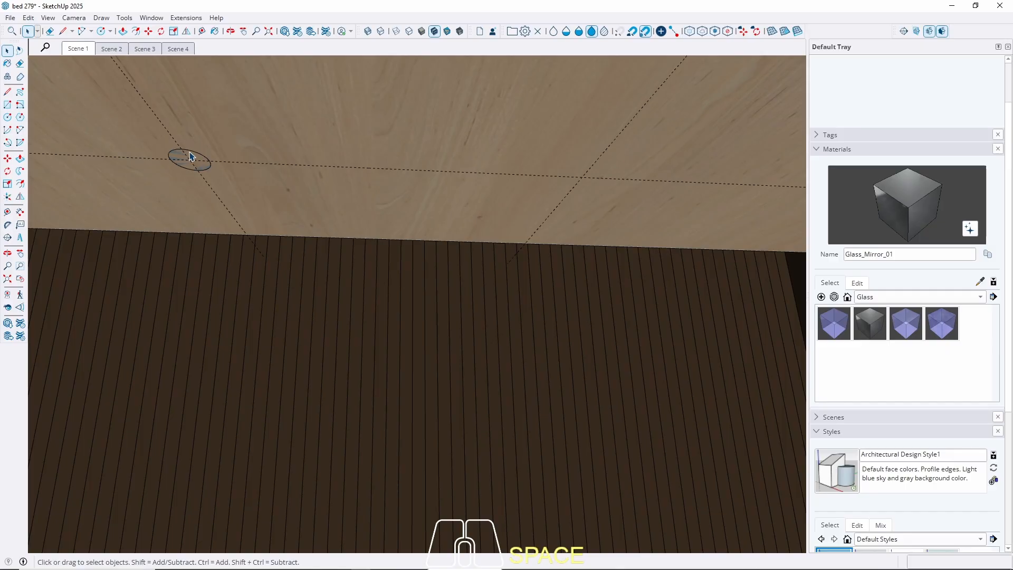
pyautogui.click(190, 152)
pyautogui.rightClick(190, 152)
pyautogui.click(221, 157)
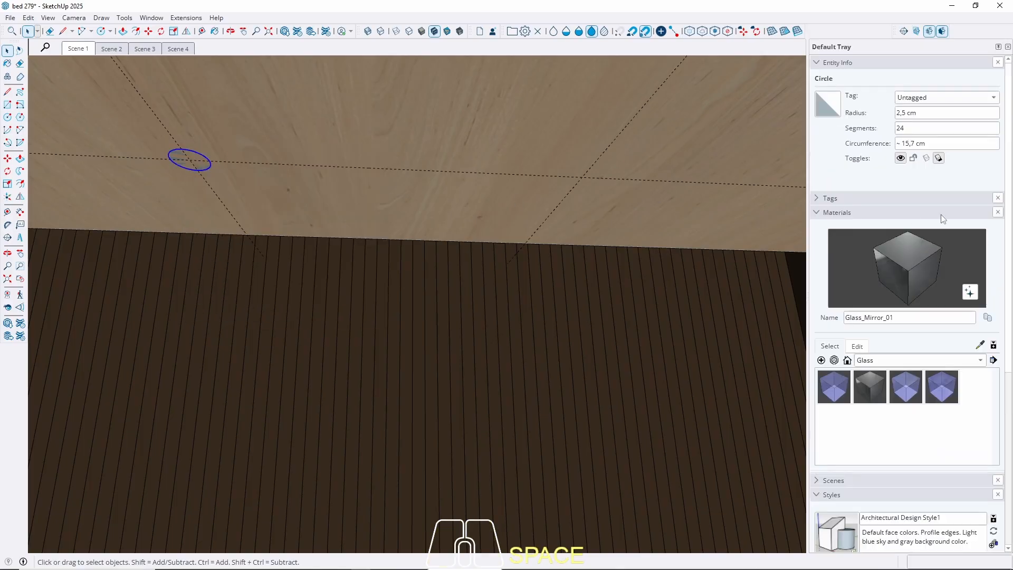
pyautogui.click(918, 128)
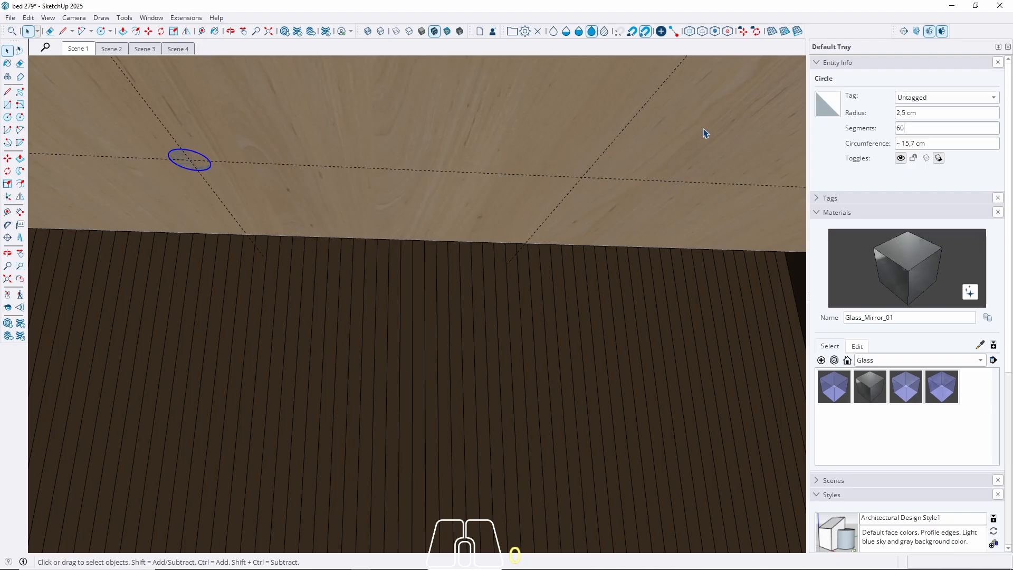
# Extrude the circle's face 1 cm downward from the ceiling with Push/Pull
pyautogui.scroll(3, 290, 150)
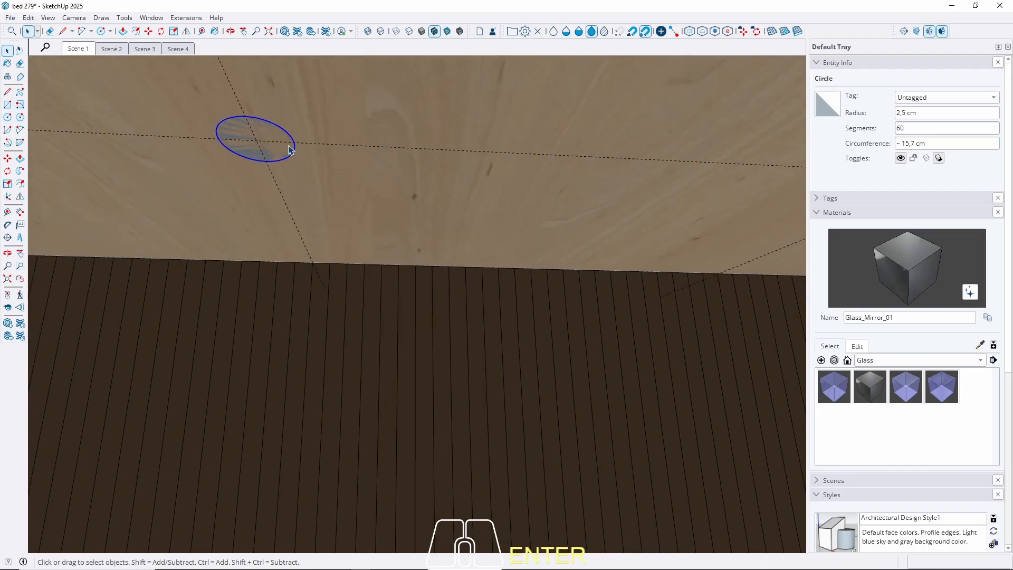
pyautogui.press('p')
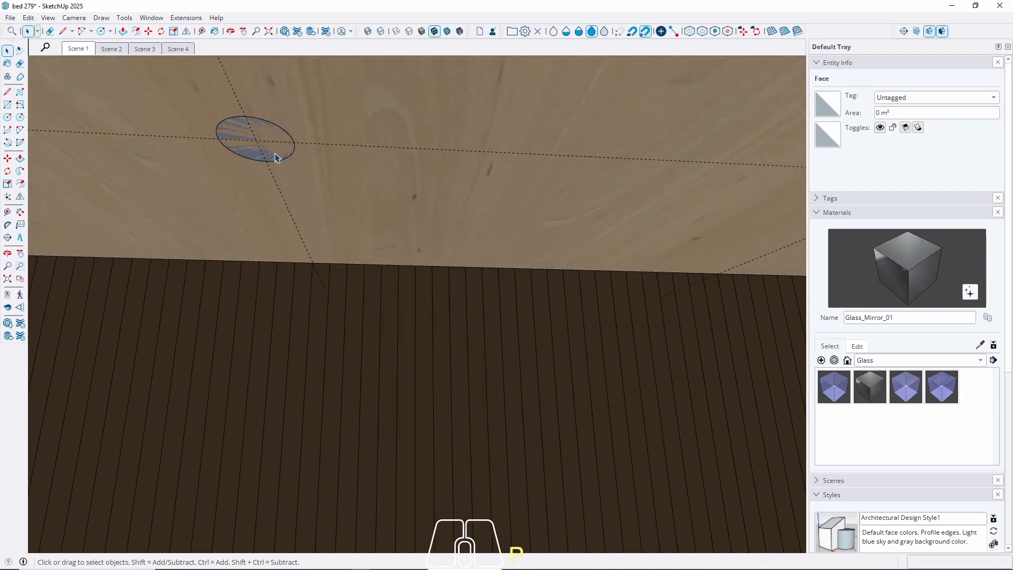
pyautogui.click(272, 154)
pyautogui.write('1')
pyautogui.press('Return')
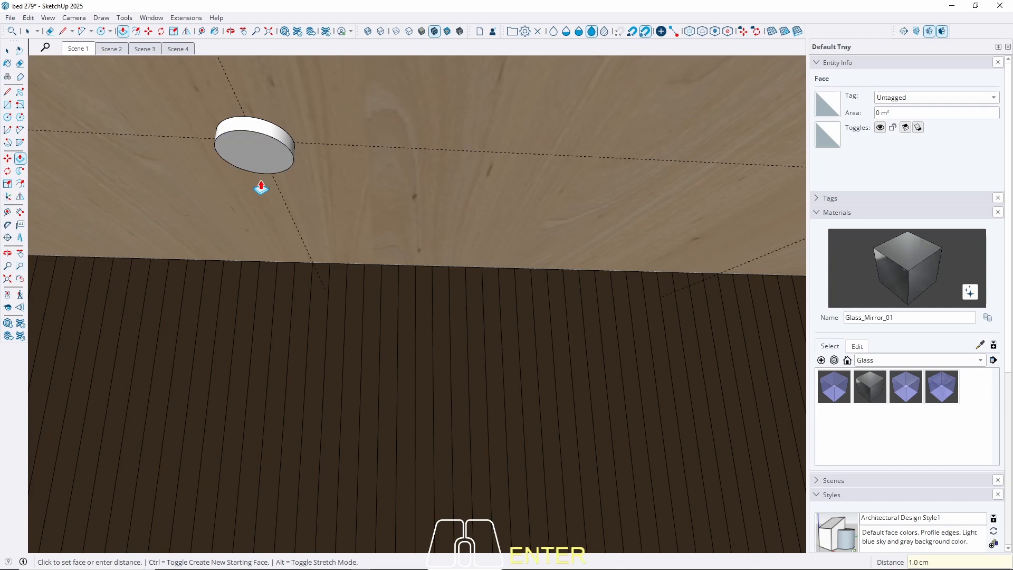
# Check the disc from Scene 1 and push its bottom face back toward the ceiling to make it thinner
pyautogui.press('space')
pyautogui.scroll(-3, 109, 280)
pyautogui.moveTo(109, 280); pyautogui.dragTo(253, 169, button='middle')
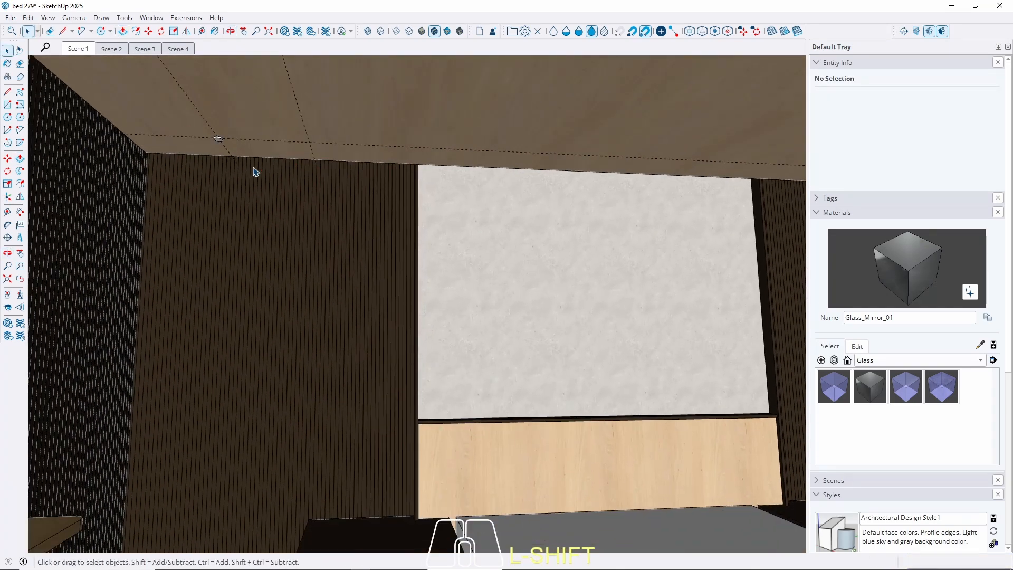
pyautogui.scroll(5, 211, 153)
pyautogui.click(75, 49)
pyautogui.scroll(8, 140, 135)
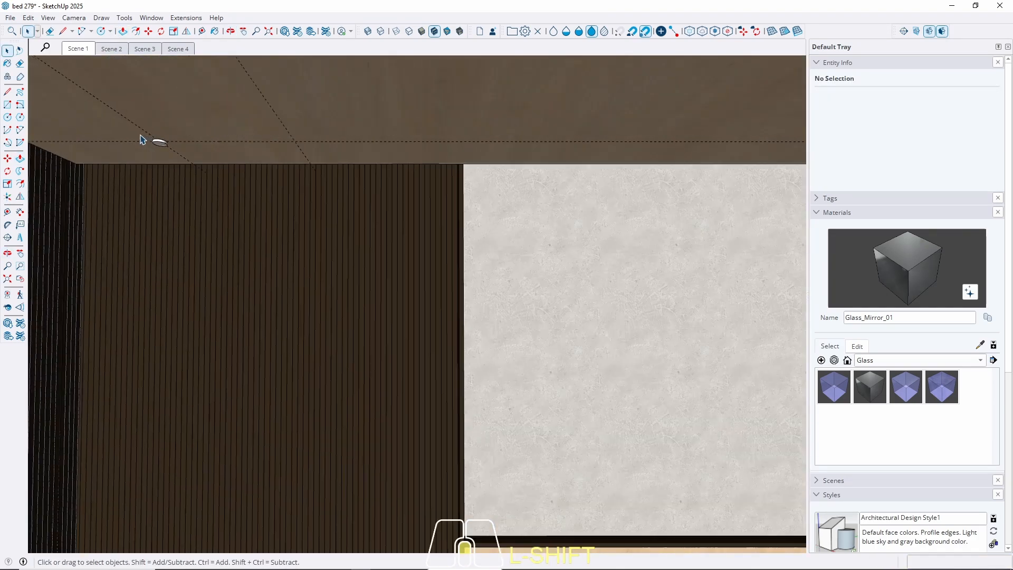
pyautogui.keyDown('shift'); pyautogui.click(175, 159); pyautogui.keyUp('shift')
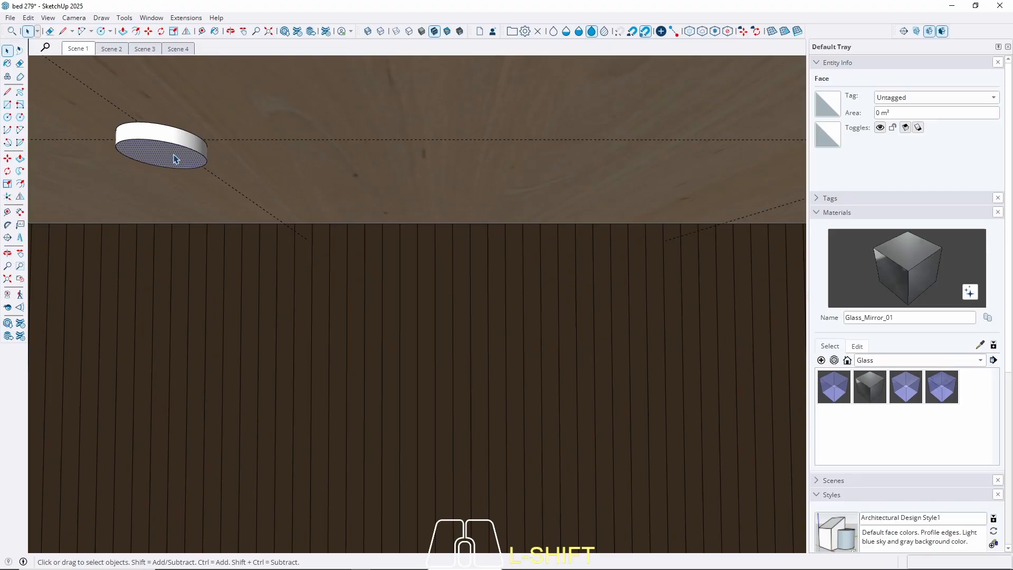
pyautogui.press('p')
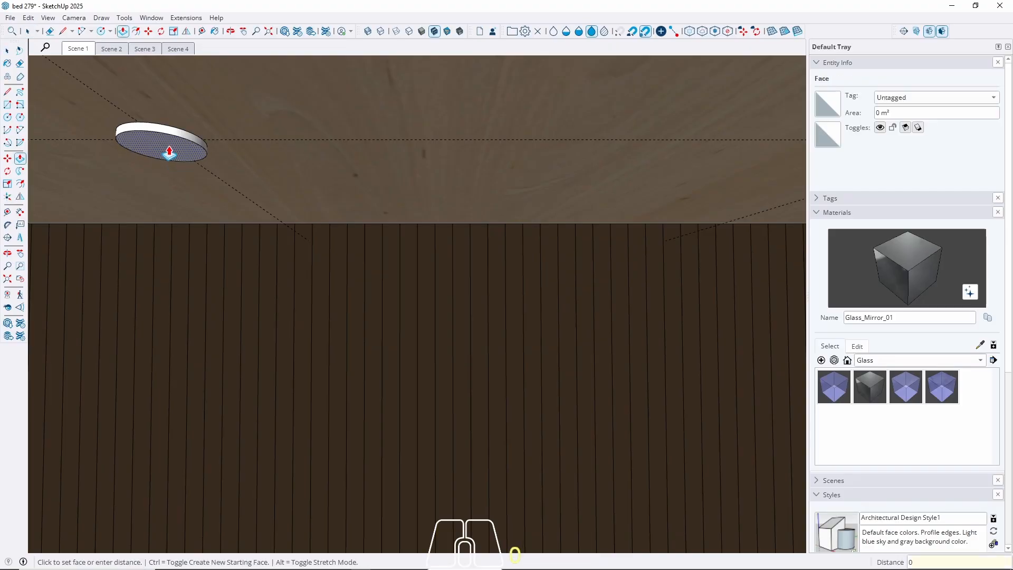
pyautogui.press('space')
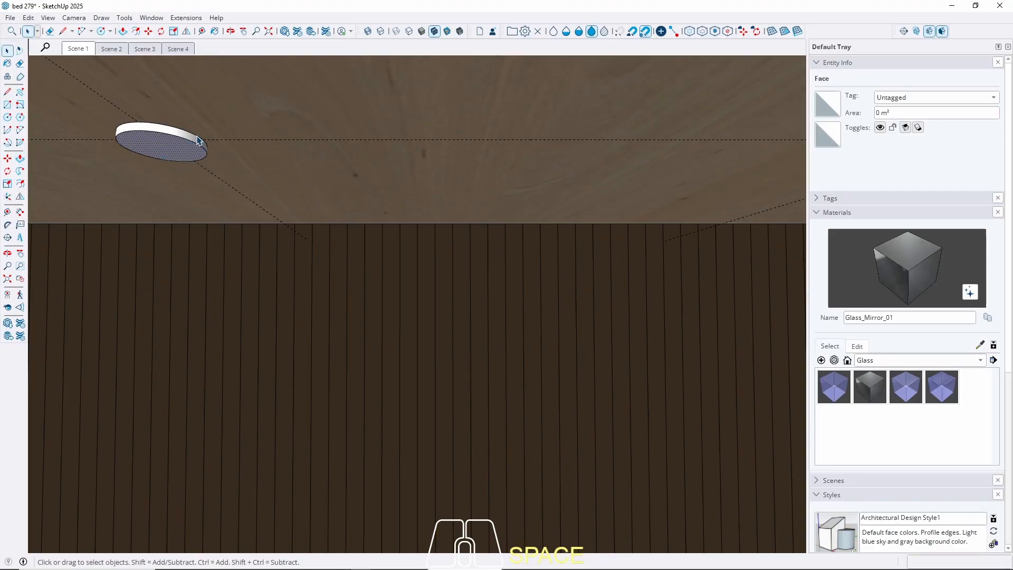
# Draw a line across the disc's upper face along the guide, starting at its rim
pyautogui.moveTo(169, 153); pyautogui.dragTo(334, 322, button='middle')
pyautogui.press('l')
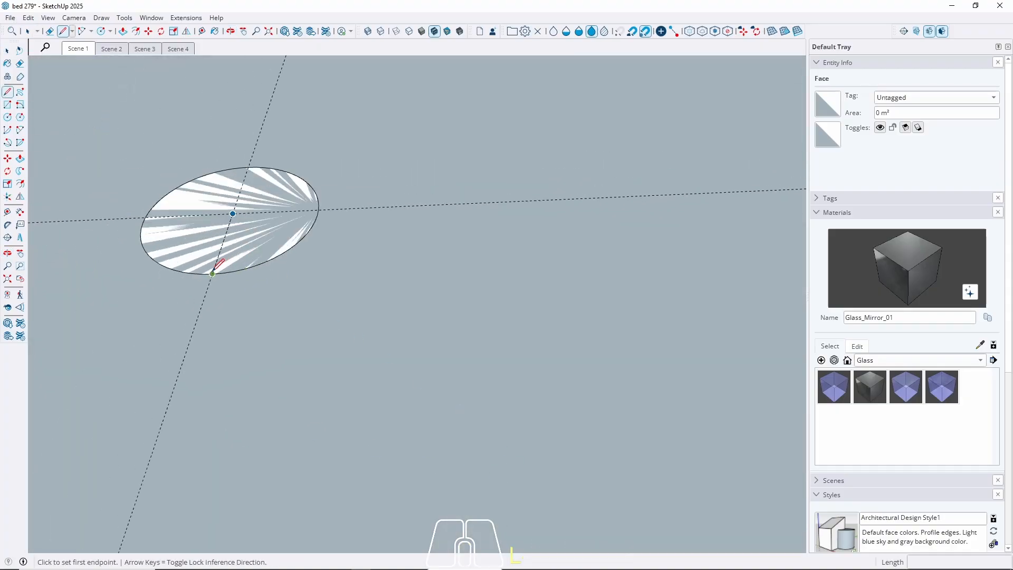
pyautogui.click(212, 273)
pyautogui.press('space')
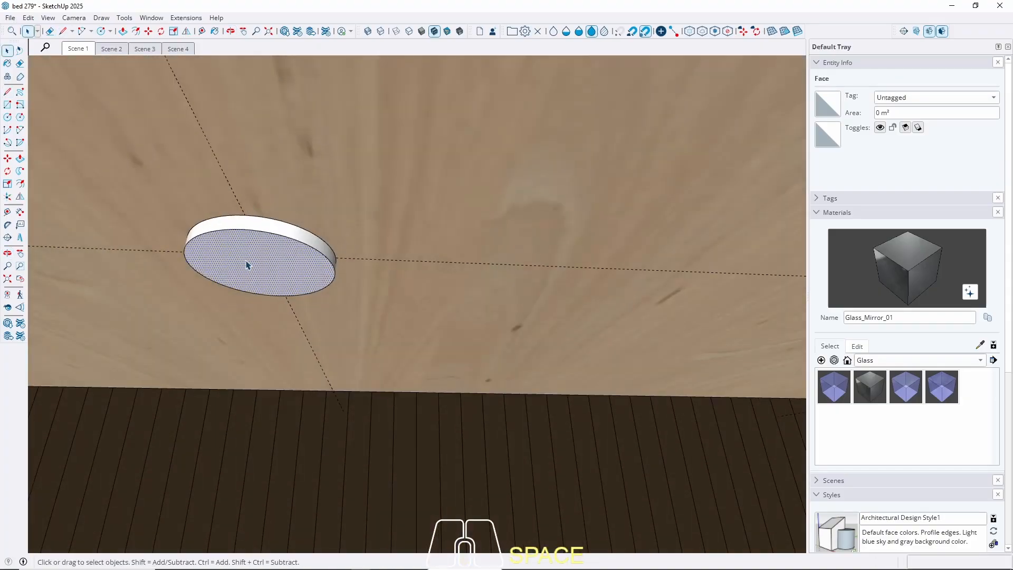
# Select the entire ceiling disc and make it a component
pyautogui.click(246, 265)
pyautogui.rightClick(247, 265)
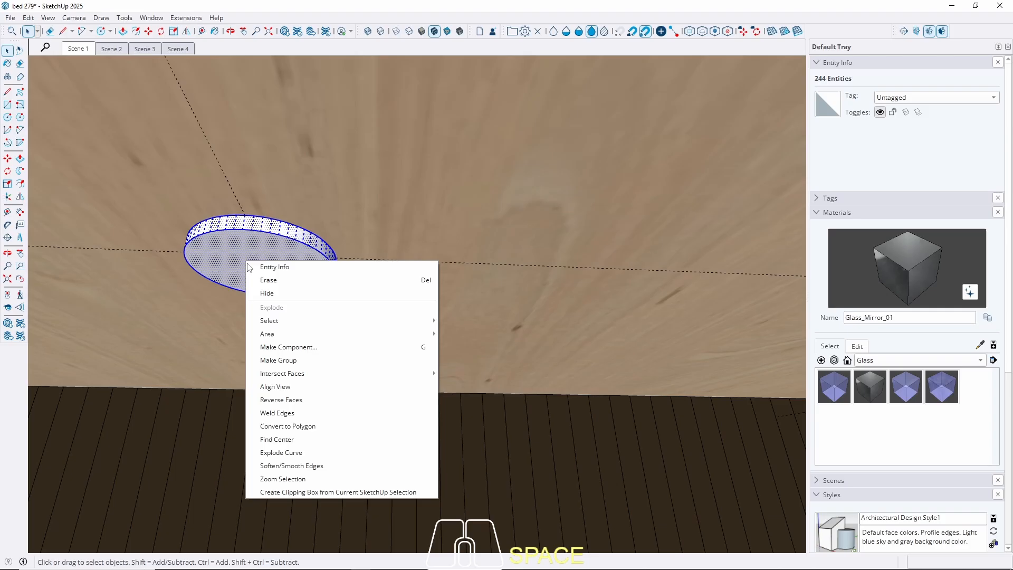
pyautogui.click(289, 345)
pyautogui.click(508, 421)
# Copy the disc component along the green axis so it aligns with the midpoint of the wall shelf
pyautogui.scroll(-10, 480, 330)
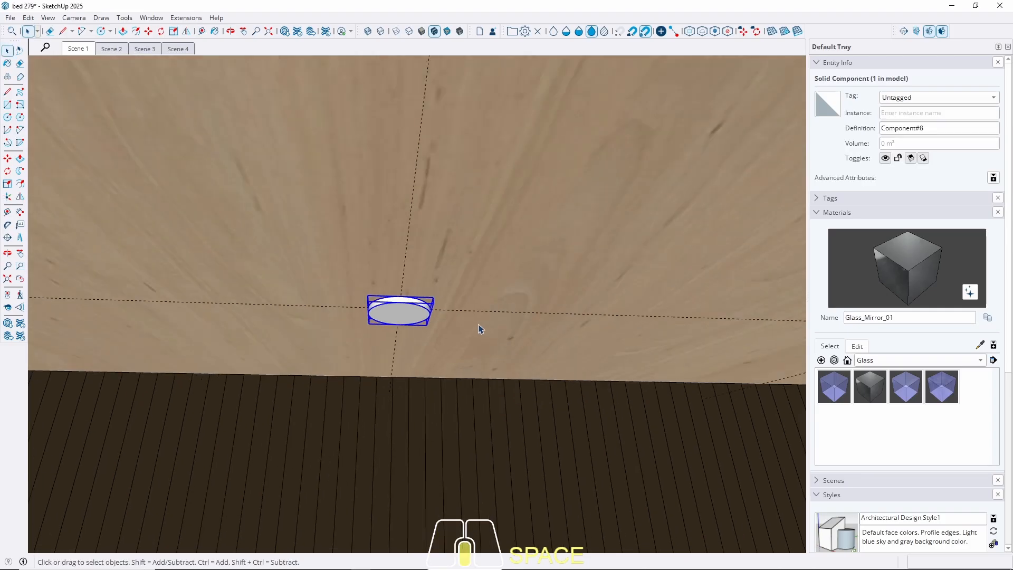
pyautogui.keyDown('shift'); pyautogui.moveTo(288, 374); pyautogui.dragTo(343, 342, button='middle'); pyautogui.keyUp('shift')
pyautogui.scroll(-8, 697, 236)
pyautogui.scroll(4, 672, 235)
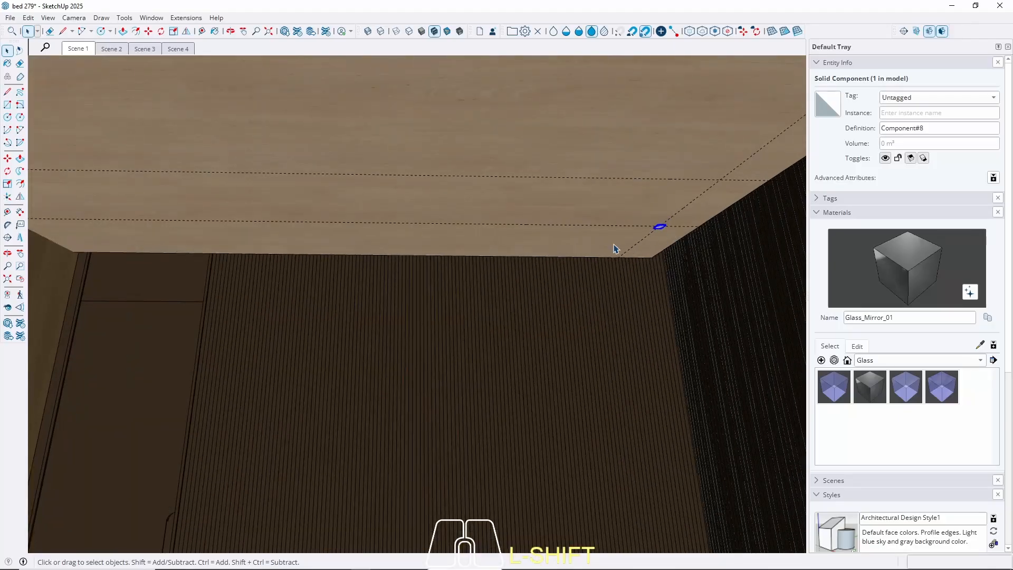
pyautogui.moveTo(615, 248); pyautogui.dragTo(620, 169, button='middle')
pyautogui.press('m')
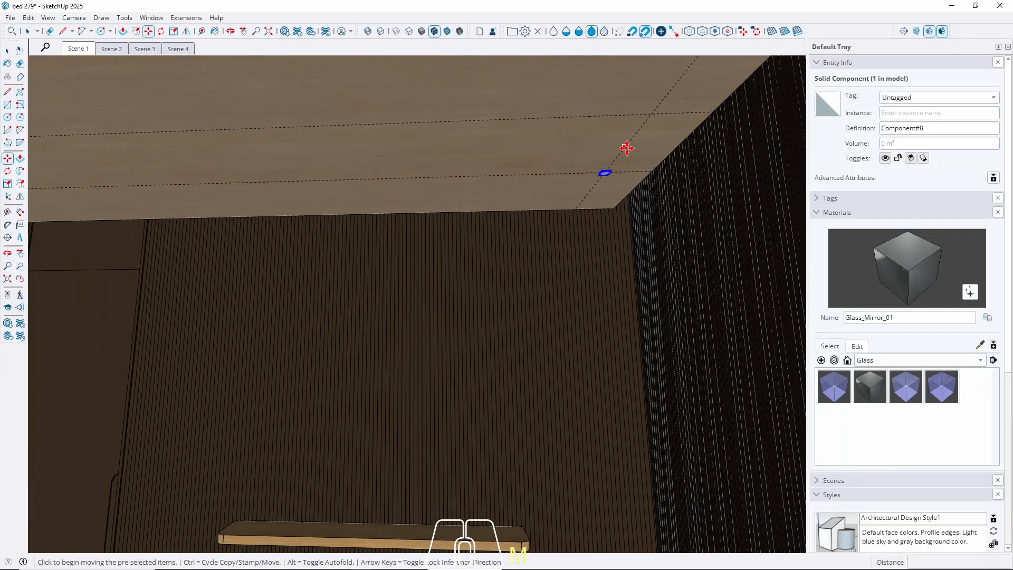
pyautogui.click(617, 157)
pyautogui.press('ctrl')
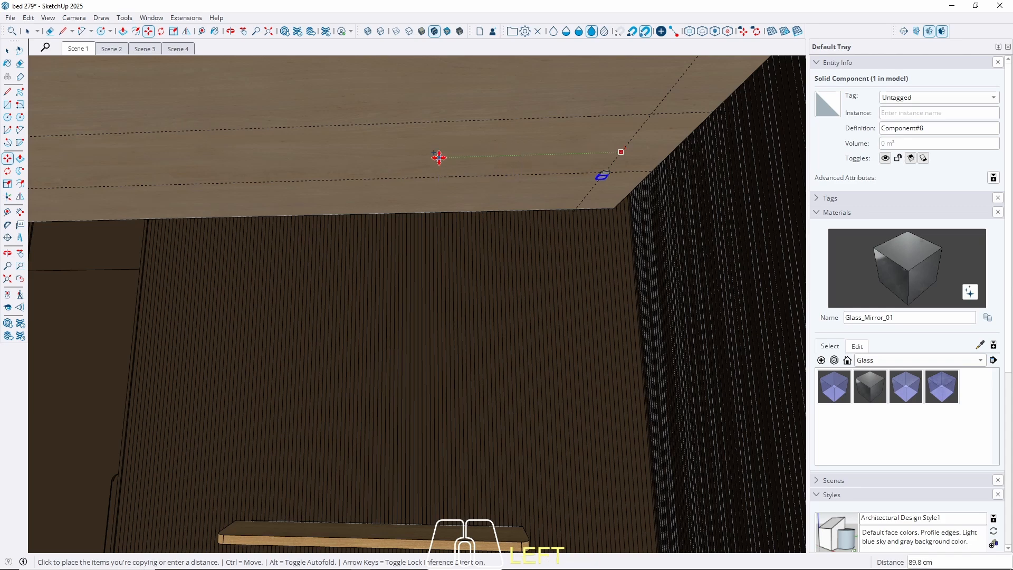
pyautogui.press('Left')
pyautogui.moveTo(379, 245); pyautogui.dragTo(457, 230, button='middle')
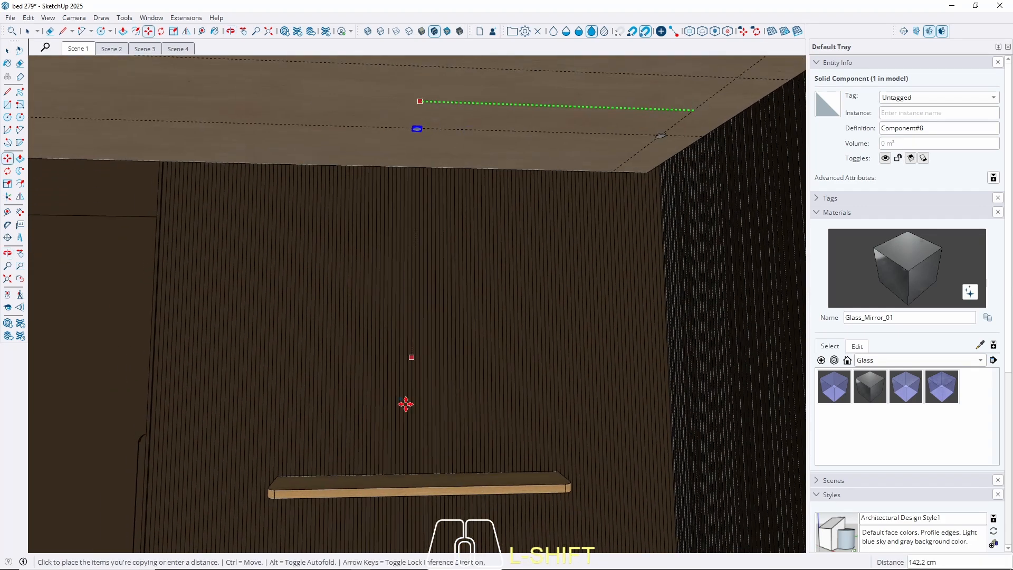
pyautogui.click(417, 487)
pyautogui.press('space')
# Copy the disc above the shelf along the green axis to align with the middle of the door
pyautogui.moveTo(368, 332); pyautogui.dragTo(459, 228, button='middle')
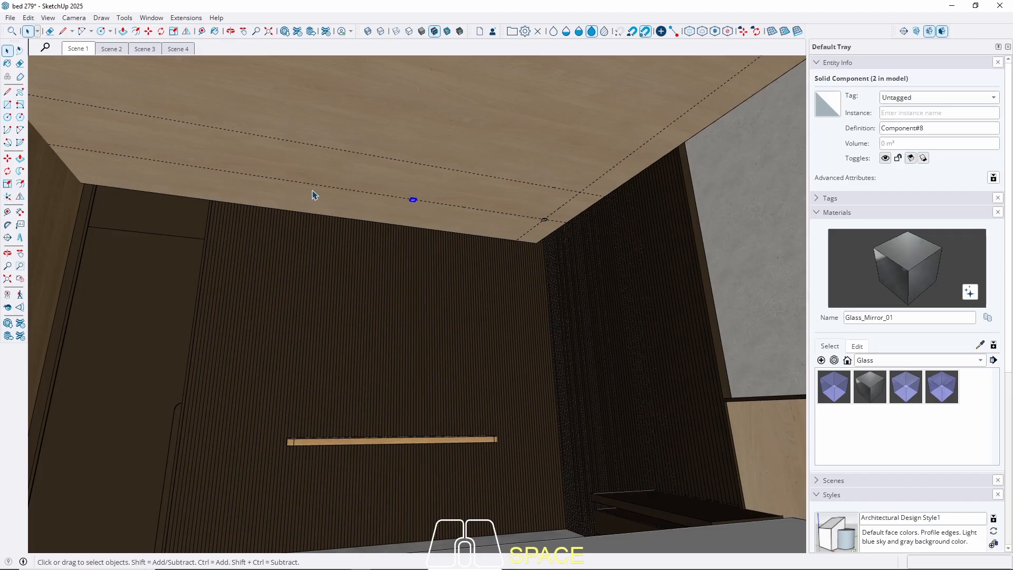
pyautogui.moveTo(313, 195); pyautogui.dragTo(303, 317, button='middle')
pyautogui.press('m')
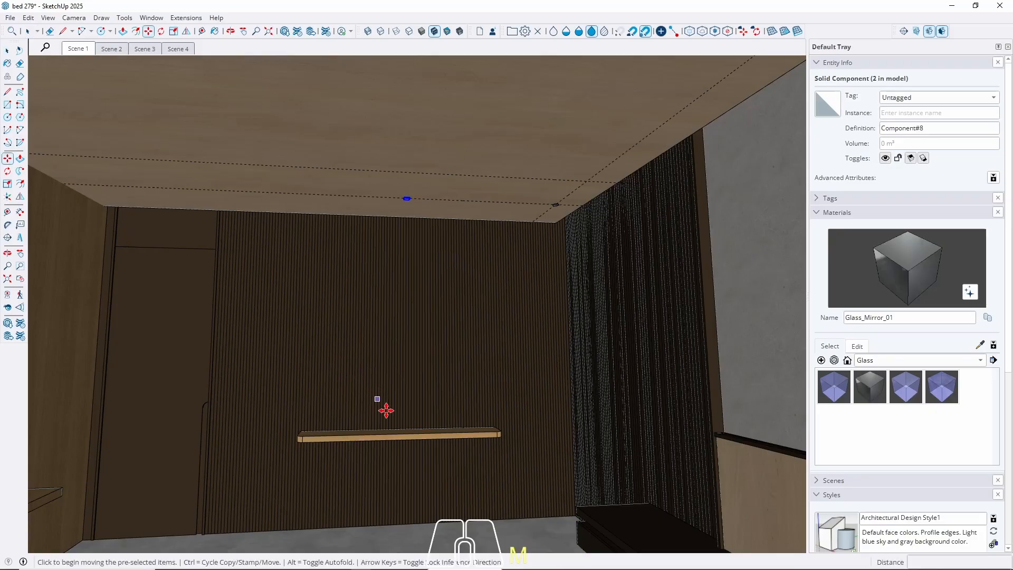
pyautogui.click(406, 433)
pyautogui.press('ctrl')
pyautogui.press('Left')
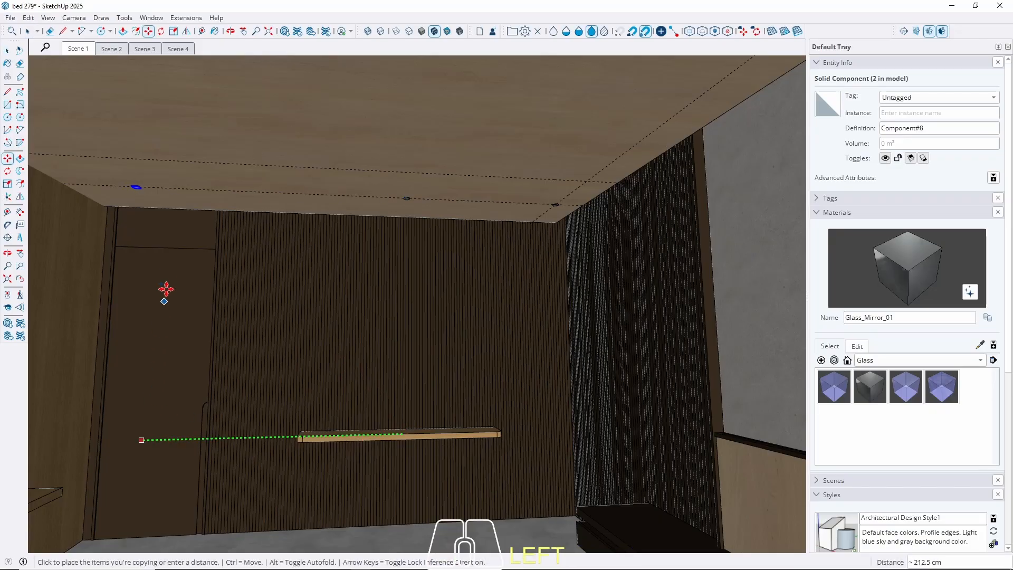
pyautogui.click(171, 246)
pyautogui.press('space')
# Draw a line about 197 cm long on the ceiling along the red axis, from the dark wall's edge to the edge of the white panels
pyautogui.moveTo(160, 235); pyautogui.dragTo(131, 185, button='middle')
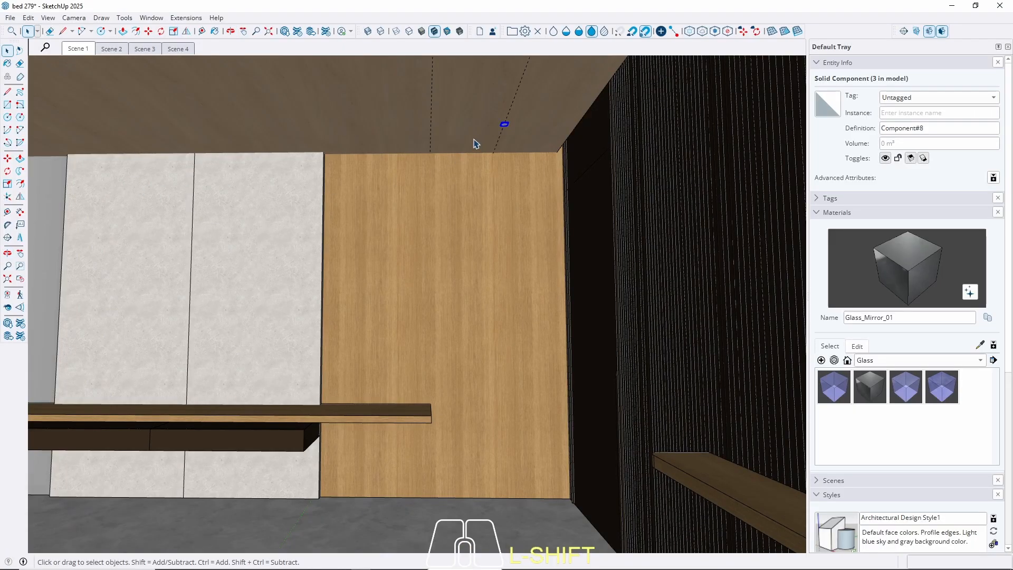
pyautogui.moveTo(463, 151); pyautogui.dragTo(489, 138, button='middle')
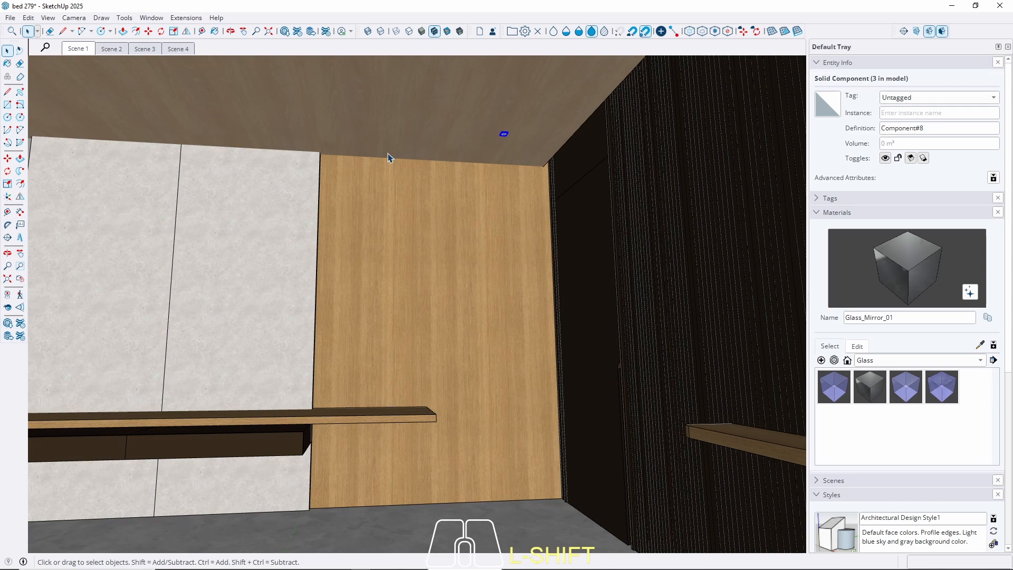
pyautogui.scroll(2, 510, 135)
pyautogui.moveTo(518, 131)
pyautogui.mouseDown(button='middle')
pyautogui.moveTo(510, 129)
pyautogui.moveTo(526, 117)
pyautogui.mouseUp(button='middle')
pyautogui.scroll(-3, 438, 102)
pyautogui.press('m')
pyautogui.press('space')
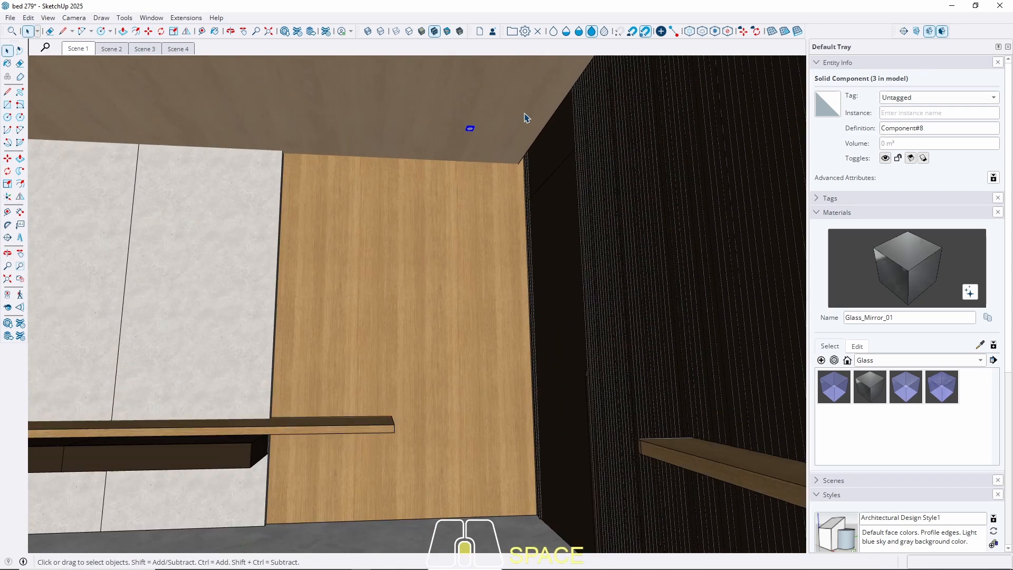
pyautogui.press('k')
pyautogui.press('k')
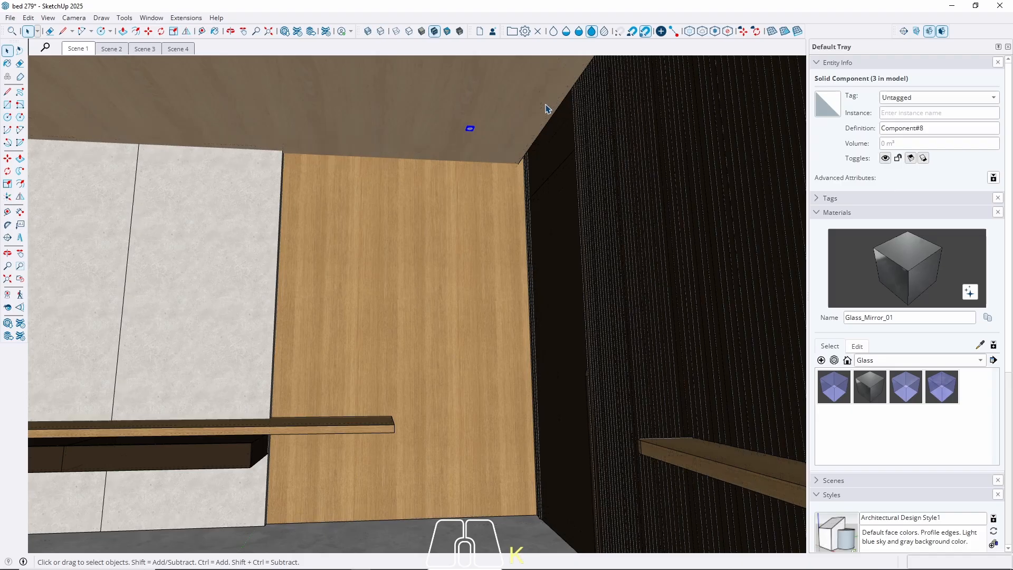
pyautogui.press('l')
pyautogui.click(553, 114)
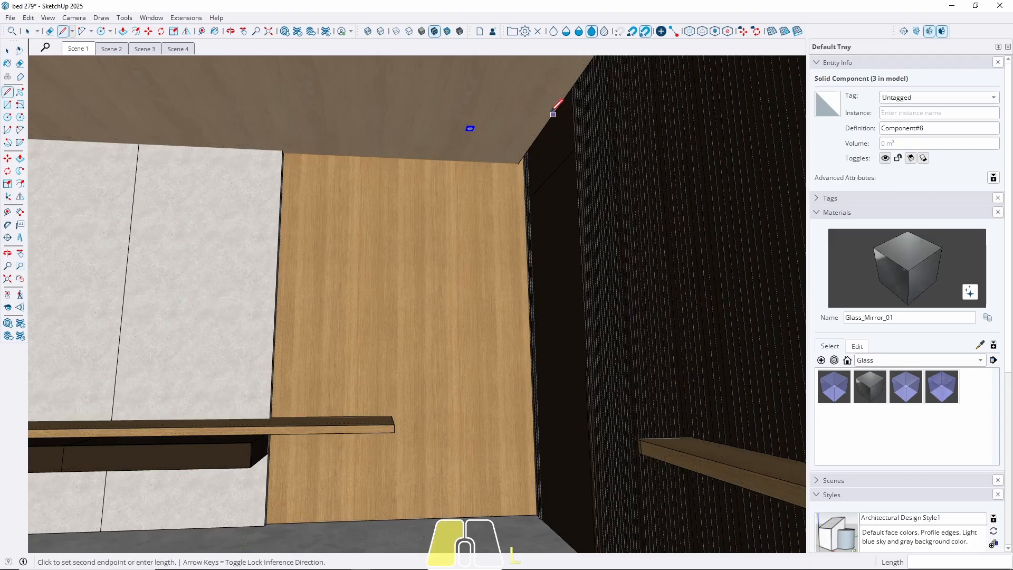
pyautogui.press('Right')
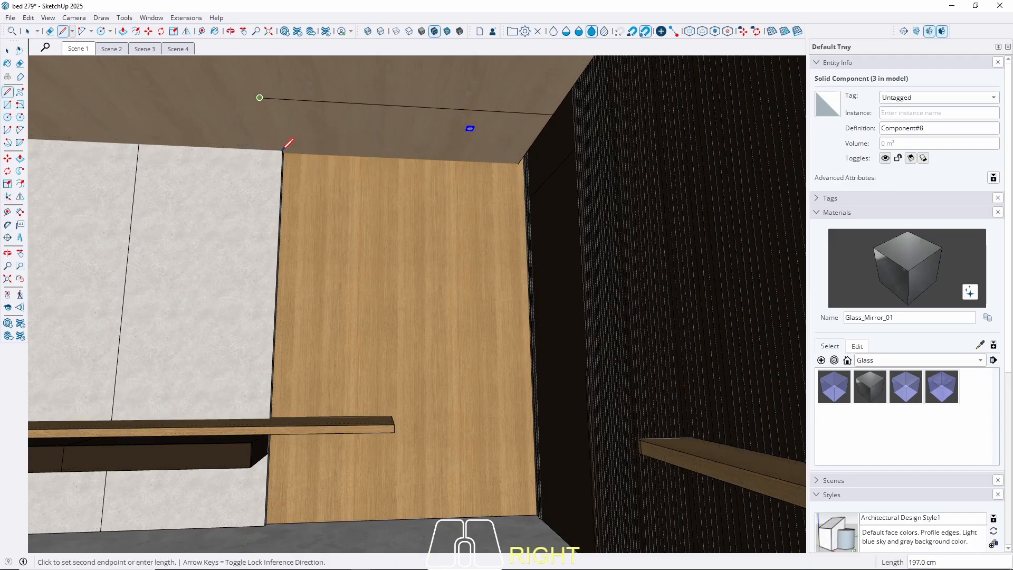
pyautogui.click(283, 150)
pyautogui.press('space')
# Place a guide on the ceiling 98.5 cm from the dark wall's edge, crossing the new line's midpoint
pyautogui.press('t')
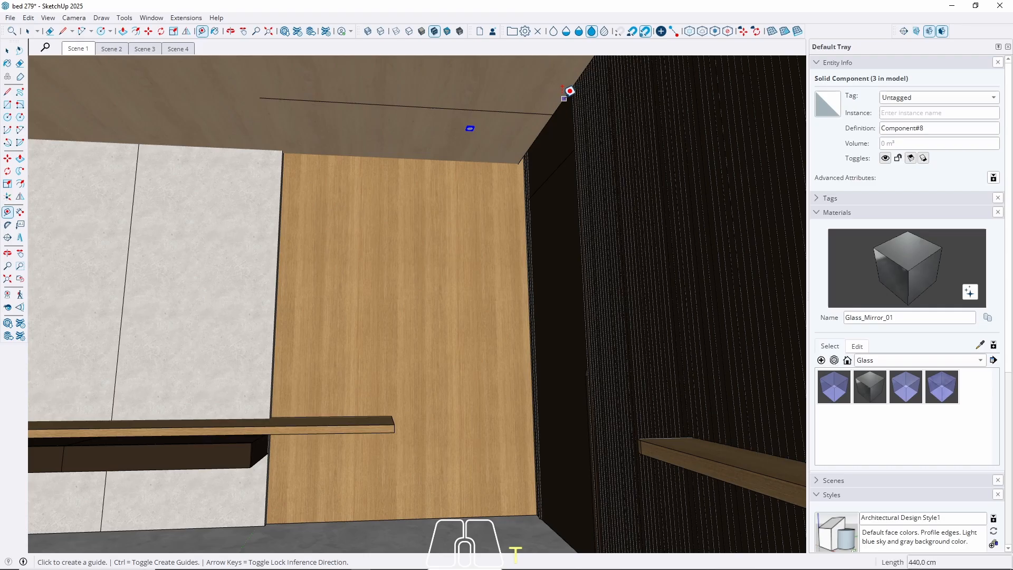
pyautogui.click(564, 99)
pyautogui.press('Left')
pyautogui.press('Right')
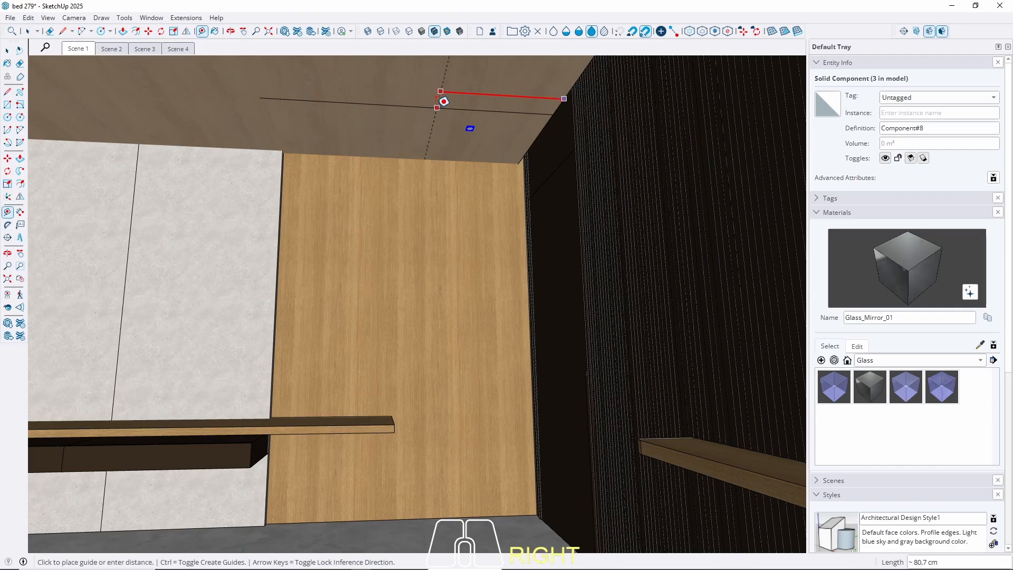
pyautogui.click(421, 100)
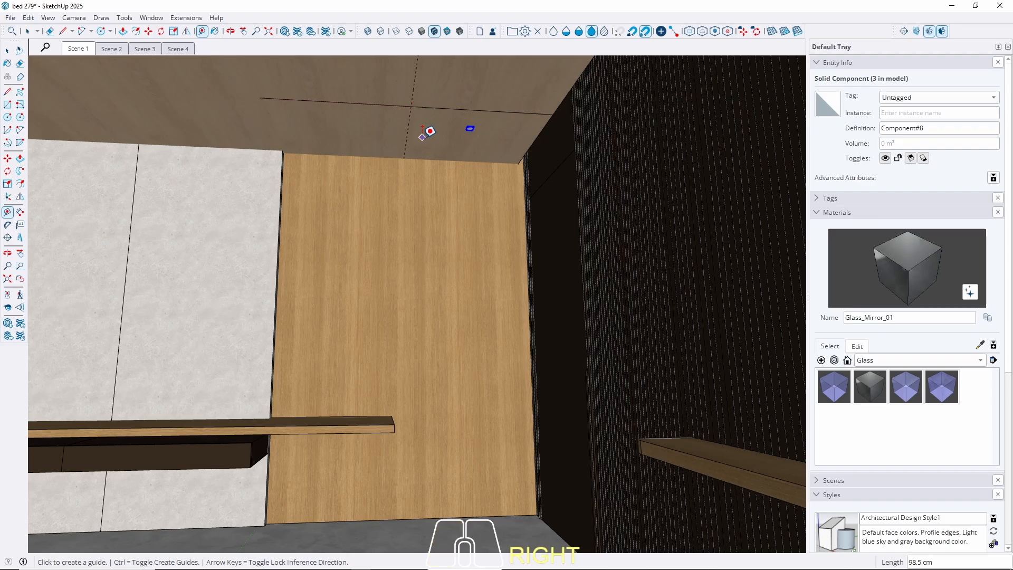
pyautogui.press('space')
# Copy the disc near the door to the point where the new guide meets the light wood wall
pyautogui.scroll(3, 471, 130)
pyautogui.scroll(1, 470, 131)
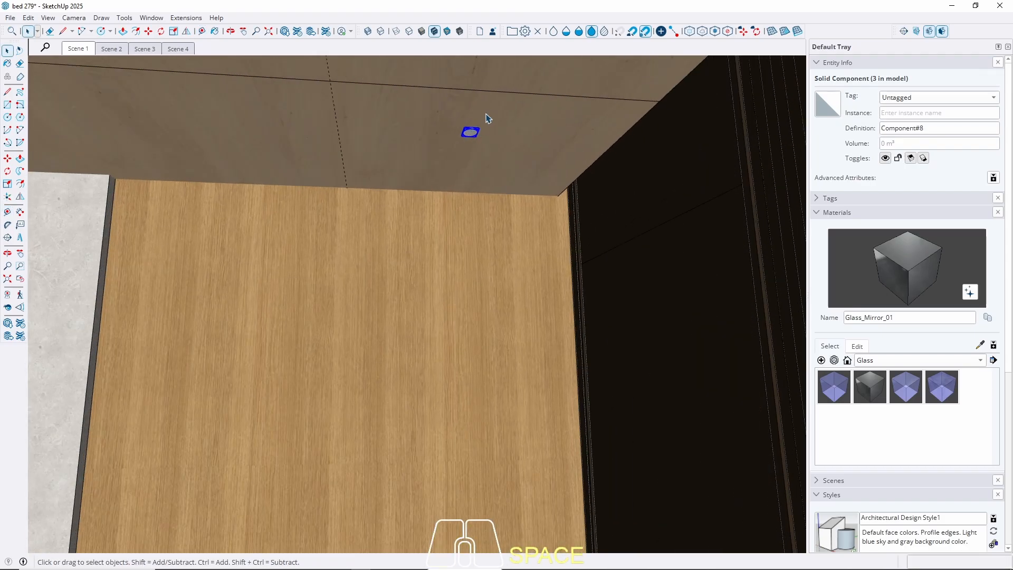
pyautogui.moveTo(486, 118); pyautogui.dragTo(411, 236, button='middle')
pyautogui.scroll(4, 474, 237)
pyautogui.press('m')
pyautogui.click(475, 235)
pyautogui.press('ctrl')
pyautogui.scroll(4, 401, 234)
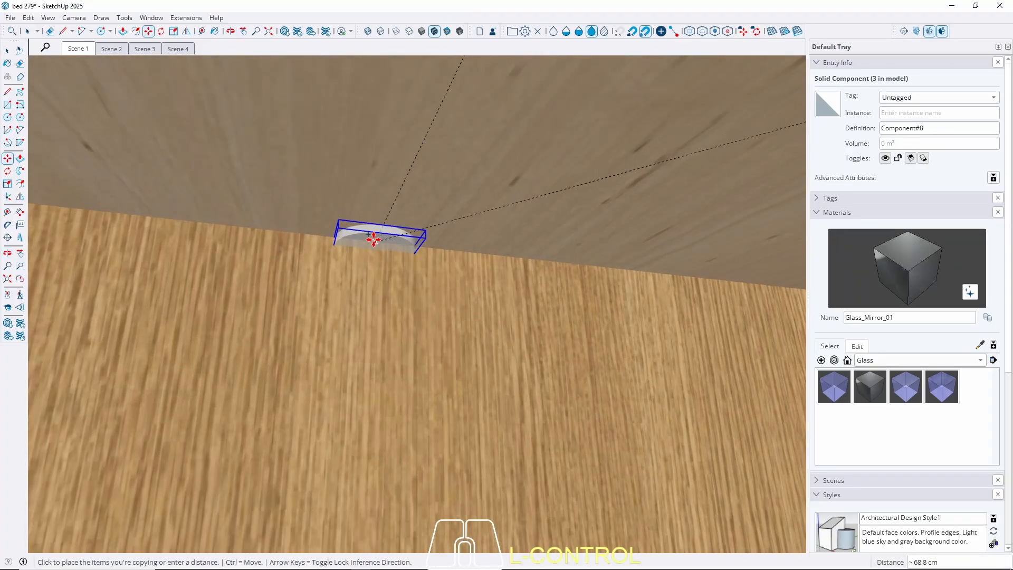
pyautogui.click(341, 233)
# Move the copied disc along the guide away from the light wood wall
pyautogui.click(284, 230)
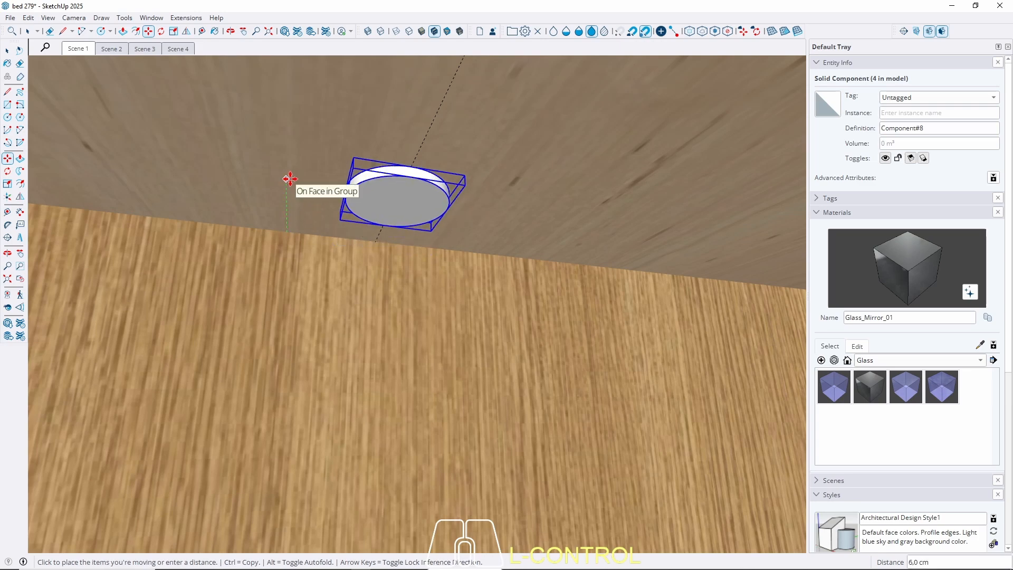
pyautogui.press('Return')
pyautogui.press('space')
pyautogui.scroll(-5, 264, 238)
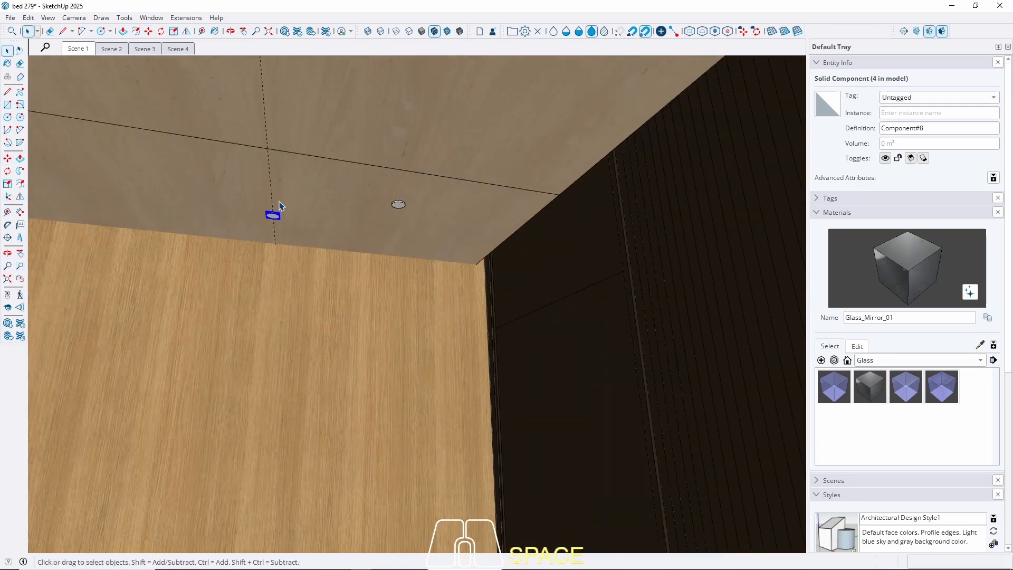
# Select the discs in front of the shelf and the door and move them along the red axis to the slatted wall's ceiling edge
pyautogui.moveTo(280, 206); pyautogui.dragTo(268, 174, button='middle')
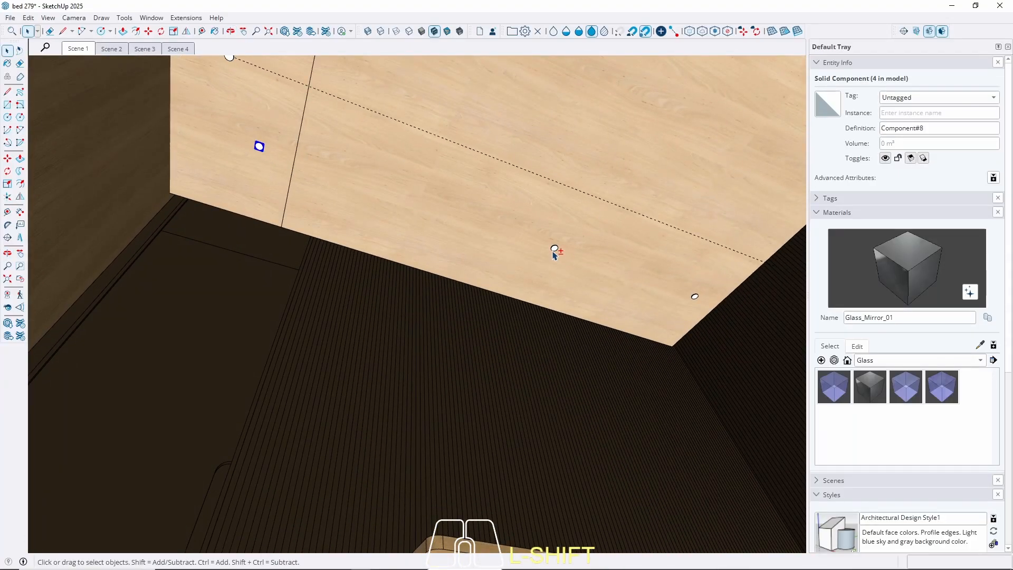
pyautogui.scroll(5, 551, 238)
pyautogui.moveTo(549, 230); pyautogui.dragTo(580, 453, button='middle')
pyautogui.moveTo(570, 415)
pyautogui.keyDown('shift'); pyautogui.mouseDown(button='middle')
pyautogui.moveTo(588, 348)
pyautogui.moveTo(574, 399)
pyautogui.mouseUp(button='middle'); pyautogui.keyUp('shift')
pyautogui.press('m')
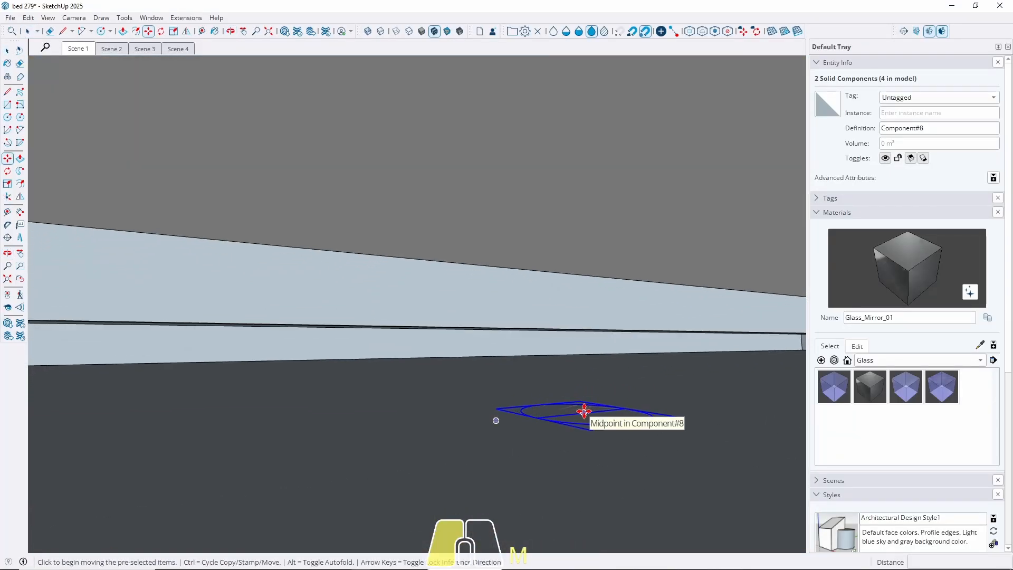
pyautogui.click(584, 411)
pyautogui.press('Right')
pyautogui.scroll(-6, 470, 373)
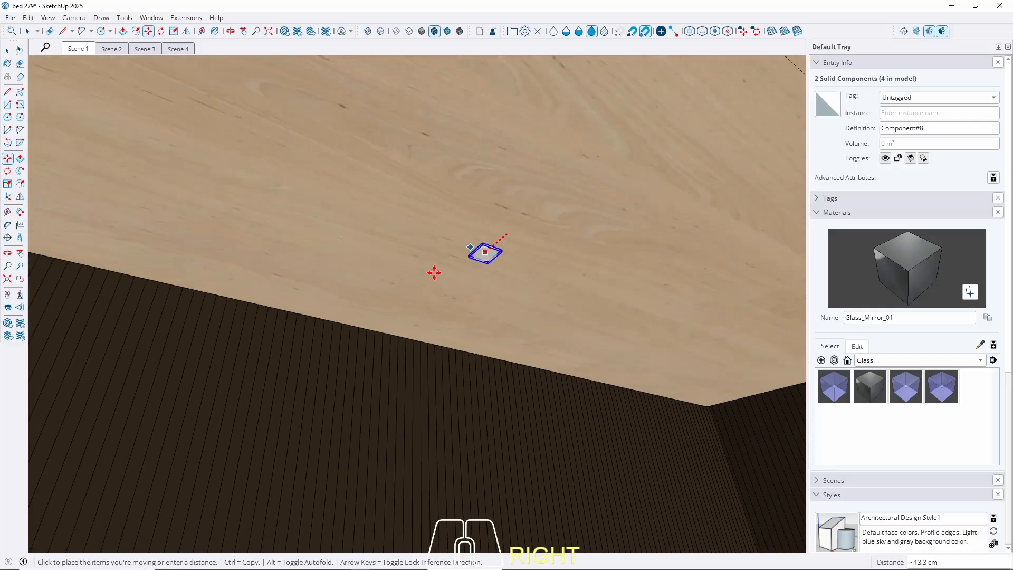
pyautogui.click(356, 322)
# Try to move the two selected discs 15 cm away from the slatted wall, and undo the move
pyautogui.click(362, 292)
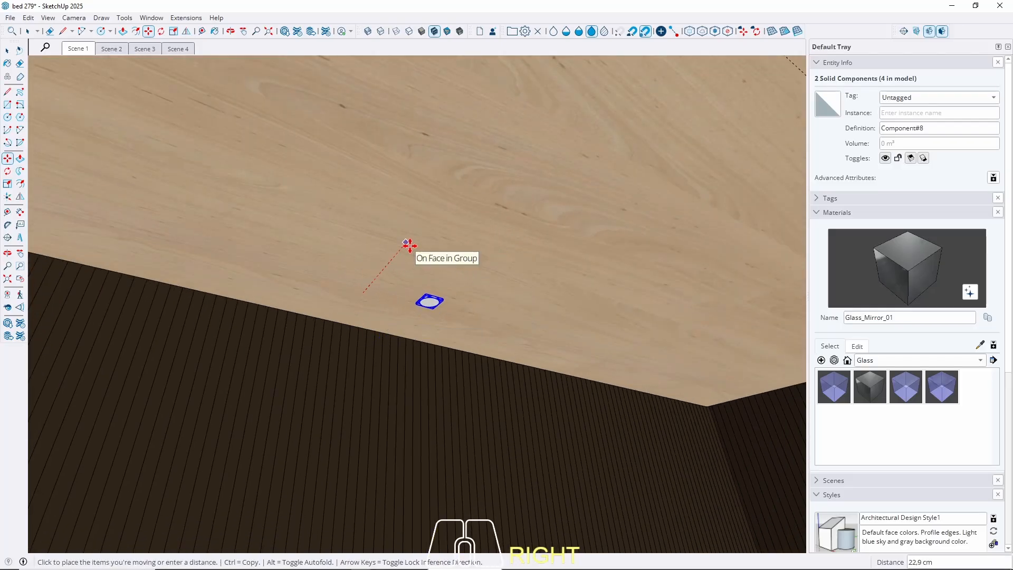
pyautogui.write('15')
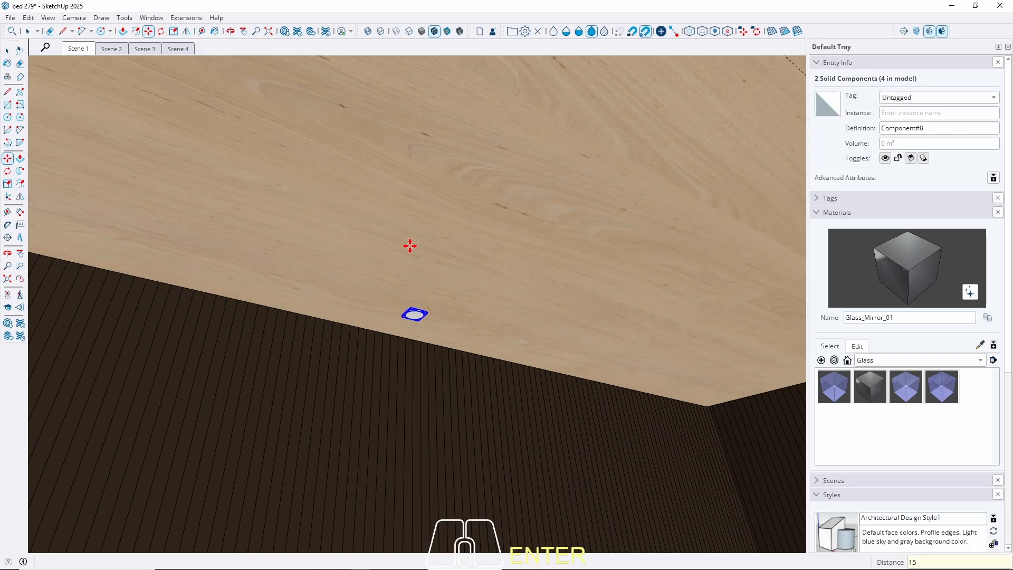
pyautogui.moveTo(410, 246); pyautogui.dragTo(523, 217, button='middle')
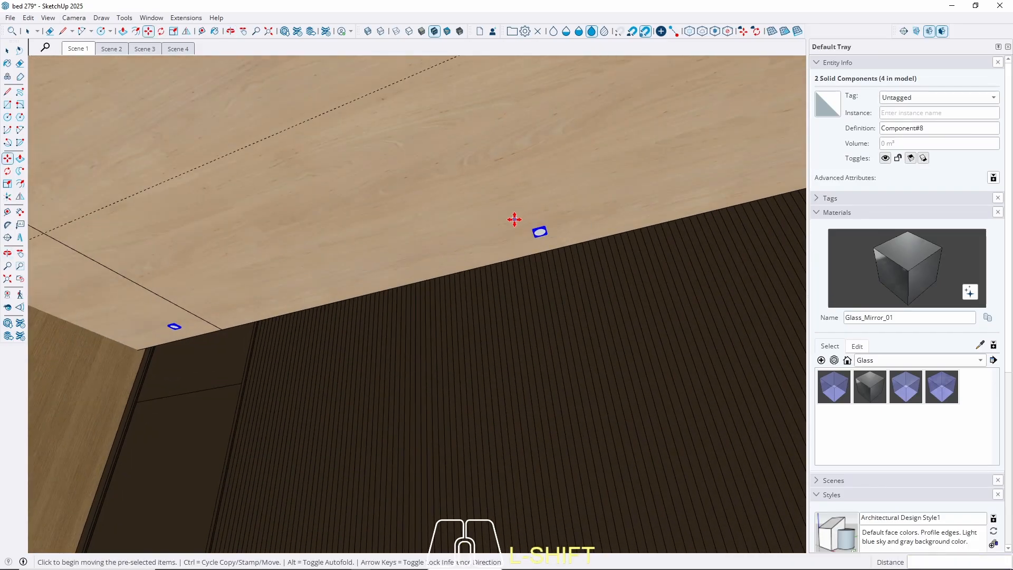
pyautogui.hotkey('ctrl', 'z')
# Move the two selected discs 25 cm away from the slatted wall along the red axis
pyautogui.click(503, 210)
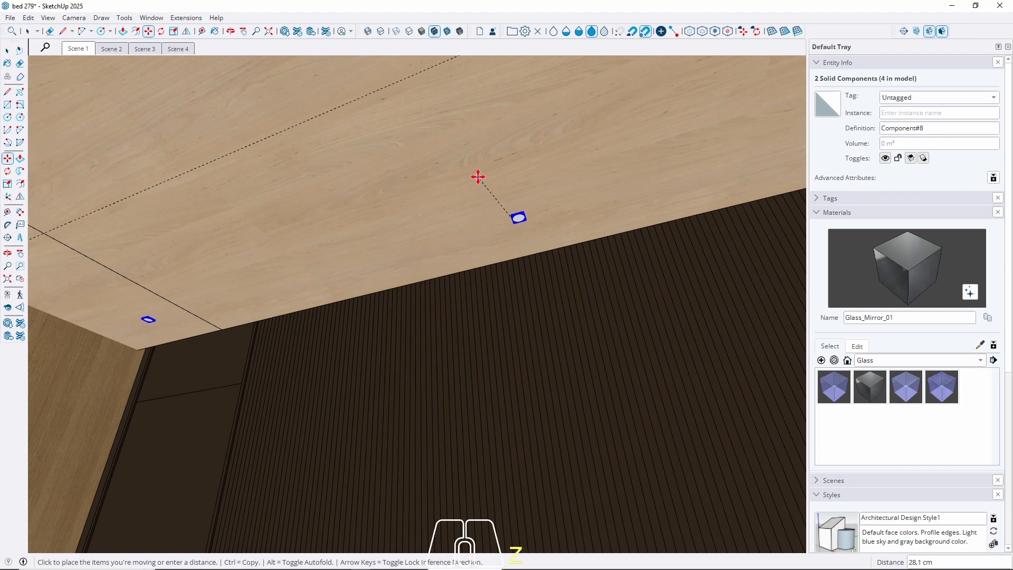
pyautogui.press('Left')
pyautogui.press('Right')
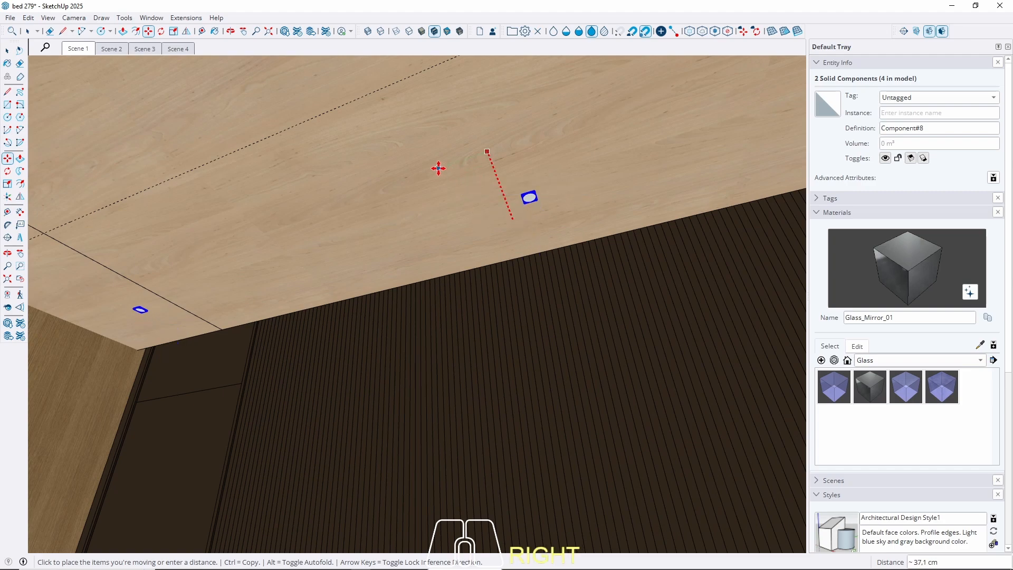
pyautogui.write('25')
pyautogui.press('Return')
pyautogui.press('space')
# Delete all guides in the model and check the ceiling discs from Scene 1 and Scene 2
pyautogui.moveTo(439, 167); pyautogui.dragTo(752, 174, button='middle')
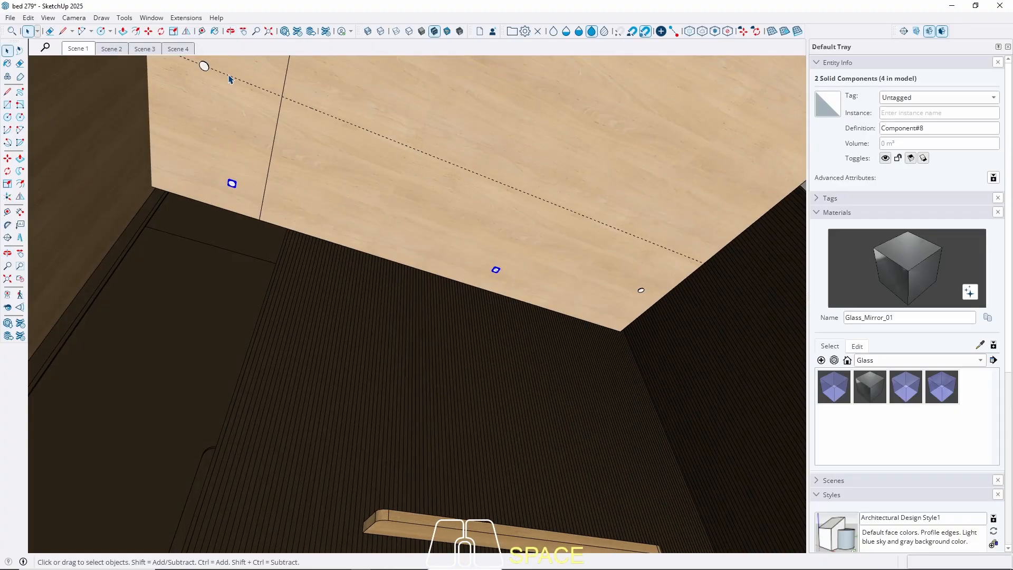
pyautogui.click(75, 48)
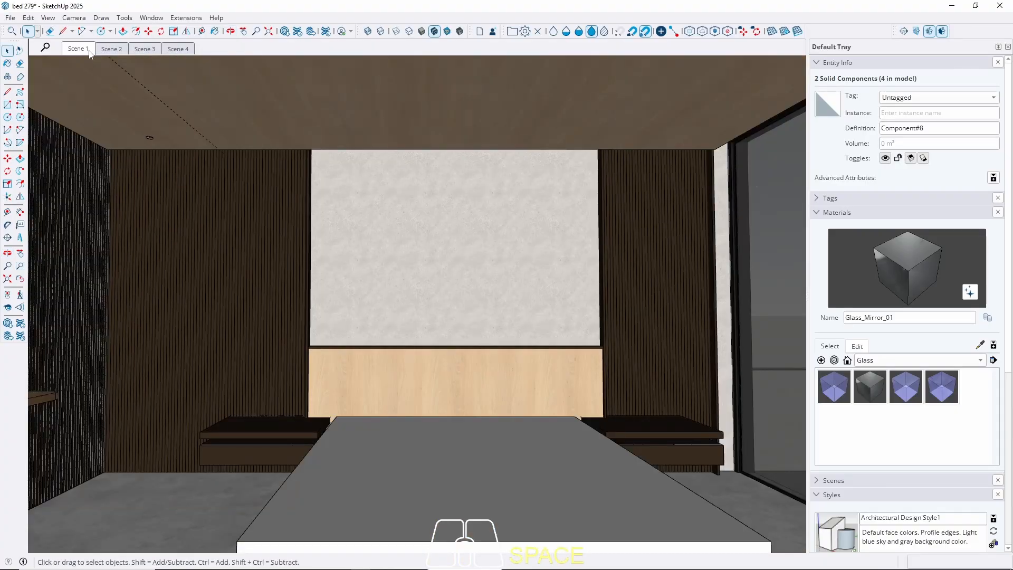
pyautogui.click(28, 17)
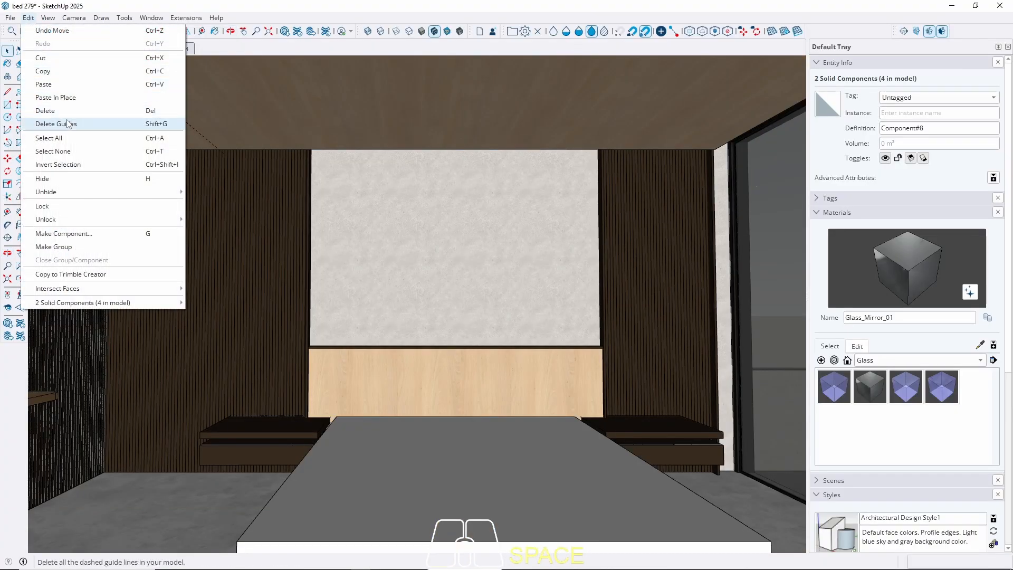
pyautogui.click(67, 124)
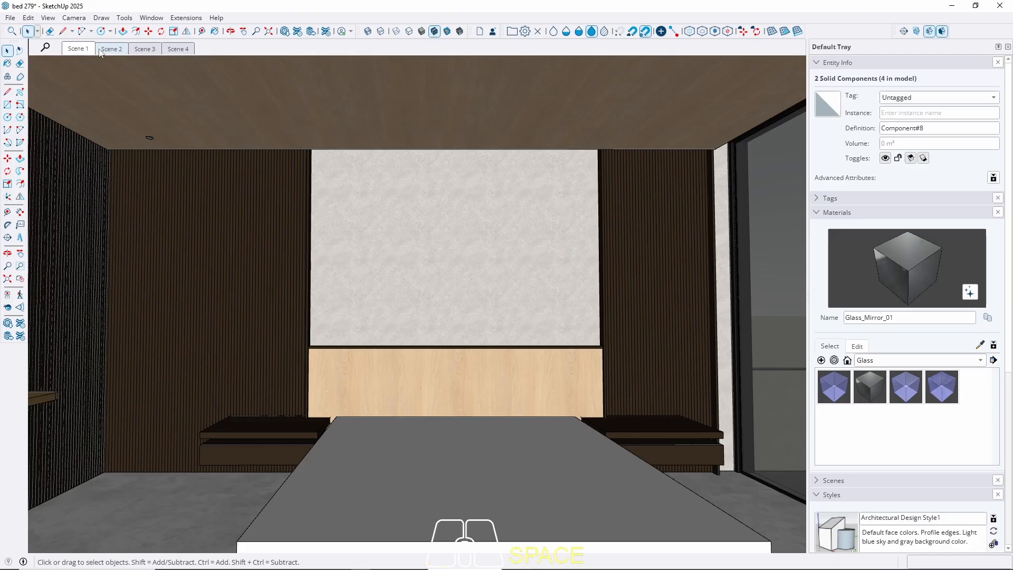
pyautogui.click(118, 53)
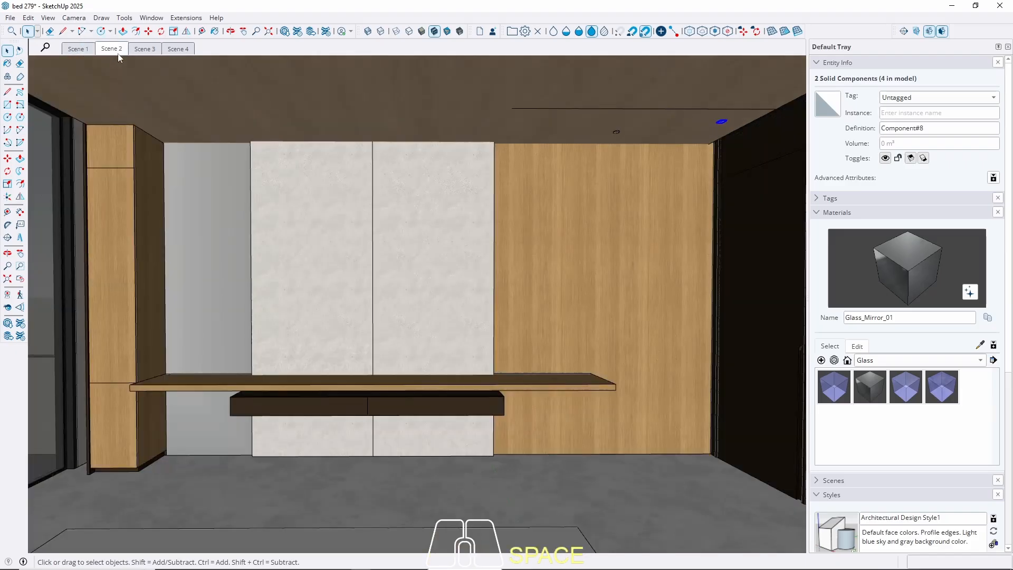
# Copy the ceiling disc in front of the wood wall about 263.5 cm along the red axis to the centre of the farther concrete panel
pyautogui.click(638, 115)
pyautogui.press('Escape')
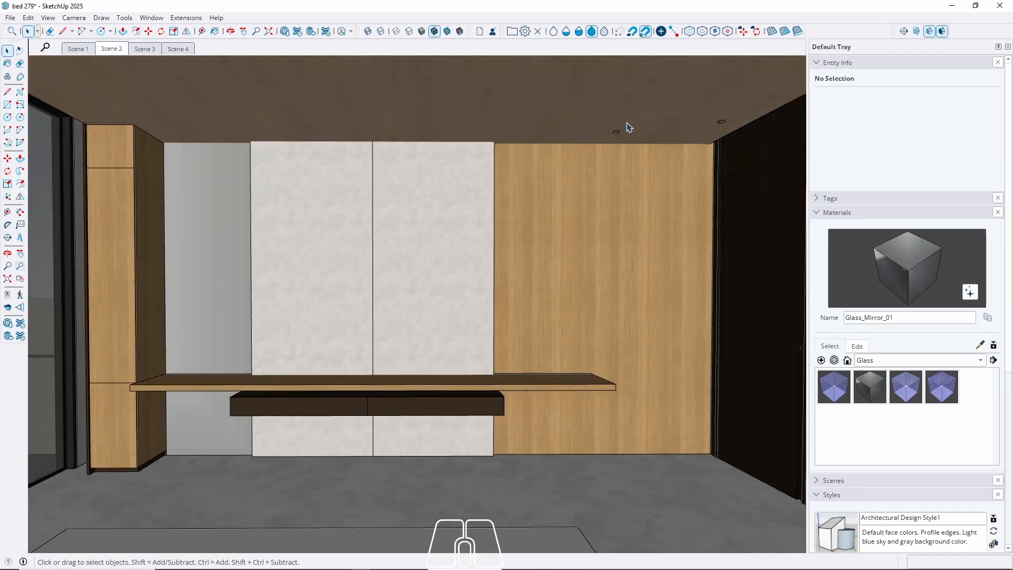
pyautogui.scroll(3, 625, 130)
pyautogui.scroll(2, 613, 138)
pyautogui.click(614, 139)
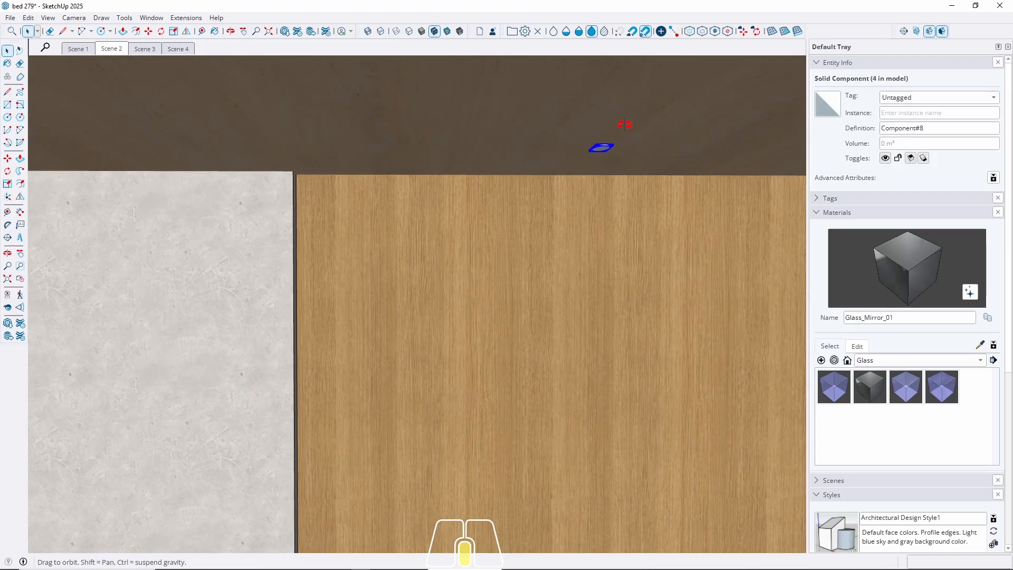
pyautogui.scroll(3, 612, 140)
pyautogui.moveTo(604, 253); pyautogui.dragTo(560, 242, button='middle')
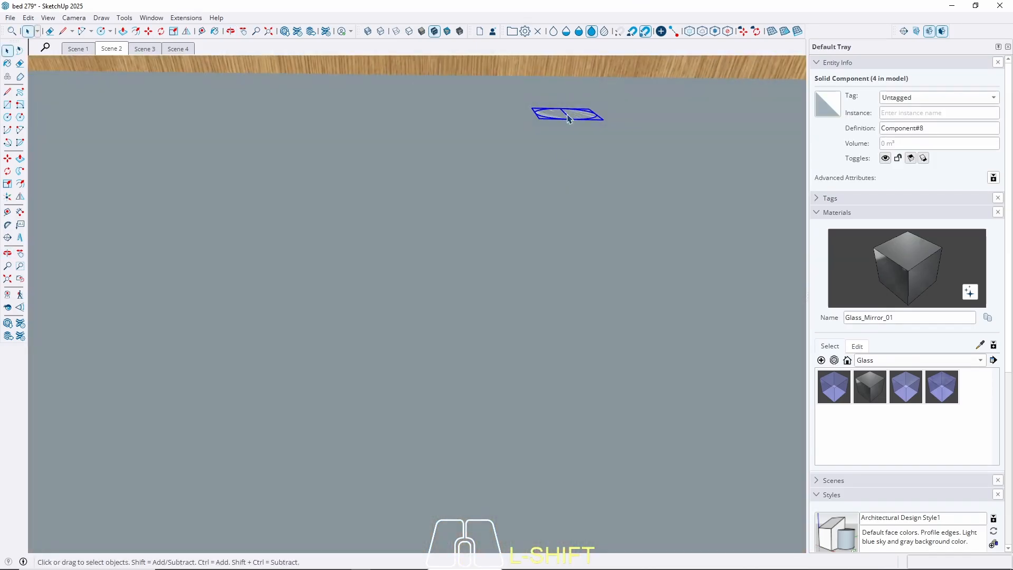
pyautogui.press('m')
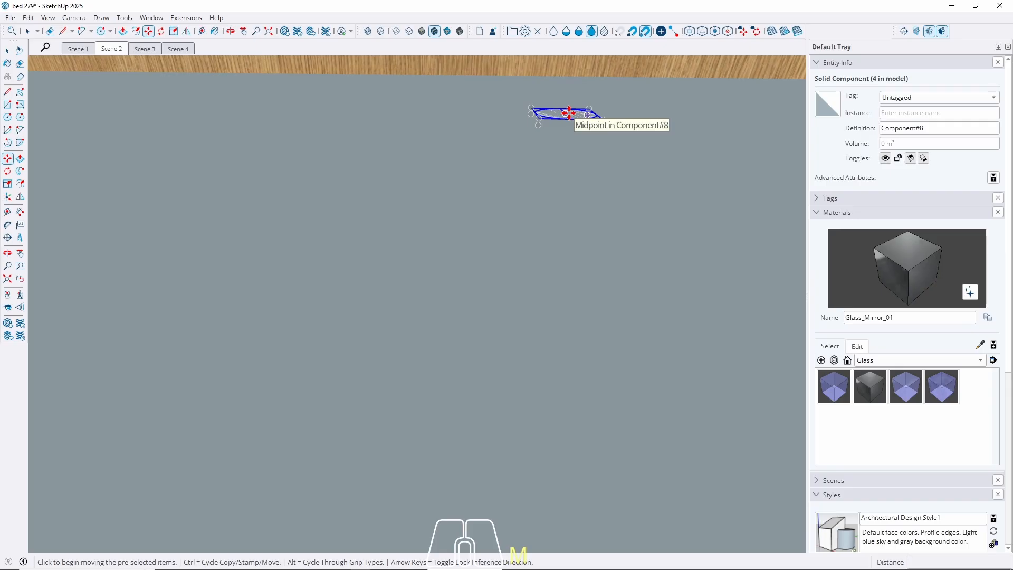
pyautogui.click(555, 112)
pyautogui.press('ctrl')
pyautogui.press('Left')
pyautogui.press('Right')
pyautogui.moveTo(405, 117); pyautogui.dragTo(158, 79, button='middle')
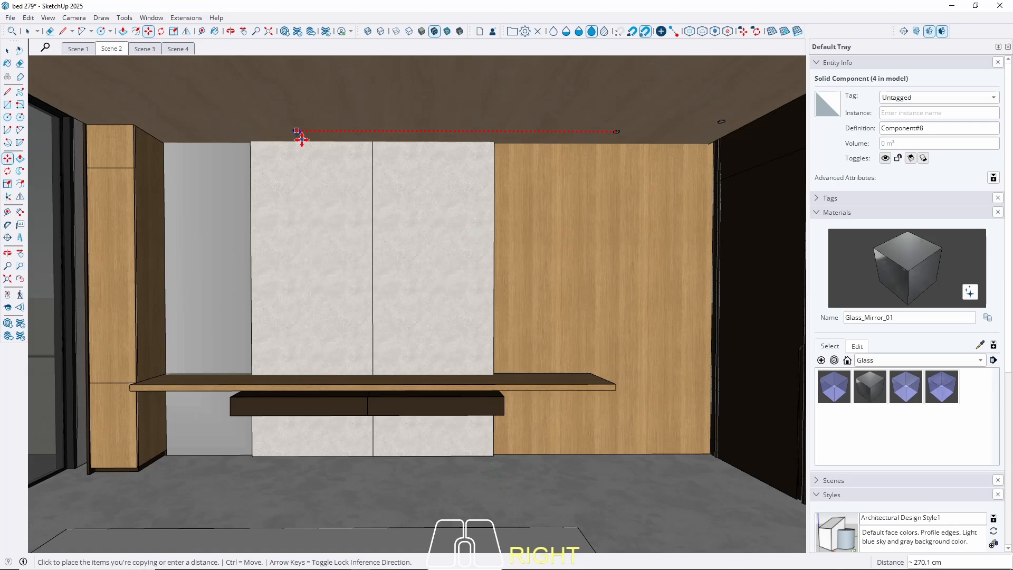
pyautogui.moveTo(308, 139); pyautogui.dragTo(350, 213, button='middle')
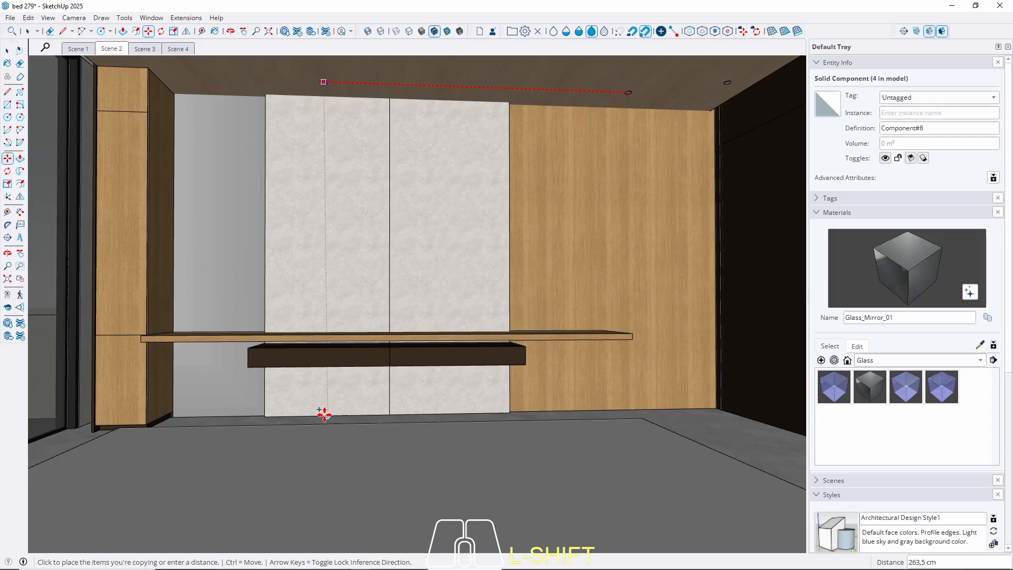
pyautogui.click(328, 414)
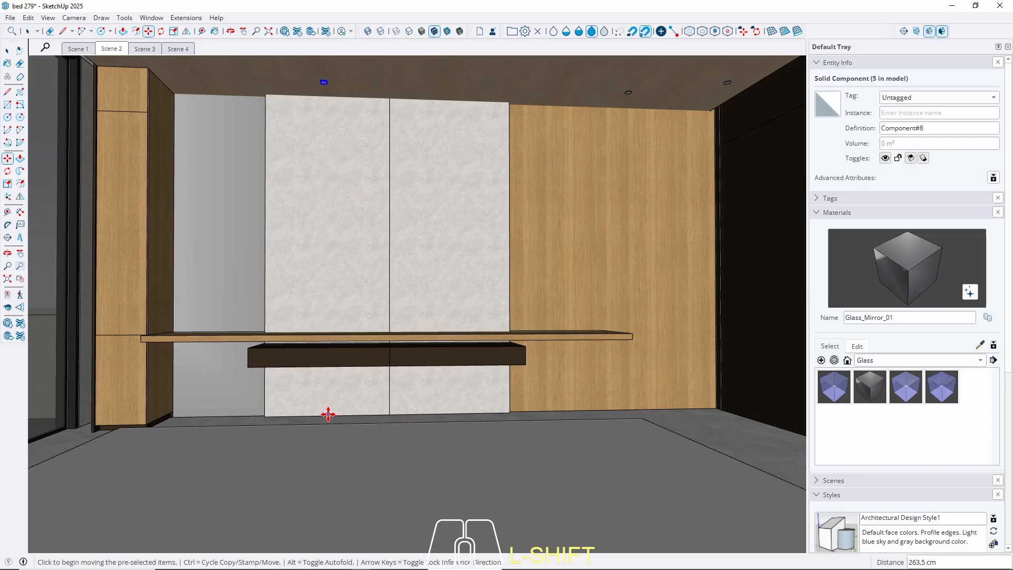
# Copy the new ceiling disc along the red axis to the middle of the concrete panel beside the wood wall
pyautogui.press('ctrl')
pyautogui.click(328, 415)
pyautogui.press('Left')
pyautogui.press('Right')
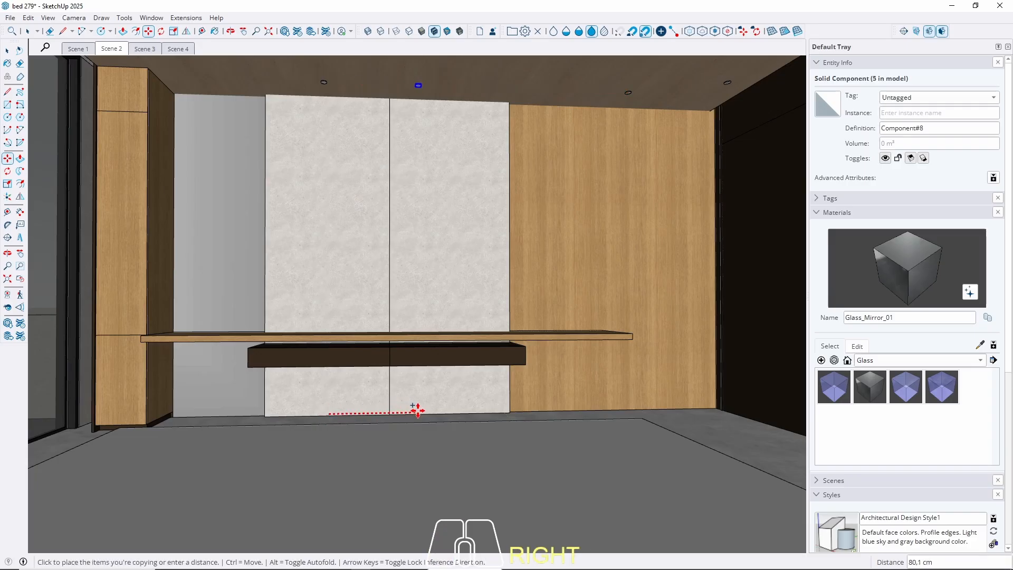
pyautogui.click(447, 412)
pyautogui.press('space')
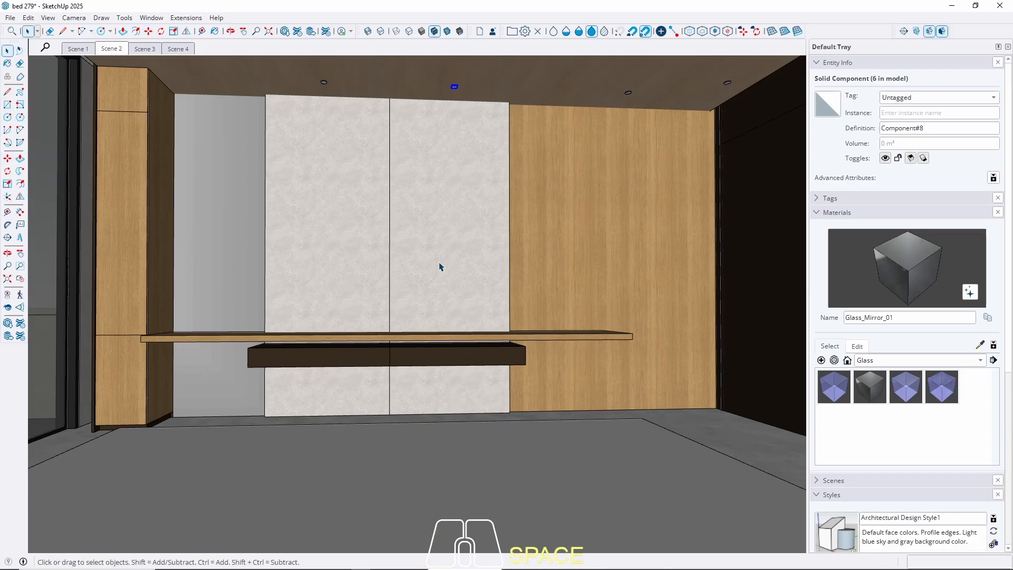
# Delete the disc at the farther concrete panel and move the remaining one along the red axis to the joint between both panels
pyautogui.moveTo(440, 266)
pyautogui.mouseDown(button='middle')
pyautogui.moveTo(429, 251)
pyautogui.moveTo(444, 280)
pyautogui.moveTo(445, 271)
pyautogui.mouseUp(button='middle')
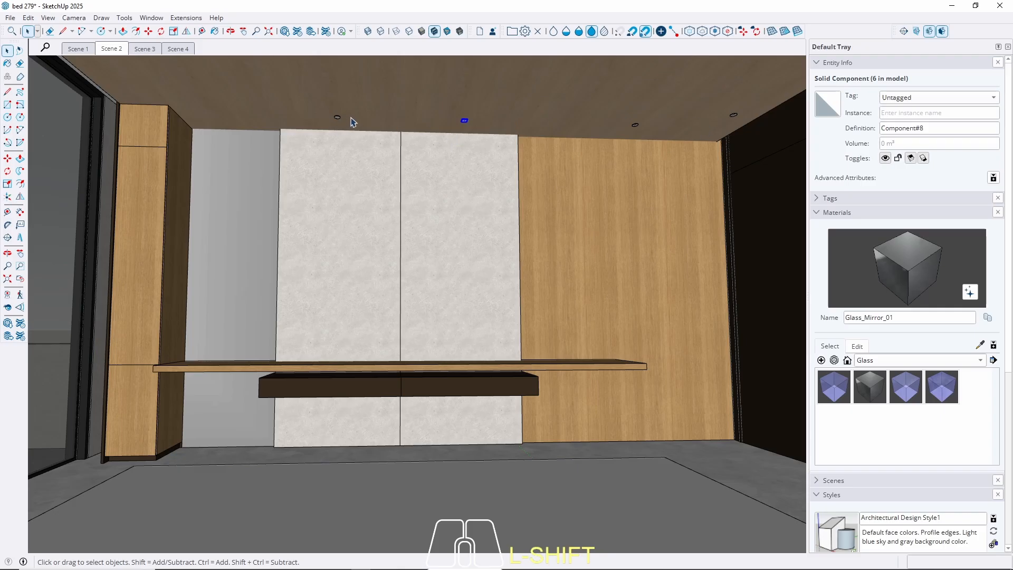
pyautogui.scroll(3, 353, 122)
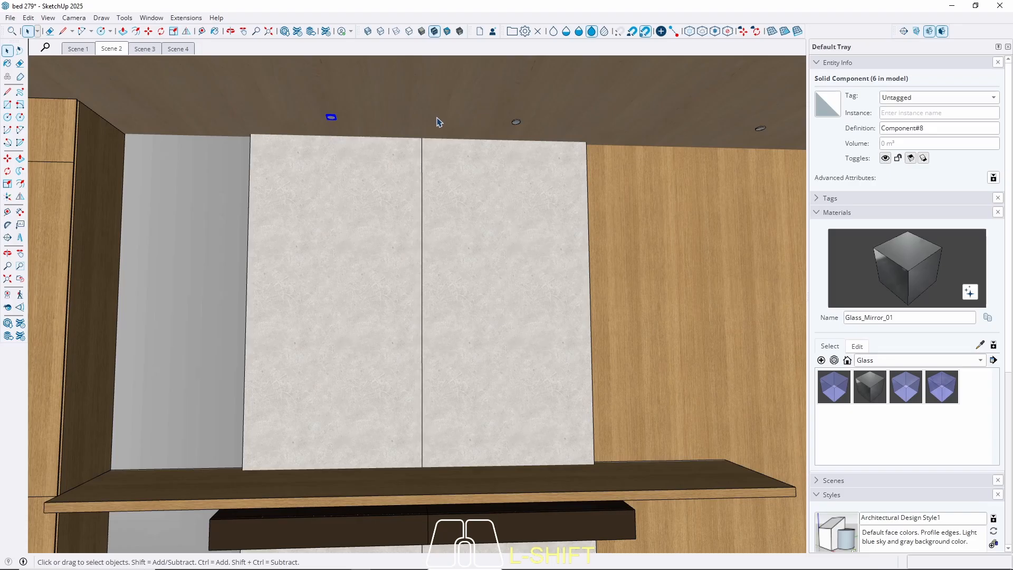
pyautogui.scroll(4, 515, 125)
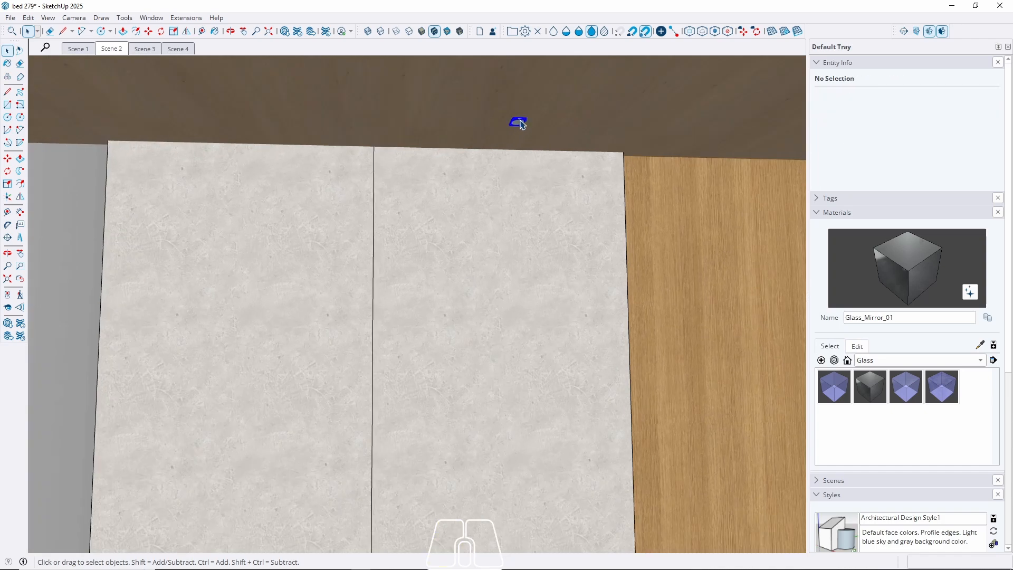
pyautogui.moveTo(515, 125); pyautogui.dragTo(525, 160, button='middle')
pyautogui.press('m')
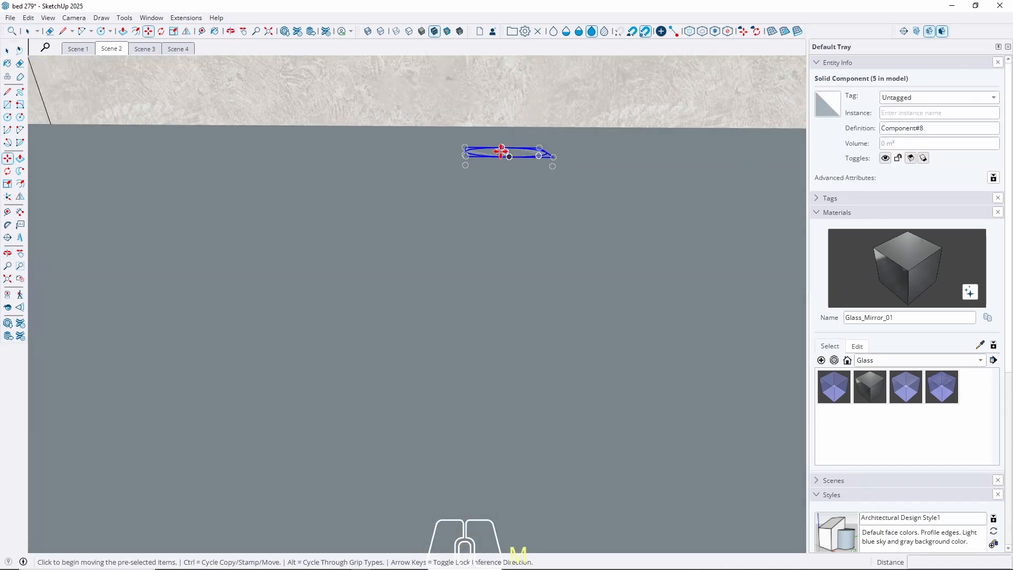
pyautogui.click(500, 151)
pyautogui.press('Left')
pyautogui.press('Right')
pyautogui.moveTo(394, 156); pyautogui.dragTo(235, 253, button='middle')
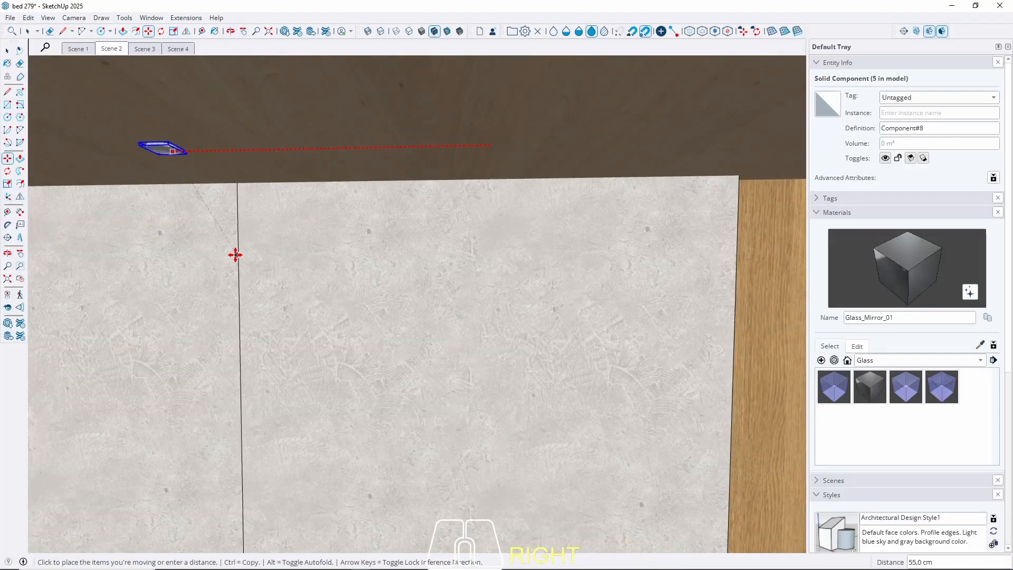
pyautogui.click(238, 226)
# Copy the disc at the panel joint along the red axis to the centre of the mirror strip and check it from Scene 2
pyautogui.press('ctrl')
pyautogui.scroll(-3, 534, 167)
pyautogui.scroll(-2, 533, 168)
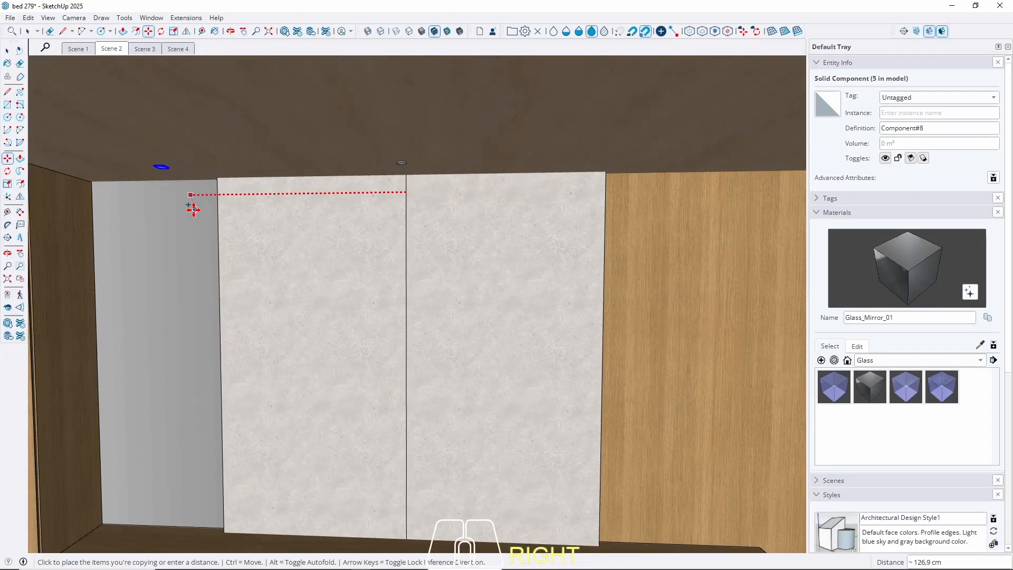
pyautogui.keyDown('shift'); pyautogui.moveTo(192, 203); pyautogui.dragTo(422, 158, button='middle'); pyautogui.keyUp('shift')
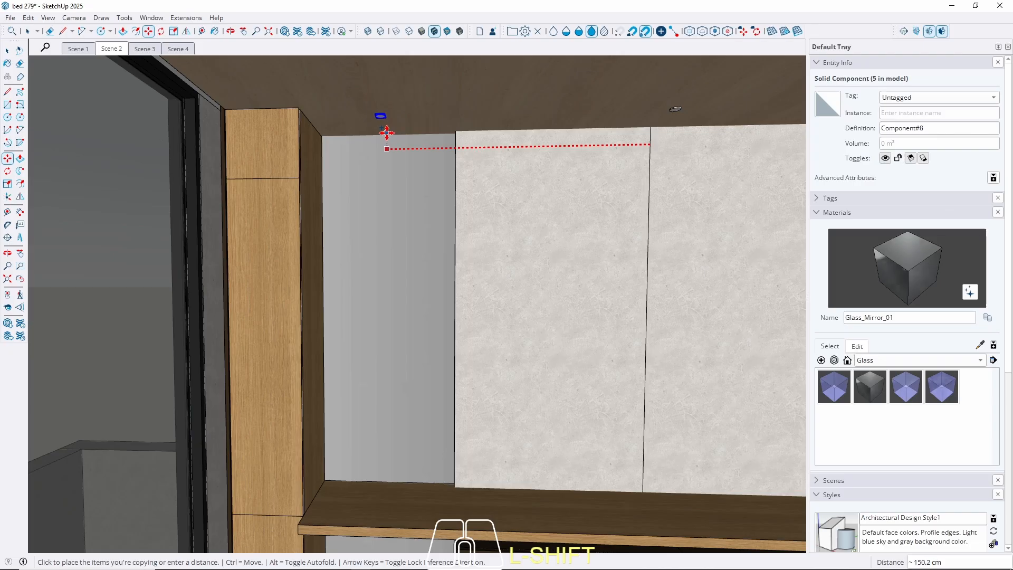
pyautogui.keyDown('shift'); pyautogui.moveTo(355, 425); pyautogui.dragTo(443, 294, button='middle'); pyautogui.keyUp('shift')
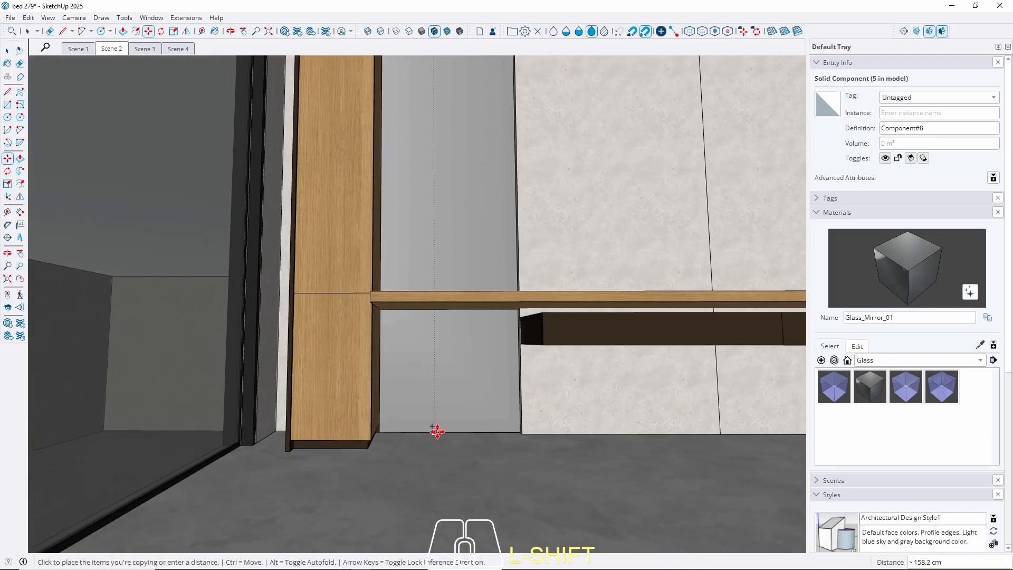
pyautogui.click(445, 430)
pyautogui.keyDown('shift'); pyautogui.moveTo(445, 430); pyautogui.dragTo(342, 176, button='middle'); pyautogui.keyUp('shift')
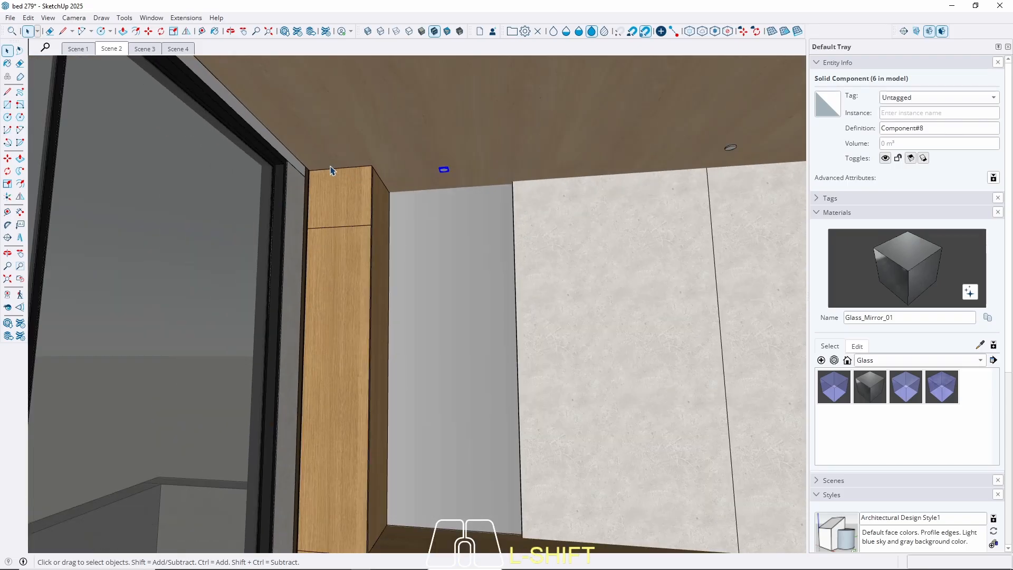
pyautogui.scroll(-4, 330, 171)
pyautogui.click(111, 49)
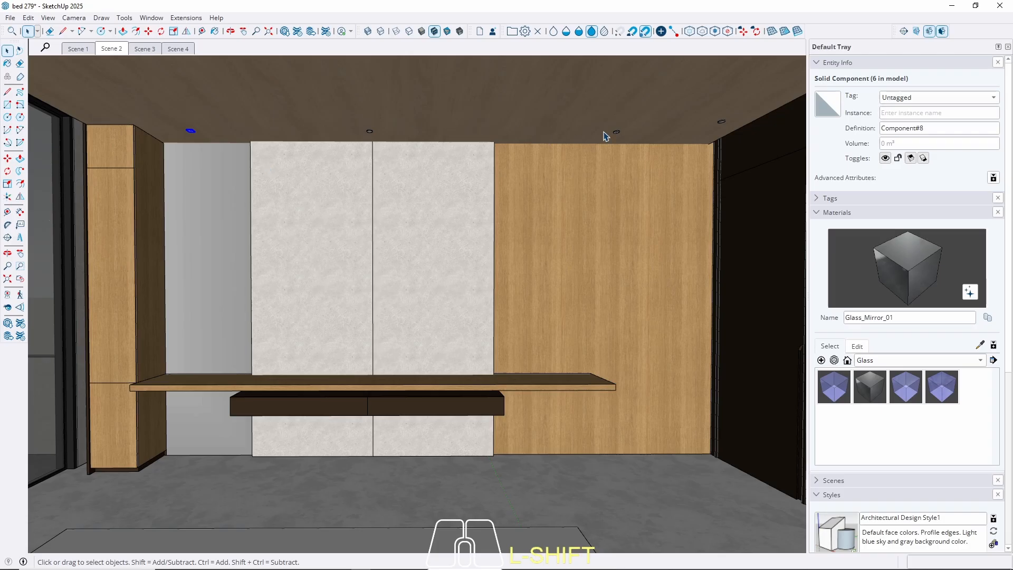
# From Scene 1, draw a circle with a 2 cm radius on top of the nightstand nearest the ceiling disc
pyautogui.click(78, 48)
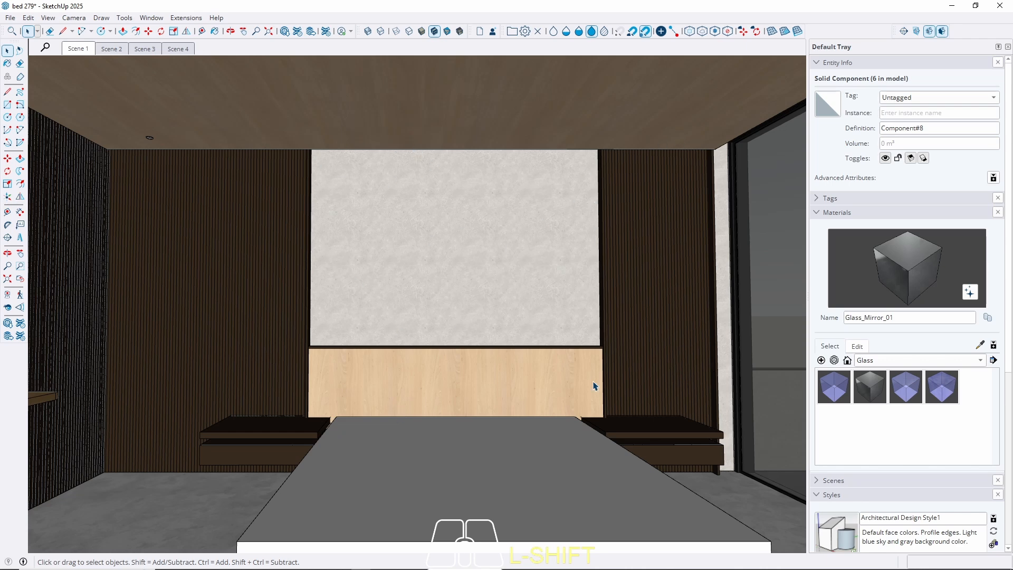
pyautogui.moveTo(467, 283); pyautogui.dragTo(439, 282, button='middle')
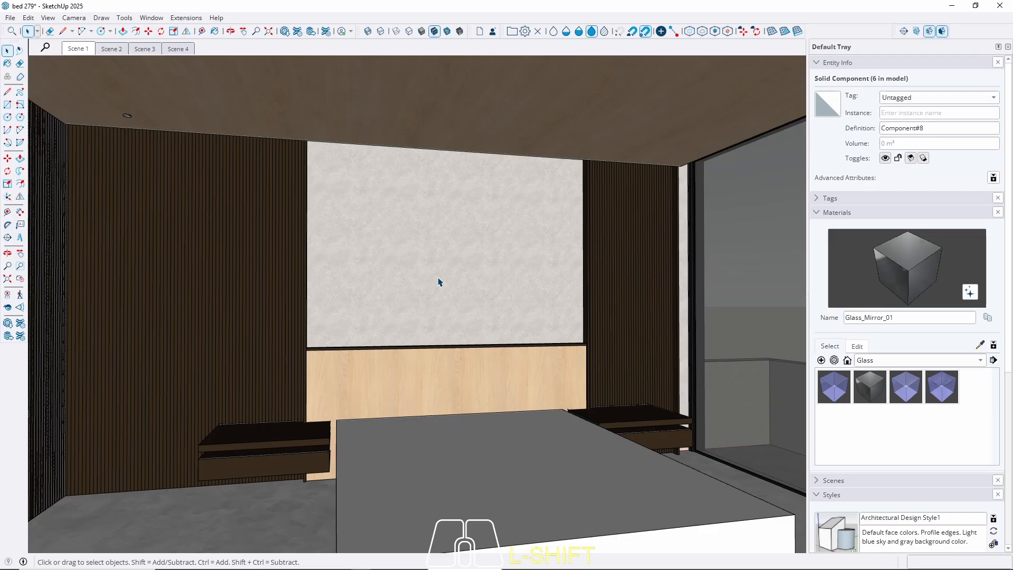
pyautogui.scroll(5, 280, 437)
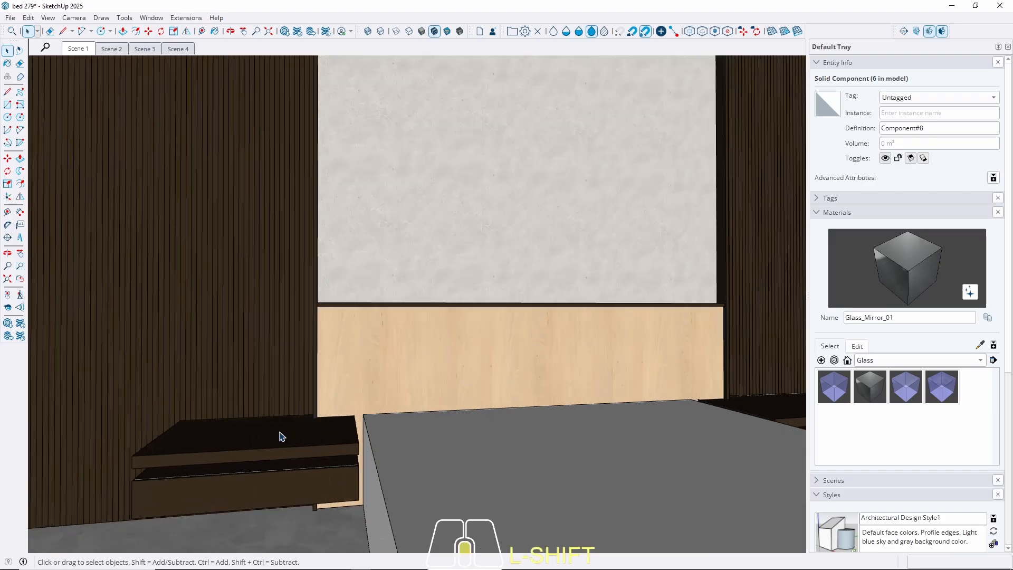
pyautogui.moveTo(280, 443); pyautogui.dragTo(328, 467, button='middle')
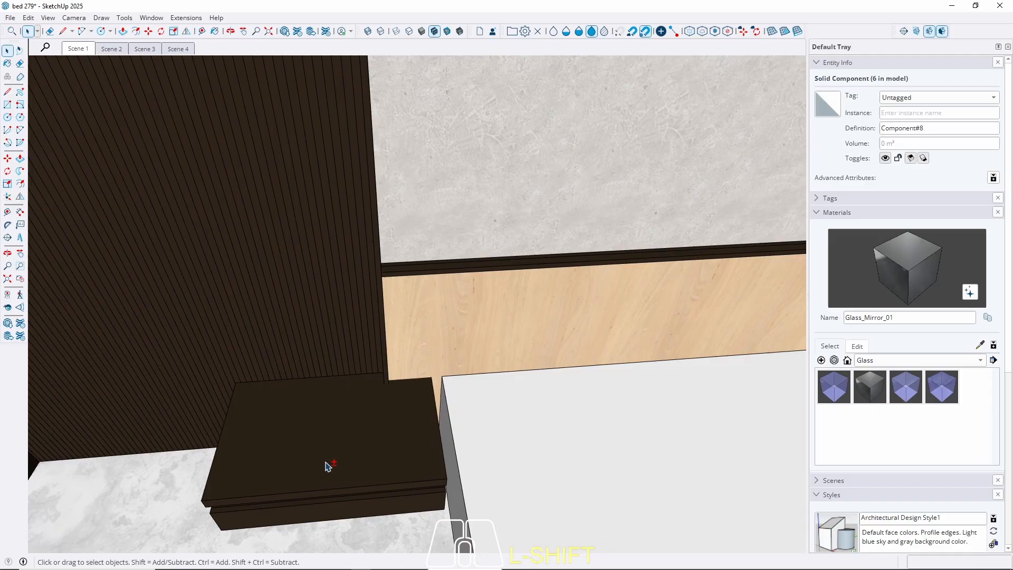
pyautogui.press('c')
pyautogui.scroll(2, 324, 422)
pyautogui.click(326, 434)
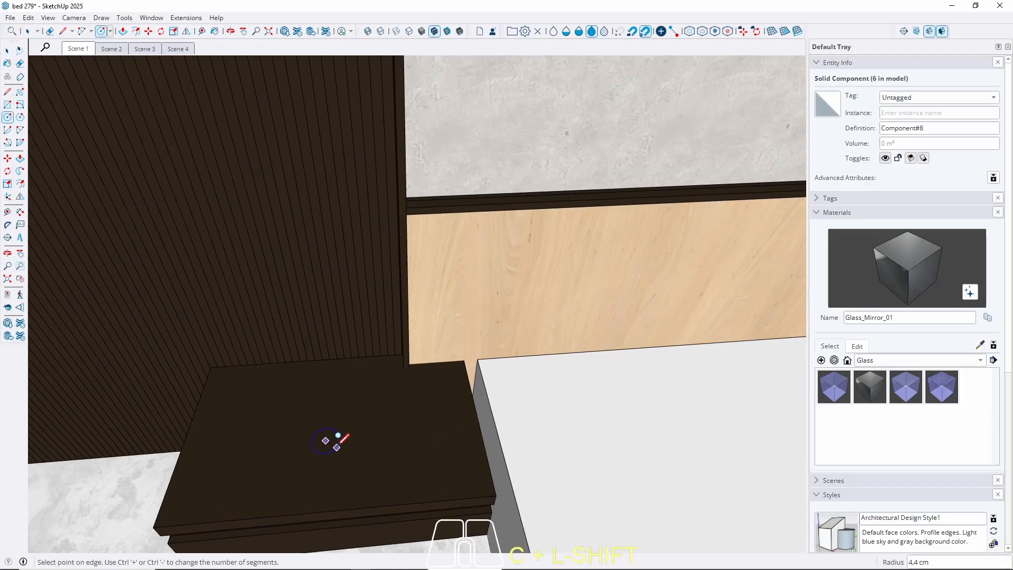
pyautogui.scroll(3, 330, 435)
pyautogui.scroll(1, 338, 436)
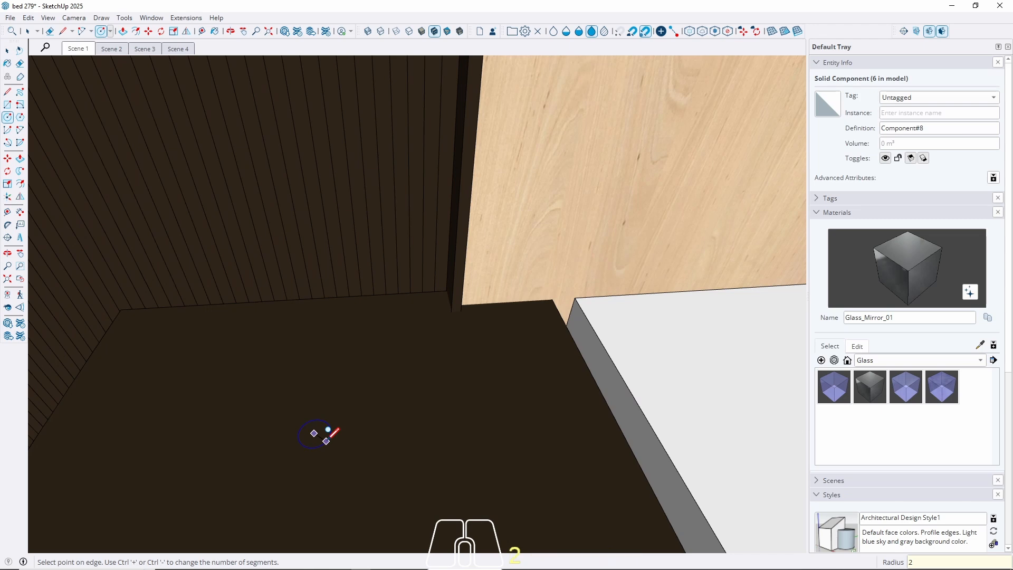
pyautogui.click(328, 430)
pyautogui.press('space')
# Set the nightstand circle's segment count to 50
pyautogui.scroll(3, 322, 422)
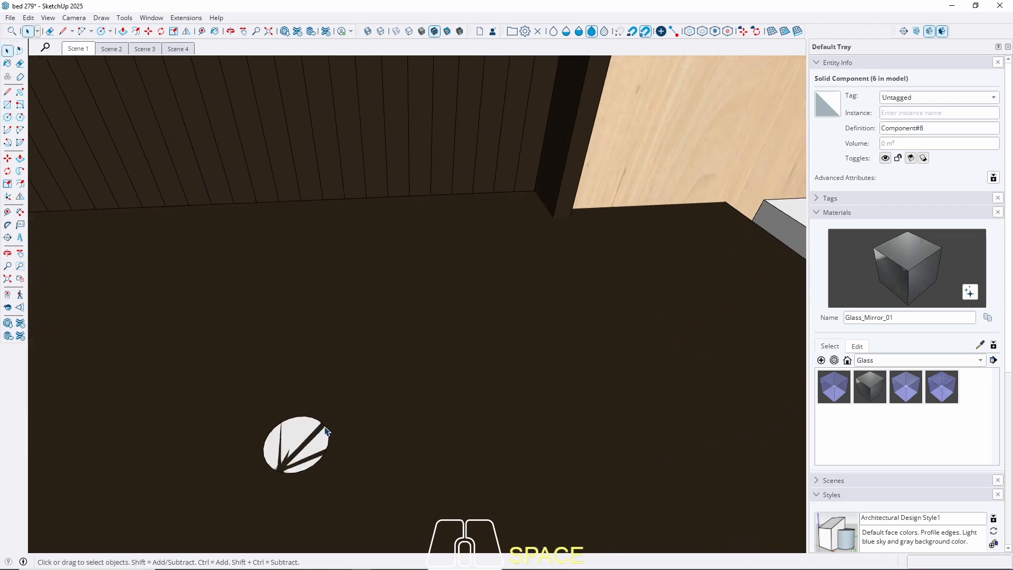
pyautogui.rightClick(325, 427)
pyautogui.click(367, 261)
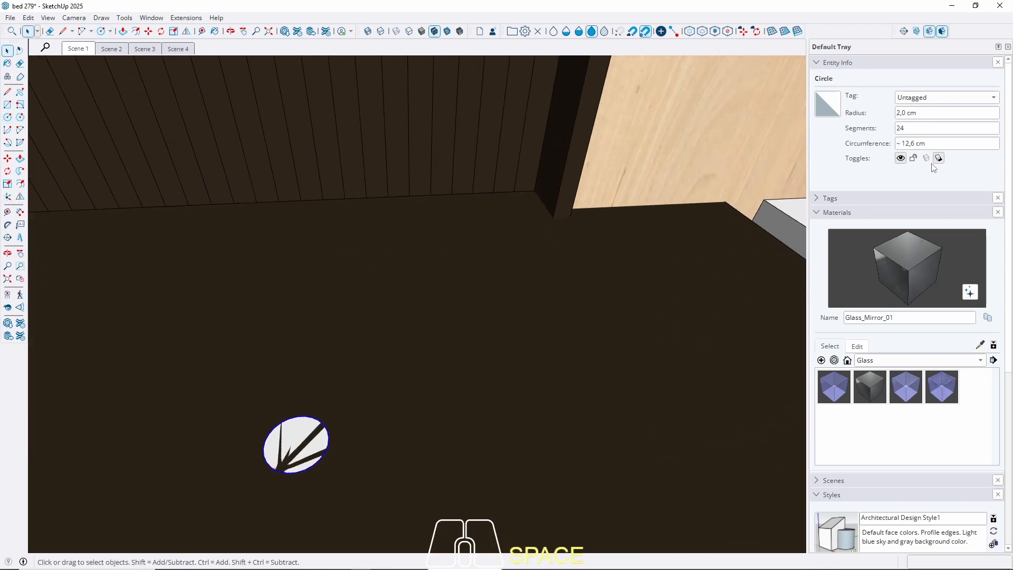
pyautogui.moveTo(916, 128); pyautogui.dragTo(838, 138)
pyautogui.moveTo(919, 129); pyautogui.dragTo(875, 132)
pyautogui.write('50')
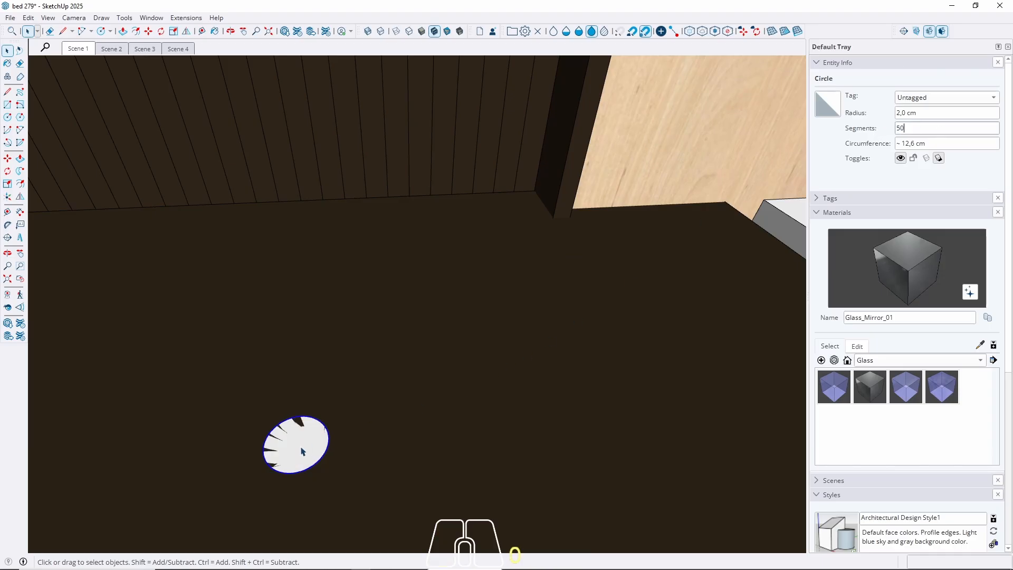
pyautogui.press('space')
# Push/Pull the circular face upward into a thin vertical cylinder reaching roughly the height of the wood headboard
pyautogui.click(301, 451)
pyautogui.press('p')
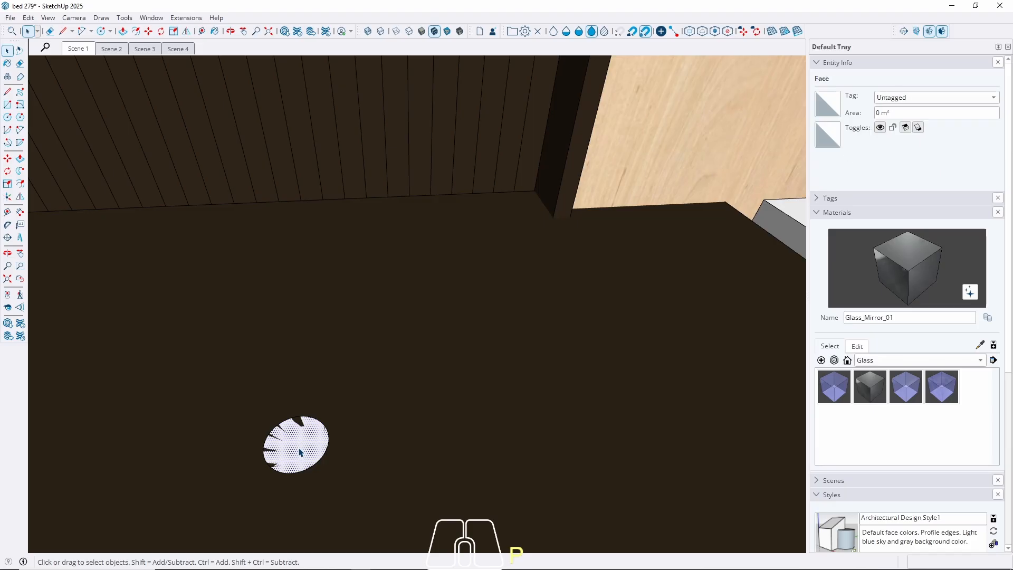
pyautogui.click(301, 451)
pyautogui.scroll(-4, 344, 390)
pyautogui.moveTo(346, 380); pyautogui.dragTo(360, 227, button='middle')
pyautogui.scroll(-5, 410, 424)
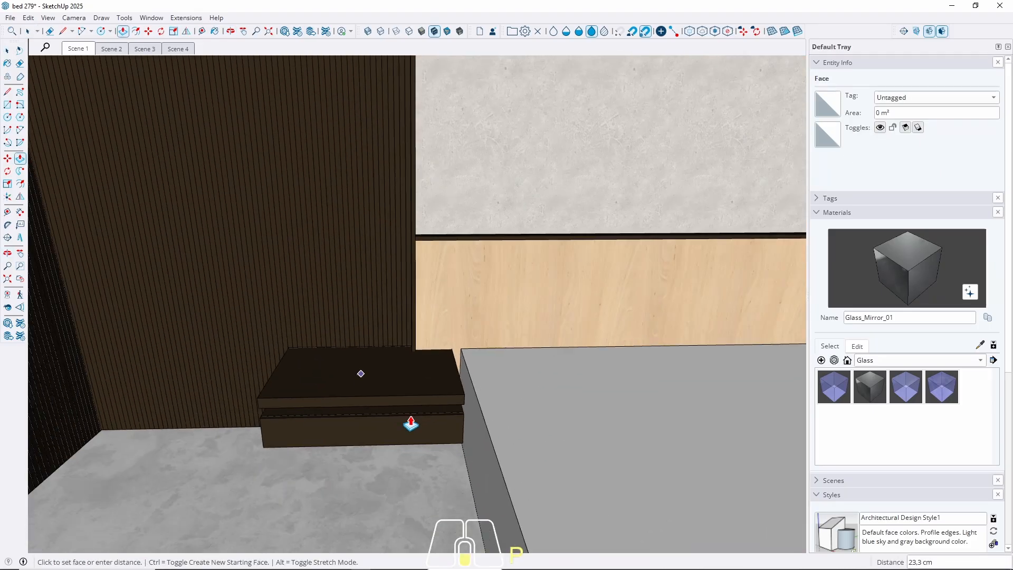
pyautogui.scroll(-5, 403, 190)
pyautogui.keyDown('shift'); pyautogui.moveTo(403, 190); pyautogui.dragTo(391, 228, button='middle'); pyautogui.keyUp('shift')
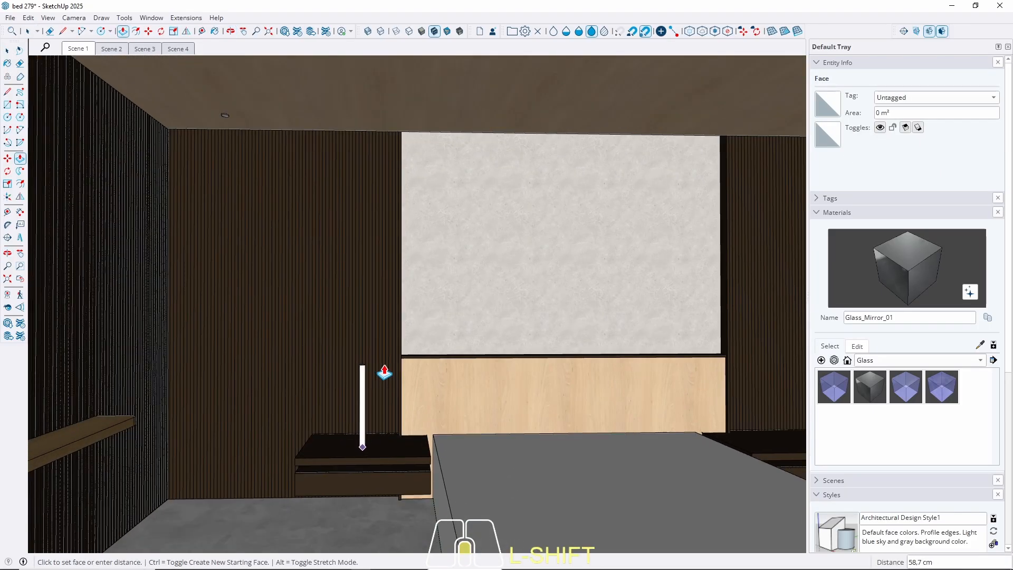
pyautogui.click(420, 361)
pyautogui.press('space')
# Select all of the cylinder's geometry and turn it into a component
pyautogui.scroll(5, 389, 430)
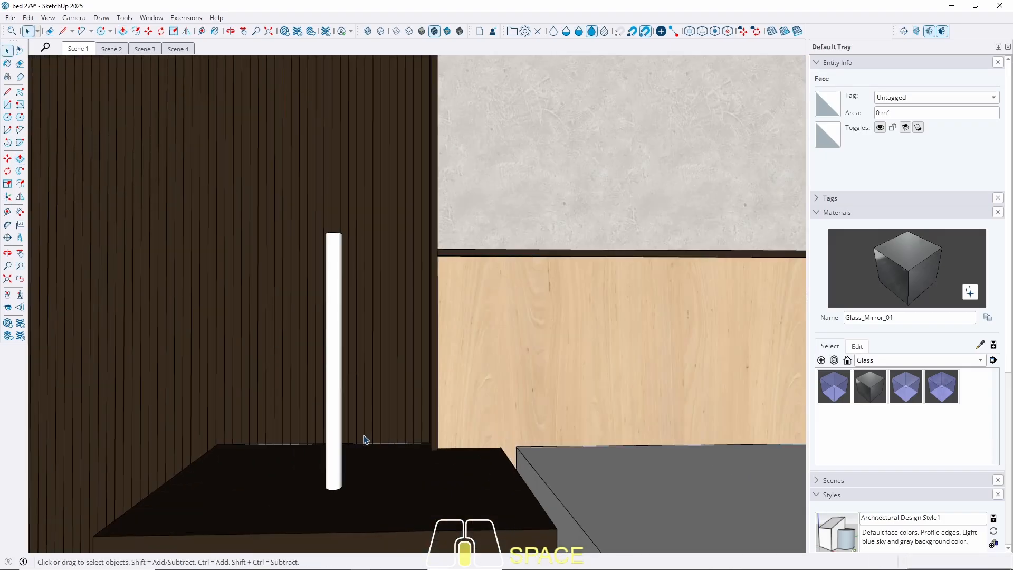
pyautogui.tripleClick(341, 448)
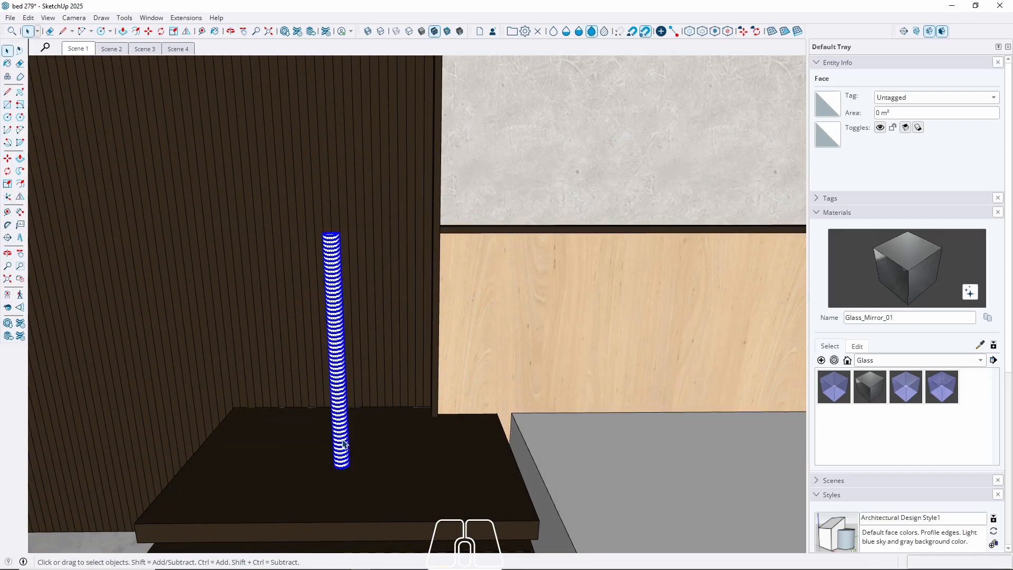
pyautogui.rightClick(342, 439)
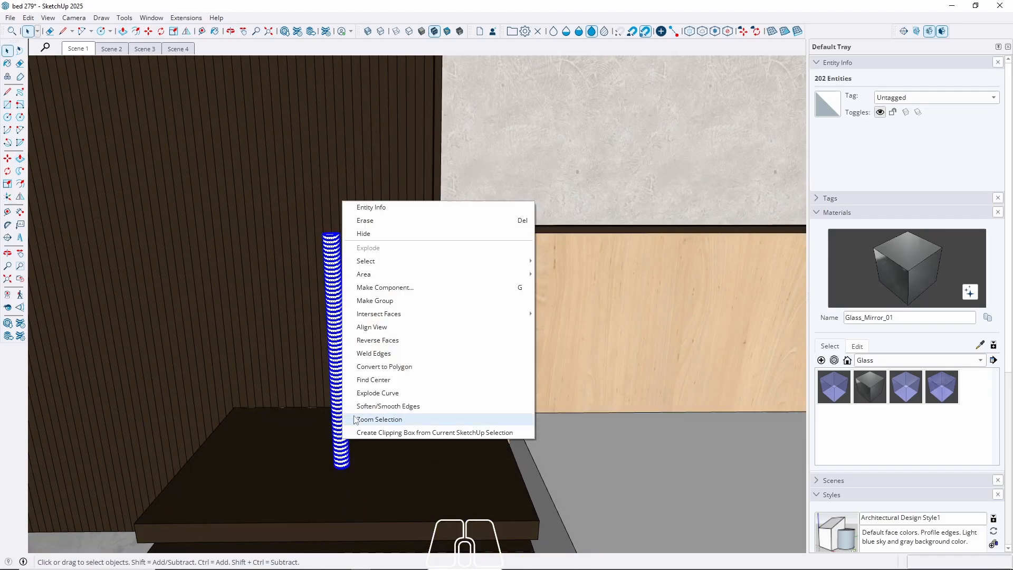
pyautogui.click(408, 288)
pyautogui.click(498, 421)
pyautogui.scroll(5, 377, 471)
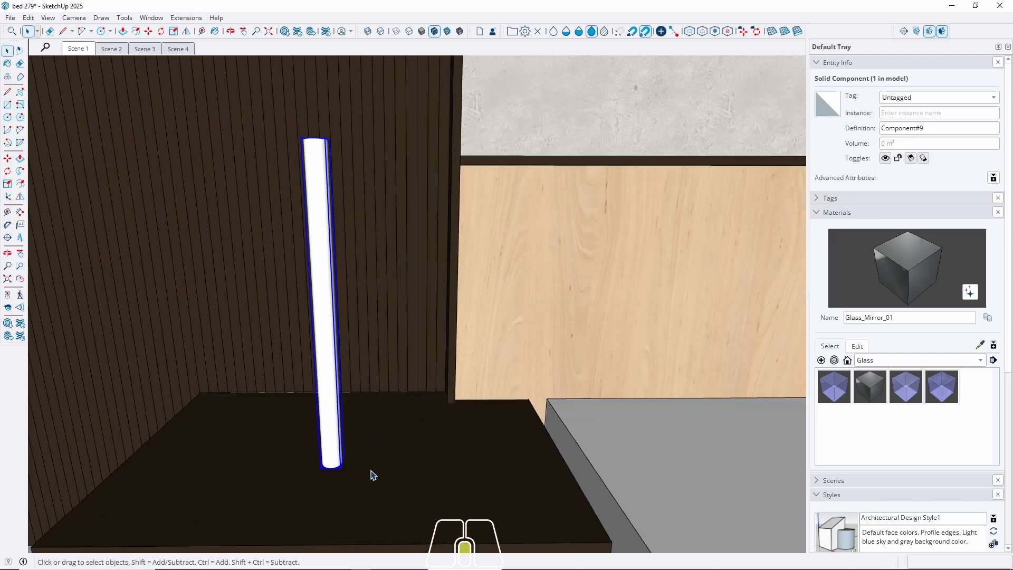
# Move the cylinder component straight up above the nightstand until its base is level with the wood headboard's top edge
pyautogui.press('m')
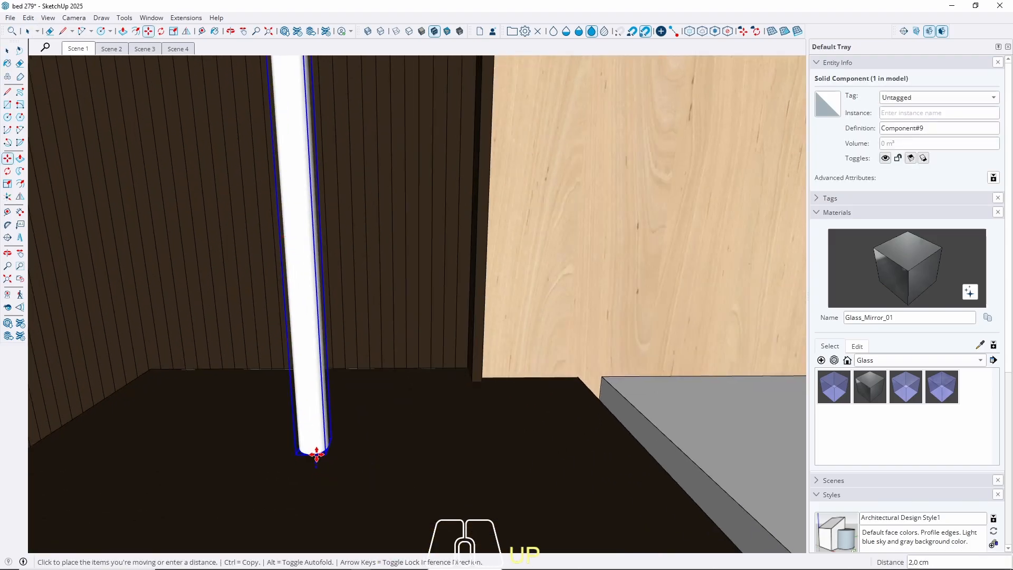
pyautogui.scroll(-5, 316, 453)
pyautogui.moveTo(316, 453); pyautogui.dragTo(333, 453, button='middle')
pyautogui.moveTo(343, 497); pyautogui.dragTo(373, 558, button='middle')
pyautogui.click(339, 463)
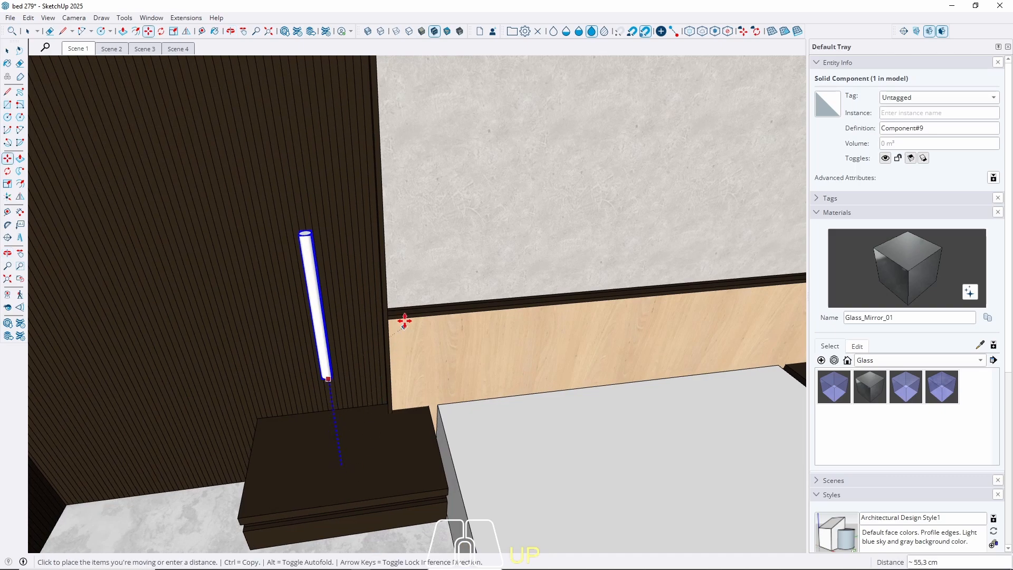
pyautogui.click(405, 314)
pyautogui.scroll(-8, 400, 362)
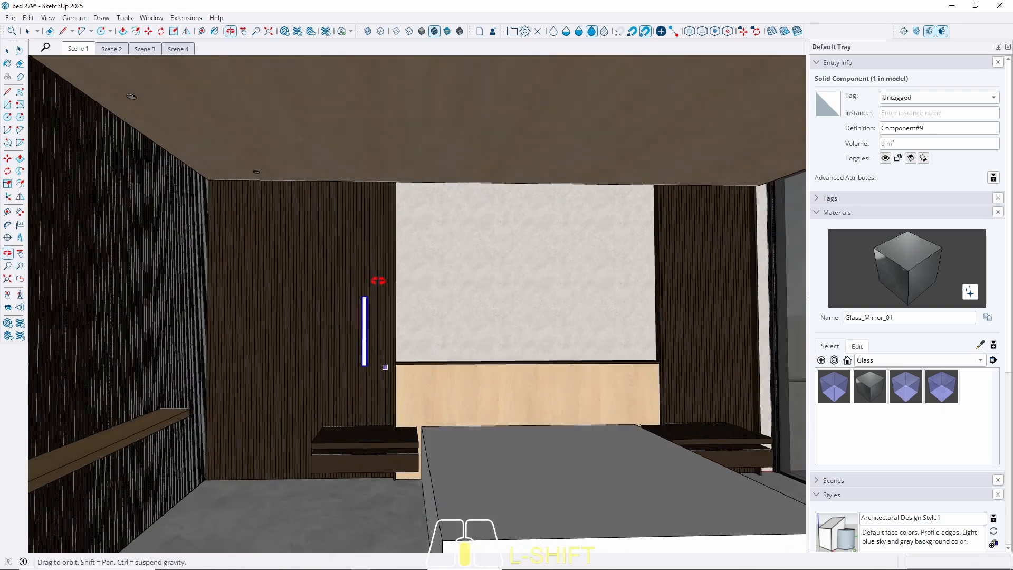
pyautogui.moveTo(378, 280); pyautogui.dragTo(369, 283, button='middle')
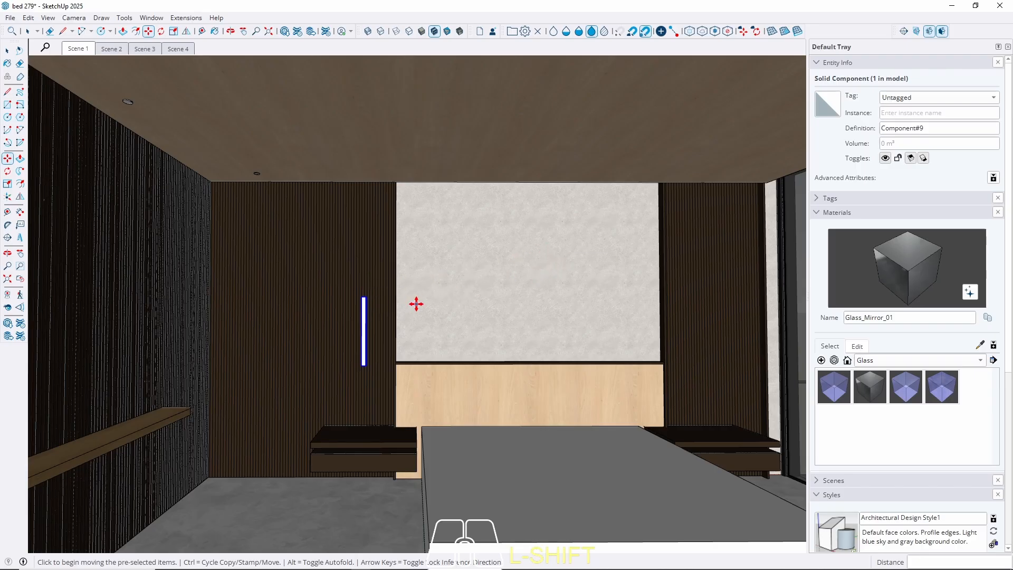
# Inside the cylinder component, offset the top face's circle inward by about 1.4 cm
pyautogui.press('space')
pyautogui.scroll(3, 374, 310)
pyautogui.moveTo(369, 310); pyautogui.dragTo(399, 452, button='middle')
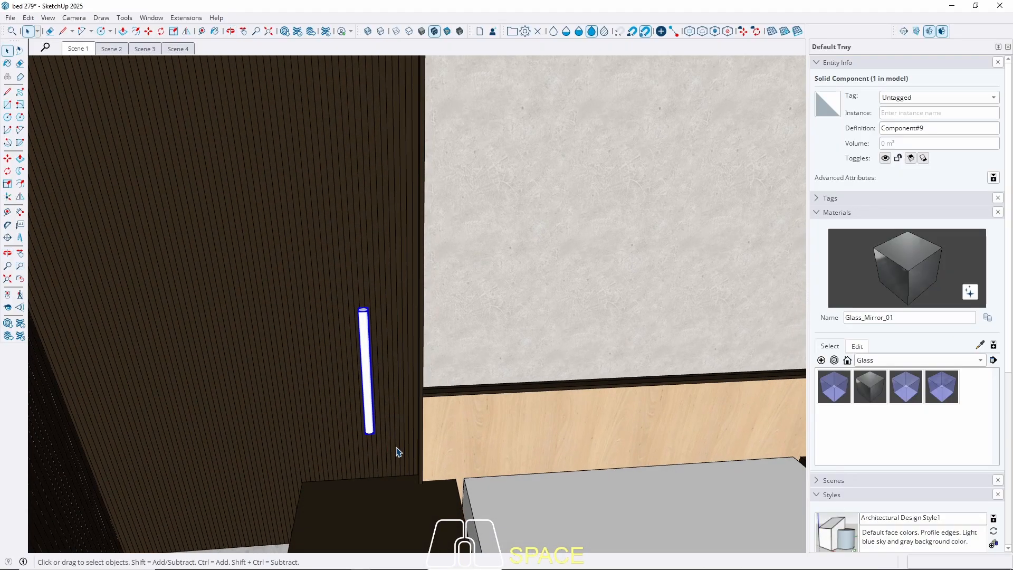
pyautogui.scroll(7, 362, 310)
pyautogui.tripleClick(377, 309)
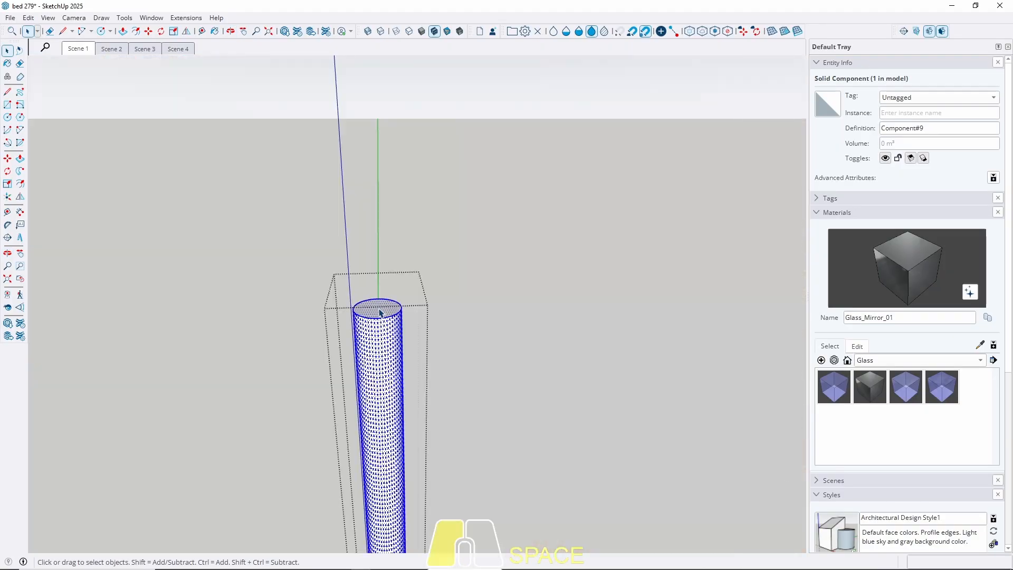
pyautogui.scroll(2, 376, 308)
pyautogui.click(377, 310)
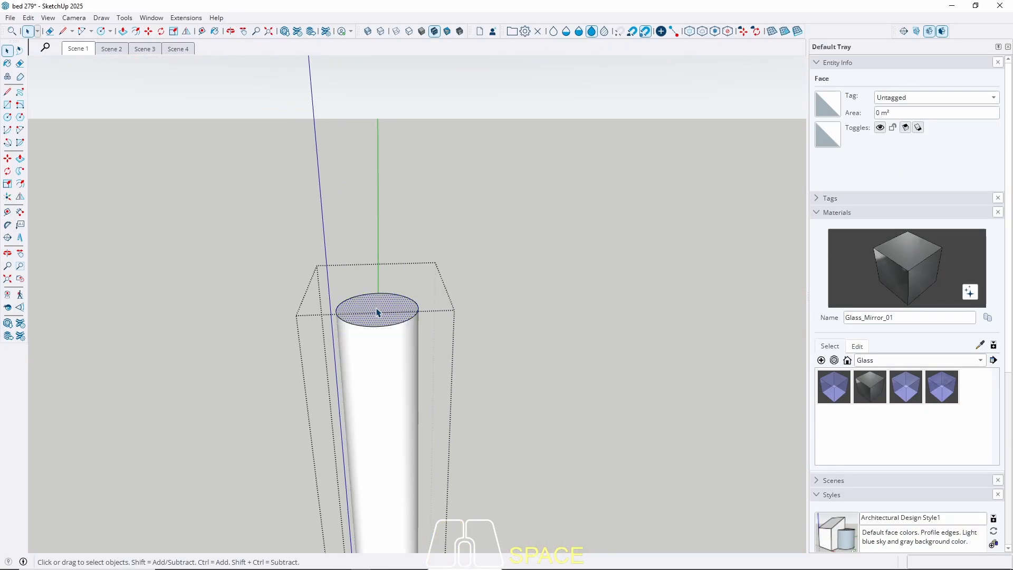
pyautogui.press('f')
pyautogui.click(337, 315)
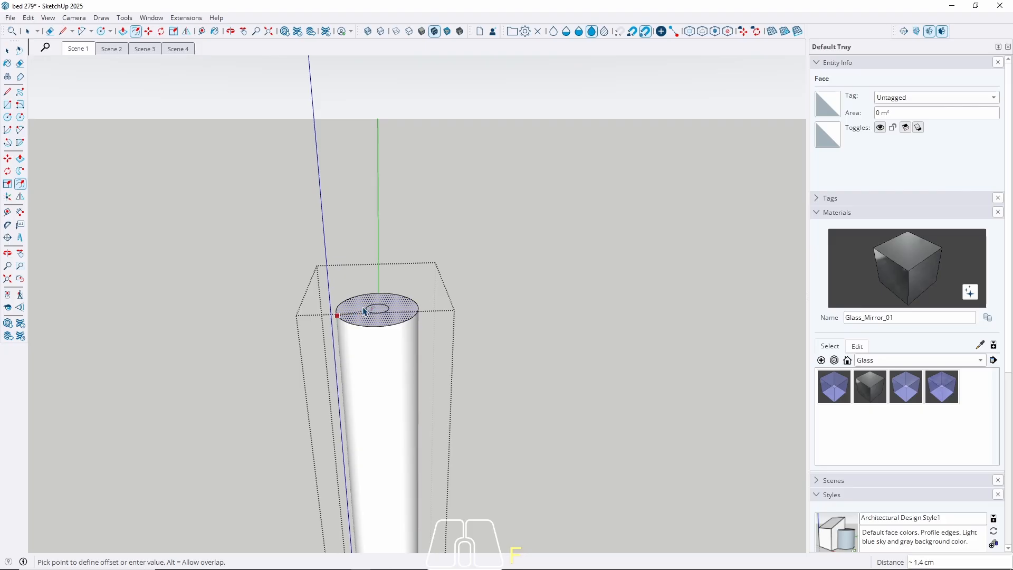
pyautogui.click(364, 311)
pyautogui.press('space')
# Push/Pull the small inner circle upward into a thin suspension rod reaching the ceiling
pyautogui.scroll(3, 370, 311)
pyautogui.press('p')
pyautogui.click(381, 310)
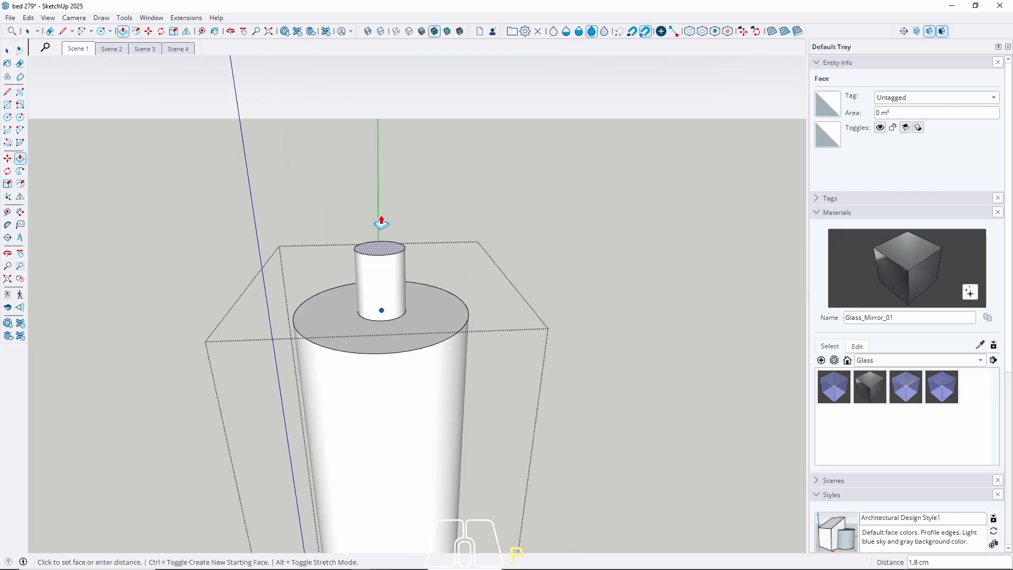
pyautogui.scroll(-5, 381, 224)
pyautogui.press('w')
pyautogui.scroll(-3, 401, 164)
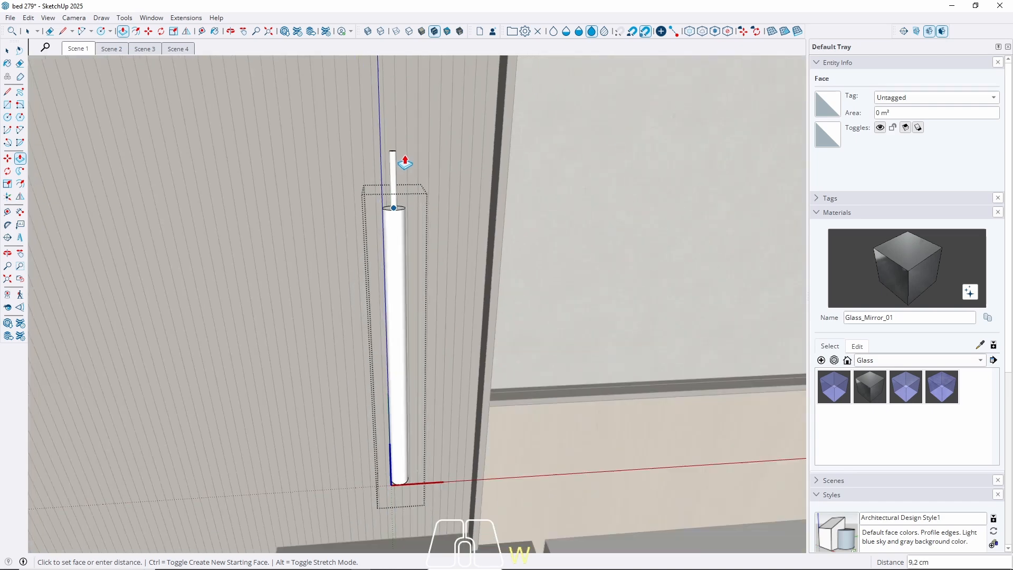
pyautogui.moveTo(403, 161); pyautogui.dragTo(369, 294, button='middle')
pyautogui.moveTo(374, 232); pyautogui.dragTo(388, 276, button='middle')
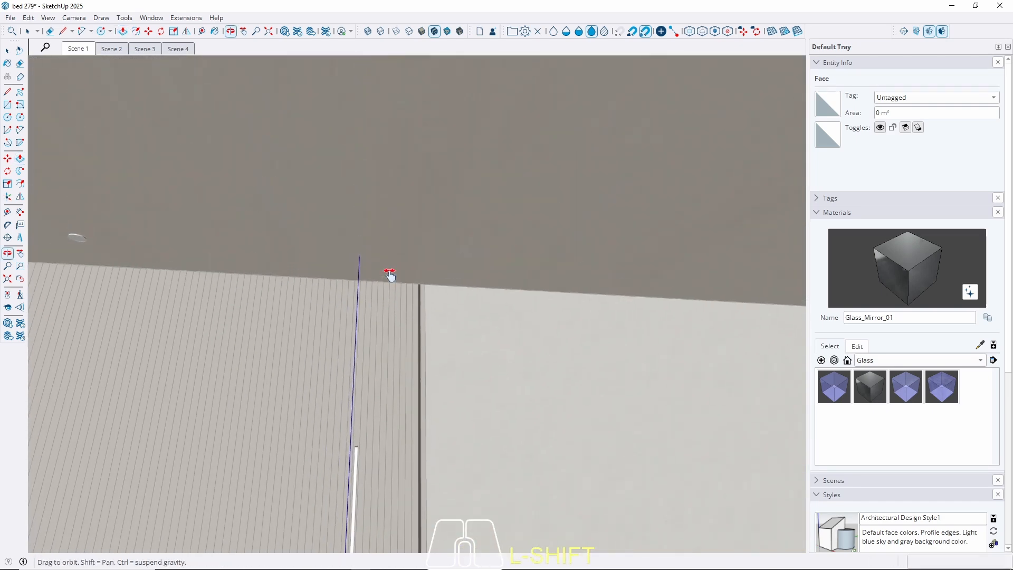
pyautogui.click(402, 226)
pyautogui.press('space')
# Offset the circular edge at the rod's ceiling end outward to outline a round mounting plate
pyautogui.moveTo(403, 227); pyautogui.dragTo(362, 189, button='middle')
pyautogui.scroll(8, 324, 211)
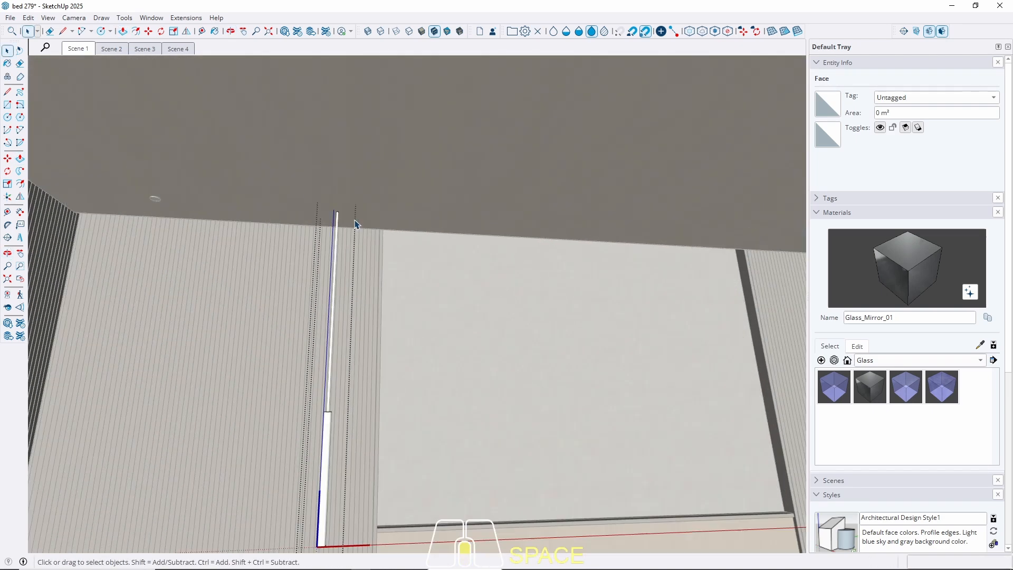
pyautogui.scroll(3, 323, 207)
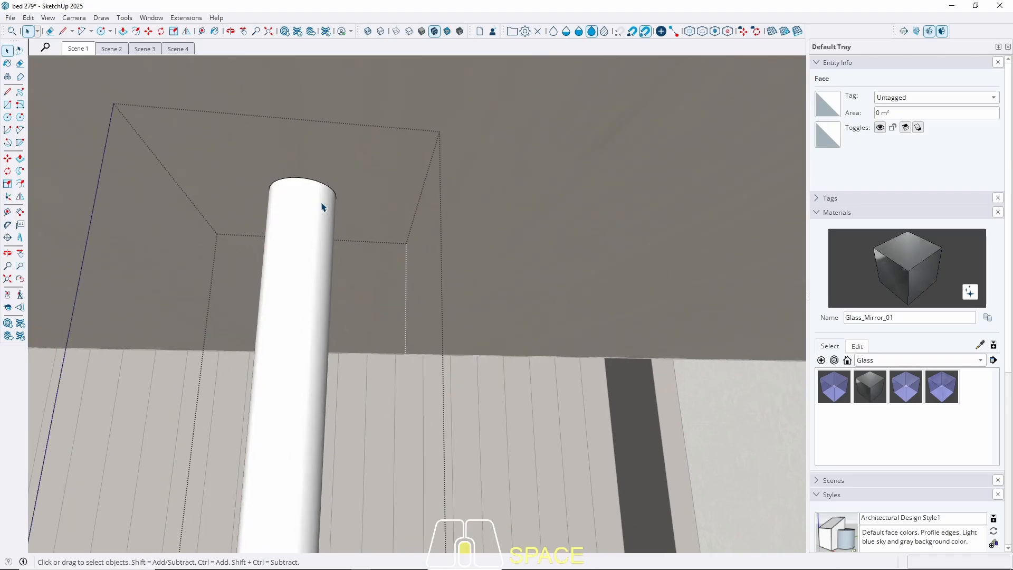
pyautogui.press('f')
pyautogui.click(330, 187)
pyautogui.scroll(-8, 348, 173)
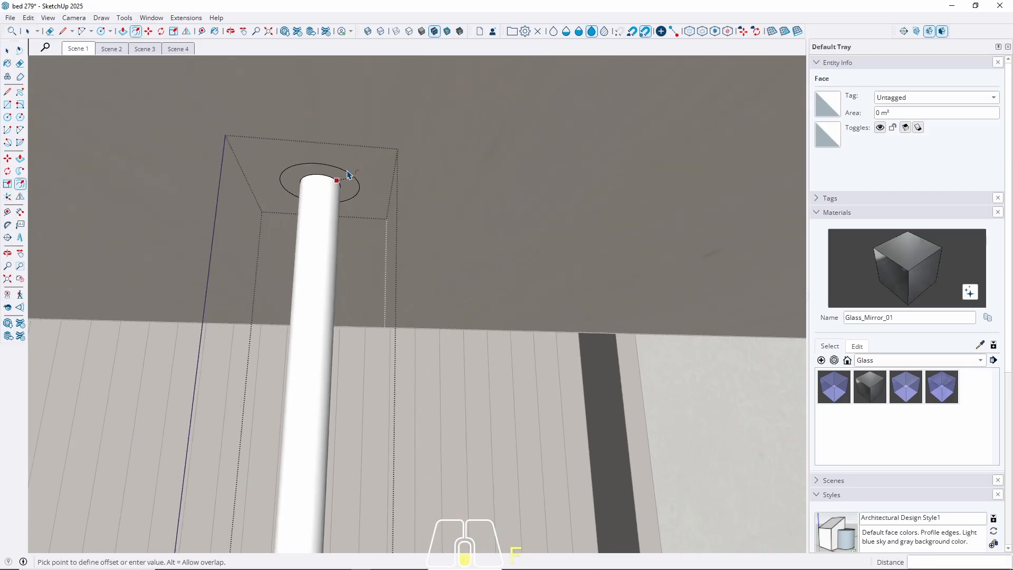
pyautogui.scroll(4, 368, 162)
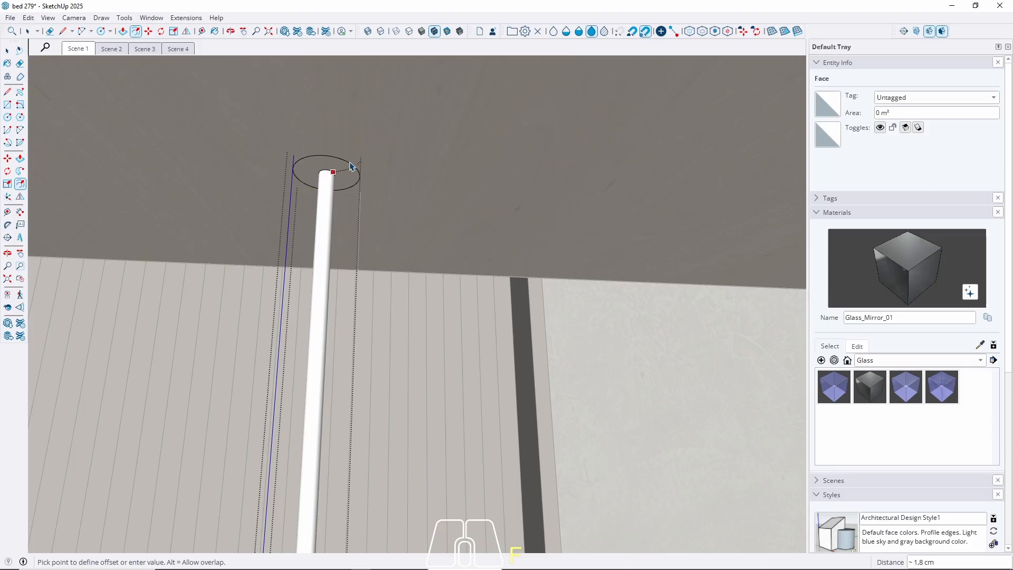
pyautogui.press('Return')
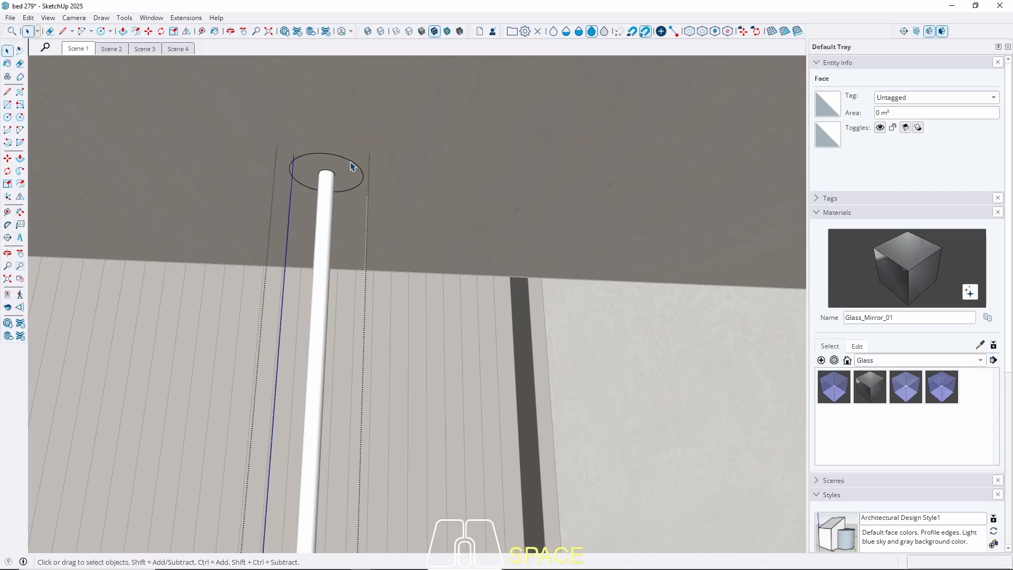
# Push/Pull the ring face around the rod's ceiling end downward 0.5 cm as a new volume, and close the component
pyautogui.press('p')
pyautogui.click(344, 185)
pyautogui.press('space')
pyautogui.press('w')
pyautogui.press('p')
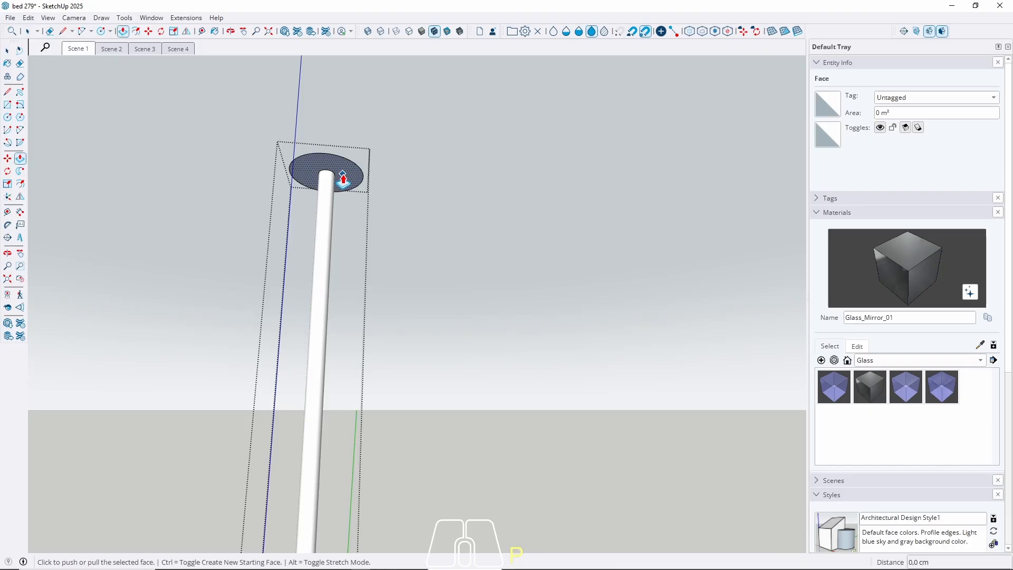
pyautogui.click(344, 181)
pyautogui.press('ctrl')
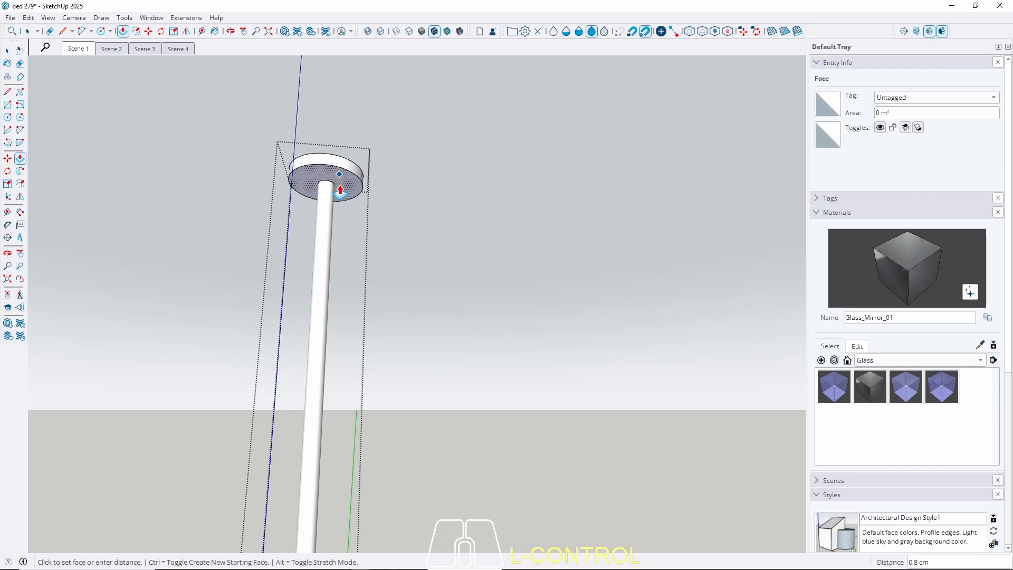
pyautogui.write('0,5')
pyautogui.press('Return')
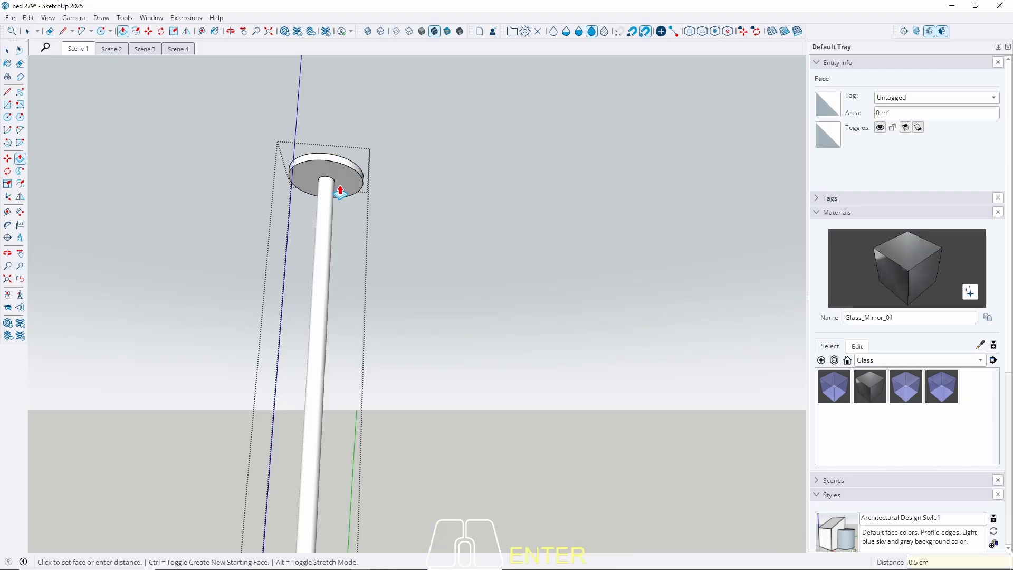
pyautogui.press('space')
pyautogui.press('Escape')
# Return to Scene 1 and sample the M08_Obsidian_Black material from the black window frame
pyautogui.click(79, 50)
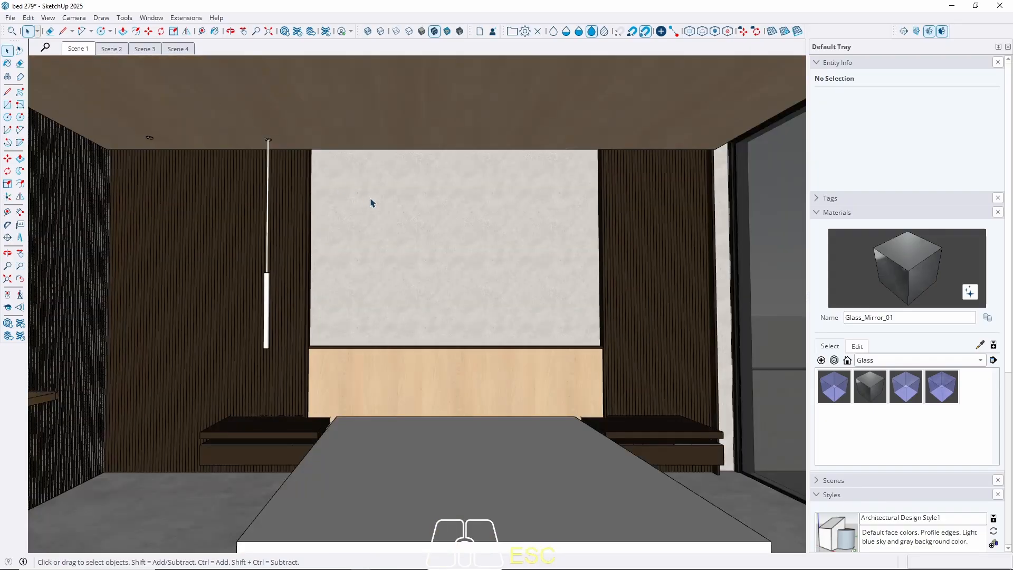
pyautogui.press('b')
pyautogui.press('alt')
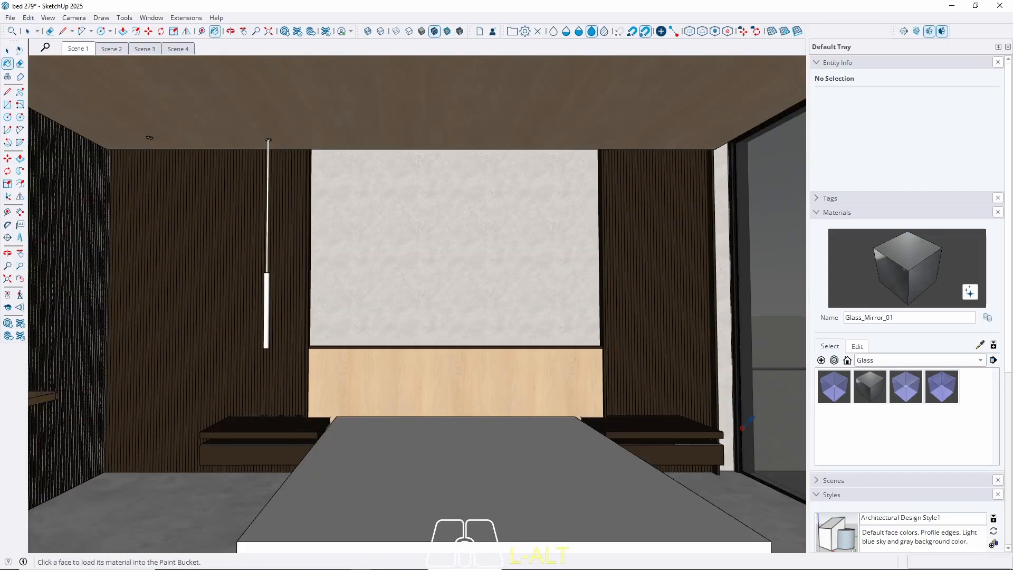
pyautogui.keyDown('alt'); pyautogui.scroll(3, 745, 423); pyautogui.keyUp('alt')
pyautogui.keyDown('alt'); pyautogui.click(731, 468); pyautogui.keyUp('alt')
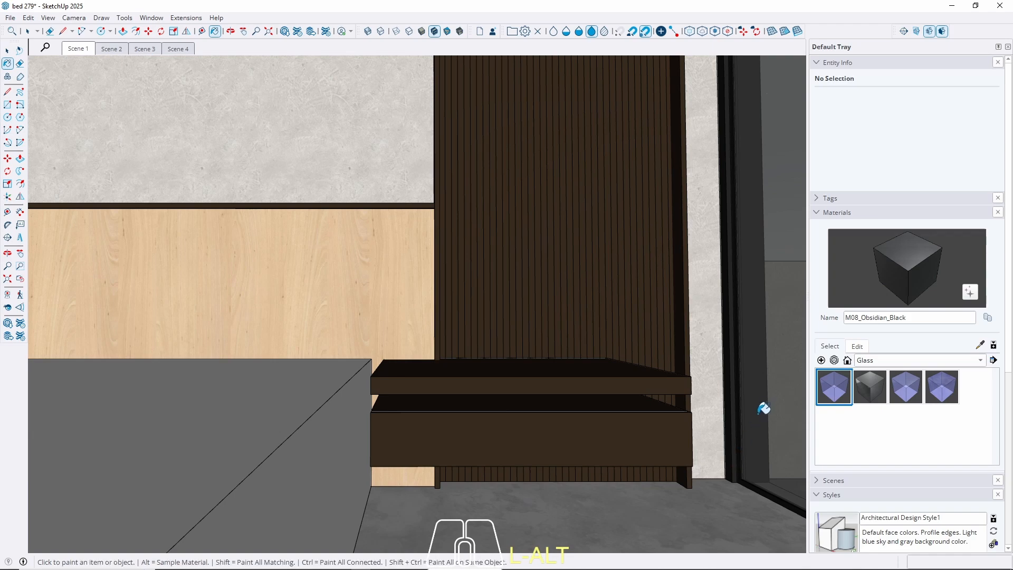
pyautogui.scroll(-4, 748, 393)
pyautogui.press('space')
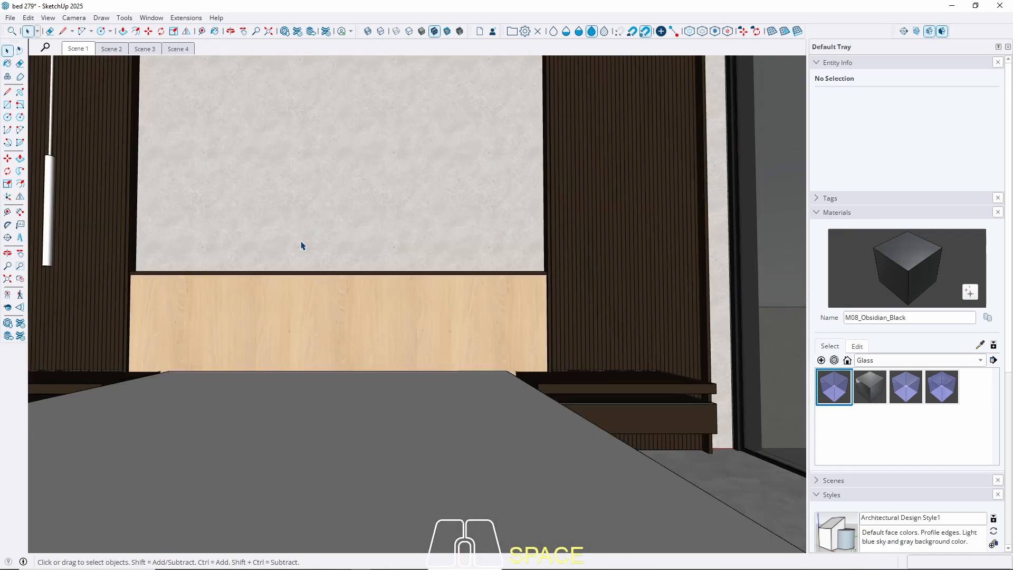
# Select all geometry inside the pendant lamp component and paint it with M08_Obsidian_Black
pyautogui.moveTo(301, 245); pyautogui.dragTo(389, 327, button='middle')
pyautogui.scroll(2, 315, 302)
pyautogui.tripleClick(305, 291)
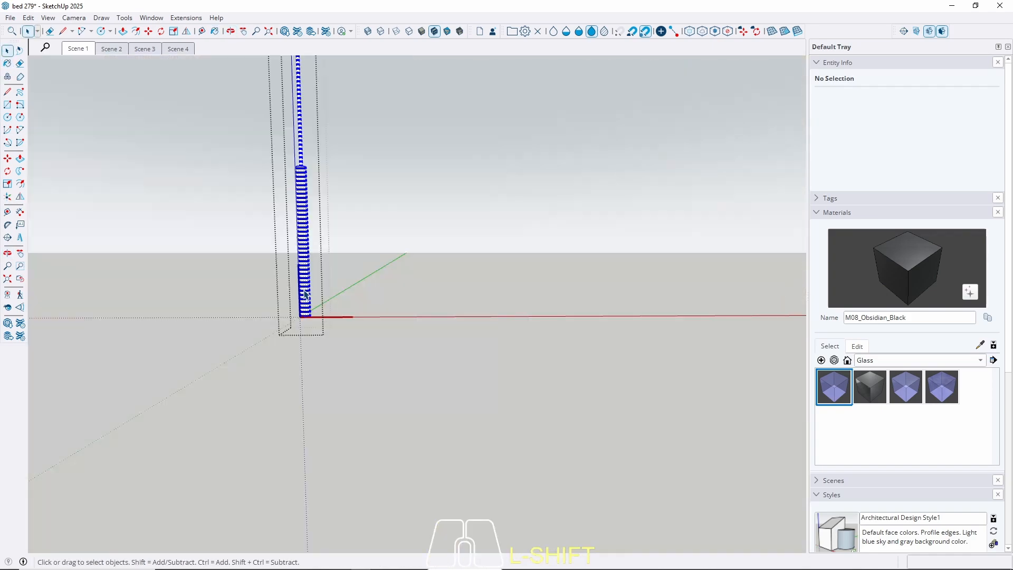
pyautogui.press('b')
pyautogui.click(304, 291)
pyautogui.press('space')
pyautogui.press('Escape')
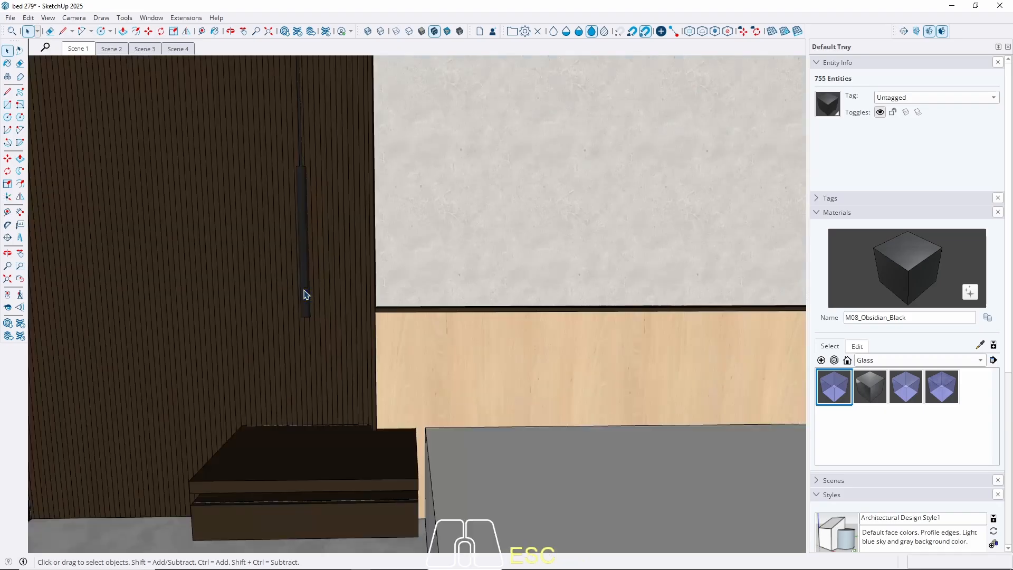
pyautogui.press('Escape')
# Cut the pendant lamp and paste it in place inside the nightstand component so both nightstands get one
pyautogui.click(305, 294)
pyautogui.hotkey('ctrl', 'x')
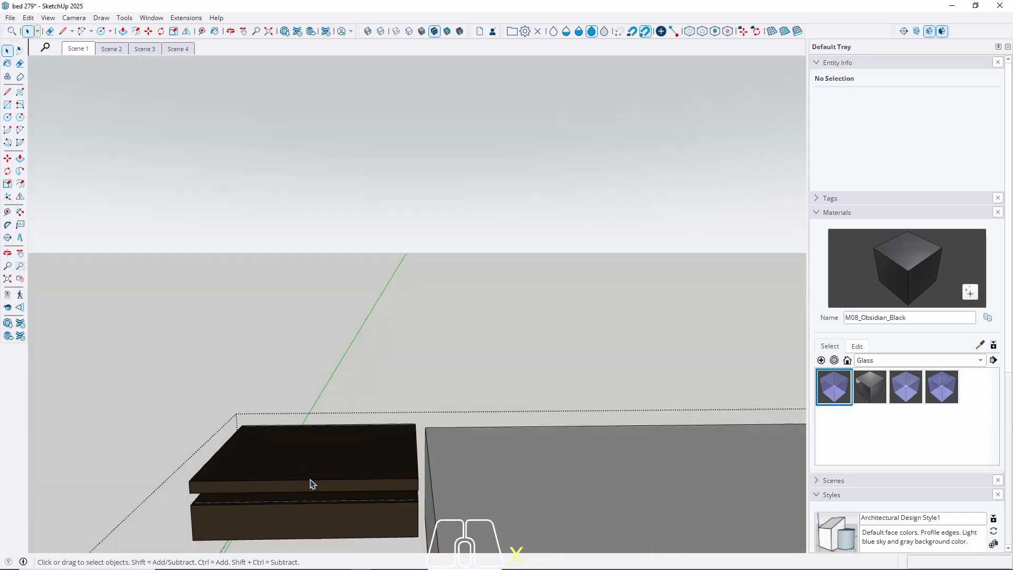
pyautogui.click(299, 448)
pyautogui.scroll(-2, 281, 441)
pyautogui.doubleClick(281, 441)
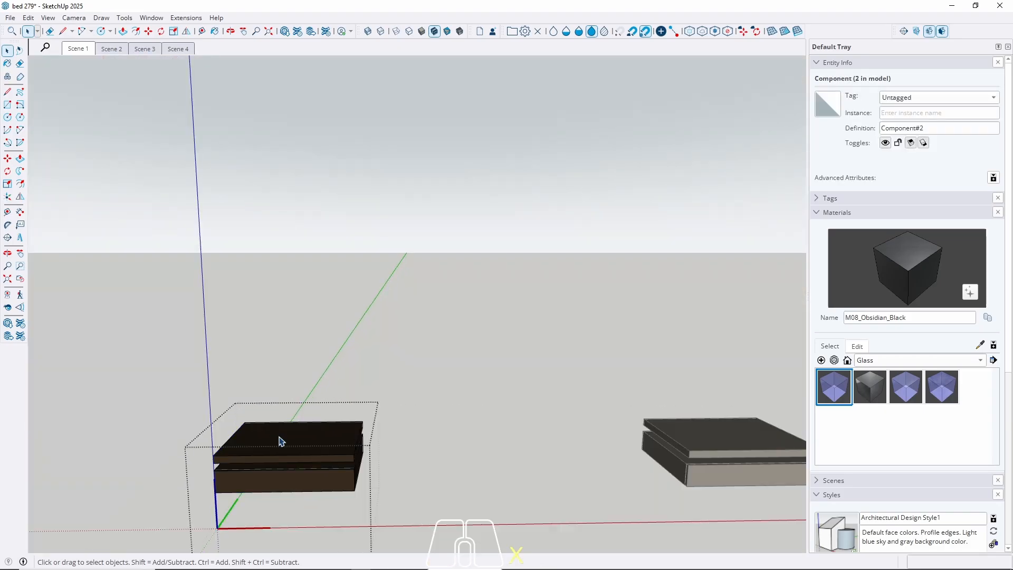
pyautogui.click(29, 17)
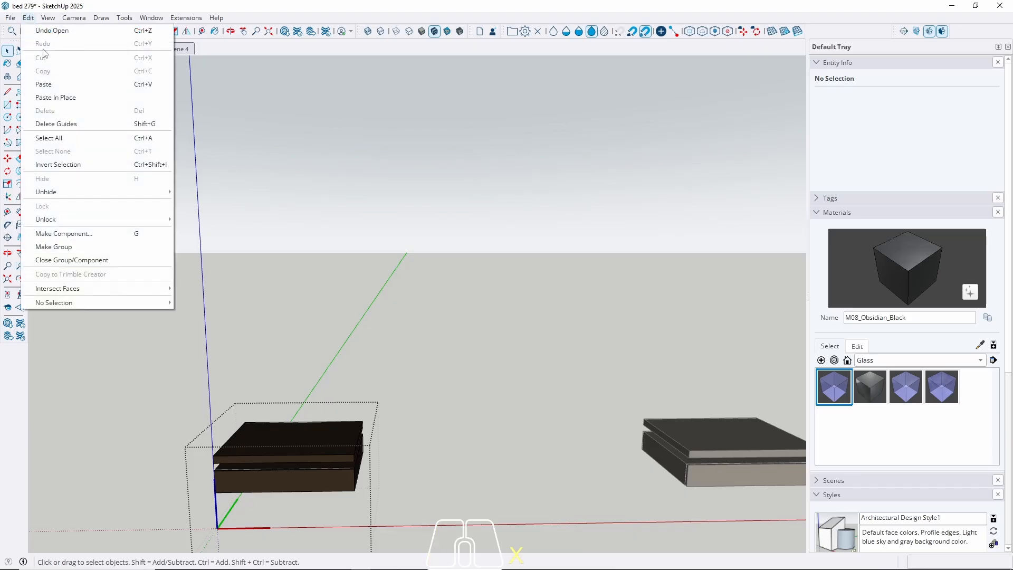
pyautogui.click(67, 100)
pyautogui.click(76, 49)
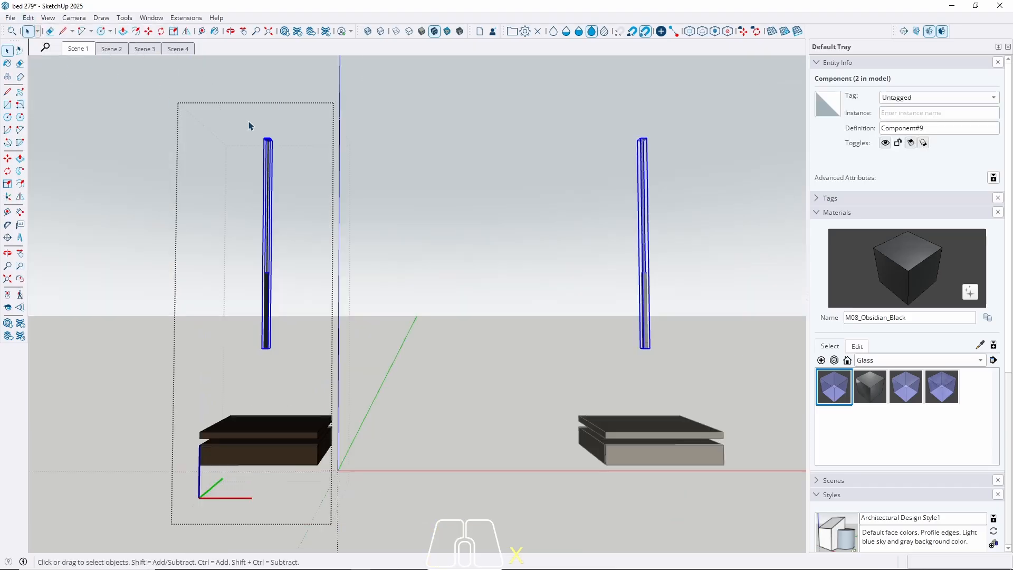
pyautogui.press('Escape')
pyautogui.press('Escape')
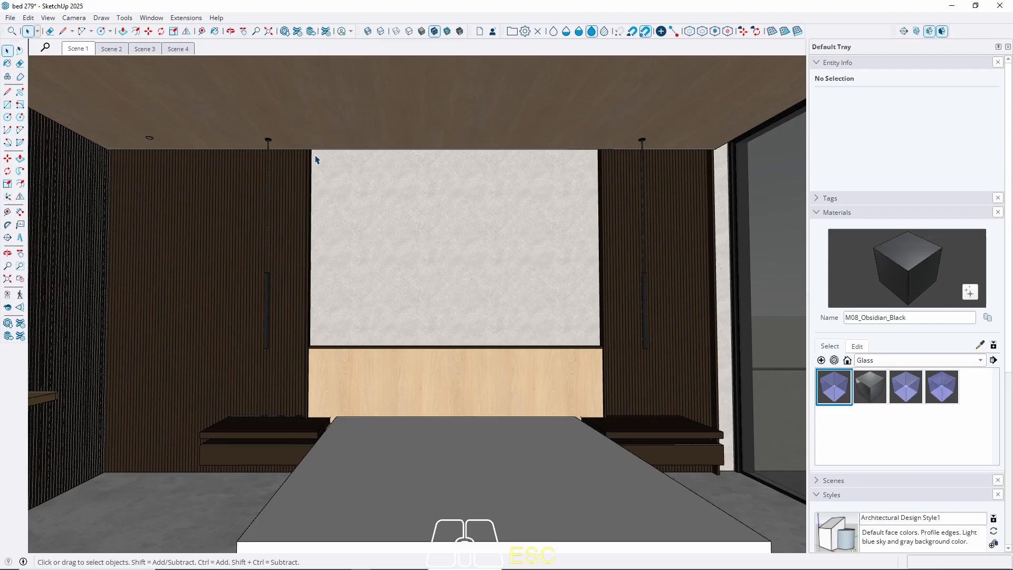
# Check the vertical gap between the pendant lamp's lower end and the nightstand using a temporary line
pyautogui.scroll(3, 274, 381)
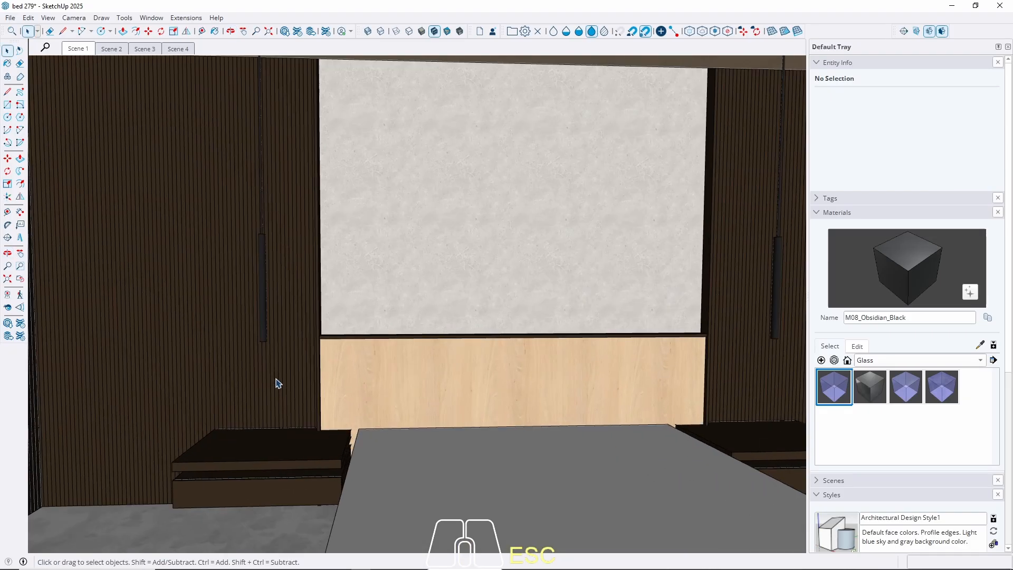
pyautogui.scroll(2, 275, 381)
pyautogui.press('l')
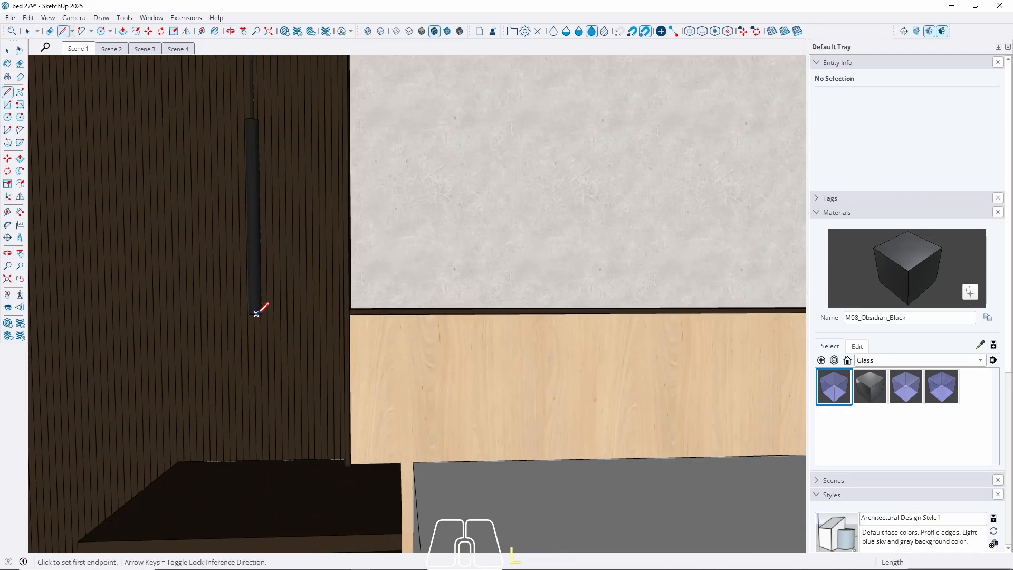
pyautogui.click(256, 313)
pyautogui.press('Up')
pyautogui.press('space')
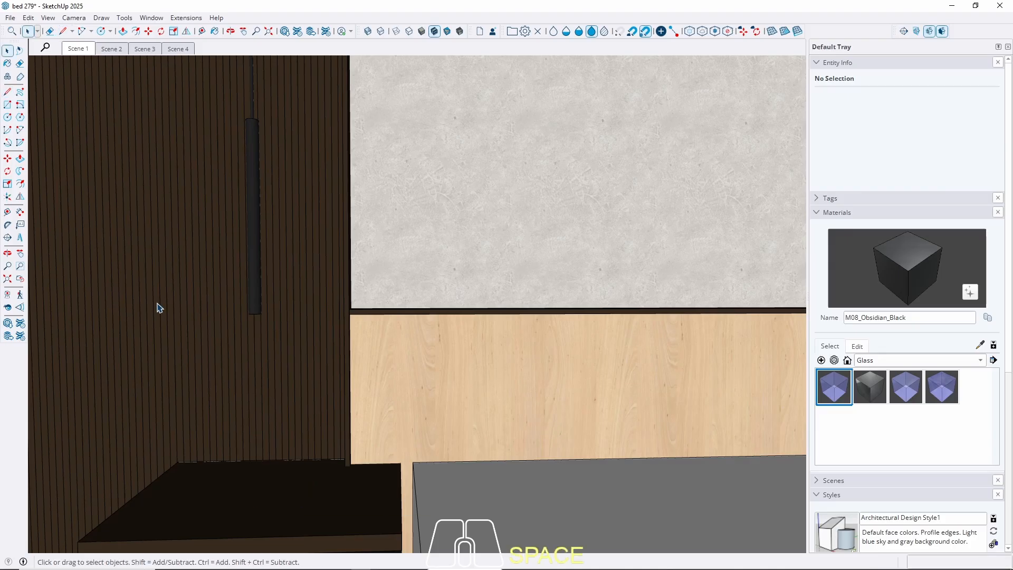
# Review the bedroom's lamps and ceiling lights in Scenes 1 to 4, ending on Scene 1
pyautogui.click(77, 49)
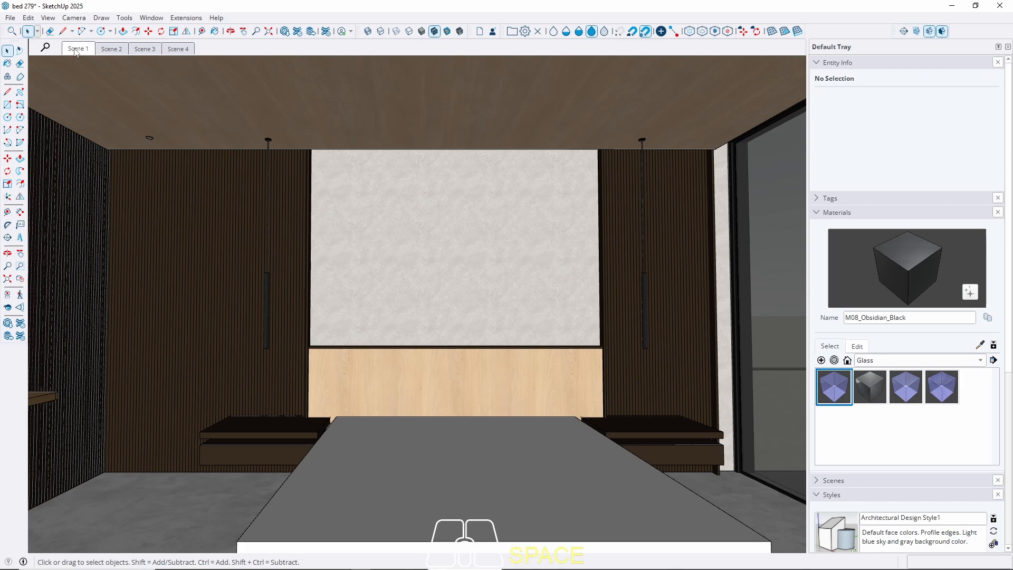
pyautogui.click(103, 51)
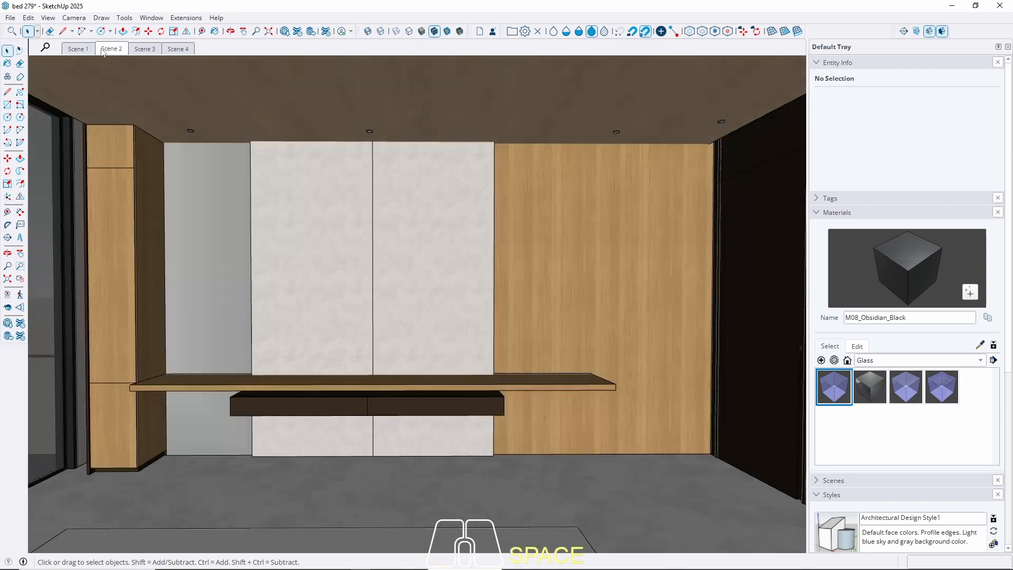
pyautogui.click(143, 49)
pyautogui.click(181, 49)
pyautogui.click(146, 49)
pyautogui.click(115, 50)
pyautogui.click(78, 49)
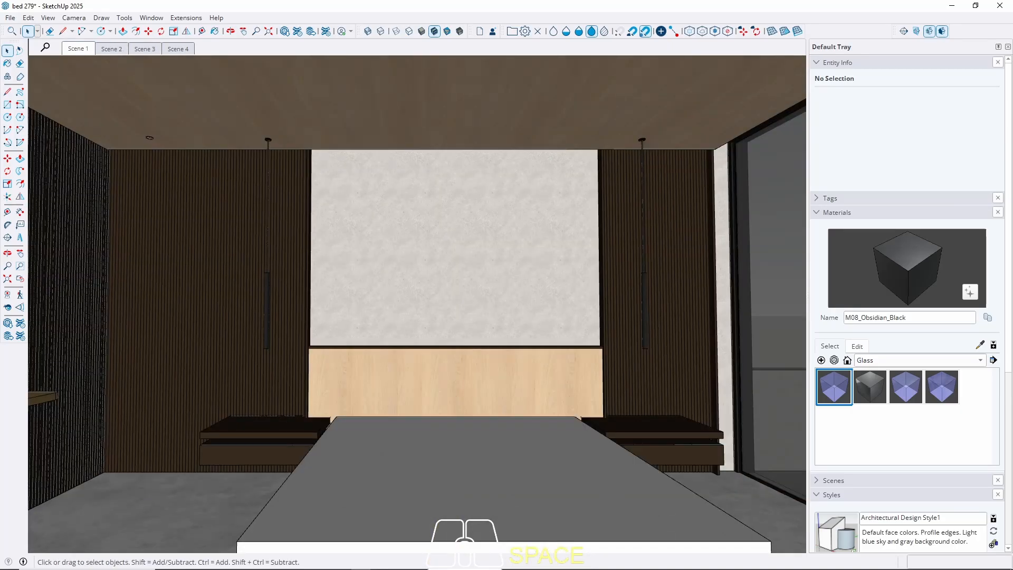
pyautogui.click(113, 50)
pyautogui.click(141, 49)
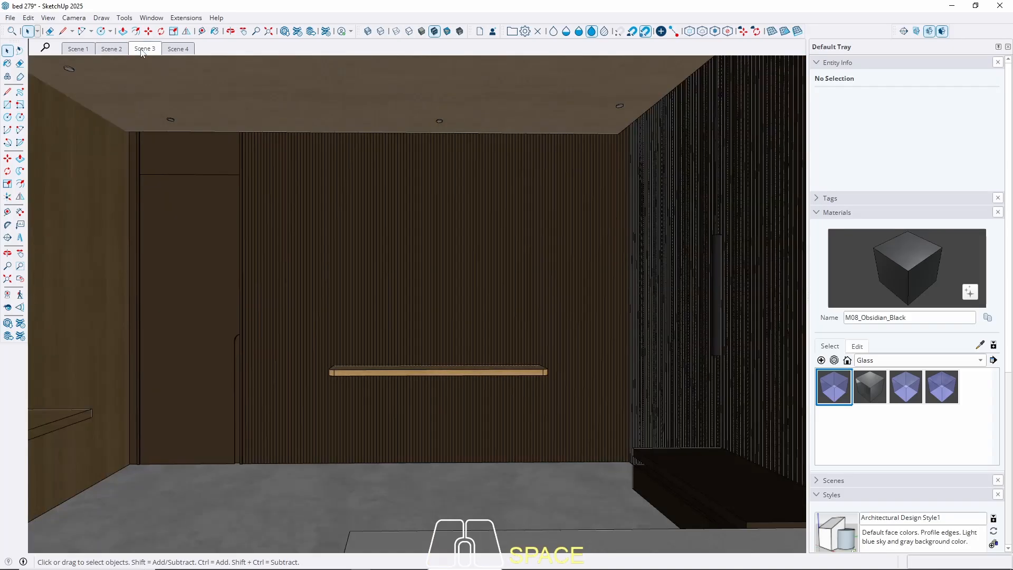
pyautogui.click(78, 49)
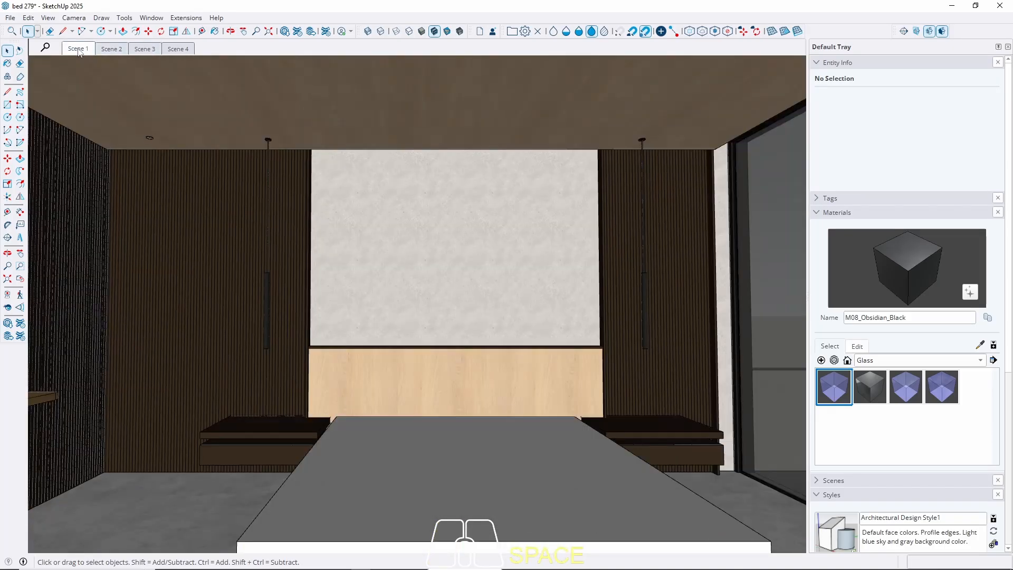